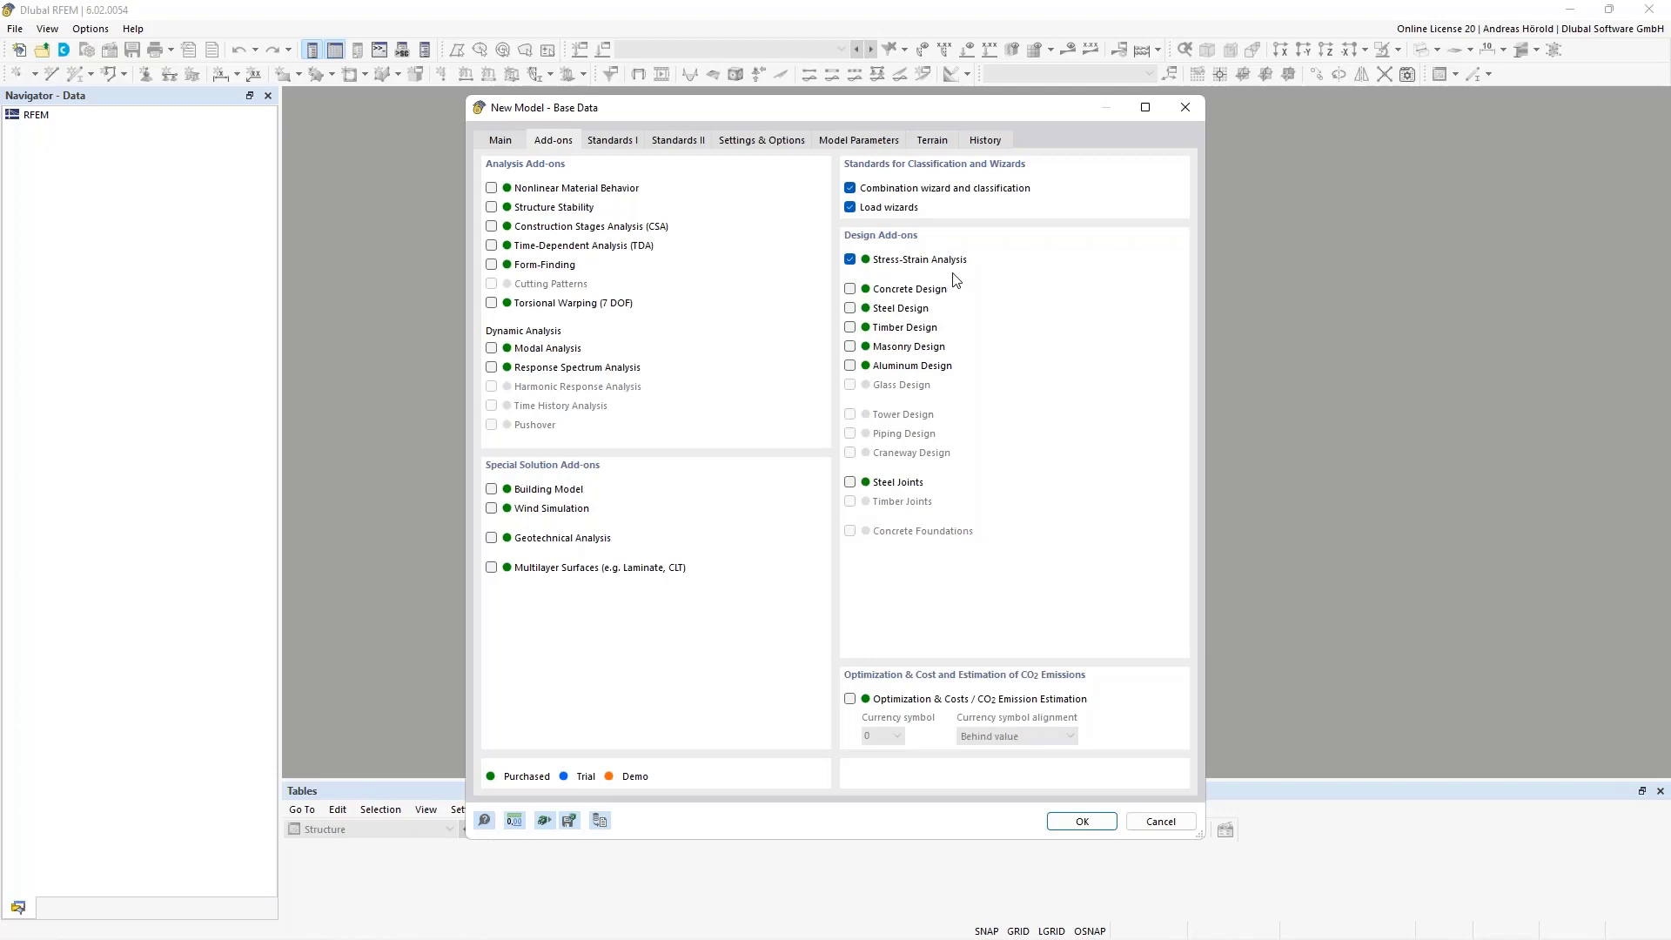
Review the add-ons and the EN 1990 and EN 1991 standards, and create the new model with these base data
{"action": "left_click", "coordinate": [607, 140]}
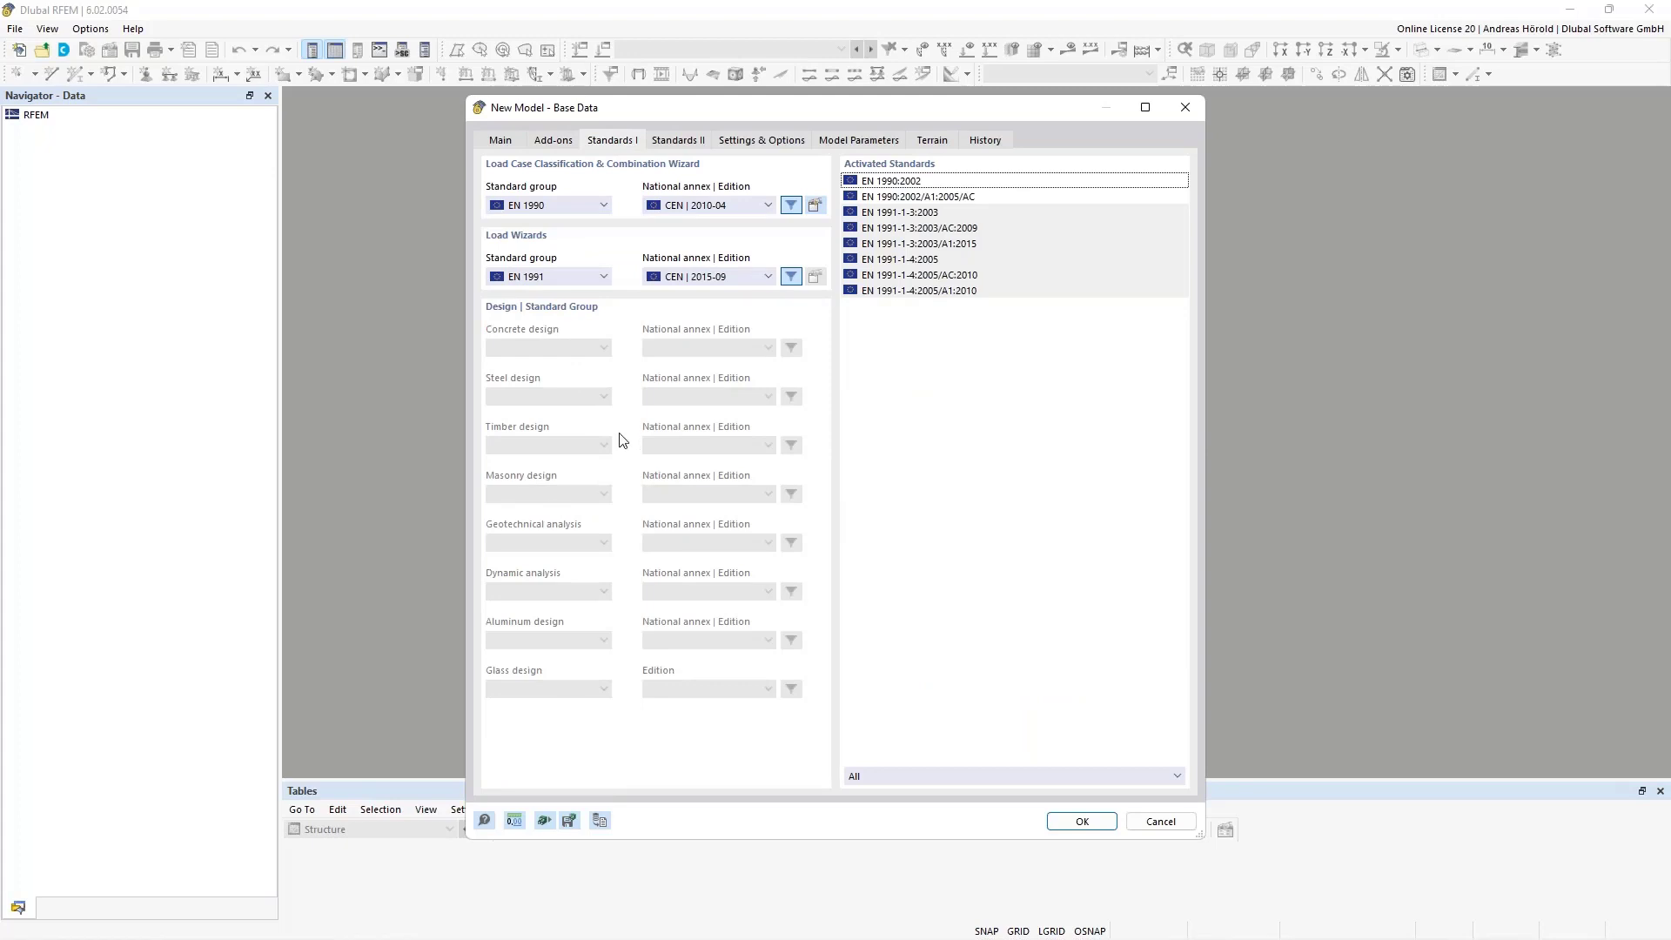
{"action": "left_click", "coordinate": [551, 141]}
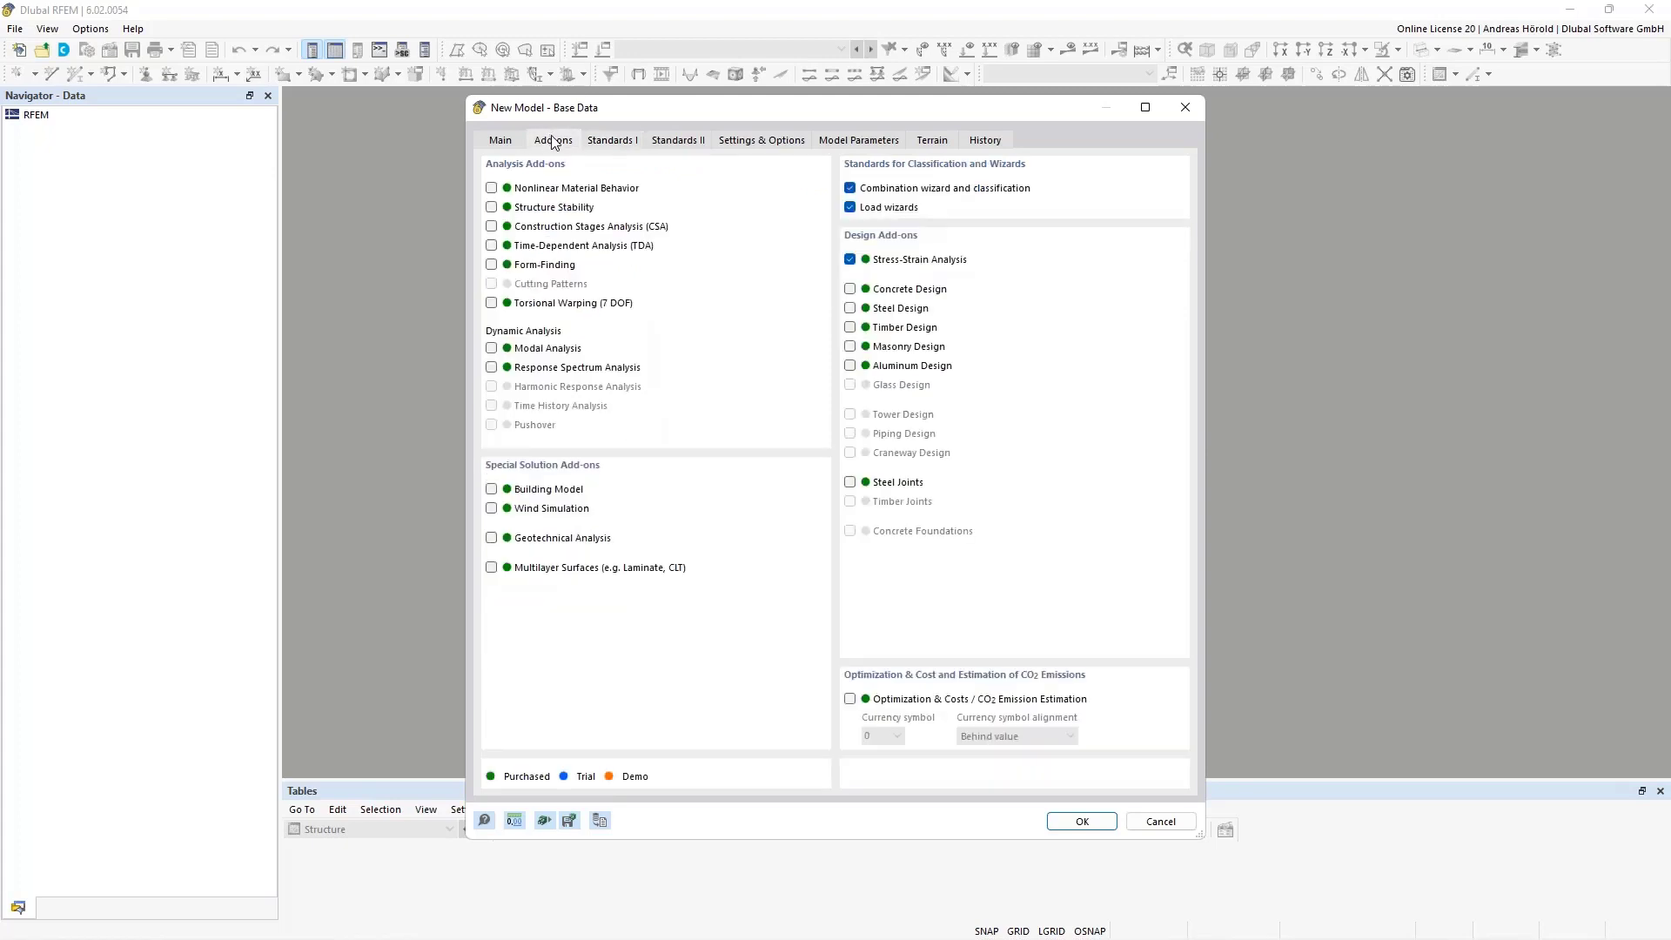
{"action": "left_click", "coordinate": [609, 142]}
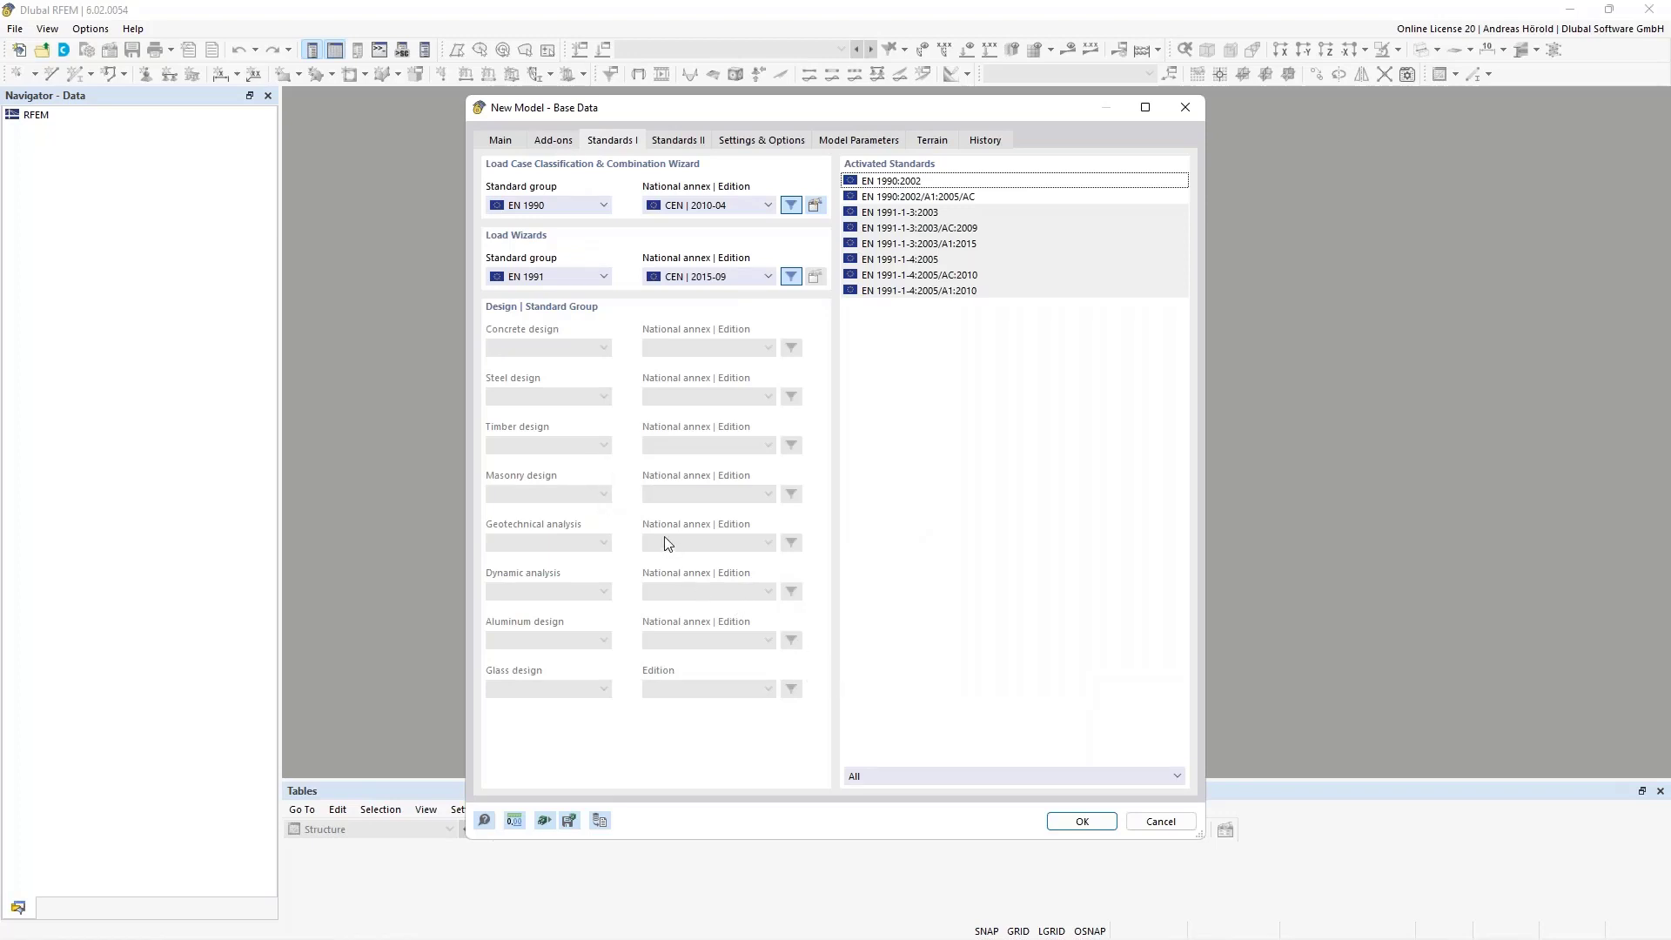
{"action": "left_click", "coordinate": [1080, 822]}
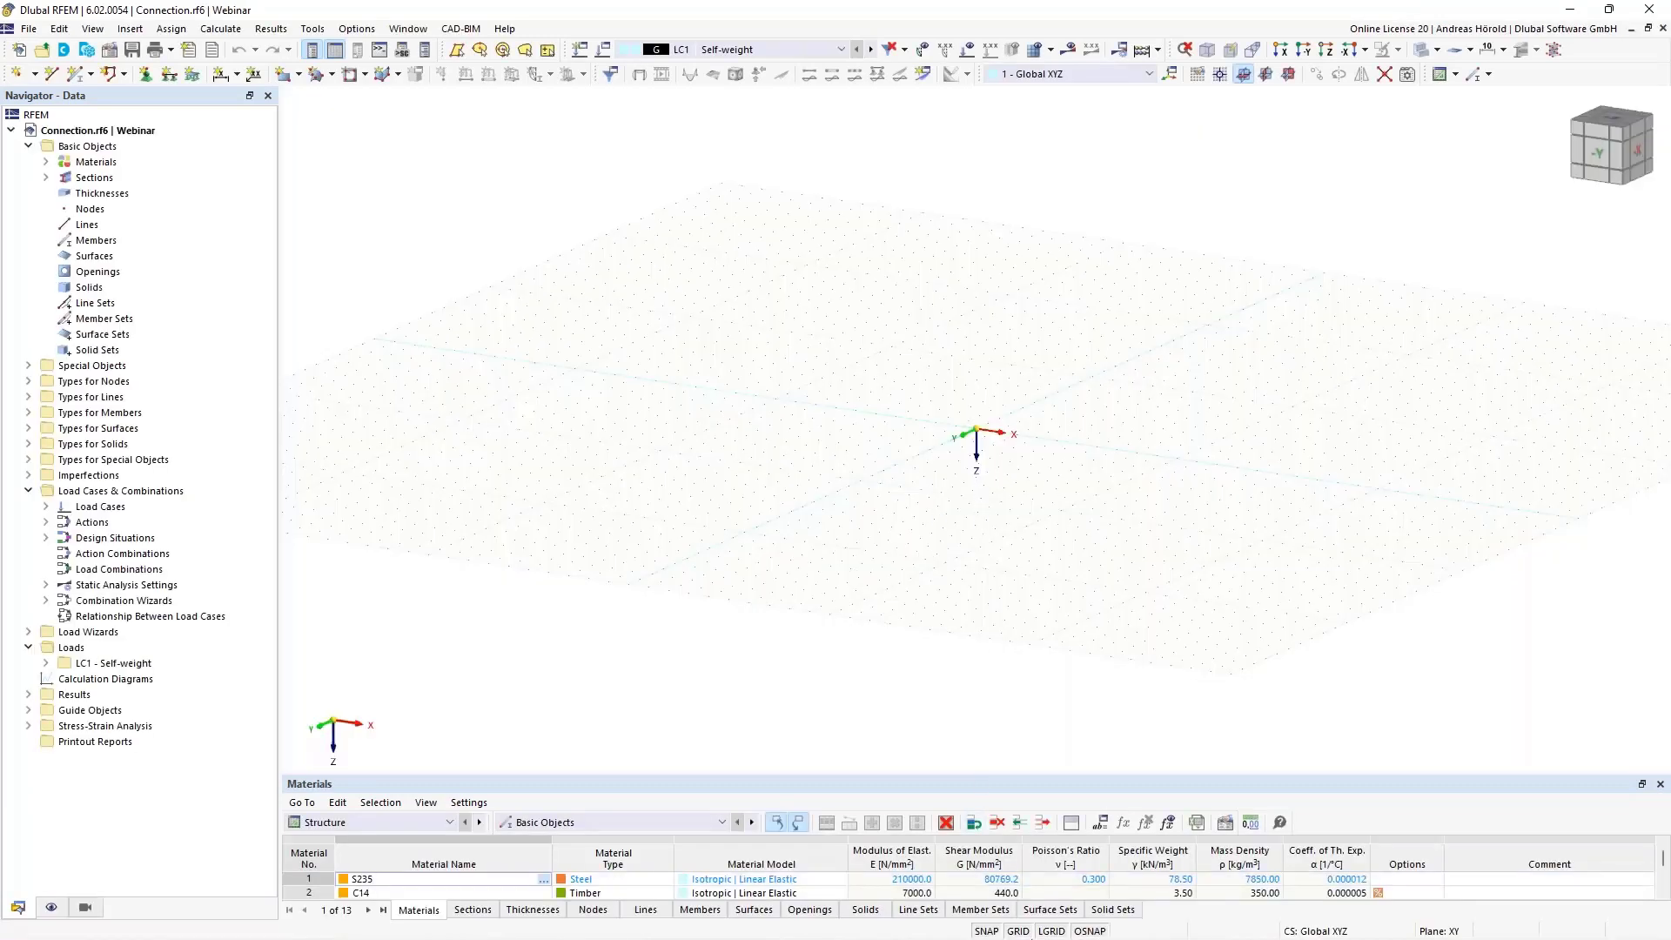
Change the model's length unit to cm through the work plane and grid settings
{"action": "right_click", "coordinate": [1016, 931]}
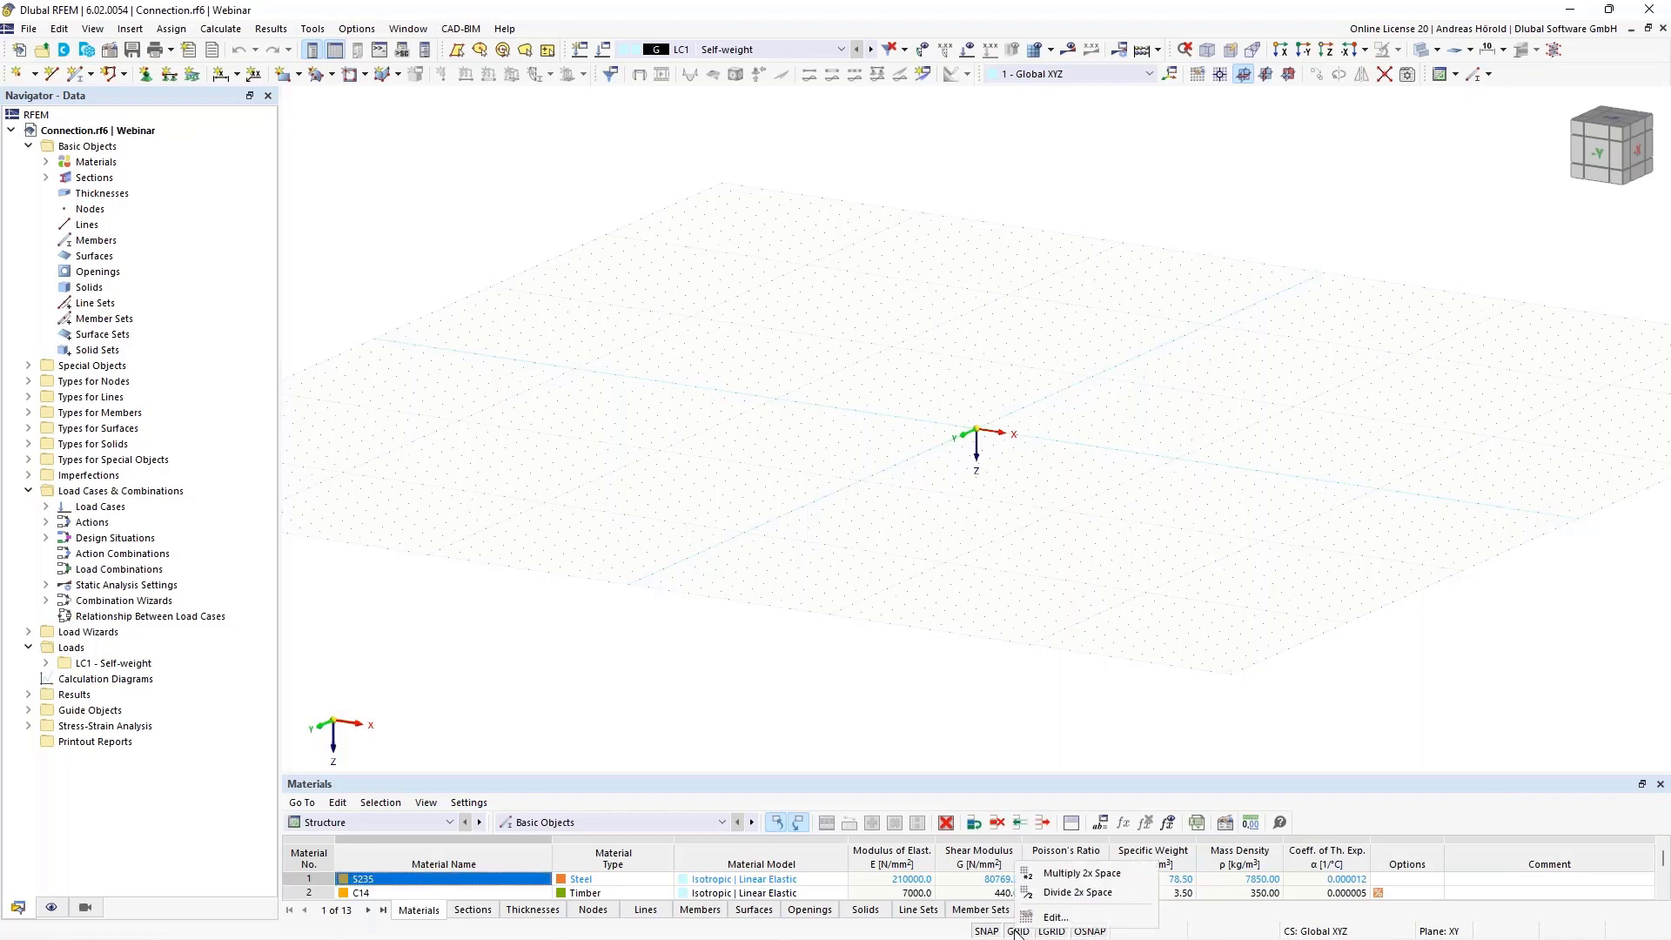
{"action": "left_click", "coordinate": [1054, 917]}
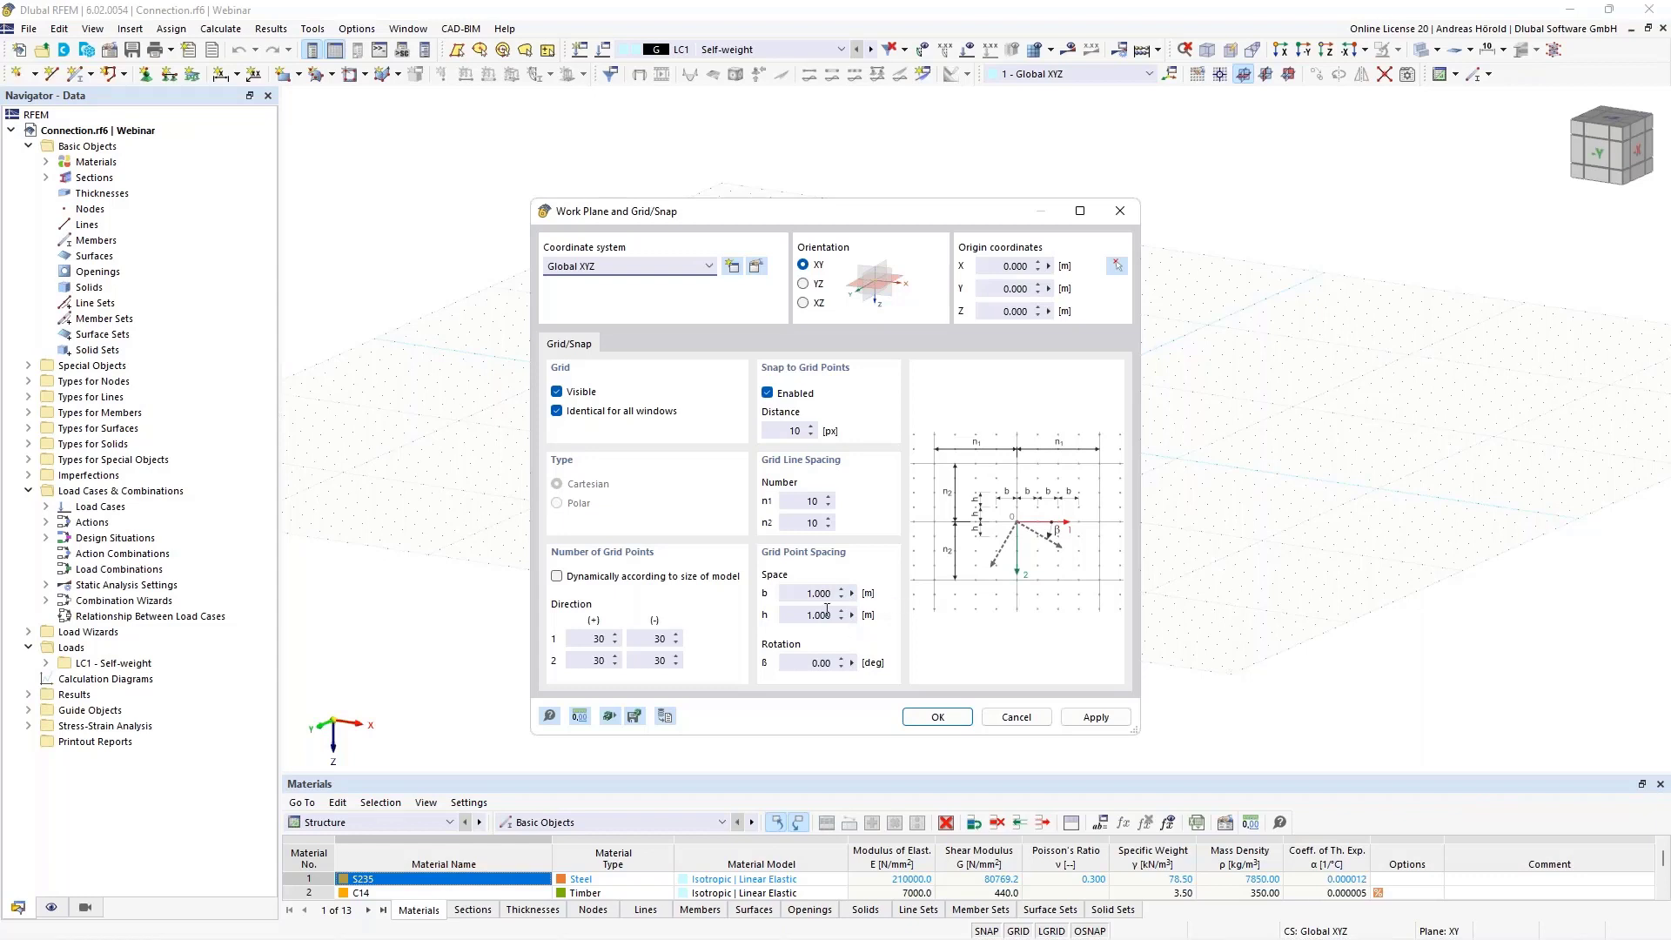
{"action": "left_click", "coordinate": [578, 717]}
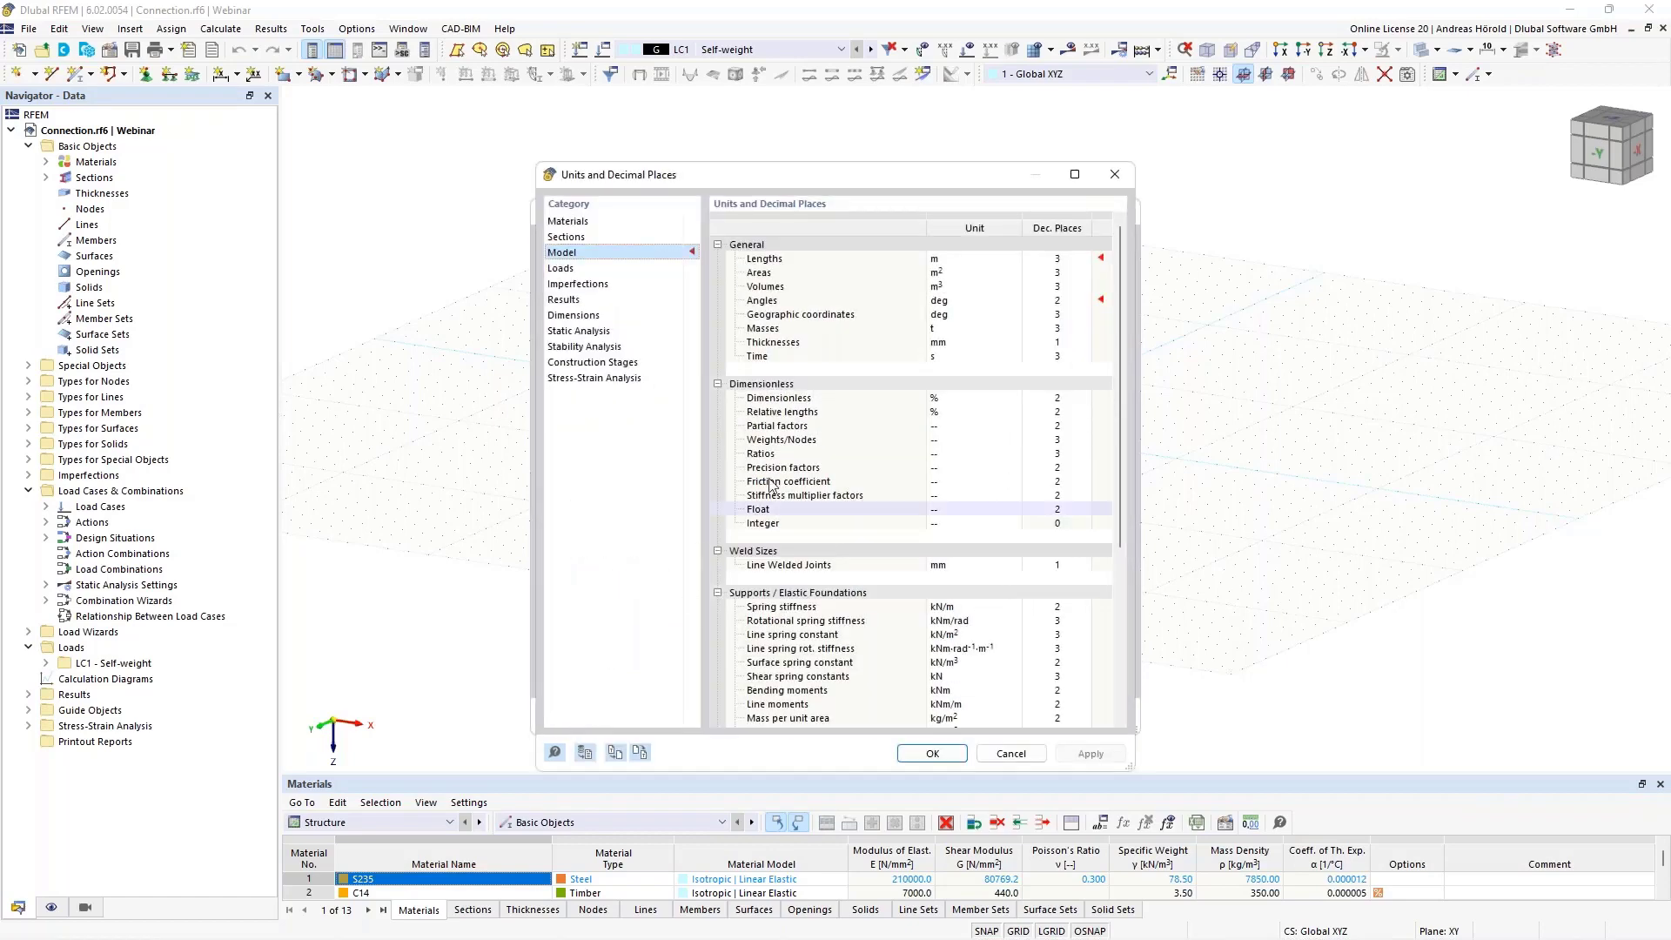
{"action": "left_click", "coordinate": [964, 259]}
{"action": "left_click", "coordinate": [964, 259]}
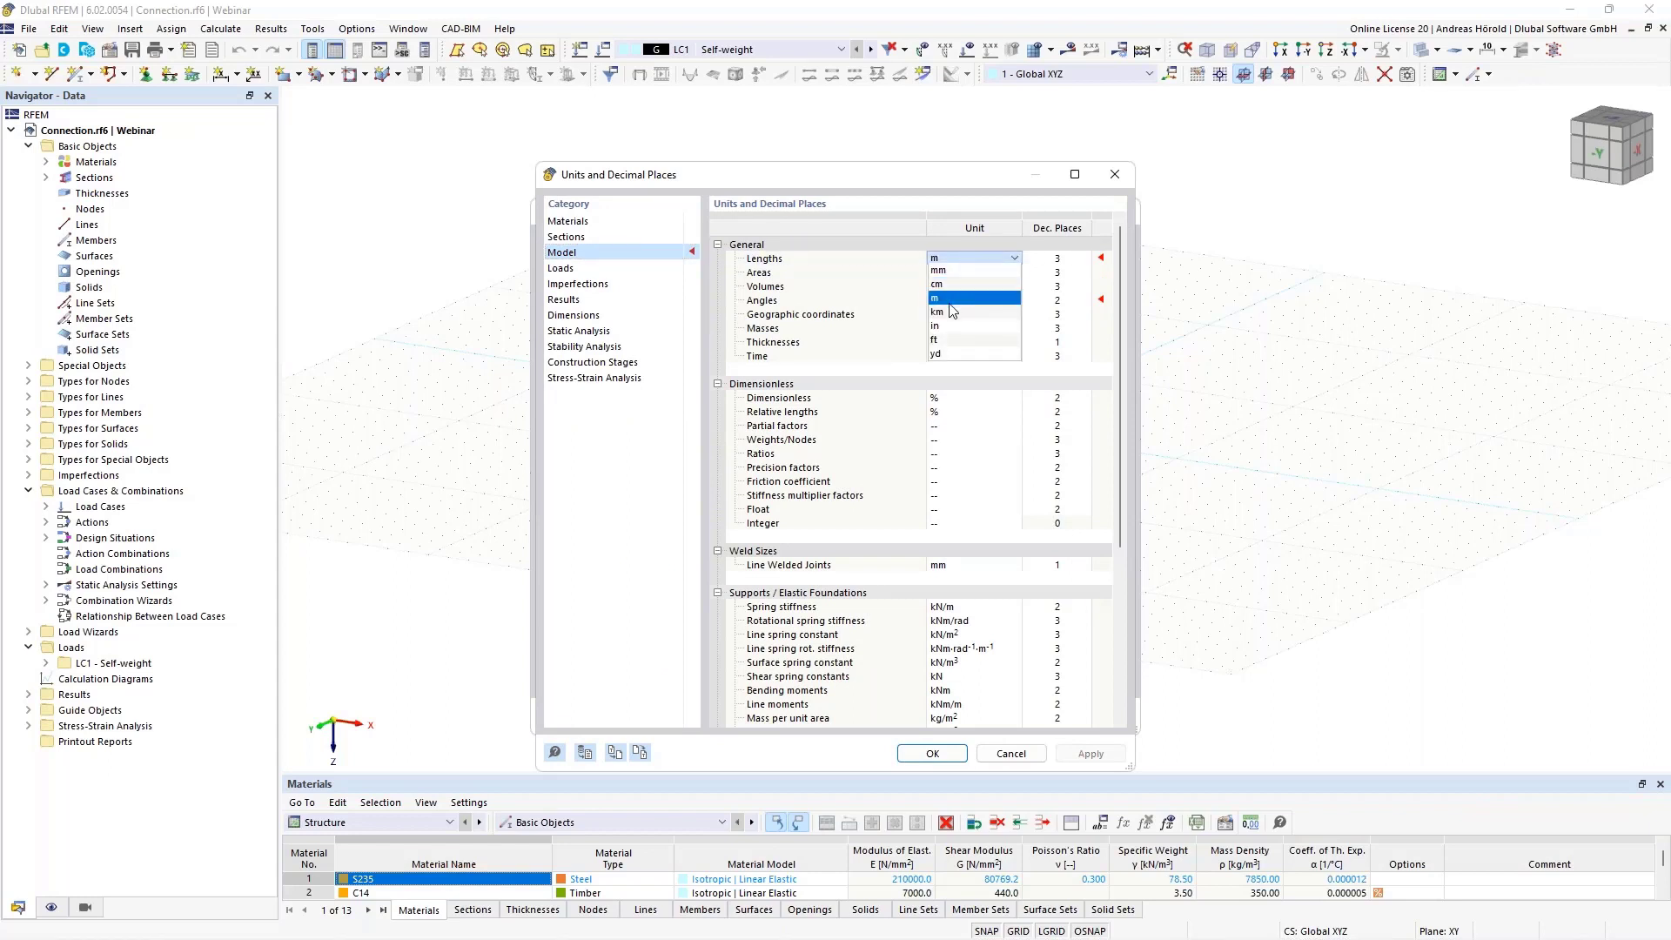
{"action": "left_click", "coordinate": [957, 284]}
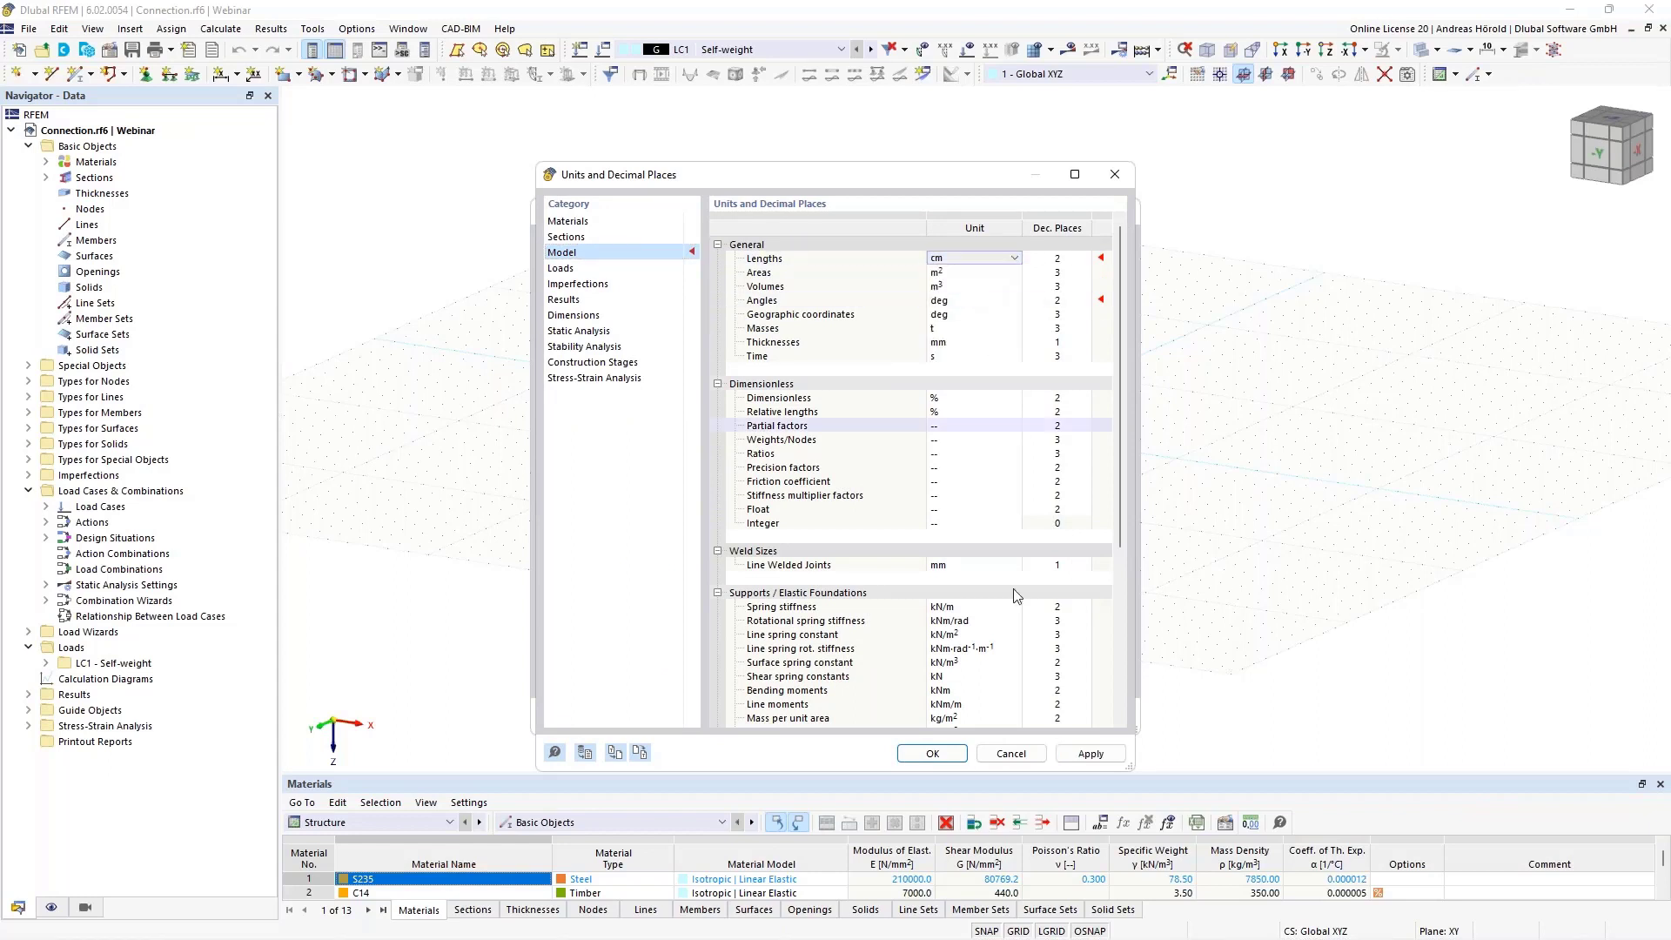
{"action": "left_click", "coordinate": [932, 754]}
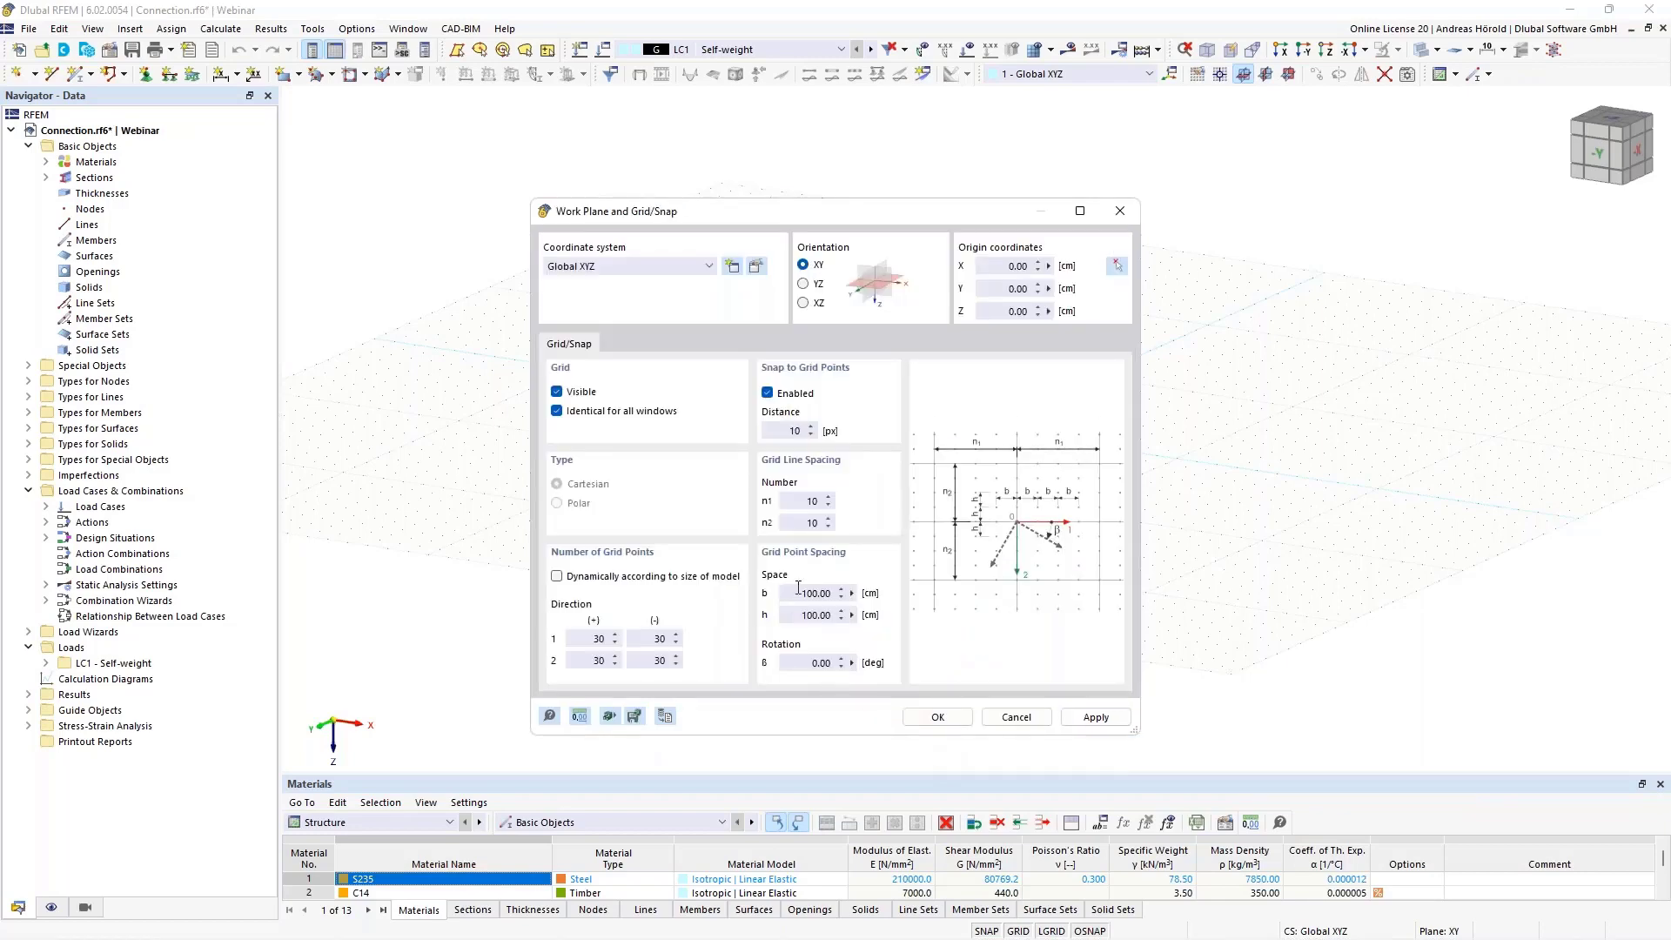
Set the grid point spacing b and h to 1 cm each and accept the grid settings
{"action": "double_click", "coordinate": [798, 593]}
{"action": "type", "text": "1"}
{"action": "double_click", "coordinate": [791, 612]}
{"action": "type", "text": "1"}
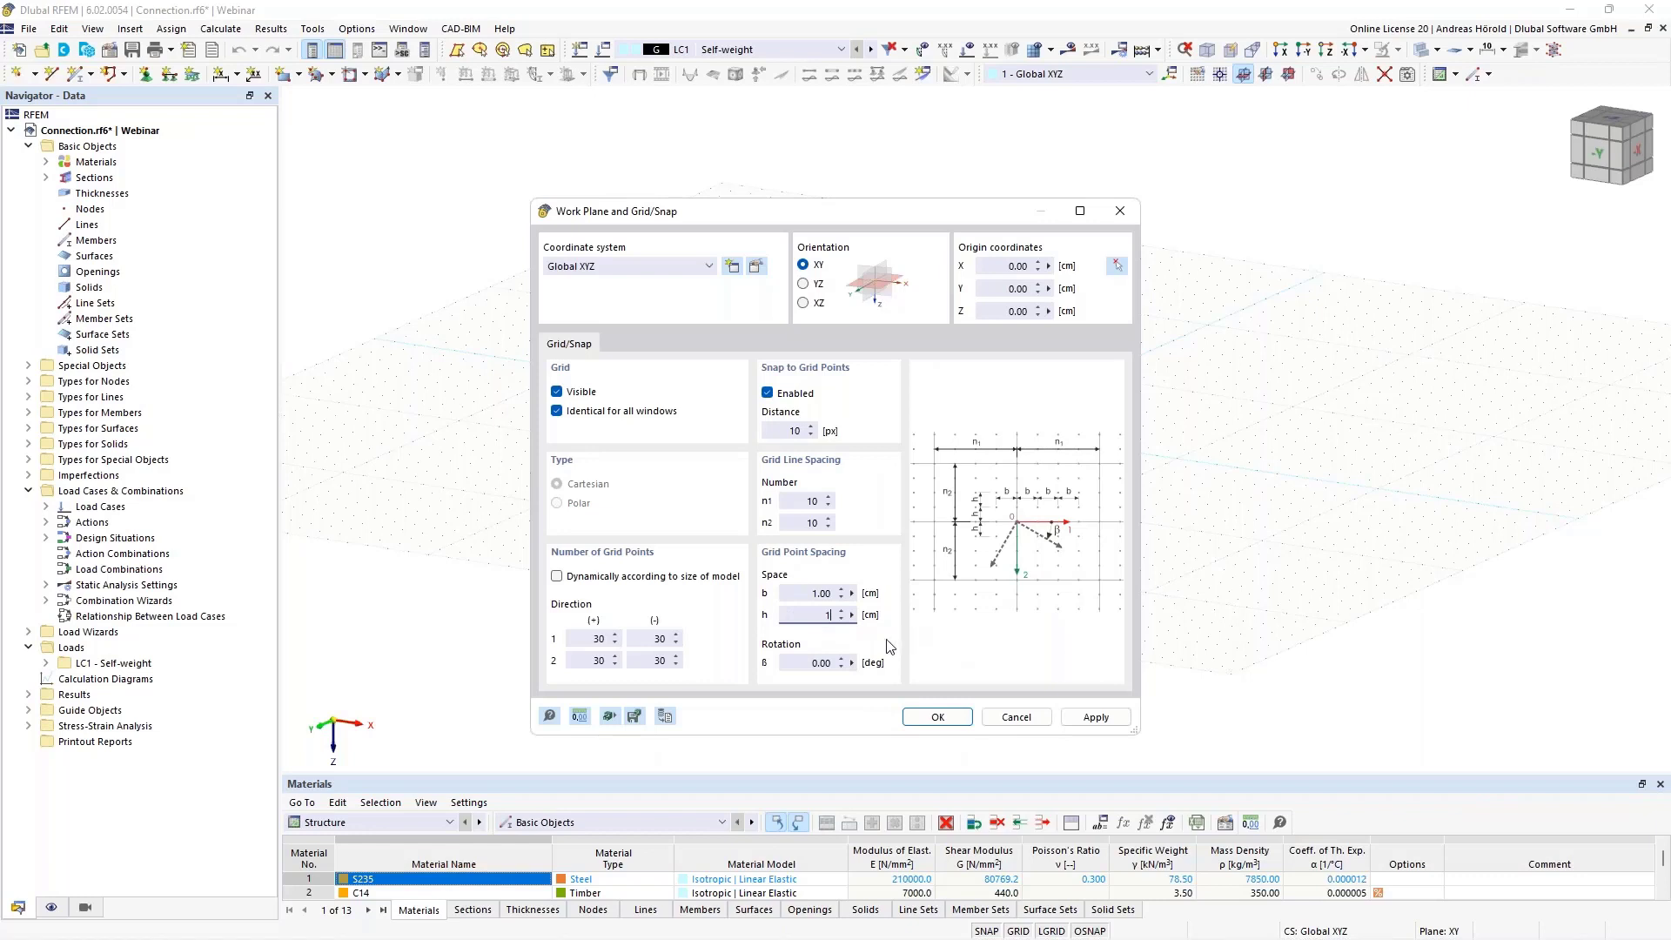
{"action": "left_click", "coordinate": [938, 717]}
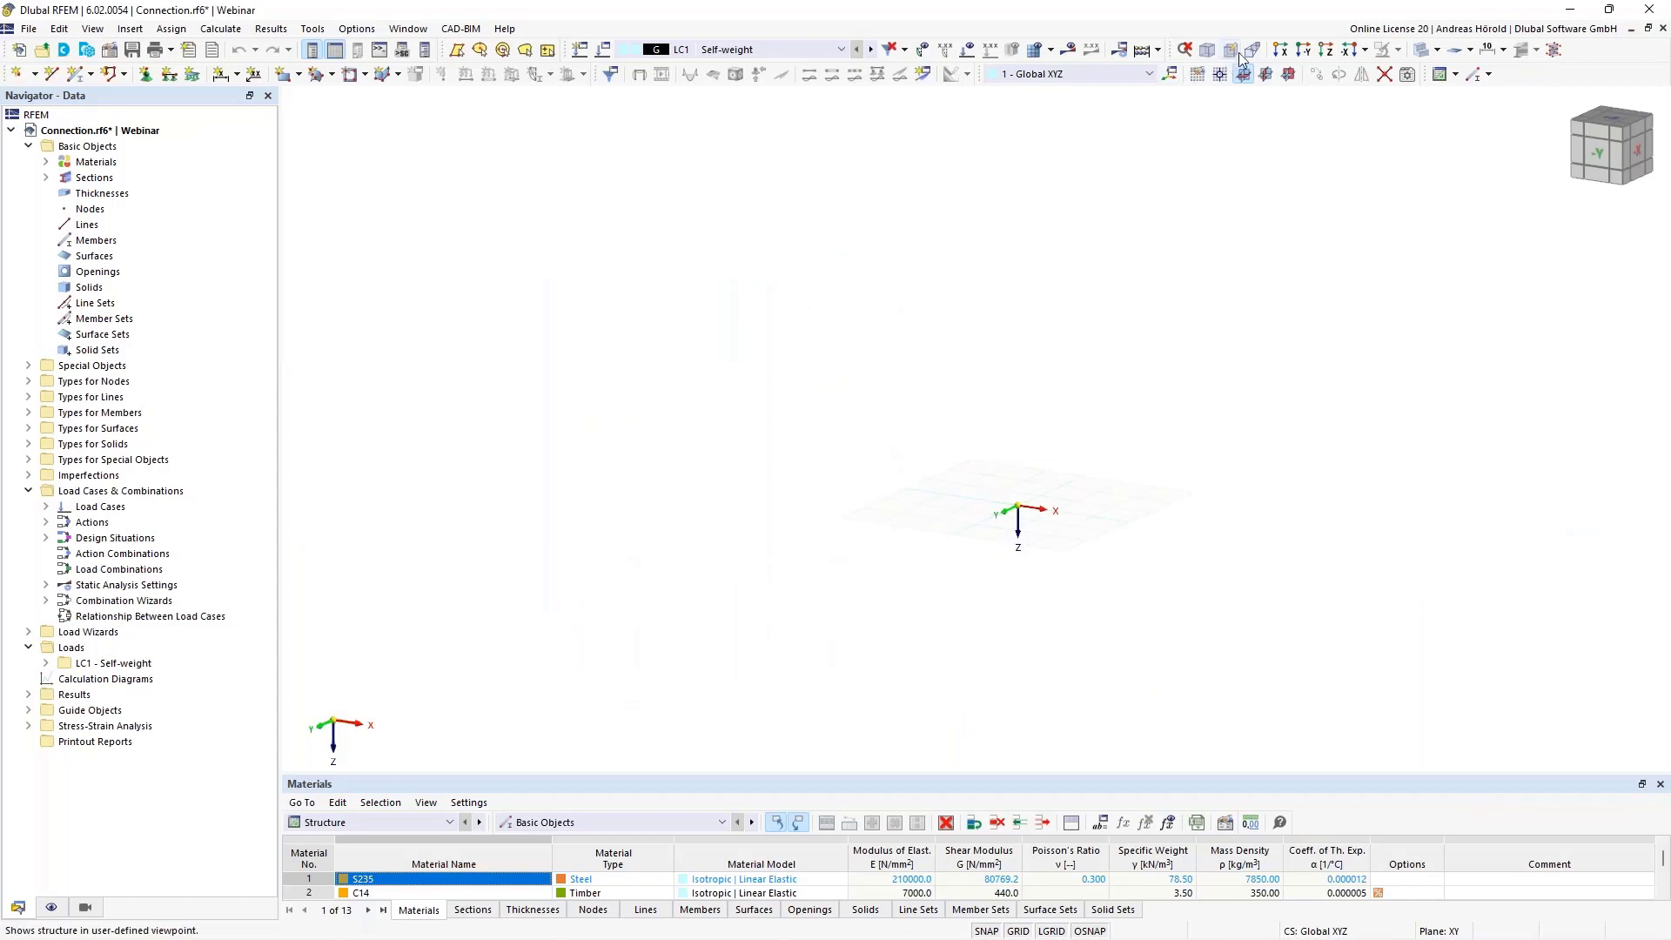
Make XZ the current work plane and view it in the reverse Y-direction
{"action": "left_click", "coordinate": [1289, 75]}
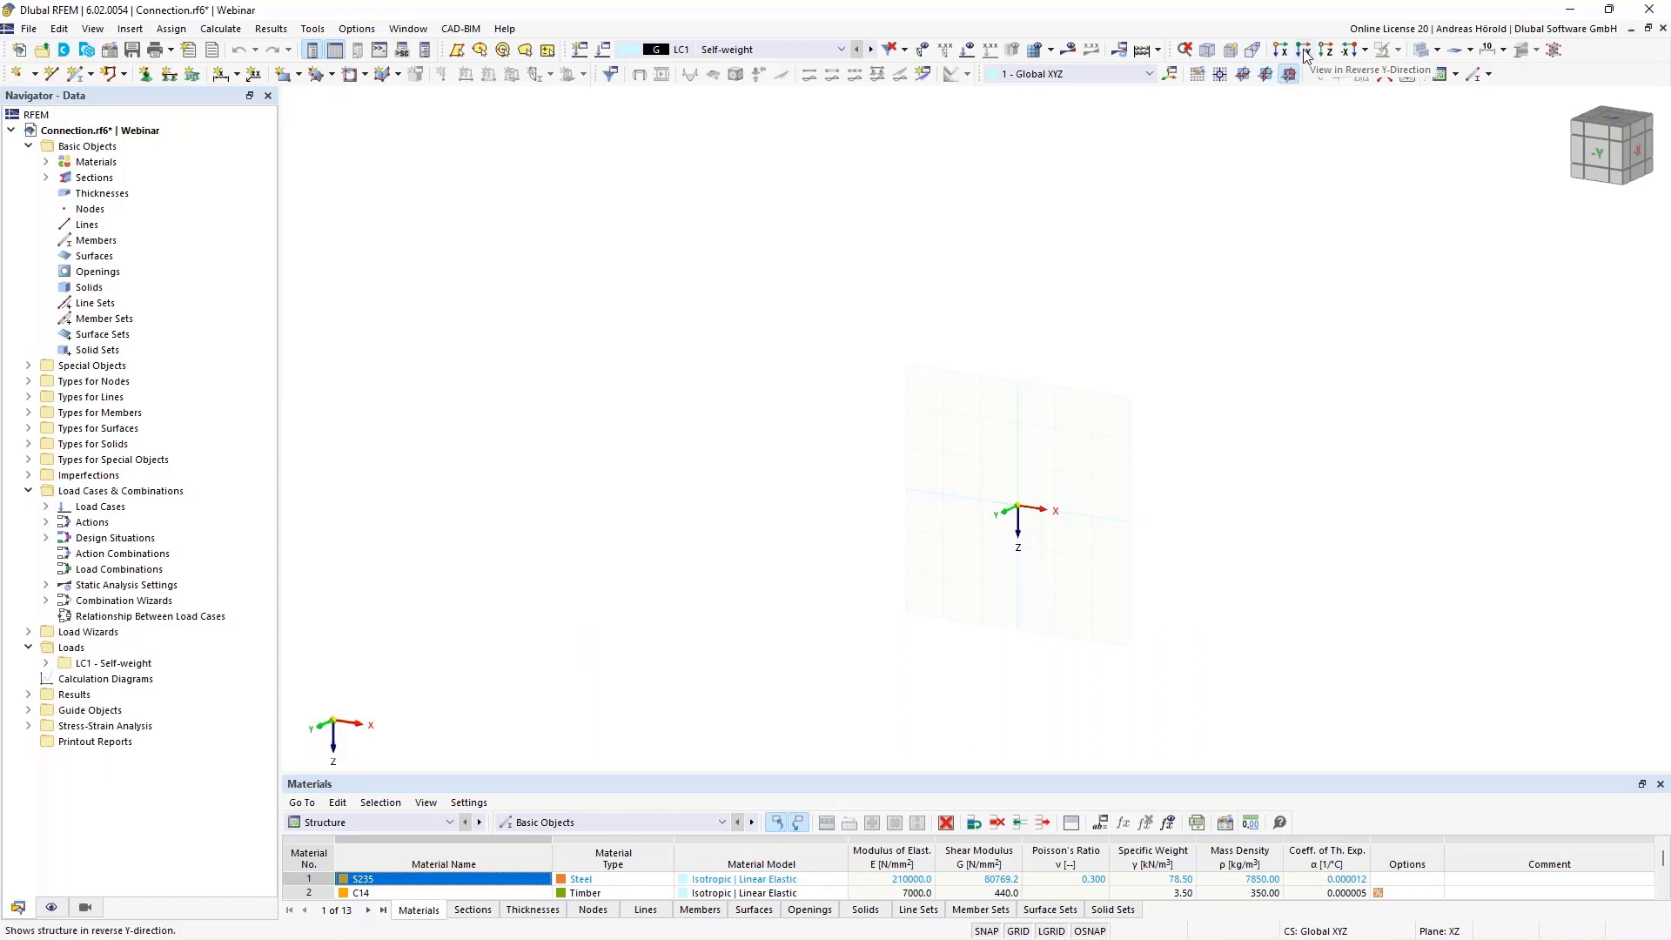
{"action": "left_click", "coordinate": [1303, 52]}
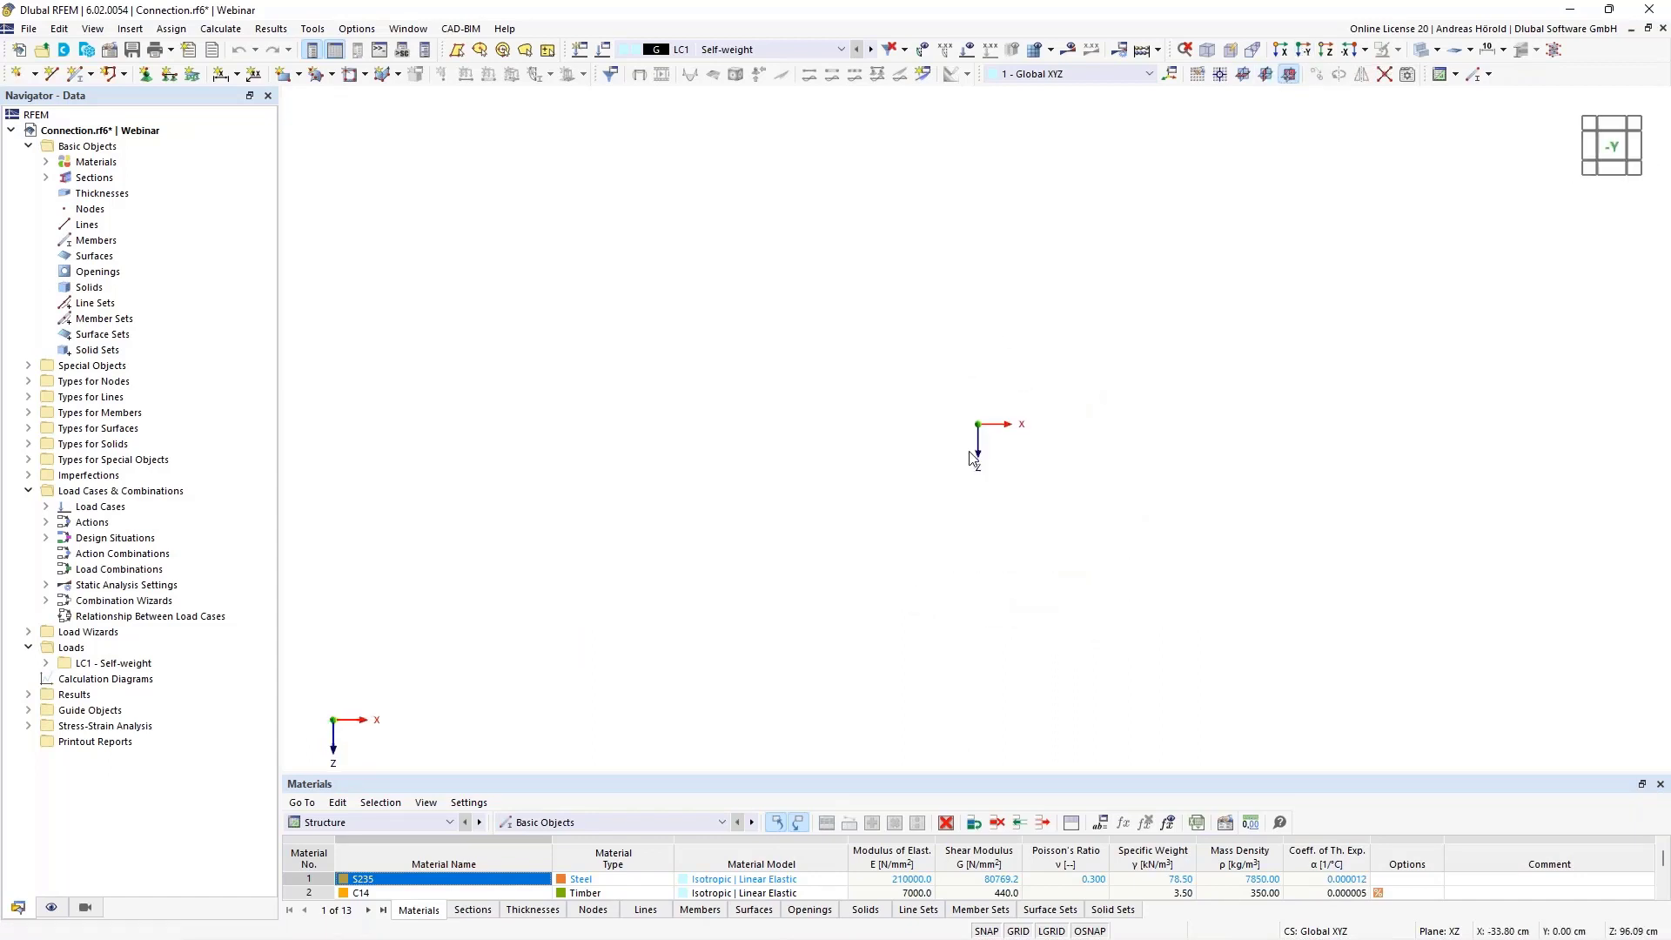
{"action": "scroll", "coordinate": [969, 451], "scroll_direction": "up", "scroll_amount": 8}
{"action": "scroll", "coordinate": [1033, 305], "scroll_direction": "up", "scroll_amount": 9}
{"action": "scroll", "coordinate": [943, 362], "scroll_direction": "up", "scroll_amount": 5}
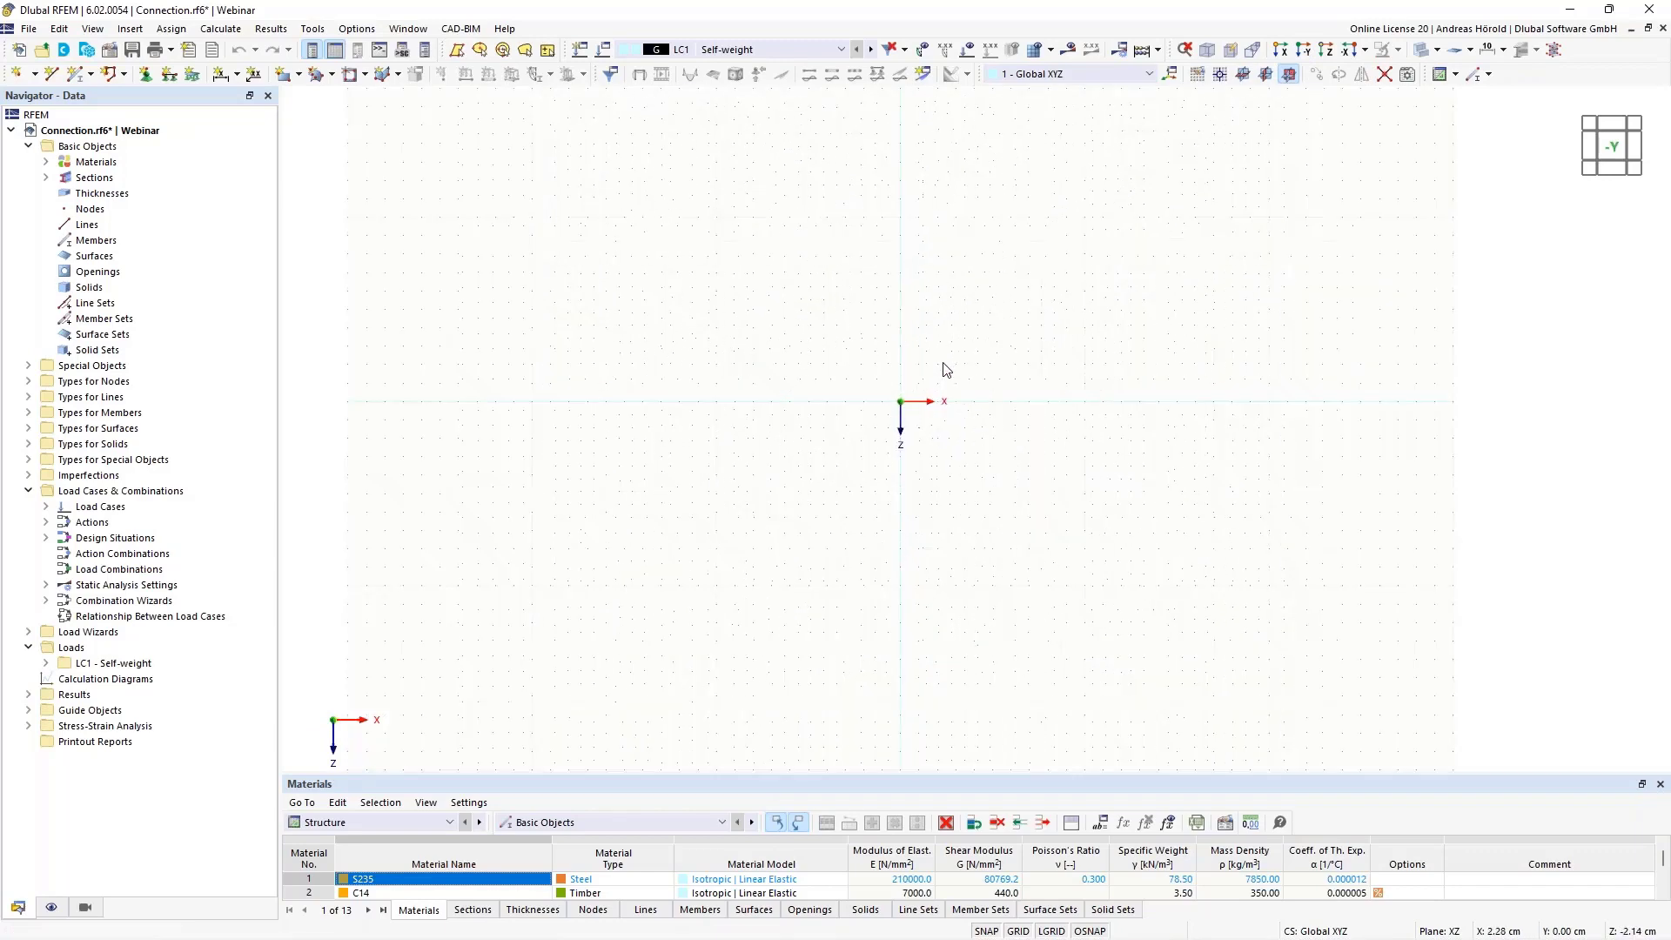
{"action": "middle_click_drag", "start_coordinate": [946, 369], "coordinate": [756, 654]}
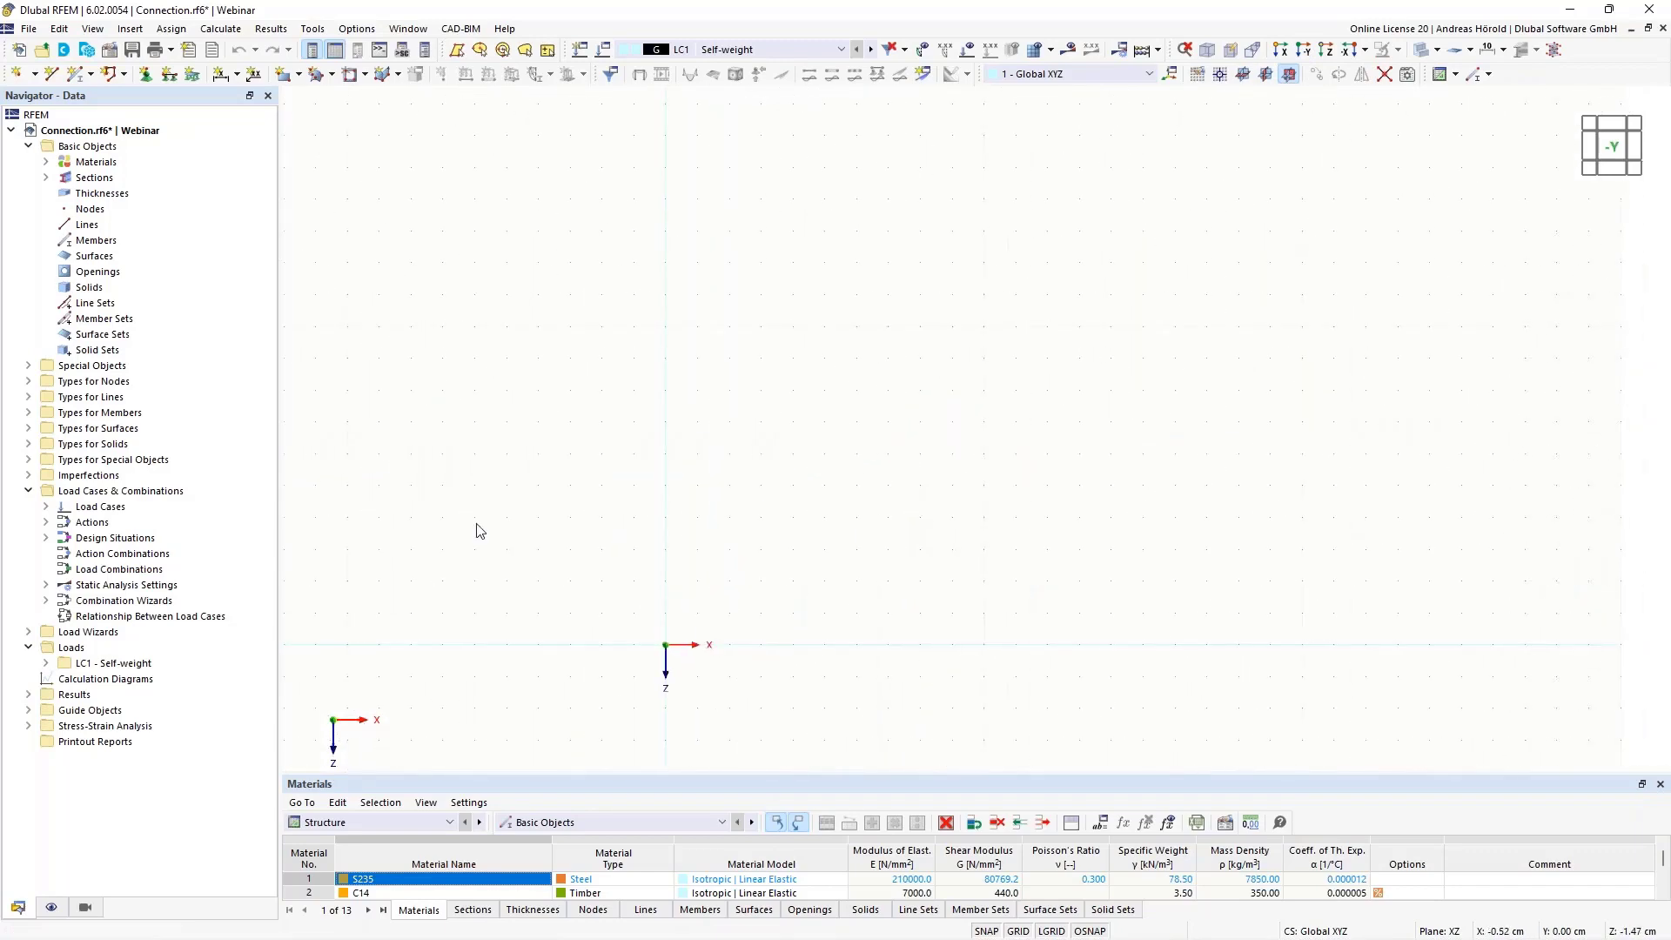
Draw connected single lines in the XZ plane from X 10, Z 0 through the origin and X 0, Z -10 to X 10, Z -10 cm
{"action": "left_click", "coordinate": [53, 78]}
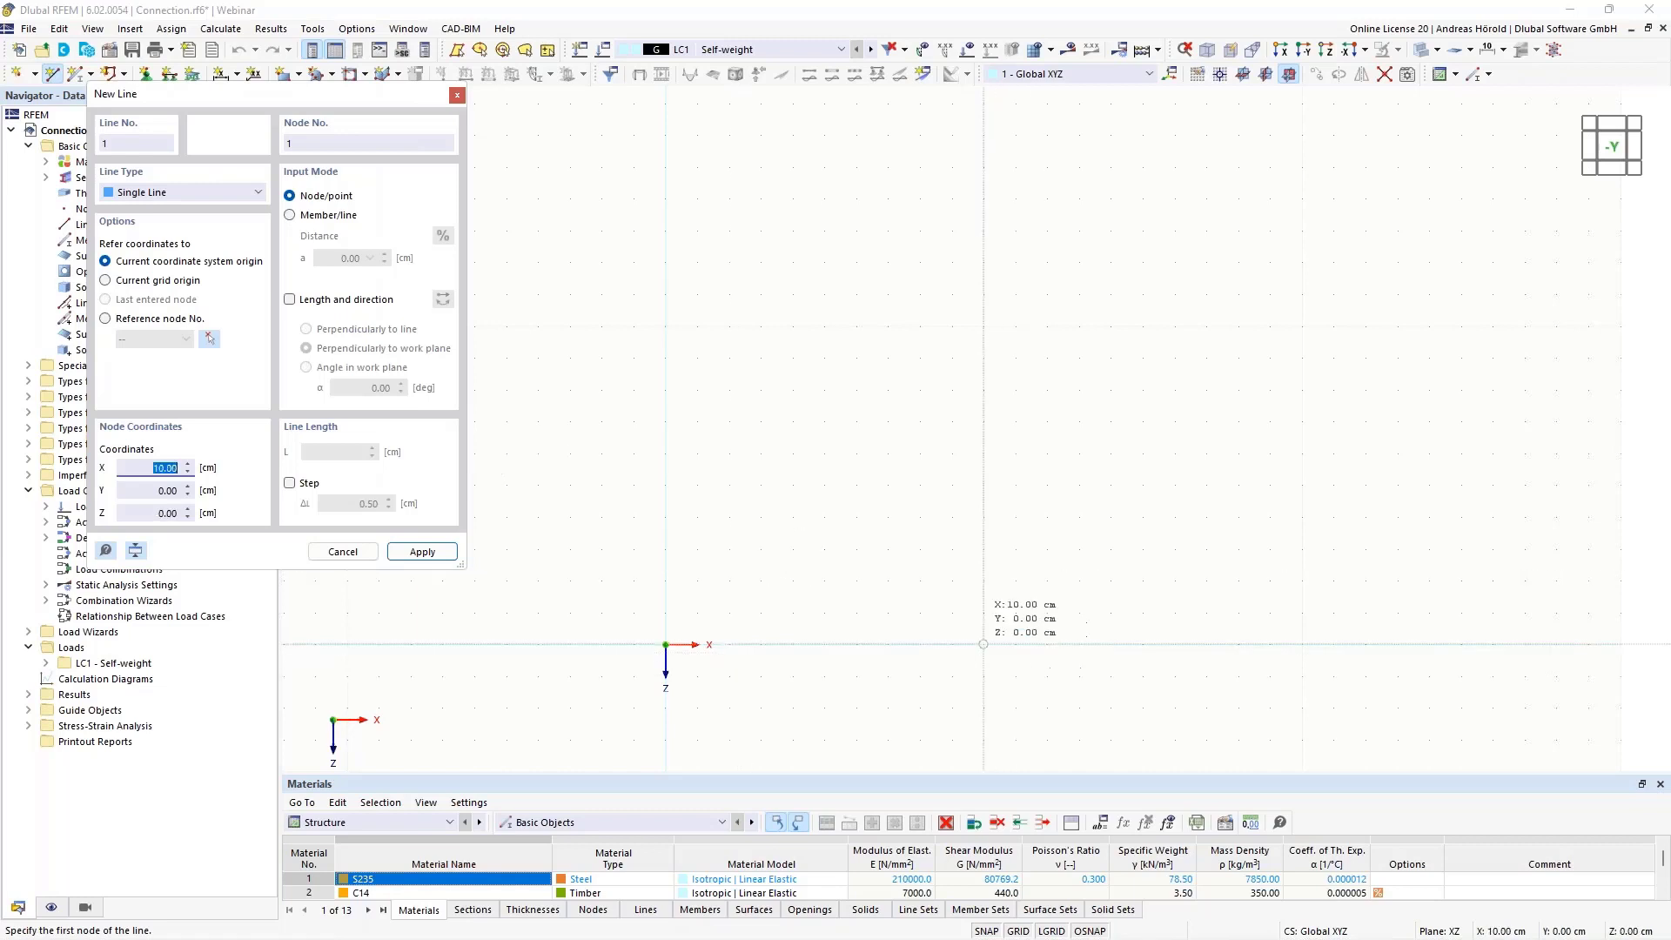
{"action": "left_click", "coordinate": [982, 643]}
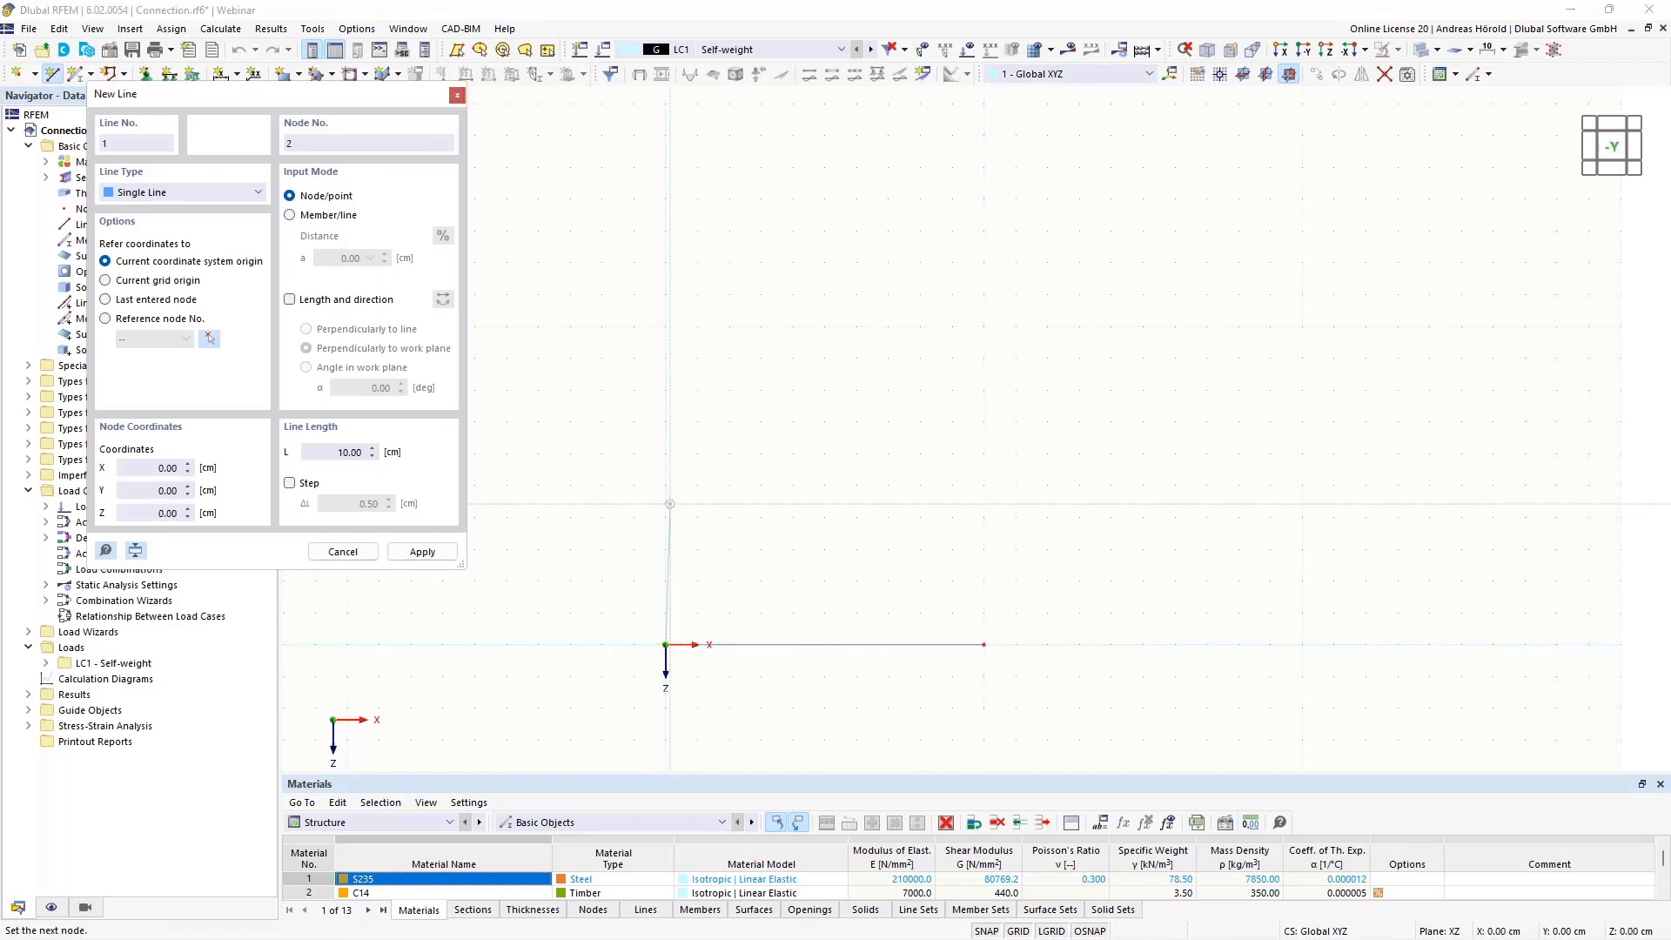
{"action": "left_click", "coordinate": [666, 326]}
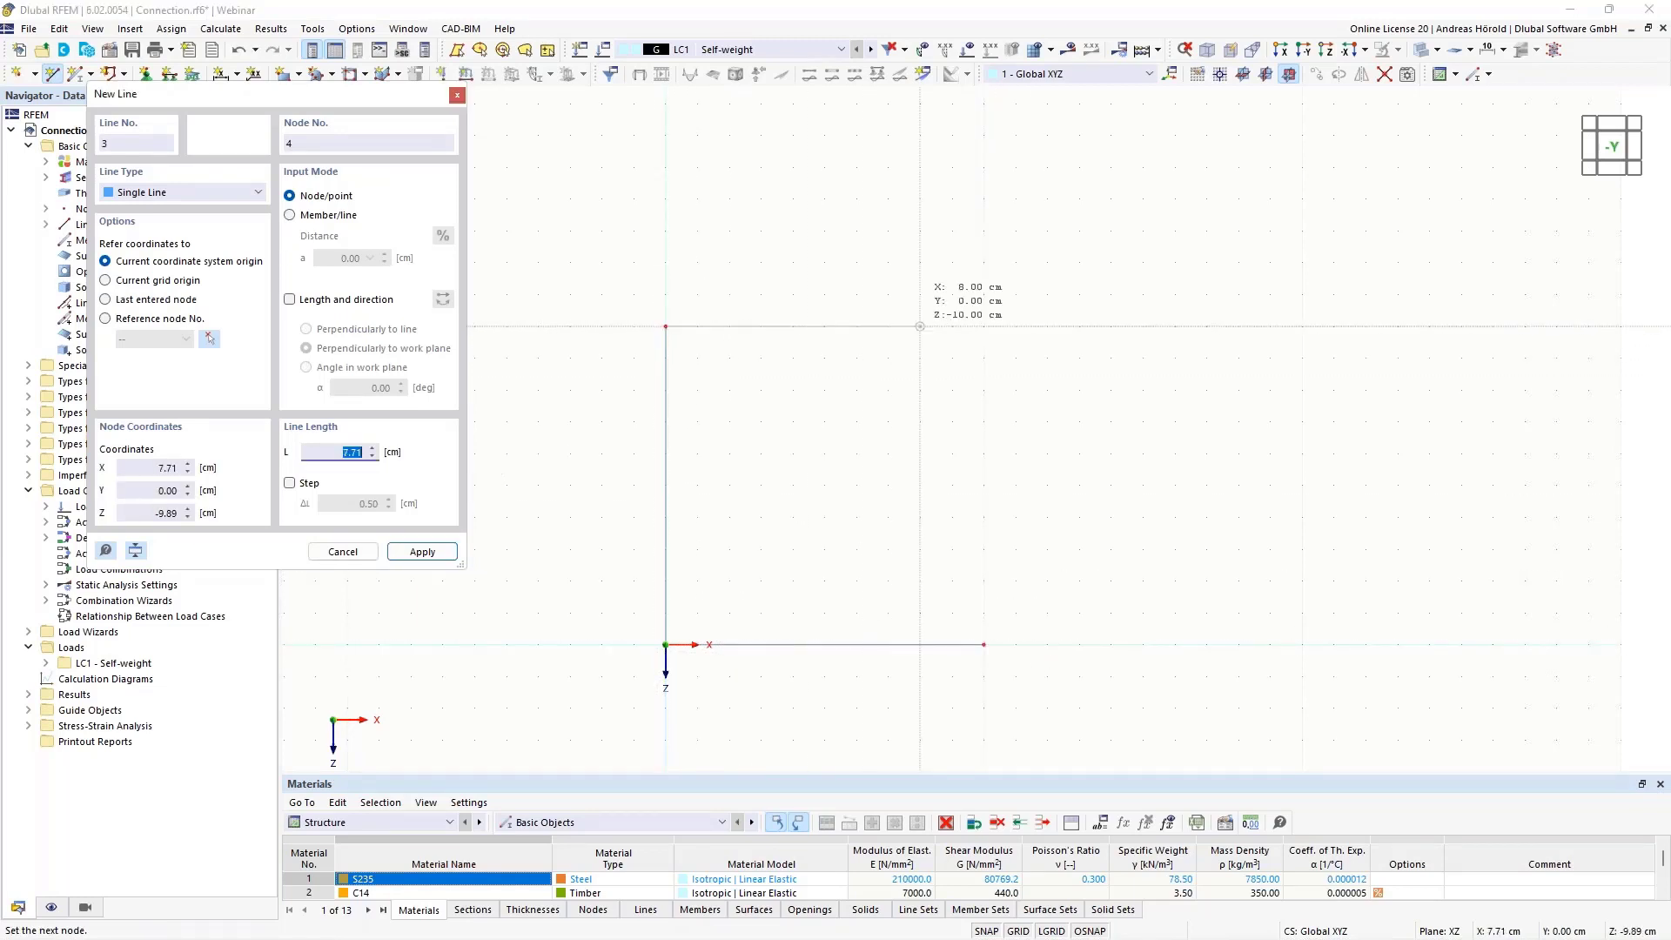
{"action": "left_click", "coordinate": [983, 327]}
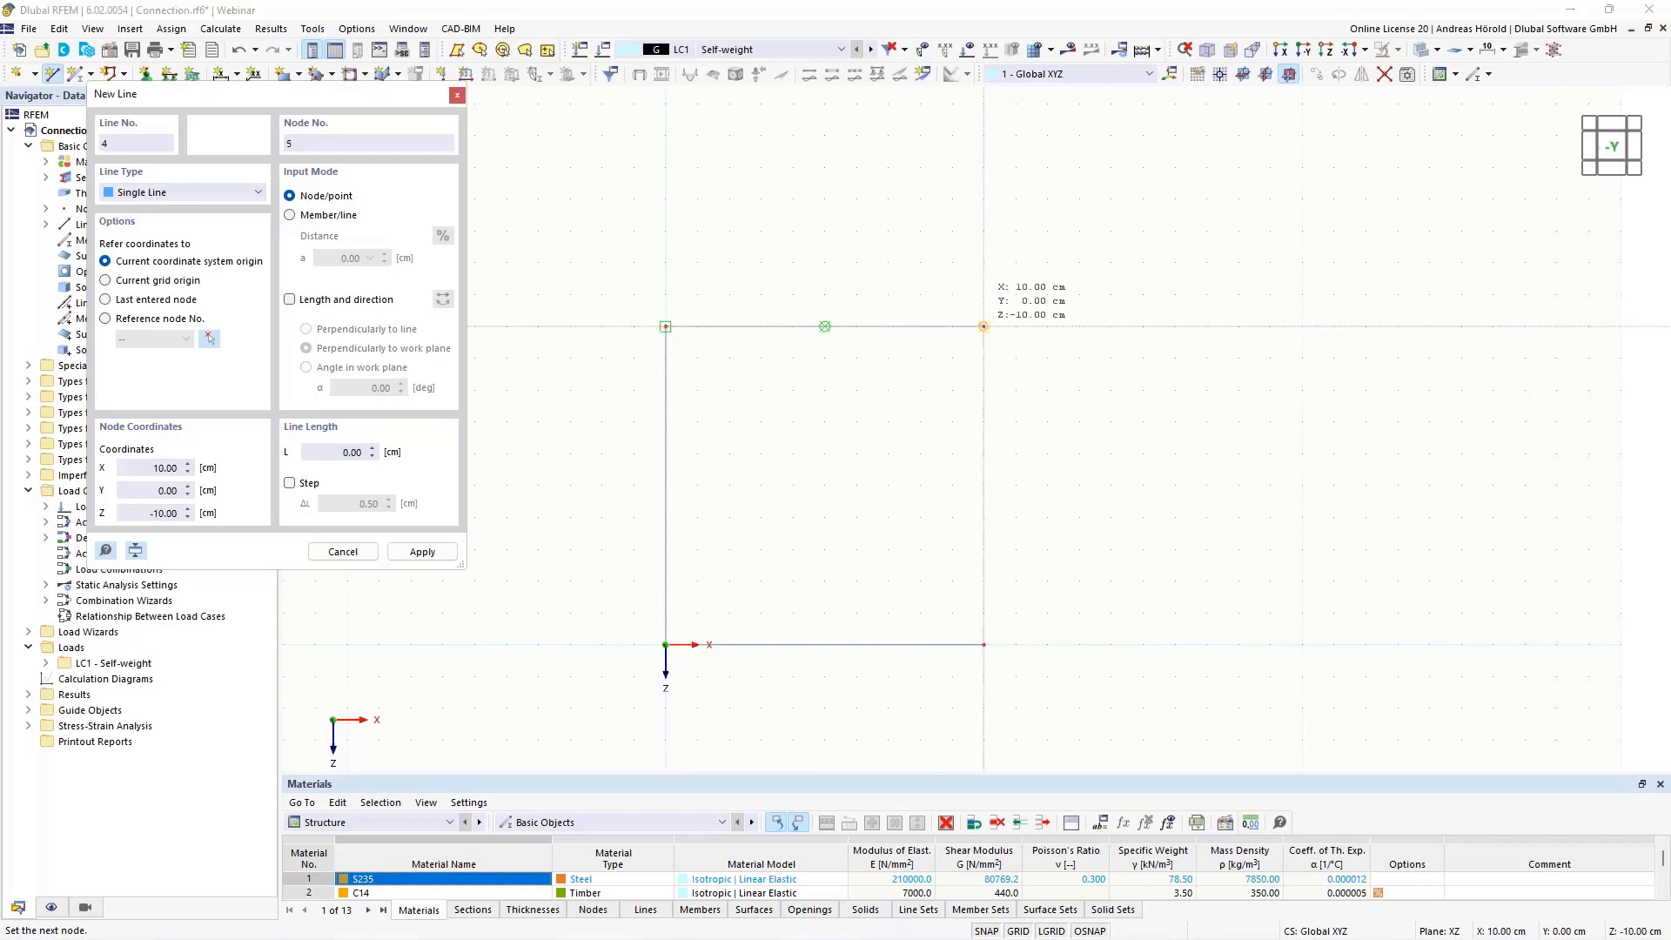
Close the outline with an arc from X 10, Z -10 through X 15, Z -5 to X 10, Z 0 cm
{"action": "left_click", "coordinate": [180, 193]}
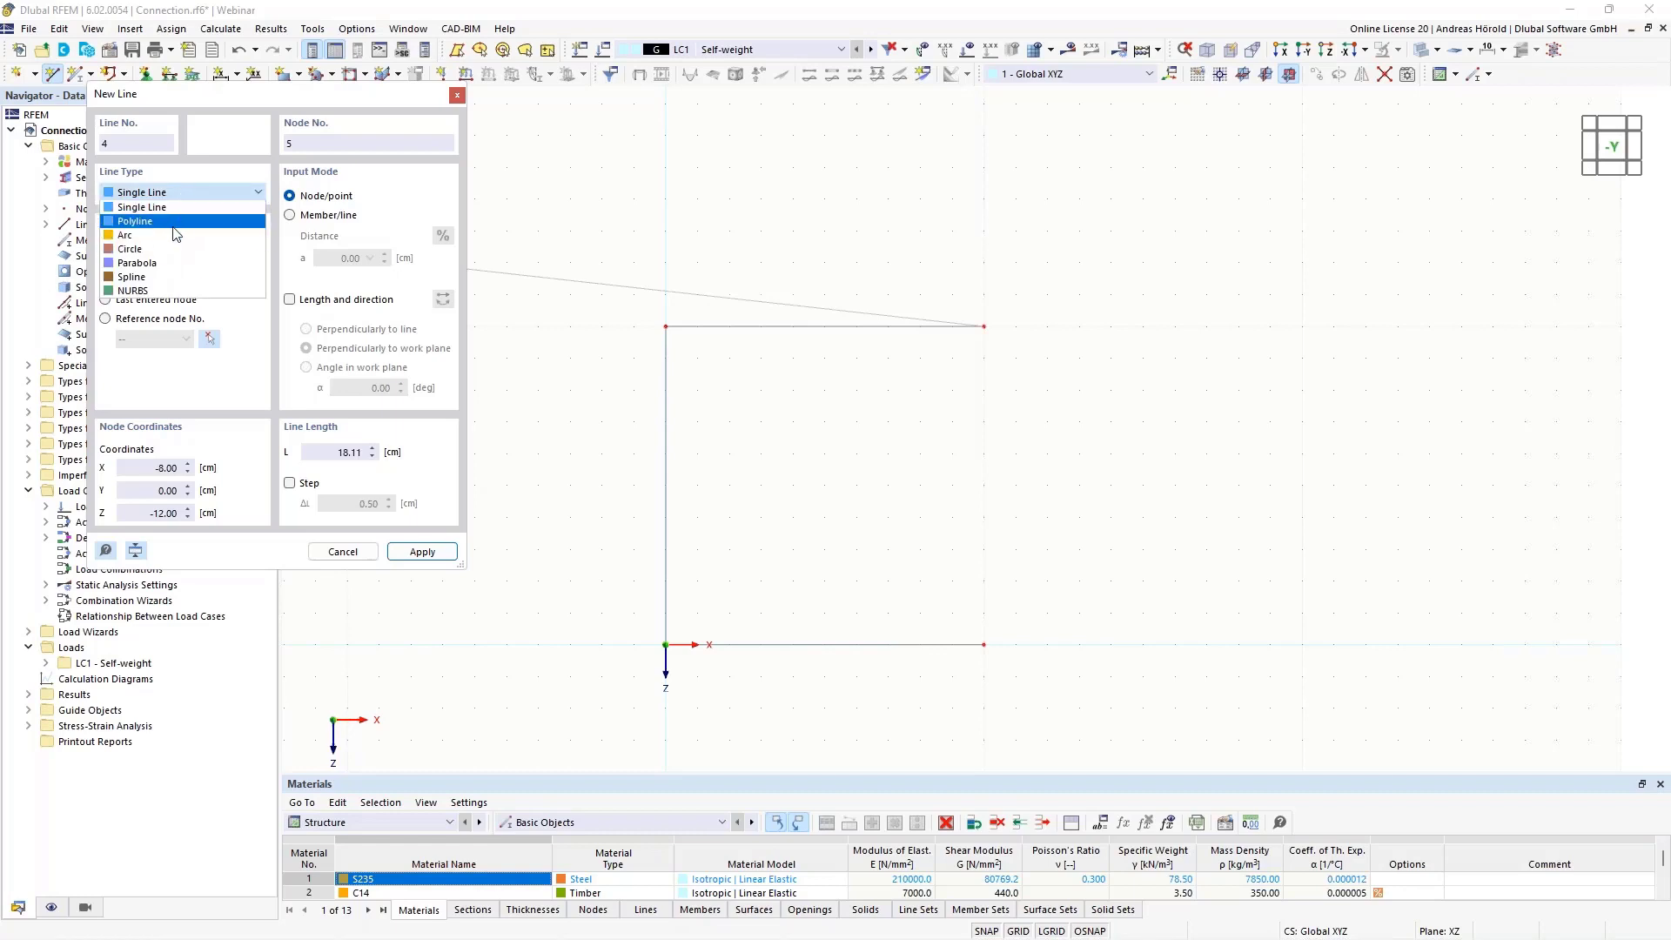
{"action": "left_click", "coordinate": [177, 236]}
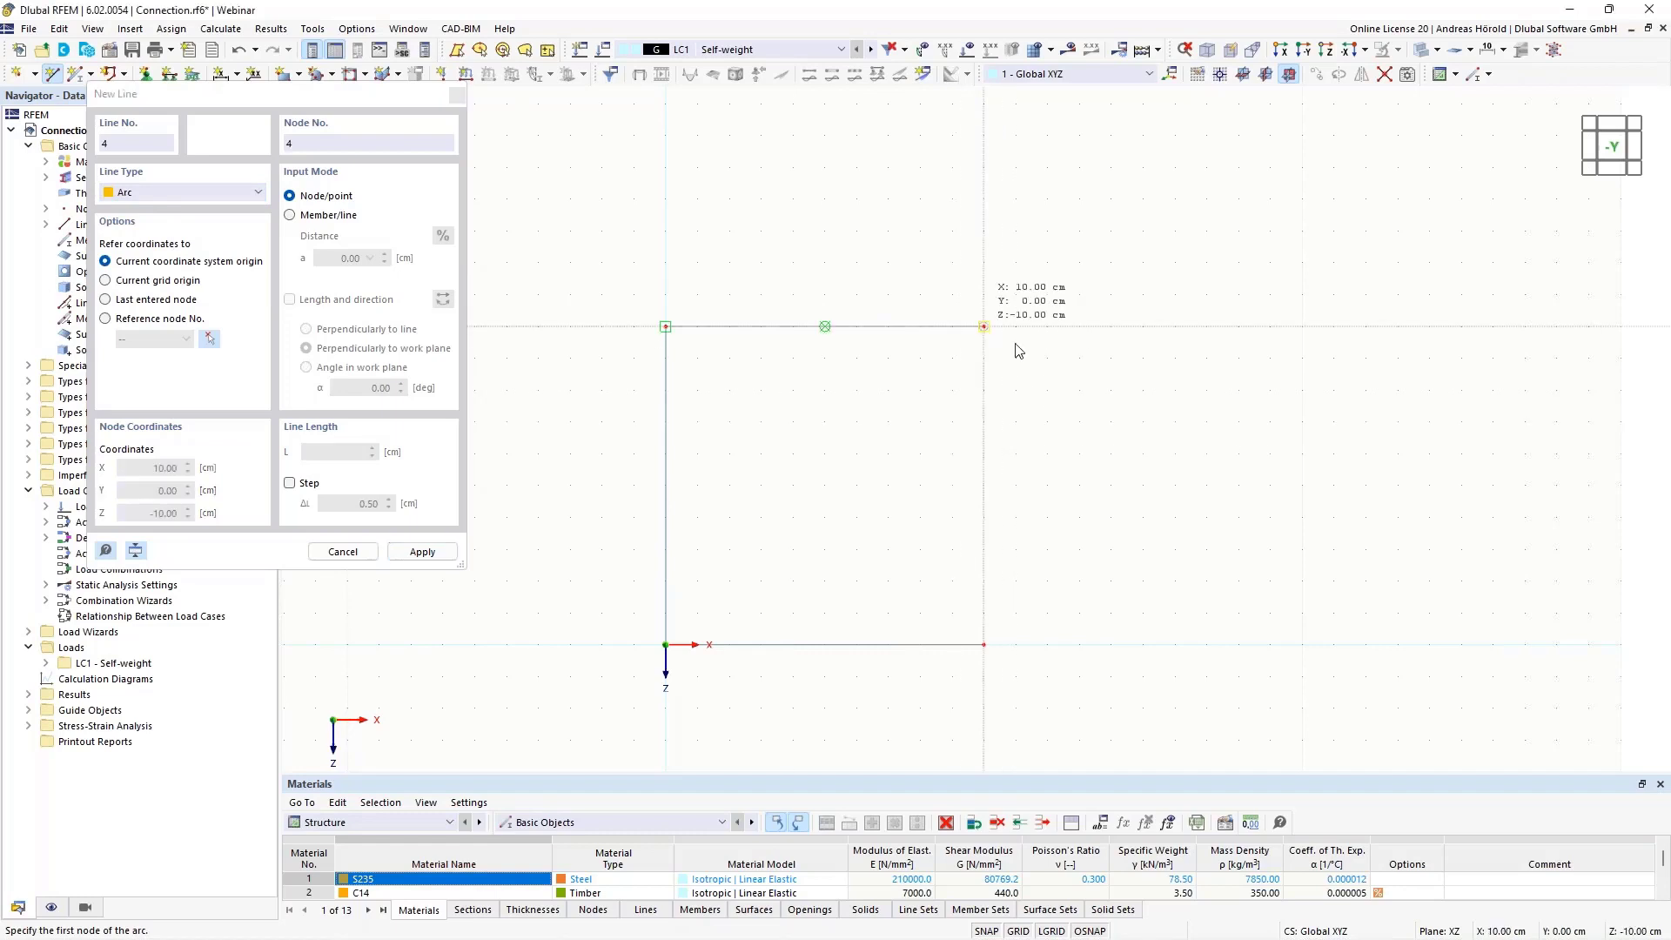
{"action": "left_click", "coordinate": [984, 326]}
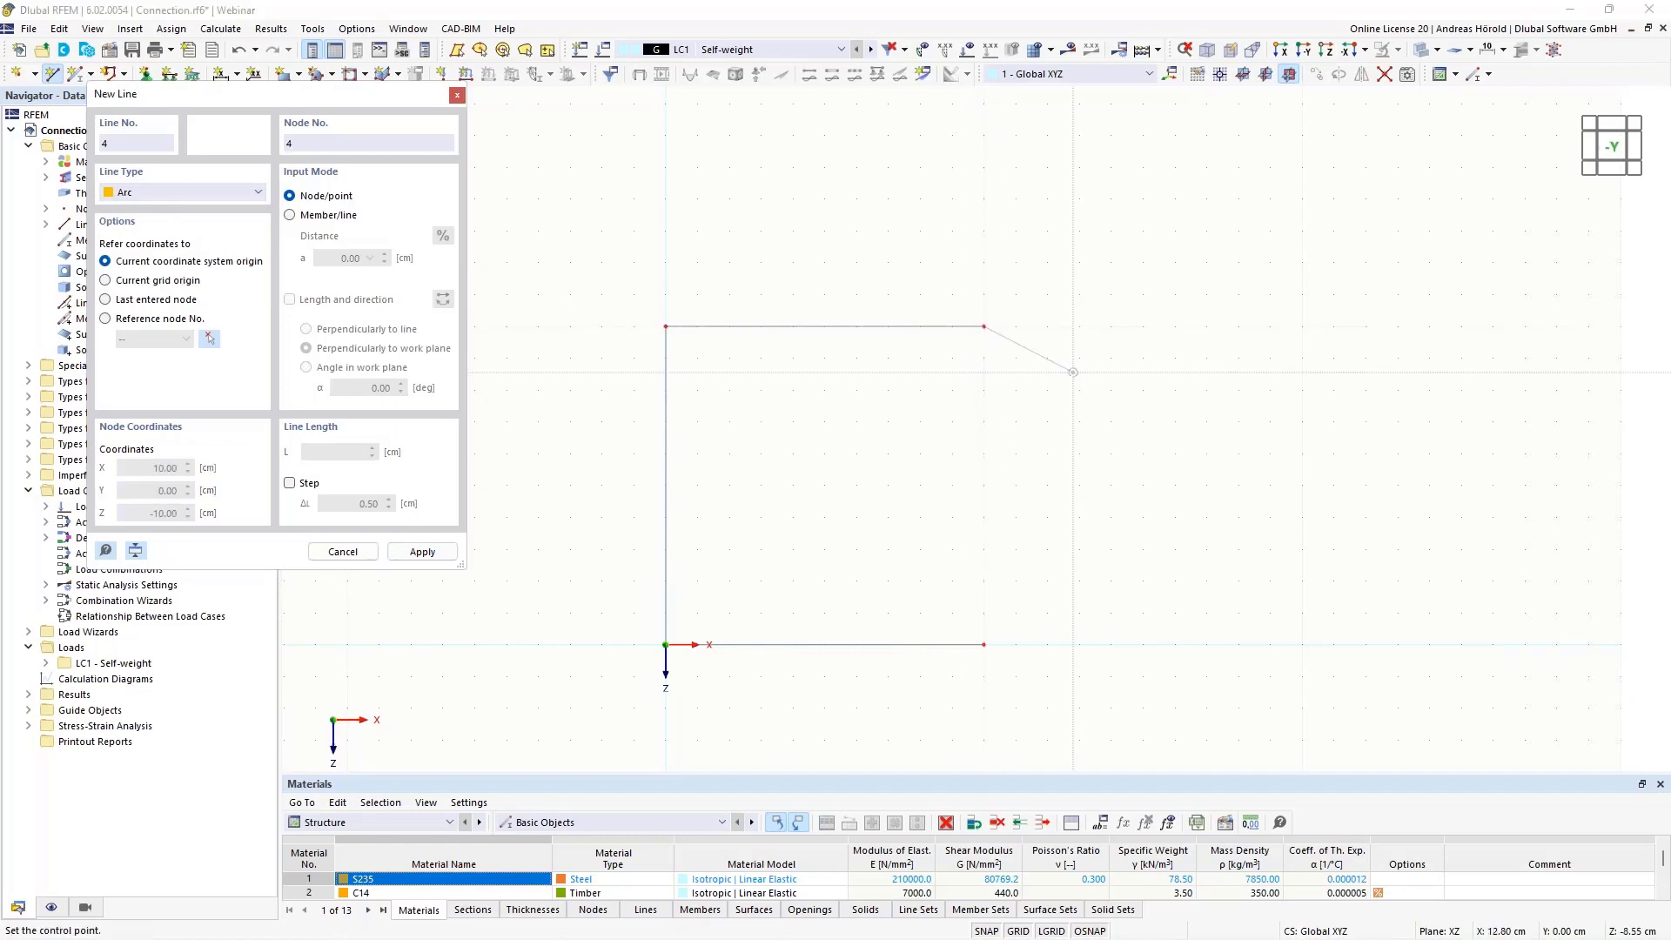
{"action": "left_click", "coordinate": [1142, 484]}
{"action": "left_click", "coordinate": [1110, 625]}
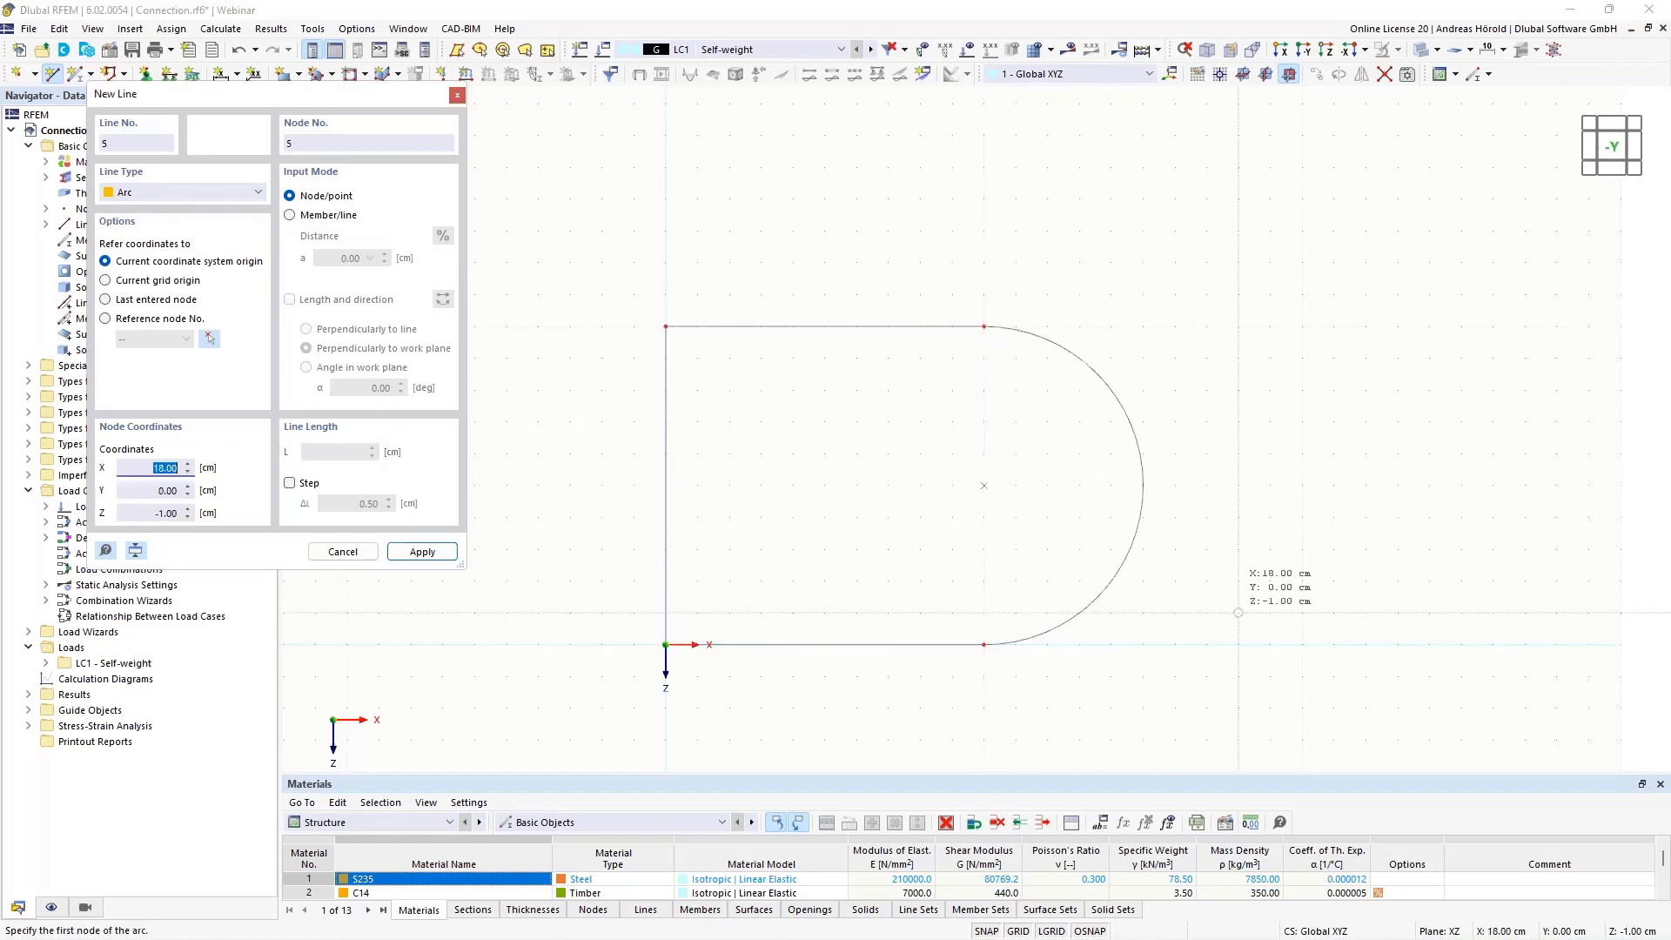
{"action": "key", "text": "Escape"}
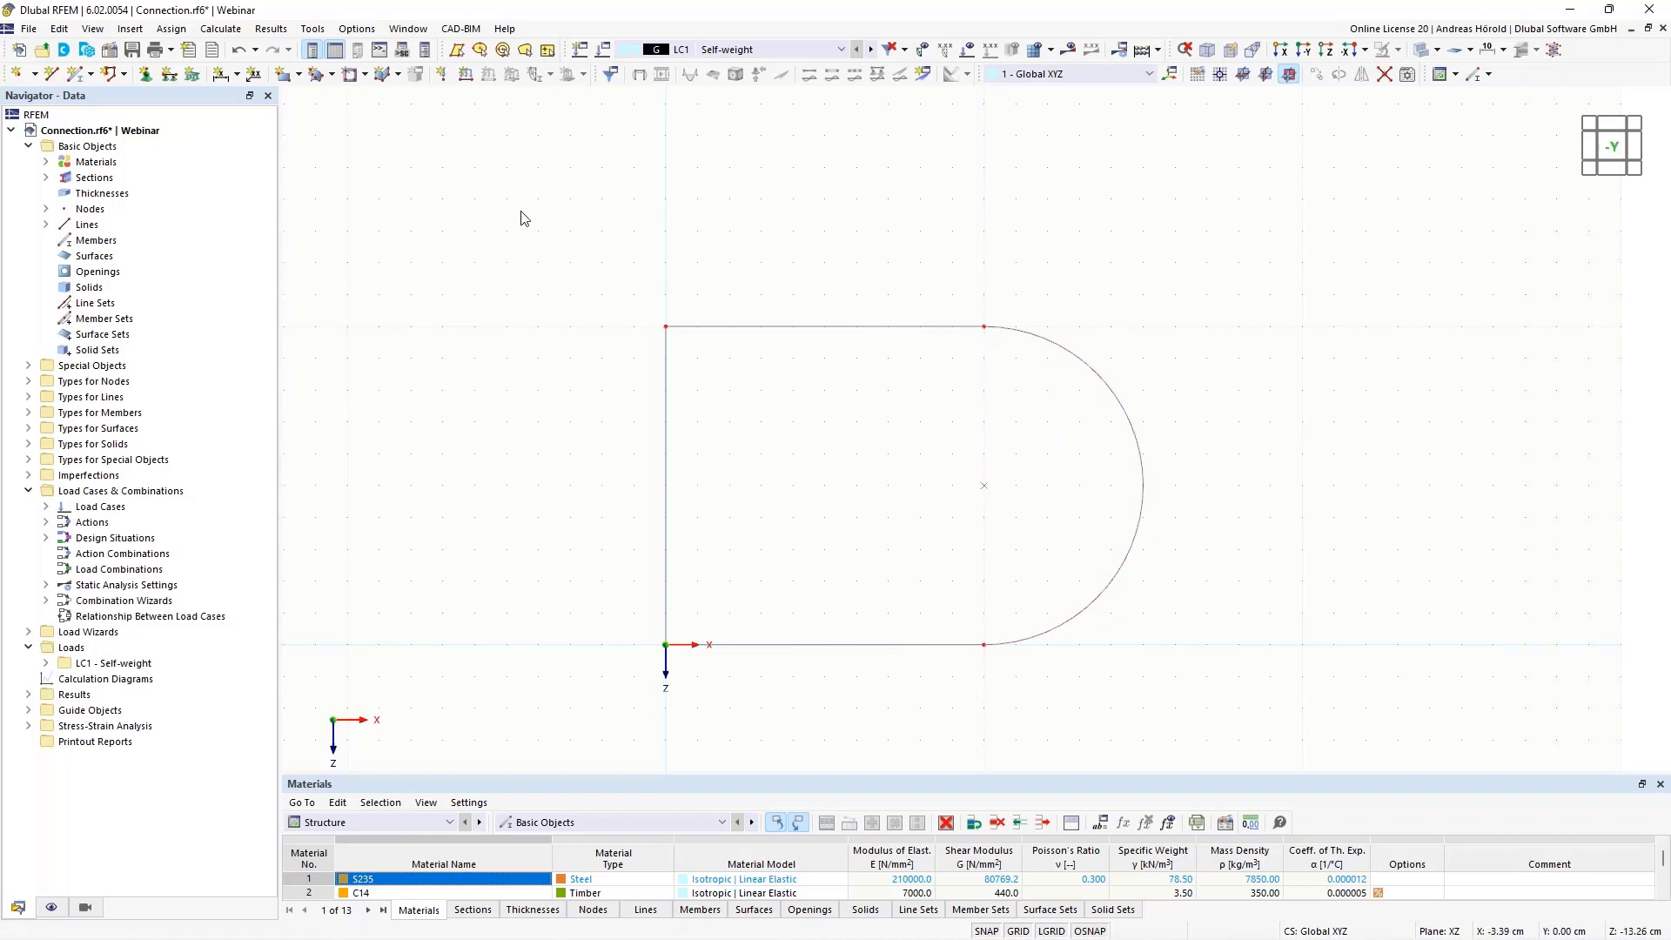
Start a plane surface defined by selected boundary lines and give it a new uniform thickness of 1 mm
{"action": "left_click", "coordinate": [301, 77]}
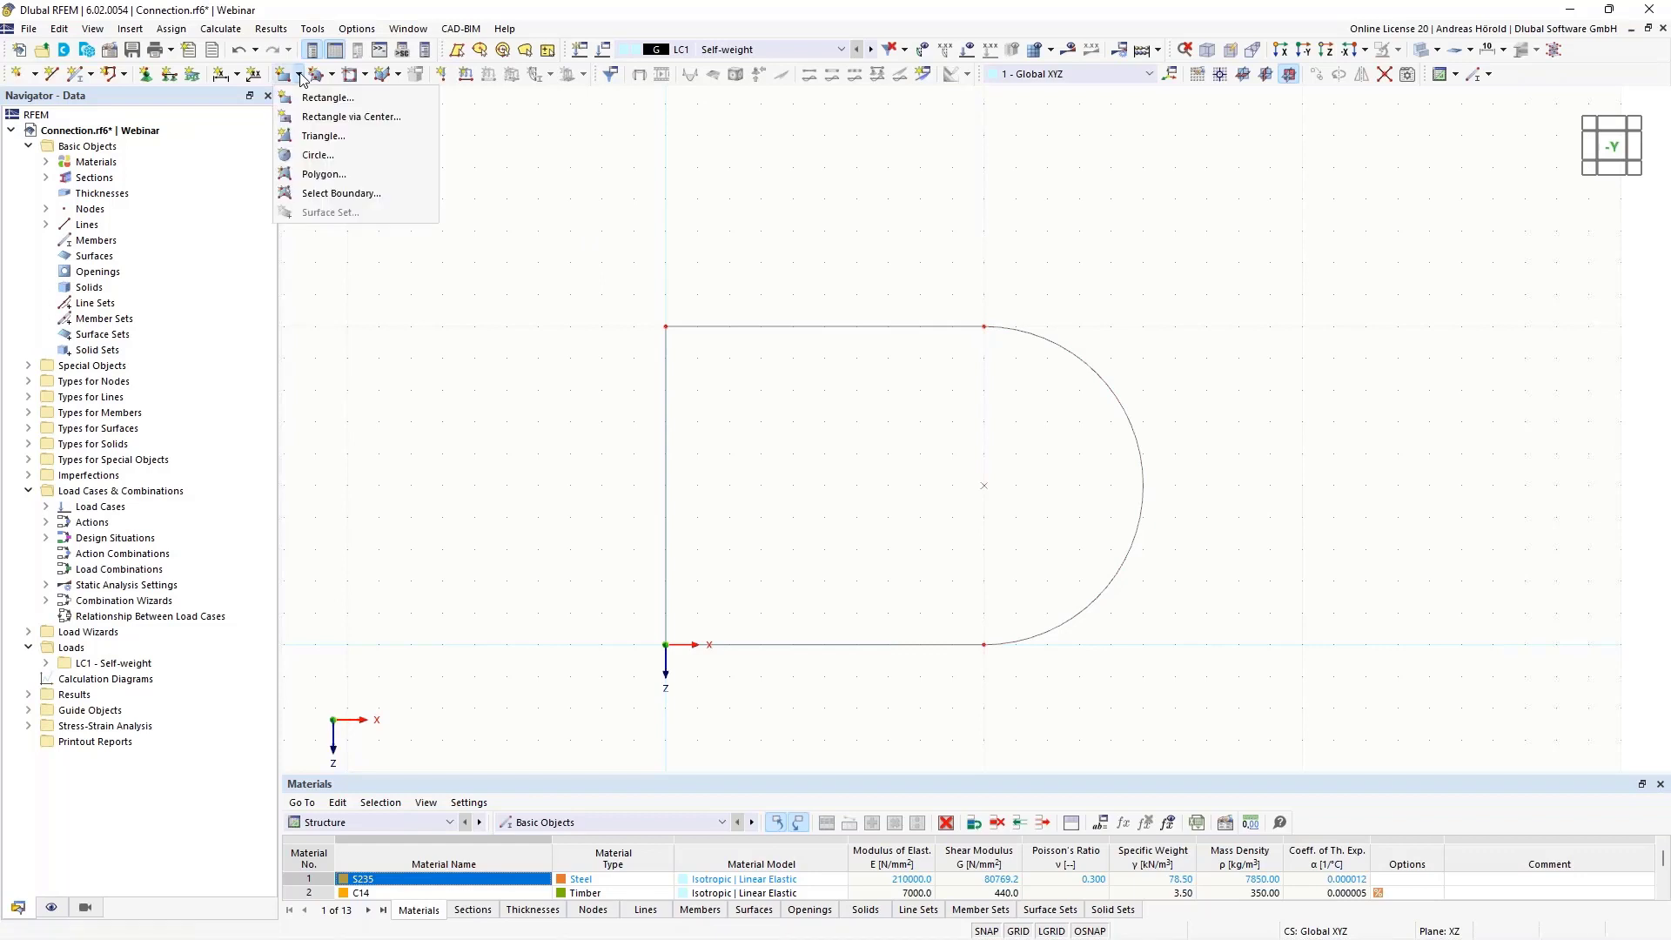
{"action": "left_click", "coordinate": [345, 194]}
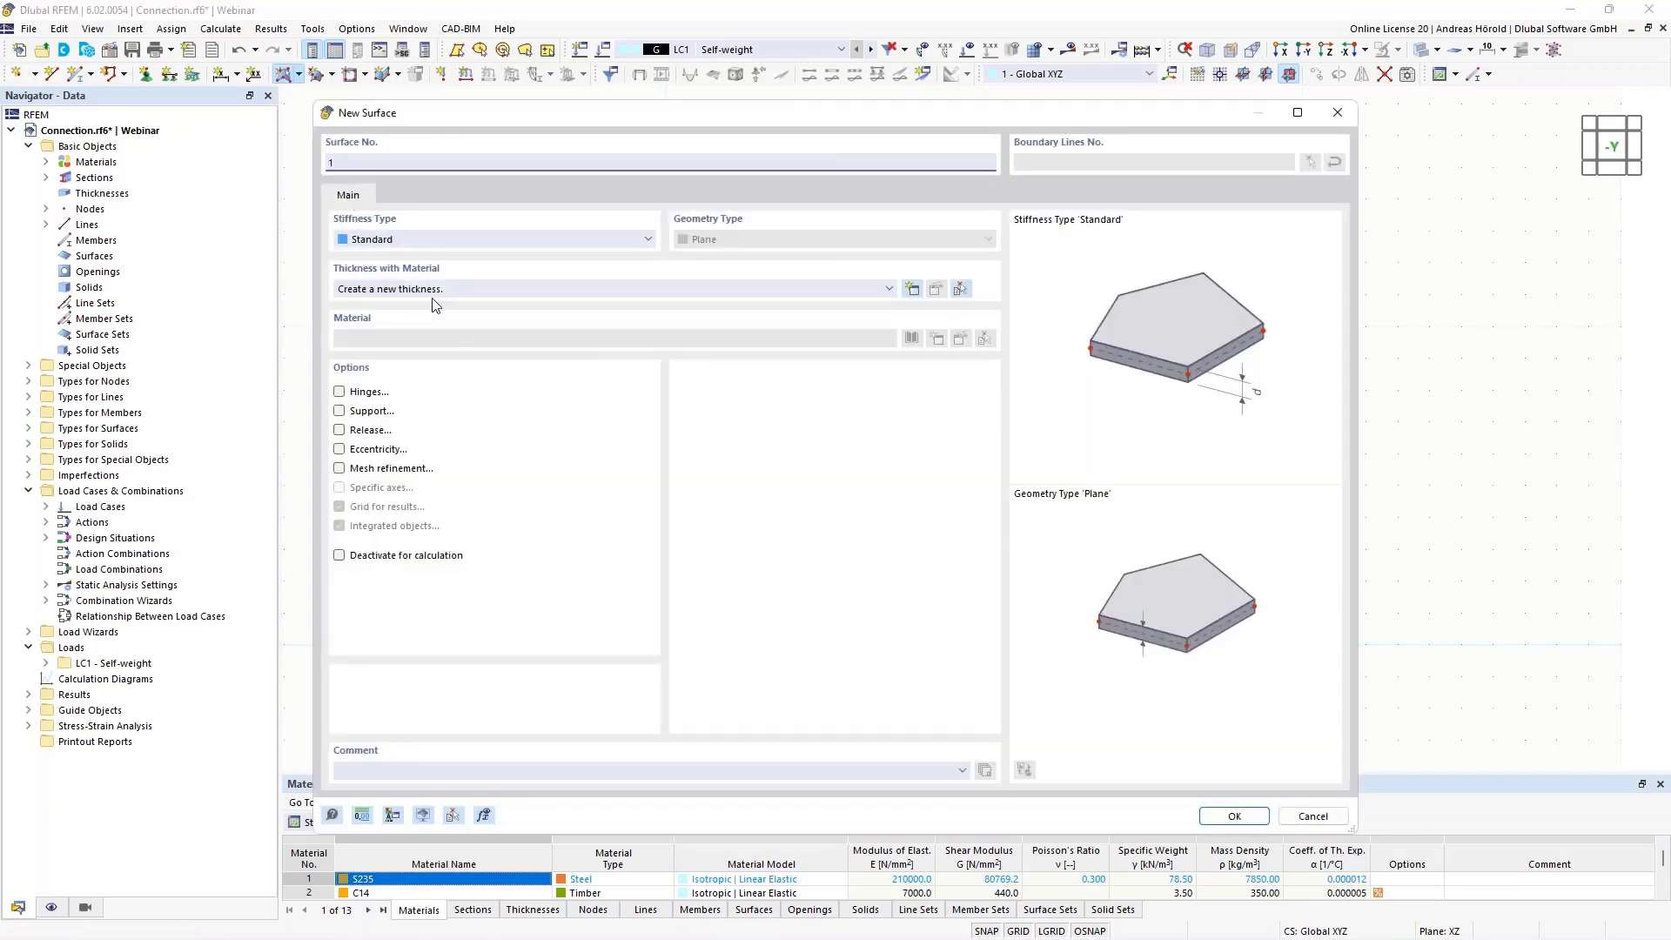
{"action": "left_click", "coordinate": [912, 289]}
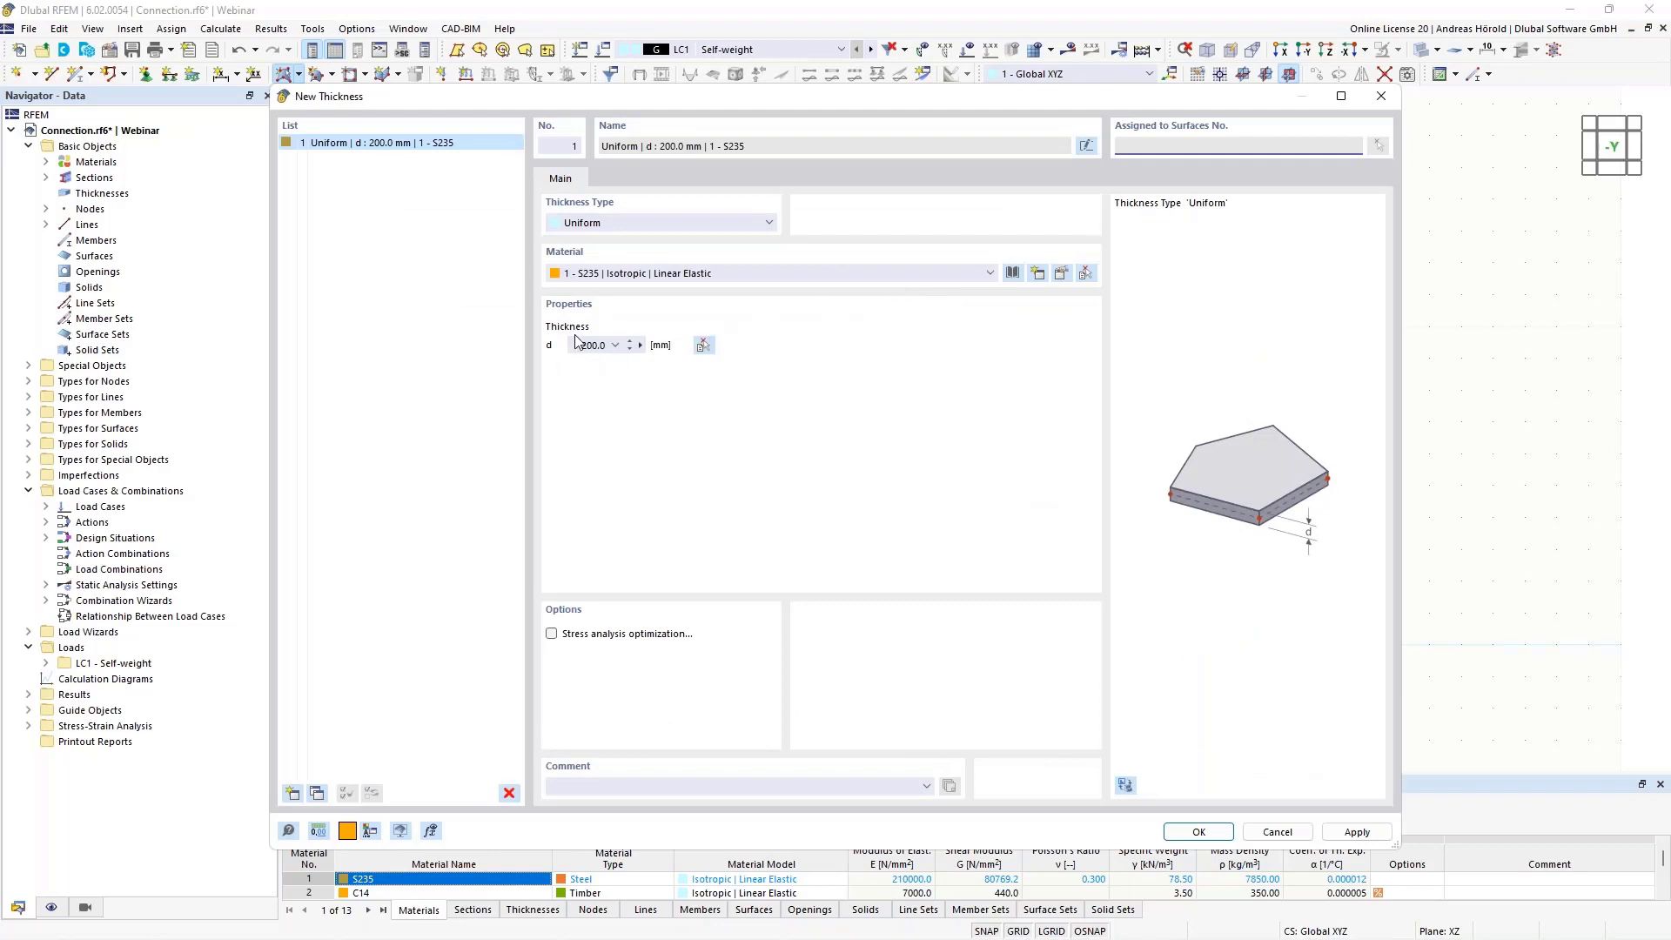
{"action": "left_click", "coordinate": [577, 346]}
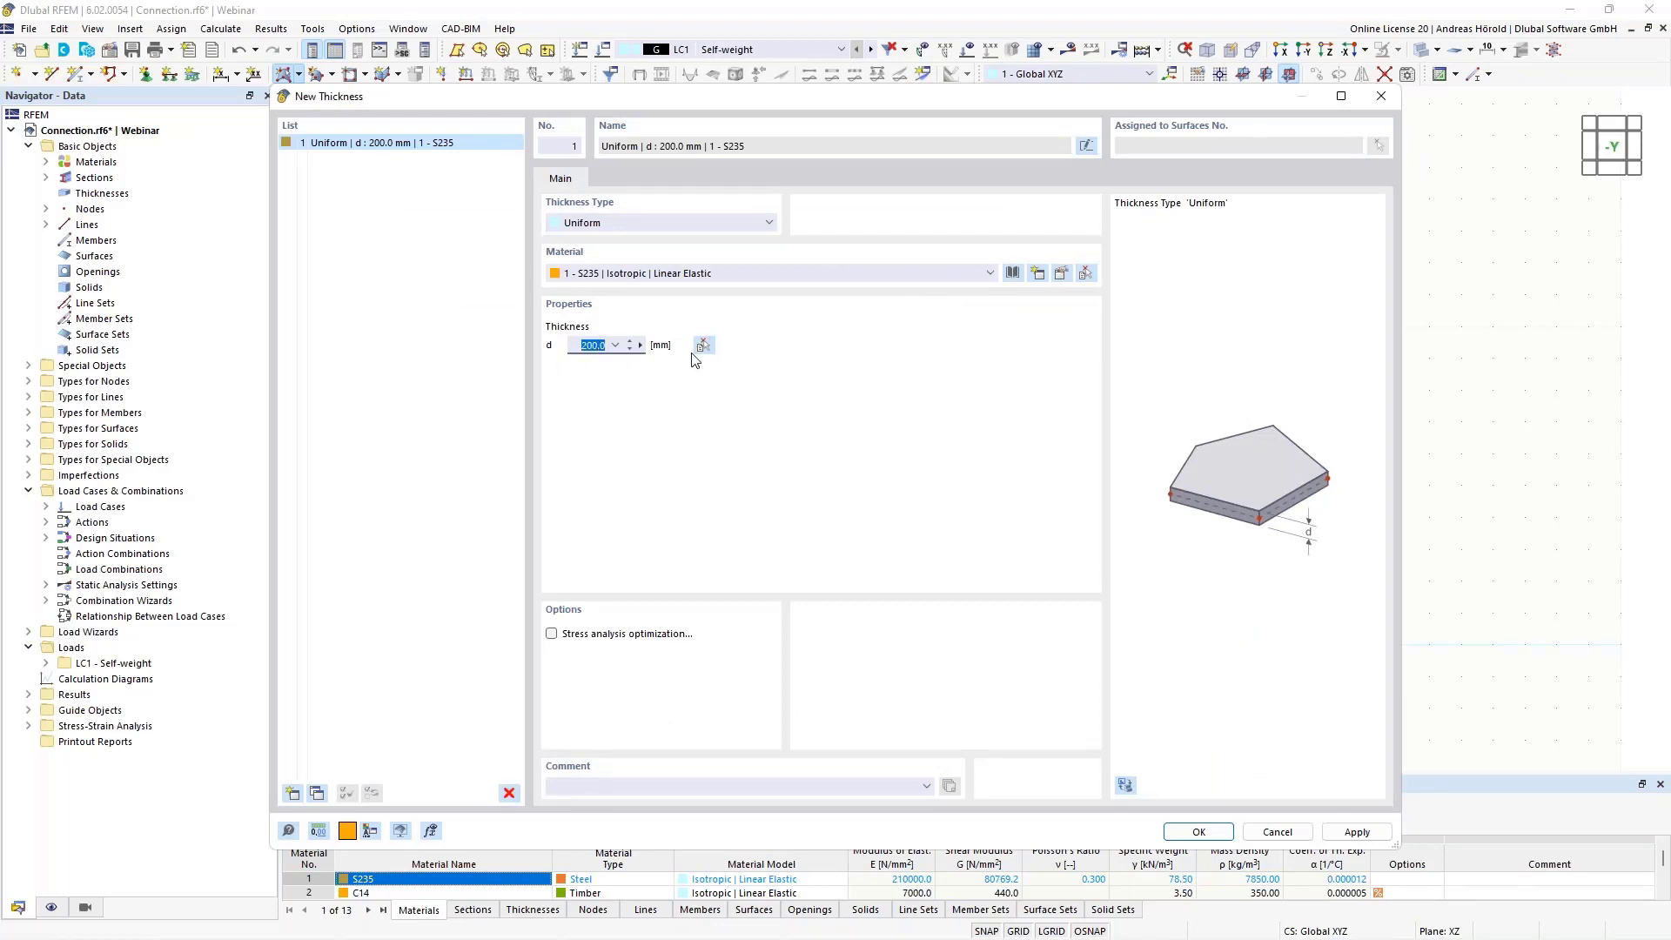
{"action": "type", "text": "1"}
Check the thickness's material properties and the European steel library, keeping S235 as the material
{"action": "left_click", "coordinate": [1060, 276]}
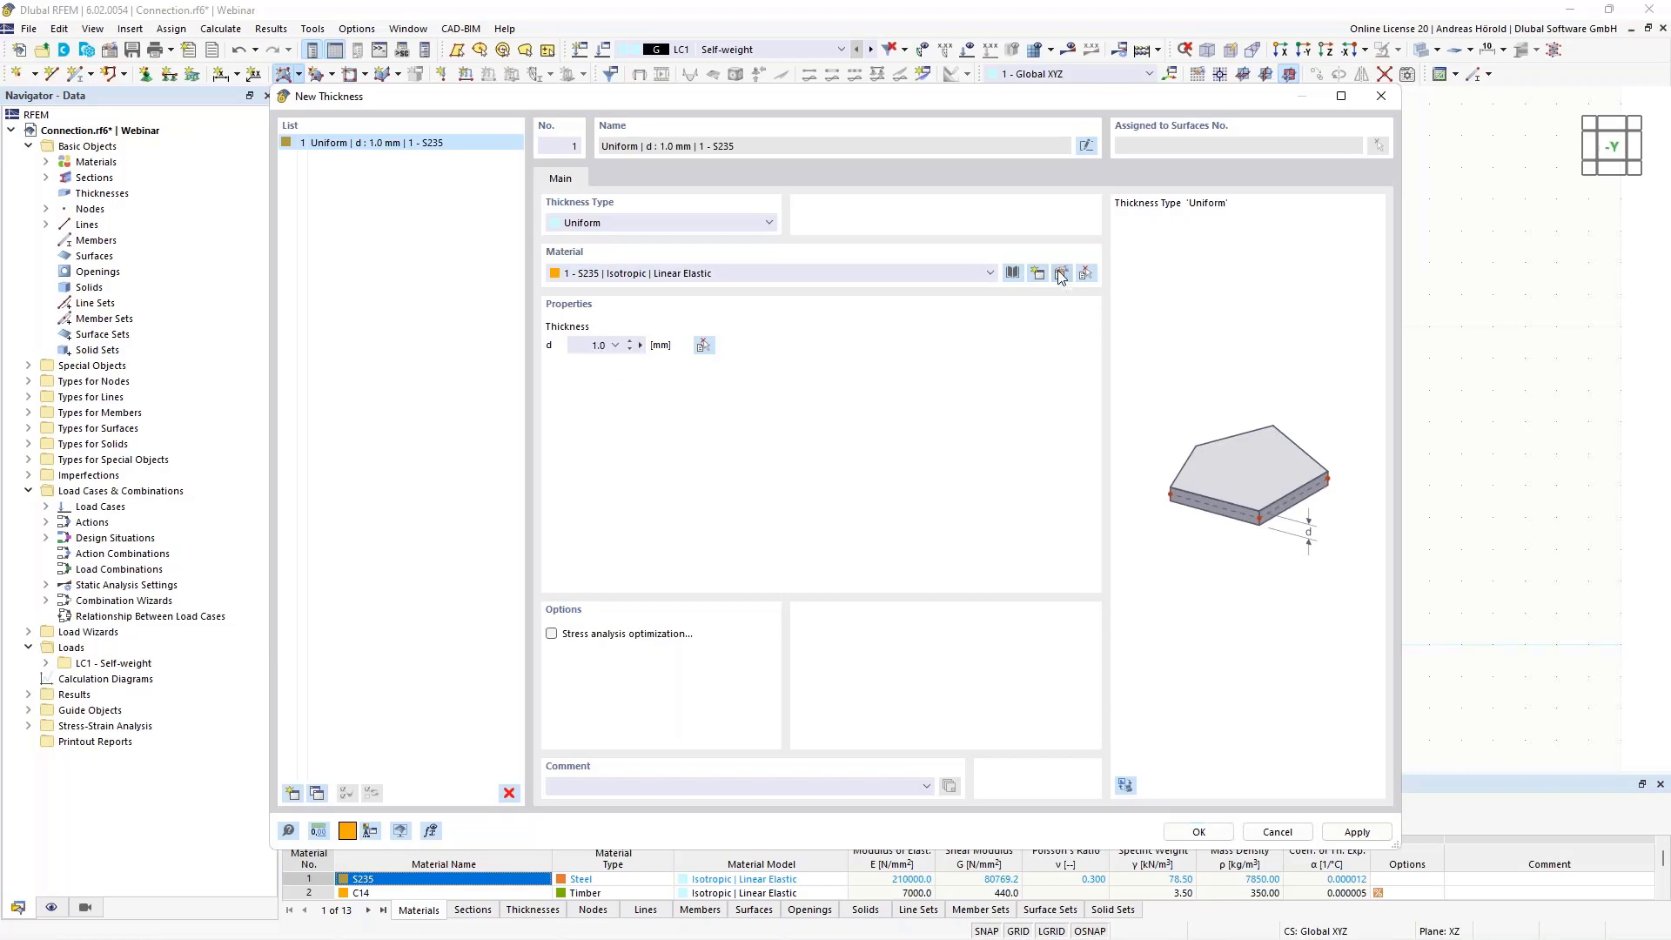
{"action": "left_click", "coordinate": [1060, 275]}
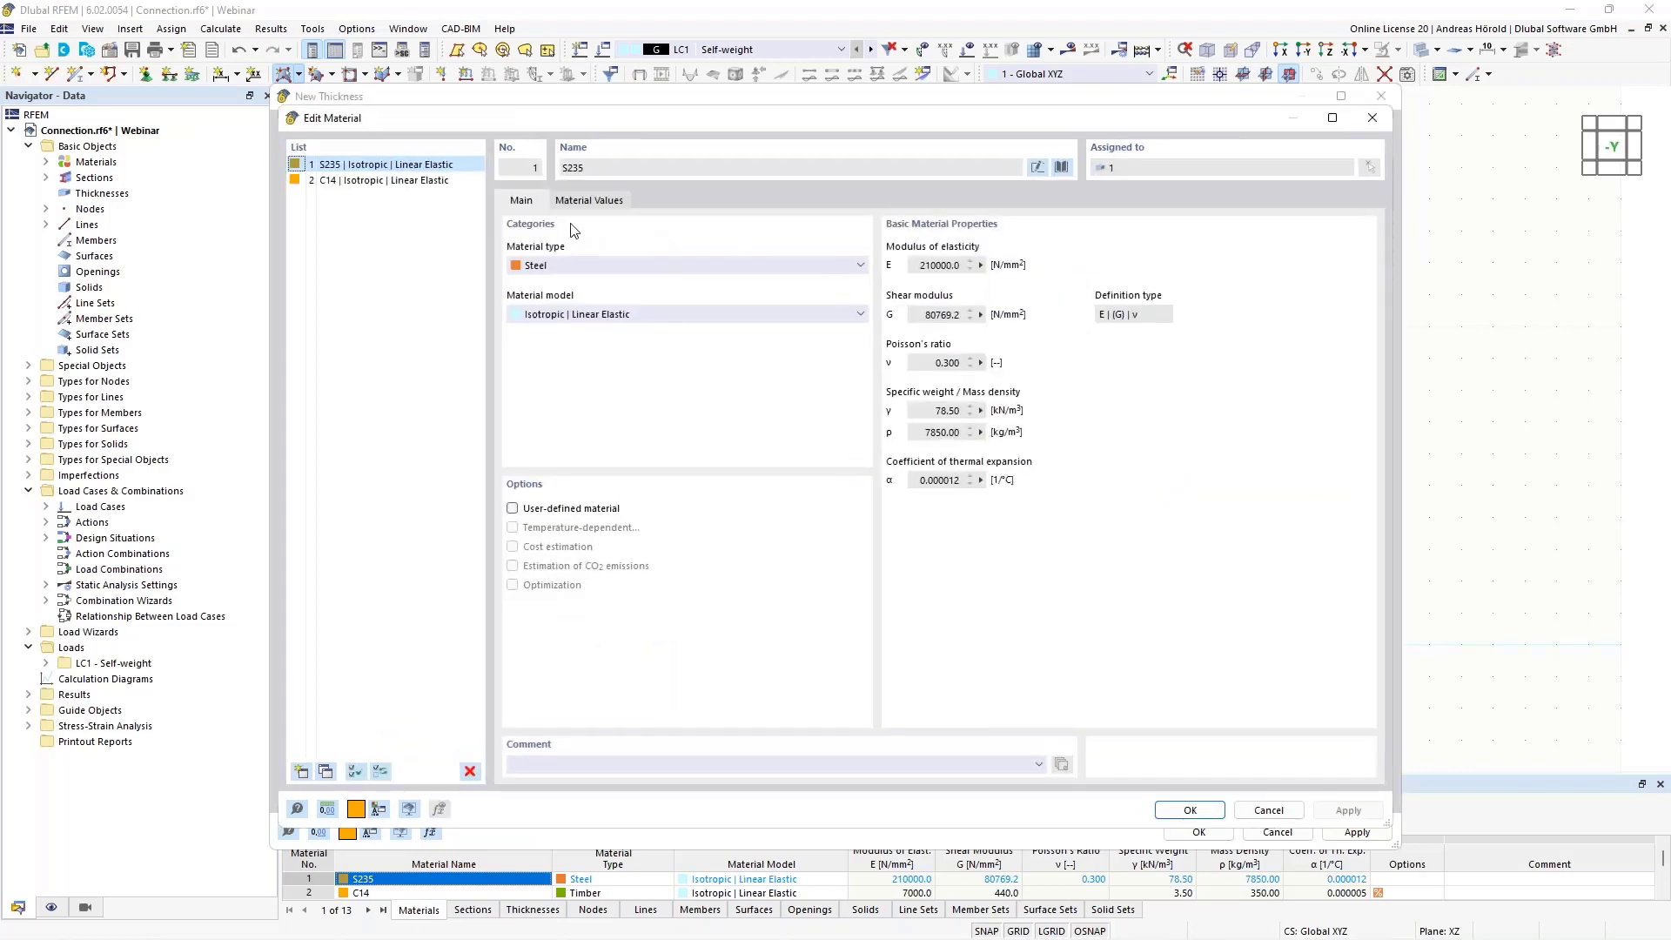
{"action": "left_click", "coordinate": [1062, 167]}
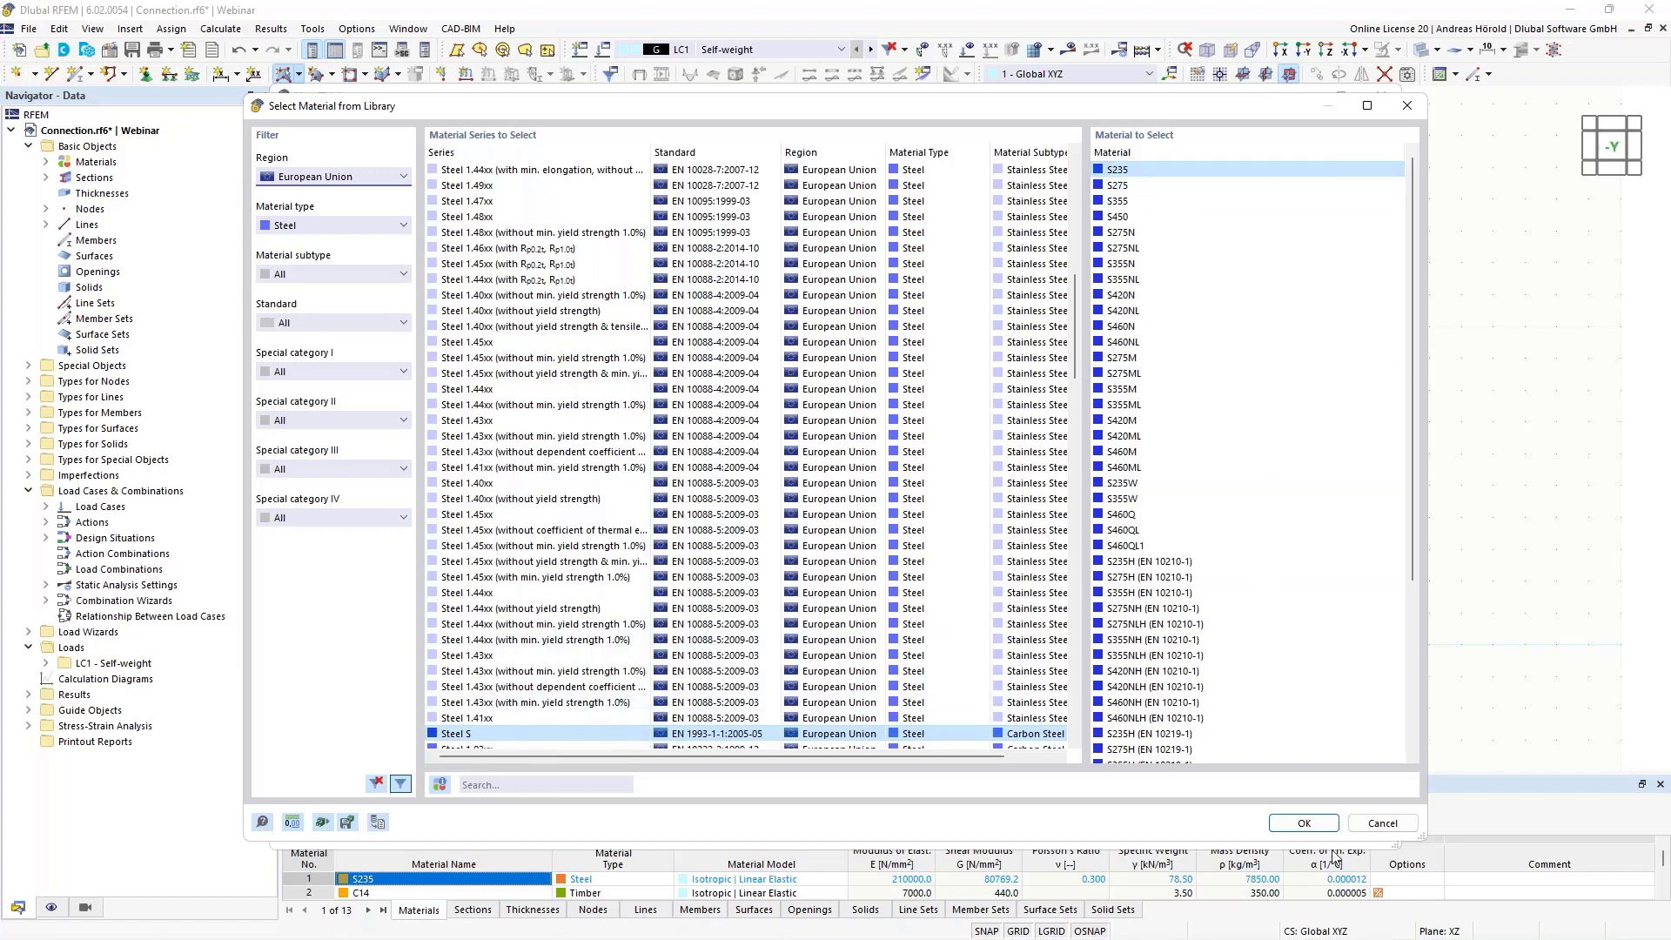
{"action": "left_click", "coordinate": [1304, 824]}
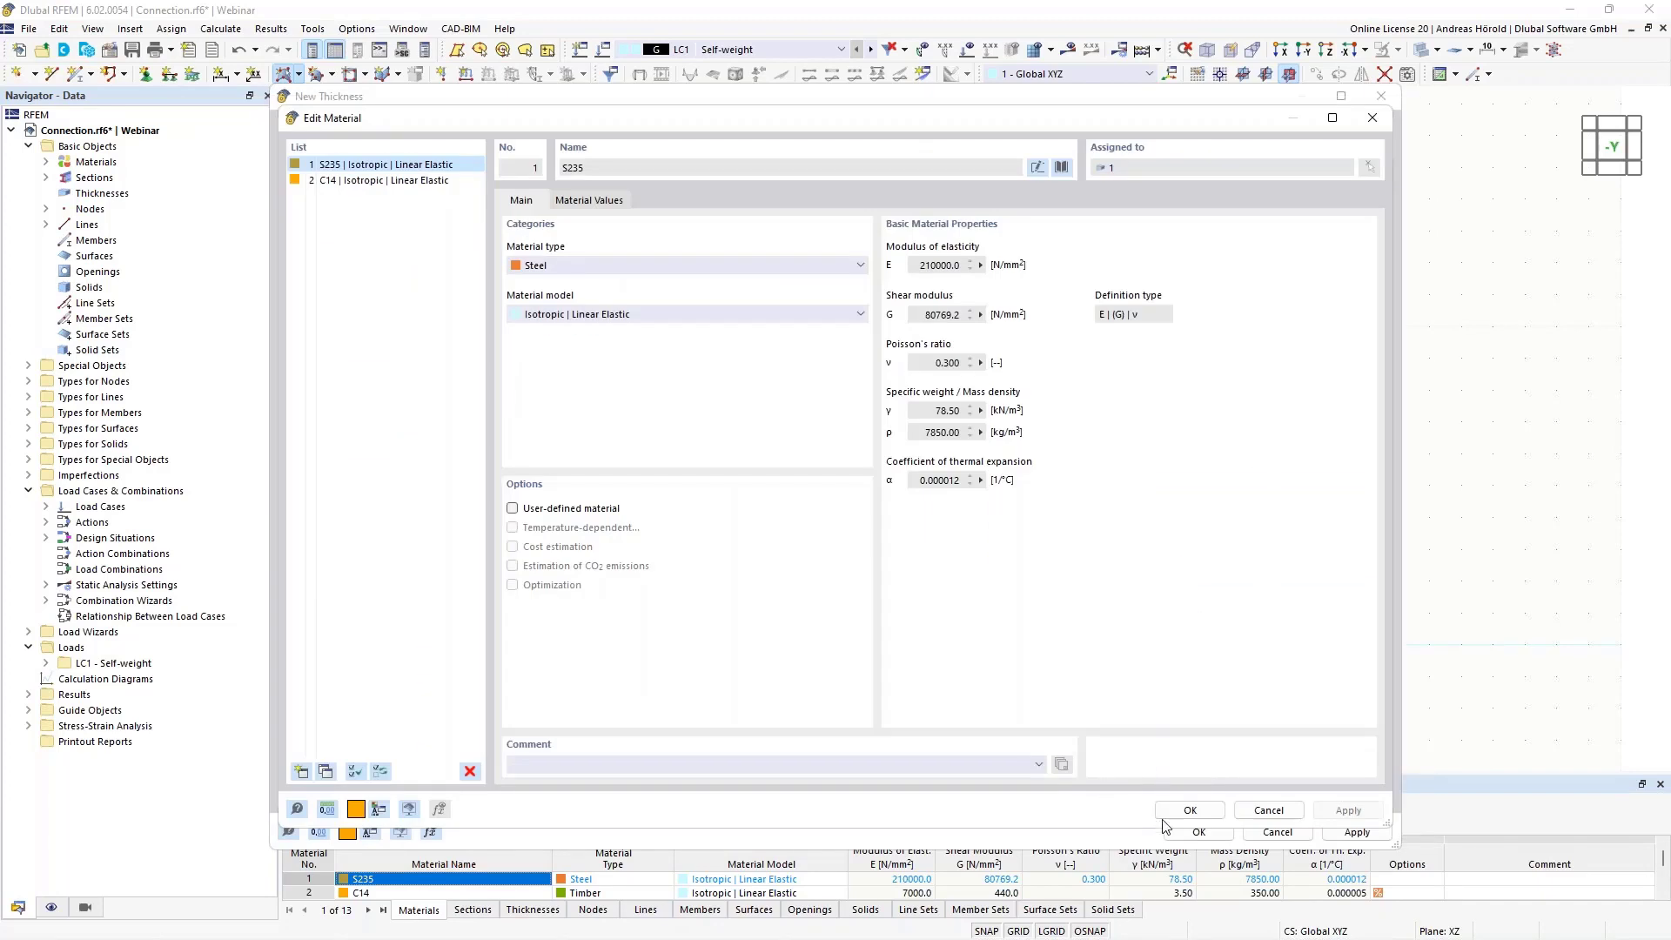
{"action": "left_click", "coordinate": [1199, 812]}
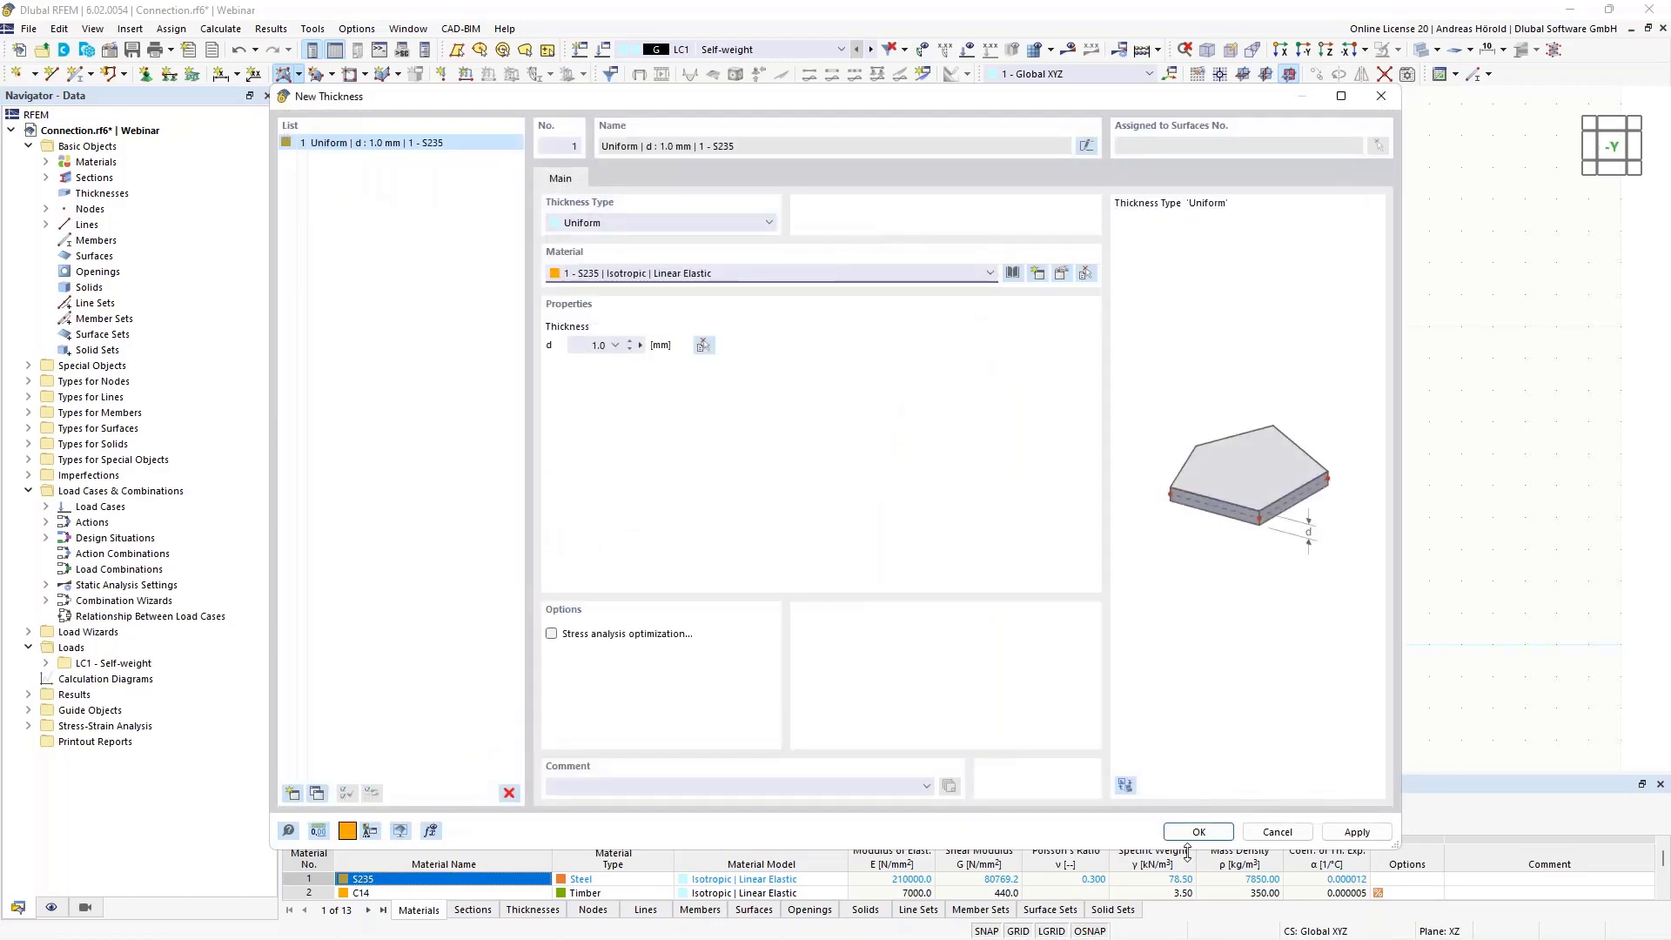
Create the standard plane surface with the 1 mm S235 thickness from the boundary lines of the rounded outline
{"action": "left_click", "coordinate": [1198, 832]}
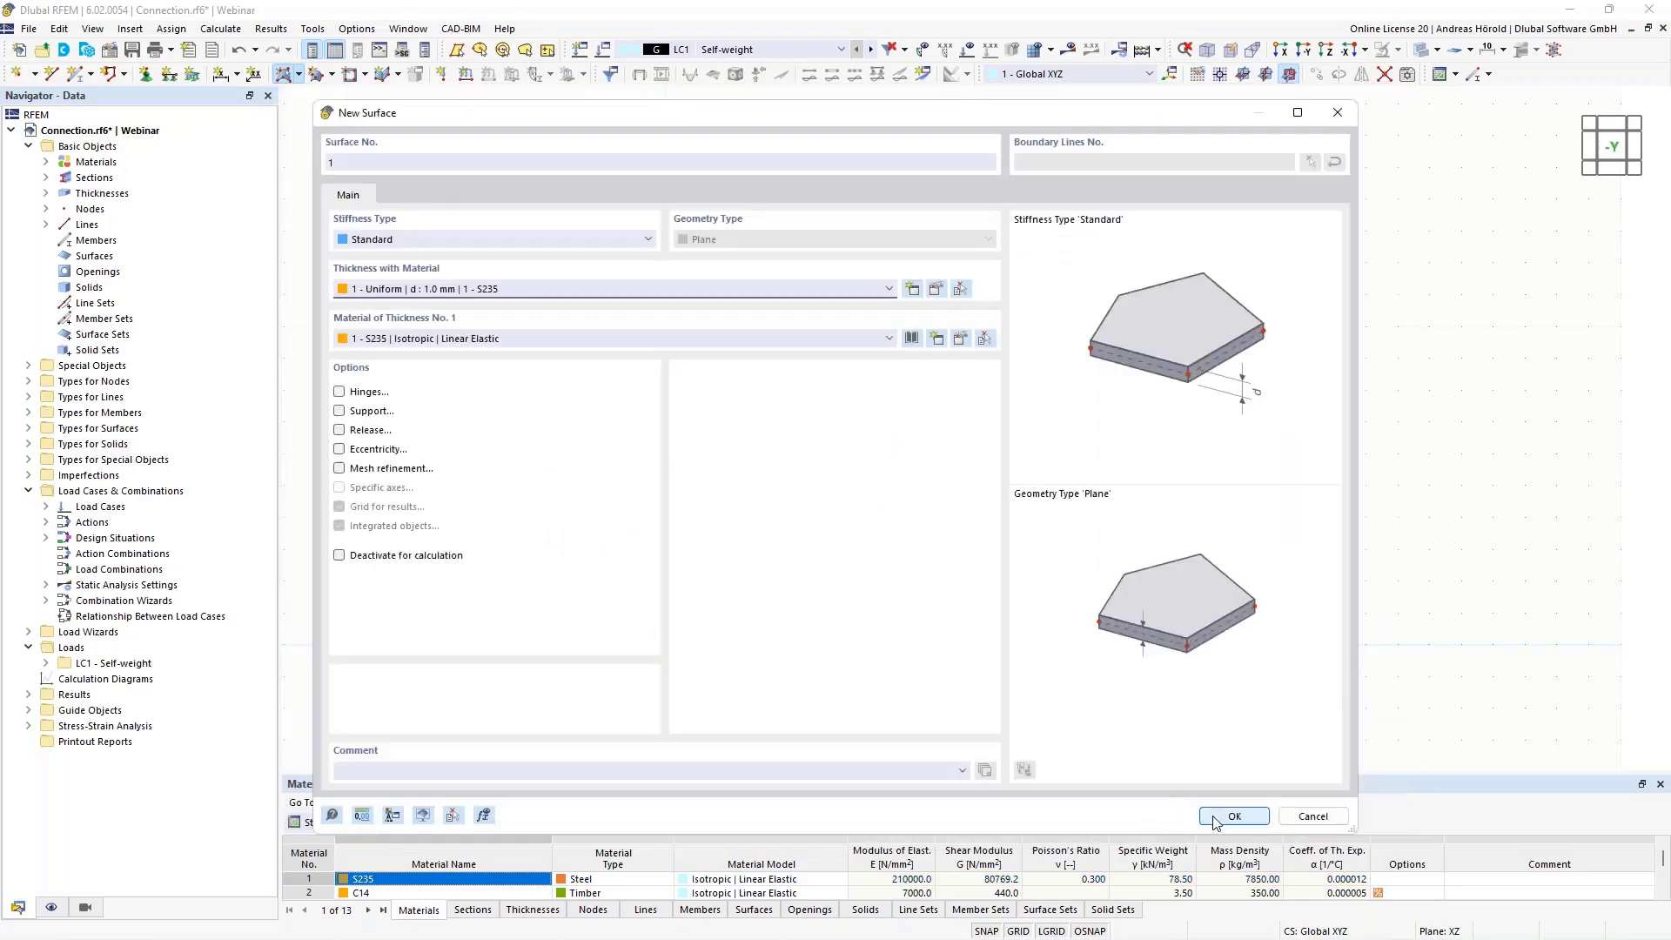
{"action": "left_click", "coordinate": [1221, 818]}
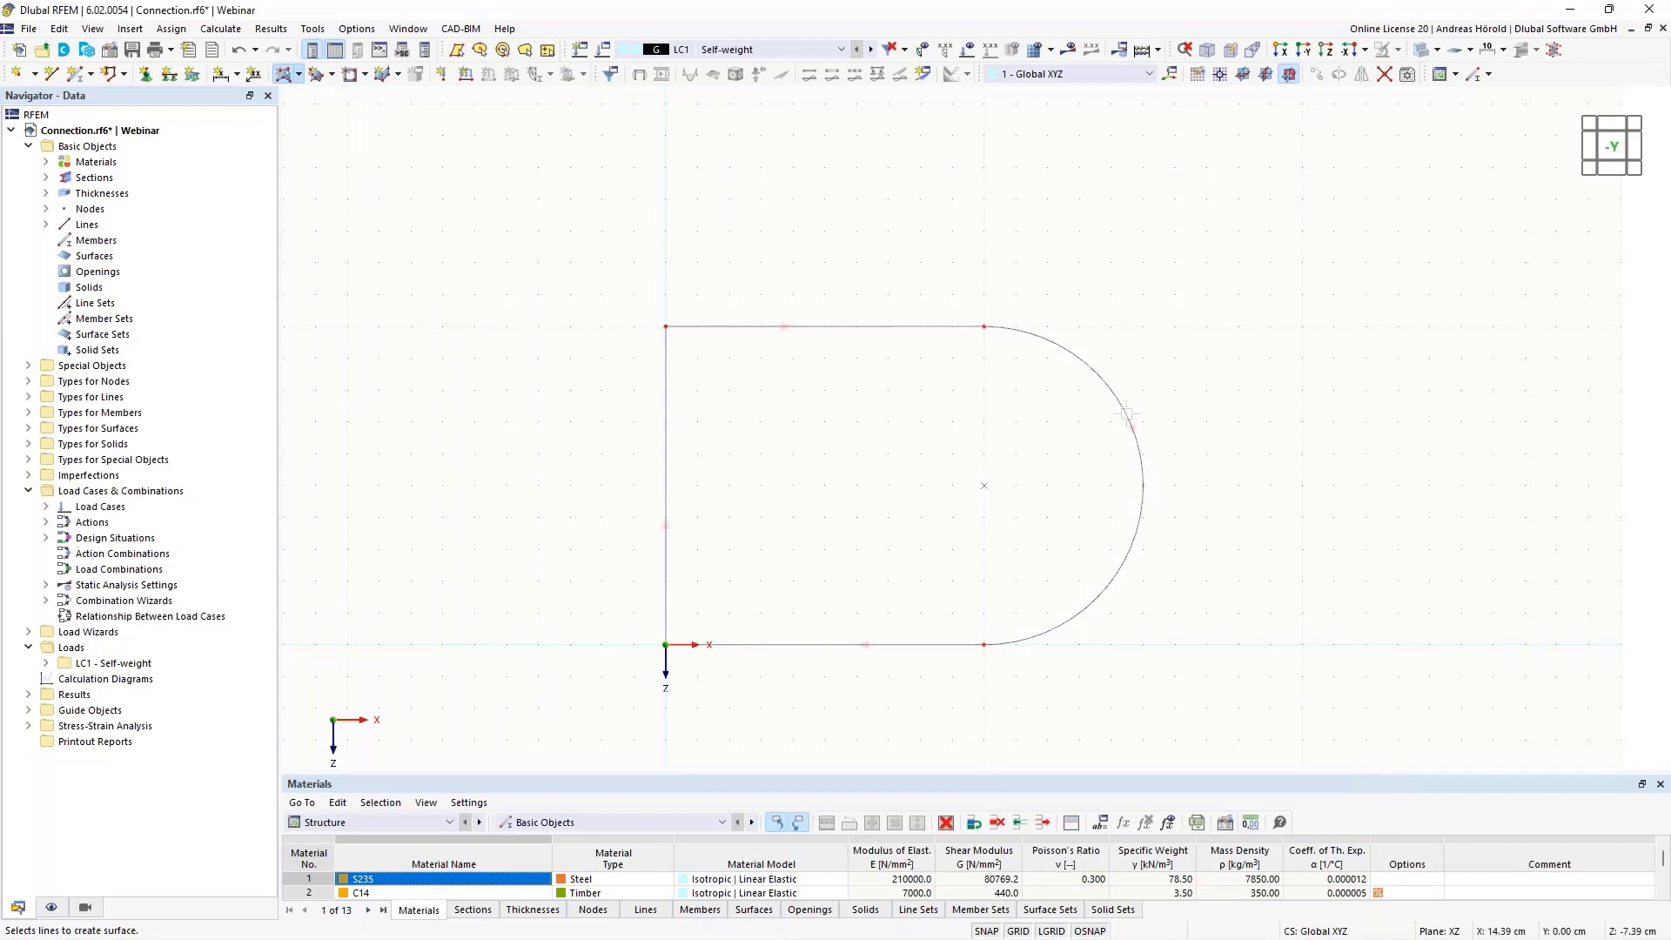
{"action": "left_click", "coordinate": [1127, 415]}
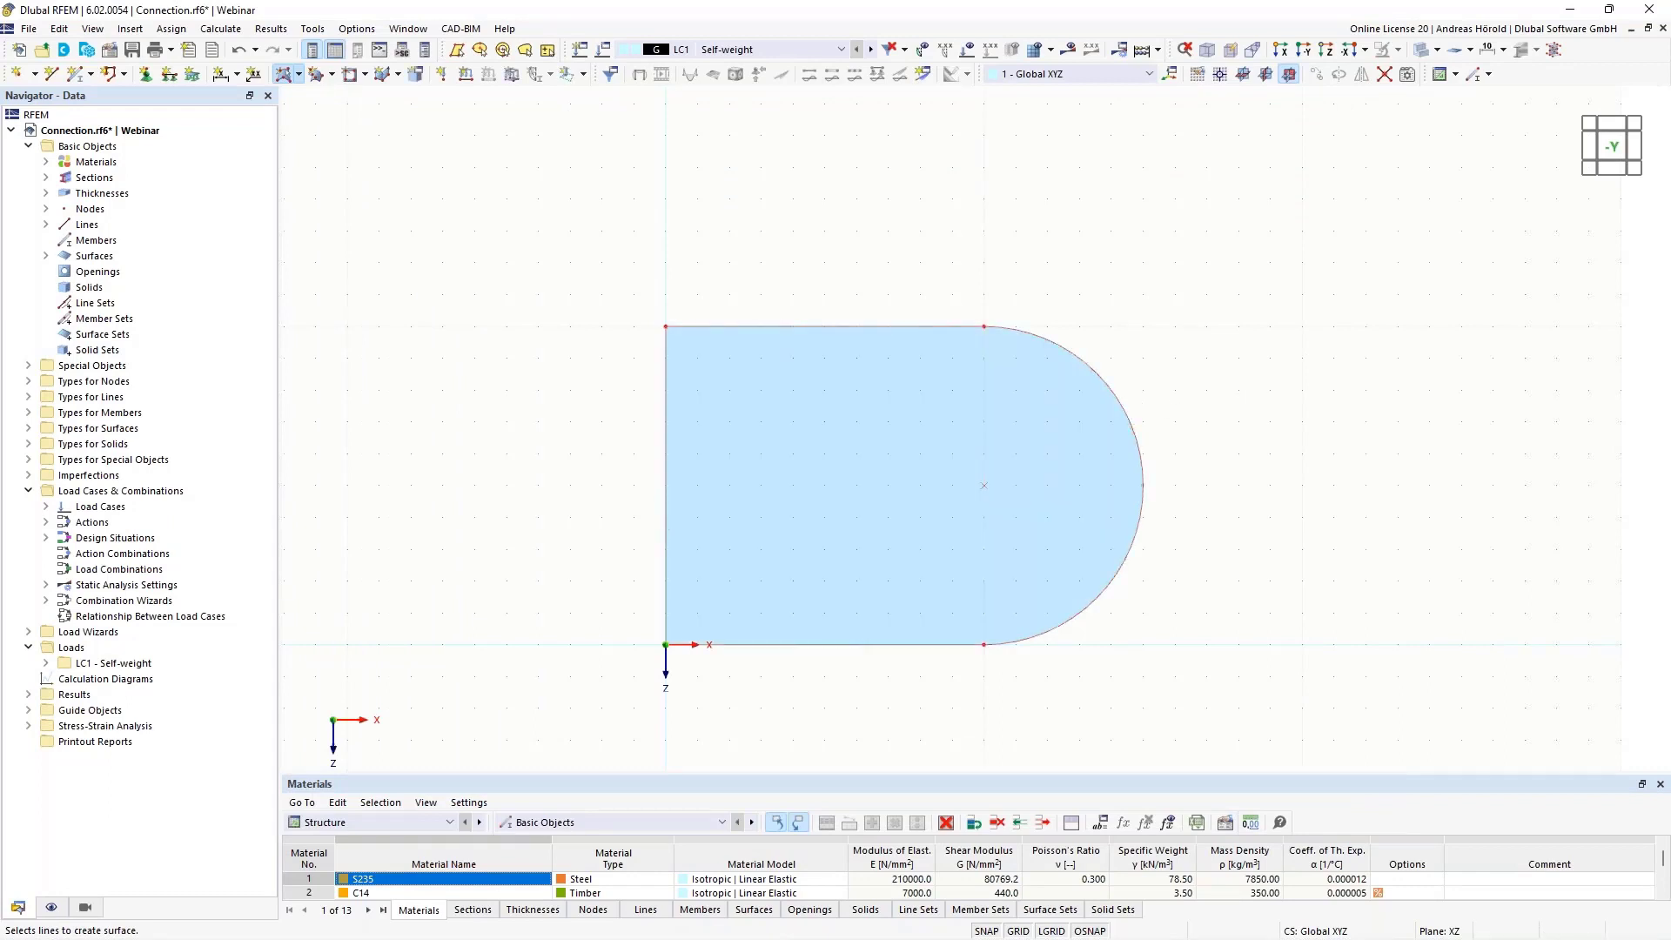
{"action": "key", "text": "Escape"}
Cut a circular opening of 2 cm radius into the plate, centred at X 10, Z -5 cm
{"action": "scroll", "coordinate": [1255, 394], "scroll_direction": "up", "scroll_amount": 4}
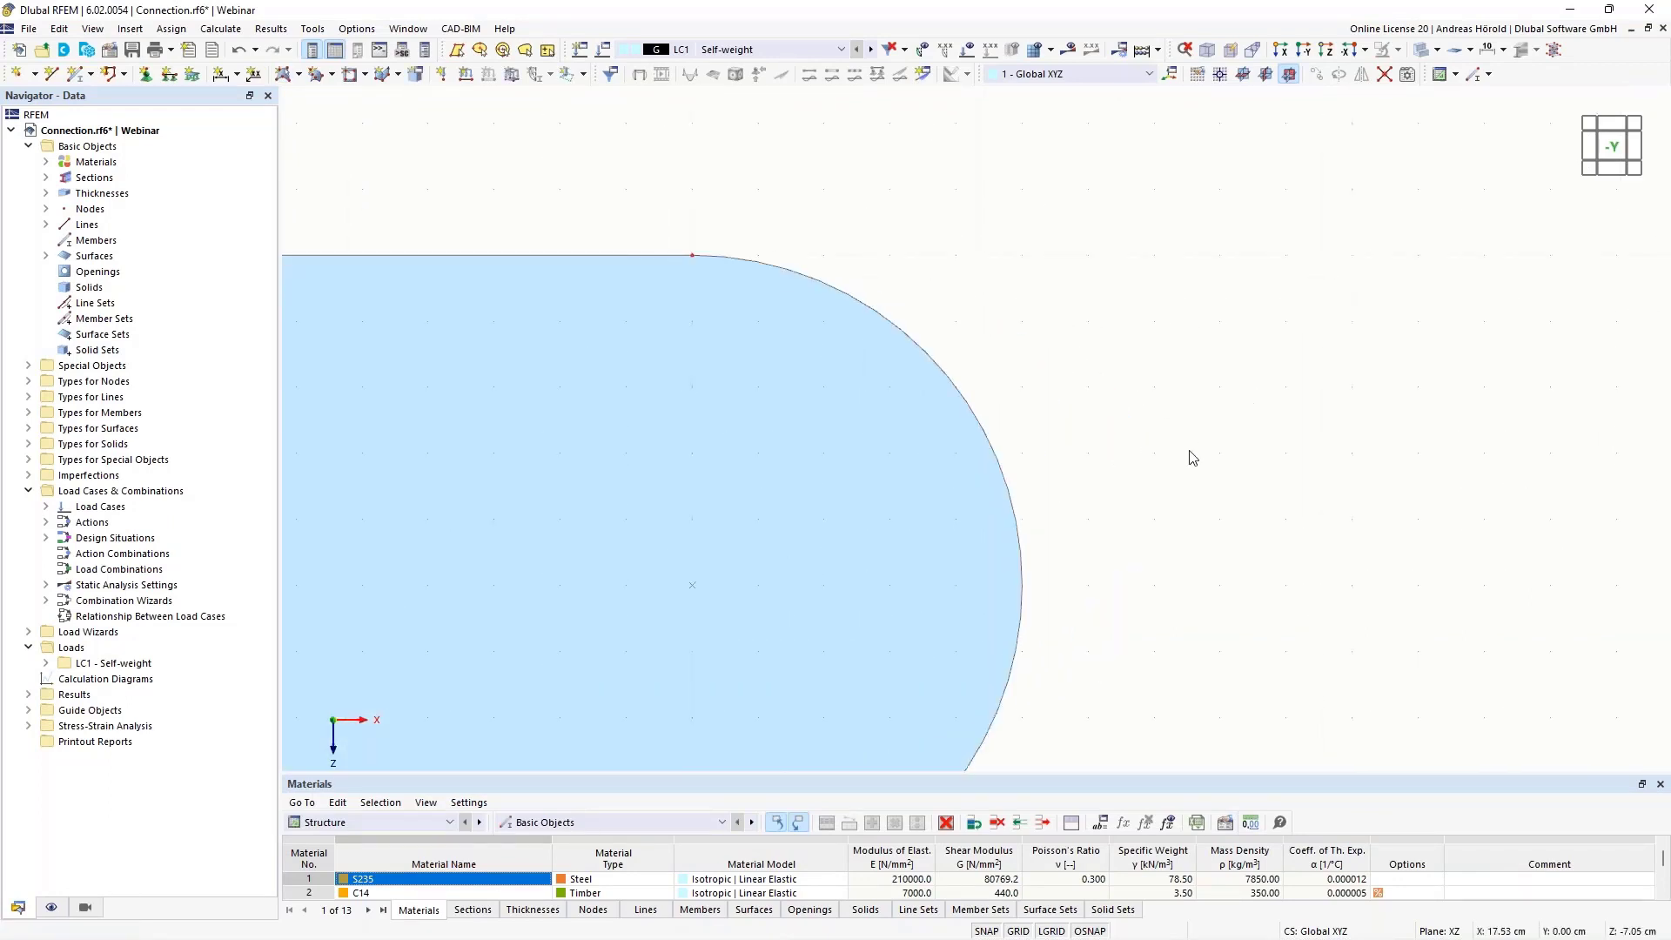
{"action": "middle_click_drag", "start_coordinate": [1222, 431], "coordinate": [1345, 357]}
{"action": "scroll", "coordinate": [1501, 252], "scroll_direction": "down", "scroll_amount": 2}
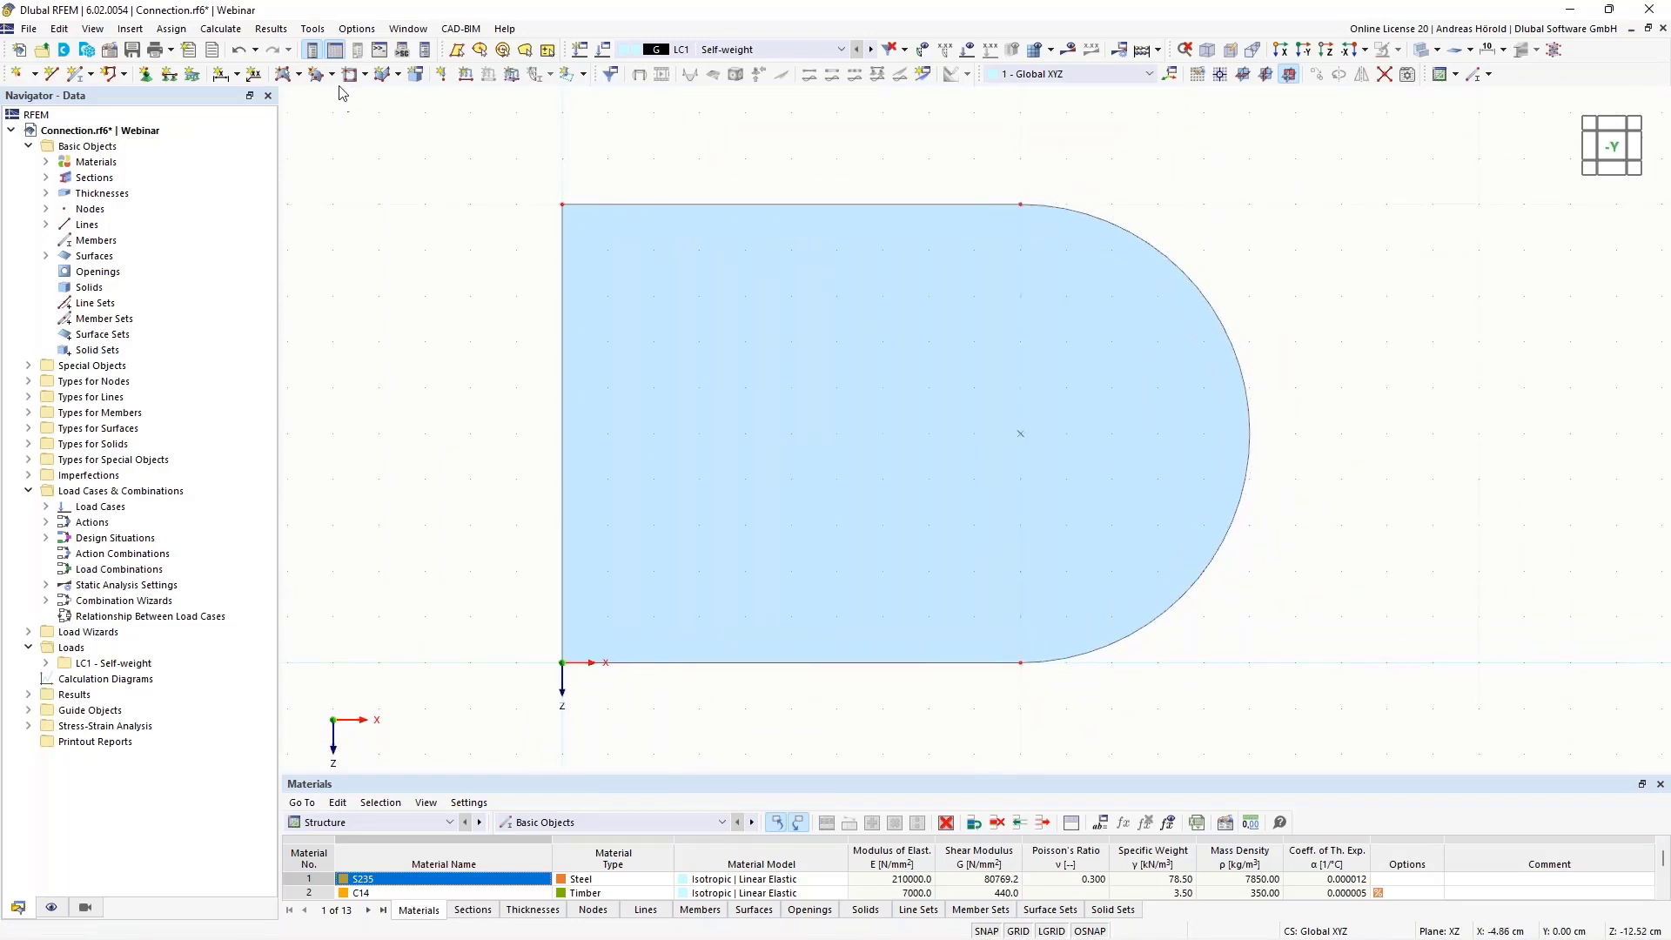
{"action": "left_click", "coordinate": [365, 75]}
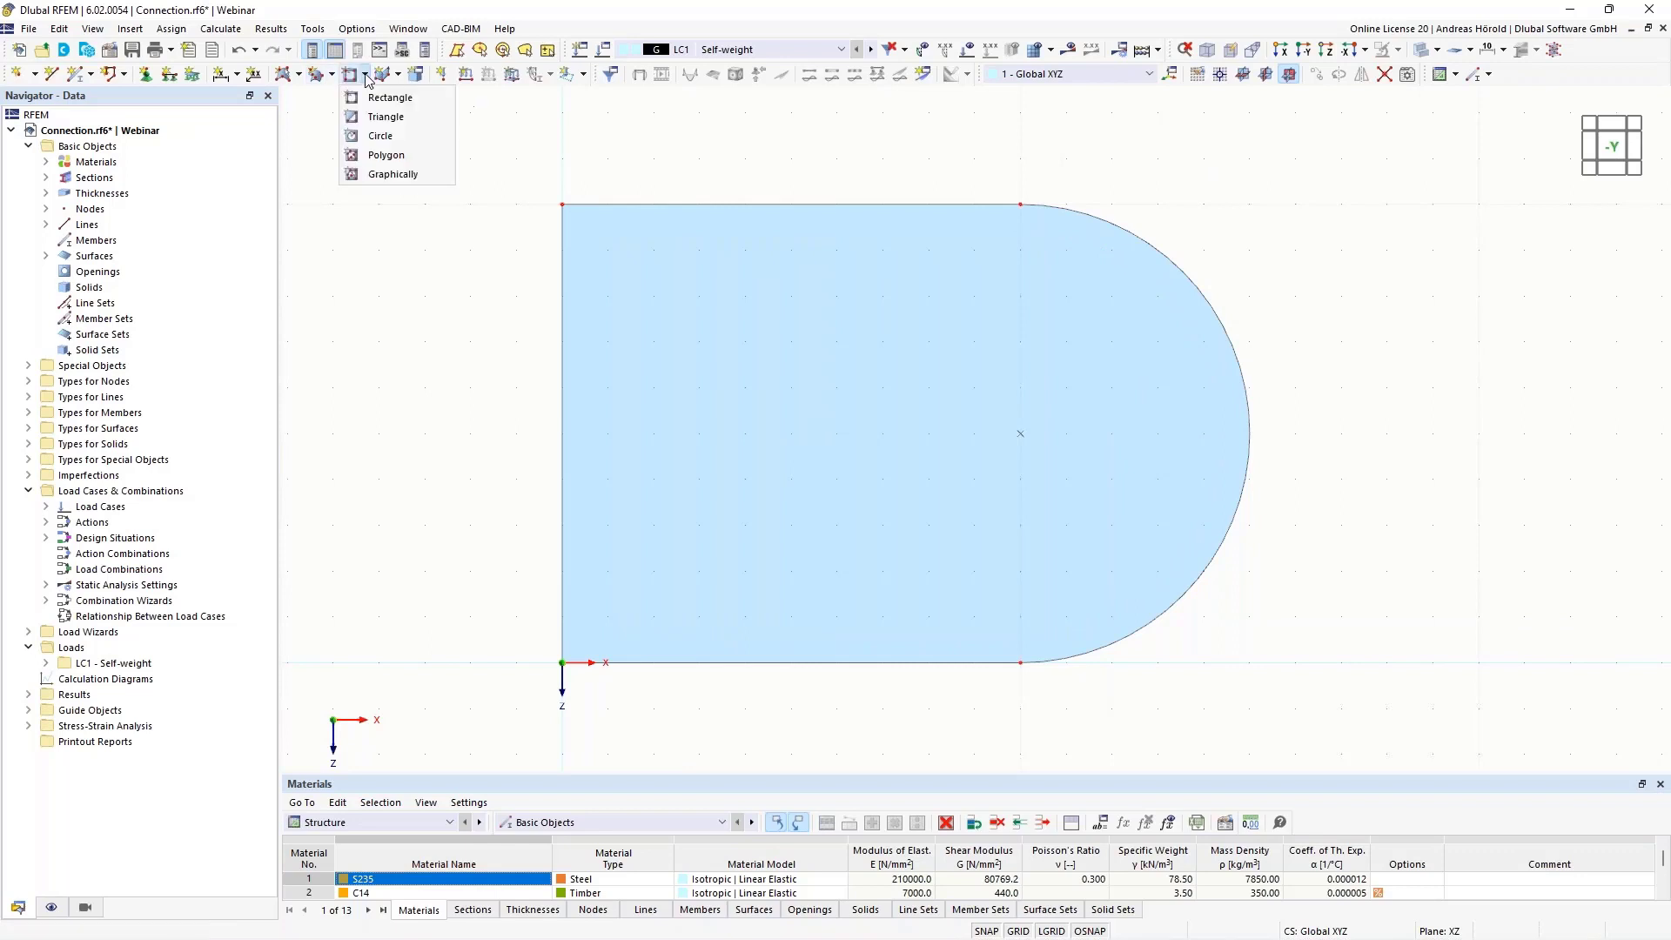
{"action": "left_click", "coordinate": [383, 136]}
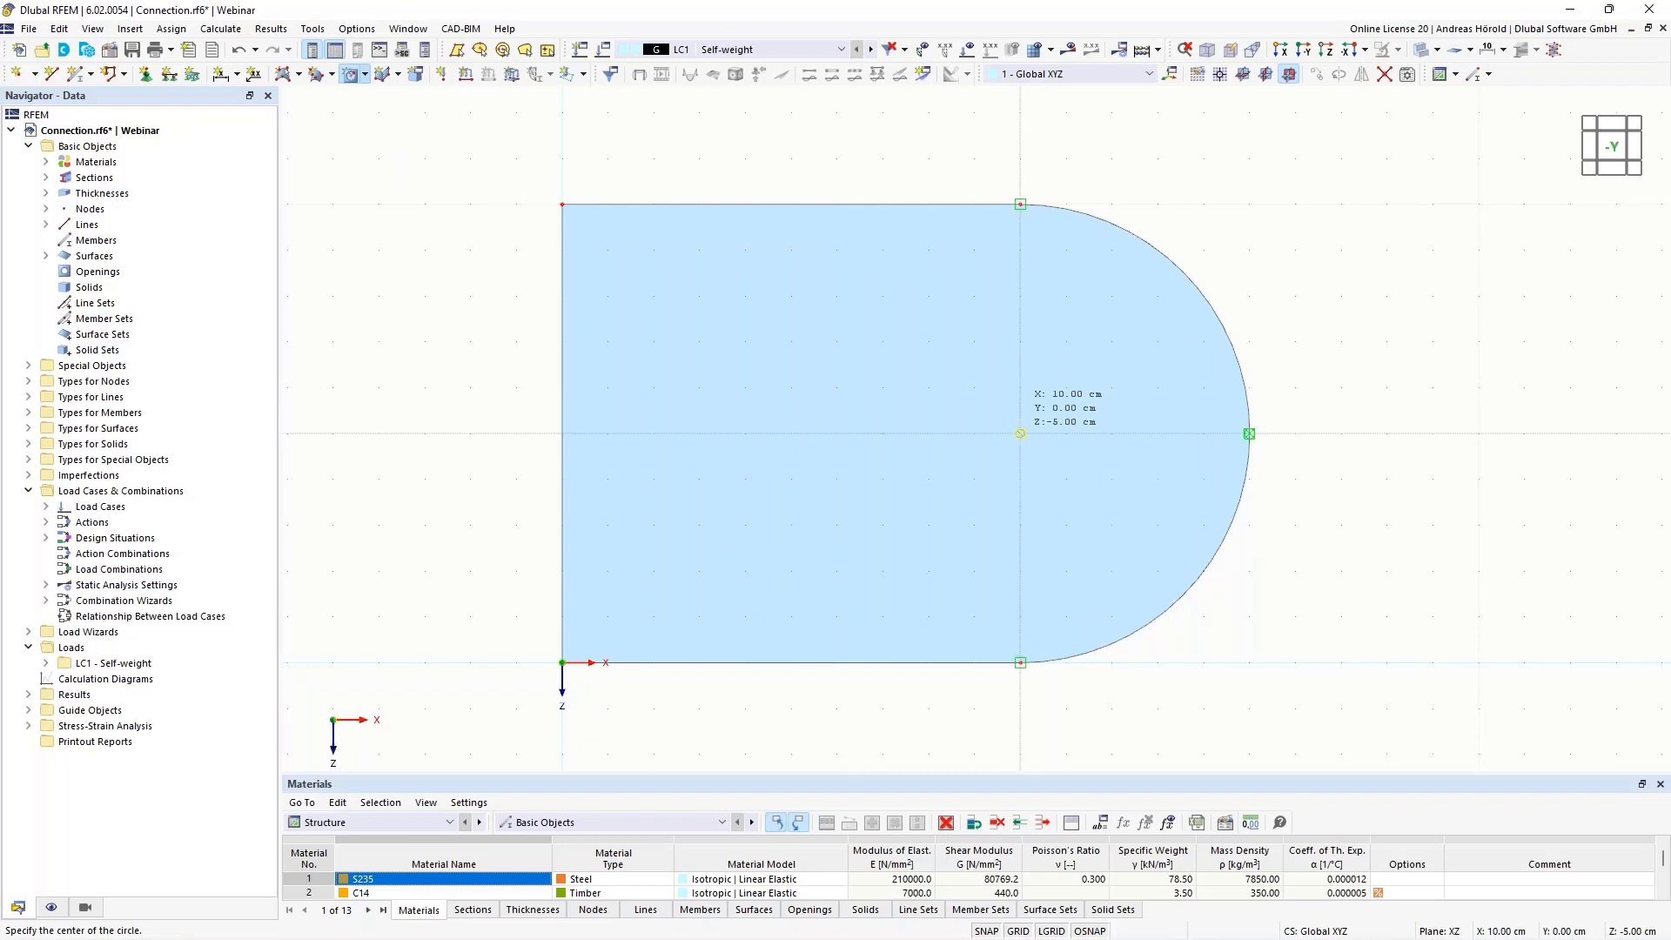
{"action": "left_click", "coordinate": [1020, 433]}
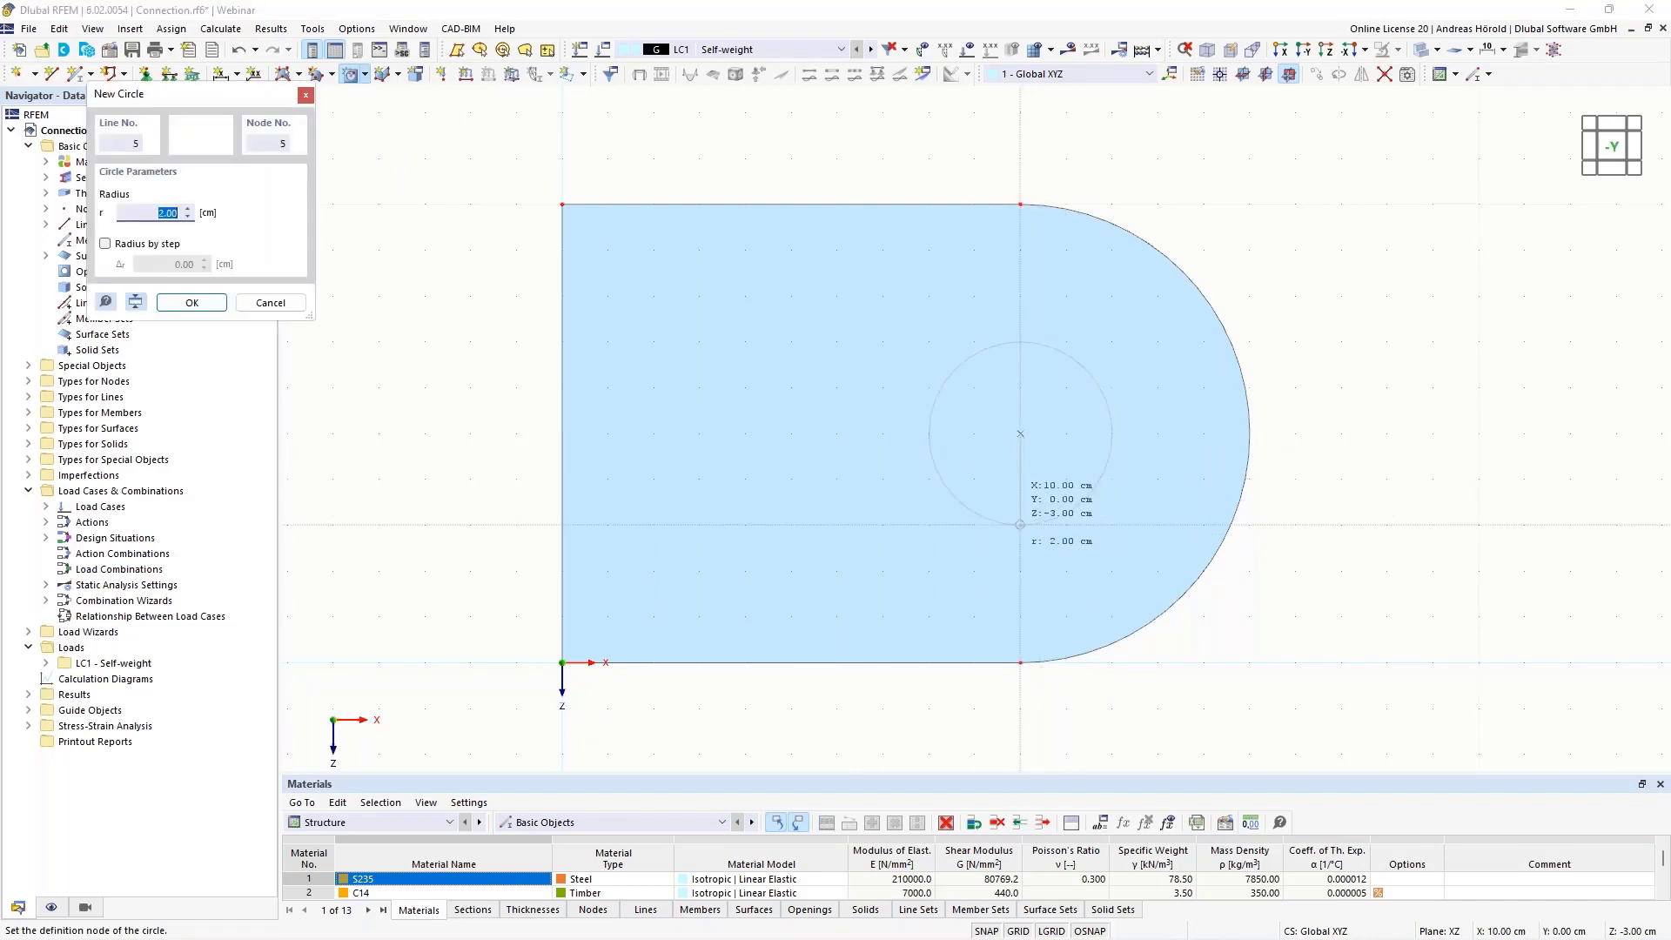
{"action": "left_click", "coordinate": [1020, 524]}
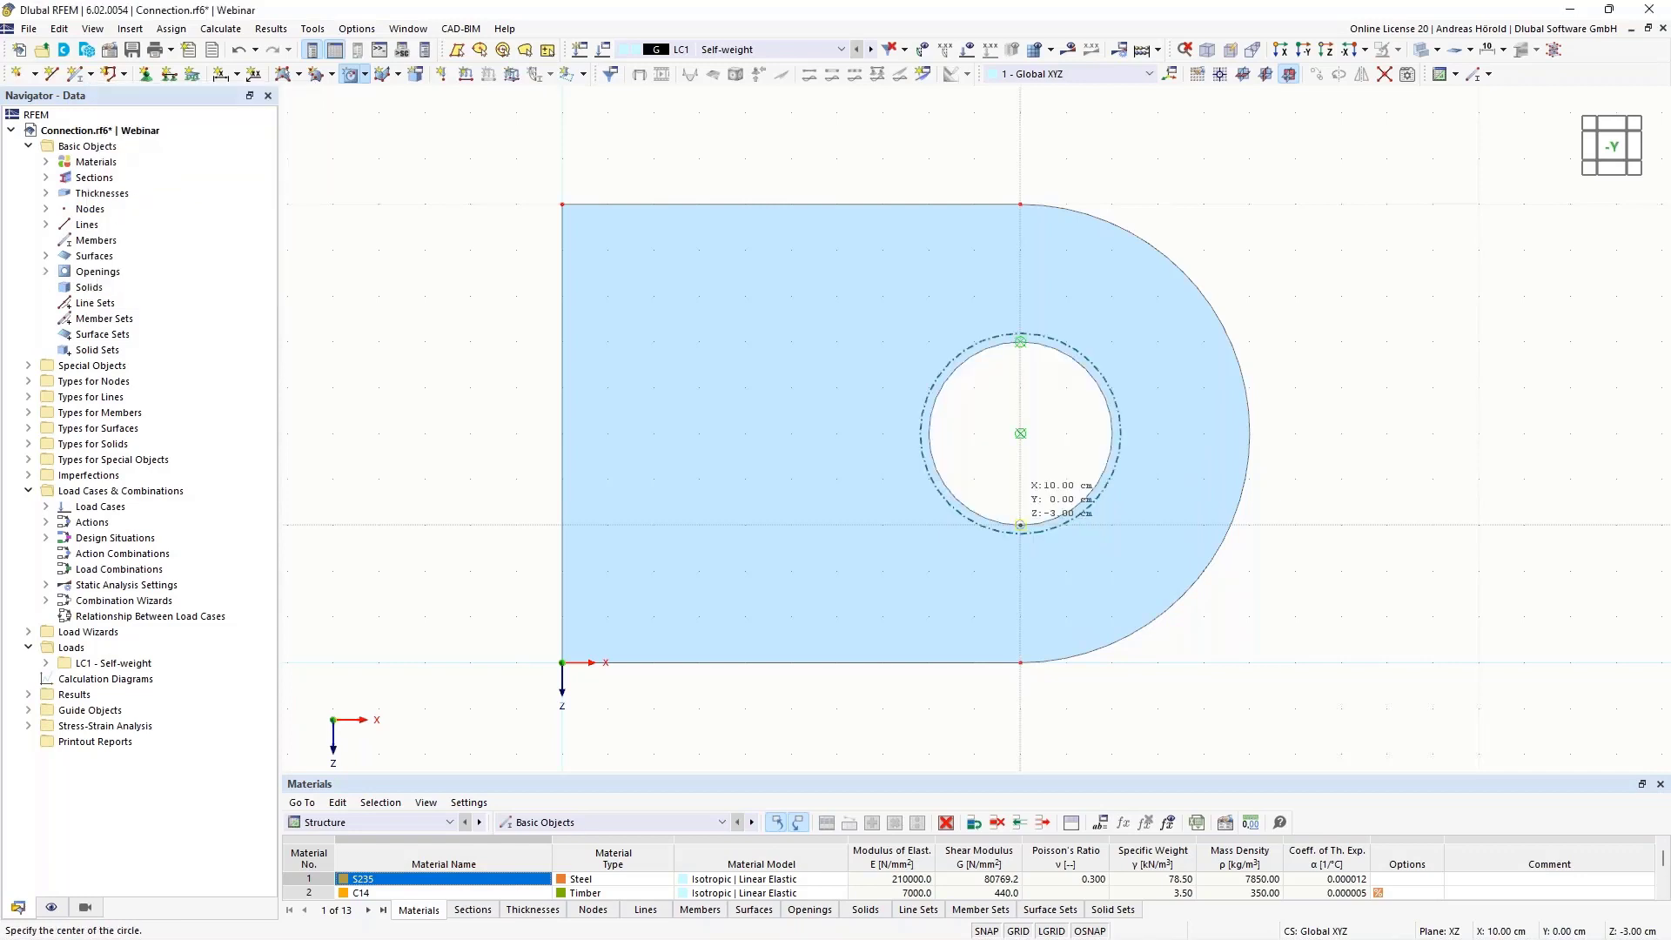
Place a node on the opening's circle at X 10, Z -7 cm and connect the circle with its nodes at intersections
{"action": "scroll", "coordinate": [1390, 492], "scroll_direction": "up", "scroll_amount": 1}
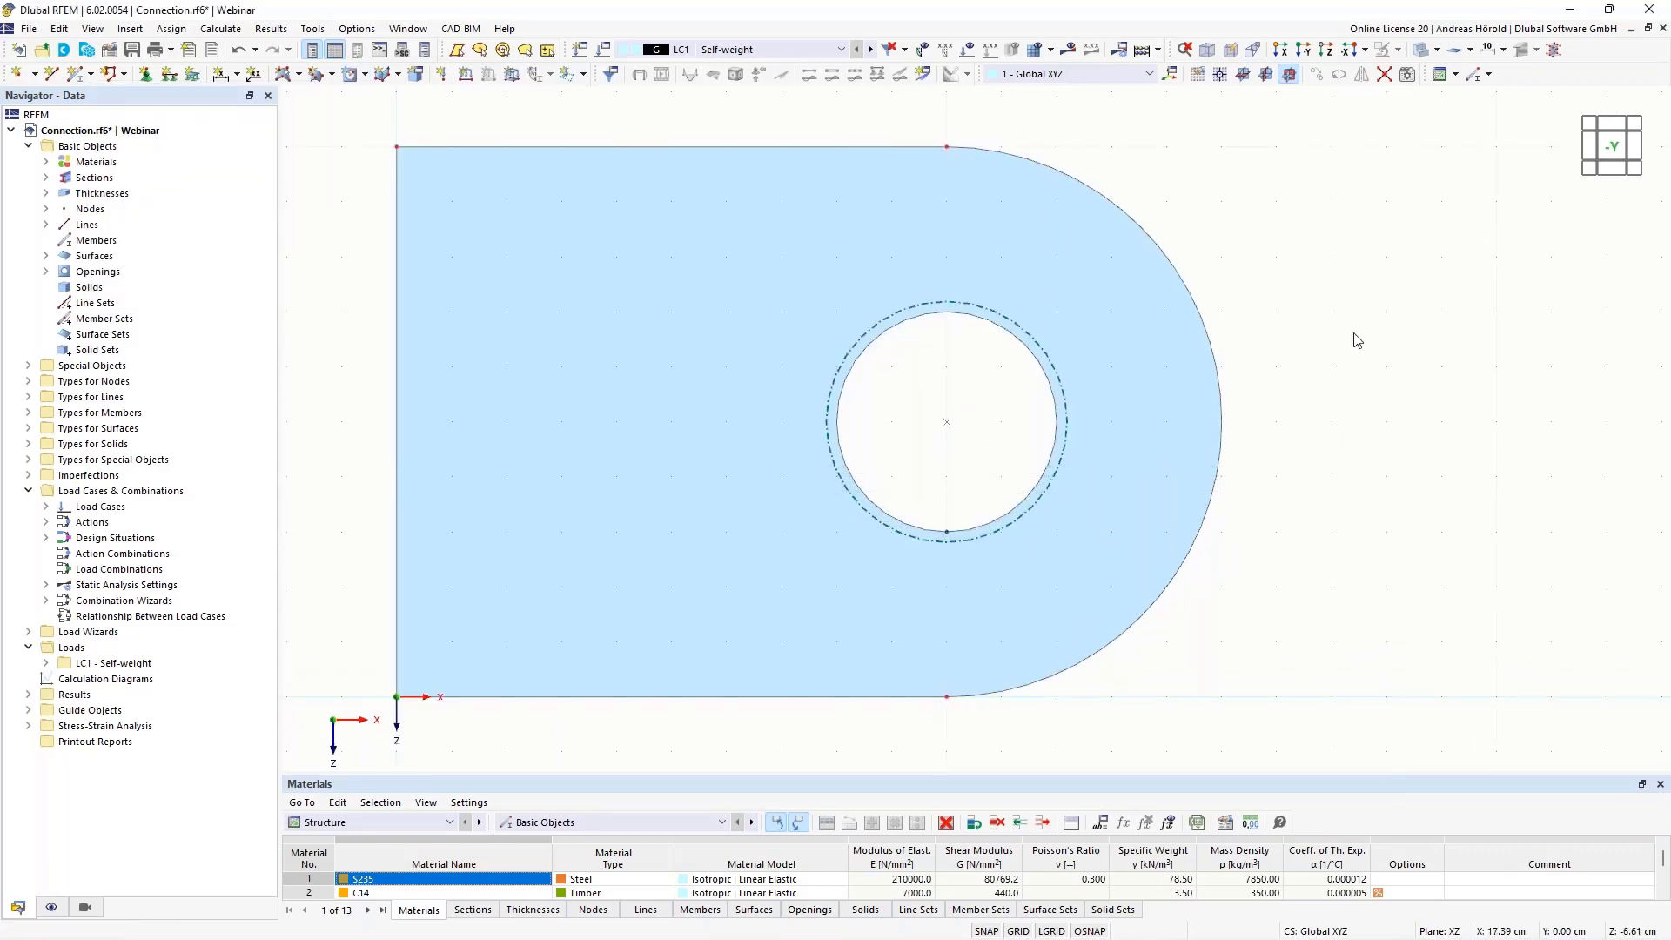
{"action": "scroll", "coordinate": [1306, 356], "scroll_direction": "up", "scroll_amount": 3}
{"action": "middle_click_drag", "start_coordinate": [1256, 380], "coordinate": [1389, 376]}
{"action": "scroll", "coordinate": [1253, 402], "scroll_direction": "up", "scroll_amount": 1}
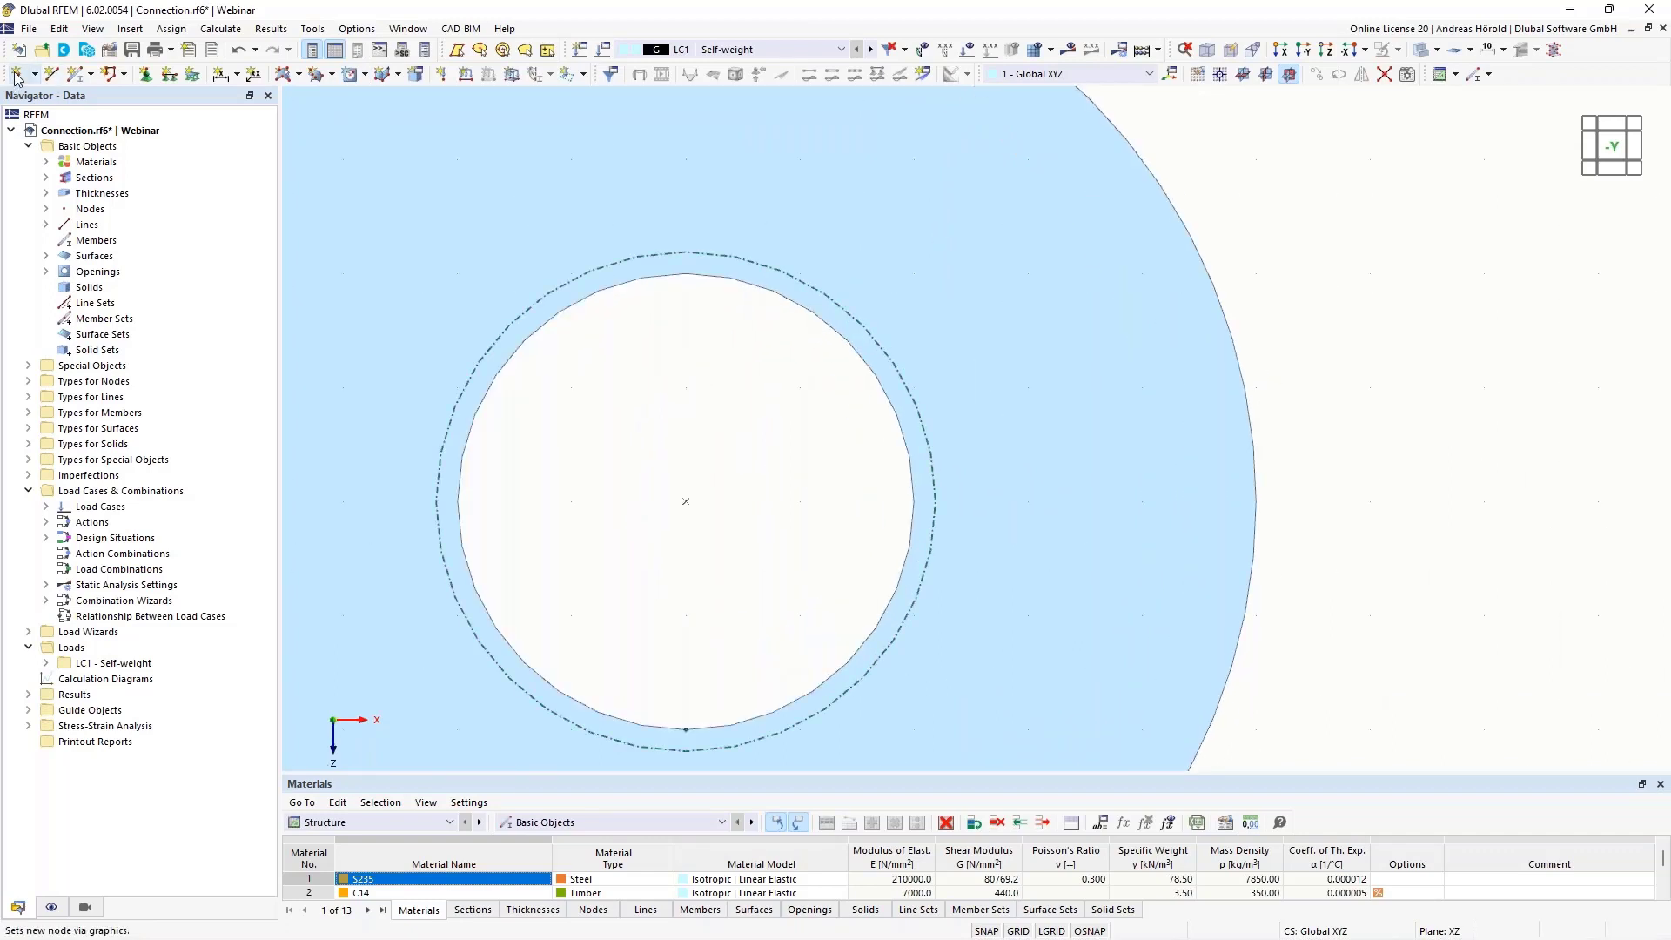
{"action": "left_click", "coordinate": [16, 75]}
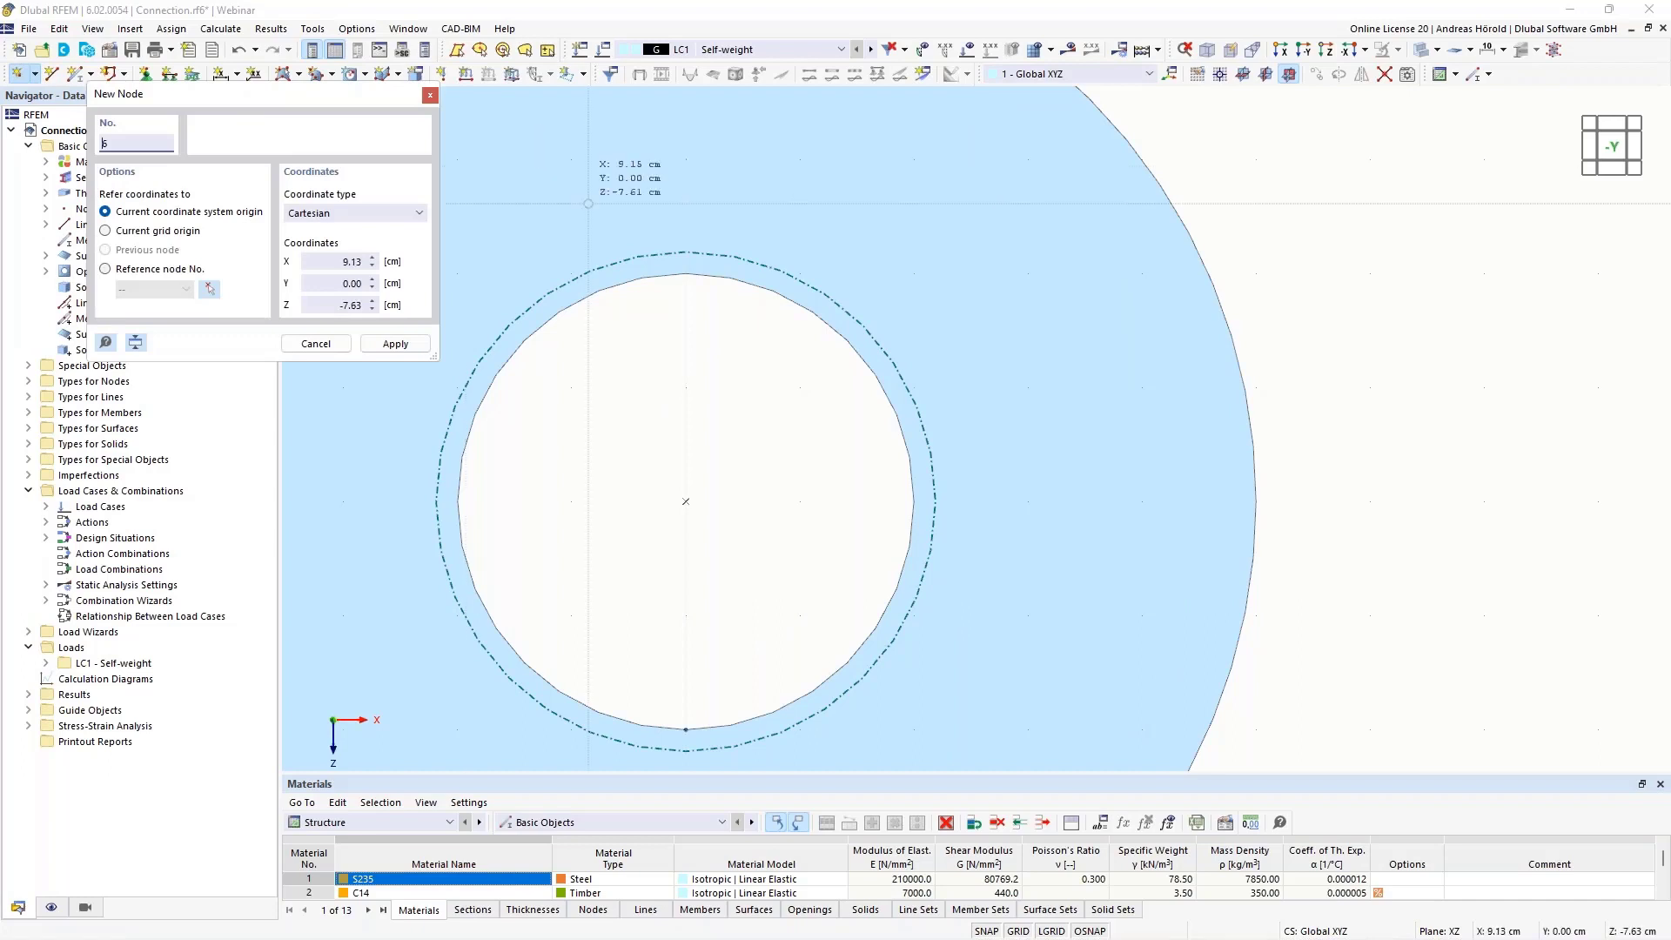
{"action": "left_click", "coordinate": [686, 273]}
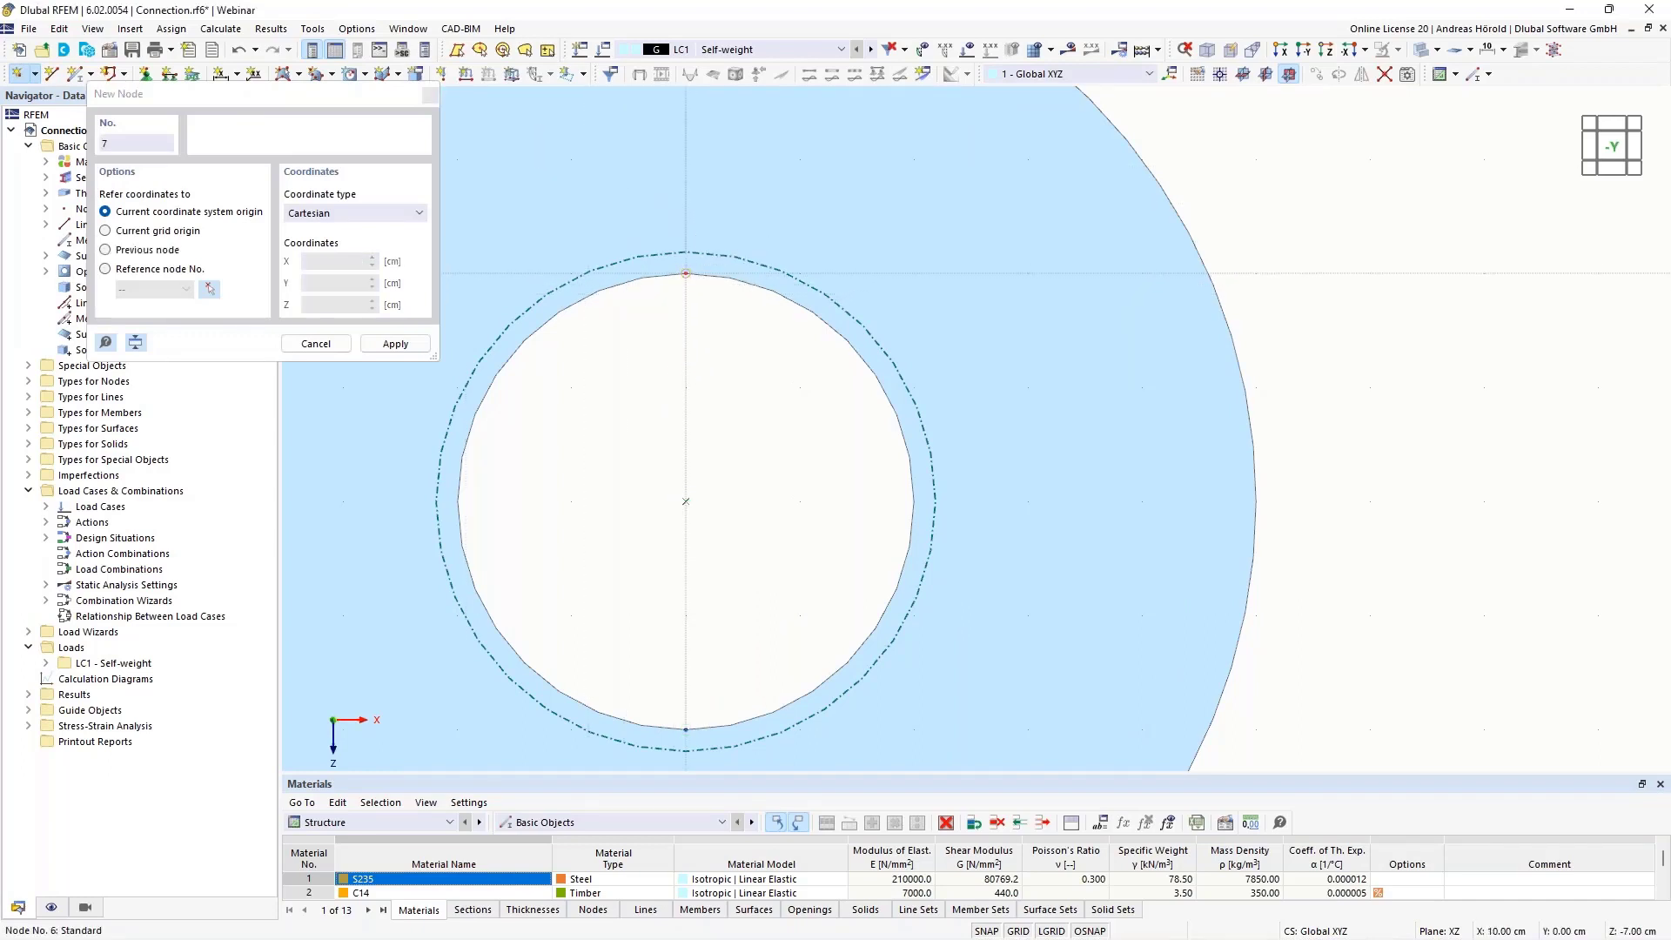
{"action": "key", "text": "Escape"}
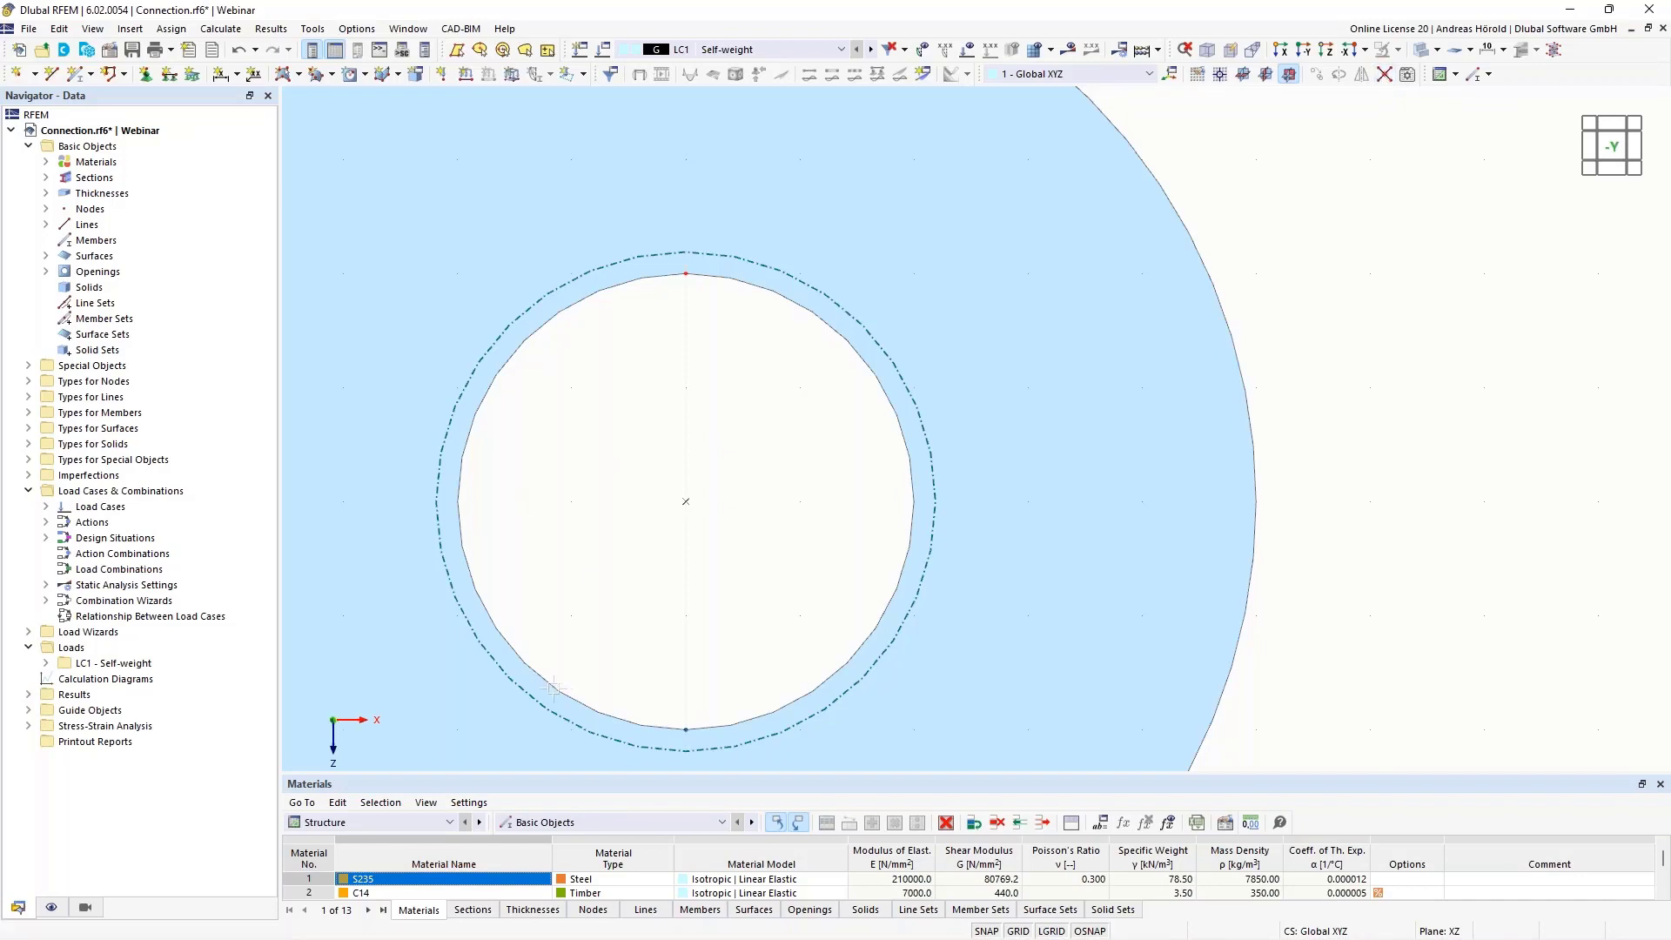
{"action": "left_click_drag", "start_coordinate": [476, 759], "coordinate": [968, 207]}
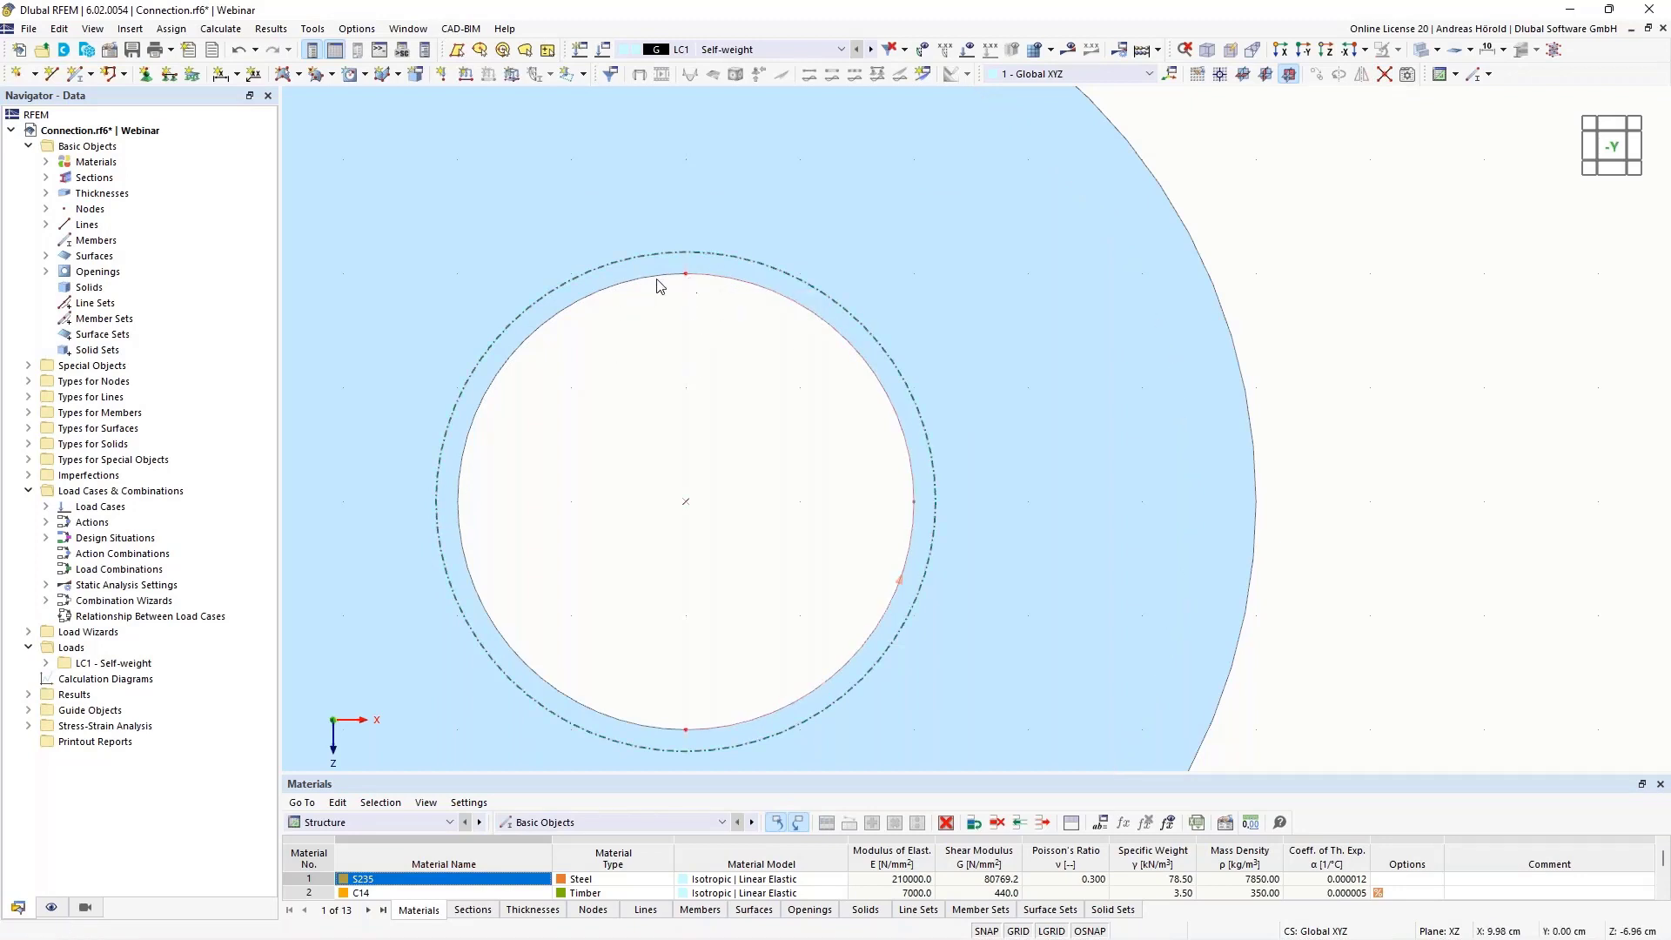
{"action": "scroll", "coordinate": [677, 375], "scroll_direction": "down", "scroll_amount": 3}
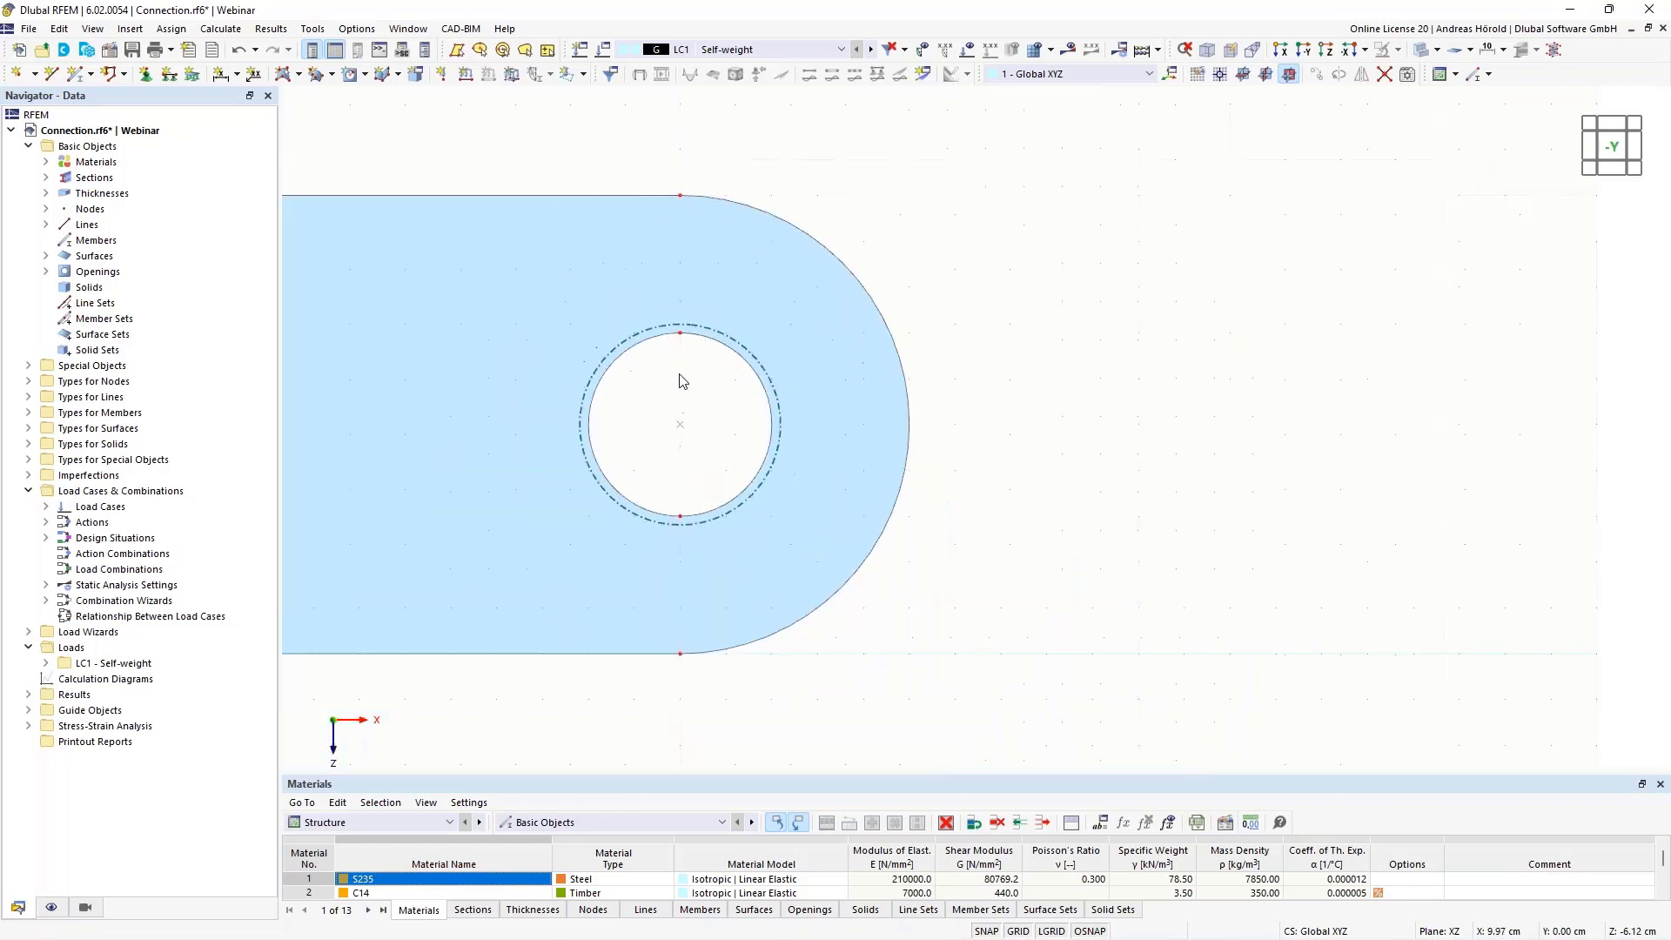
{"action": "middle_click_drag", "start_coordinate": [667, 422], "coordinate": [859, 443]}
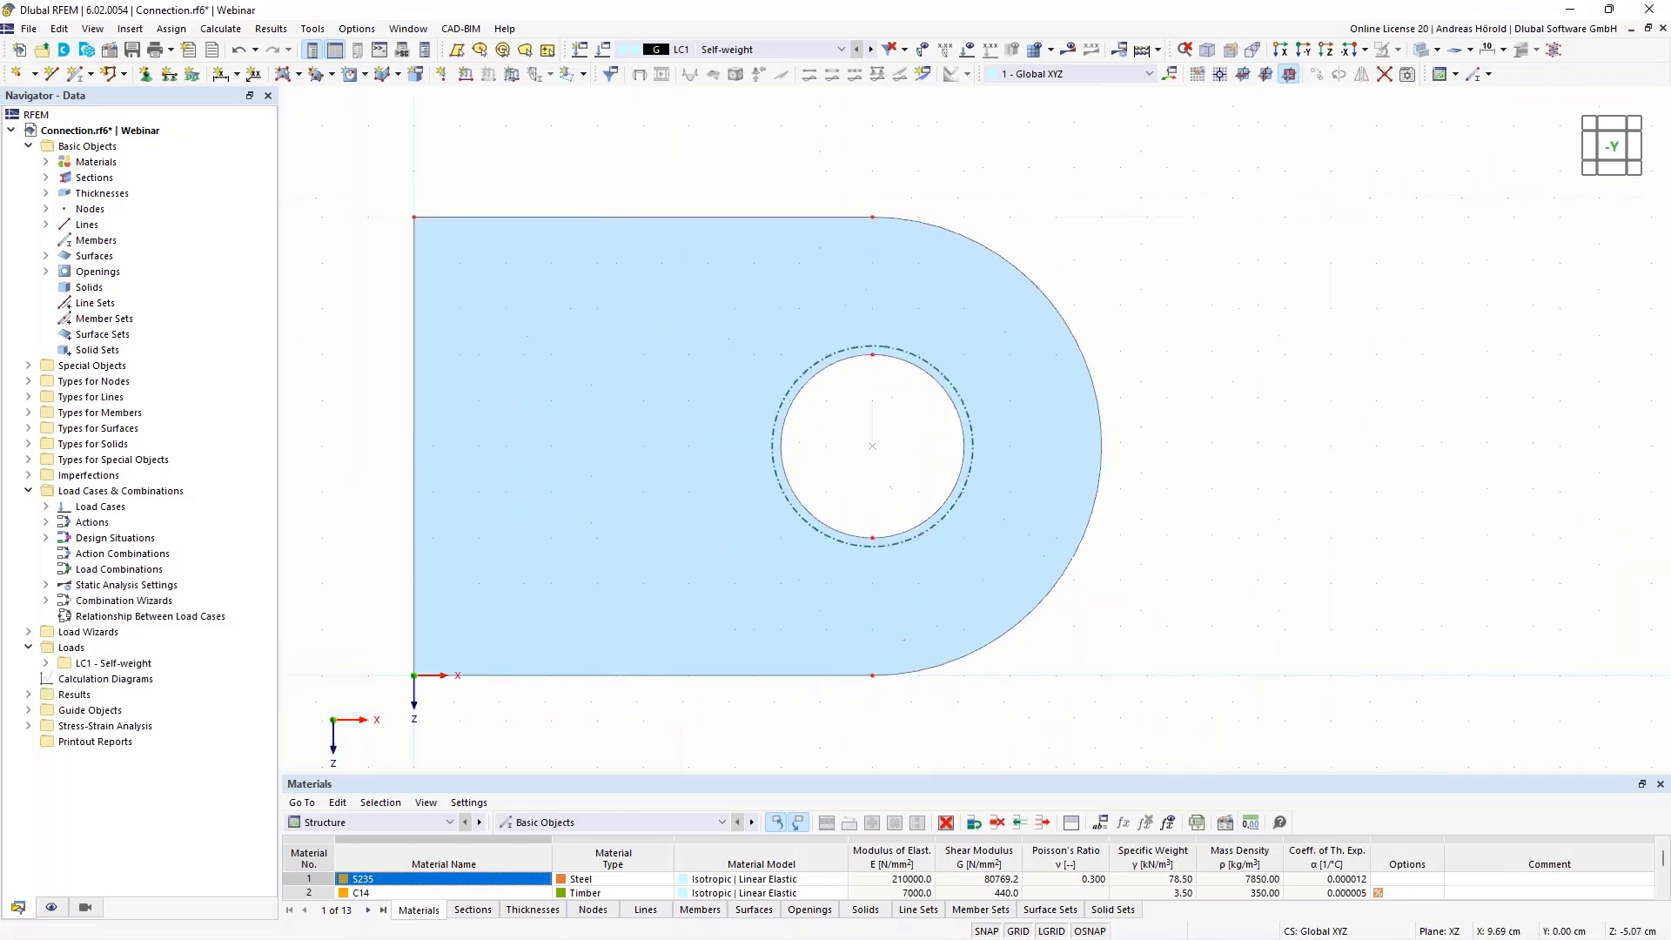
{"action": "scroll", "coordinate": [859, 442], "scroll_direction": "up", "scroll_amount": 2}
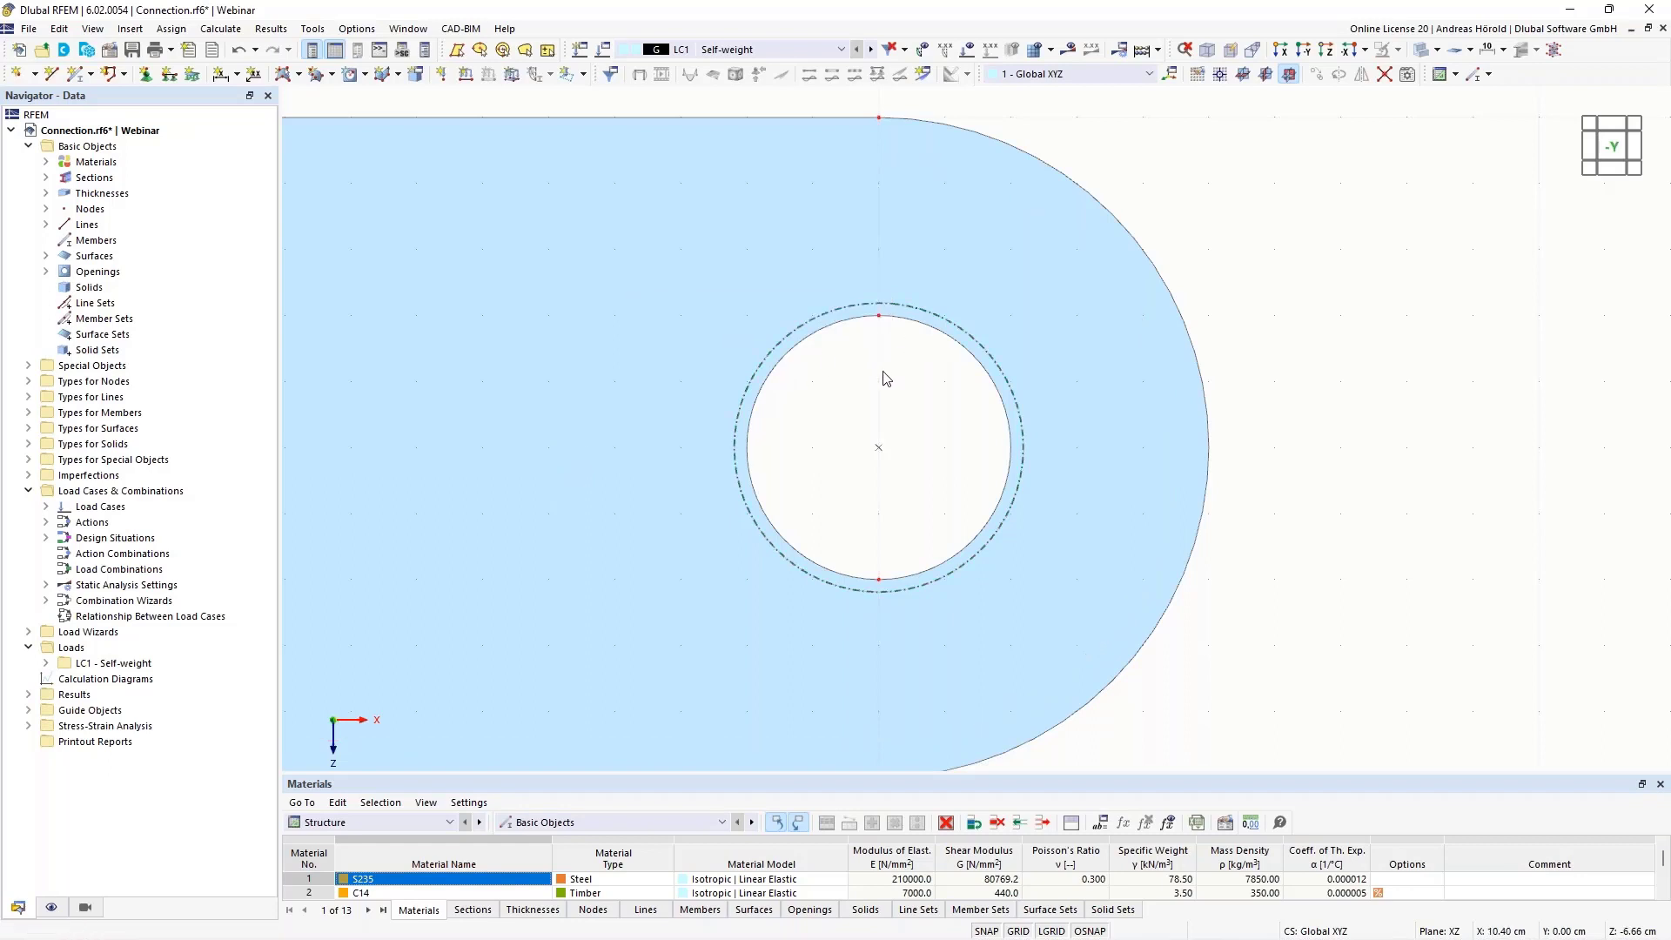
{"action": "scroll", "coordinate": [881, 372], "scroll_direction": "down", "scroll_amount": 2}
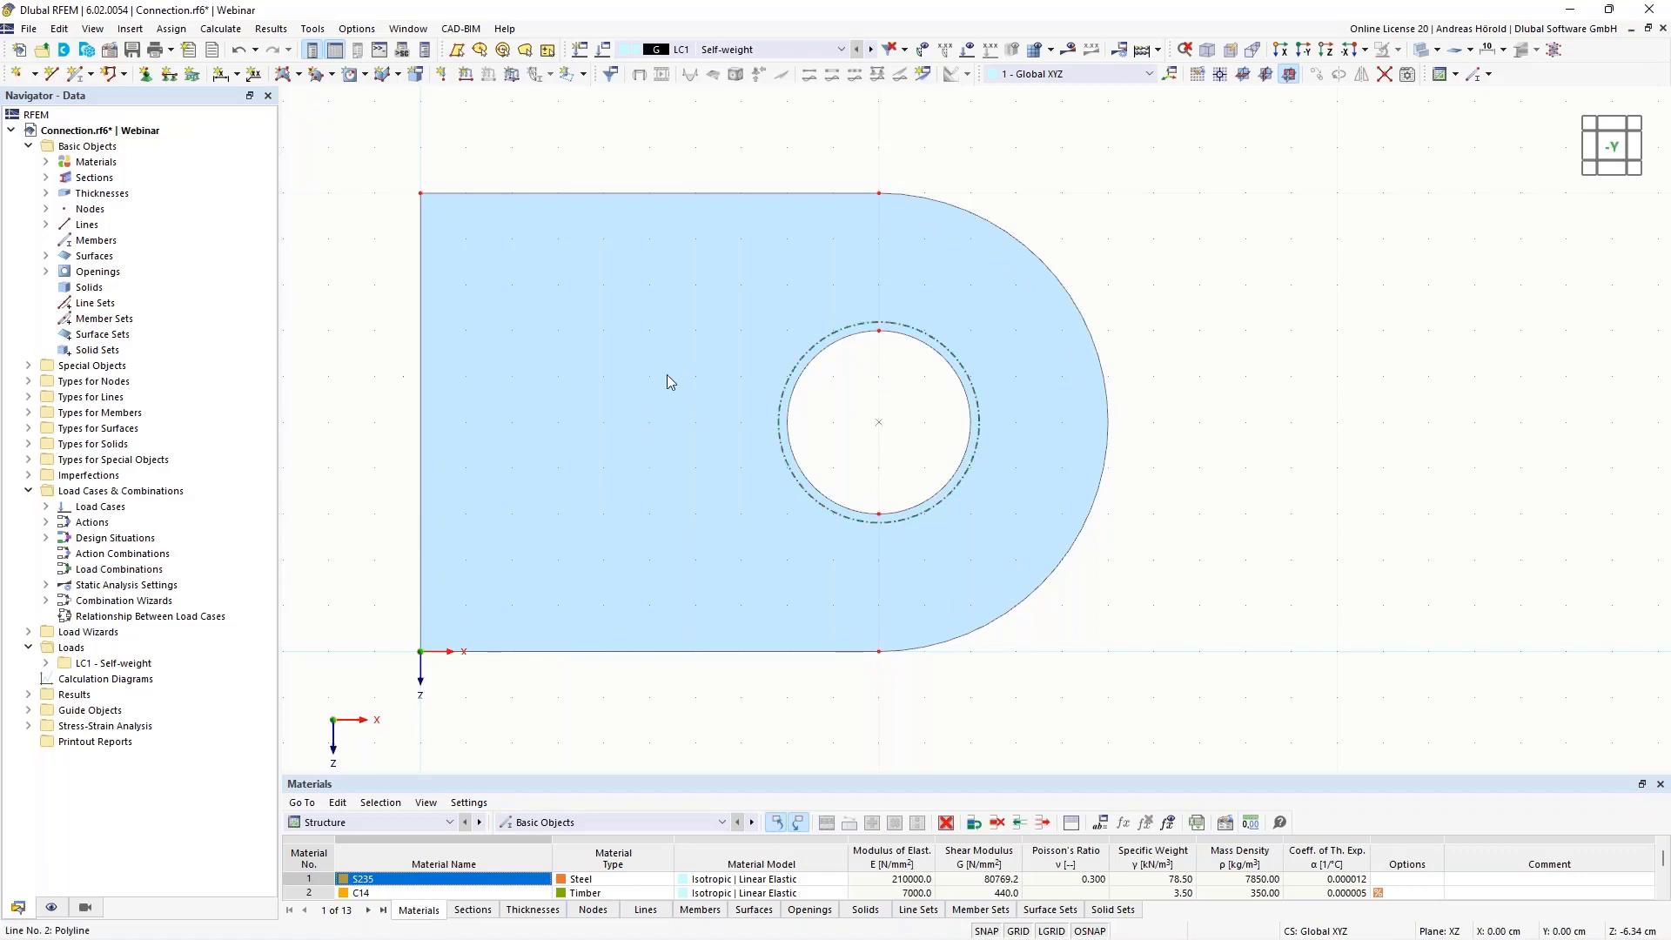
Extrude the plate surface into an S235 solid with a height of -7 cm and surfaces set to Without Thickness
{"action": "middle_click_drag", "start_coordinate": [1242, 443], "coordinate": [1123, 453], "text": "ctrl"}
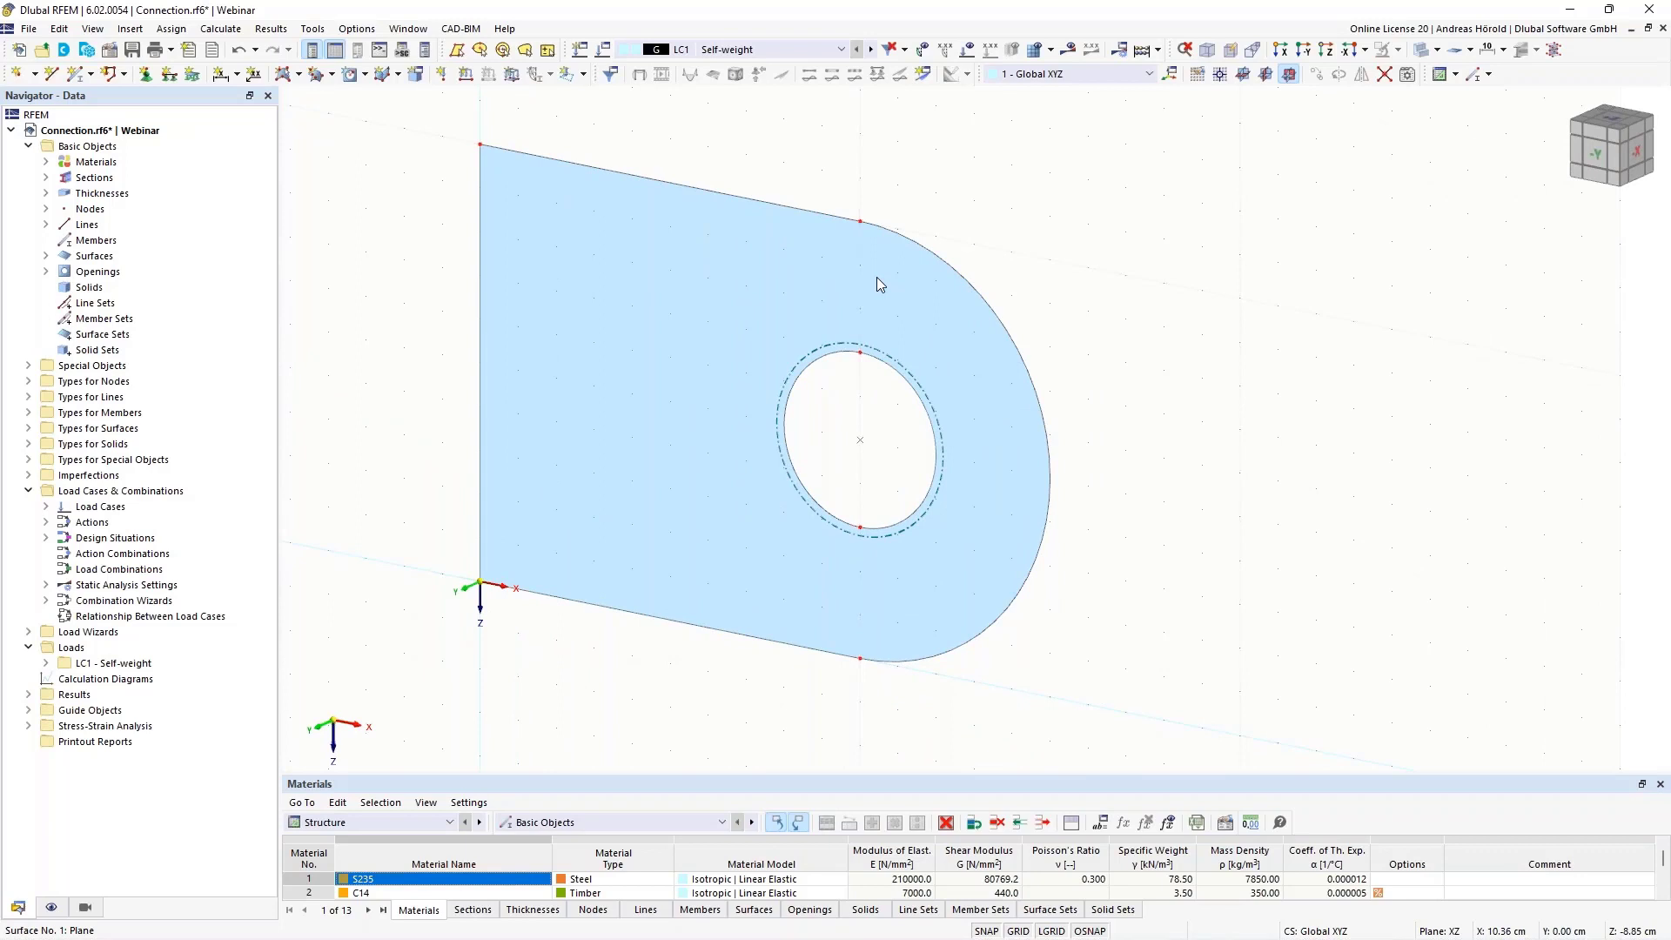
{"action": "right_click", "coordinate": [875, 277]}
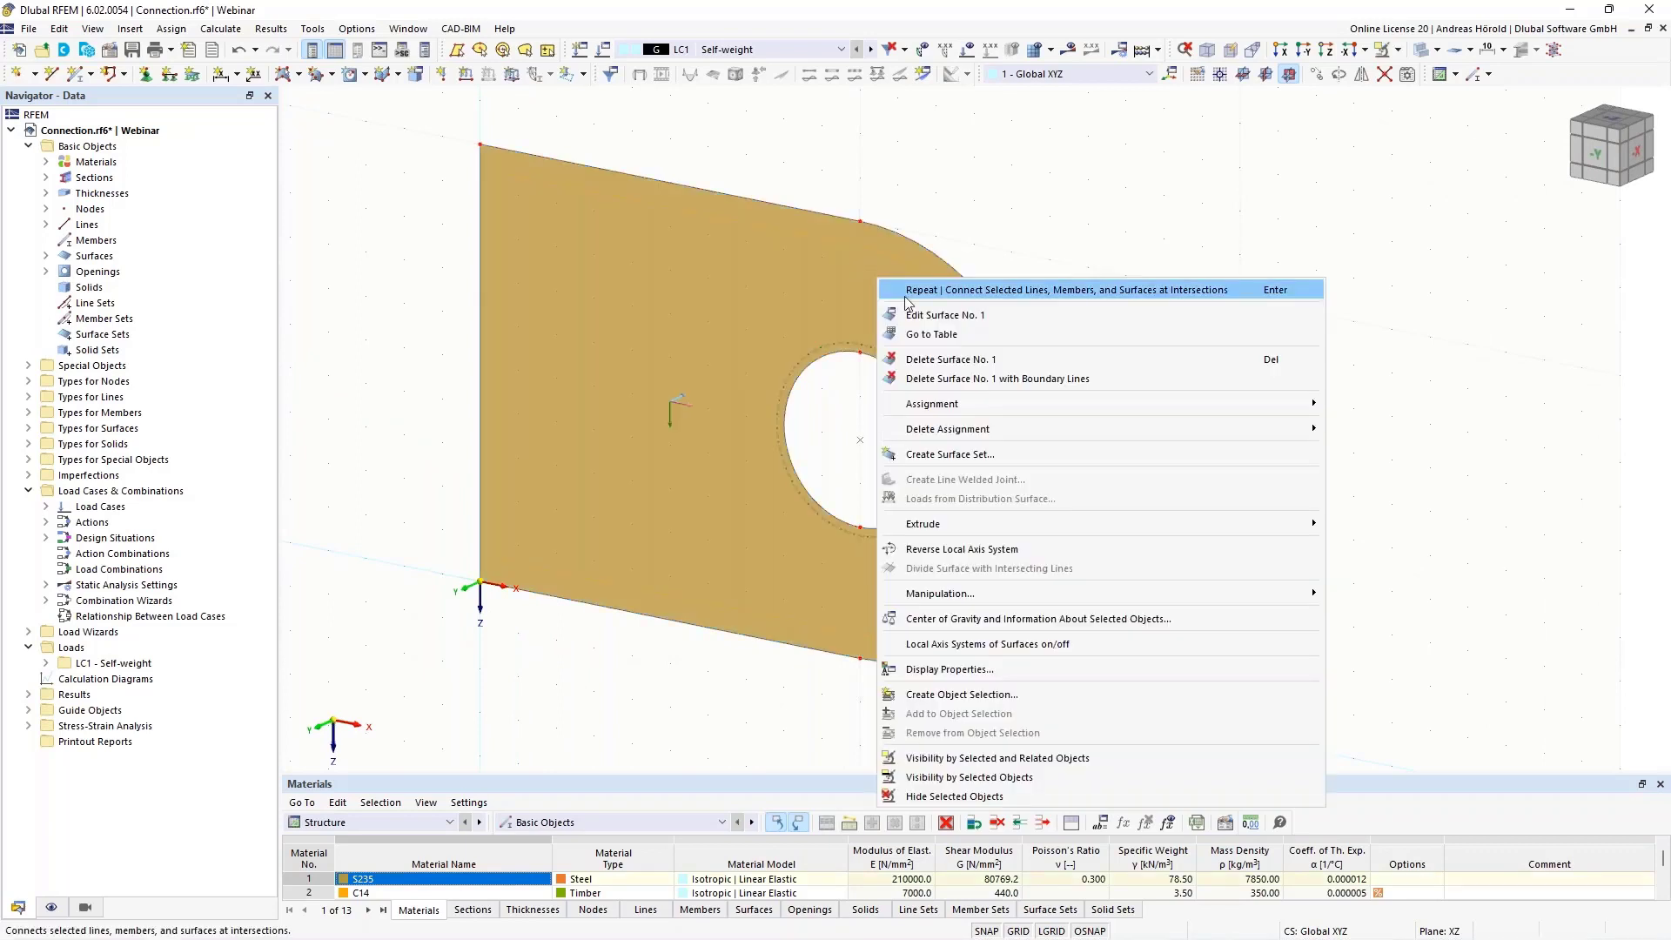
{"action": "mouse_move", "coordinate": [1060, 523]}
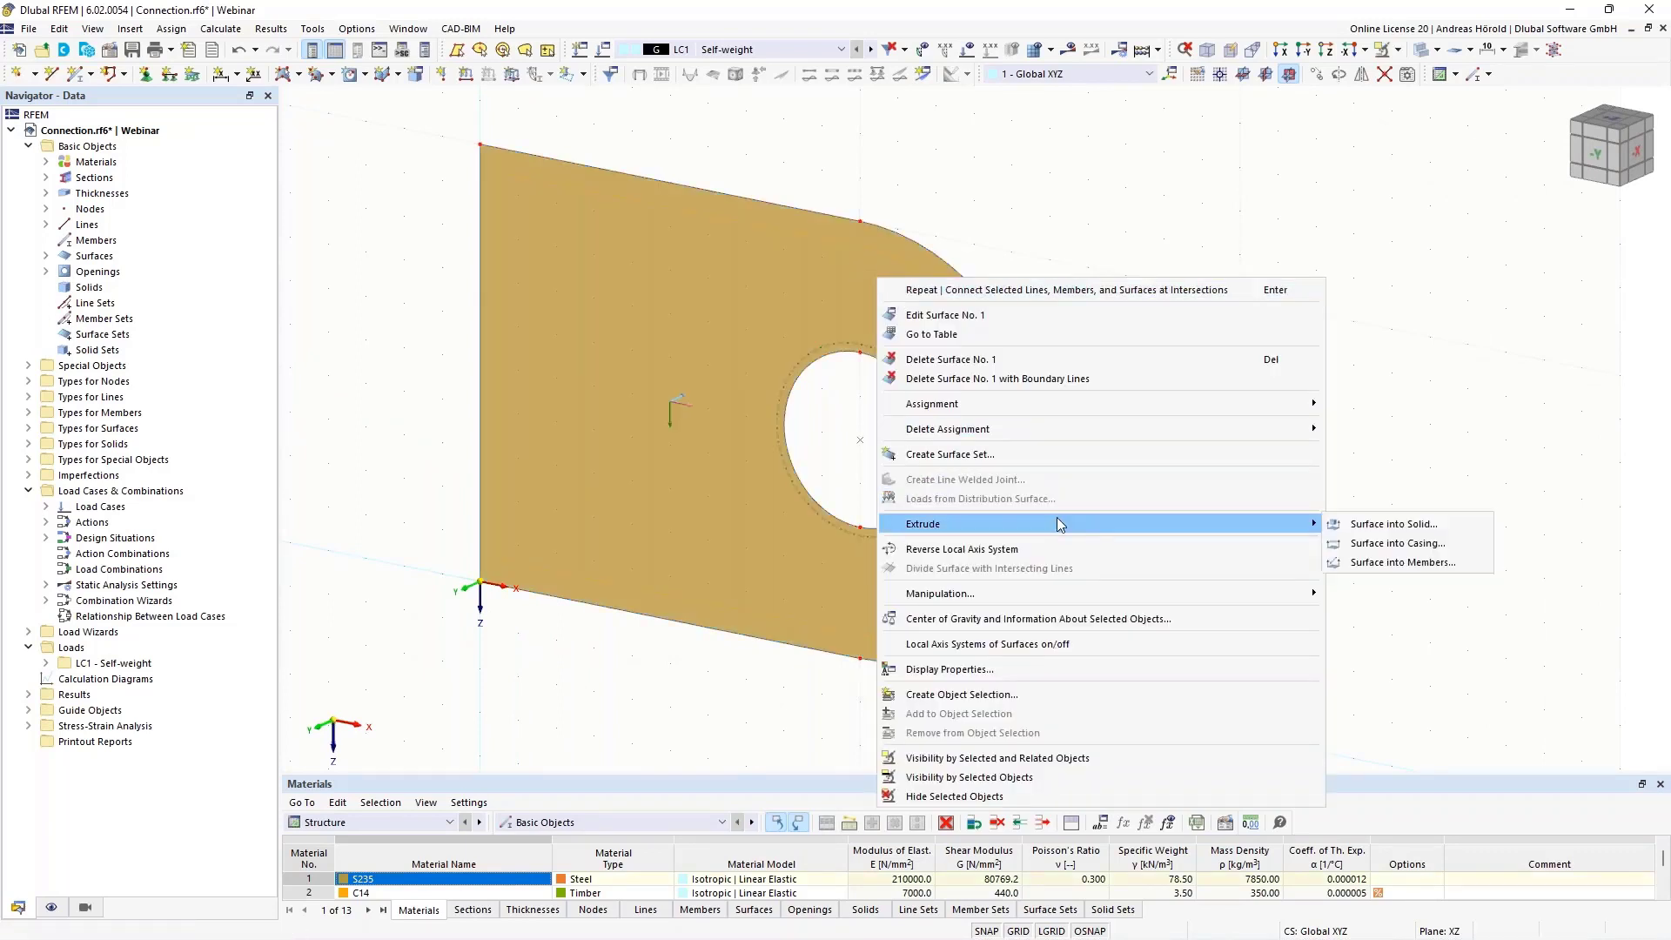
{"action": "left_click", "coordinate": [1410, 526]}
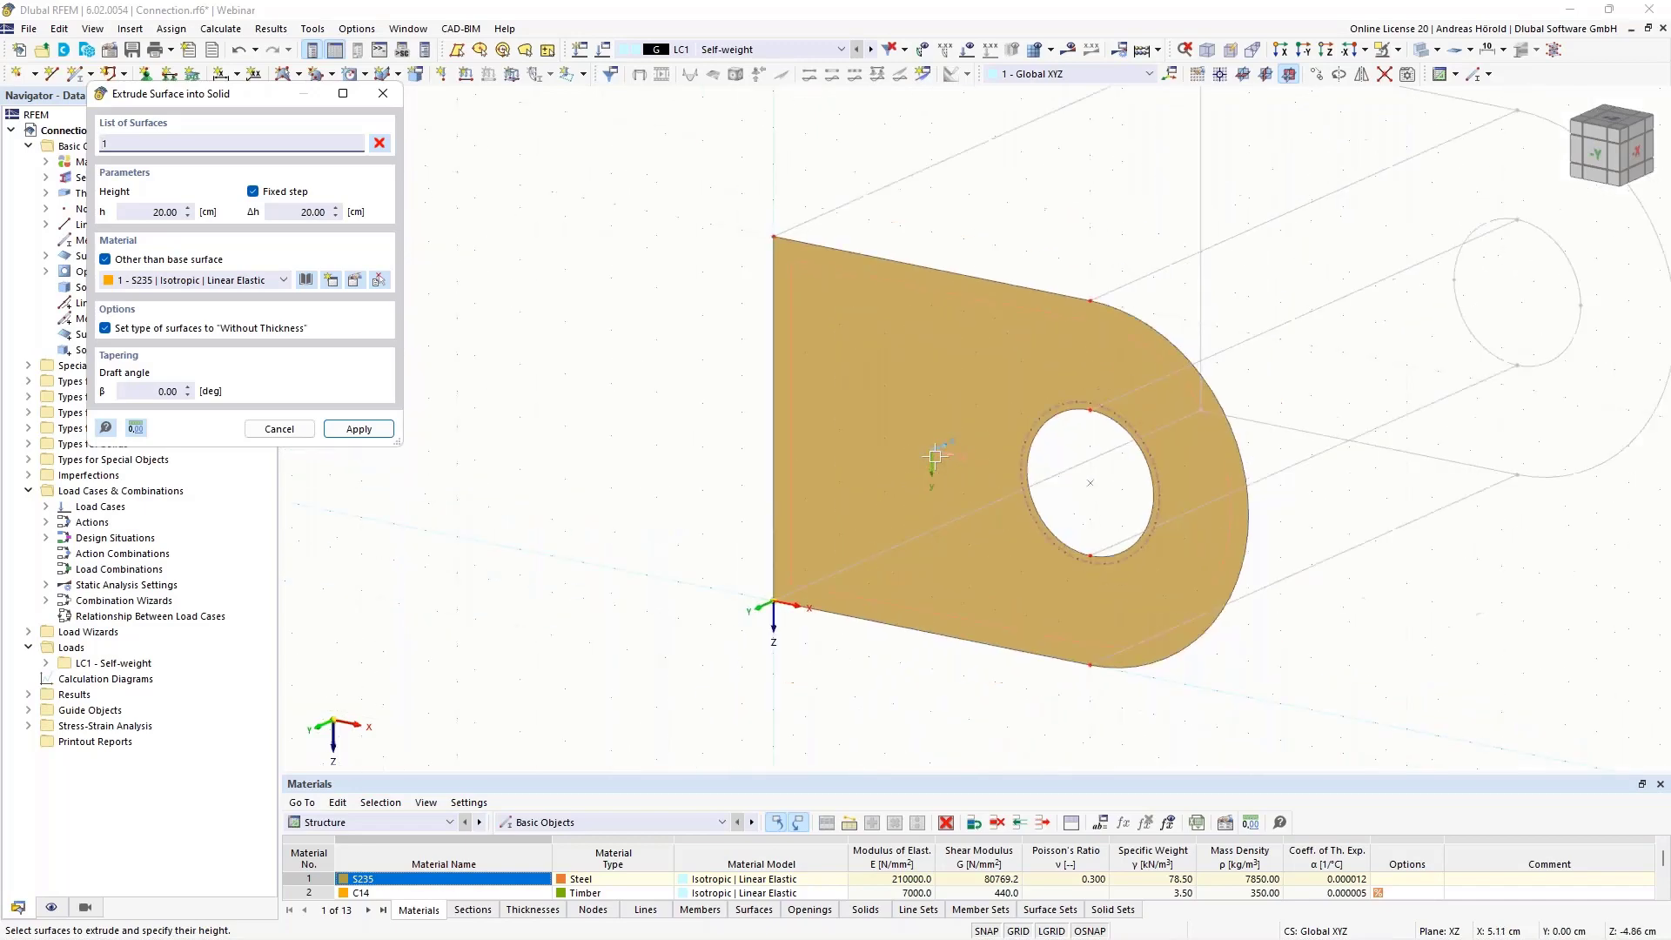
{"action": "scroll", "coordinate": [1127, 318], "scroll_direction": "down", "scroll_amount": 2}
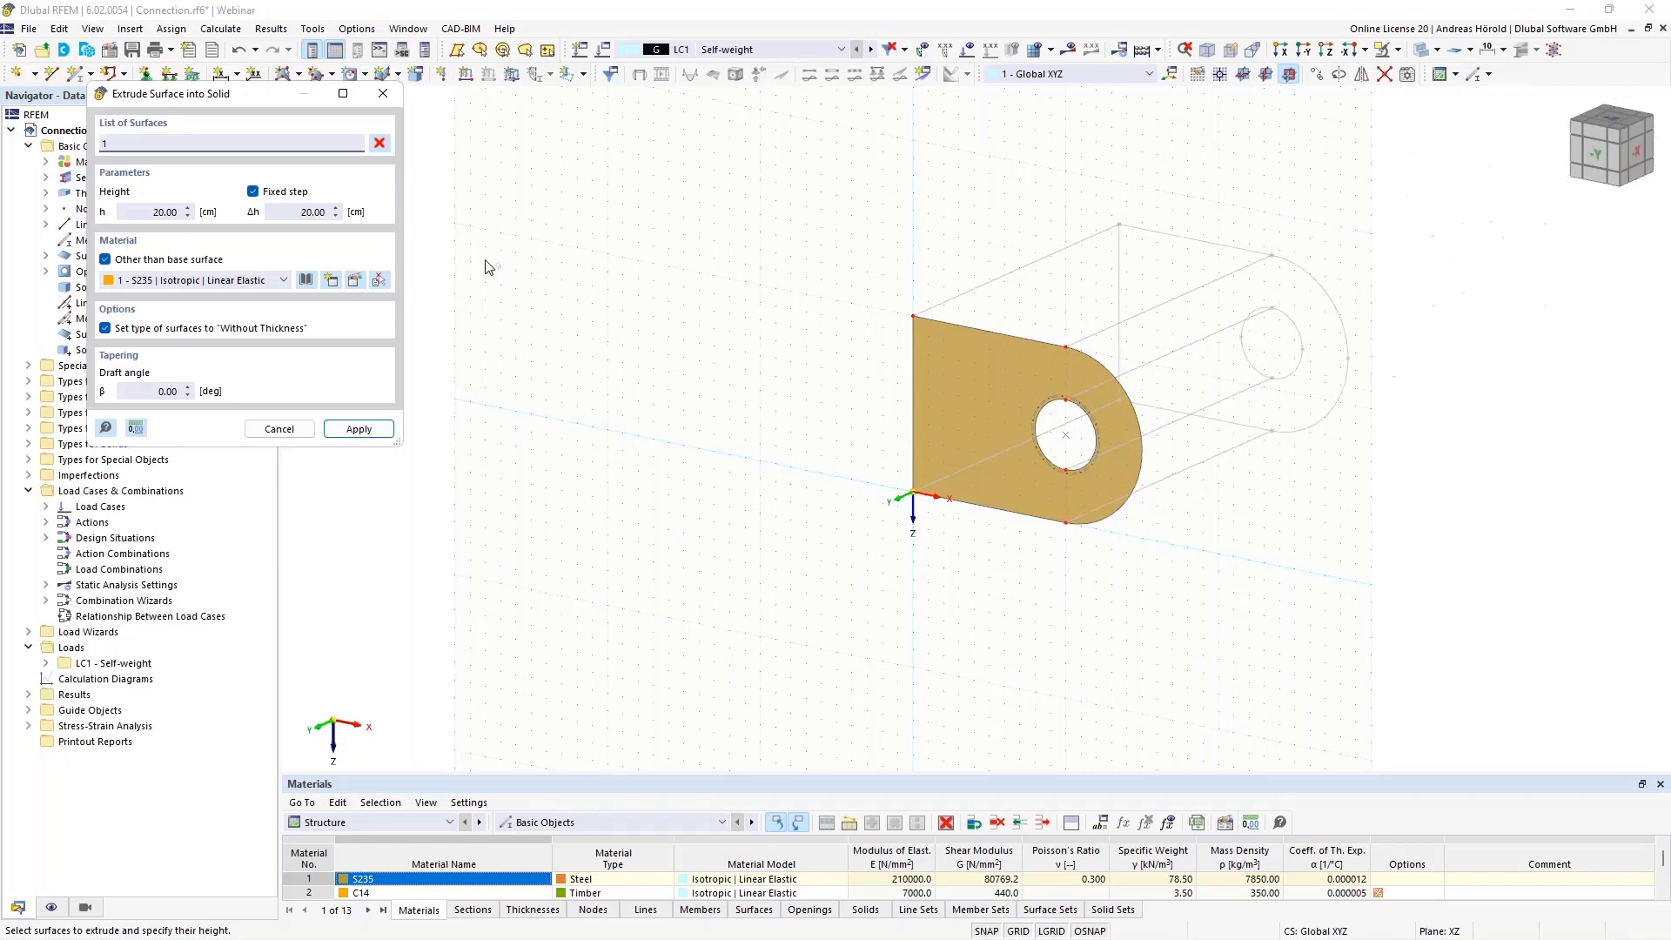
{"action": "left_click", "coordinate": [139, 210]}
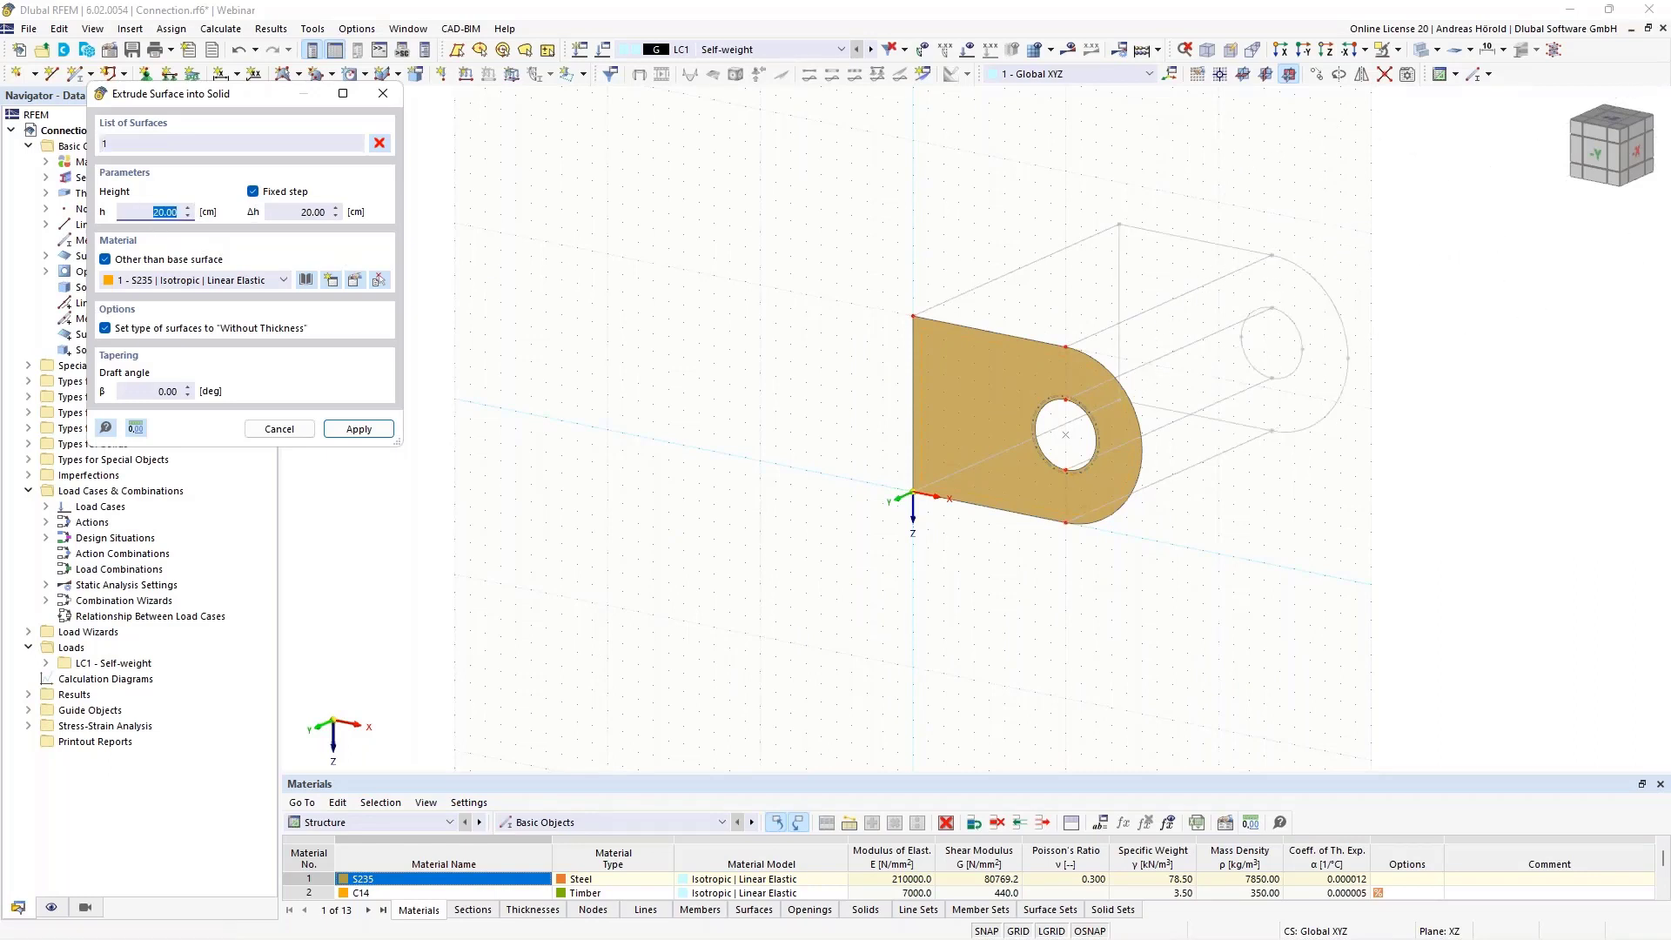
{"action": "key", "text": "BackSpace"}
{"action": "left_click", "coordinate": [359, 429]}
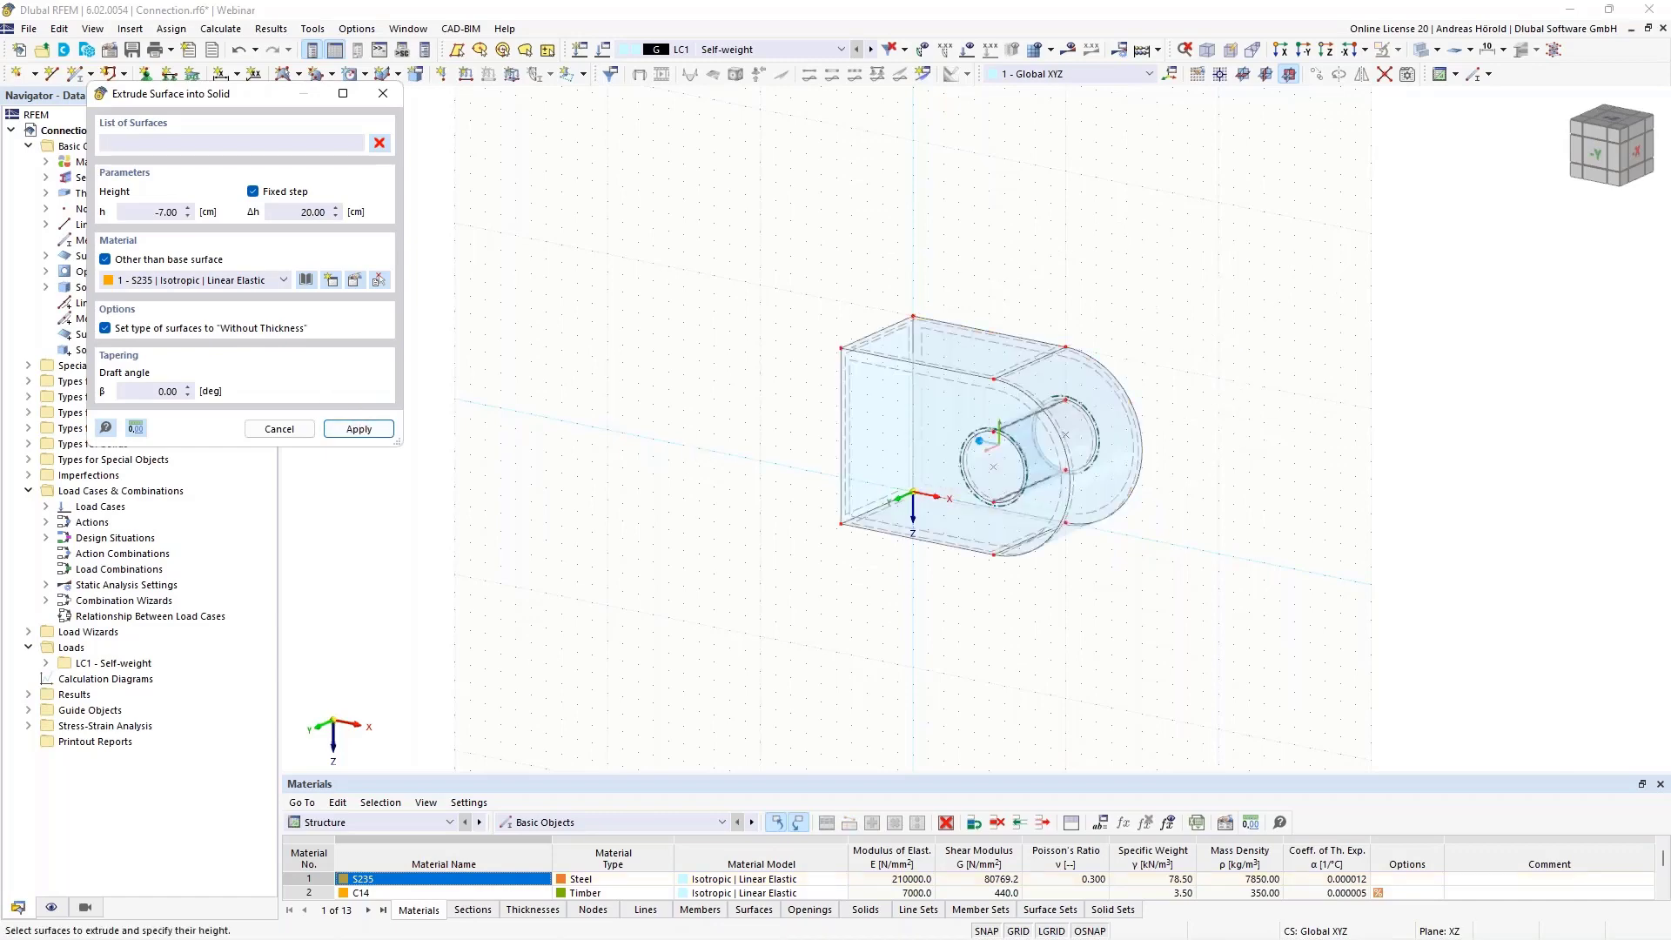
{"action": "scroll", "coordinate": [1178, 487], "scroll_direction": "up", "scroll_amount": 2}
{"action": "middle_click_drag", "start_coordinate": [1179, 485], "coordinate": [1323, 600]}
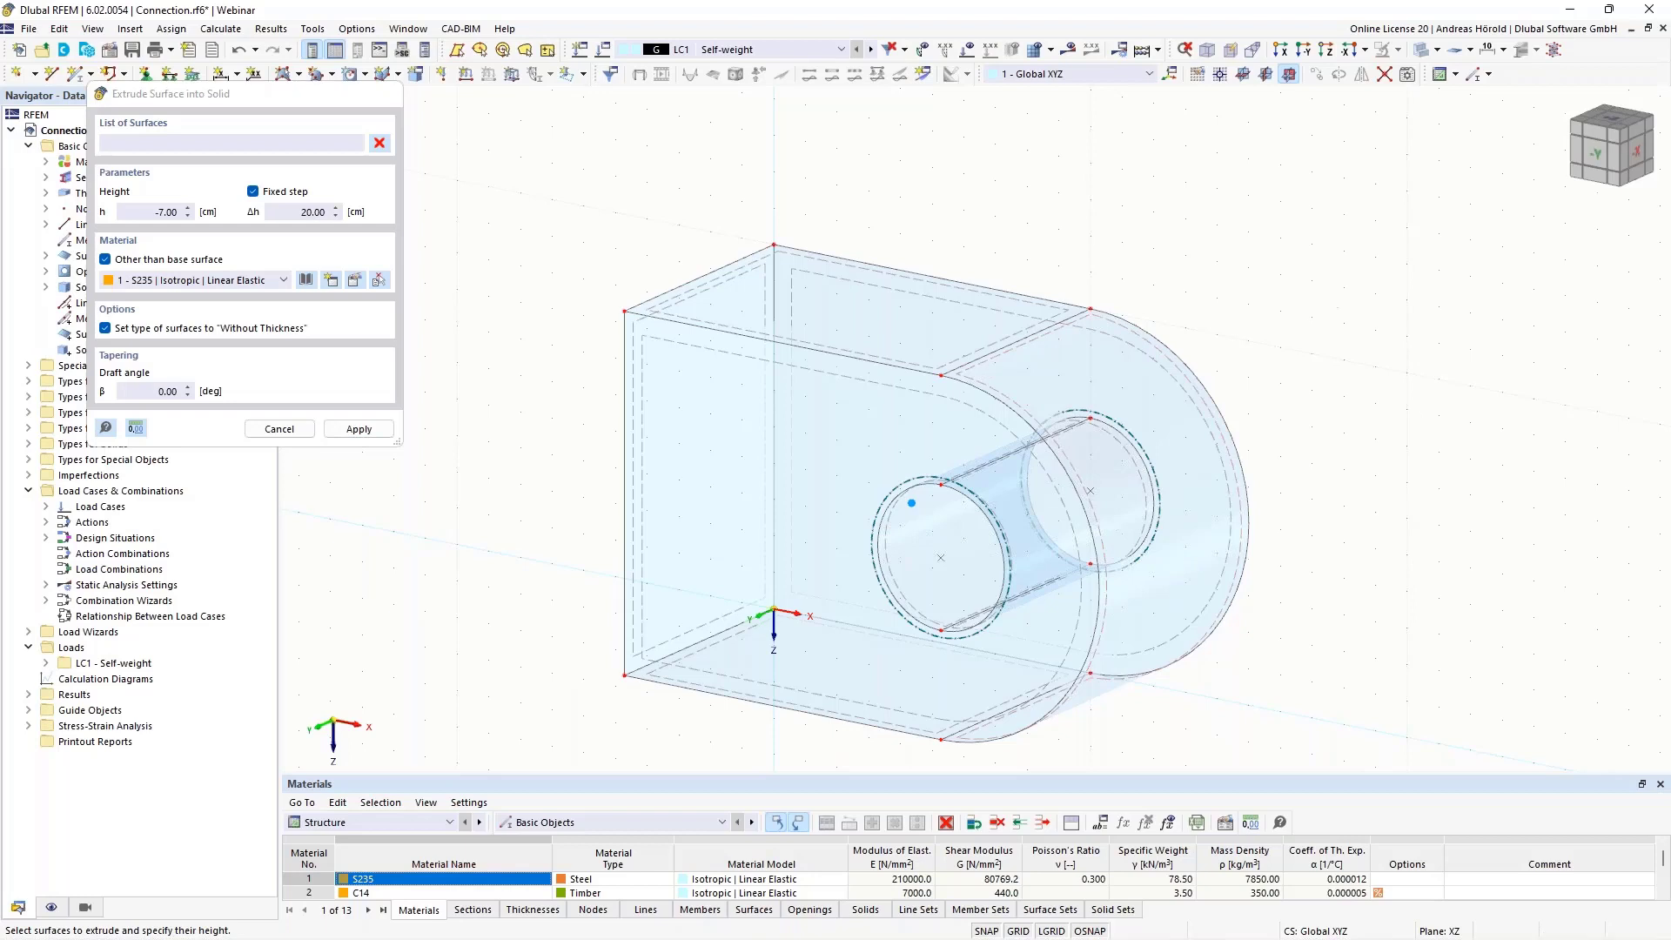
{"action": "key", "text": "Escape"}
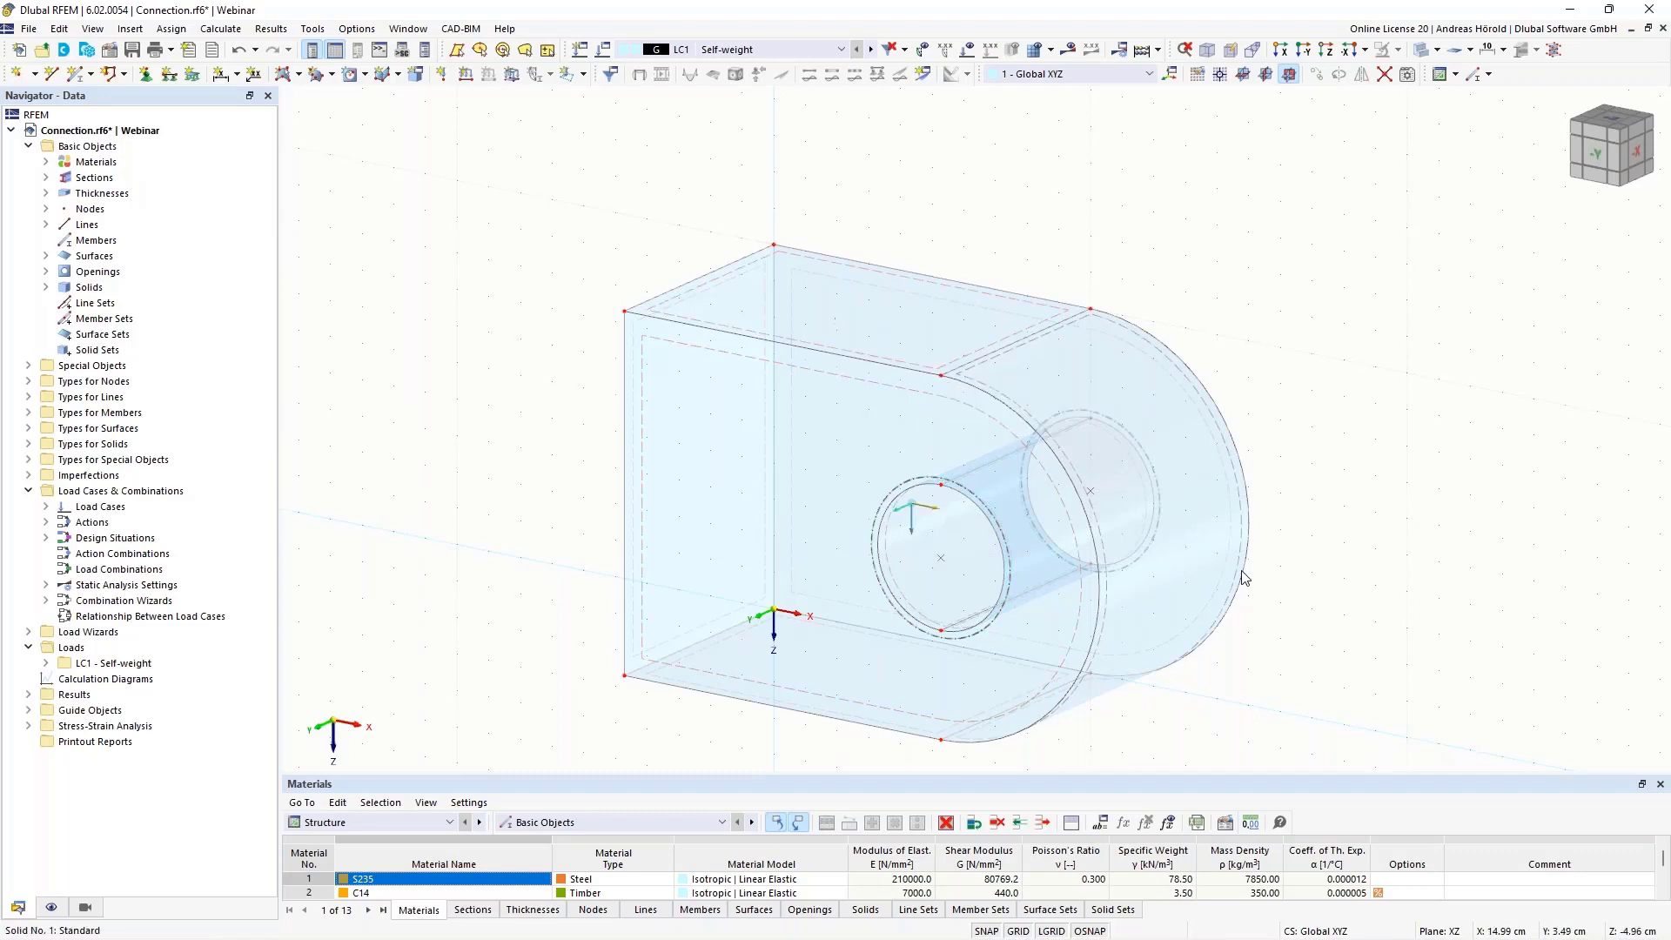
Examine the extruded solid in 3D and in the reverse Y view, and check the properties of the front opening
{"action": "scroll", "coordinate": [1343, 593], "scroll_direction": "down", "scroll_amount": 2}
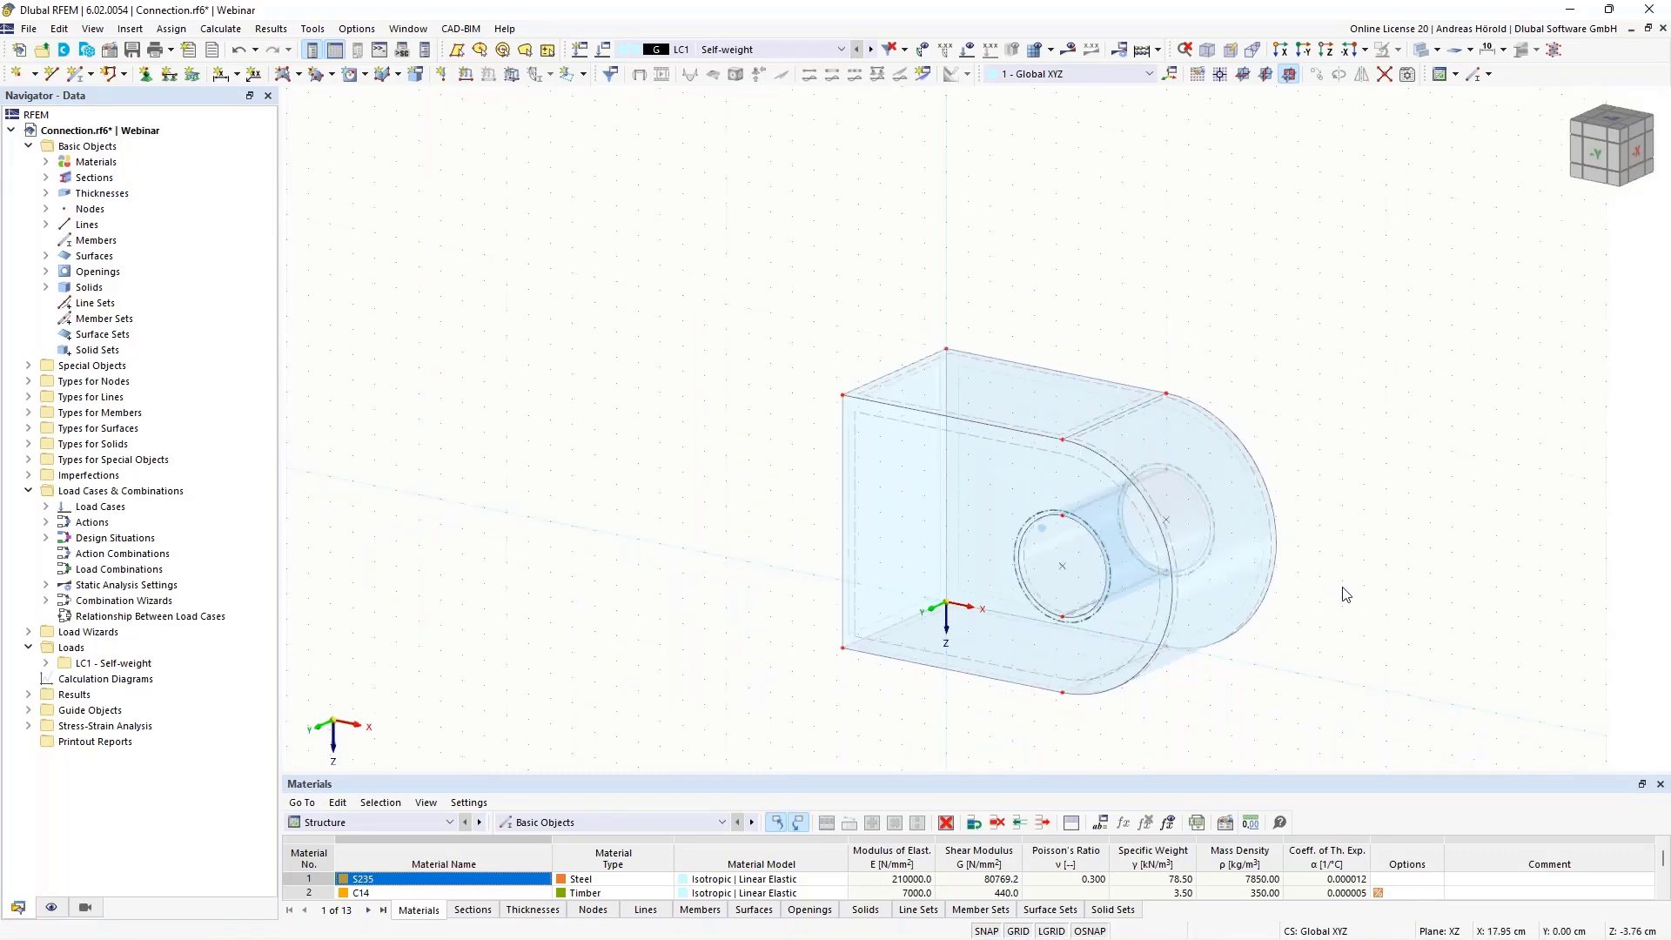
{"action": "scroll", "coordinate": [1343, 587], "scroll_direction": "up", "scroll_amount": 3}
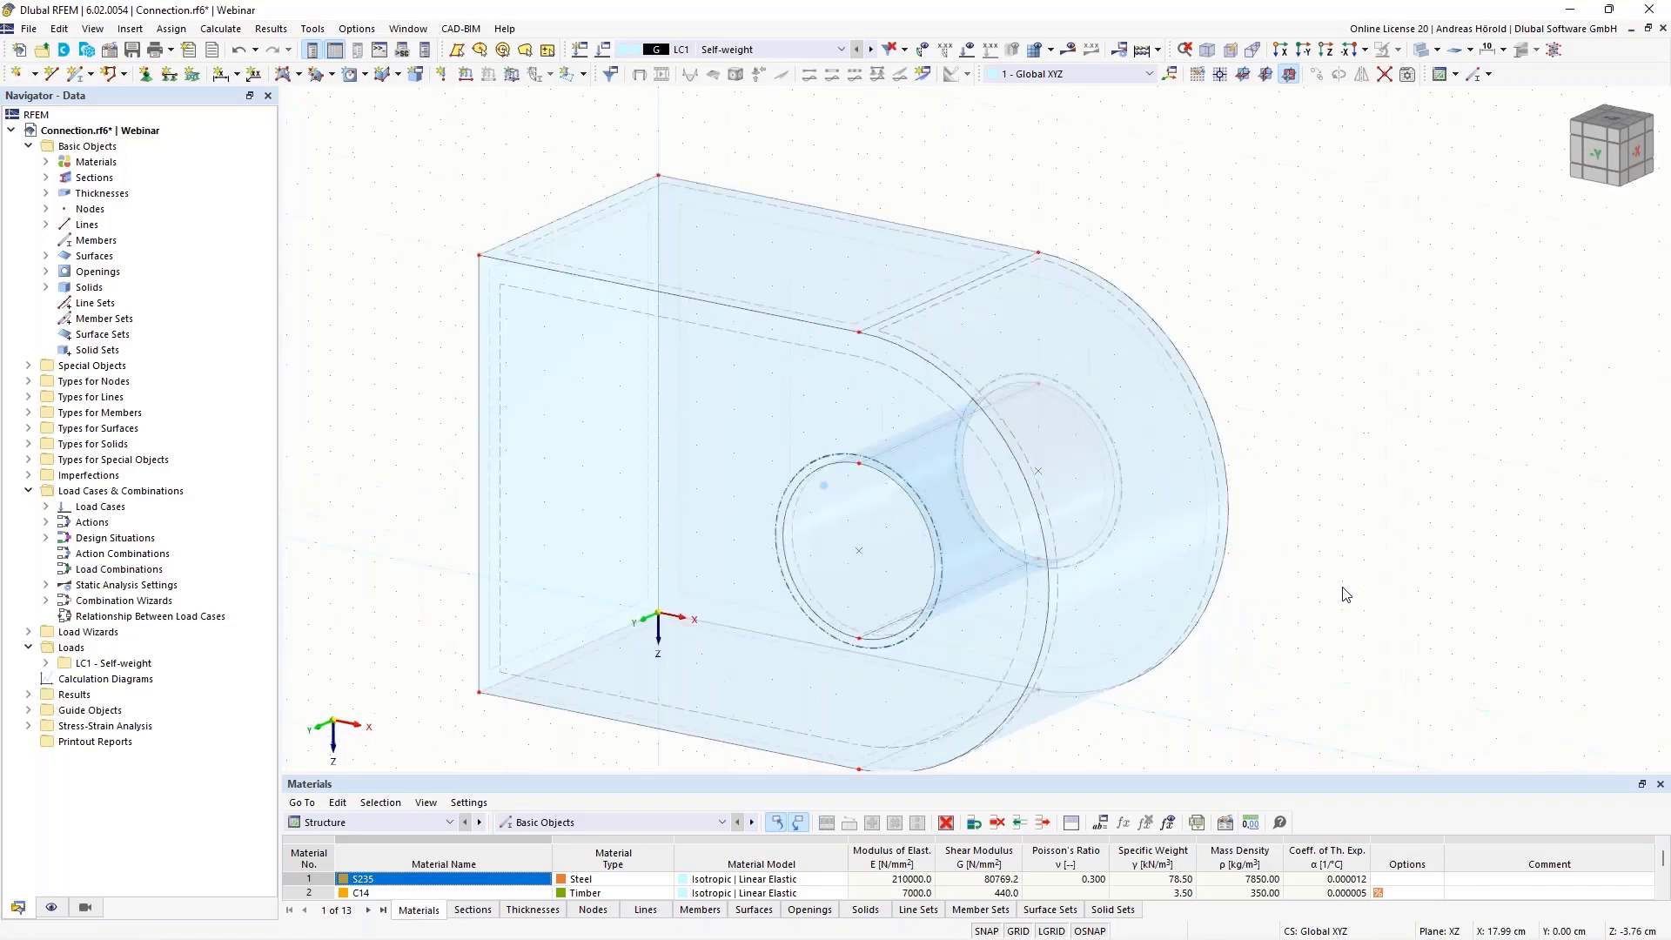
{"action": "middle_click_drag", "start_coordinate": [1343, 587], "coordinate": [1391, 514]}
{"action": "scroll", "coordinate": [1392, 514], "scroll_direction": "down", "scroll_amount": 1}
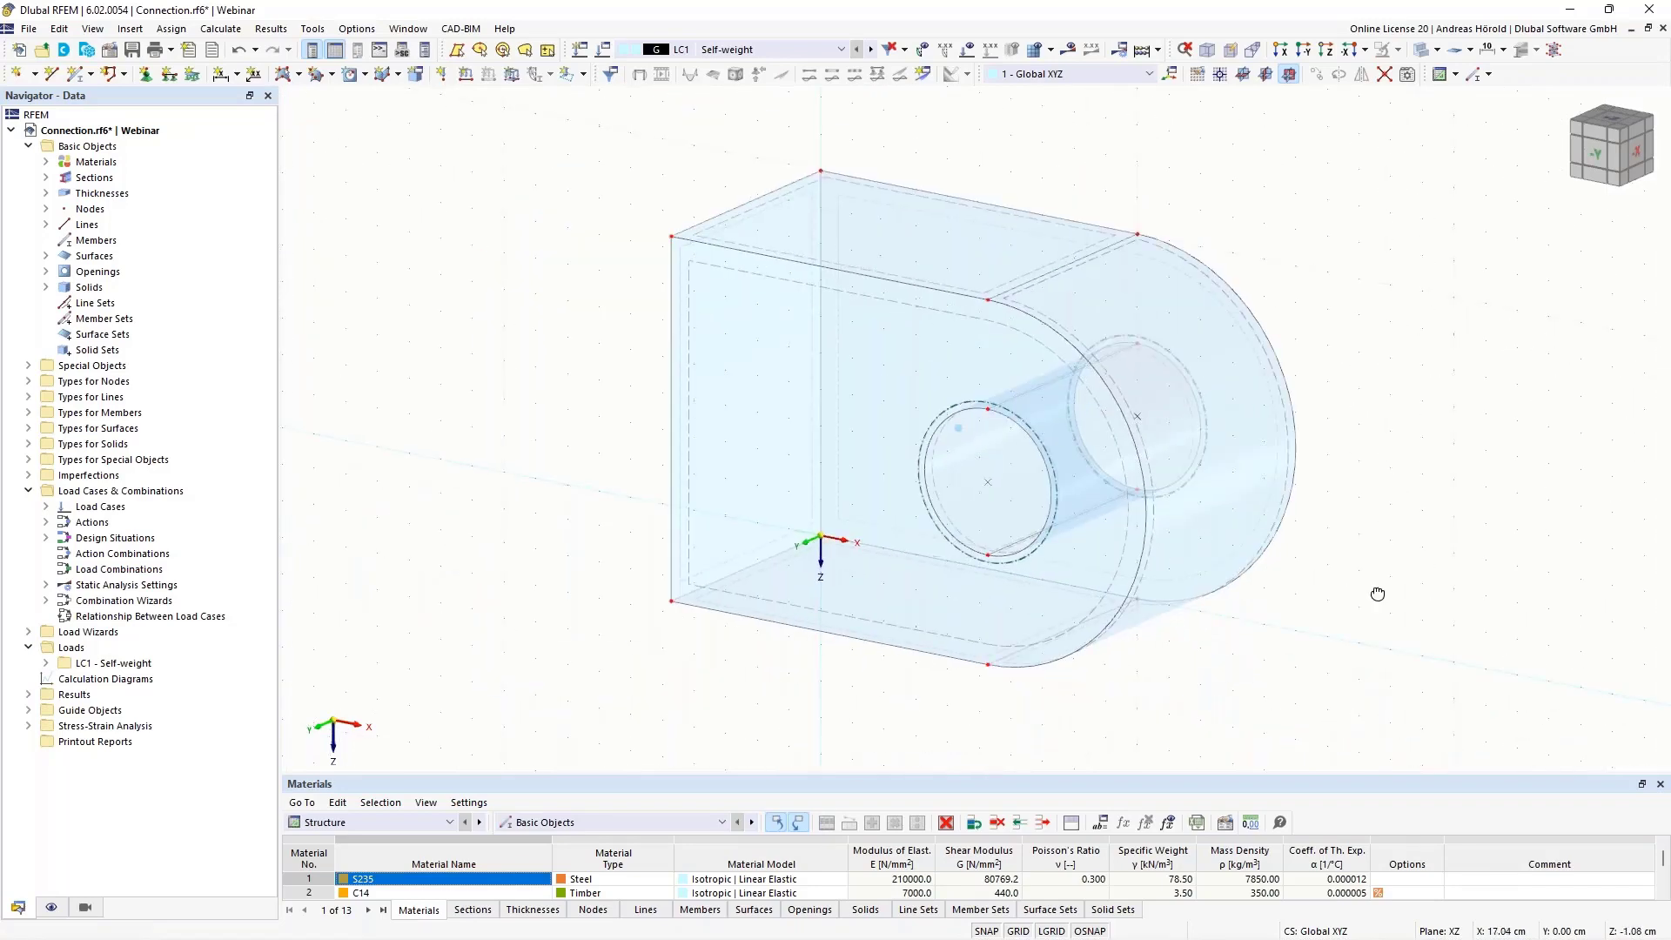
{"action": "middle_click_drag", "start_coordinate": [1376, 593], "coordinate": [1449, 532], "text": "ctrl"}
{"action": "left_click", "coordinate": [1303, 50]}
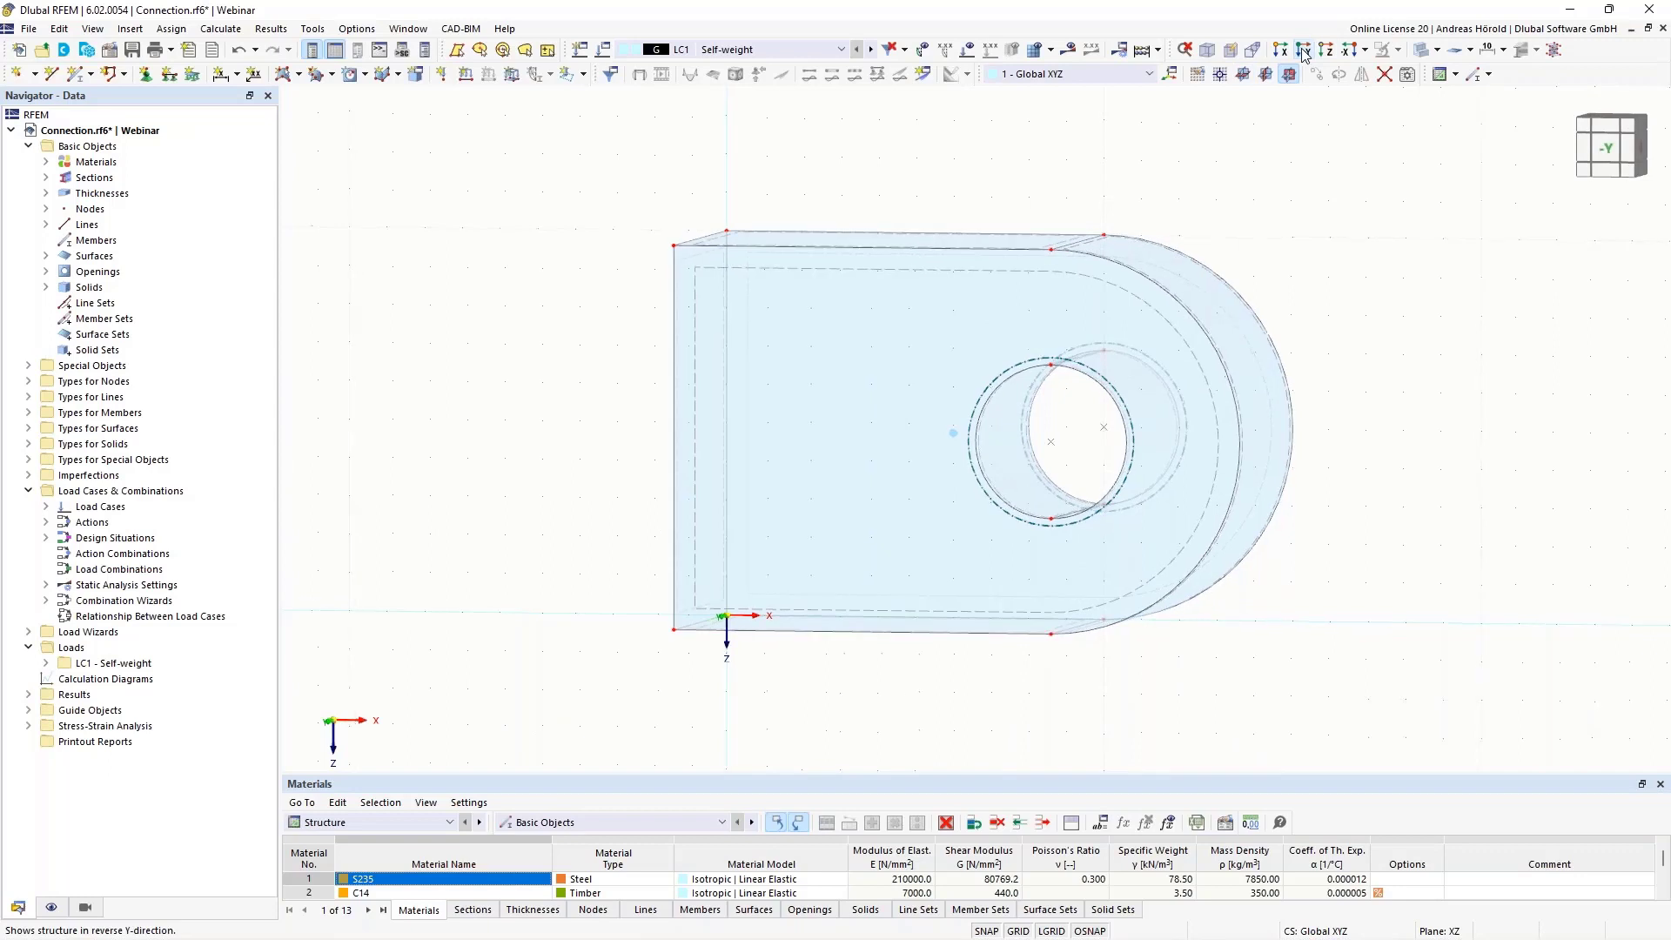
{"action": "scroll", "coordinate": [1432, 243], "scroll_direction": "up", "scroll_amount": 1}
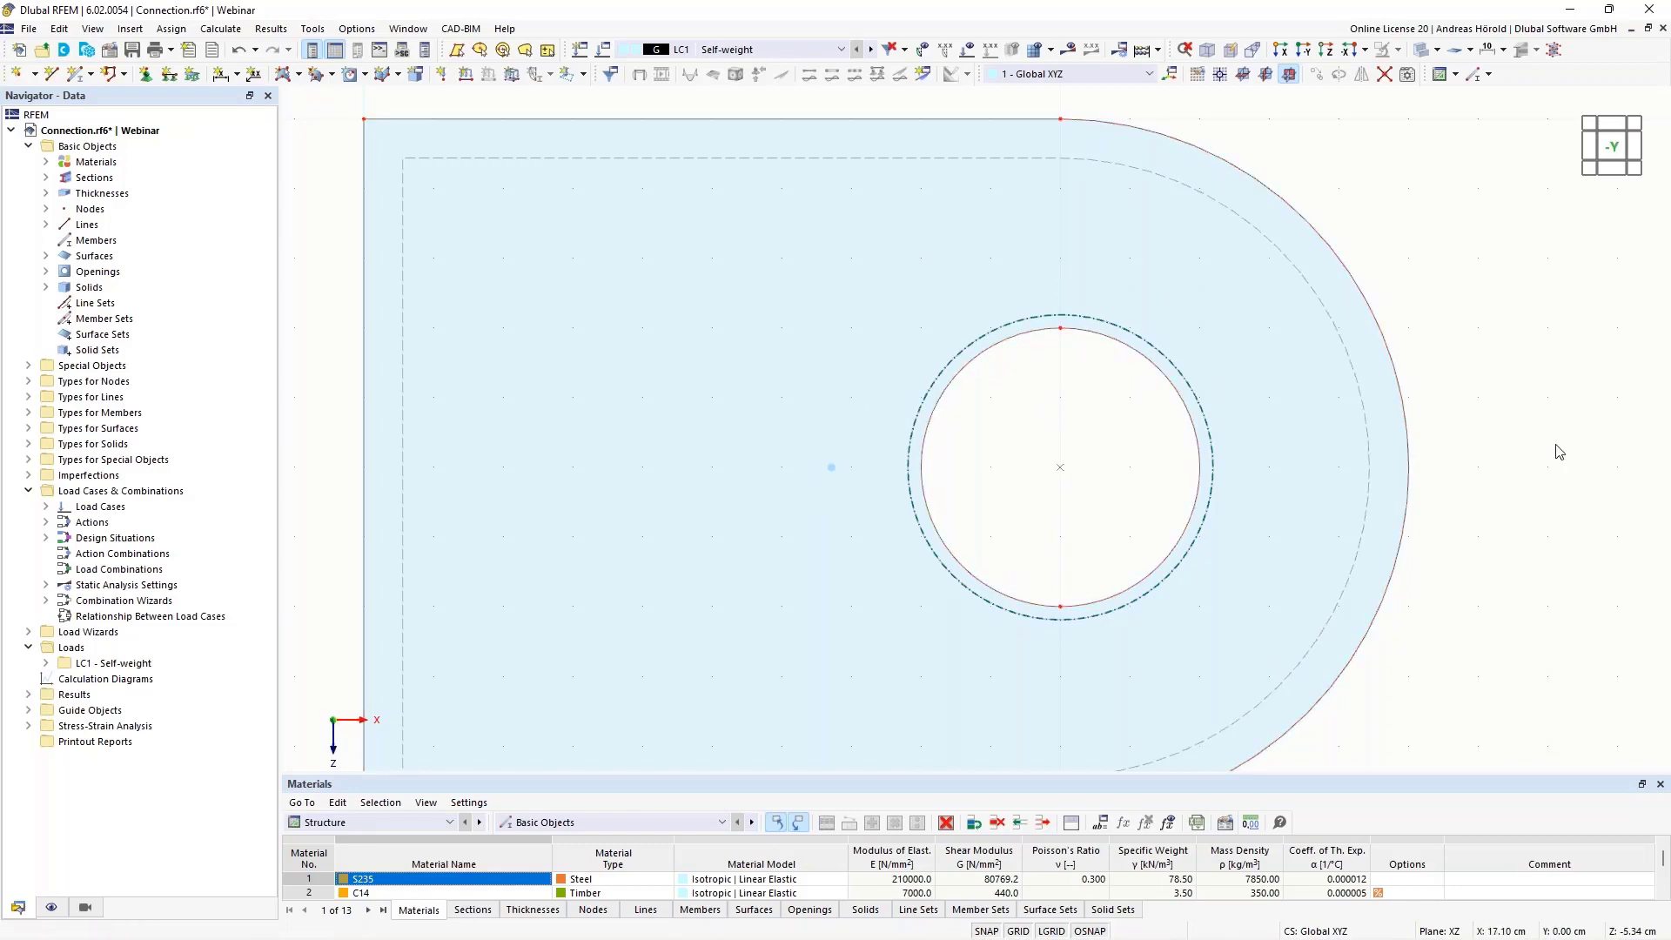
{"action": "middle_click_drag", "start_coordinate": [1559, 452], "coordinate": [1488, 489], "text": "ctrl"}
{"action": "scroll", "coordinate": [1488, 489], "scroll_direction": "down", "scroll_amount": 3}
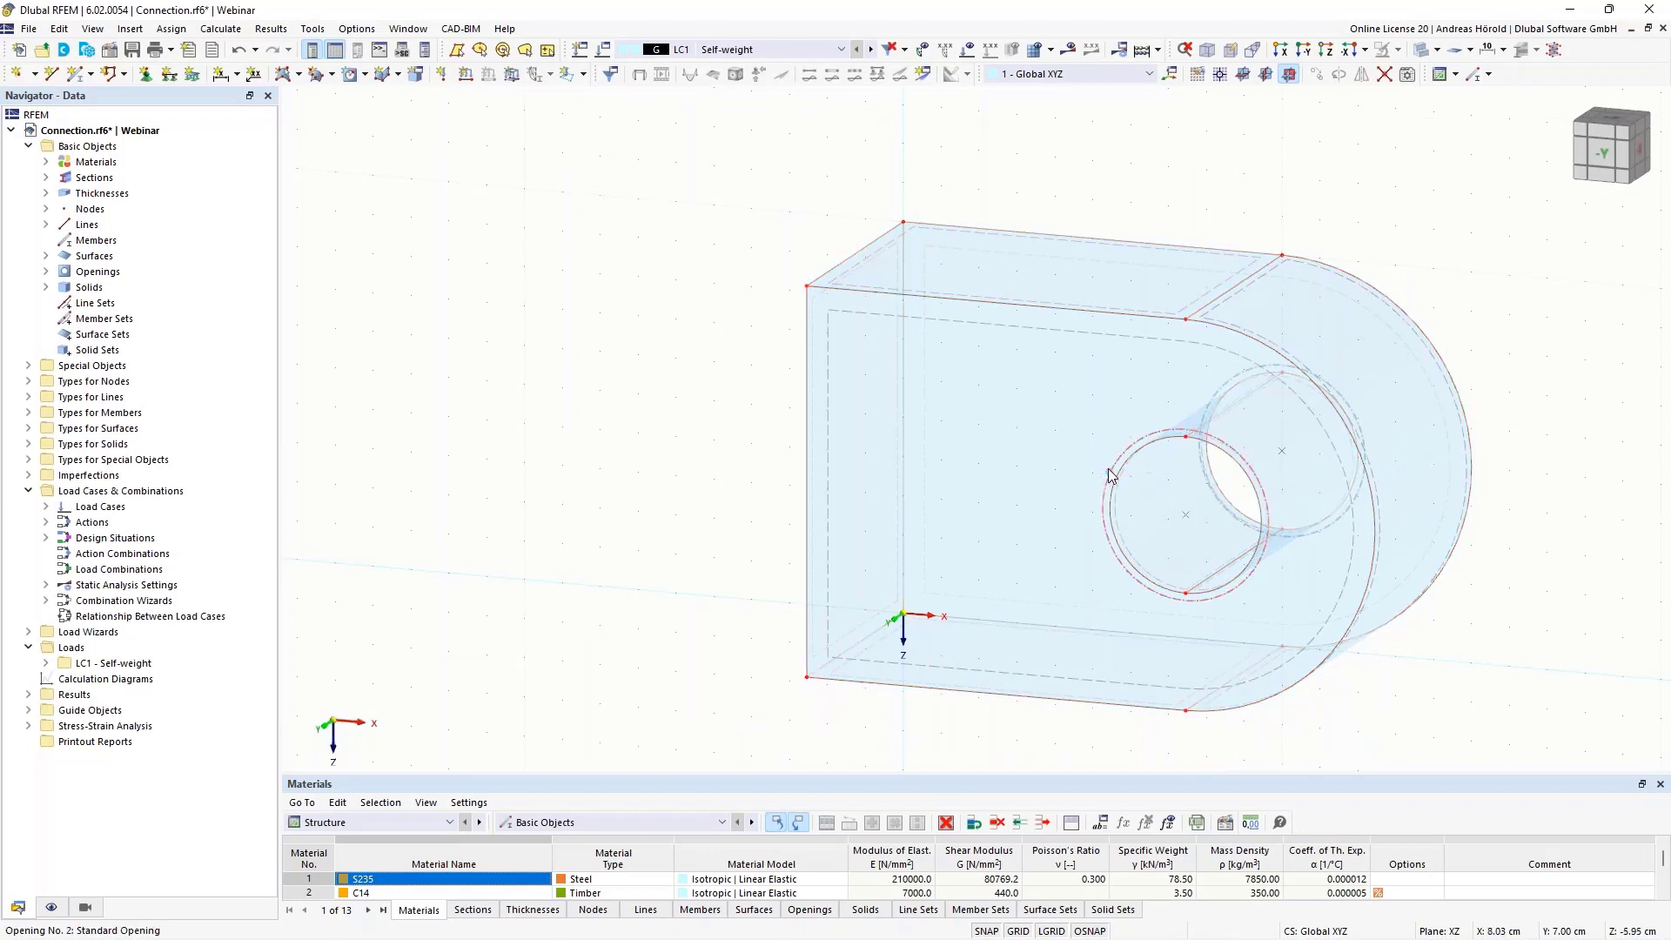
{"action": "double_click", "coordinate": [1107, 478]}
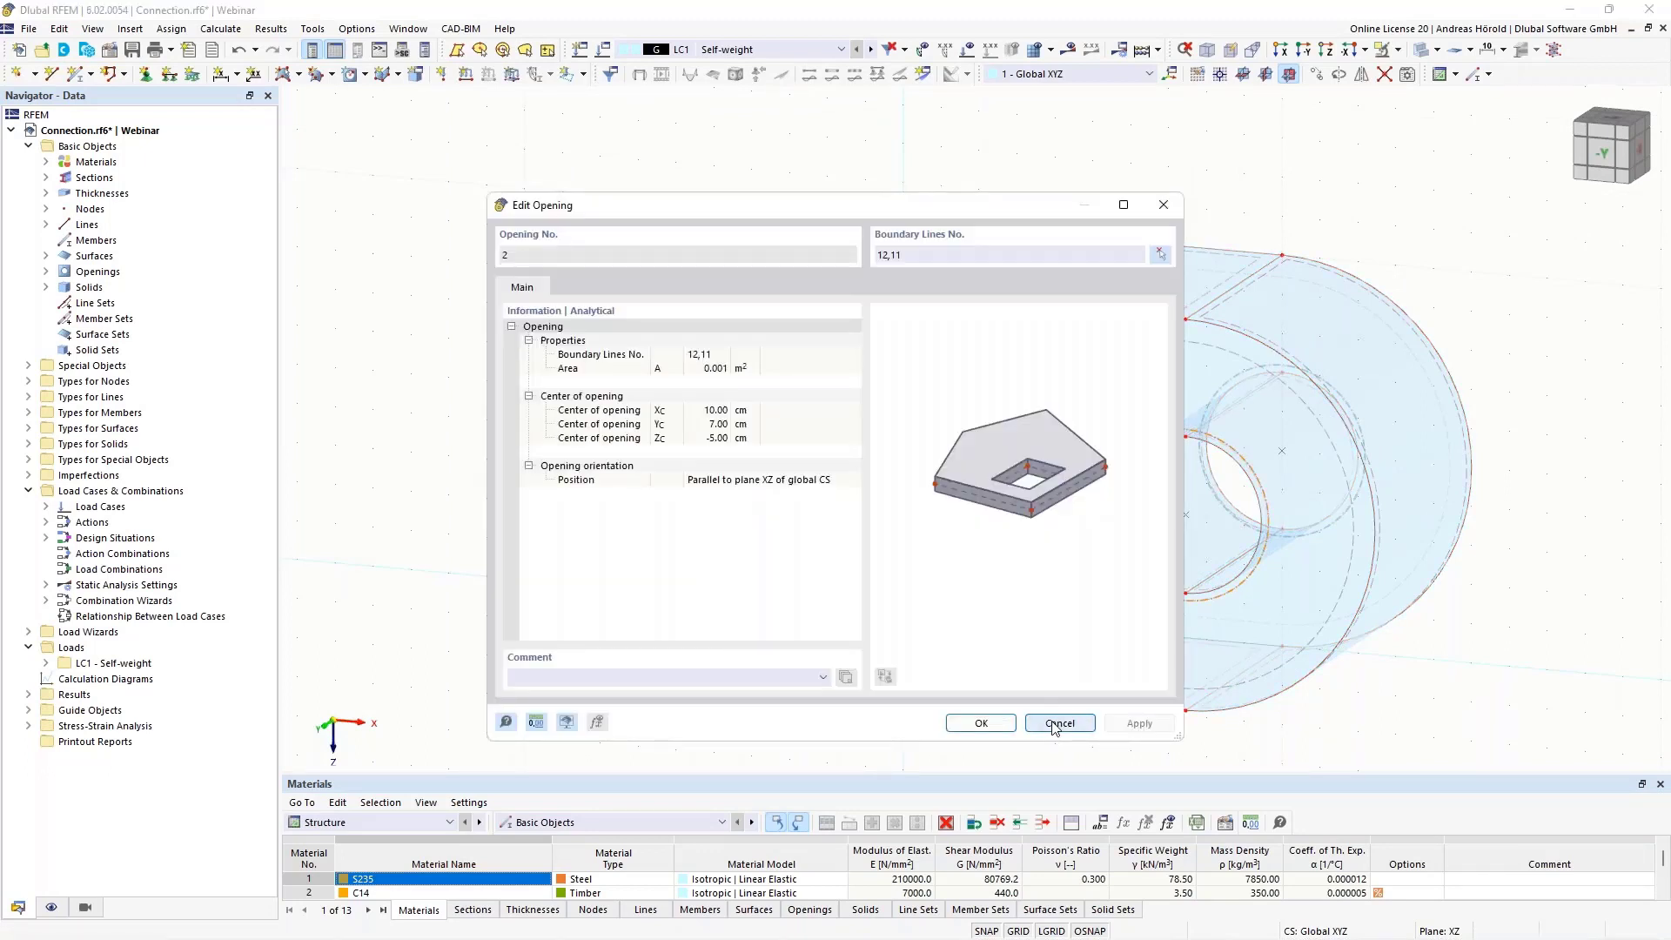
{"action": "left_click", "coordinate": [1060, 726]}
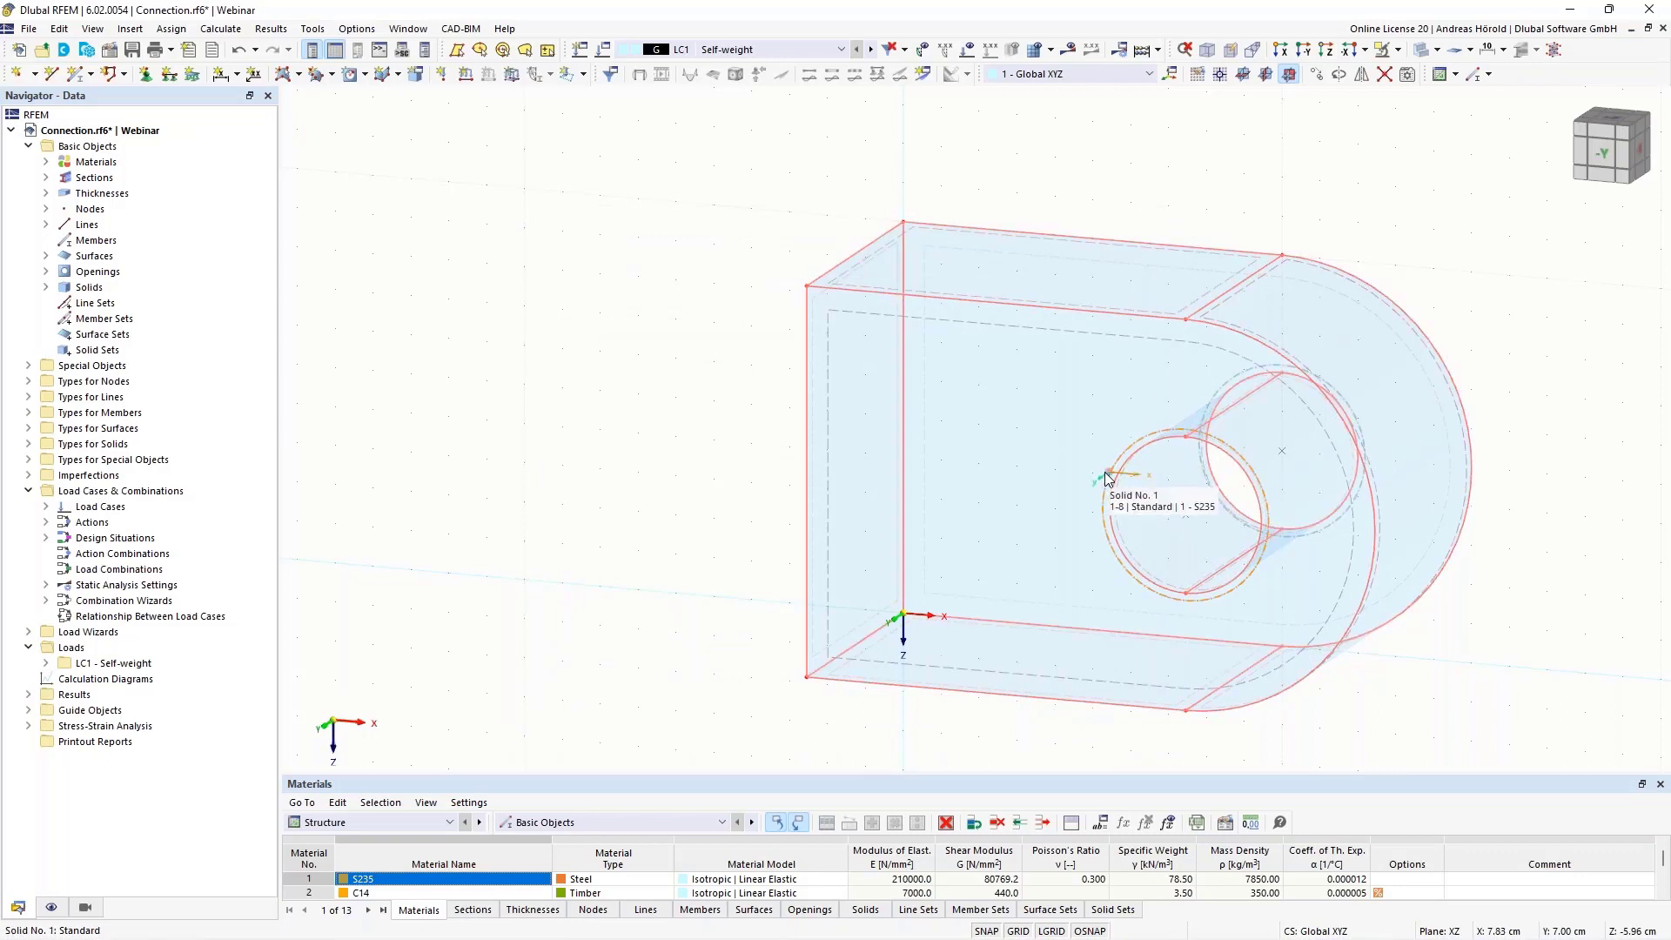
Review the plate solid's properties and the stresses to calculate in its default stress-strain analysis configuration
{"action": "left_click", "coordinate": [46, 288]}
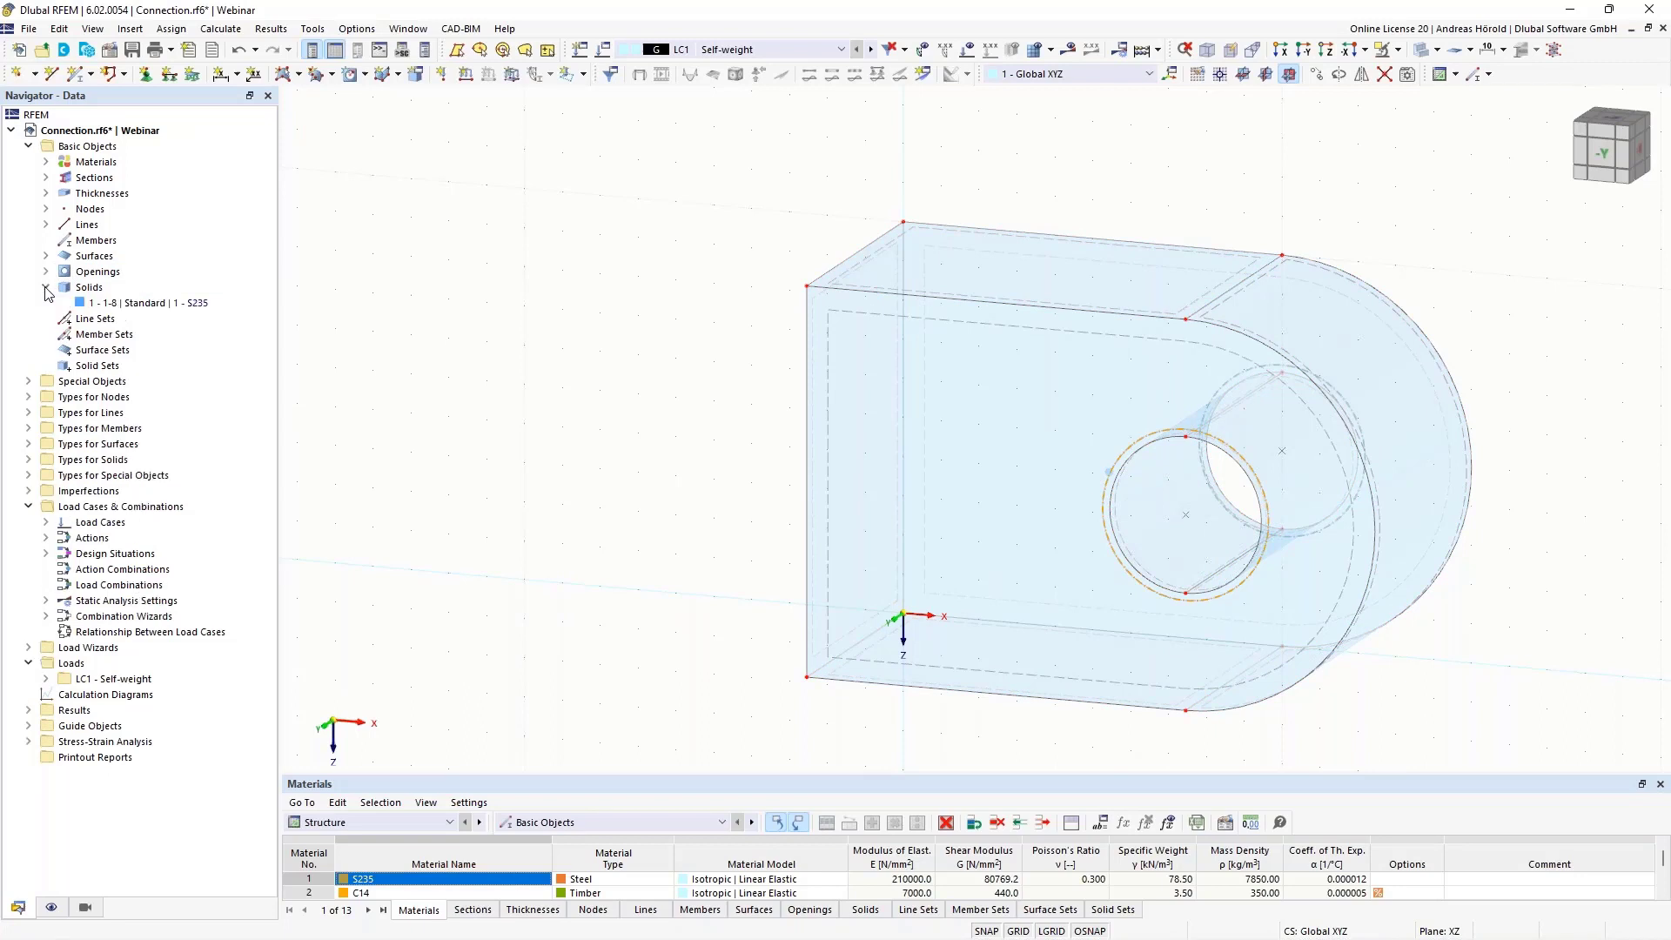
{"action": "right_click", "coordinate": [148, 304]}
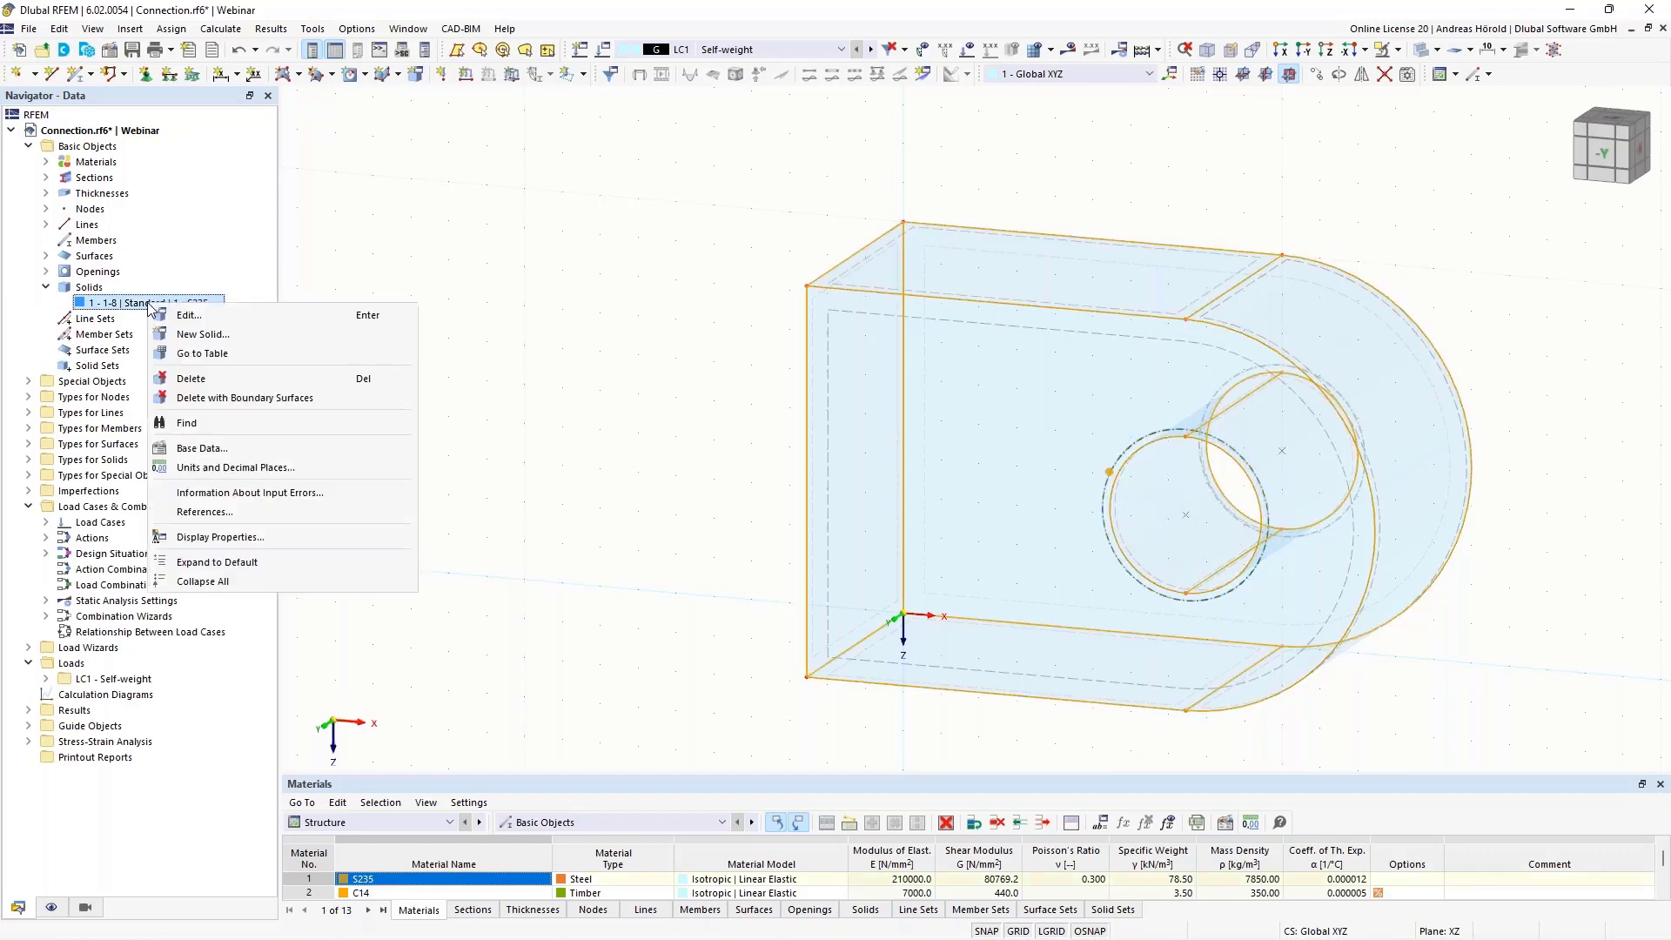
{"action": "left_click", "coordinate": [196, 318]}
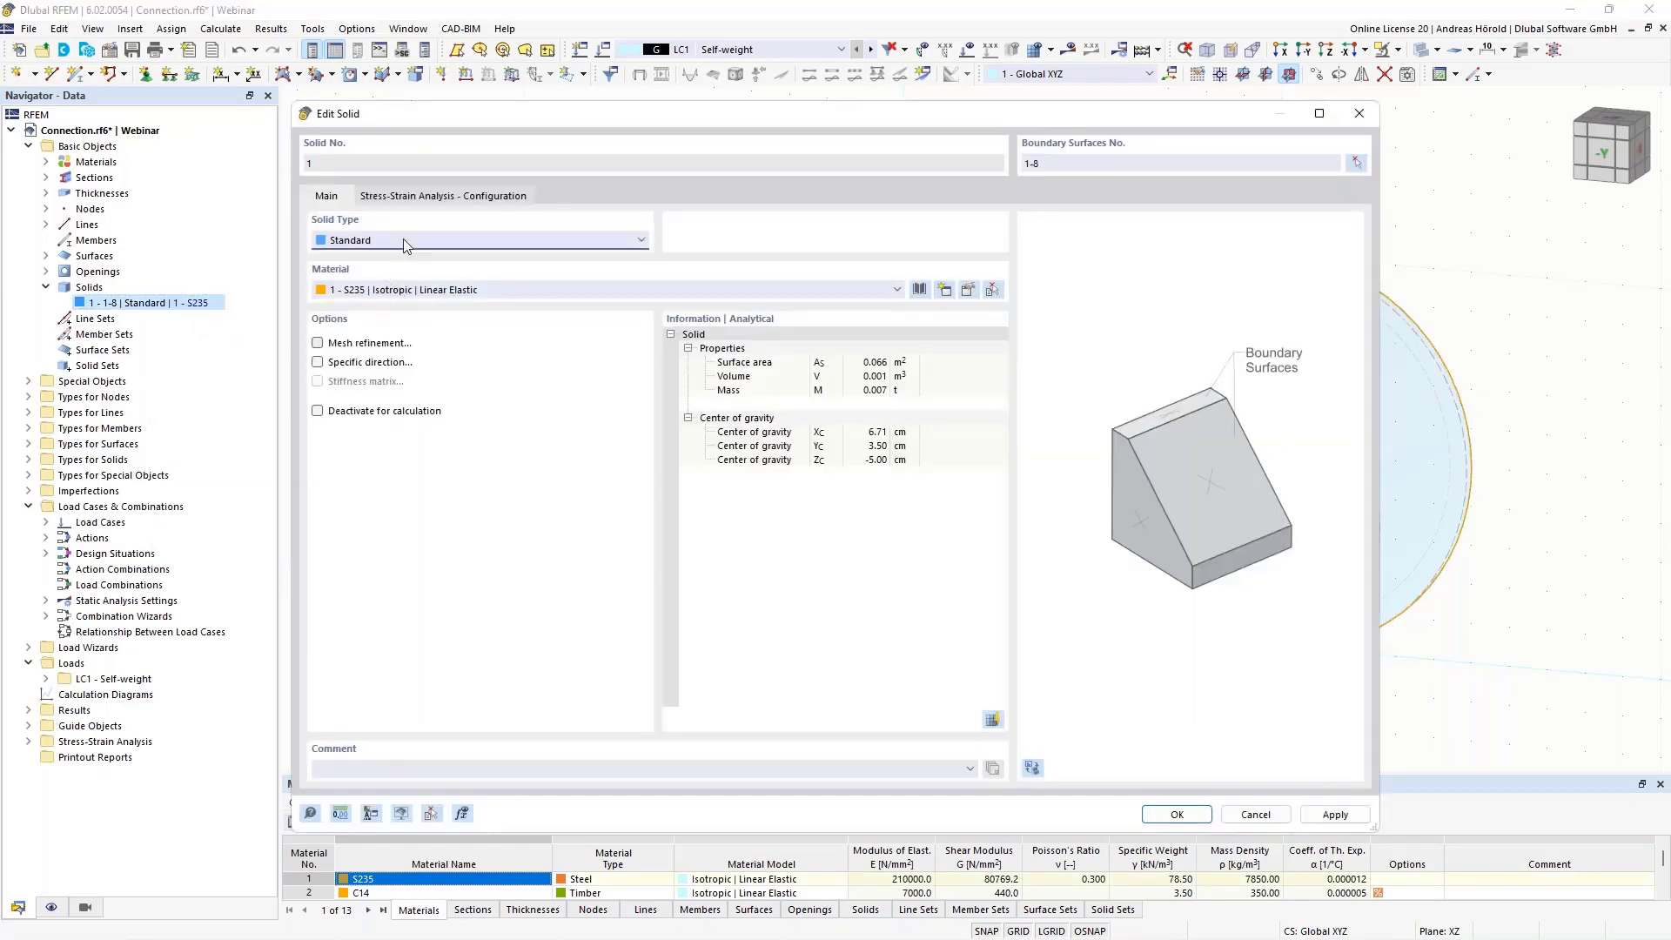
{"action": "left_click", "coordinate": [427, 198]}
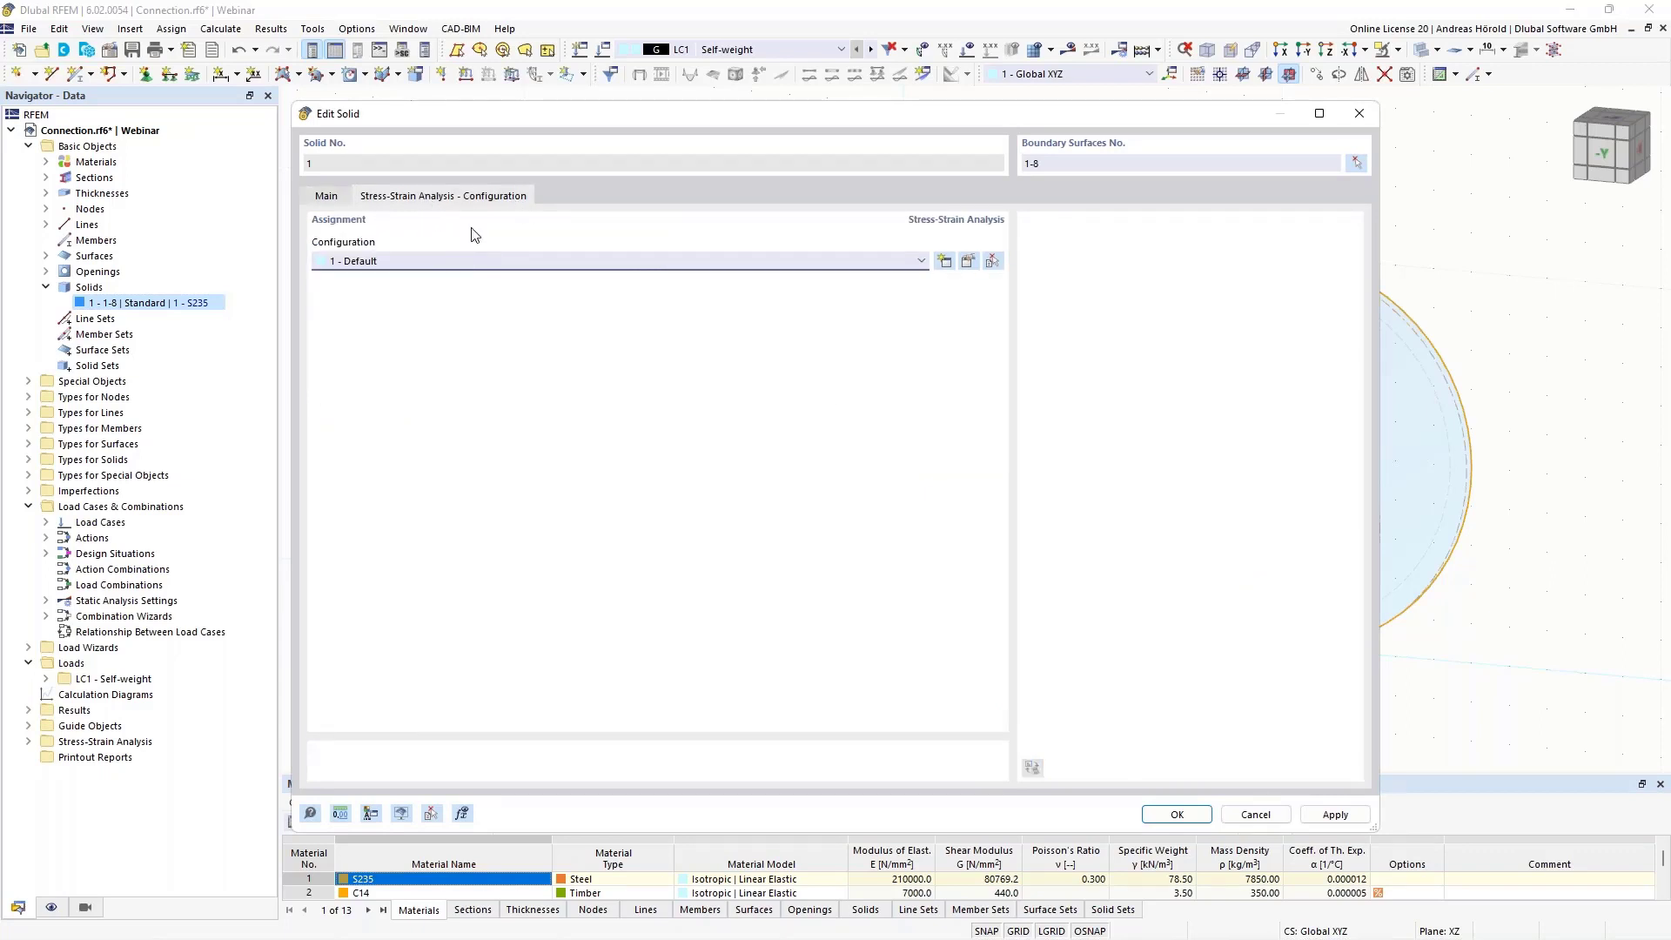
{"action": "left_click", "coordinate": [968, 262]}
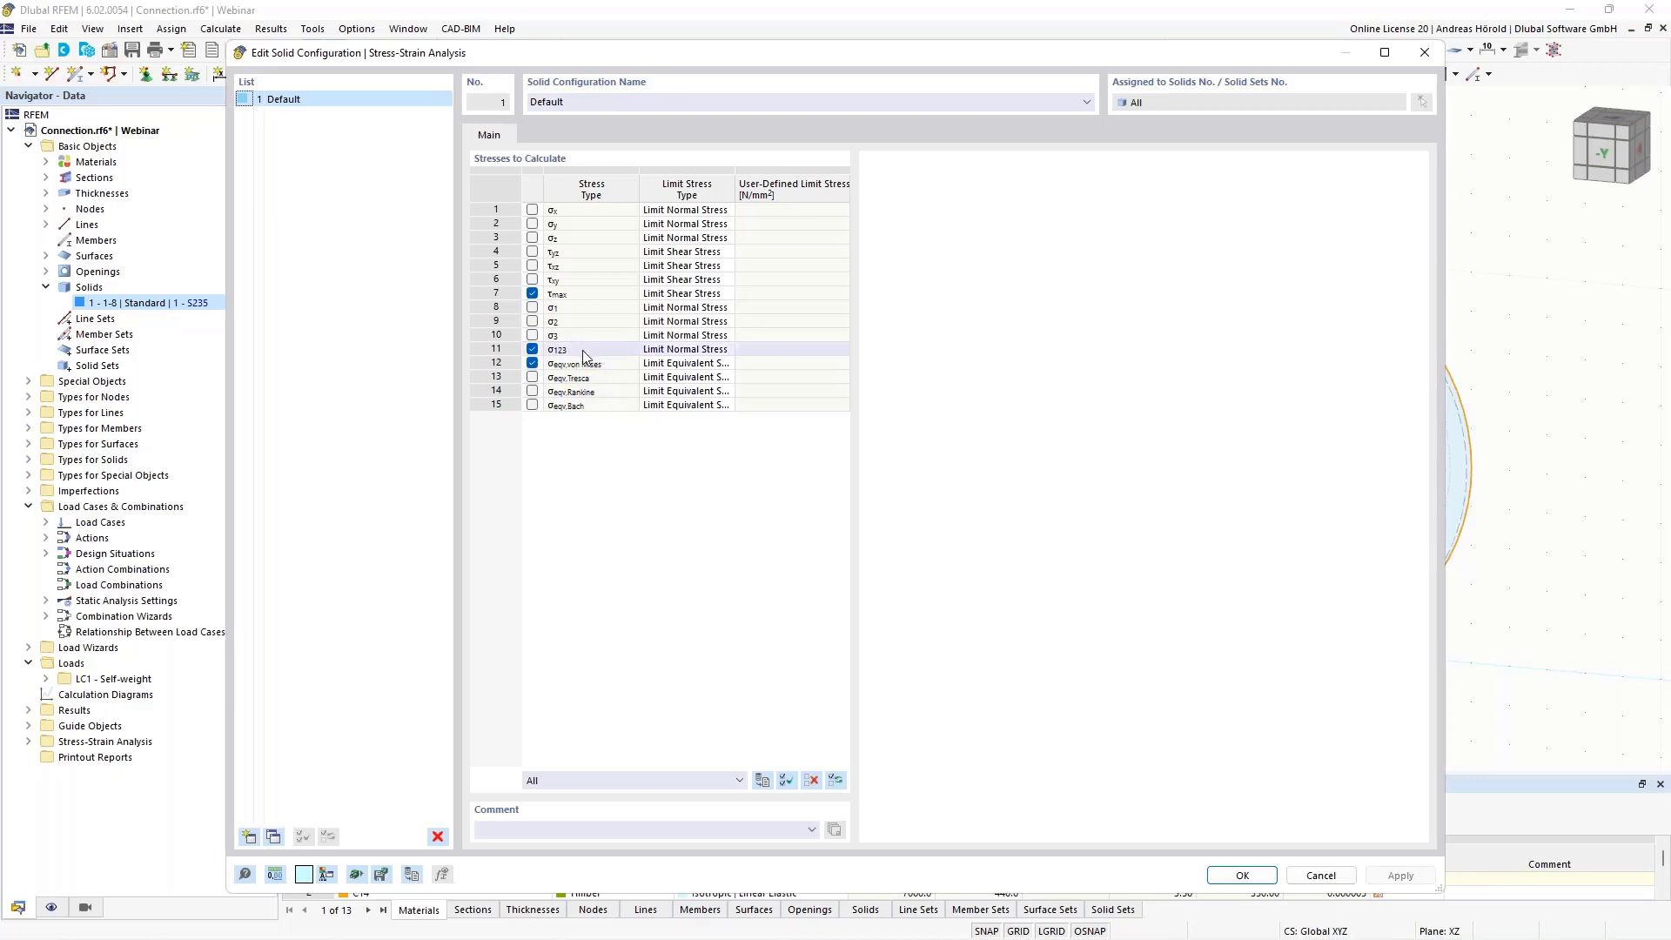
{"action": "left_click", "coordinate": [1242, 876]}
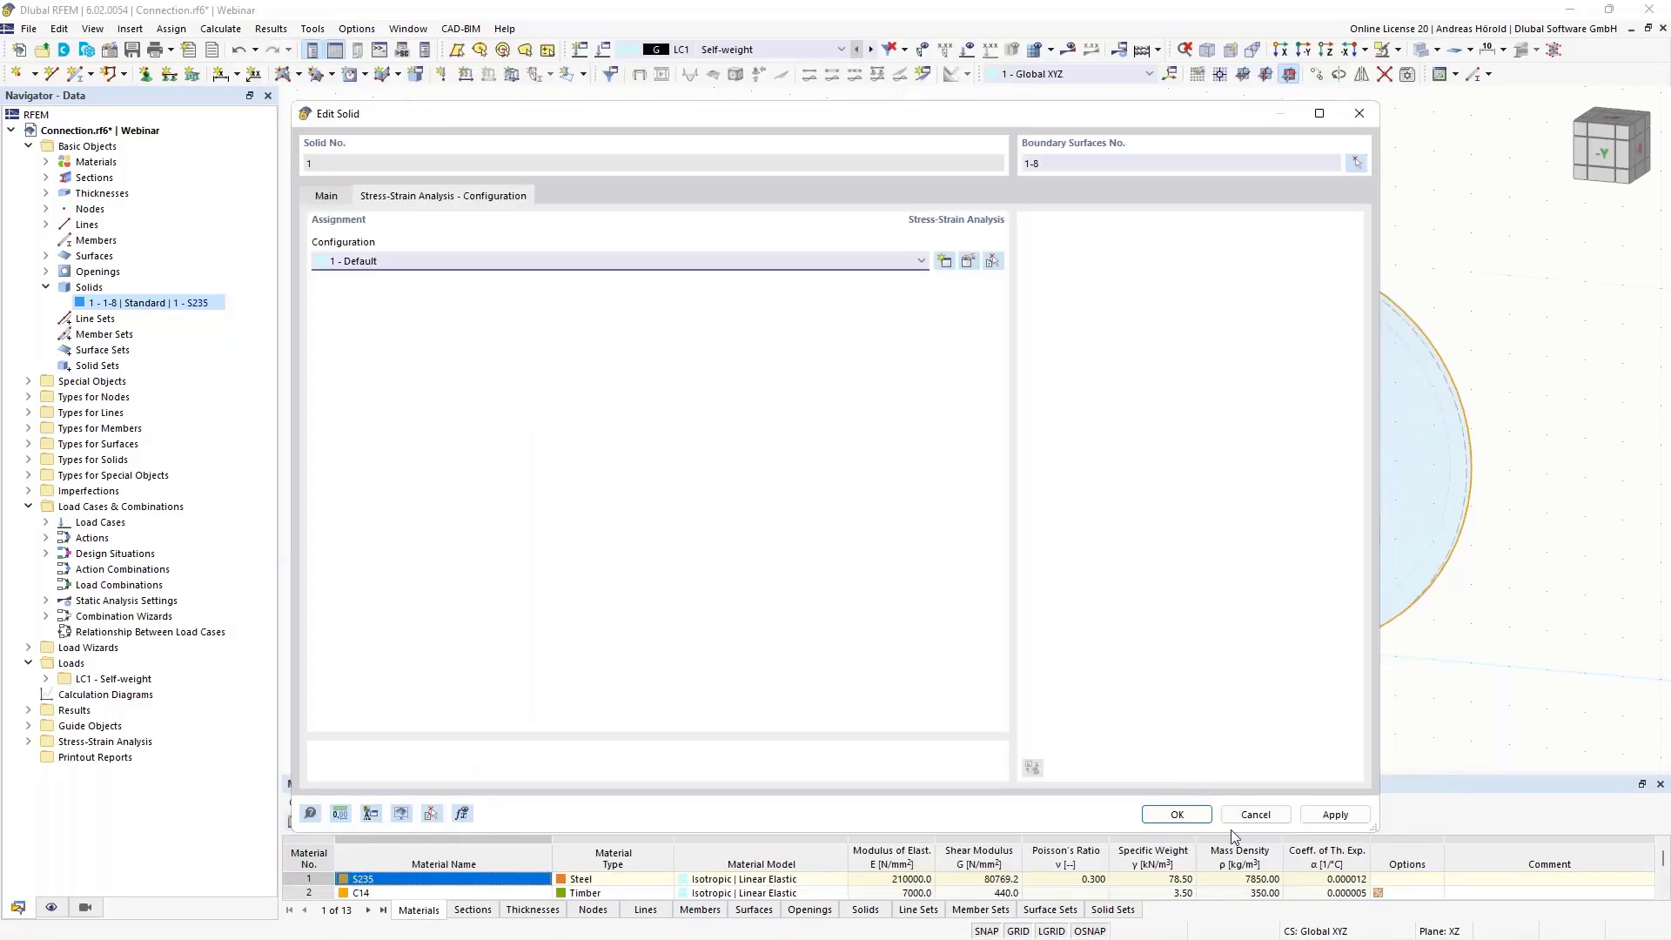
{"action": "left_click", "coordinate": [1175, 815]}
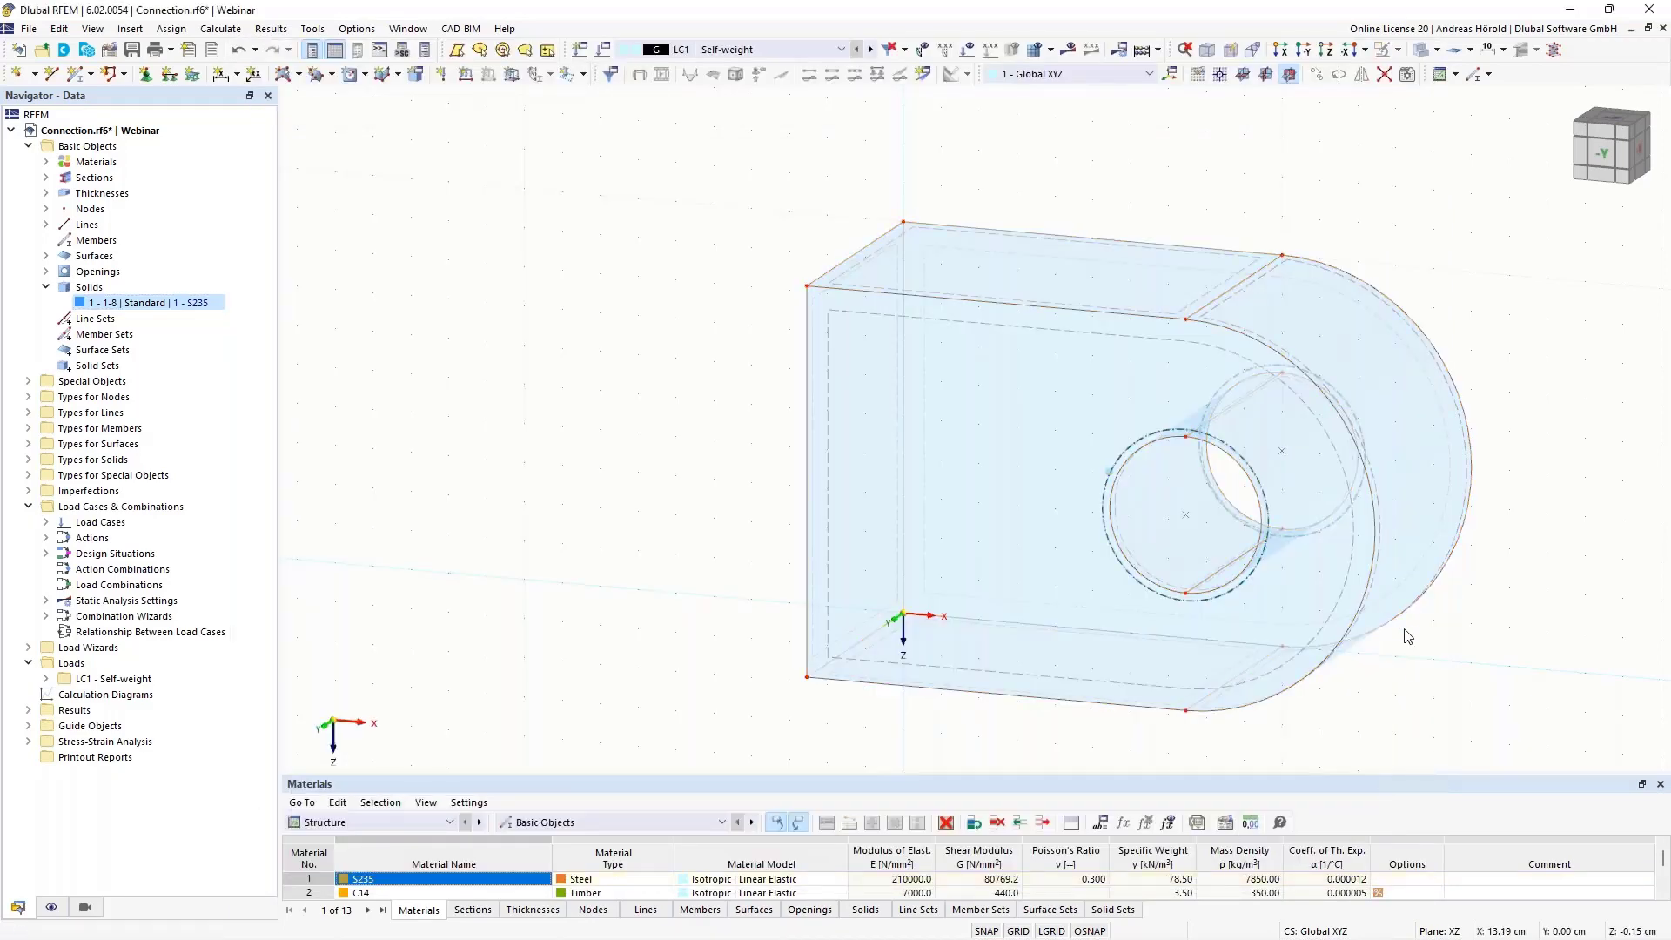
{"action": "left_click", "coordinate": [1305, 49]}
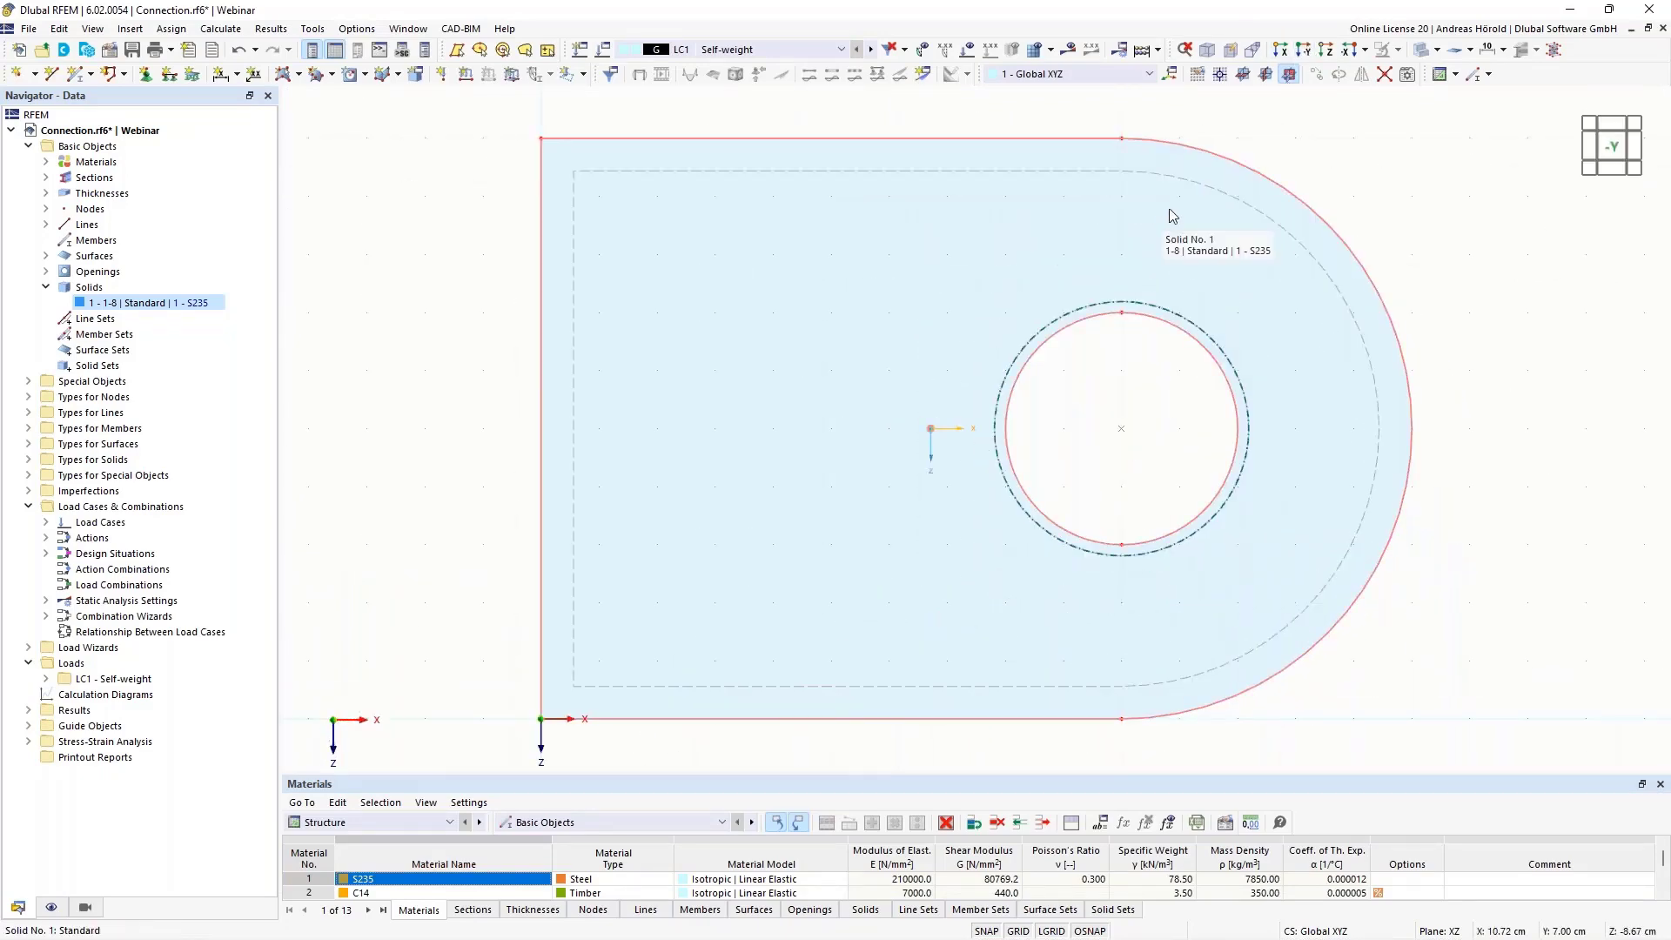
{"action": "scroll", "coordinate": [1183, 403], "scroll_direction": "up", "scroll_amount": 3}
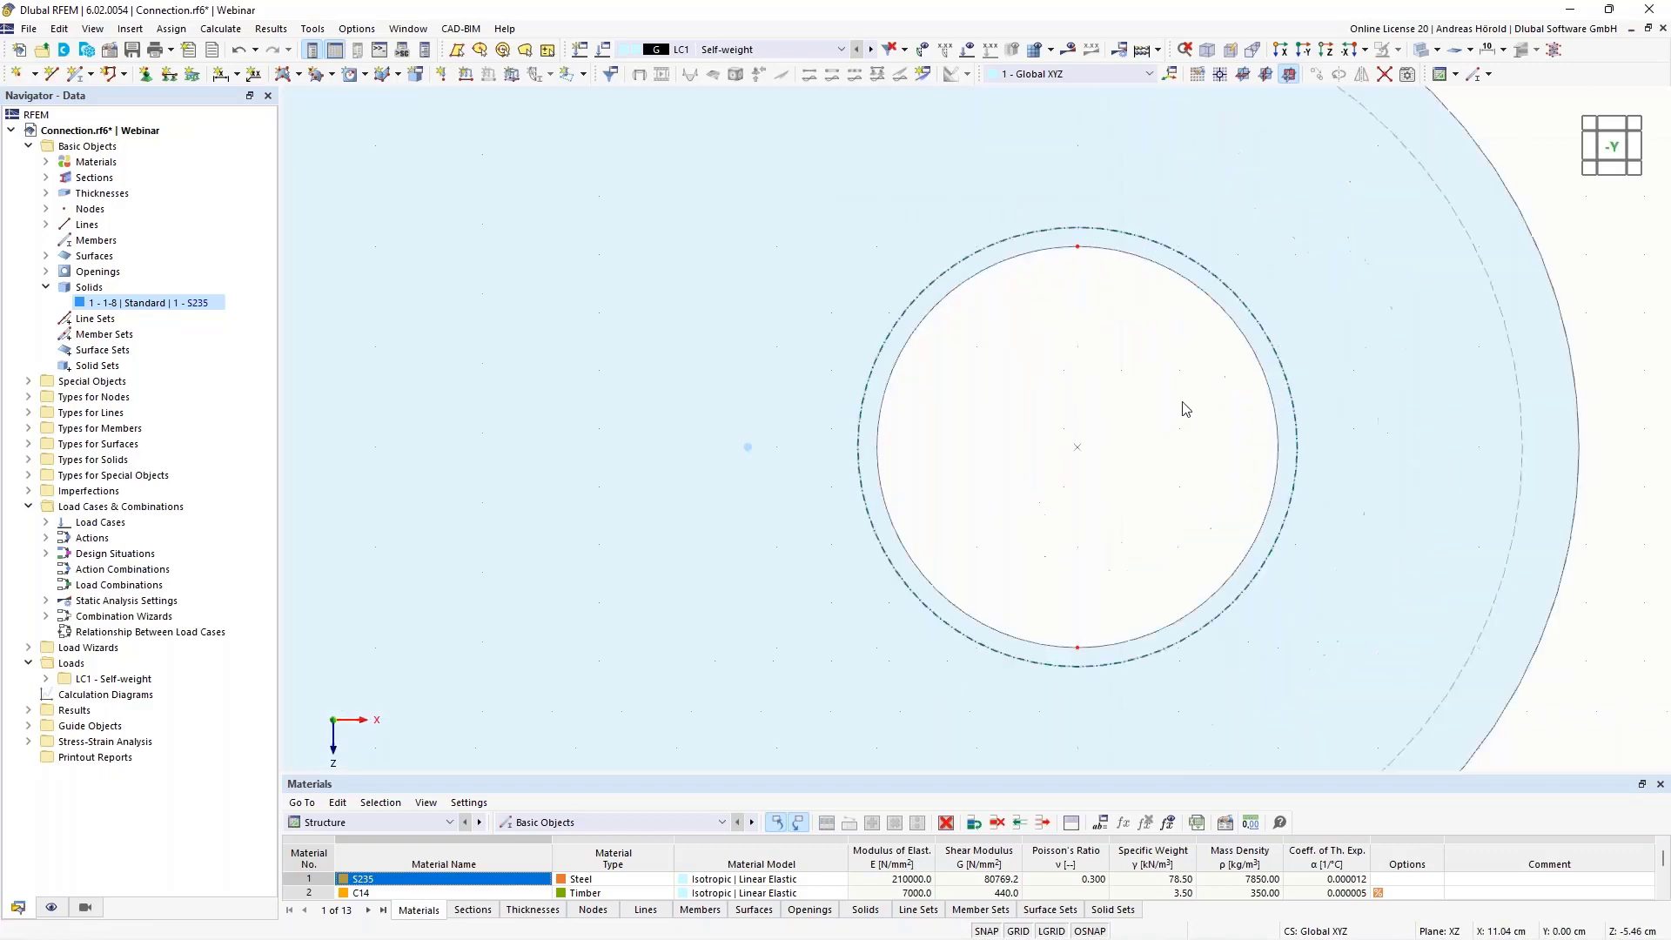
{"action": "left_click", "coordinate": [299, 76]}
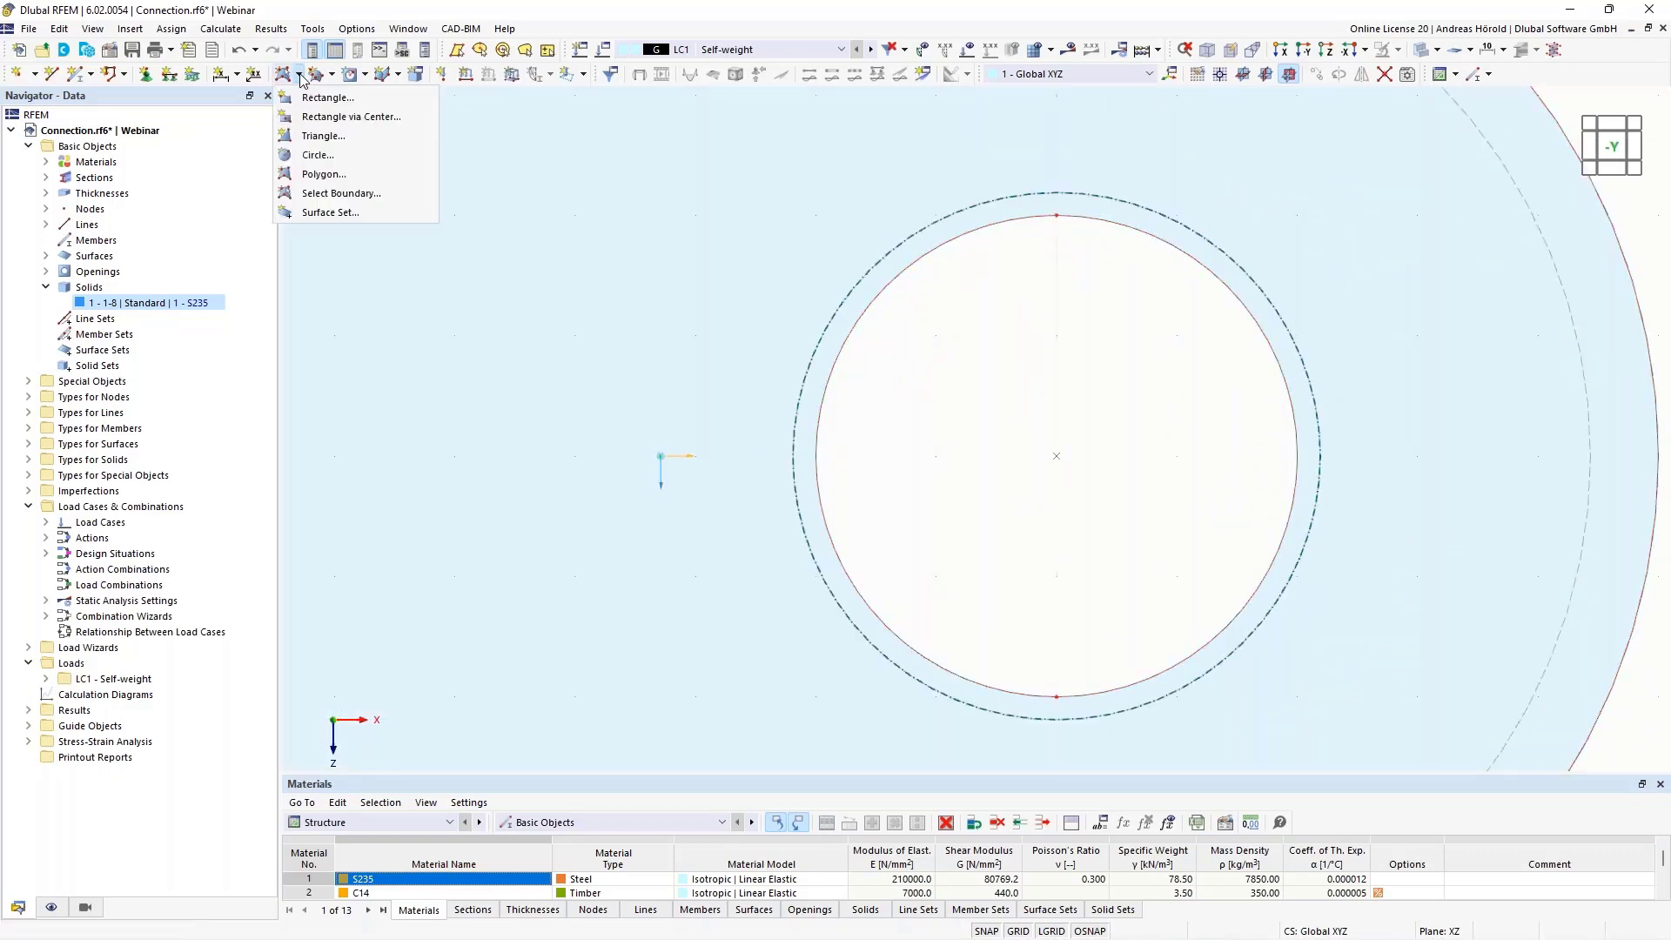
{"action": "left_click", "coordinate": [318, 155]}
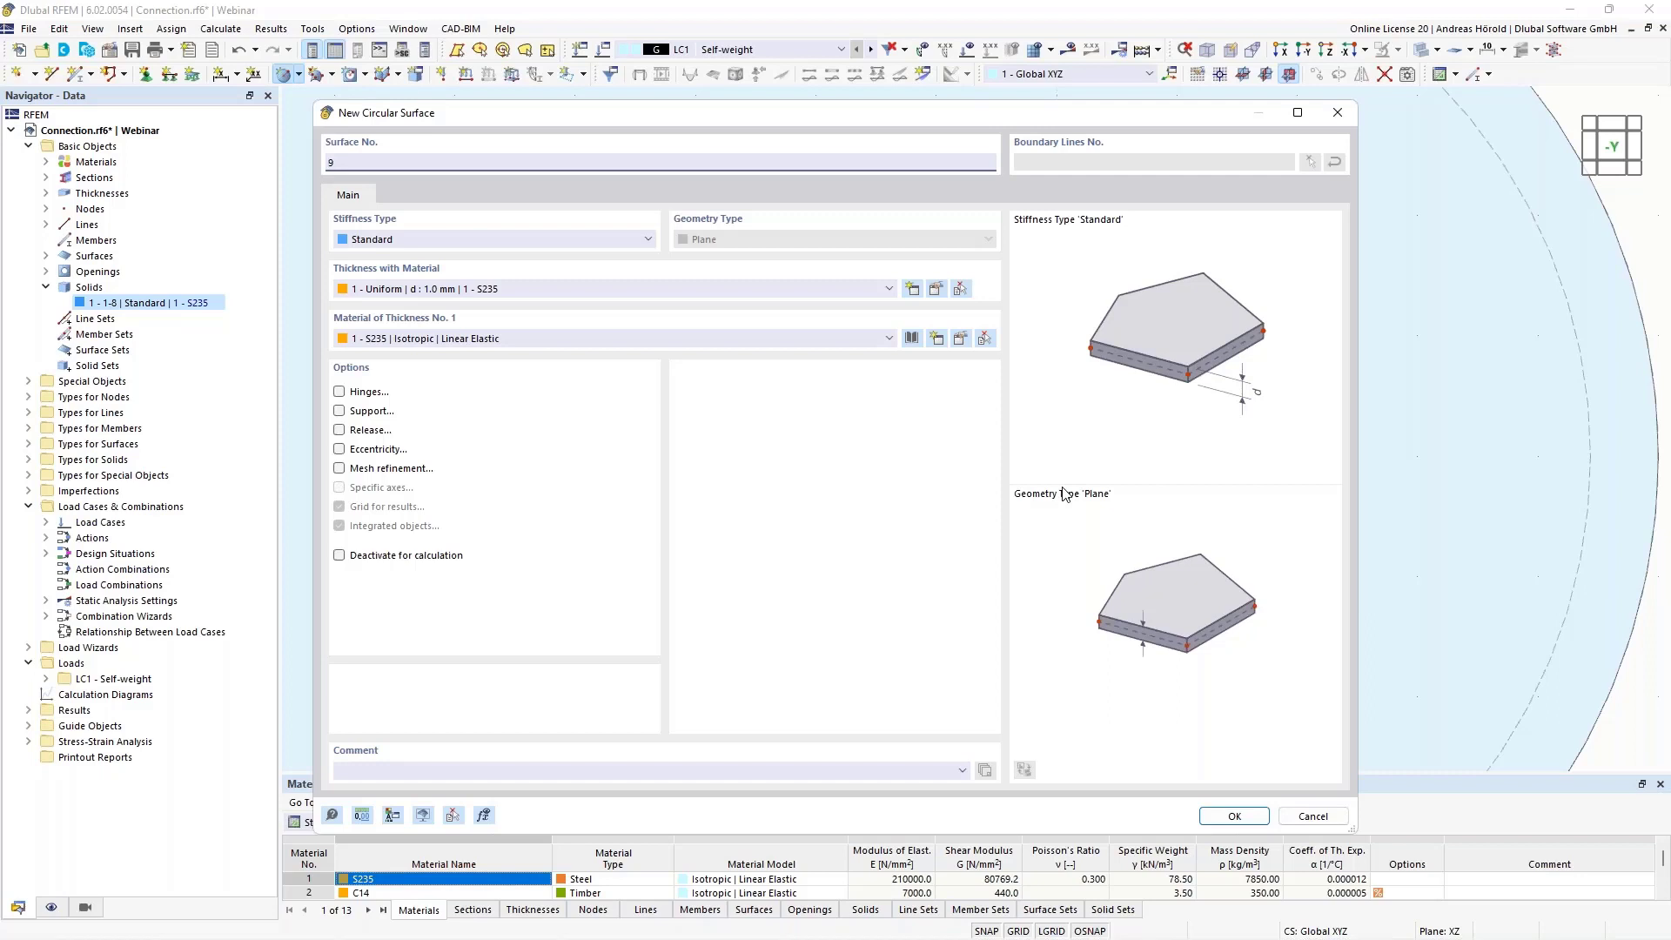
{"action": "left_click", "coordinate": [1312, 815]}
Copy the plate's corner node at X 0, Y 7, Z -10 cm once by a displacement of -2 cm in Z
{"action": "scroll", "coordinate": [1308, 564], "scroll_direction": "down", "scroll_amount": 4}
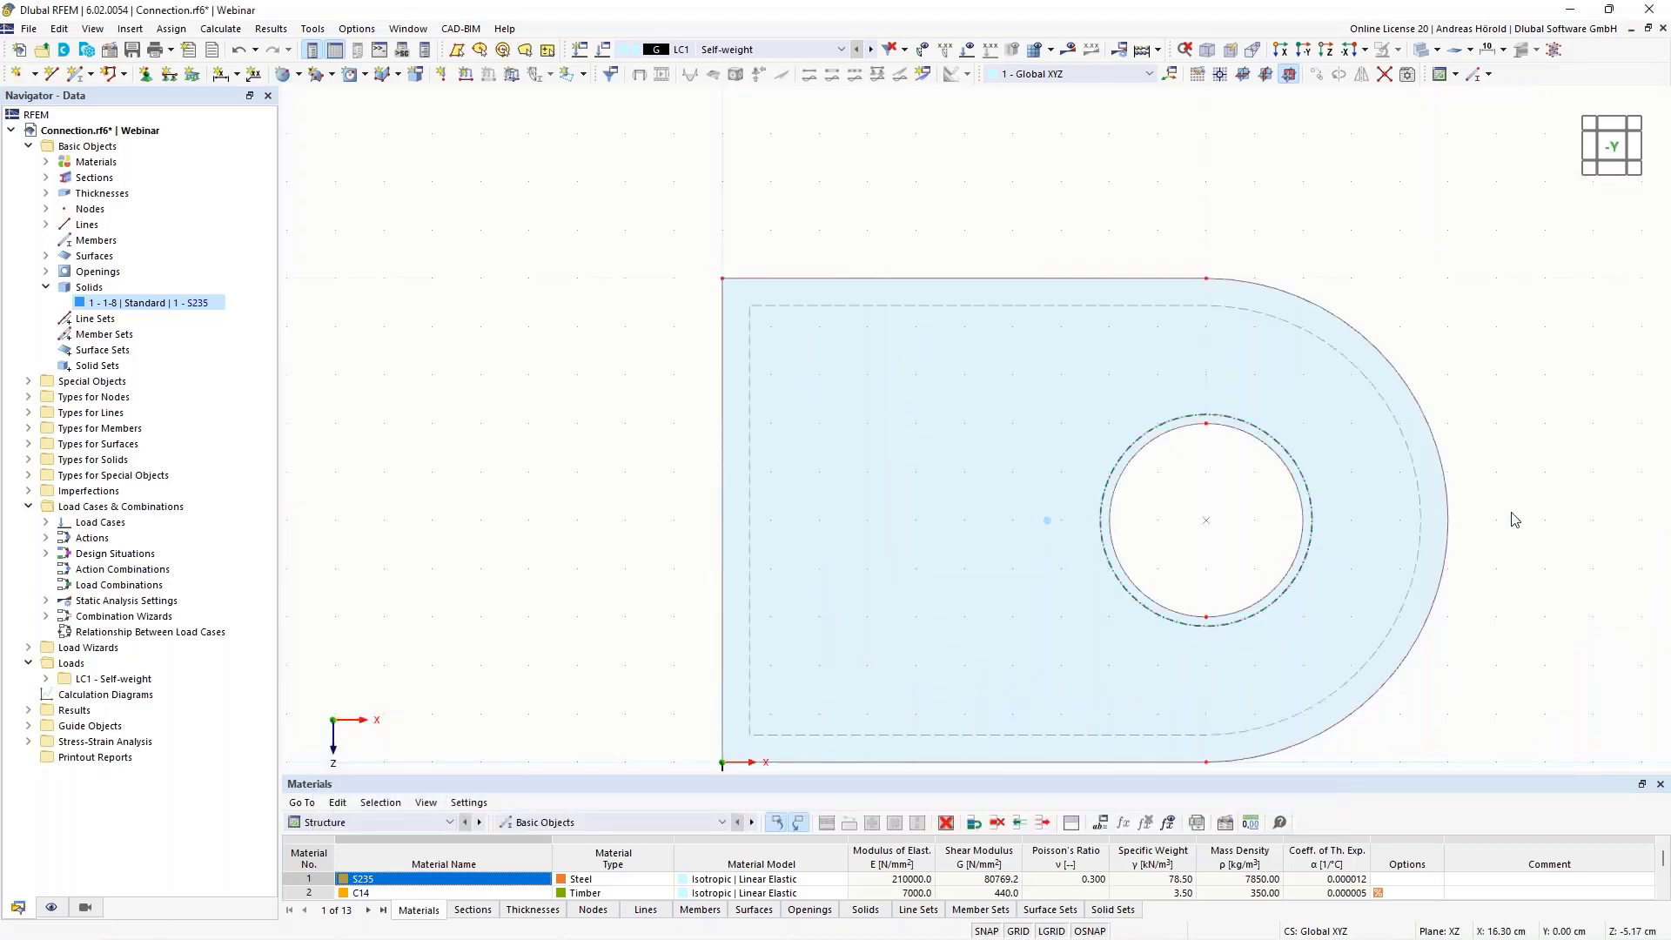
{"action": "middle_click_drag", "start_coordinate": [1506, 521], "coordinate": [984, 305], "text": "ctrl"}
{"action": "middle_click_drag", "start_coordinate": [1446, 205], "coordinate": [1447, 331]}
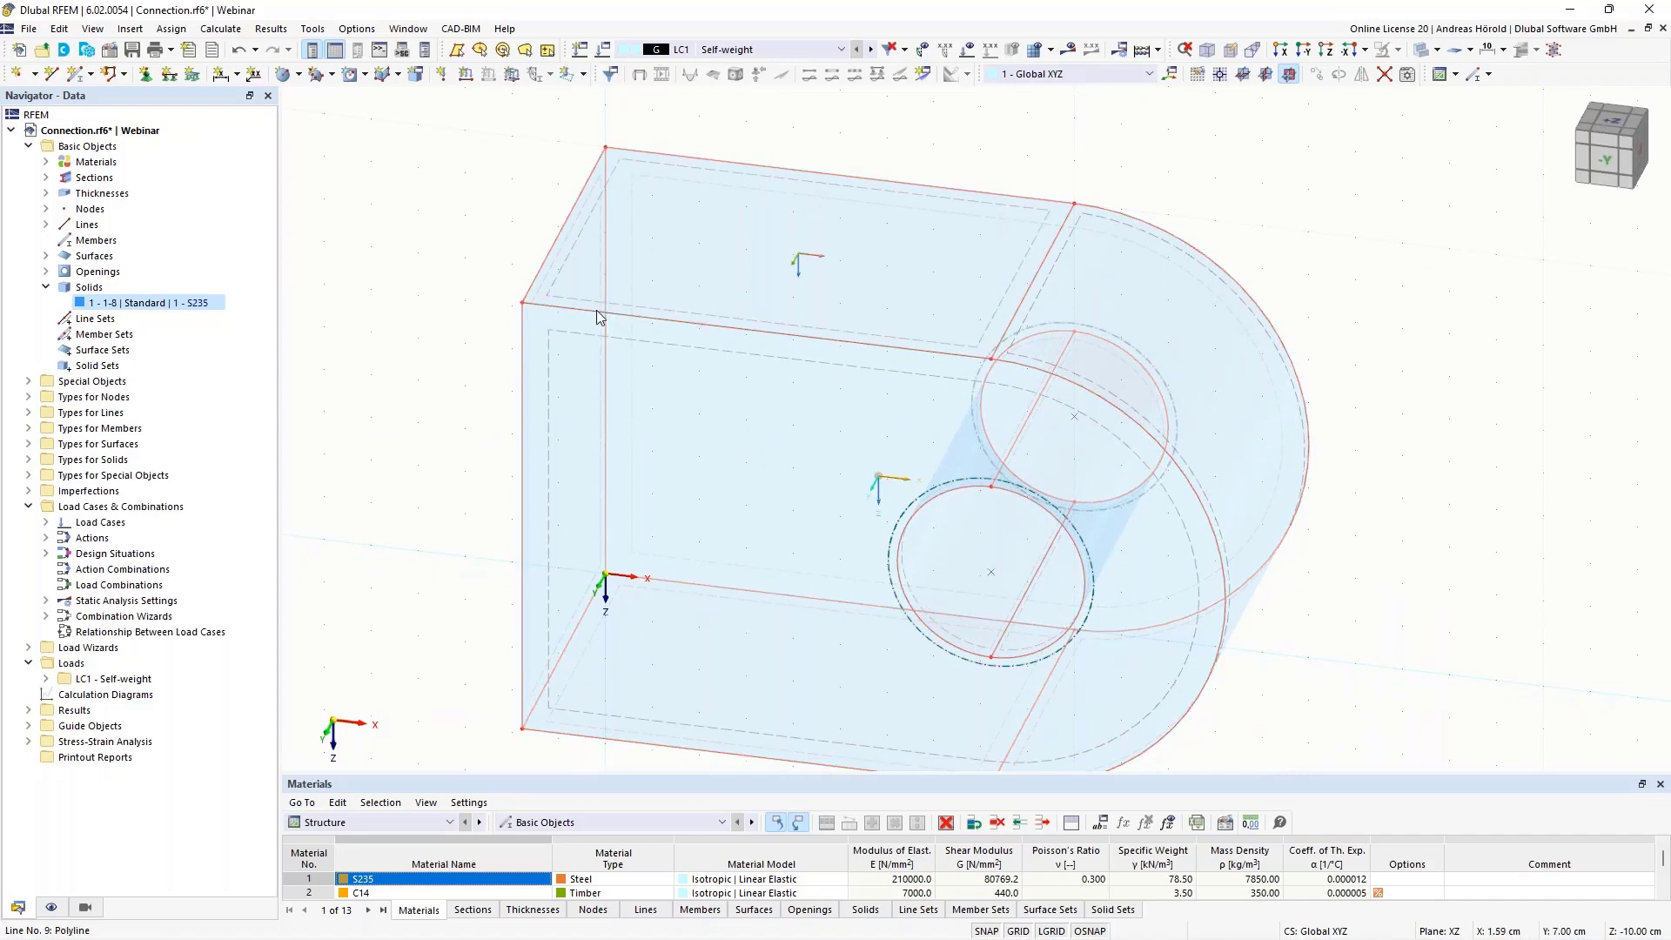
{"action": "scroll", "coordinate": [1186, 269], "scroll_direction": "down", "scroll_amount": 3}
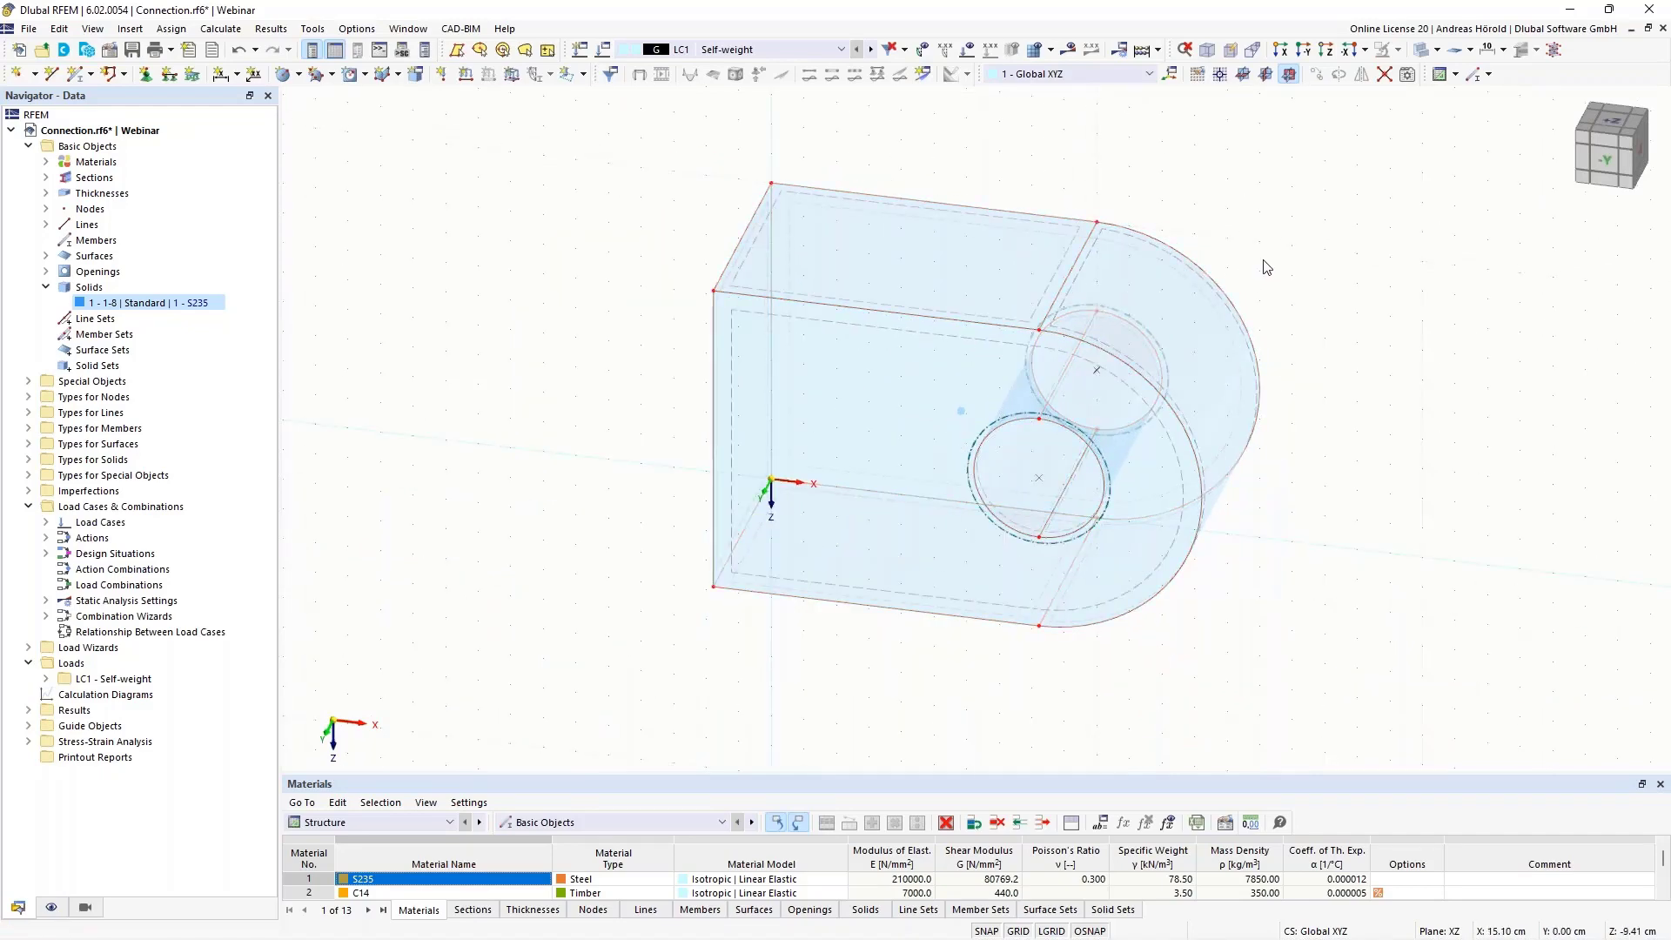
{"action": "scroll", "coordinate": [1268, 265], "scroll_direction": "up", "scroll_amount": 3}
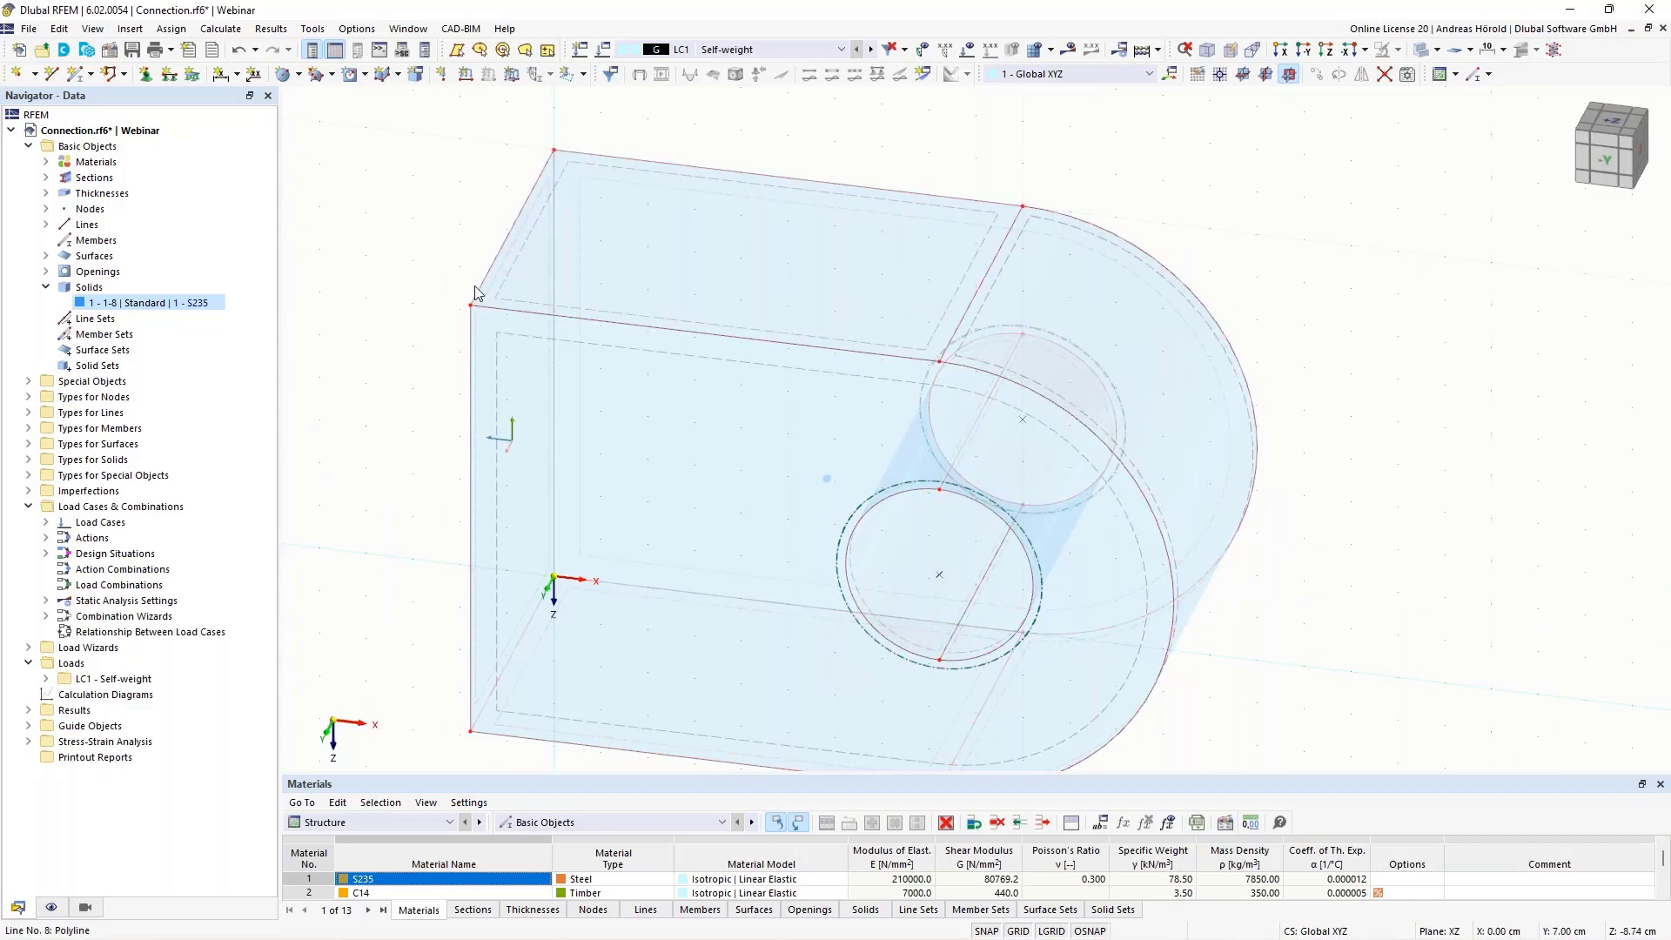
{"action": "scroll", "coordinate": [1210, 149], "scroll_direction": "down", "scroll_amount": 2}
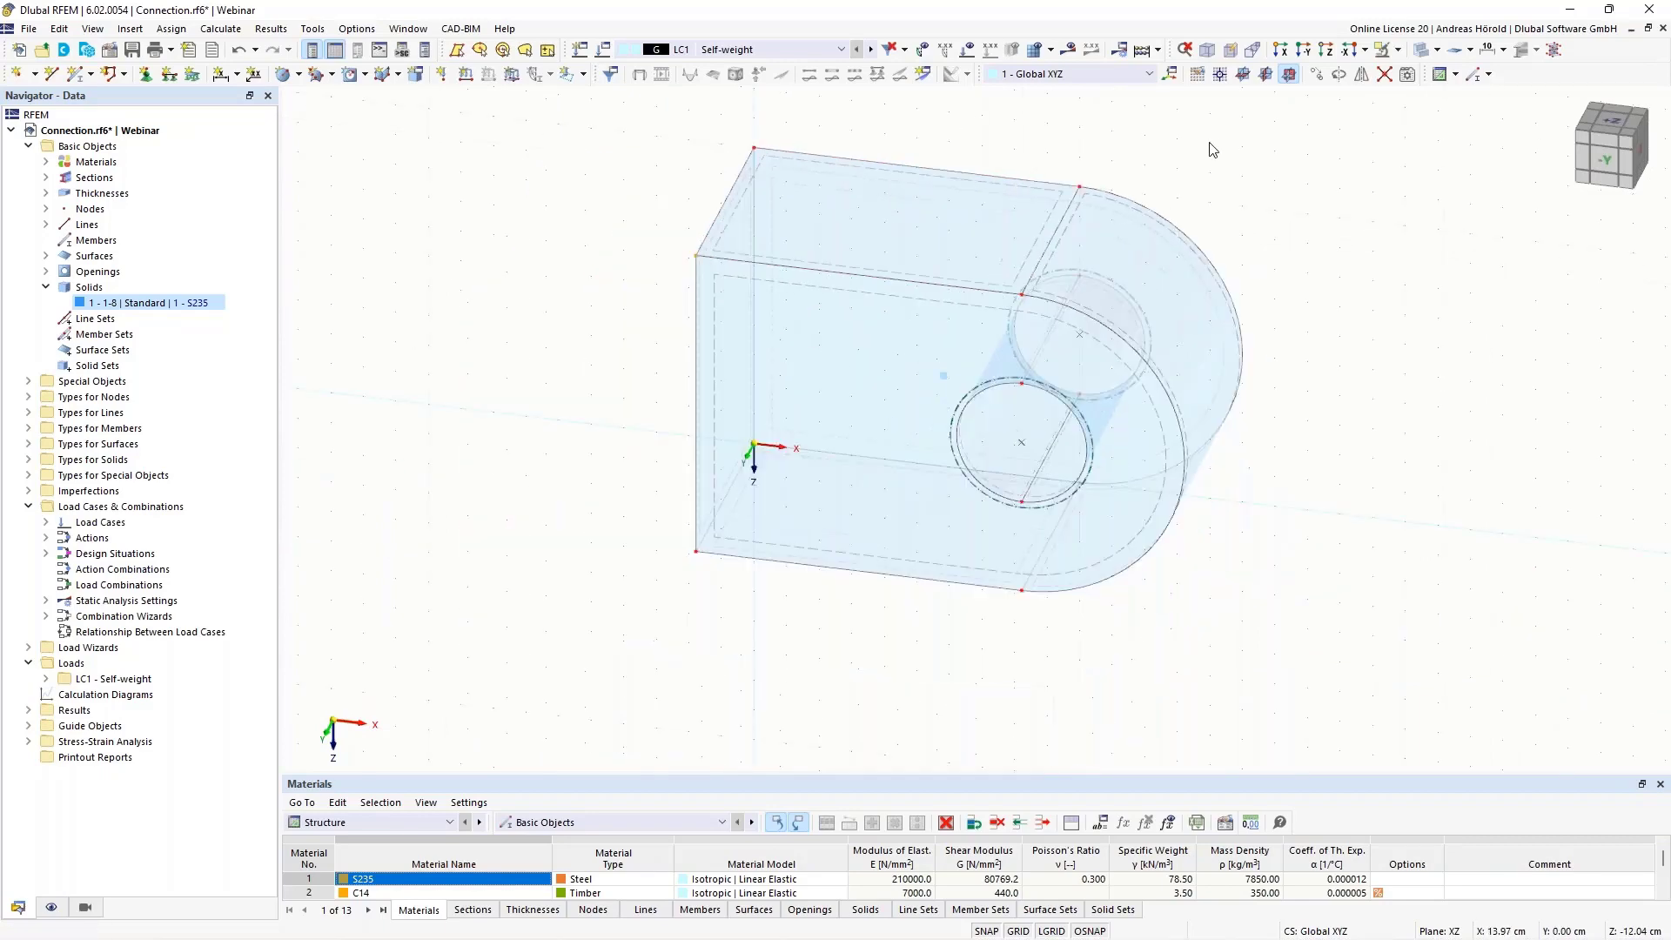
{"action": "middle_click_drag", "start_coordinate": [1210, 149], "coordinate": [1193, 205]}
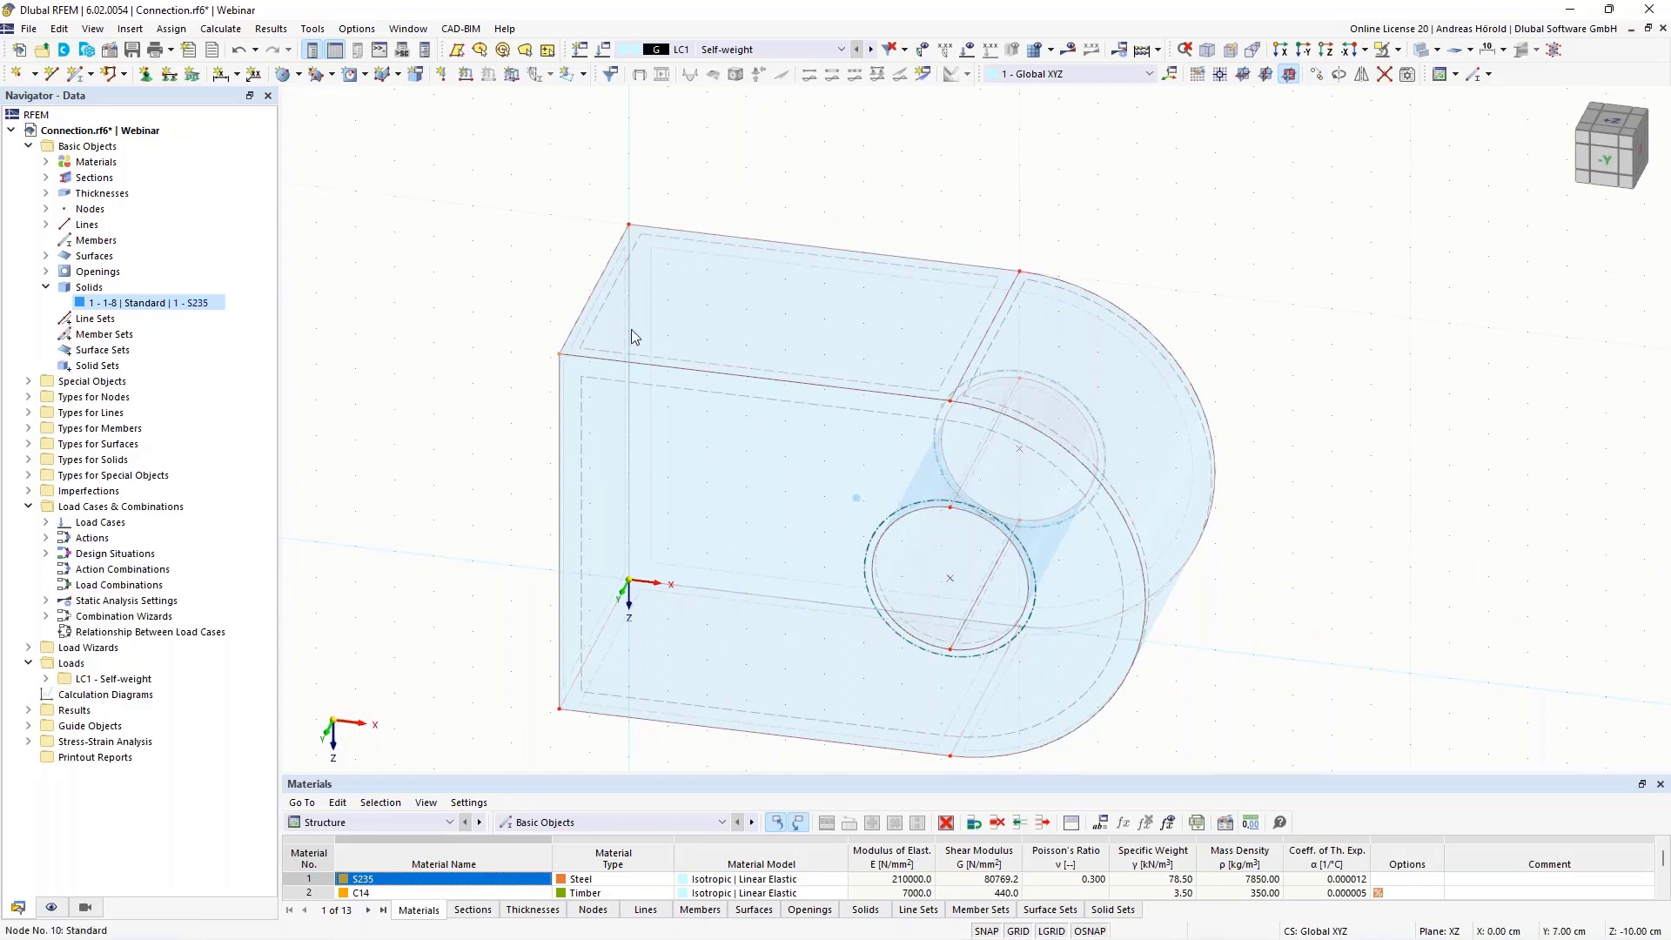
{"action": "left_click", "coordinate": [1315, 74]}
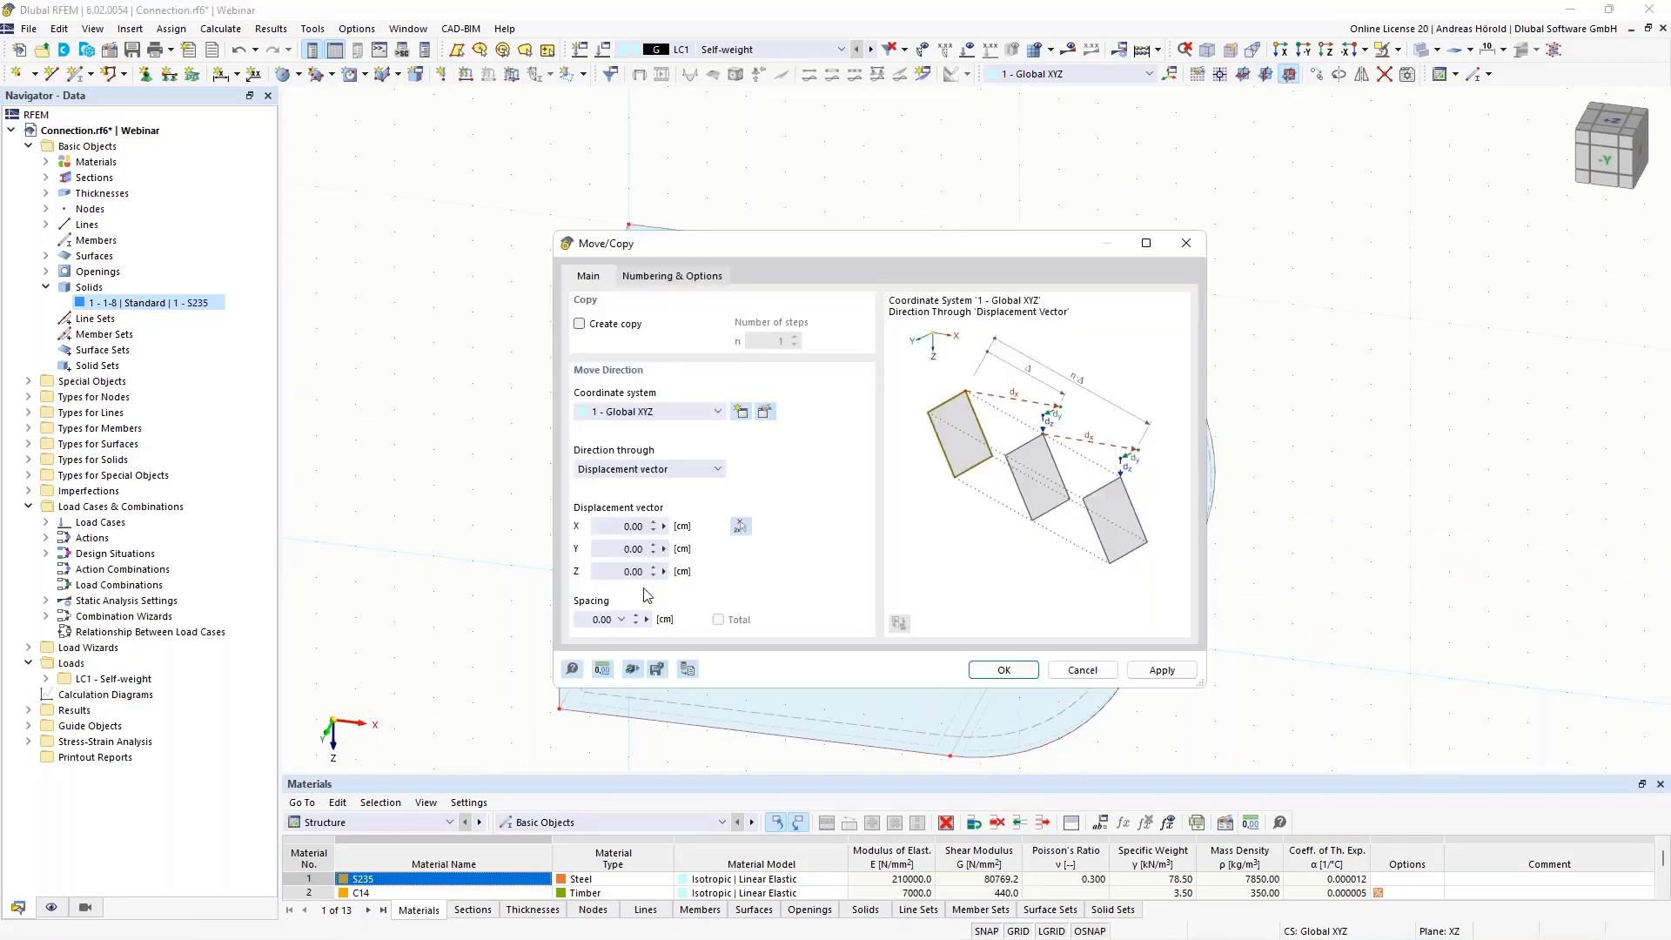
{"action": "left_click", "coordinate": [617, 577]}
{"action": "left_click", "coordinate": [580, 328]}
{"action": "left_click", "coordinate": [1003, 670]}
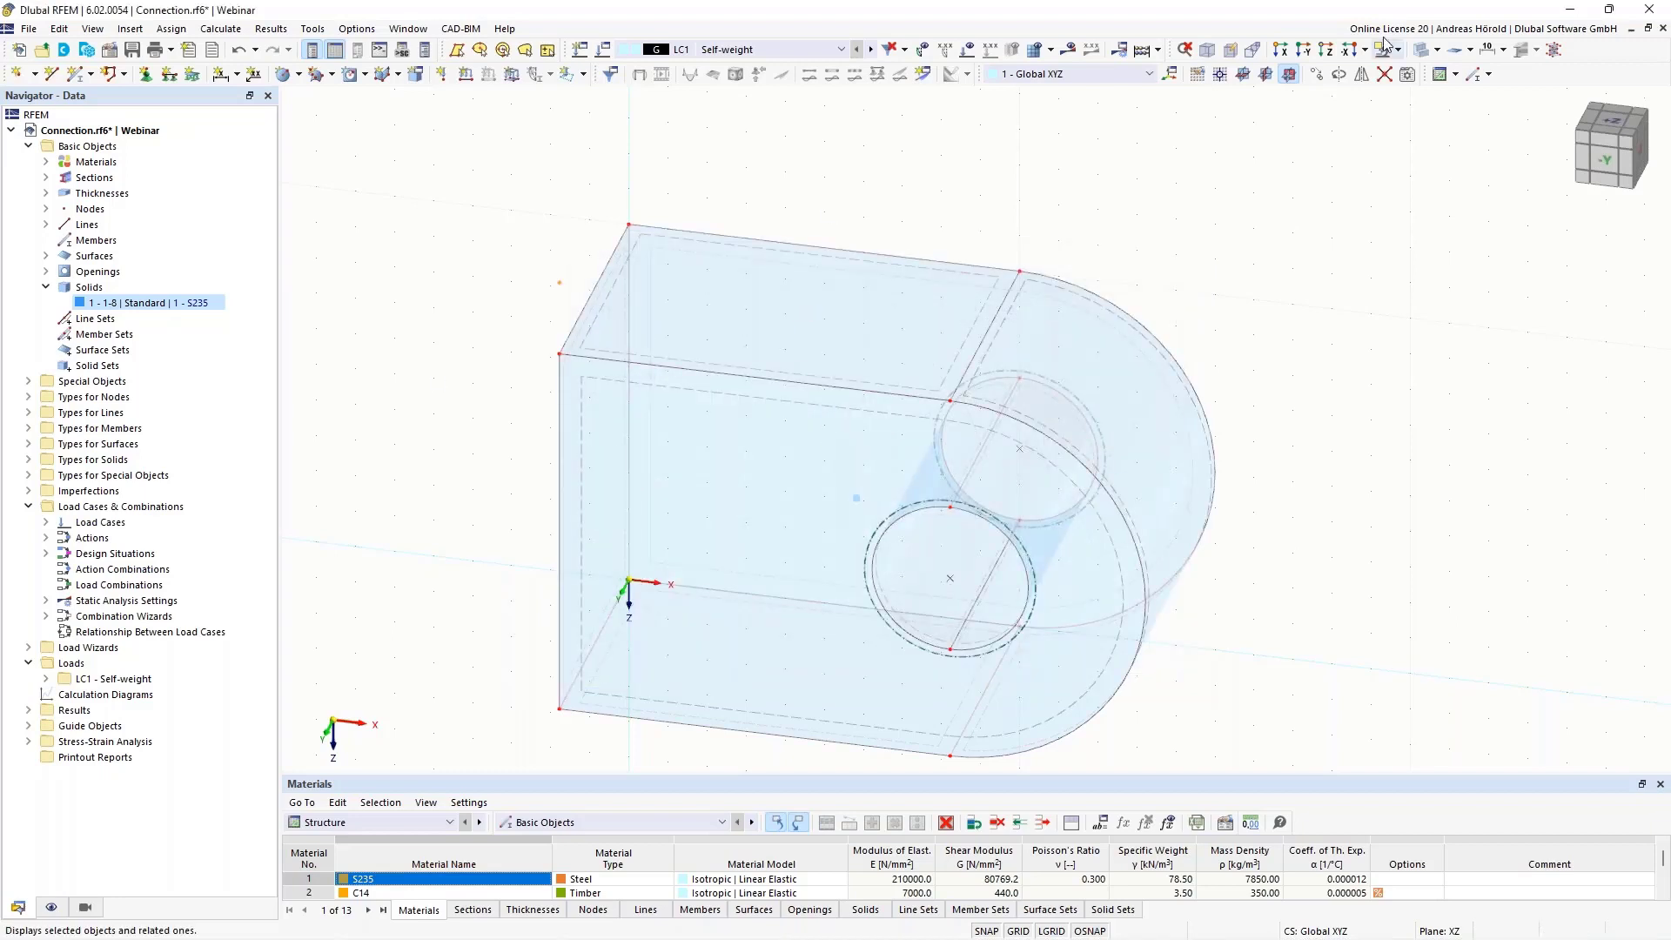
Set the work plane to XY with its origin at the copied node at X 0, Y 7, Z -12 cm
{"action": "left_click", "coordinate": [1243, 75]}
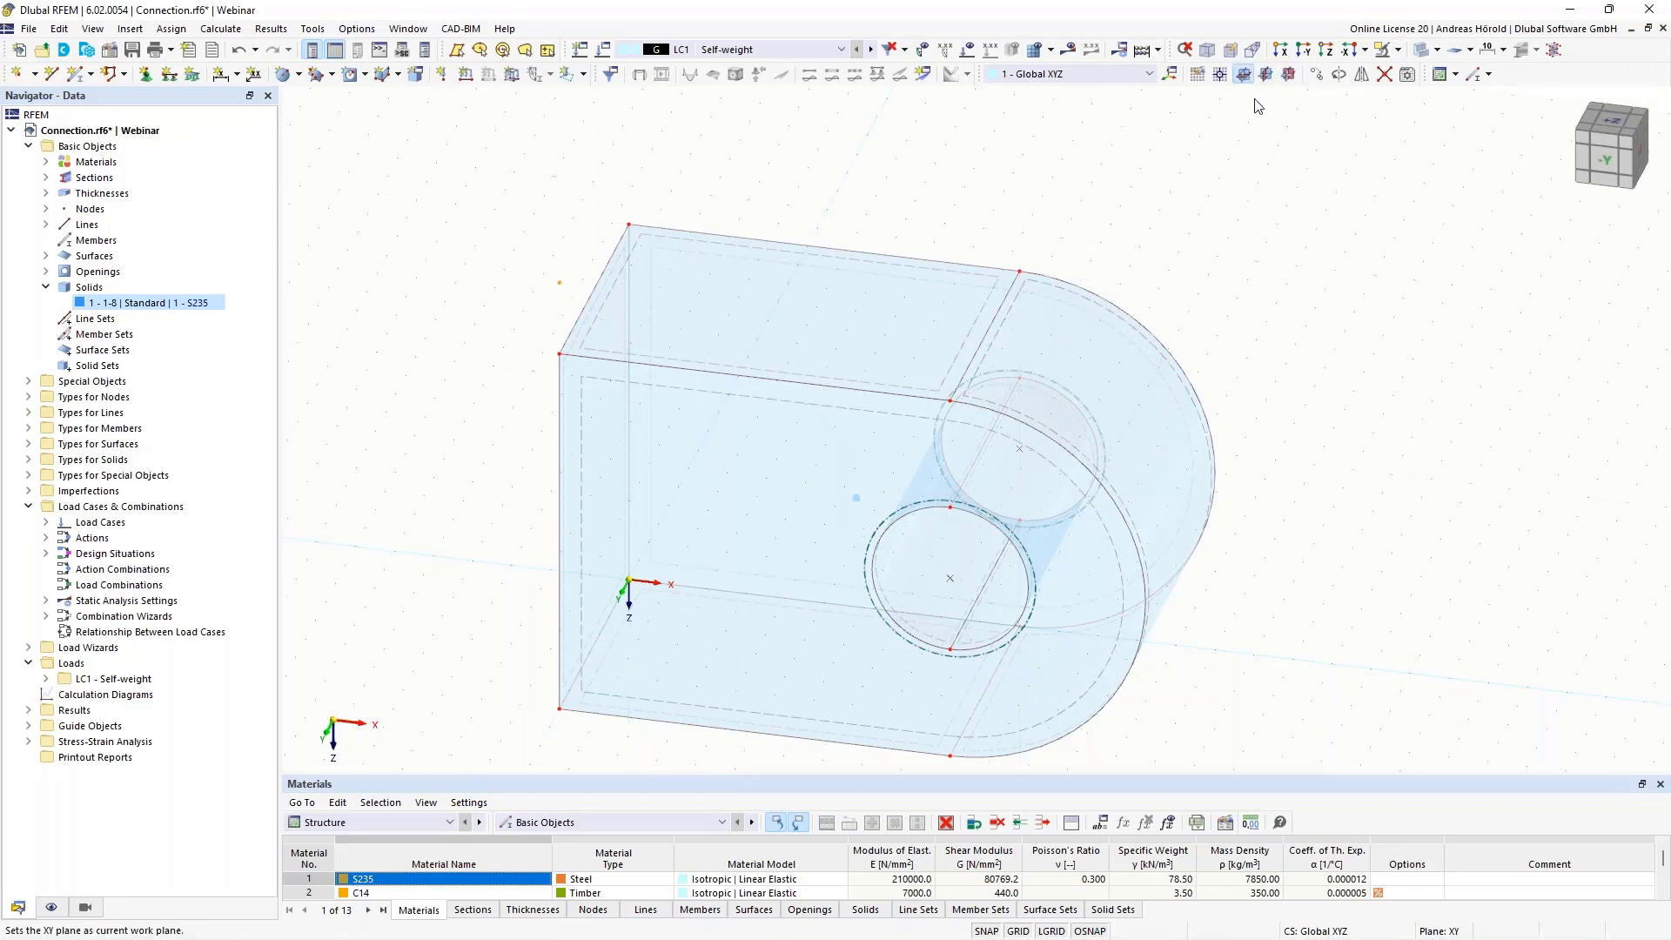
{"action": "middle_click_drag", "start_coordinate": [1401, 362], "coordinate": [1318, 264], "text": "ctrl"}
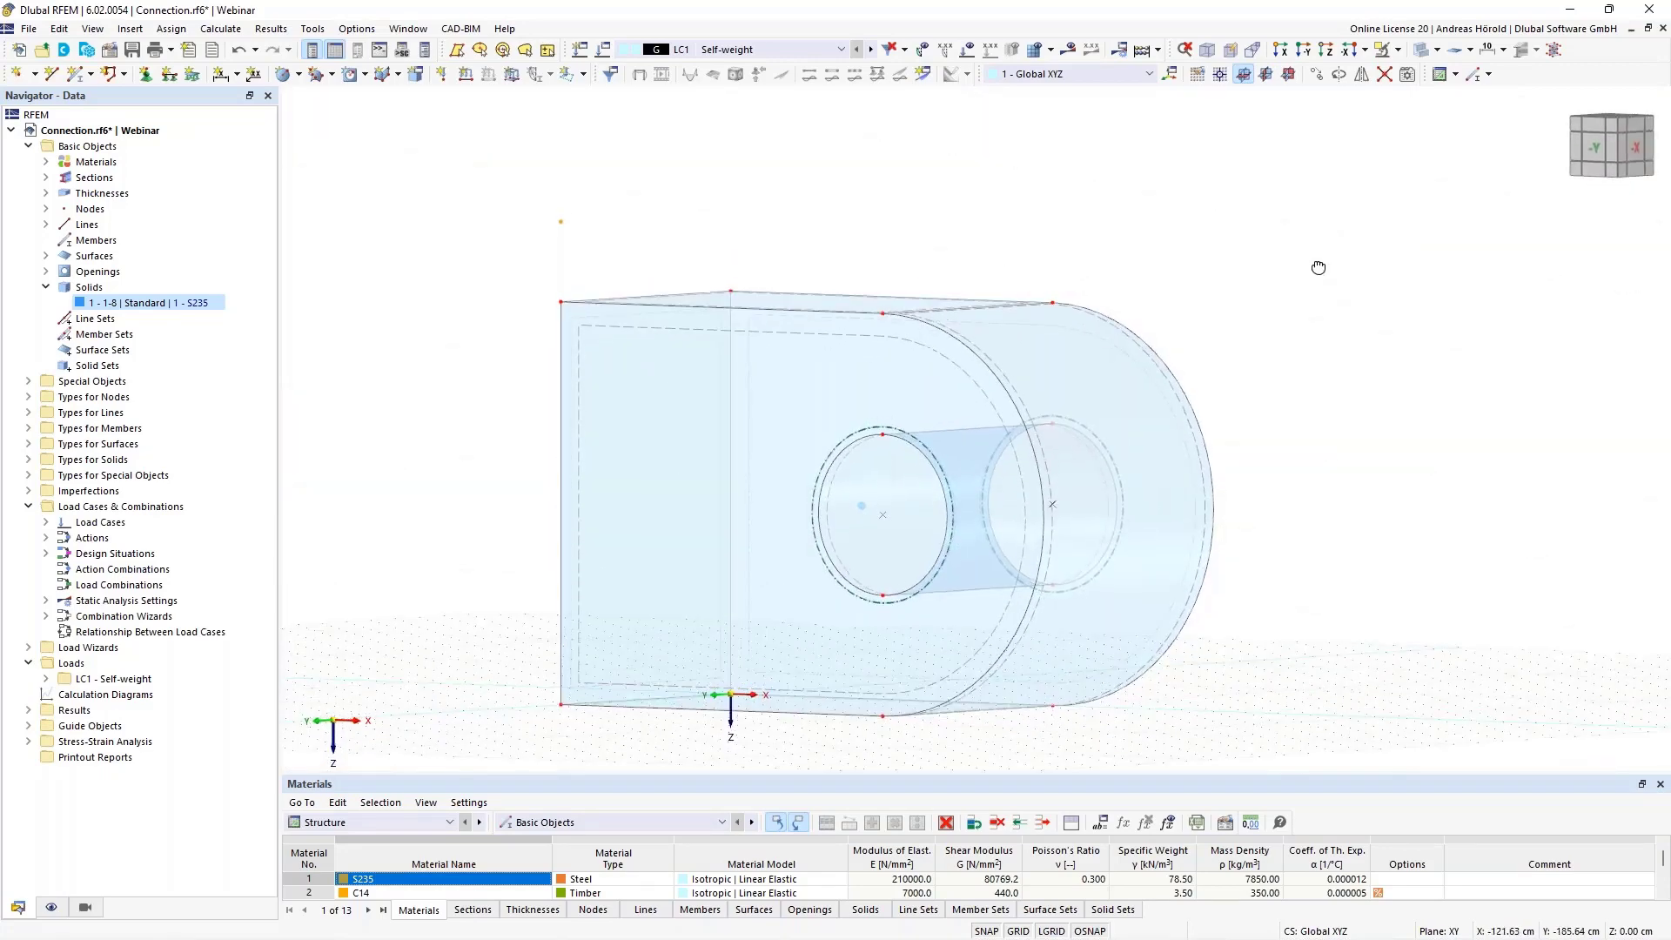
{"action": "right_click", "coordinate": [1318, 264]}
{"action": "left_click", "coordinate": [1219, 74]}
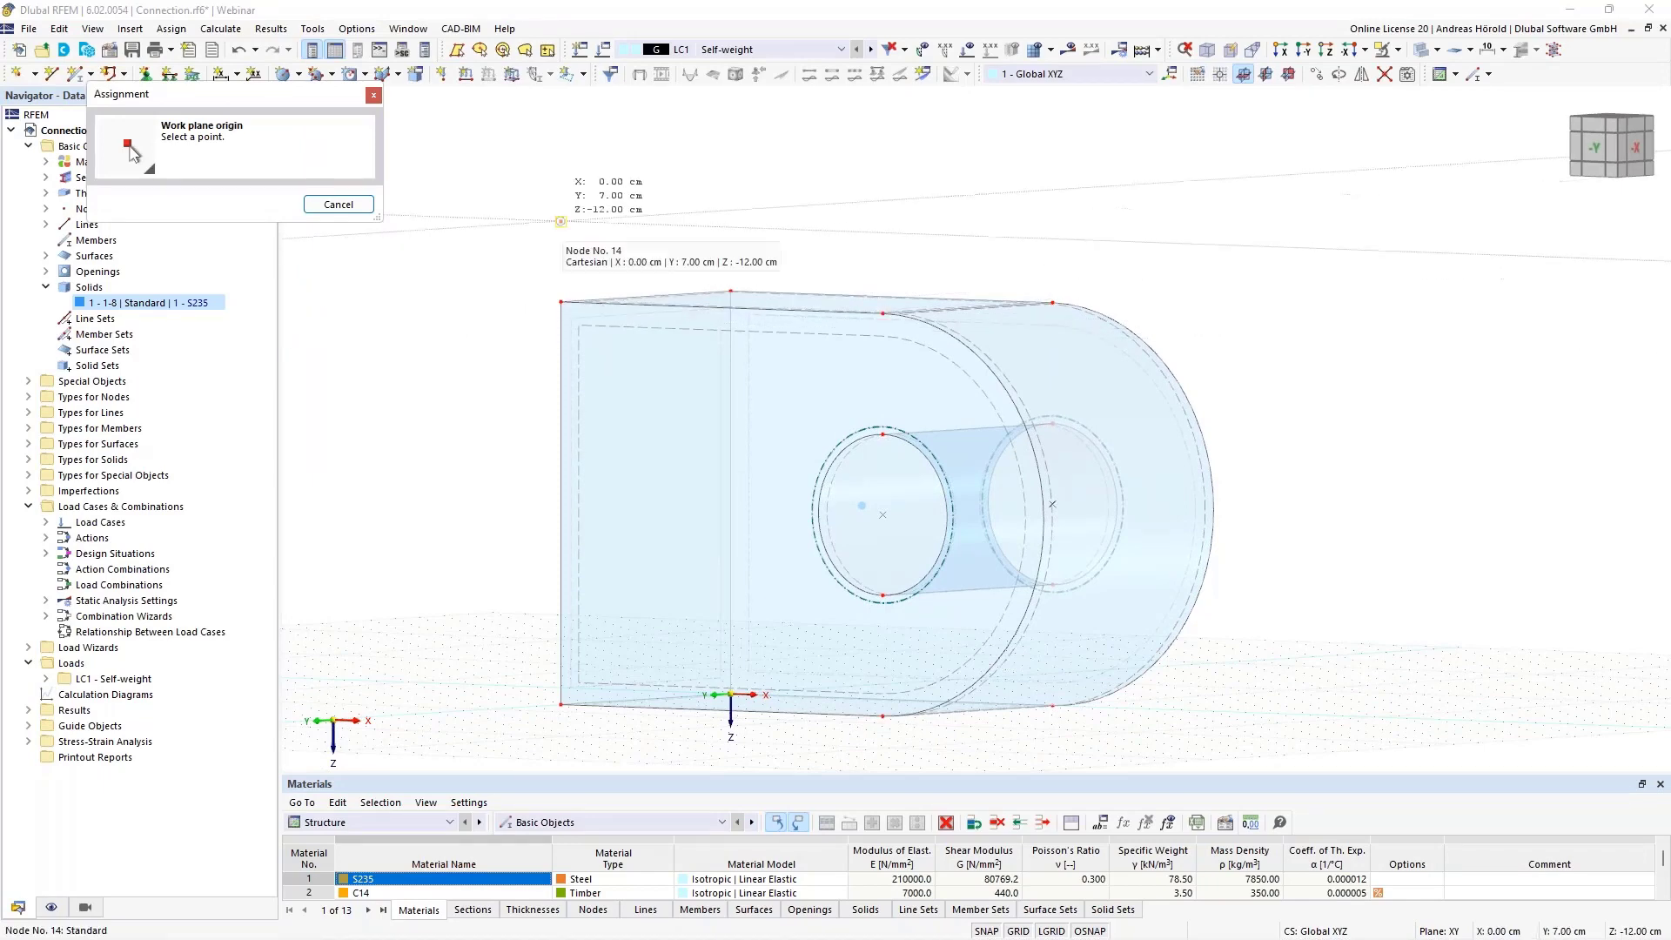
{"action": "left_click", "coordinate": [560, 221]}
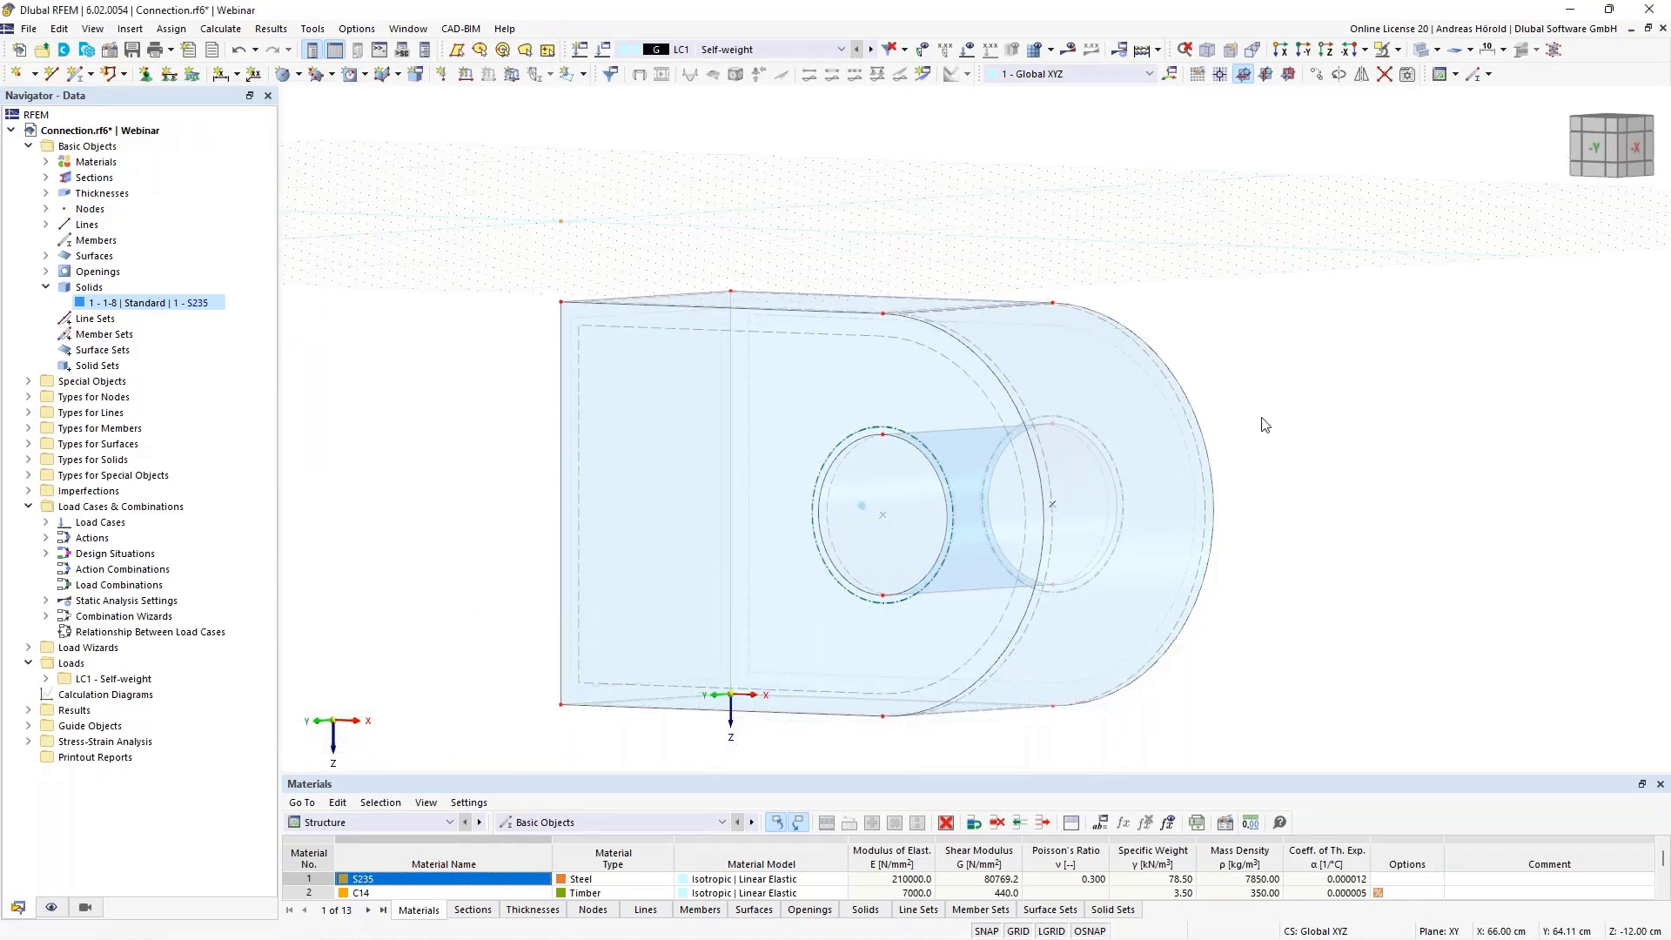
Hide all objects of the plate solid, keeping only the copied node above it
{"action": "middle_click_drag", "start_coordinate": [1376, 574], "coordinate": [1440, 527]}
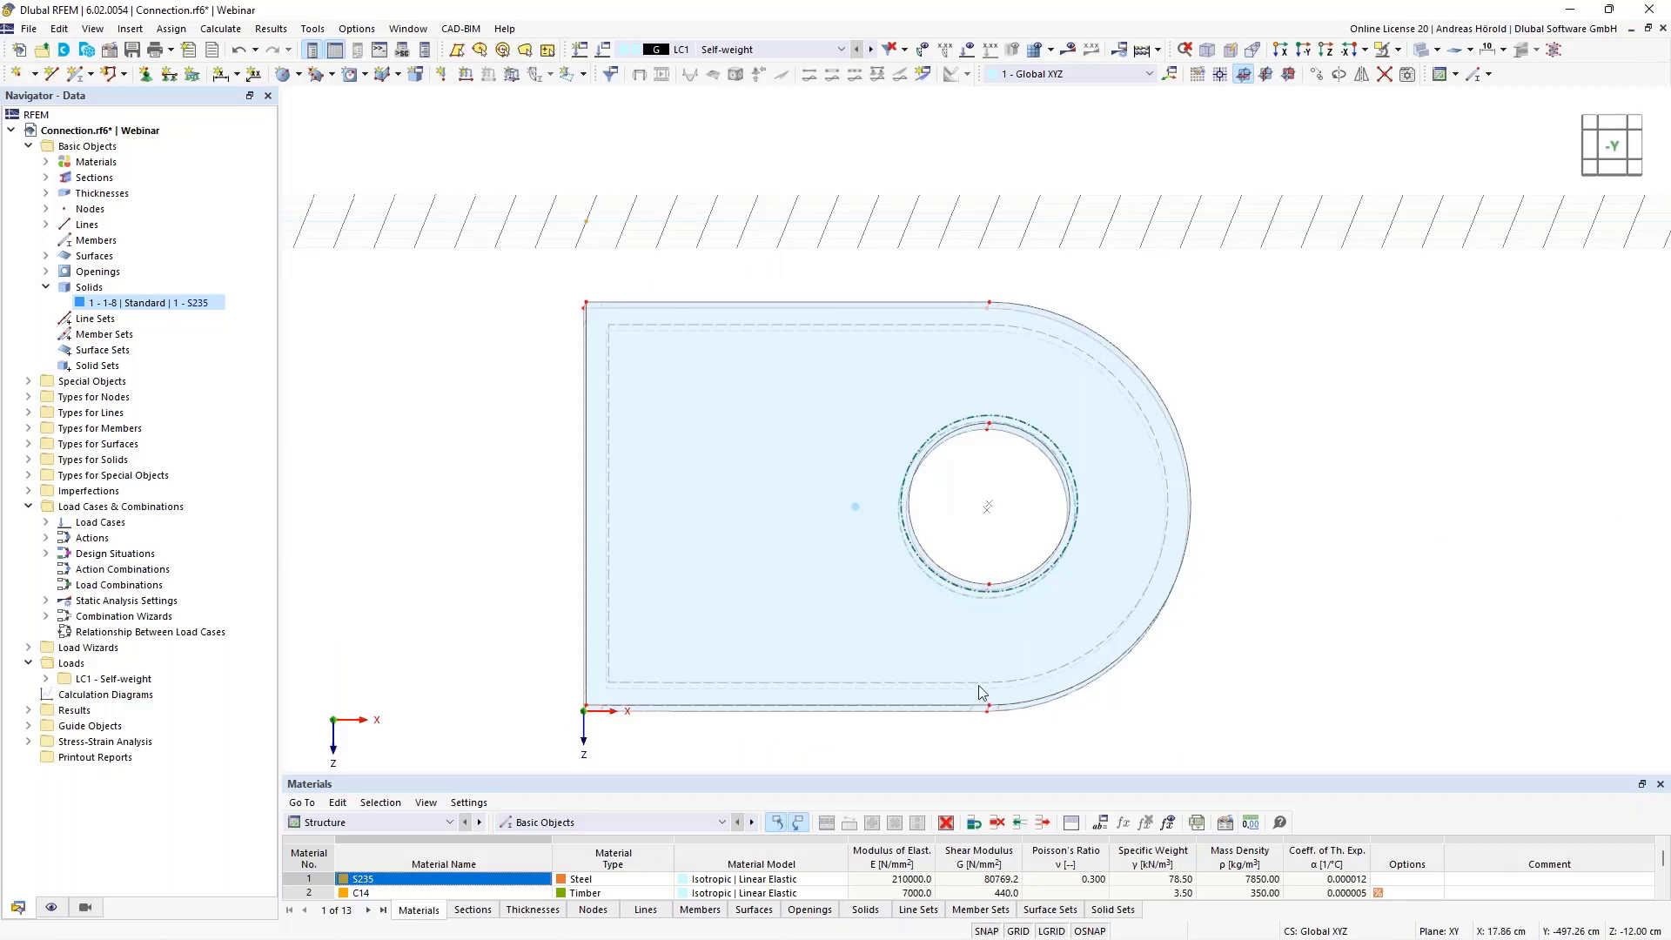
{"action": "left_click_drag", "start_coordinate": [485, 754], "coordinate": [1345, 298]}
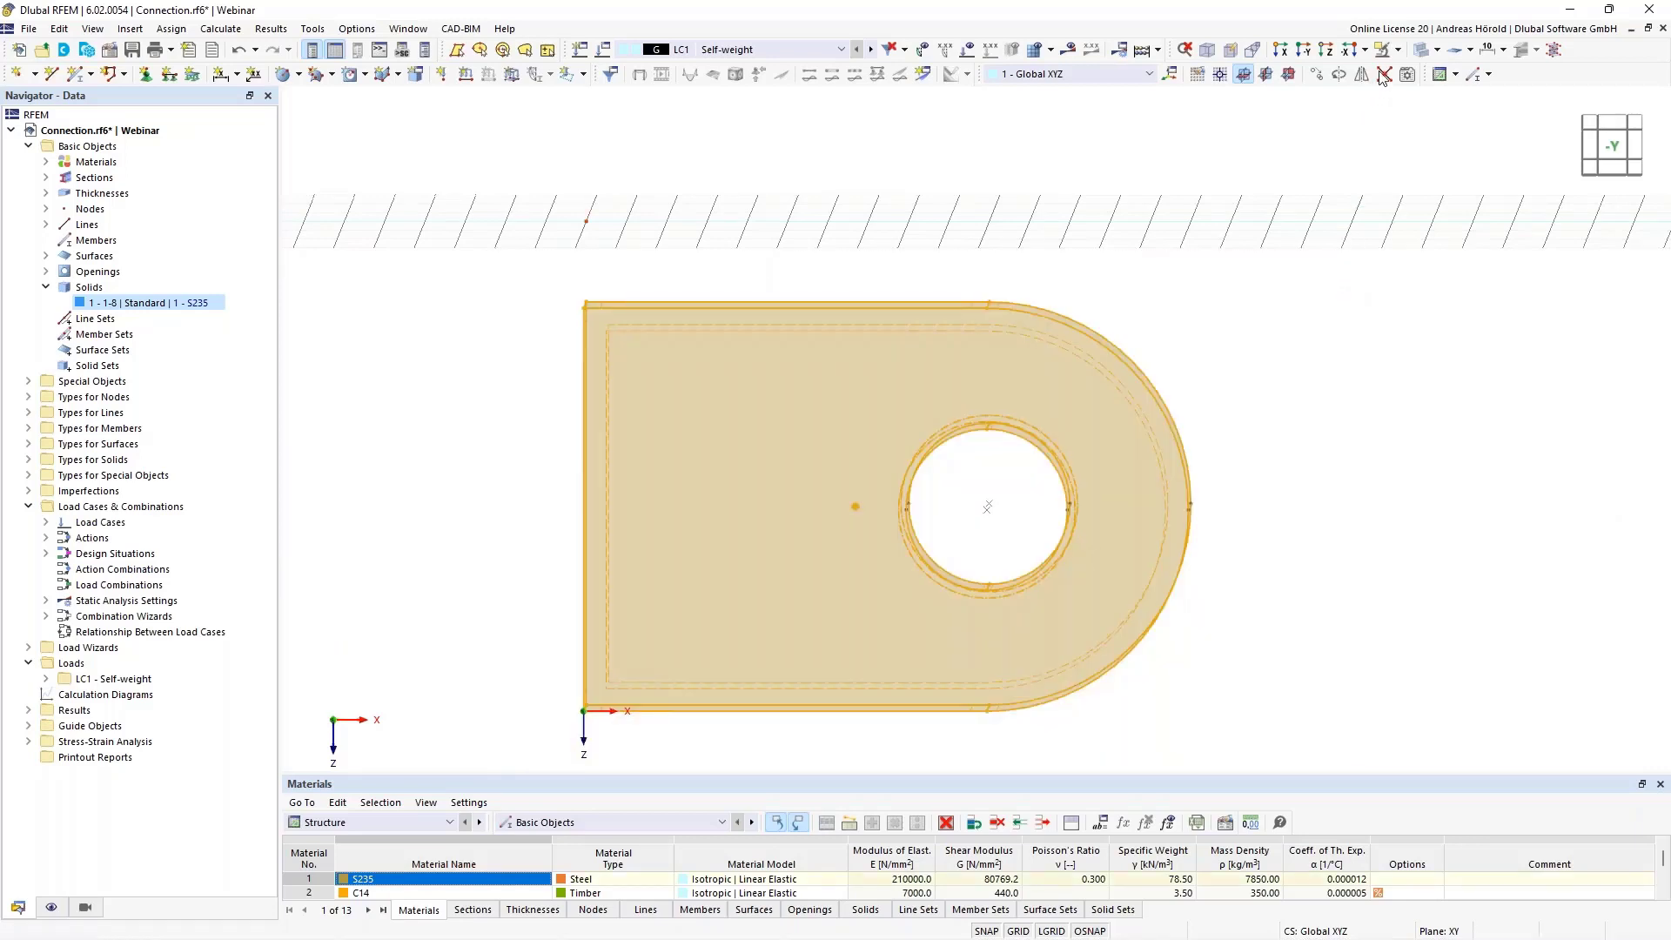
{"action": "left_click", "coordinate": [1398, 50]}
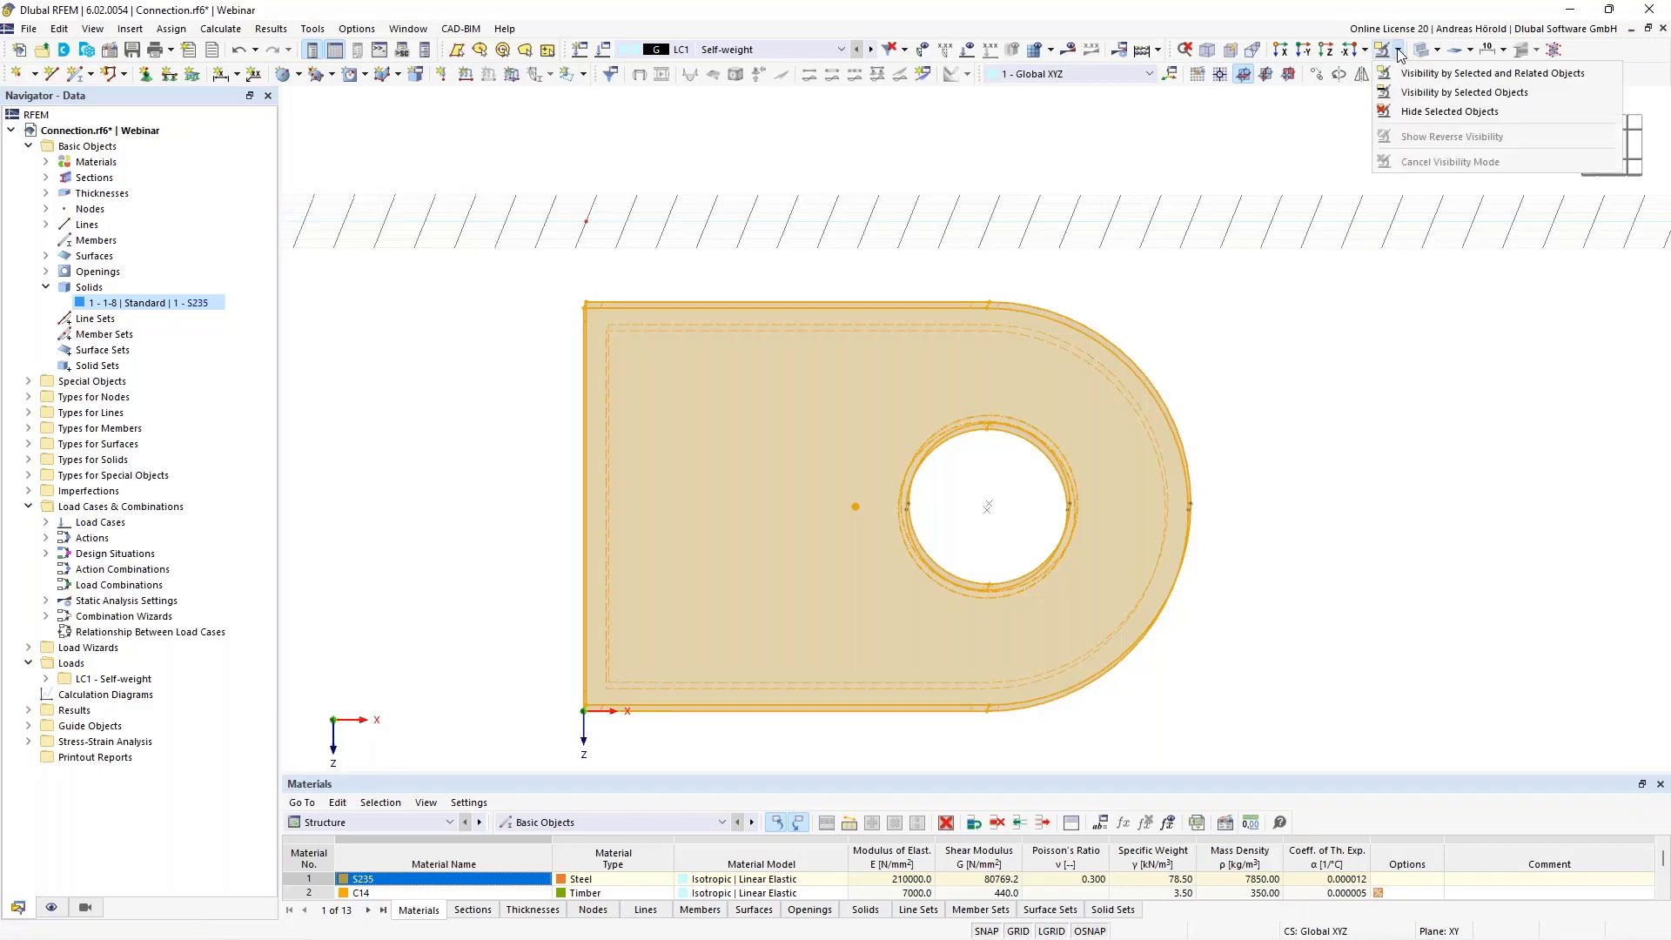
{"action": "left_click", "coordinate": [1428, 112]}
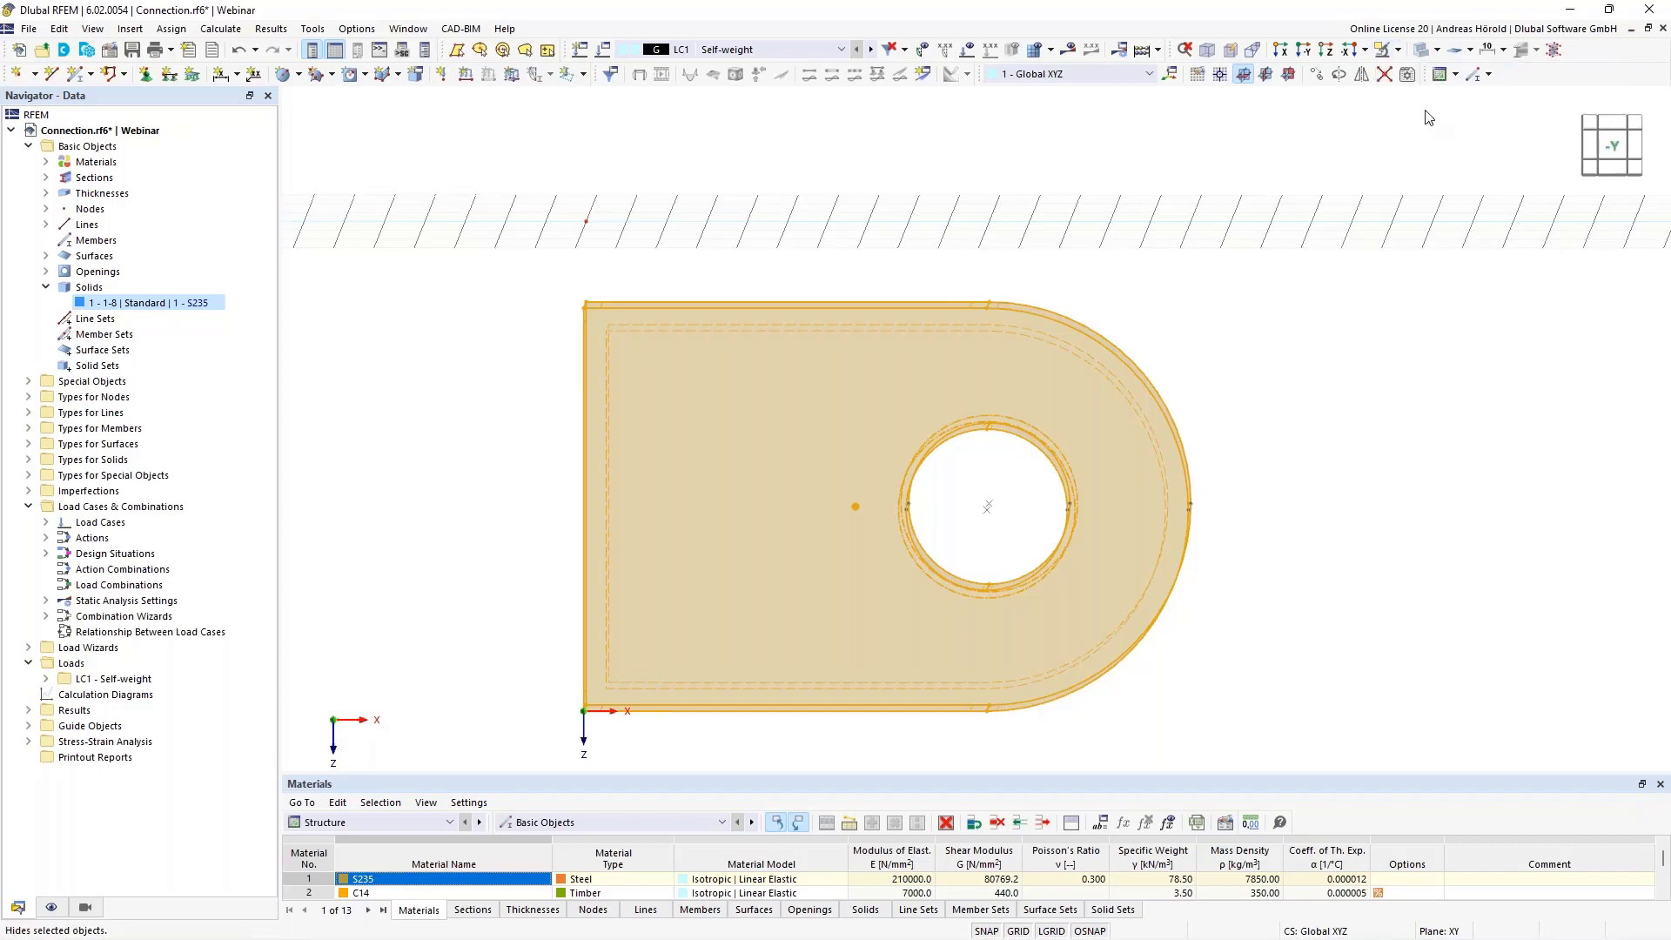
In the Z-direction view, draw a Standard rectangular surface in S235, 1.0 mm thick, from X 4, Y 5 to X 17, Y 2 cm at Z -12 cm
{"action": "left_click", "coordinate": [1327, 51]}
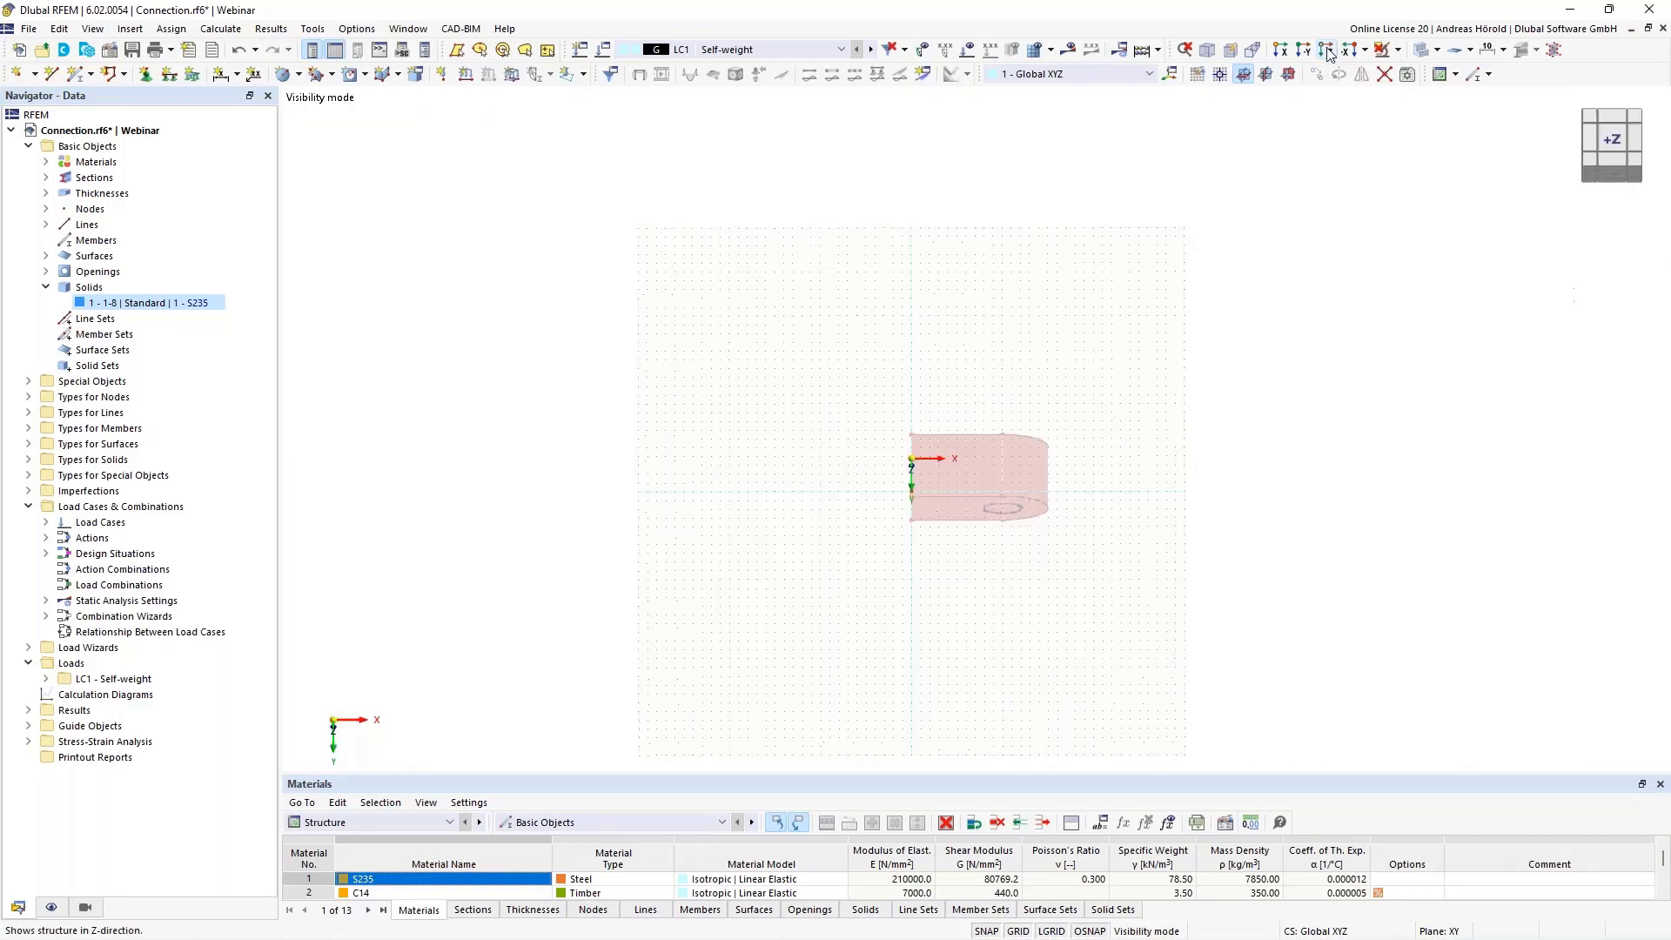
{"action": "scroll", "coordinate": [989, 389], "scroll_direction": "up", "scroll_amount": 5}
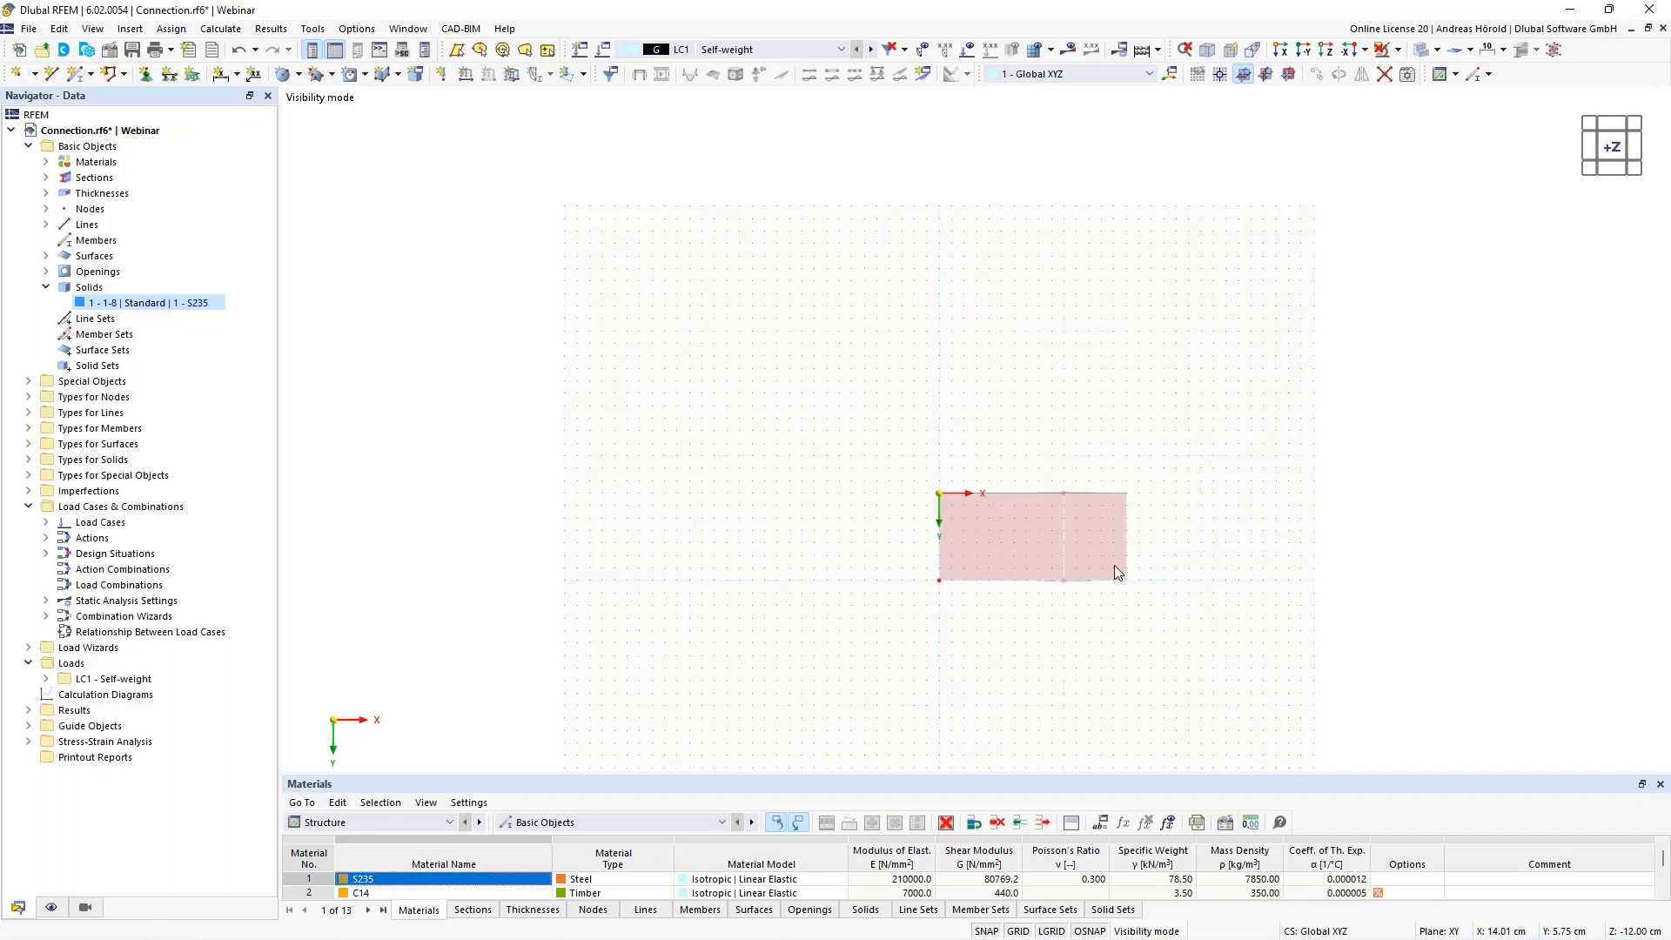
{"action": "scroll", "coordinate": [1114, 566], "scroll_direction": "up", "scroll_amount": 5}
{"action": "scroll", "coordinate": [1114, 565], "scroll_direction": "up", "scroll_amount": 3}
{"action": "scroll", "coordinate": [1124, 566], "scroll_direction": "down", "scroll_amount": 1}
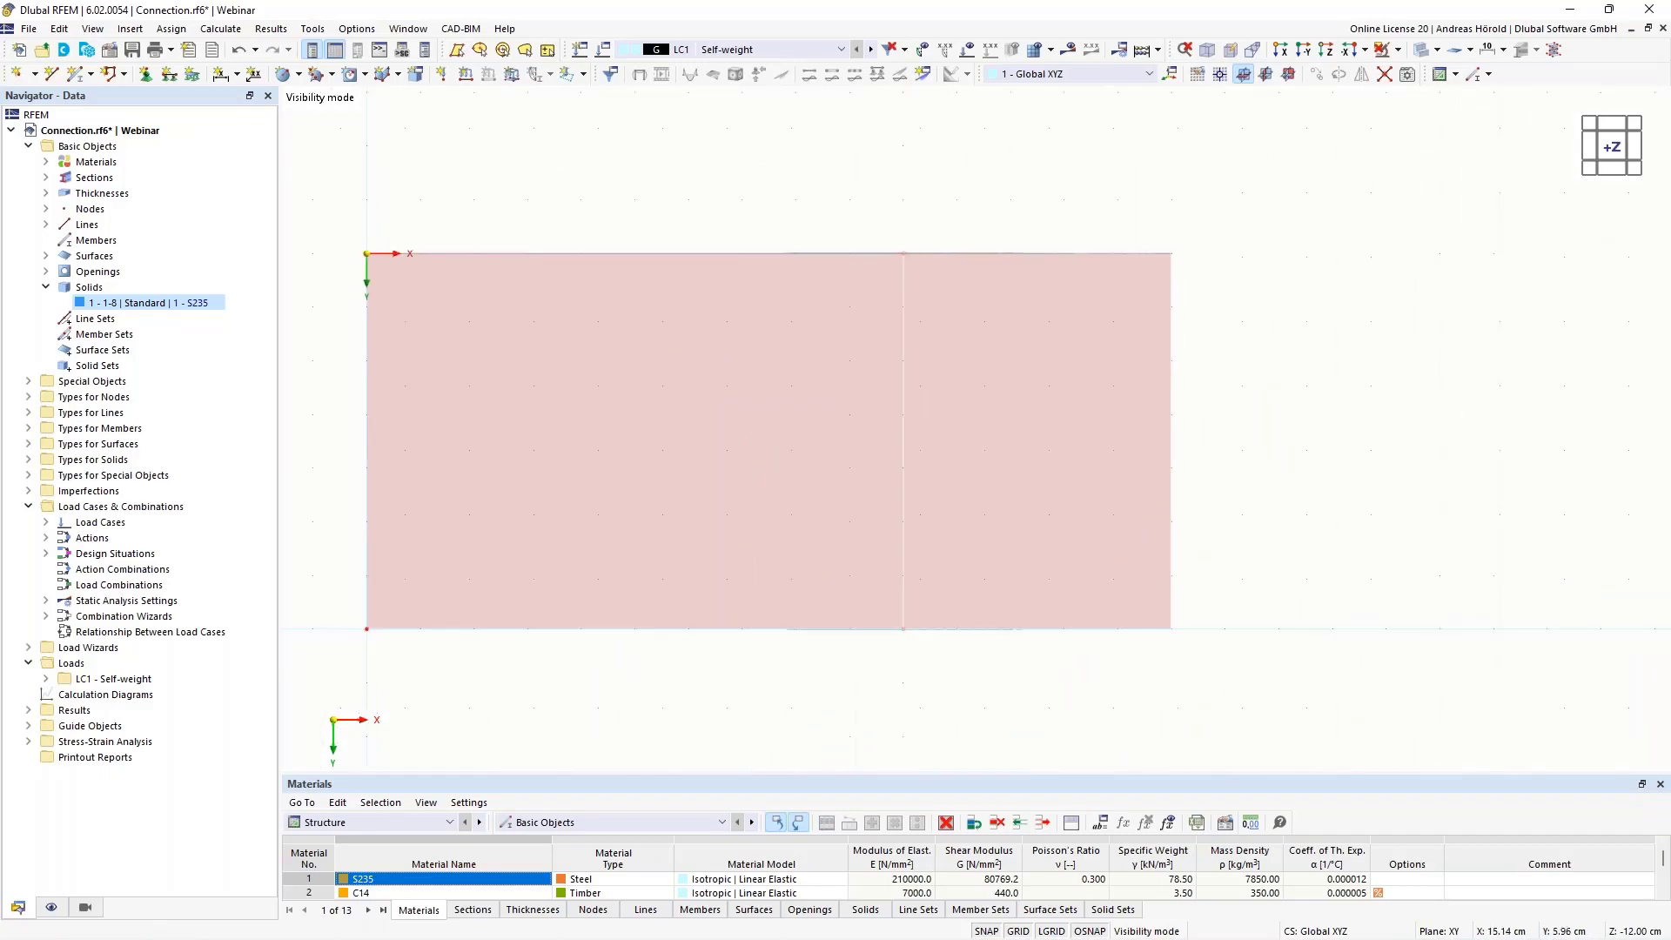
{"action": "middle_click_drag", "start_coordinate": [1248, 583], "coordinate": [1439, 600]}
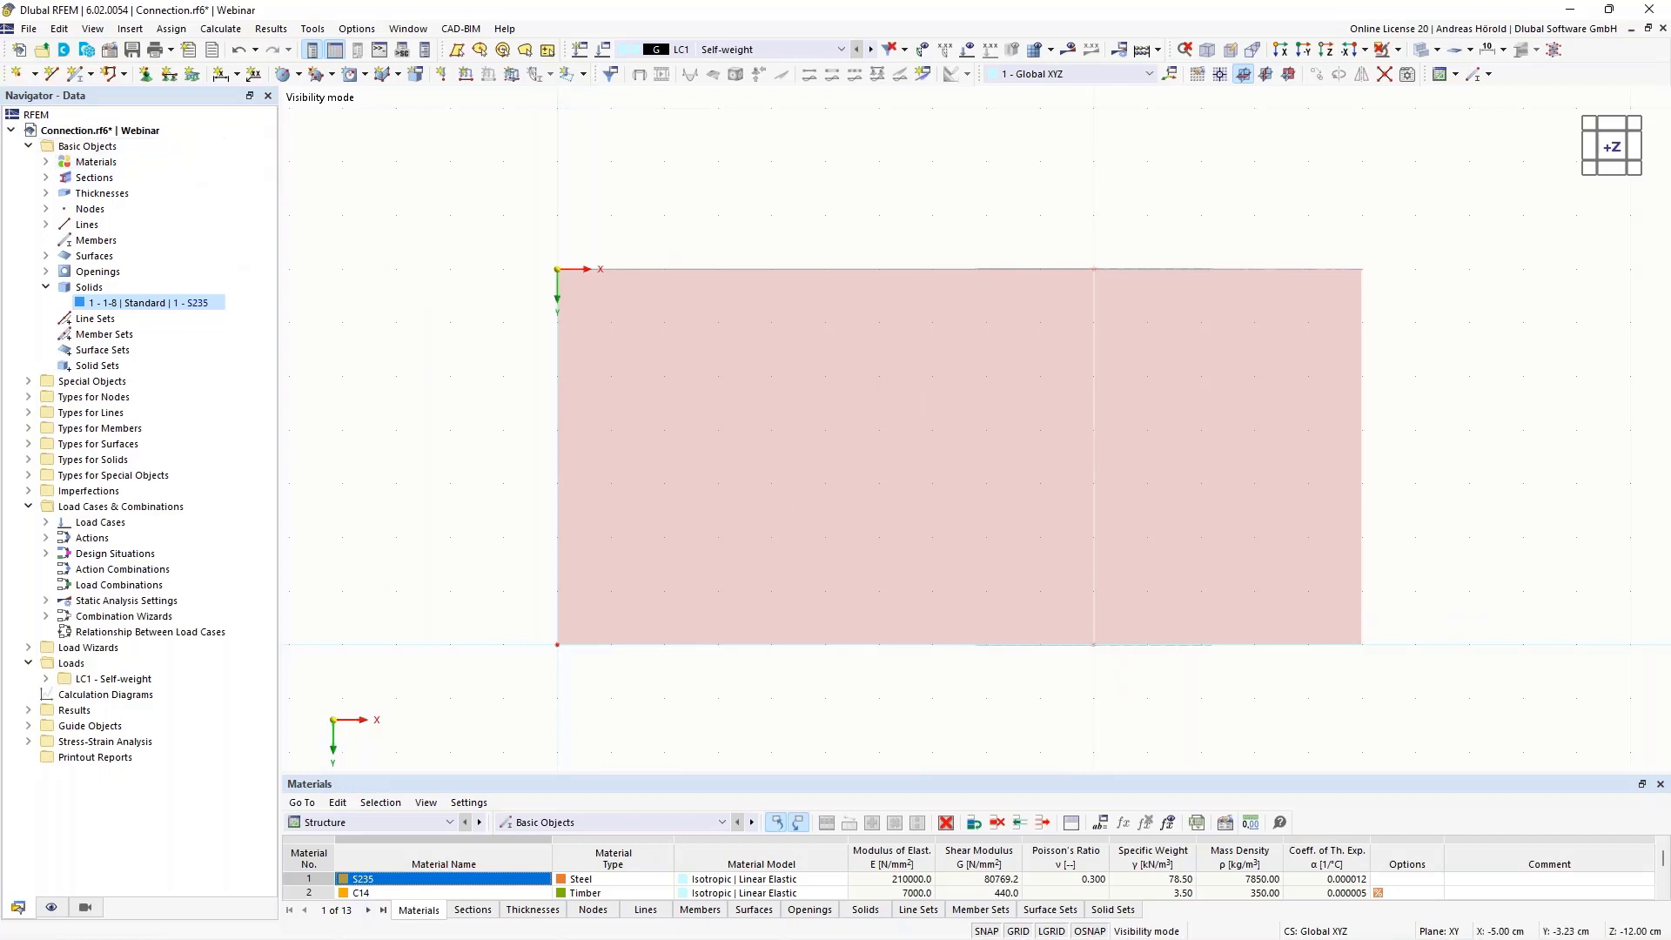
{"action": "left_click", "coordinate": [300, 75]}
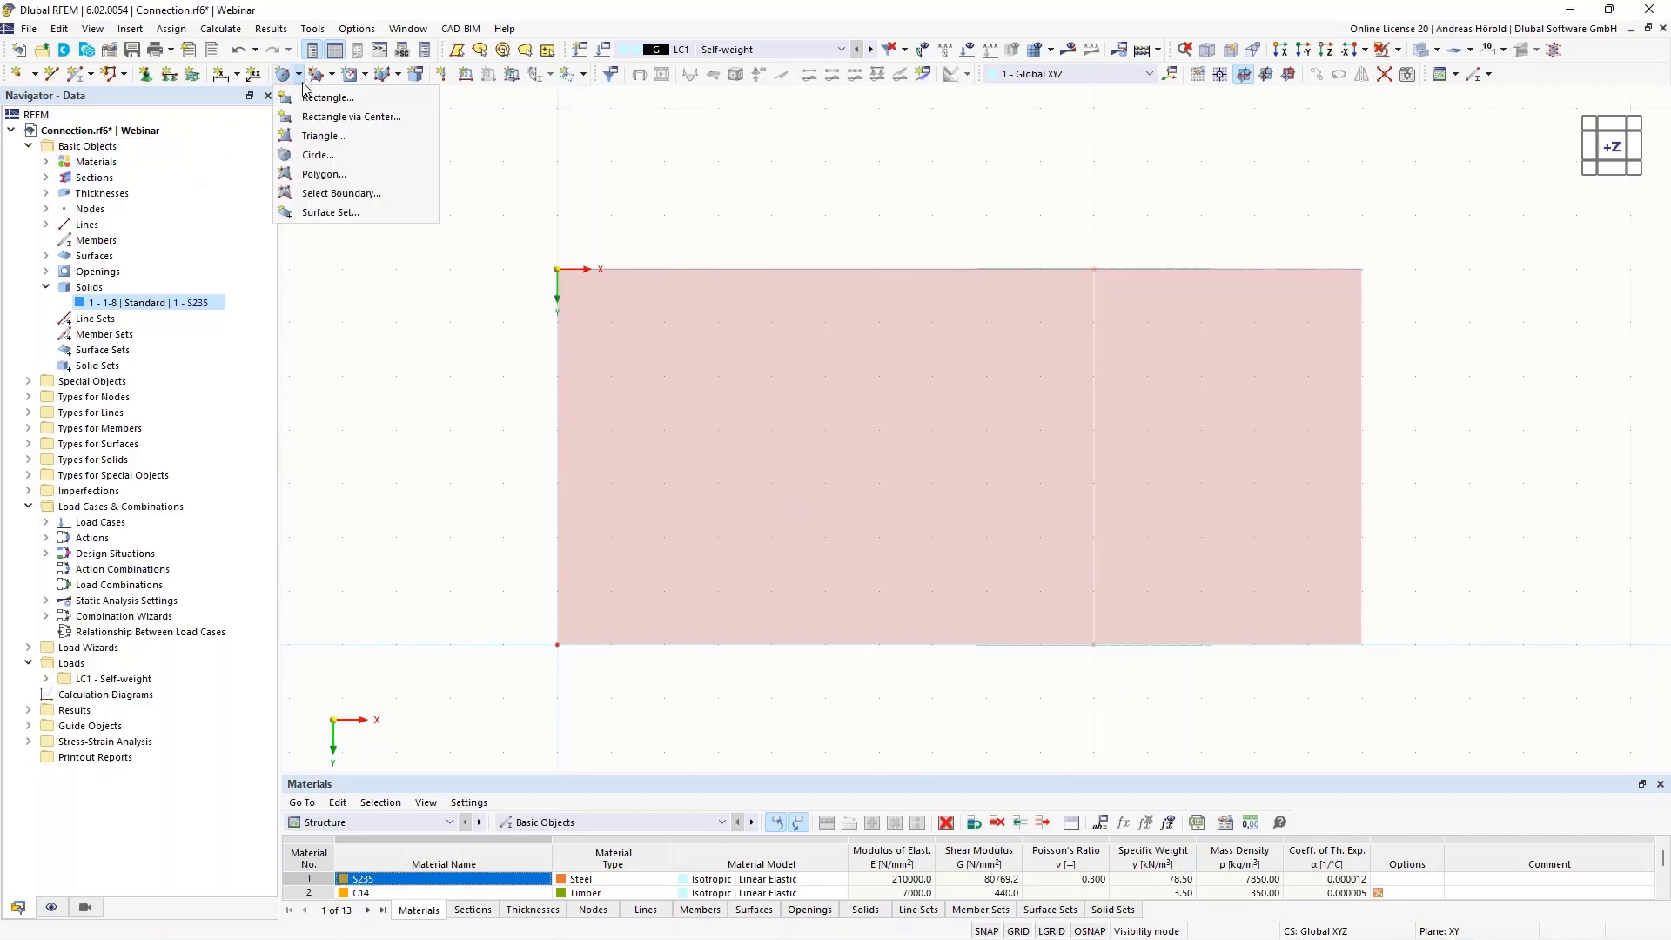
{"action": "left_click", "coordinate": [329, 98]}
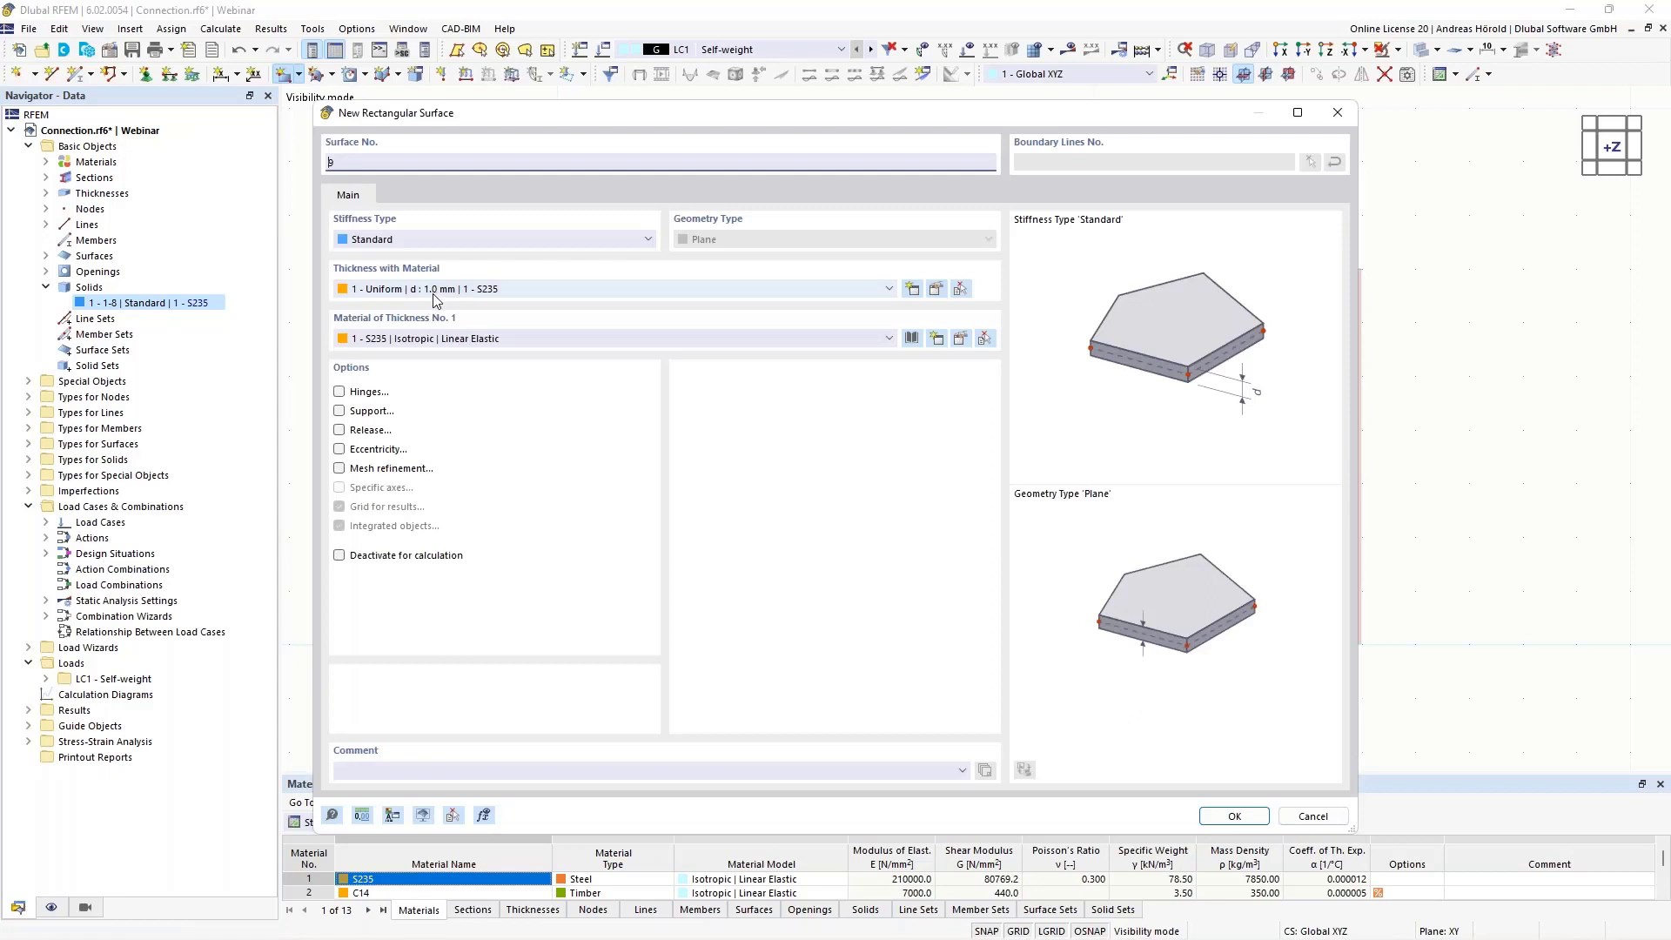
{"action": "left_click", "coordinate": [1234, 816]}
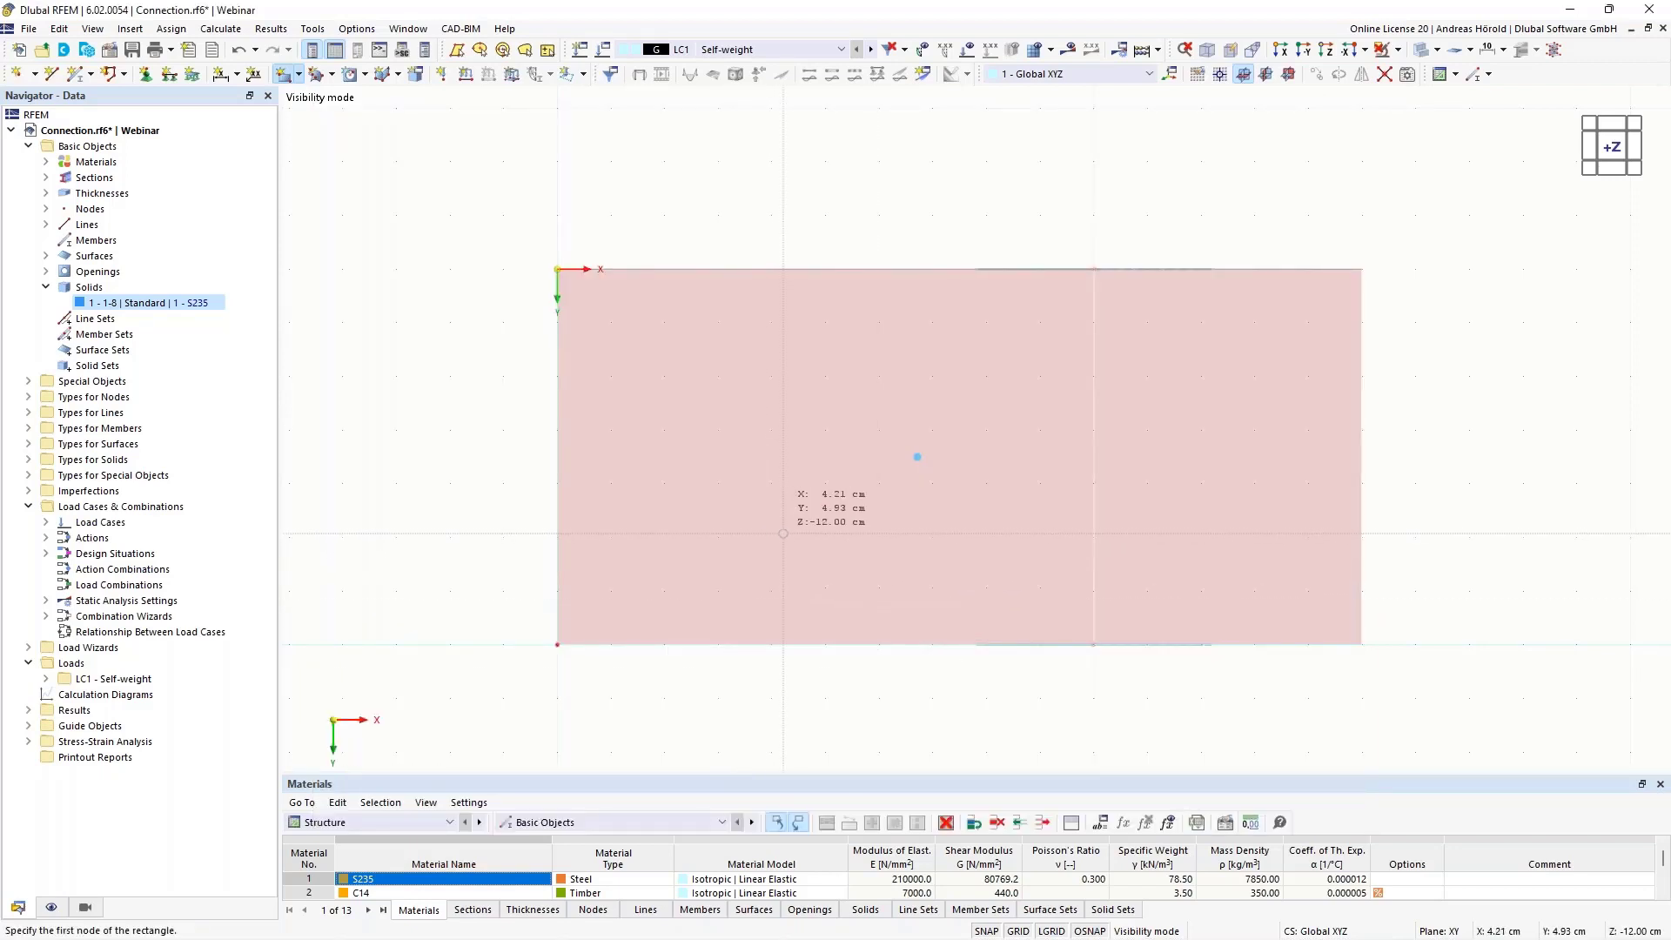
{"action": "left_click", "coordinate": [771, 537]}
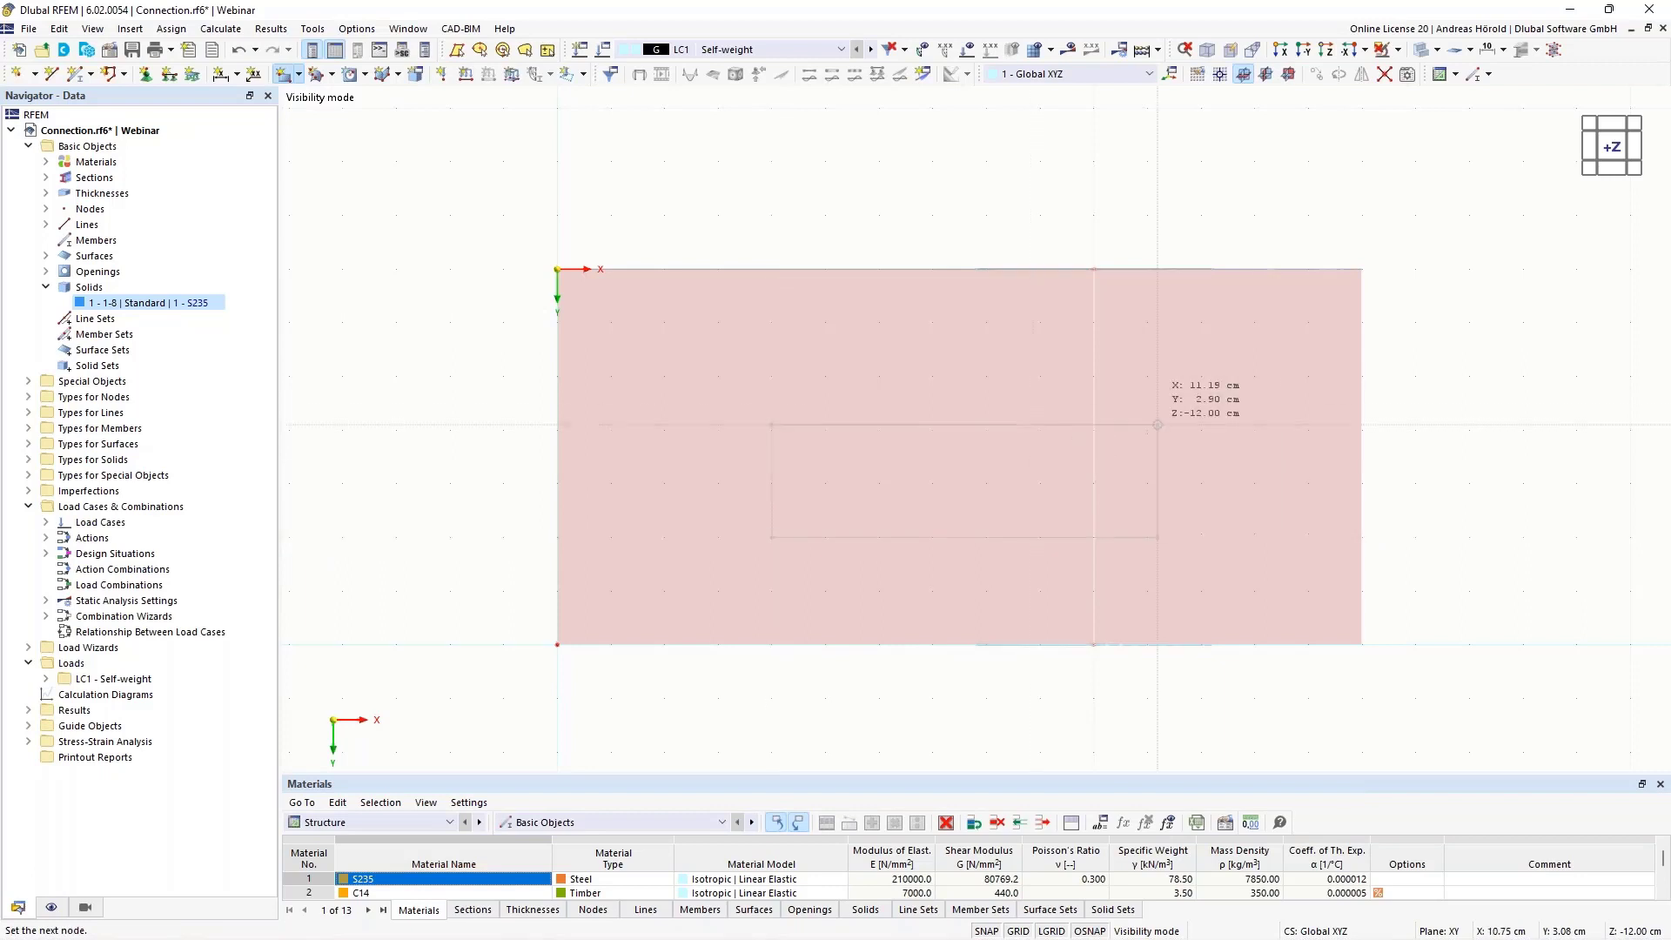
{"action": "left_click", "coordinate": [1469, 376]}
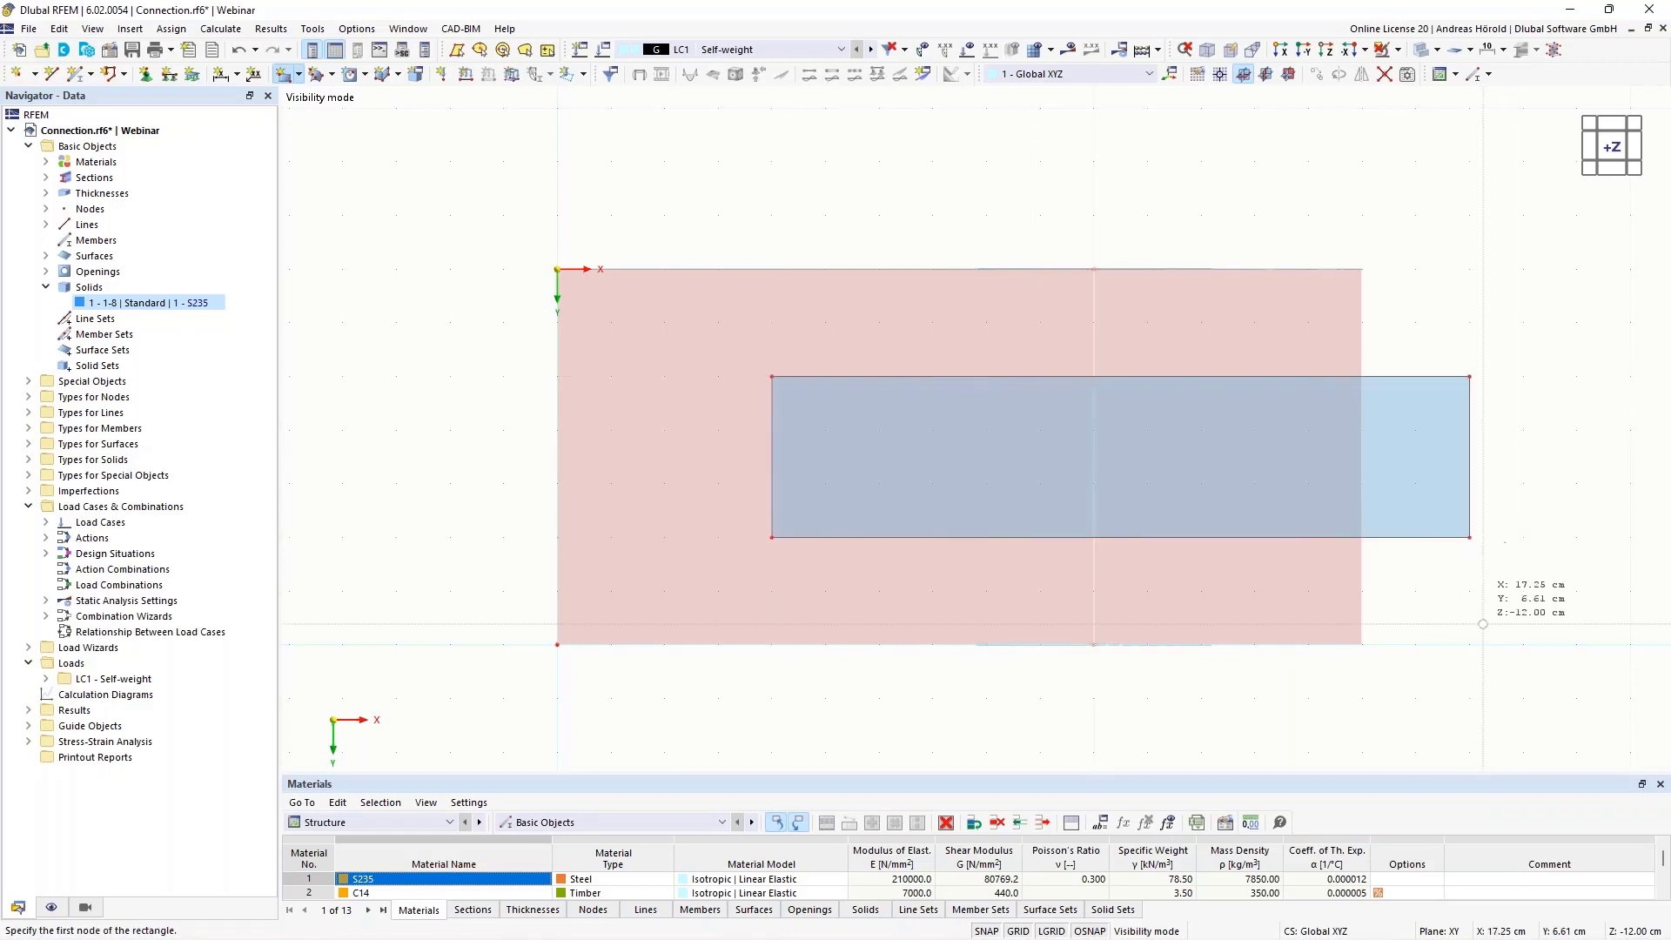
{"action": "middle_click_drag", "start_coordinate": [1484, 618], "coordinate": [1491, 583], "text": "ctrl"}
{"action": "key", "text": "Escape"}
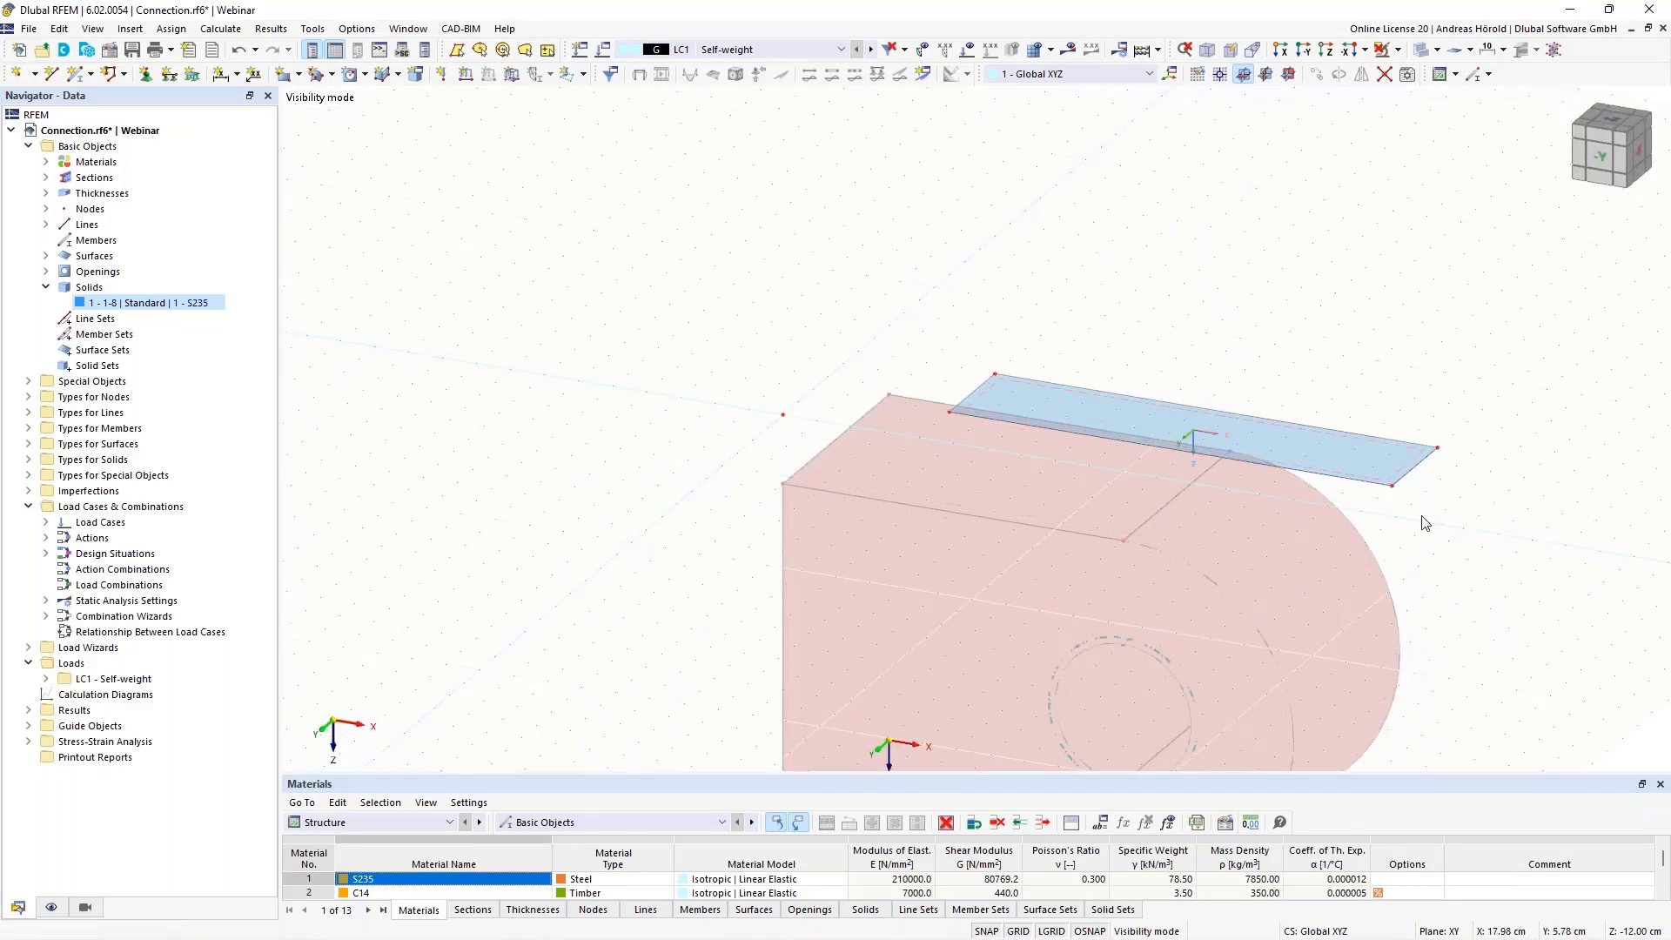
Extrude the rectangular surface above the plate into a solid with a height of 20 cm and material 2 - C14
{"action": "middle_click_drag", "start_coordinate": [1415, 517], "coordinate": [1291, 248]}
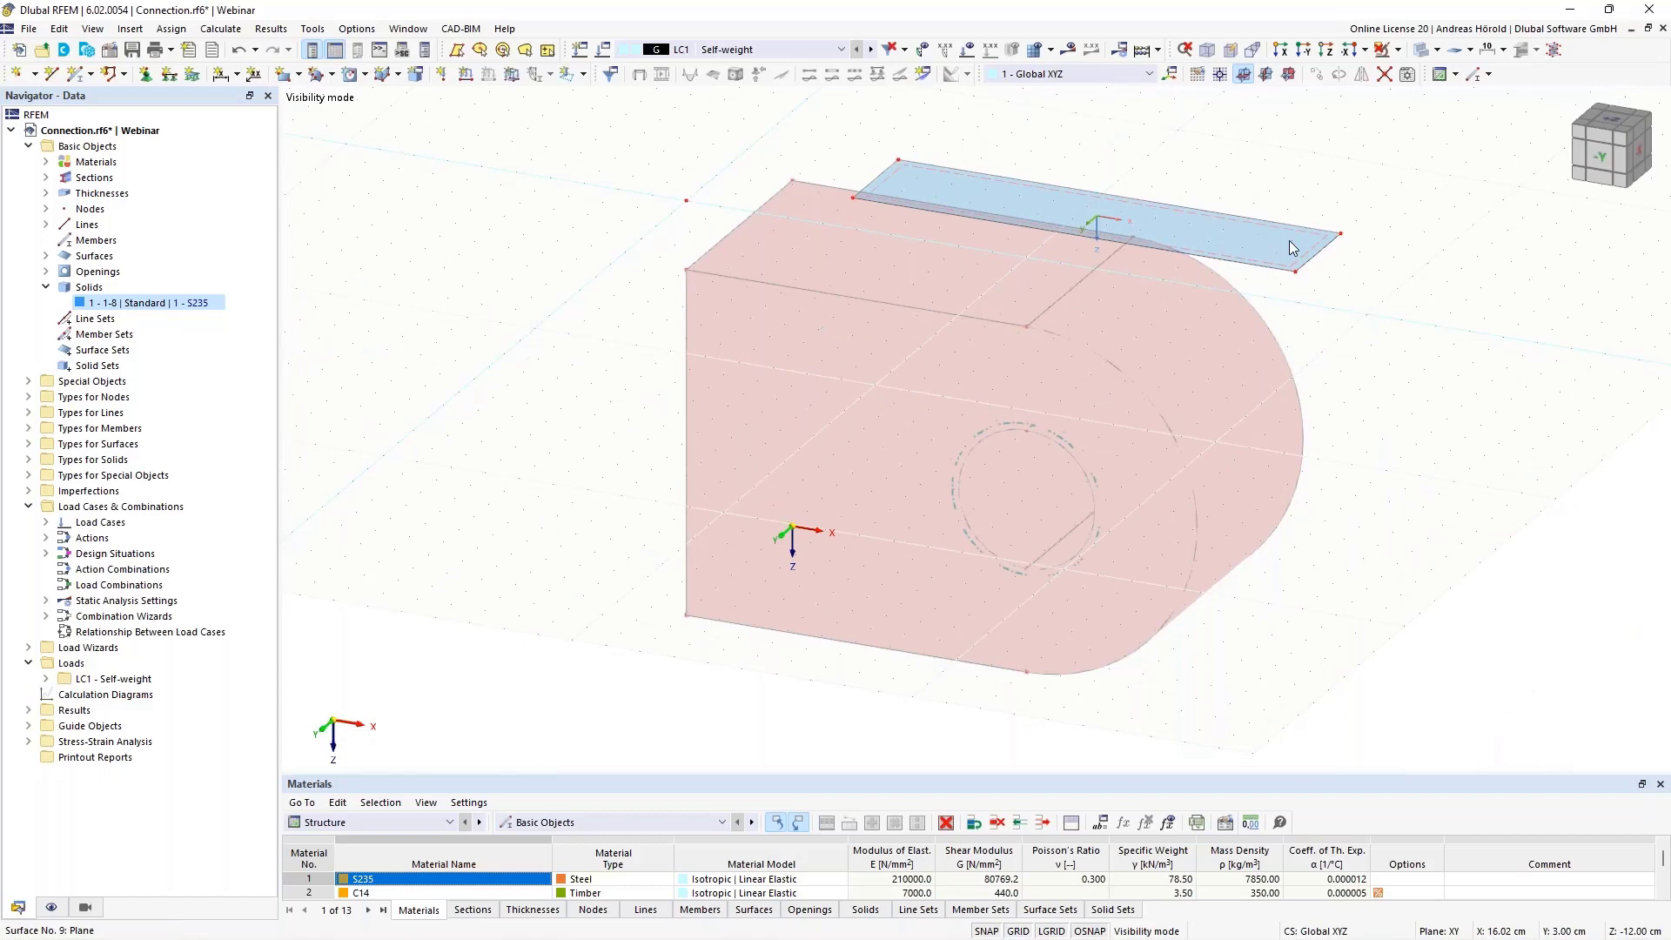
{"action": "right_click", "coordinate": [1290, 247]}
{"action": "mouse_move", "coordinate": [1396, 494]}
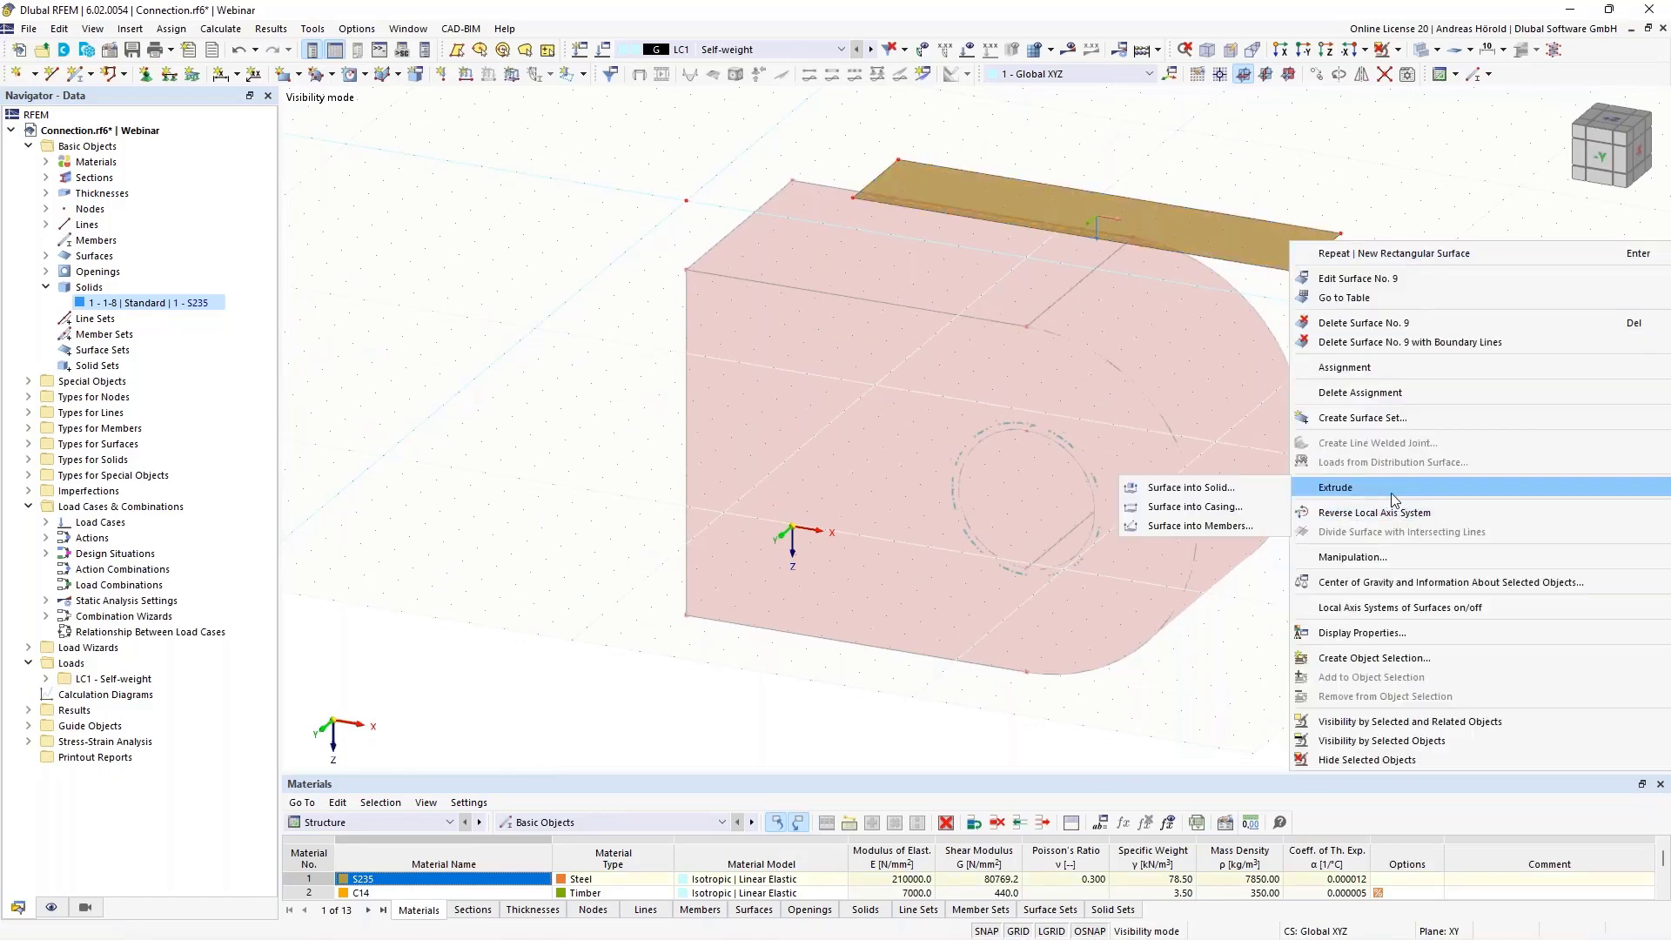
{"action": "left_click", "coordinate": [1192, 490]}
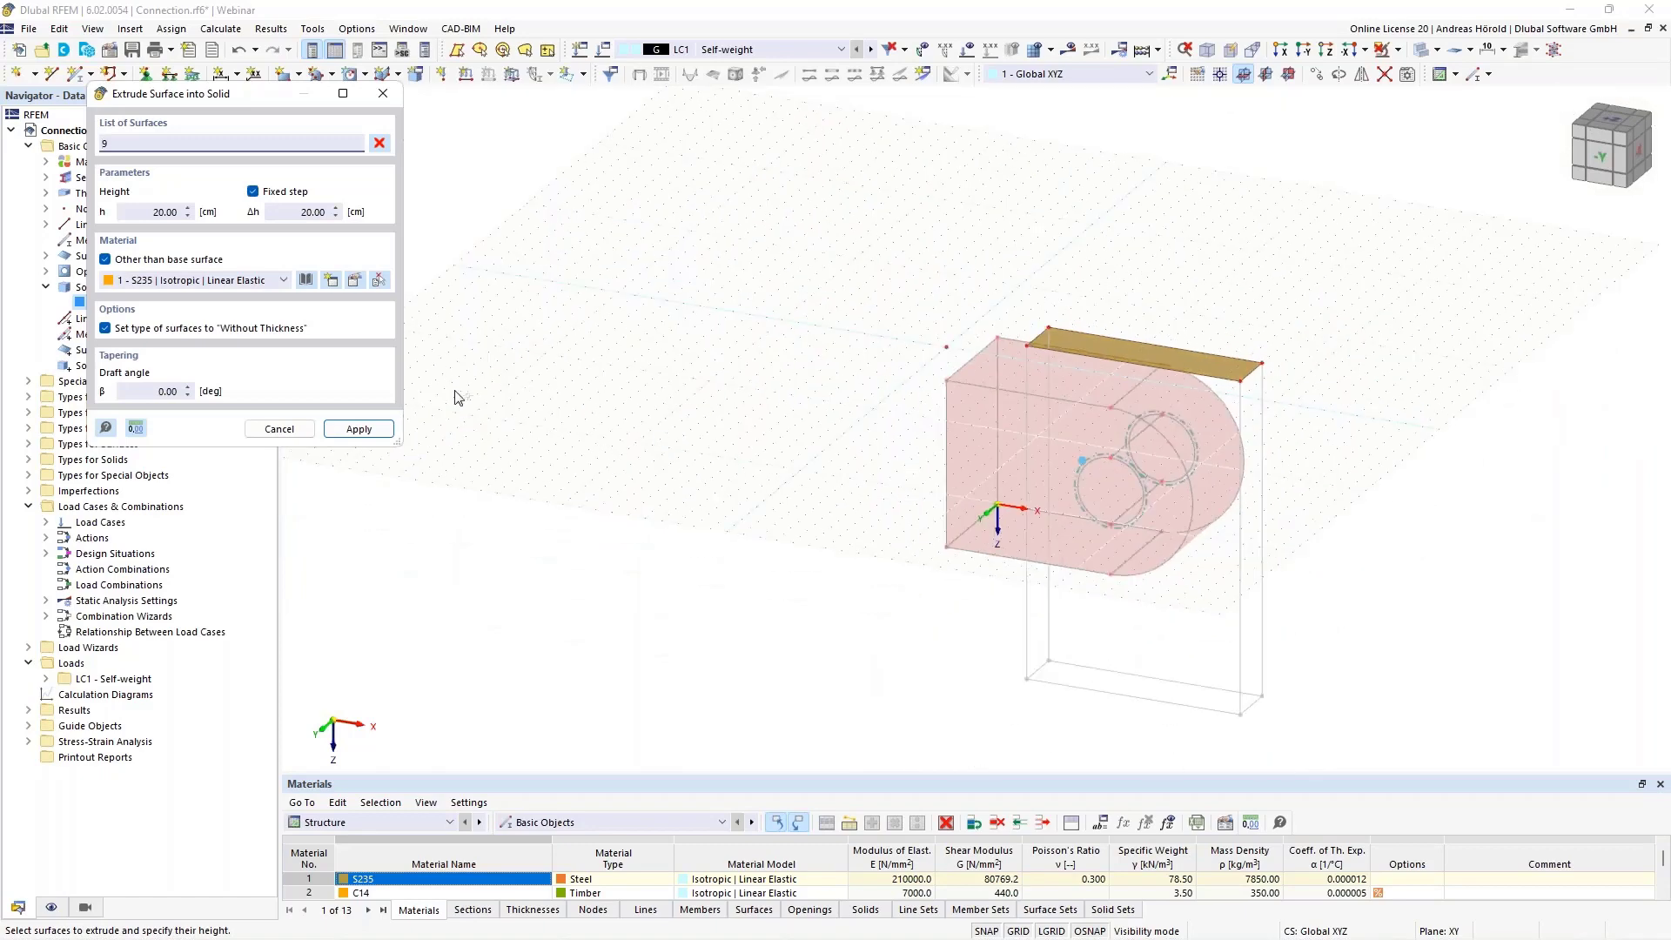
{"action": "left_click", "coordinate": [141, 213]}
{"action": "type", "text": "-"}
{"action": "left_click", "coordinate": [144, 212]}
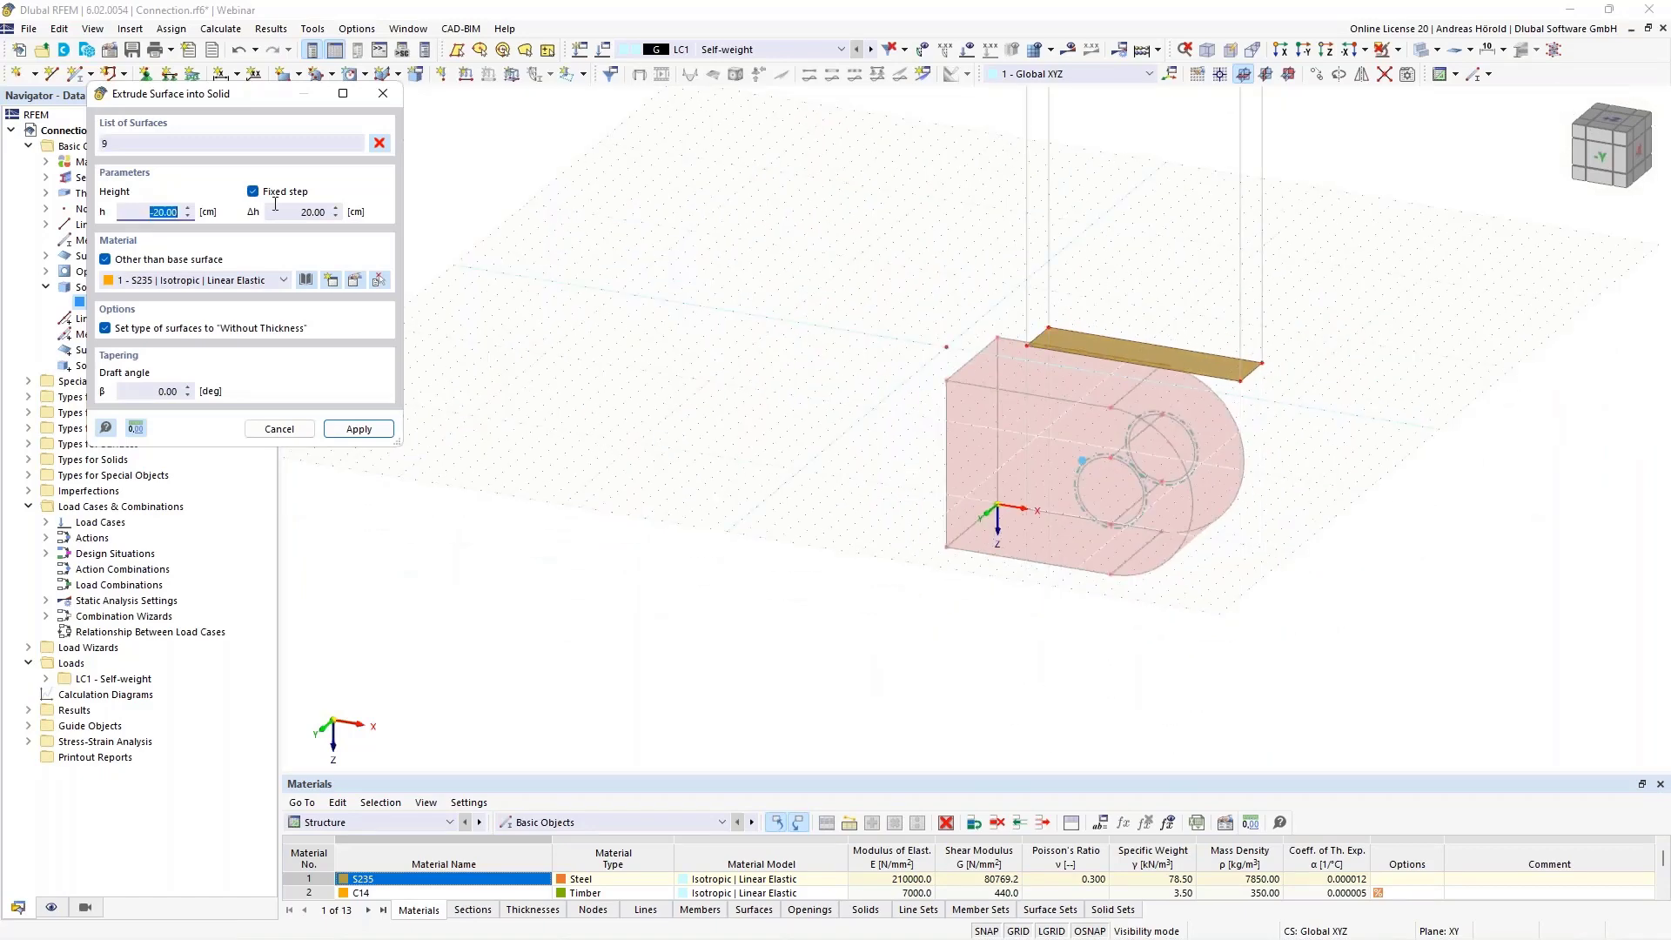
{"action": "type", "text": "20"}
{"action": "left_click", "coordinate": [160, 283]}
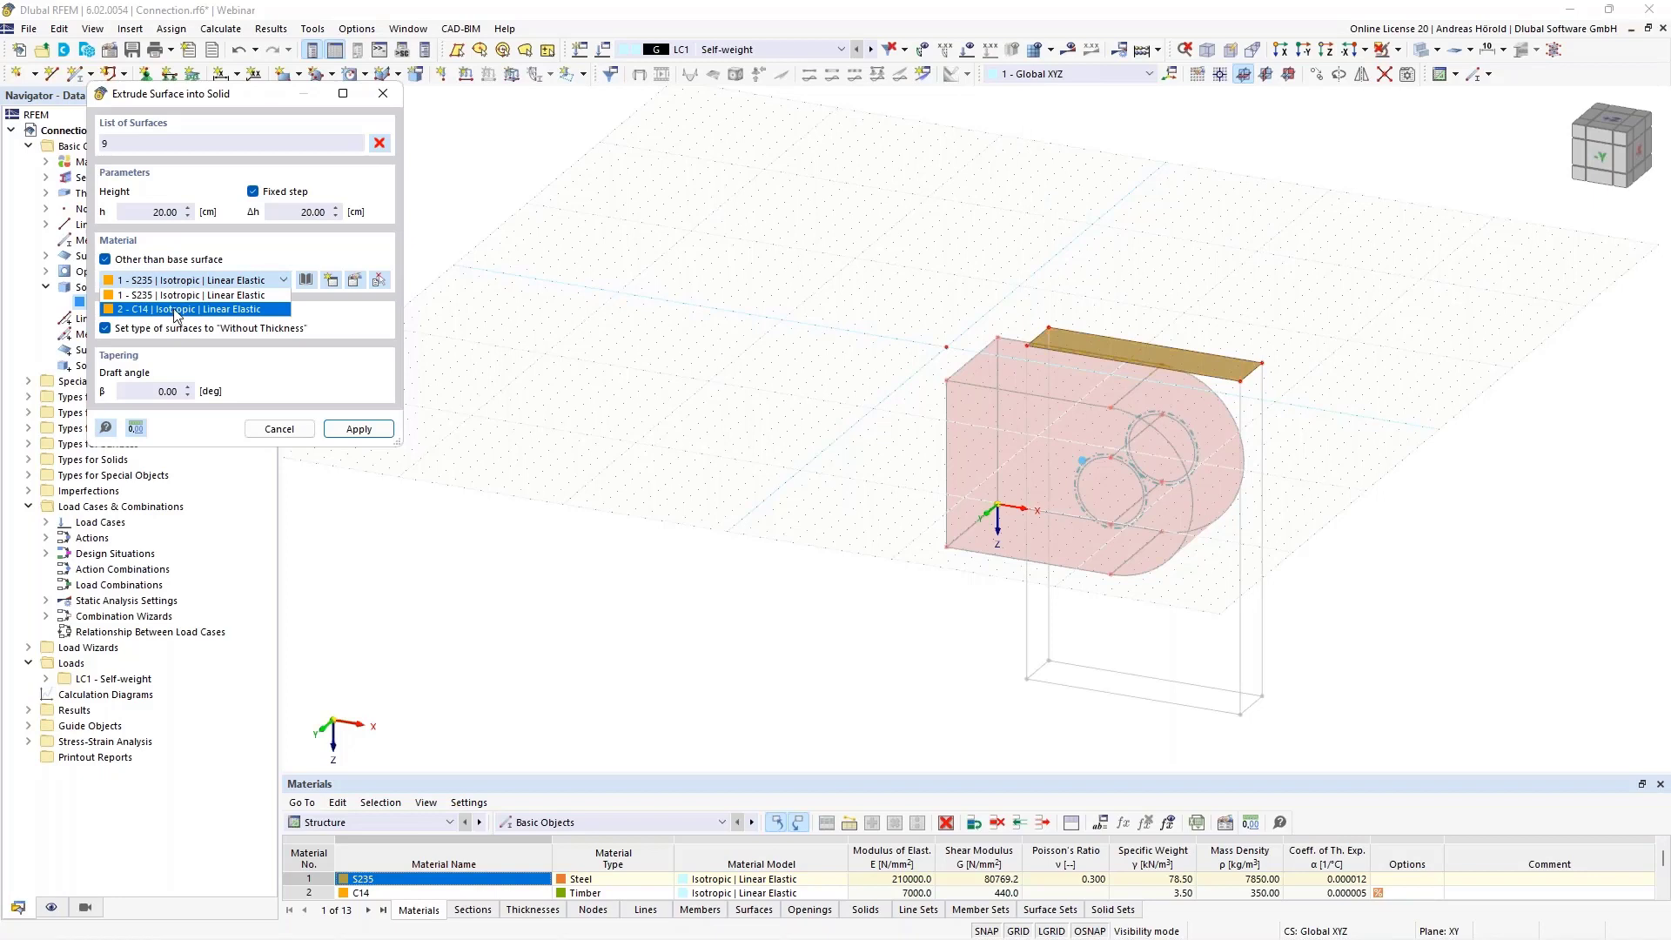
{"action": "left_click", "coordinate": [178, 310]}
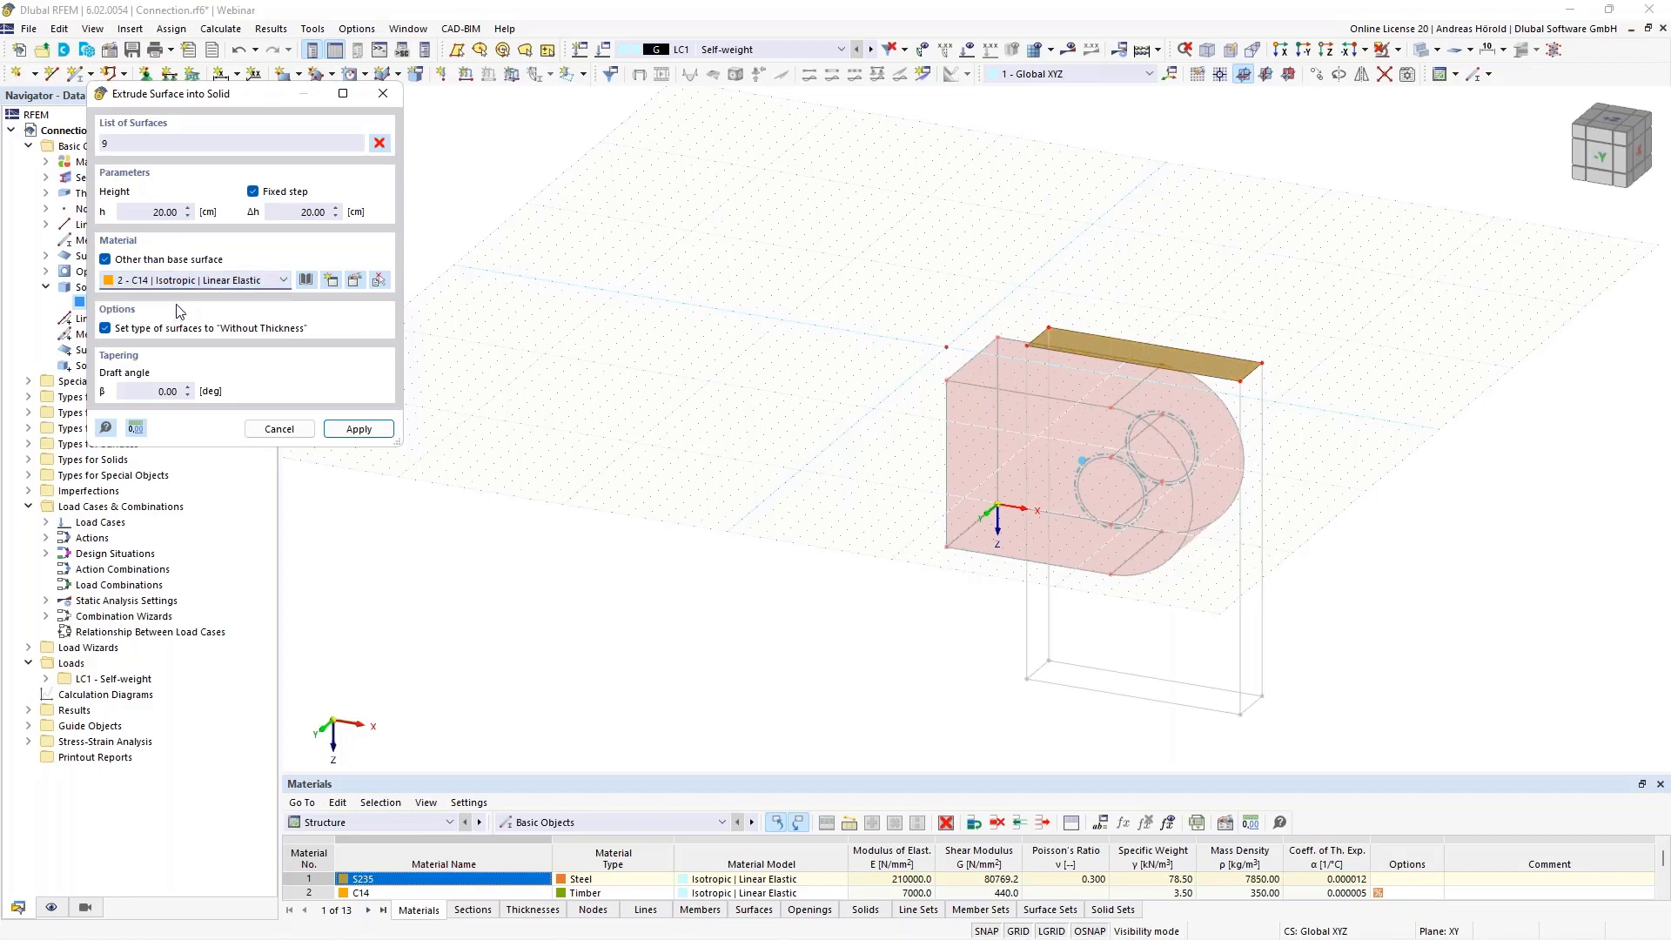
{"action": "left_click", "coordinate": [359, 429]}
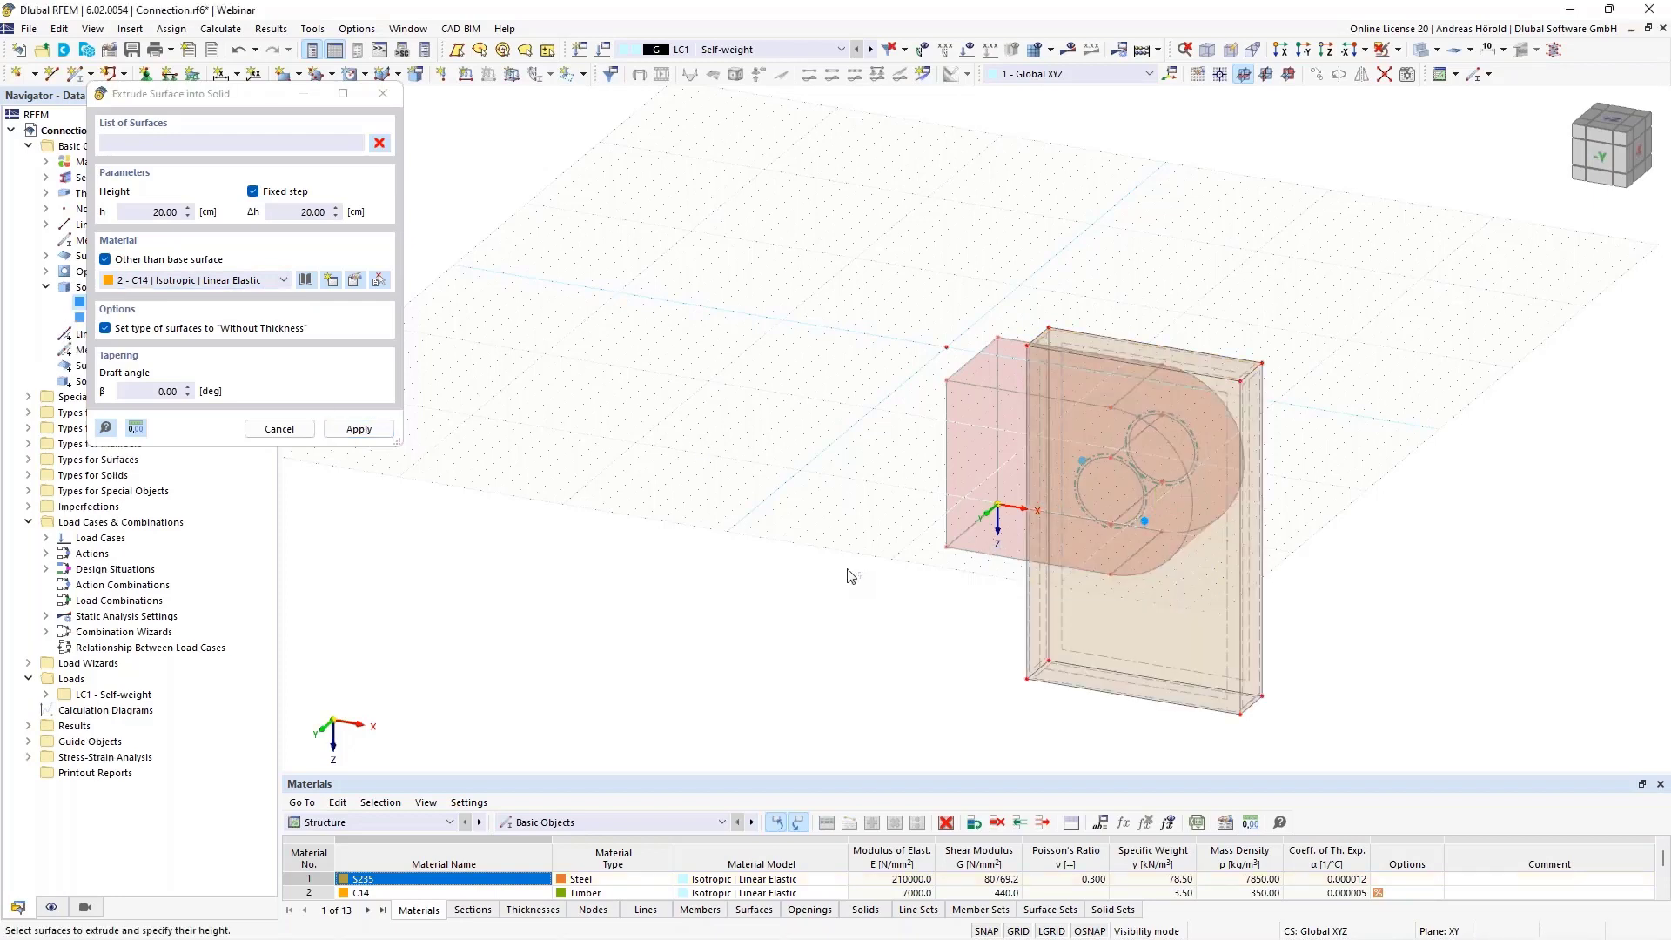
{"action": "key", "text": "Escape"}
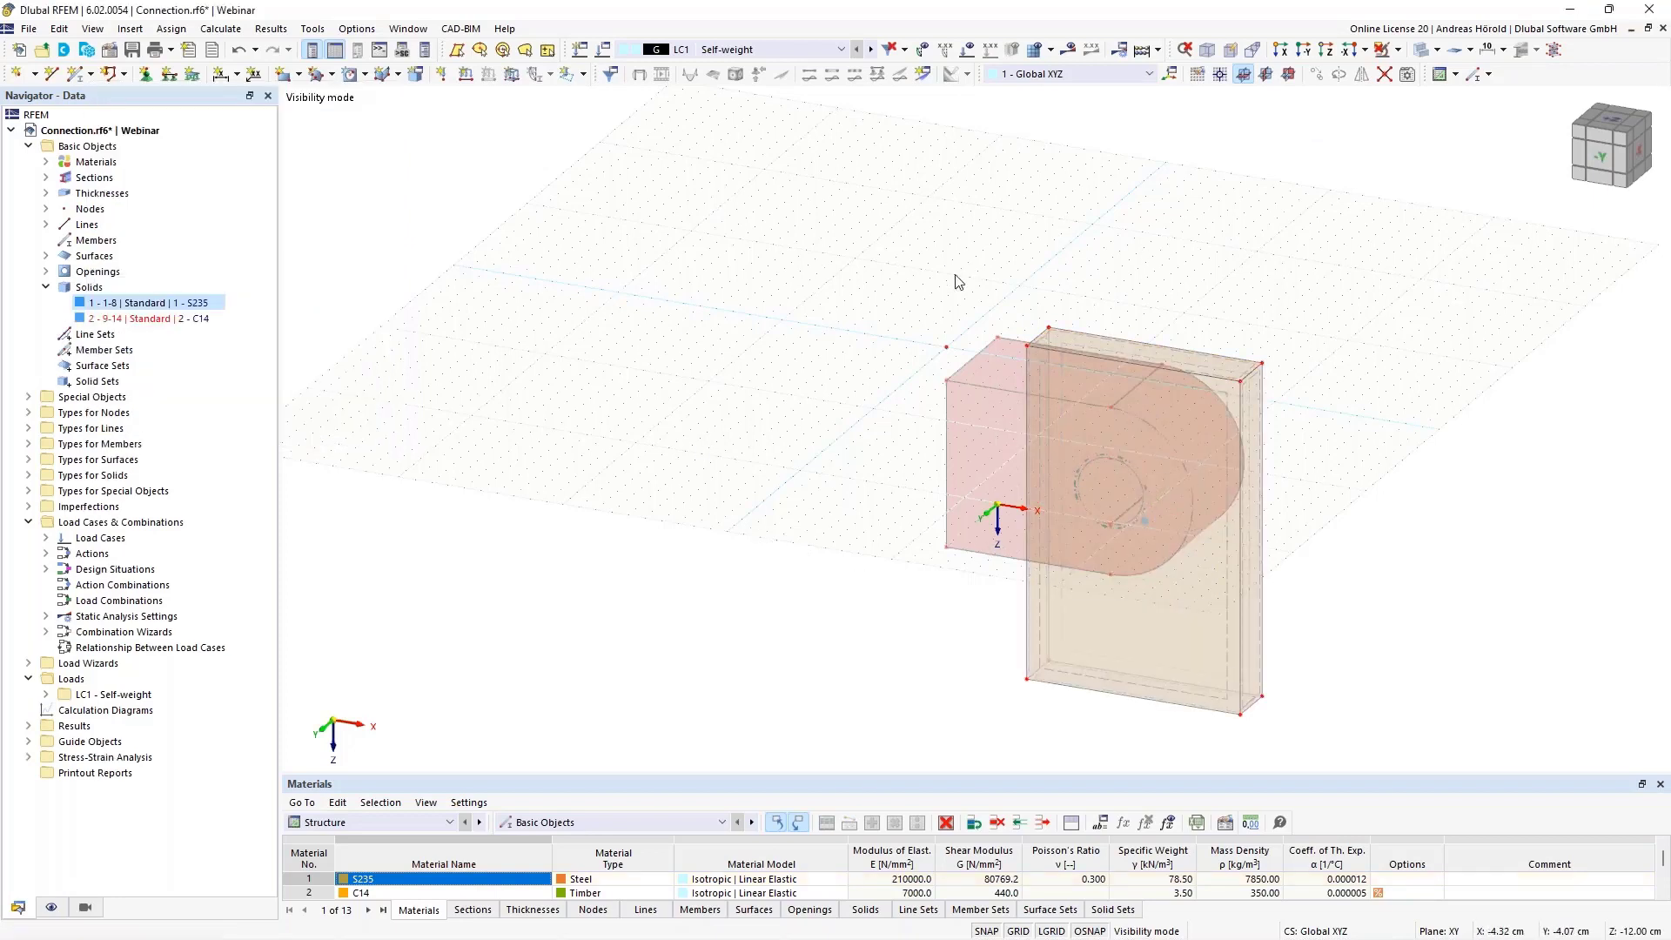
Cancel the visibility mode to show all objects and display the model as a Solid Model
{"action": "scroll", "coordinate": [977, 338], "scroll_direction": "up", "scroll_amount": 3}
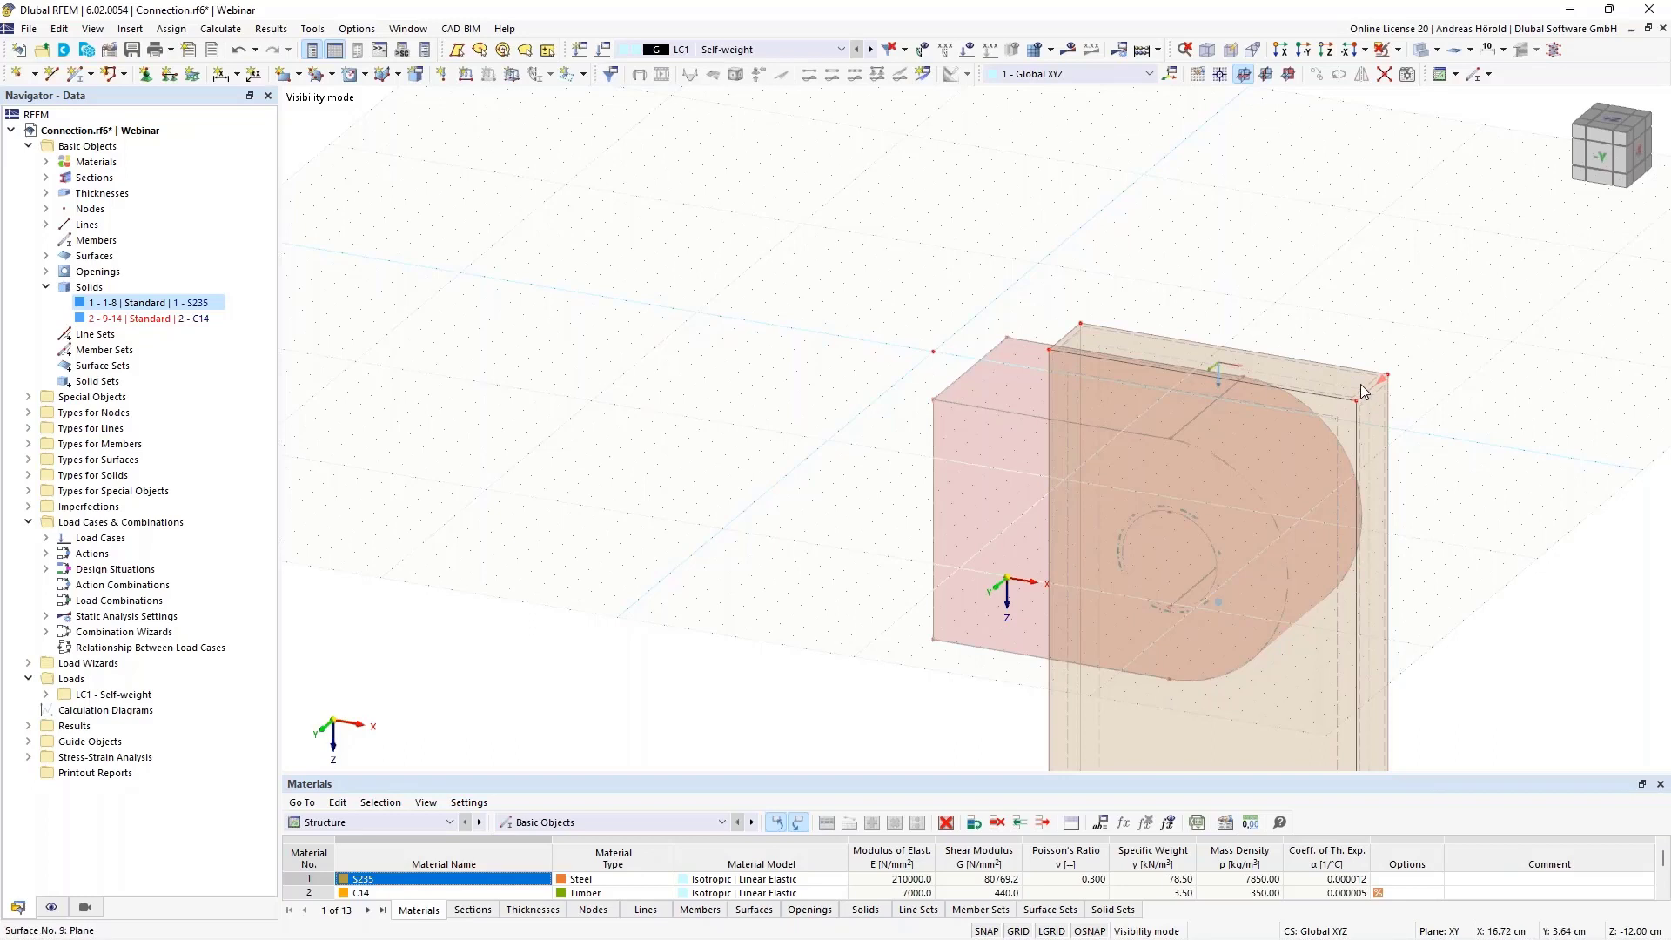
{"action": "left_click", "coordinate": [1398, 49]}
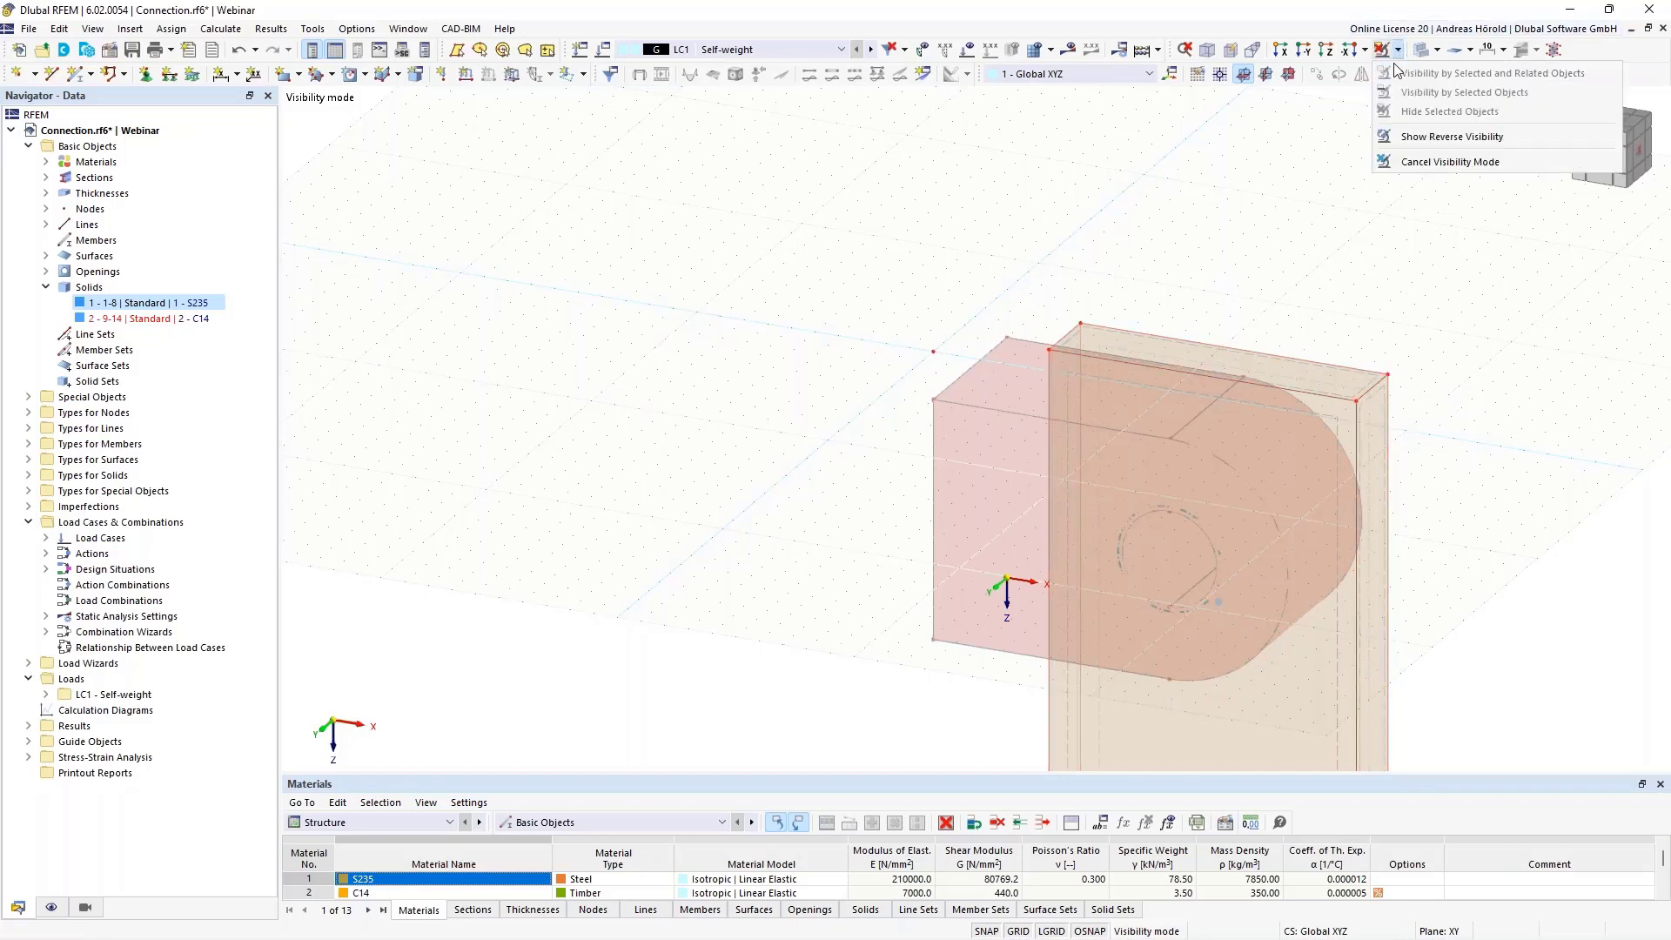
{"action": "left_click", "coordinate": [1420, 162]}
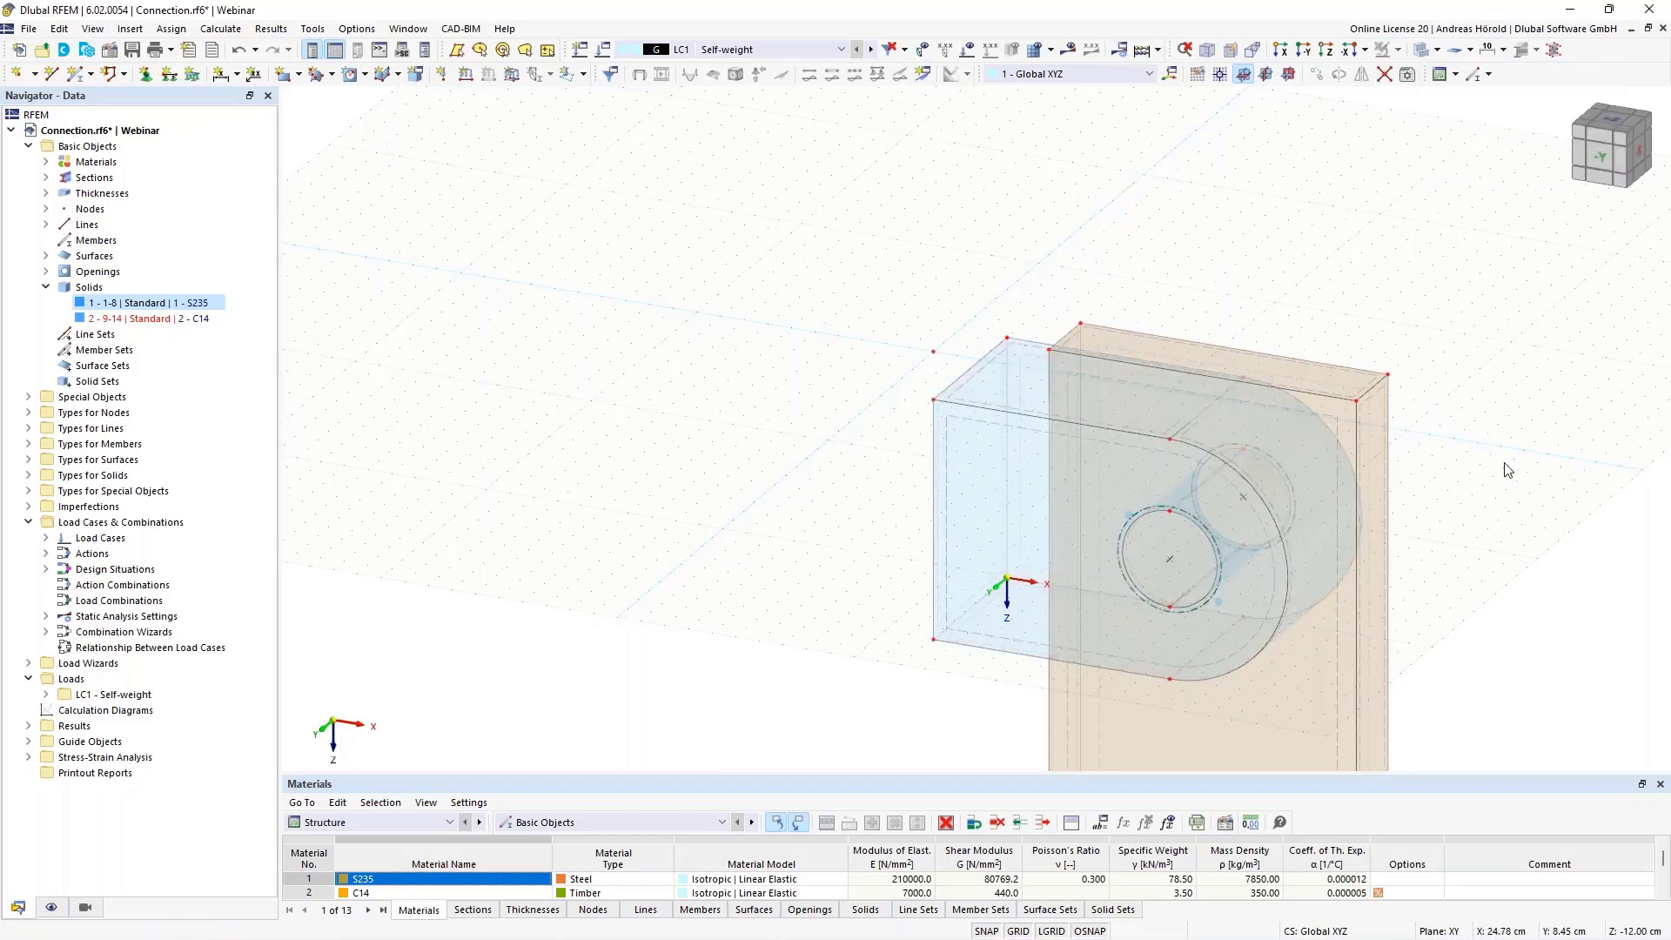
{"action": "middle_click_drag", "start_coordinate": [1505, 465], "coordinate": [1286, 269]}
{"action": "scroll", "coordinate": [1309, 266], "scroll_direction": "down", "scroll_amount": 1}
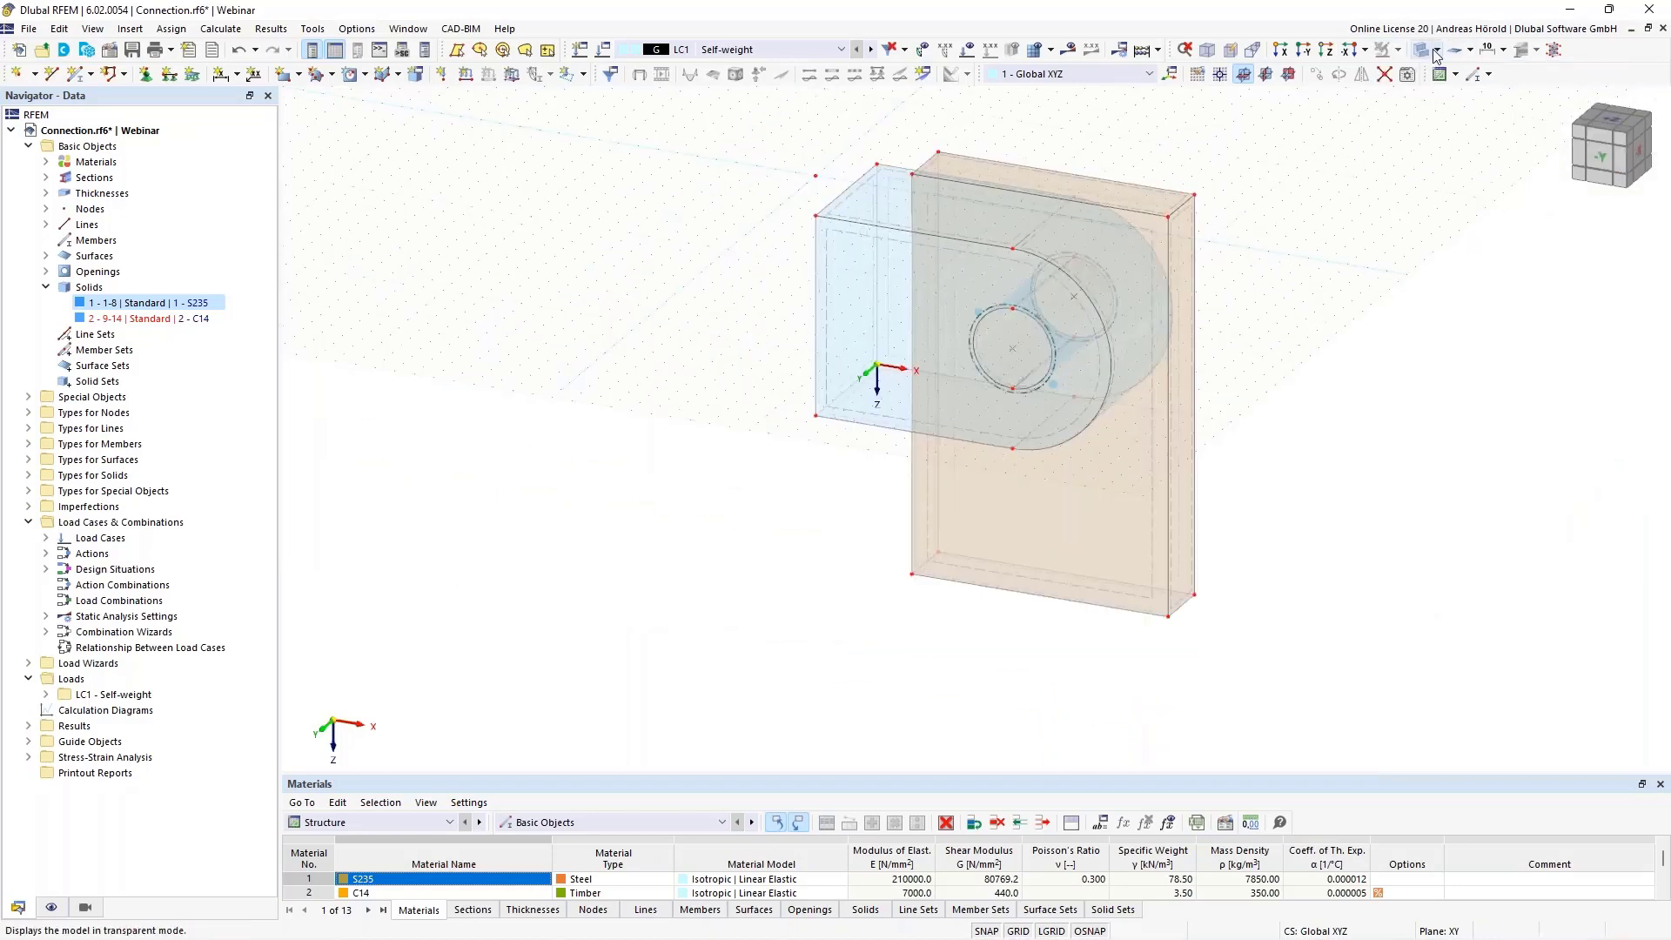
{"action": "left_click", "coordinate": [1435, 51]}
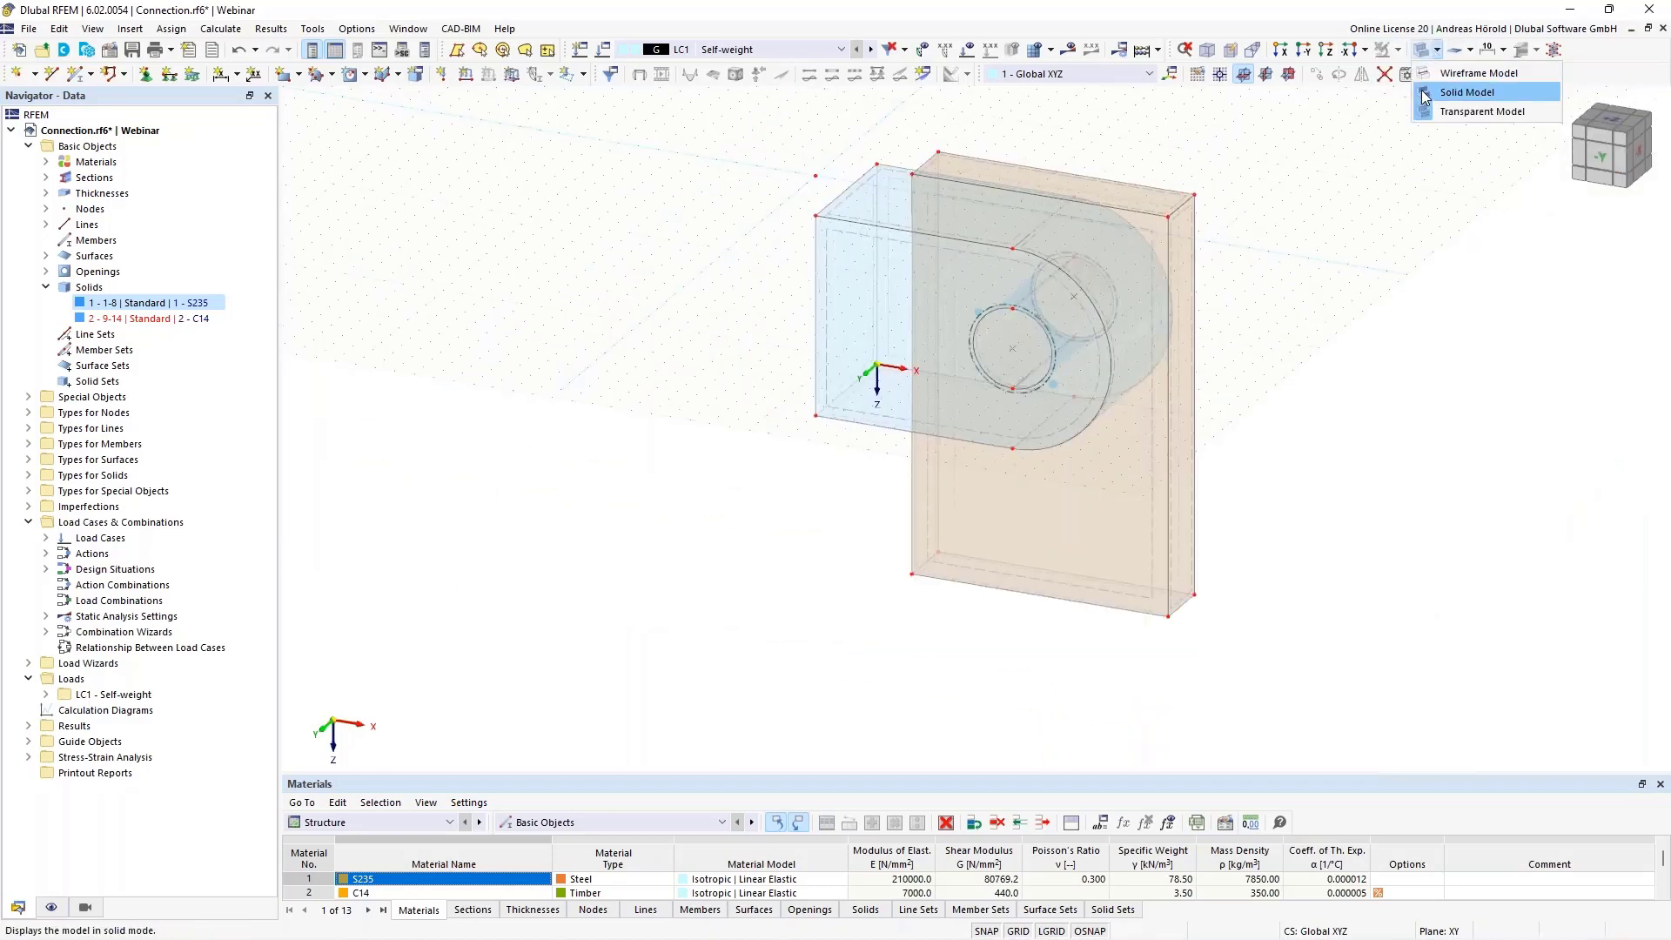
{"action": "left_click", "coordinate": [1424, 94]}
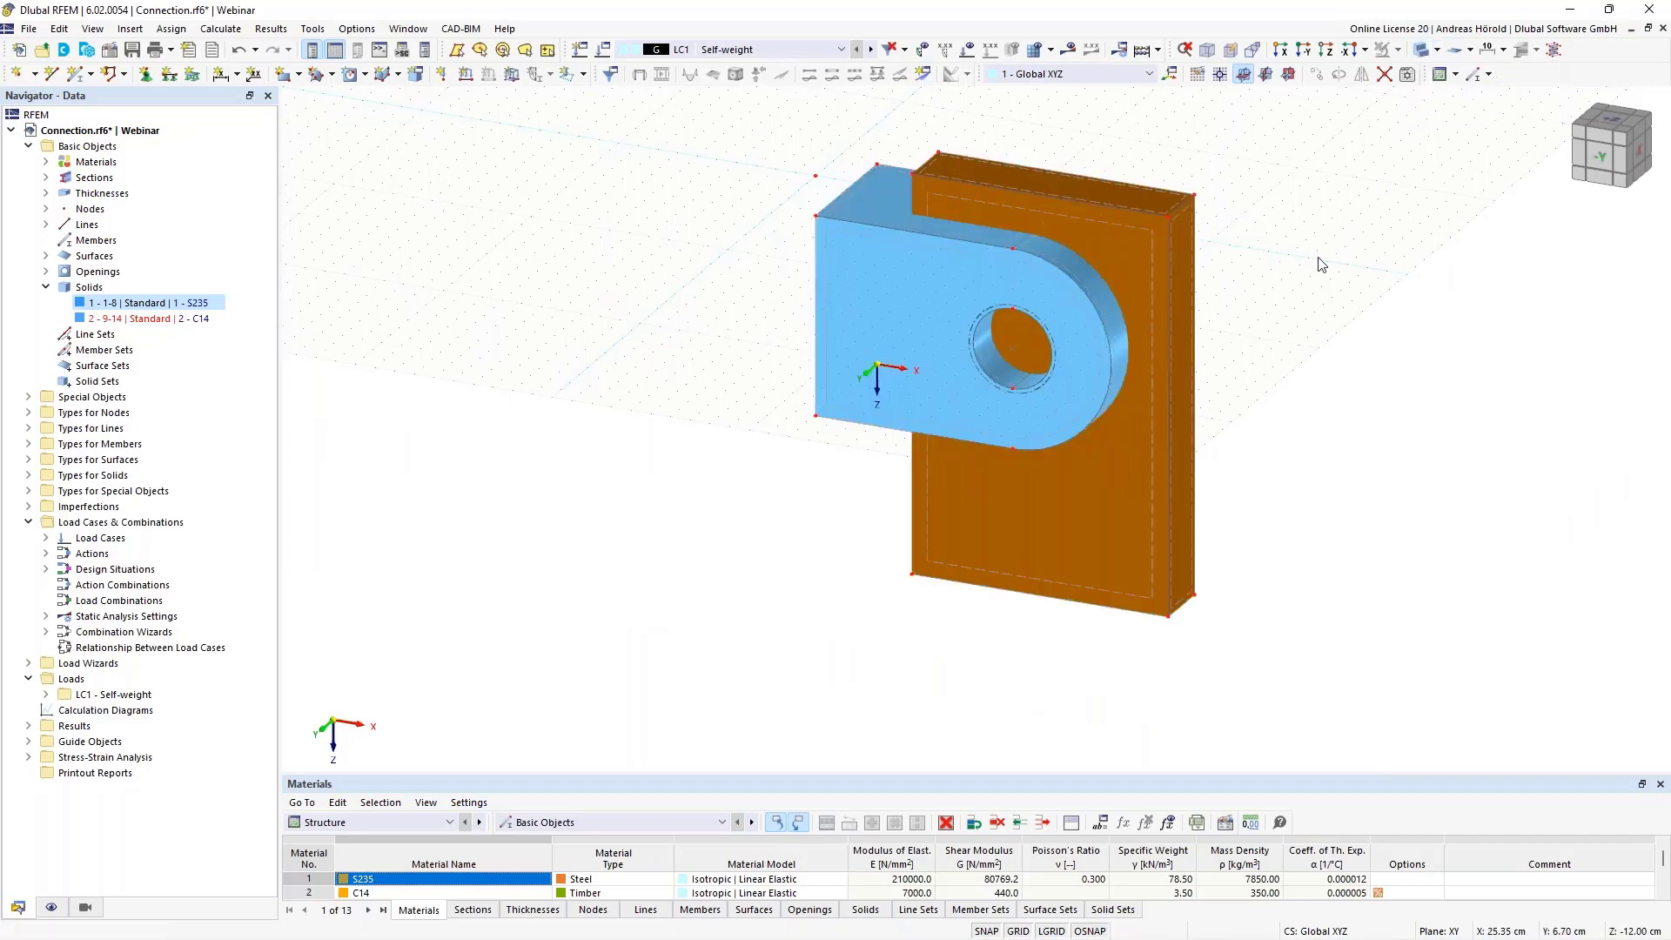
{"action": "middle_click_drag", "start_coordinate": [1317, 261], "coordinate": [1320, 390]}
{"action": "mouse_move", "coordinate": [1291, 462]}
{"action": "middle_mouse_down", "text": "ctrl"}
{"action": "mouse_move", "coordinate": [1407, 496]}
{"action": "mouse_move", "coordinate": [1317, 503]}
{"action": "mouse_move", "coordinate": [1309, 485]}
{"action": "middle_mouse_up", "text": "ctrl"}
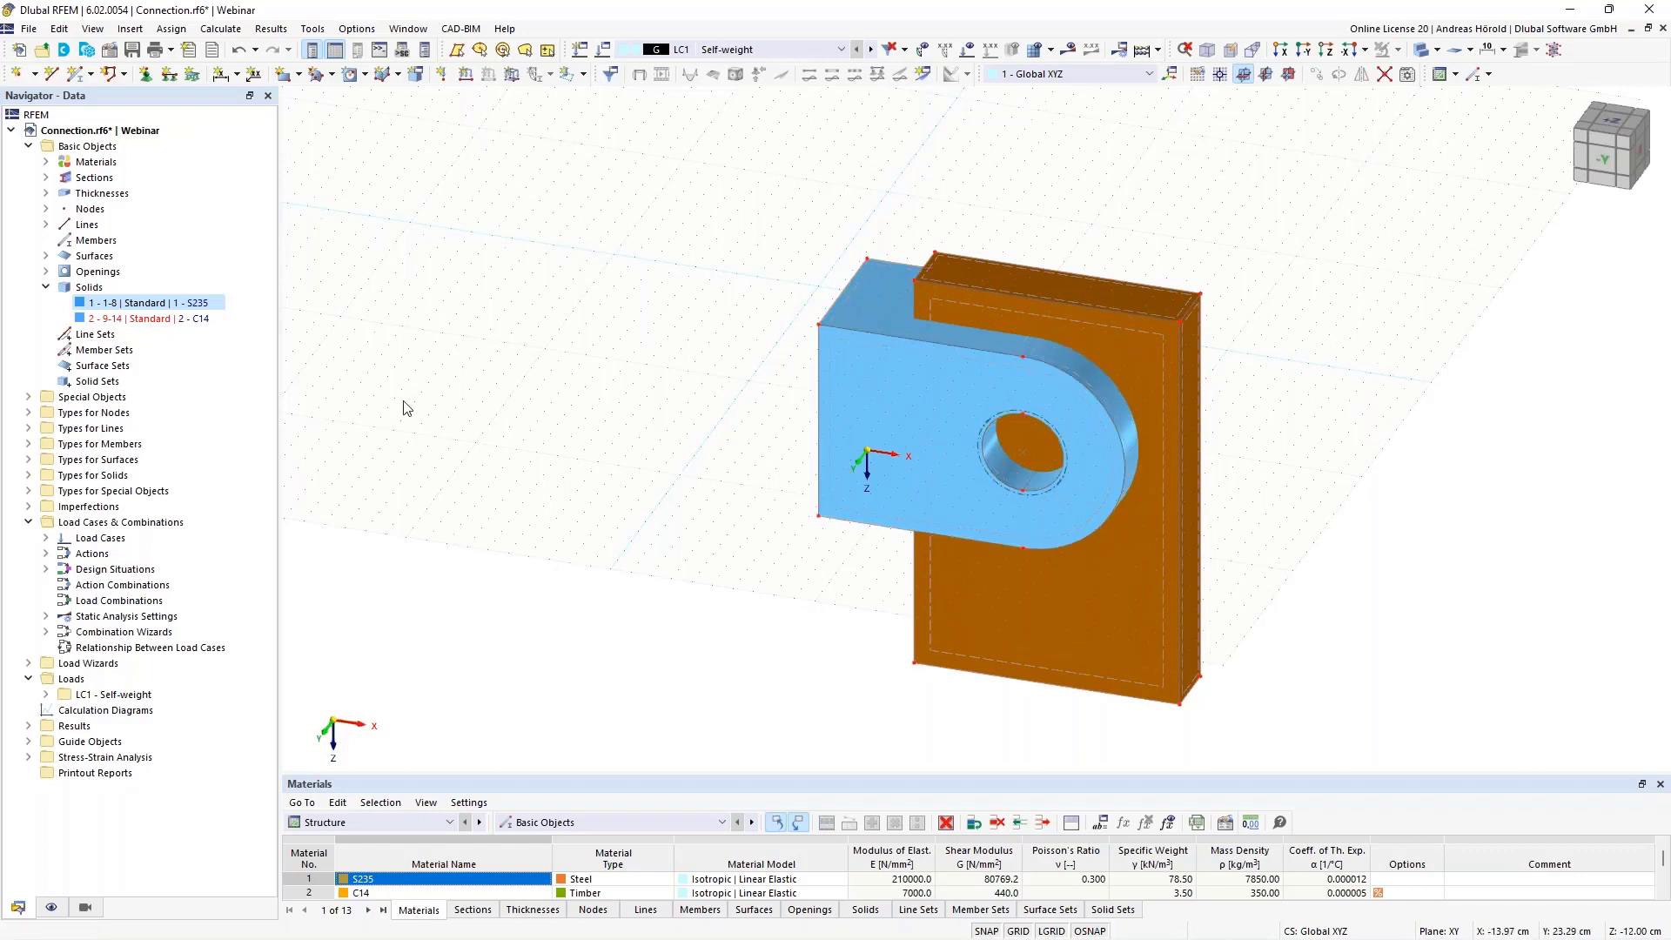
Change the solid type of the extruded C14 block to Hole and accept regenerating the affected solids
{"action": "left_click", "coordinate": [135, 321]}
{"action": "right_click", "coordinate": [136, 322]}
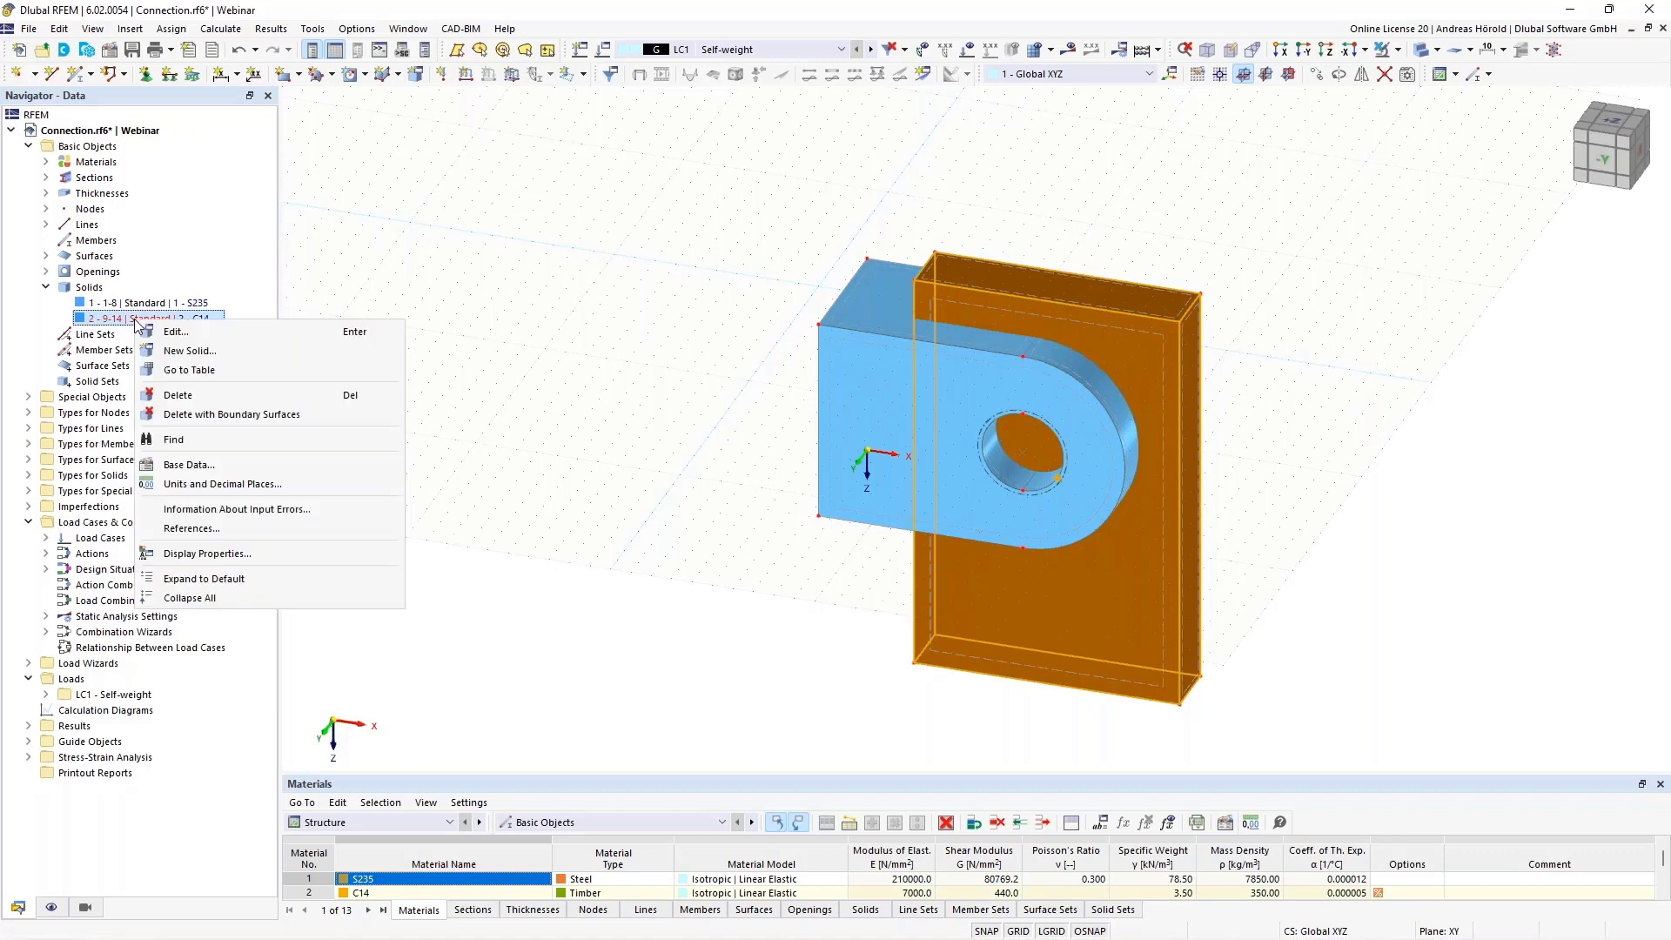
{"action": "left_click", "coordinate": [204, 331]}
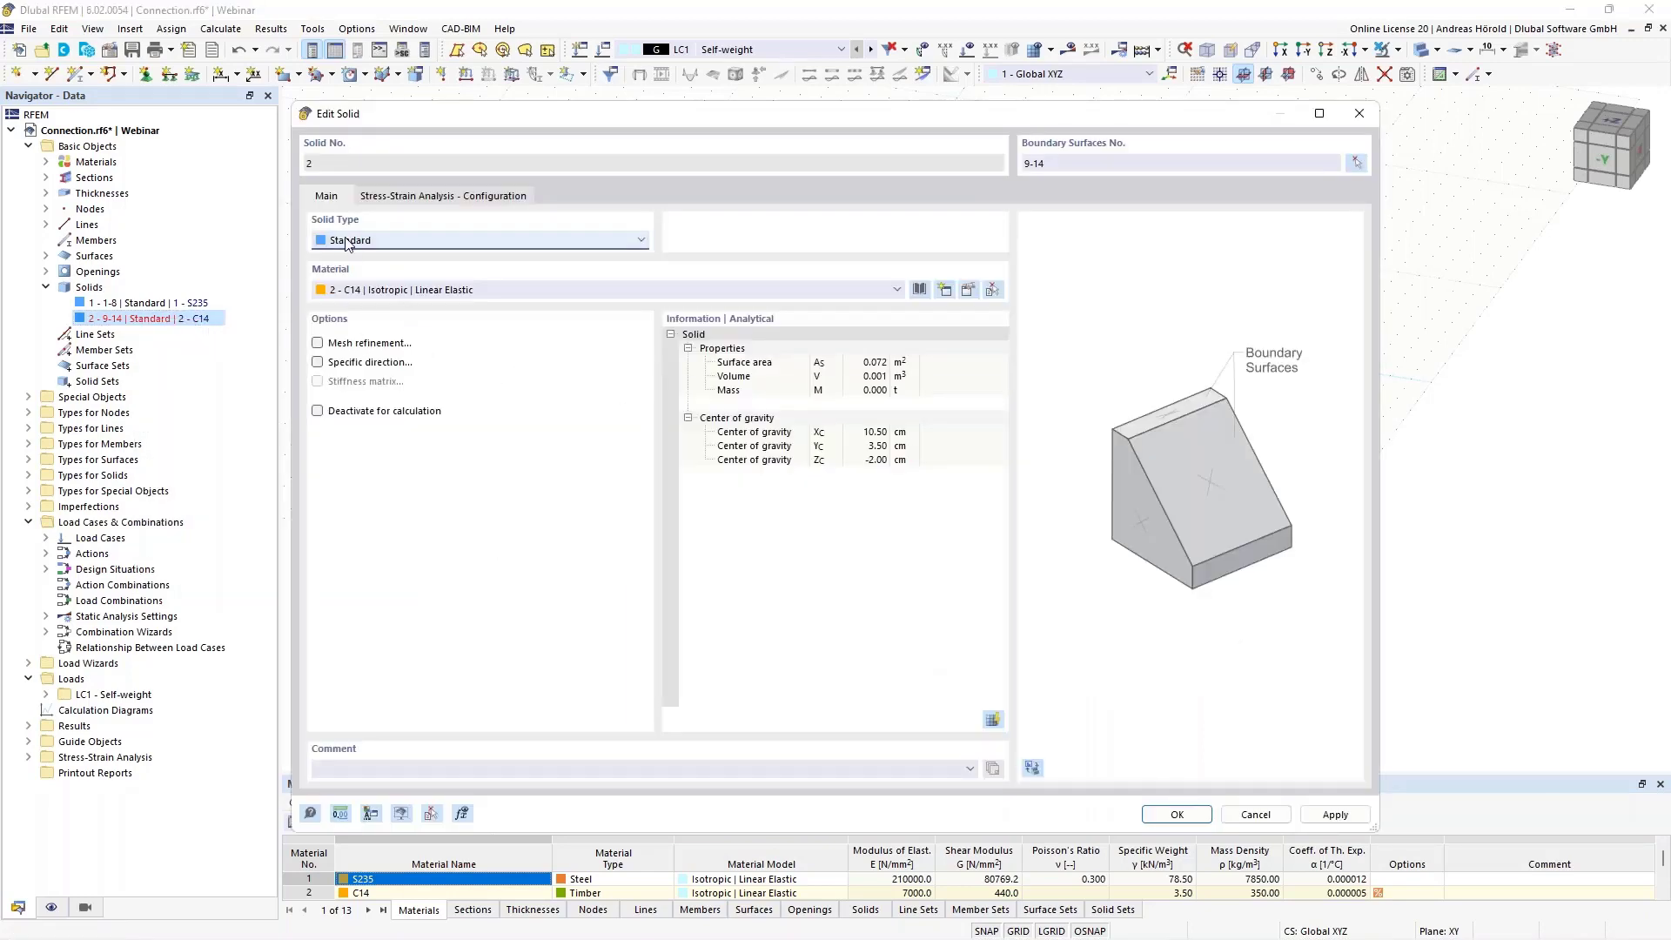
{"action": "left_click", "coordinate": [419, 240]}
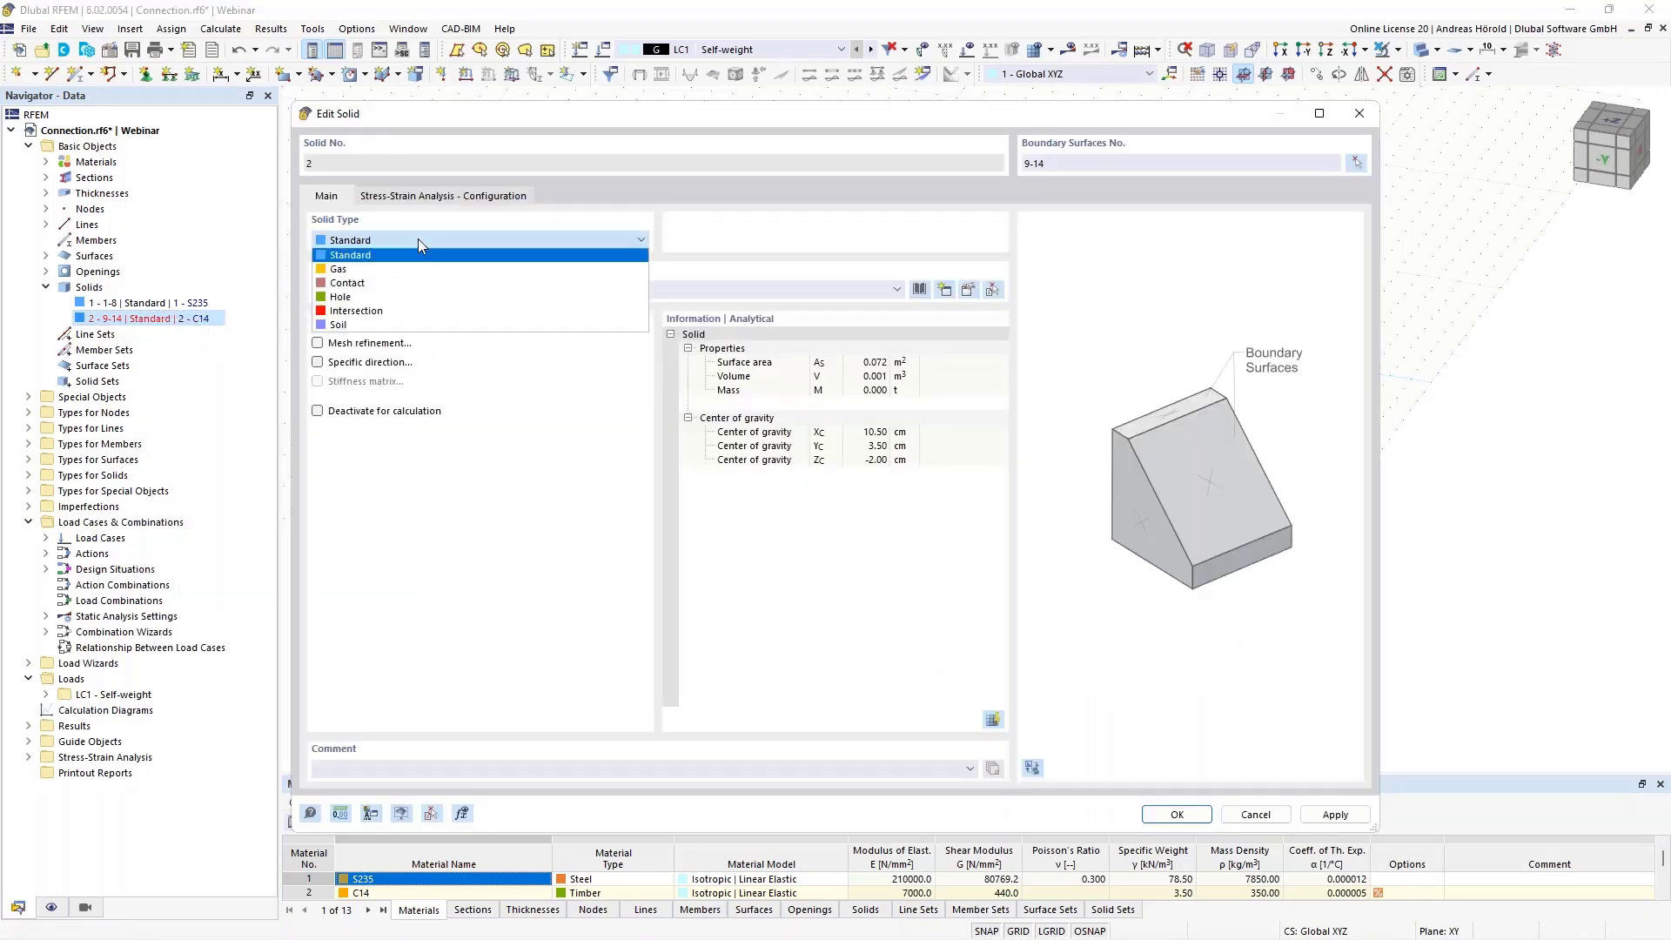
{"action": "left_click", "coordinate": [435, 300]}
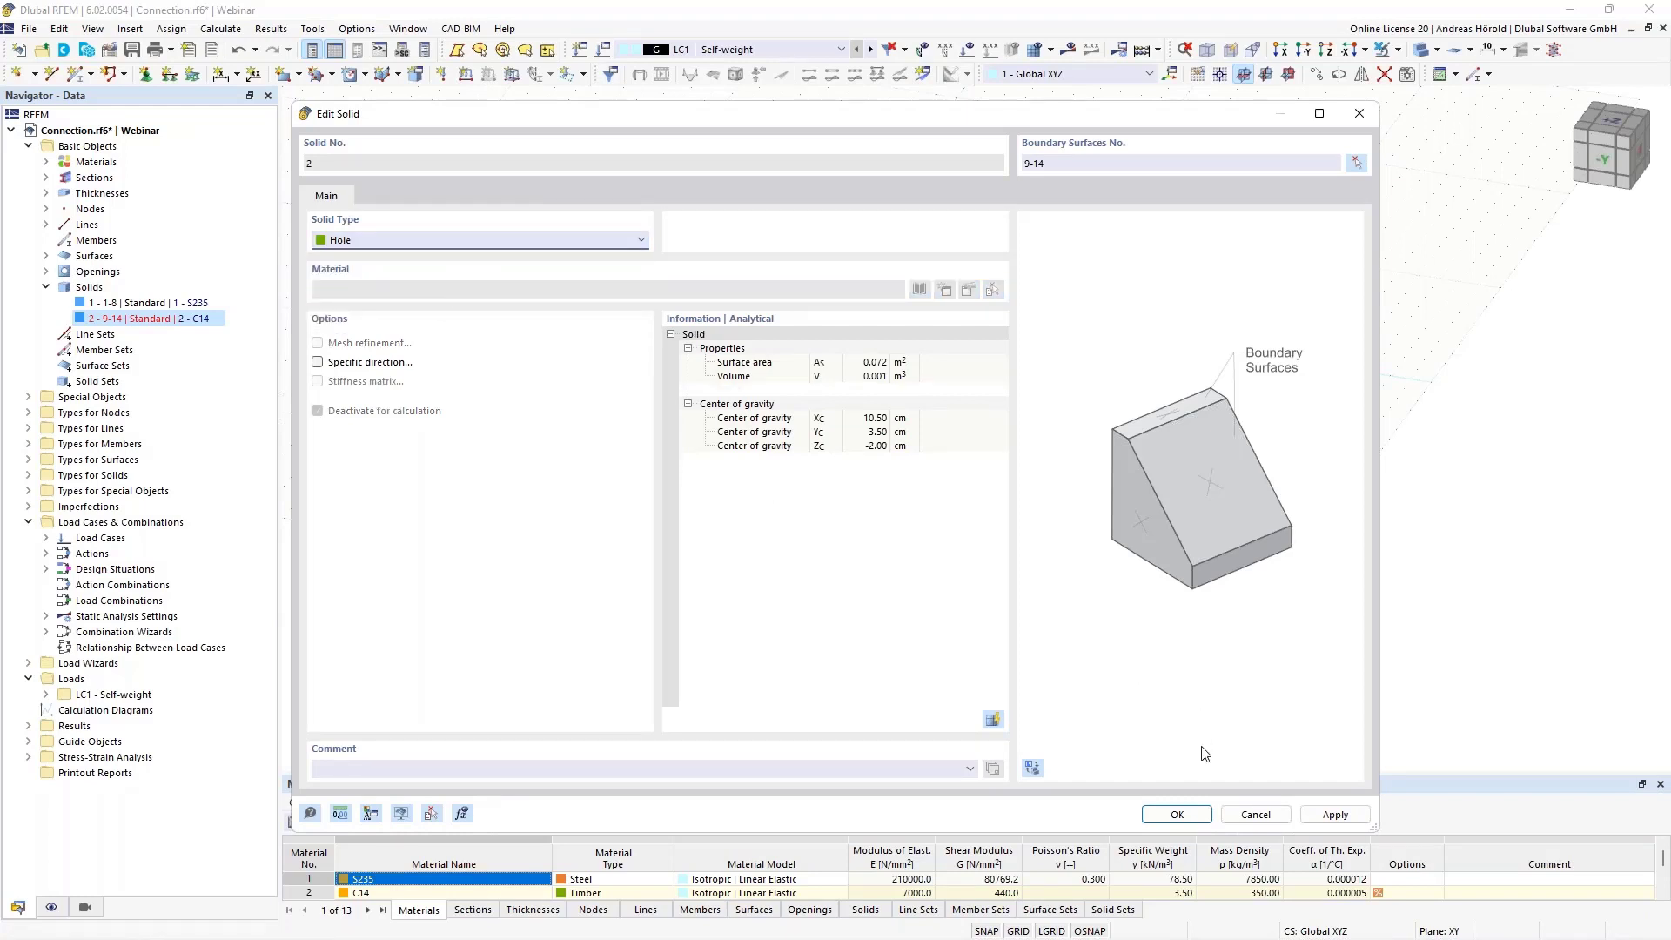
{"action": "left_click", "coordinate": [1188, 813]}
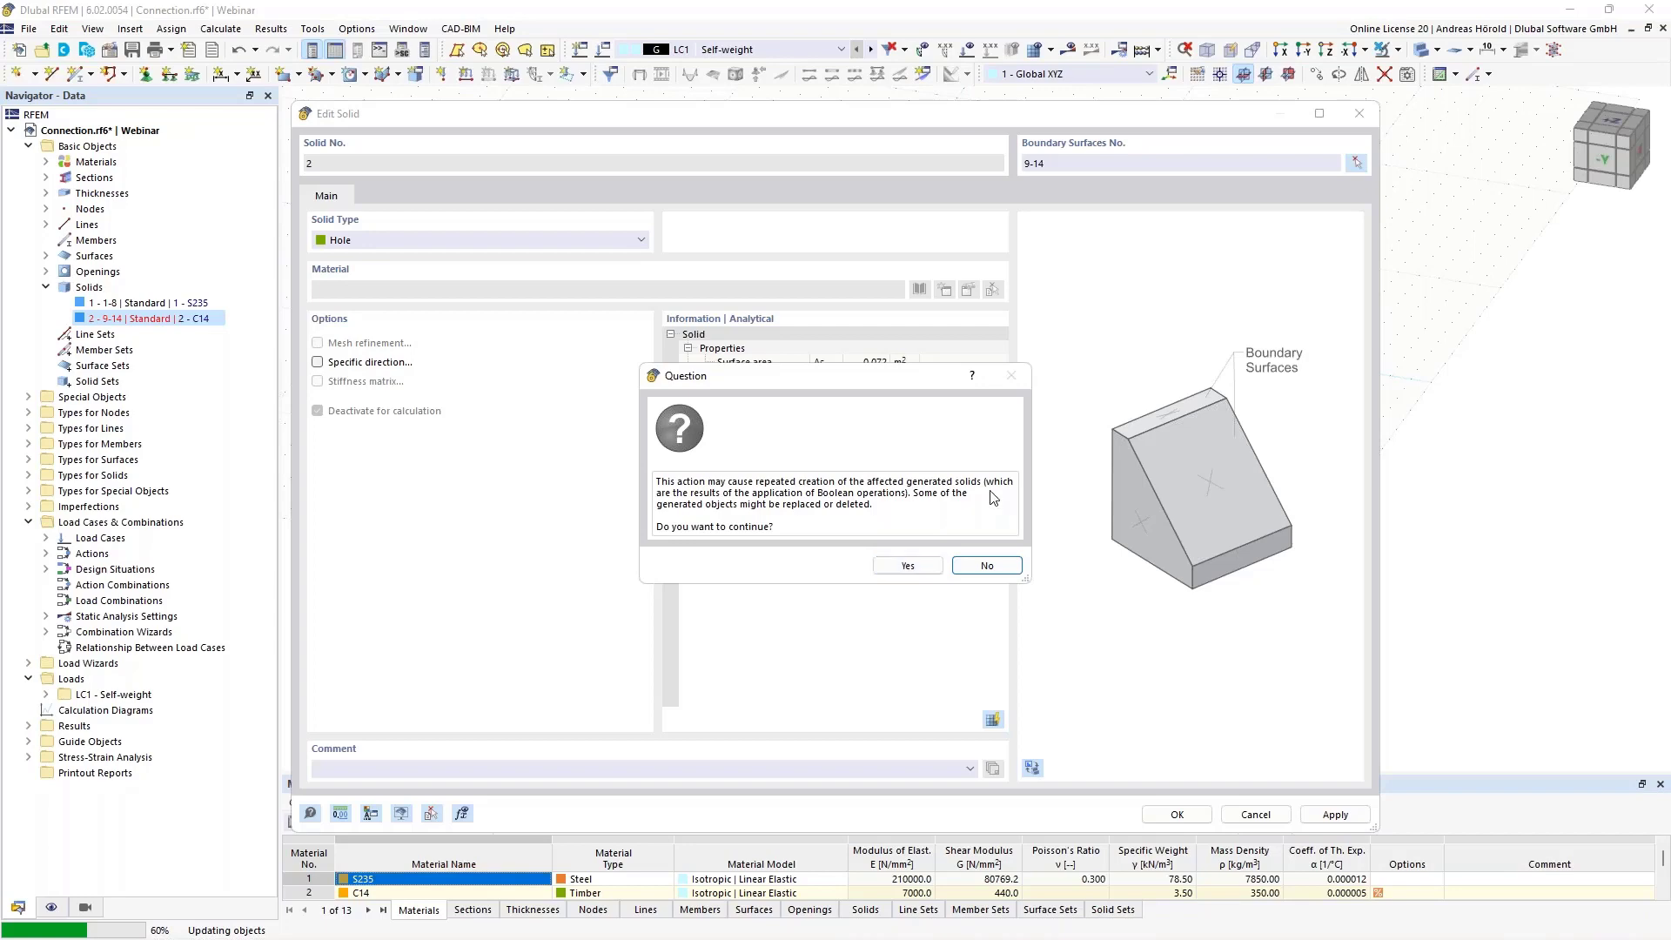
{"action": "left_click", "coordinate": [904, 566]}
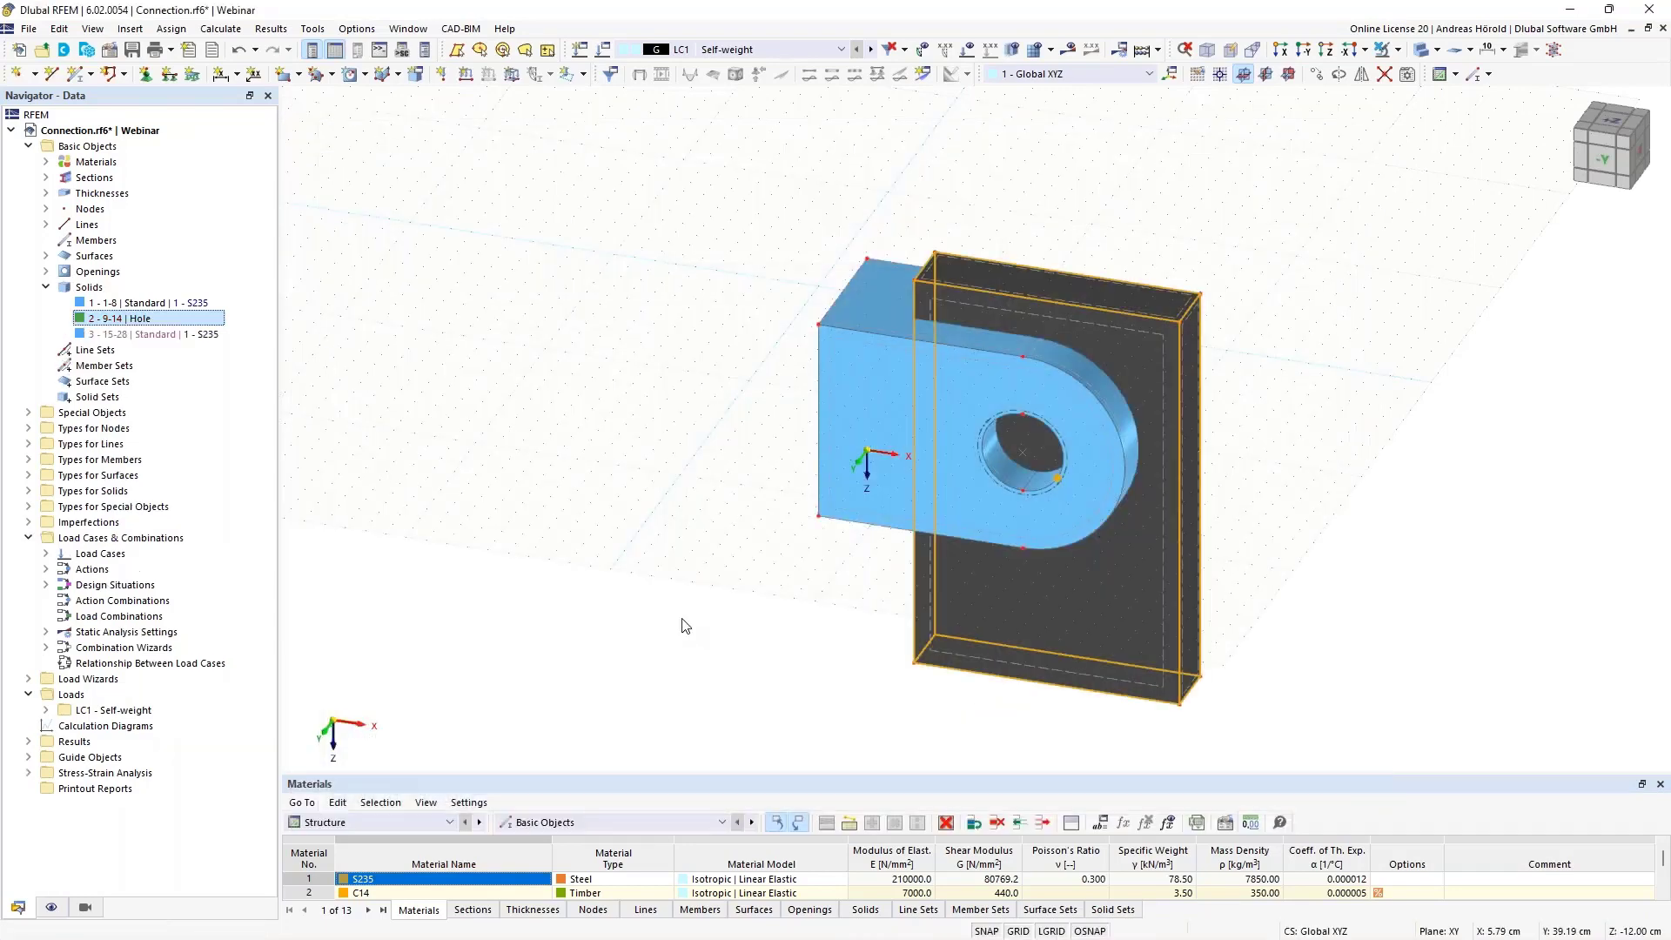
Highlight the generated cut solid, the original plate solid and the hole solid in turn to compare their shapes
{"action": "left_click", "coordinate": [156, 334]}
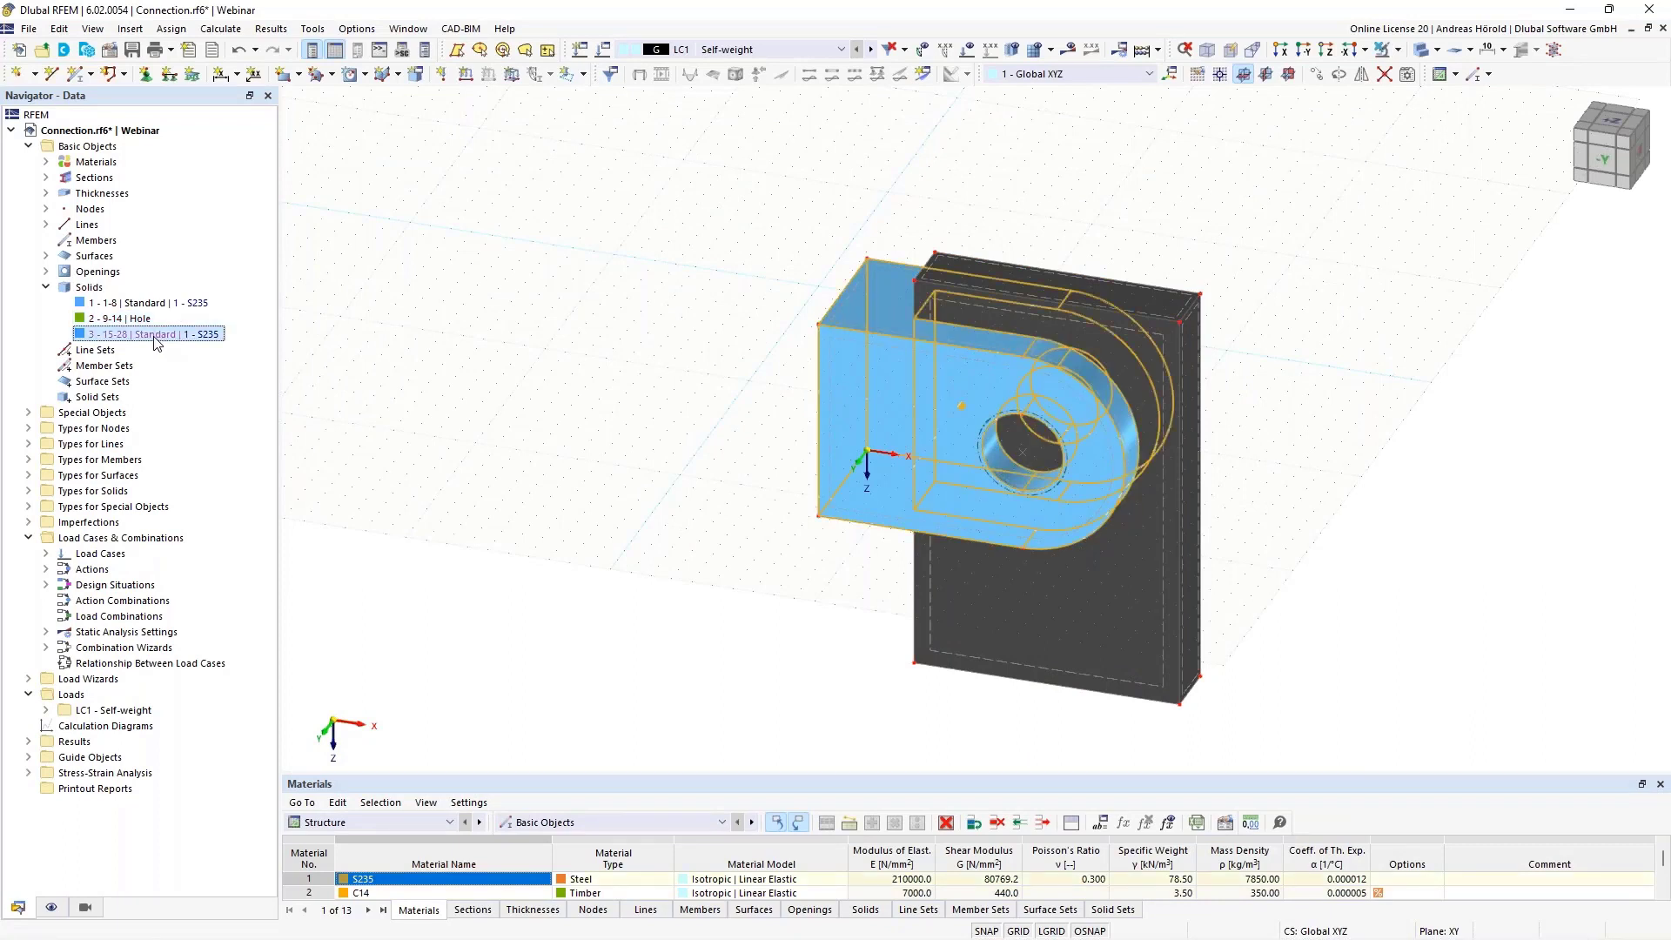
{"action": "left_click", "coordinate": [142, 303]}
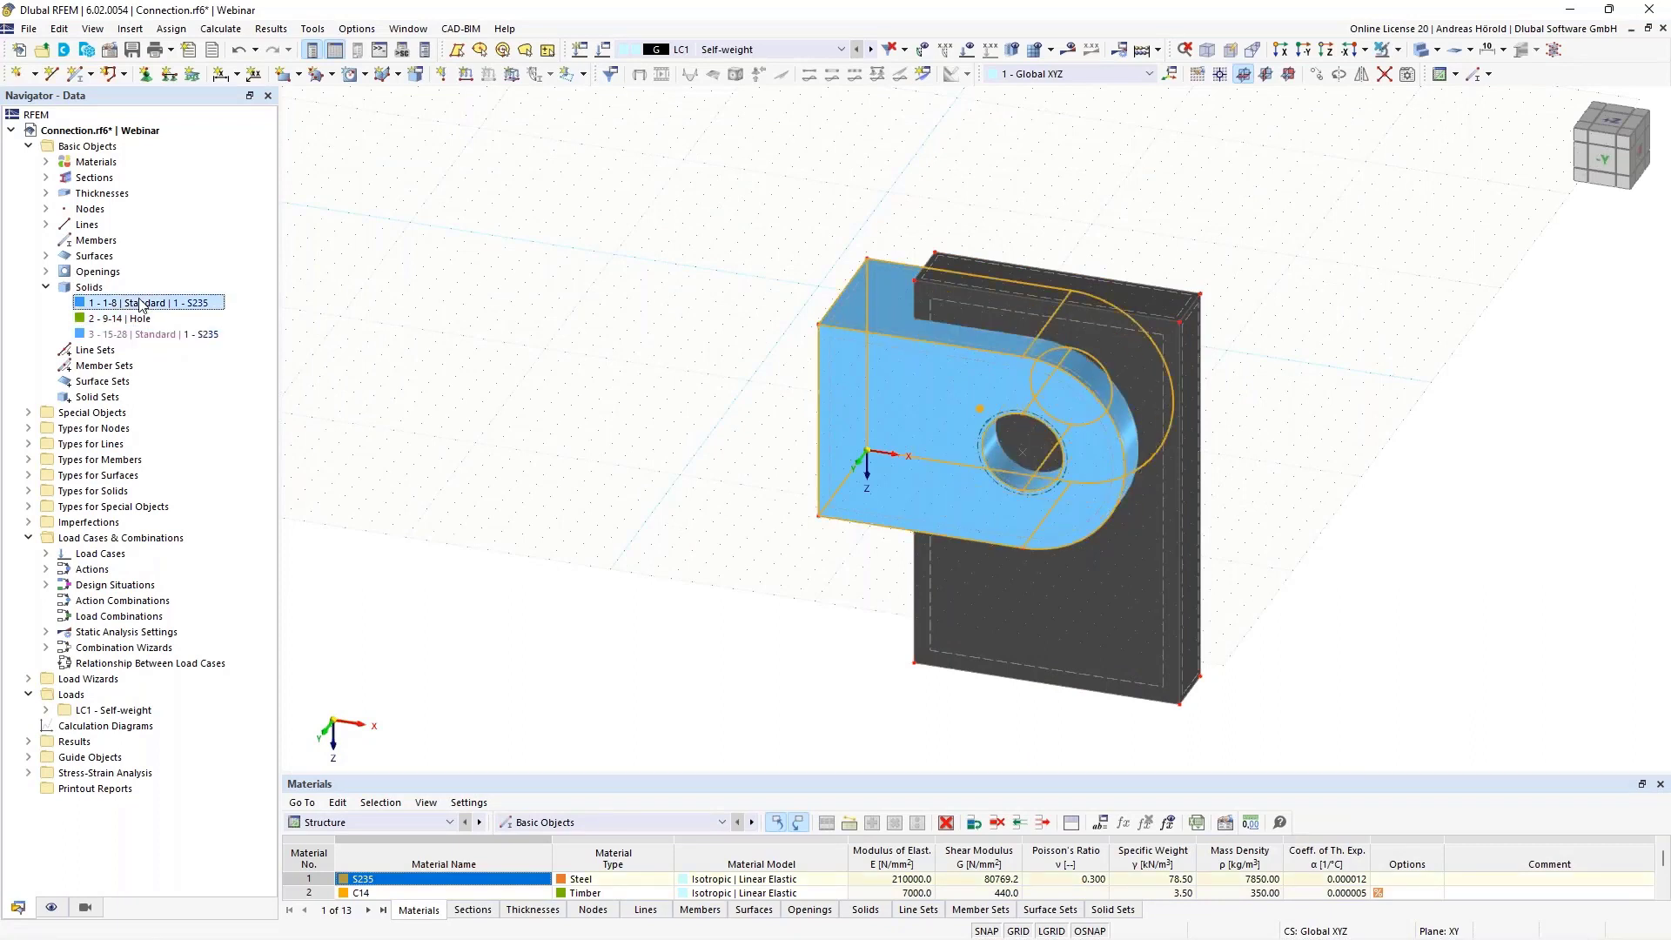
{"action": "left_click", "coordinate": [139, 320]}
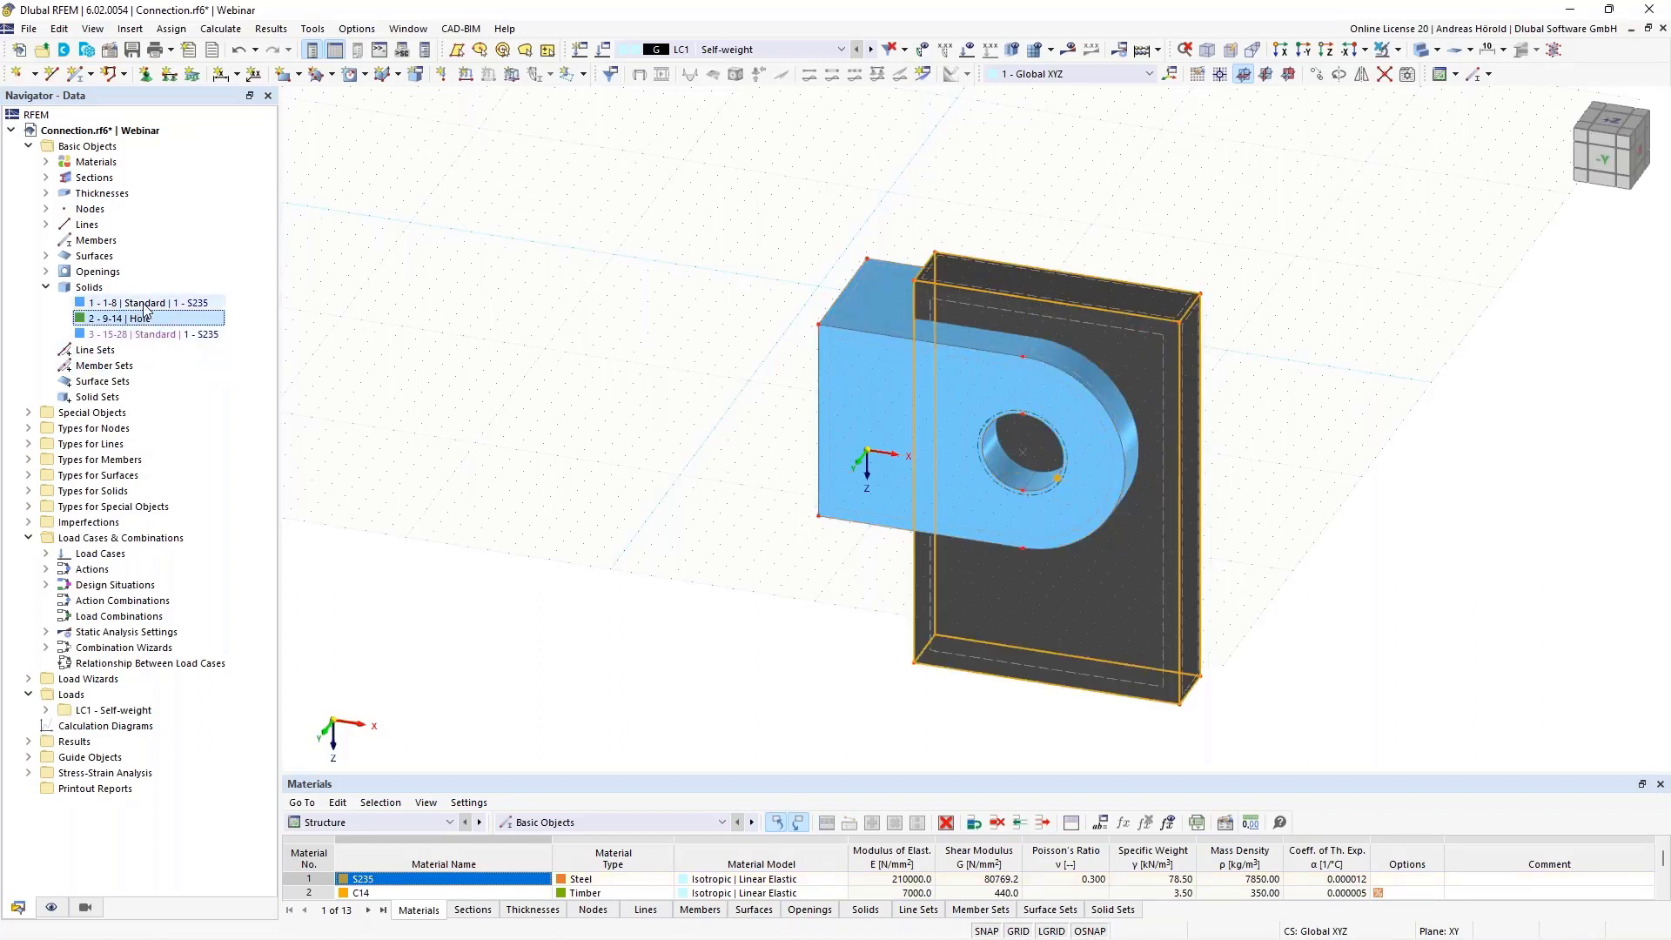
{"action": "left_click", "coordinate": [145, 303]}
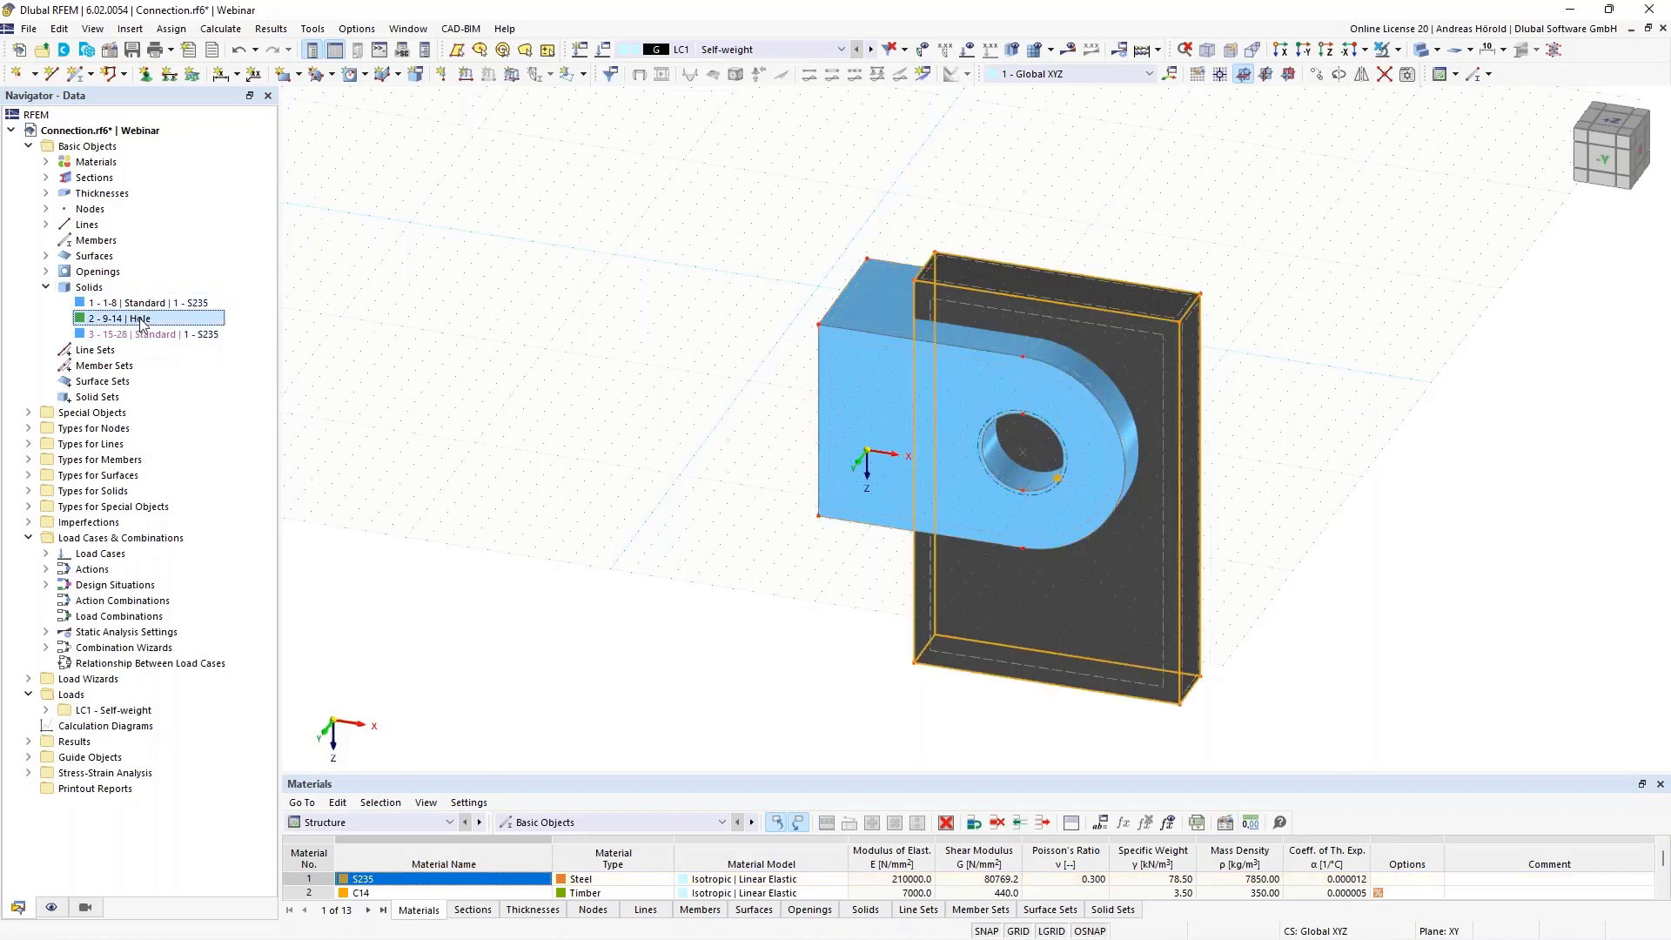
Cancel the generated state of the slotted steel solid and confirm the removal of its link to the original solids
{"action": "left_click", "coordinate": [158, 337]}
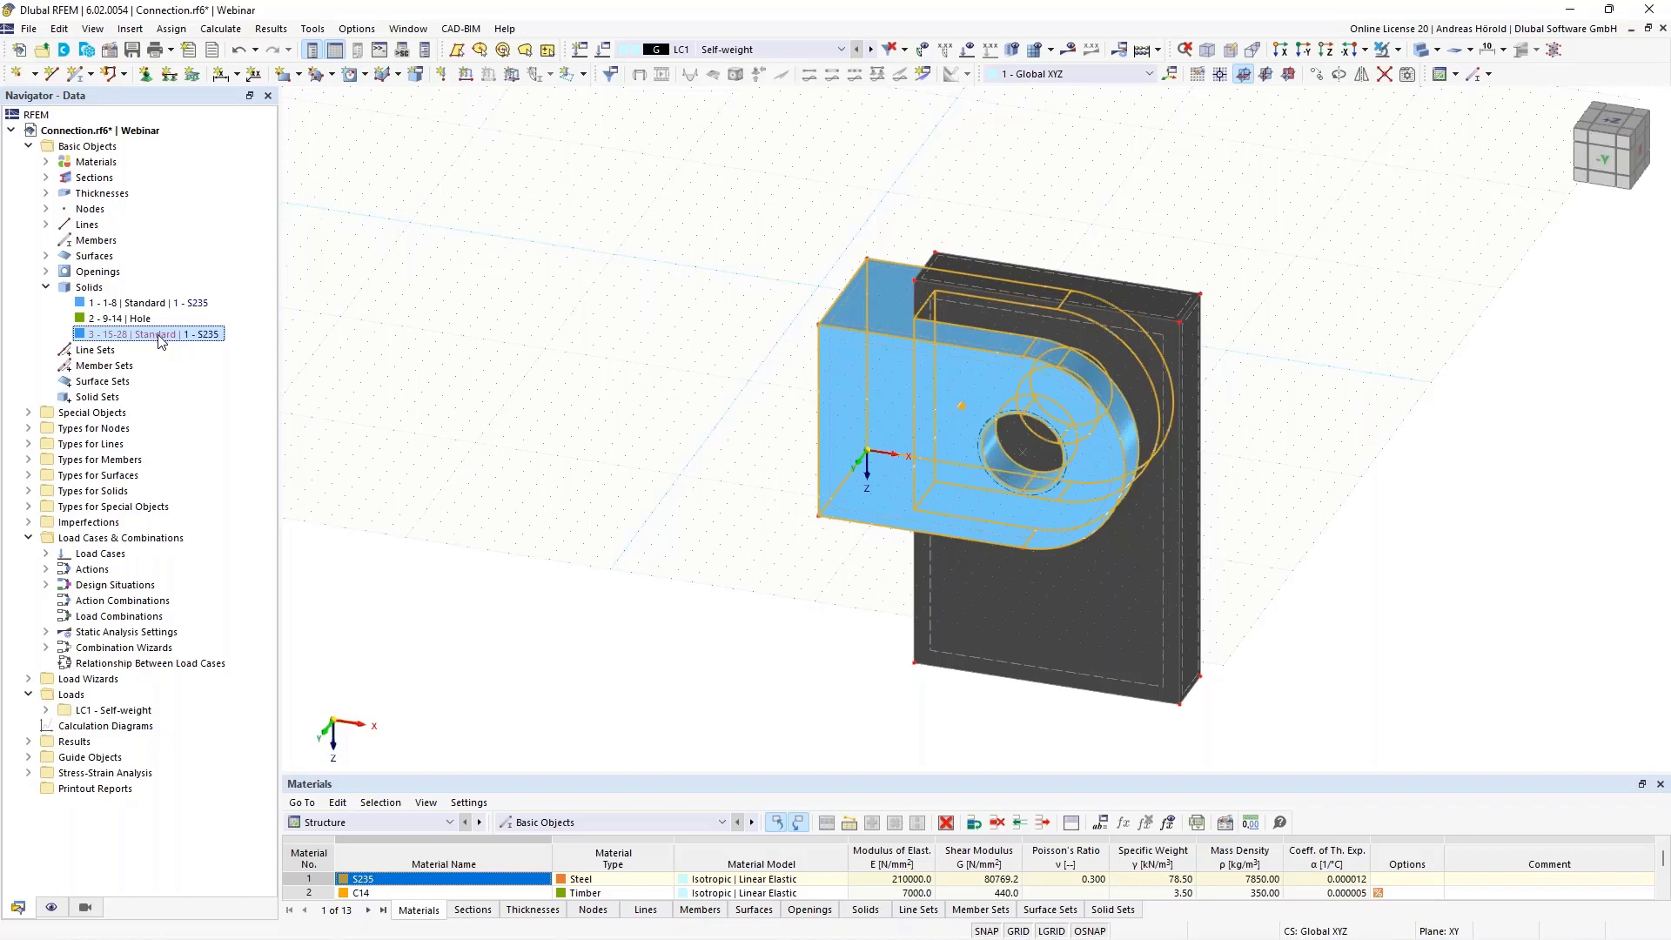
{"action": "right_click", "coordinate": [159, 336]}
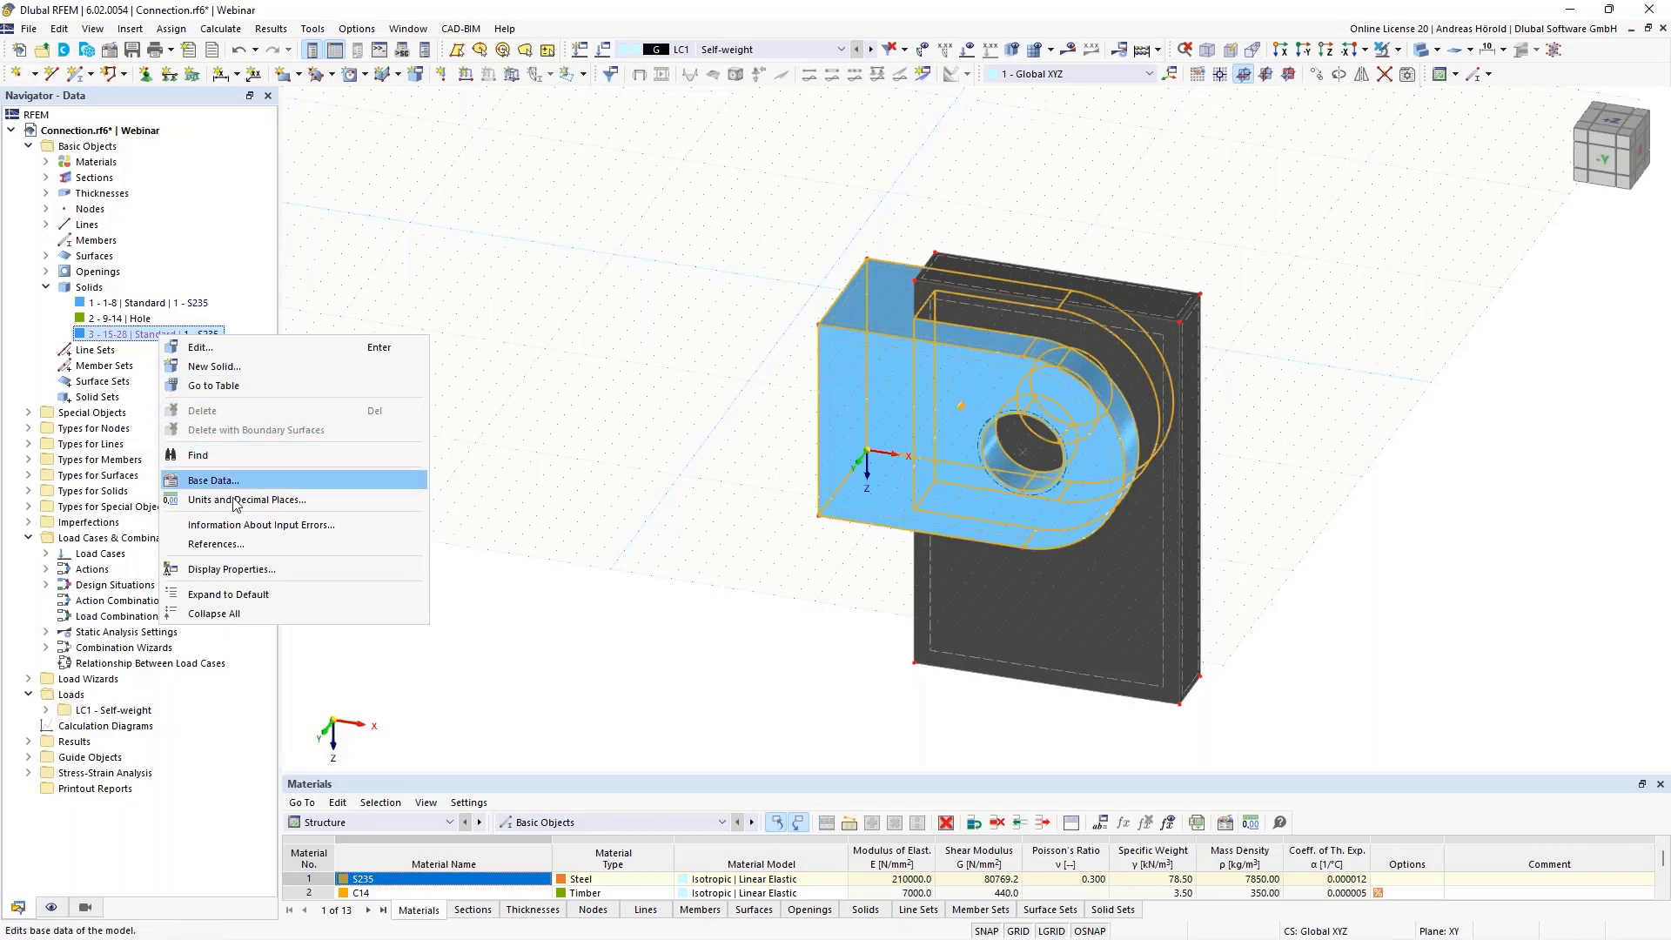
{"action": "left_click", "coordinate": [237, 347]}
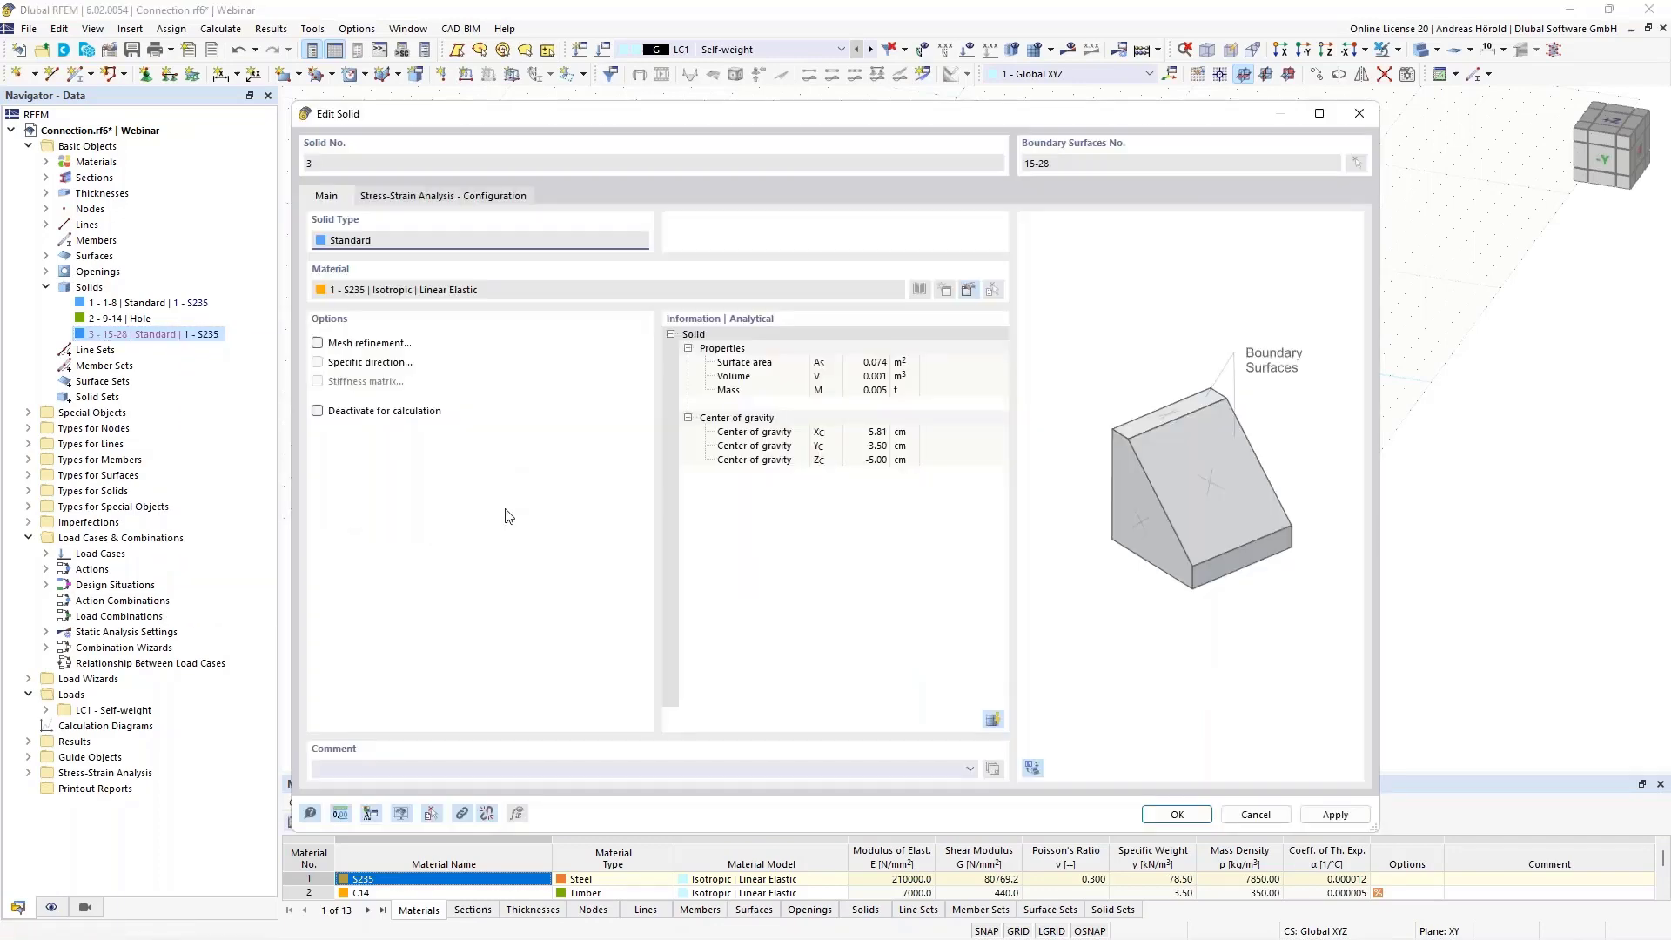
{"action": "left_click", "coordinate": [487, 814]}
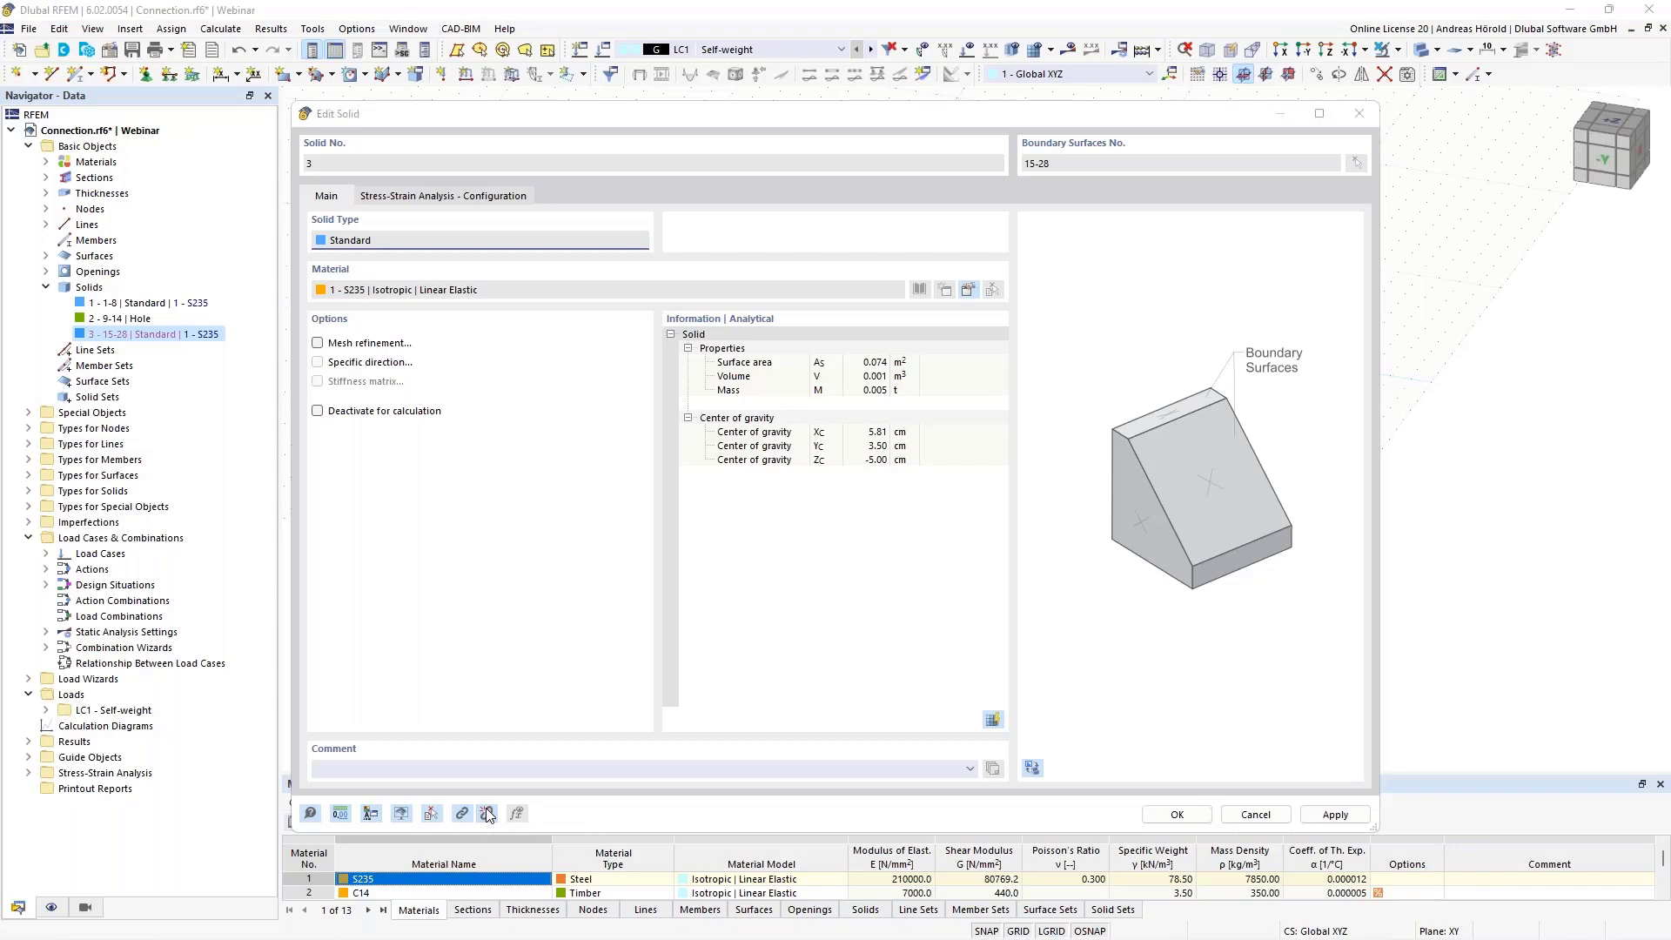
{"action": "left_click", "coordinate": [902, 552]}
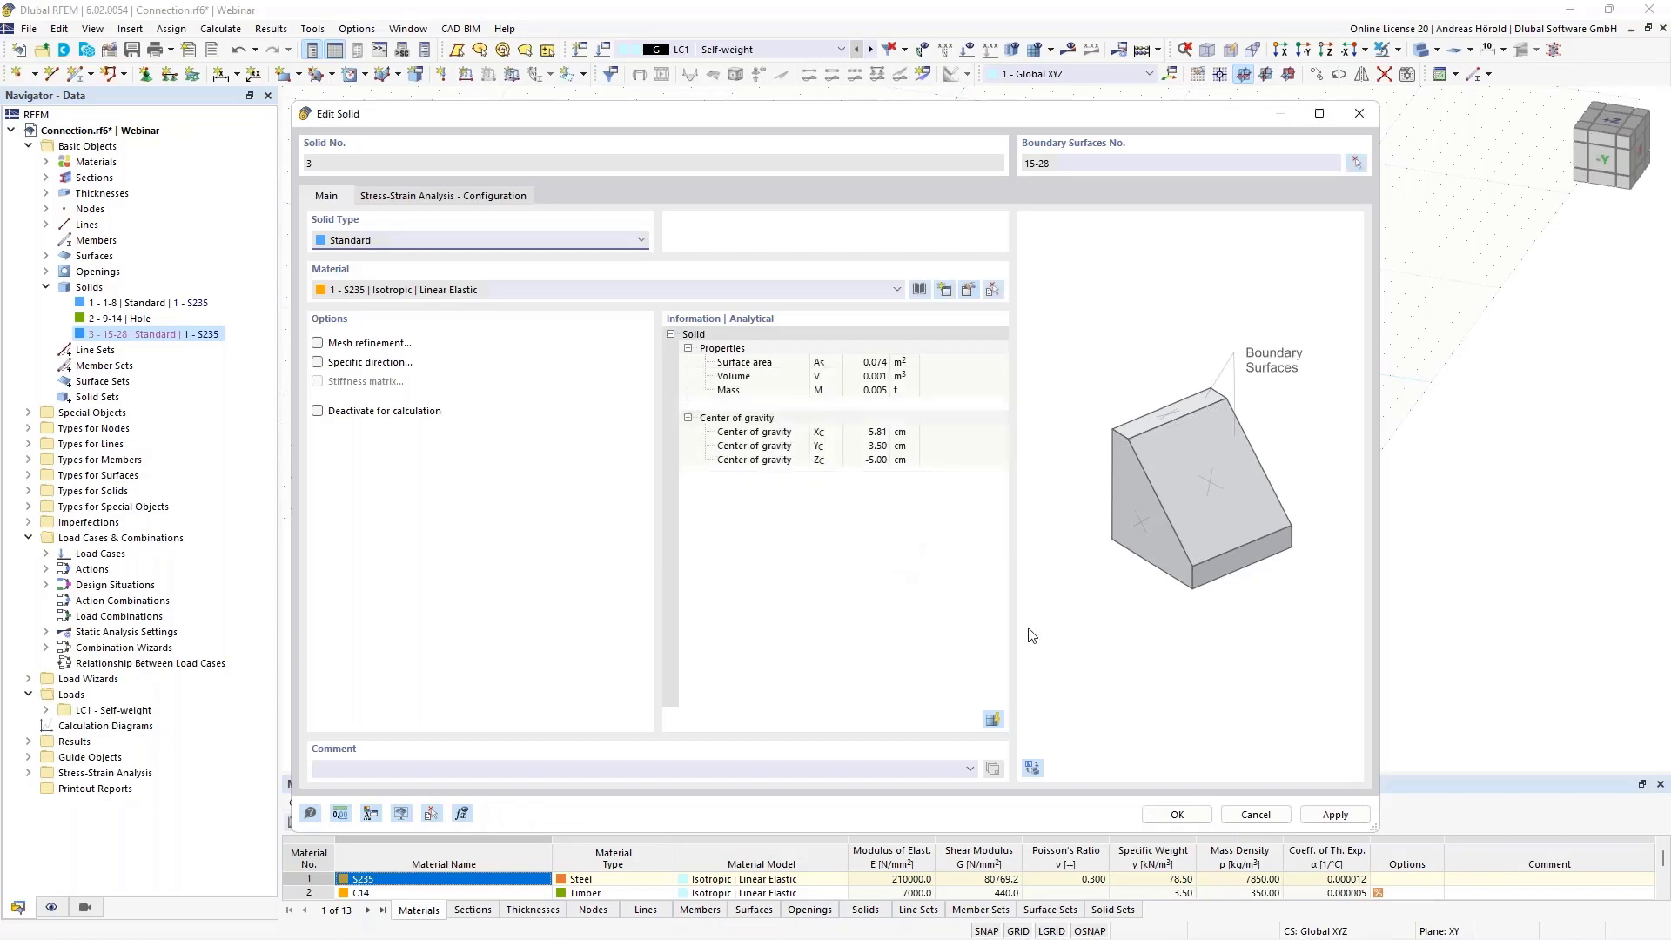
{"action": "left_click", "coordinate": [1174, 814]}
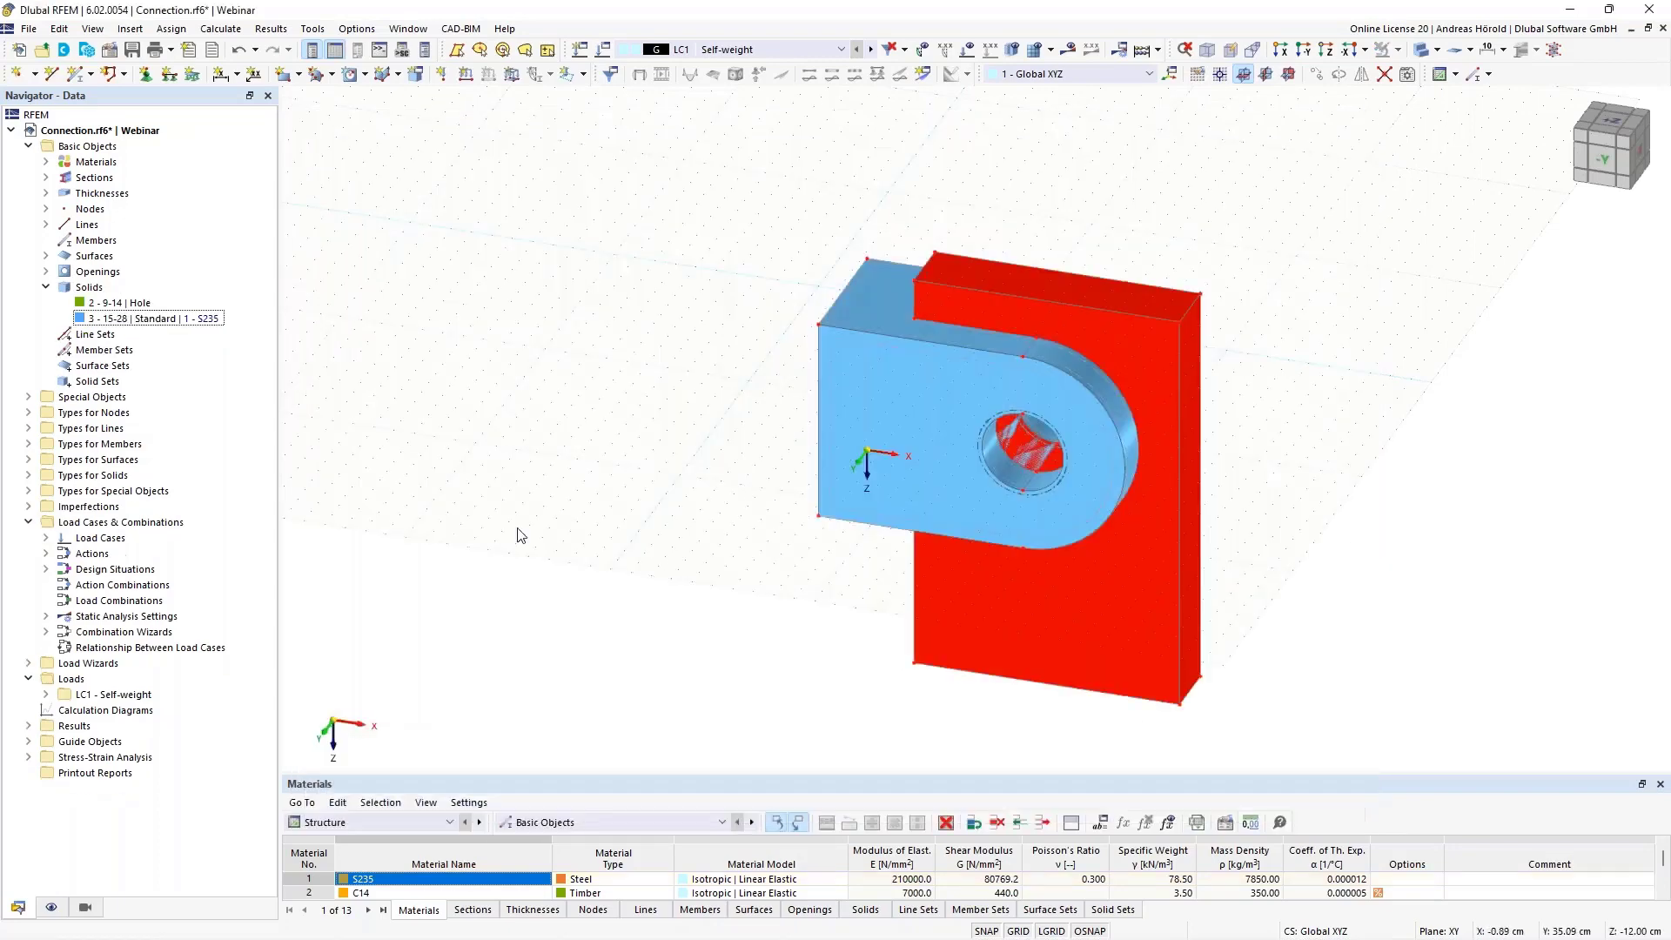
{"action": "left_click", "coordinate": [139, 303]}
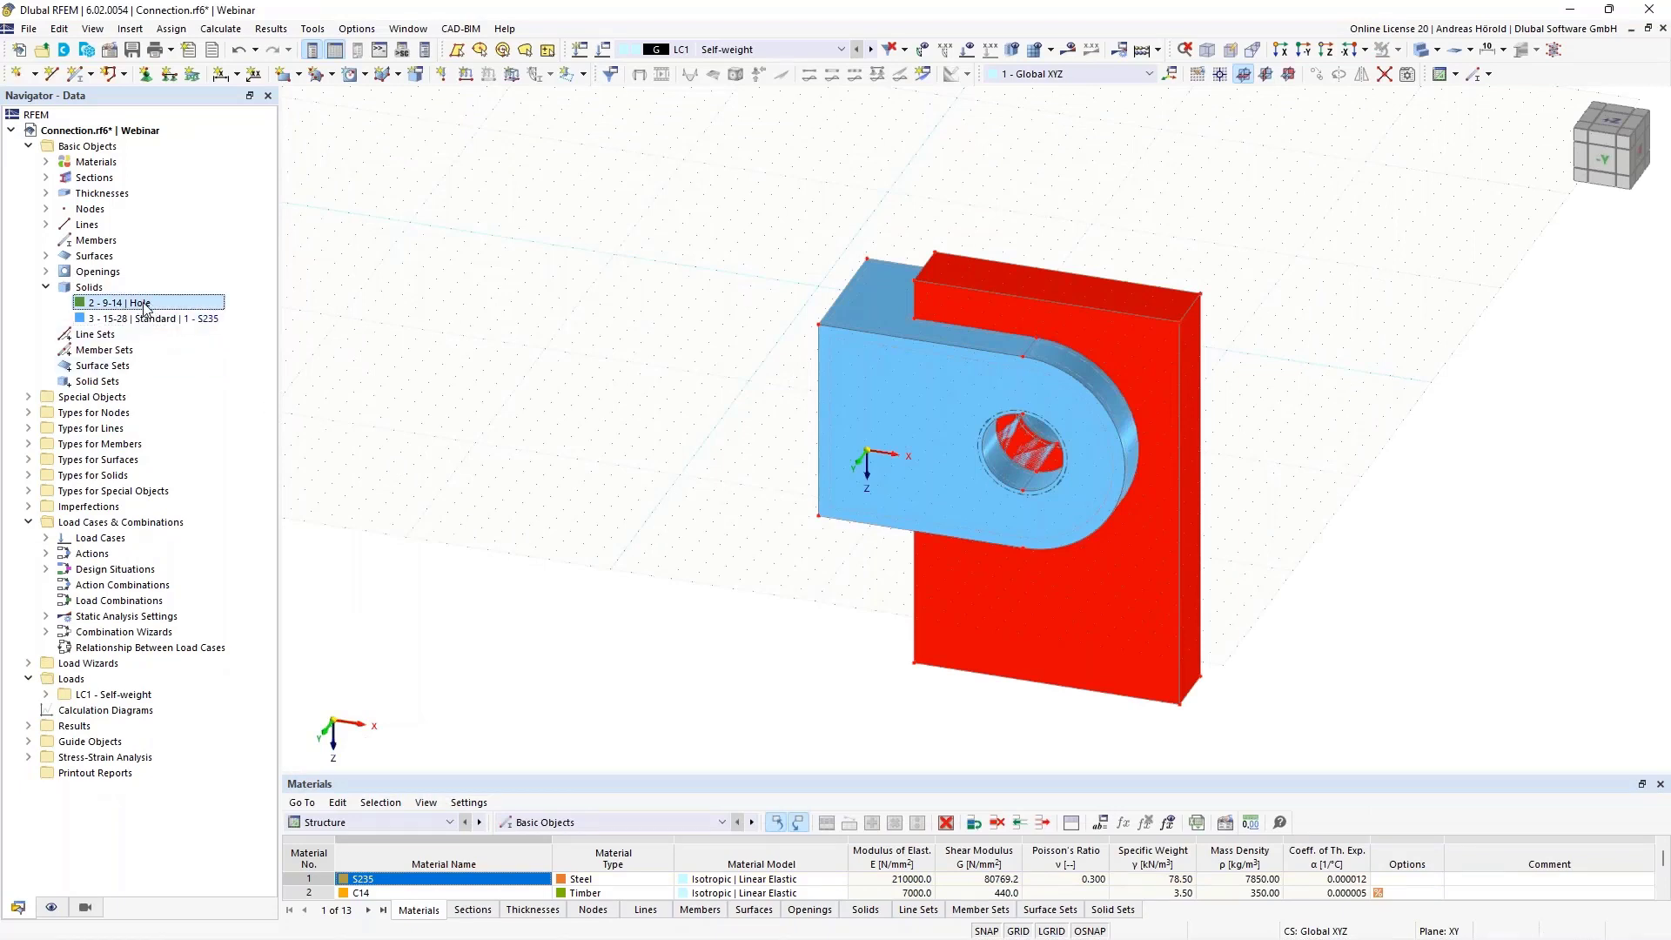
{"action": "right_click", "coordinate": [144, 306]}
{"action": "left_click", "coordinate": [196, 314]}
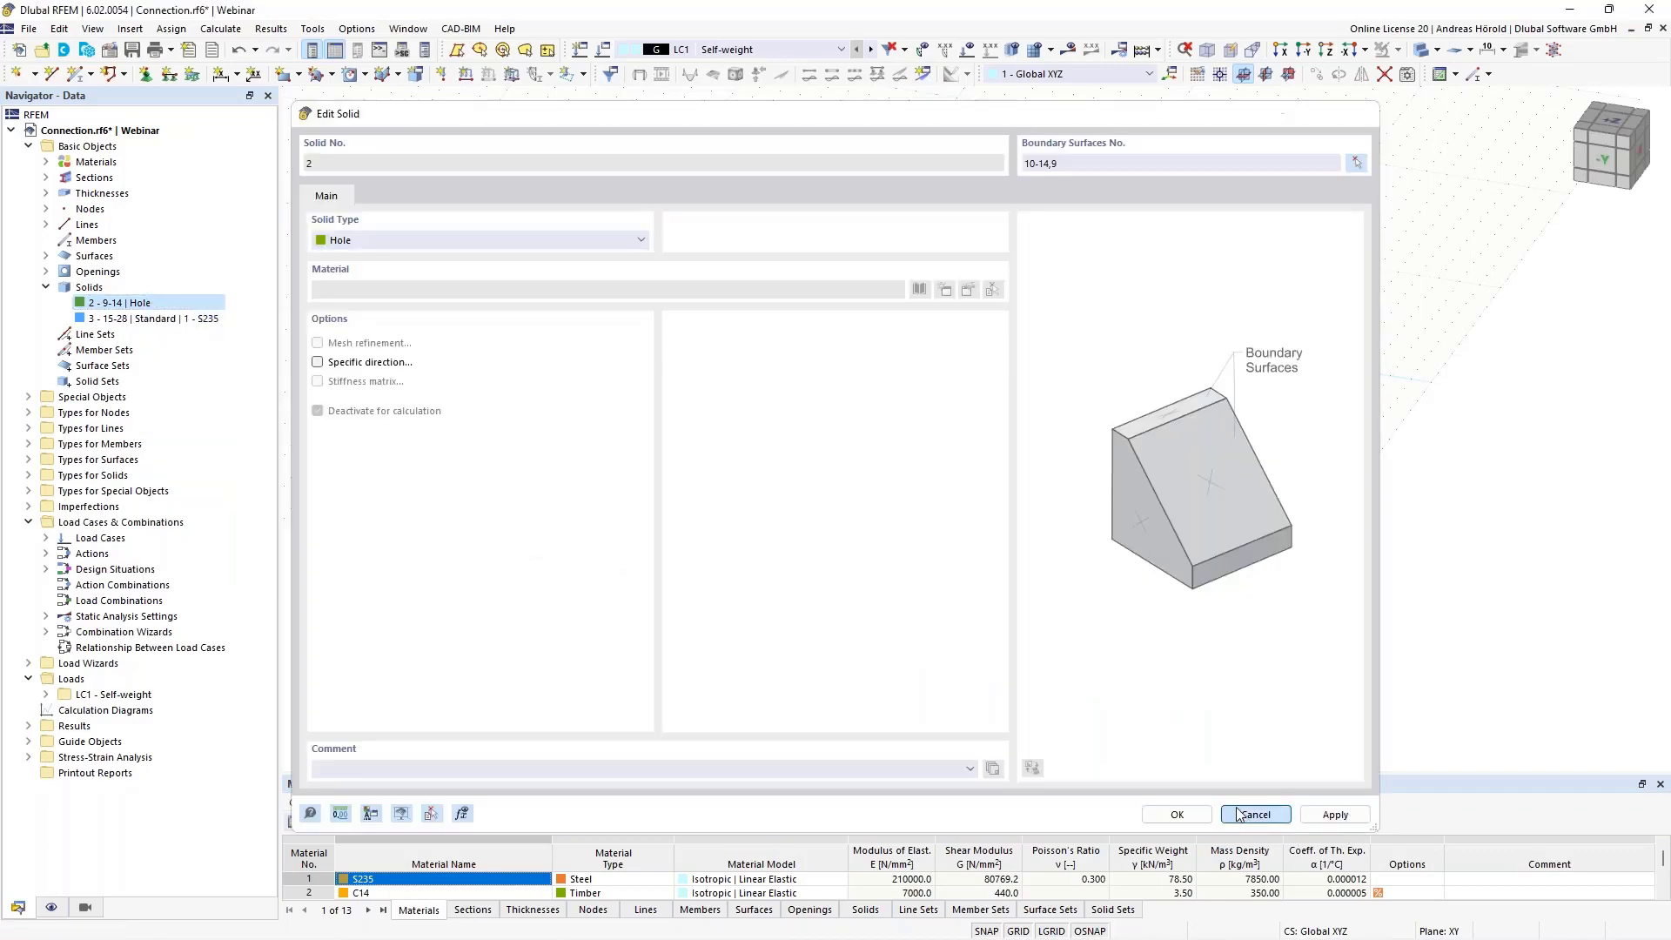
{"action": "left_click", "coordinate": [1255, 815]}
Delete the hole solid together with its boundary surfaces
{"action": "right_click", "coordinate": [189, 305]}
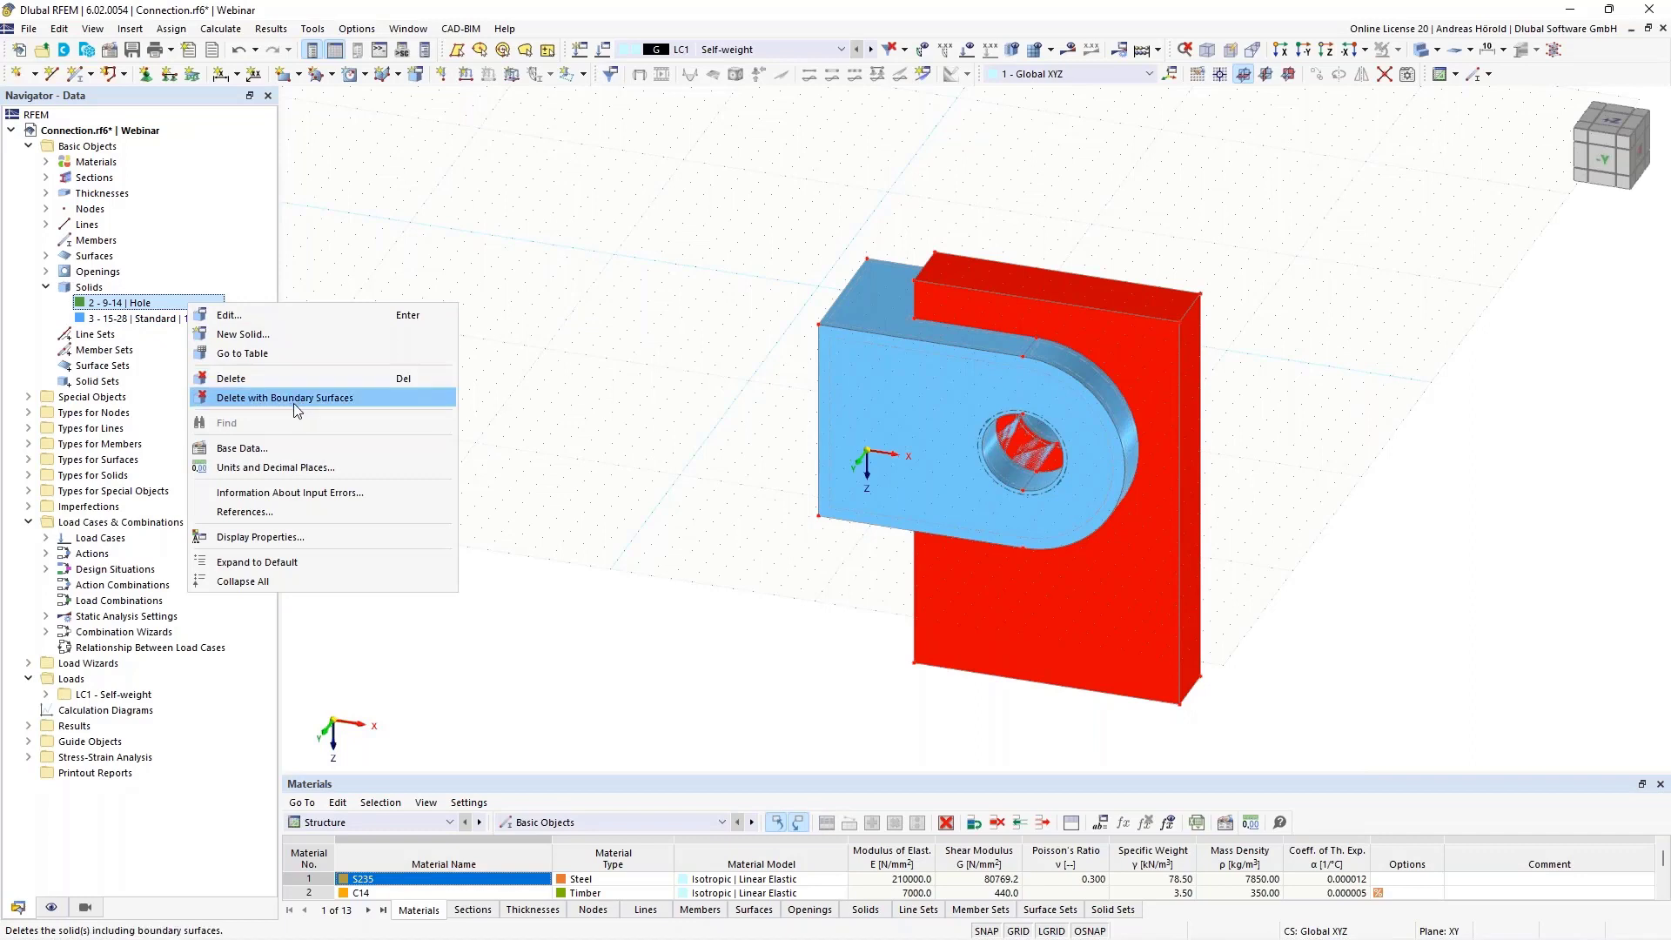
{"action": "left_click", "coordinate": [338, 404]}
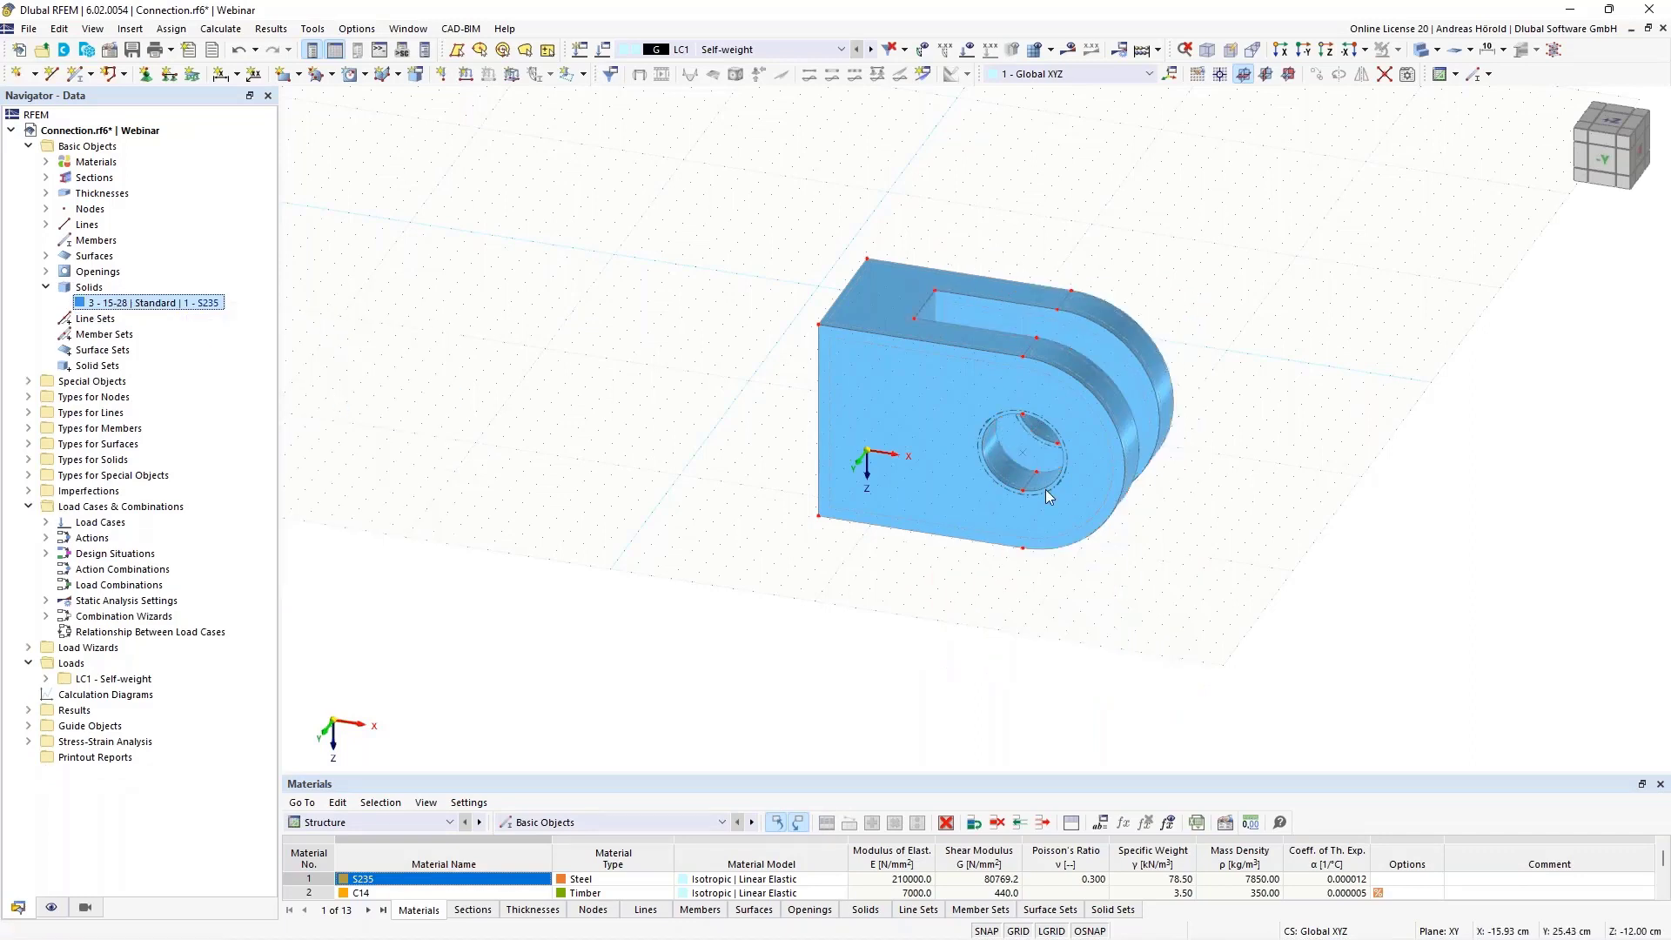
{"action": "middle_click_drag", "start_coordinate": [1449, 428], "coordinate": [1413, 433], "text": "ctrl"}
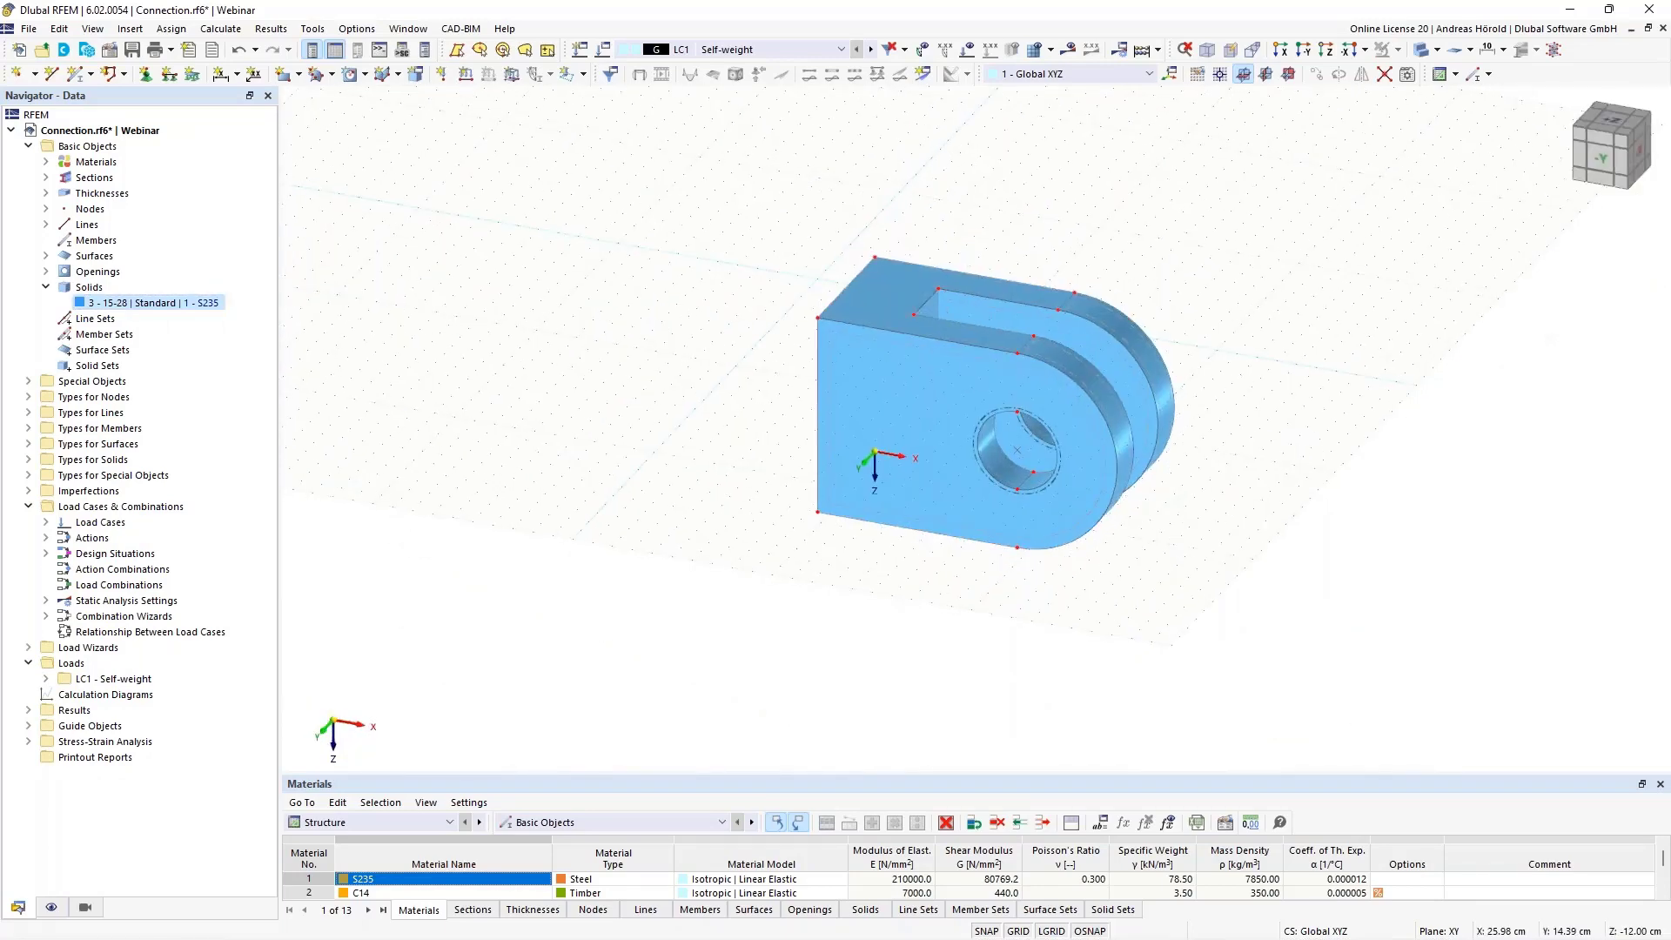
{"action": "scroll", "coordinate": [1272, 433], "scroll_direction": "up", "scroll_amount": 5}
{"action": "scroll", "coordinate": [1284, 448], "scroll_direction": "up", "scroll_amount": 1}
{"action": "middle_click_drag", "start_coordinate": [1284, 448], "coordinate": [1458, 526]}
{"action": "scroll", "coordinate": [1454, 522], "scroll_direction": "down", "scroll_amount": 1}
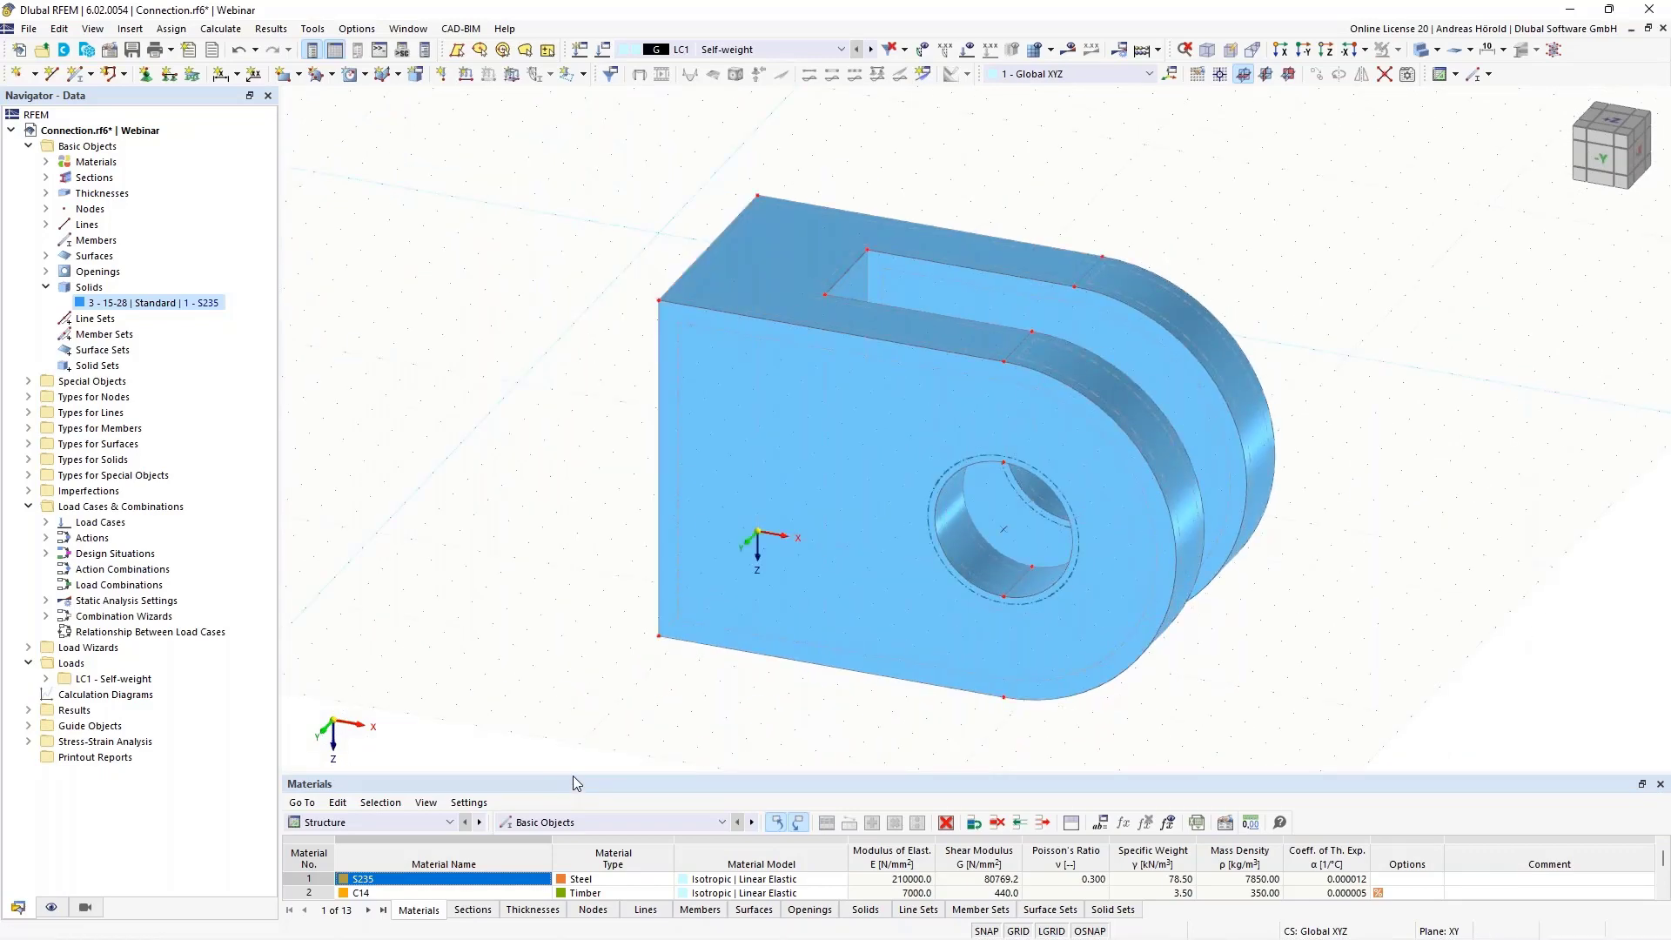
Delete the two empty rows above the slotted plate in the Solids table so that it becomes solid 1
{"action": "left_click_drag", "start_coordinate": [573, 774], "coordinate": [579, 676]}
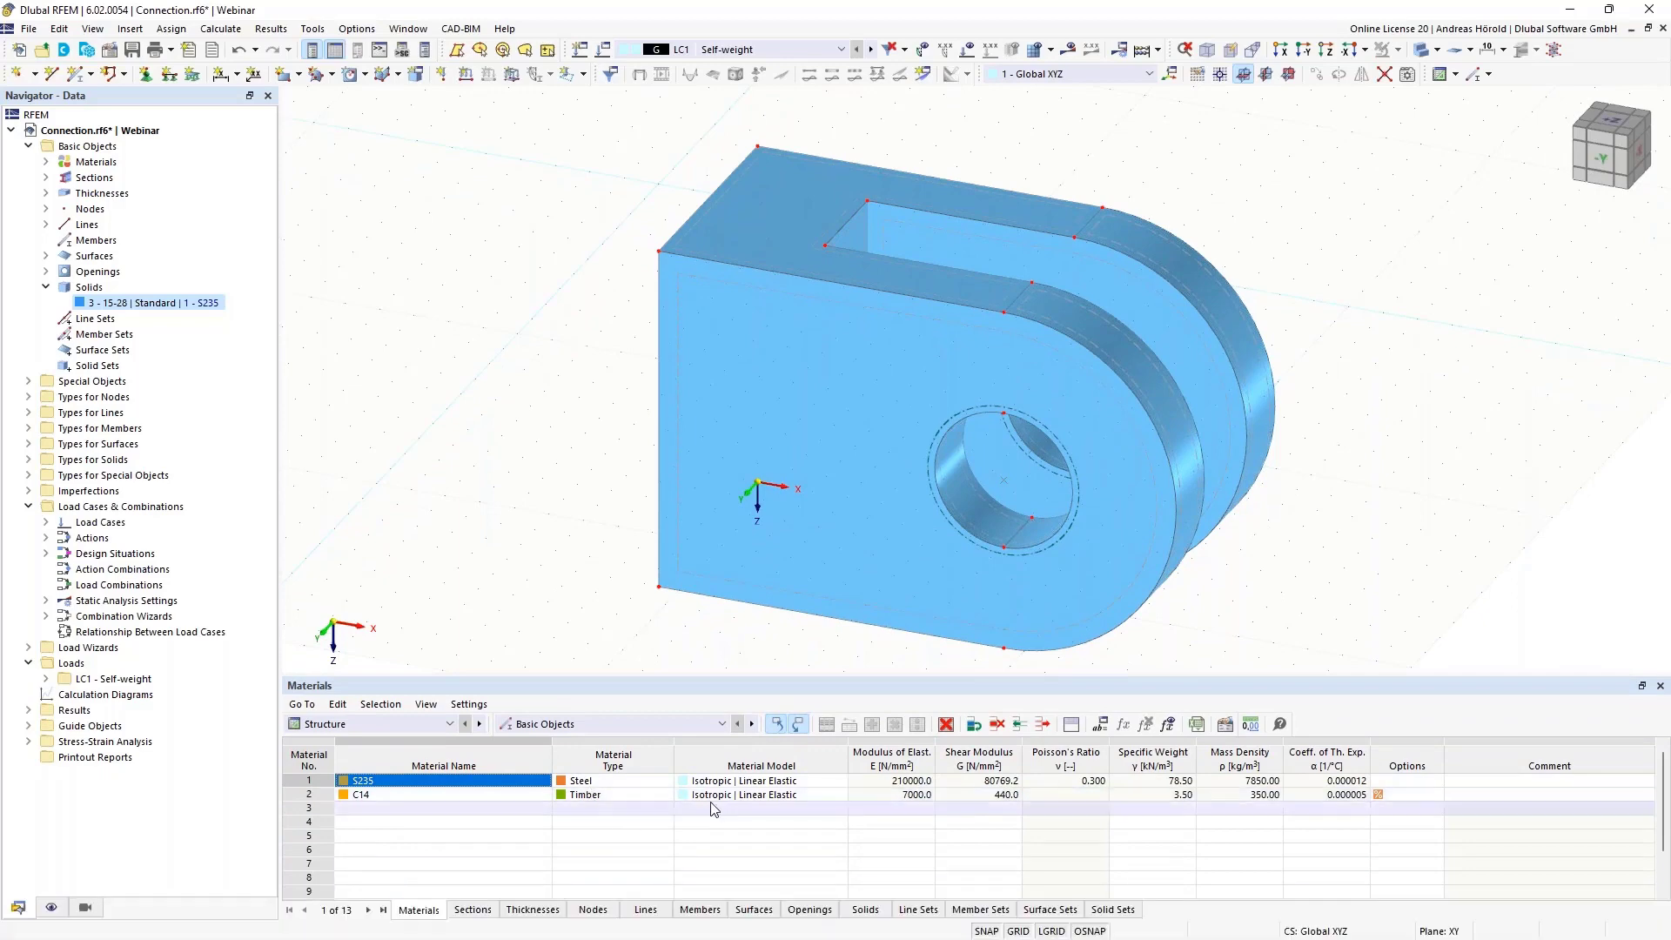
{"action": "left_click", "coordinate": [863, 909]}
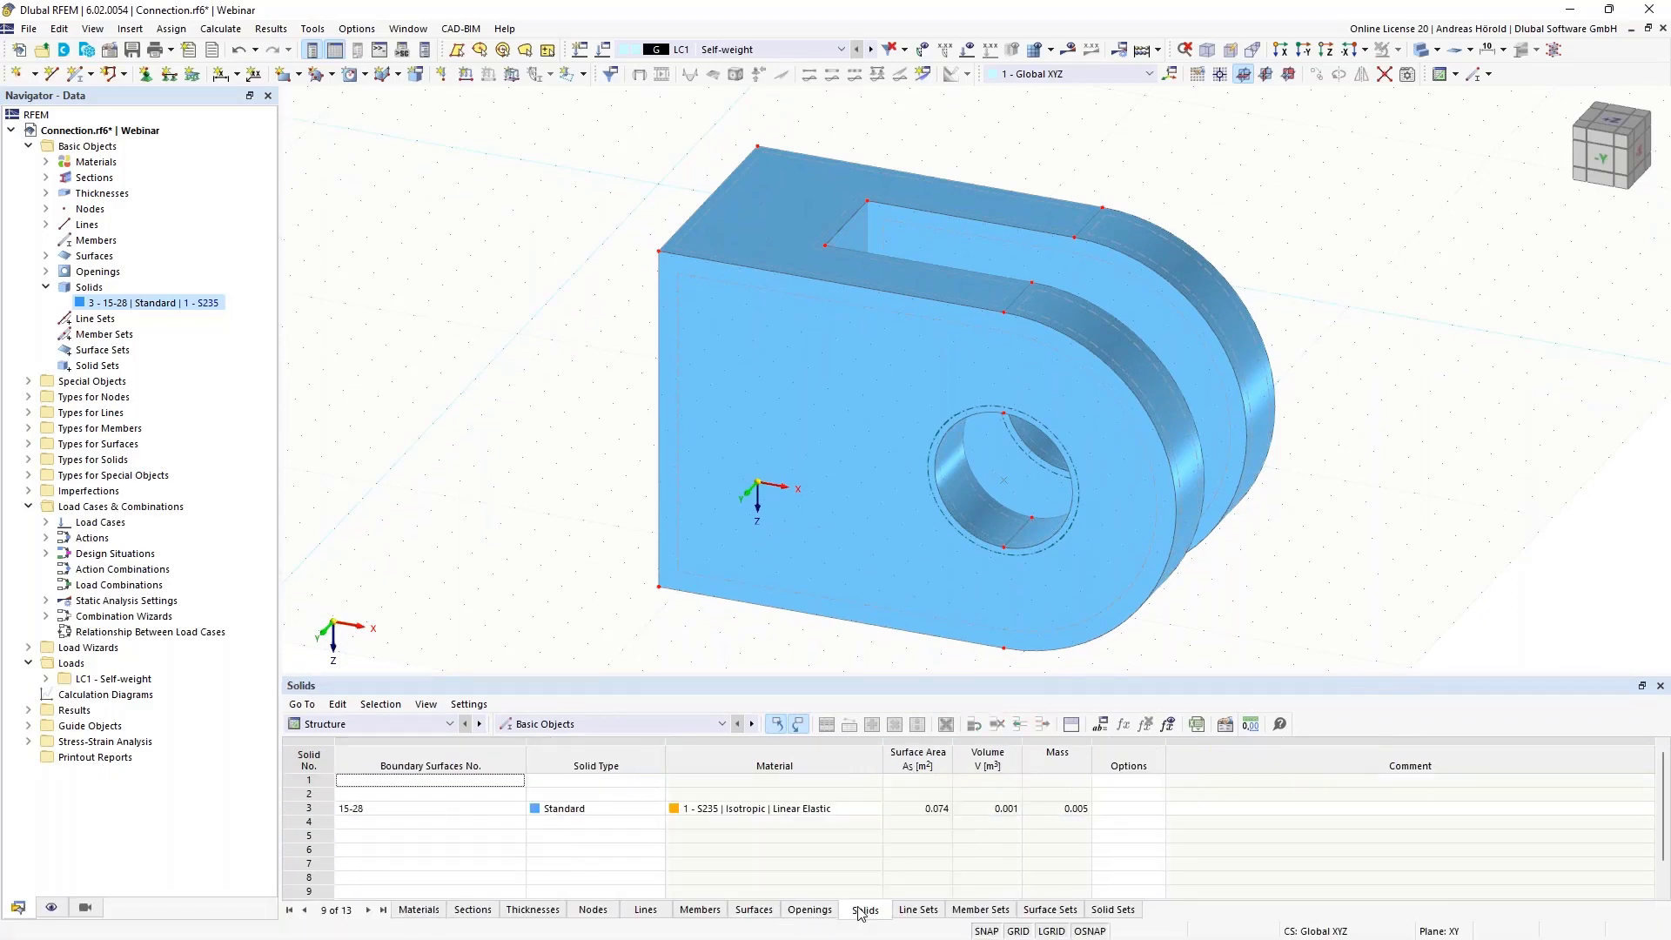
{"action": "left_click", "coordinate": [453, 783]}
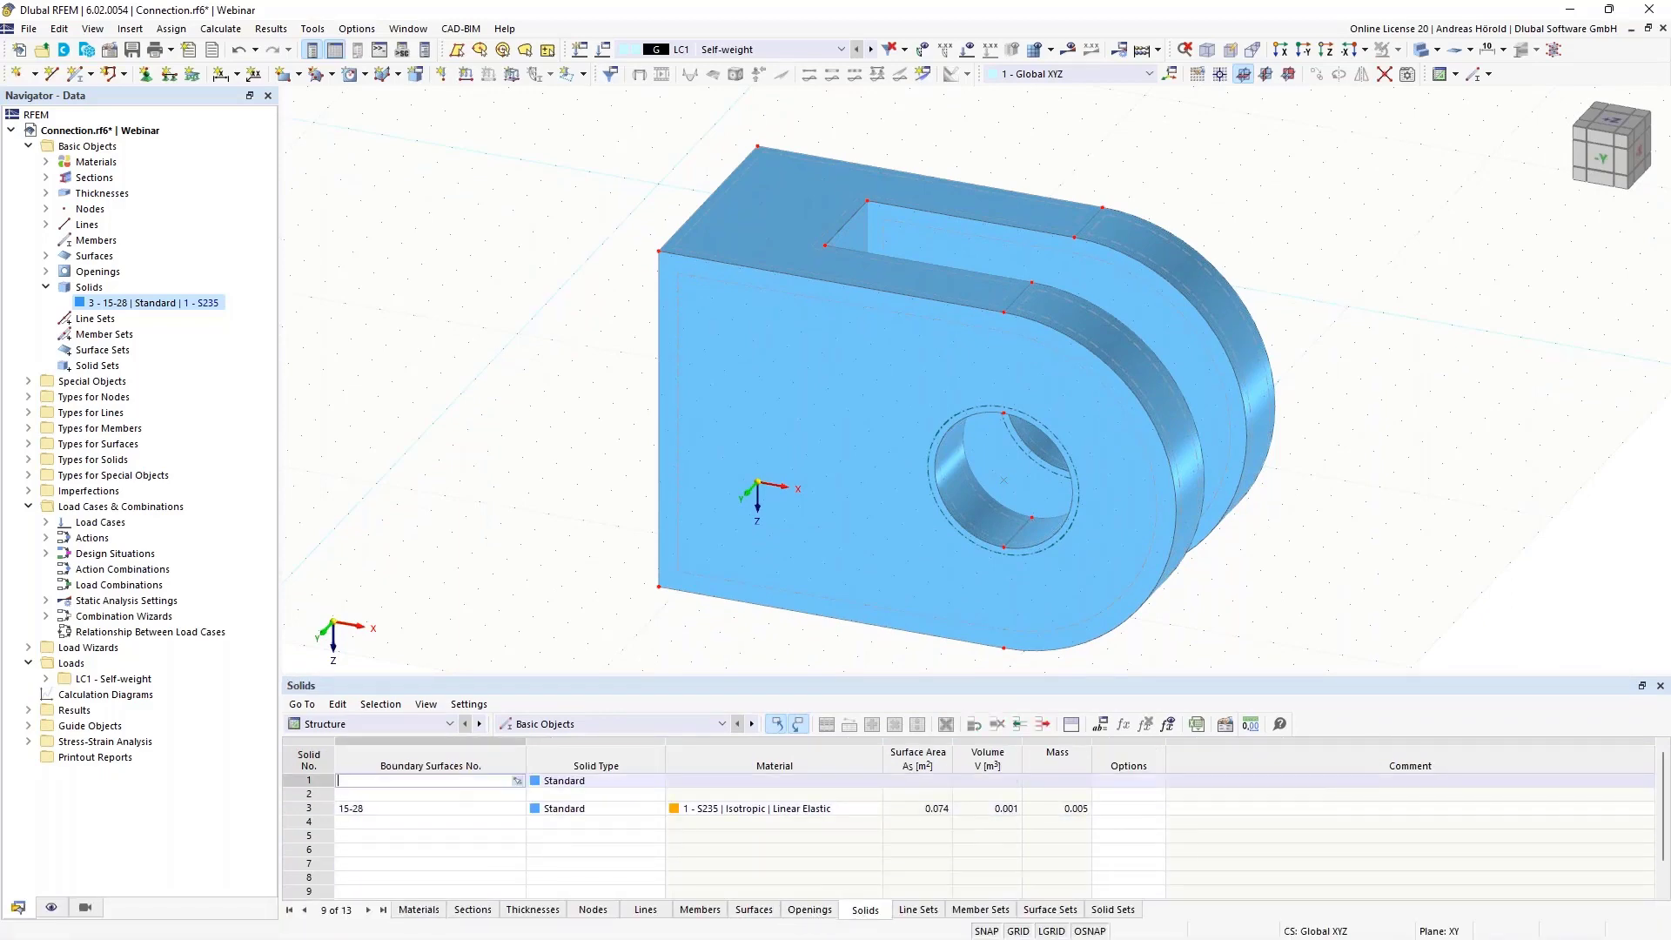
{"action": "right_click", "coordinate": [451, 781]}
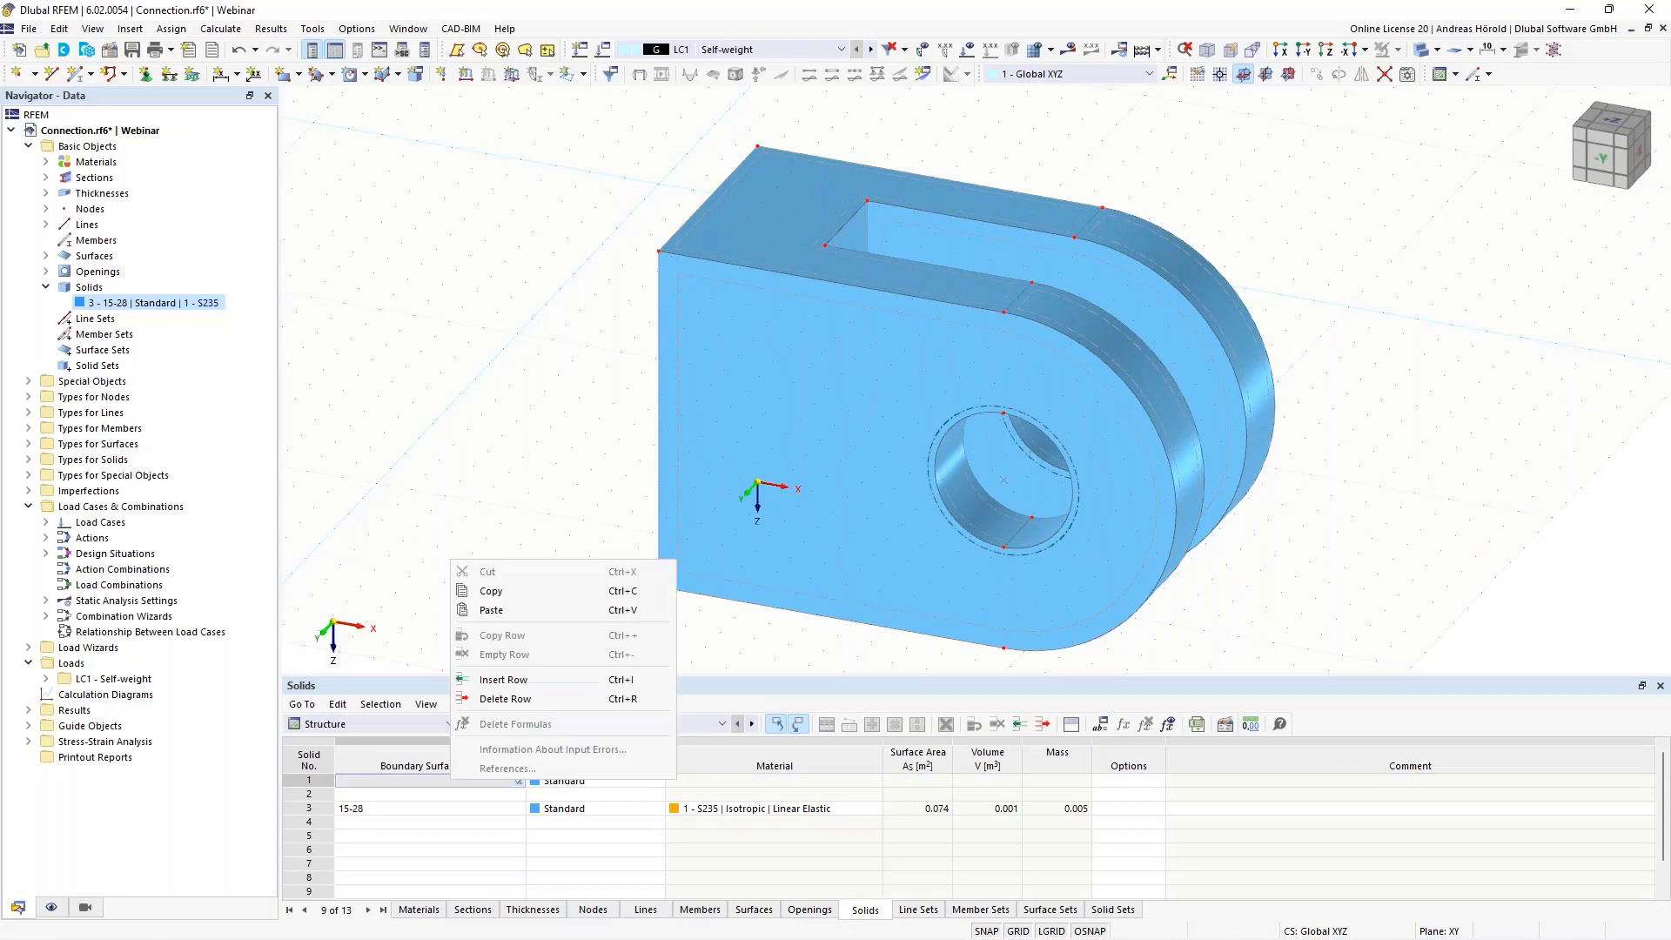
{"action": "left_click", "coordinate": [511, 700]}
{"action": "right_click", "coordinate": [448, 781]}
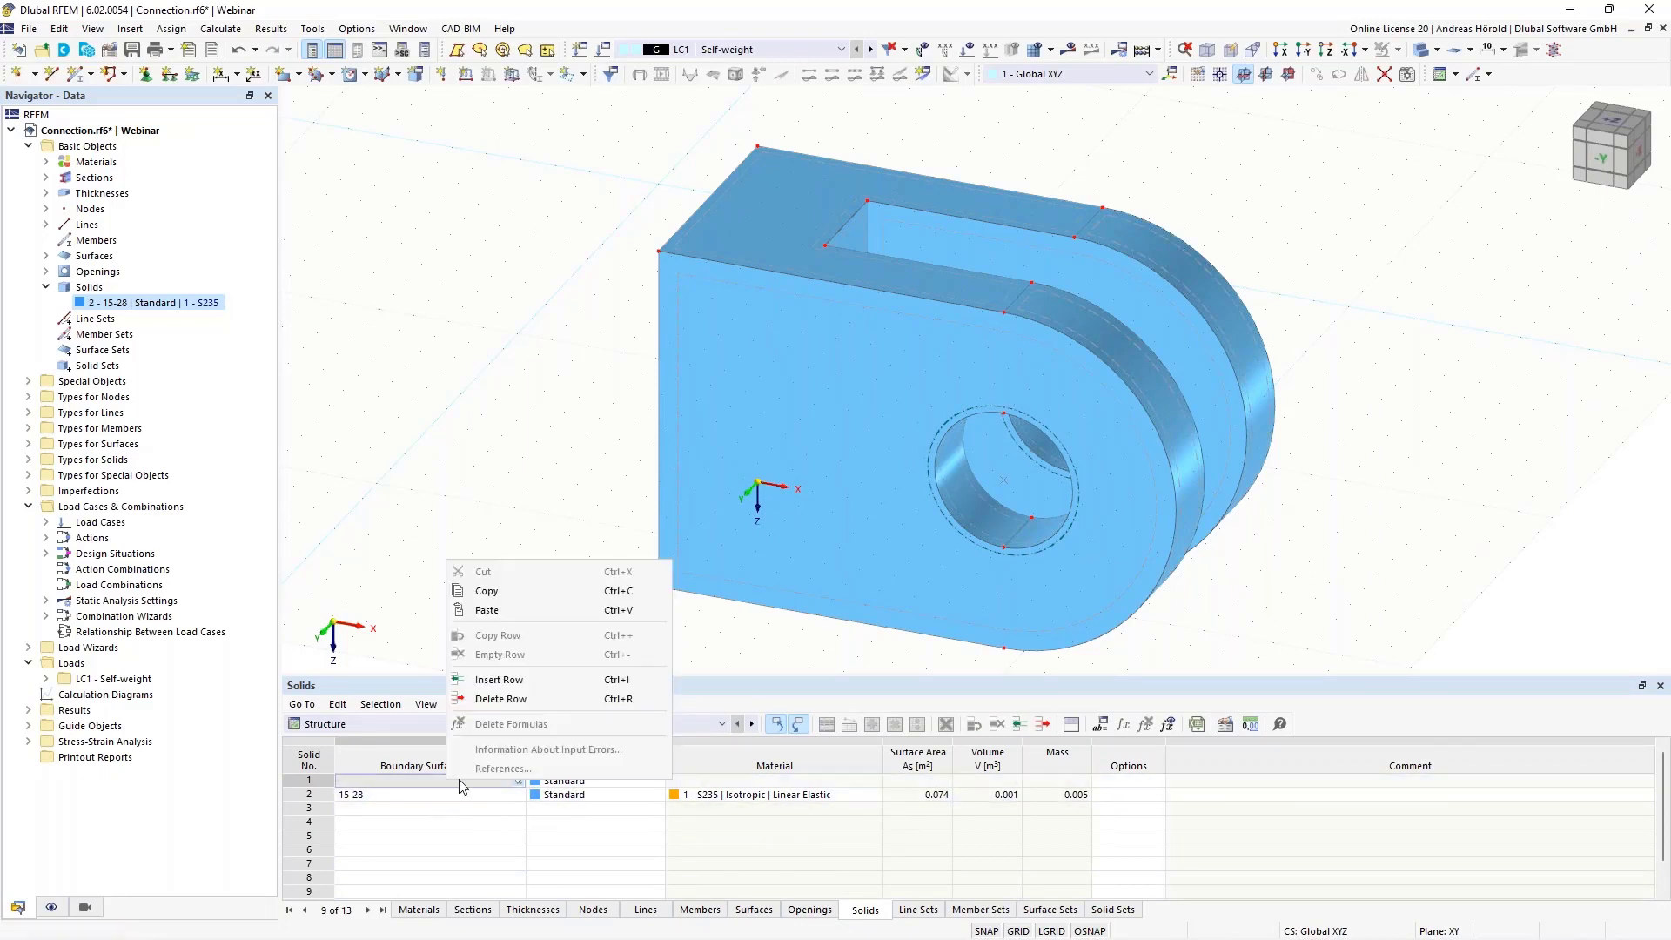
{"action": "left_click", "coordinate": [505, 693]}
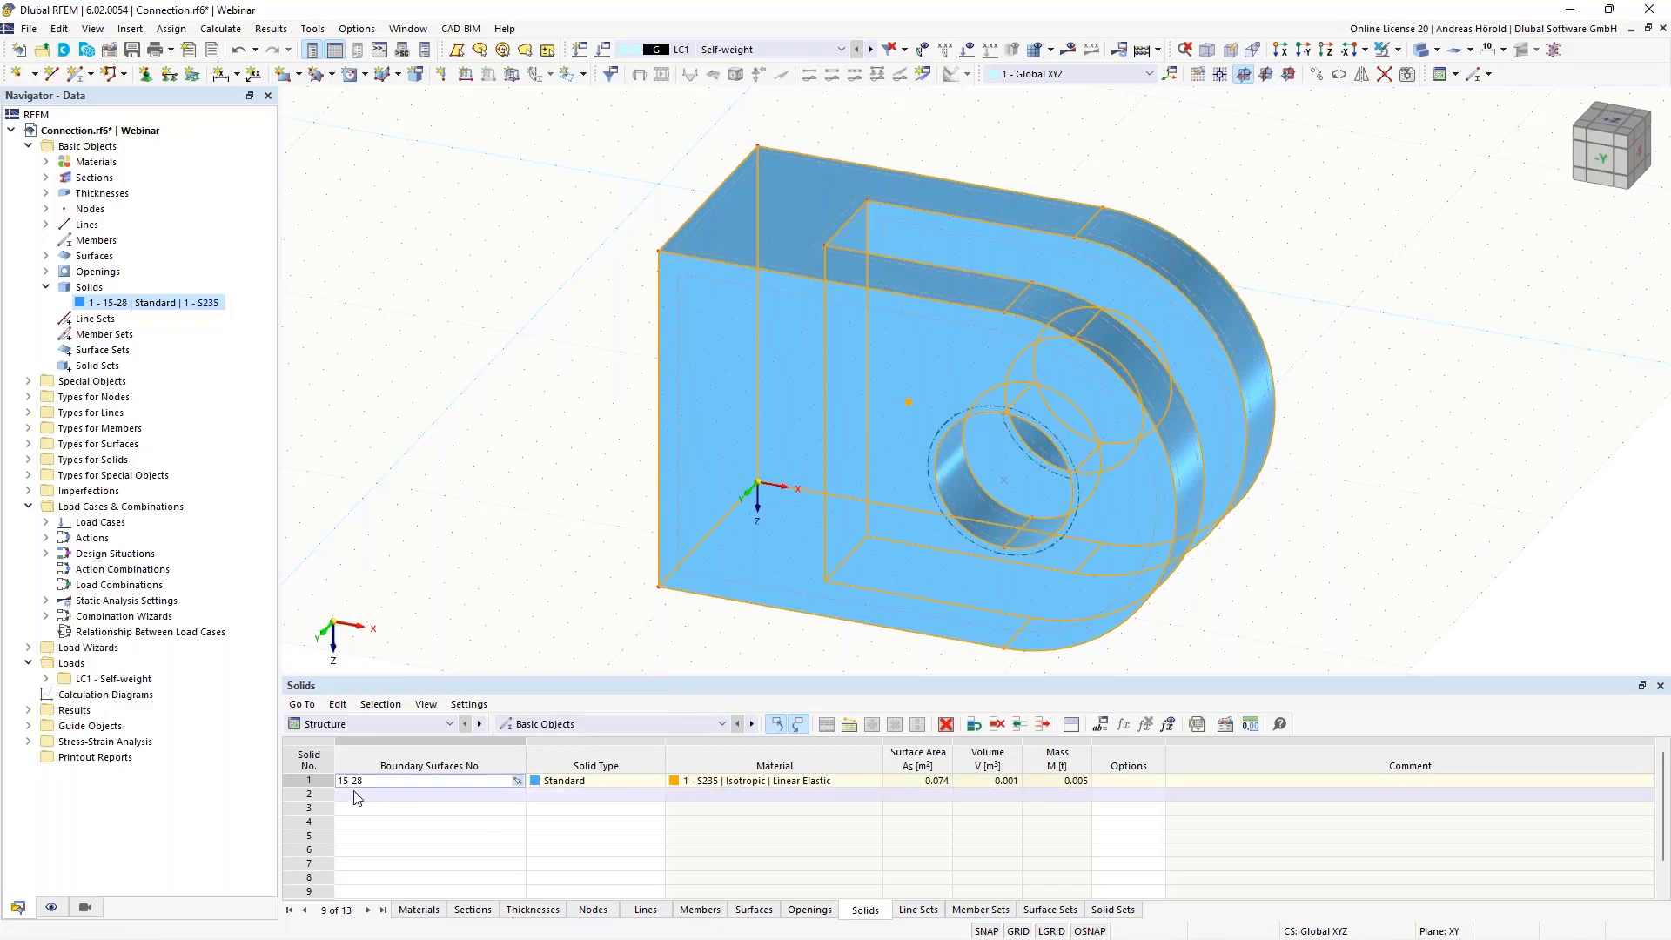
{"action": "left_click", "coordinate": [454, 605]}
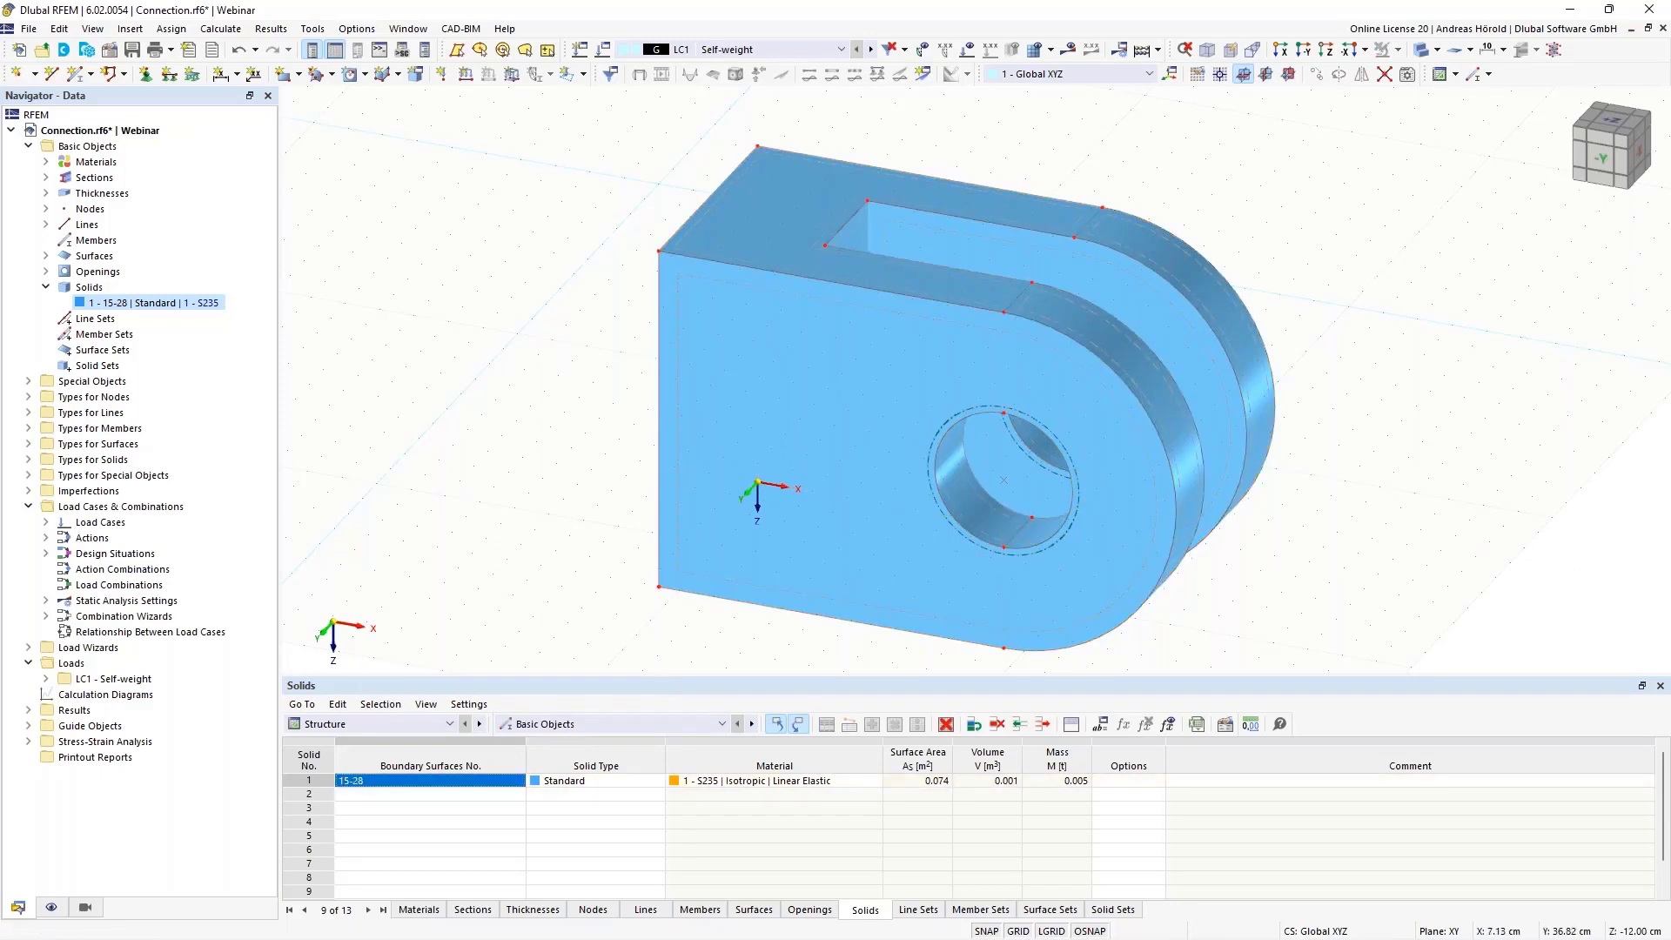
{"action": "left_click_drag", "start_coordinate": [612, 673], "coordinate": [596, 777]}
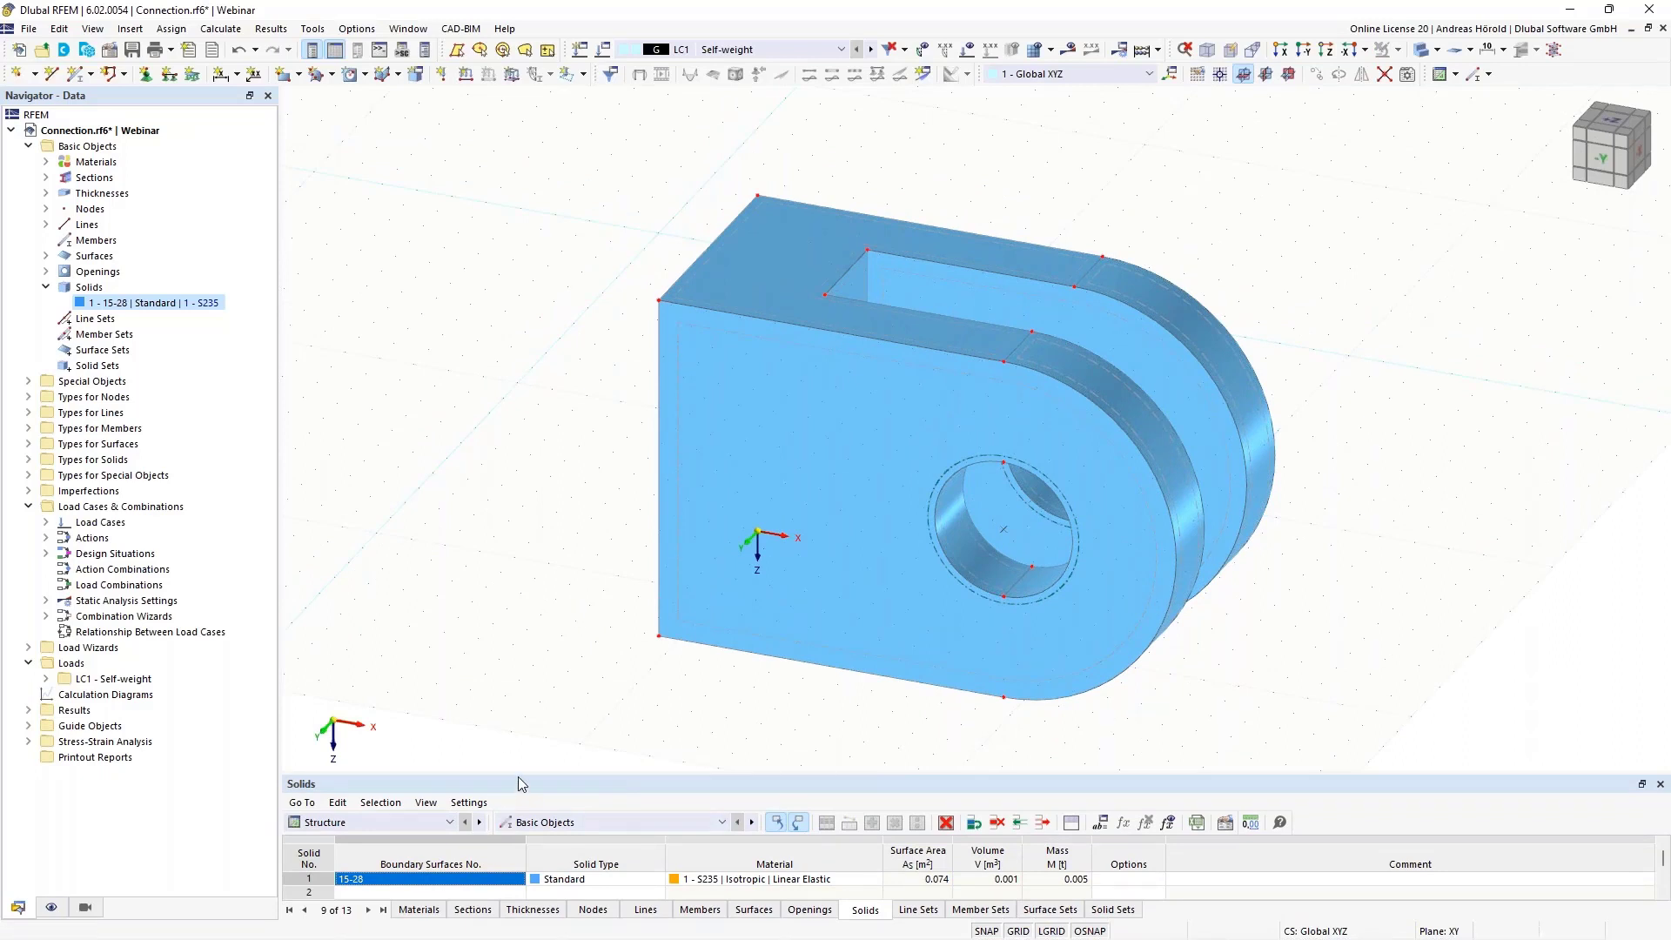
{"action": "left_click_drag", "start_coordinate": [519, 775], "coordinate": [519, 734]}
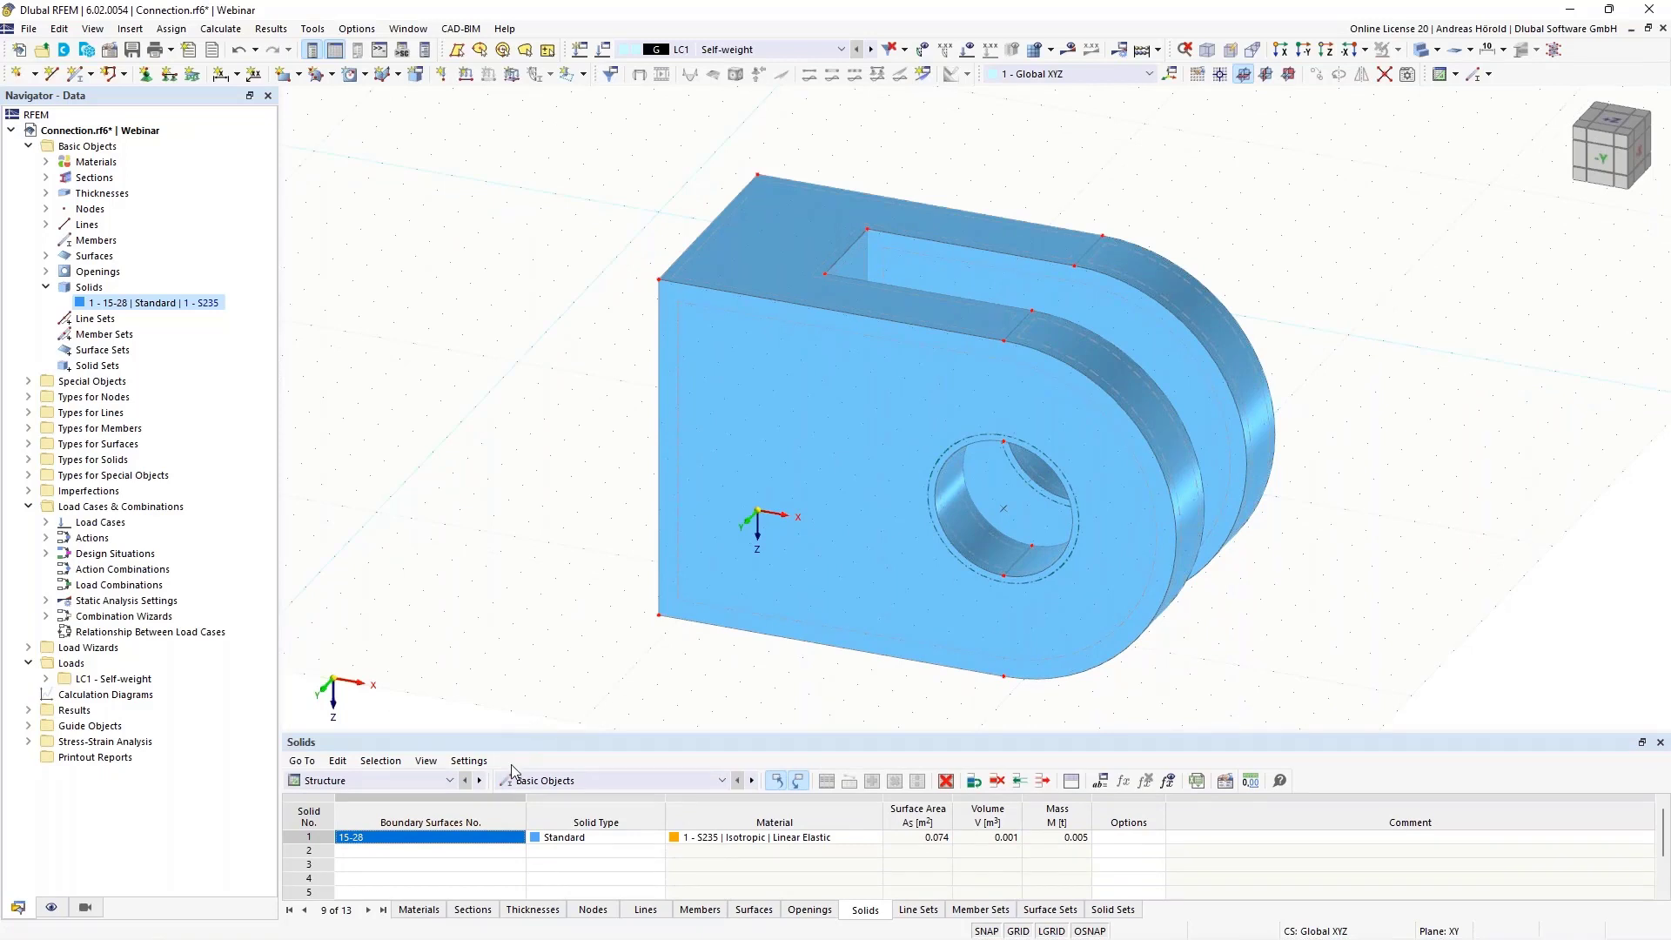
Set the XZ plane as the work plane with its origin at the upper corner node of the plate's front face
{"action": "left_click", "coordinate": [1289, 76]}
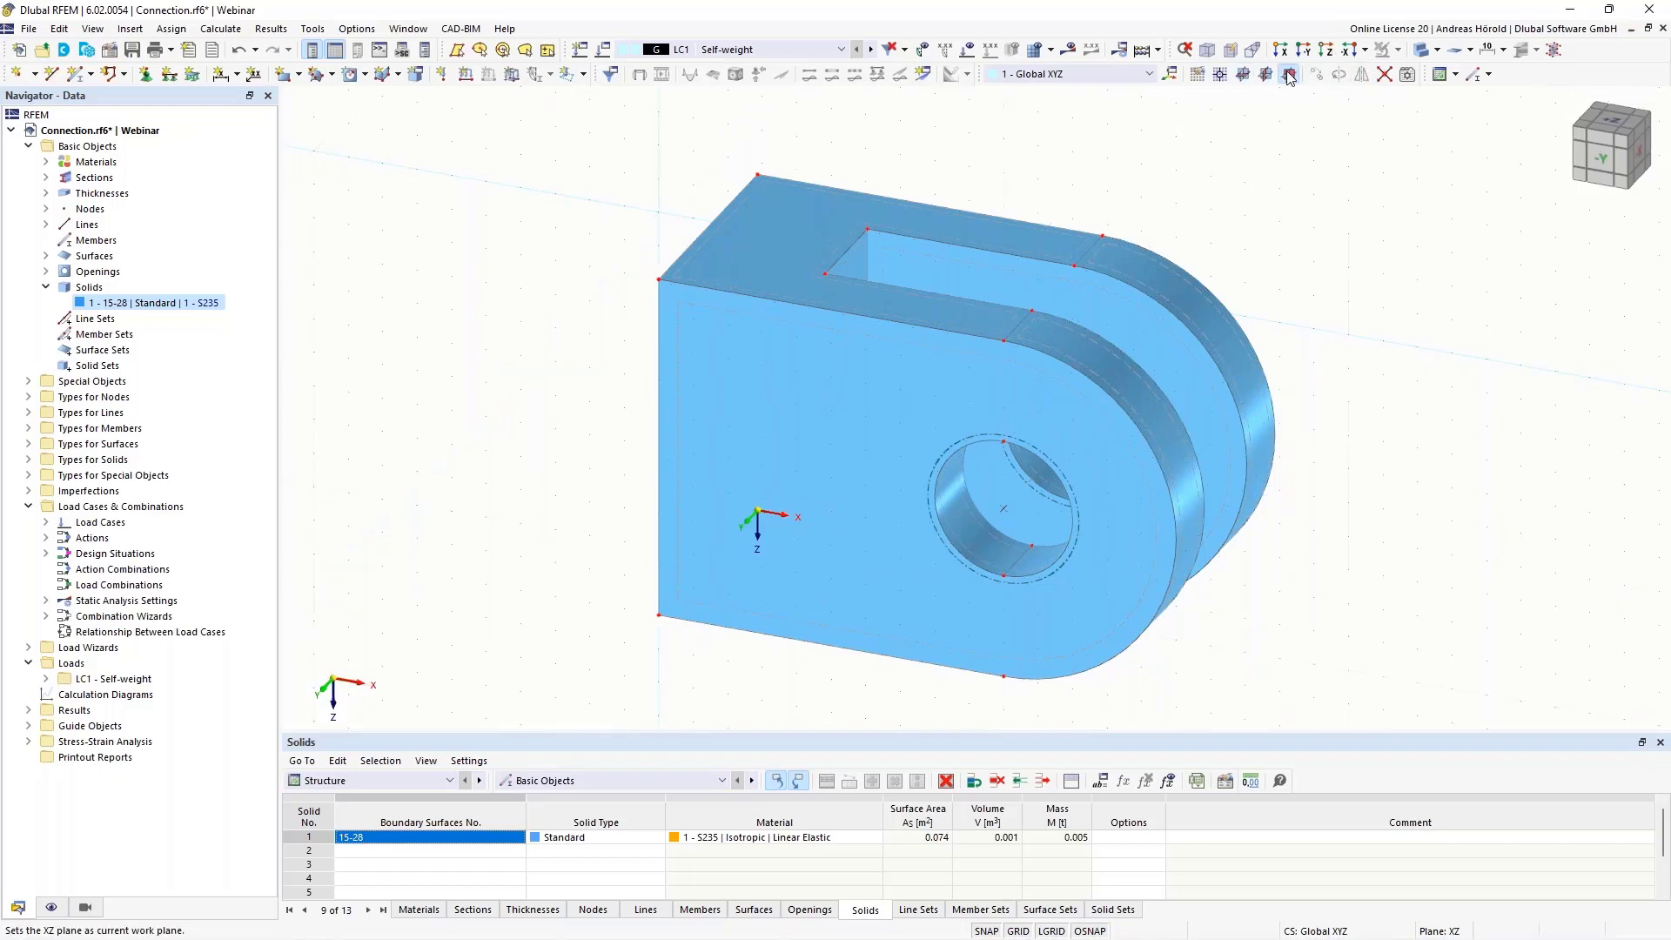
{"action": "left_click", "coordinate": [1221, 76]}
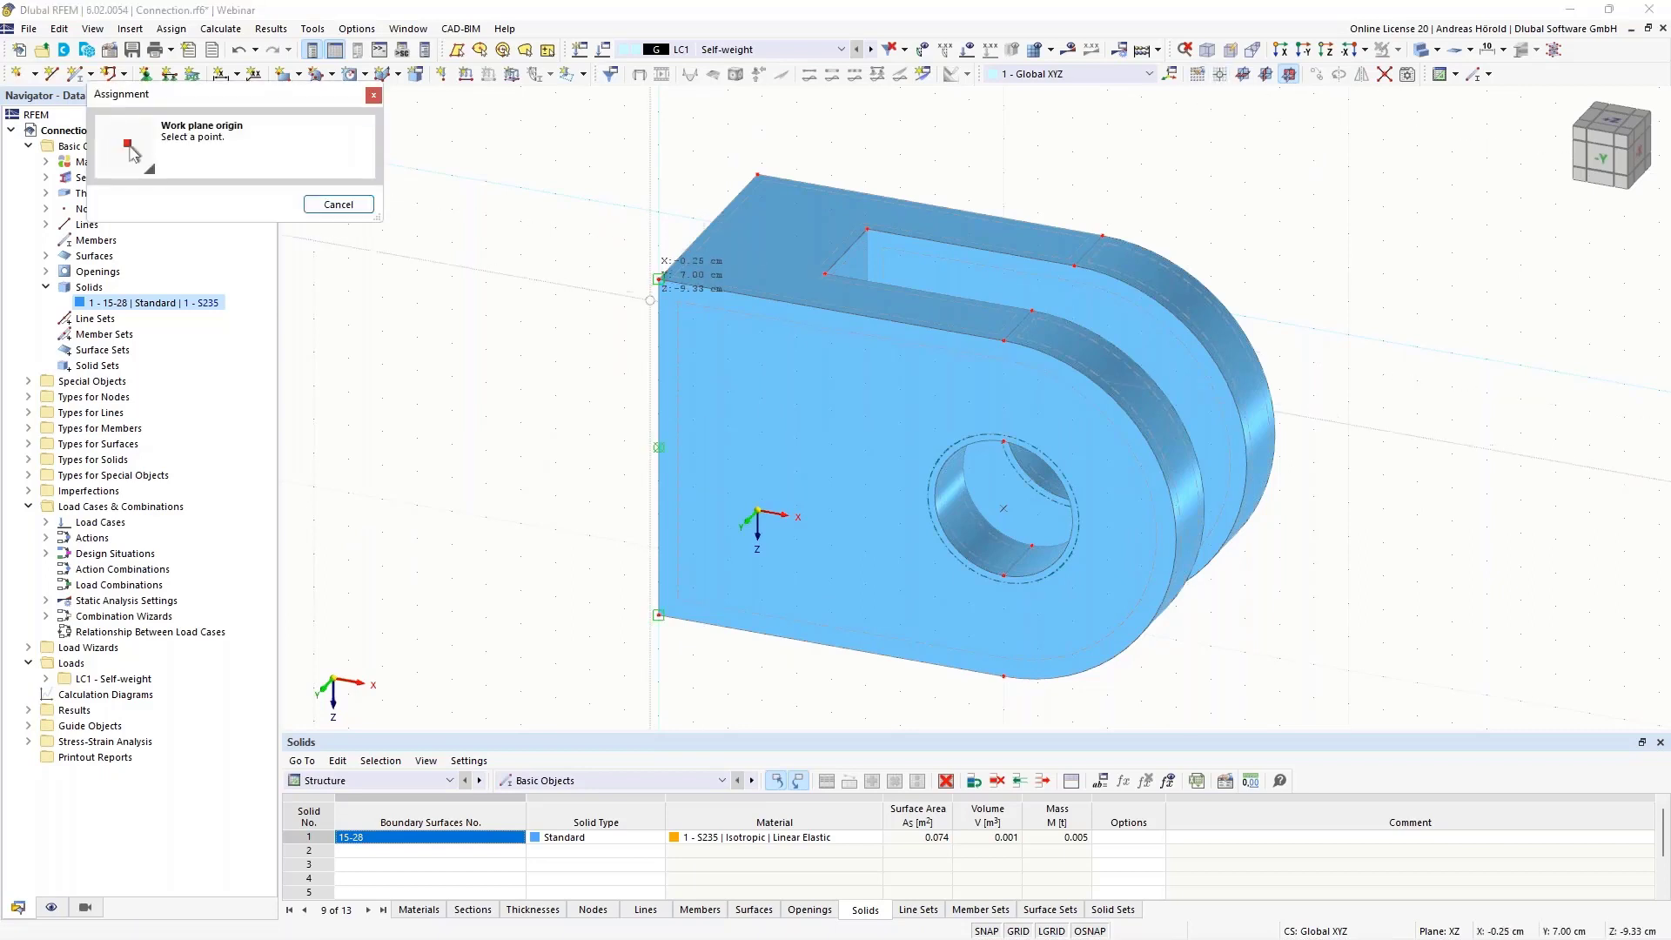
{"action": "left_click", "coordinate": [658, 278]}
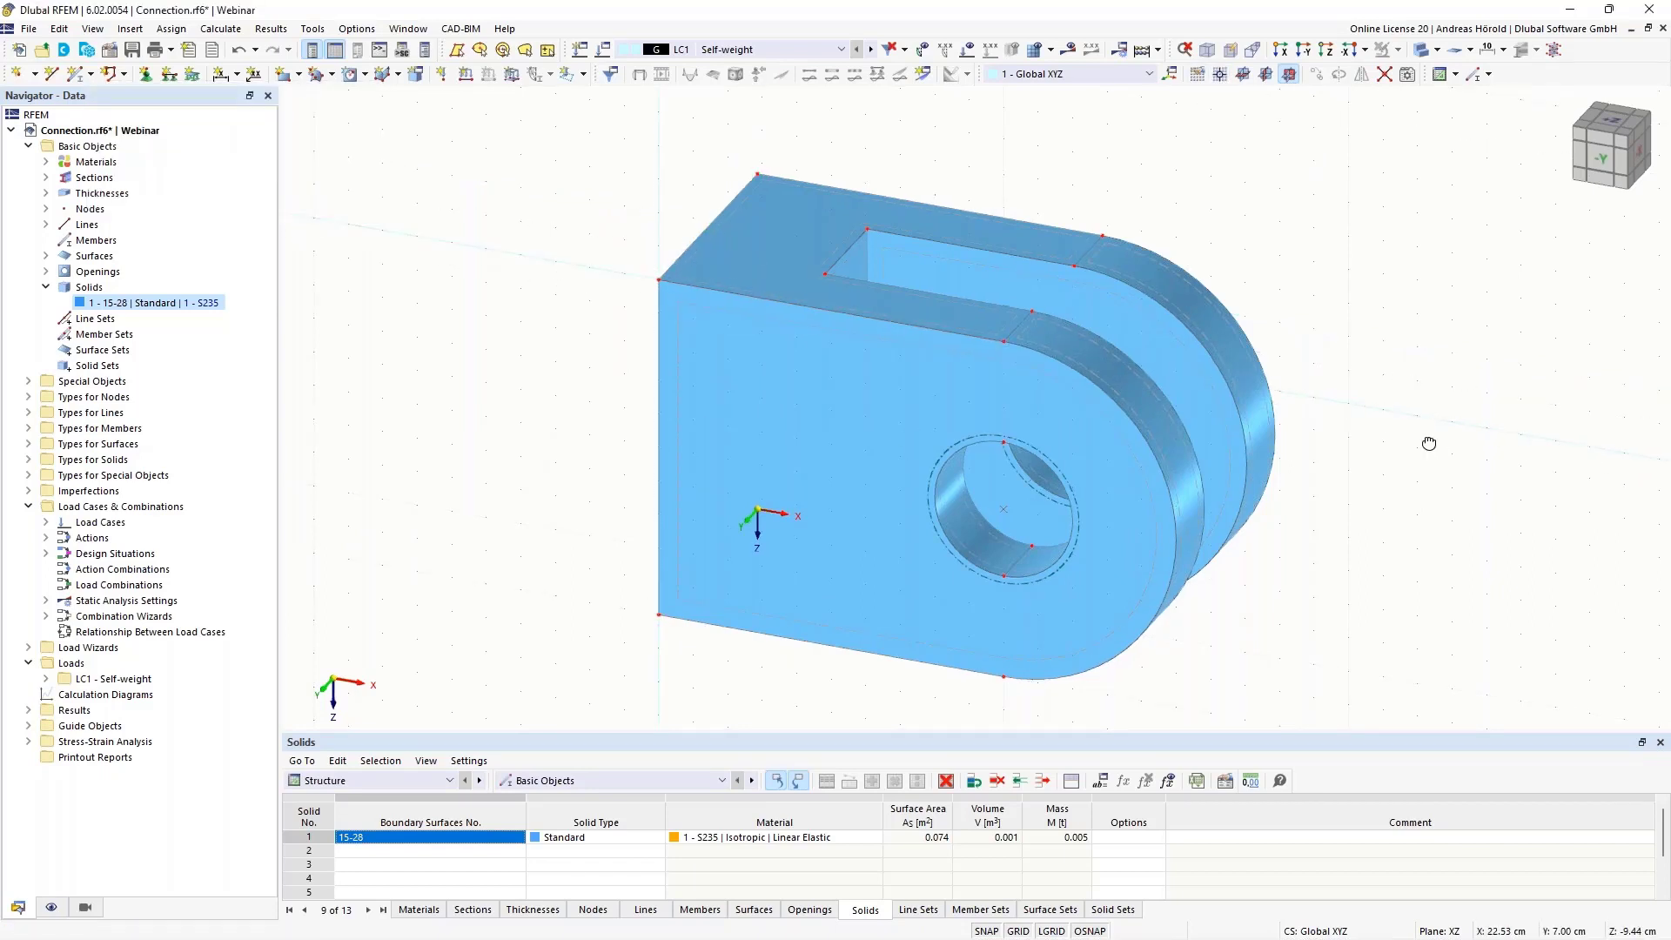
Draw a Standard circular surface of radius 1.9 cm centred on the plate's hole, using thickness 1 - Uniform, 1.0 mm, S235
{"action": "middle_click_drag", "start_coordinate": [1434, 446], "coordinate": [1297, 401], "text": "ctrl"}
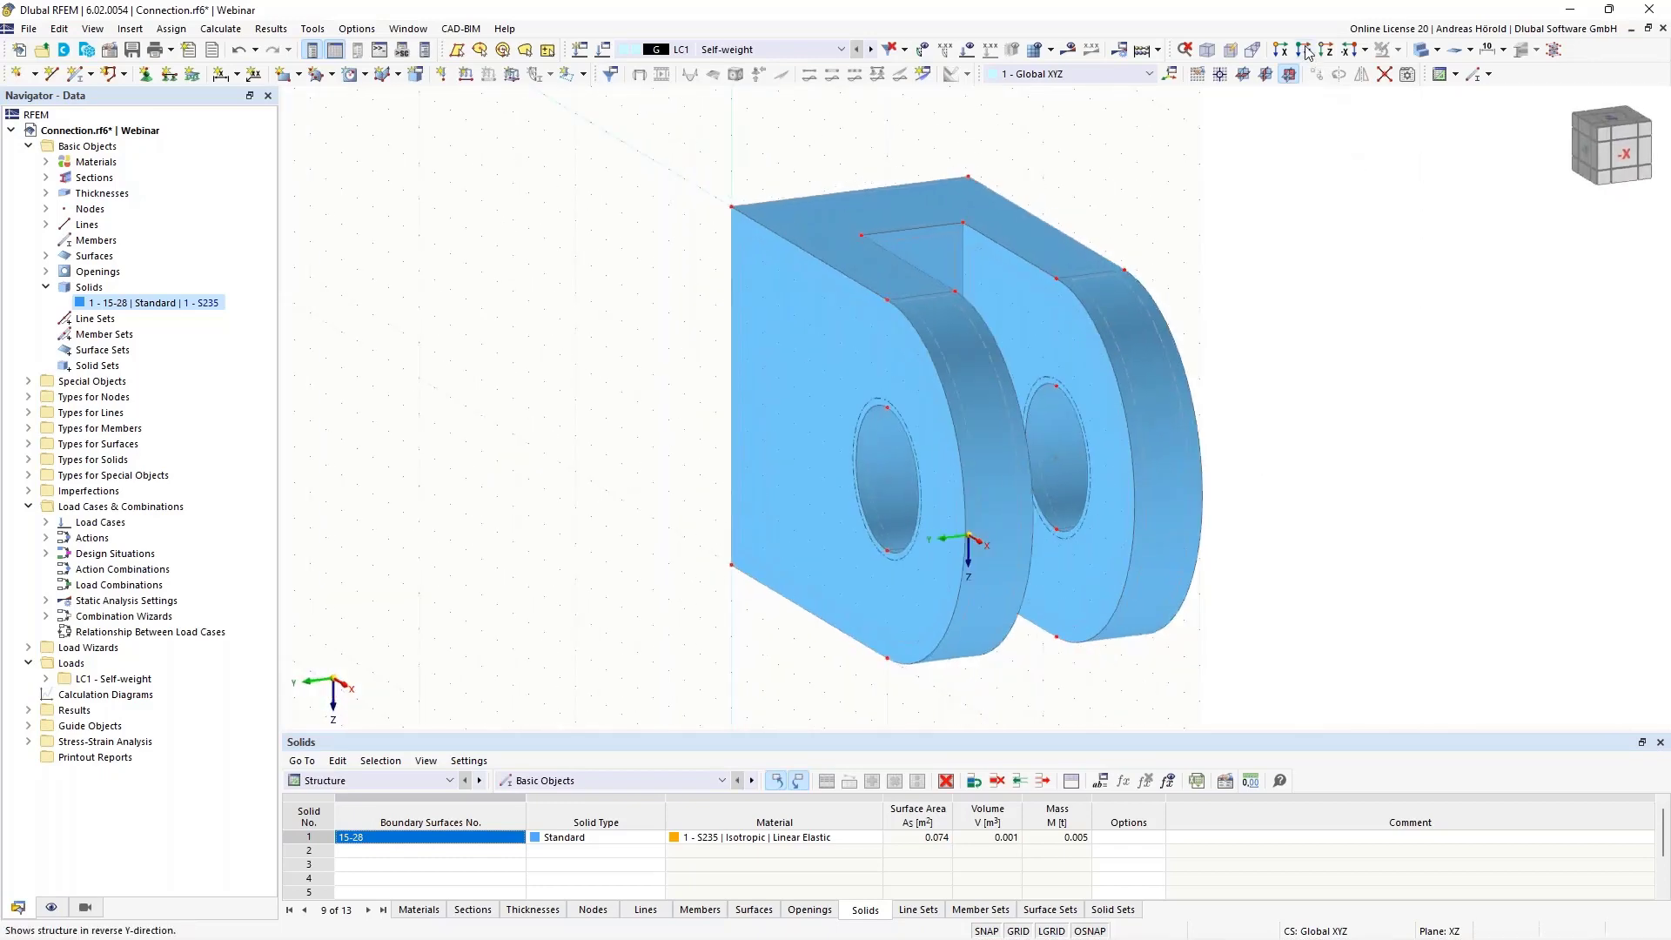
{"action": "left_click", "coordinate": [1303, 53]}
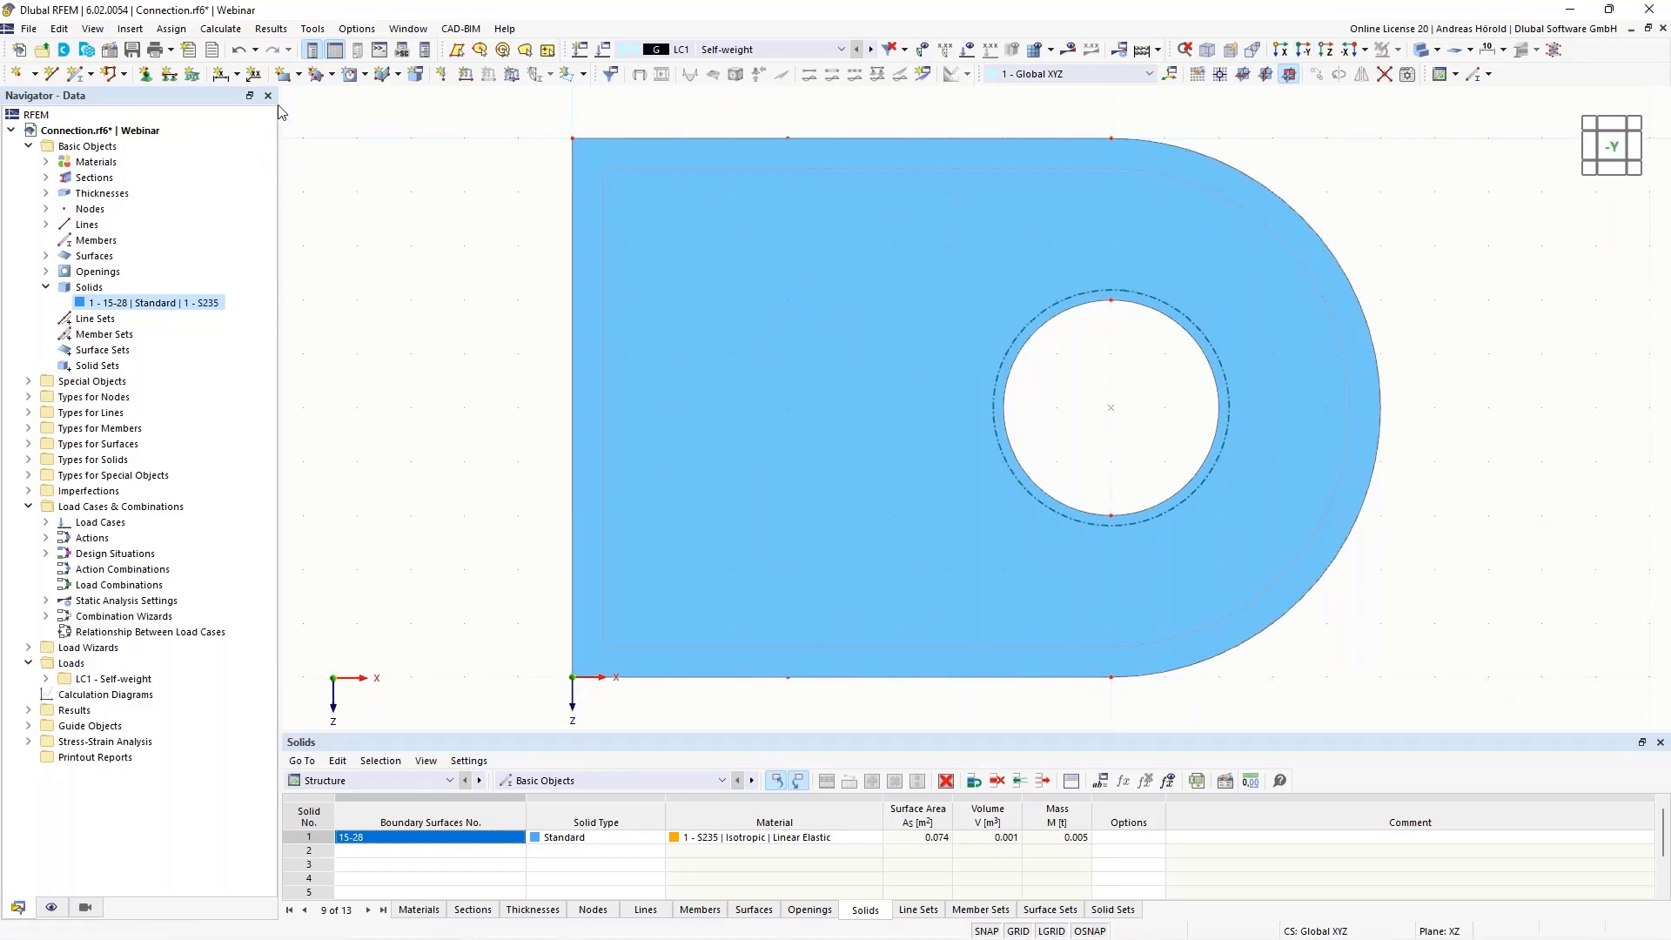
{"action": "left_click", "coordinate": [299, 75]}
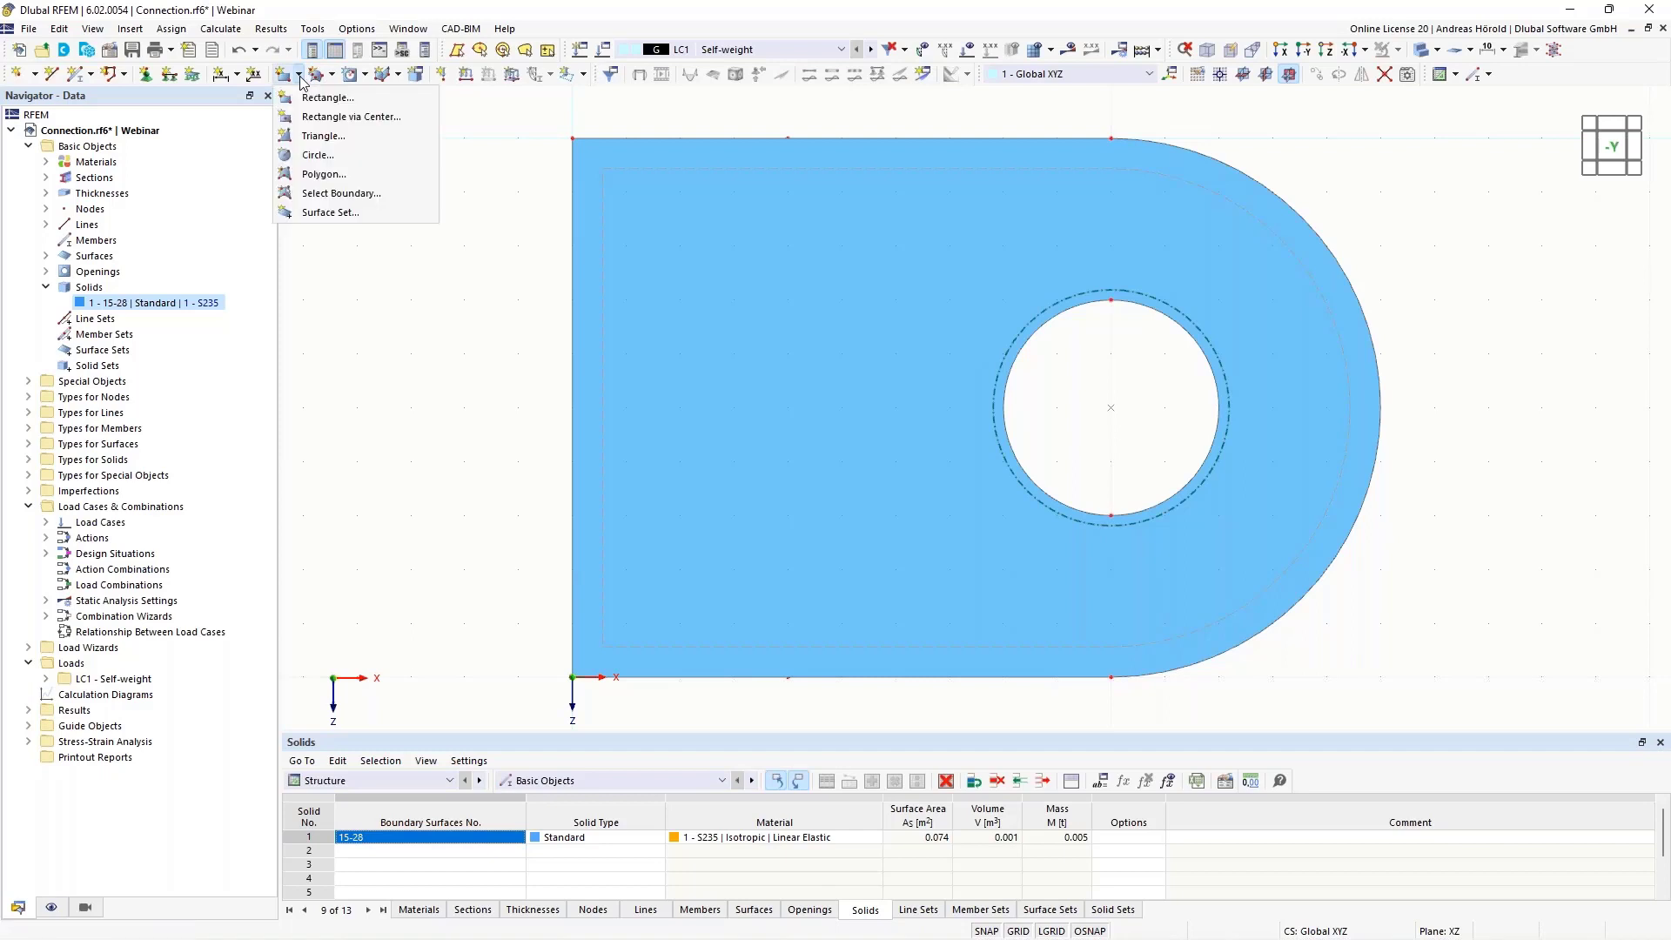
{"action": "left_click", "coordinate": [320, 155]}
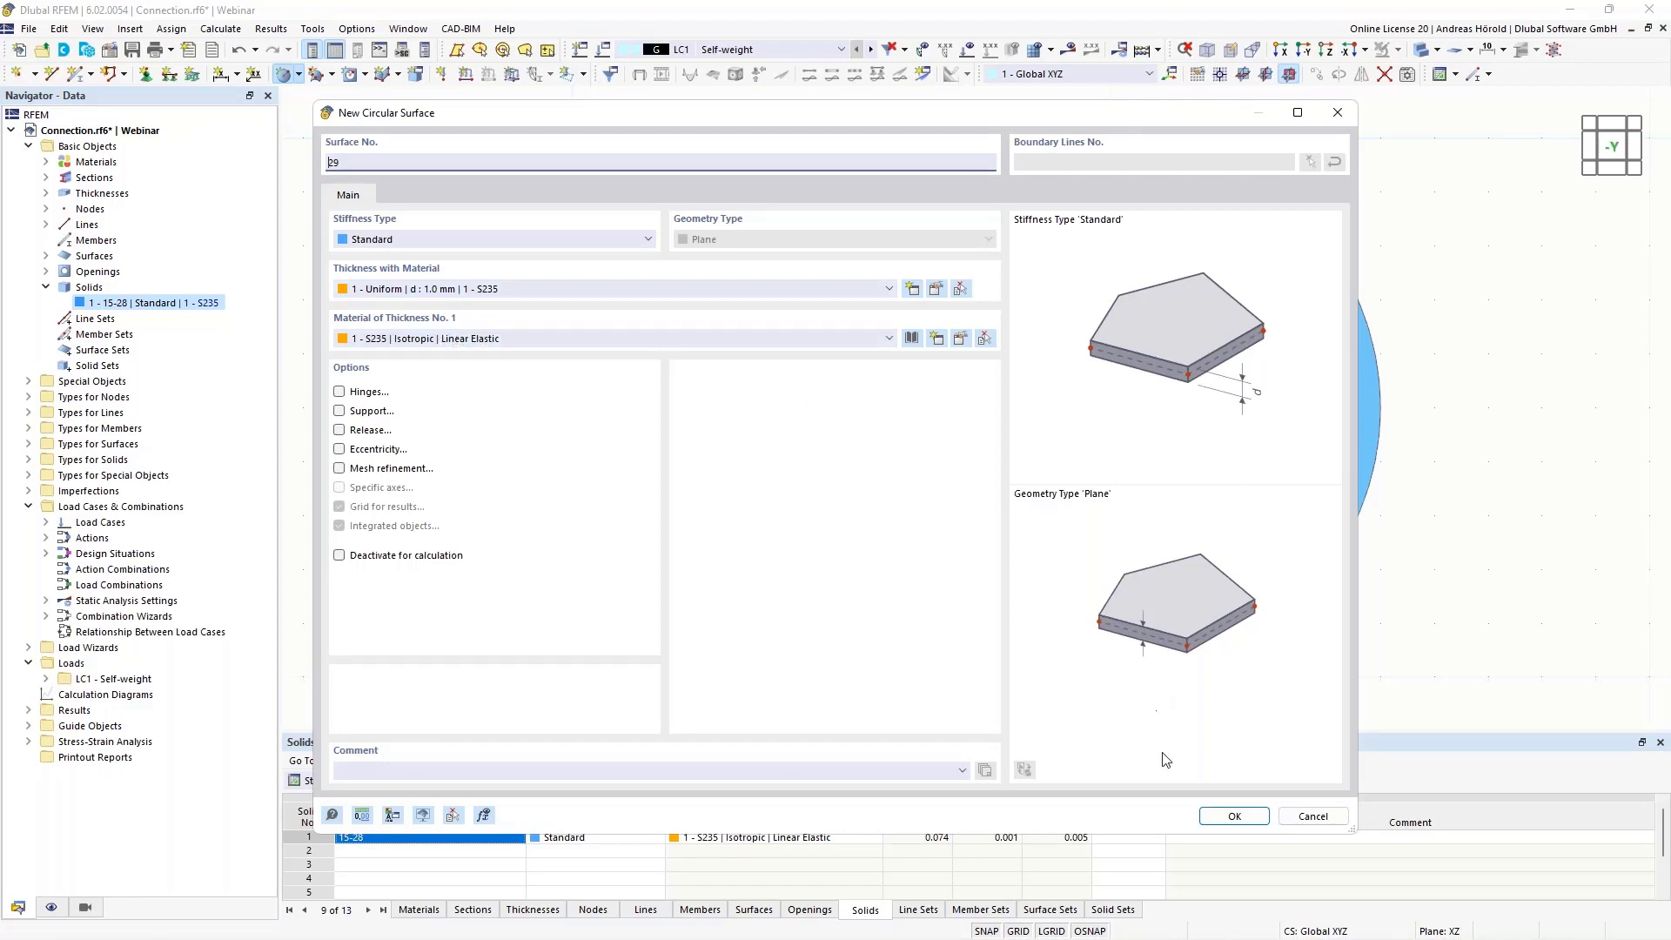
{"action": "left_click", "coordinate": [1235, 816]}
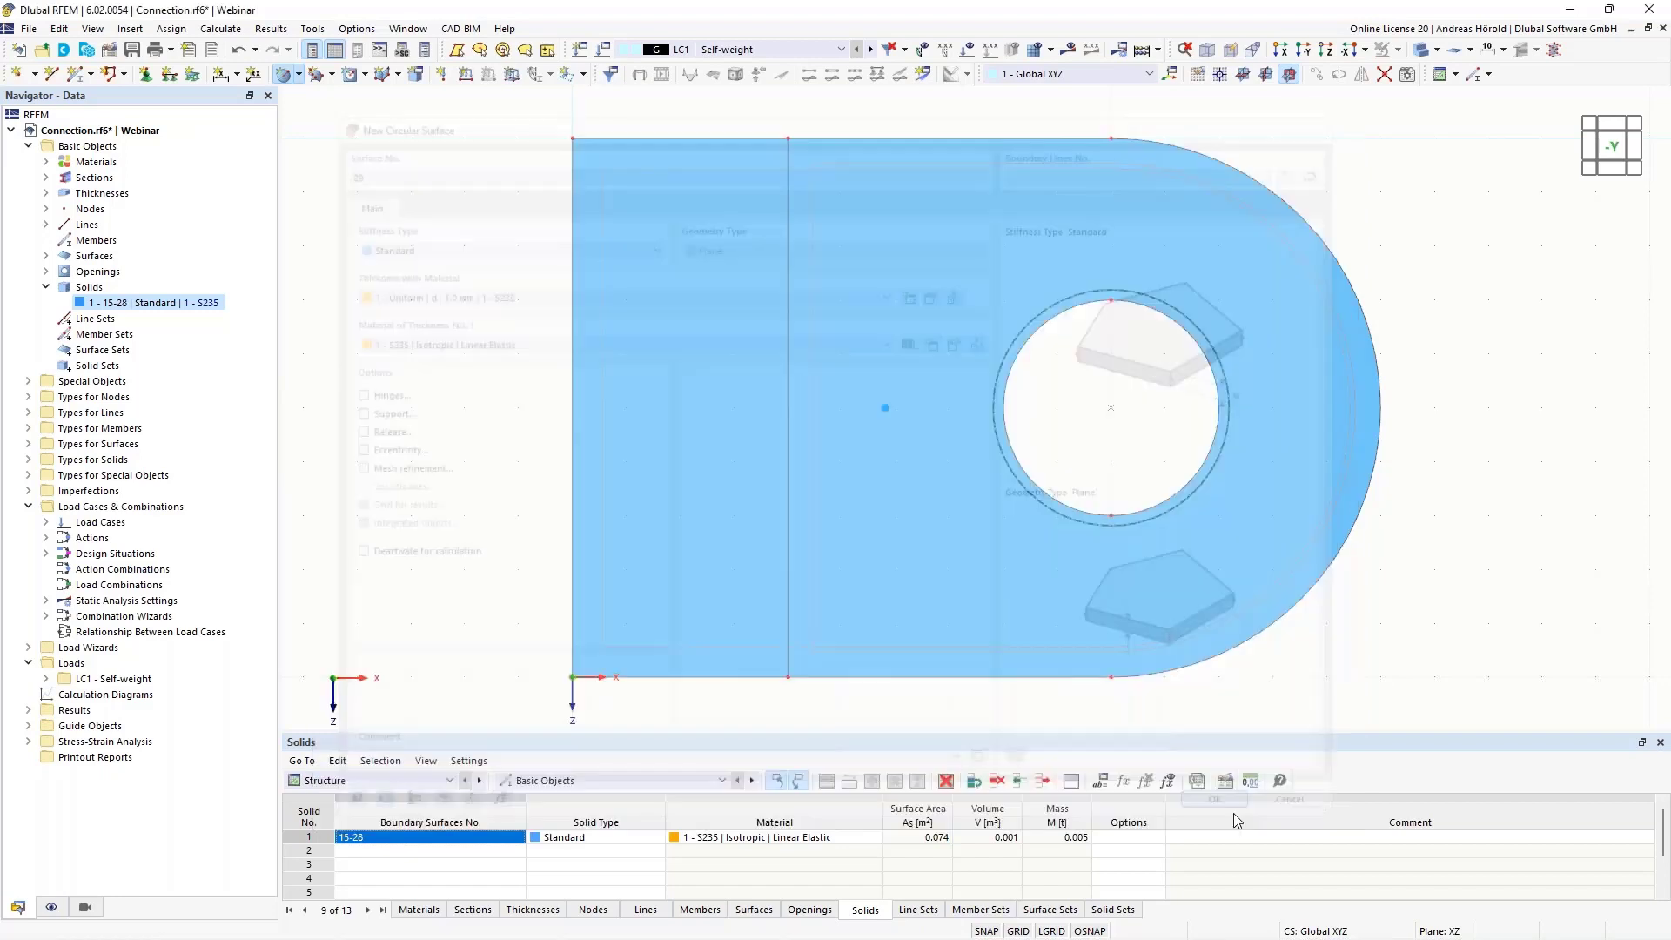
{"action": "left_click", "coordinate": [1111, 407]}
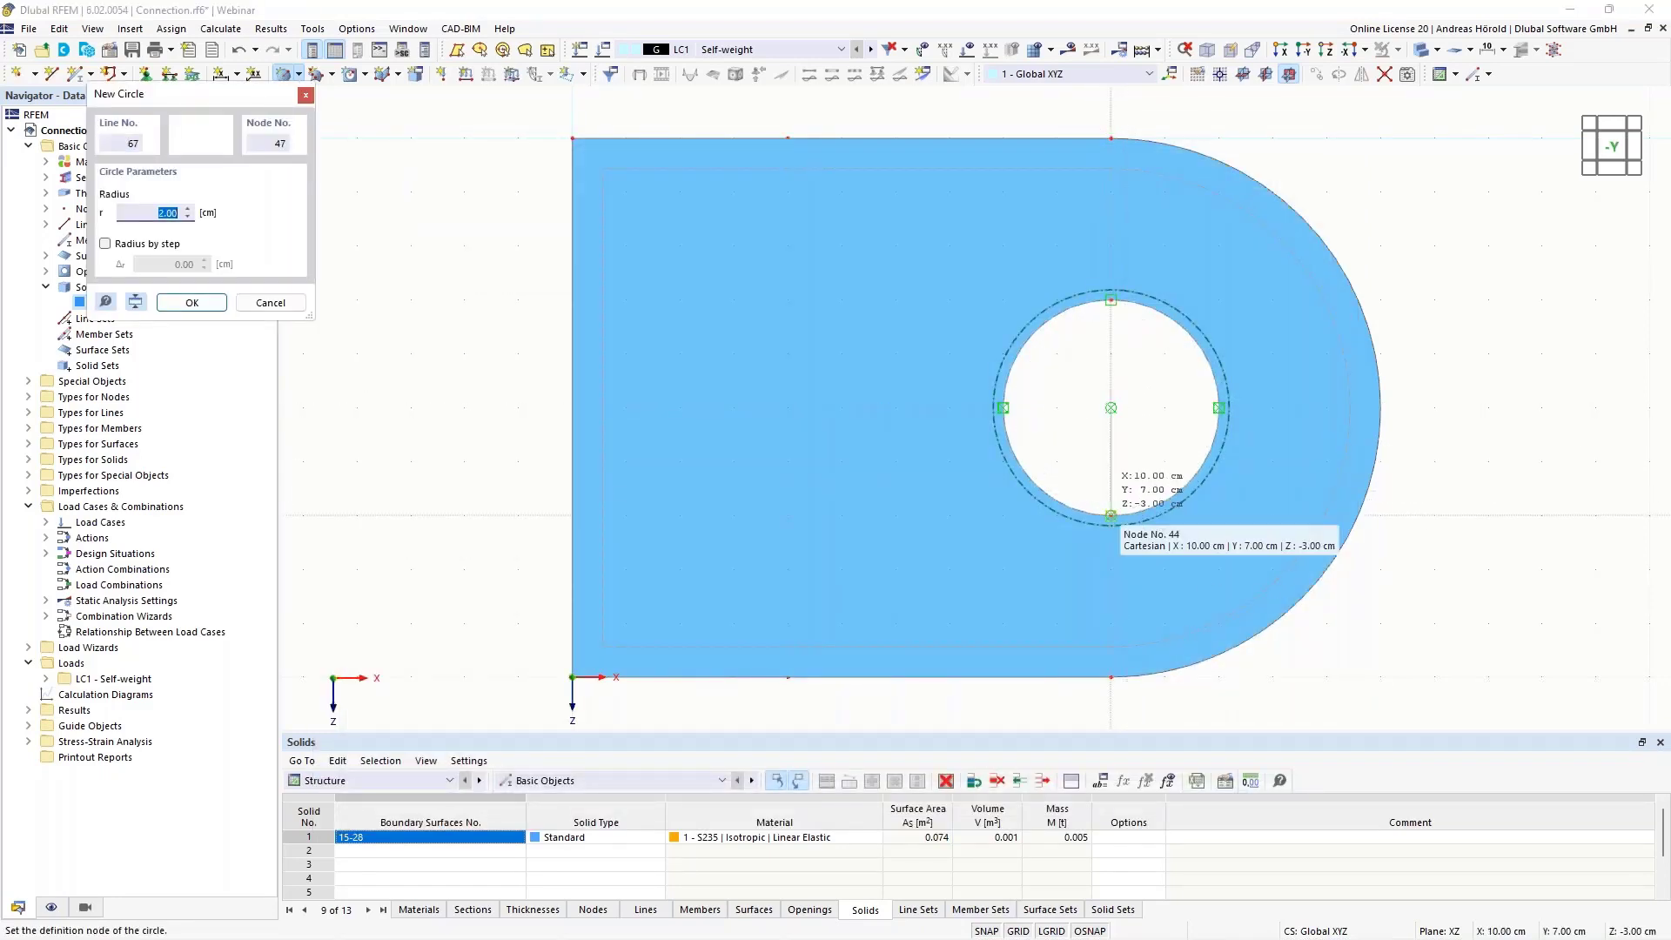
{"action": "type", "text": "1,9"}
{"action": "key", "text": "Return"}
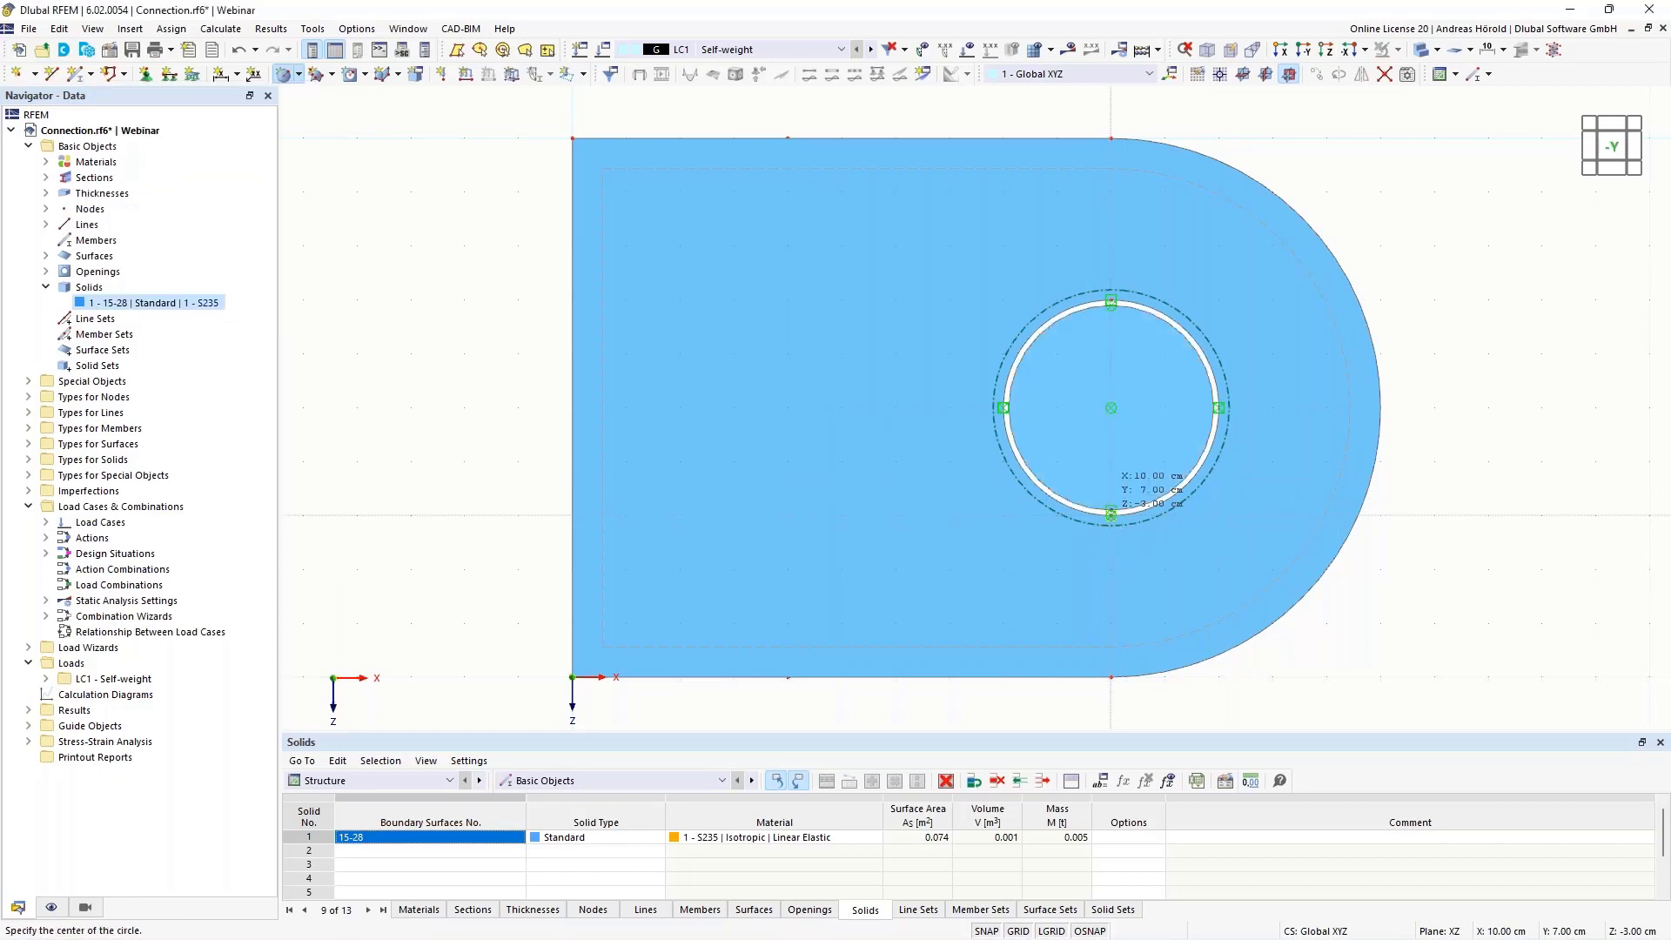
{"action": "scroll", "coordinate": [1538, 342], "scroll_direction": "up", "scroll_amount": 3}
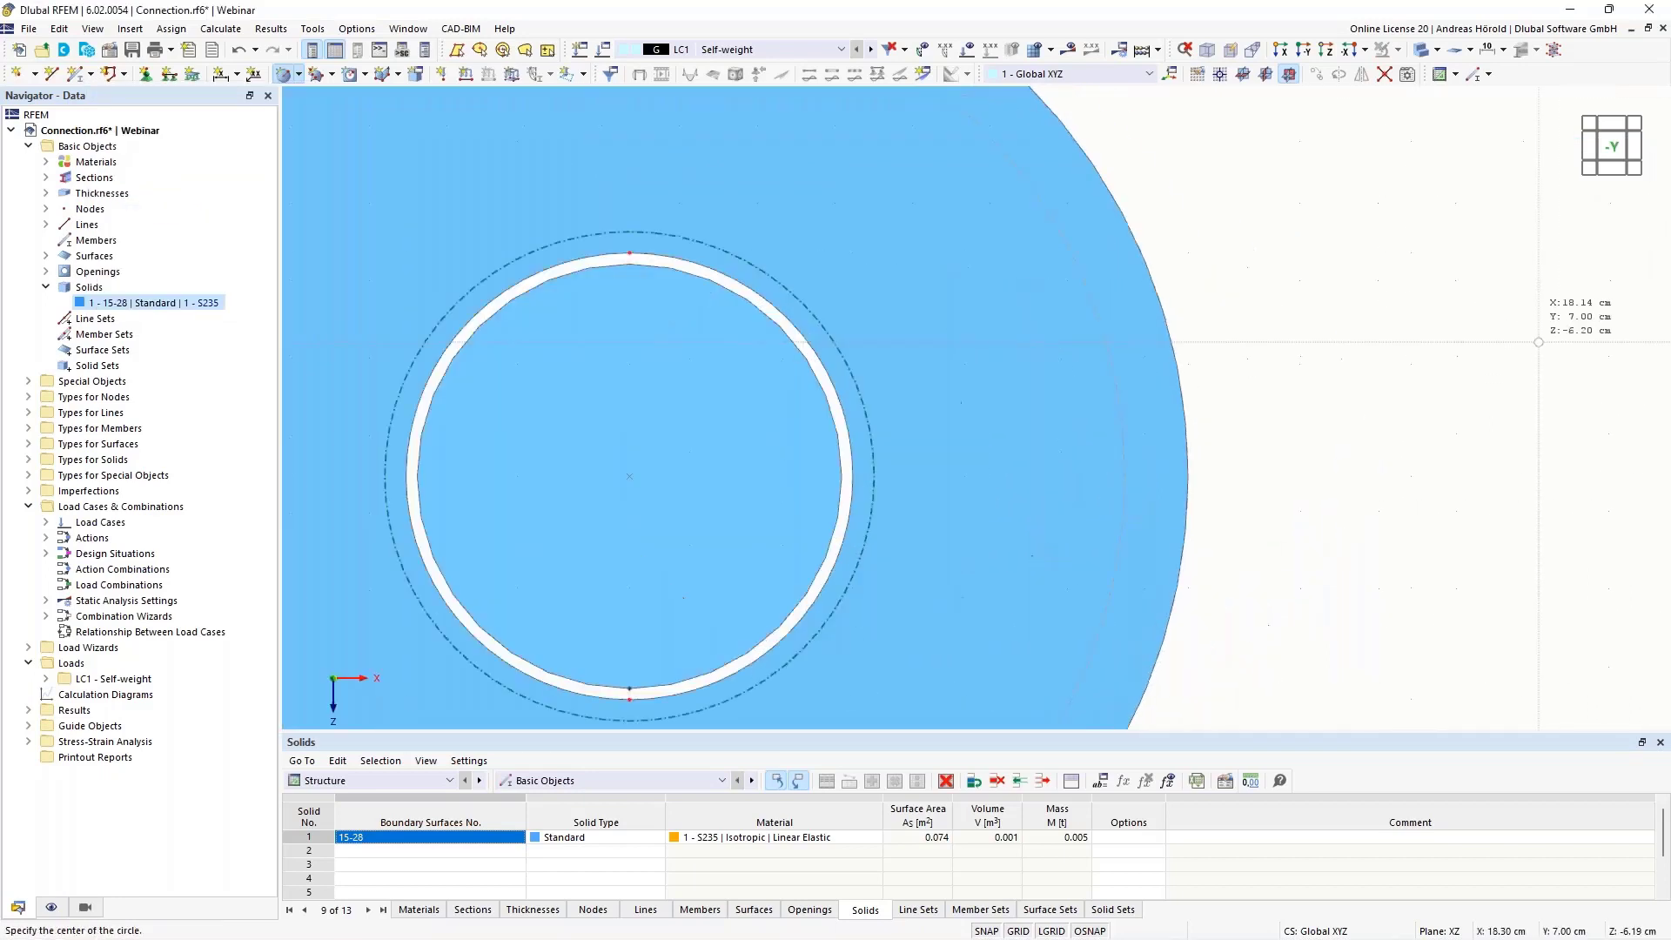
{"action": "middle_click_drag", "start_coordinate": [1434, 344], "coordinate": [1583, 336]}
{"action": "key", "text": "Escape"}
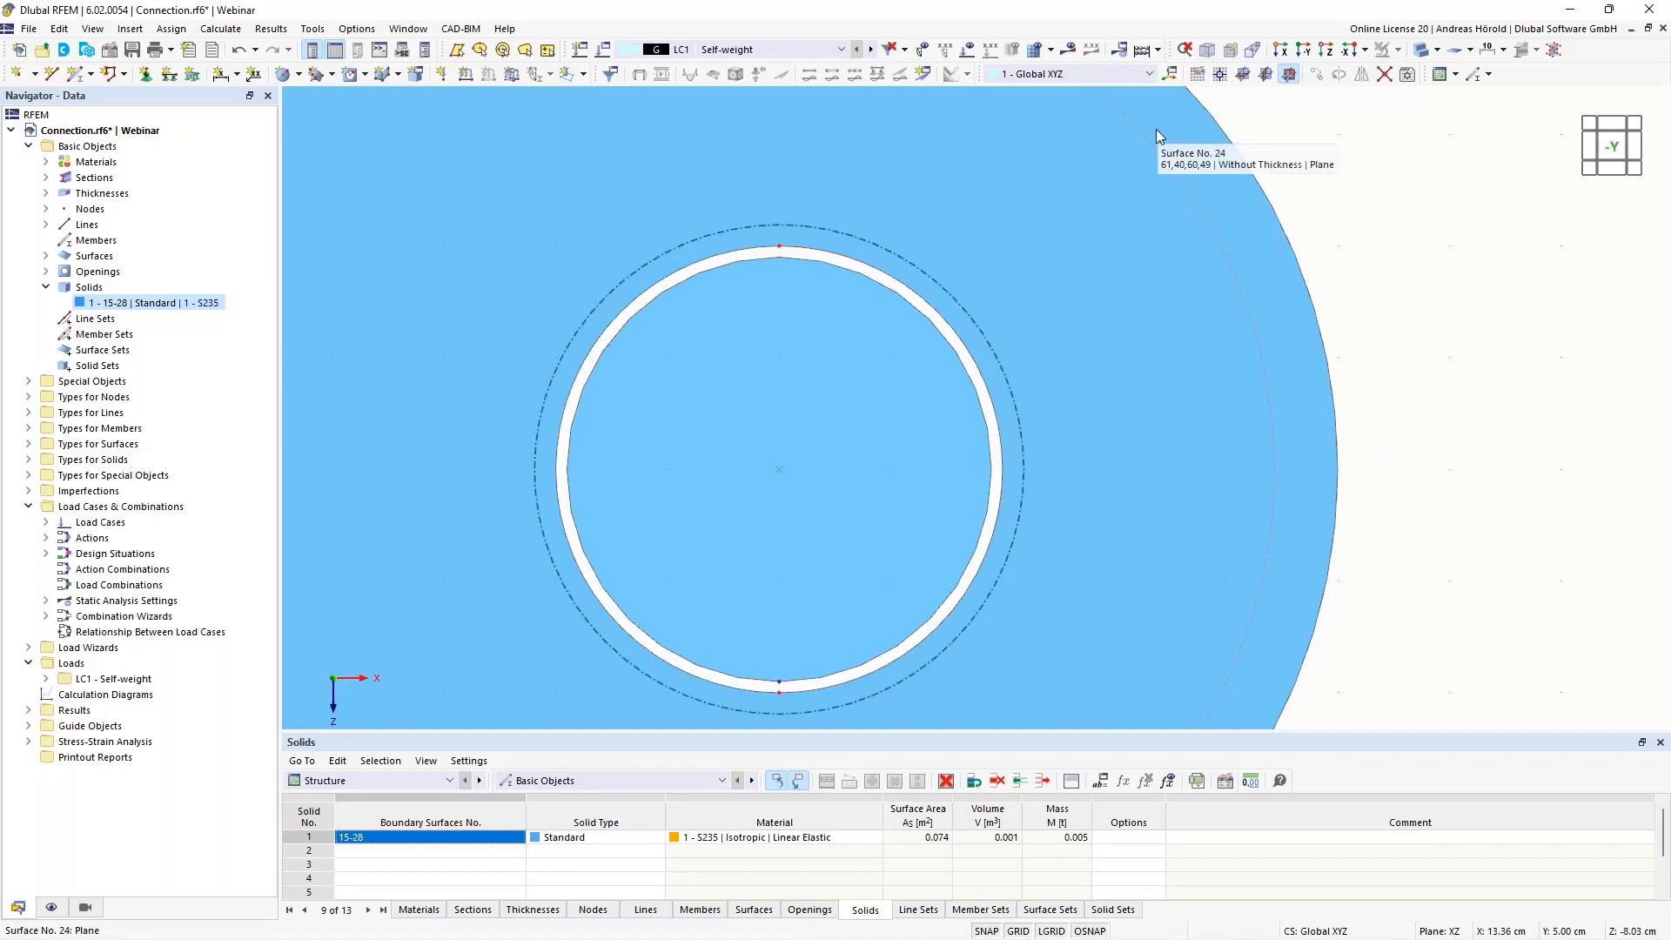
Display the model as a Wireframe Model
{"action": "left_click", "coordinate": [1436, 50]}
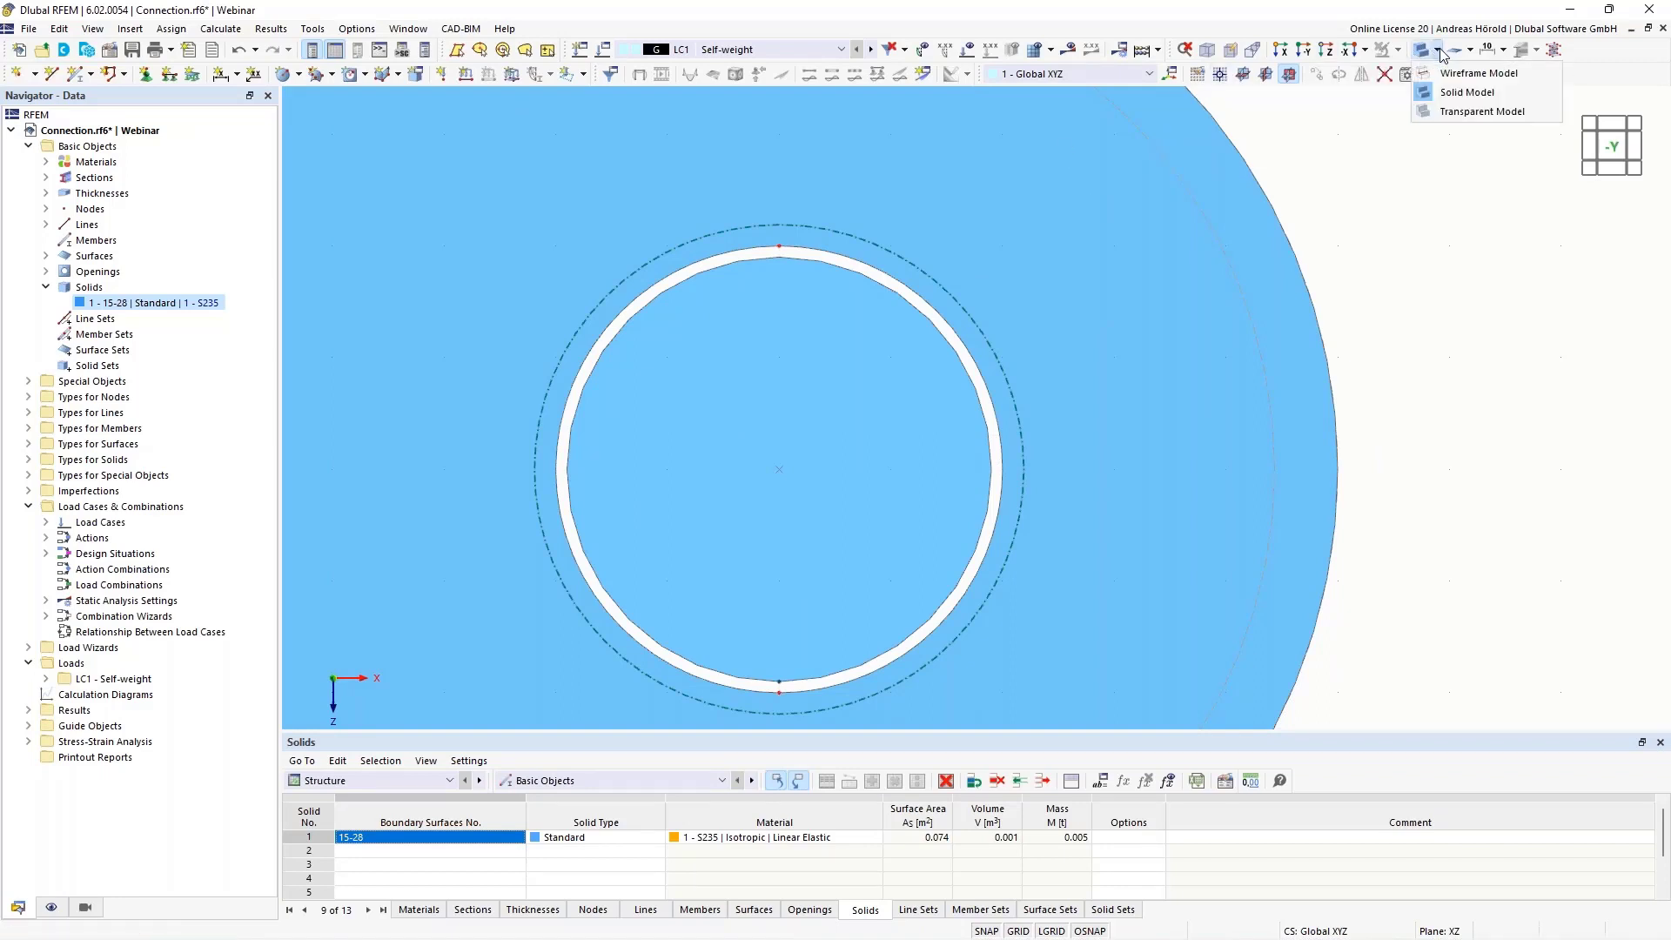
{"action": "left_click", "coordinate": [1477, 73]}
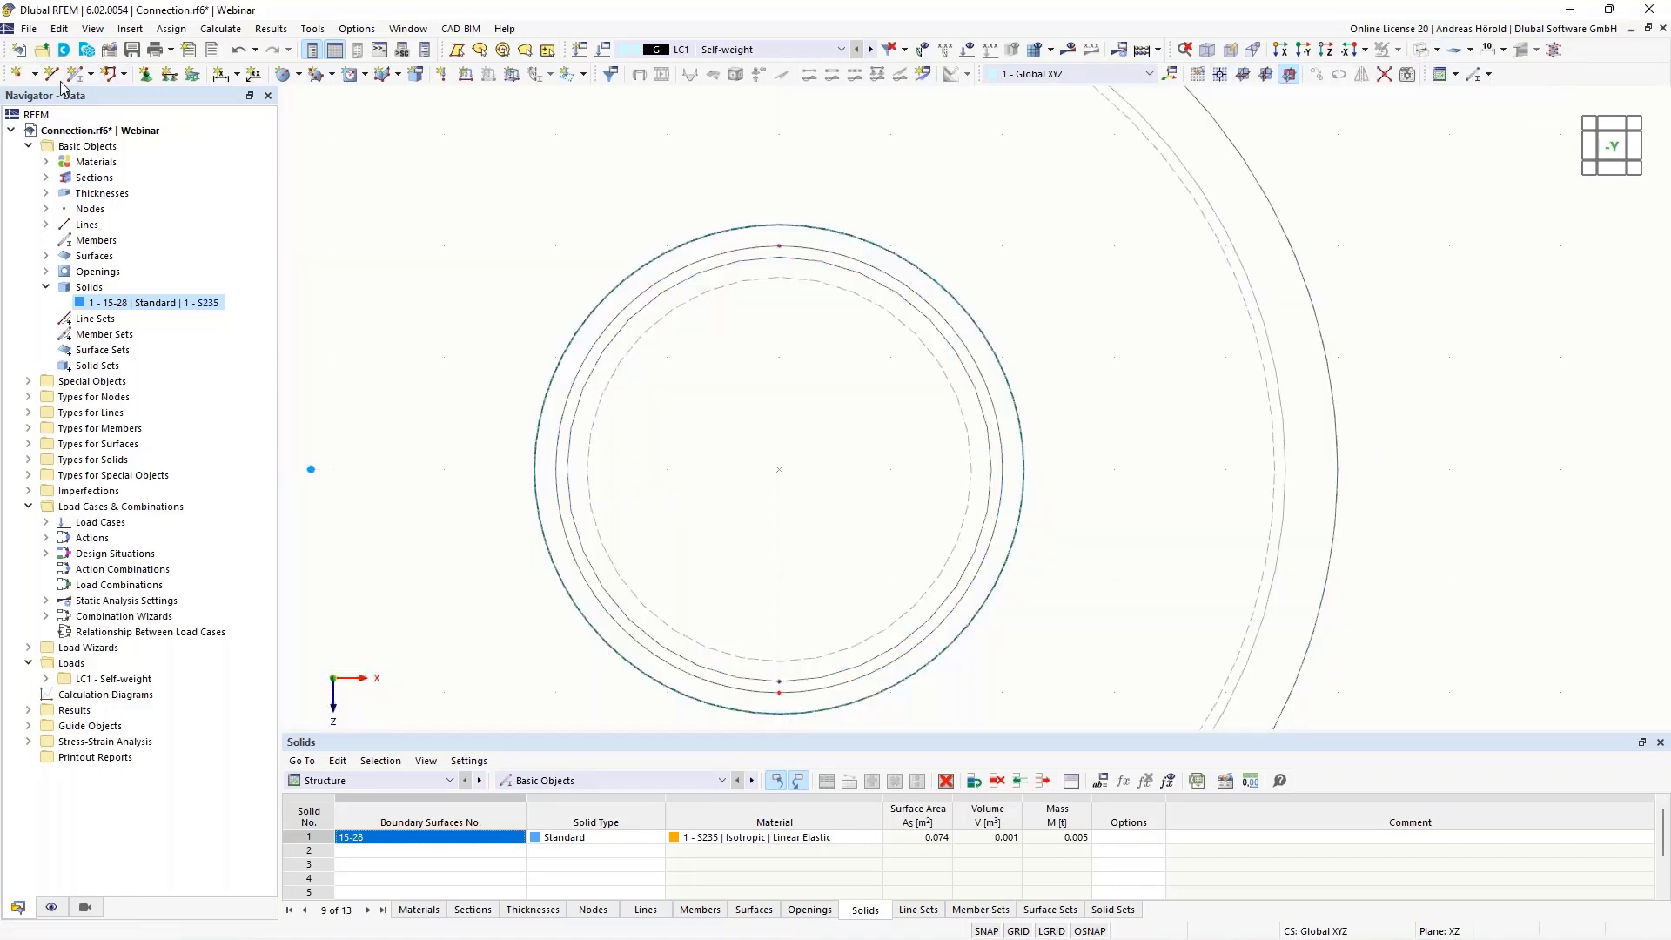
Draw a single vertical line across the hole from its lower edge node to its upper edge node
{"action": "left_click", "coordinate": [51, 74]}
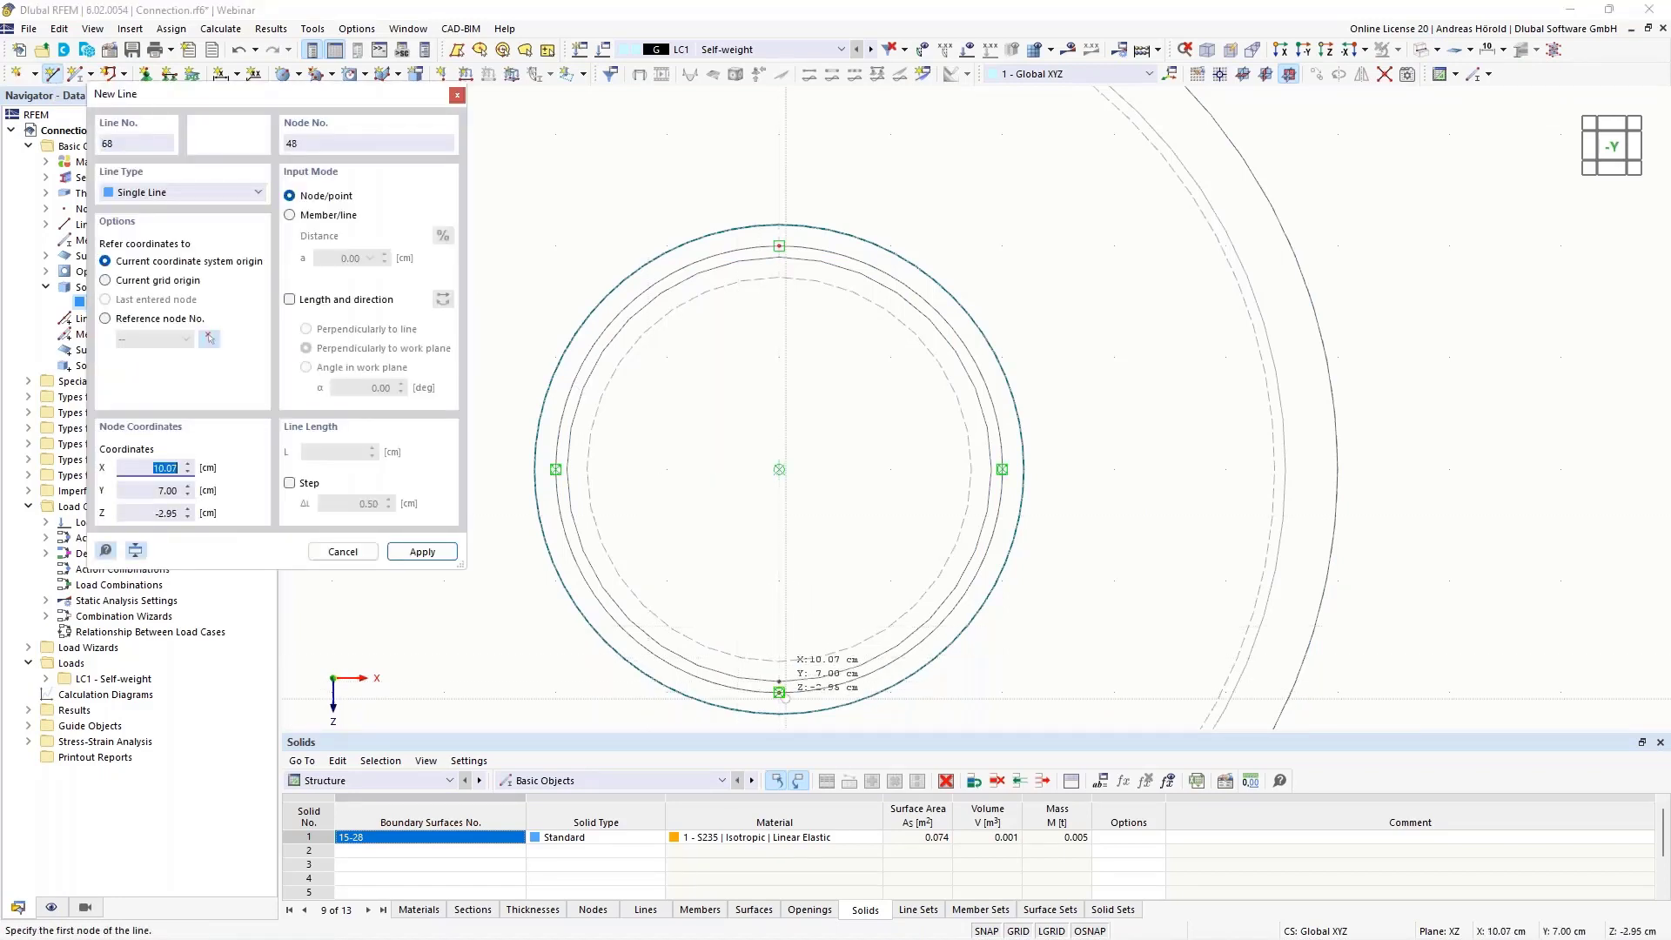
{"action": "left_click", "coordinate": [778, 681]}
{"action": "left_click", "coordinate": [779, 246]}
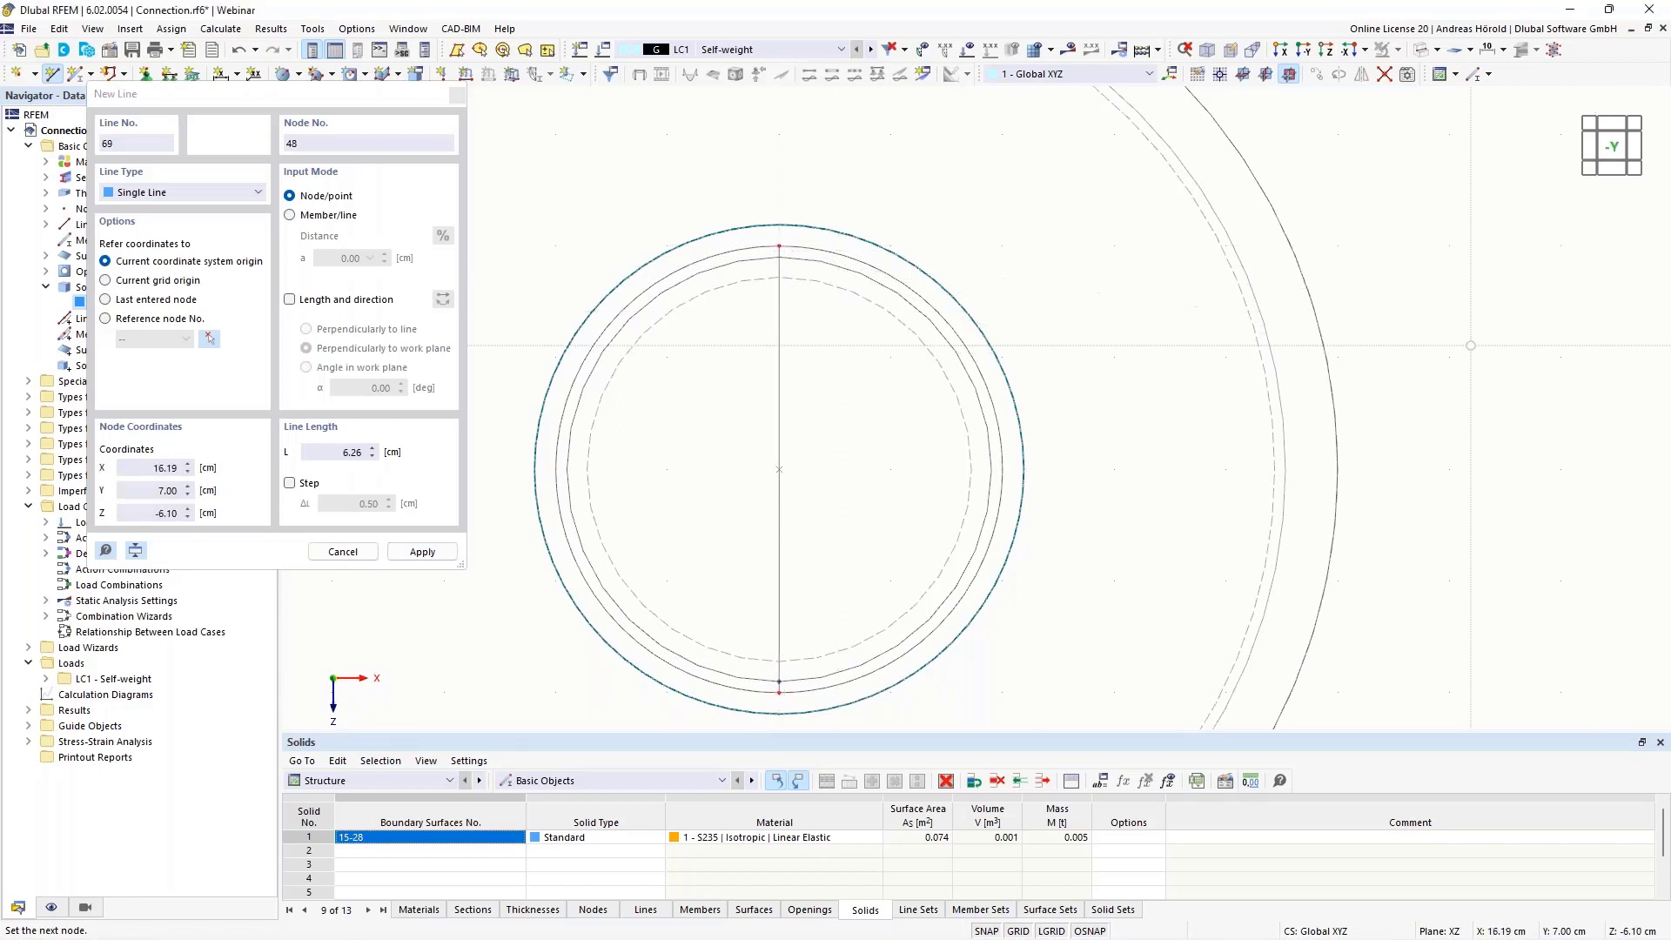
{"action": "key", "text": "Escape"}
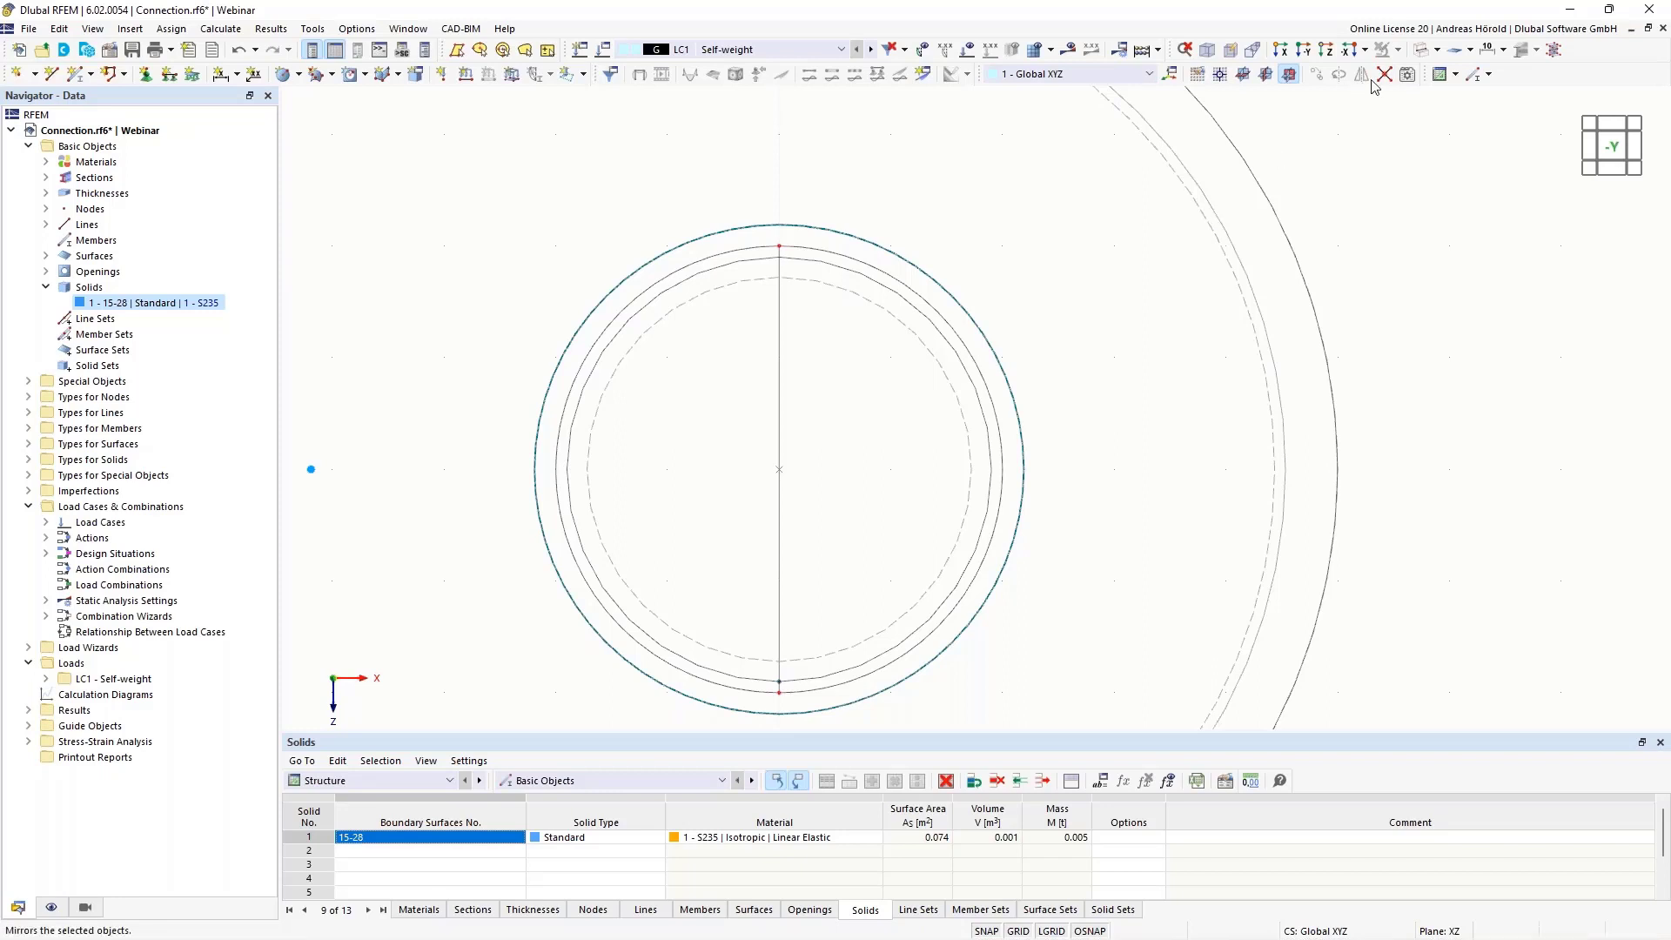
Connect the crossing lines at the hole and delete the line segment inside the circular surface
{"action": "left_click_drag", "start_coordinate": [612, 701], "coordinate": [950, 234]}
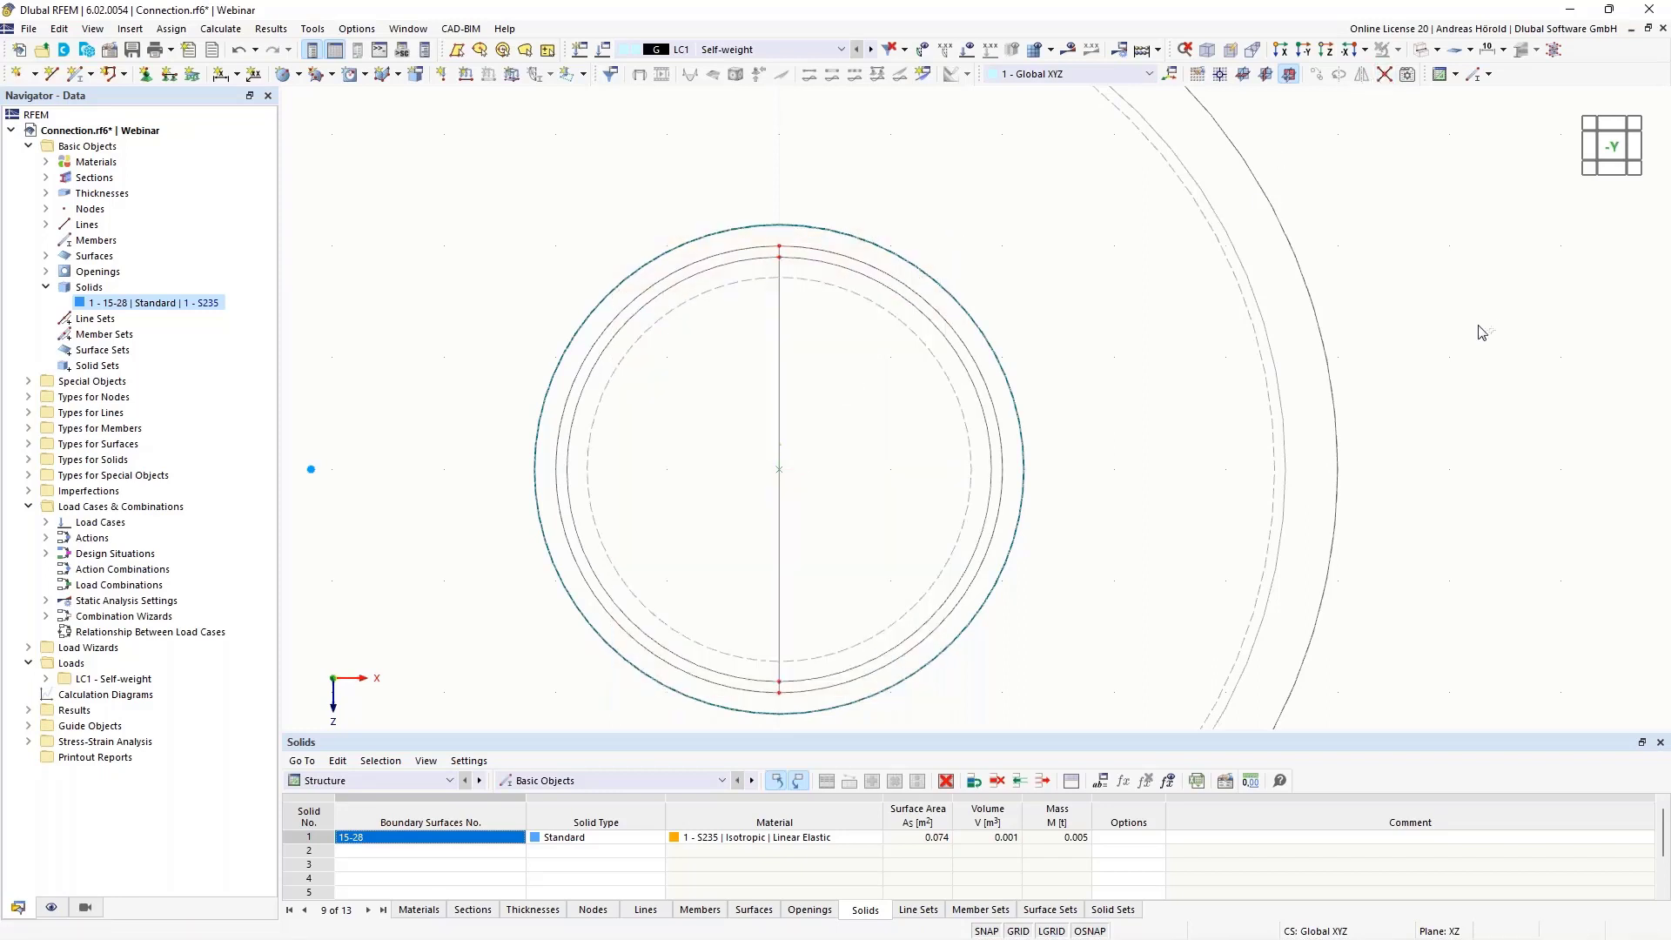
{"action": "left_click", "coordinate": [782, 366]}
{"action": "left_click", "coordinate": [772, 340]}
{"action": "left_click", "coordinate": [759, 267]}
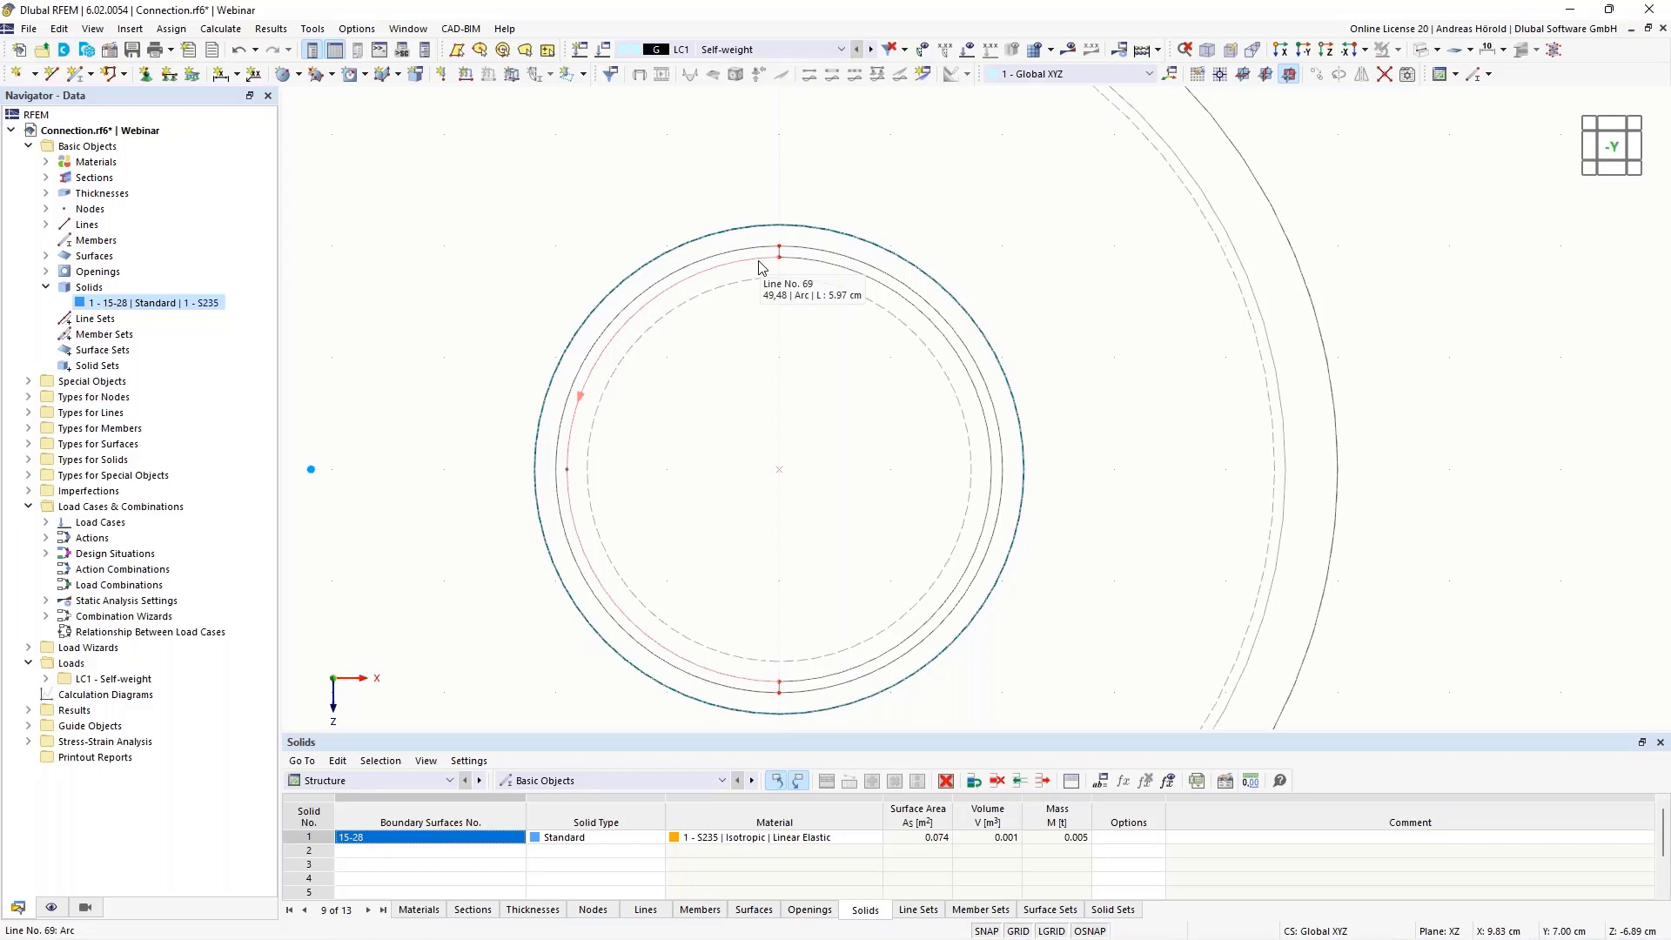
{"action": "left_click", "coordinate": [805, 260]}
Display the model in Transparent Mode
{"action": "middle_click_drag", "start_coordinate": [1436, 406], "coordinate": [1388, 478], "text": "ctrl"}
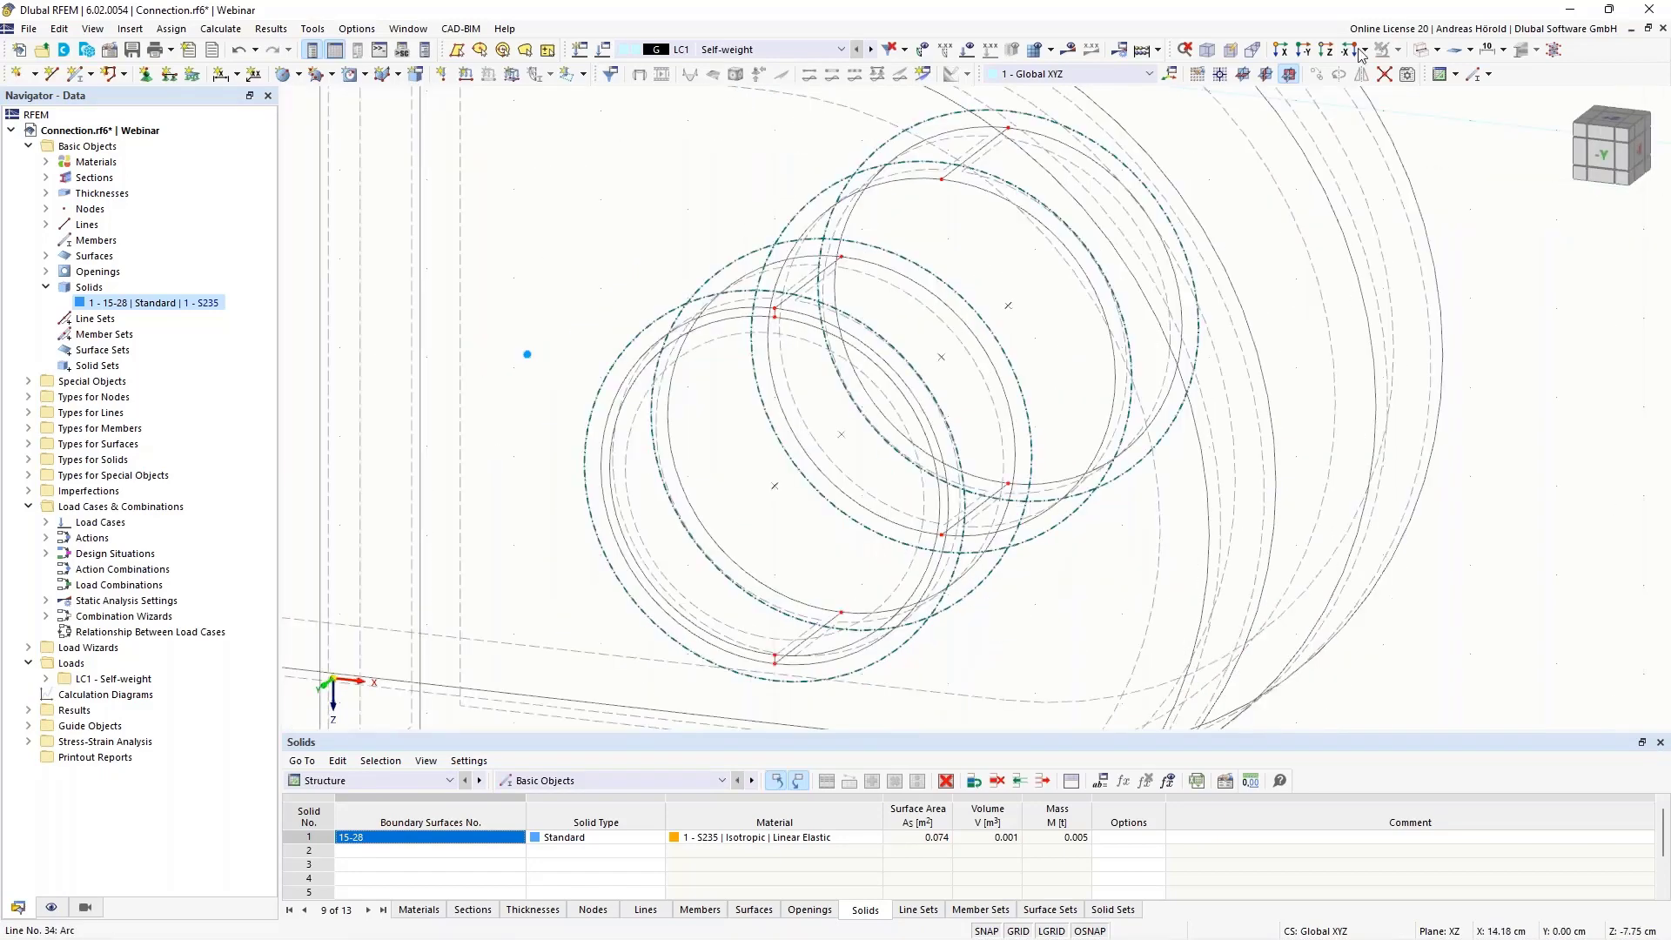
{"action": "left_click", "coordinate": [1437, 50]}
{"action": "left_click", "coordinate": [1426, 111]}
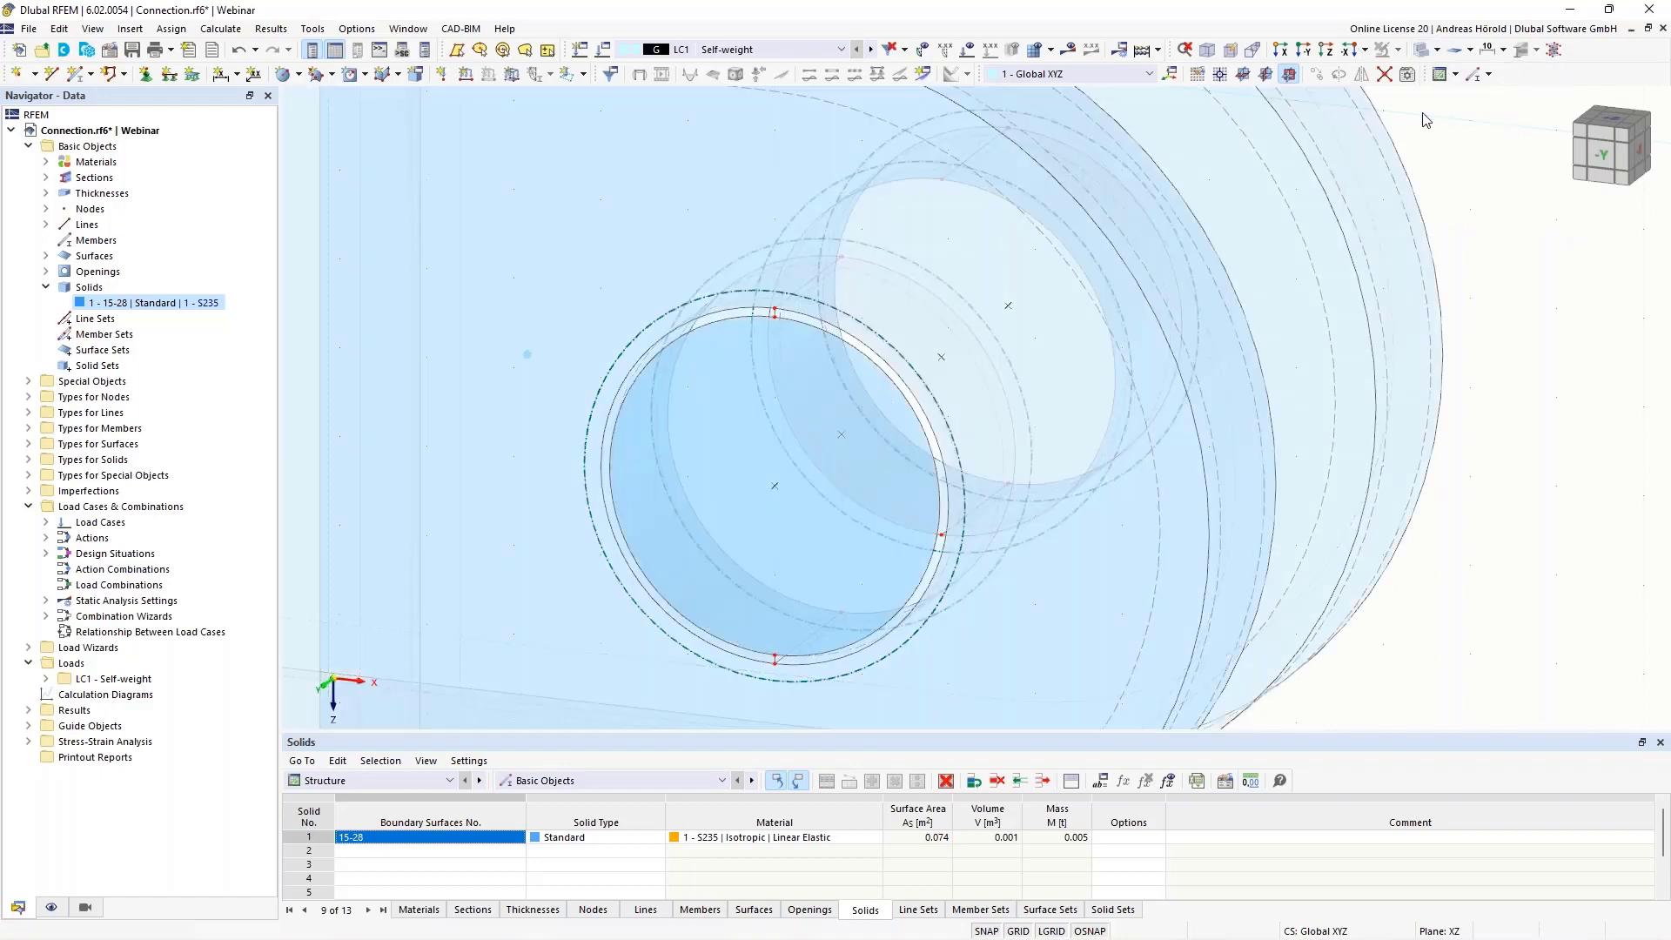
Extrude the circular surface in the hole into a solid with height -2.00 cm, material S235 and surfaces set to Without Thickness
{"action": "middle_click_drag", "start_coordinate": [1175, 443], "coordinate": [1495, 452]}
{"action": "scroll", "coordinate": [1119, 466], "scroll_direction": "down", "scroll_amount": 2}
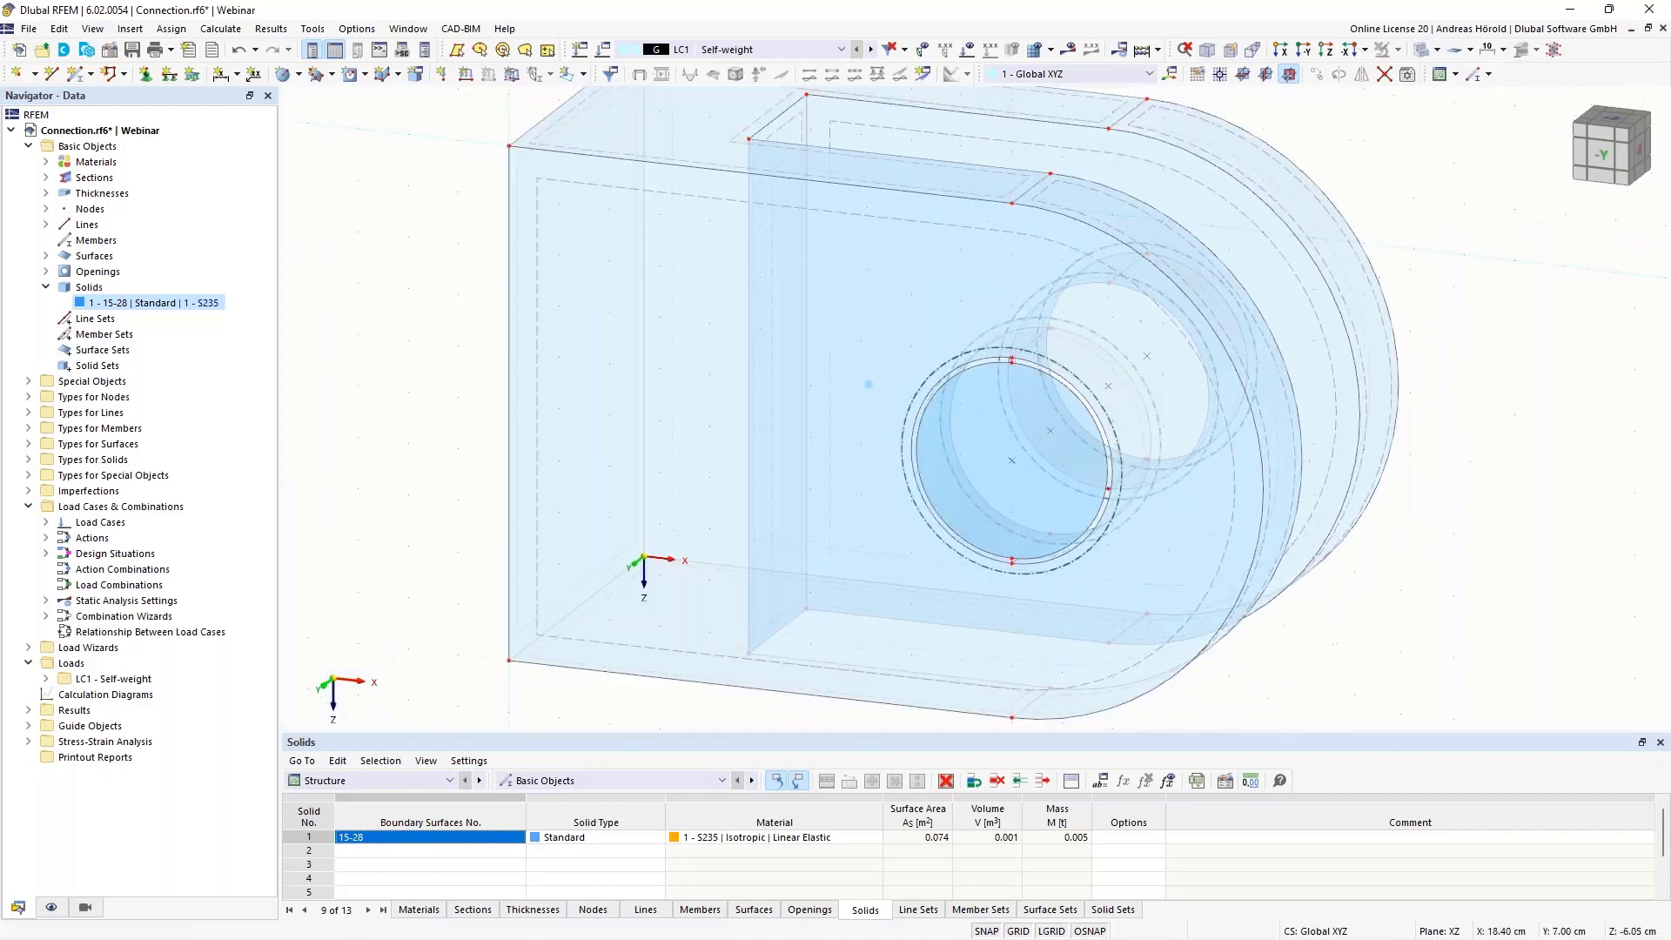
{"action": "right_click", "coordinate": [1017, 383]}
{"action": "mouse_move", "coordinate": [1306, 624]}
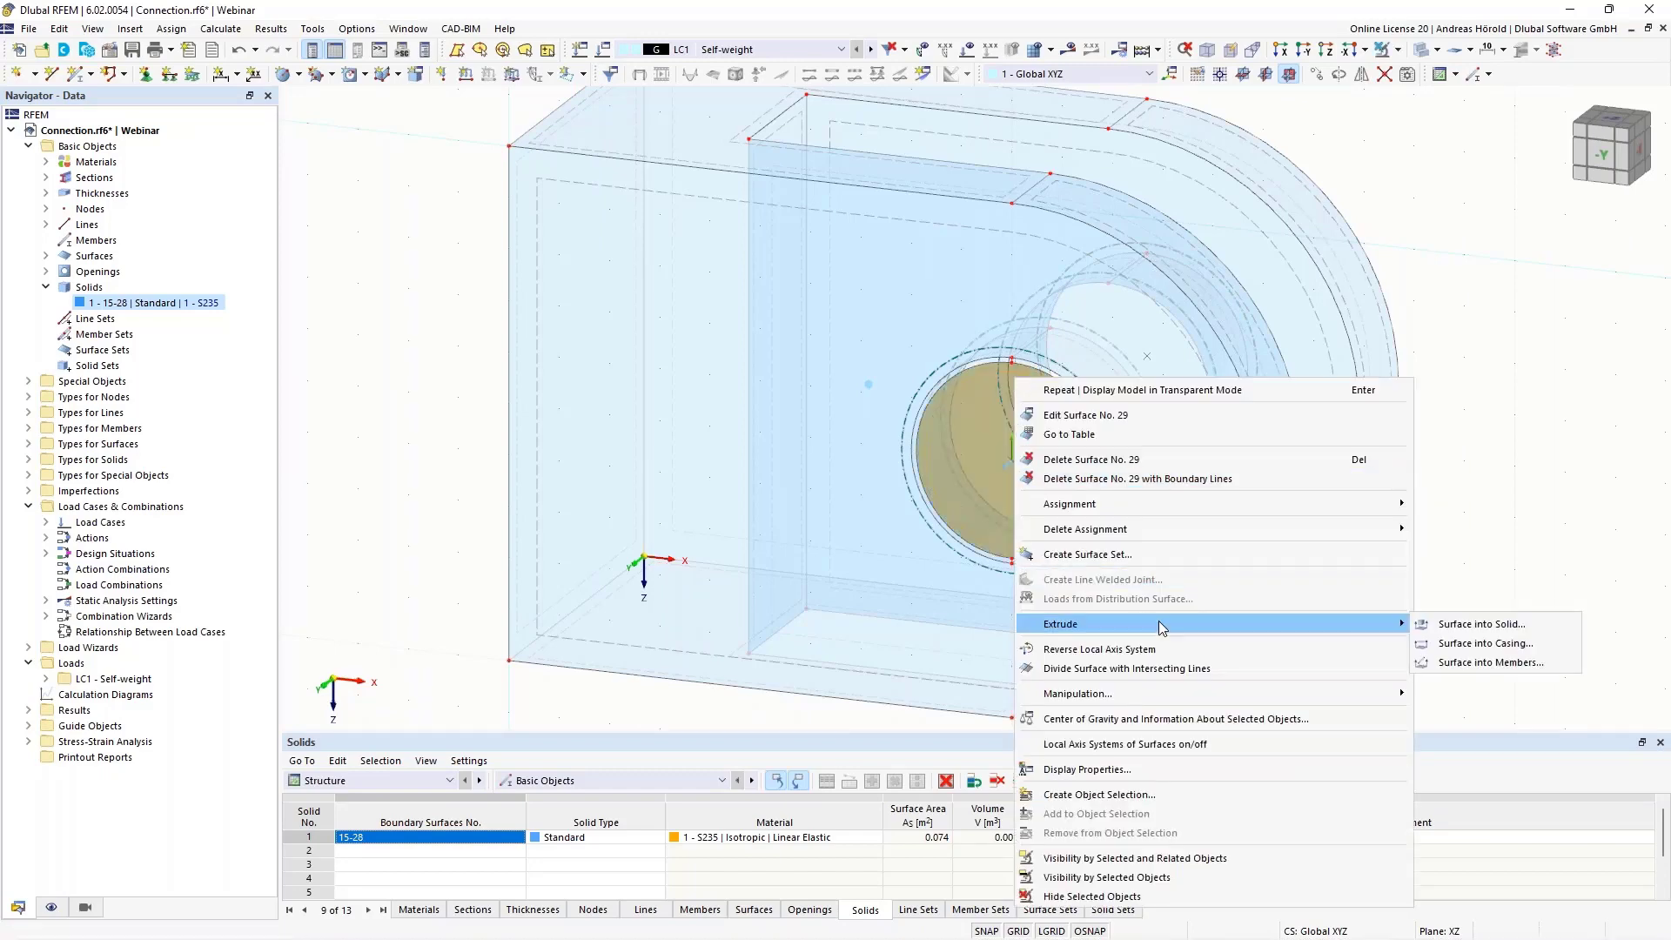
{"action": "left_click", "coordinate": [1487, 624]}
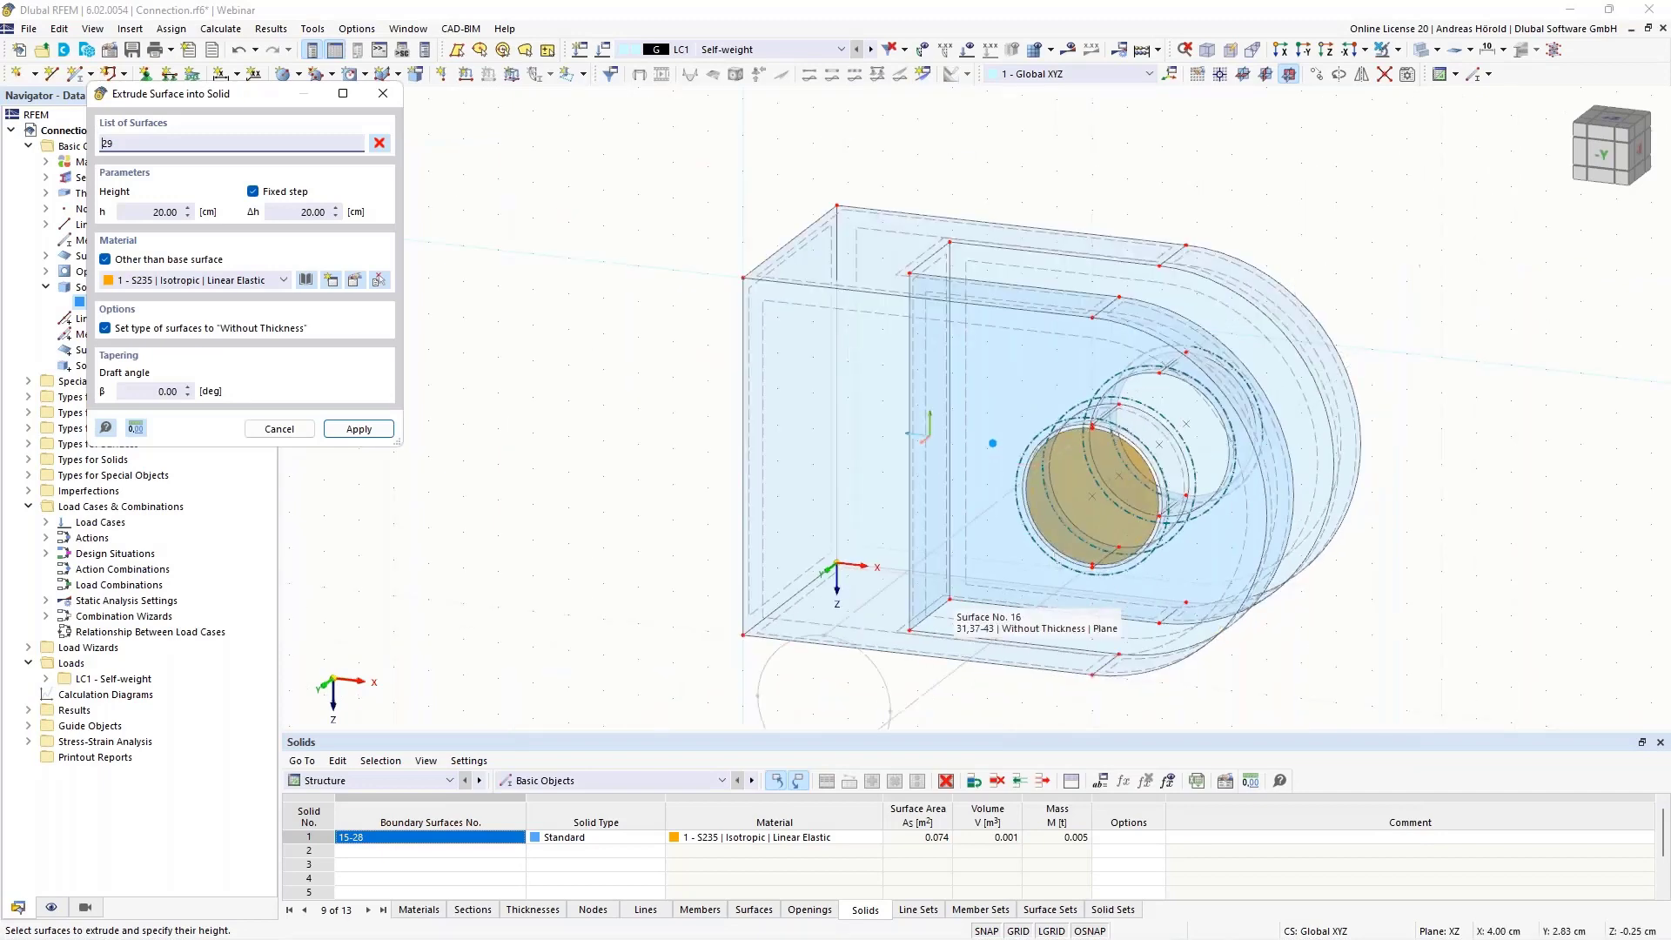
{"action": "left_click", "coordinate": [144, 206]}
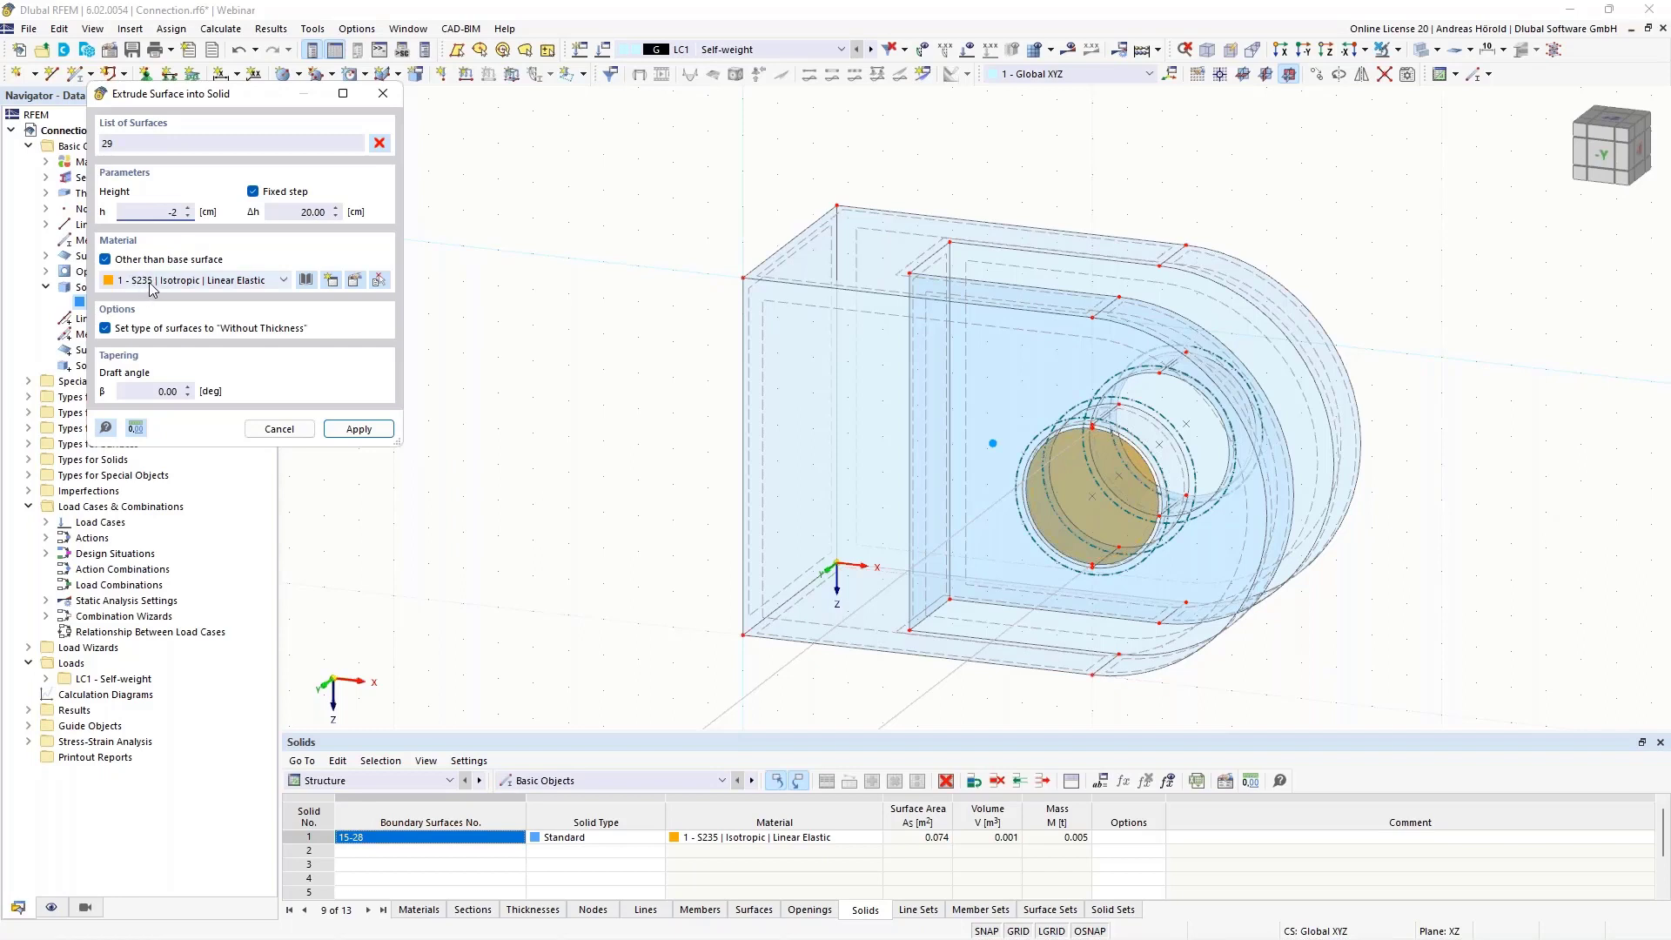
{"action": "left_click", "coordinate": [359, 428]}
{"action": "middle_click_drag", "start_coordinate": [1533, 606], "coordinate": [1372, 587], "text": "ctrl"}
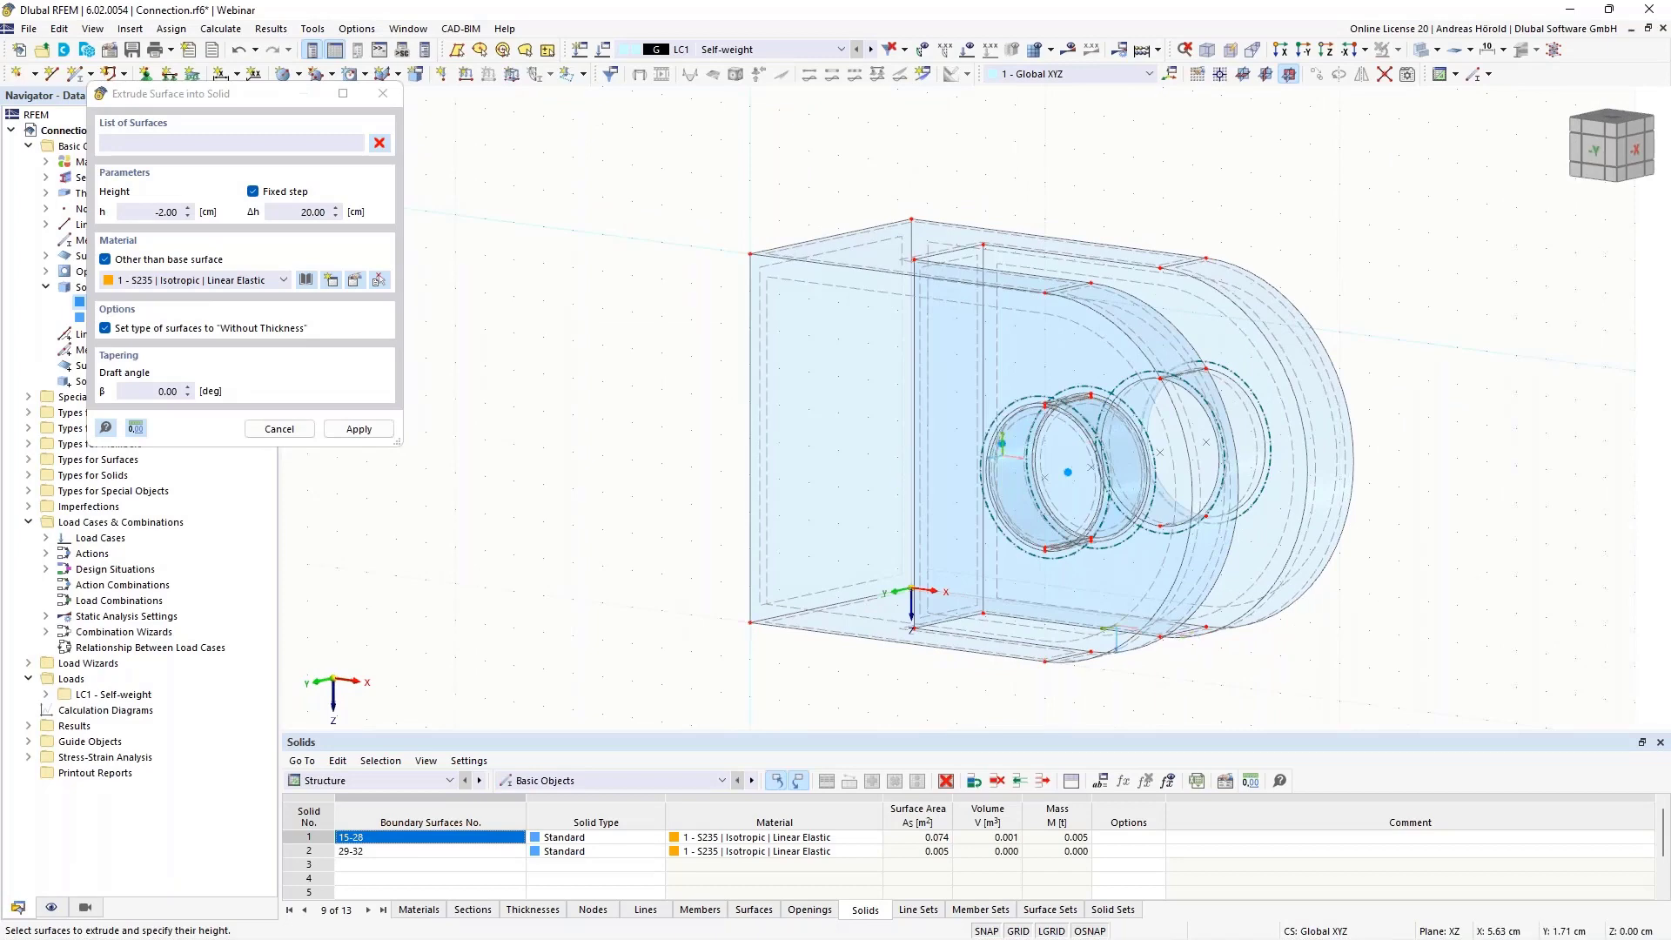
{"action": "middle_click_drag", "start_coordinate": [530, 618], "coordinate": [732, 619], "text": "ctrl"}
{"action": "scroll", "coordinate": [853, 477], "scroll_direction": "up", "scroll_amount": 3}
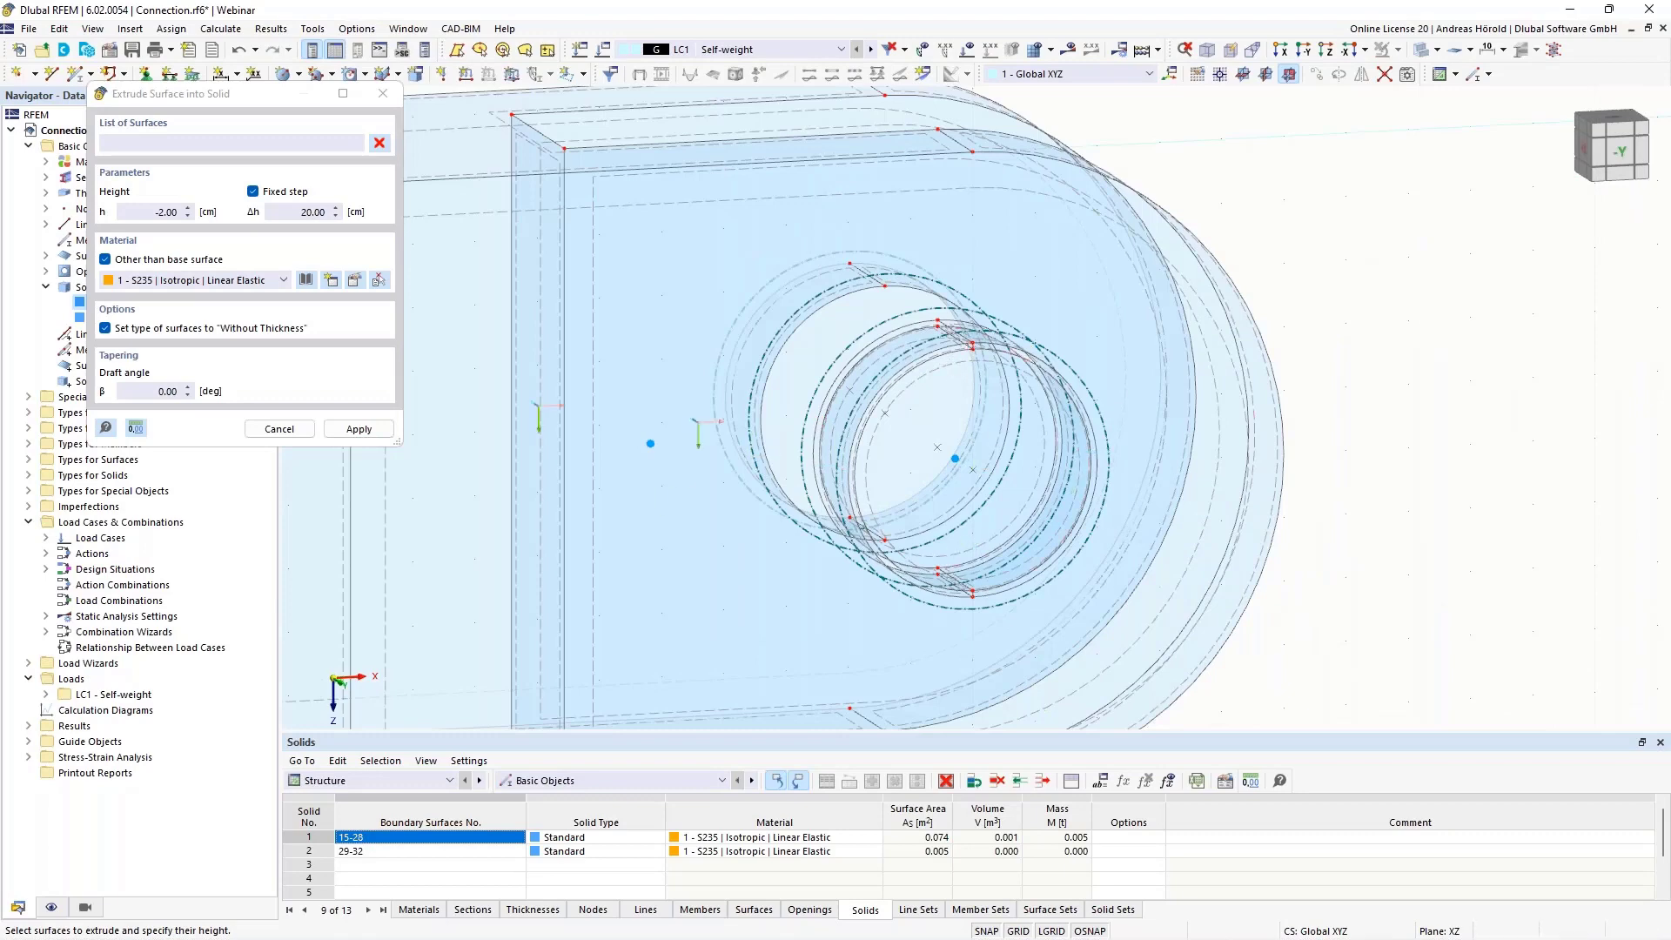
{"action": "key", "text": "Escape"}
Examine the gap between the circular solid and the hole, and expand the surface types and special objects in the Navigator
{"action": "scroll", "coordinate": [1358, 462], "scroll_direction": "up", "scroll_amount": 3}
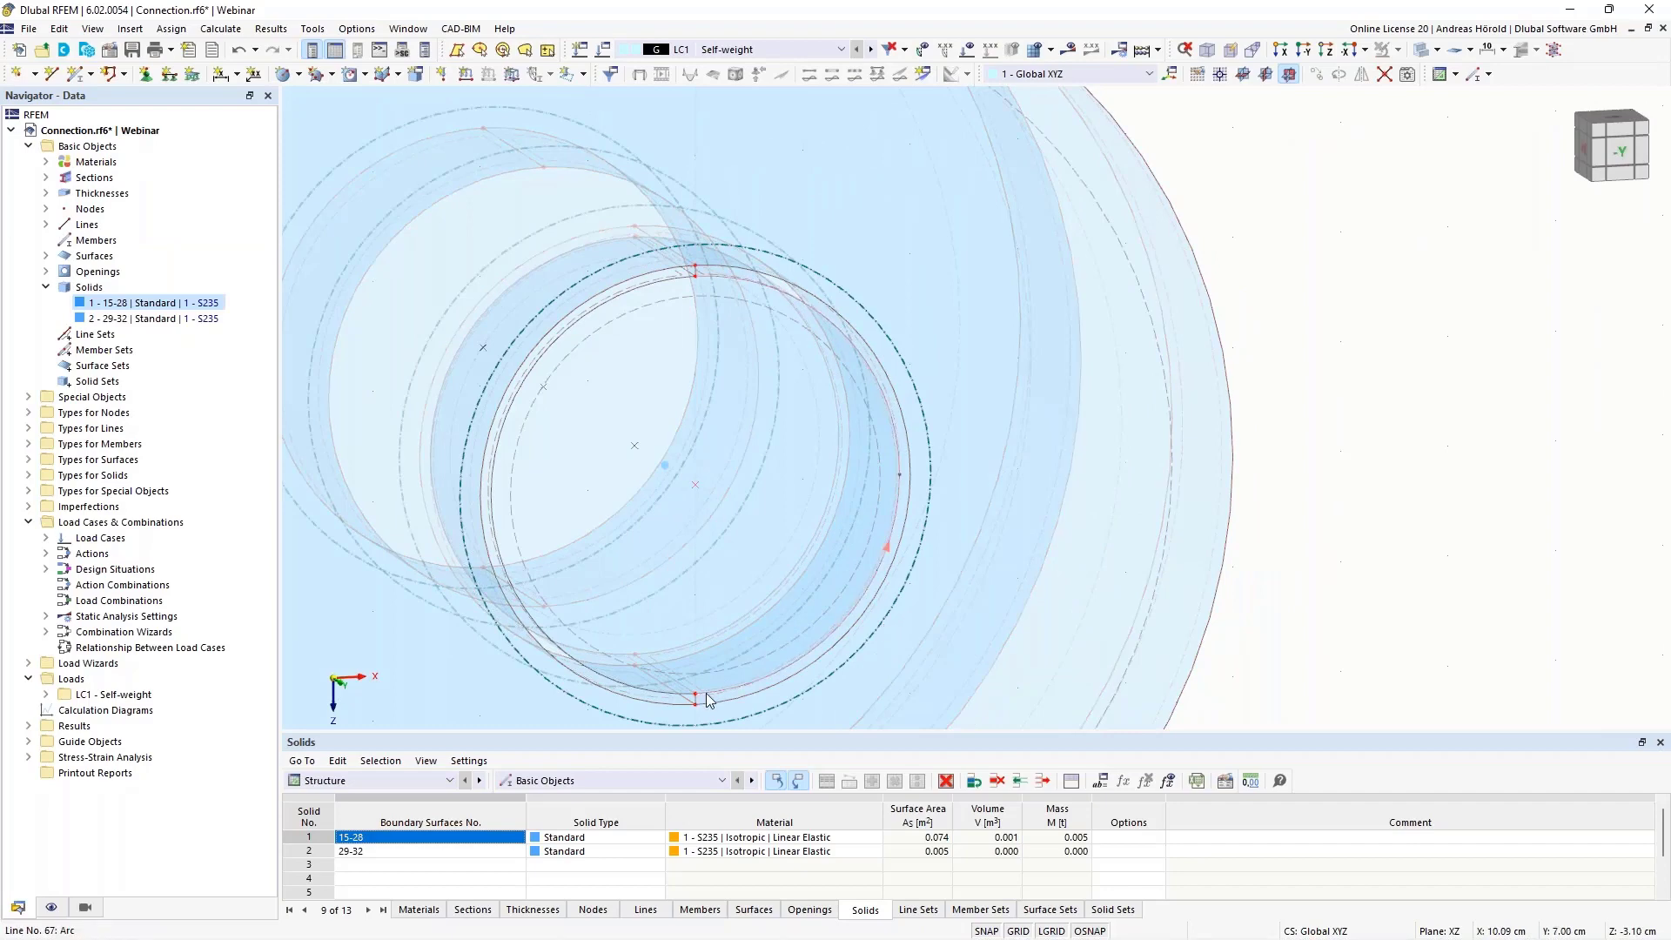
{"action": "left_click", "coordinate": [1302, 48]}
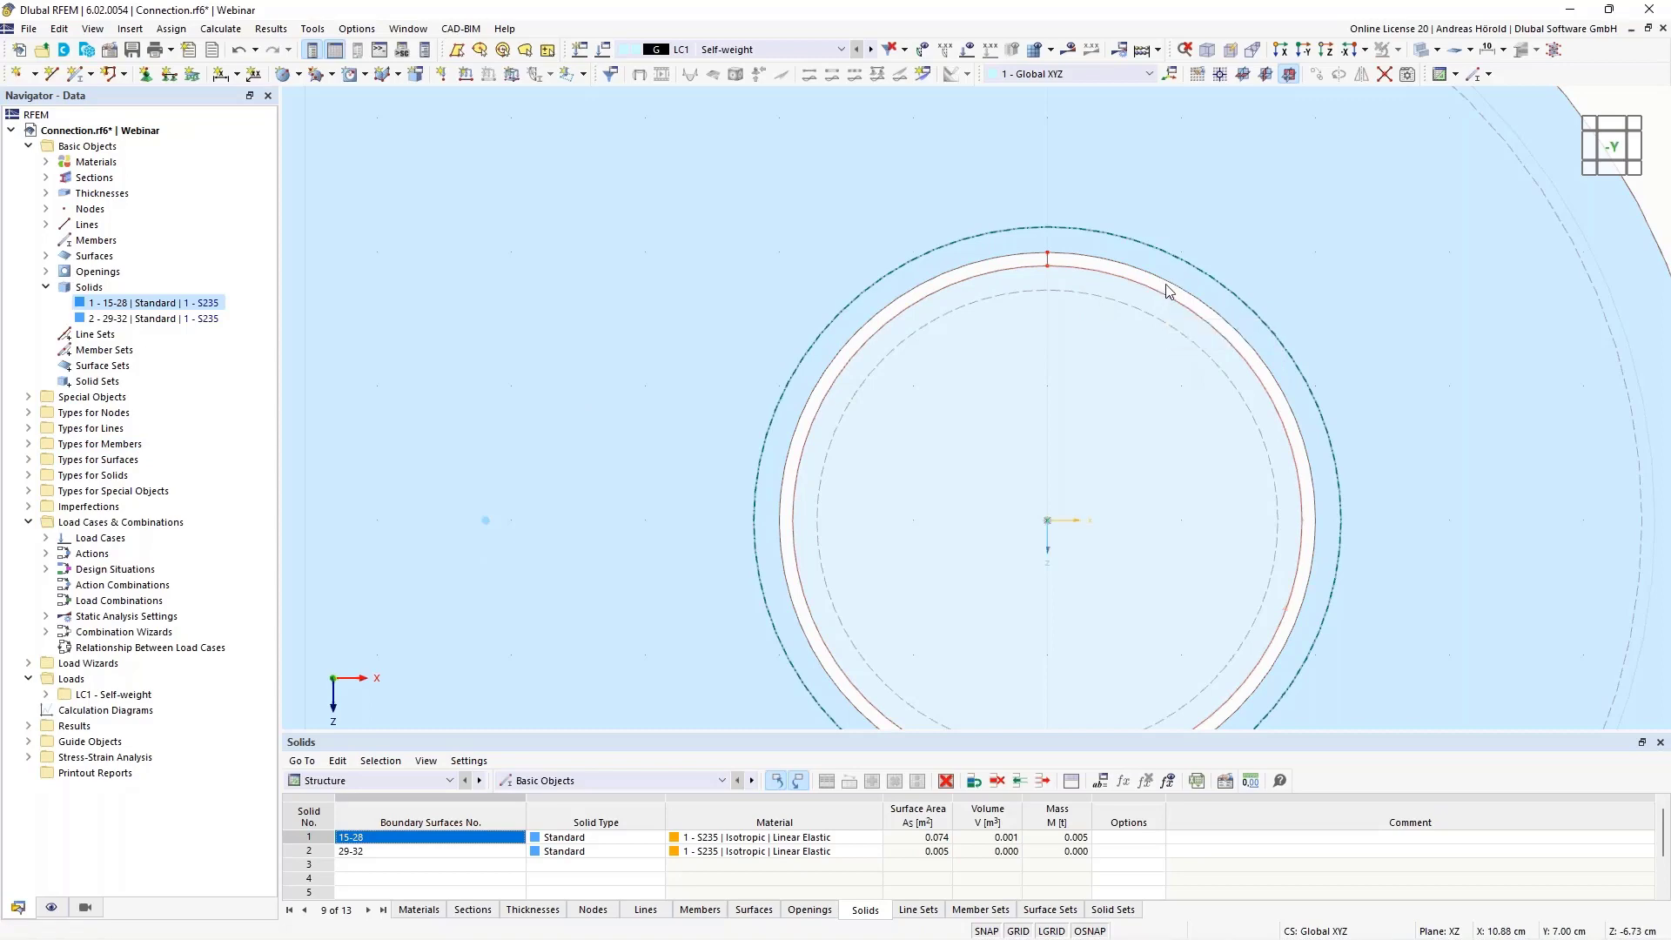
{"action": "middle_click_drag", "start_coordinate": [1371, 386], "coordinate": [1349, 433], "text": "ctrl"}
{"action": "scroll", "coordinate": [1057, 427], "scroll_direction": "up", "scroll_amount": 5}
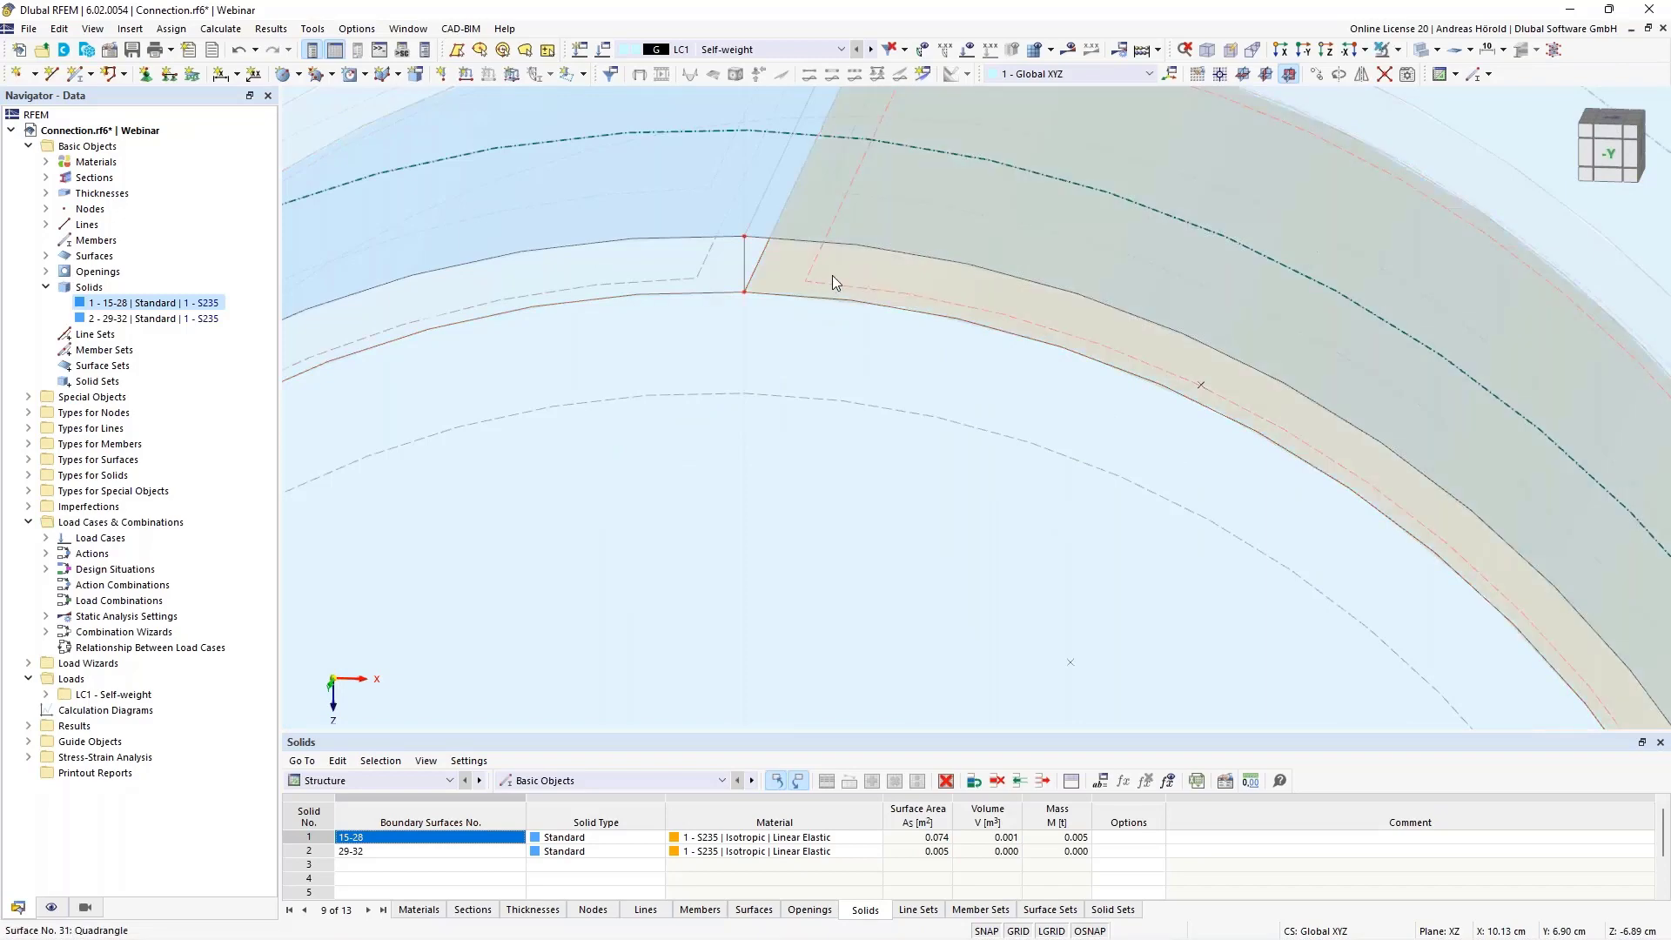
{"action": "scroll", "coordinate": [892, 258], "scroll_direction": "down", "scroll_amount": 3}
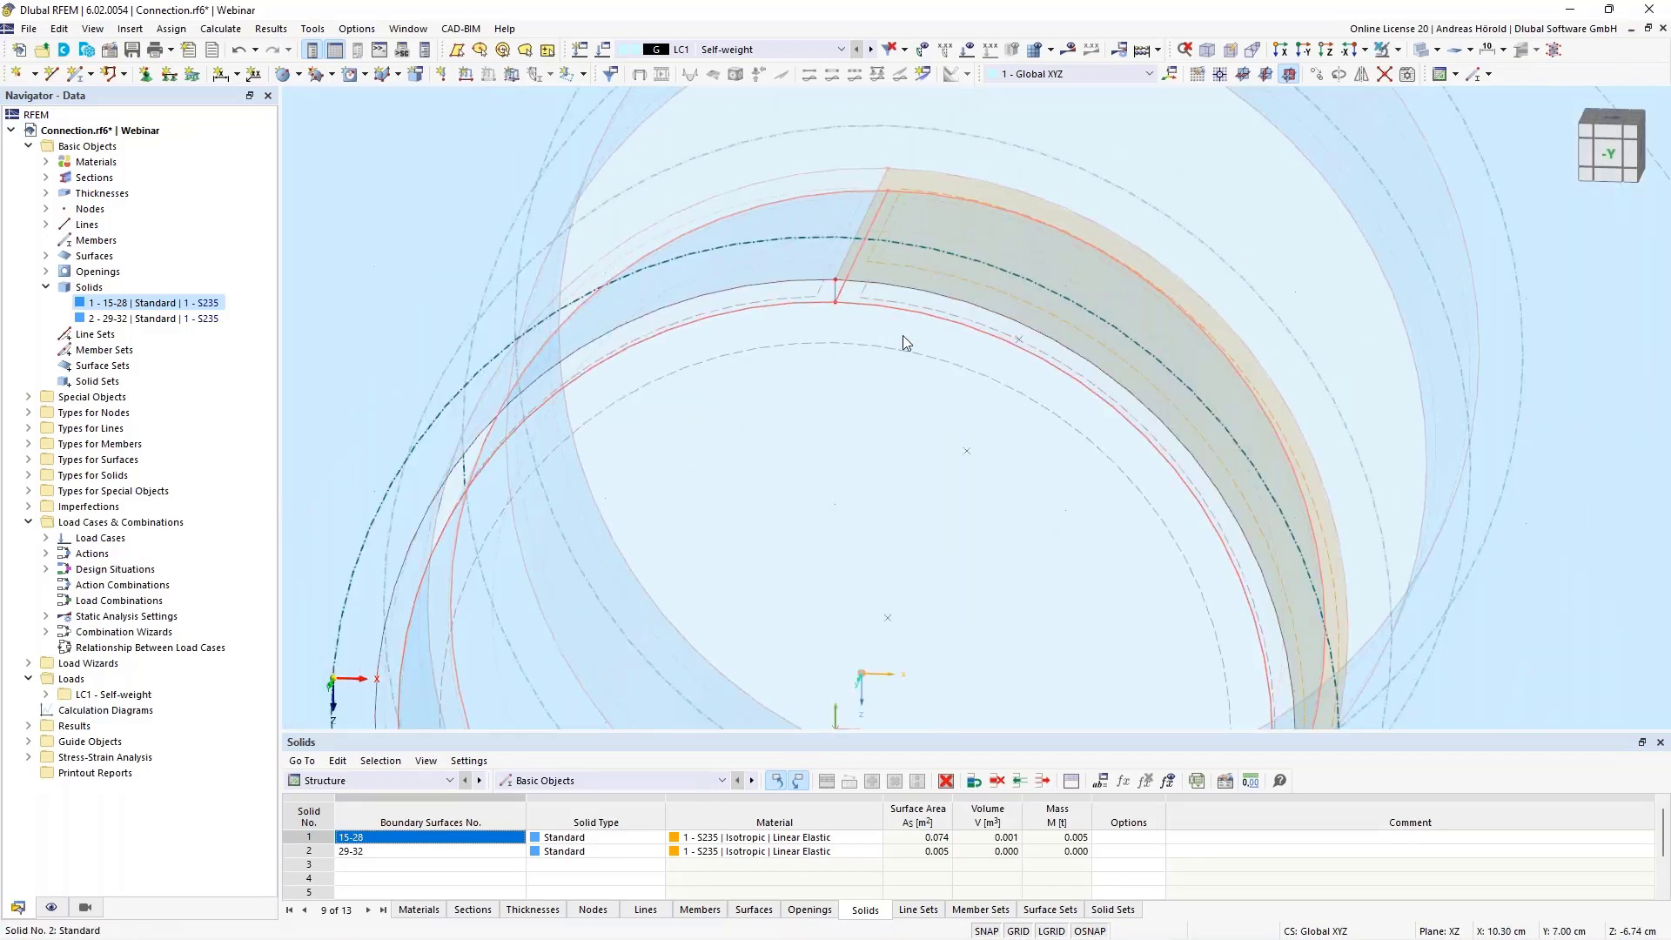
{"action": "left_click", "coordinate": [29, 459]}
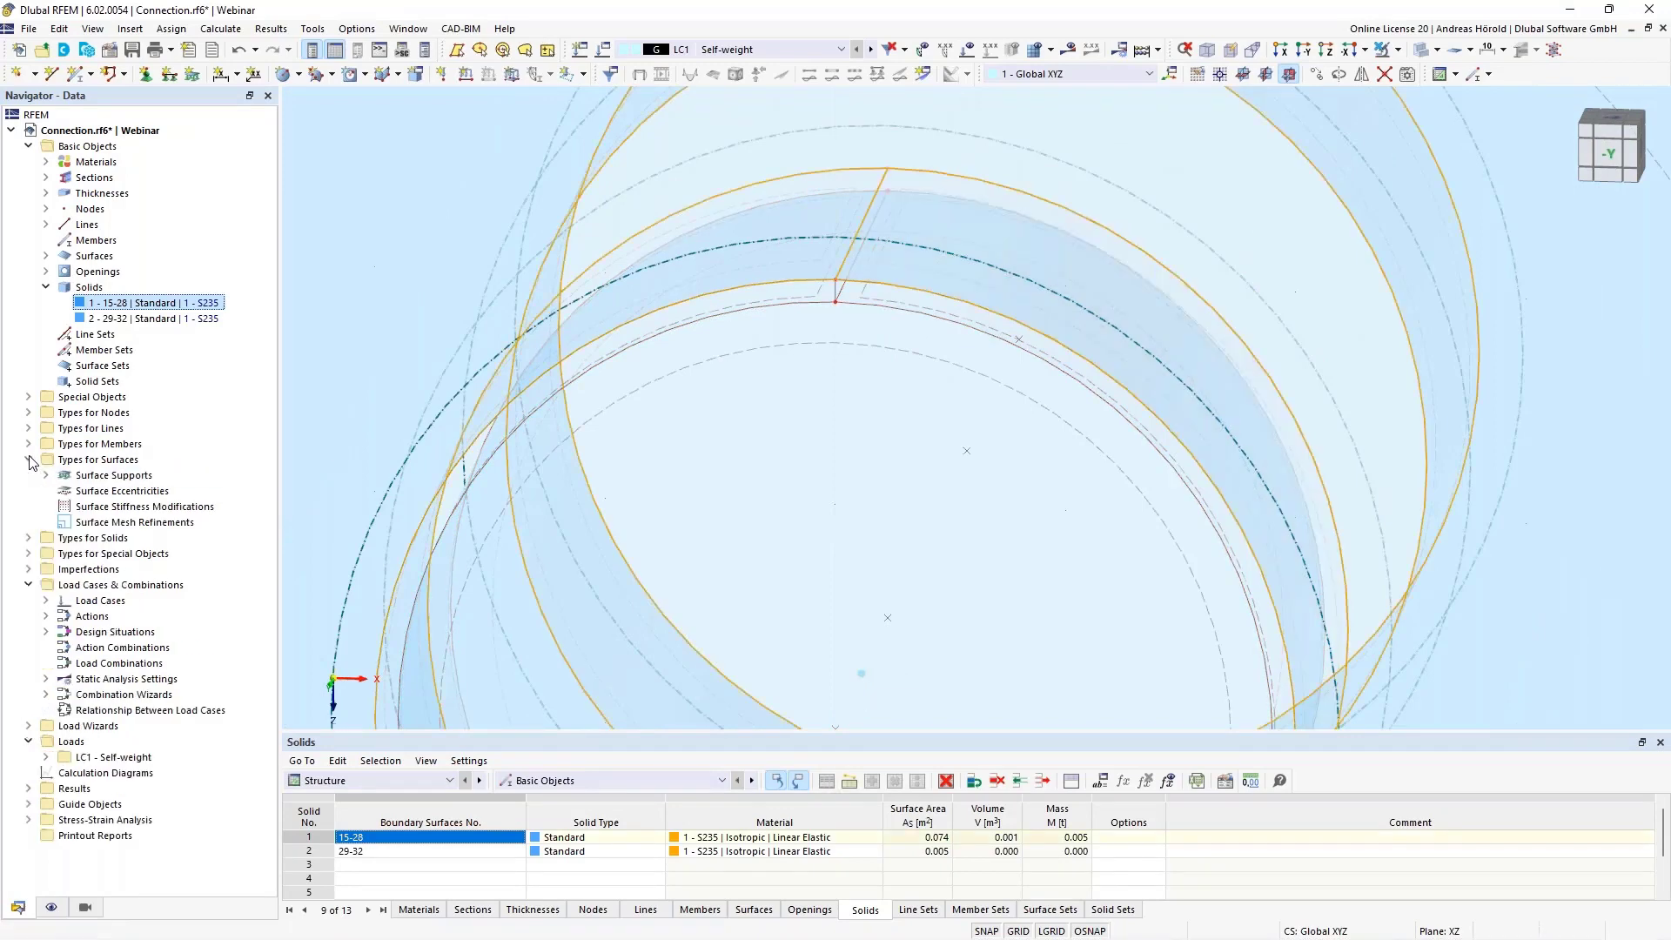
{"action": "left_click", "coordinate": [29, 397]}
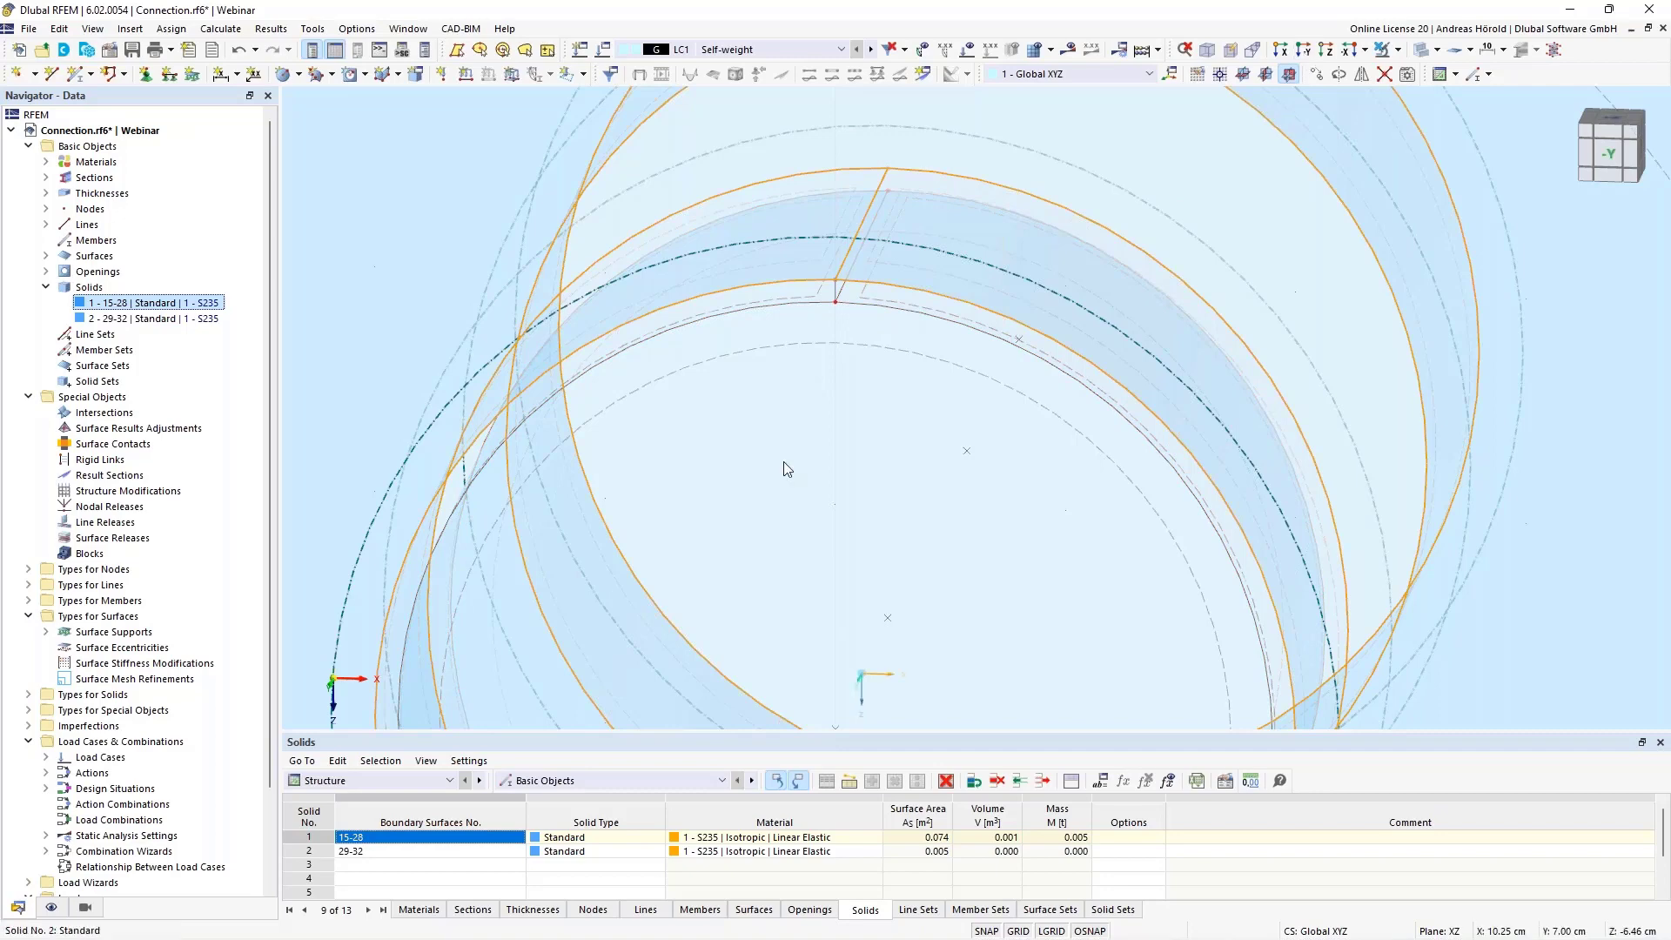
Set up a new polygonal surface with the stiffness type Without Thickness
{"action": "middle_click_drag", "start_coordinate": [783, 461], "coordinate": [834, 519], "text": "ctrl"}
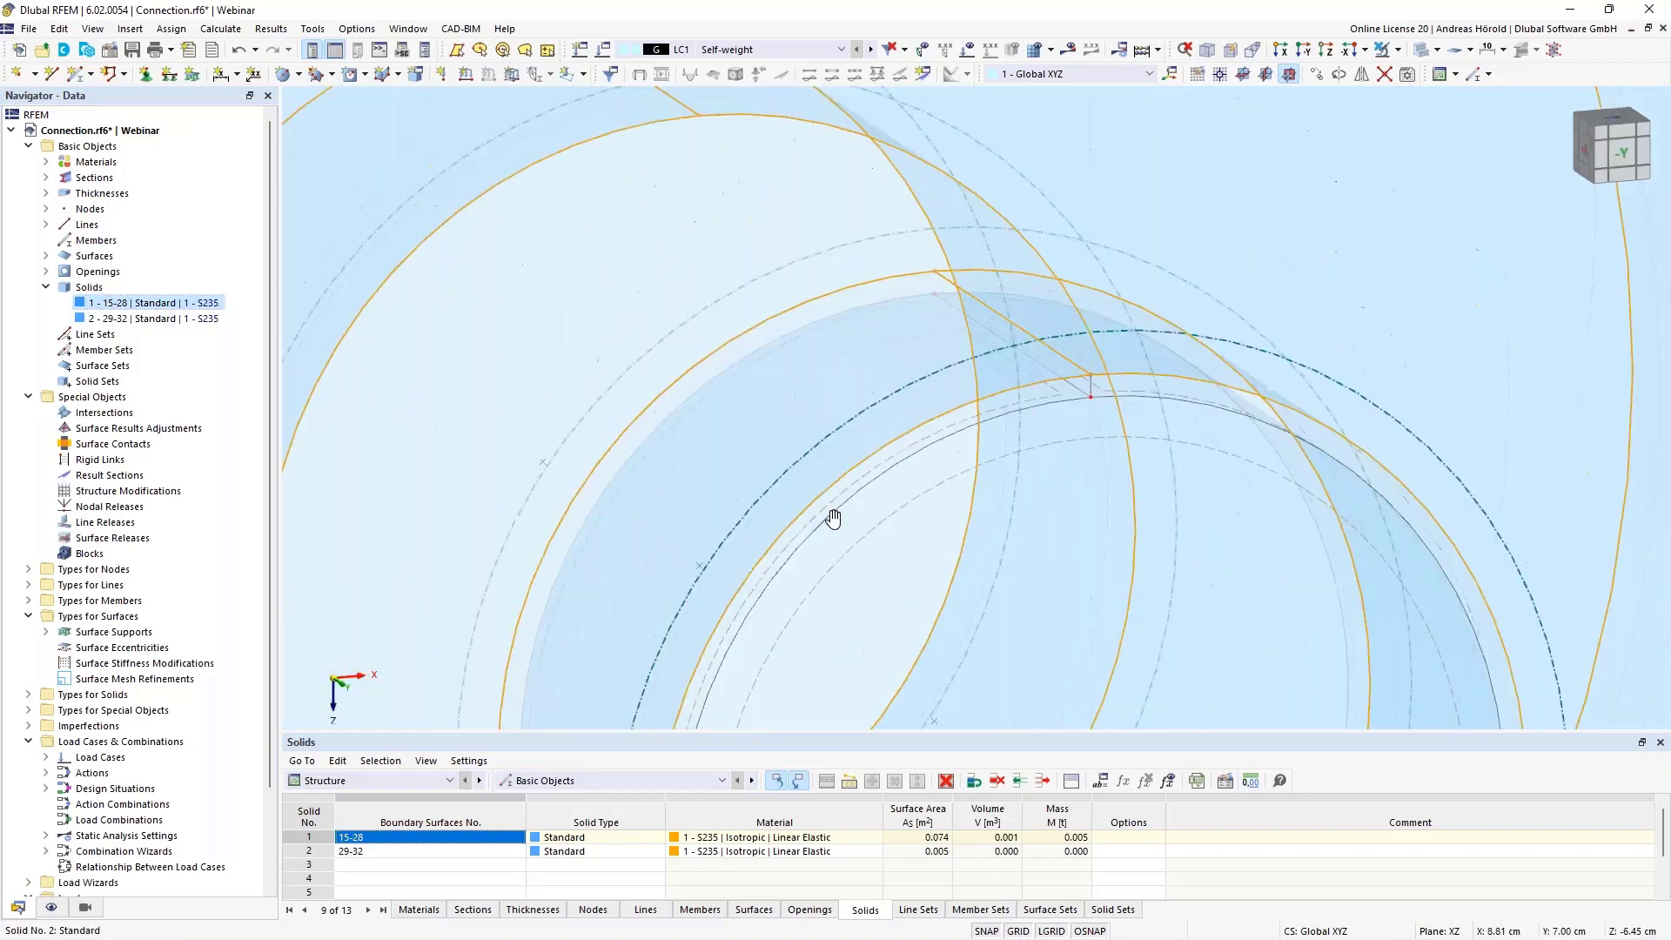
{"action": "scroll", "coordinate": [932, 499], "scroll_direction": "up", "scroll_amount": 2}
{"action": "middle_click_drag", "start_coordinate": [1107, 475], "coordinate": [957, 548]}
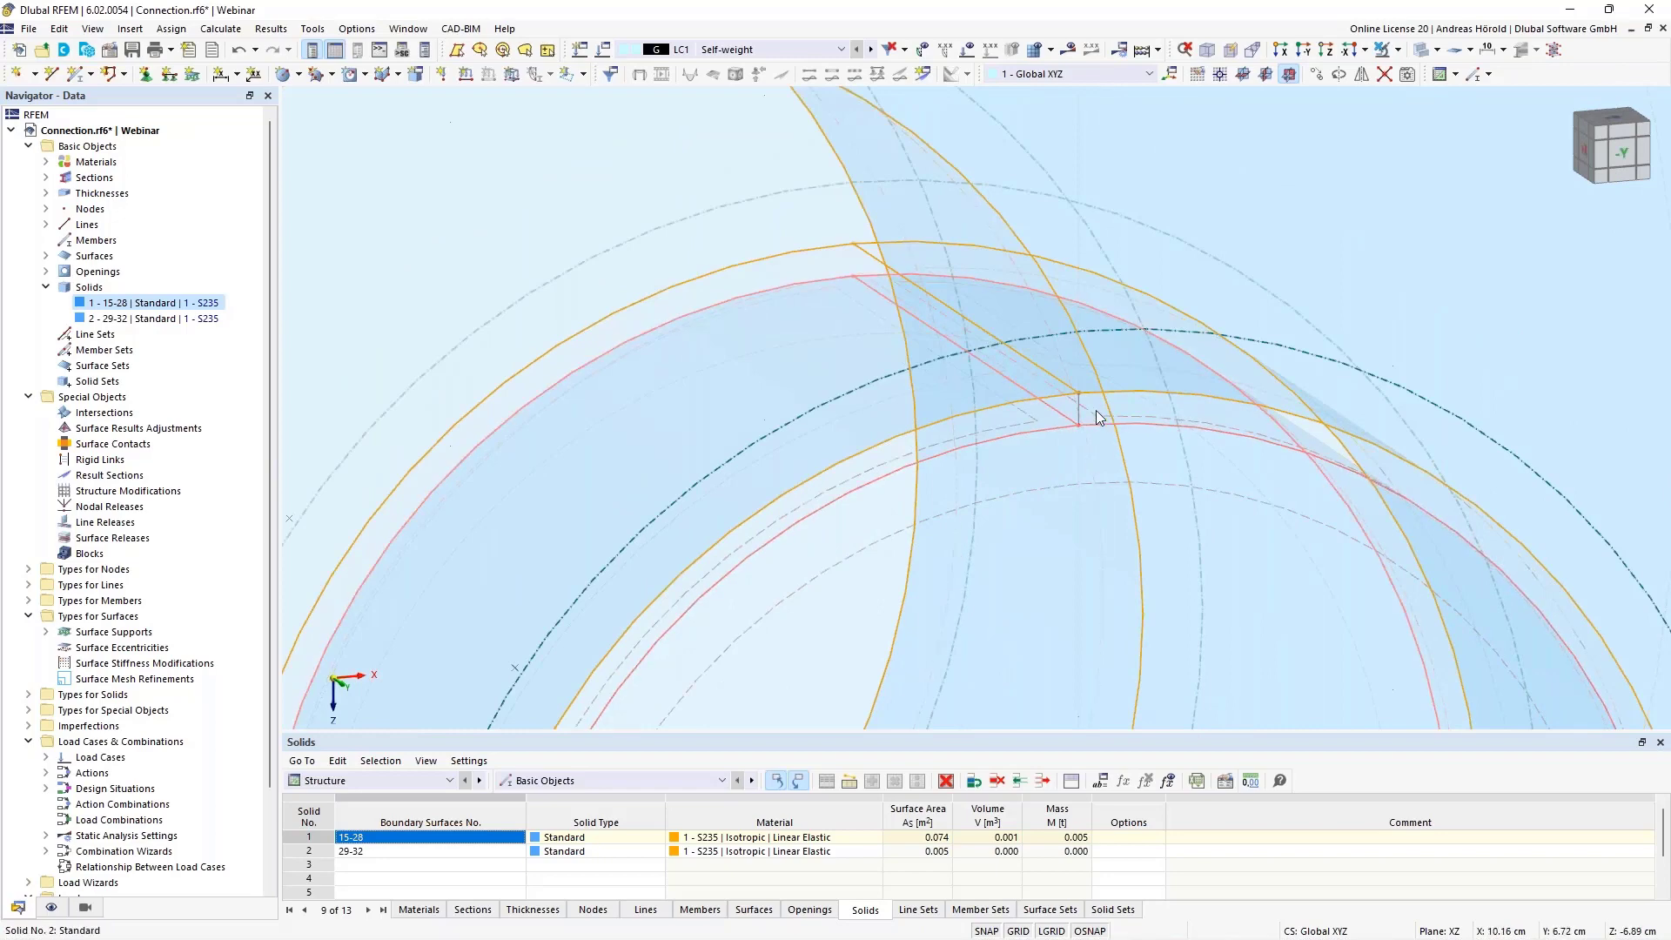
{"action": "left_click", "coordinate": [299, 74]}
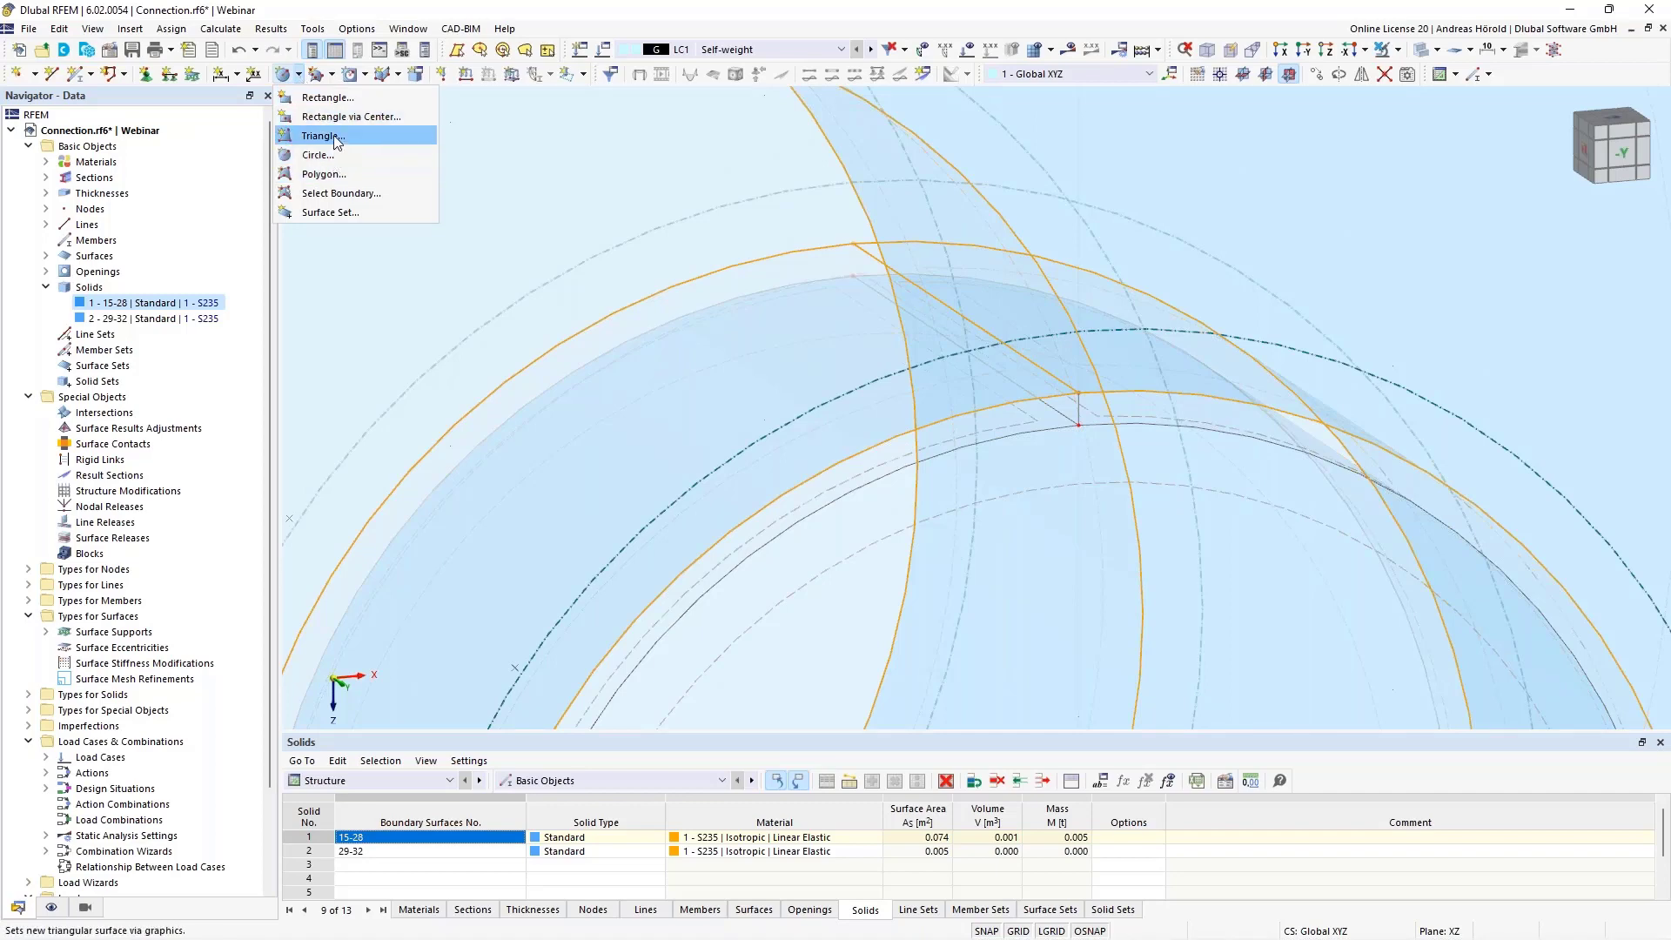
{"action": "left_click", "coordinate": [339, 174]}
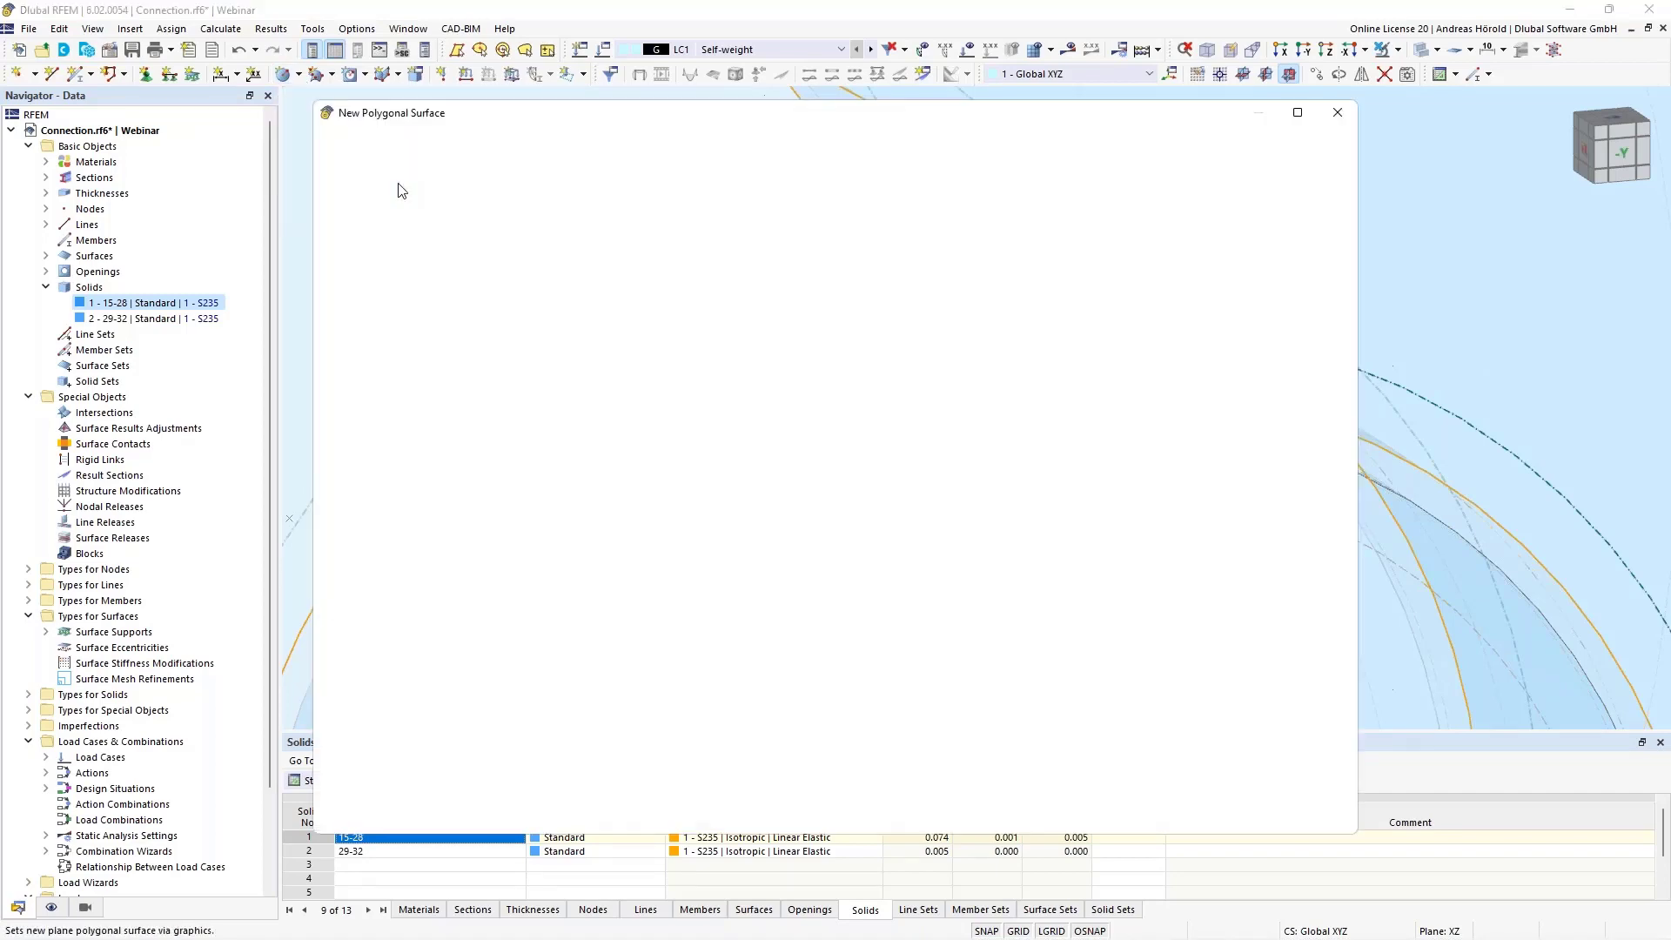
{"action": "left_click", "coordinate": [435, 238]}
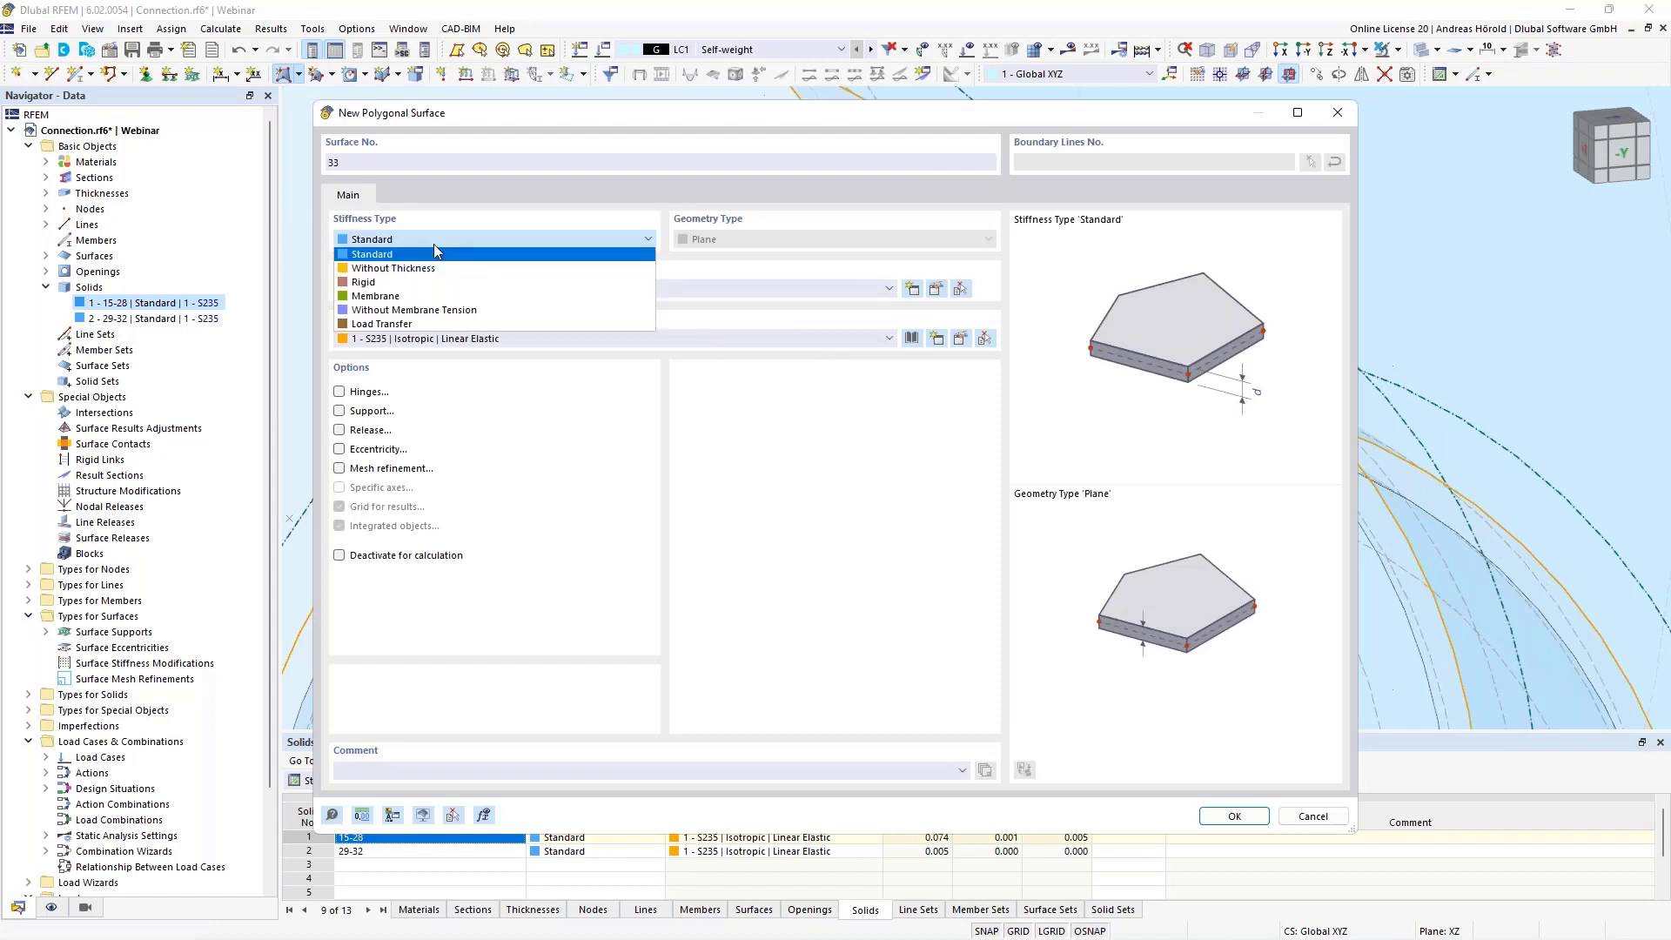
{"action": "left_click", "coordinate": [426, 270]}
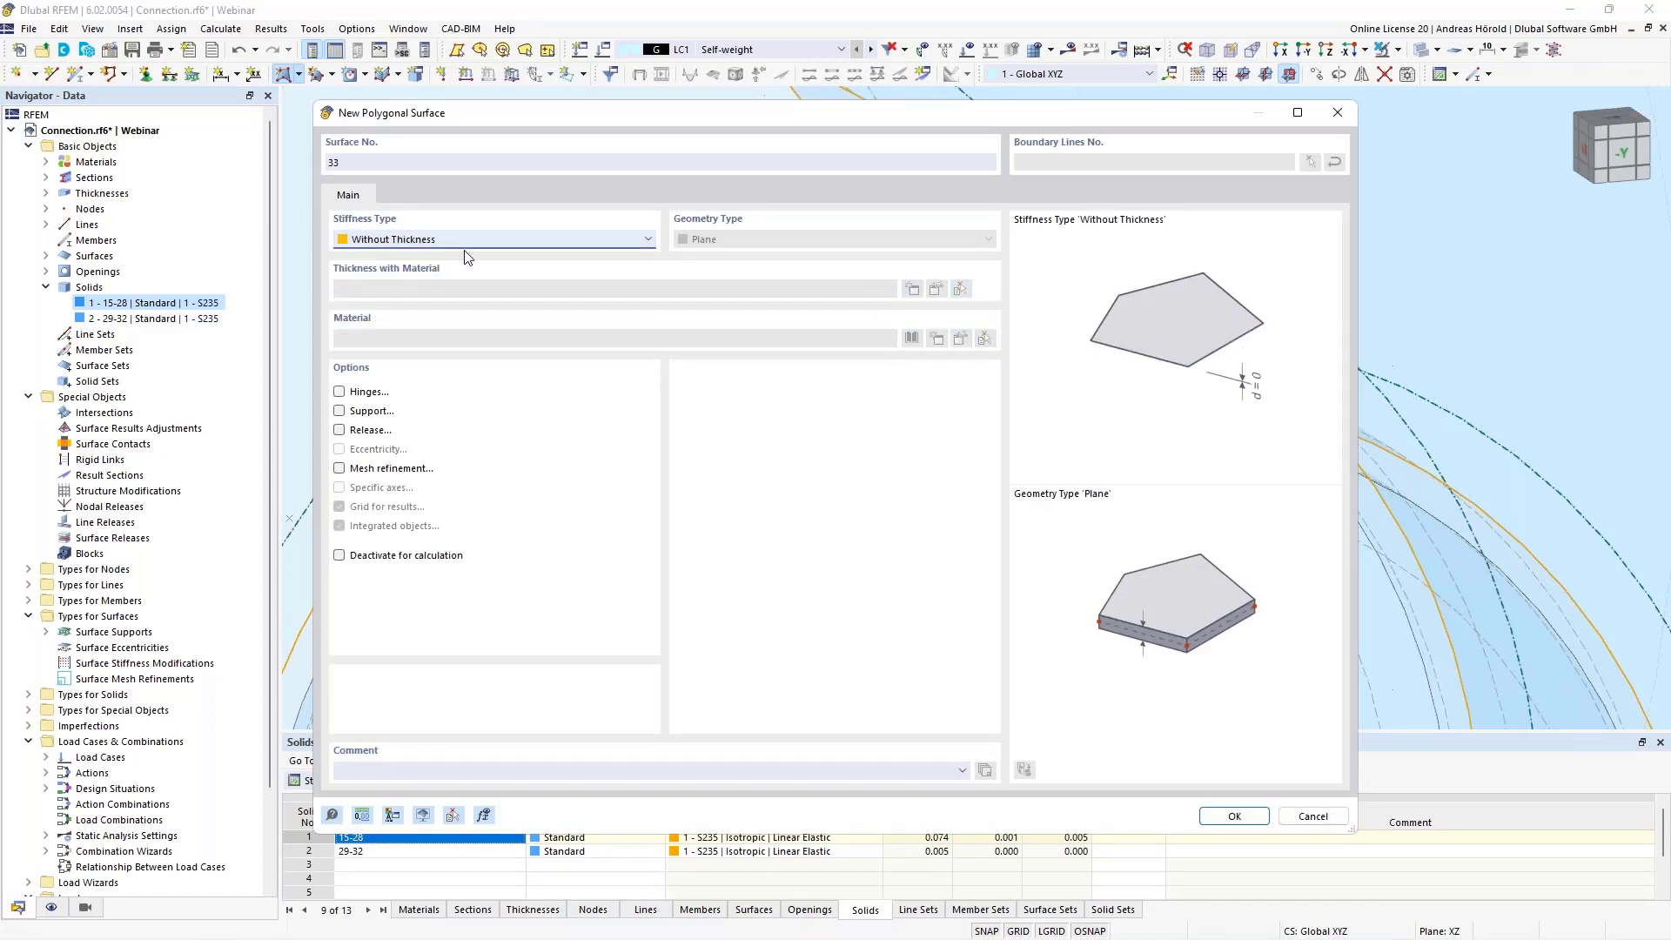
{"action": "left_click", "coordinate": [1240, 822]}
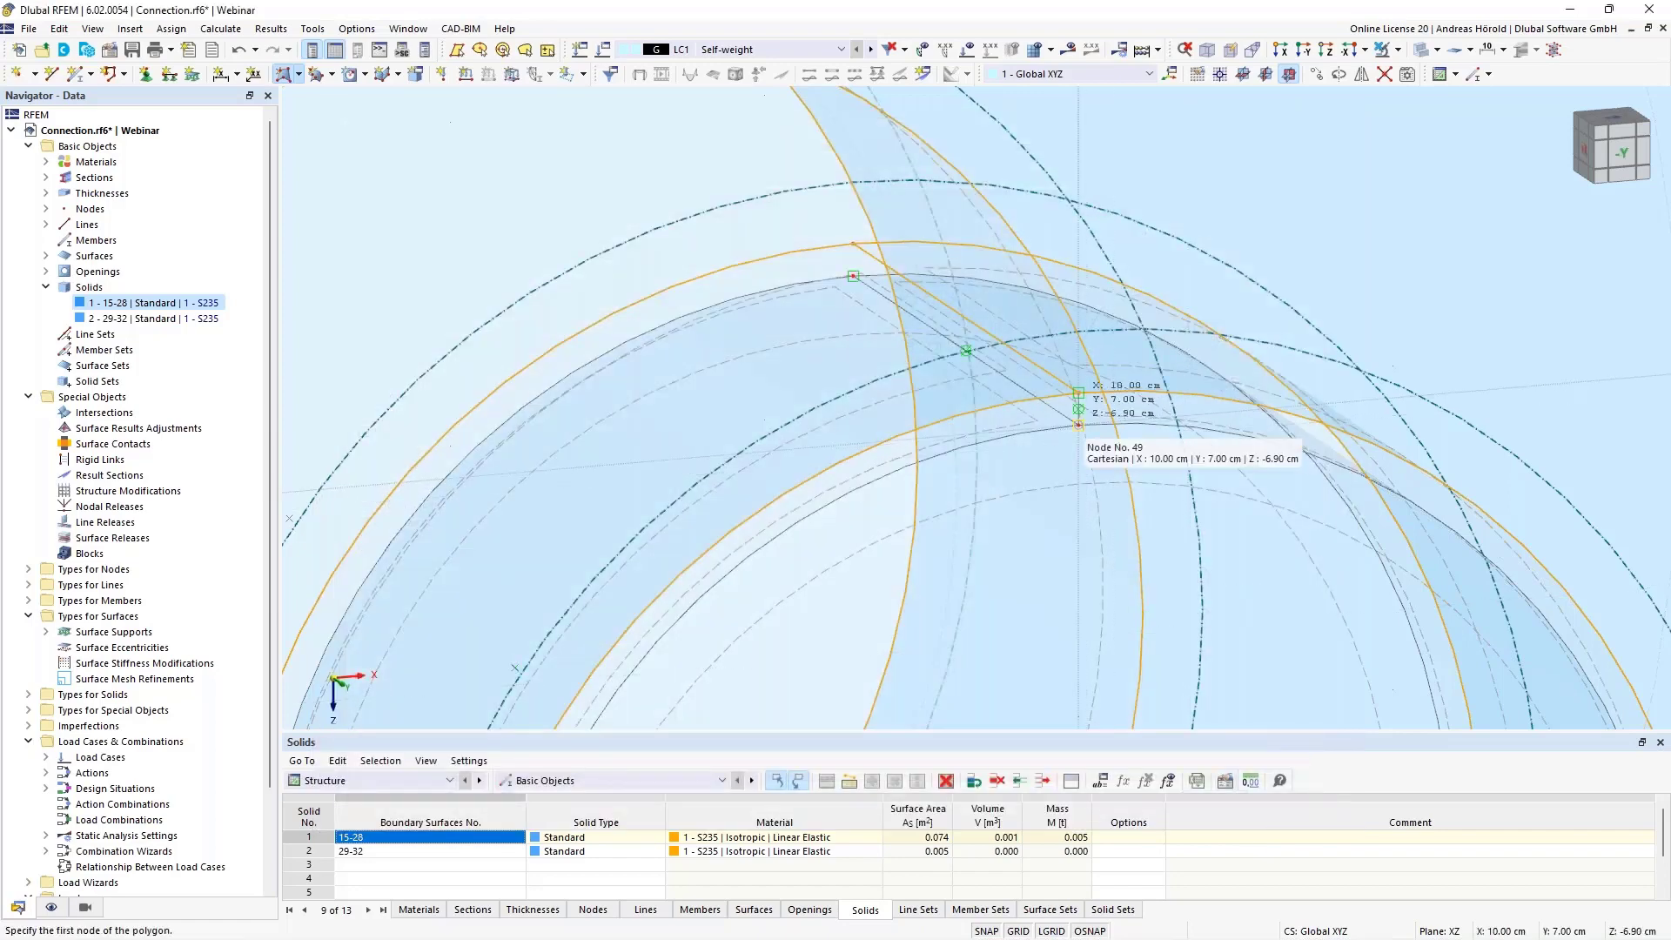
Draw the polygonal surface through the four nodes bridging the upper gap between the circular solid and the hole
{"action": "scroll", "coordinate": [1078, 425], "scroll_direction": "up", "scroll_amount": 1}
{"action": "scroll", "coordinate": [1077, 425], "scroll_direction": "up", "scroll_amount": 1}
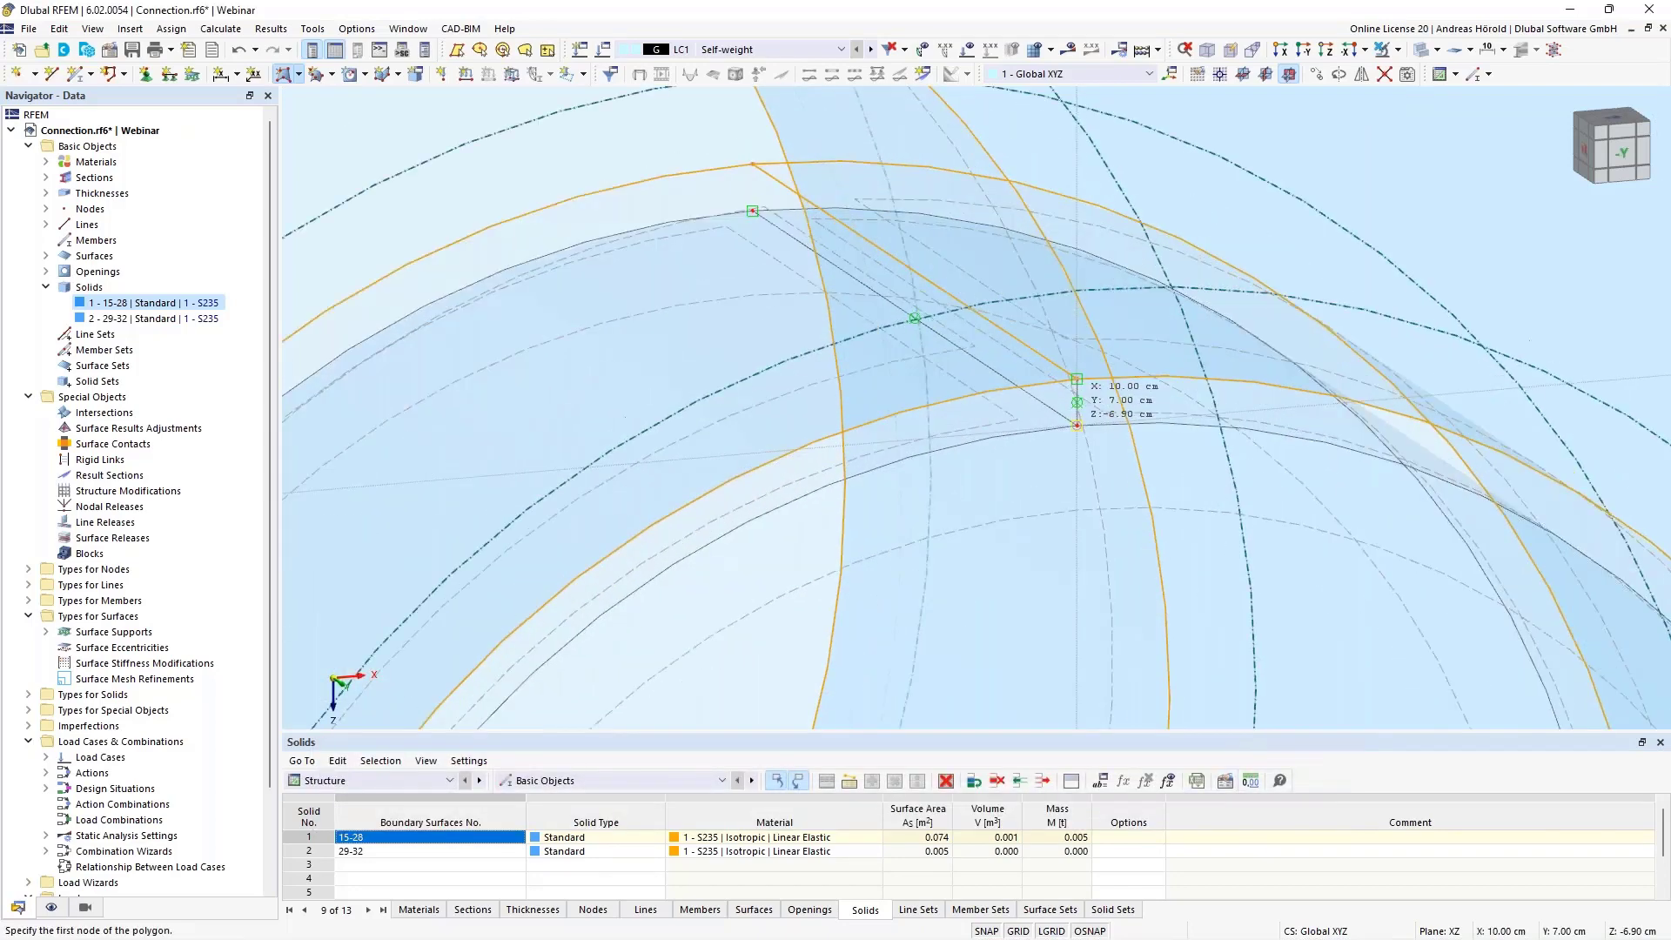
{"action": "left_click", "coordinate": [1078, 425]}
{"action": "left_click", "coordinate": [1077, 379]}
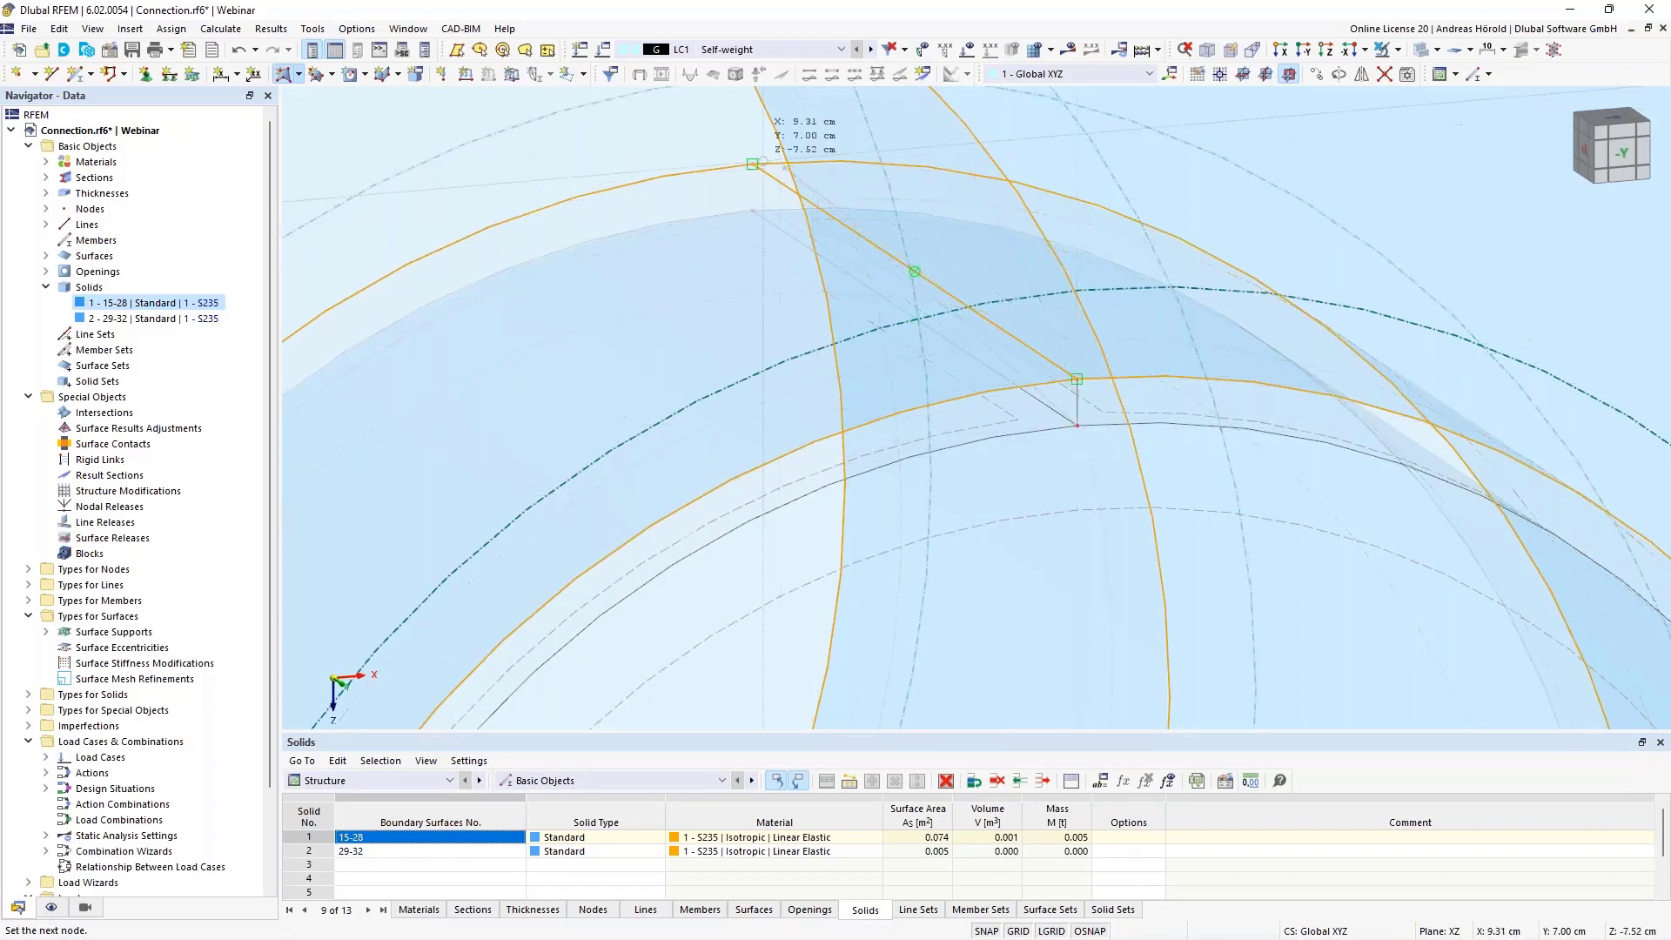
{"action": "left_click", "coordinate": [752, 163]}
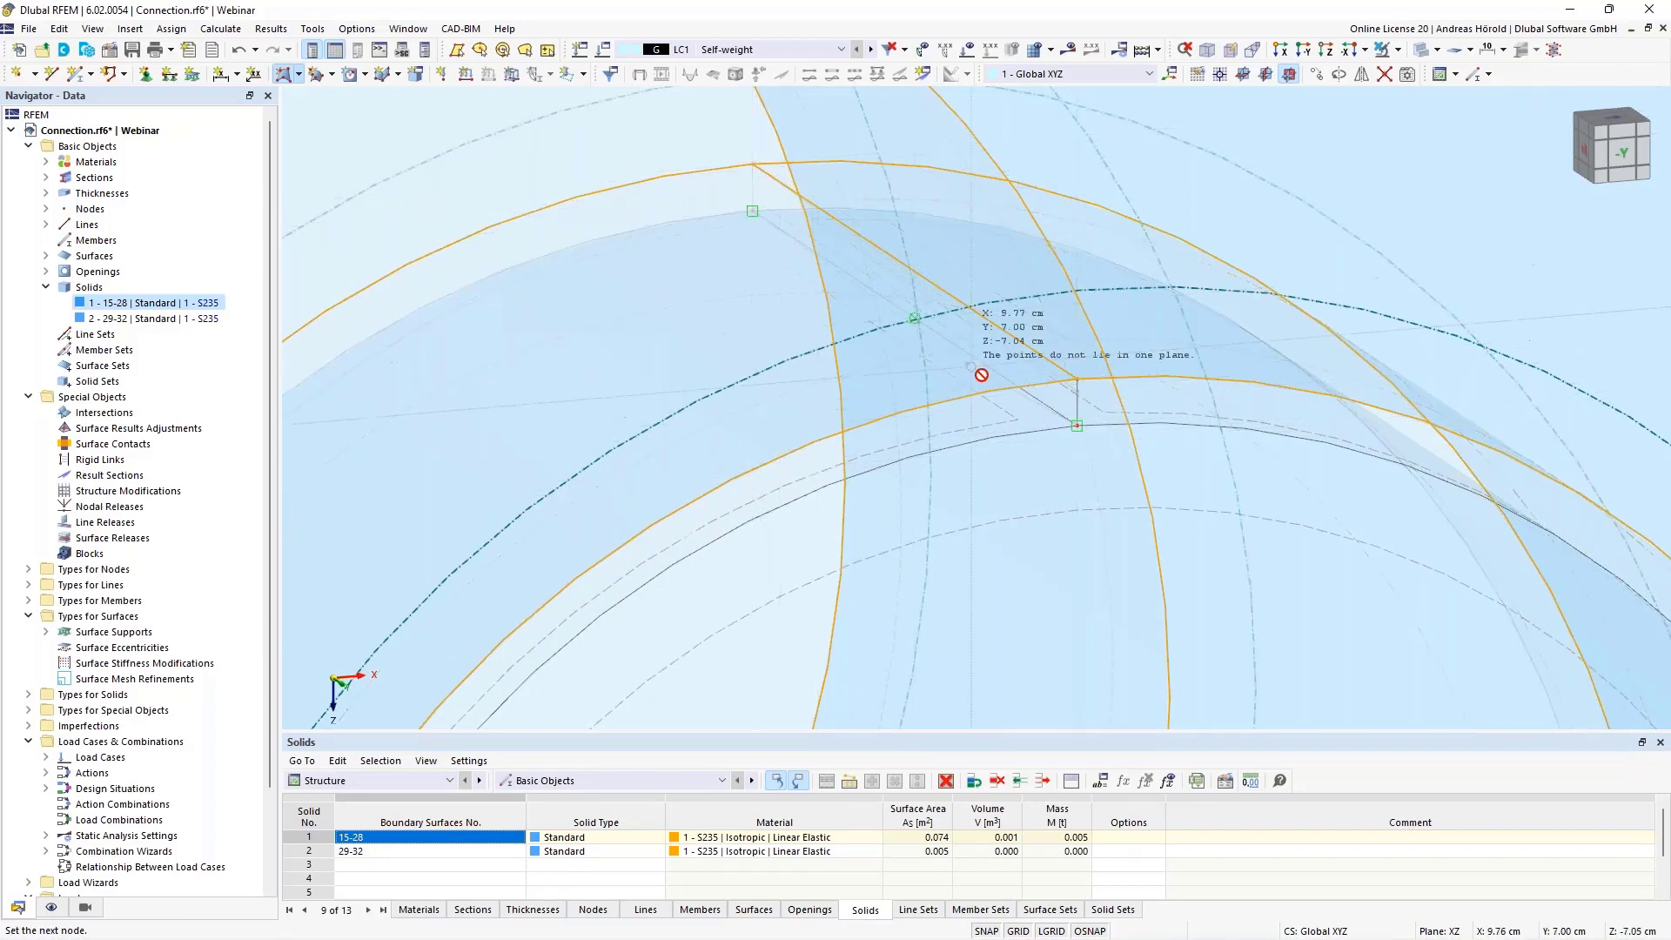
{"action": "left_click", "coordinate": [1077, 425]}
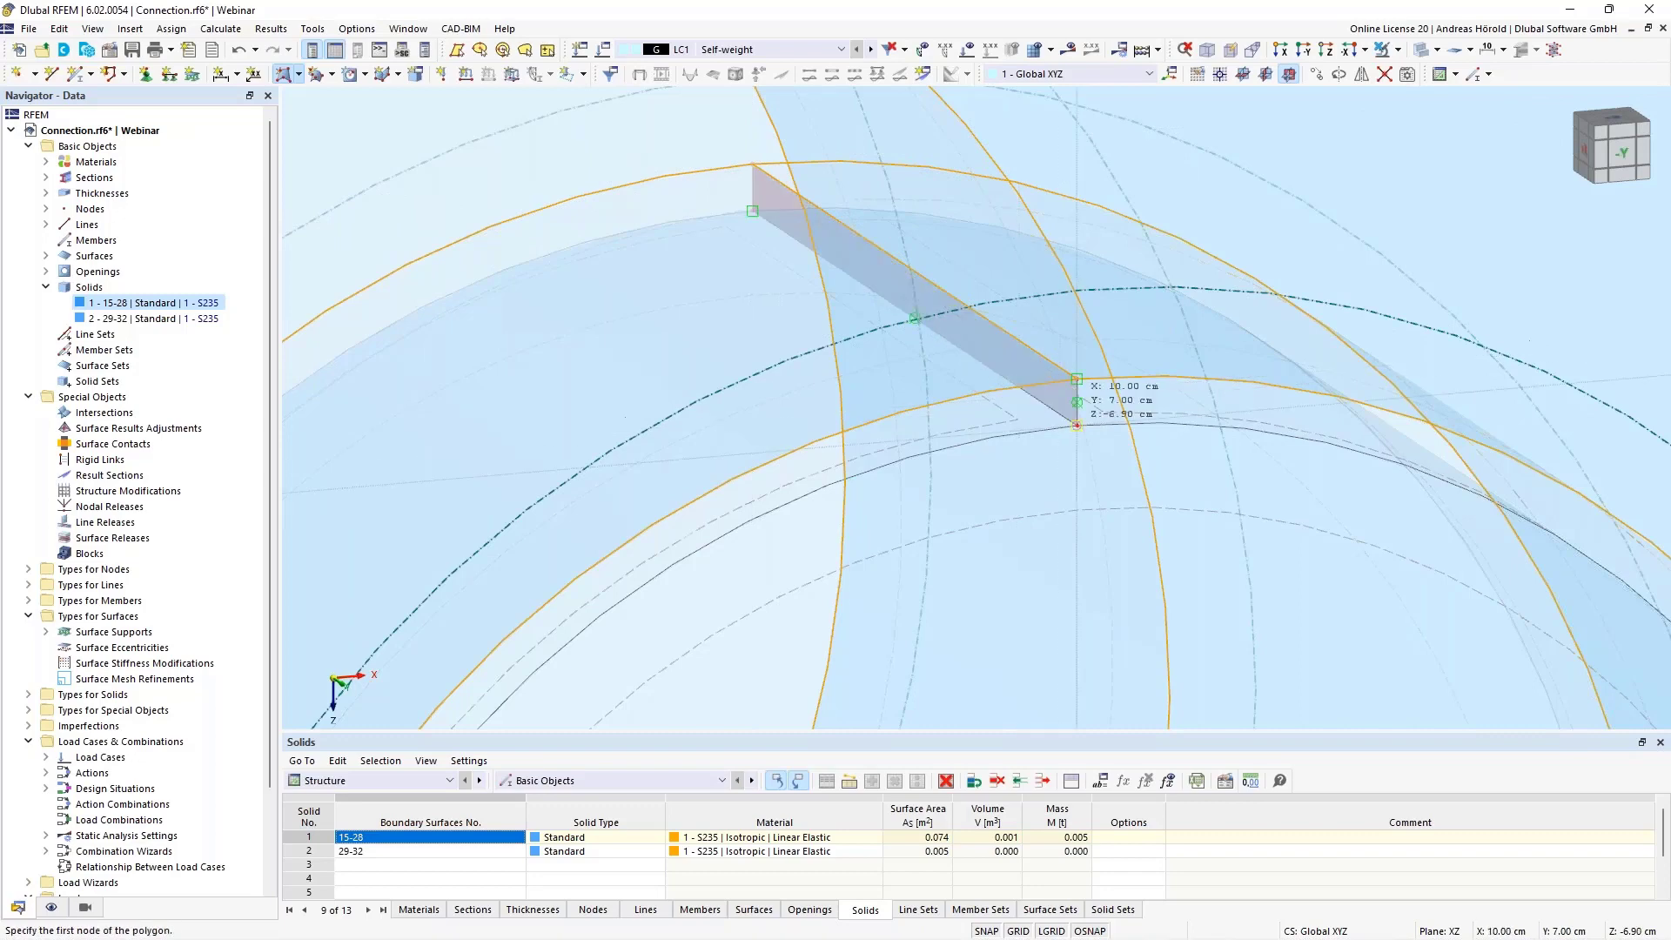
{"action": "key", "text": "Escape"}
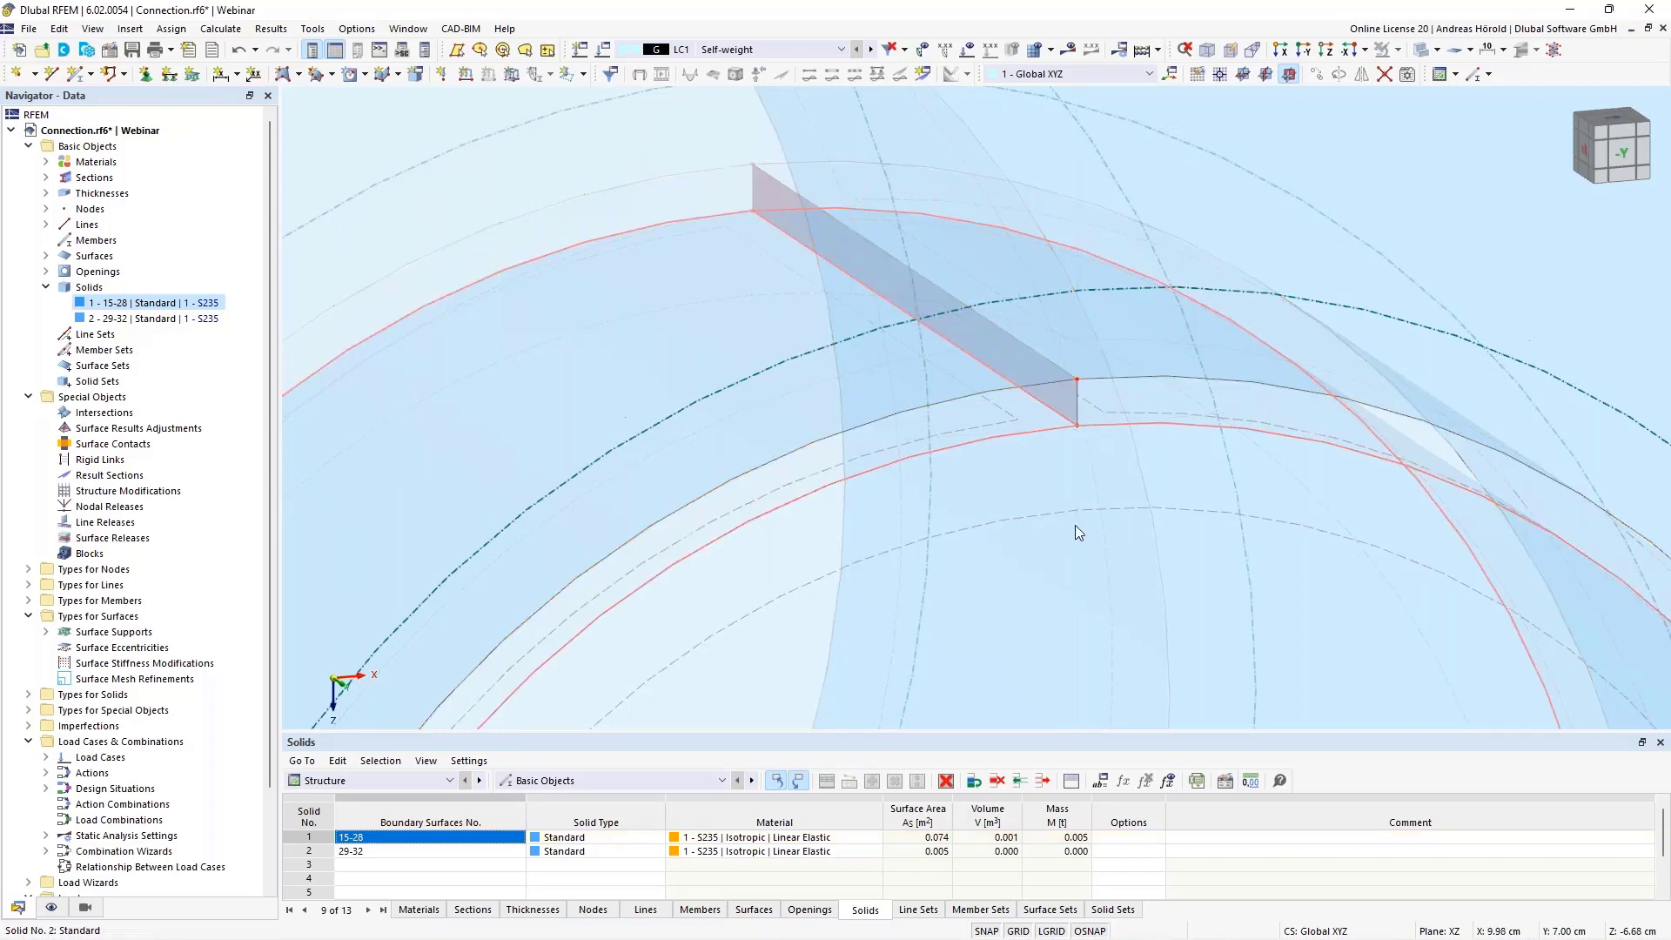
Draw a polygonal surface of standard stiffness through the four nodes bridging the lower gap between the circular solid and the hole
{"action": "scroll", "coordinate": [1075, 526], "scroll_direction": "down", "scroll_amount": 2}
{"action": "scroll", "coordinate": [1074, 525], "scroll_direction": "down", "scroll_amount": 5}
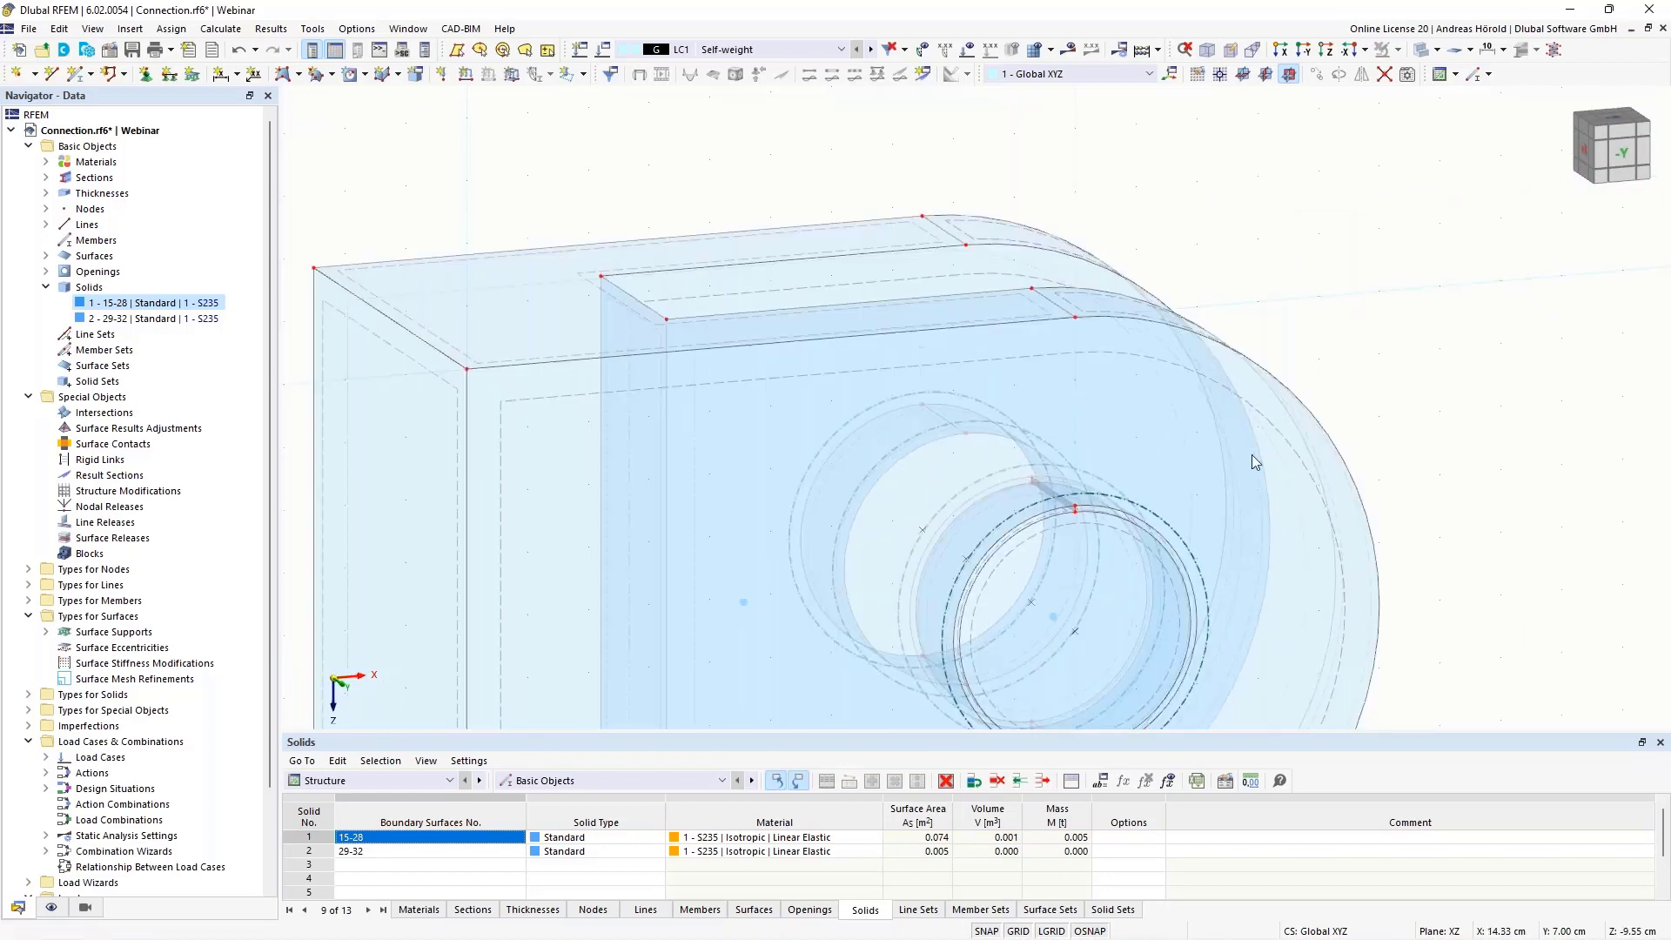
{"action": "scroll", "coordinate": [1093, 584], "scroll_direction": "up", "scroll_amount": 6}
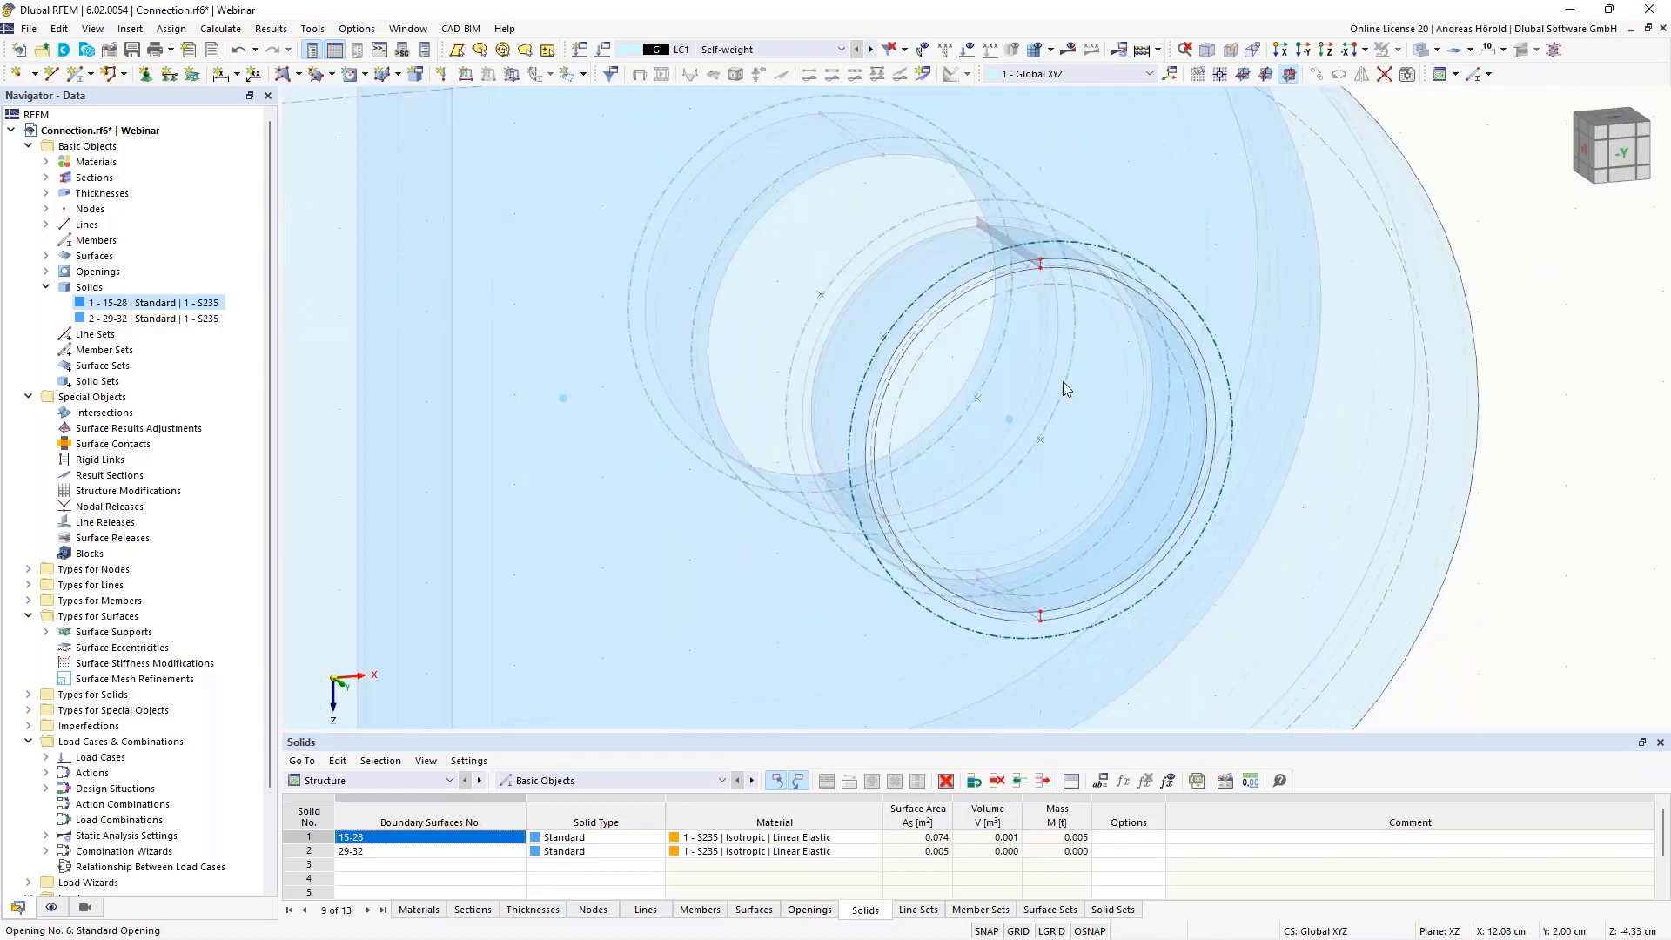
{"action": "scroll", "coordinate": [974, 620], "scroll_direction": "up", "scroll_amount": 3}
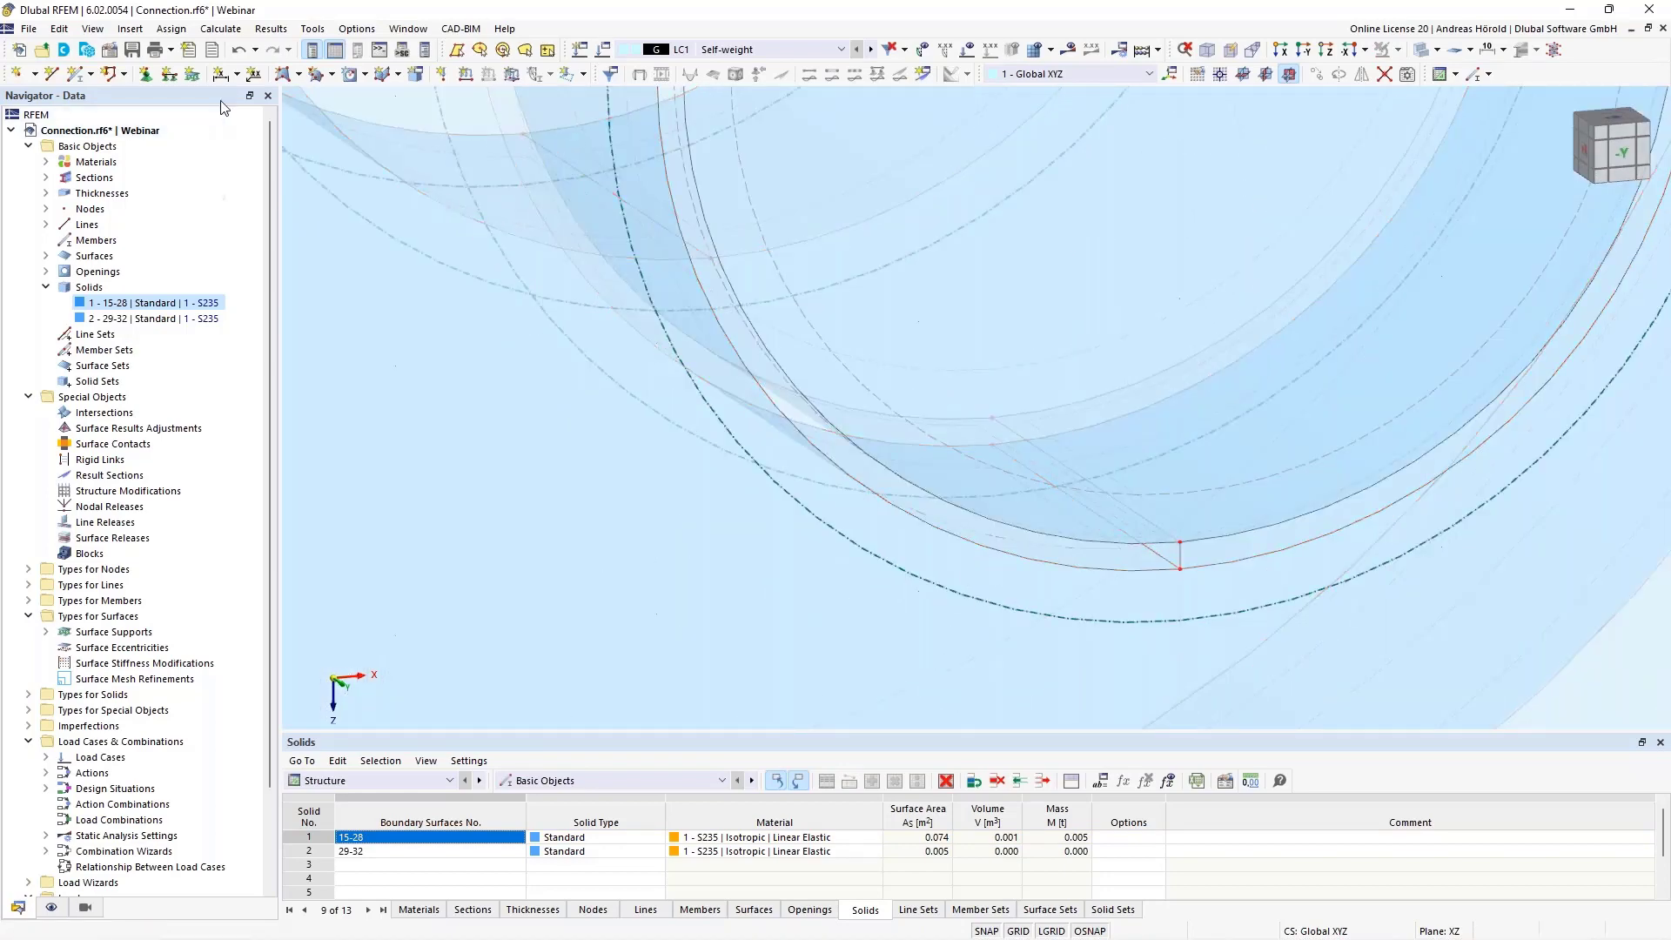
{"action": "left_click", "coordinate": [280, 76]}
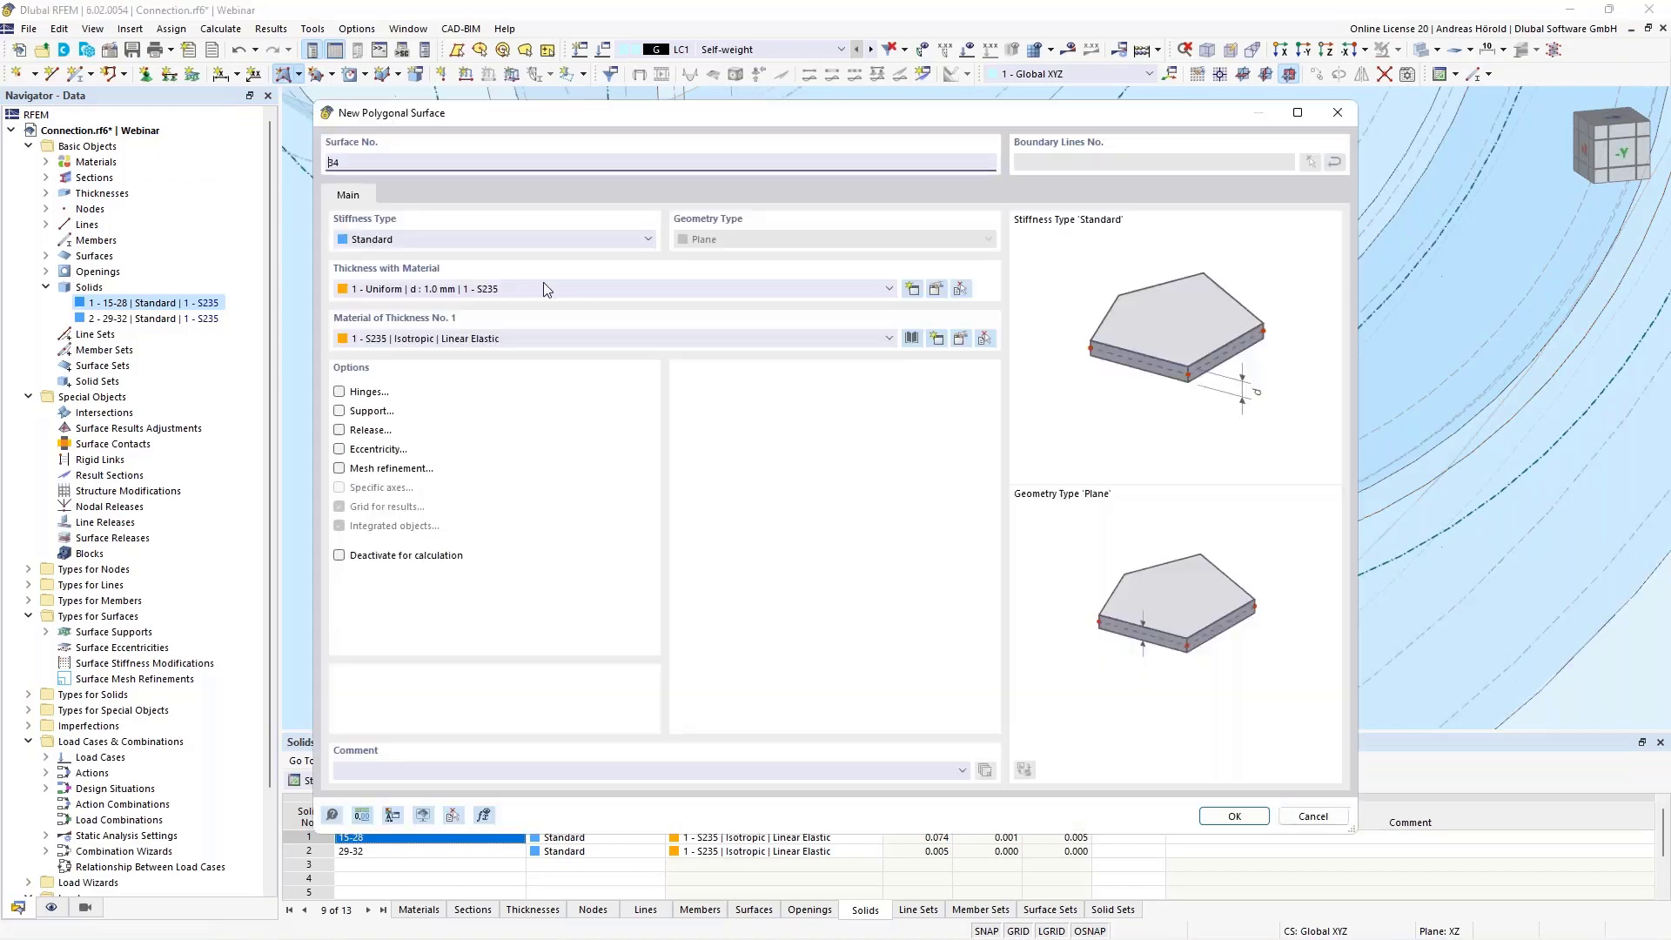
{"action": "left_click", "coordinate": [1231, 816]}
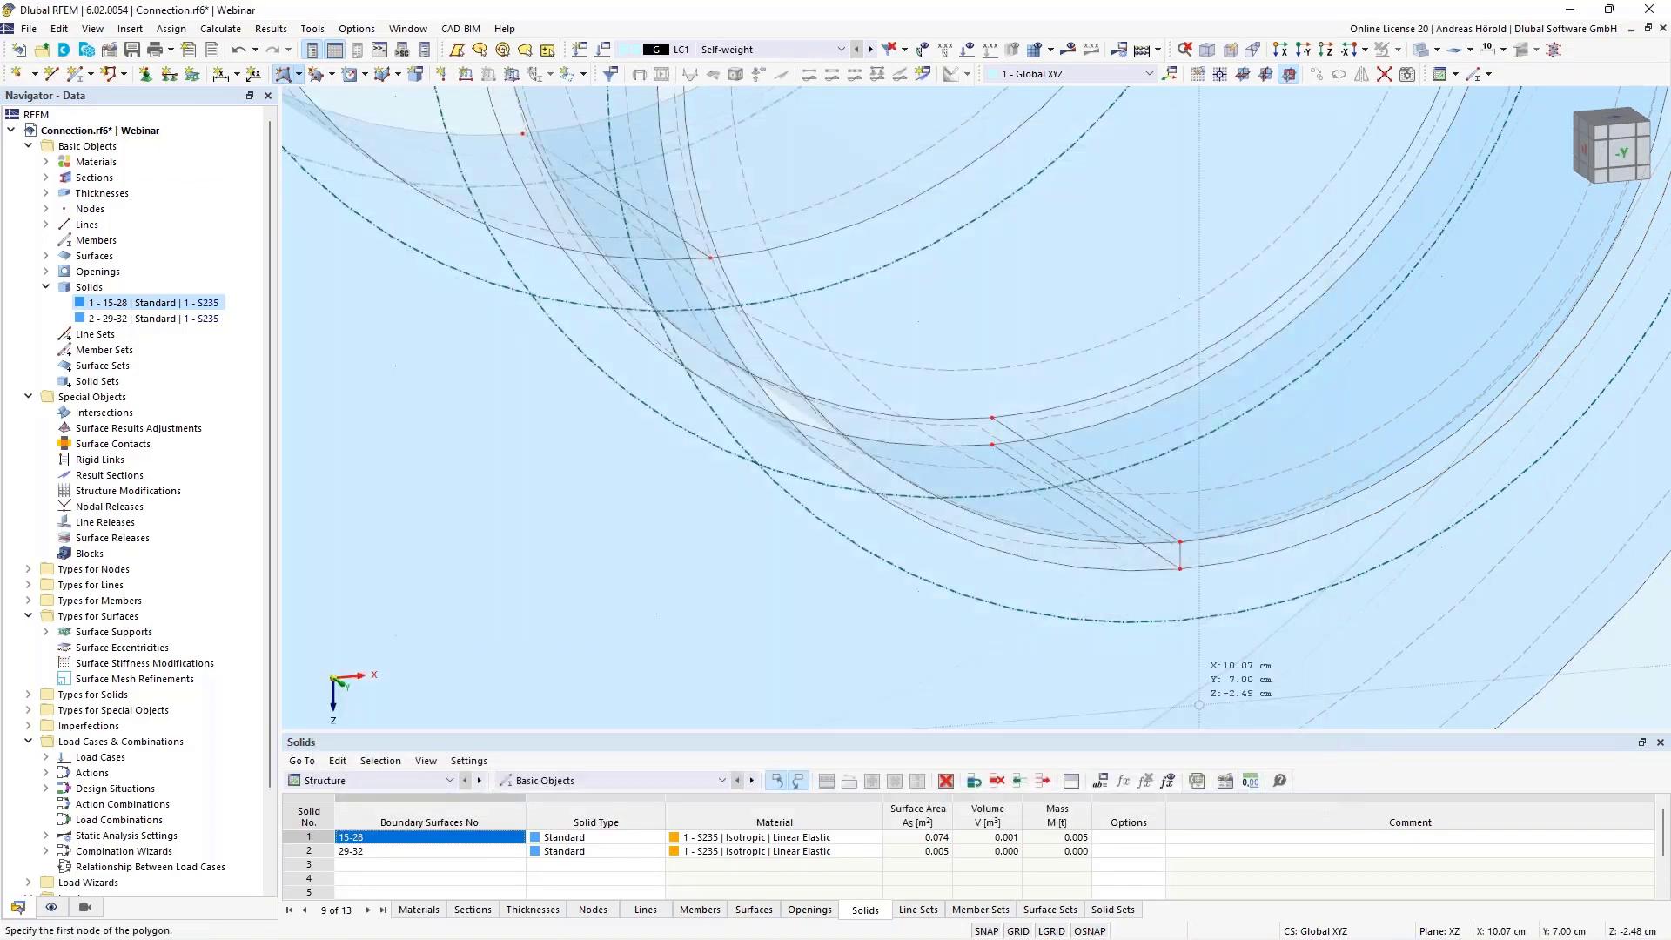
{"action": "left_click", "coordinate": [1180, 568]}
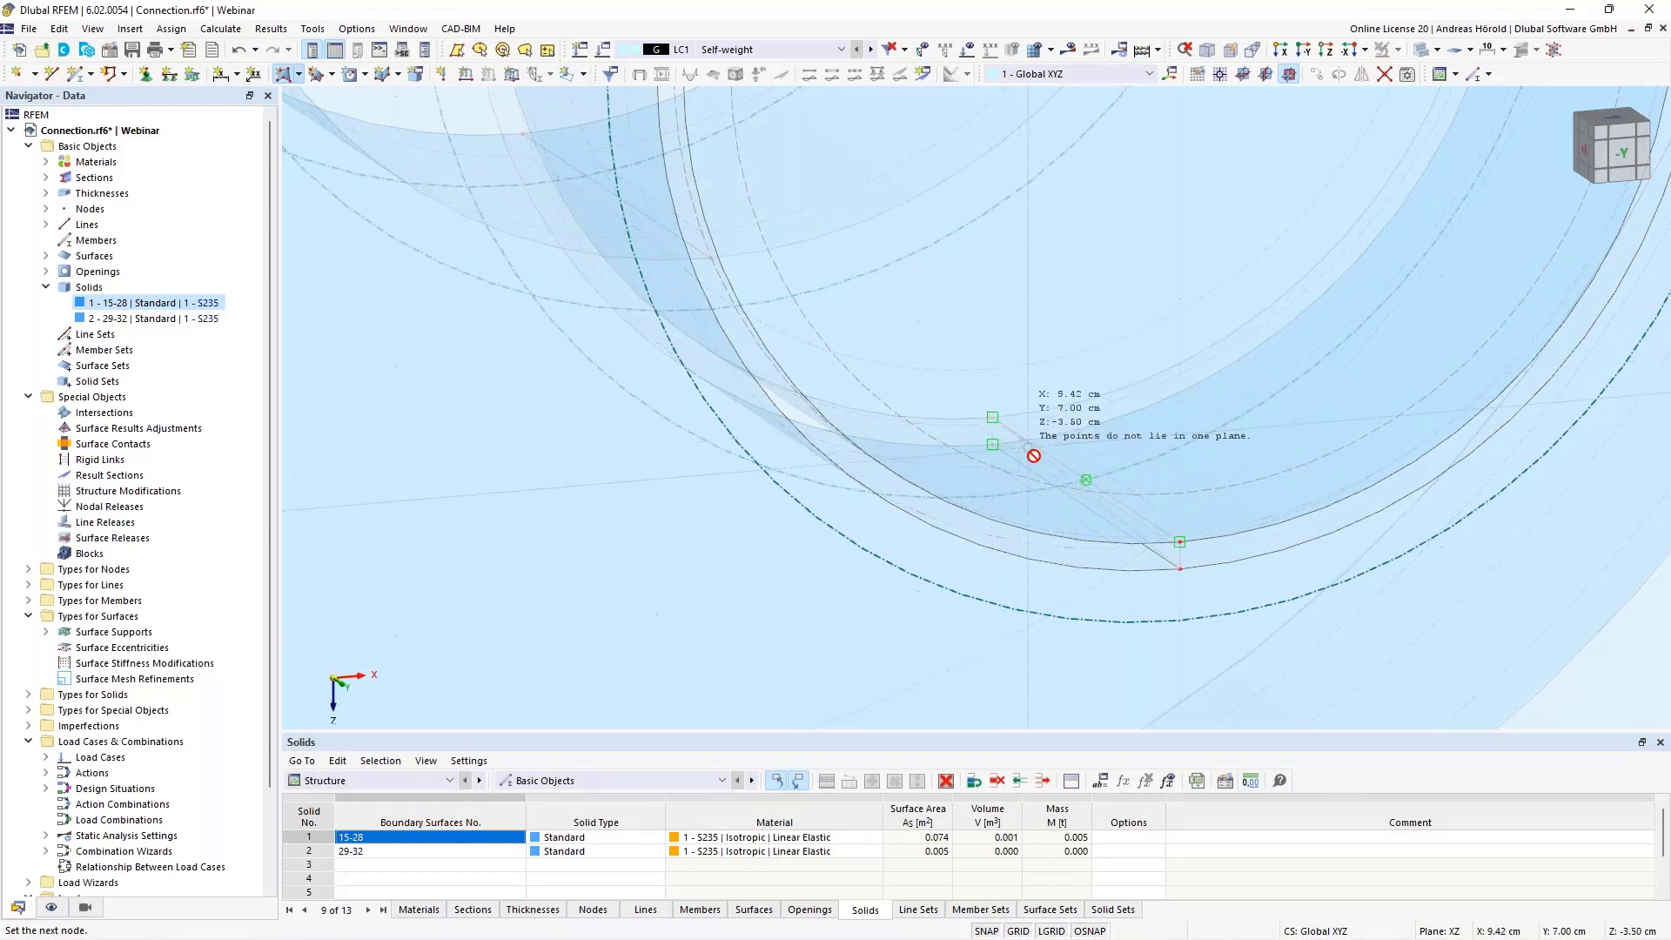
{"action": "left_click", "coordinate": [1203, 572]}
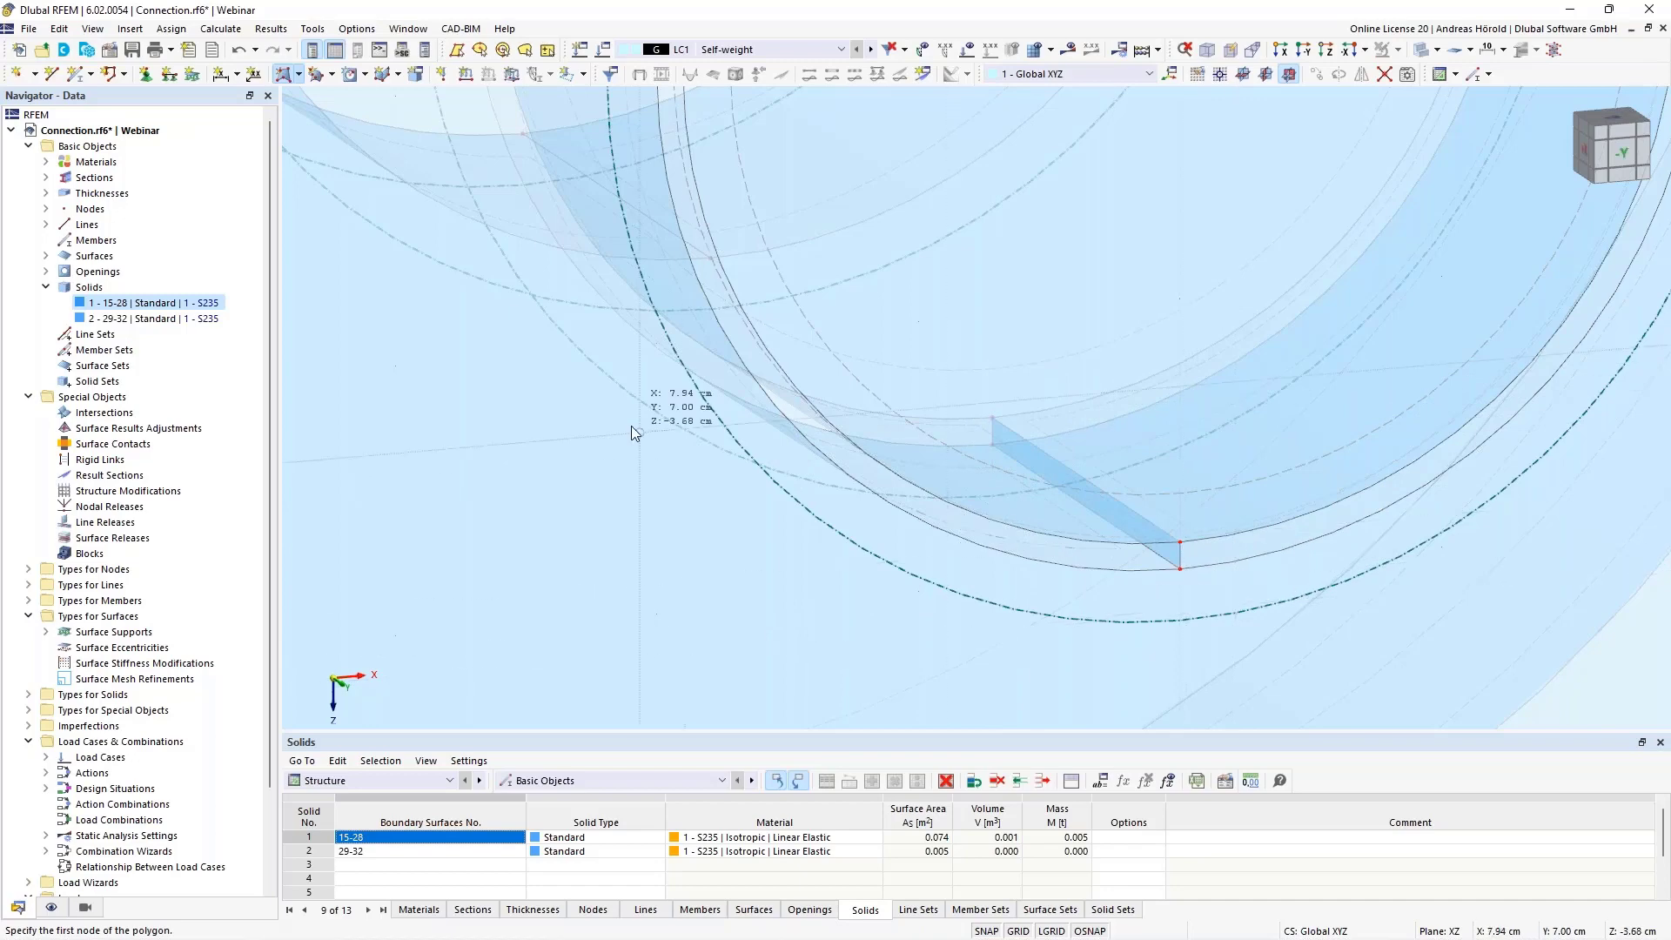
Set up a new surface defined by selected boundary lines, with the stiffness type Without Thickness
{"action": "left_click", "coordinate": [298, 74]}
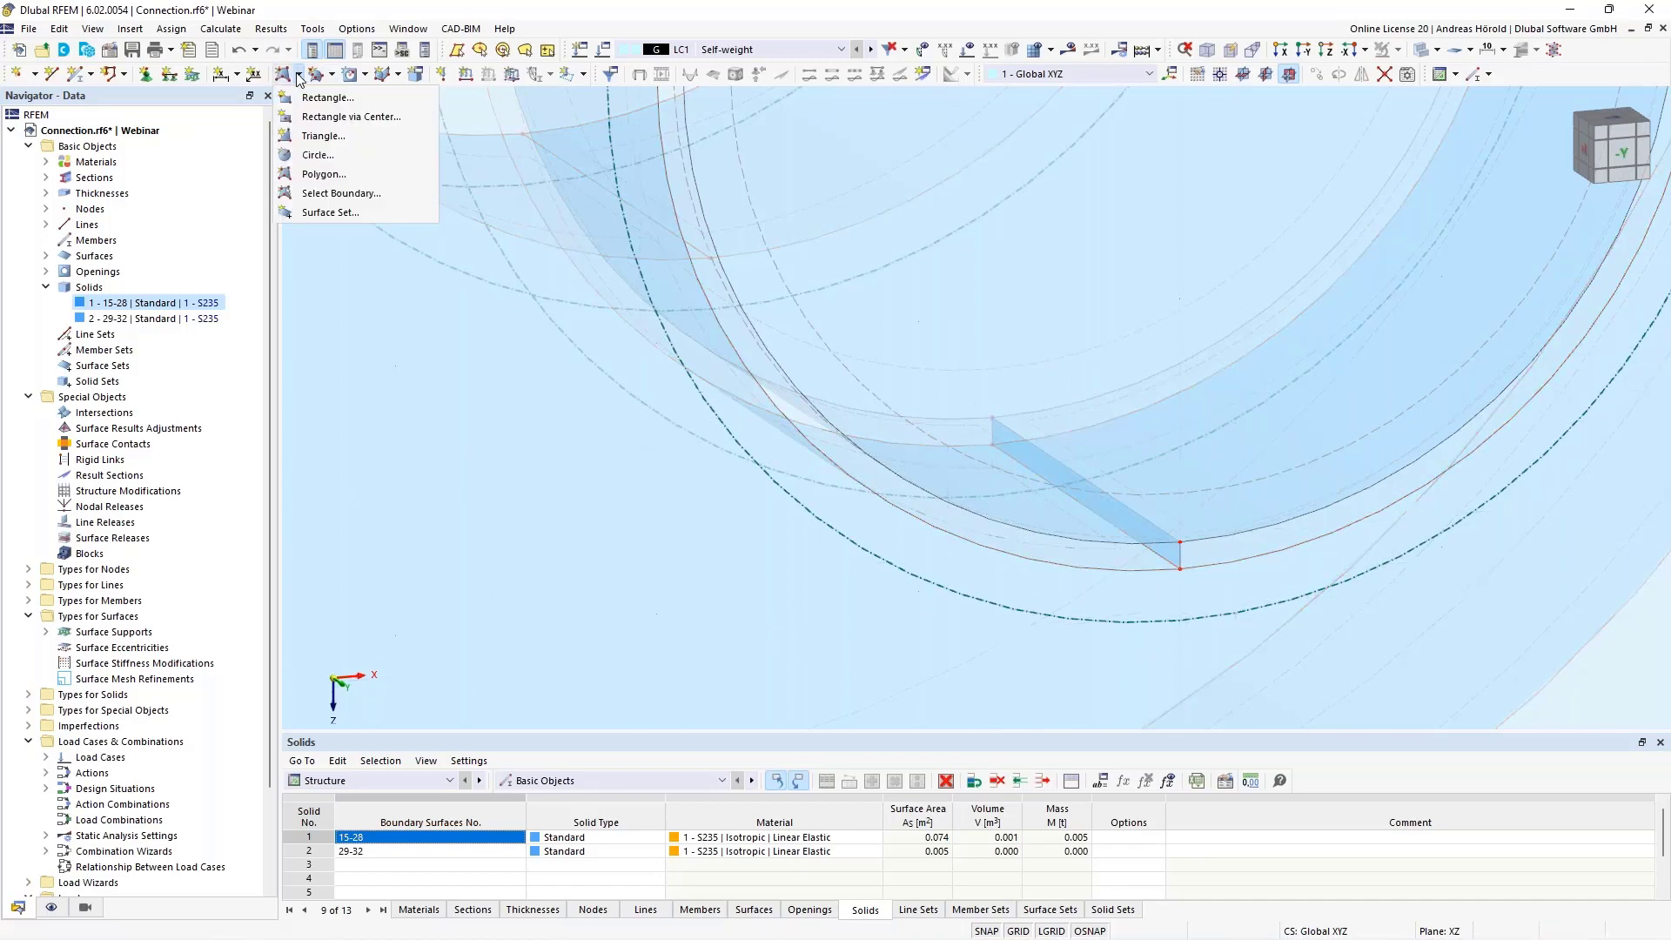
{"action": "left_click", "coordinate": [348, 195]}
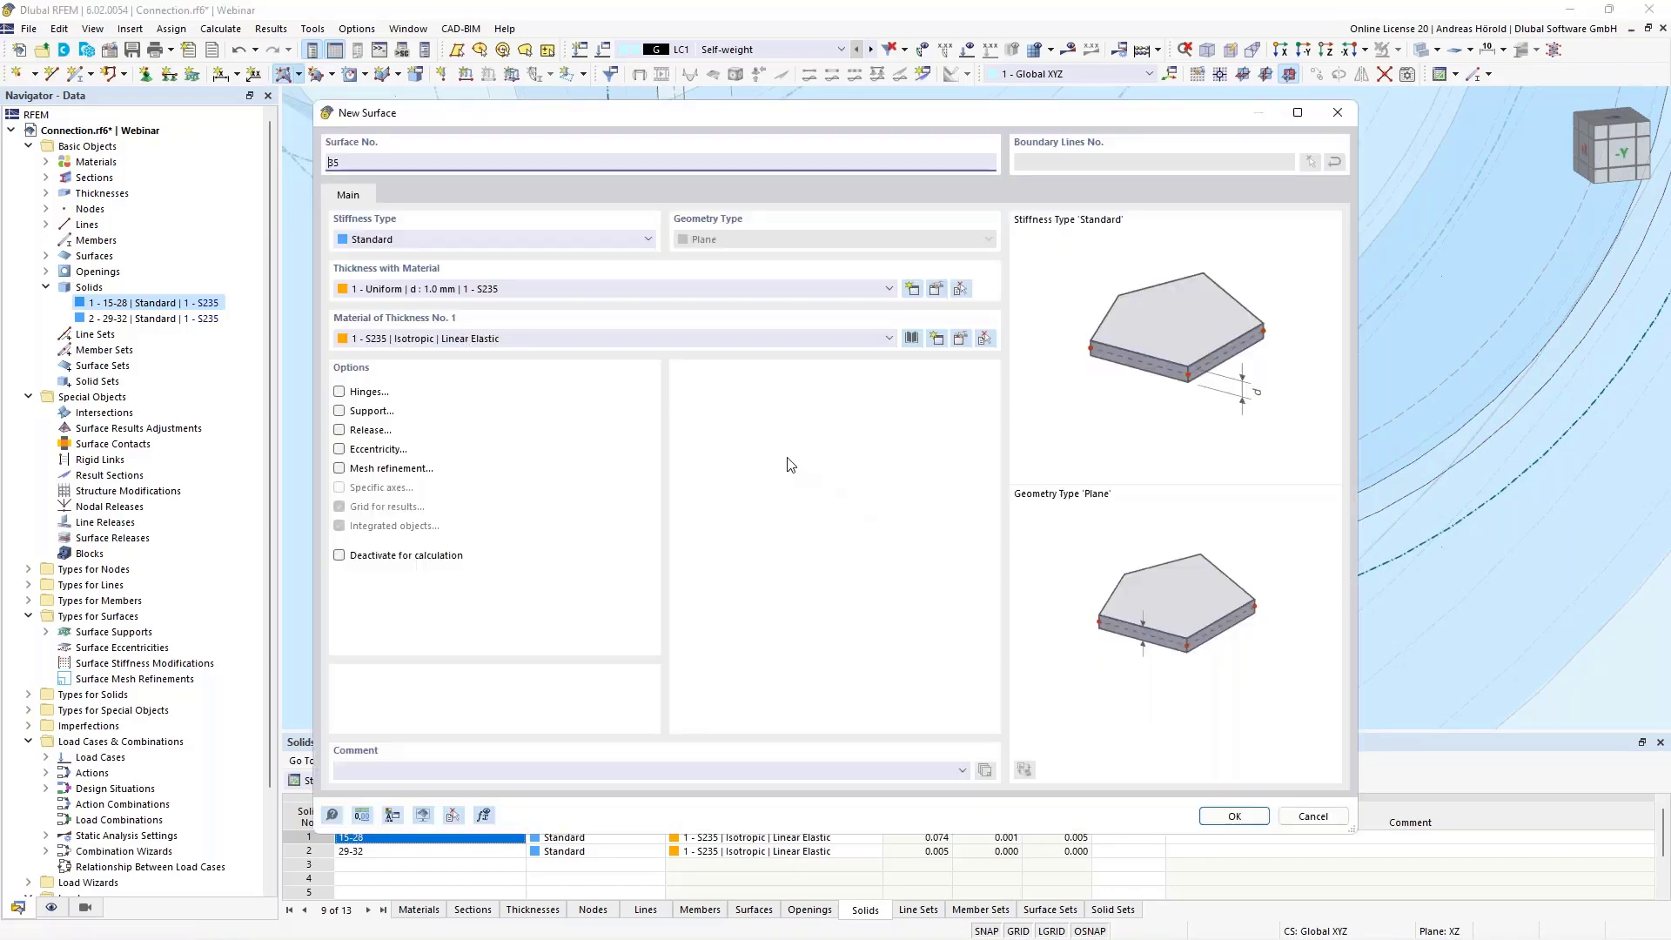
{"action": "left_click", "coordinate": [505, 240]}
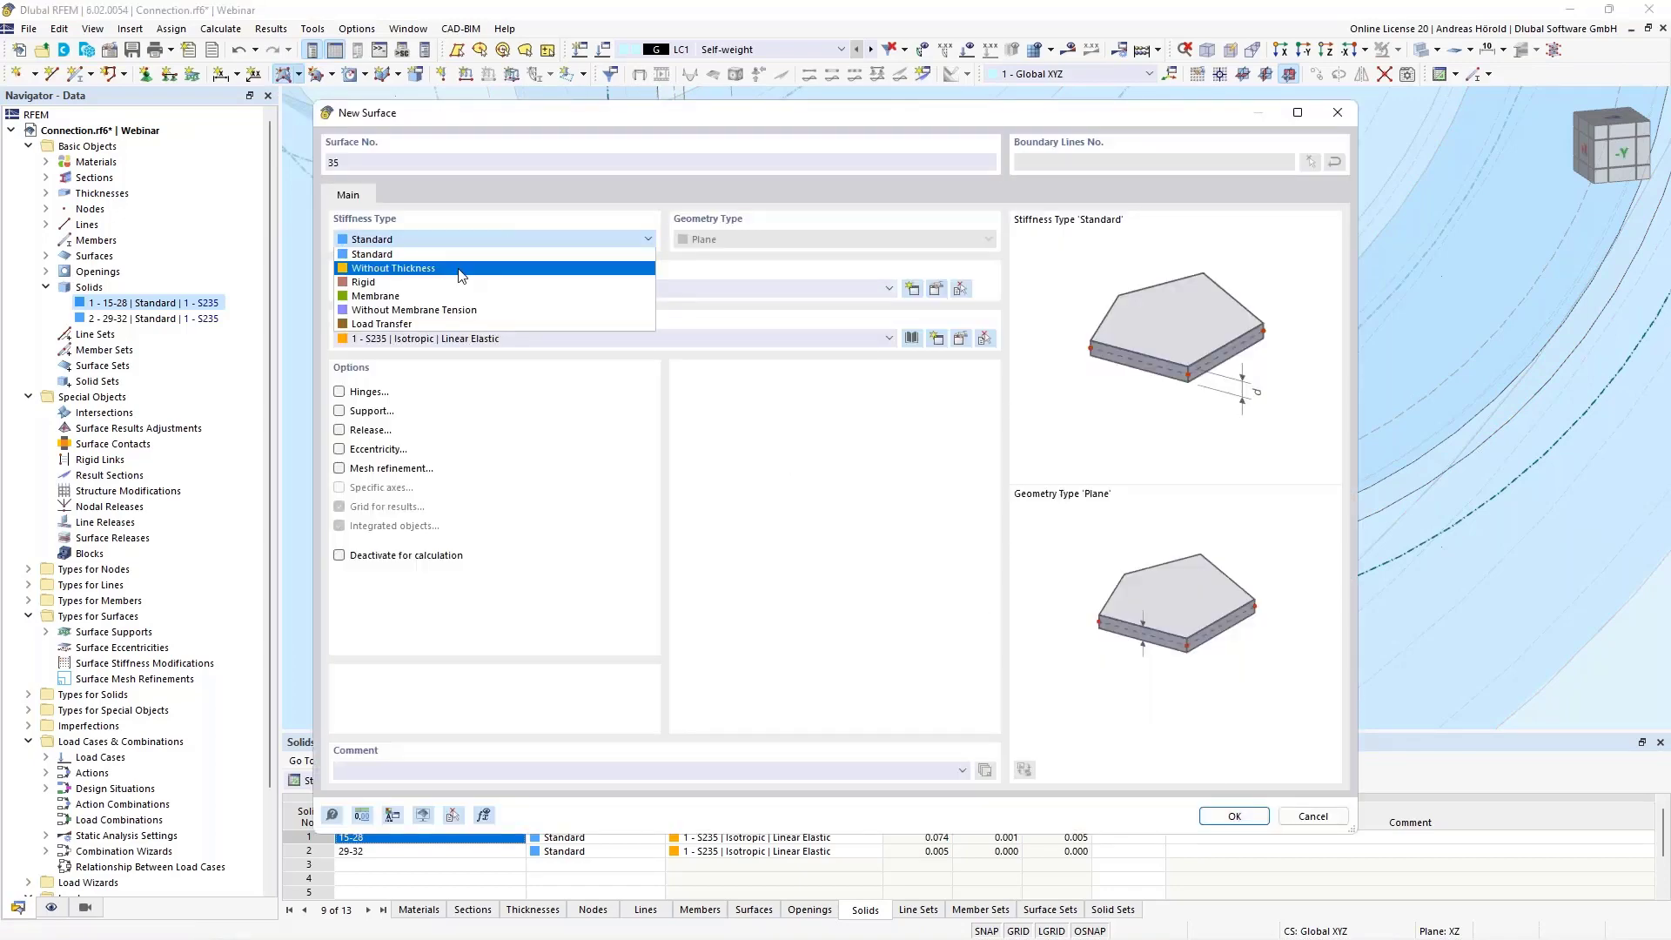
{"action": "left_click", "coordinate": [461, 270]}
{"action": "left_click", "coordinate": [1234, 816]}
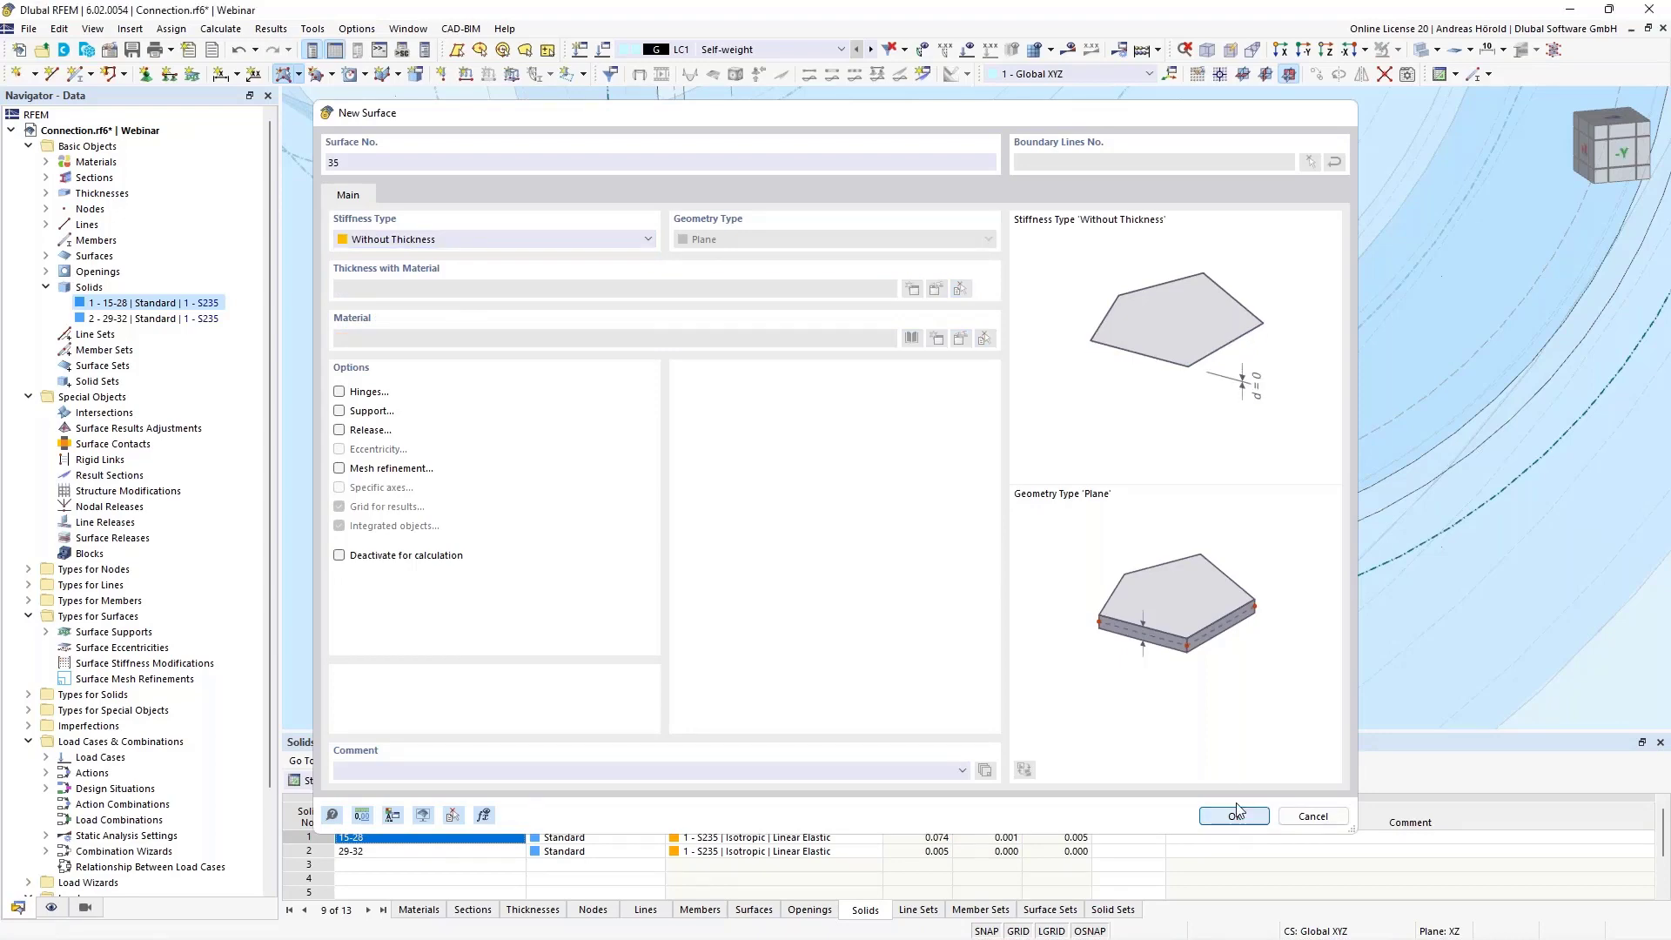
Create the front half-ring surface in the gap from the two arcs and the short lines at its lower and upper ends
{"action": "scroll", "coordinate": [1220, 557], "scroll_direction": "up", "scroll_amount": 3}
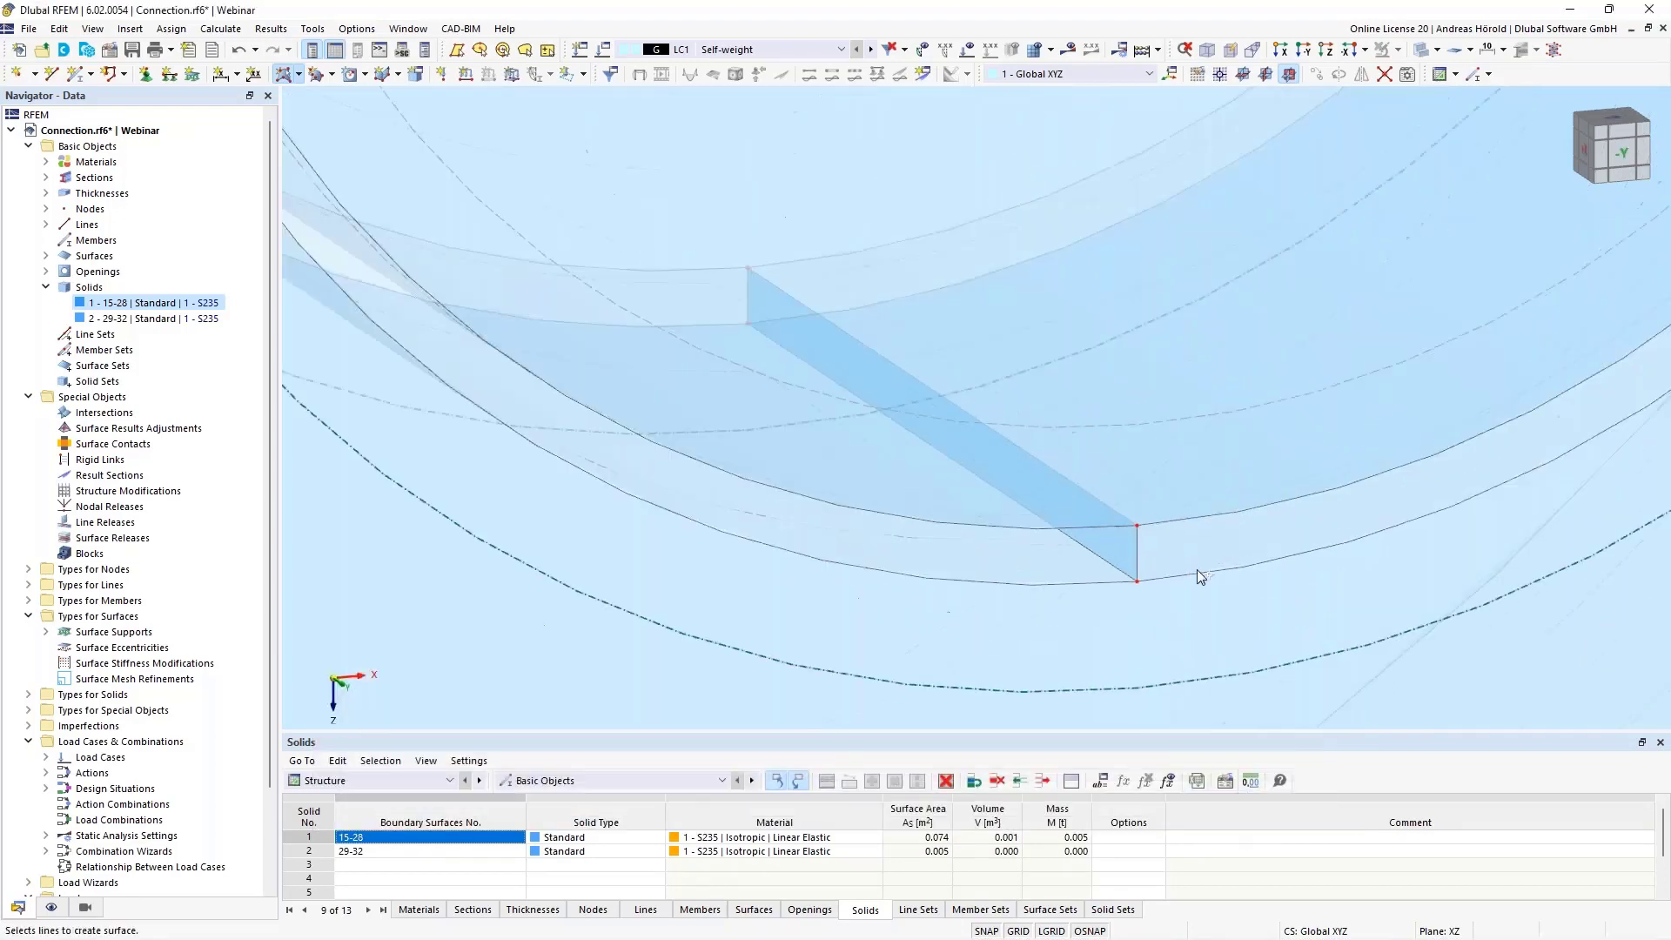
{"action": "left_click", "coordinate": [1187, 571]}
{"action": "left_click", "coordinate": [1135, 553]}
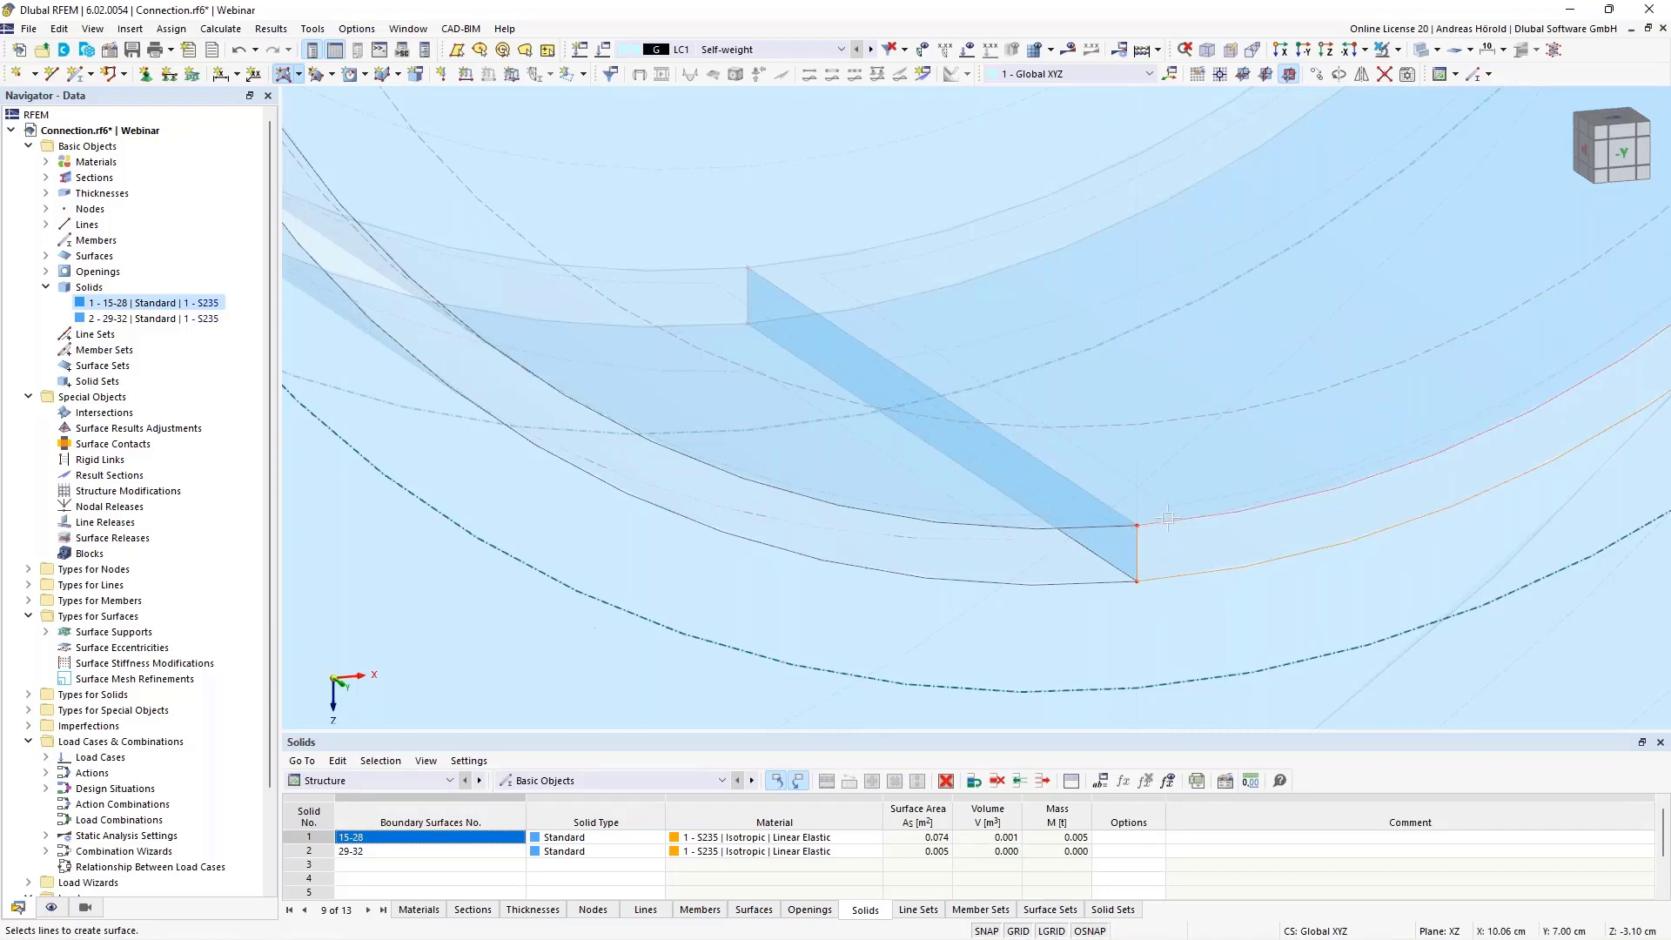
{"action": "scroll", "coordinate": [1161, 491], "scroll_direction": "down", "scroll_amount": 5}
{"action": "scroll", "coordinate": [1199, 318], "scroll_direction": "up", "scroll_amount": 2}
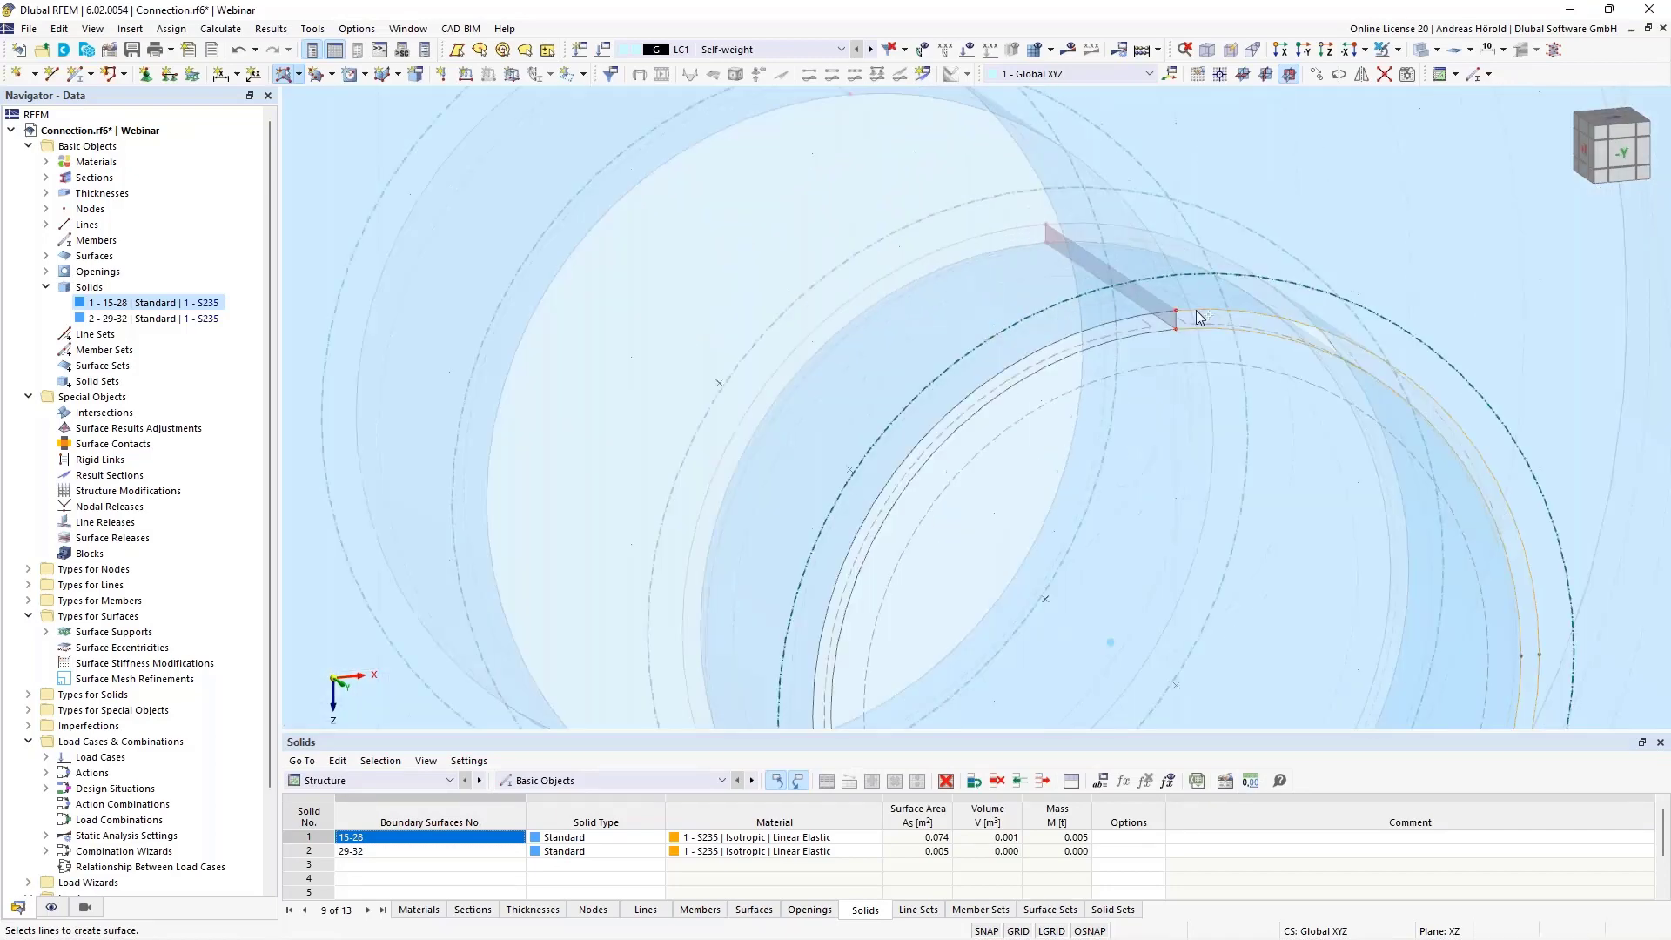
{"action": "left_click", "coordinate": [1176, 320]}
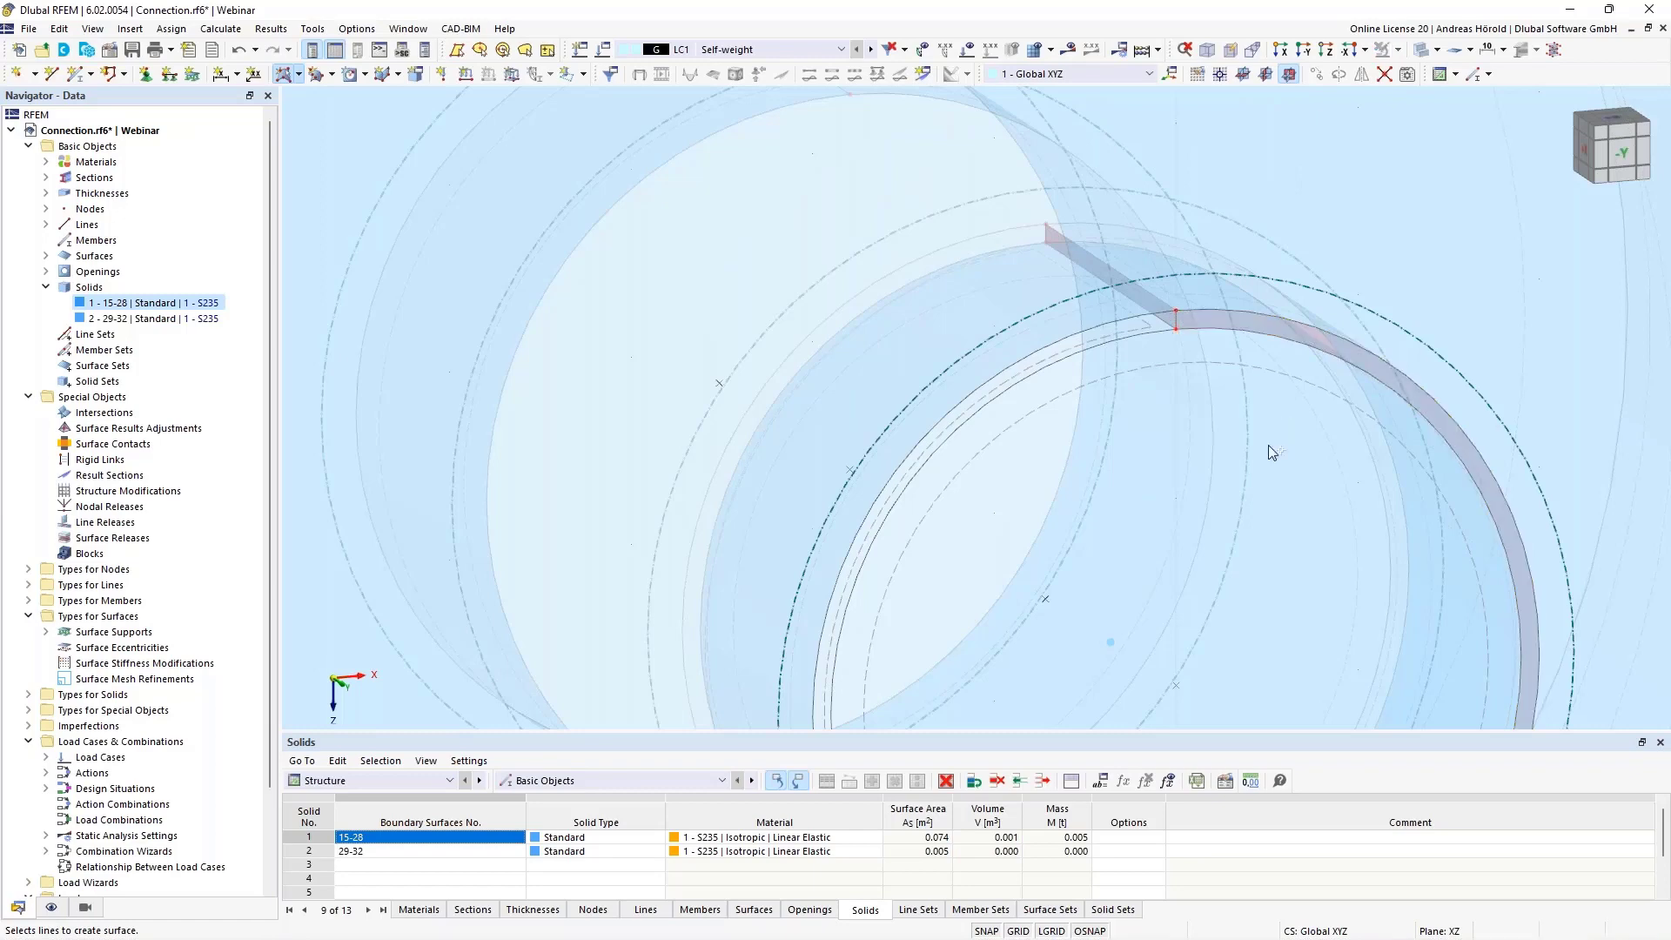
Change the stiffness type of the lower bridging surface to Without Thickness
{"action": "scroll", "coordinate": [1267, 446], "scroll_direction": "down", "scroll_amount": 4}
{"action": "middle_click_drag", "start_coordinate": [1236, 526], "coordinate": [1235, 339]}
{"action": "scroll", "coordinate": [1206, 544], "scroll_direction": "up", "scroll_amount": 5}
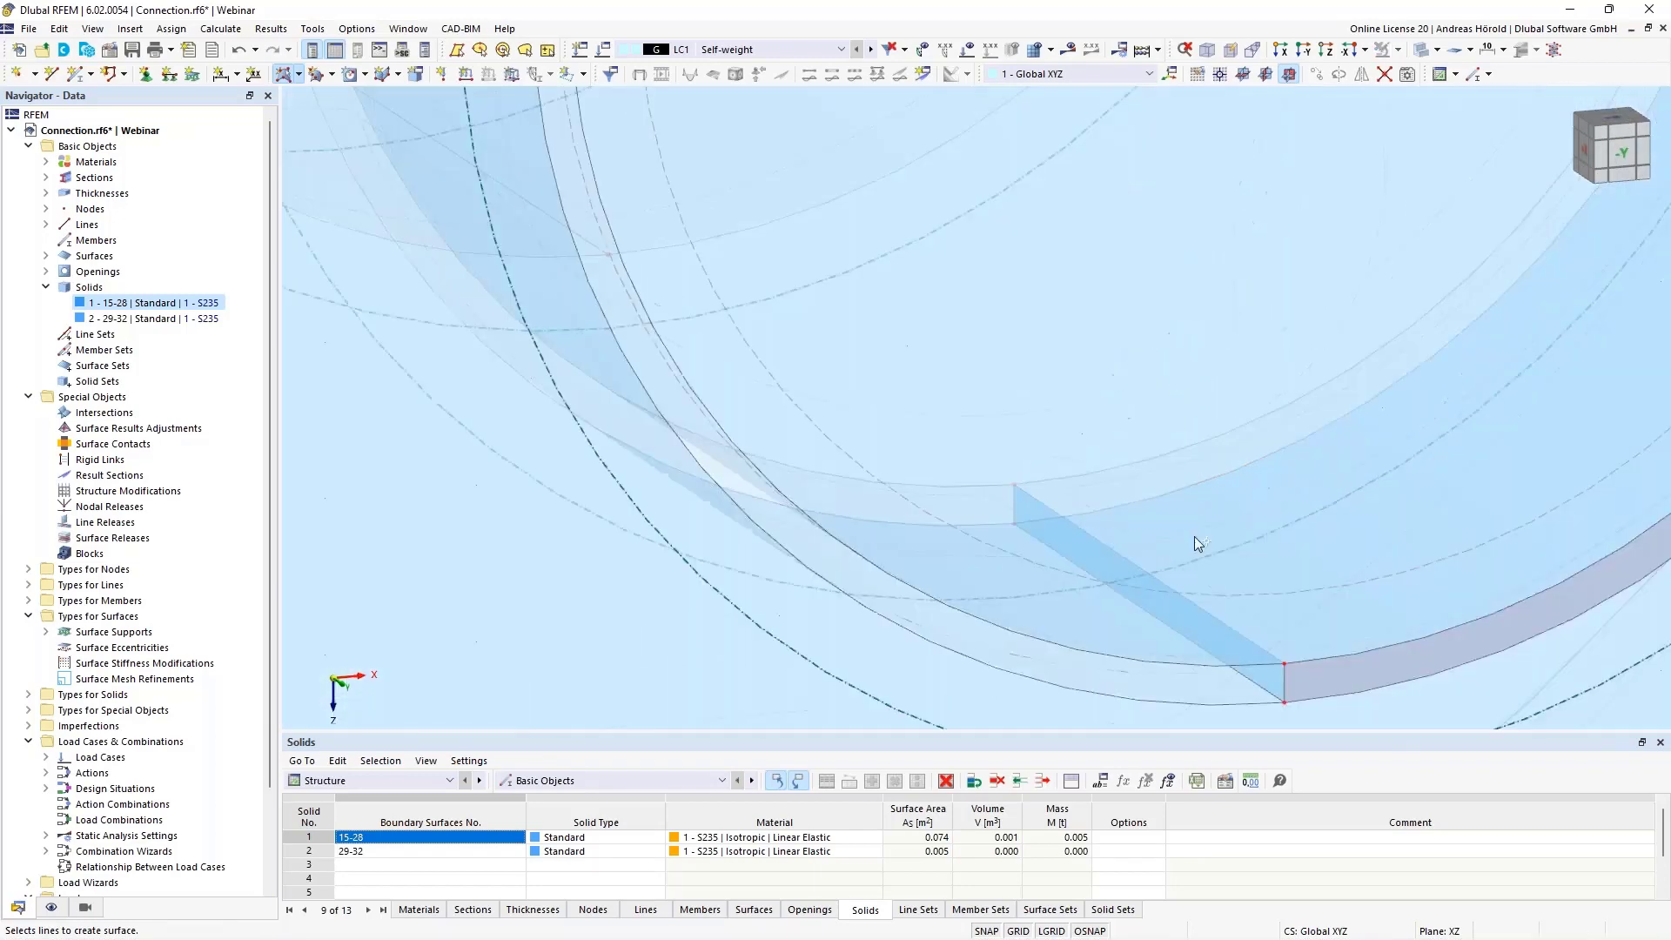
{"action": "double_click", "coordinate": [1235, 642]}
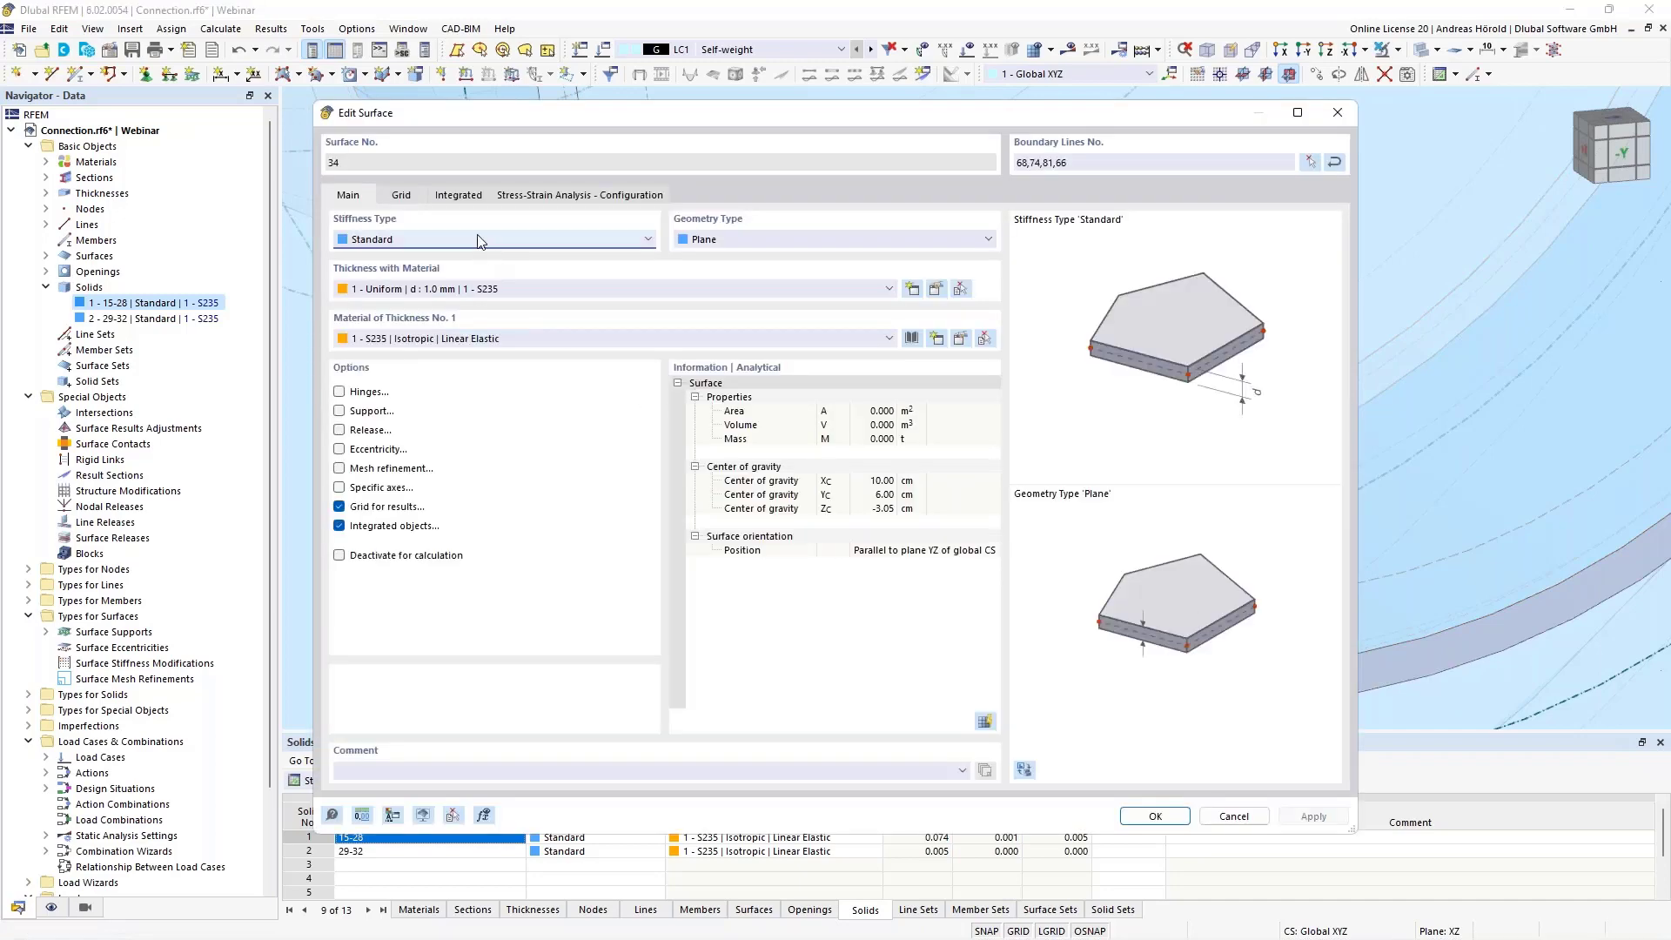
{"action": "left_click", "coordinate": [478, 236]}
{"action": "left_click", "coordinate": [460, 270]}
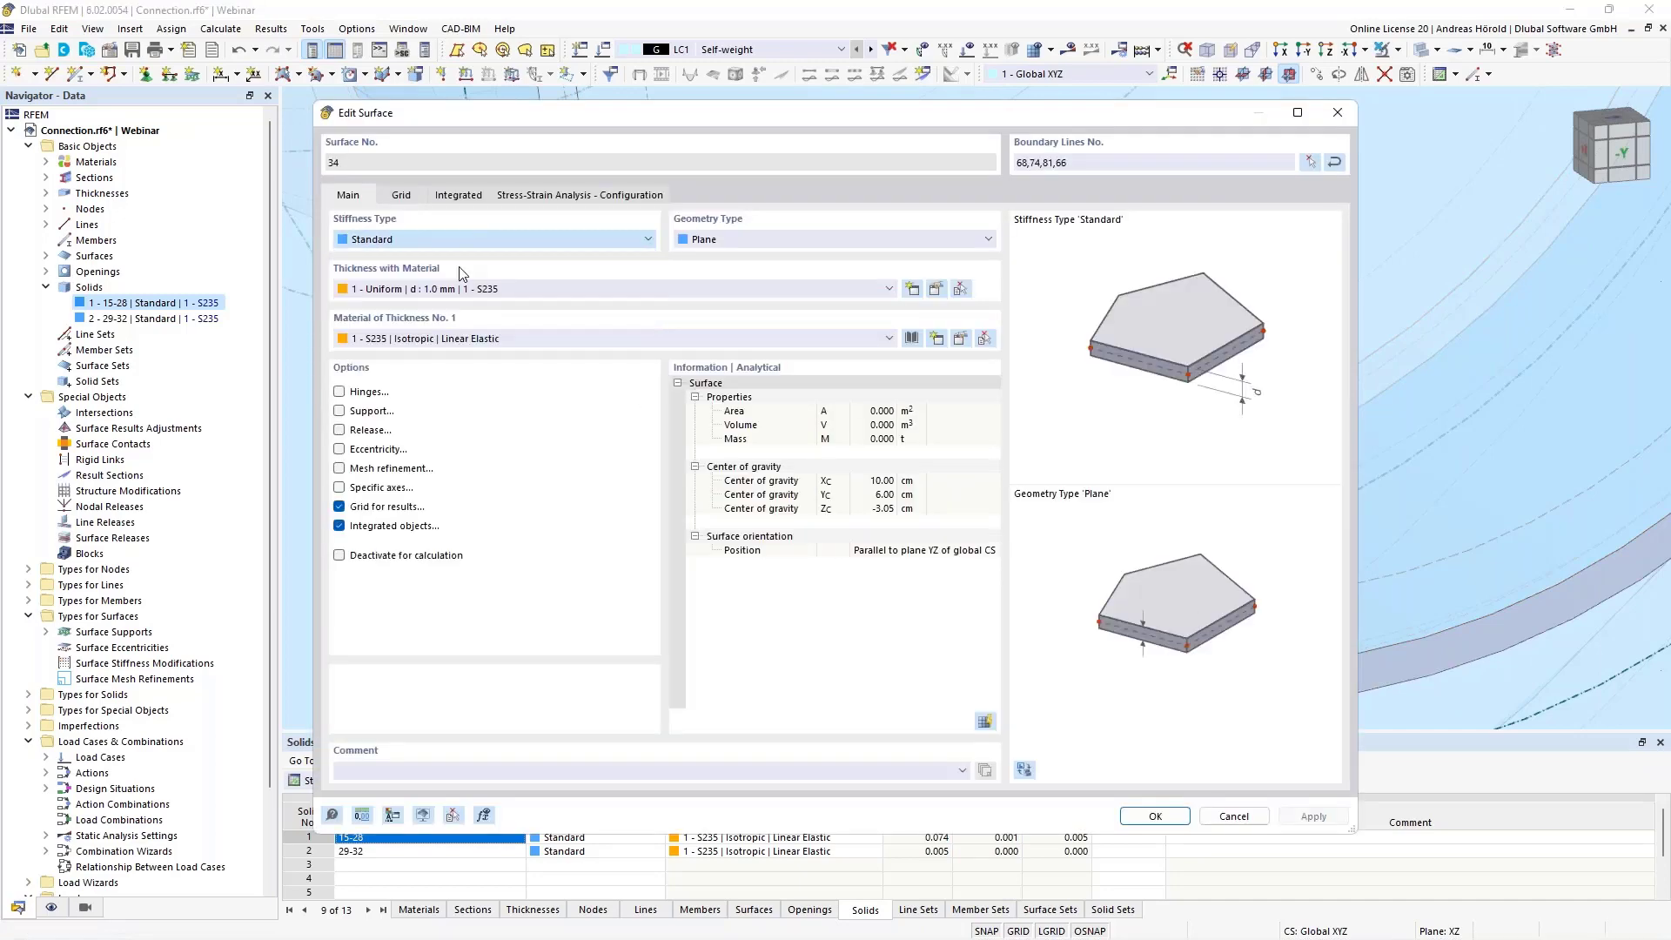
{"action": "left_click", "coordinate": [1153, 814]}
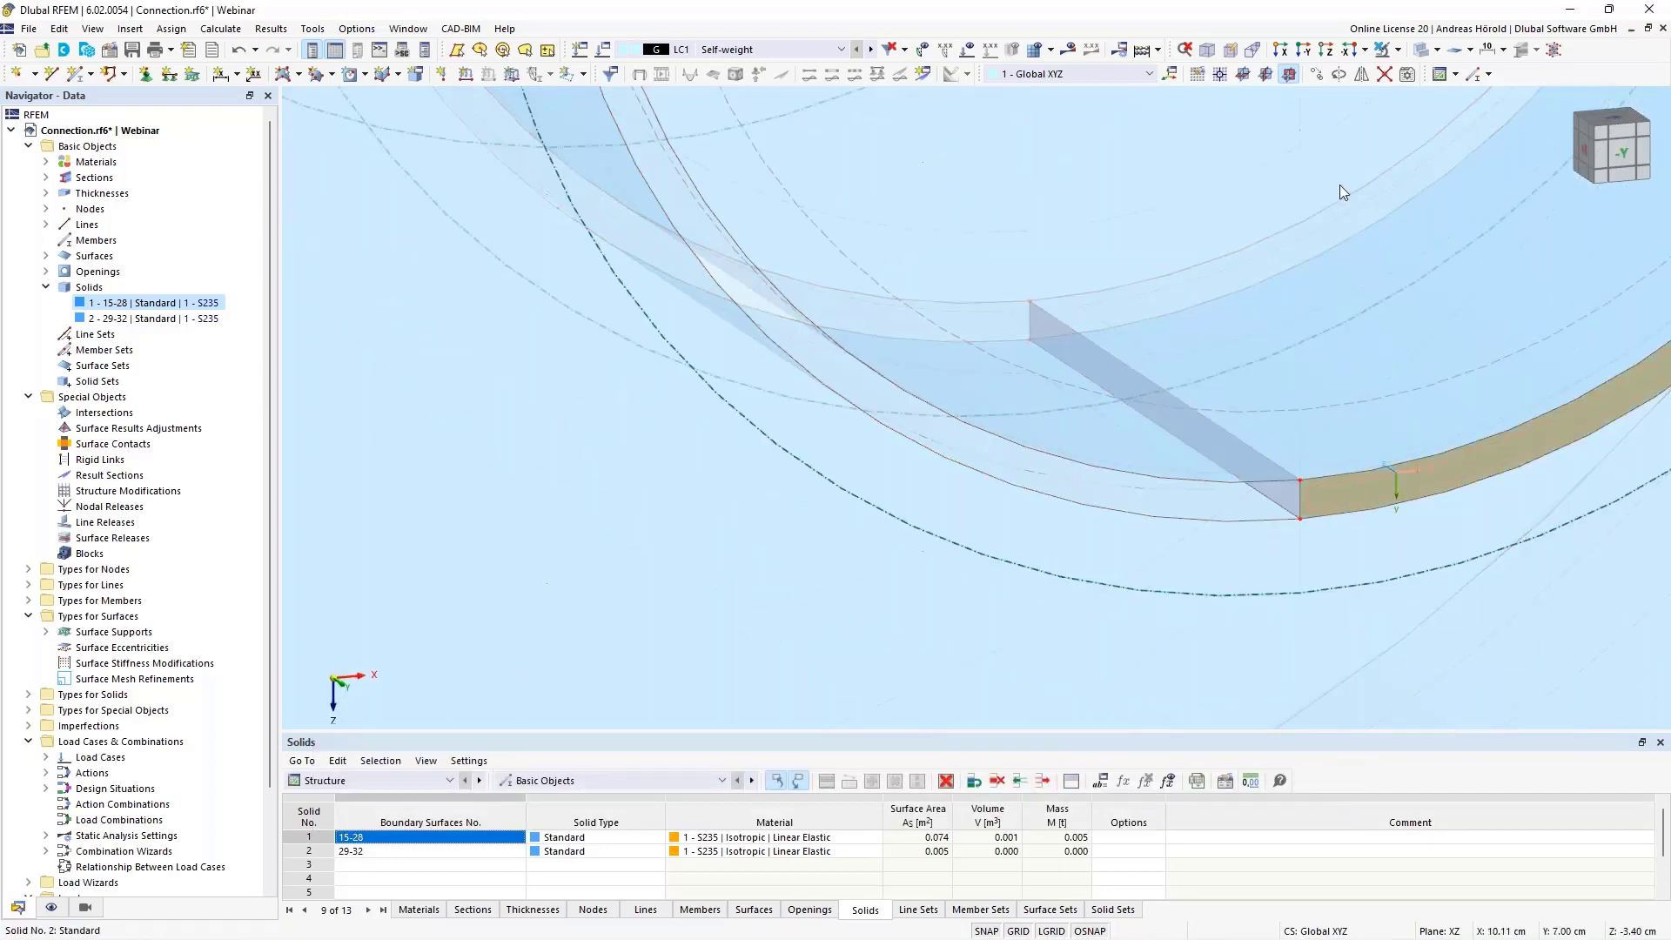
Copy the half-ring surface once by -2.00 cm in Y, taking the displacement vector from a front node to its rear counterpart
{"action": "left_click", "coordinate": [1317, 75]}
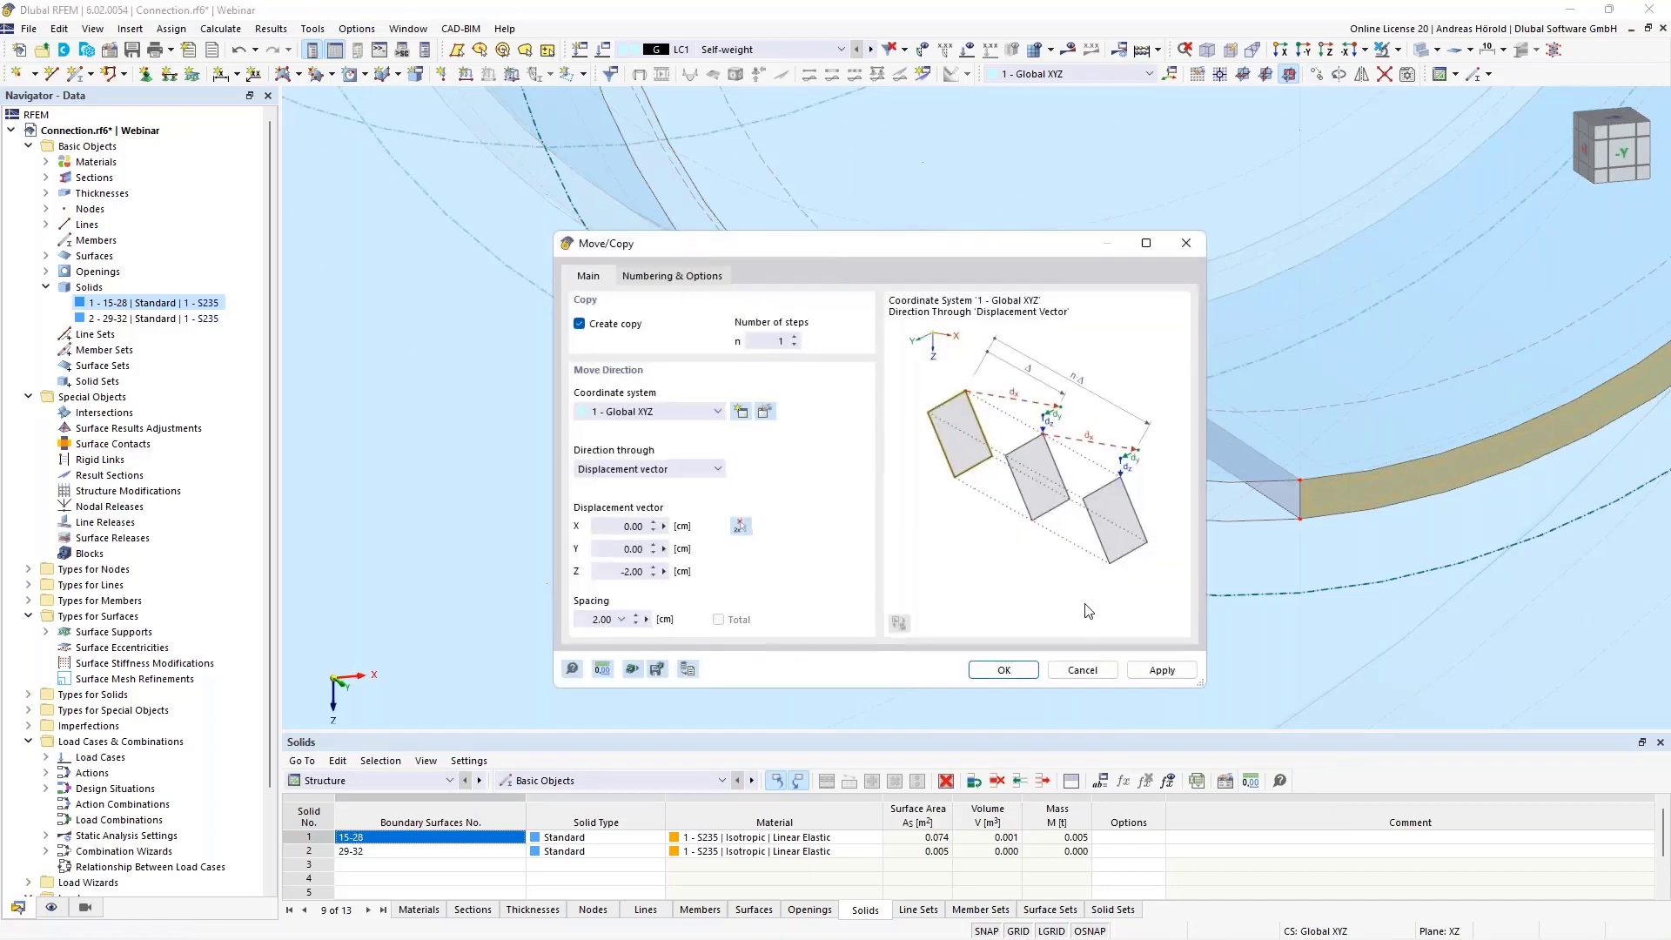
{"action": "left_click", "coordinate": [740, 526]}
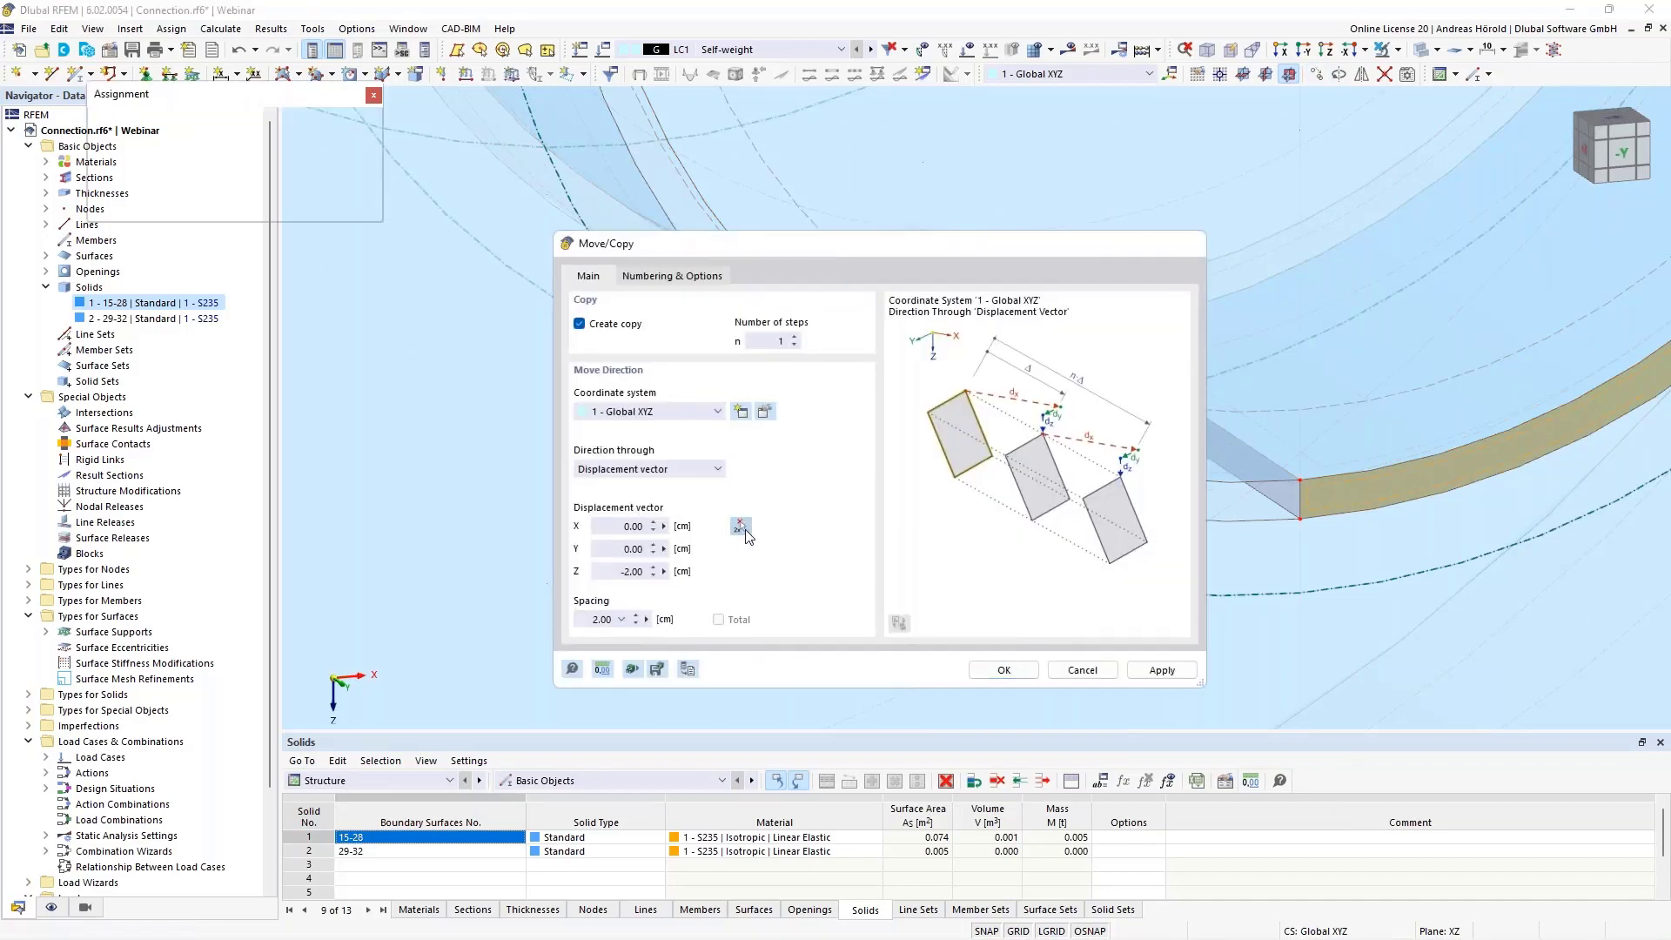
{"action": "left_click", "coordinate": [1299, 479]}
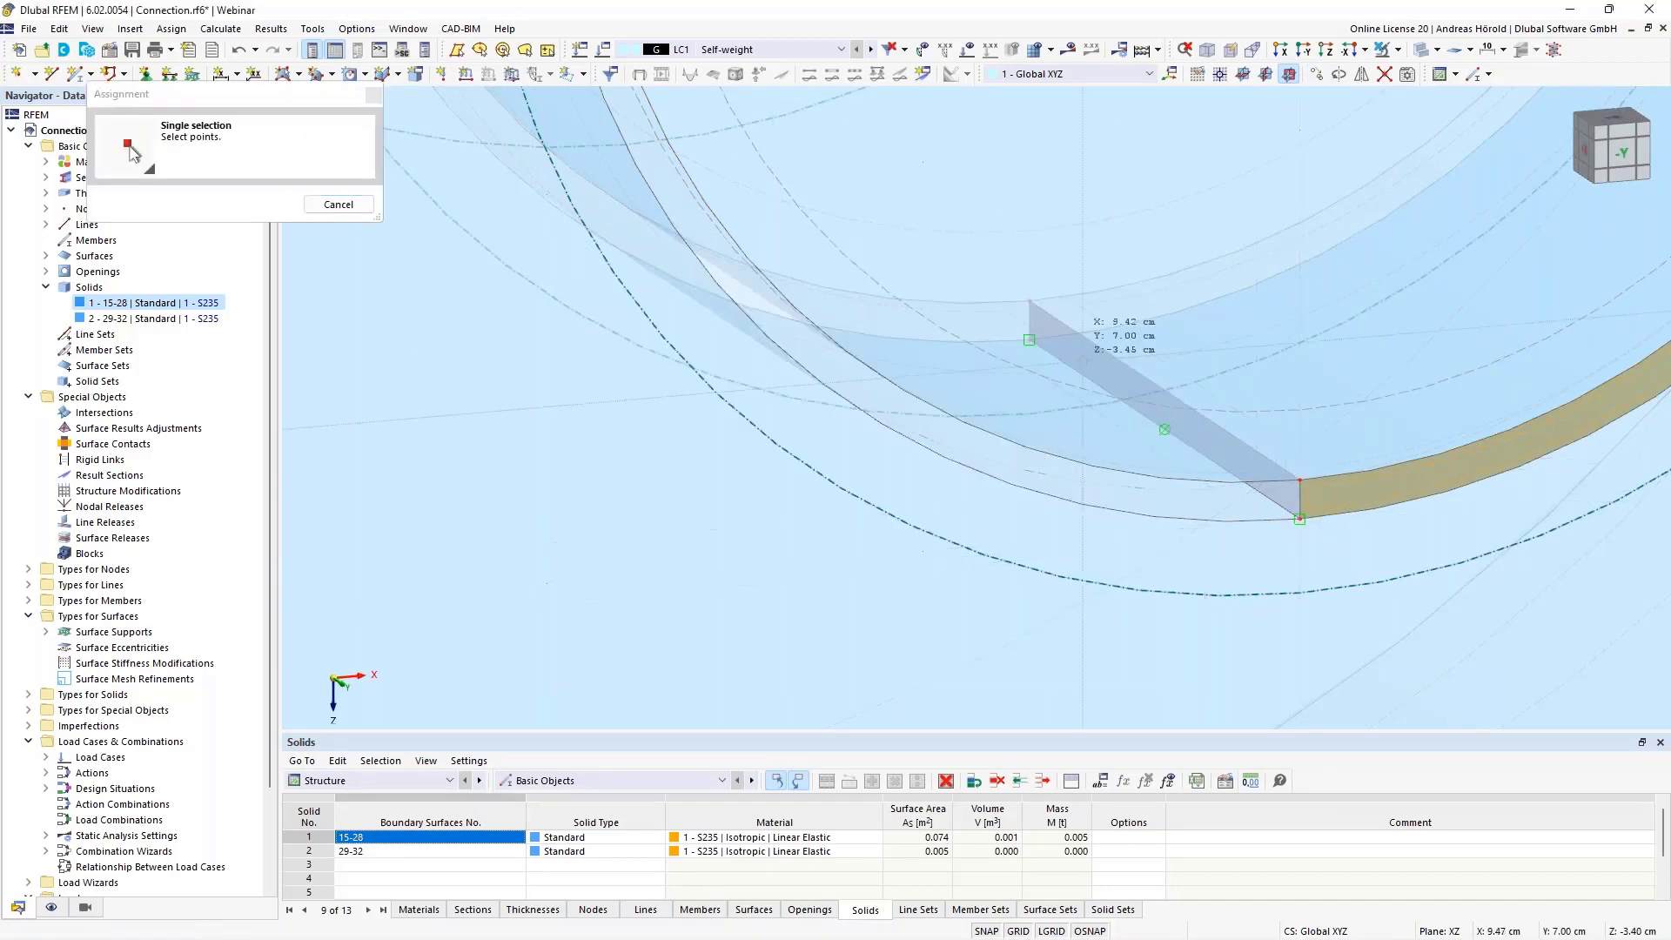
{"action": "left_click", "coordinate": [1029, 339]}
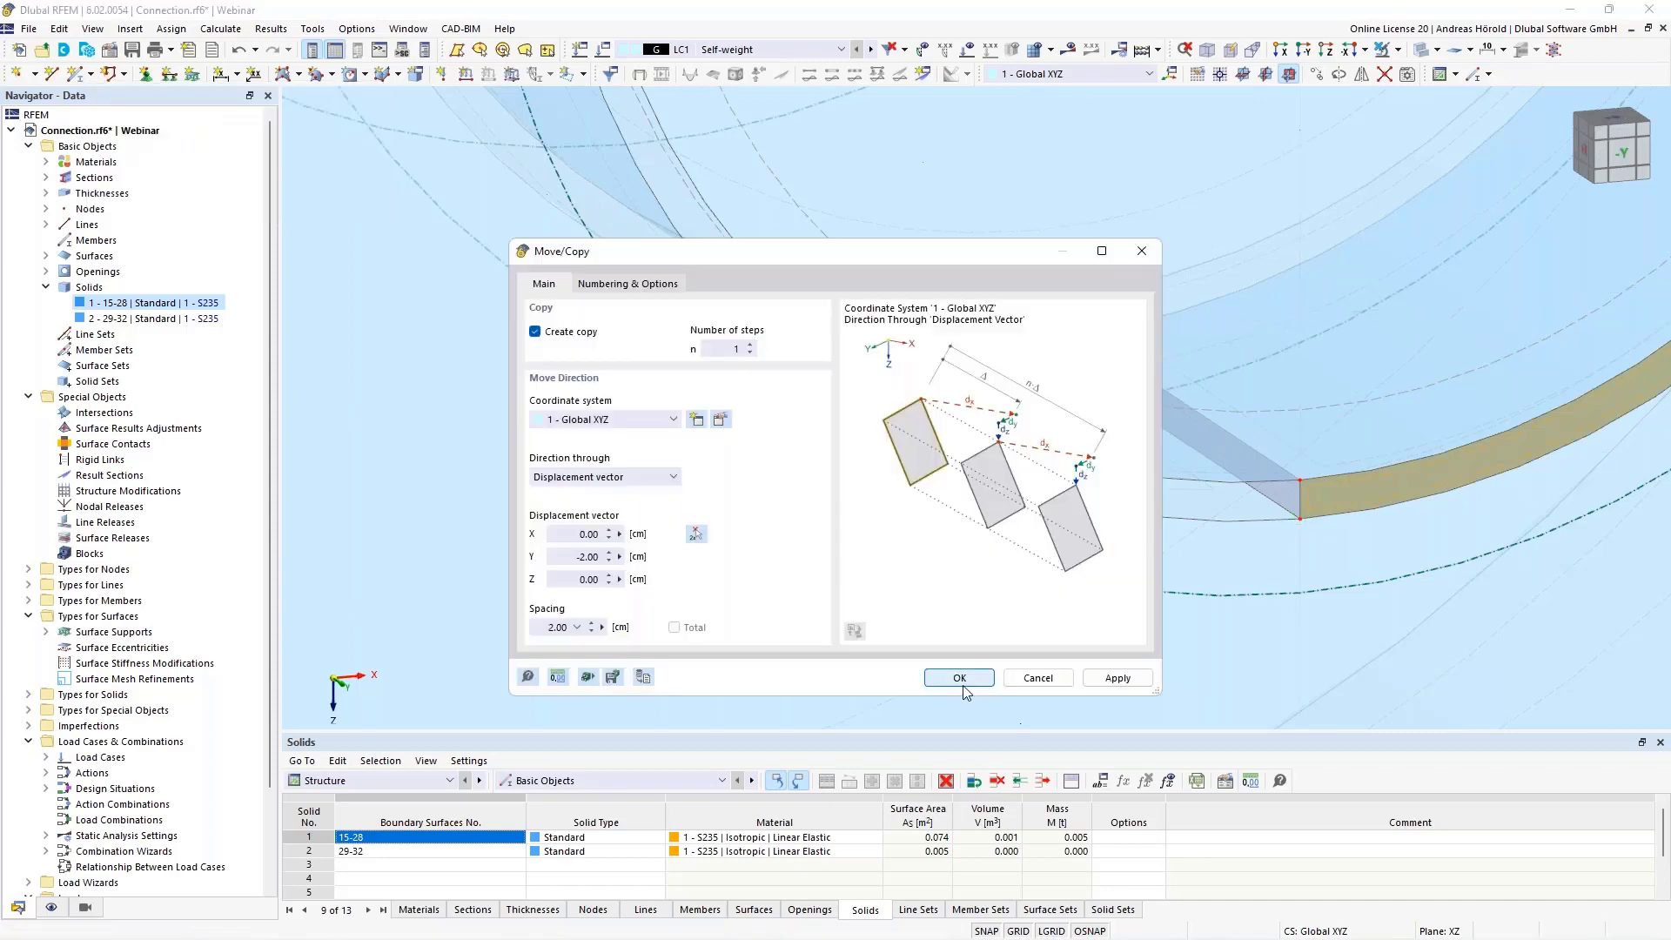
{"action": "left_click", "coordinate": [959, 678]}
{"action": "scroll", "coordinate": [1079, 613], "scroll_direction": "down", "scroll_amount": 5}
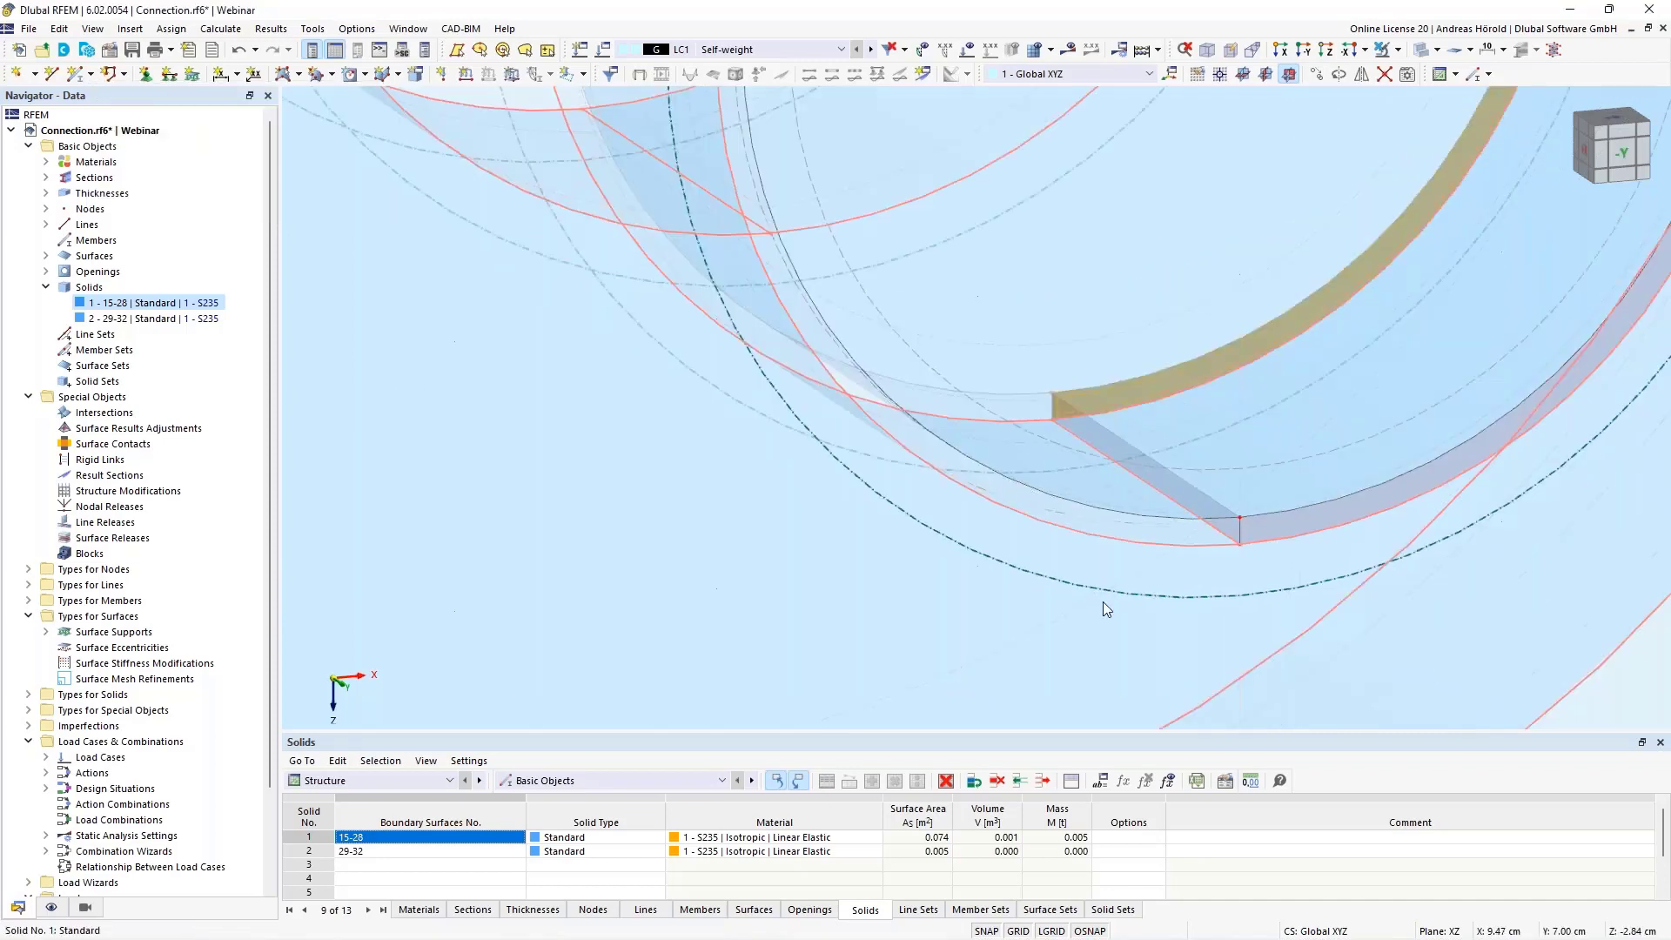
Set up a new standard solid with material S235 and start the graphical selection of its boundary surfaces
{"action": "middle_click_drag", "start_coordinate": [1134, 594], "coordinate": [913, 513]}
{"action": "scroll", "coordinate": [912, 513], "scroll_direction": "down", "scroll_amount": 2}
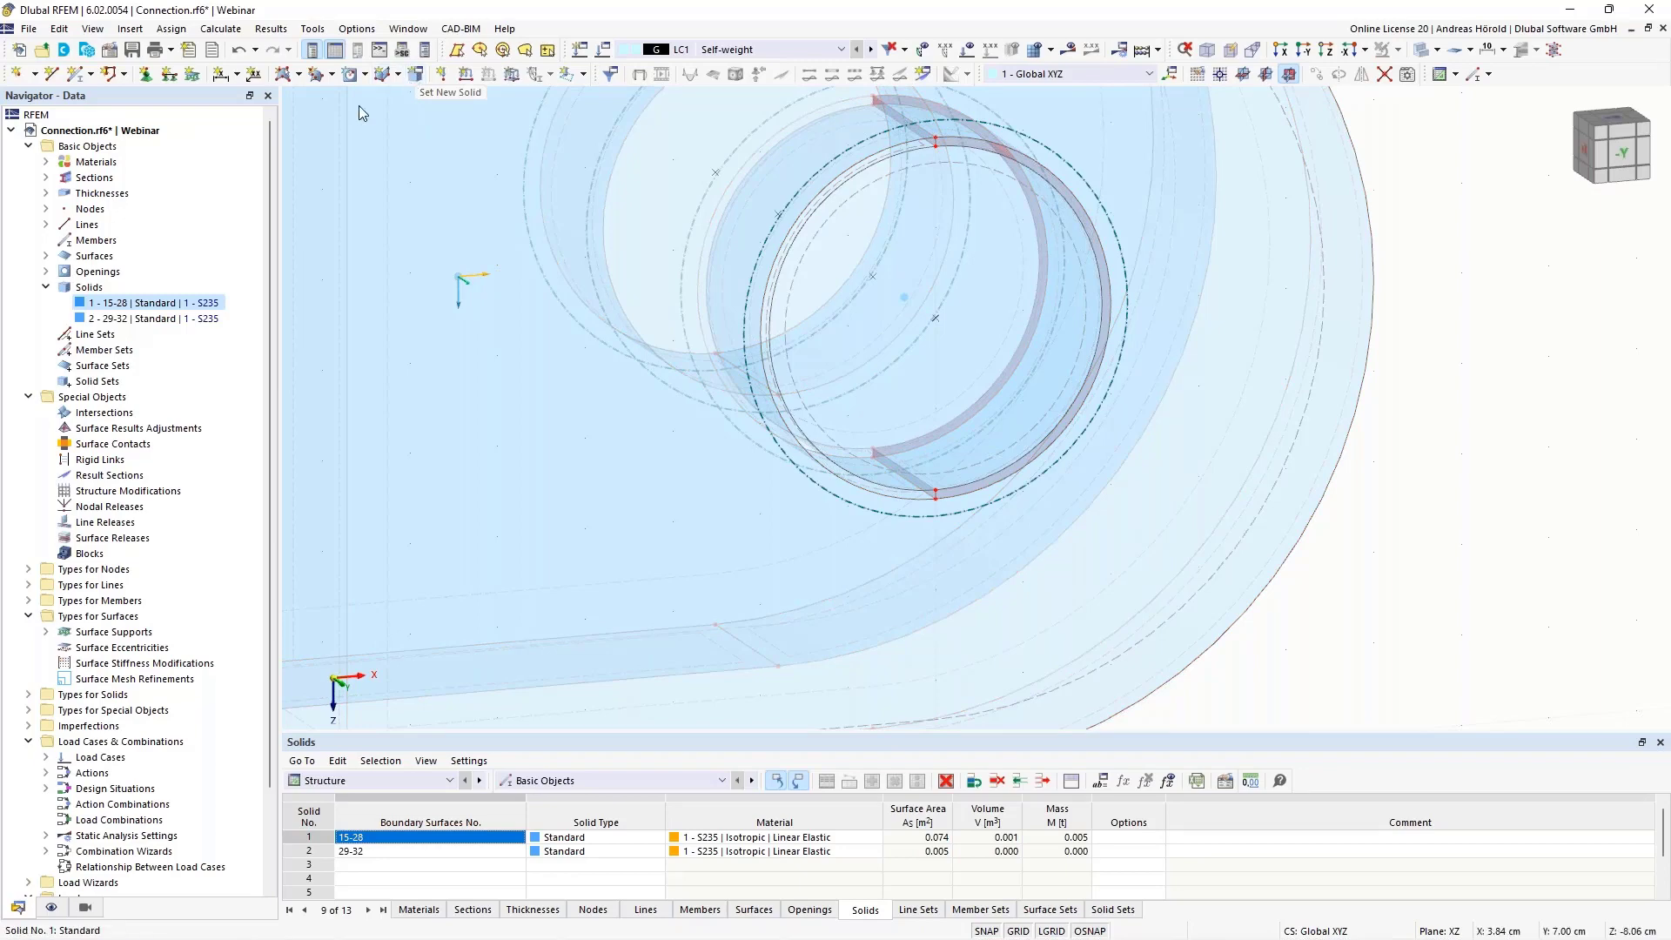
{"action": "right_click", "coordinate": [91, 291]}
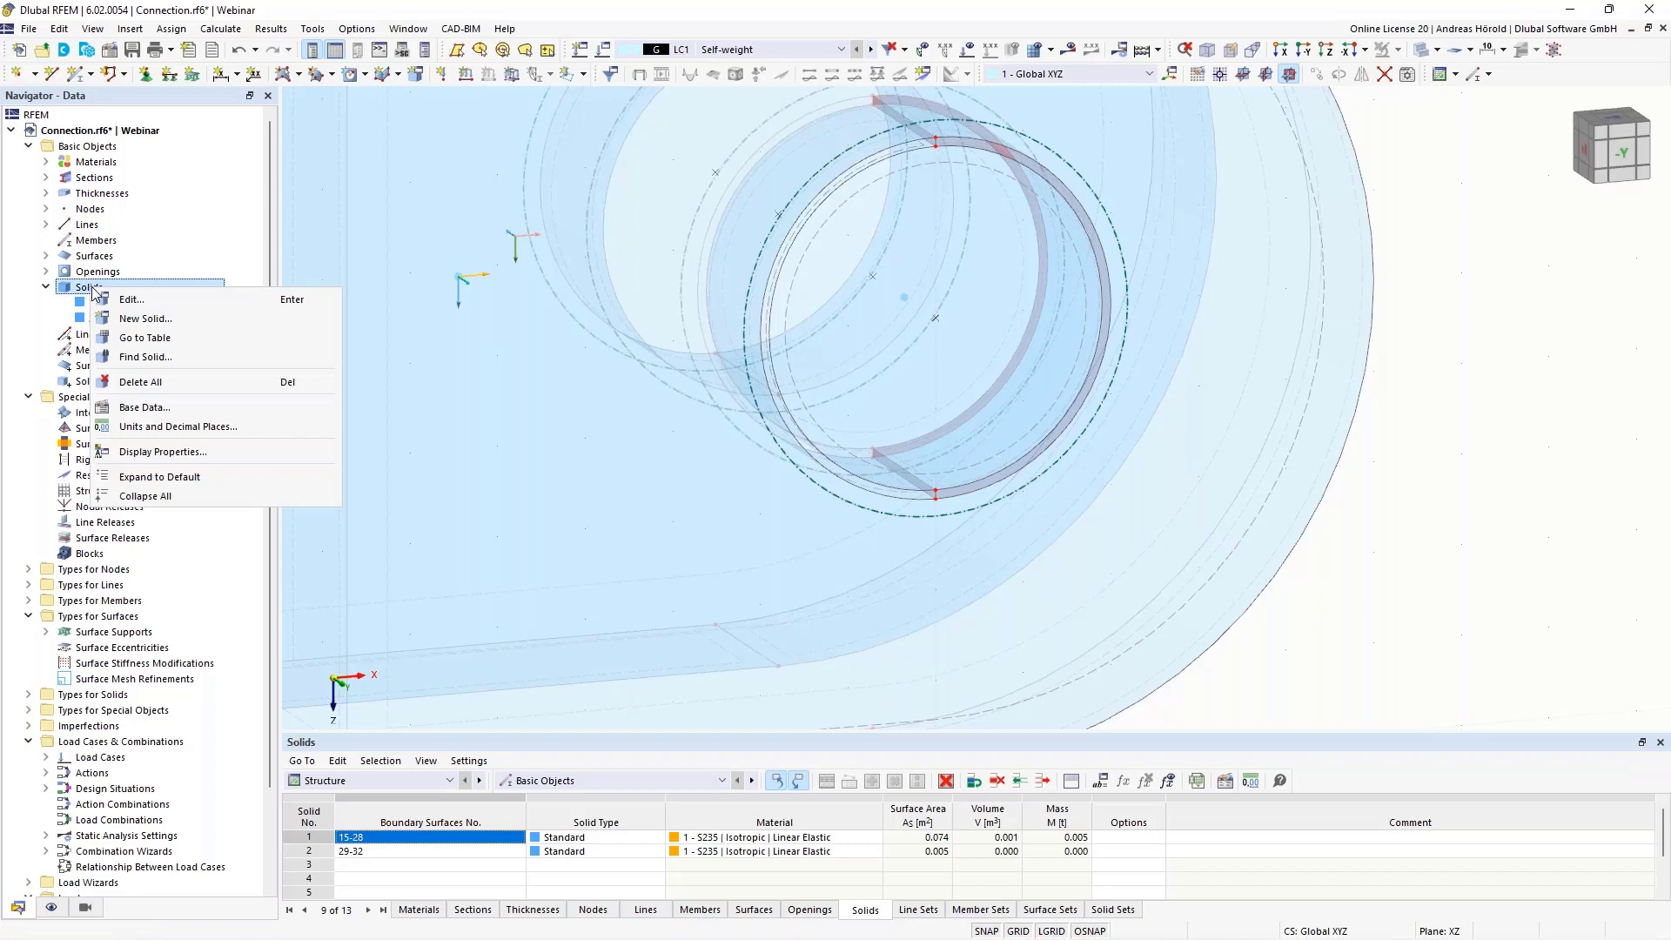
{"action": "left_click", "coordinate": [166, 321]}
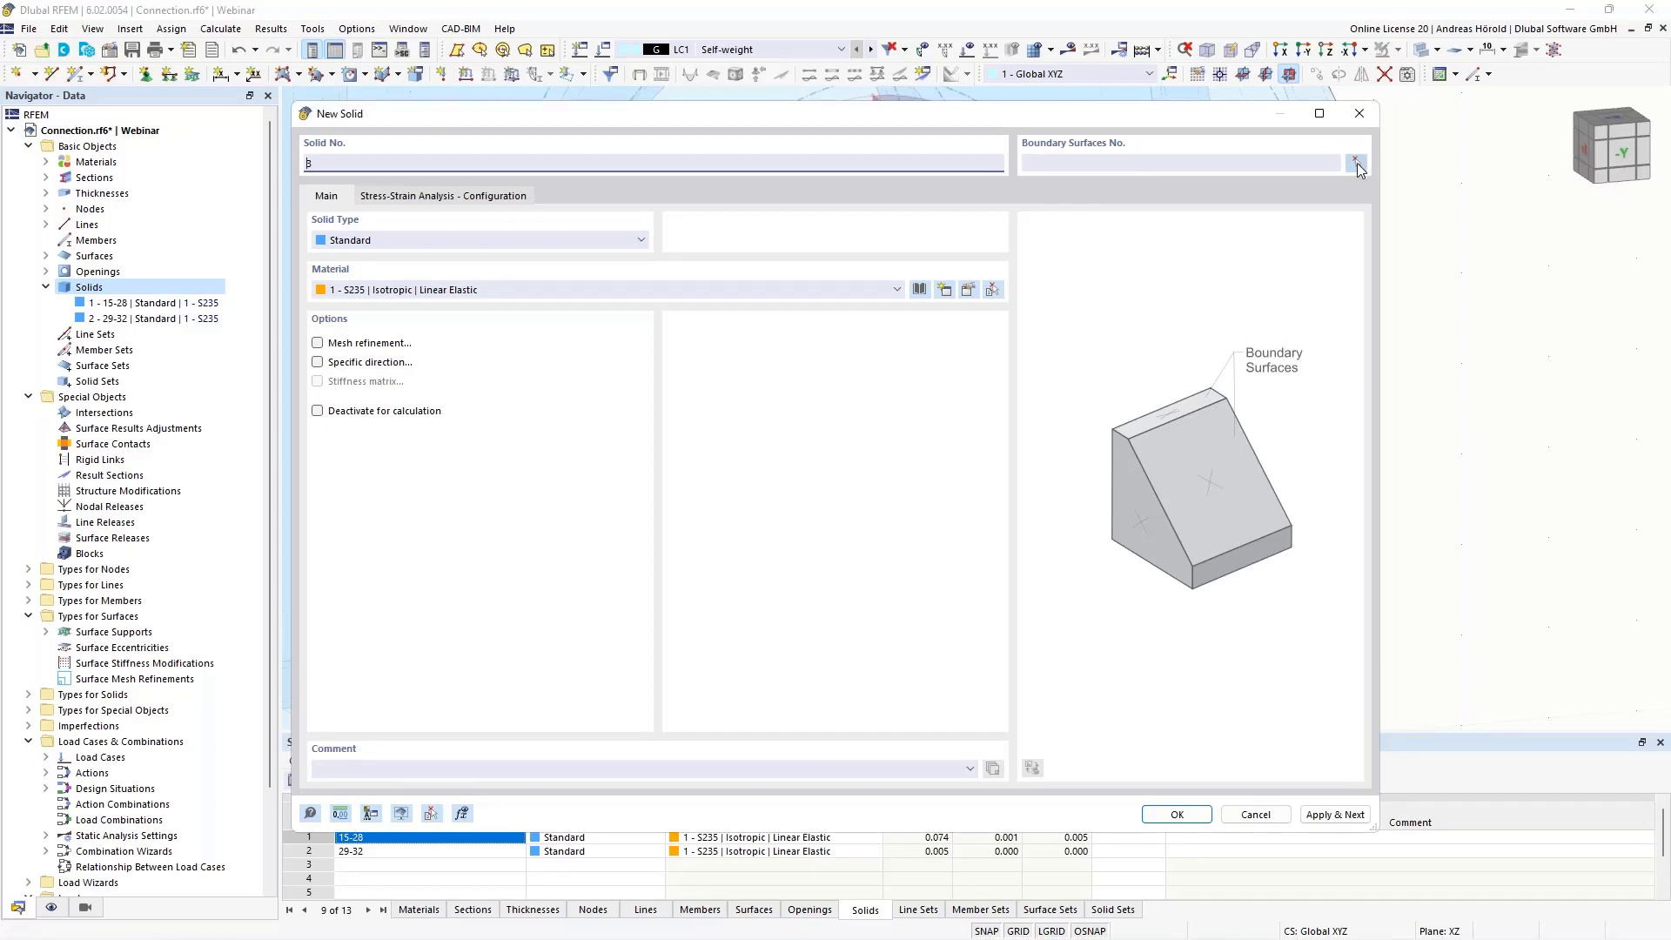
{"action": "left_click", "coordinate": [1356, 163]}
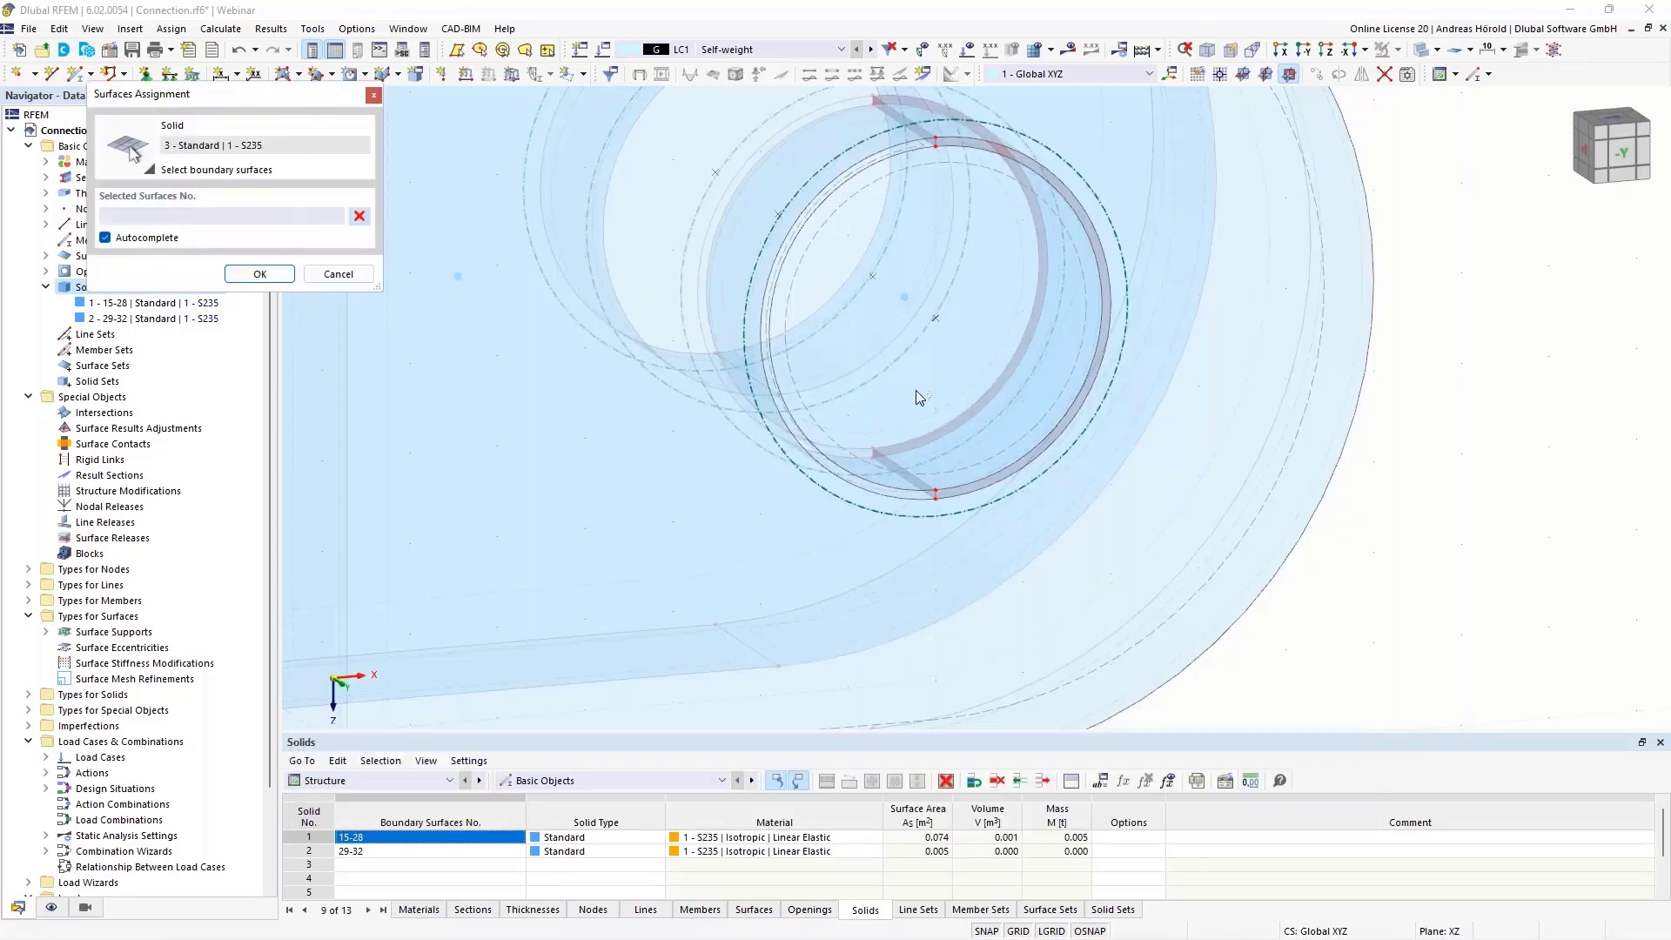
Try picking a boundary surface with Autocomplete, switch Autocomplete off and clear the selected surfaces
{"action": "scroll", "coordinate": [915, 396], "scroll_direction": "up", "scroll_amount": 6}
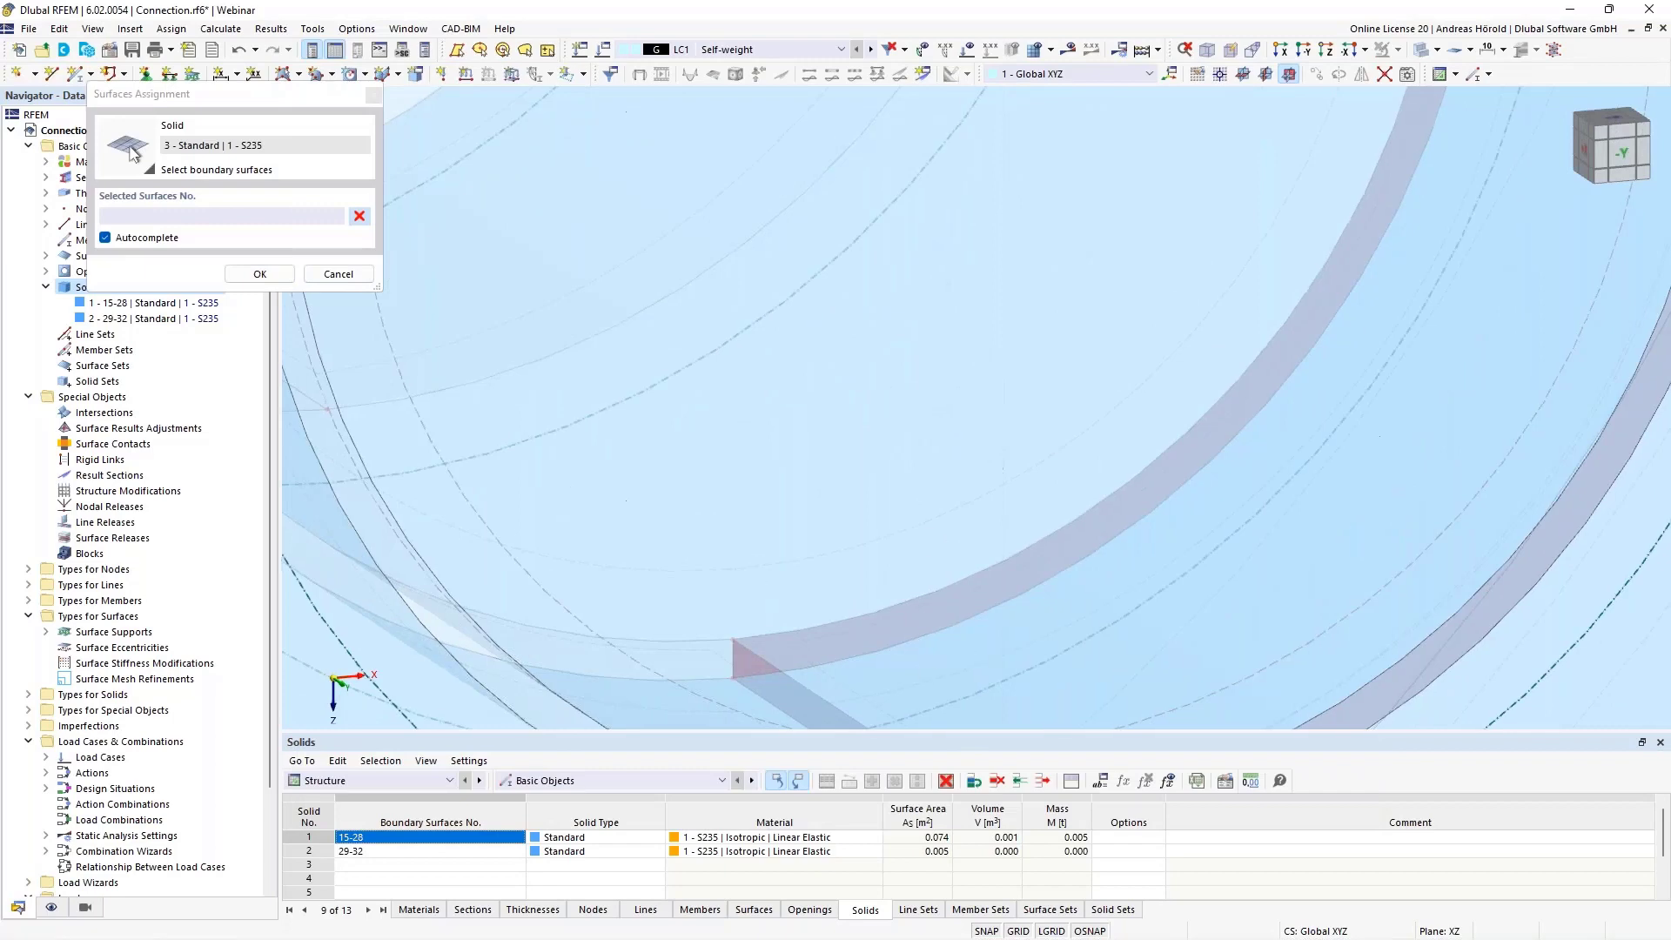
{"action": "scroll", "coordinate": [884, 418], "scroll_direction": "down", "scroll_amount": 5}
{"action": "left_click", "coordinate": [788, 295]}
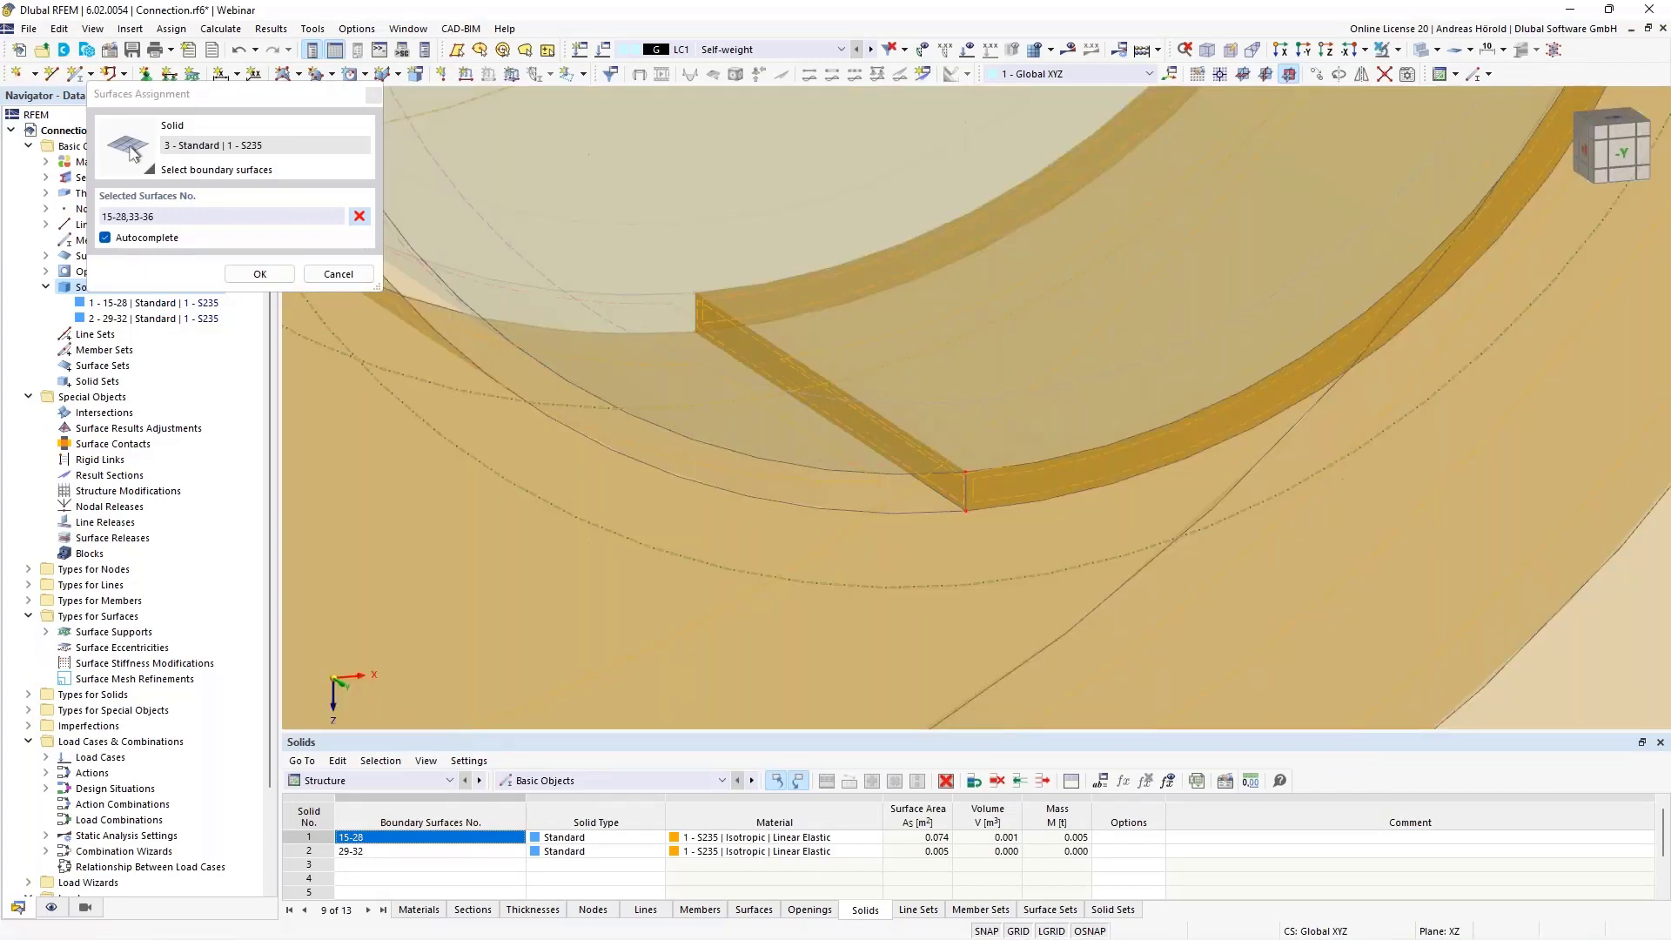
{"action": "left_click", "coordinate": [104, 238]}
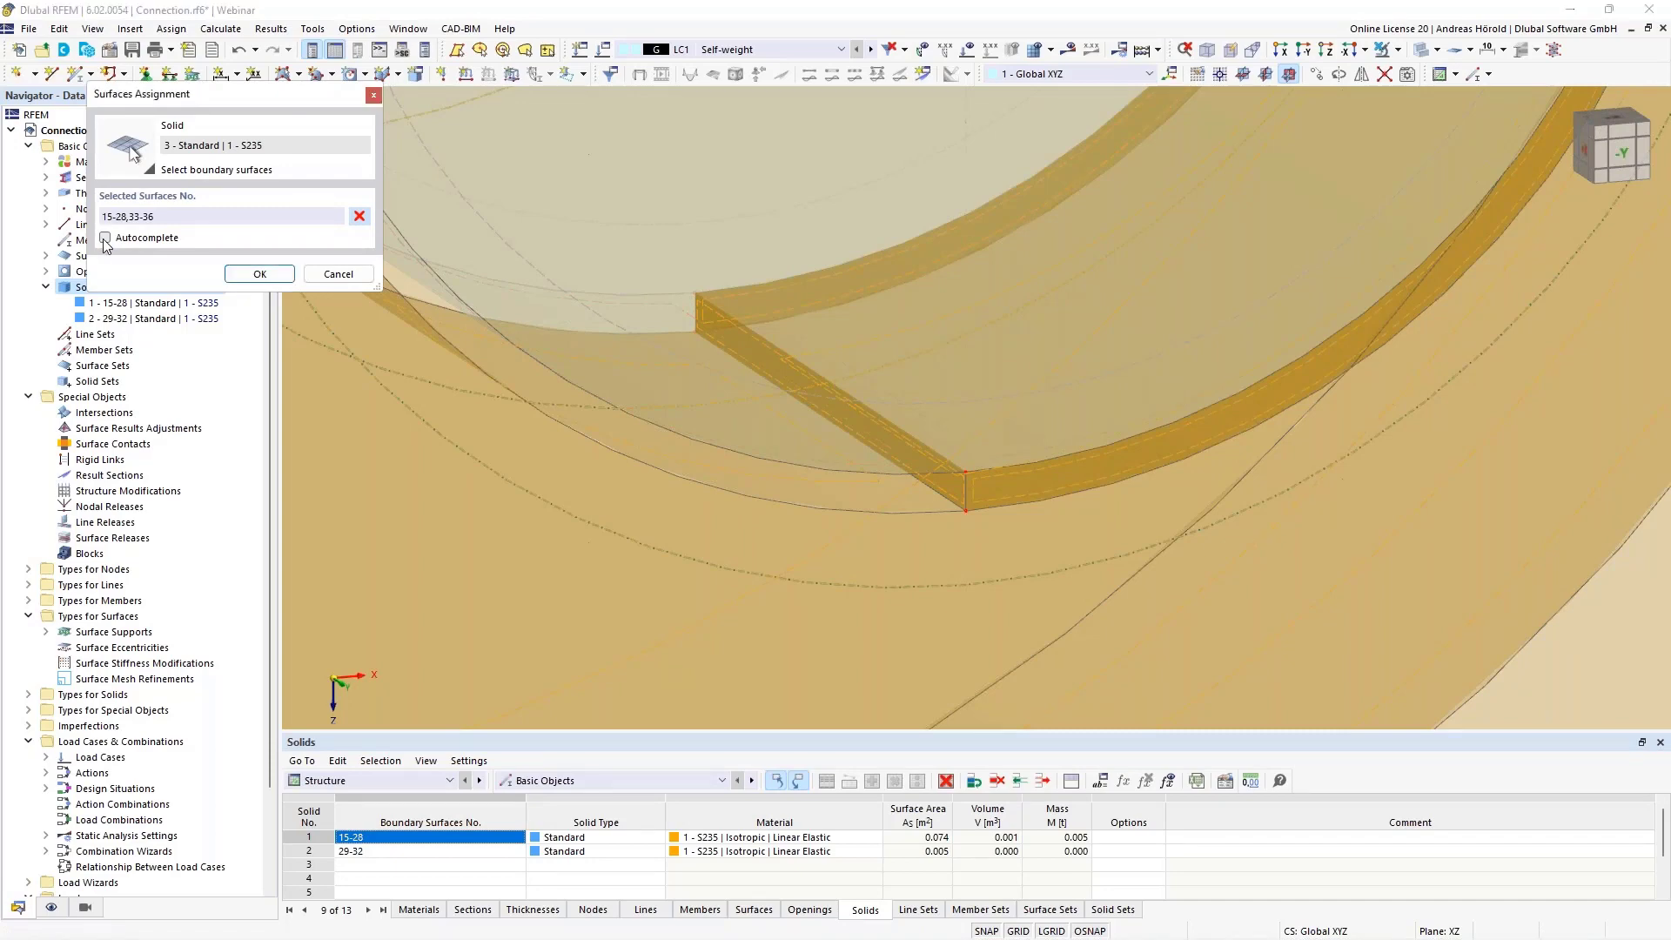
{"action": "left_click", "coordinate": [359, 216]}
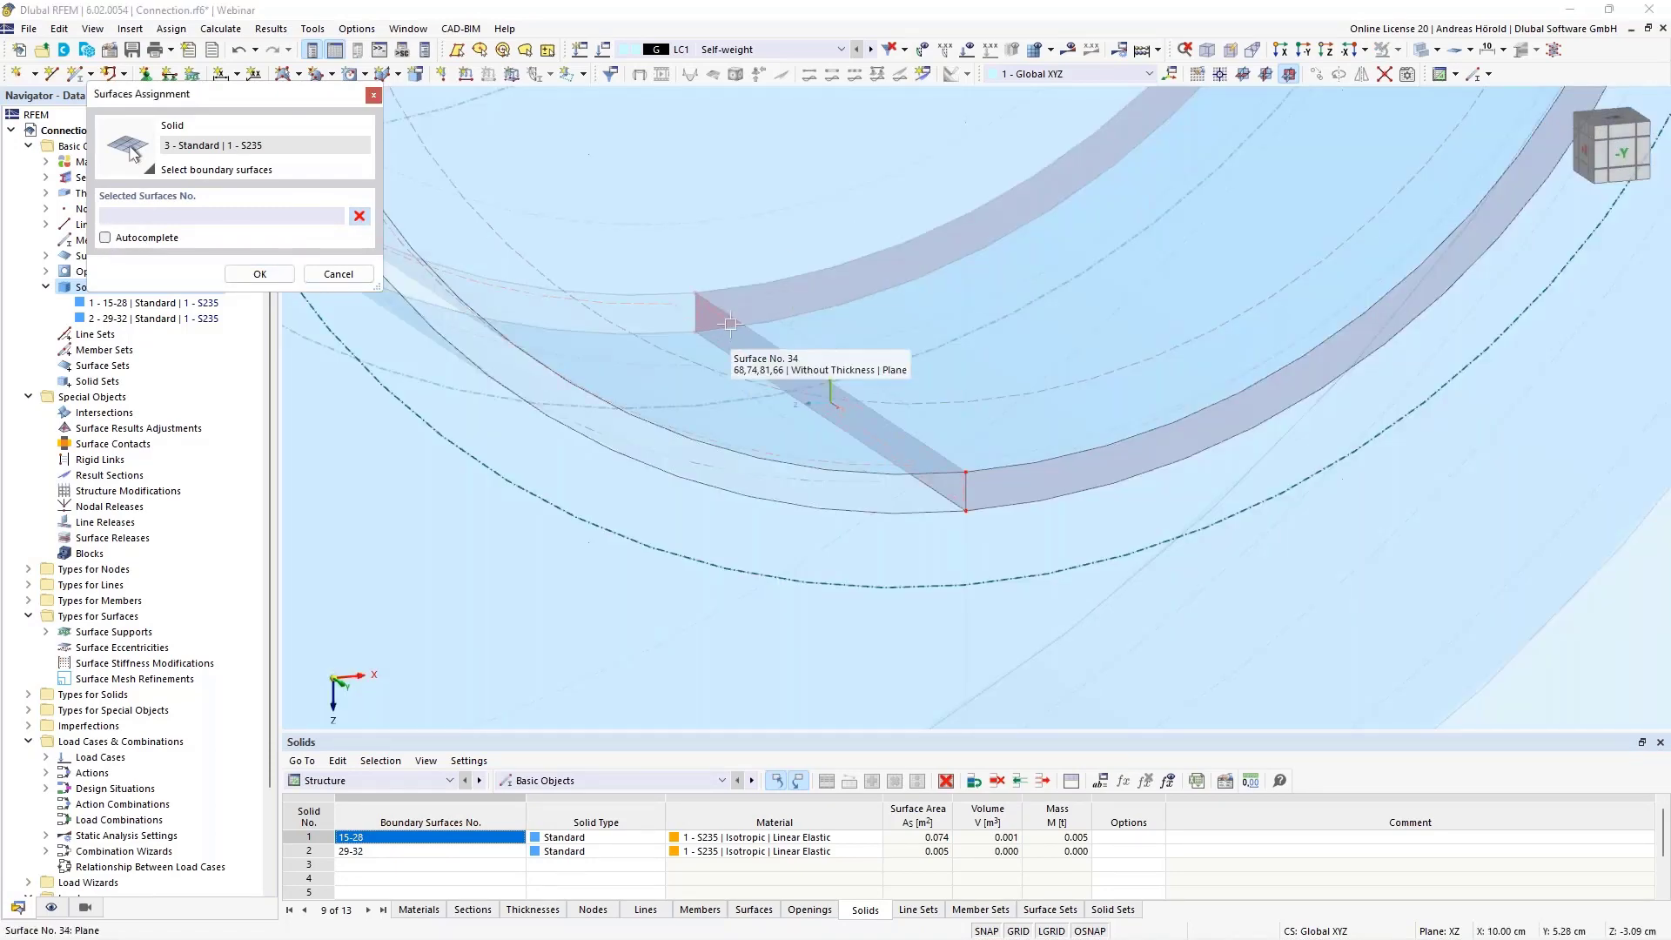
Pick the lower bridging surface, the inner cylindrical surface and both half-ring faces (31, 34-36) as boundary surfaces of the new solid
{"action": "left_click", "coordinate": [826, 374]}
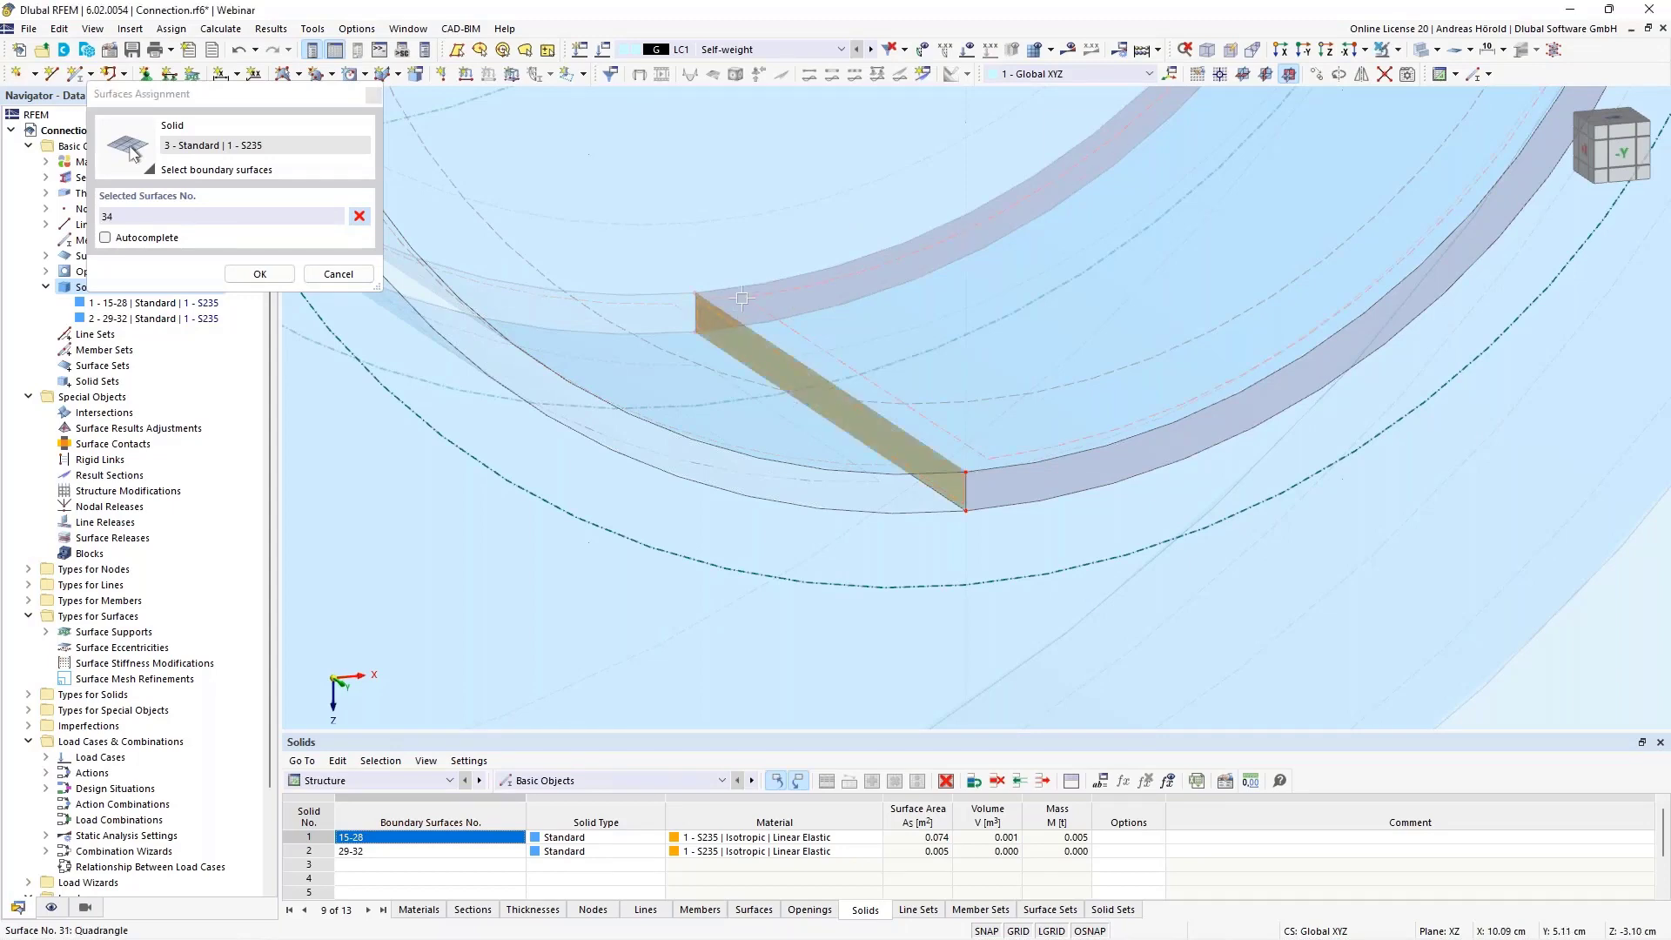
{"action": "left_click", "coordinate": [741, 299]}
{"action": "left_click", "coordinate": [737, 308]}
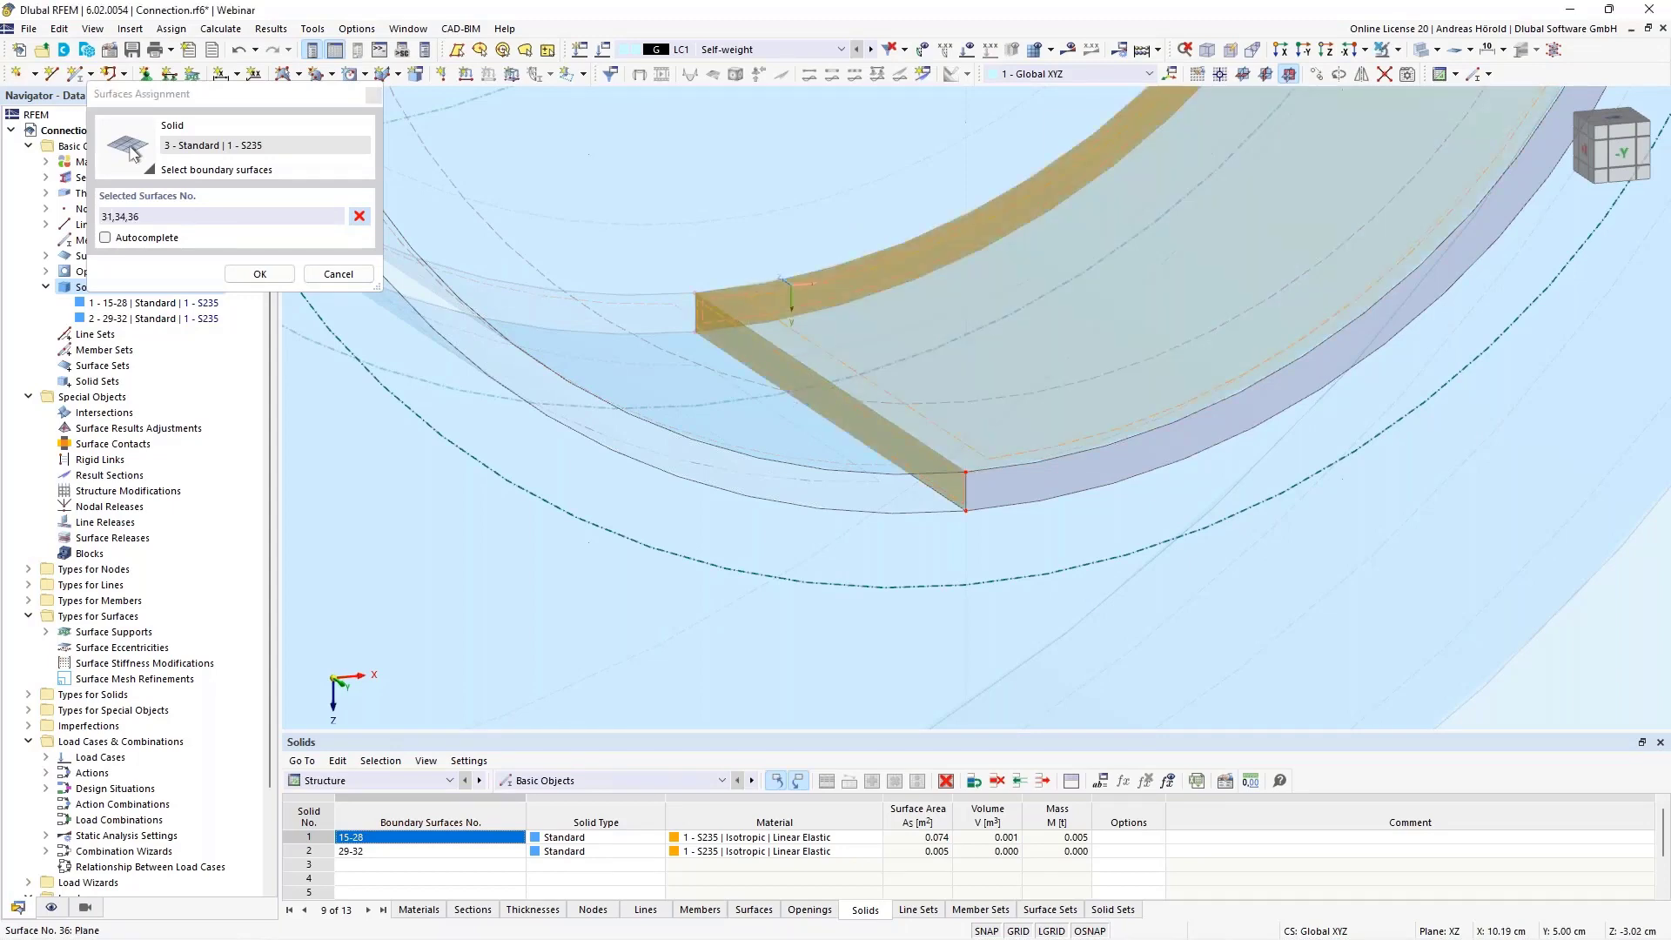
{"action": "left_click", "coordinate": [1007, 499]}
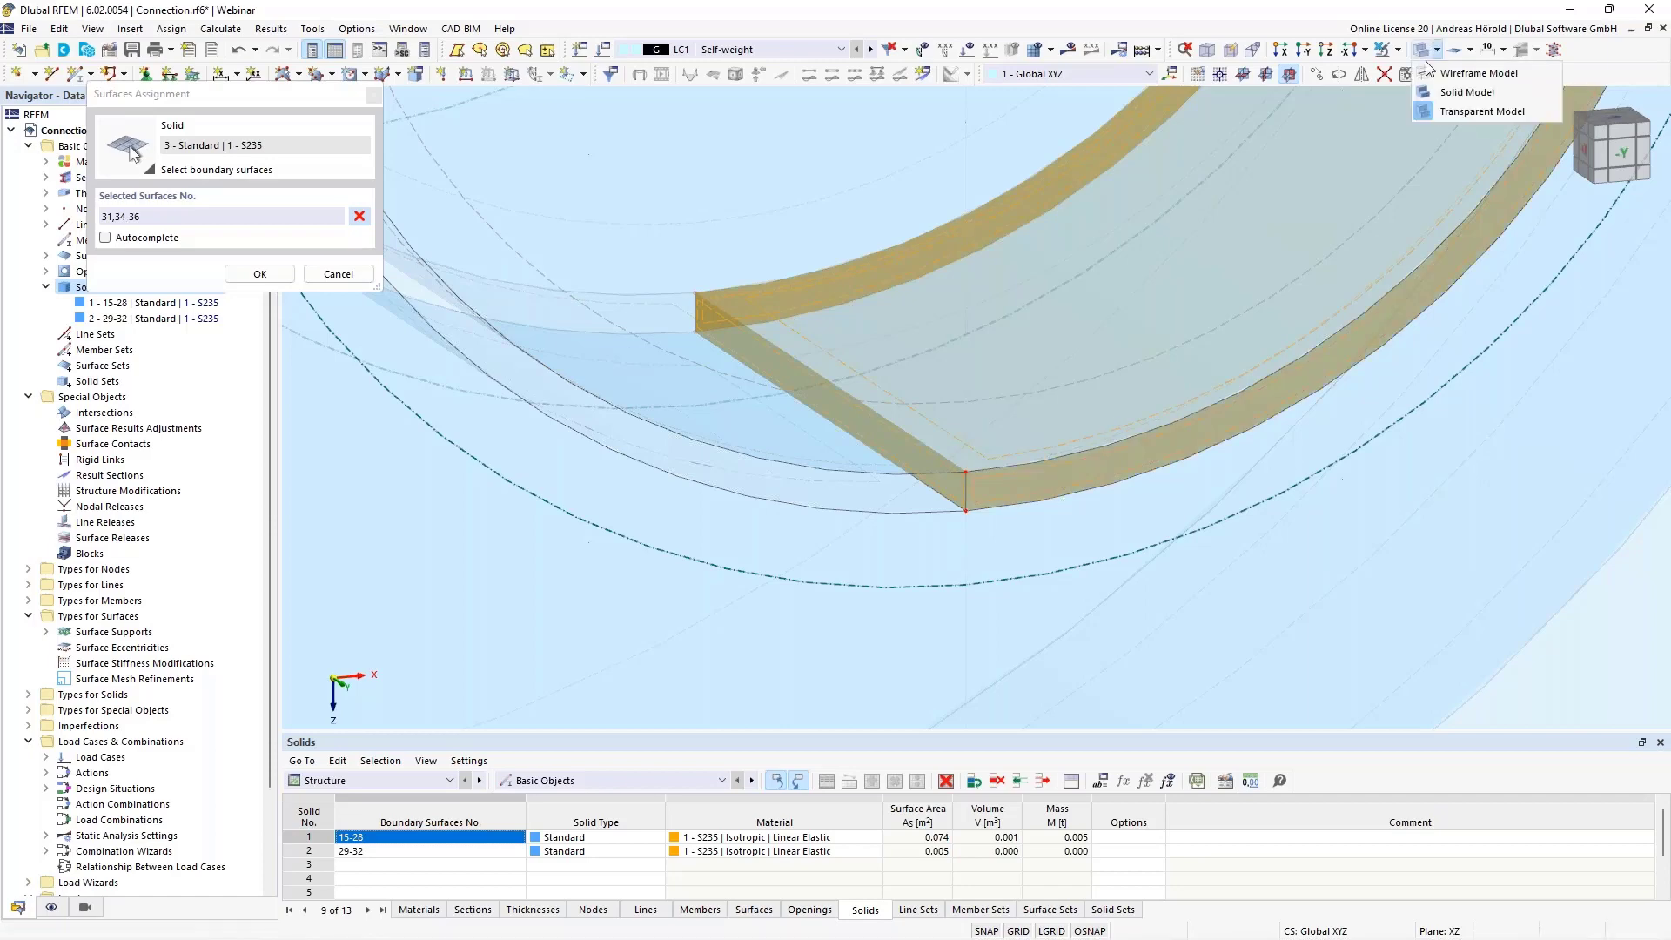
Switch the model display to wireframe and add the hole wall surface 28 and upper bridging surface 33 to the boundary surfaces
{"action": "left_click", "coordinate": [1430, 75]}
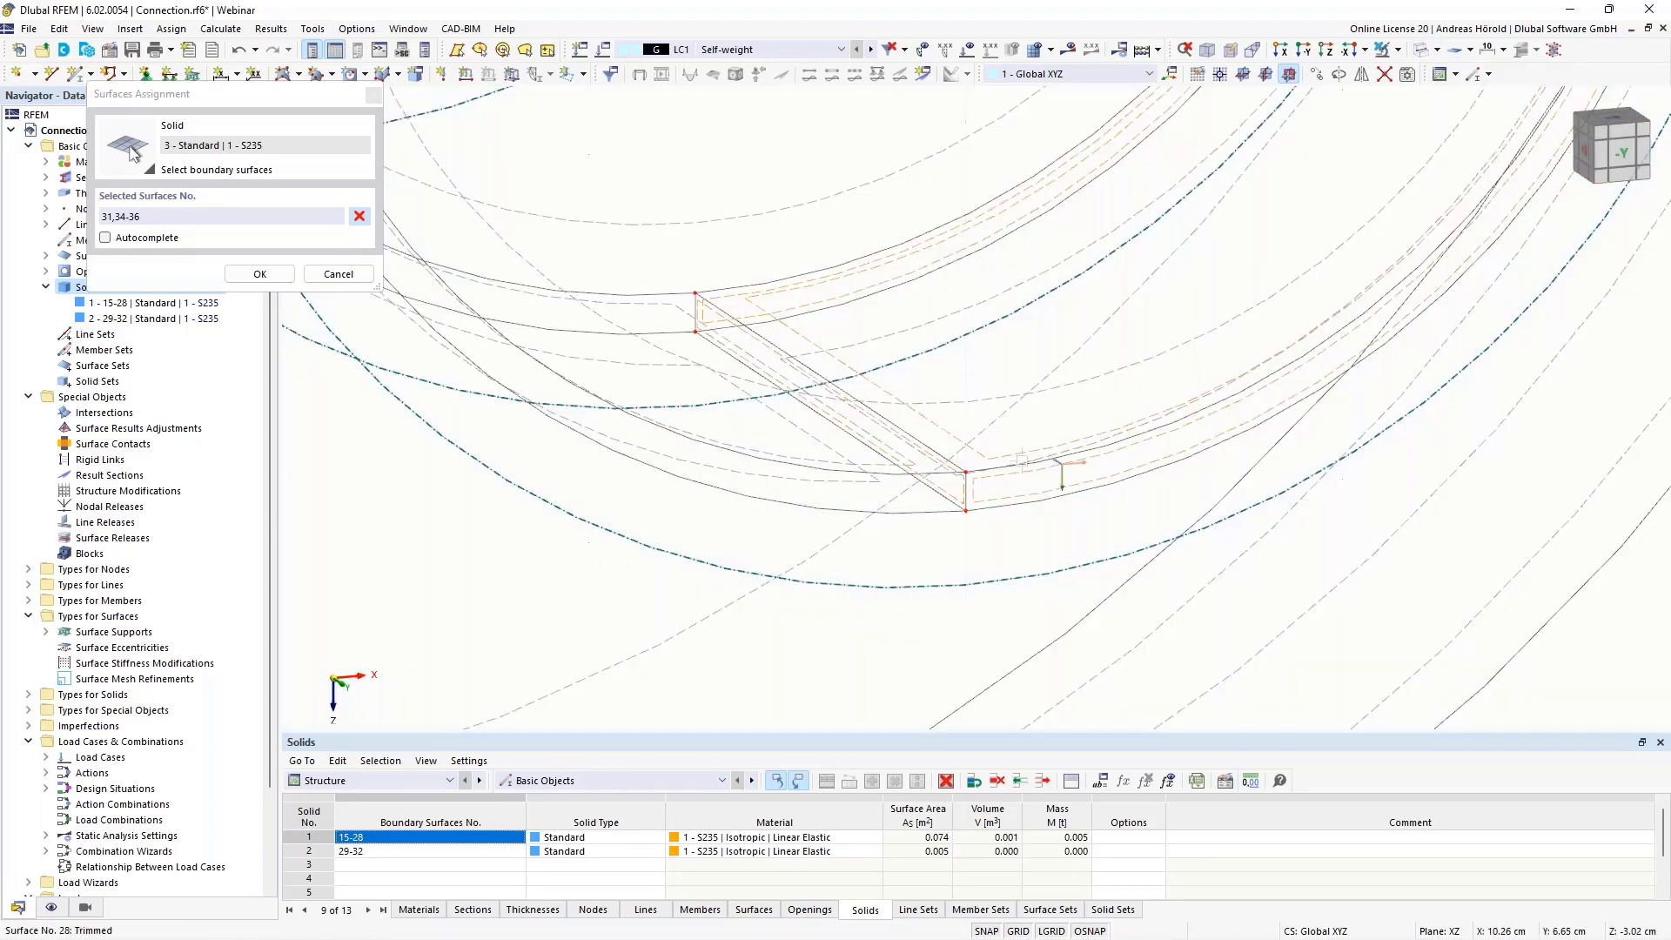
{"action": "scroll", "coordinate": [1029, 452], "scroll_direction": "down", "scroll_amount": 1}
{"action": "middle_click_drag", "start_coordinate": [1122, 489], "coordinate": [787, 500]}
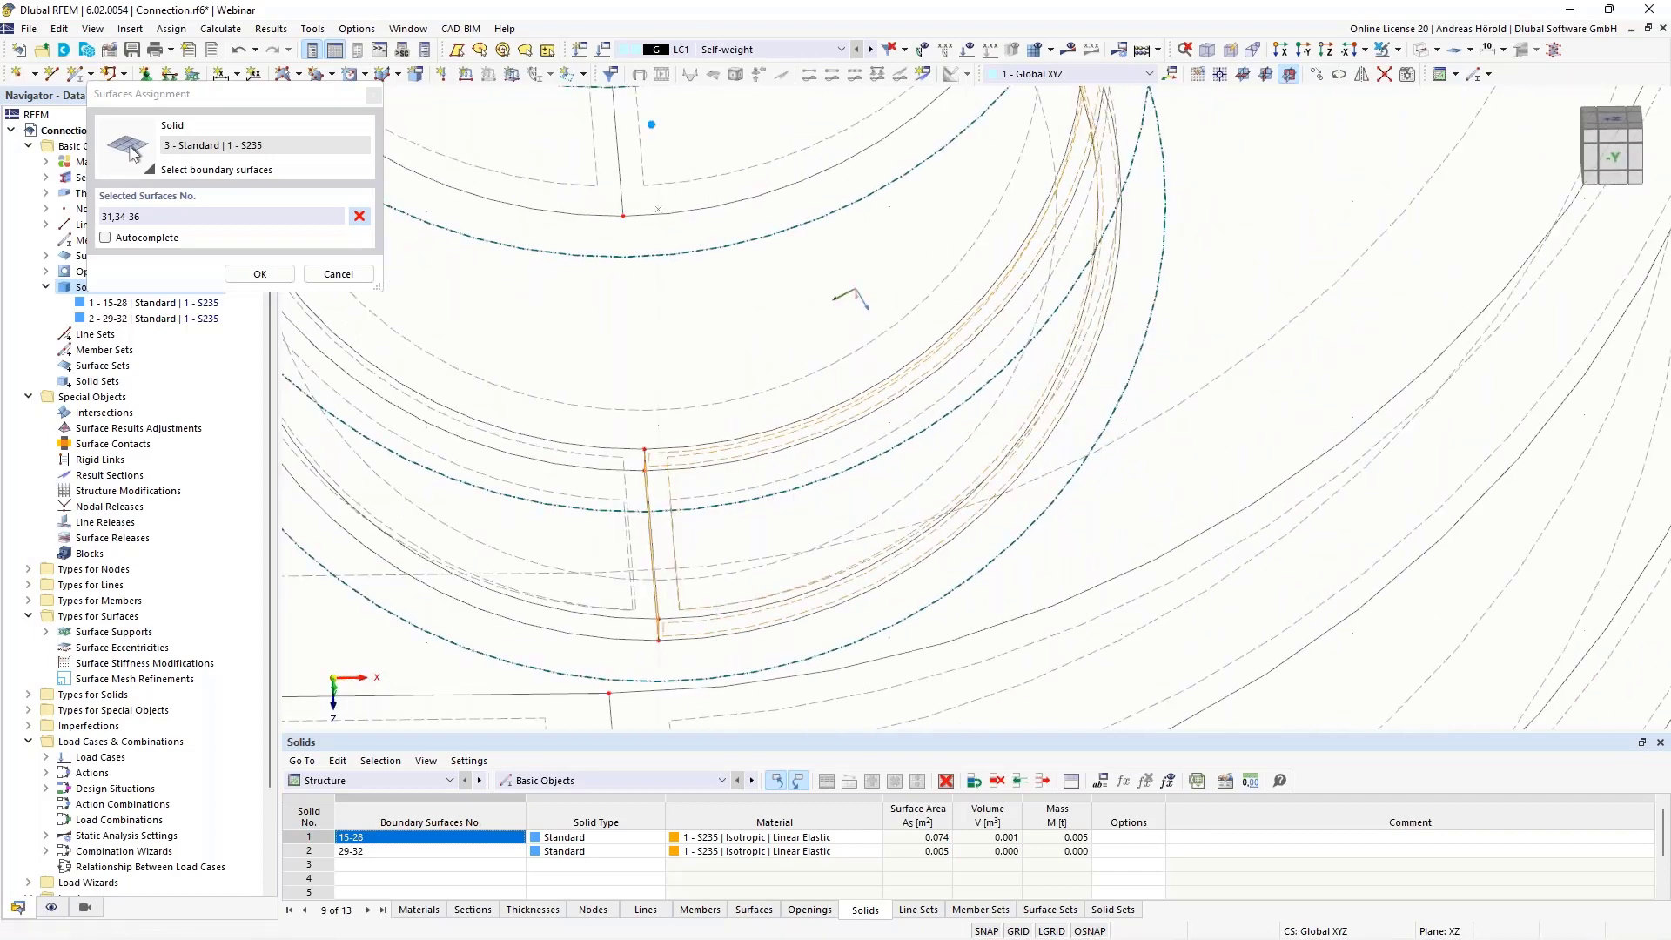
{"action": "left_click", "coordinate": [746, 489]}
{"action": "scroll", "coordinate": [675, 325], "scroll_direction": "down", "scroll_amount": 2}
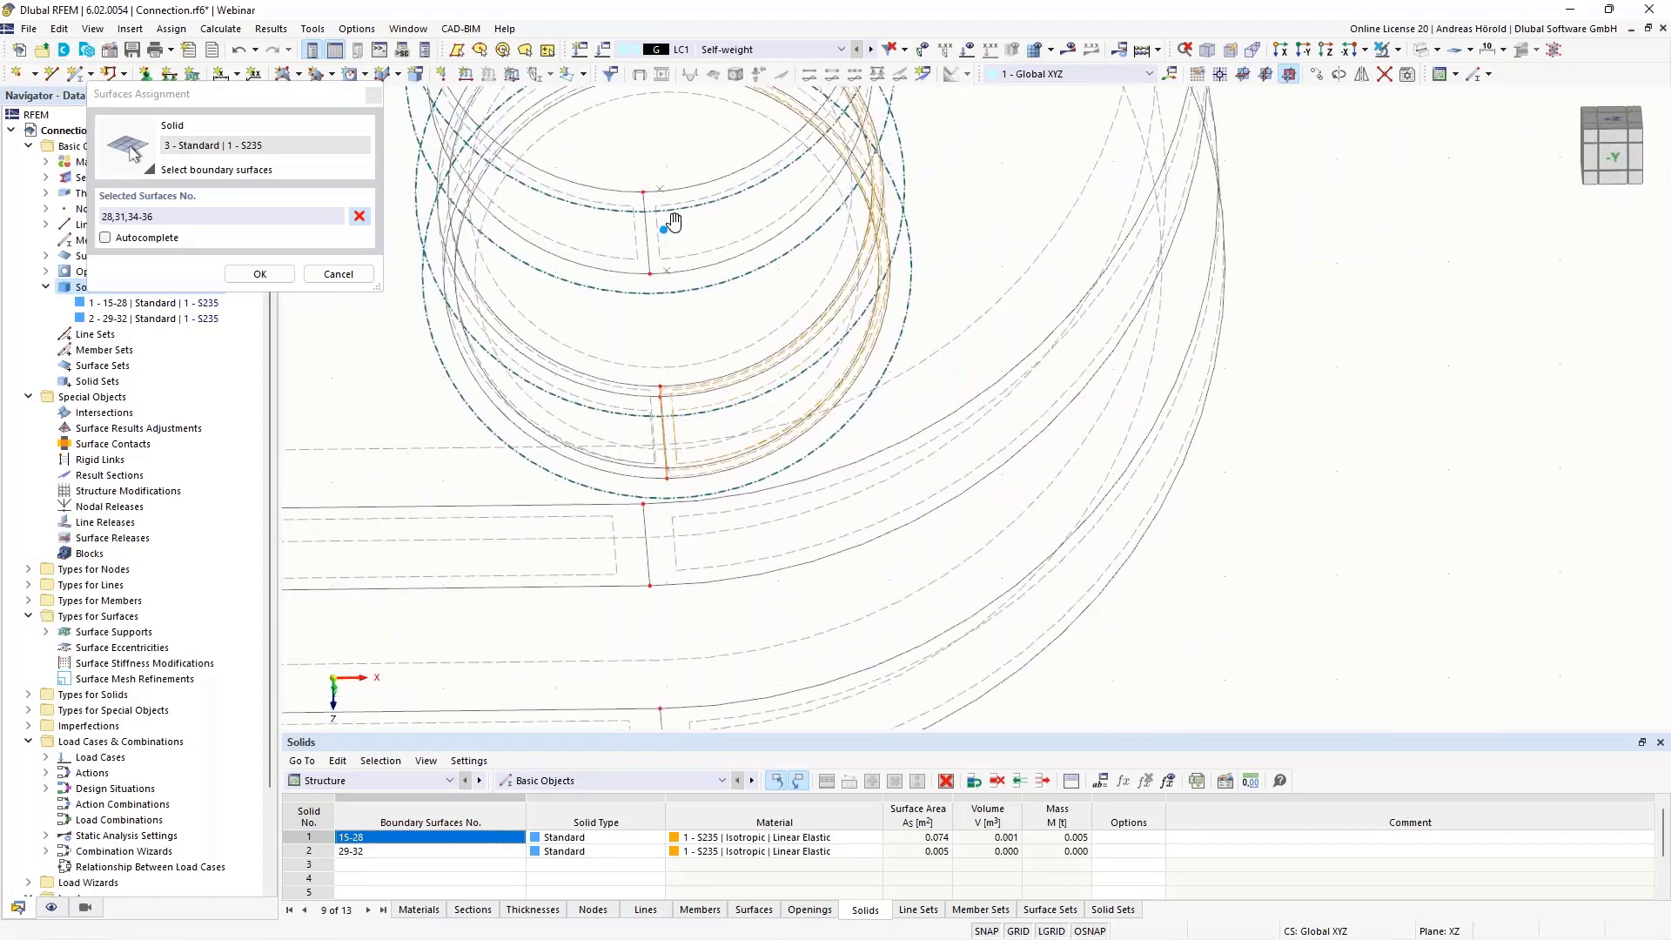
{"action": "middle_click_drag", "start_coordinate": [664, 224], "coordinate": [826, 609]}
{"action": "scroll", "coordinate": [778, 412], "scroll_direction": "up", "scroll_amount": 3}
{"action": "middle_click_drag", "start_coordinate": [759, 456], "coordinate": [833, 407], "text": "ctrl"}
{"action": "scroll", "coordinate": [957, 203], "scroll_direction": "up", "scroll_amount": 4}
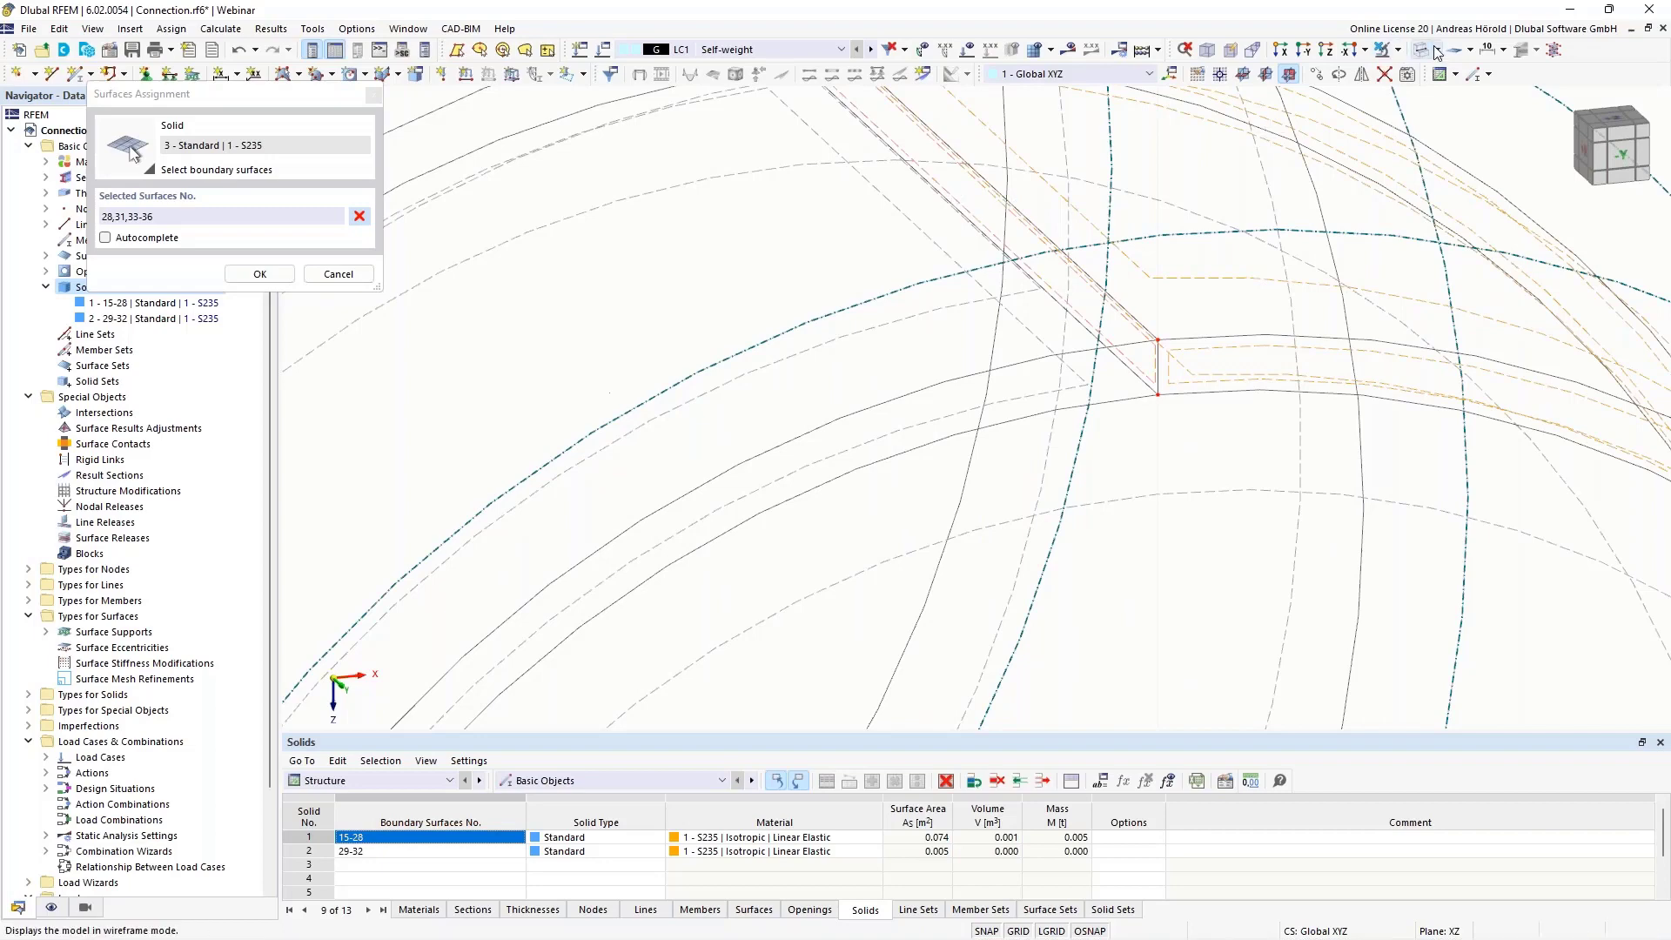
Return the display to the transparent model and accept boundary surfaces 28, 31 and 33-36 for the new solid
{"action": "left_click", "coordinate": [1399, 51]}
{"action": "left_click", "coordinate": [1425, 112]}
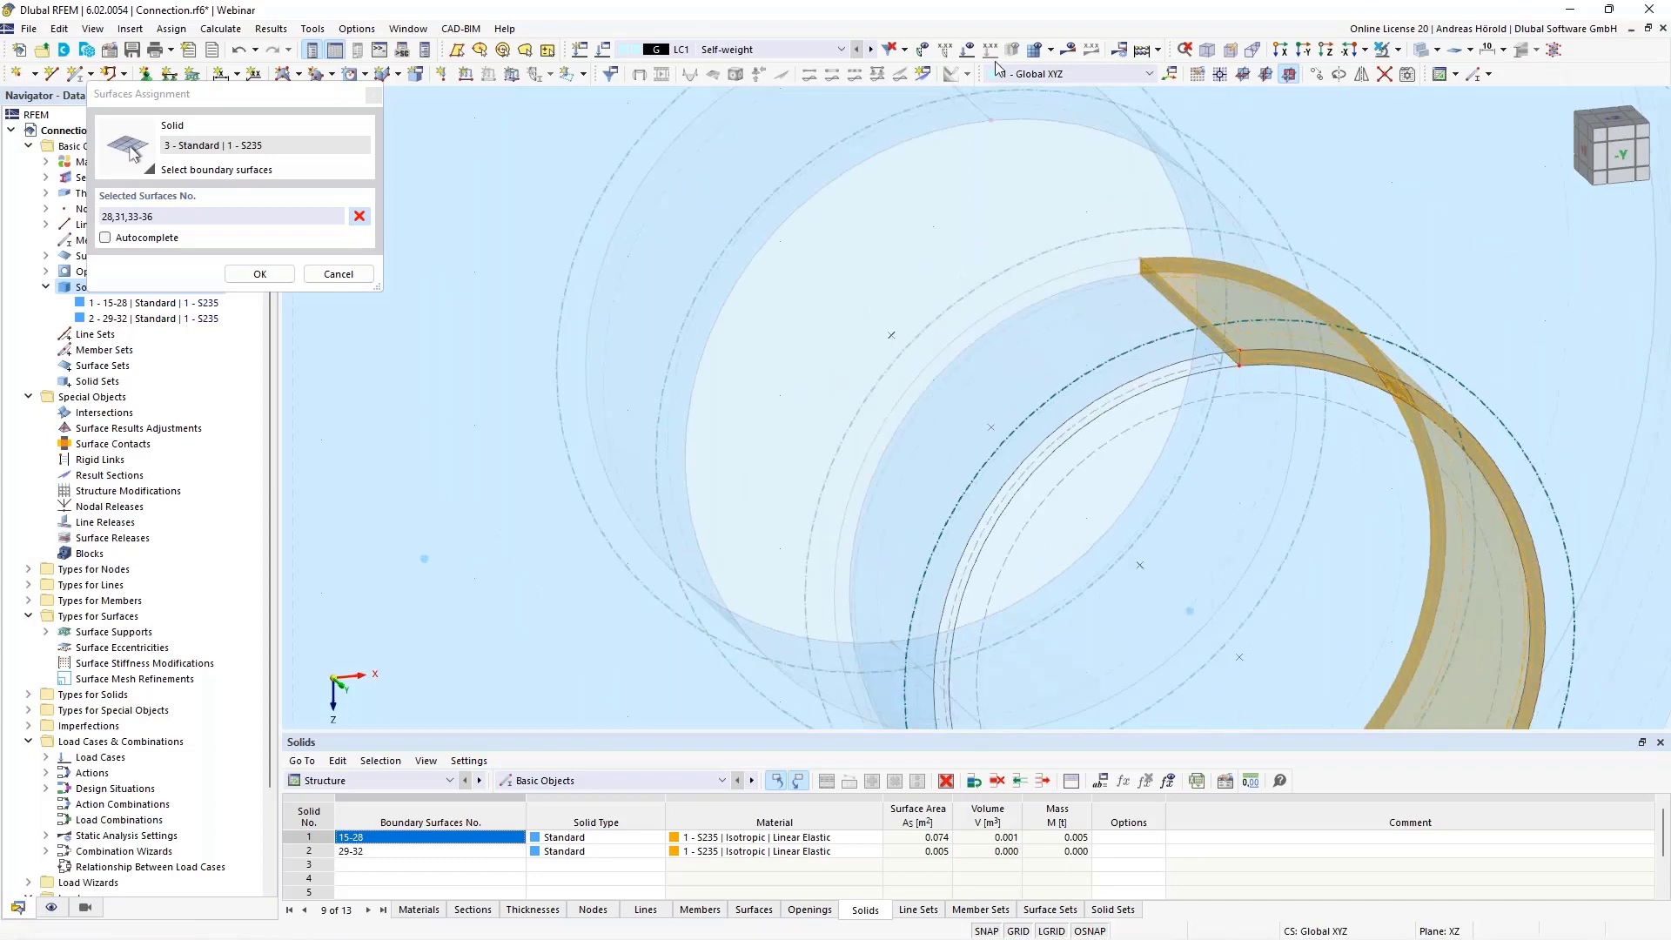
{"action": "scroll", "coordinate": [1178, 449], "scroll_direction": "down", "scroll_amount": 4}
{"action": "middle_click_drag", "start_coordinate": [1178, 449], "coordinate": [1130, 322]}
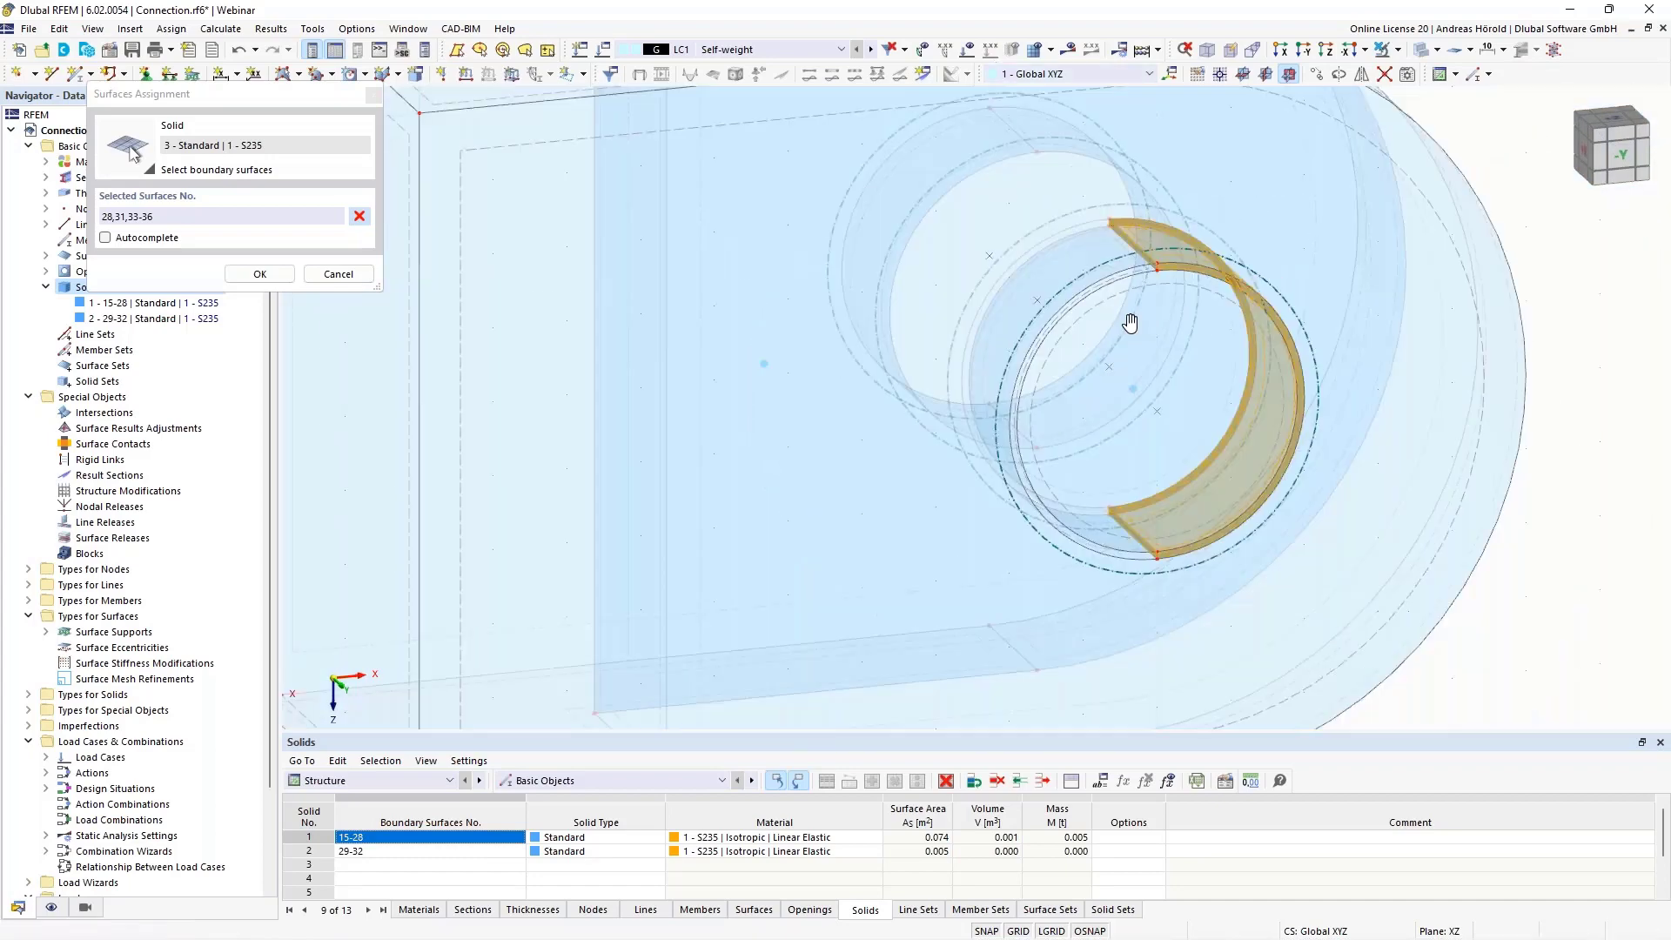
{"action": "left_click", "coordinate": [259, 273]}
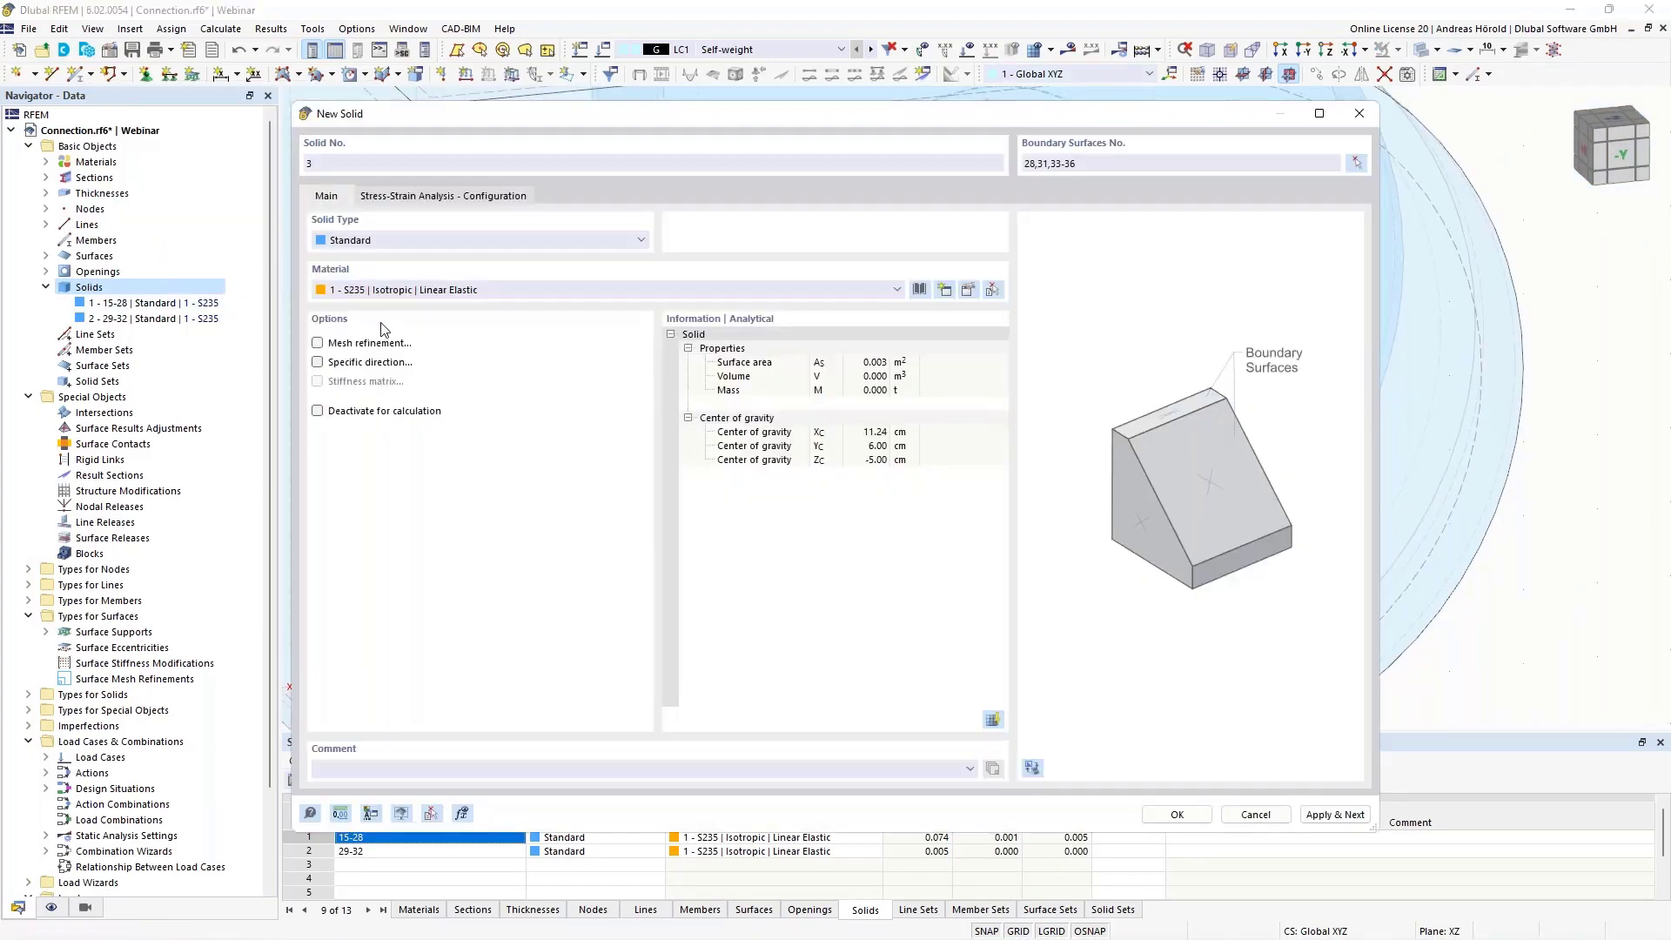
Change the new solid's type from Standard to Contact and open its contact solid settings
{"action": "left_click", "coordinate": [435, 243]}
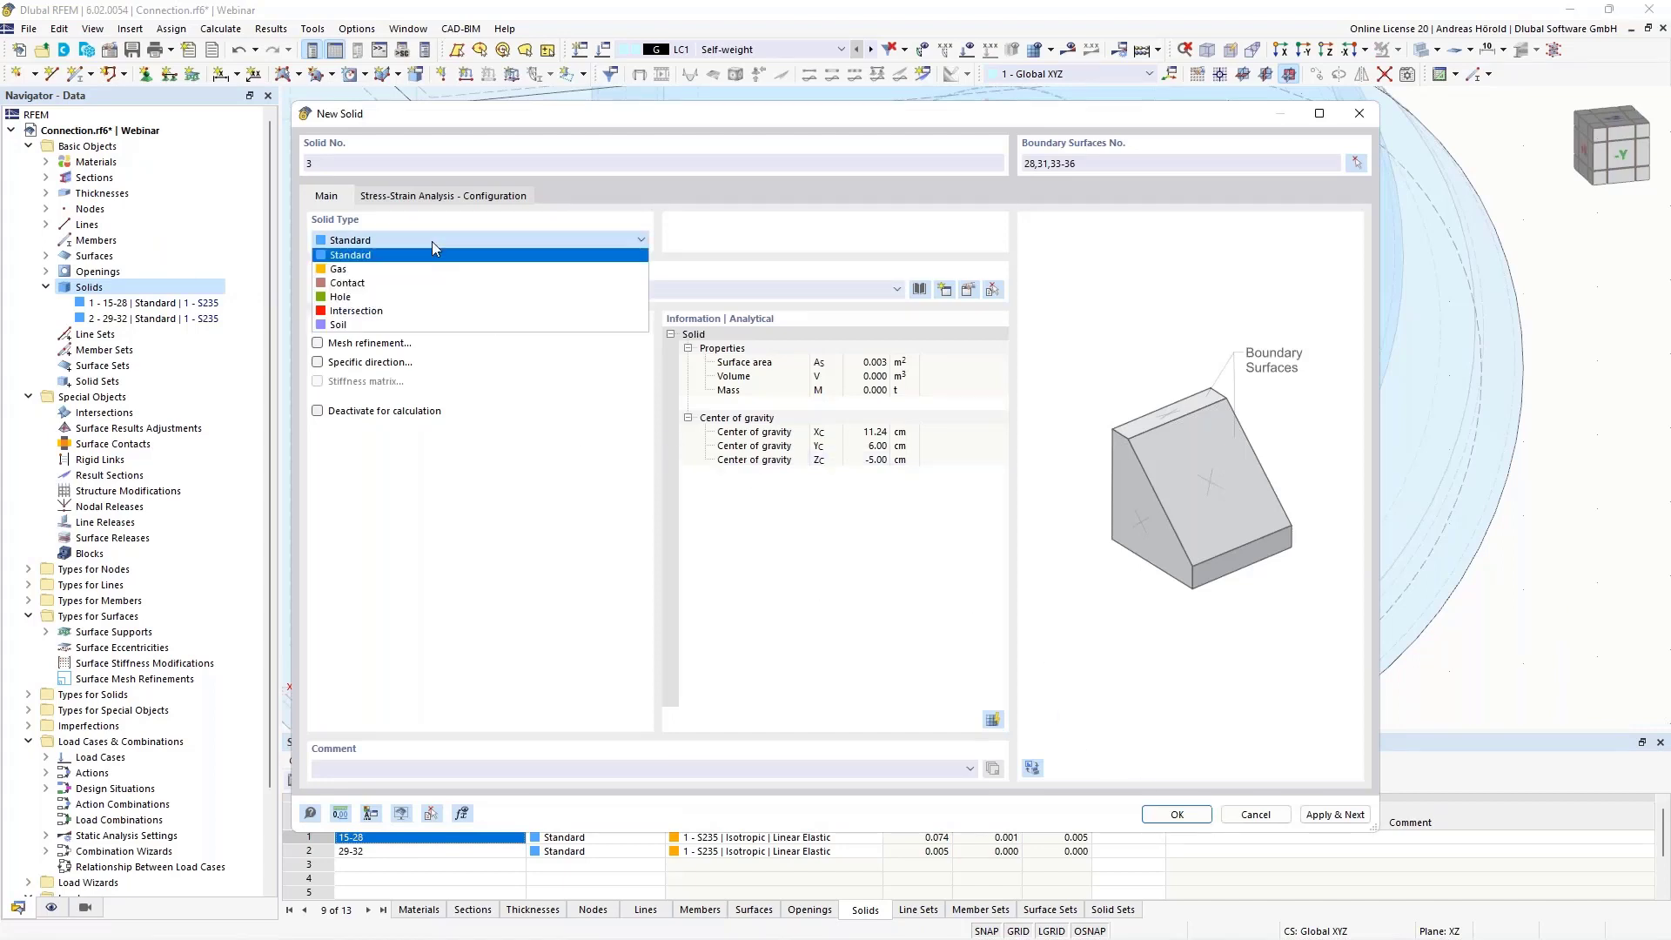
{"action": "left_click", "coordinate": [396, 282]}
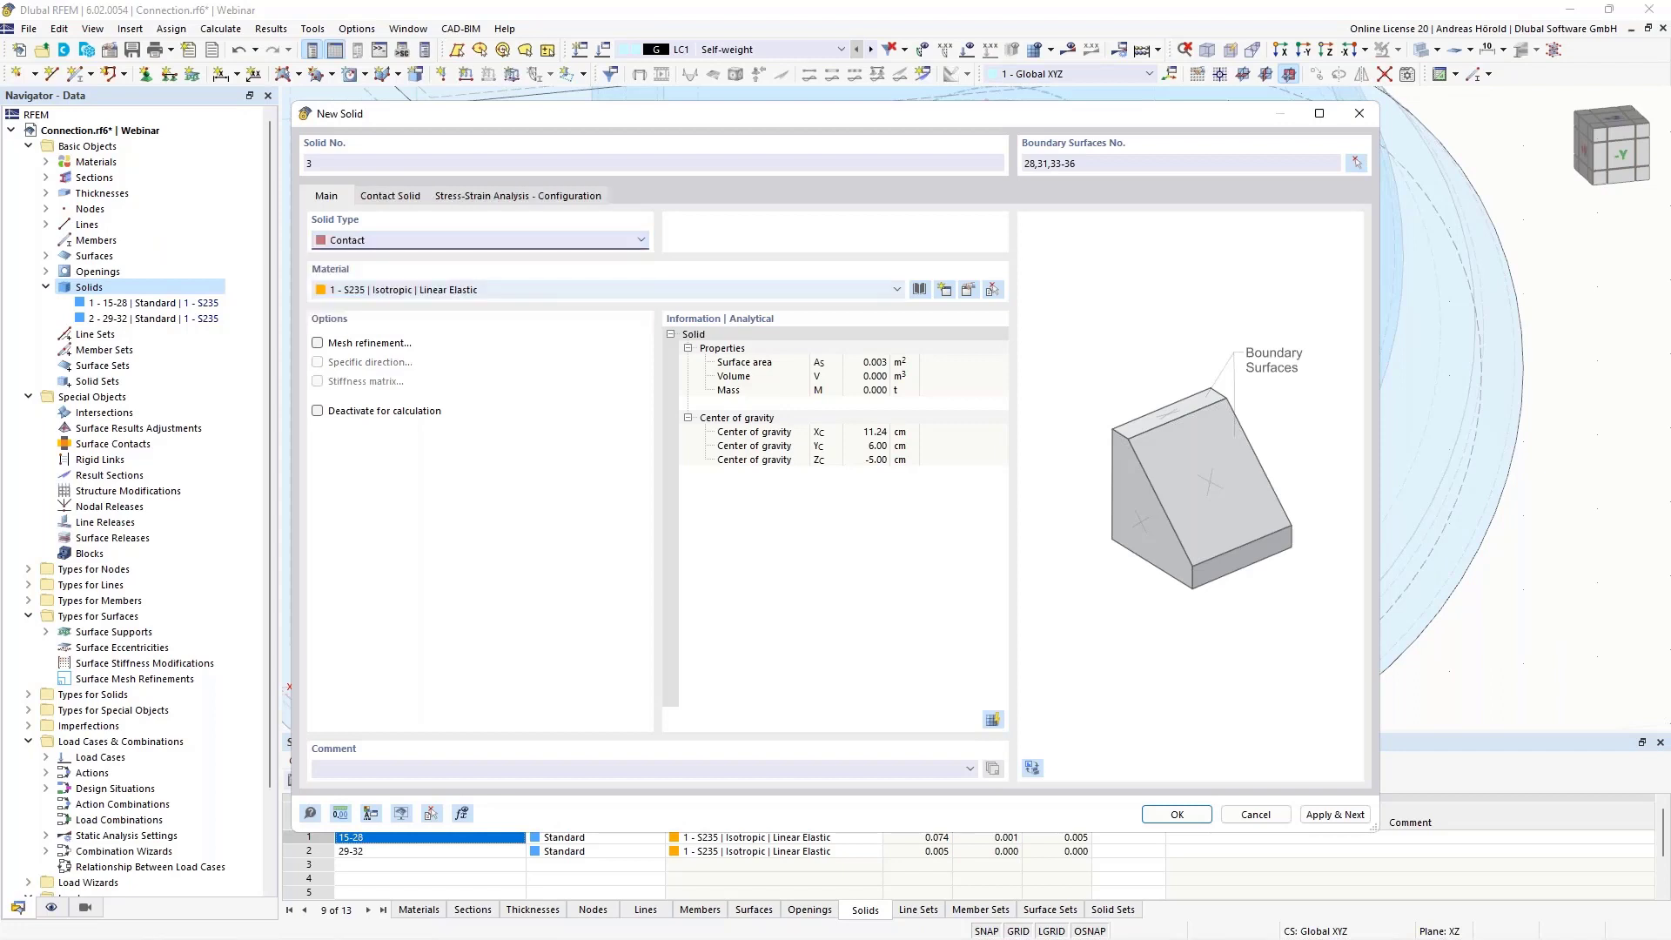
{"action": "left_click", "coordinate": [396, 199]}
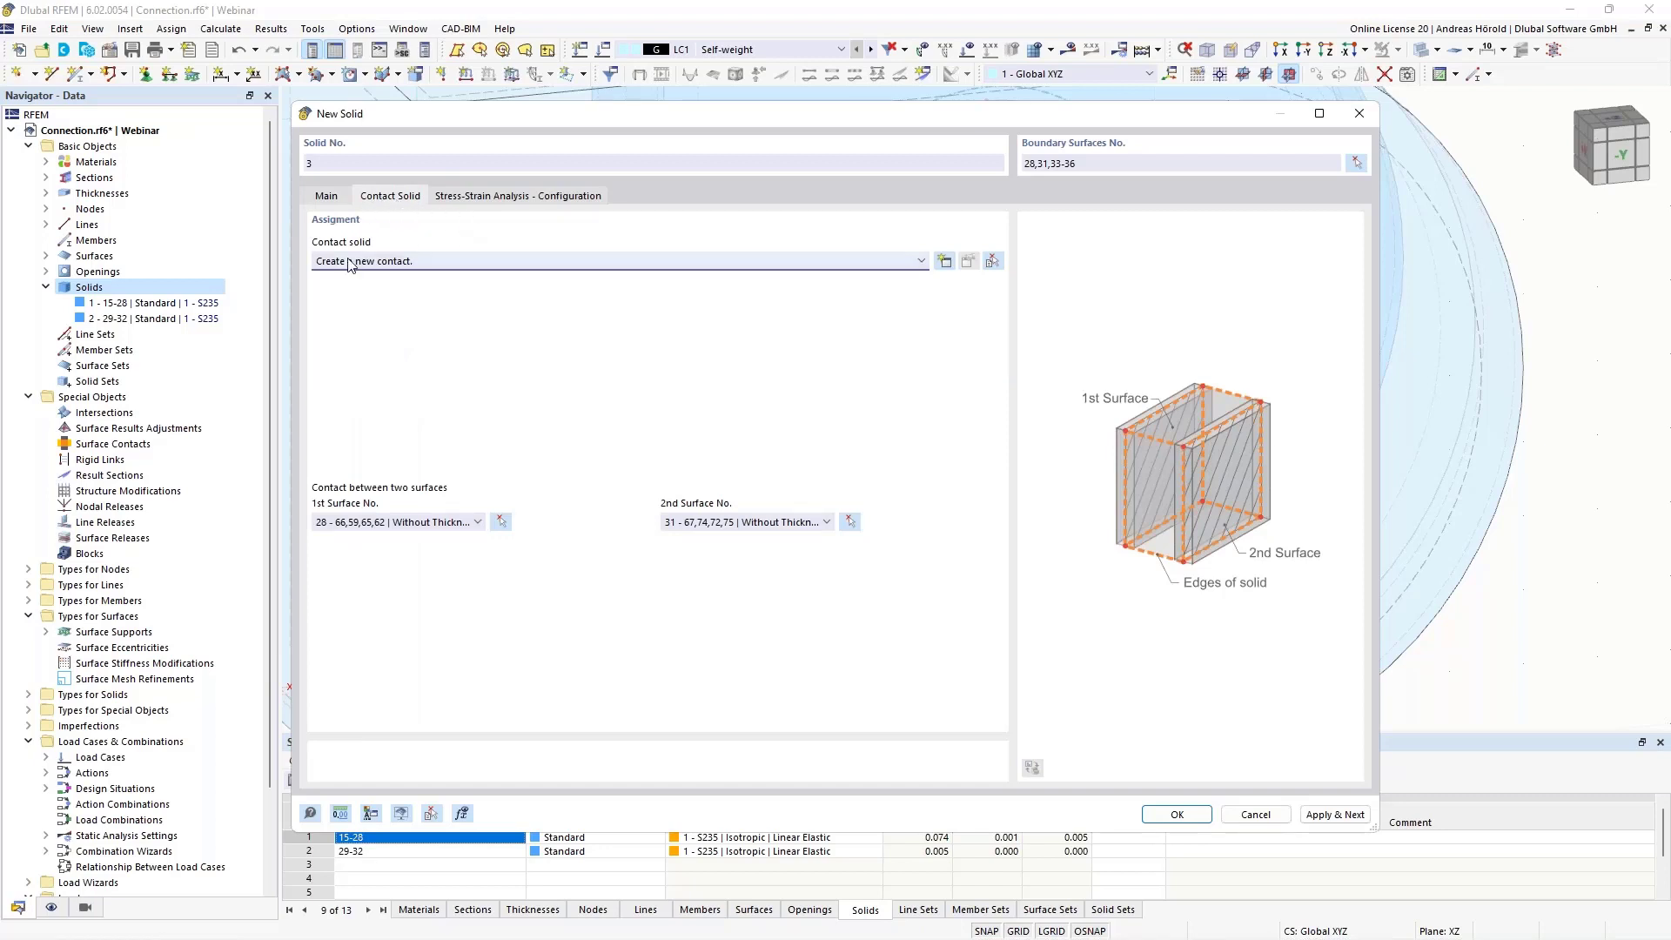
Create a new contact with failure under tension perpendicular to the surfaces, rigid friction parallel to them and a friction coefficient of 0.01
{"action": "left_click", "coordinate": [944, 262]}
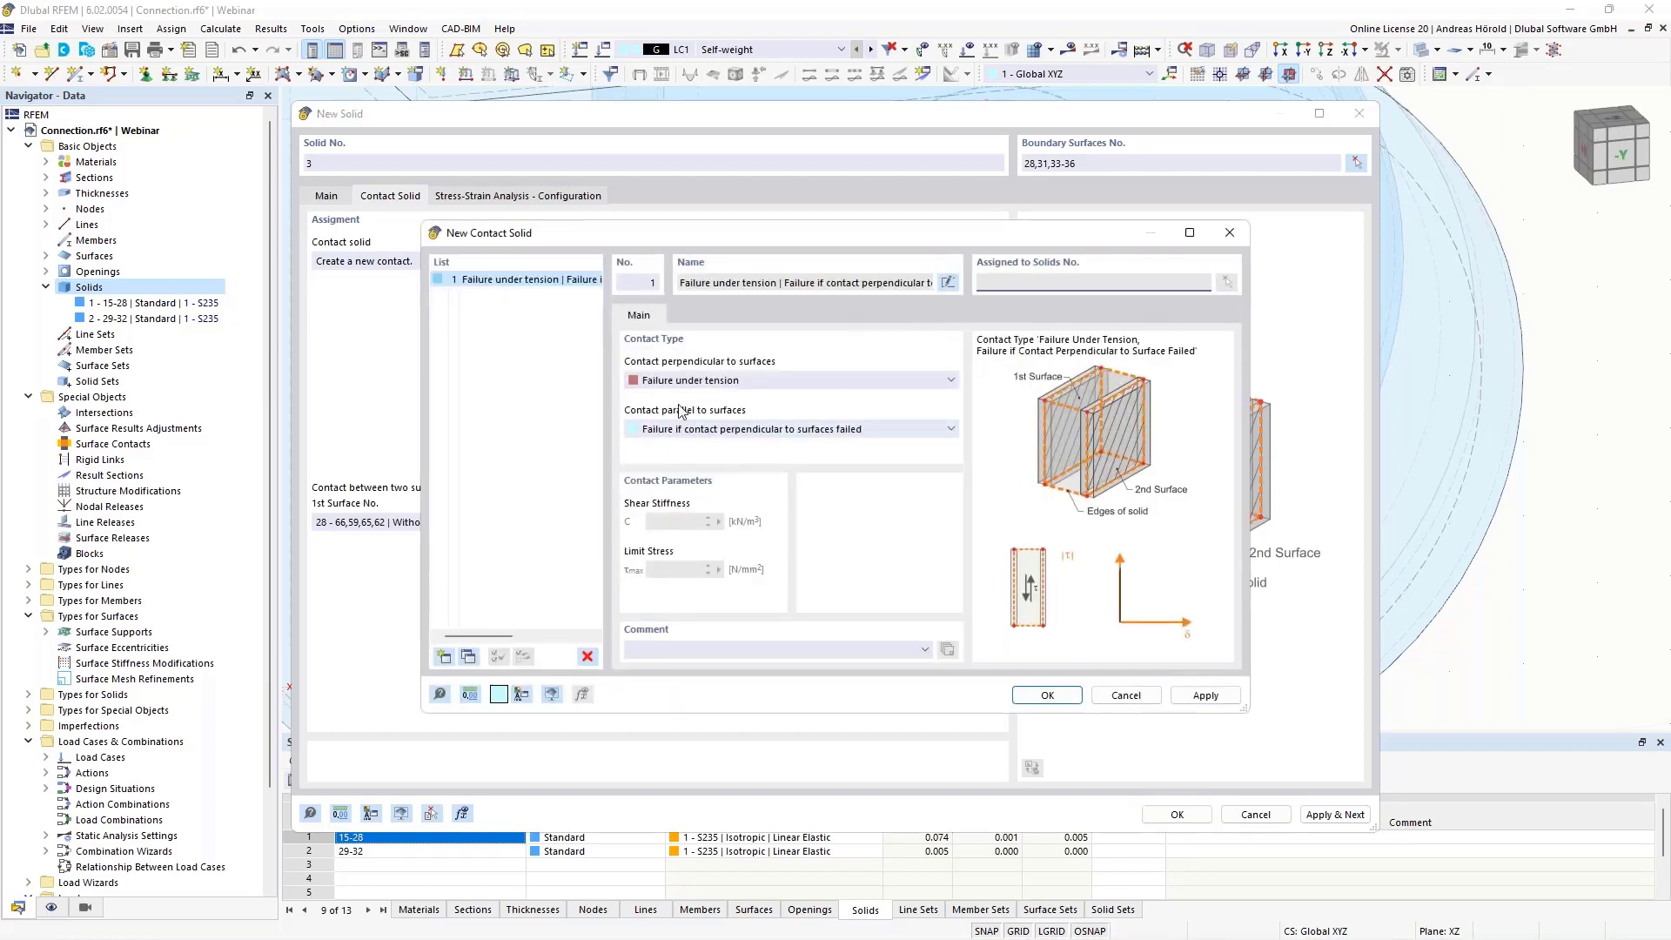
{"action": "left_click", "coordinate": [727, 383]}
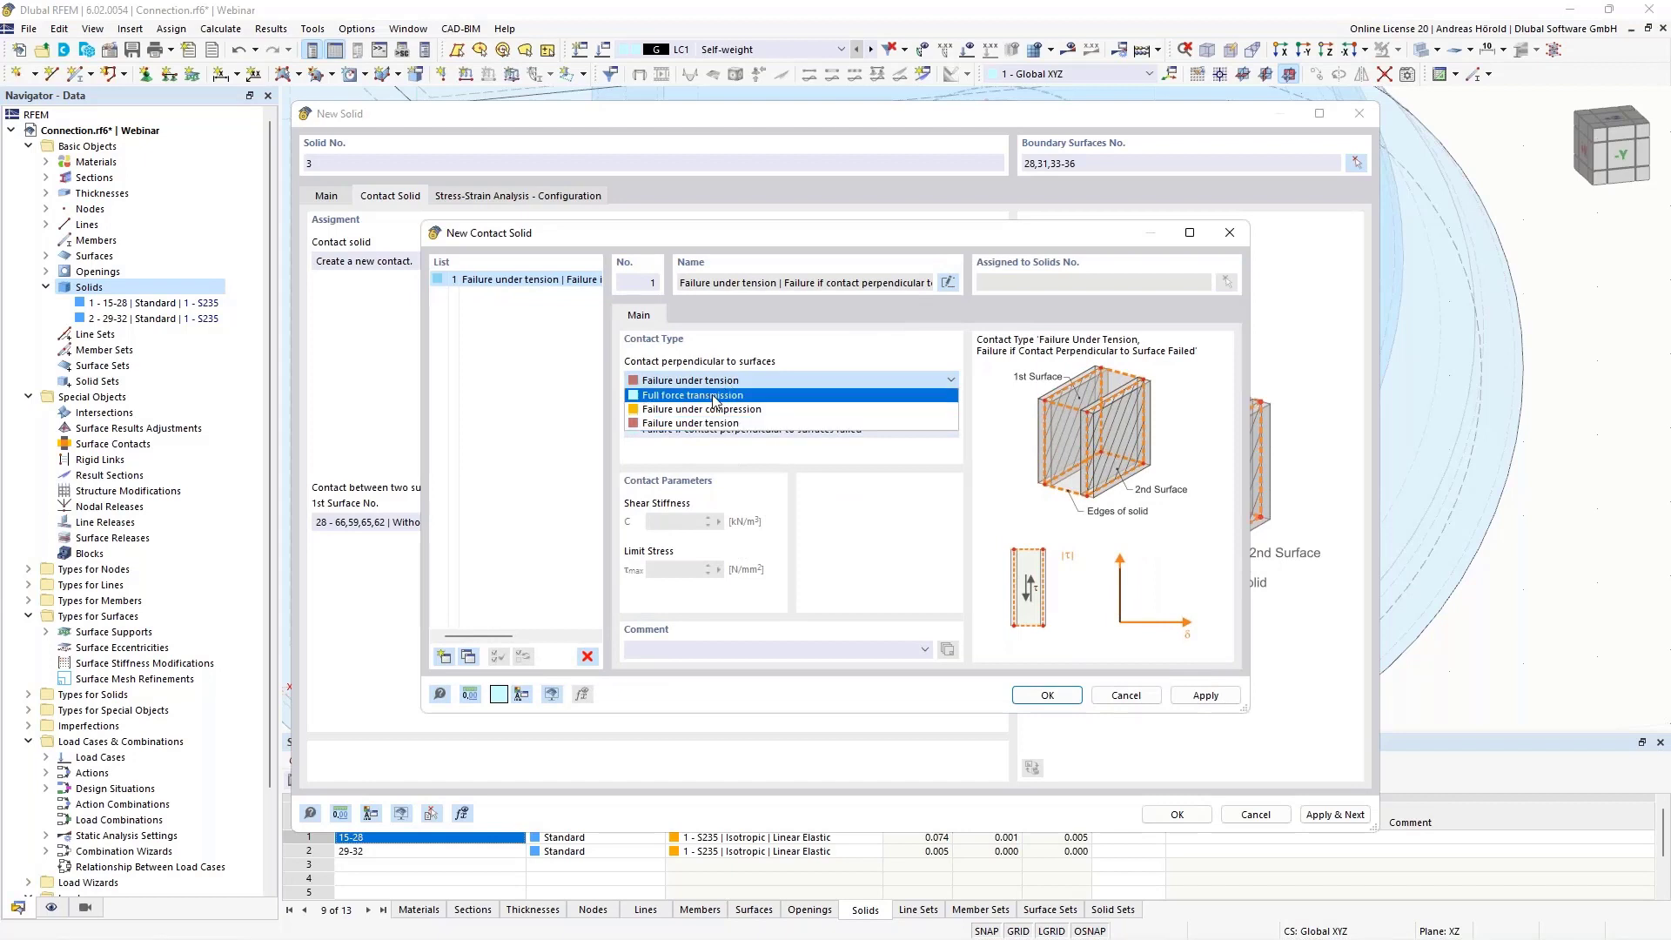
{"action": "left_click", "coordinate": [748, 423]}
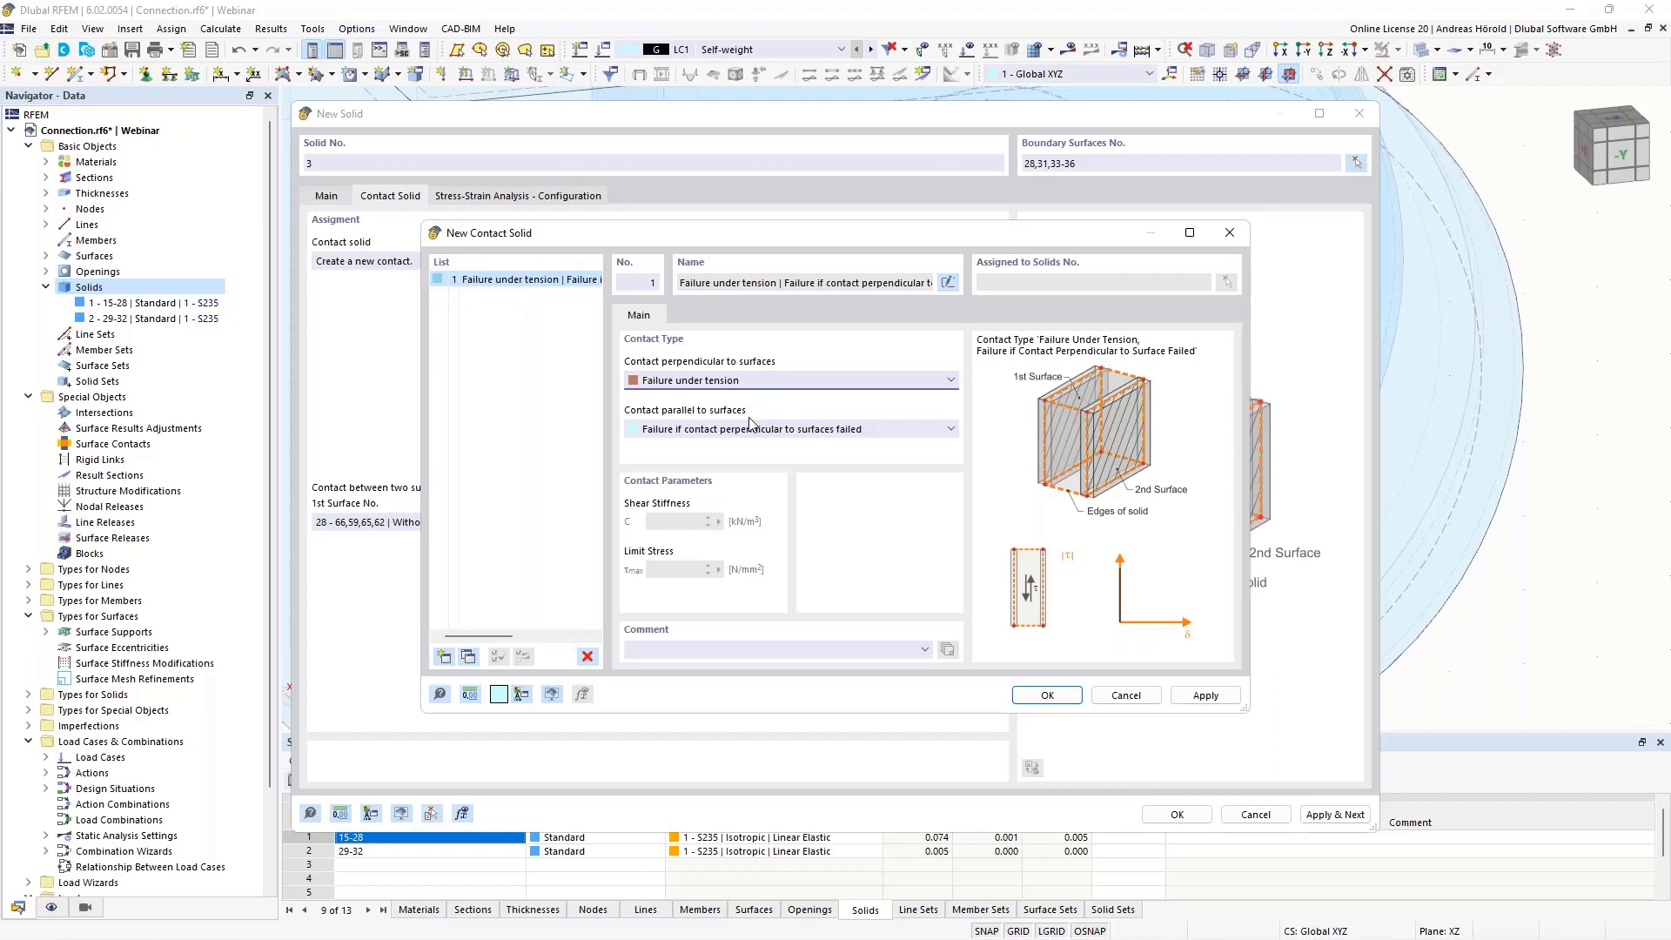
{"action": "left_click", "coordinate": [749, 430]}
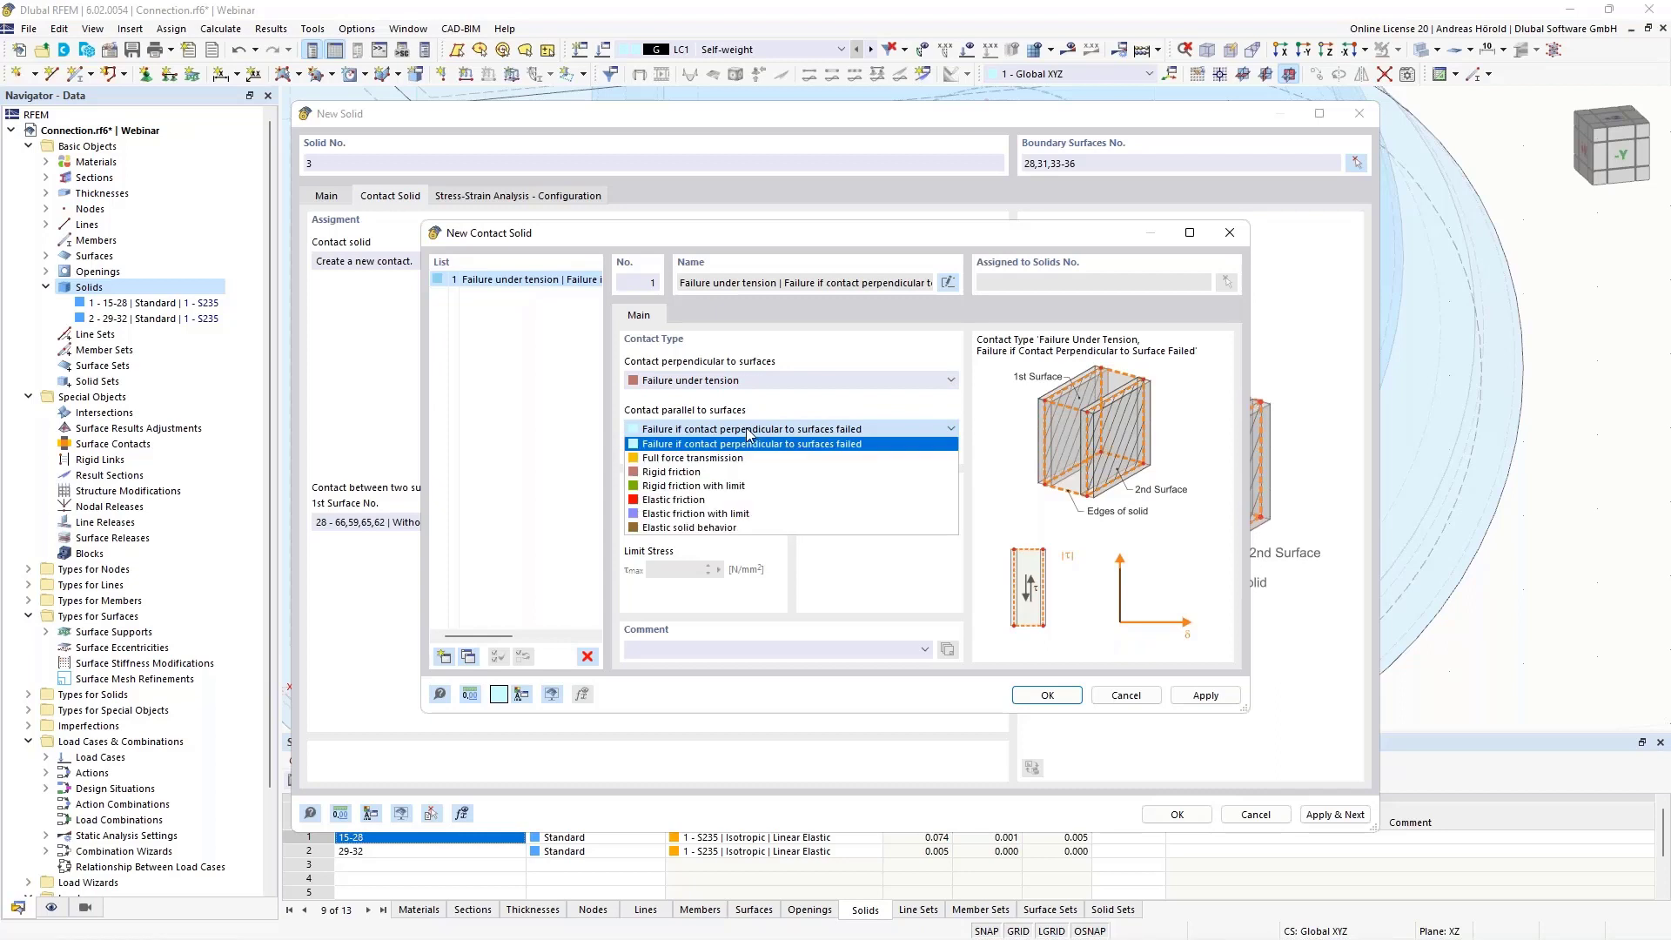
{"action": "left_click", "coordinate": [718, 471]}
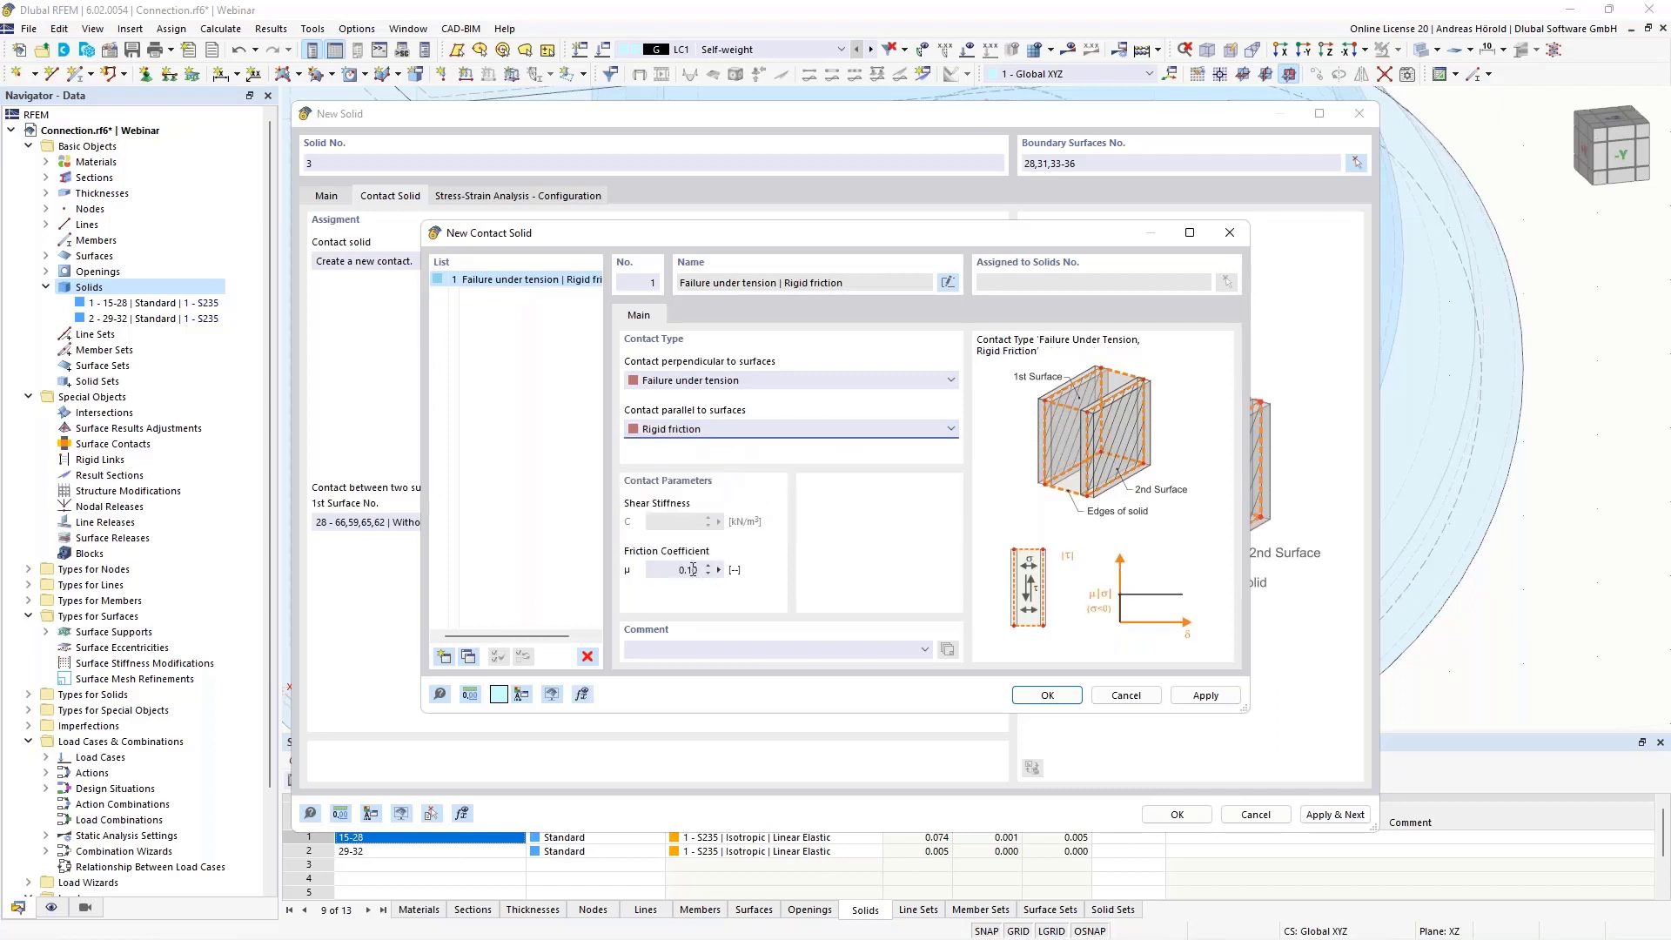
{"action": "left_click_drag", "start_coordinate": [687, 569], "coordinate": [702, 570]}
{"action": "left_click", "coordinate": [1049, 696]}
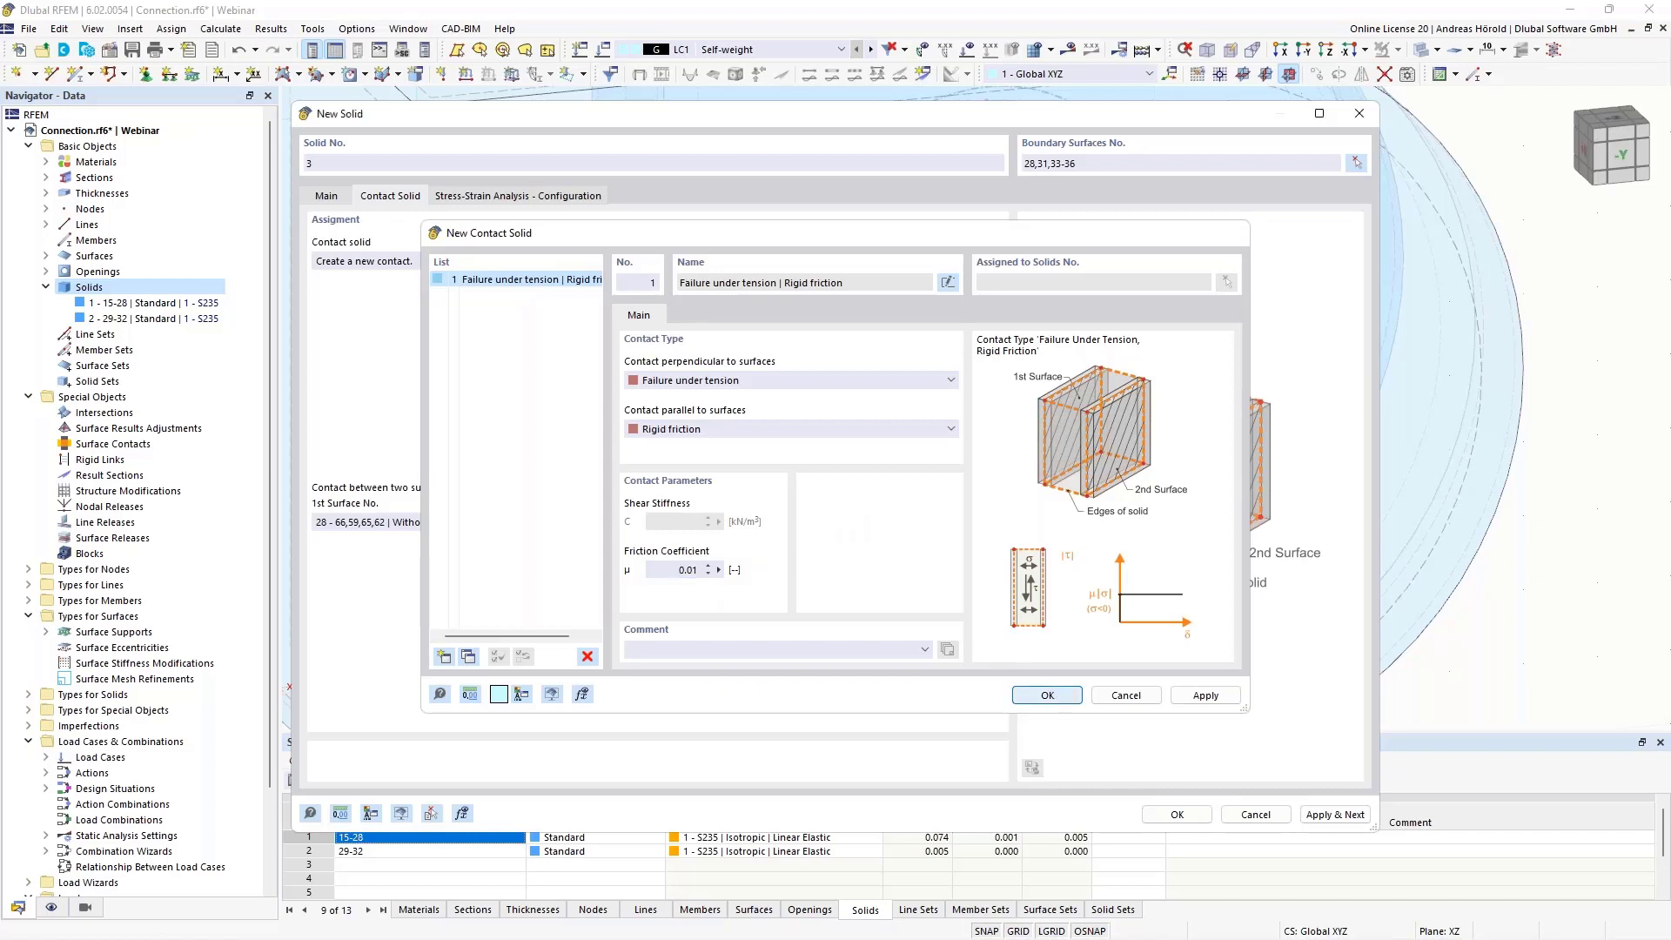
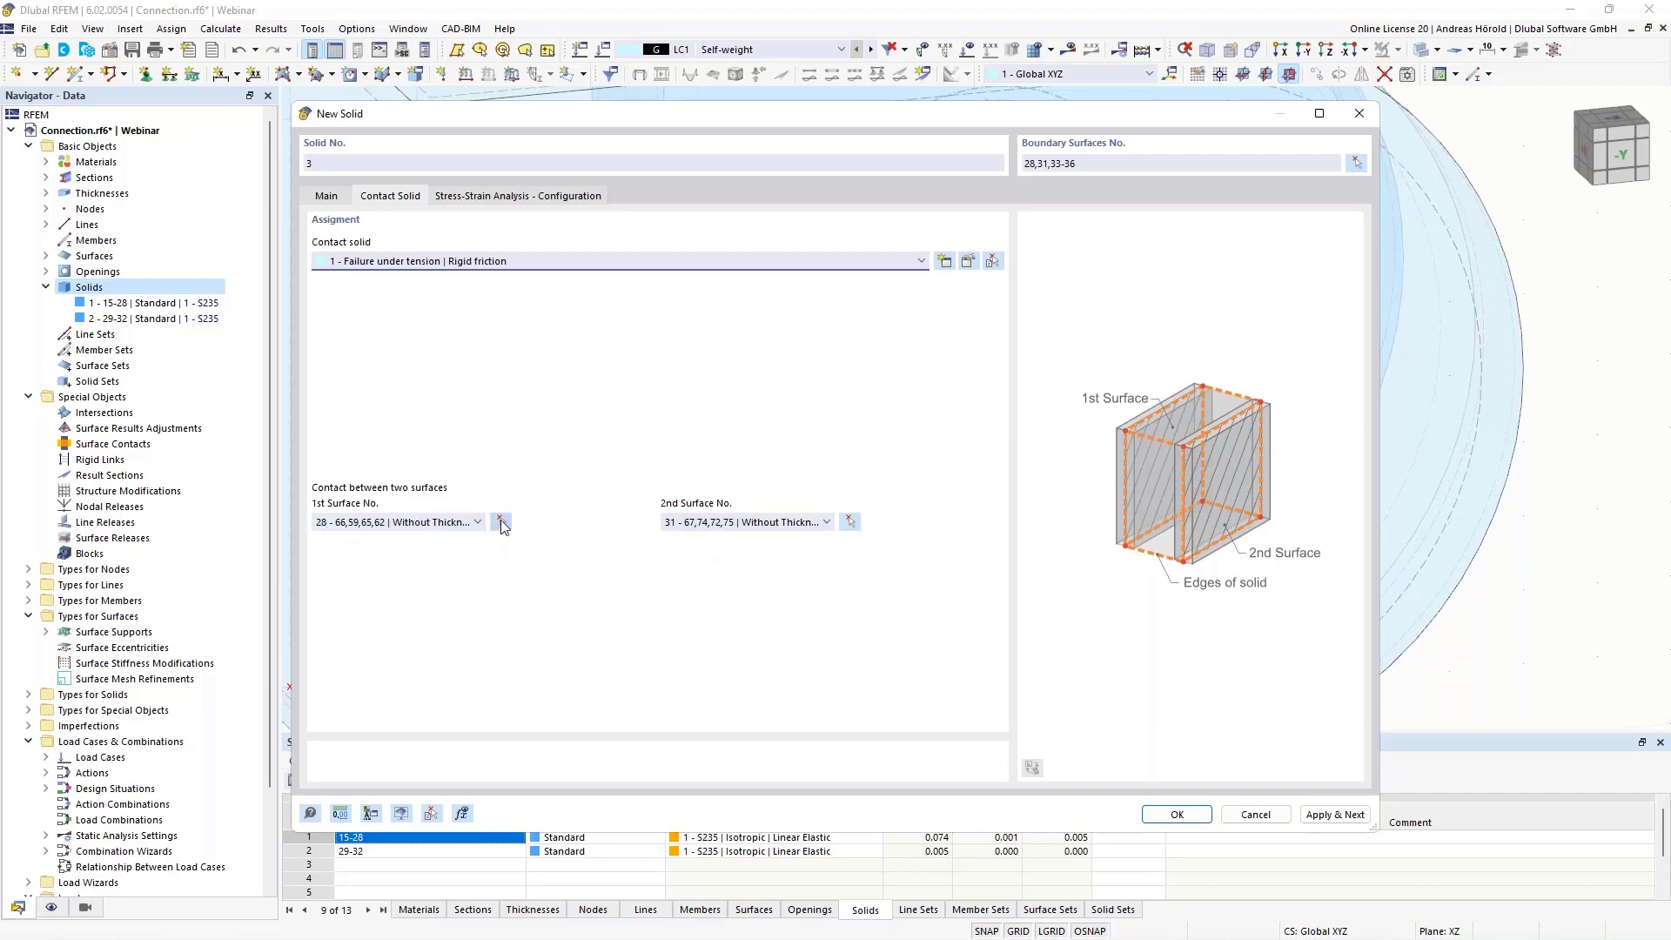
{"action": "left_click", "coordinate": [500, 522]}
{"action": "scroll", "coordinate": [1131, 522], "scroll_direction": "up", "scroll_amount": 5}
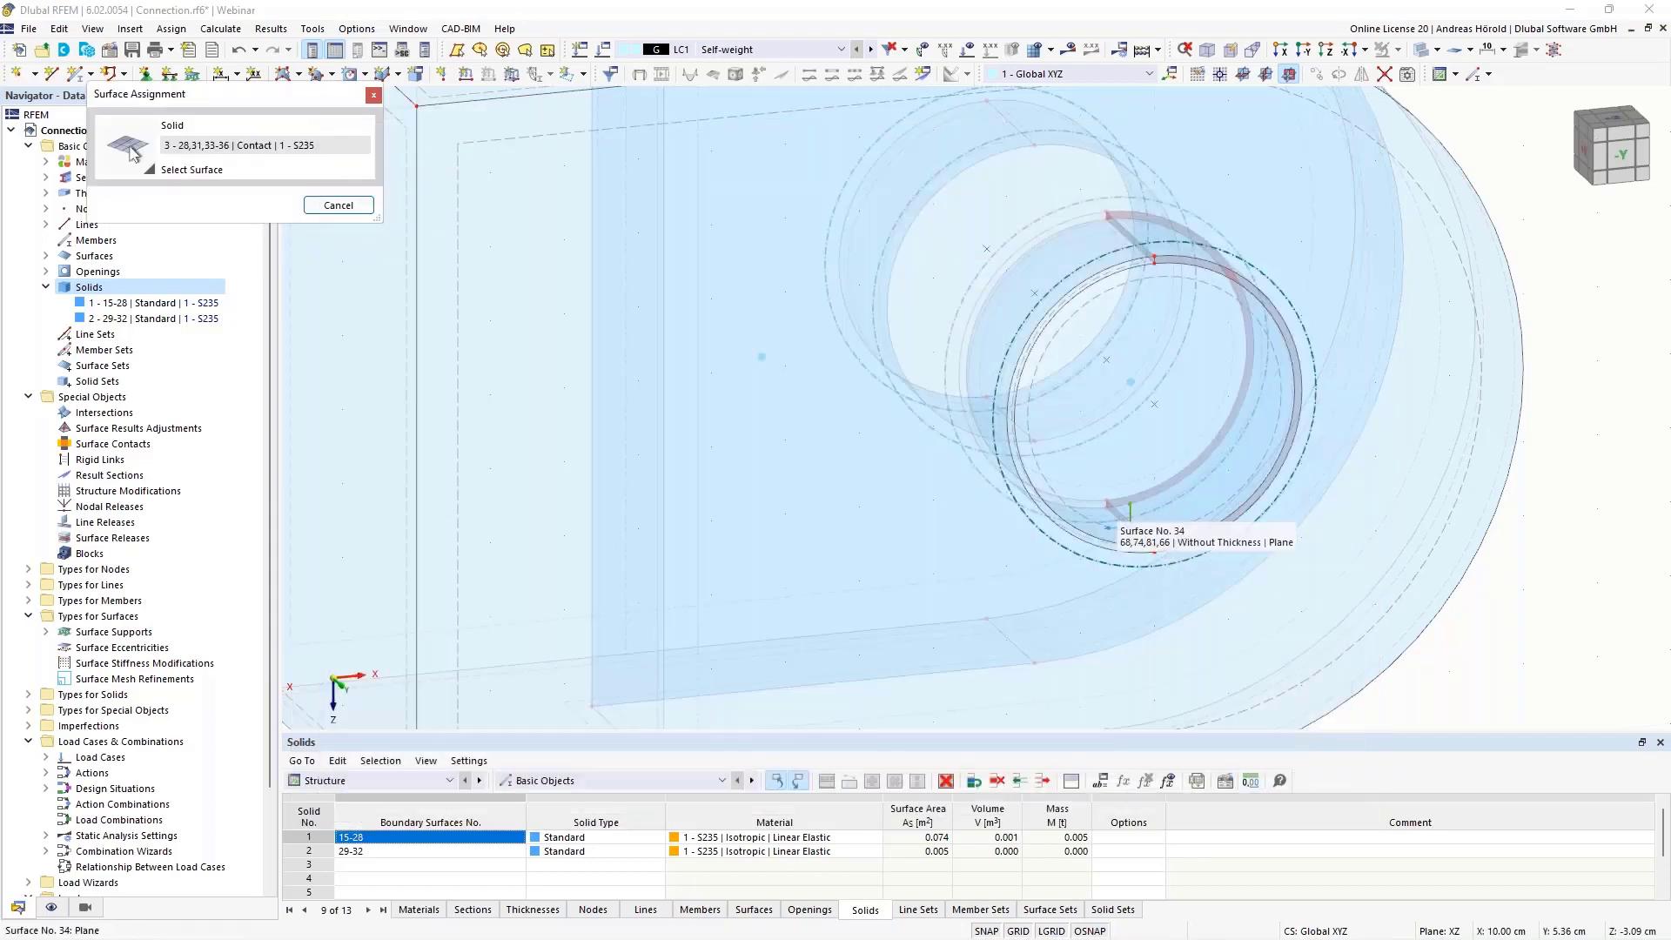
{"action": "scroll", "coordinate": [1143, 515], "scroll_direction": "up", "scroll_amount": 6}
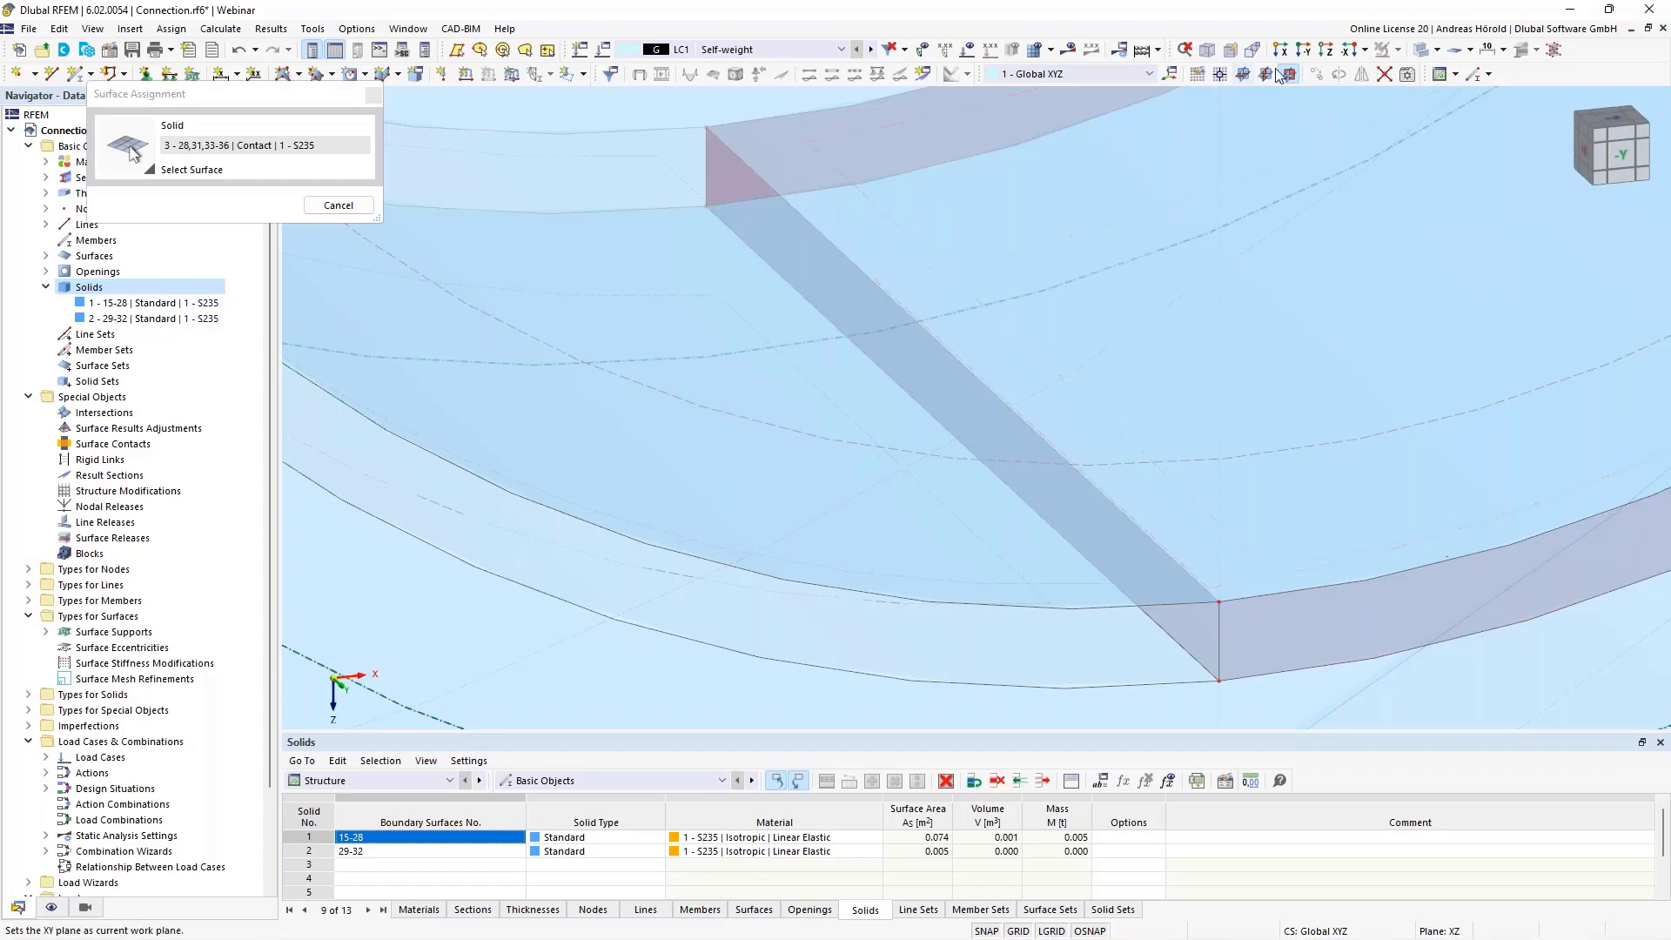
{"action": "left_click", "coordinate": [1437, 49]}
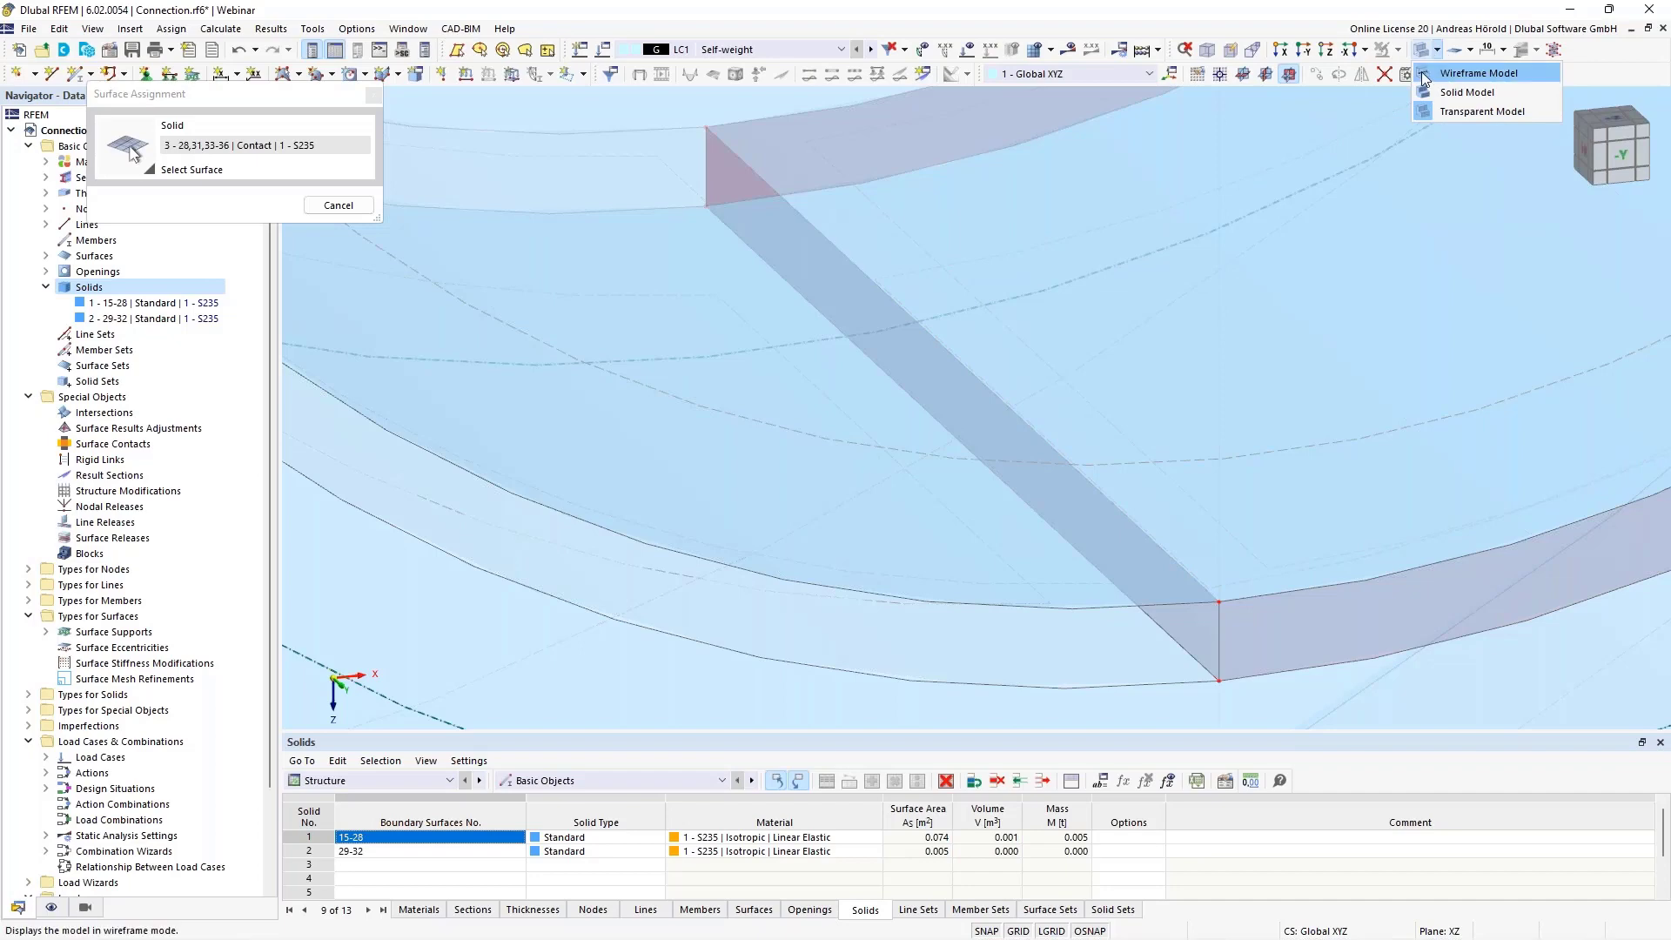
{"action": "left_click", "coordinate": [1428, 73]}
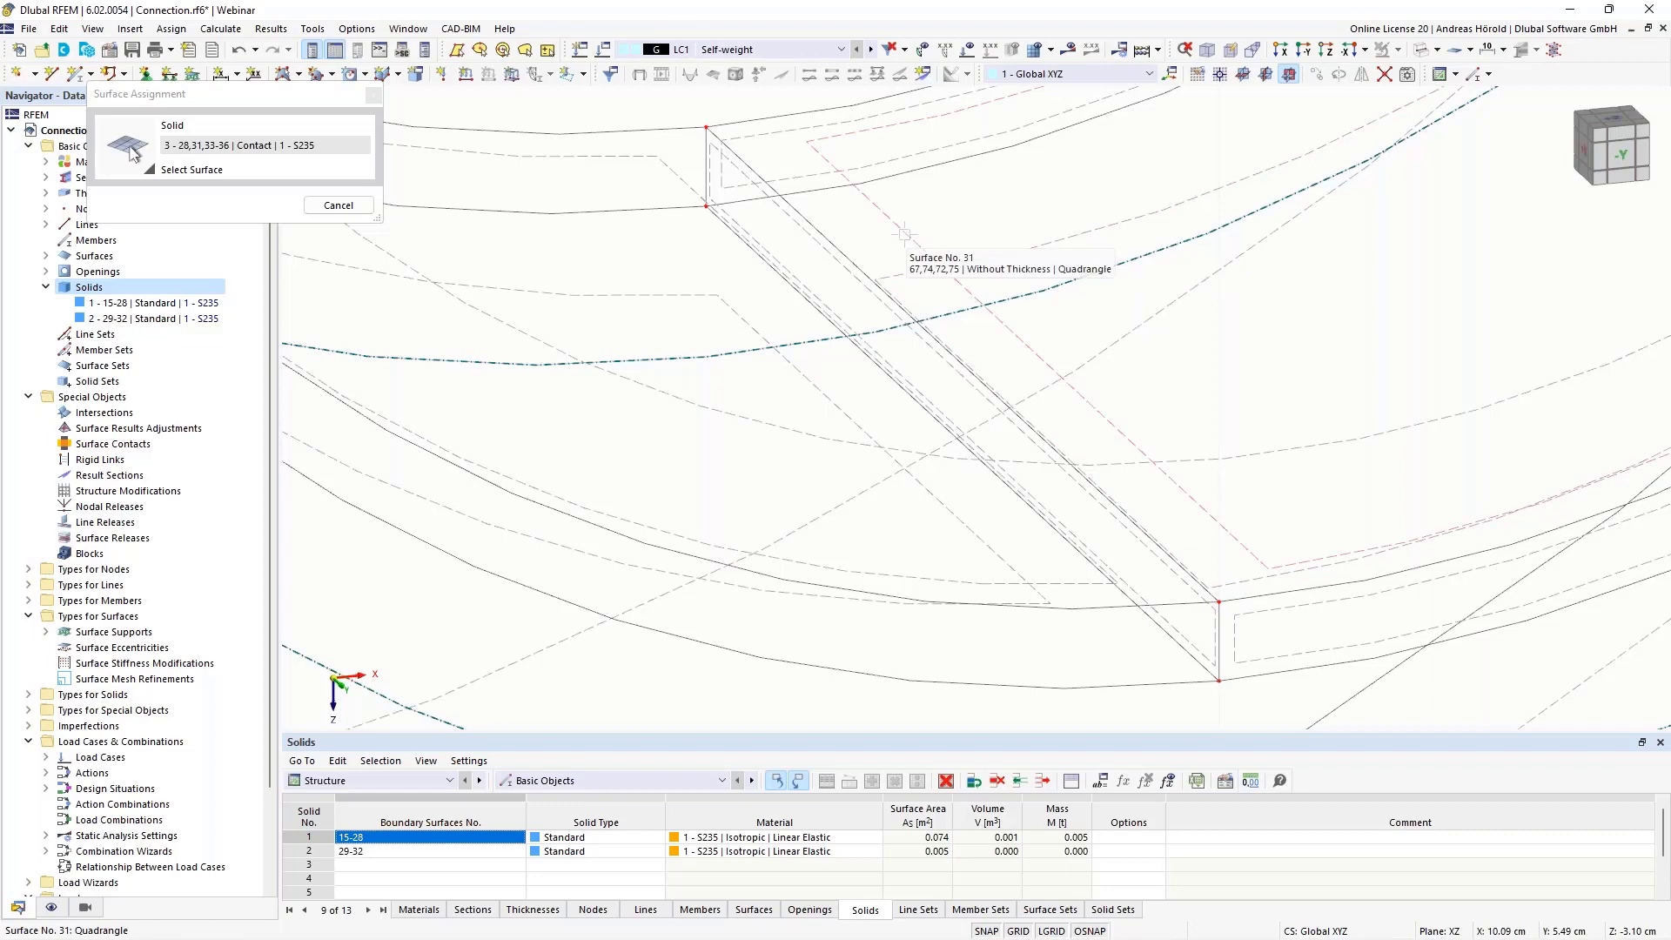
{"action": "left_click", "coordinate": [338, 206]}
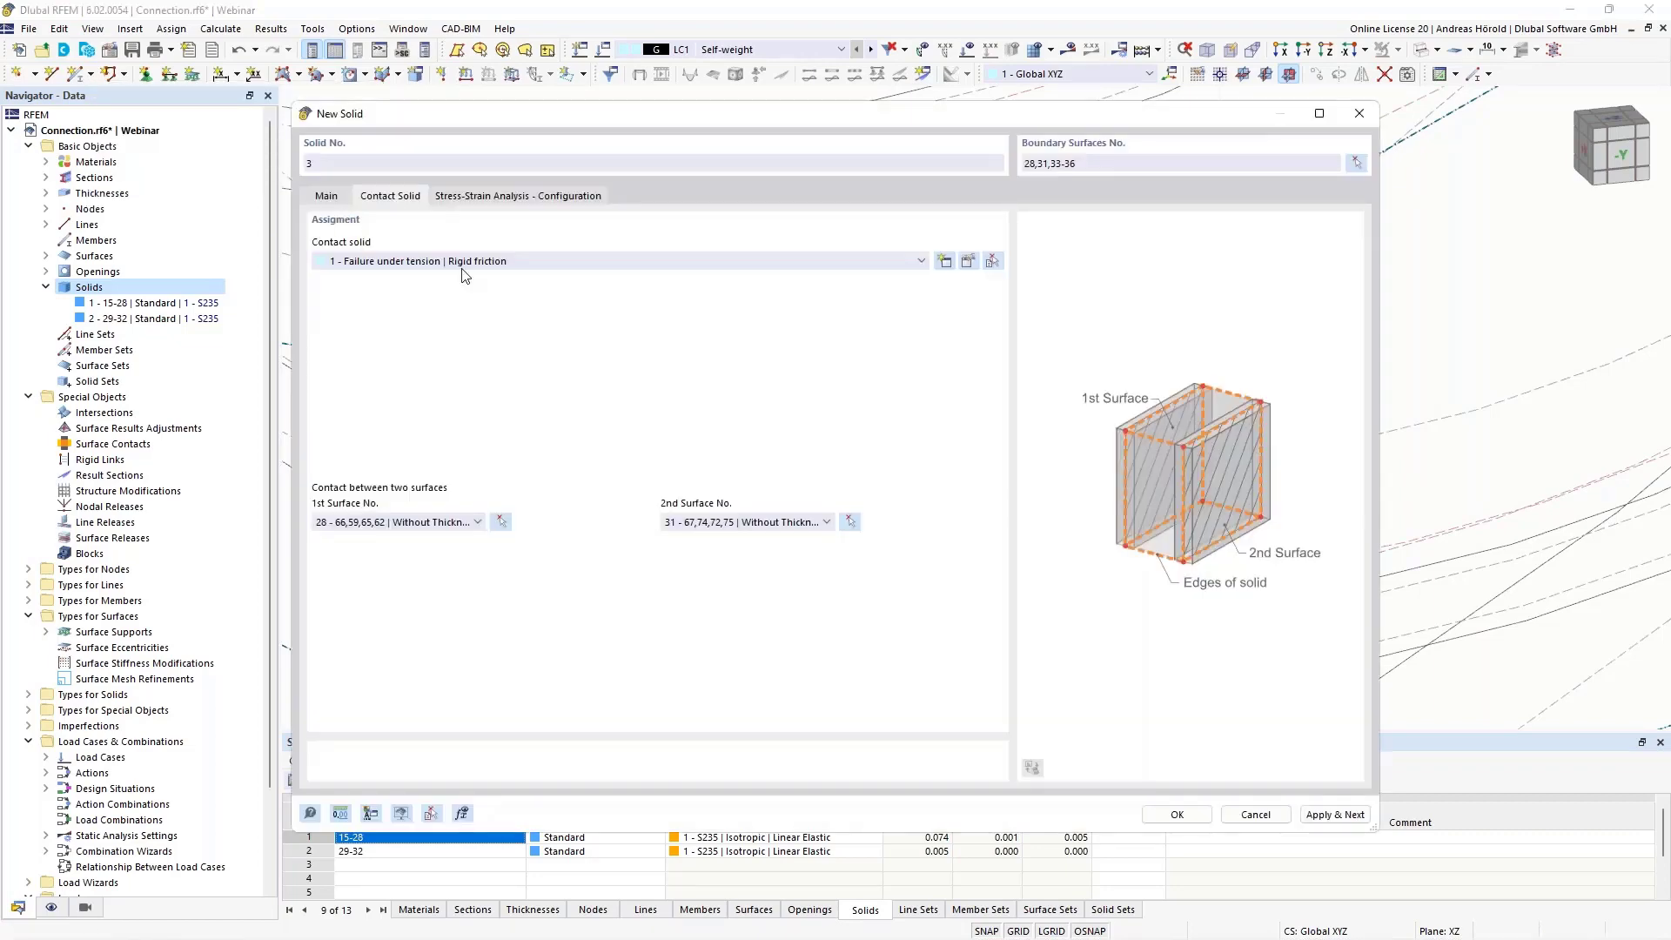
Create the contact solid from boundary surfaces 28, 31 and 33-36 and return the display to the transparent model
{"action": "left_click", "coordinate": [328, 197]}
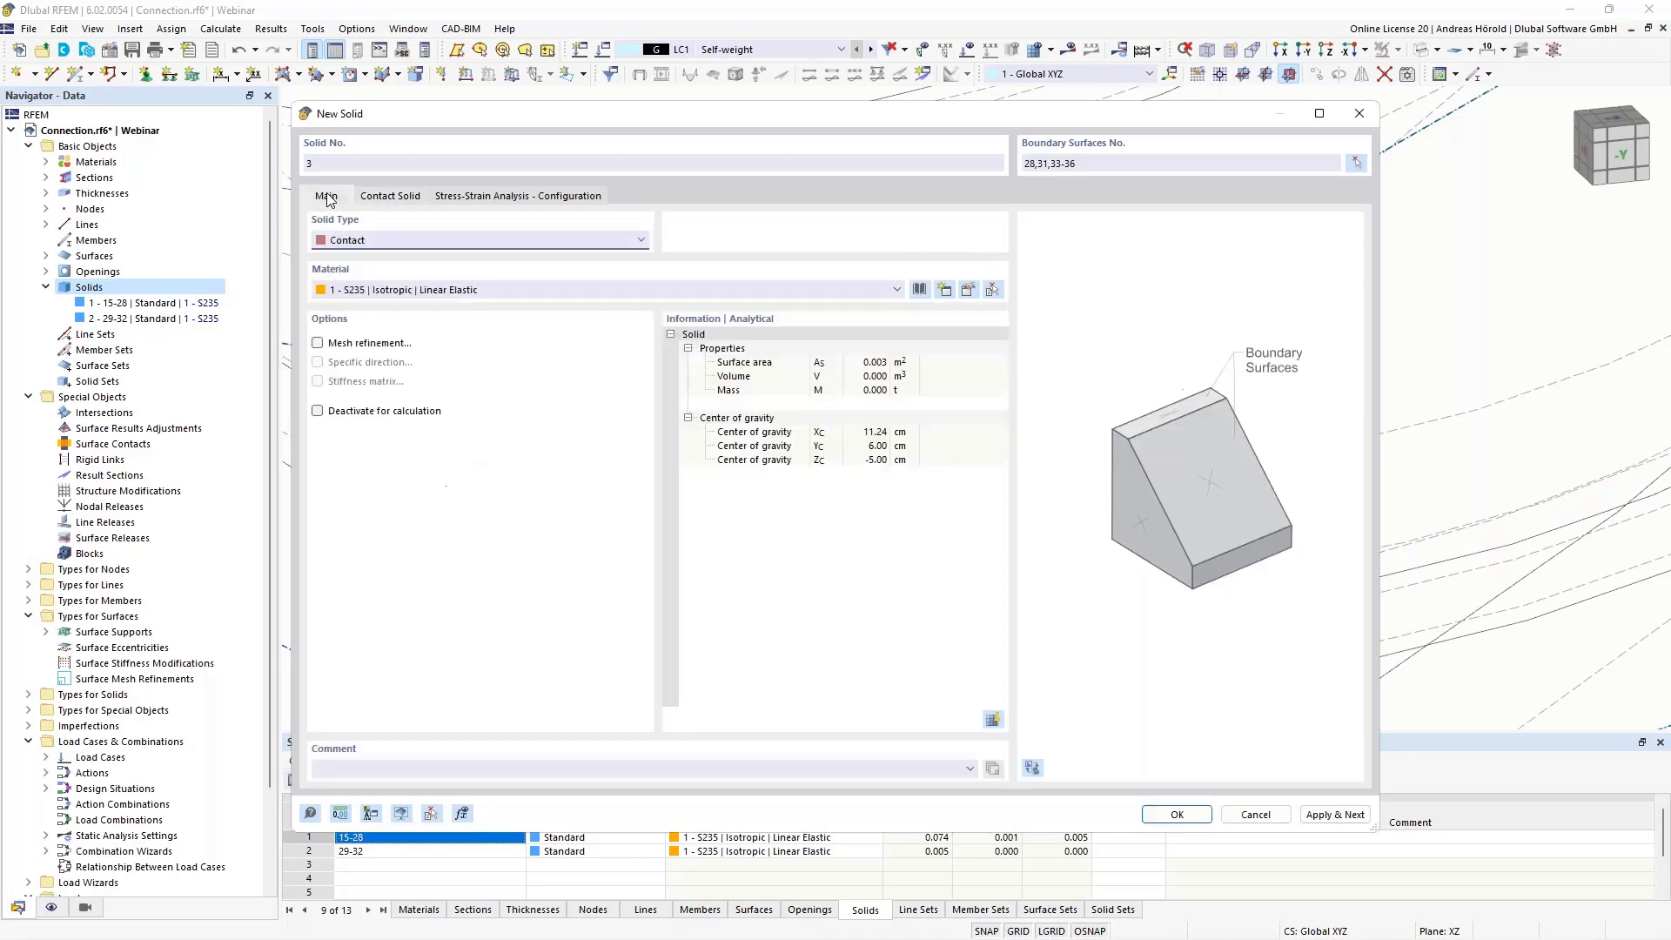
{"action": "left_click", "coordinate": [1181, 813]}
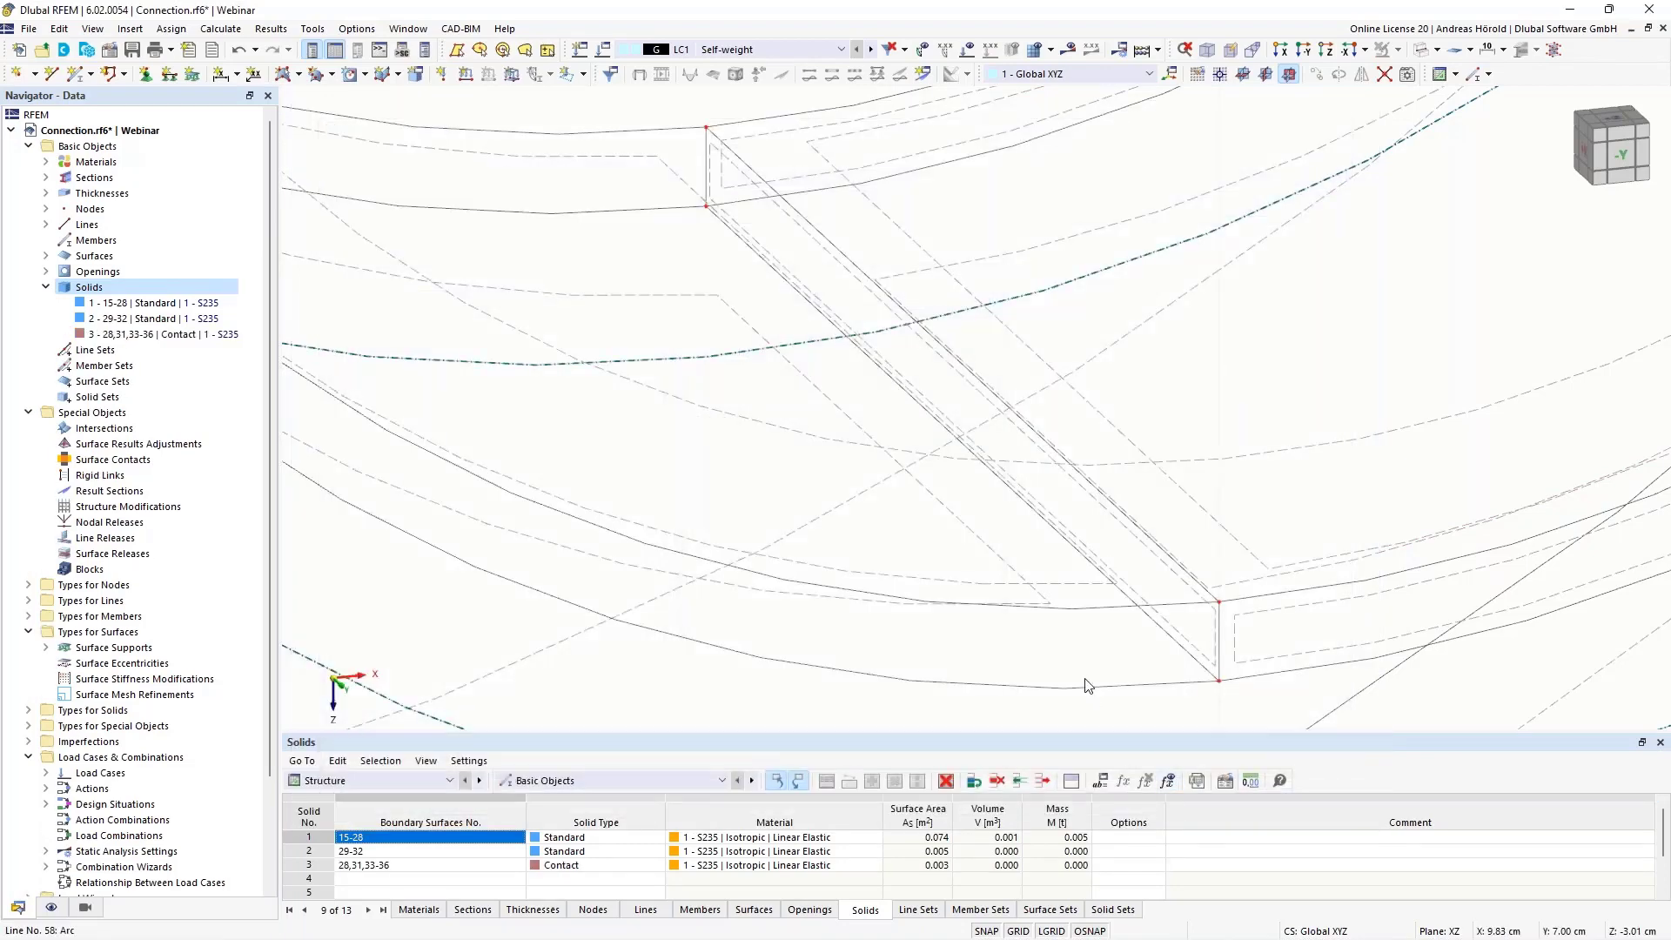
{"action": "scroll", "coordinate": [1084, 674], "scroll_direction": "down", "scroll_amount": 7}
{"action": "scroll", "coordinate": [1139, 596], "scroll_direction": "down", "scroll_amount": 1}
{"action": "middle_click_drag", "start_coordinate": [1303, 514], "coordinate": [984, 537]}
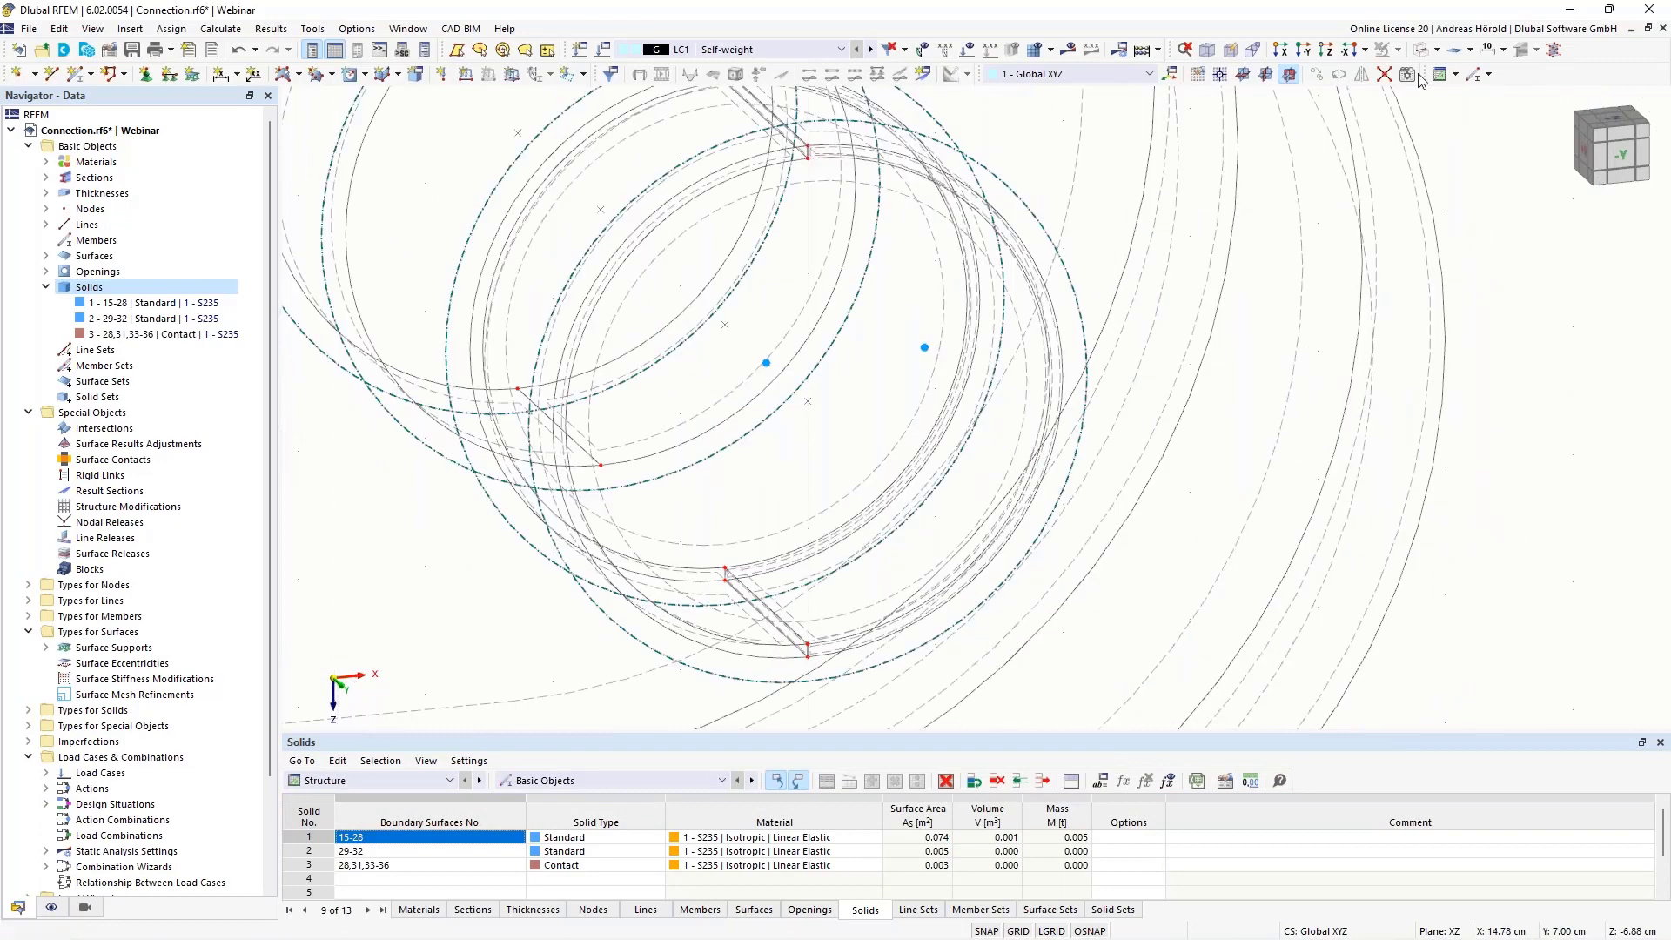
{"action": "left_click", "coordinate": [1438, 50]}
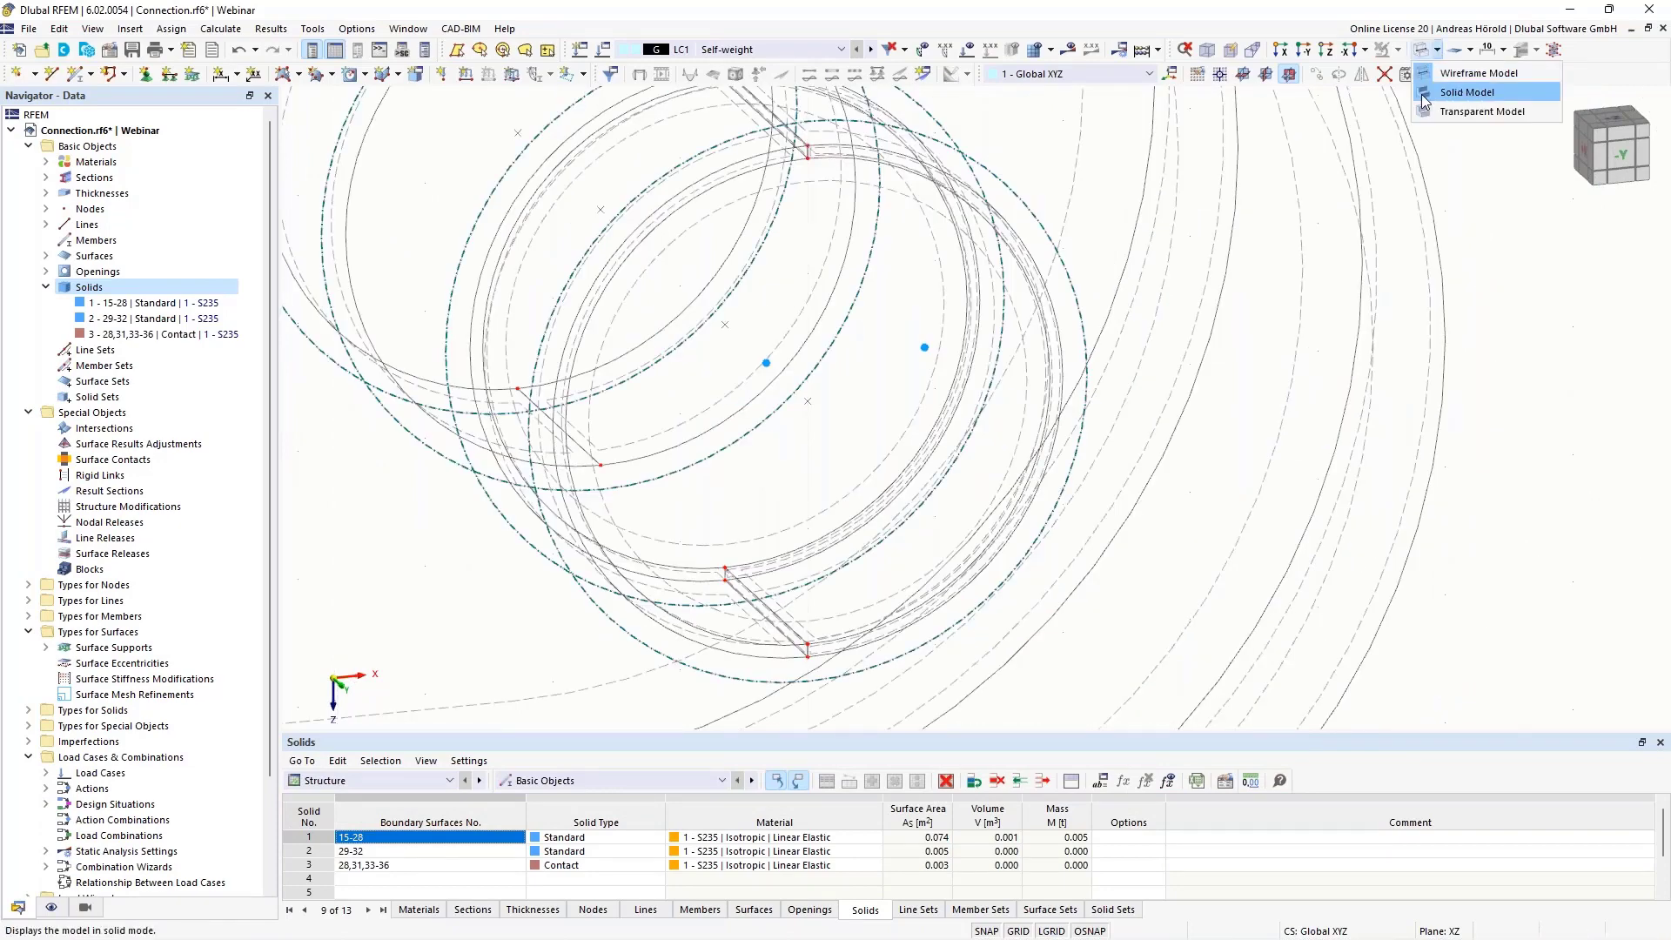
{"action": "left_click", "coordinate": [1481, 112]}
{"action": "scroll", "coordinate": [1180, 315], "scroll_direction": "down", "scroll_amount": 2}
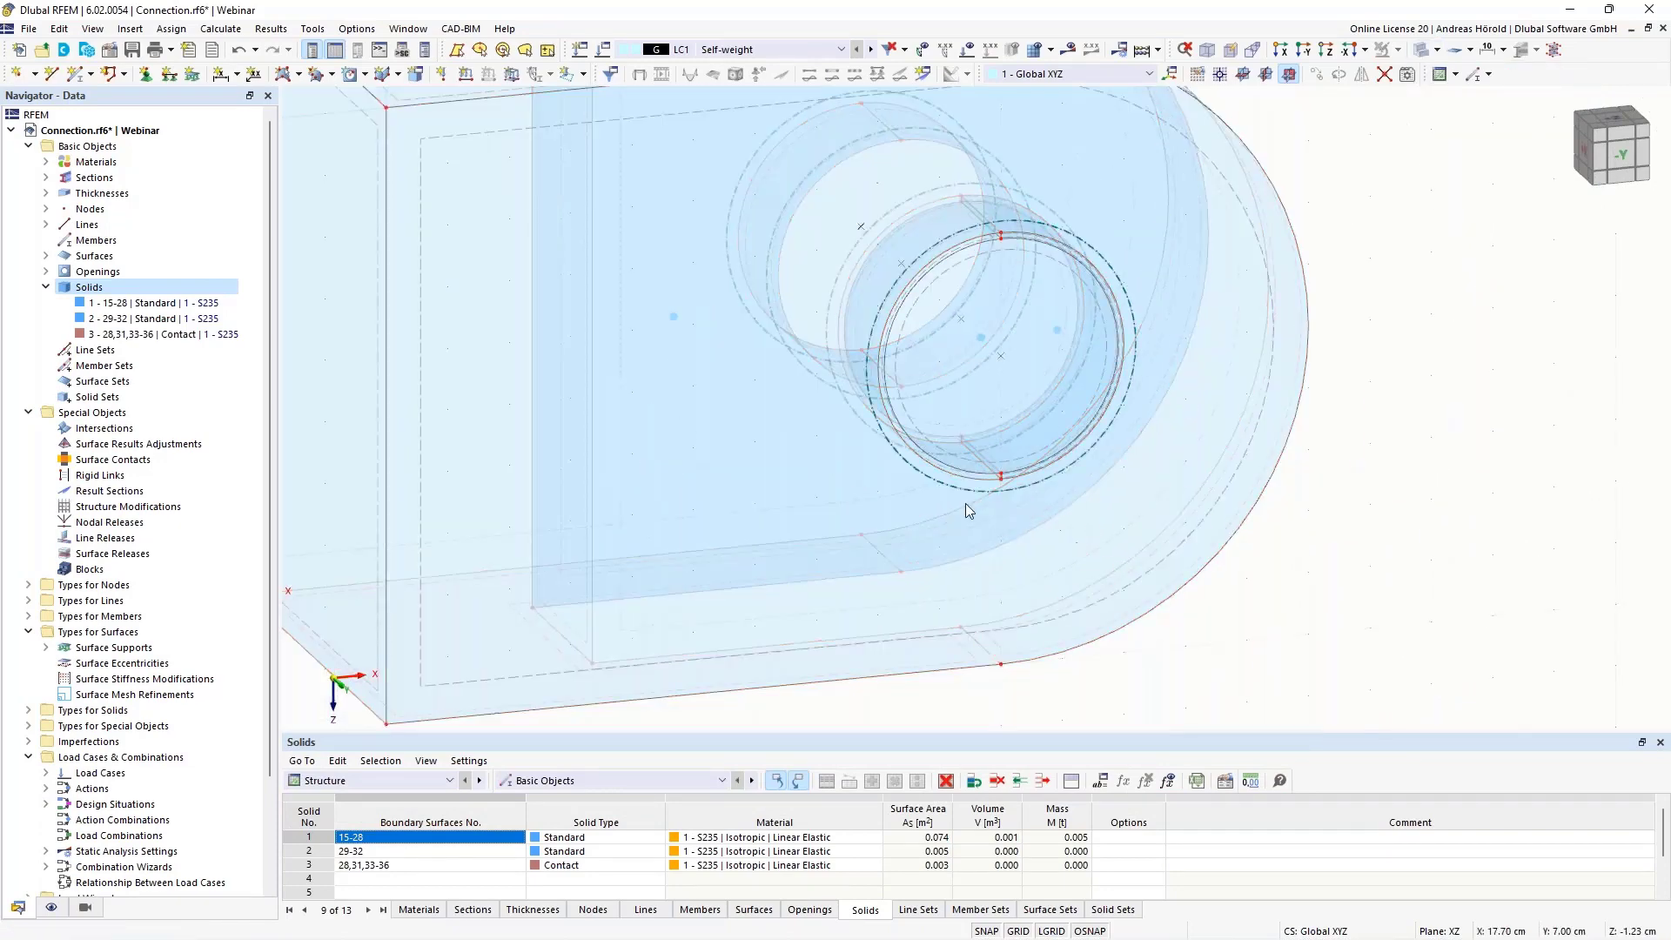
Mirror a copy of contact solid 3 about the YZ plane through the hole centre at X 10, Y 7, Z -5 cm
{"action": "left_click", "coordinate": [157, 336]}
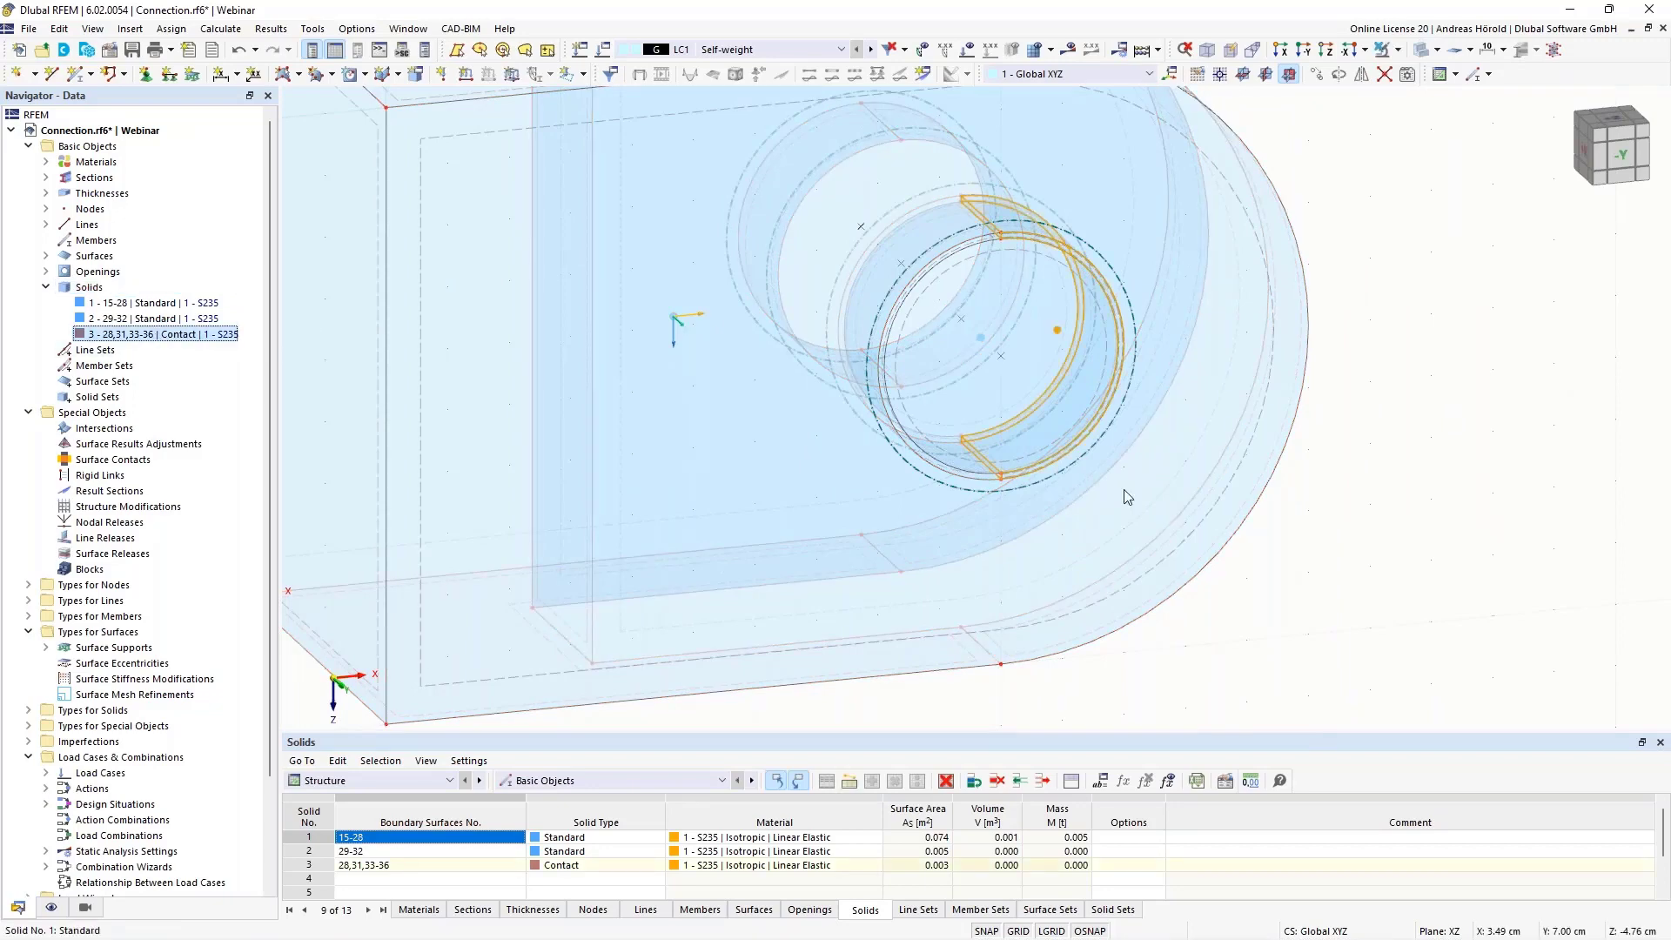
{"action": "middle_click_drag", "start_coordinate": [1372, 623], "coordinate": [1318, 563]}
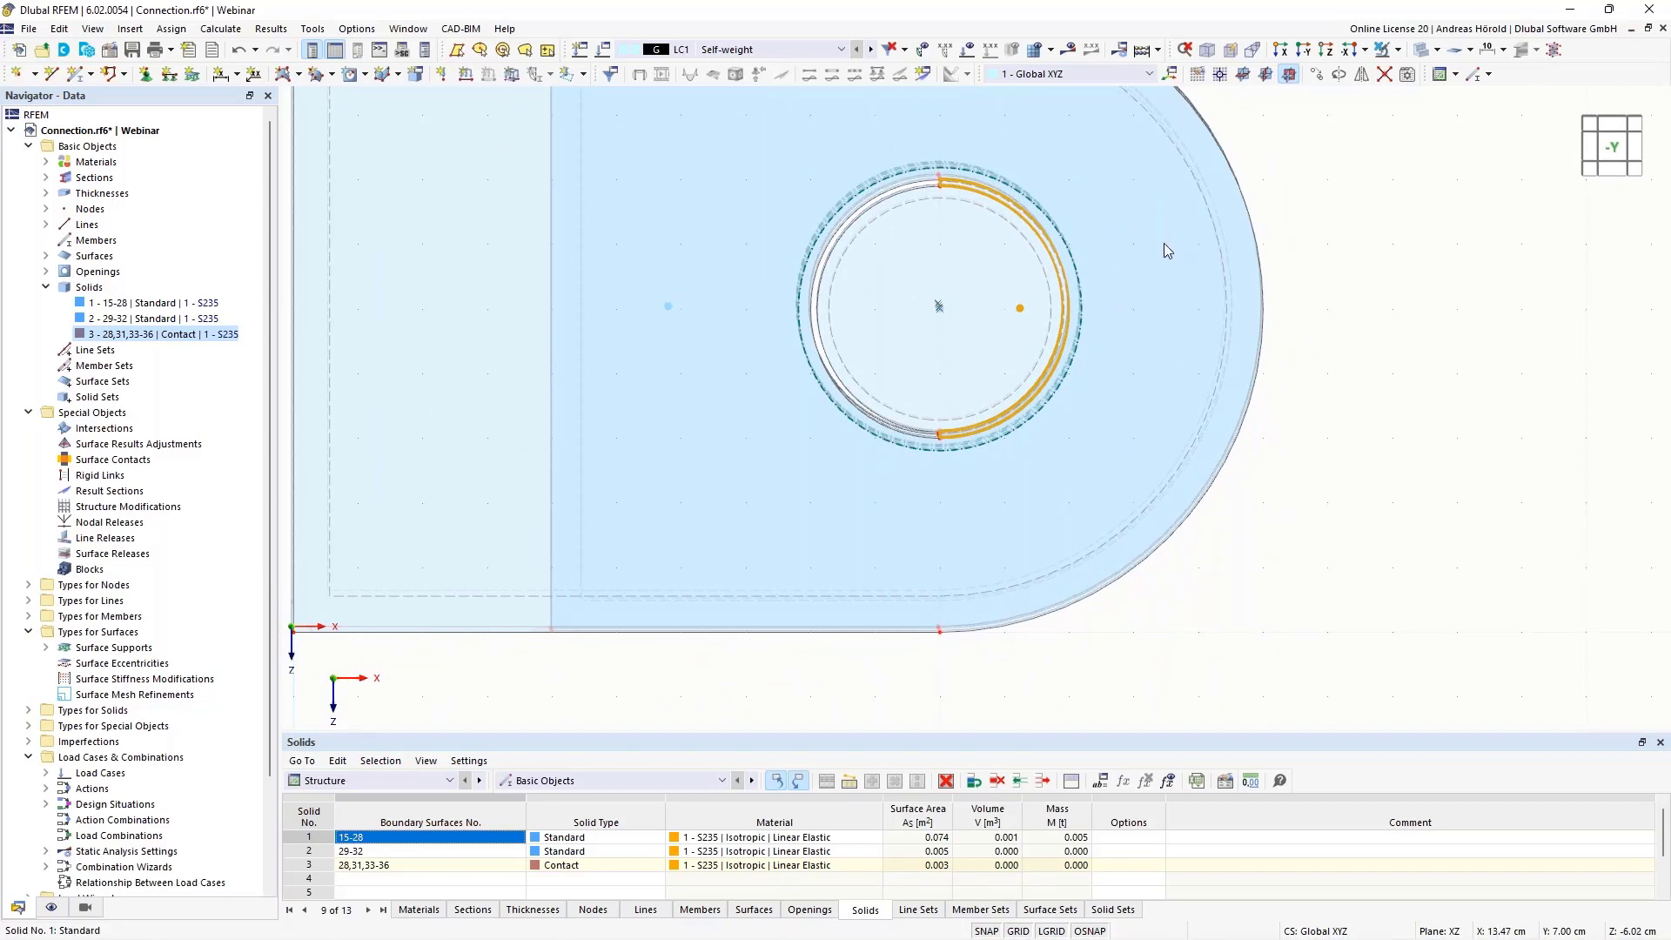
{"action": "middle_click_drag", "start_coordinate": [1302, 65], "coordinate": [1414, 201]}
{"action": "scroll", "coordinate": [1419, 252], "scroll_direction": "down", "scroll_amount": 1}
{"action": "scroll", "coordinate": [1423, 268], "scroll_direction": "up", "scroll_amount": 1}
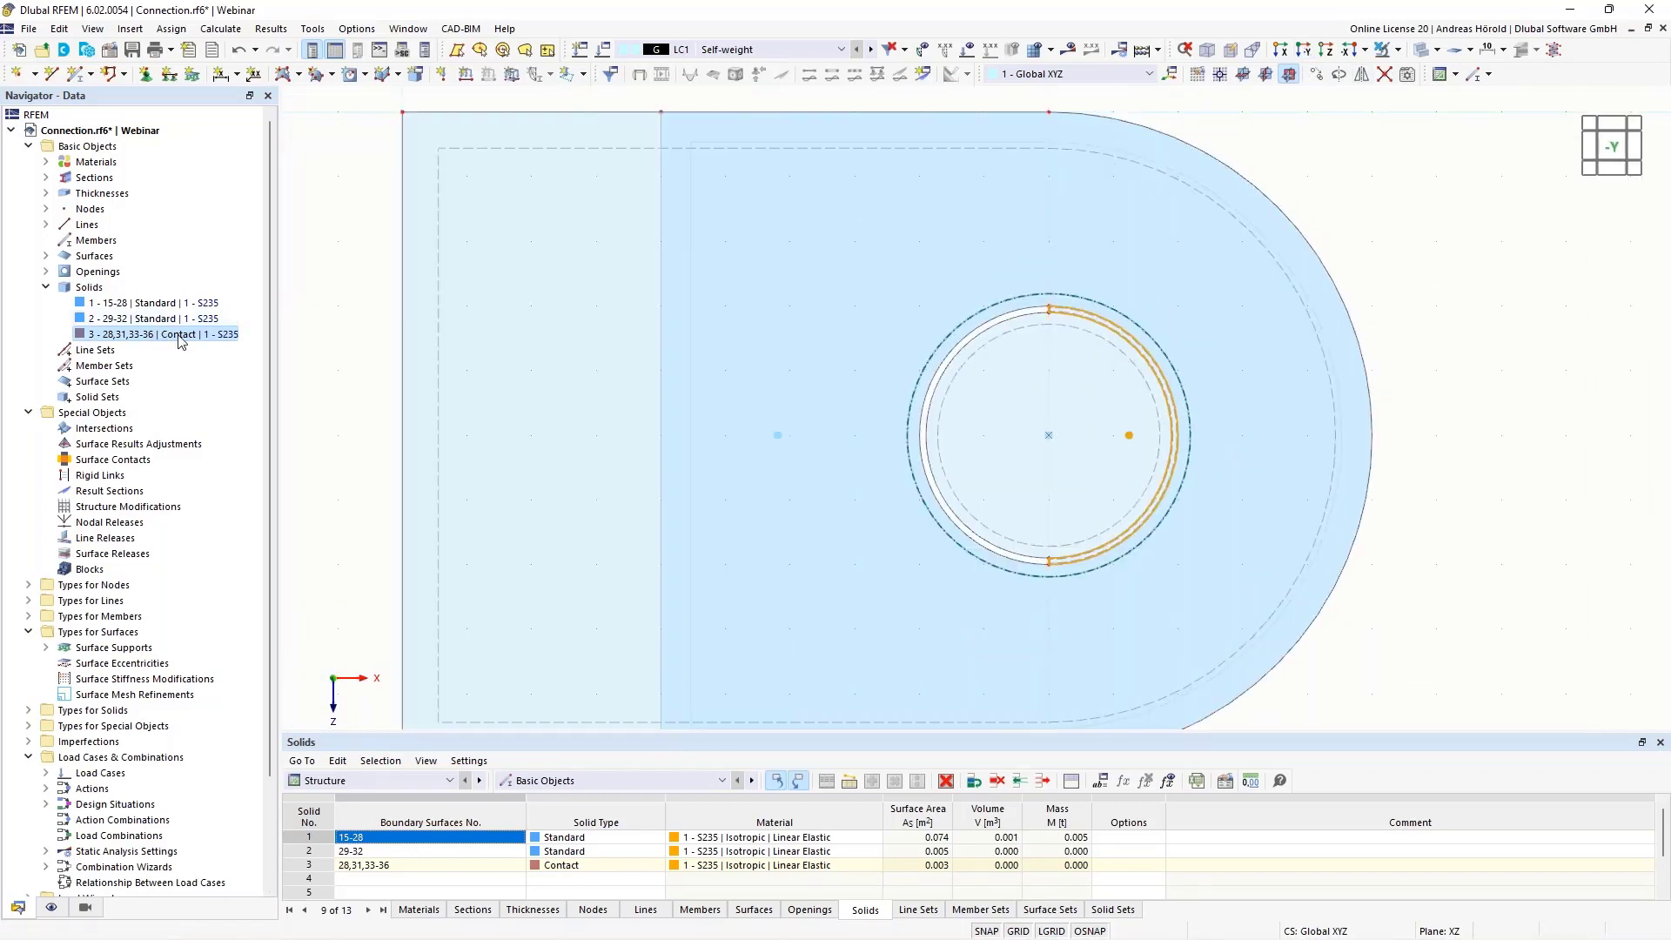
{"action": "left_click", "coordinate": [1362, 76]}
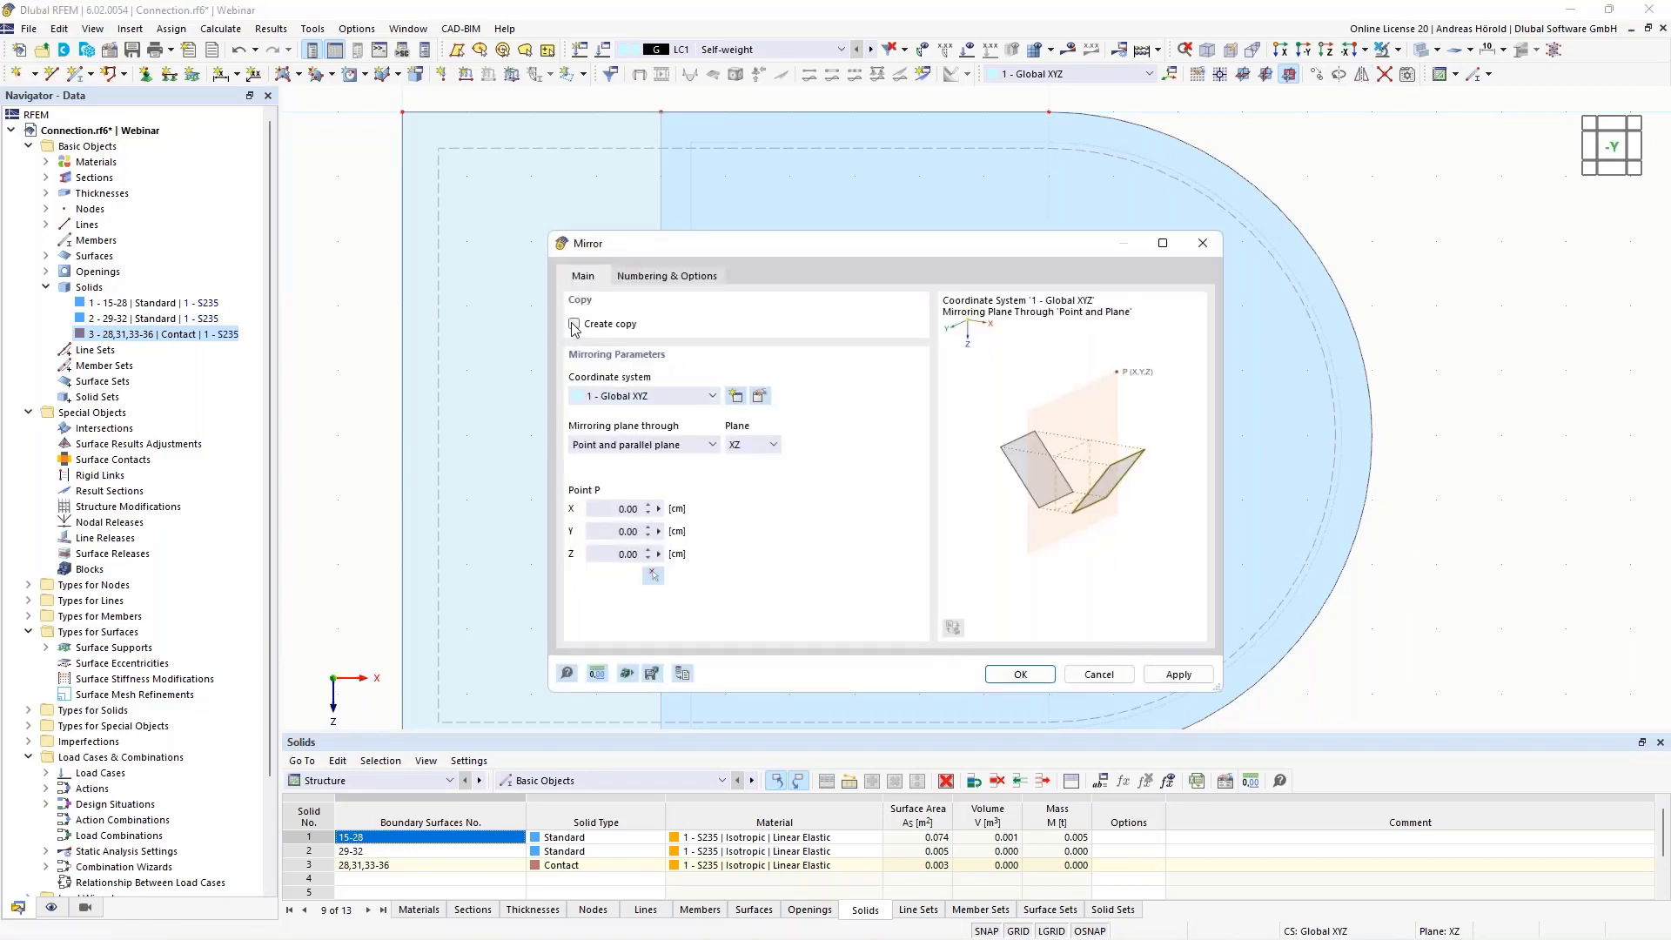
{"action": "left_click", "coordinate": [754, 450]}
{"action": "left_click", "coordinate": [750, 477]}
{"action": "left_click", "coordinate": [653, 576]}
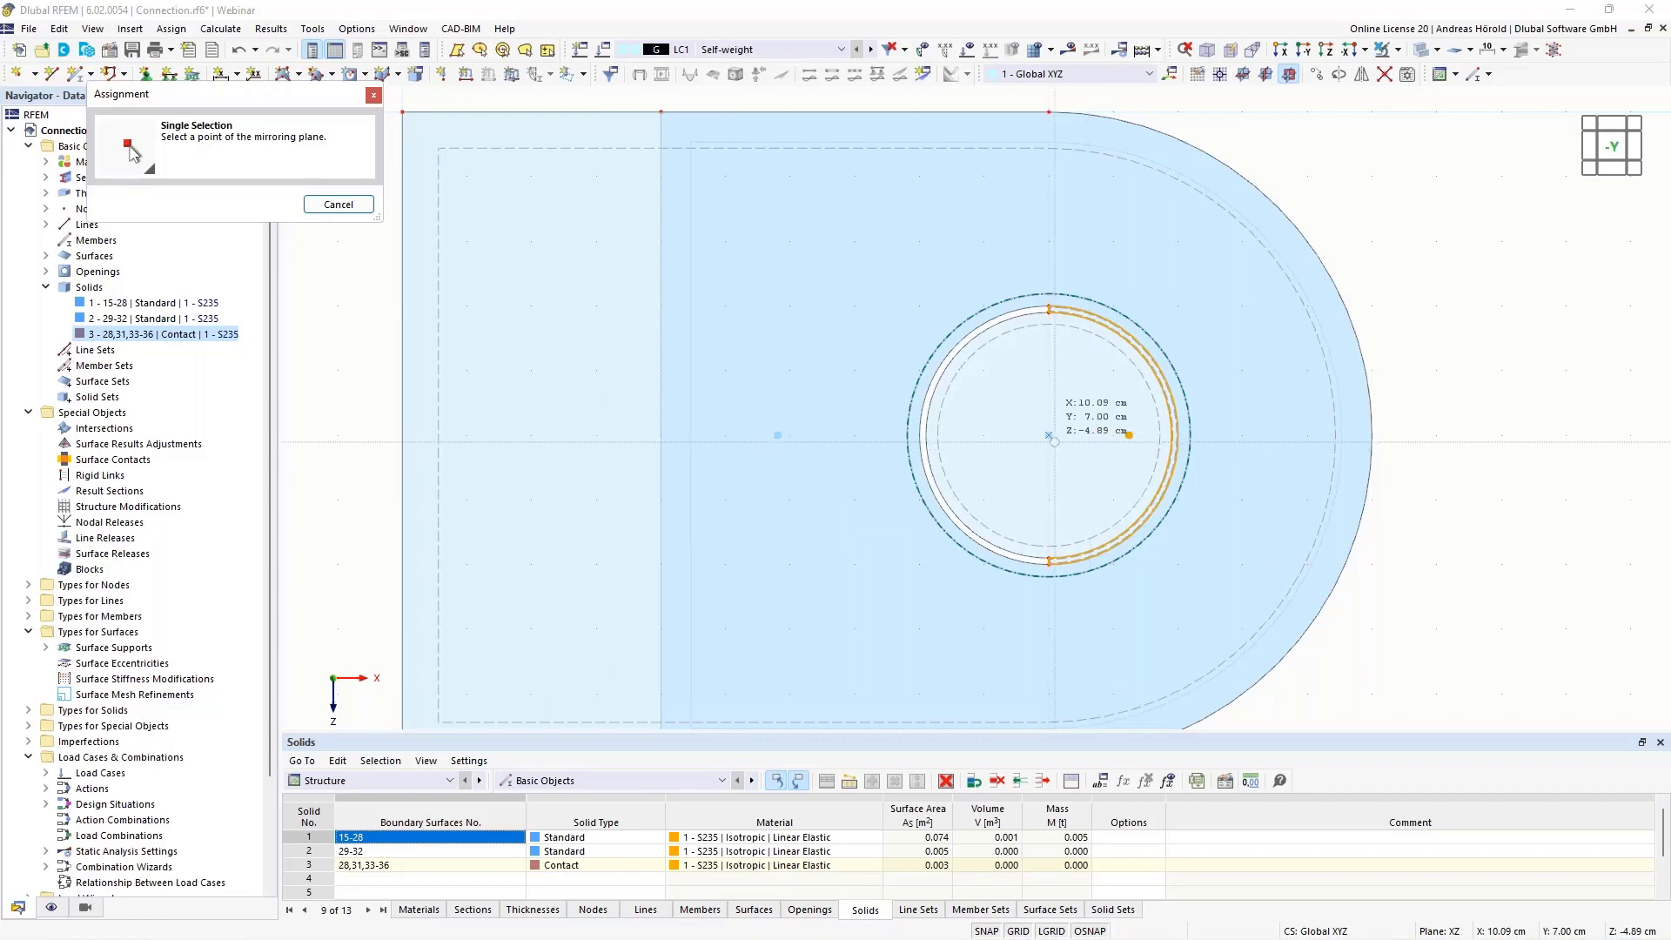
{"action": "left_click", "coordinate": [1093, 442]}
{"action": "left_click", "coordinate": [971, 680]}
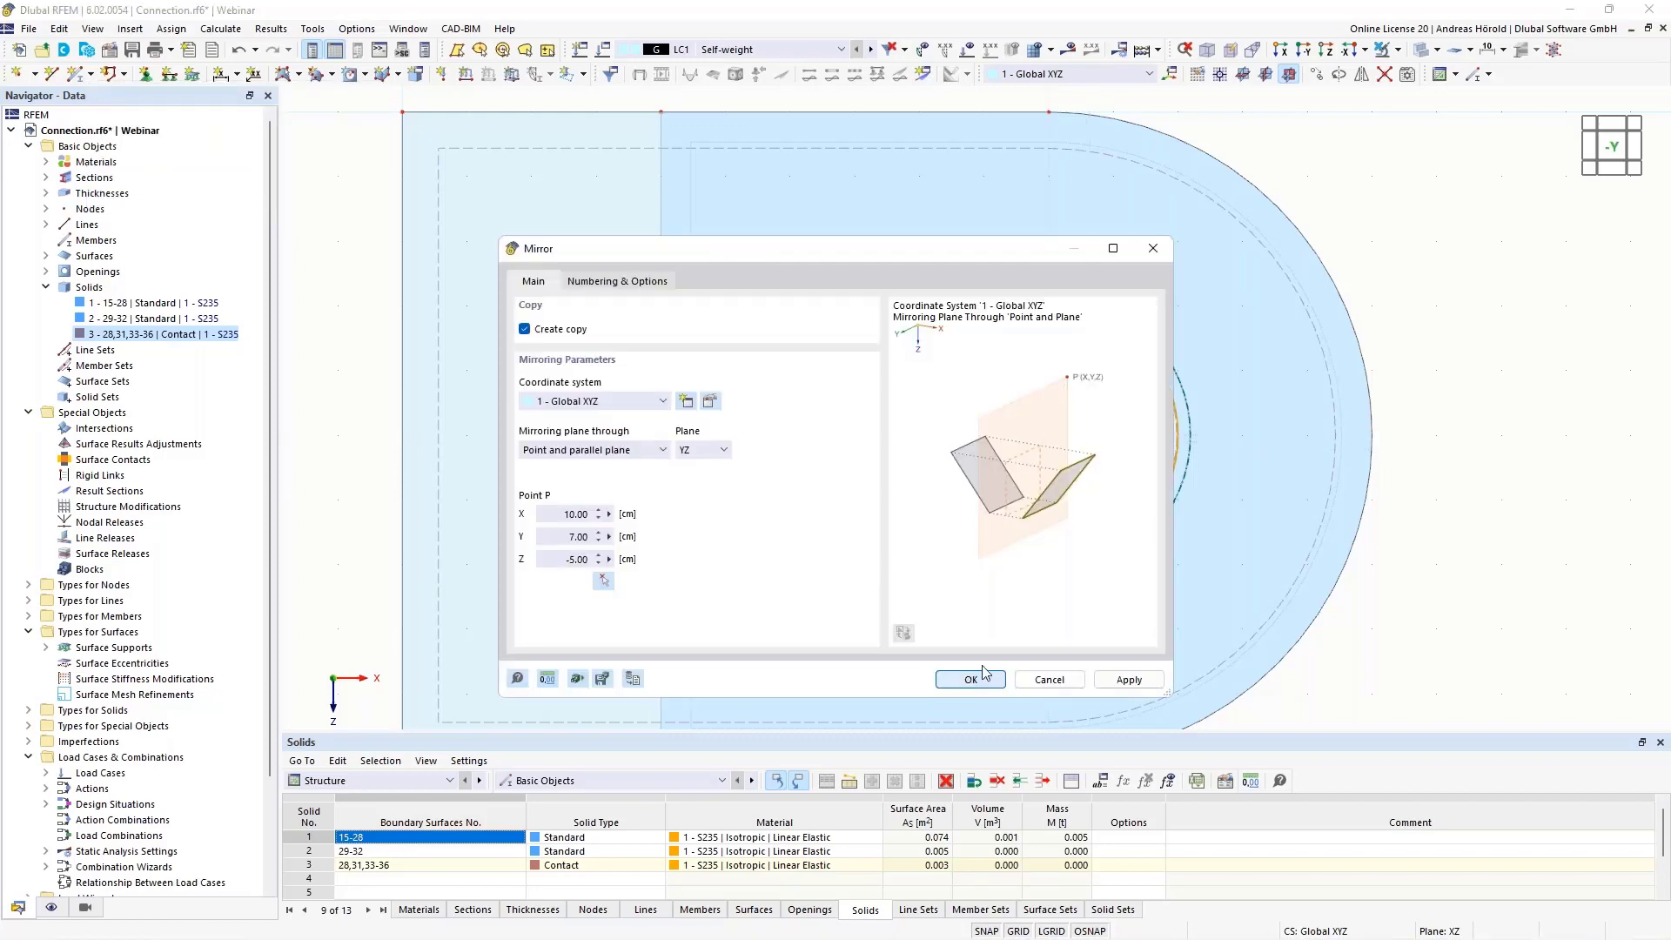
Copy solids 2, 3 and 4 into the second hole, displaced from the plate node at Y 7 cm to the matching node at Y 2 cm
{"action": "middle_click_drag", "start_coordinate": [1489, 623], "coordinate": [1401, 671], "text": "ctrl"}
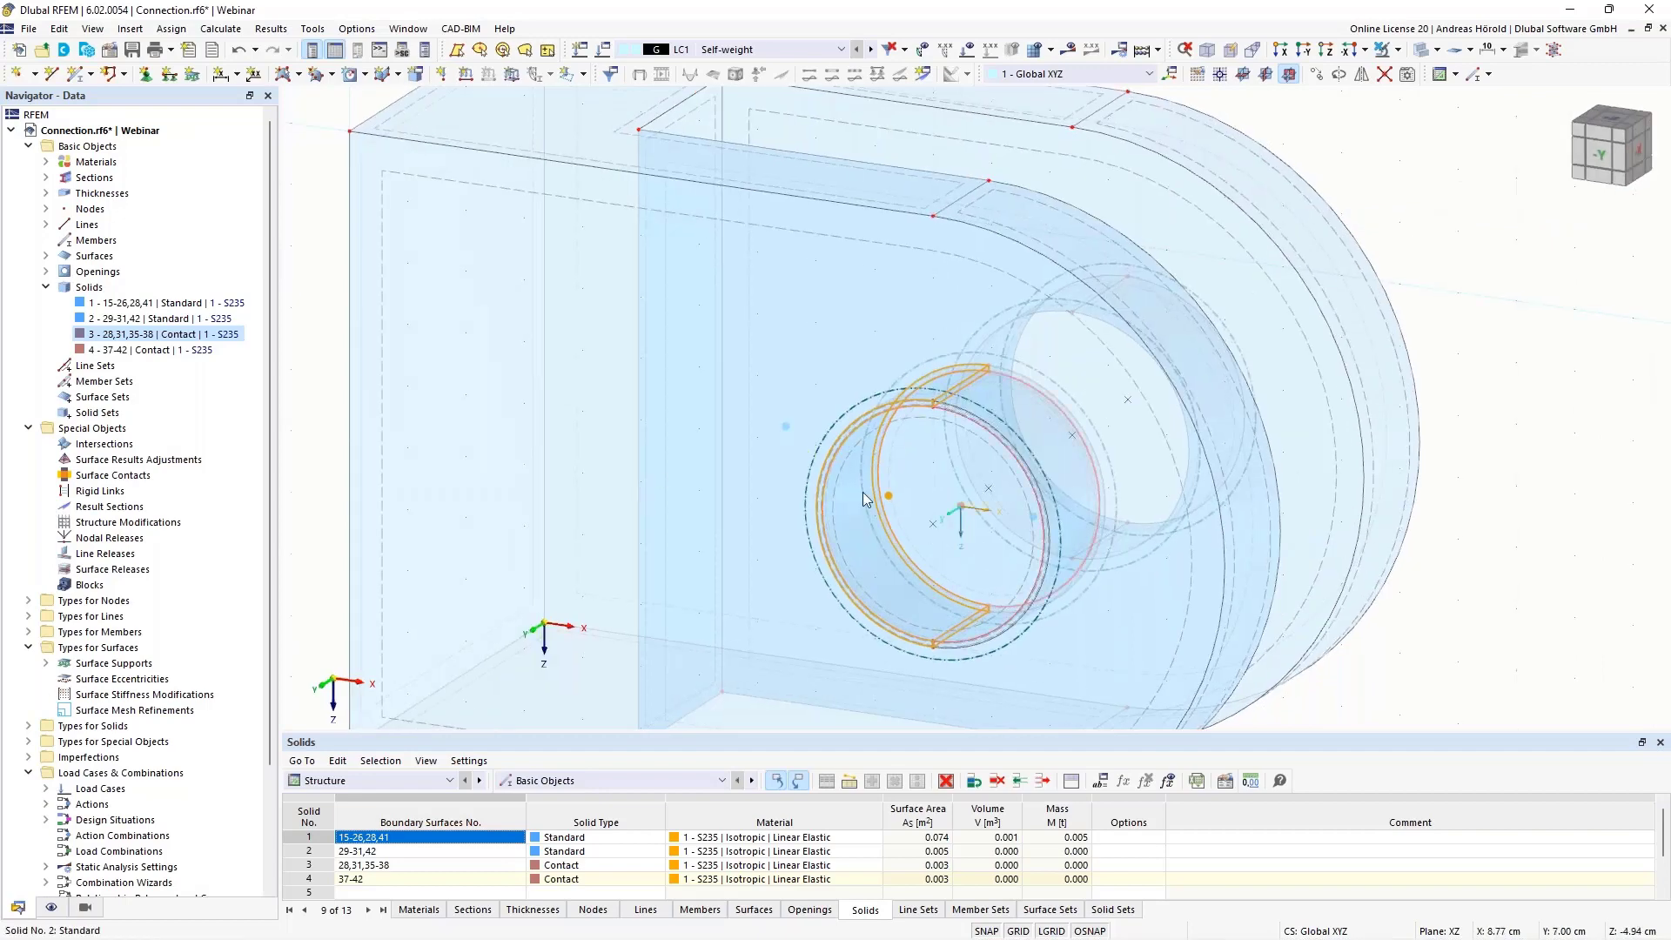
{"action": "scroll", "coordinate": [1183, 456], "scroll_direction": "down", "scroll_amount": 2}
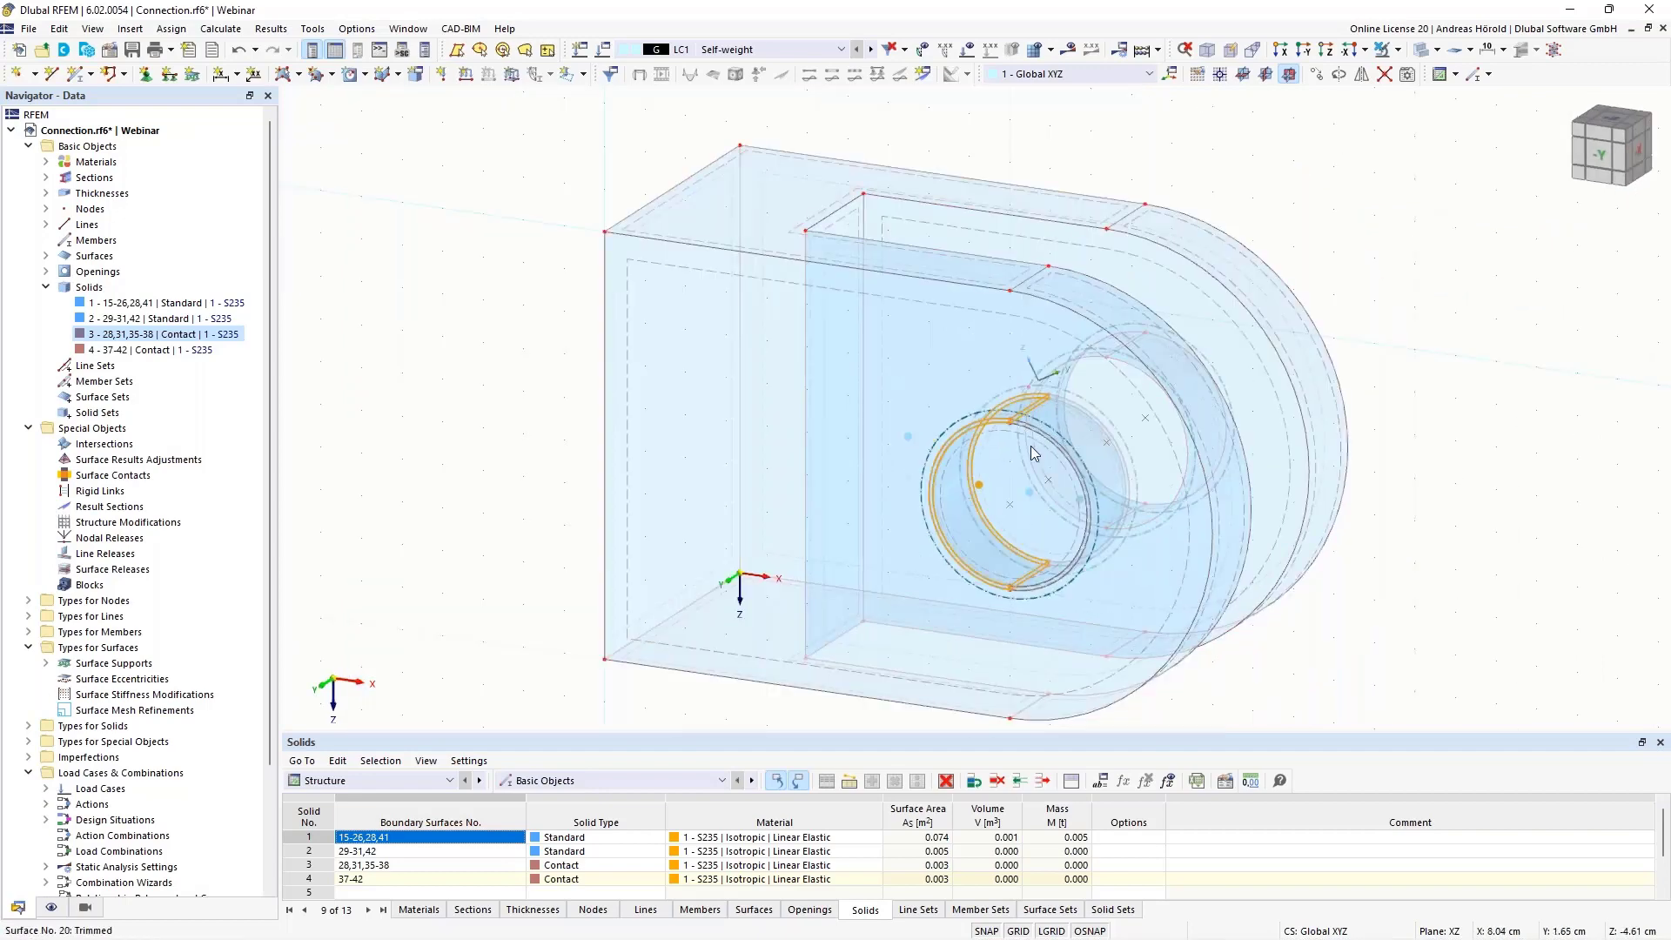
{"action": "middle_click_drag", "start_coordinate": [1429, 568], "coordinate": [1350, 544], "text": "ctrl"}
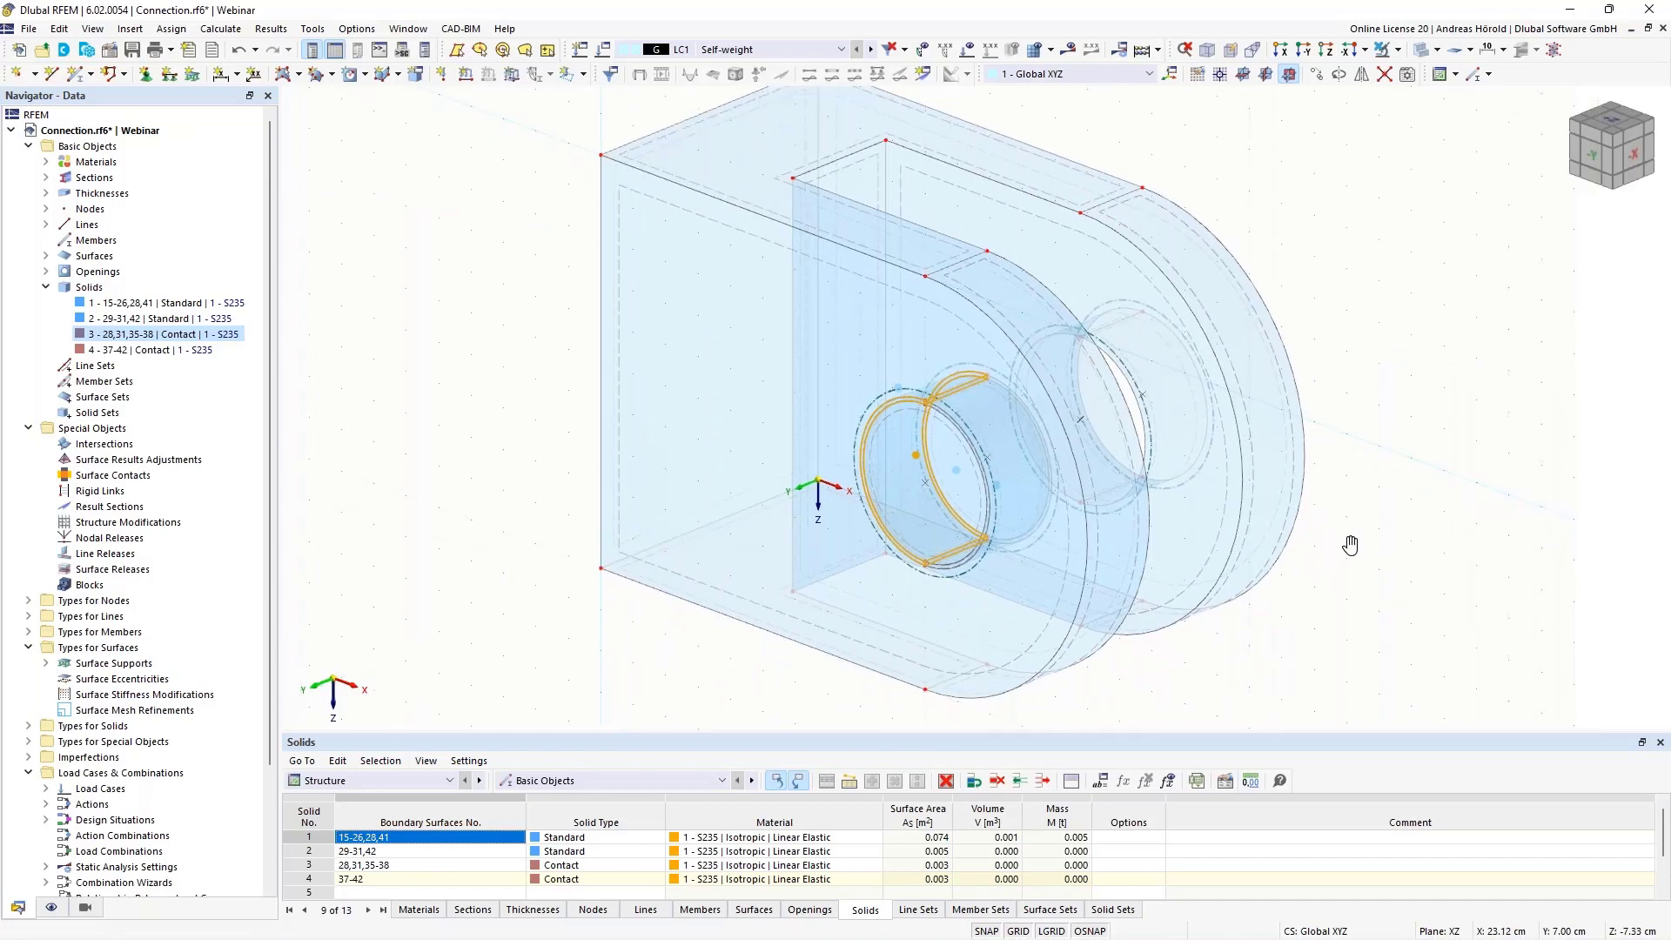
{"action": "left_click", "coordinate": [156, 319]}
{"action": "left_click", "coordinate": [166, 351], "text": "shift"}
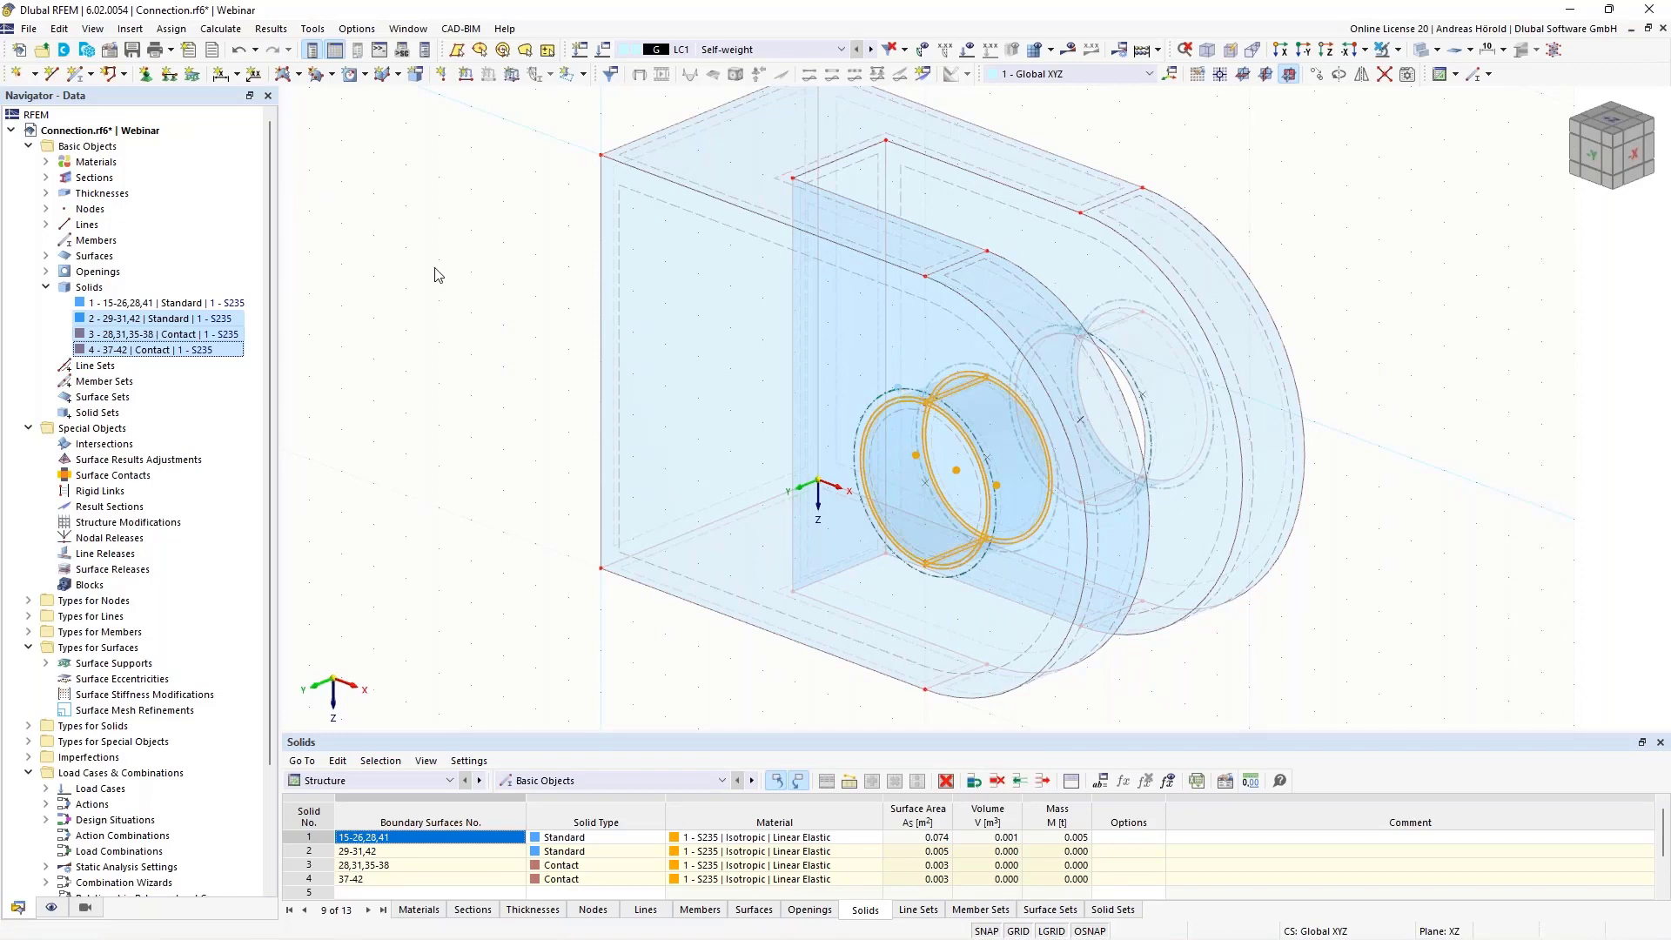
{"action": "left_click", "coordinate": [1318, 75]}
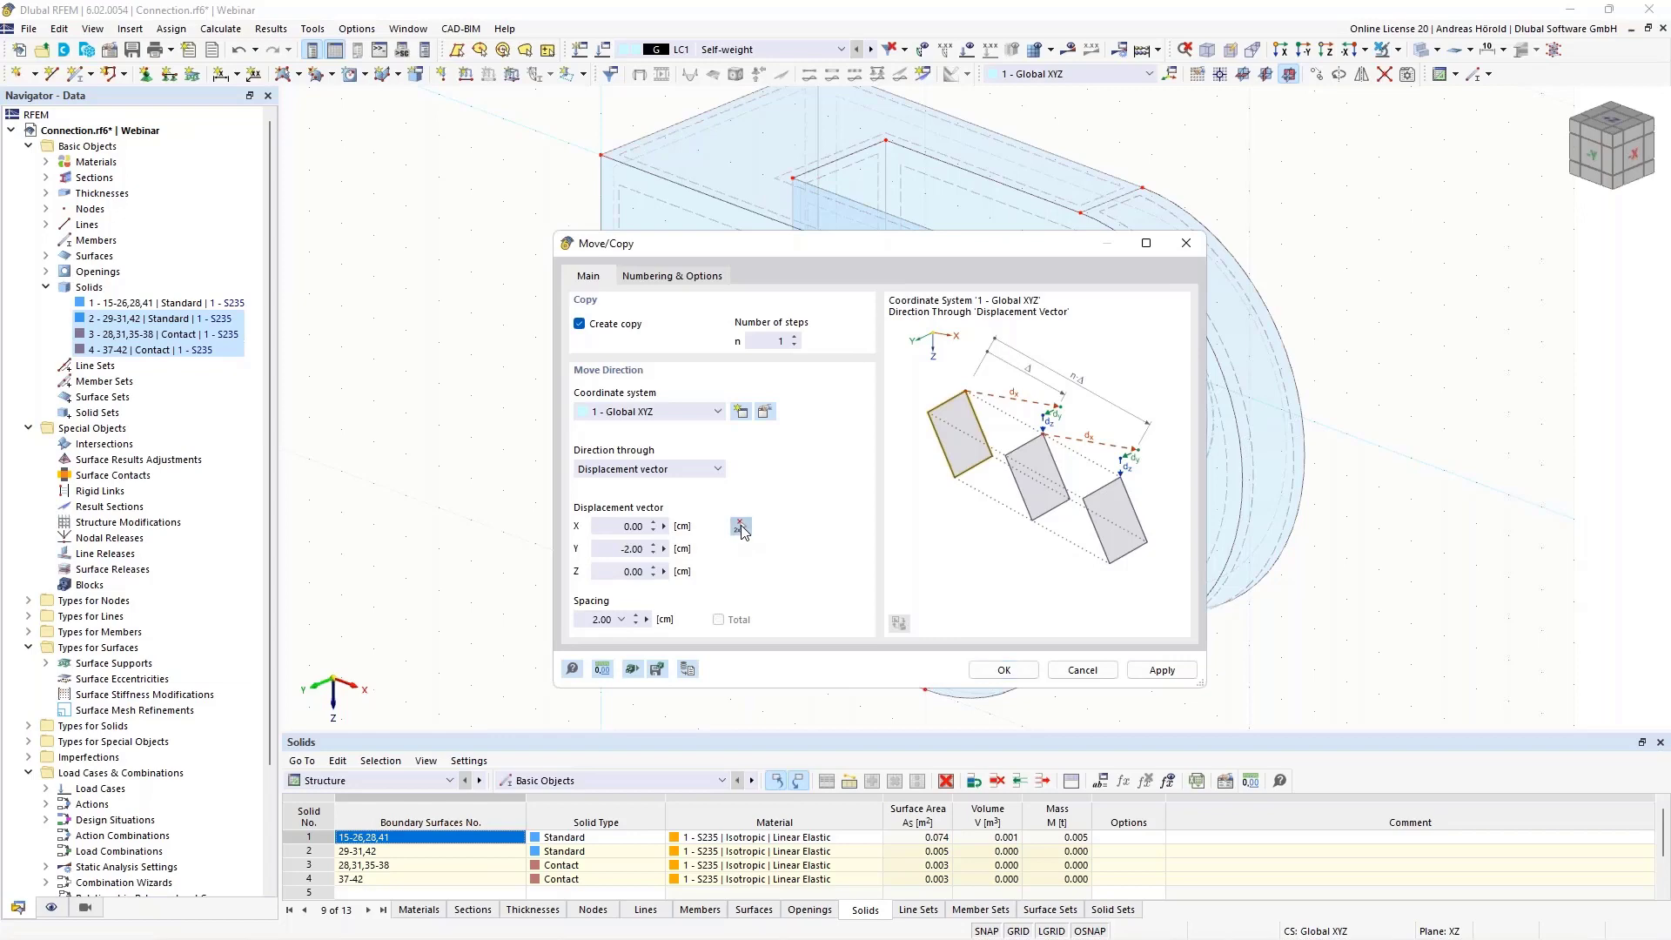
{"action": "left_click", "coordinate": [740, 527]}
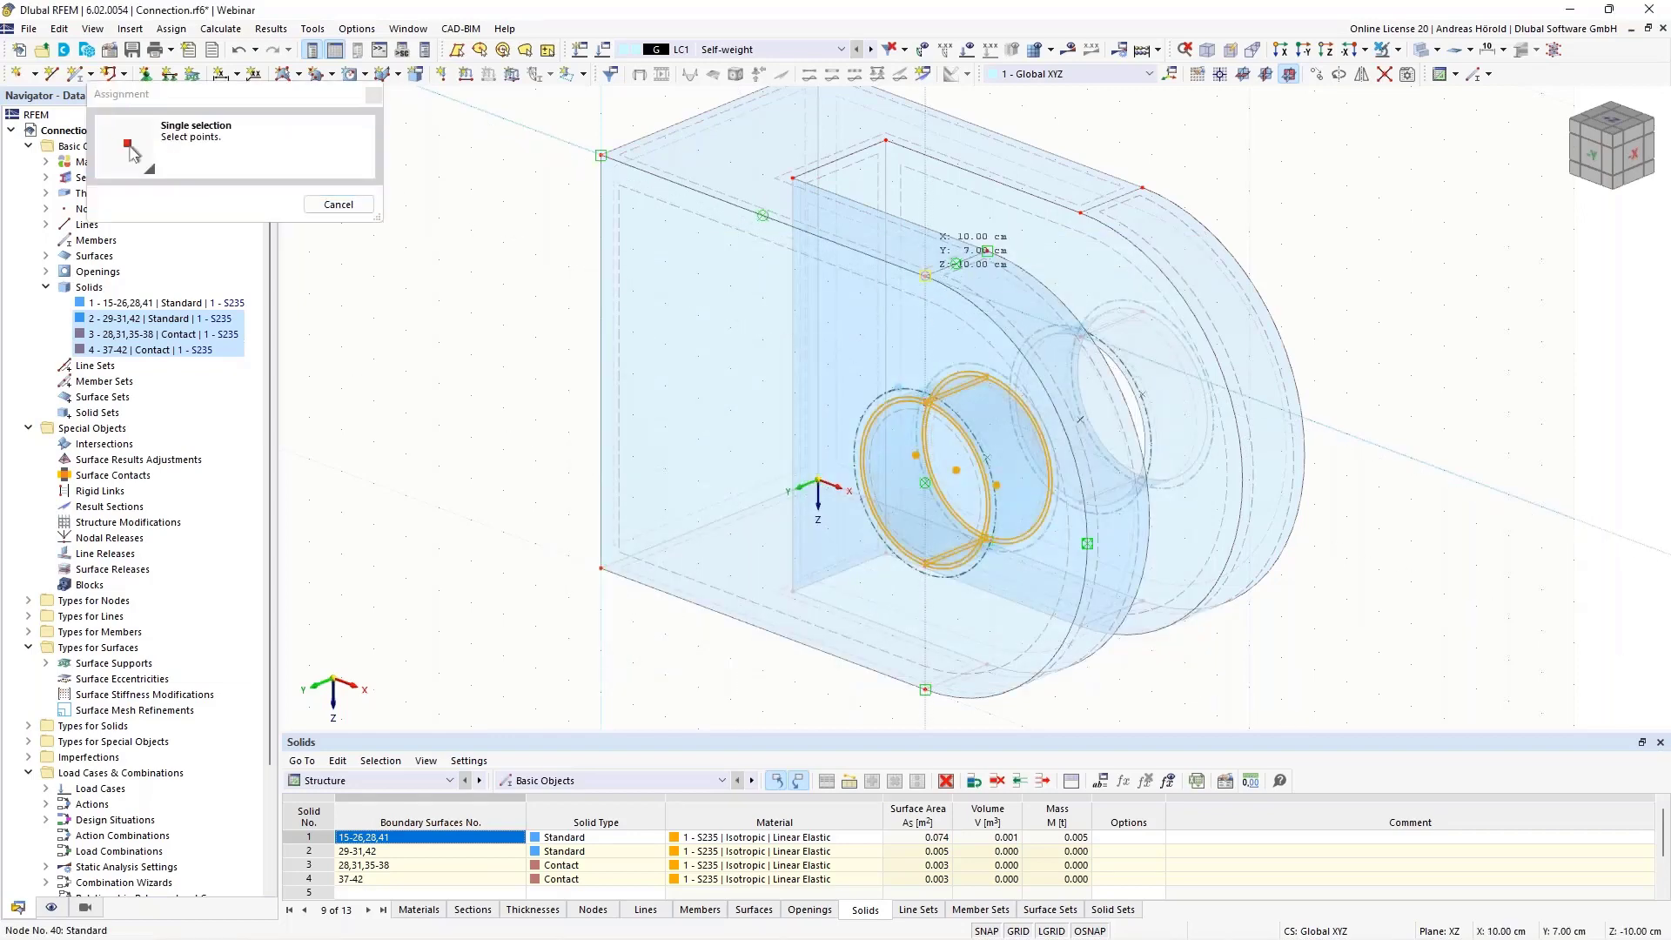
{"action": "left_click", "coordinate": [1080, 211]}
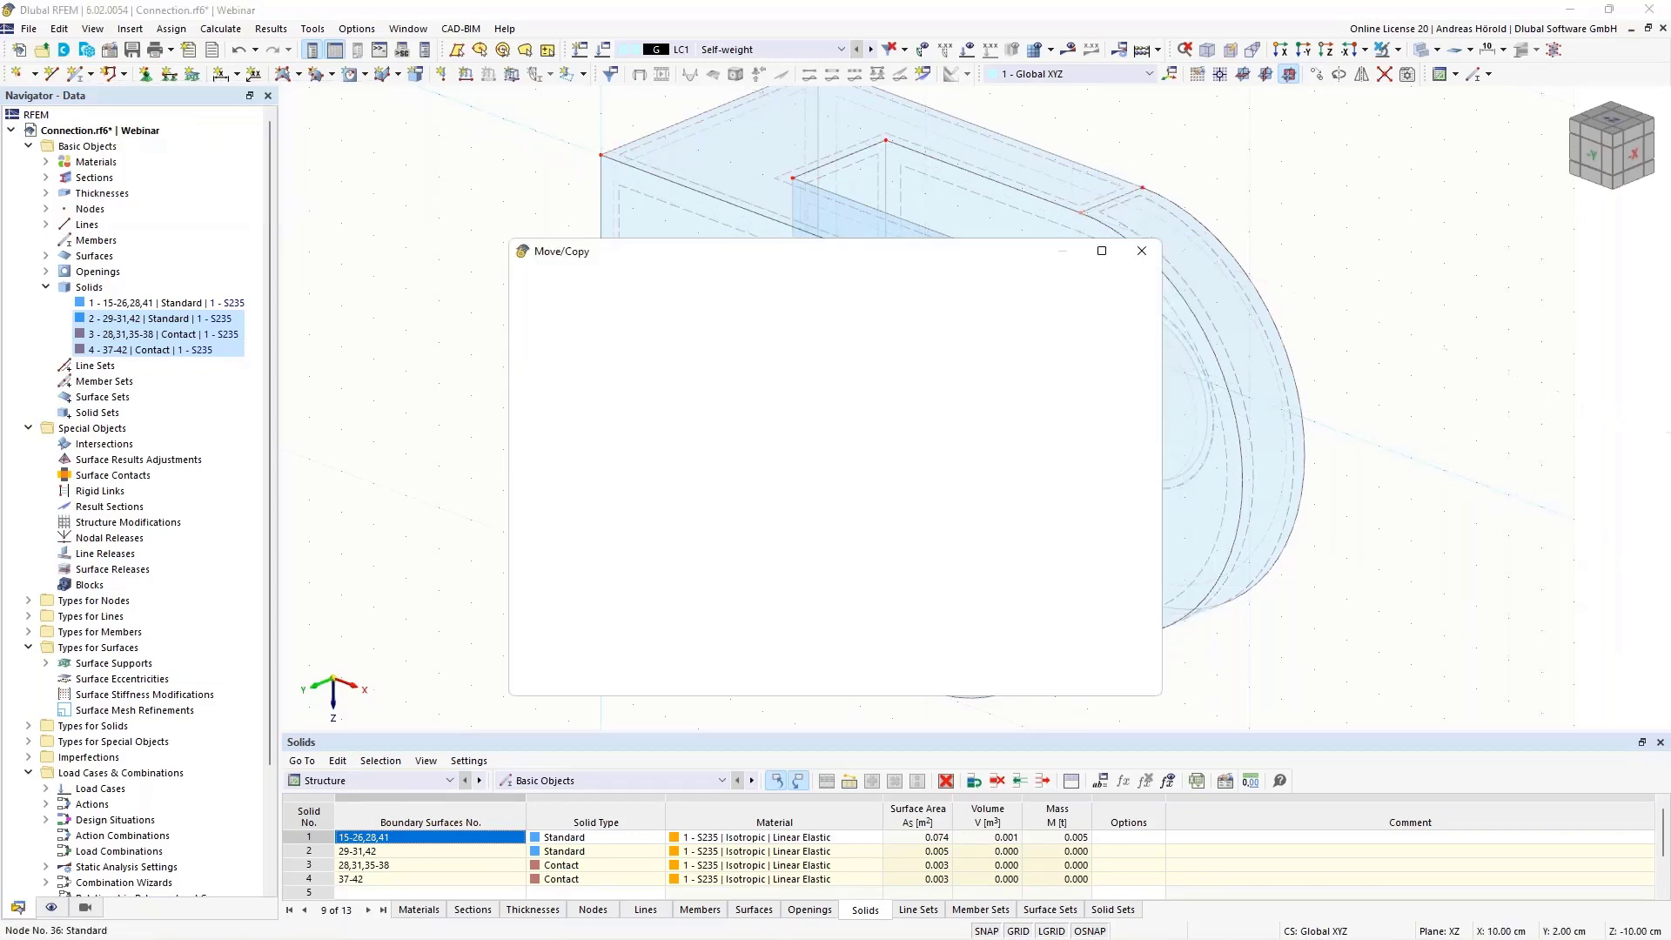
{"action": "left_click", "coordinate": [959, 677]}
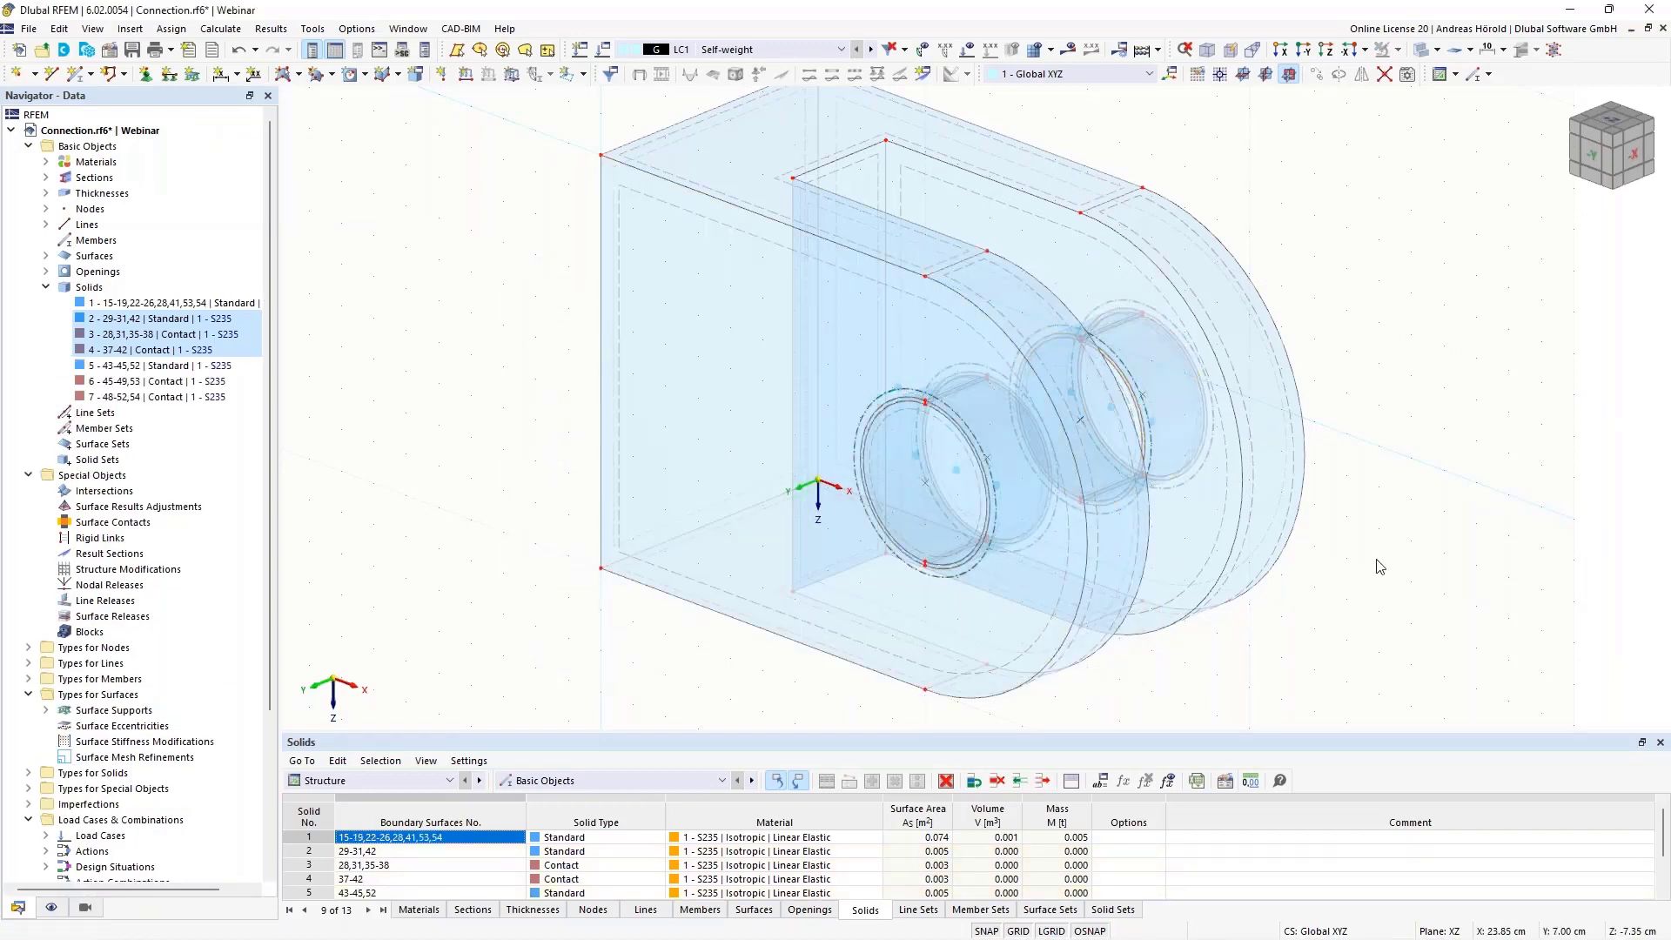
Extrude surface 29, the circular solid's outer face, outward by 3 cm into a solid of S235 steel
{"action": "mouse_move", "coordinate": [1349, 567]}
{"action": "middle_mouse_down", "text": "ctrl"}
{"action": "mouse_move", "coordinate": [1108, 567]}
{"action": "mouse_move", "coordinate": [955, 534]}
{"action": "mouse_move", "coordinate": [928, 479]}
{"action": "mouse_move", "coordinate": [1261, 563]}
{"action": "mouse_move", "coordinate": [1348, 565]}
{"action": "middle_mouse_up", "text": "ctrl"}
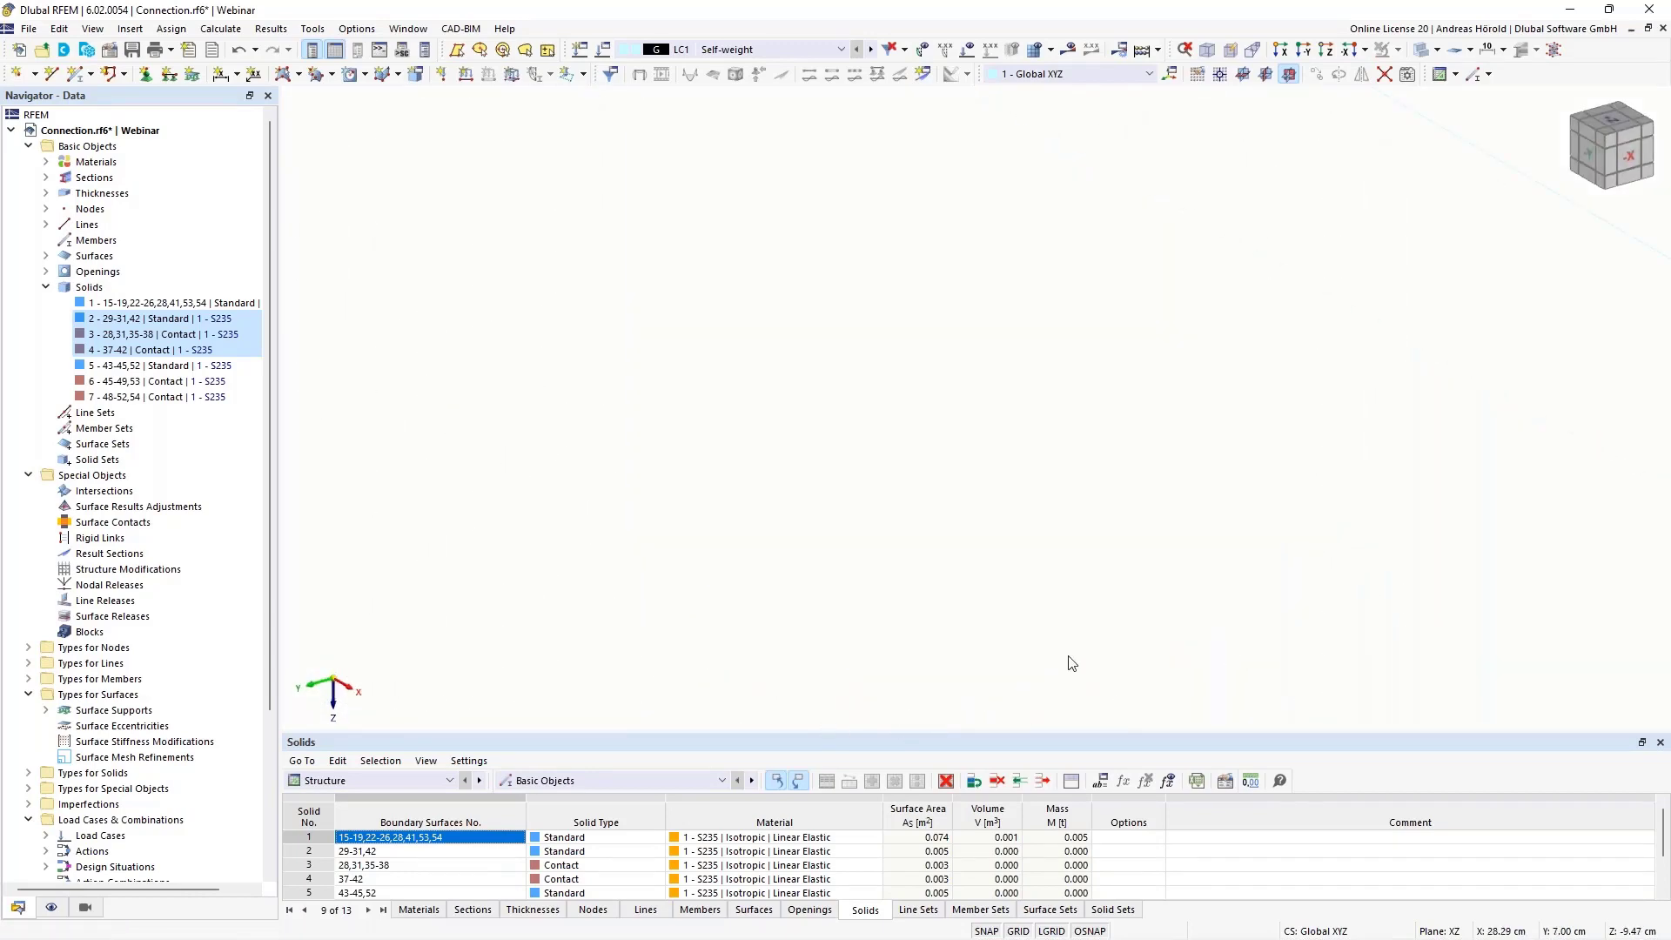
{"action": "scroll", "coordinate": [677, 469], "scroll_direction": "down", "scroll_amount": 8}
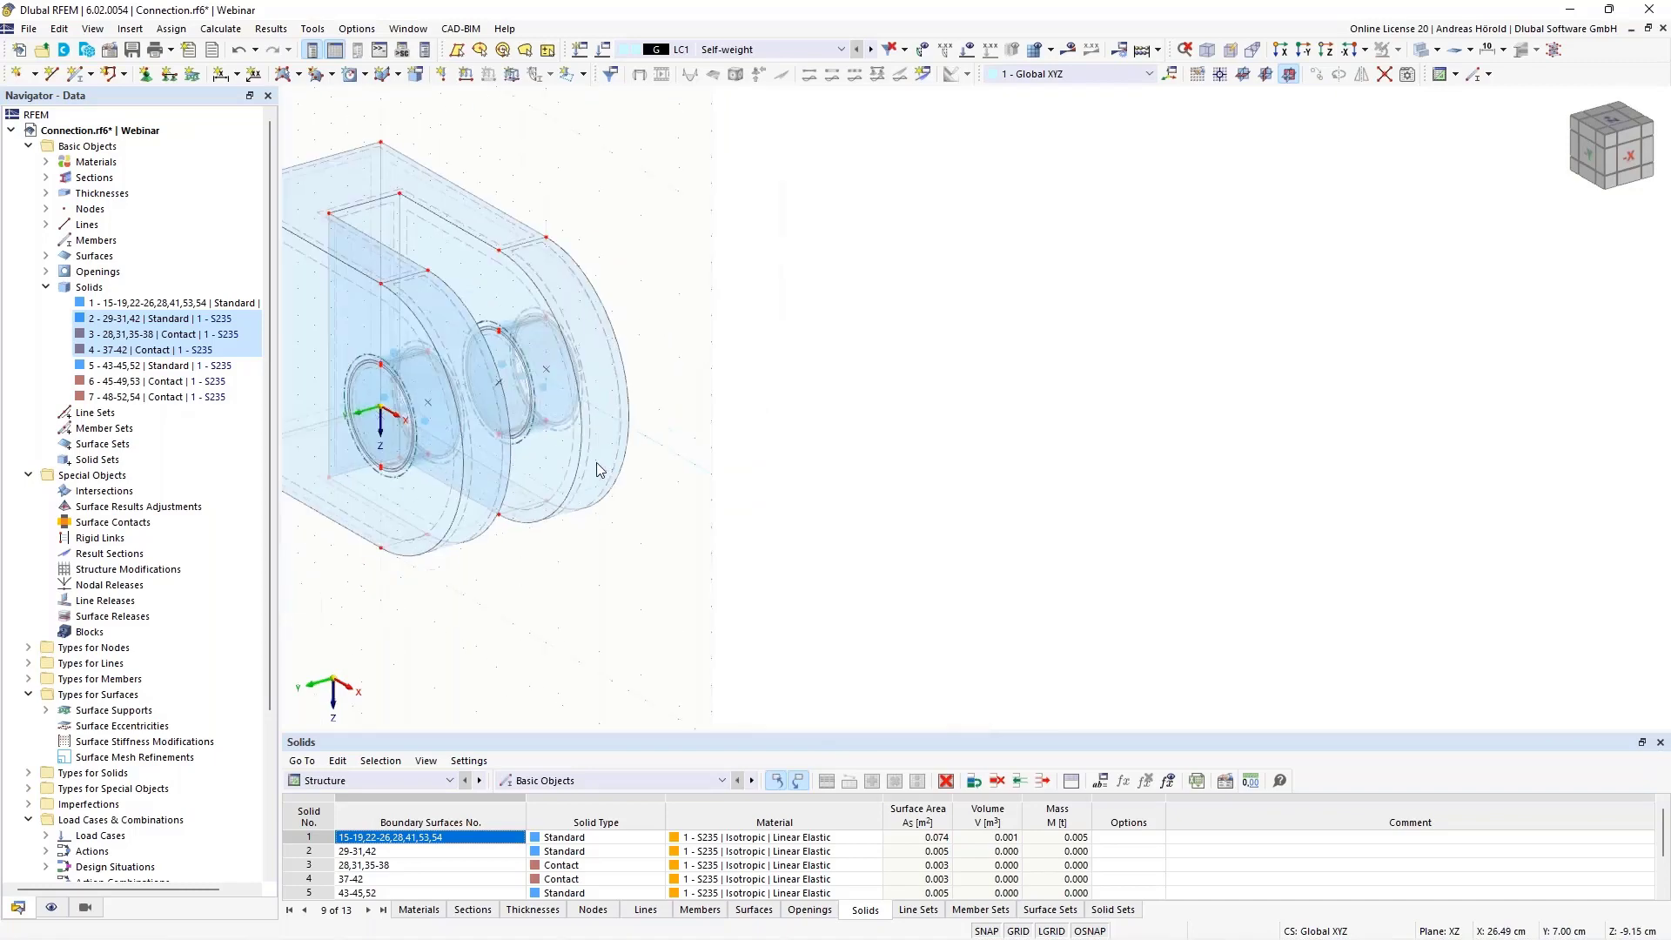
{"action": "middle_click_drag", "start_coordinate": [514, 442], "coordinate": [999, 506]}
{"action": "scroll", "coordinate": [1000, 513], "scroll_direction": "up", "scroll_amount": 5}
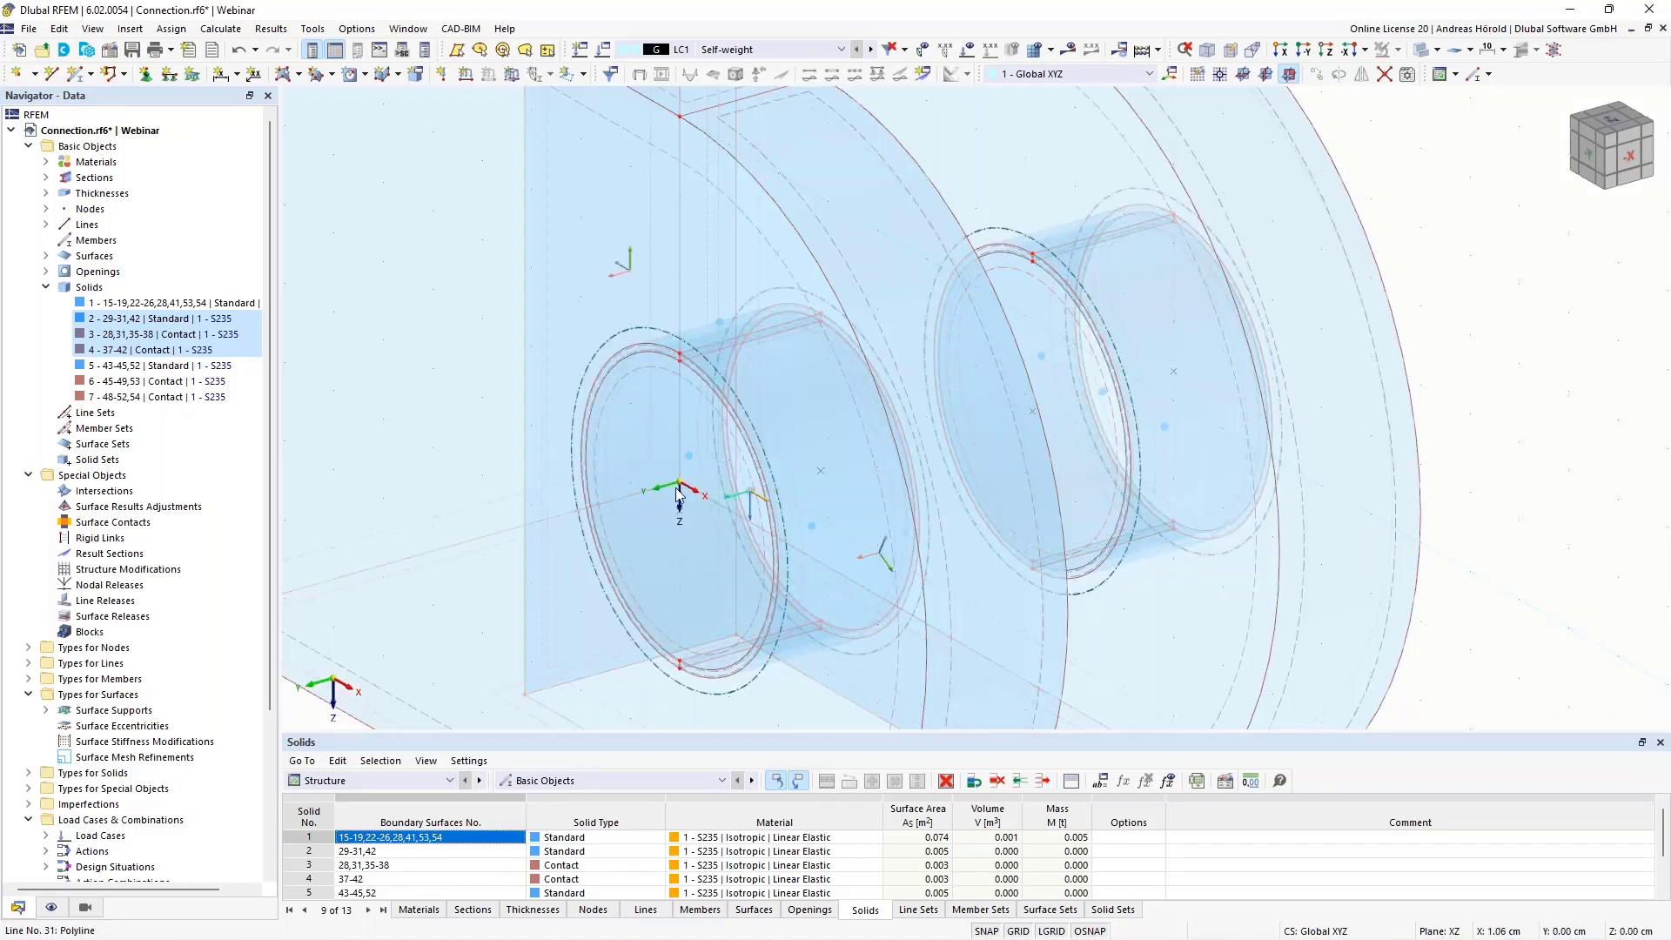
{"action": "scroll", "coordinate": [933, 519], "scroll_direction": "down", "scroll_amount": 3}
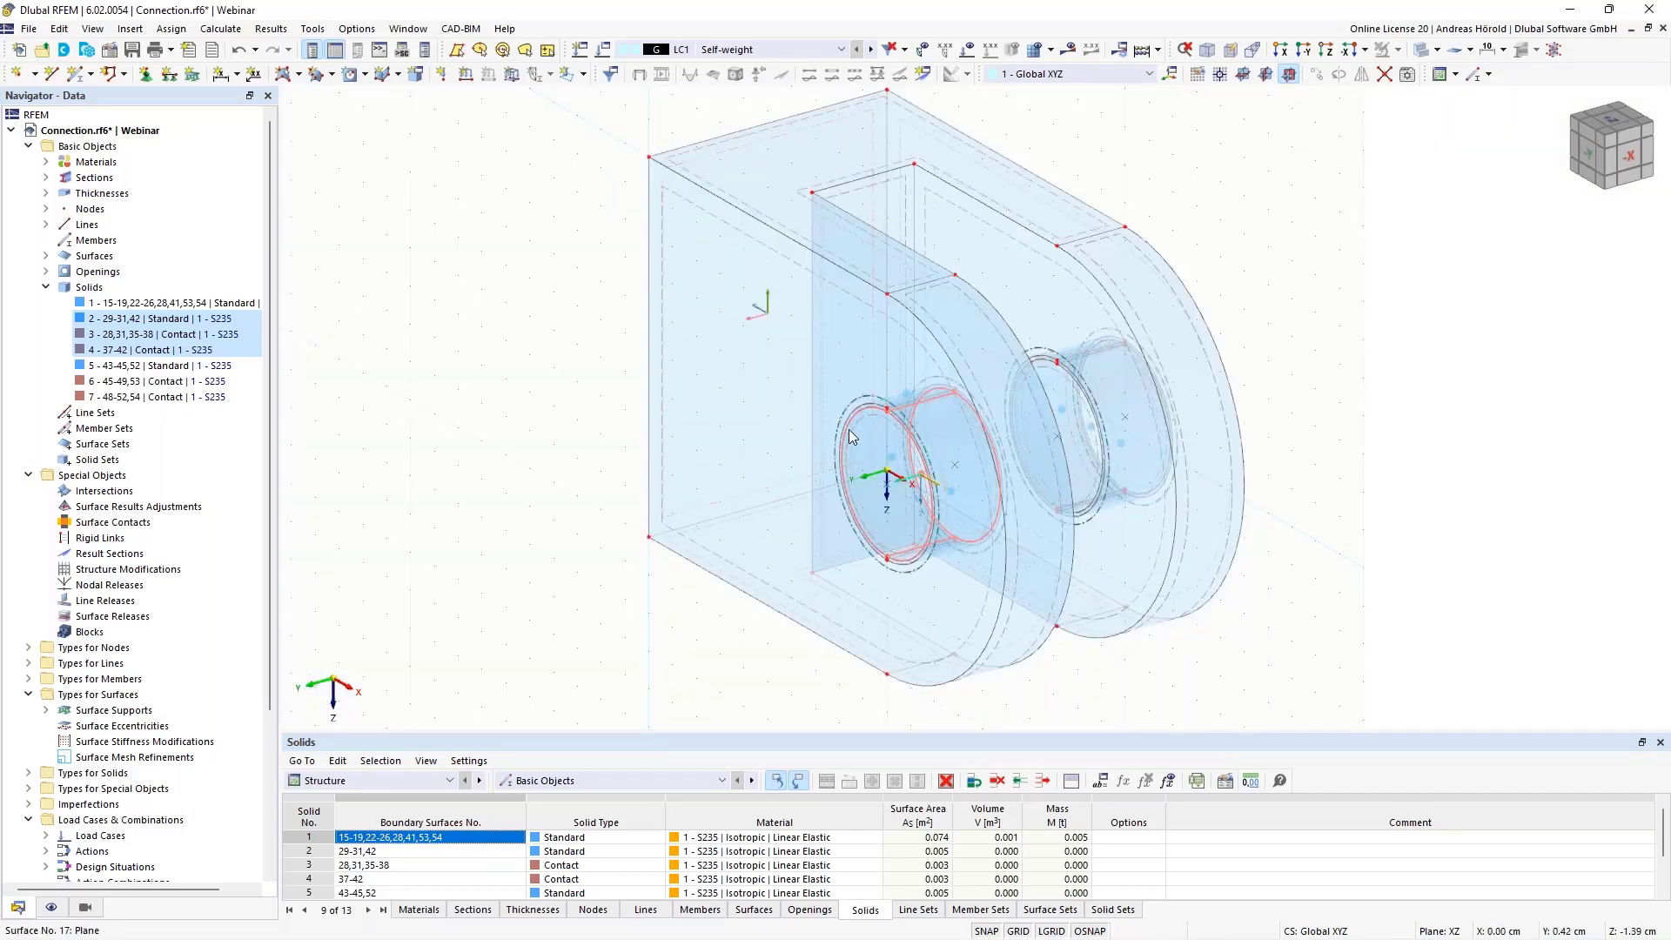
{"action": "scroll", "coordinate": [862, 464], "scroll_direction": "up", "scroll_amount": 3}
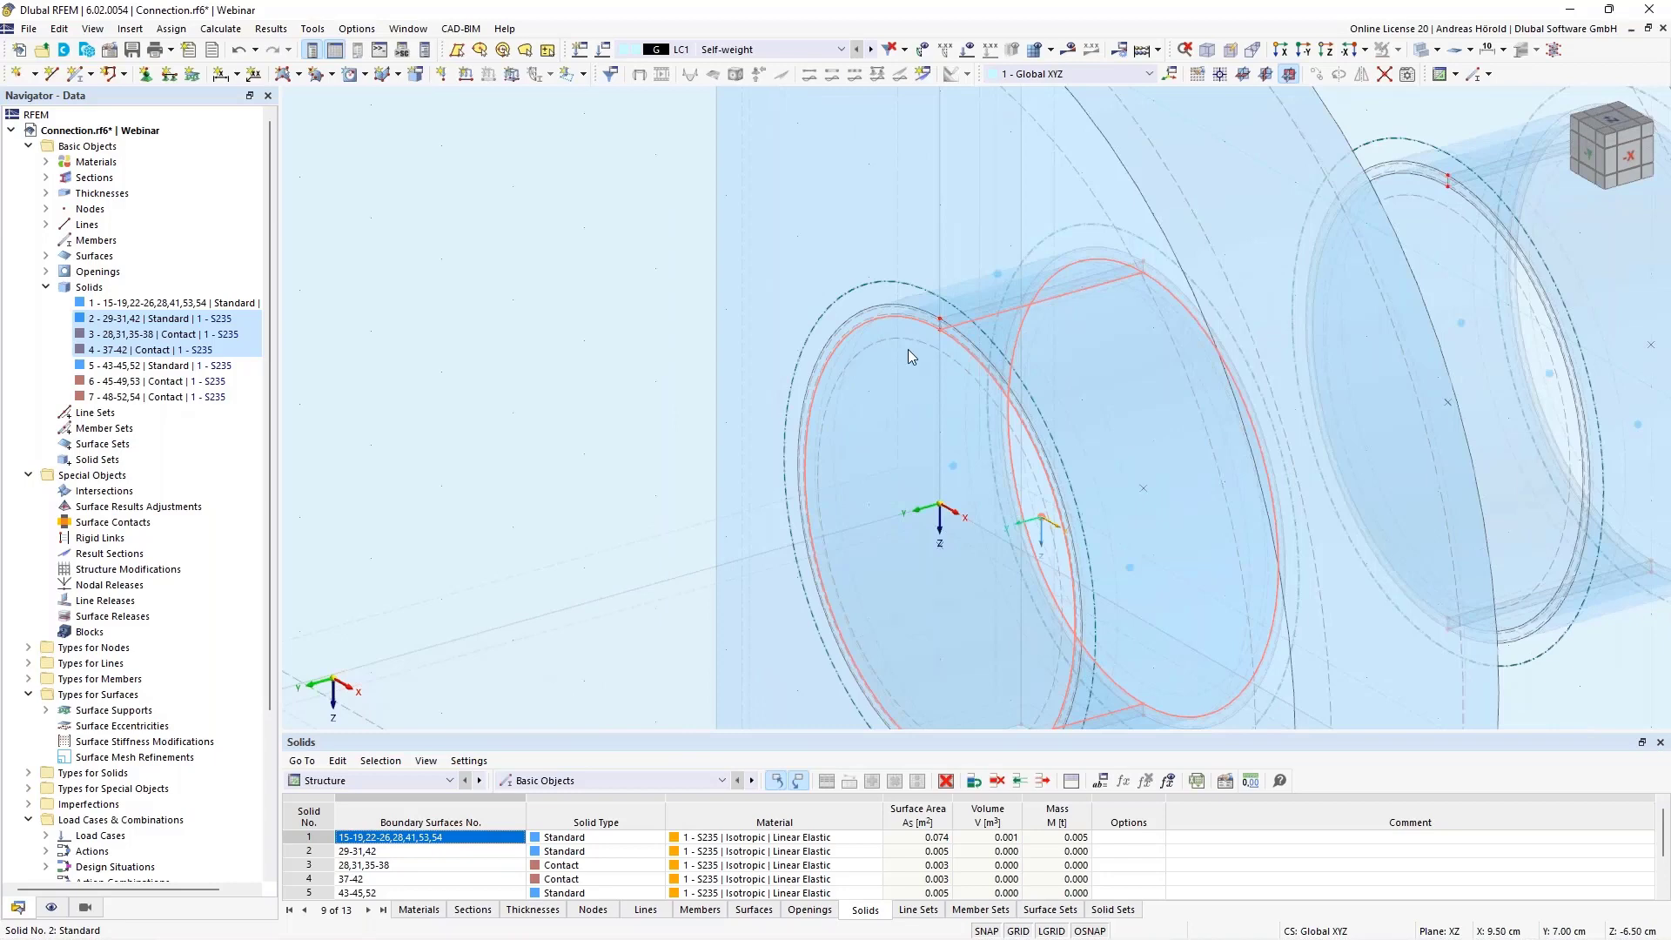
{"action": "right_click", "coordinate": [911, 348]}
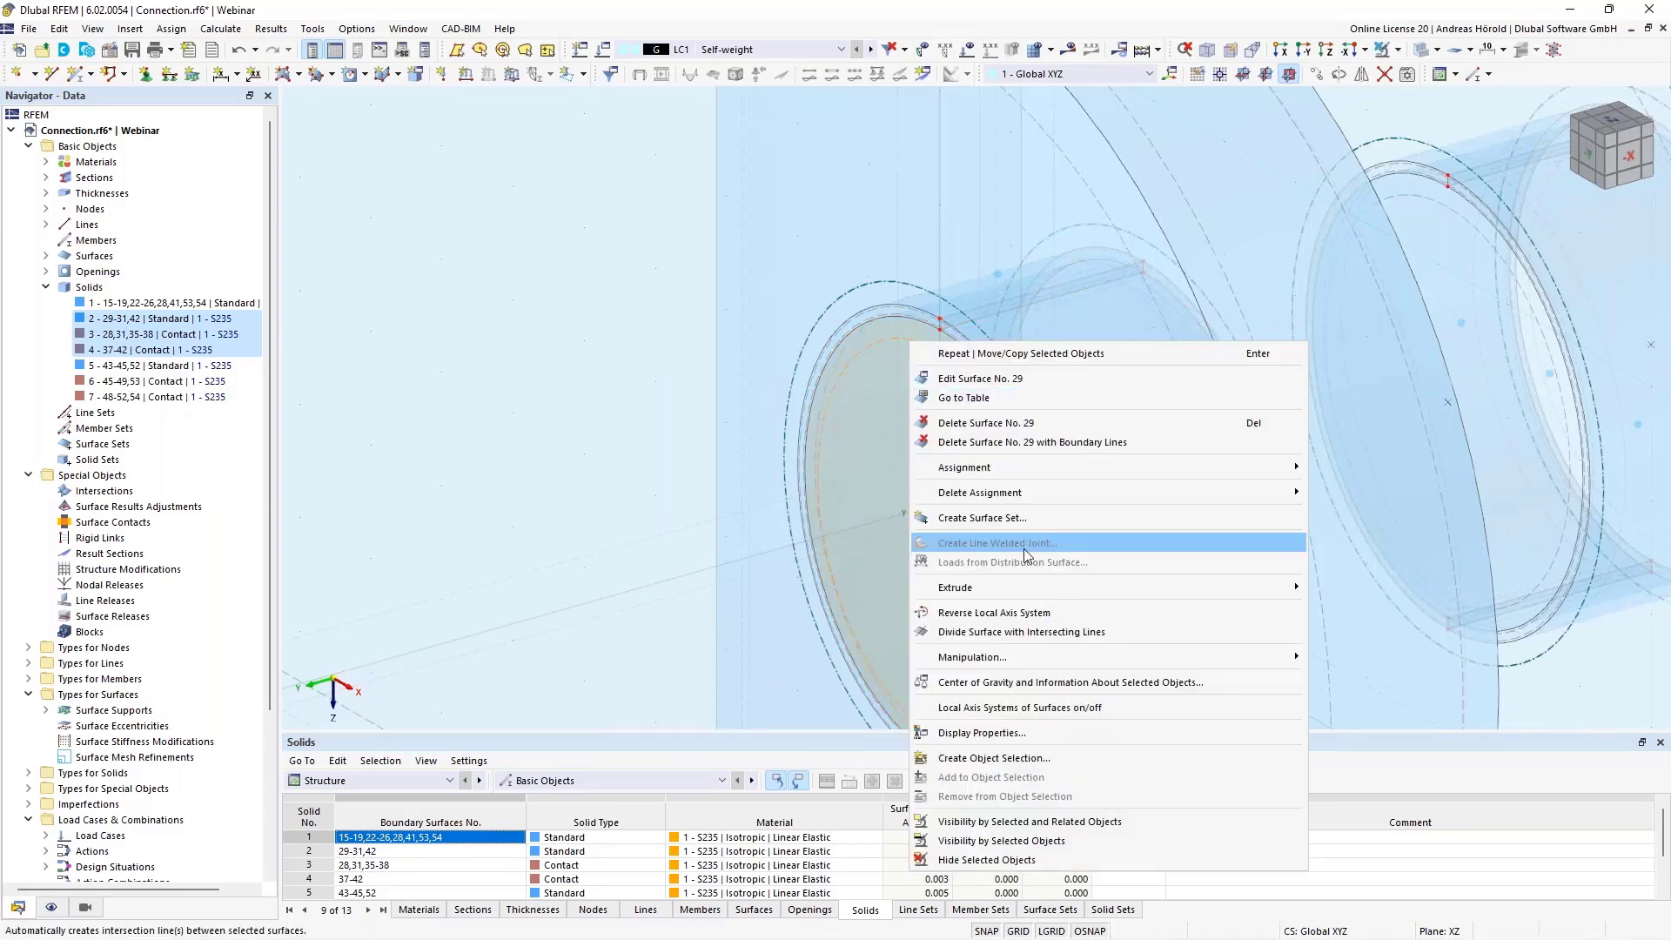
{"action": "mouse_move", "coordinate": [1031, 587]}
{"action": "left_click", "coordinate": [1373, 586]}
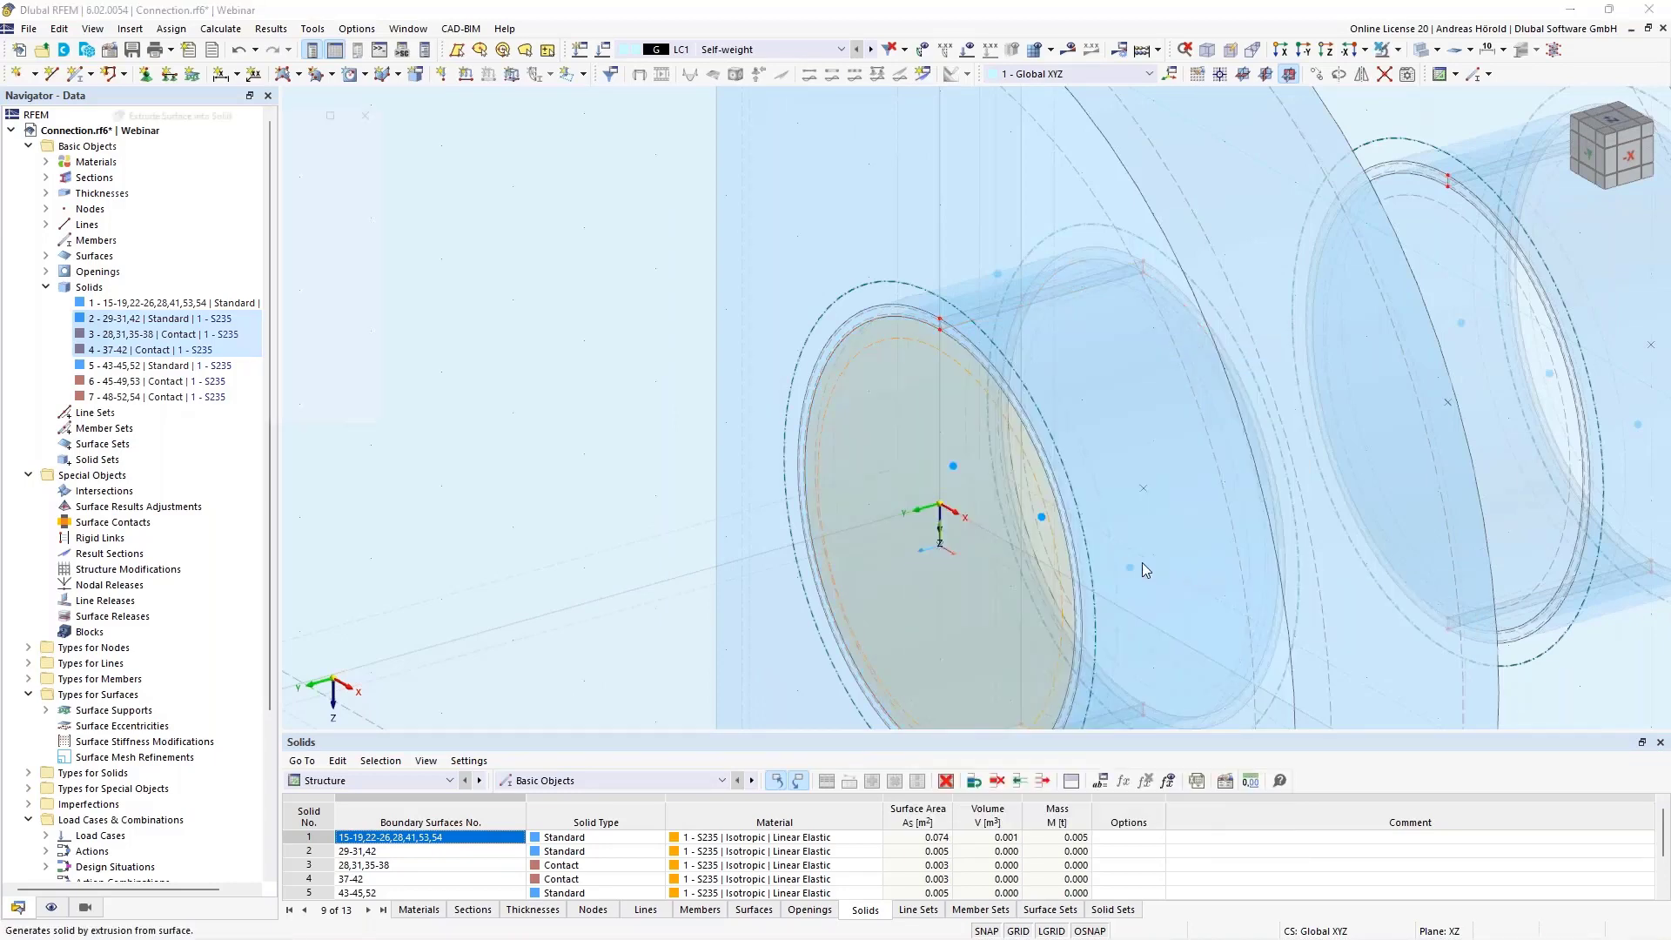
{"action": "scroll", "coordinate": [821, 562], "scroll_direction": "down", "scroll_amount": 5}
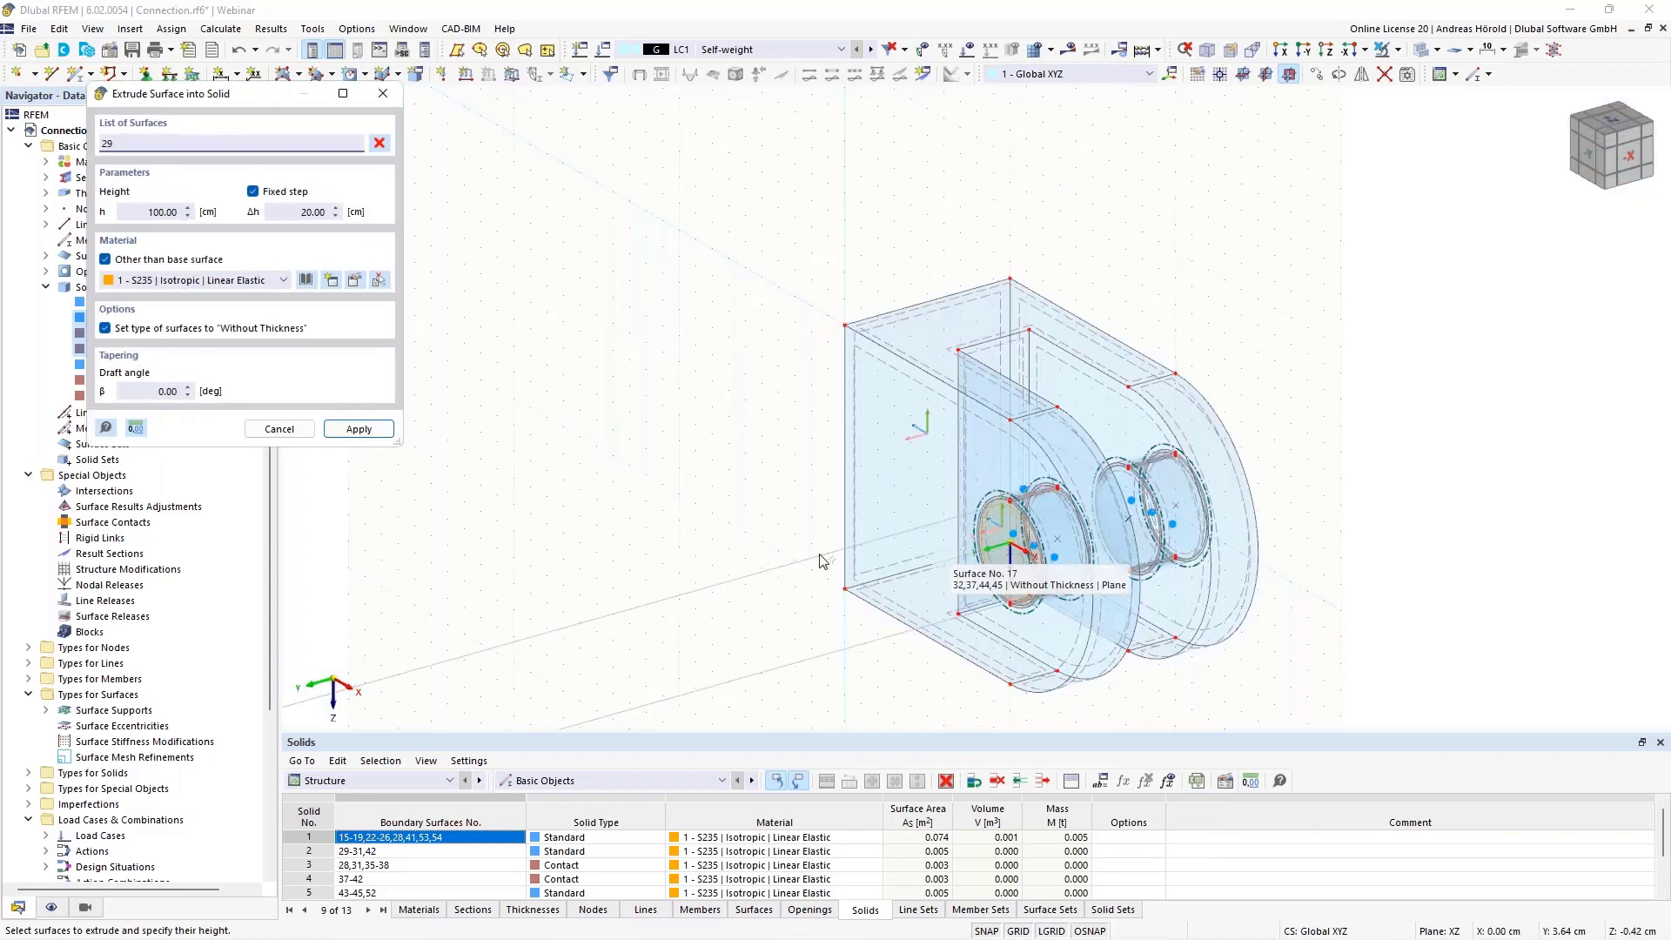
{"action": "double_click", "coordinate": [165, 212]}
{"action": "type", "text": "40"}
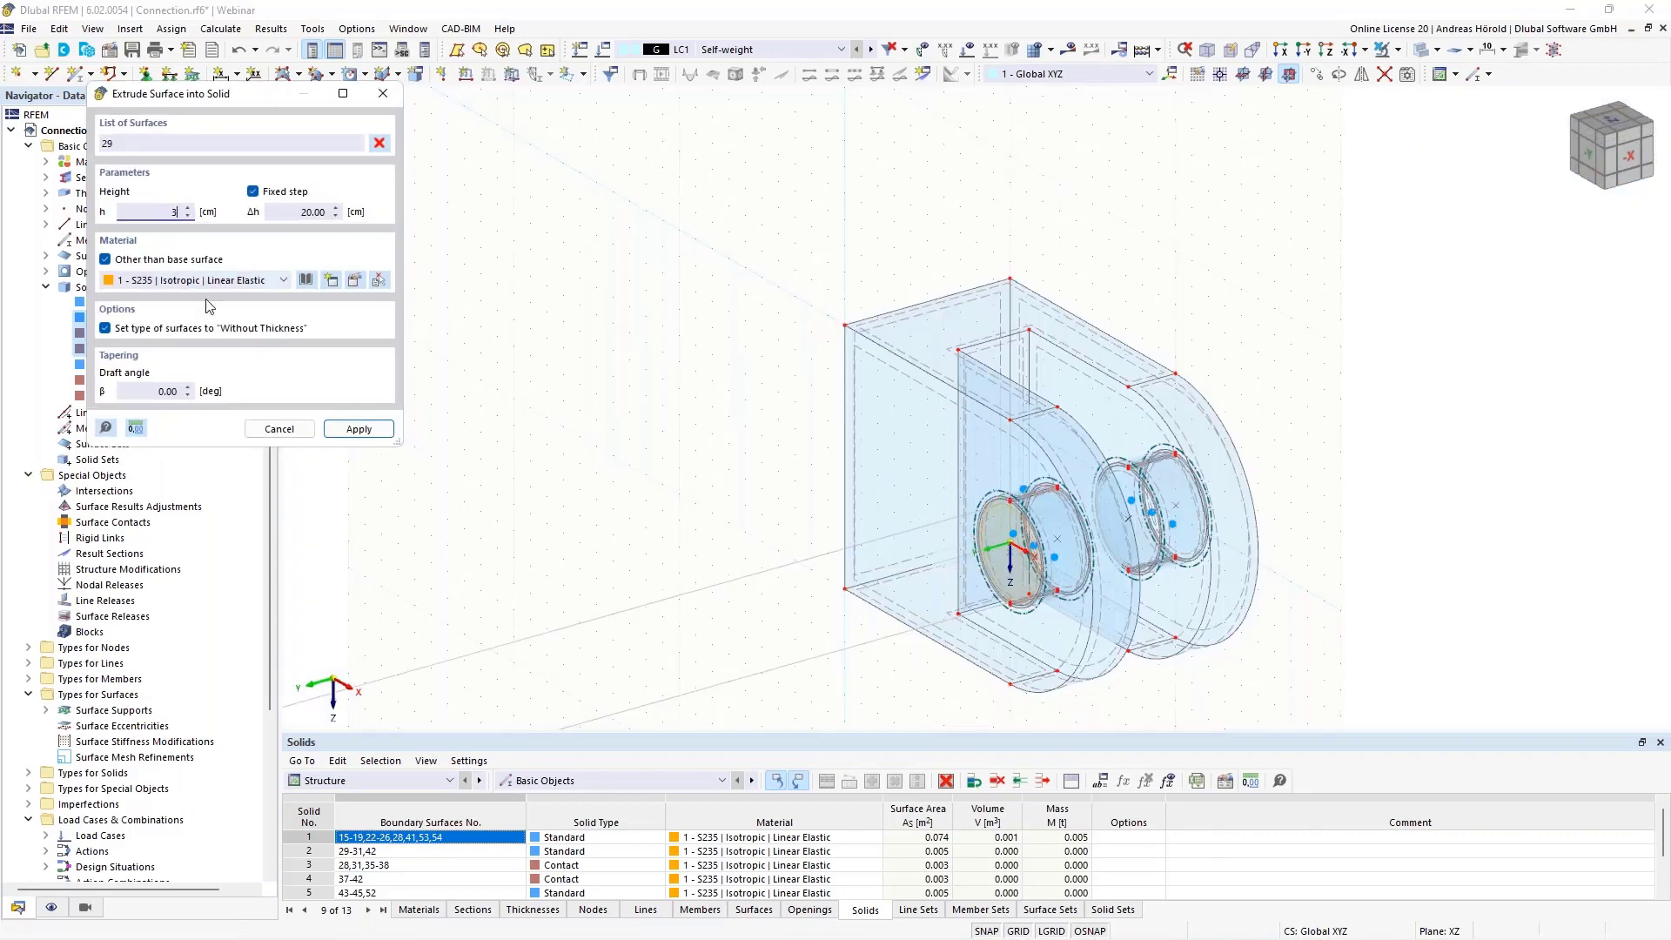
{"action": "left_click", "coordinate": [357, 429]}
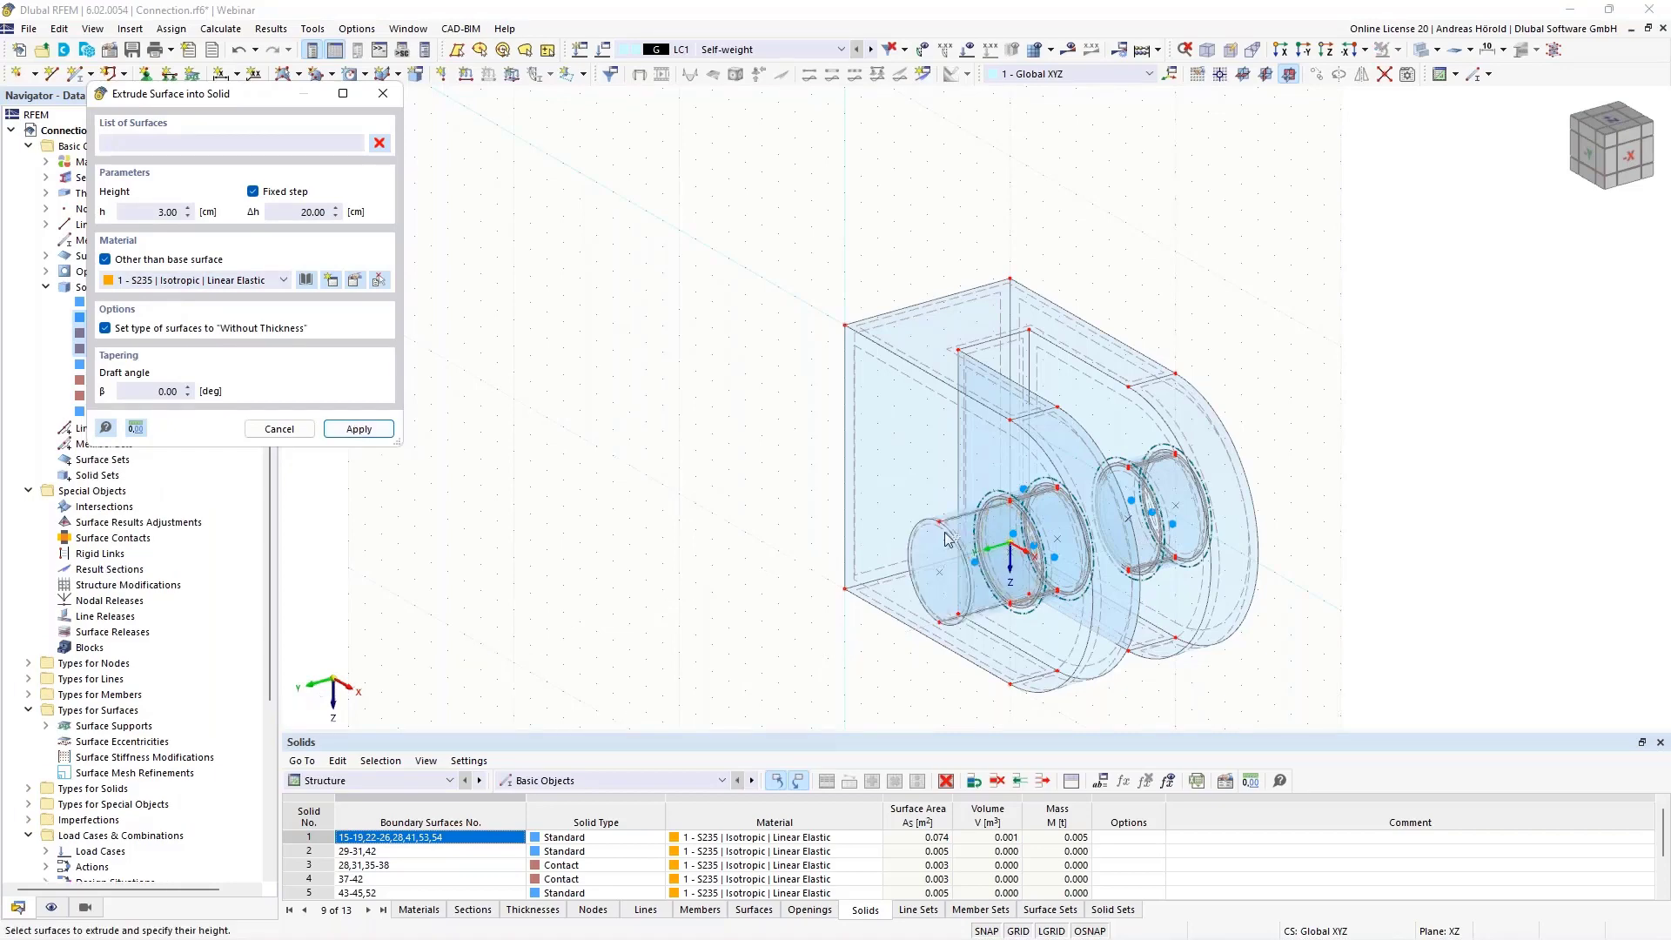
Extrude surface 44, the outer circular face of the pin in the second hole, by -3 cm into a solid of S235 steel
{"action": "middle_click_drag", "start_coordinate": [1539, 599], "coordinate": [1319, 567], "text": "ctrl"}
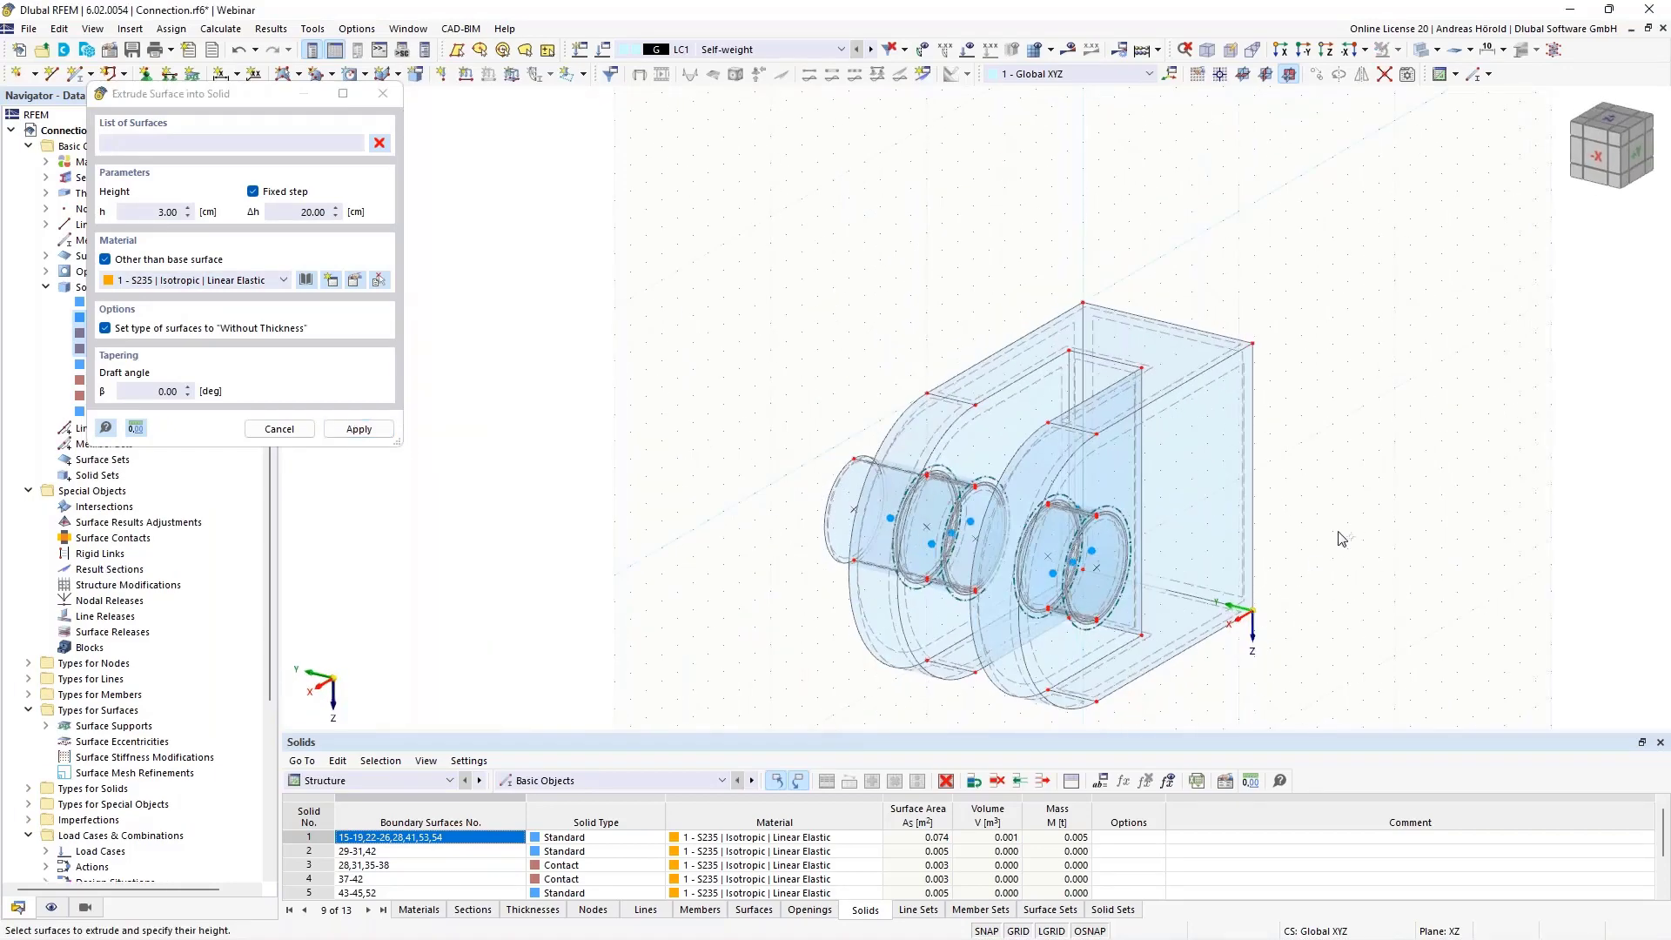
{"action": "scroll", "coordinate": [1345, 538], "scroll_direction": "up", "scroll_amount": 6}
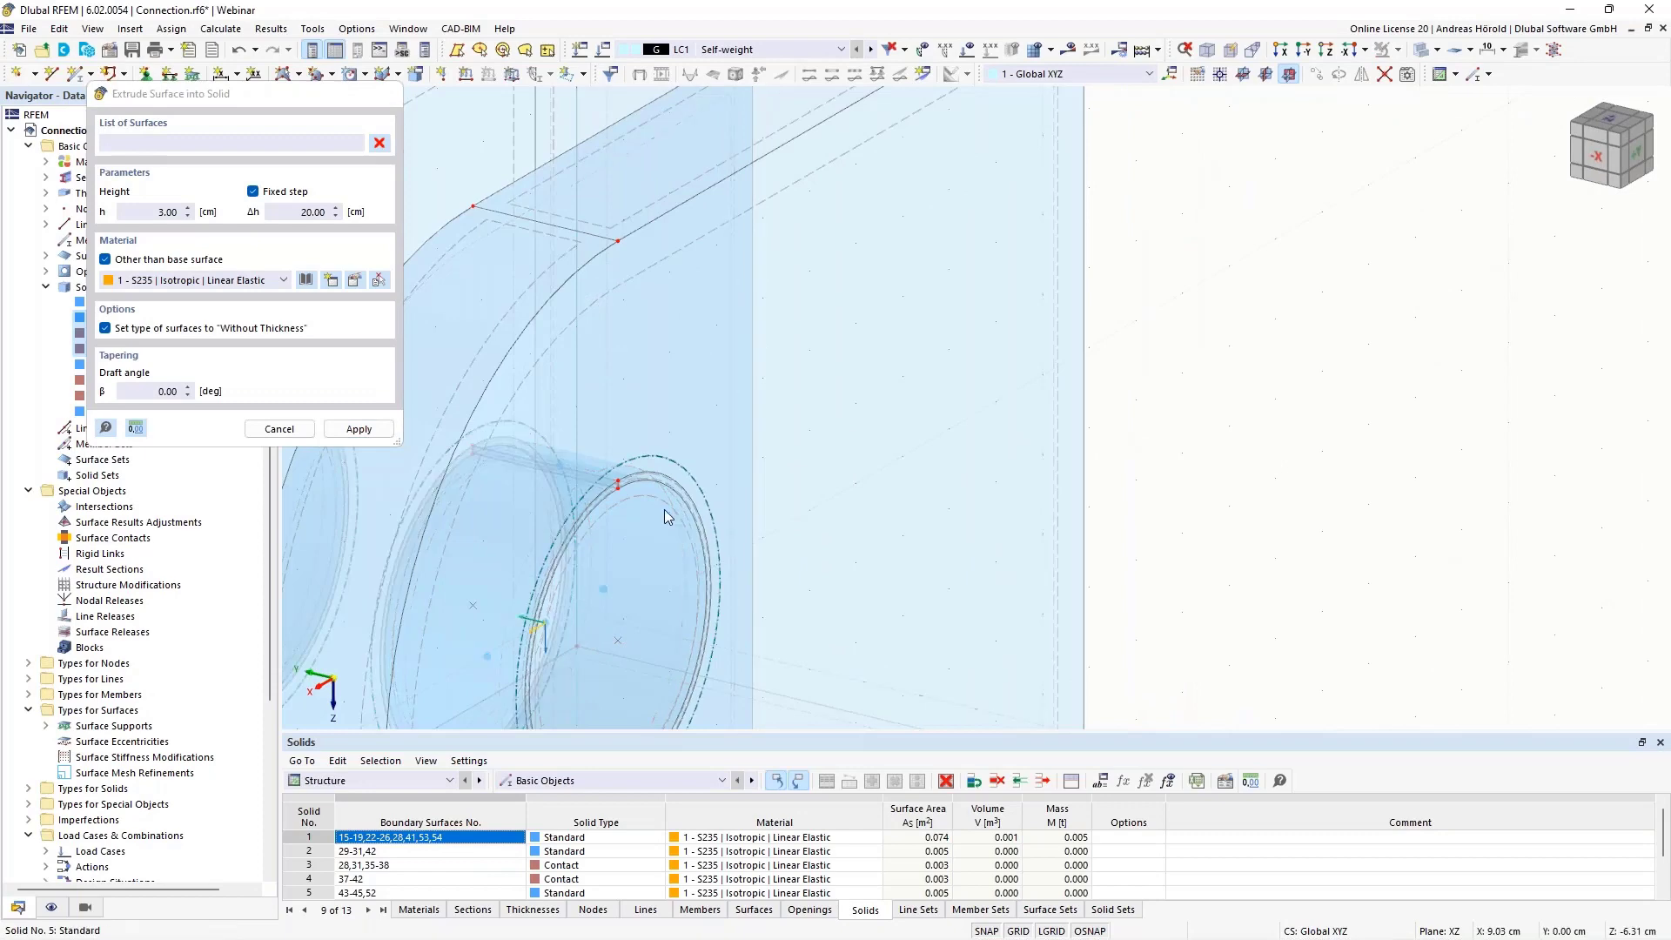
{"action": "key", "text": "Escape"}
{"action": "right_click", "coordinate": [655, 503]}
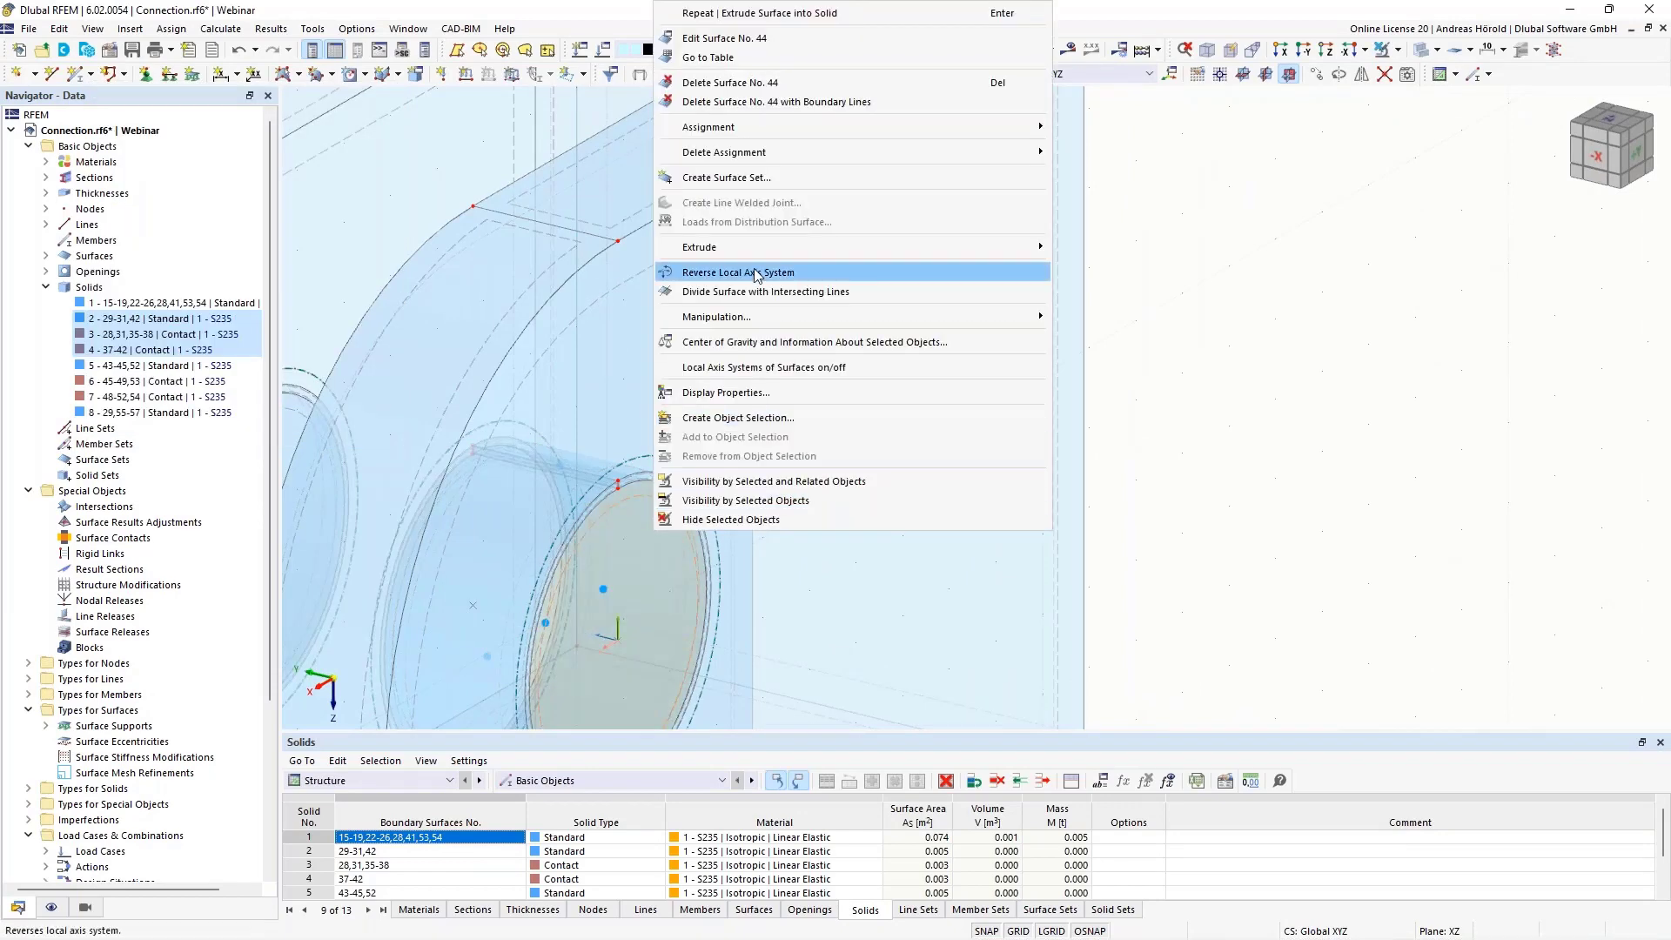
{"action": "mouse_move", "coordinate": [759, 254]}
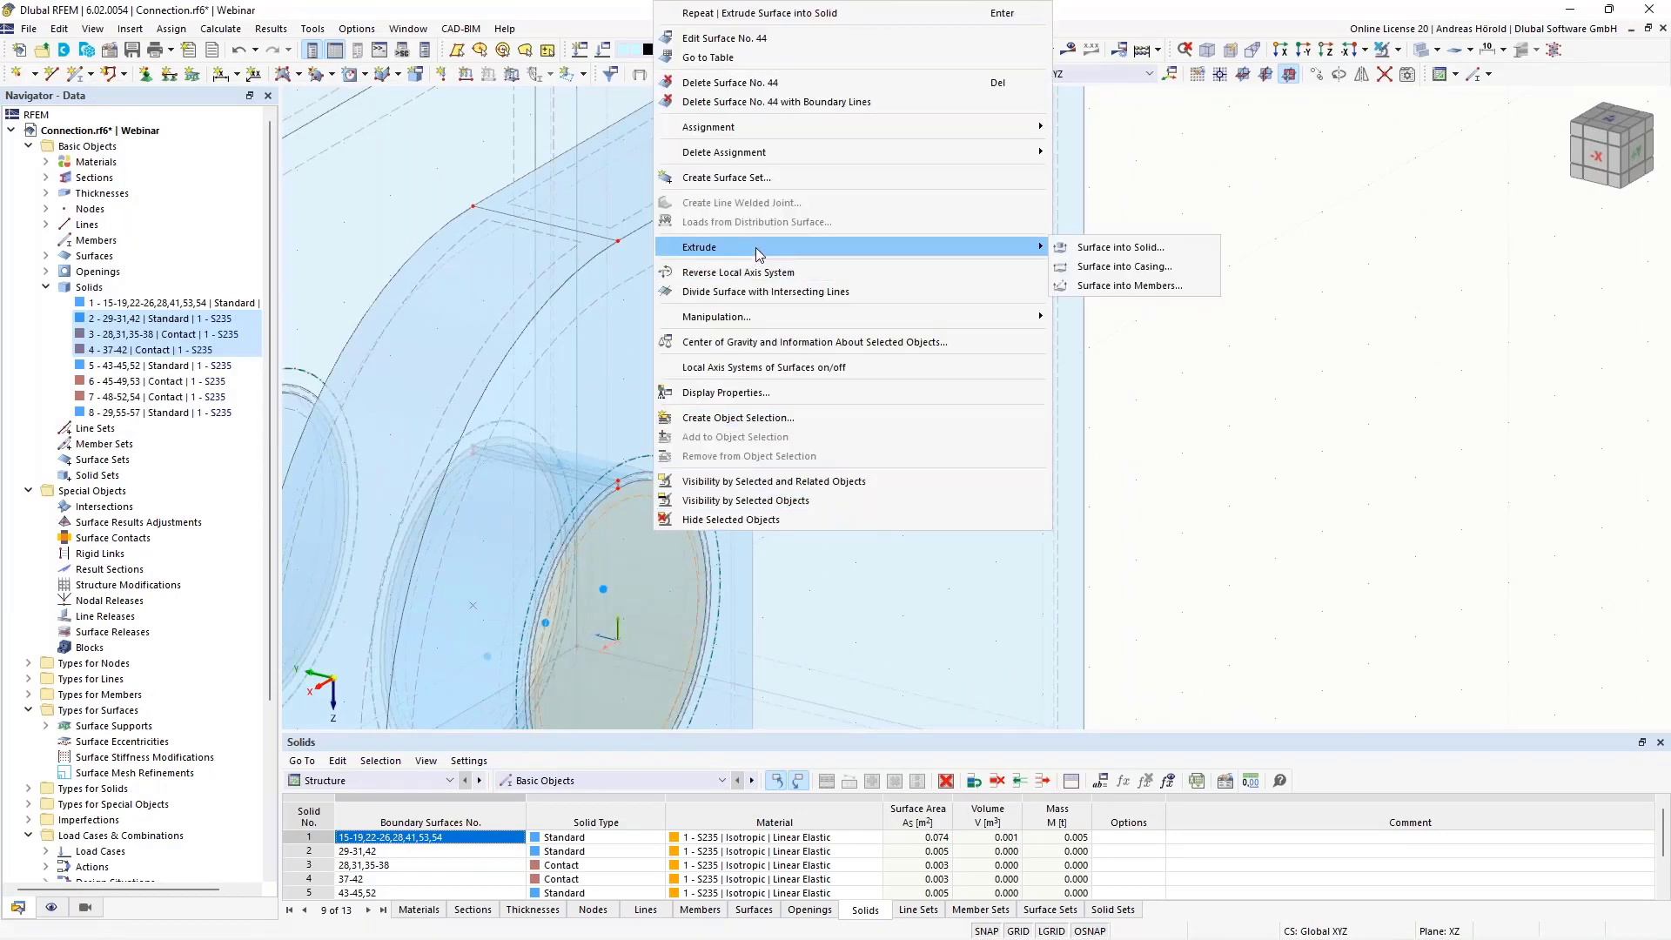
{"action": "left_click", "coordinate": [1126, 254]}
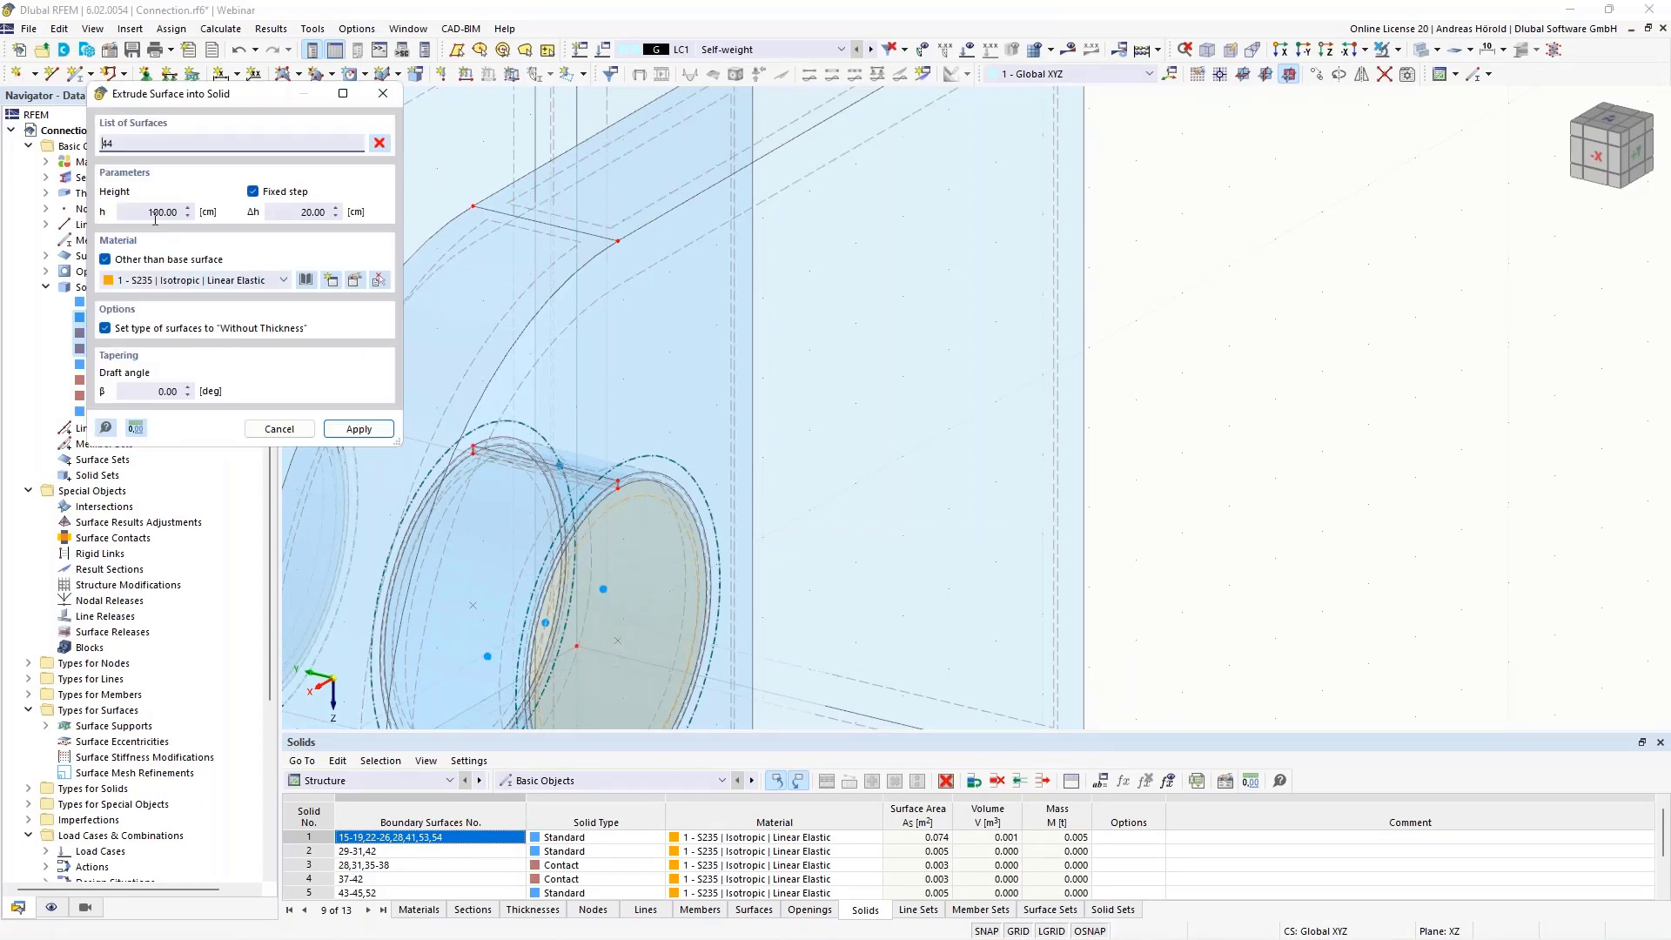
{"action": "scroll", "coordinate": [617, 409], "scroll_direction": "down", "scroll_amount": 5}
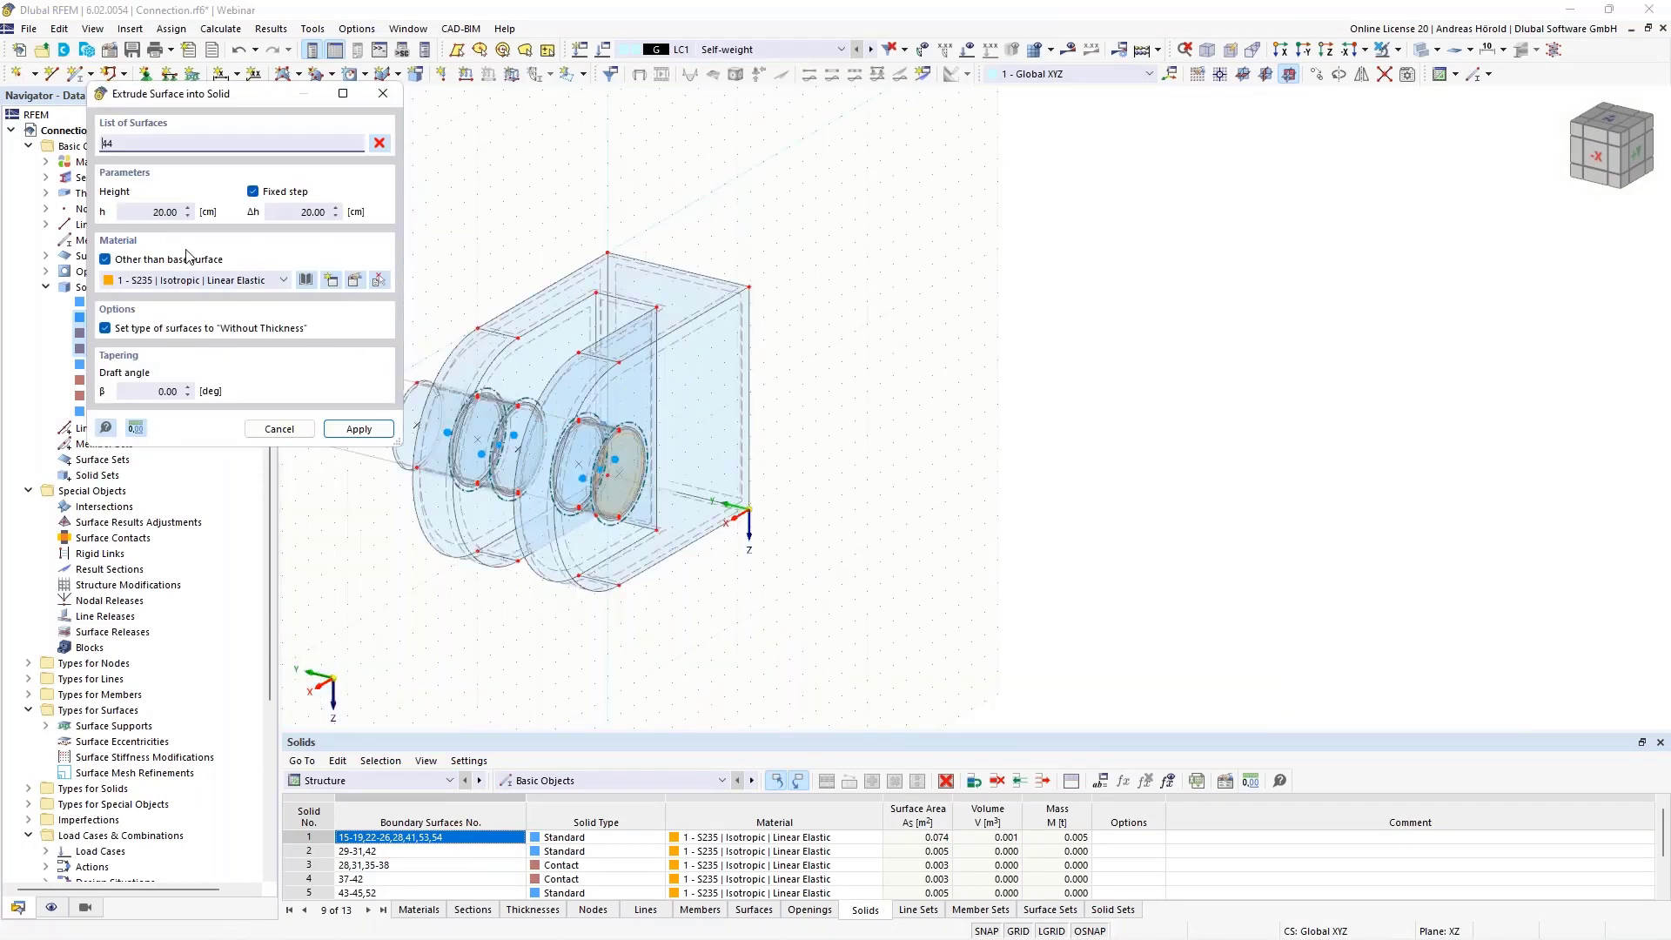
{"action": "left_click", "coordinate": [157, 213]}
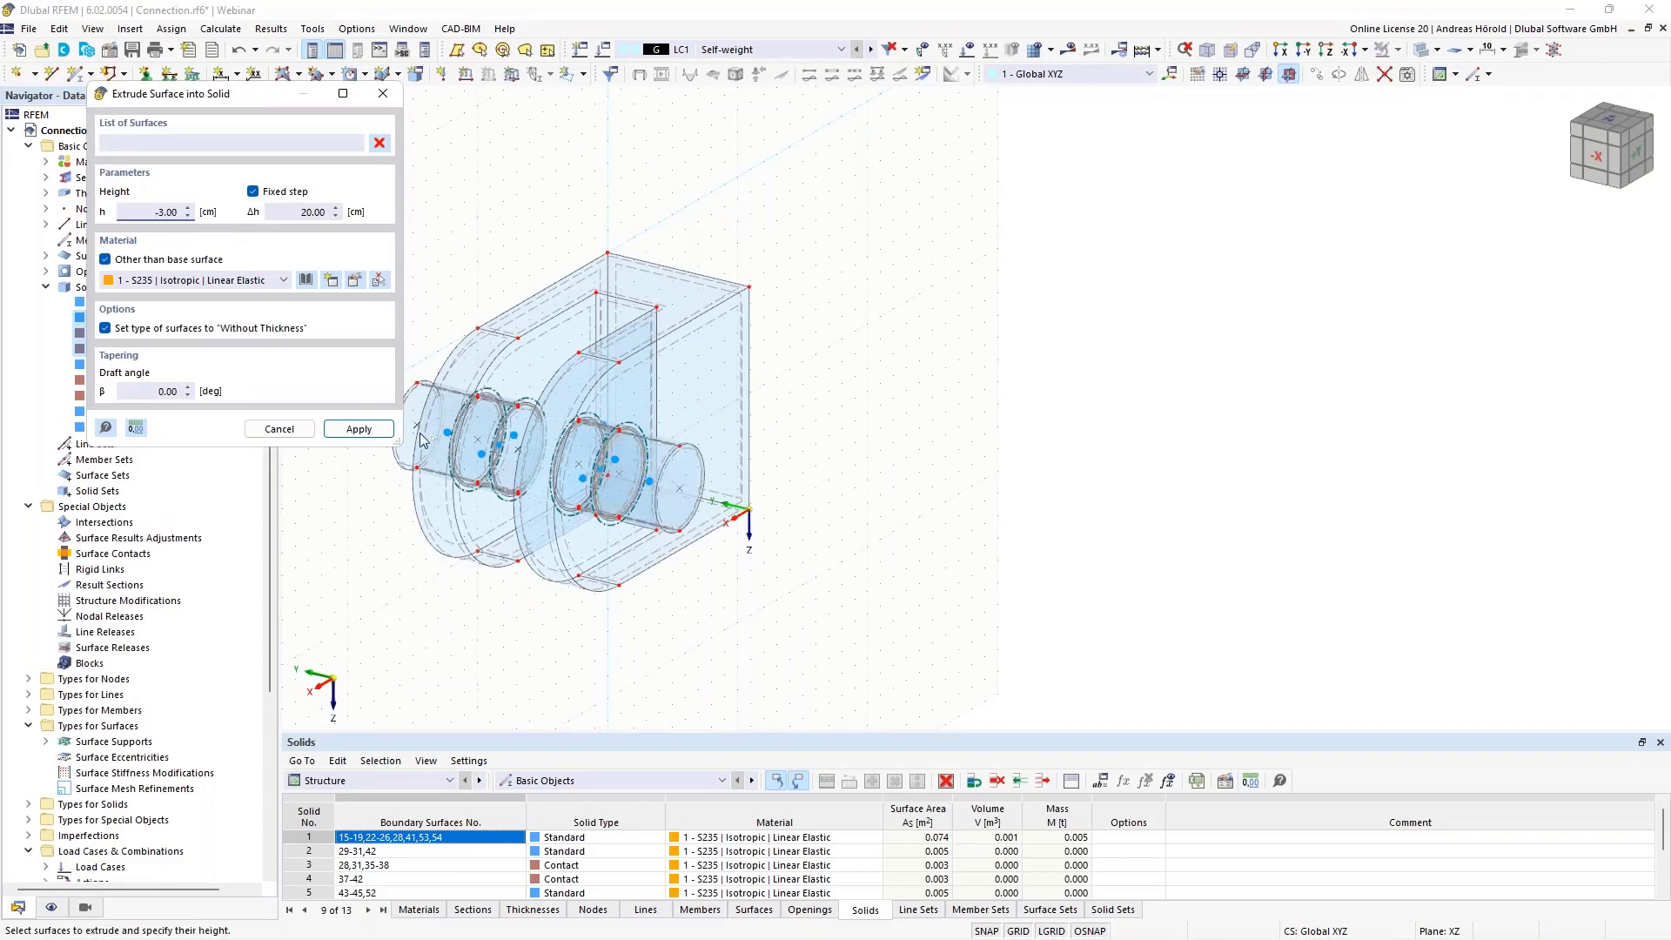
{"action": "scroll", "coordinate": [522, 418], "scroll_direction": "up", "scroll_amount": 4}
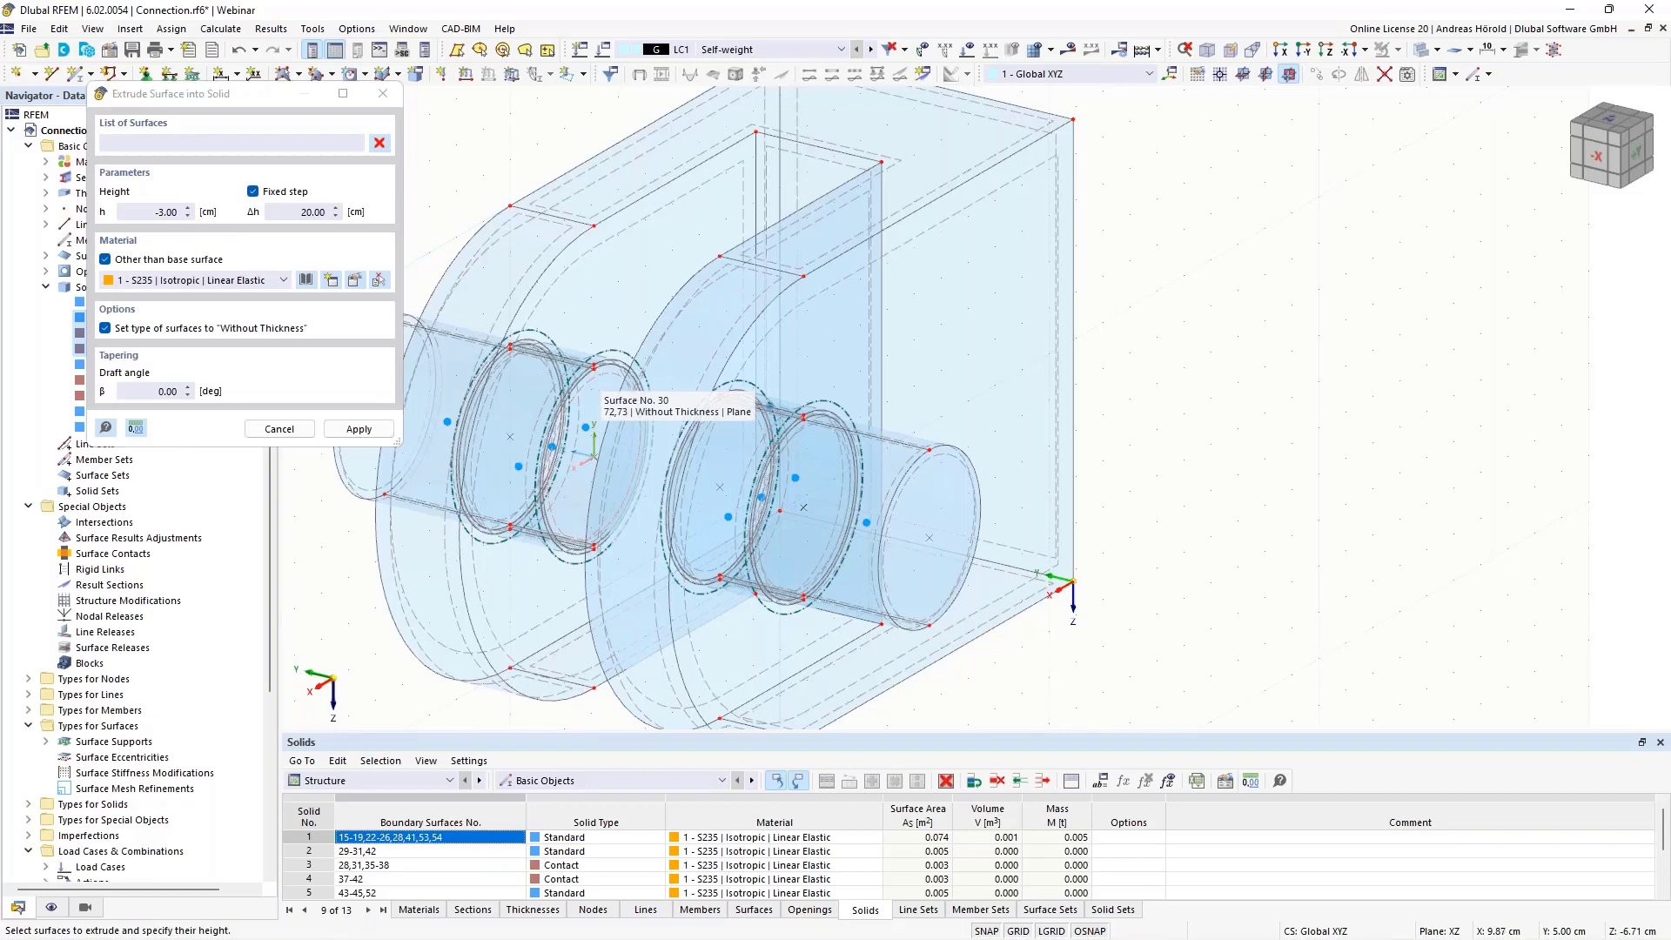
{"action": "key", "text": "Escape"}
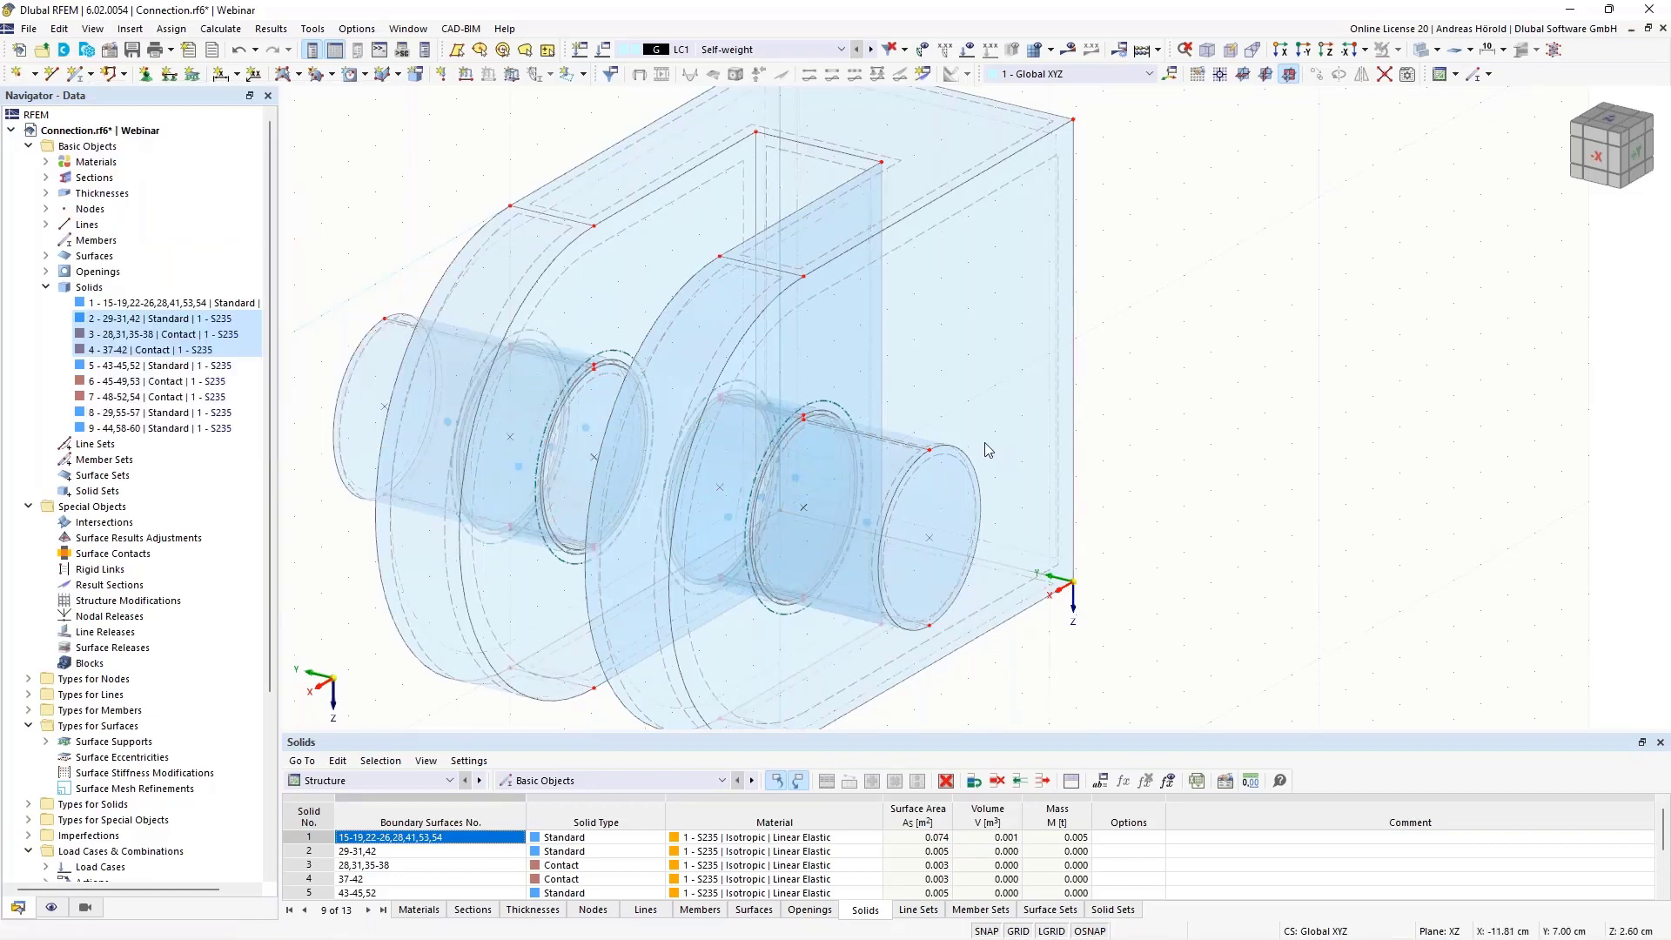
Extrude surface 30, the first pin's circular face on the slot side, by -3 cm across the gap into a solid of S235 steel
{"action": "right_click", "coordinate": [612, 384]}
{"action": "mouse_move", "coordinate": [762, 623]}
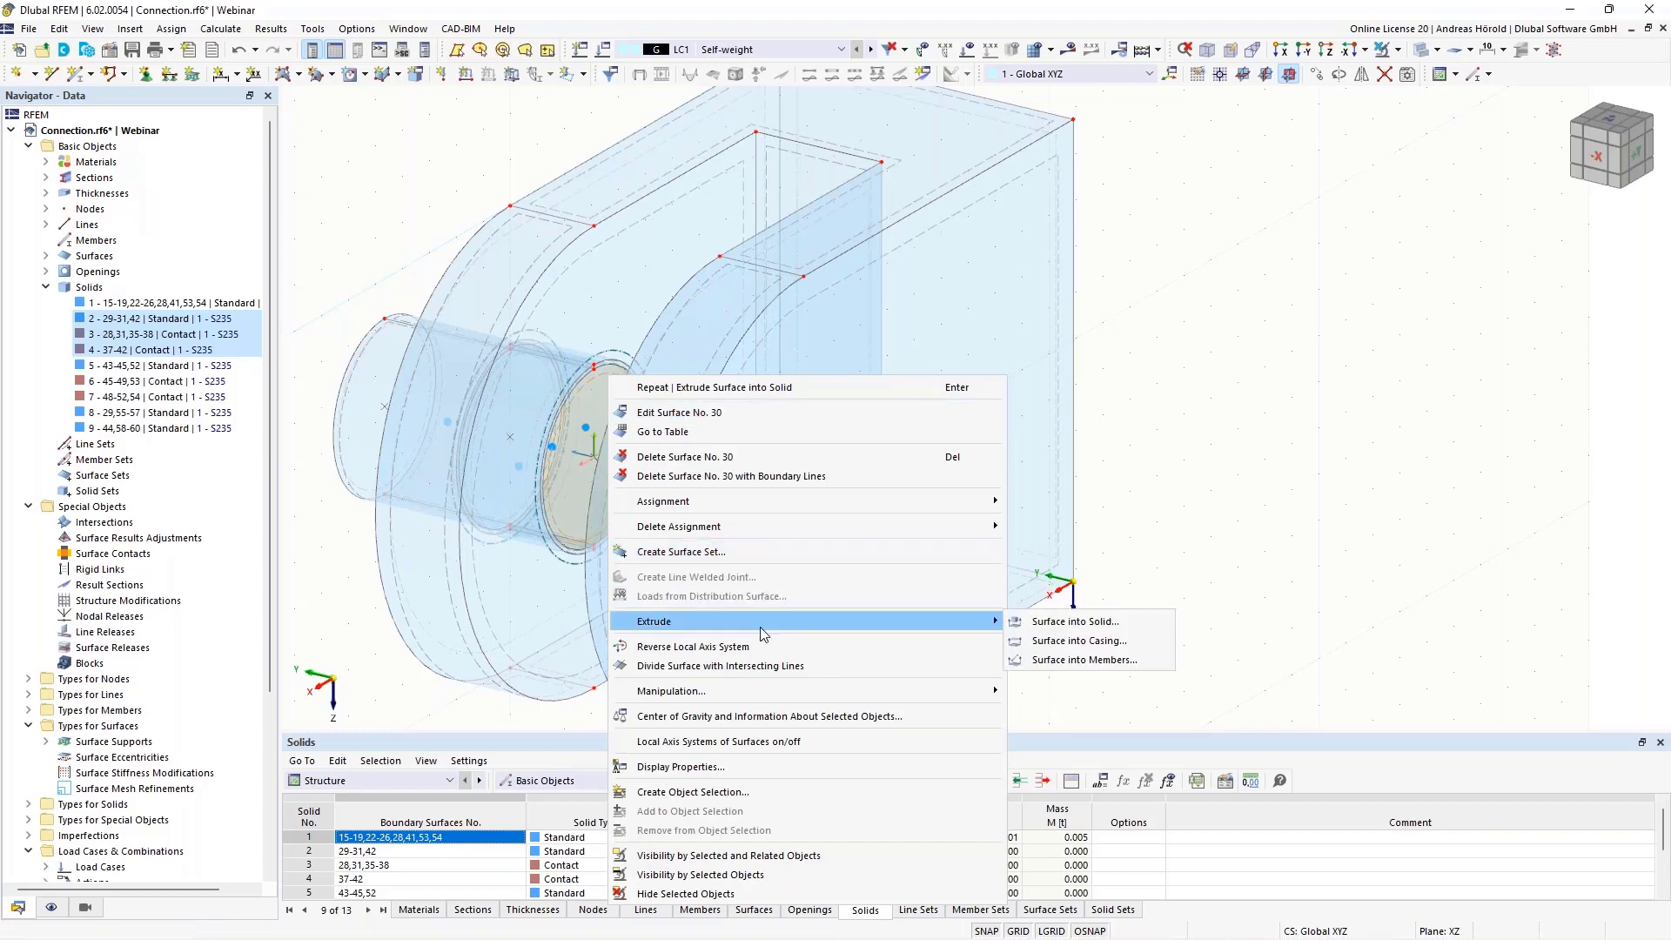
{"action": "left_click", "coordinate": [1056, 623]}
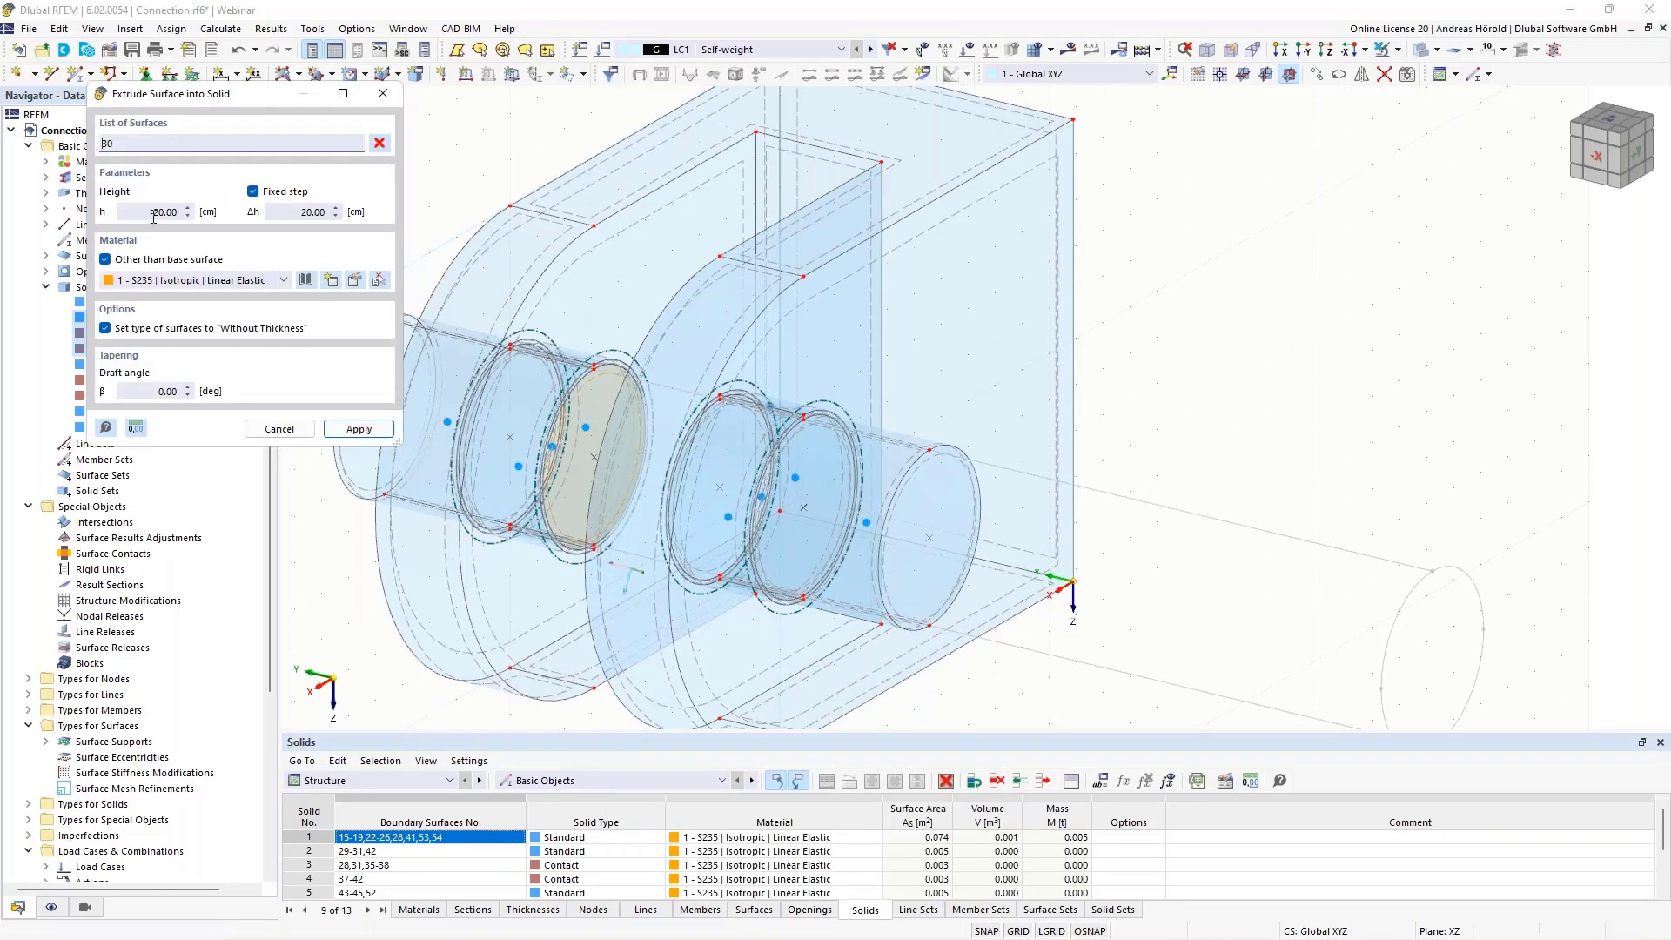
{"action": "left_click_drag", "start_coordinate": [159, 214], "coordinate": [227, 214]}
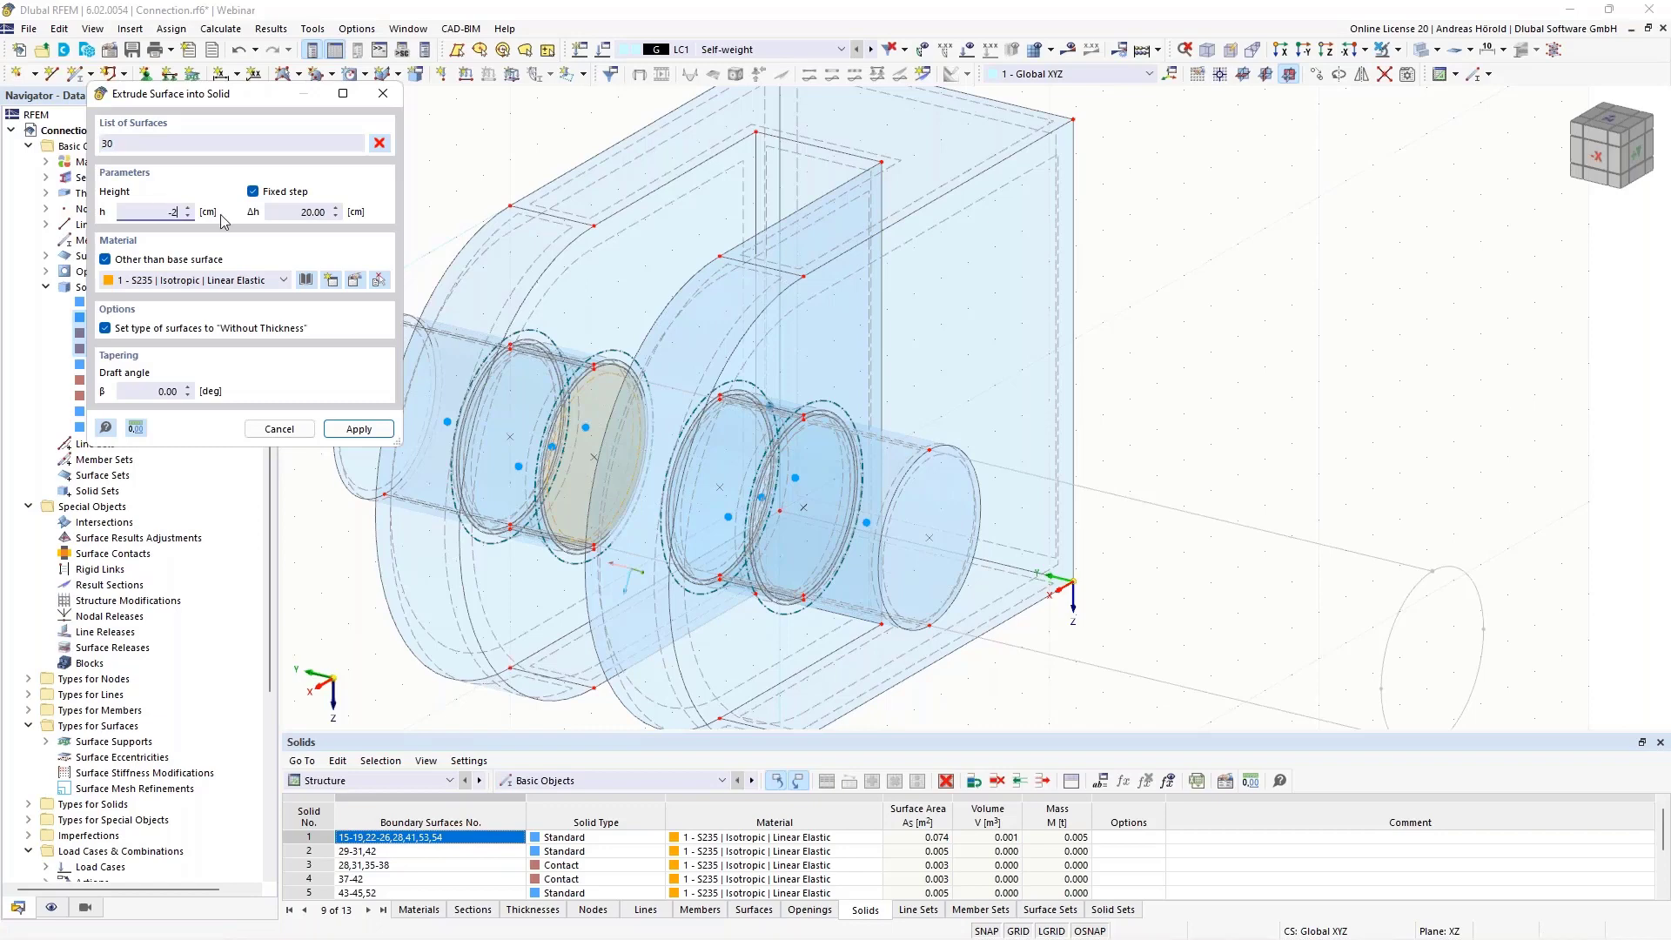
{"action": "type", "text": "3"}
{"action": "left_click", "coordinate": [358, 428]}
{"action": "left_click", "coordinate": [336, 620]}
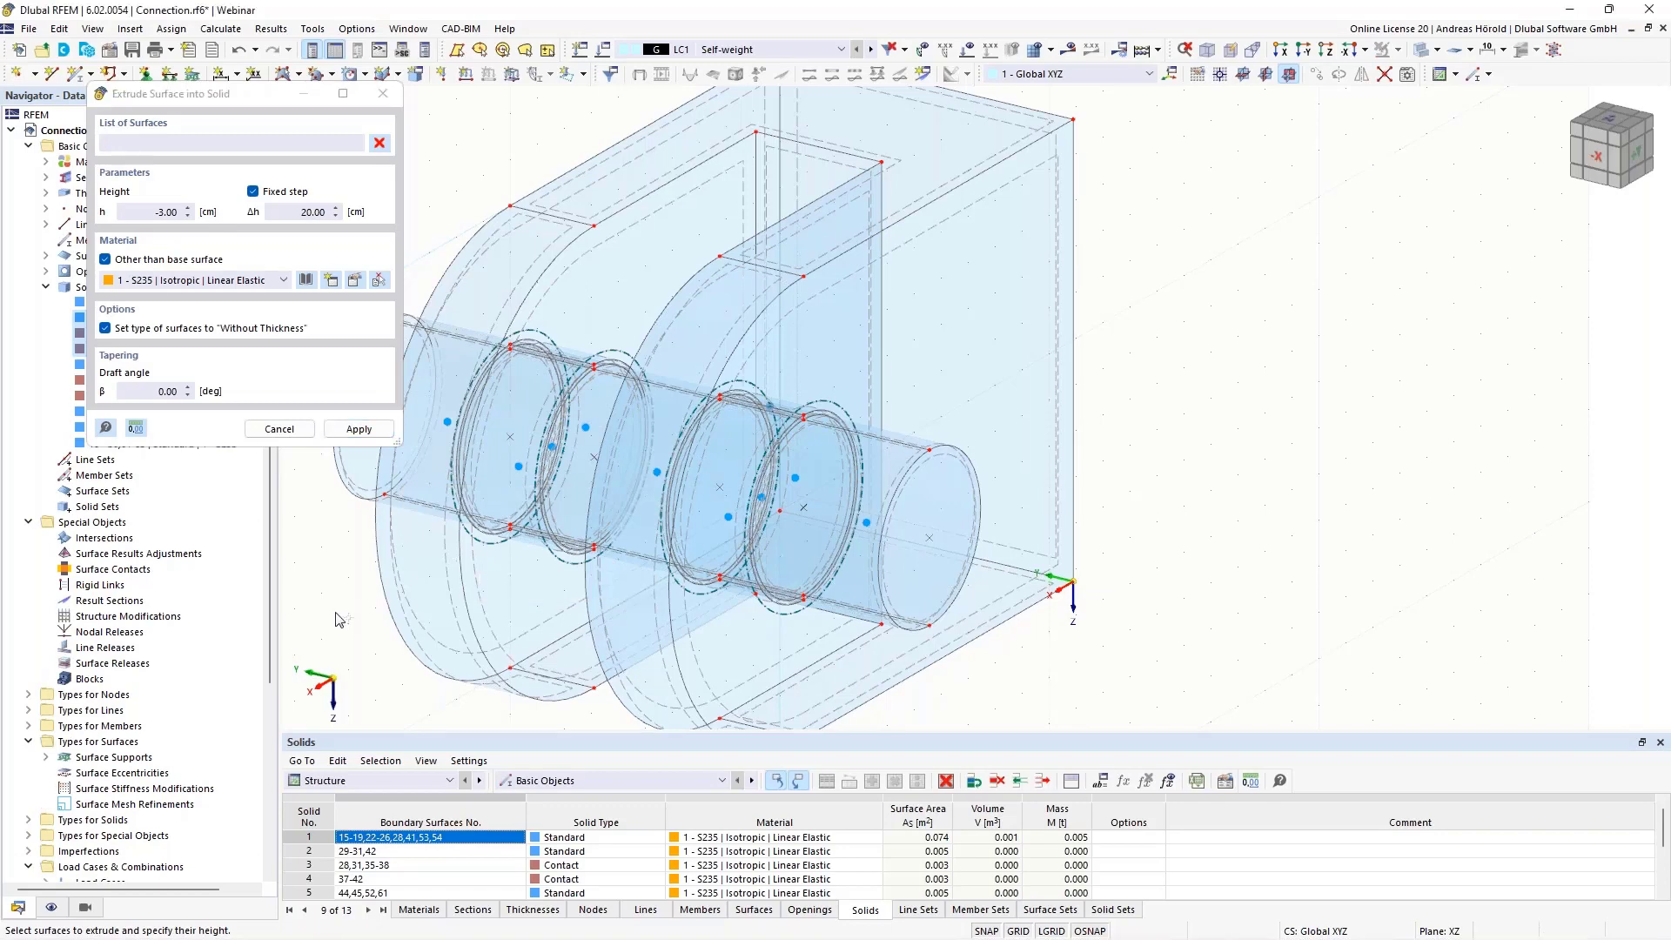
{"action": "key", "text": "Escape"}
Open surface 17, the plate's flat rear face, for editing and enable its surface support option
{"action": "middle_click_drag", "start_coordinate": [337, 616], "coordinate": [1313, 575], "text": "ctrl"}
{"action": "scroll", "coordinate": [1313, 576], "scroll_direction": "up", "scroll_amount": 1}
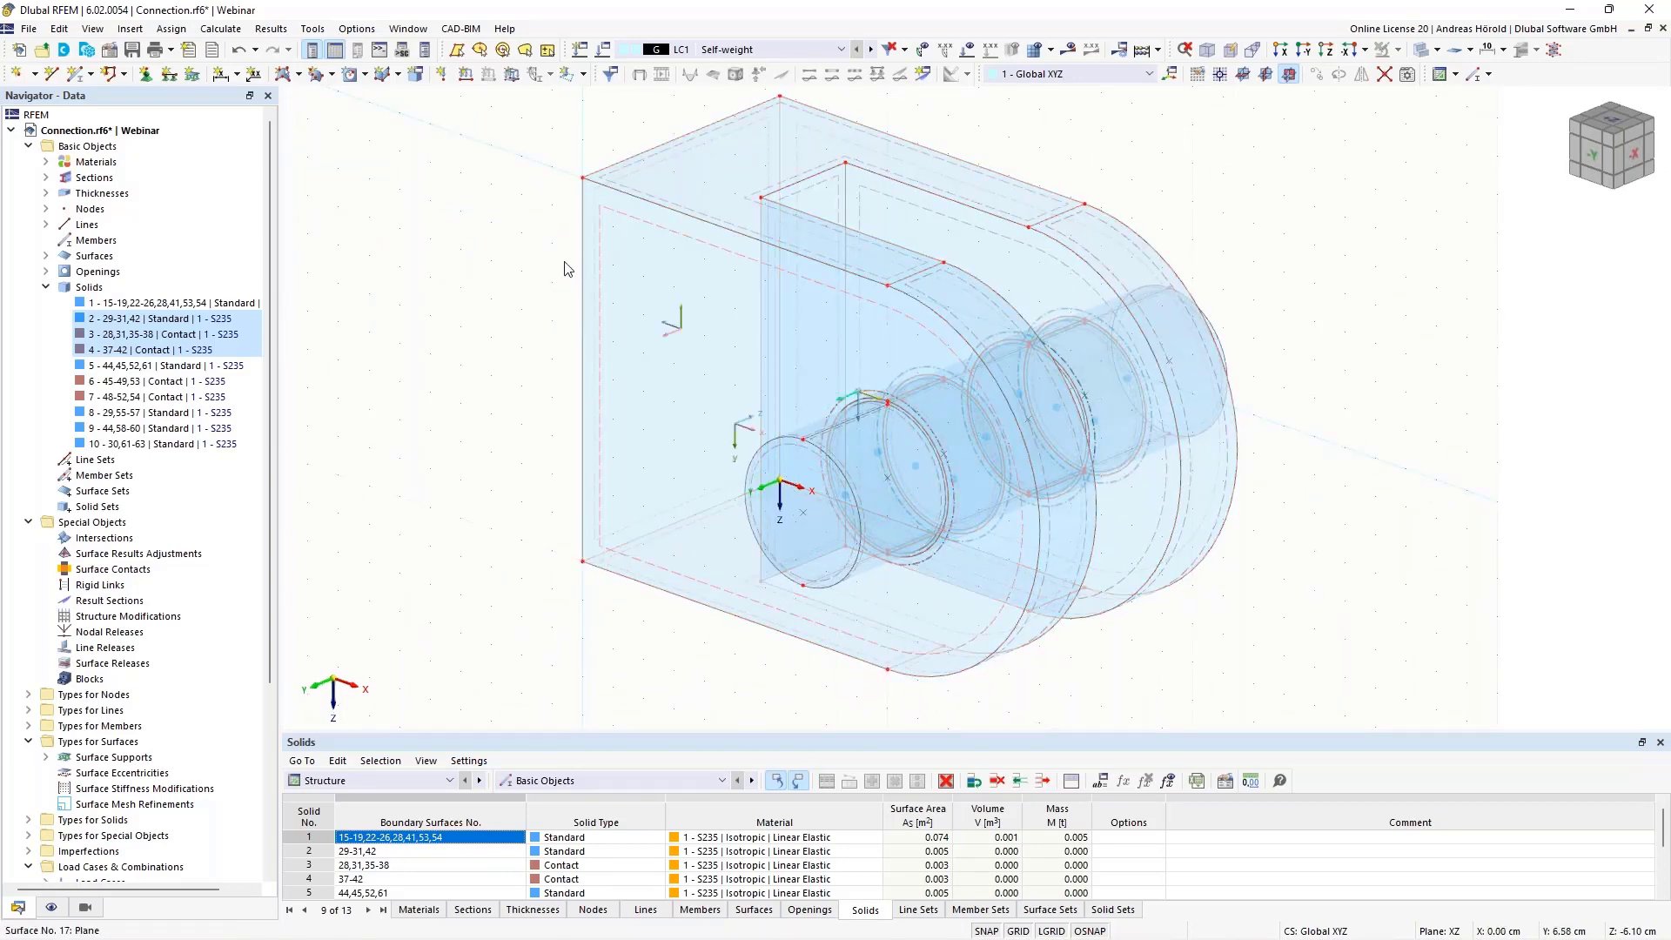
{"action": "middle_click_drag", "start_coordinate": [456, 573], "coordinate": [488, 543], "text": "ctrl"}
{"action": "scroll", "coordinate": [489, 549], "scroll_direction": "up", "scroll_amount": 3}
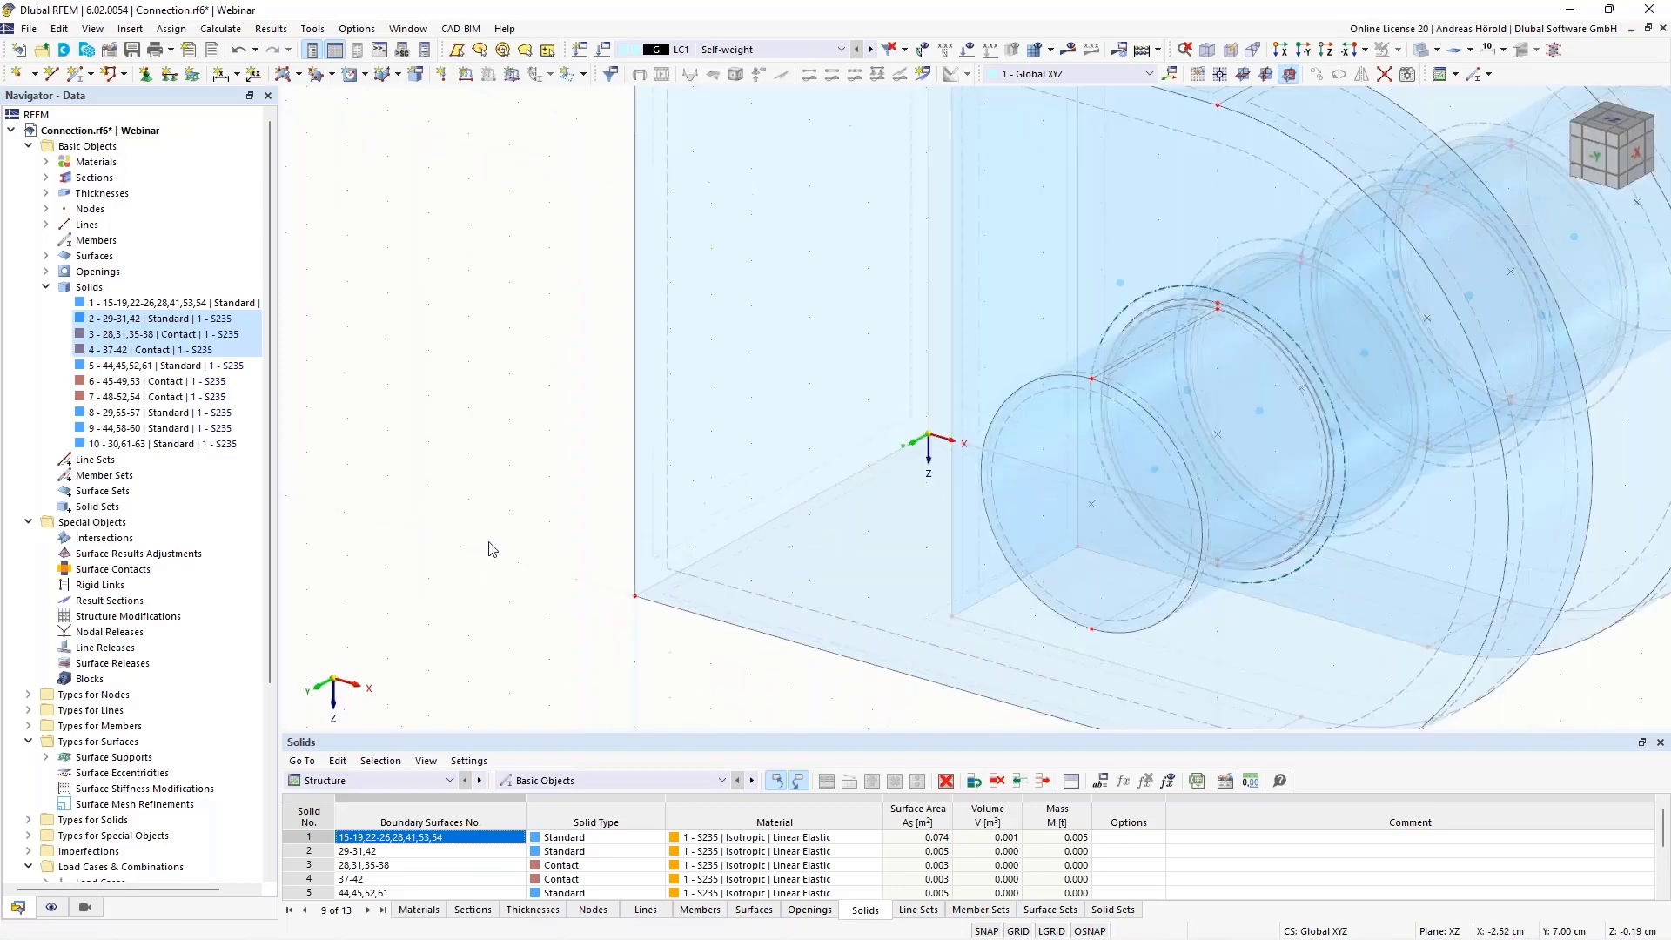
{"action": "right_click", "coordinate": [656, 494]}
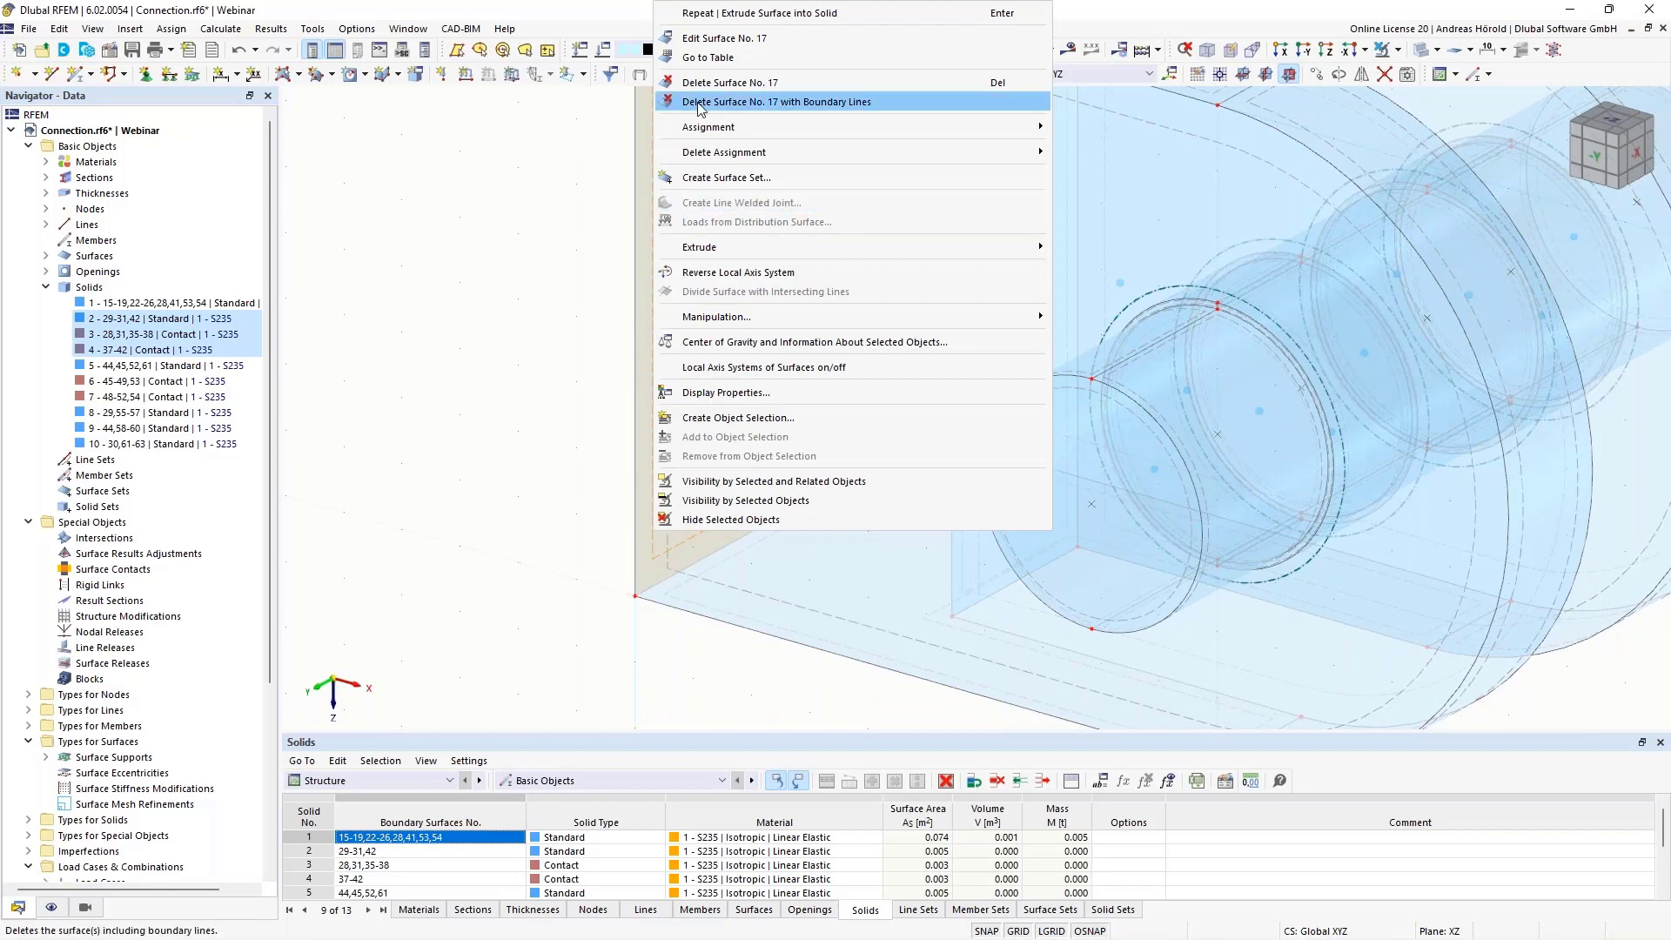
{"action": "left_click", "coordinate": [718, 41]}
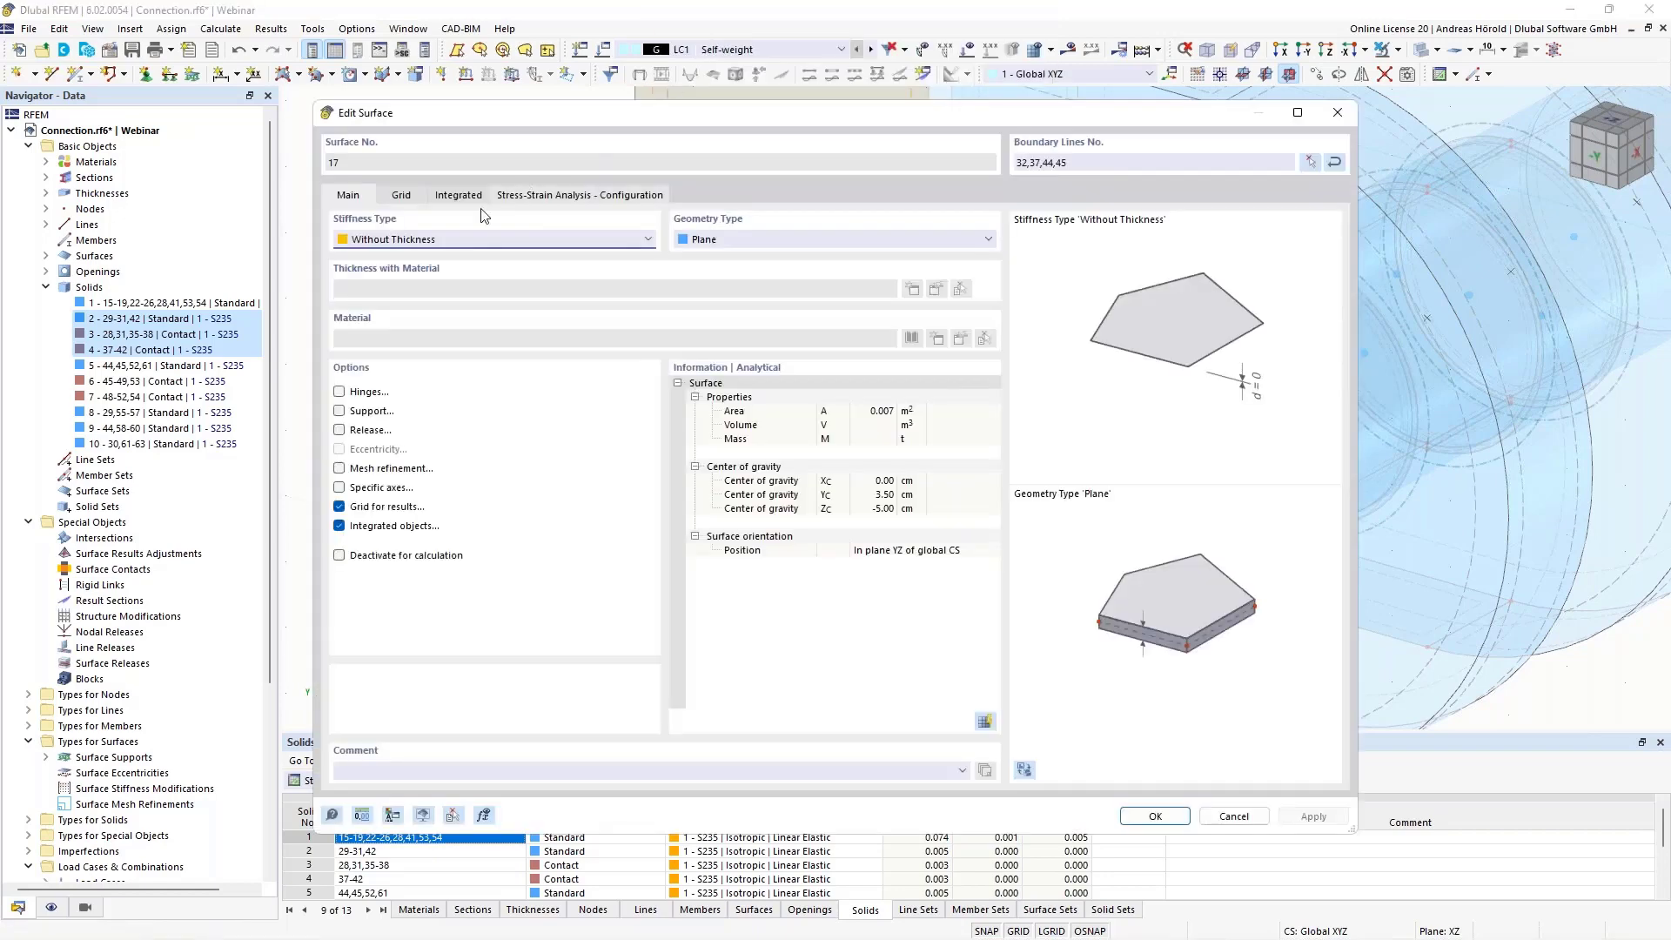
{"action": "left_click", "coordinate": [339, 412]}
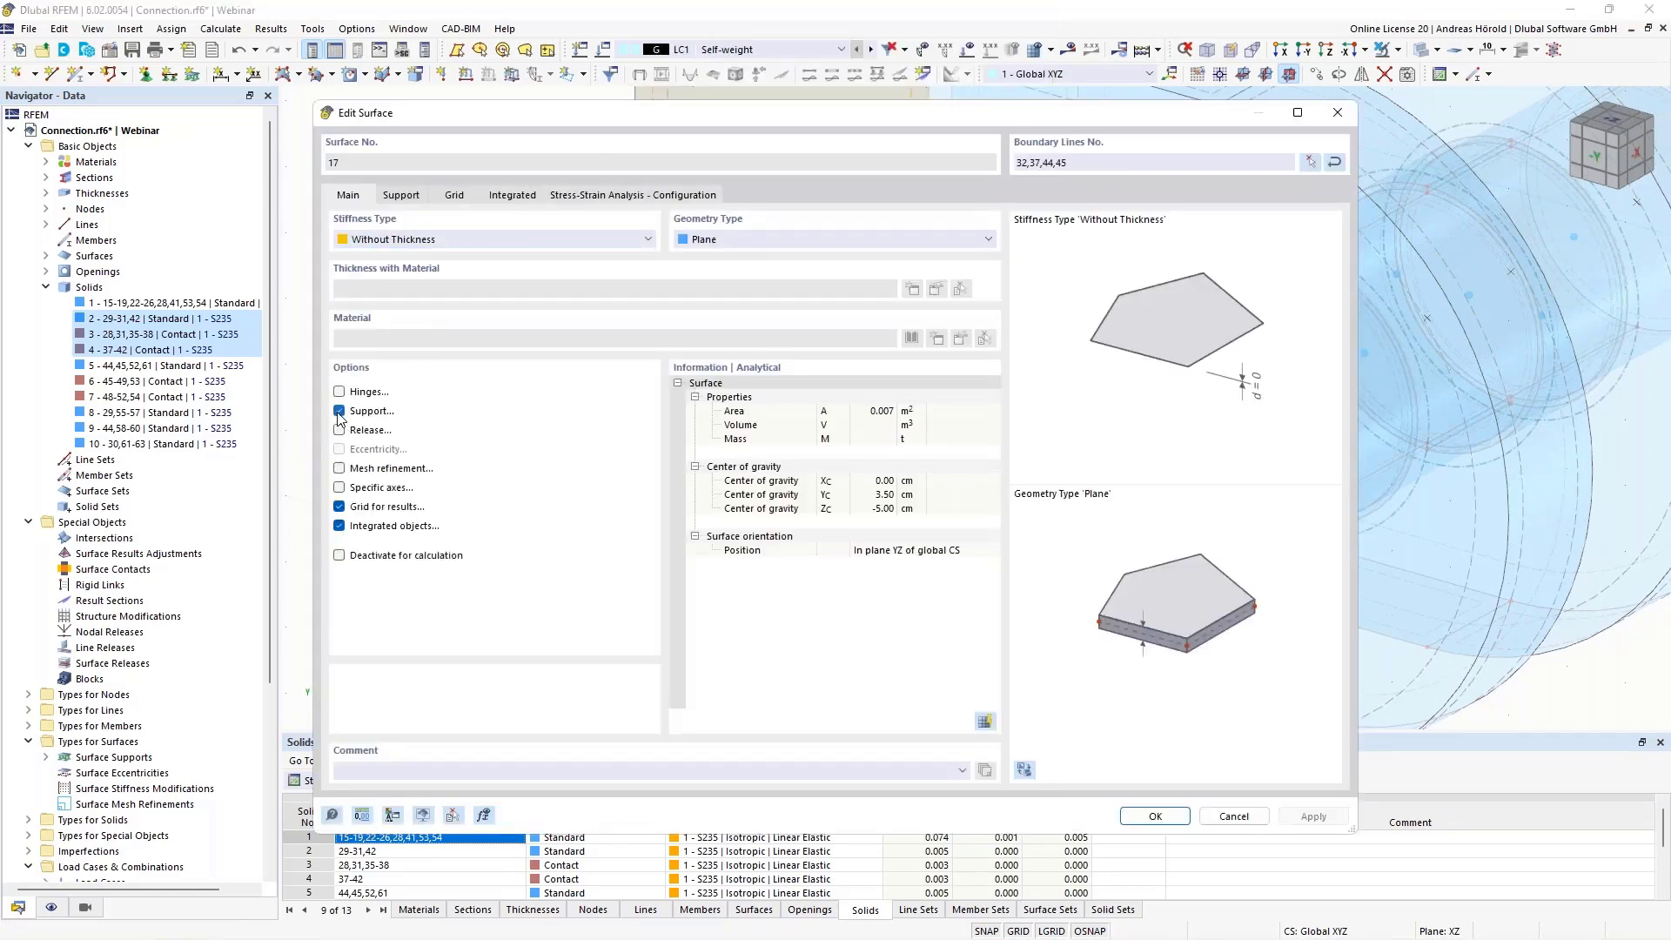
{"action": "left_click", "coordinate": [400, 196]}
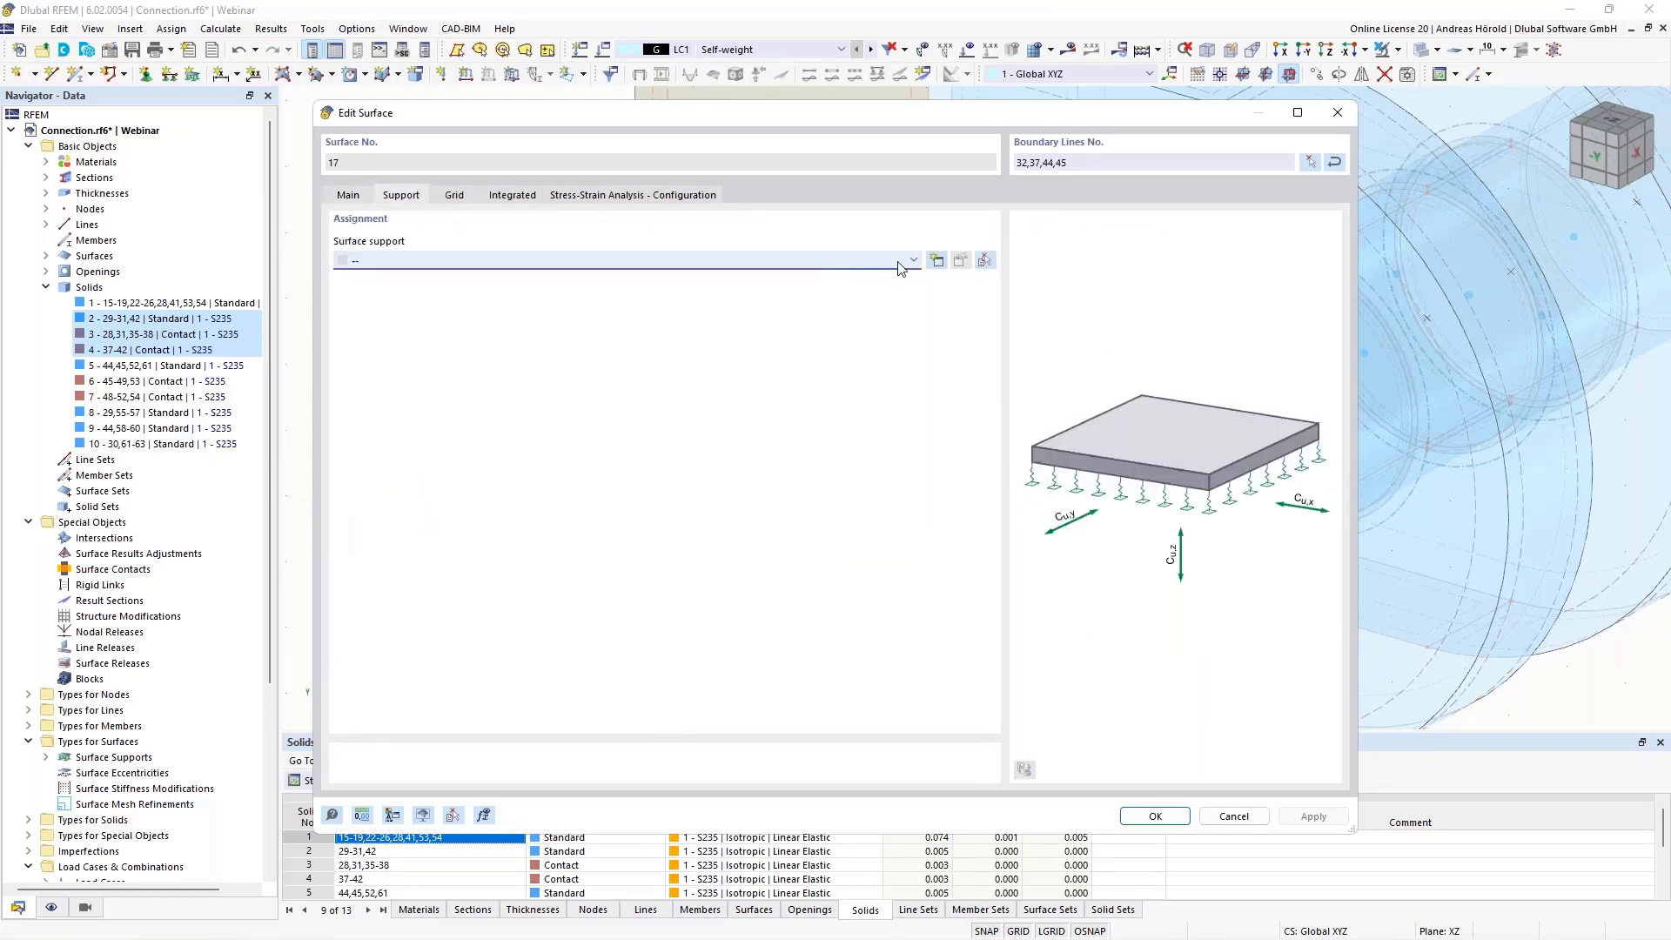
Create a new surface support with translations uX, uY and uZ fixed and assign it to surface 17
{"action": "left_click", "coordinate": [938, 261]}
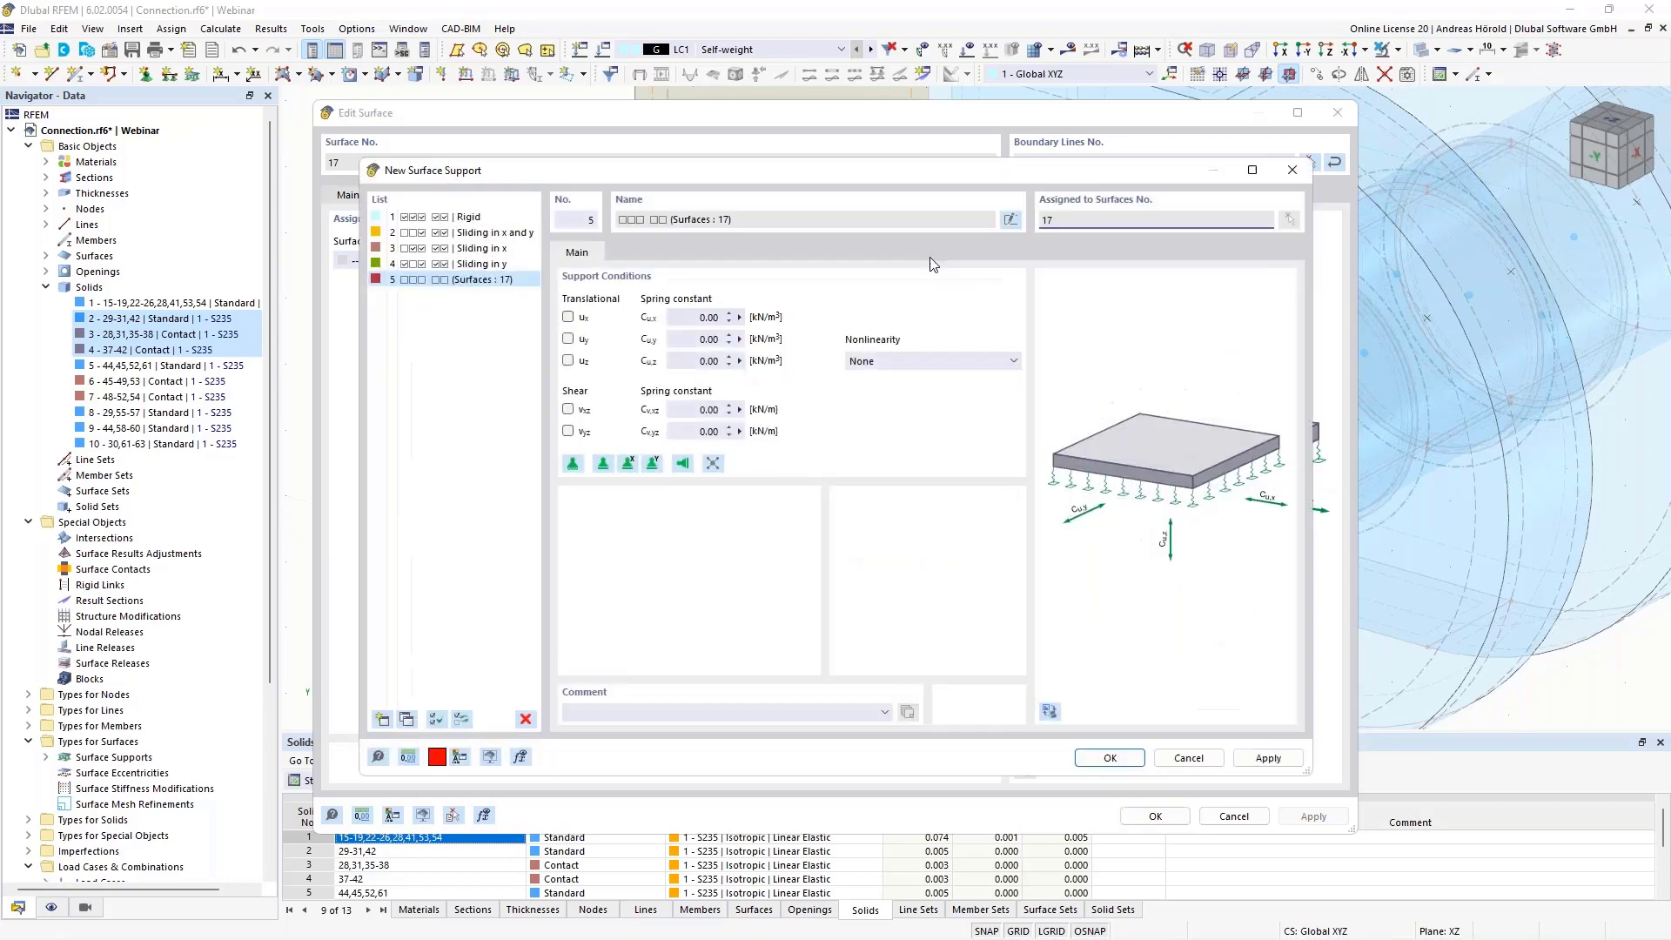
{"action": "left_click", "coordinate": [567, 360]}
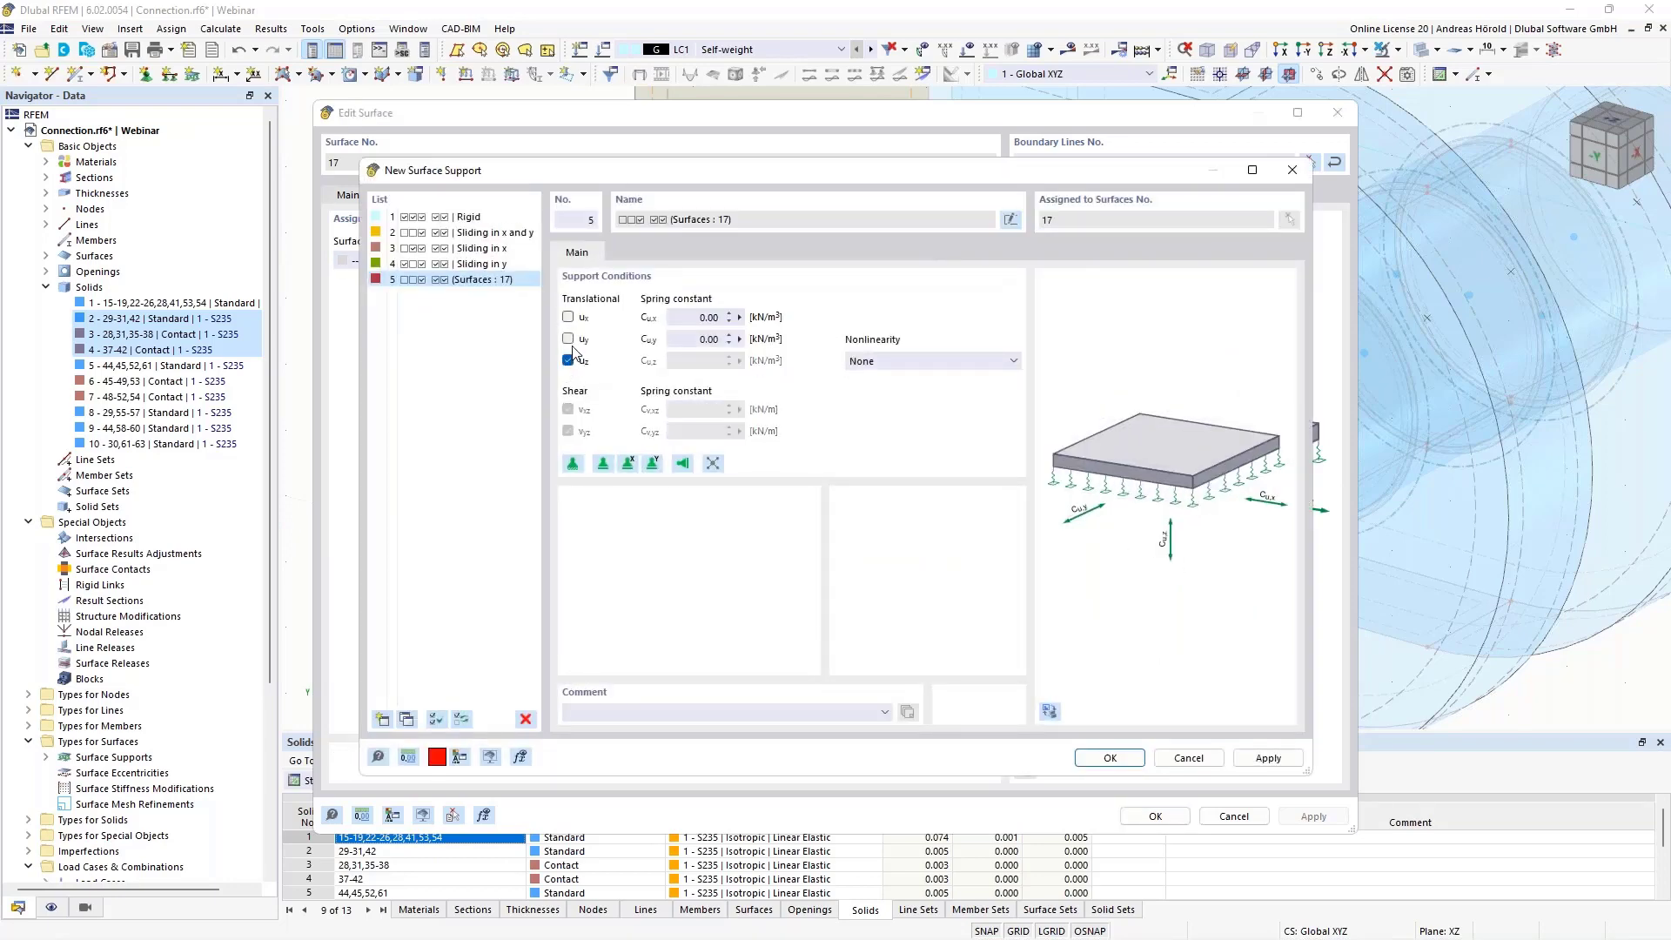
{"action": "left_click", "coordinate": [568, 339]}
{"action": "left_click", "coordinate": [568, 317]}
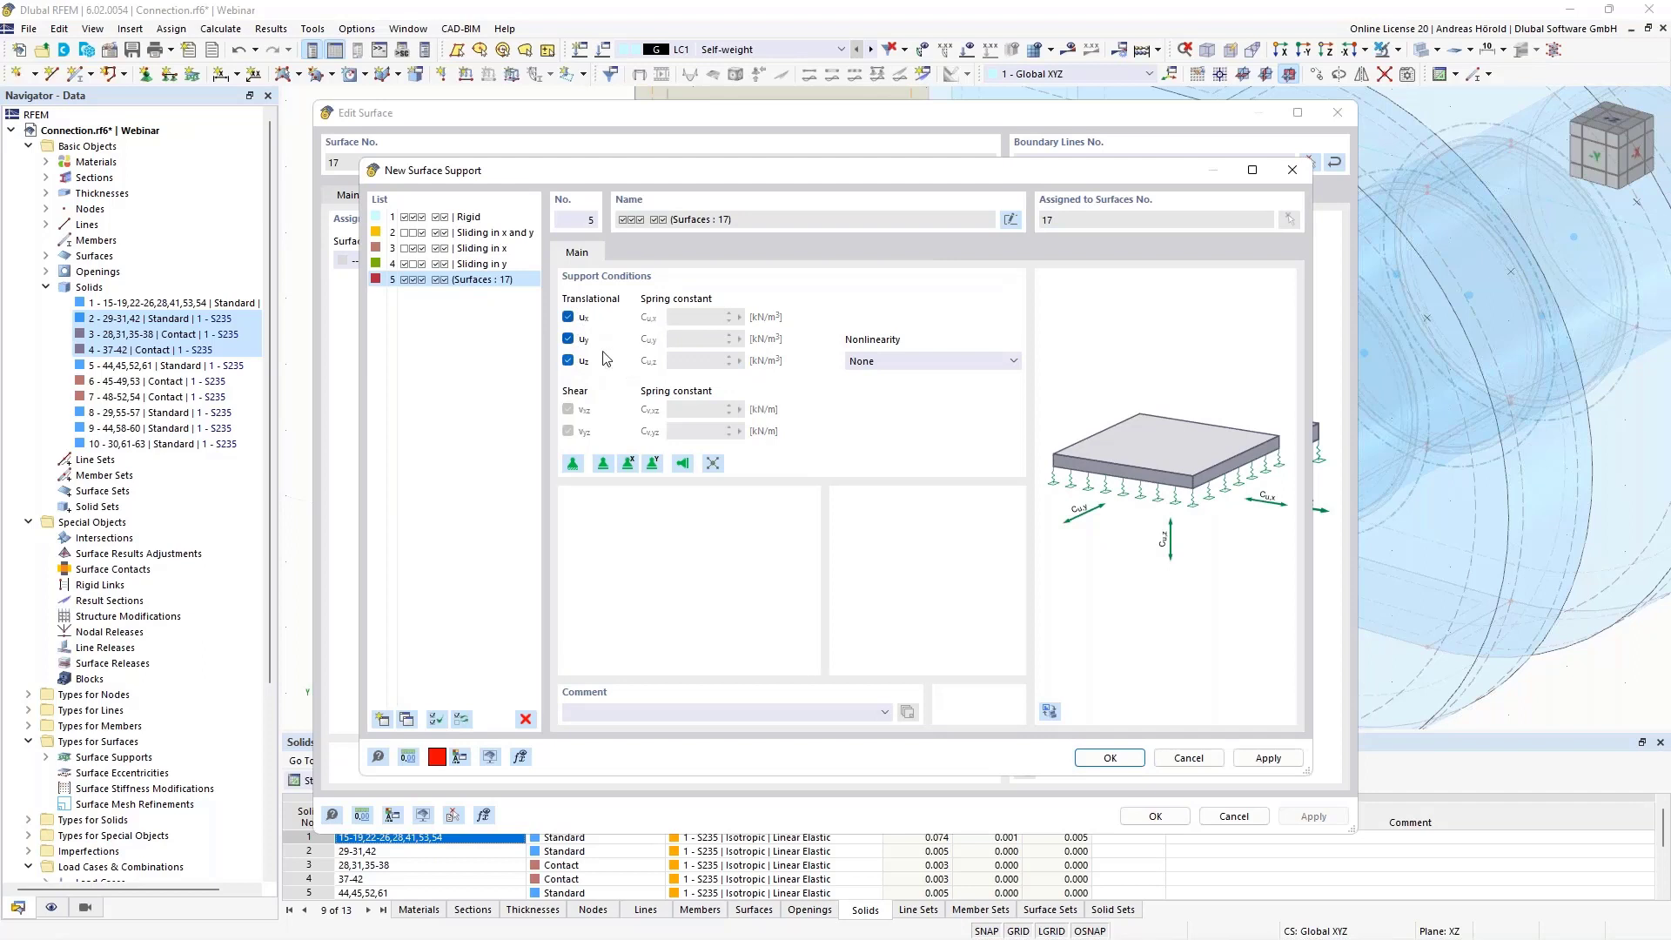
{"action": "left_click", "coordinate": [1113, 758]}
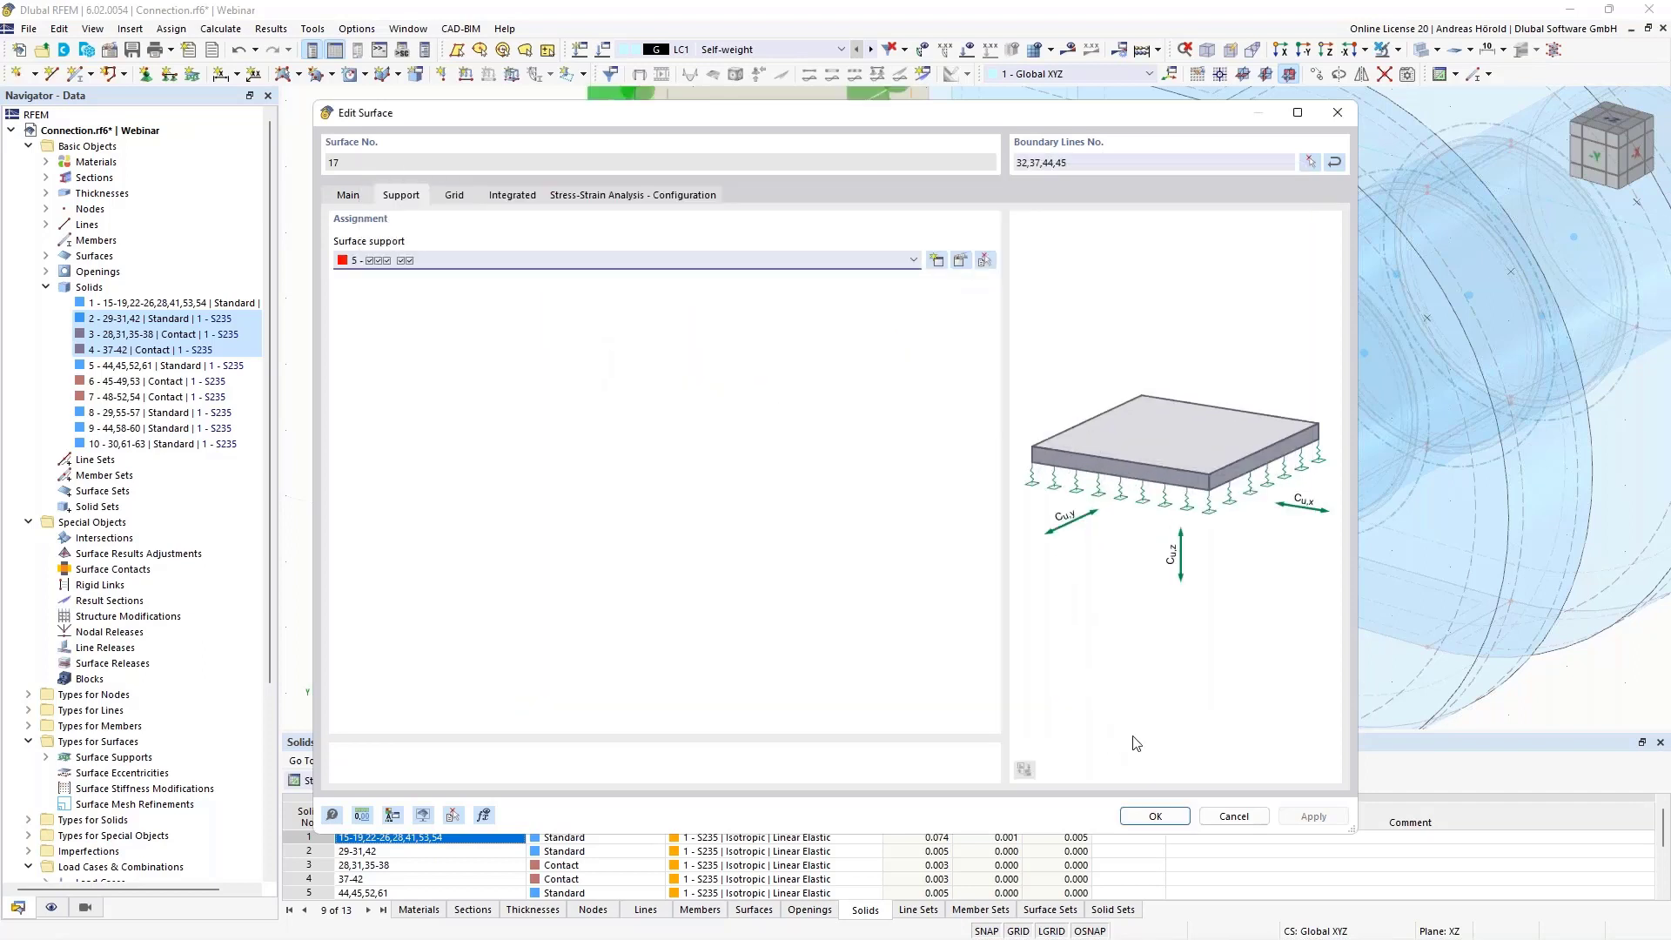
{"action": "left_click", "coordinate": [1155, 816]}
Calculate load case LC1 Self-weight and turn off the surface contact stress results
{"action": "scroll", "coordinate": [730, 557], "scroll_direction": "down", "scroll_amount": 2}
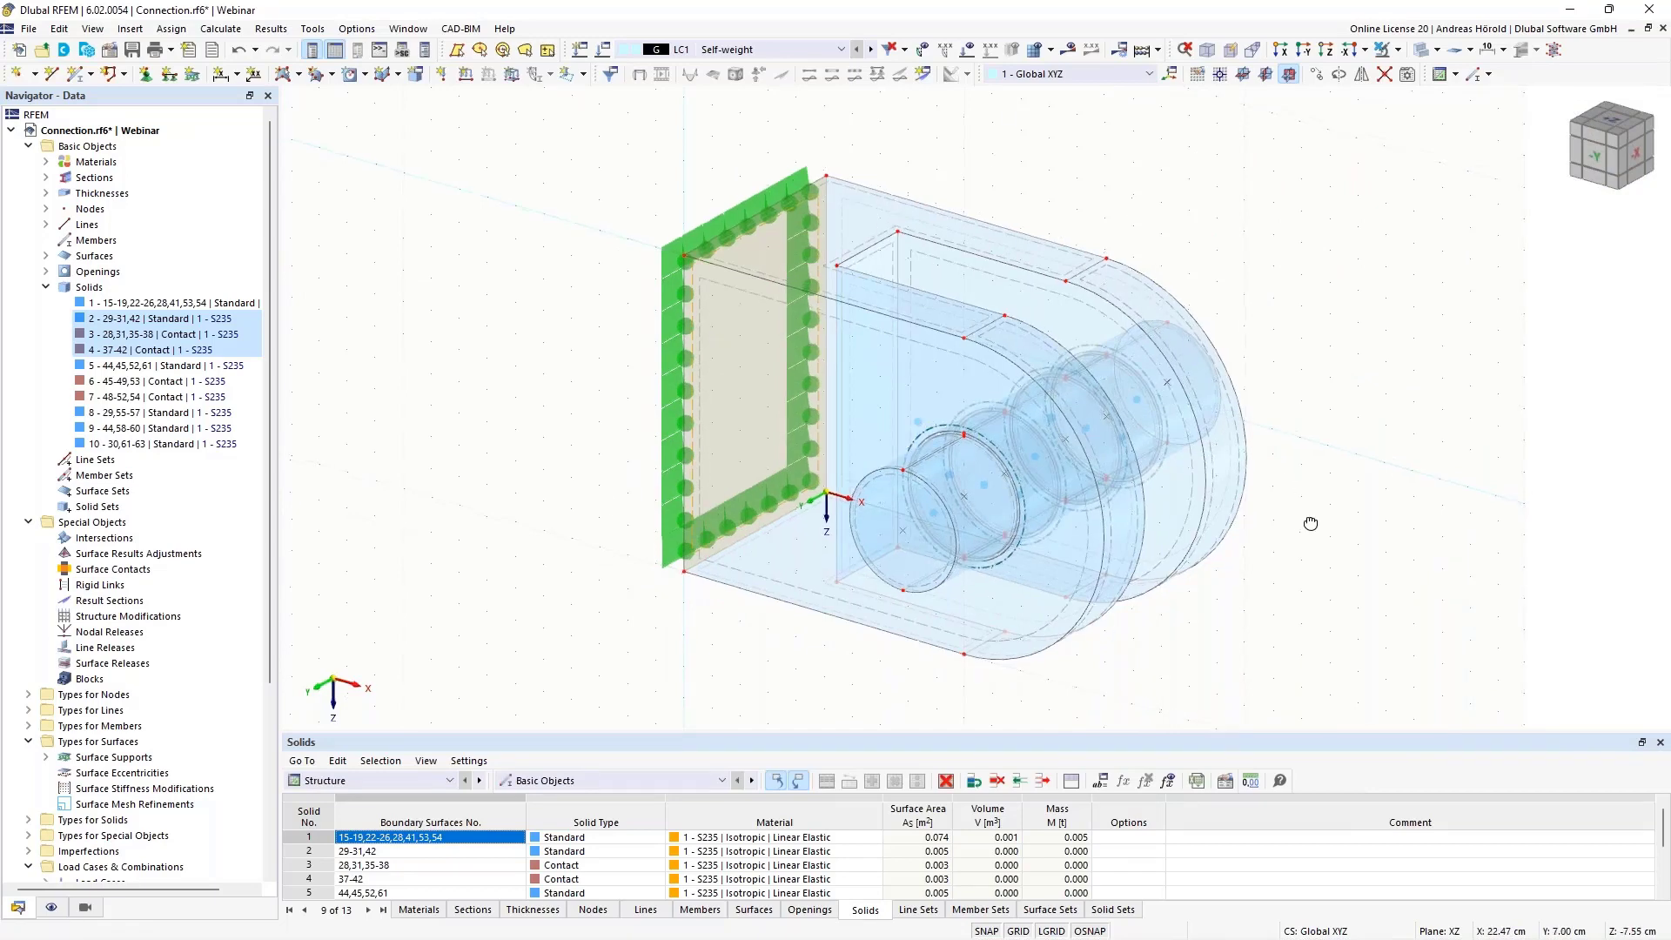
{"action": "middle_click_drag", "start_coordinate": [1137, 410], "coordinate": [1340, 444], "text": "ctrl"}
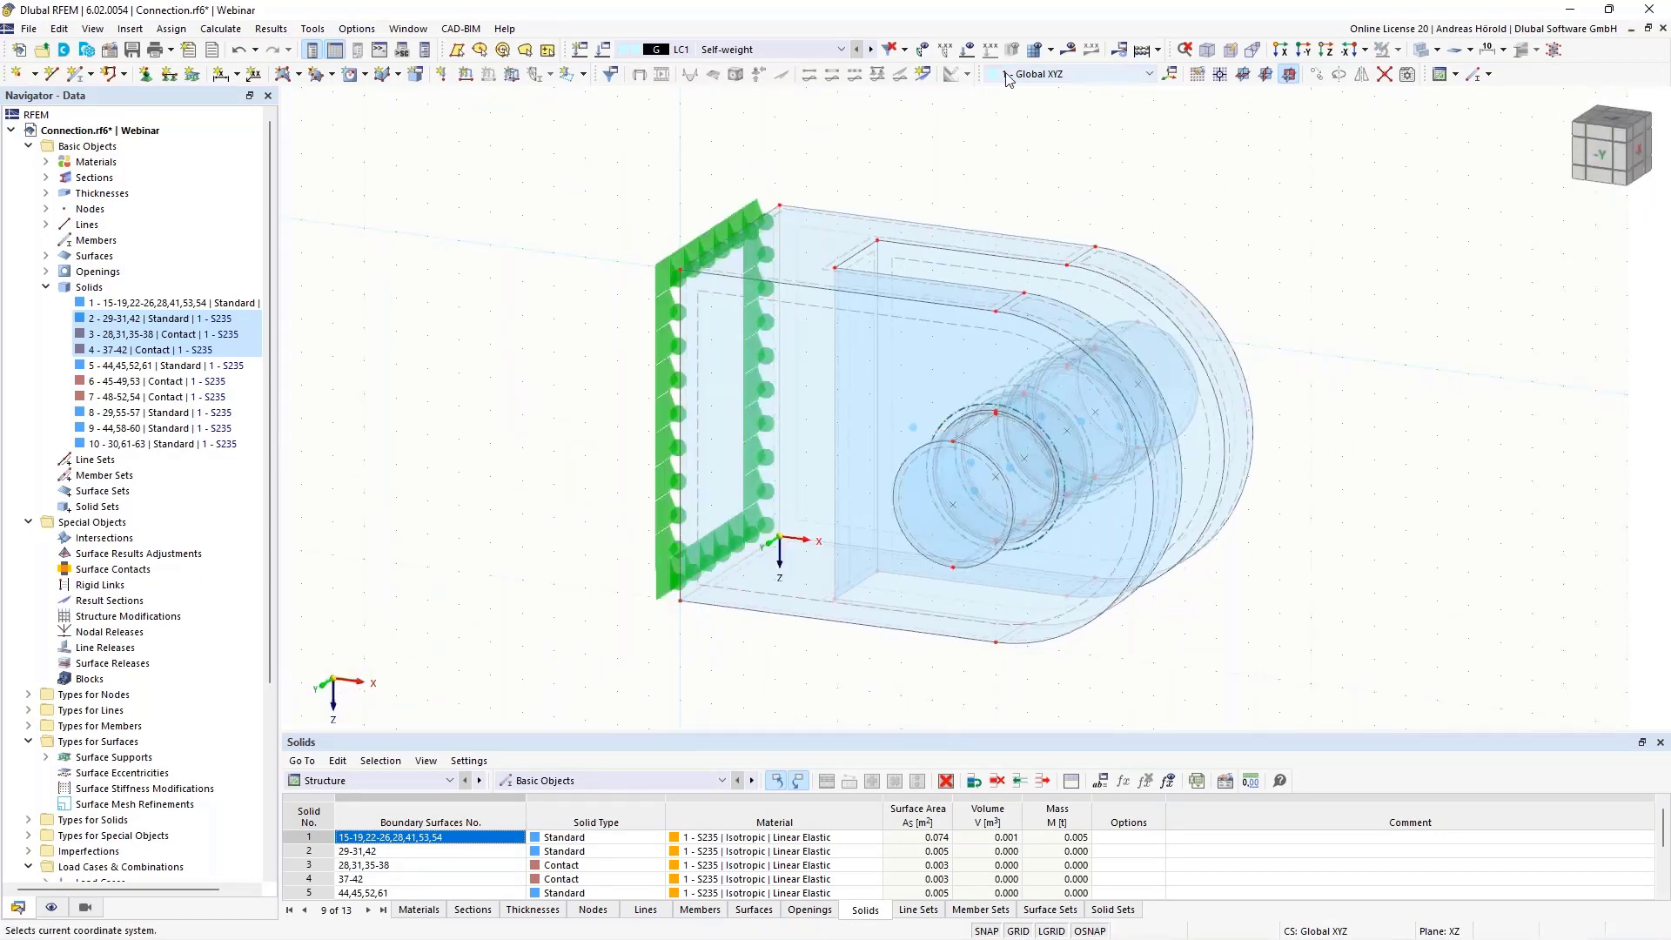
{"action": "left_click", "coordinate": [1068, 50]}
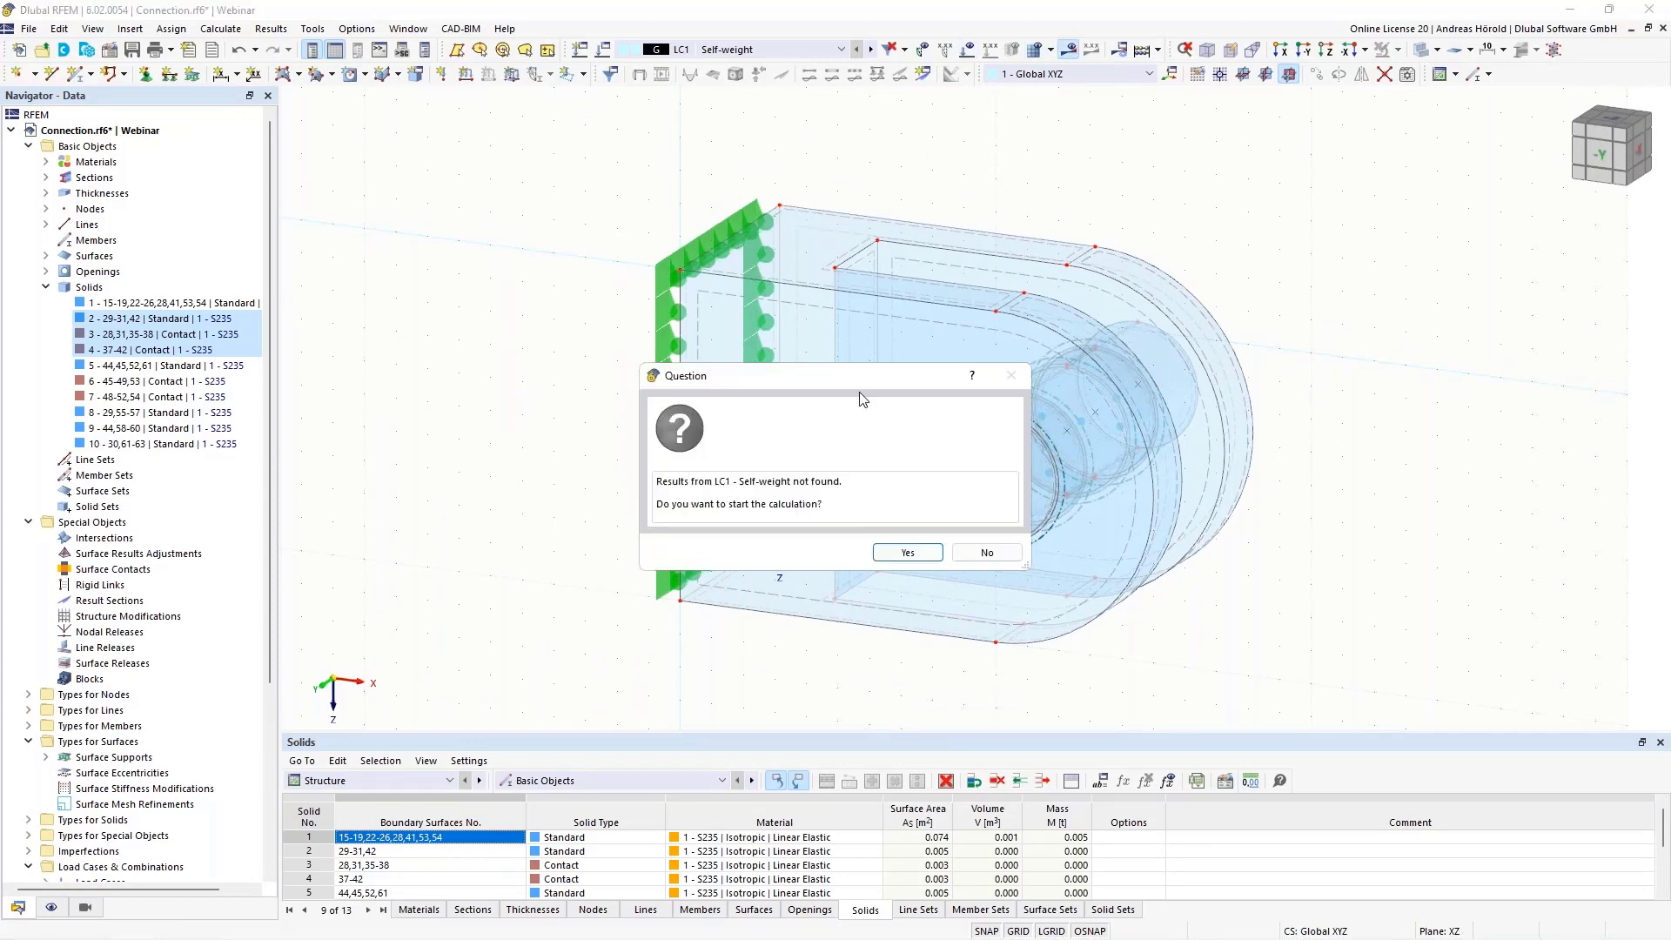
{"action": "left_click", "coordinate": [881, 551]}
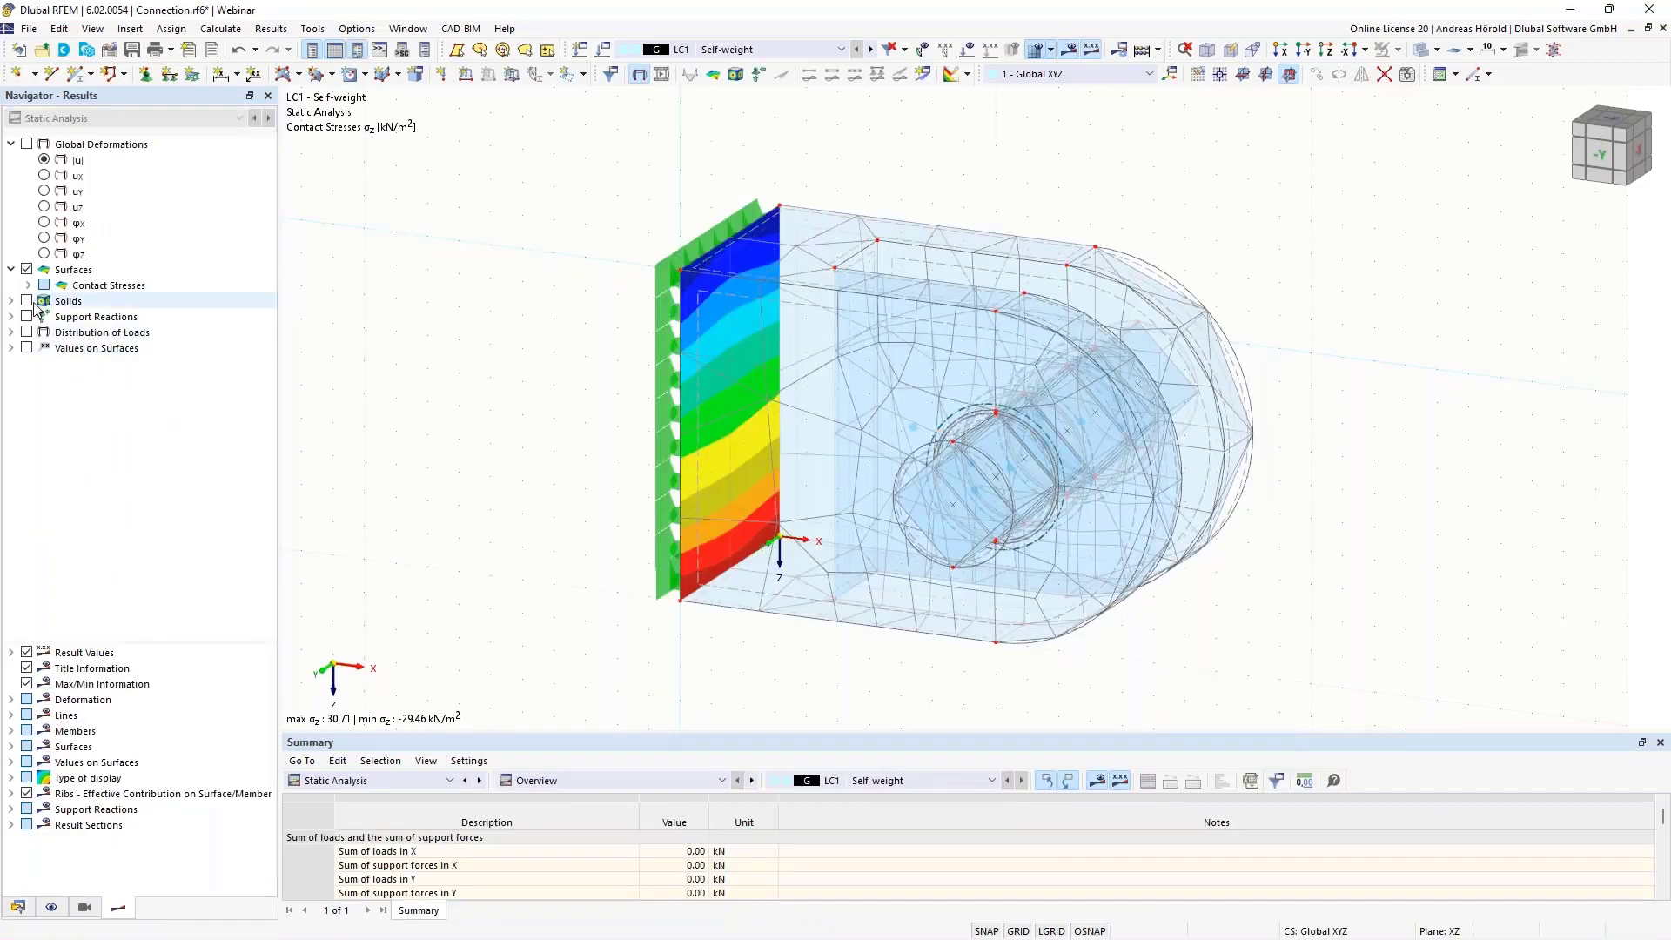
{"action": "left_click", "coordinate": [27, 270]}
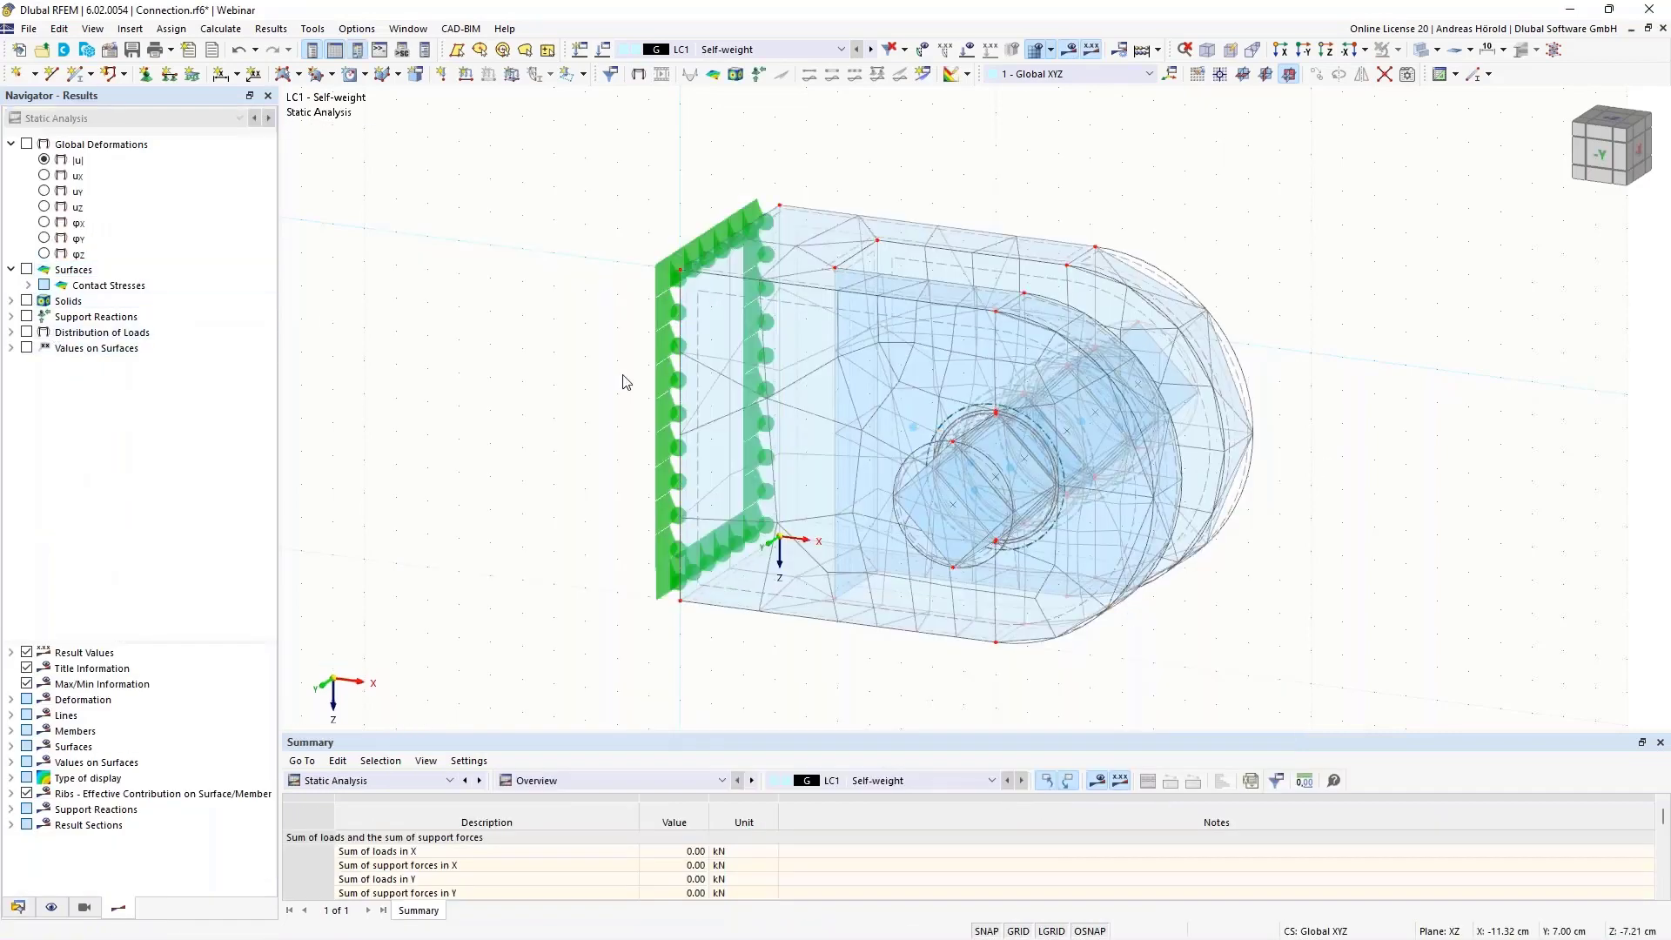
Toggle the finite element mesh display off and back on, and switch on the mesh quality display
{"action": "scroll", "coordinate": [1122, 448], "scroll_direction": "up", "scroll_amount": 1}
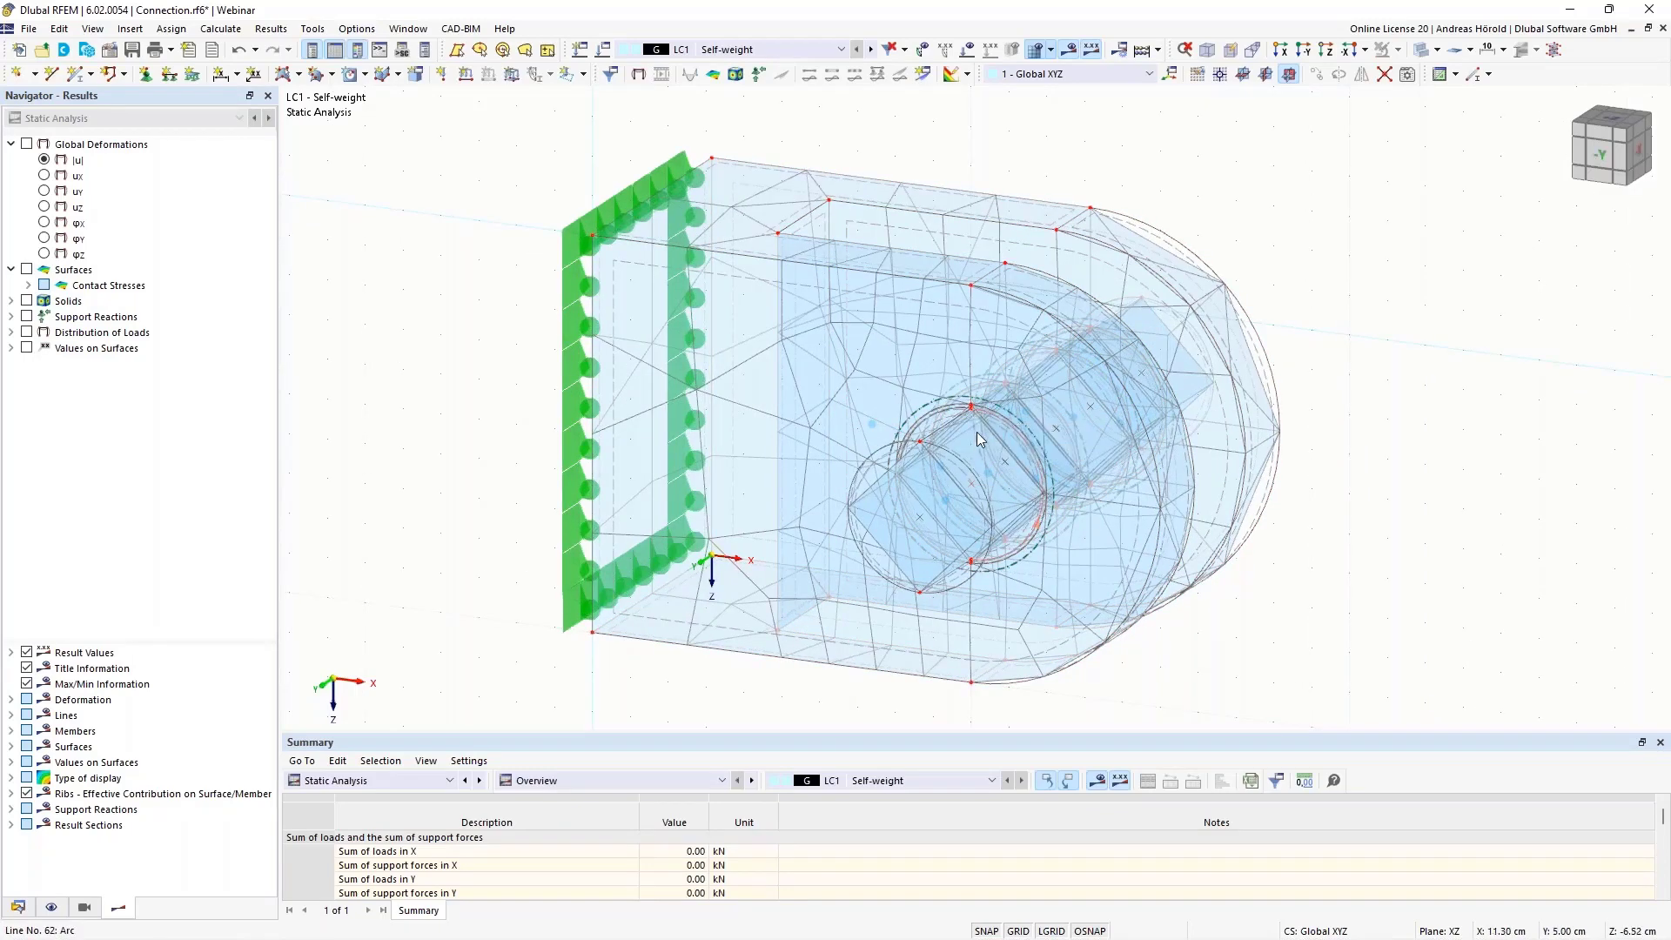
{"action": "left_click", "coordinate": [53, 908]}
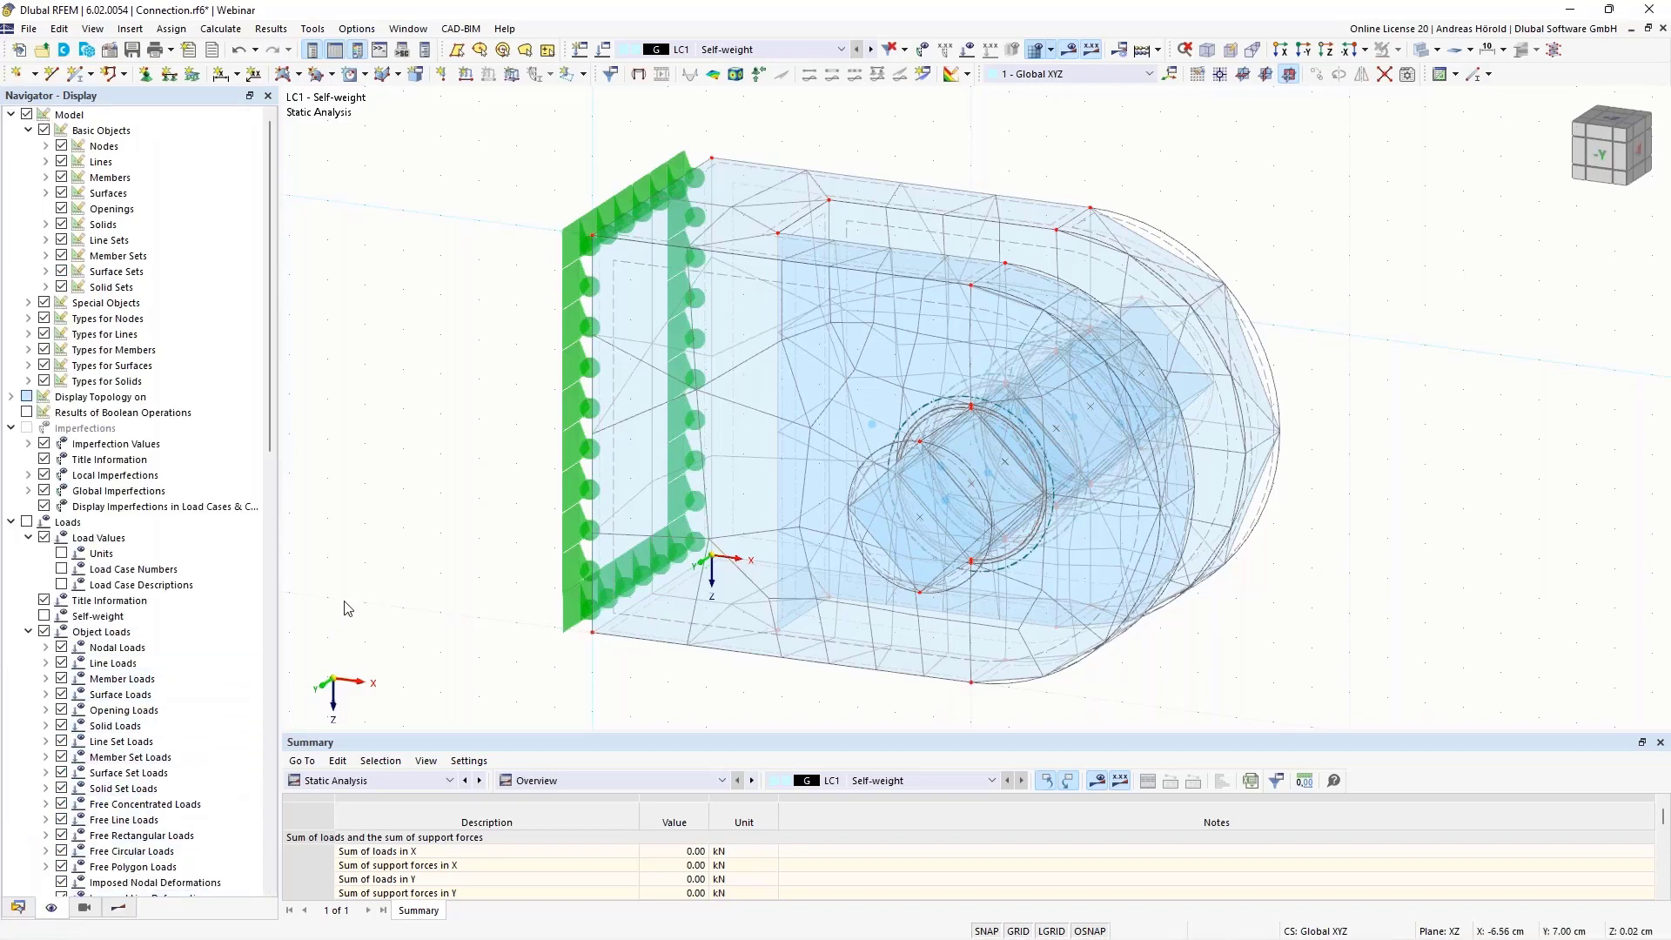
{"action": "scroll", "coordinate": [251, 640], "scroll_direction": "down", "scroll_amount": 13}
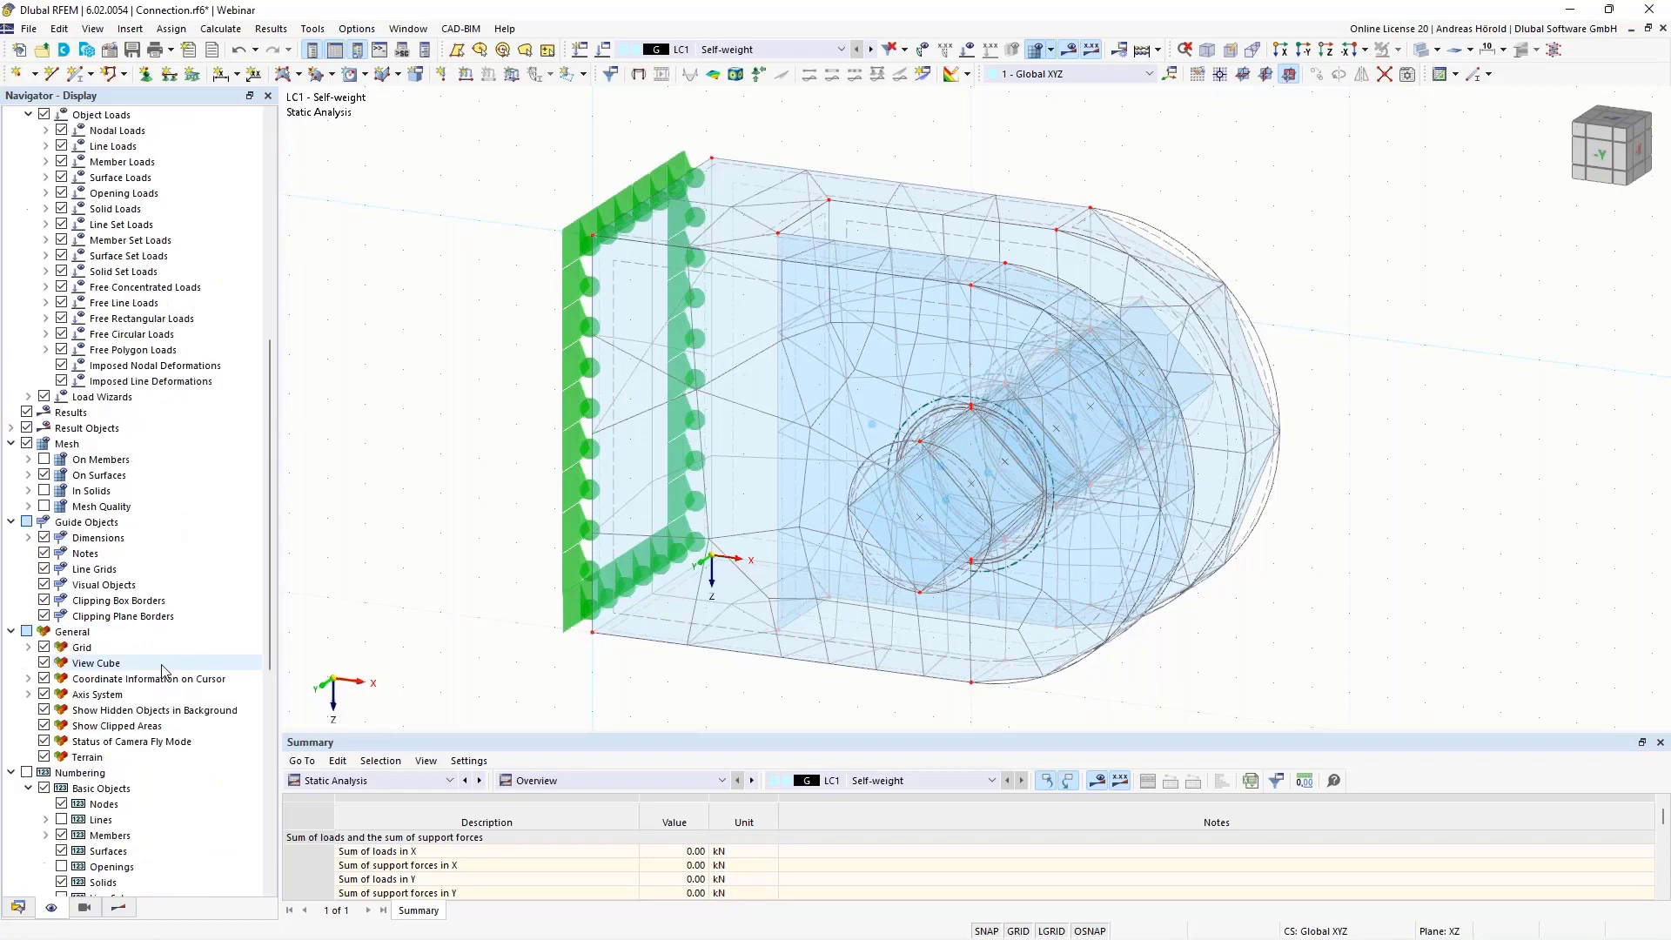
{"action": "scroll", "coordinate": [113, 522], "scroll_direction": "down", "scroll_amount": 1}
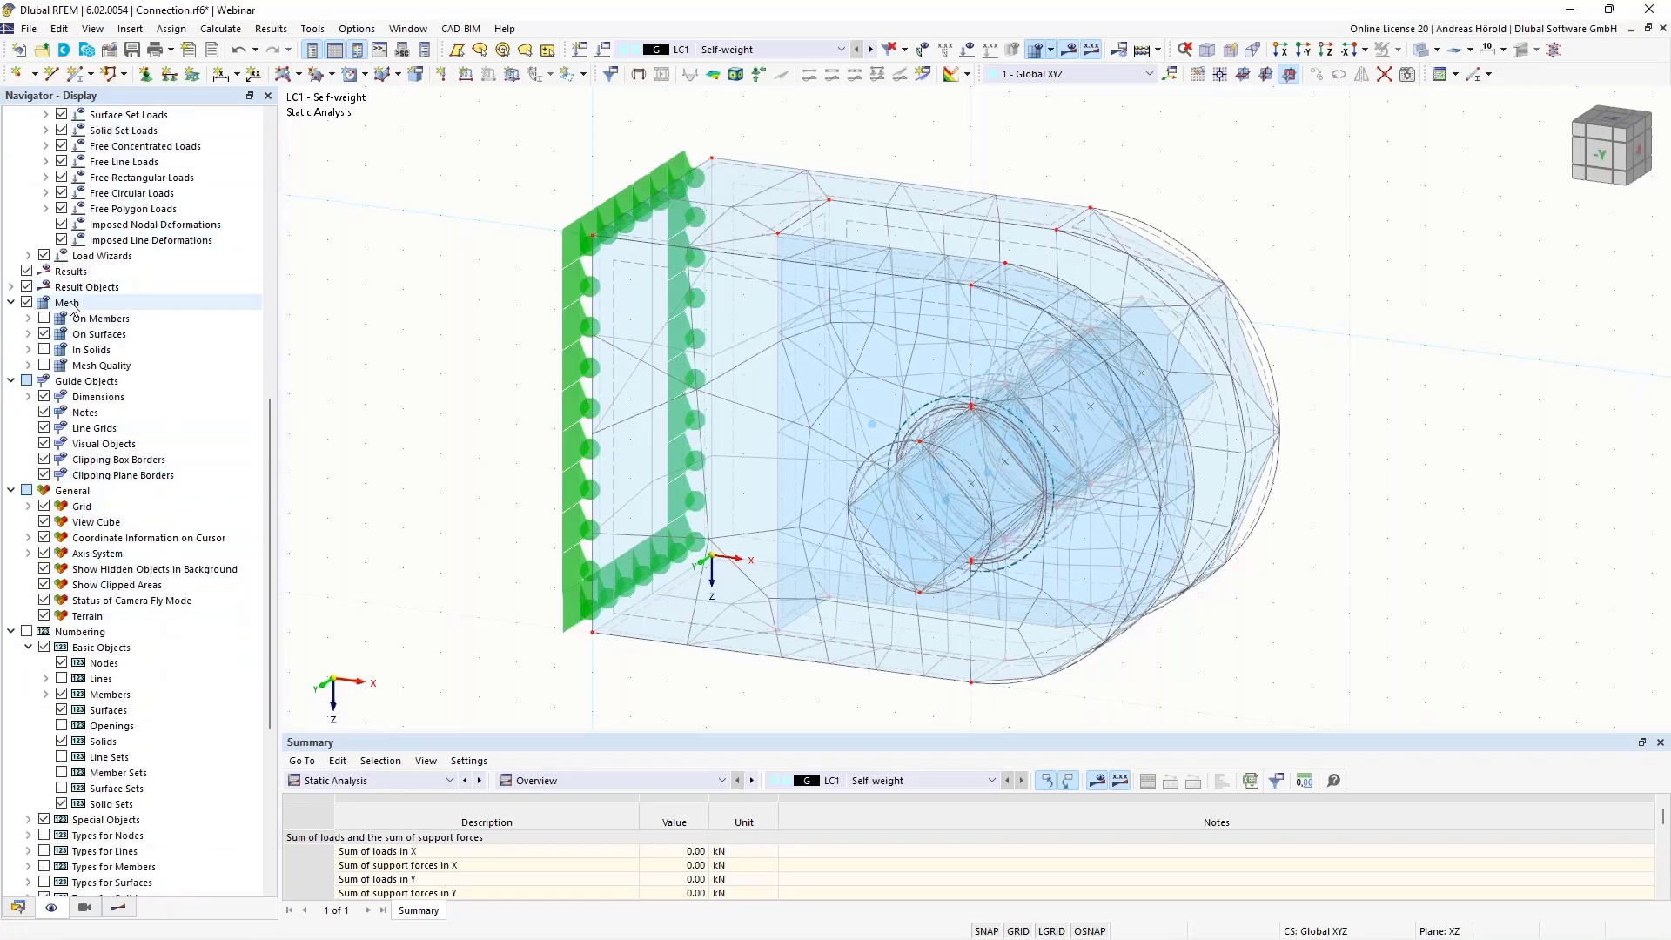
{"action": "left_click", "coordinate": [27, 303]}
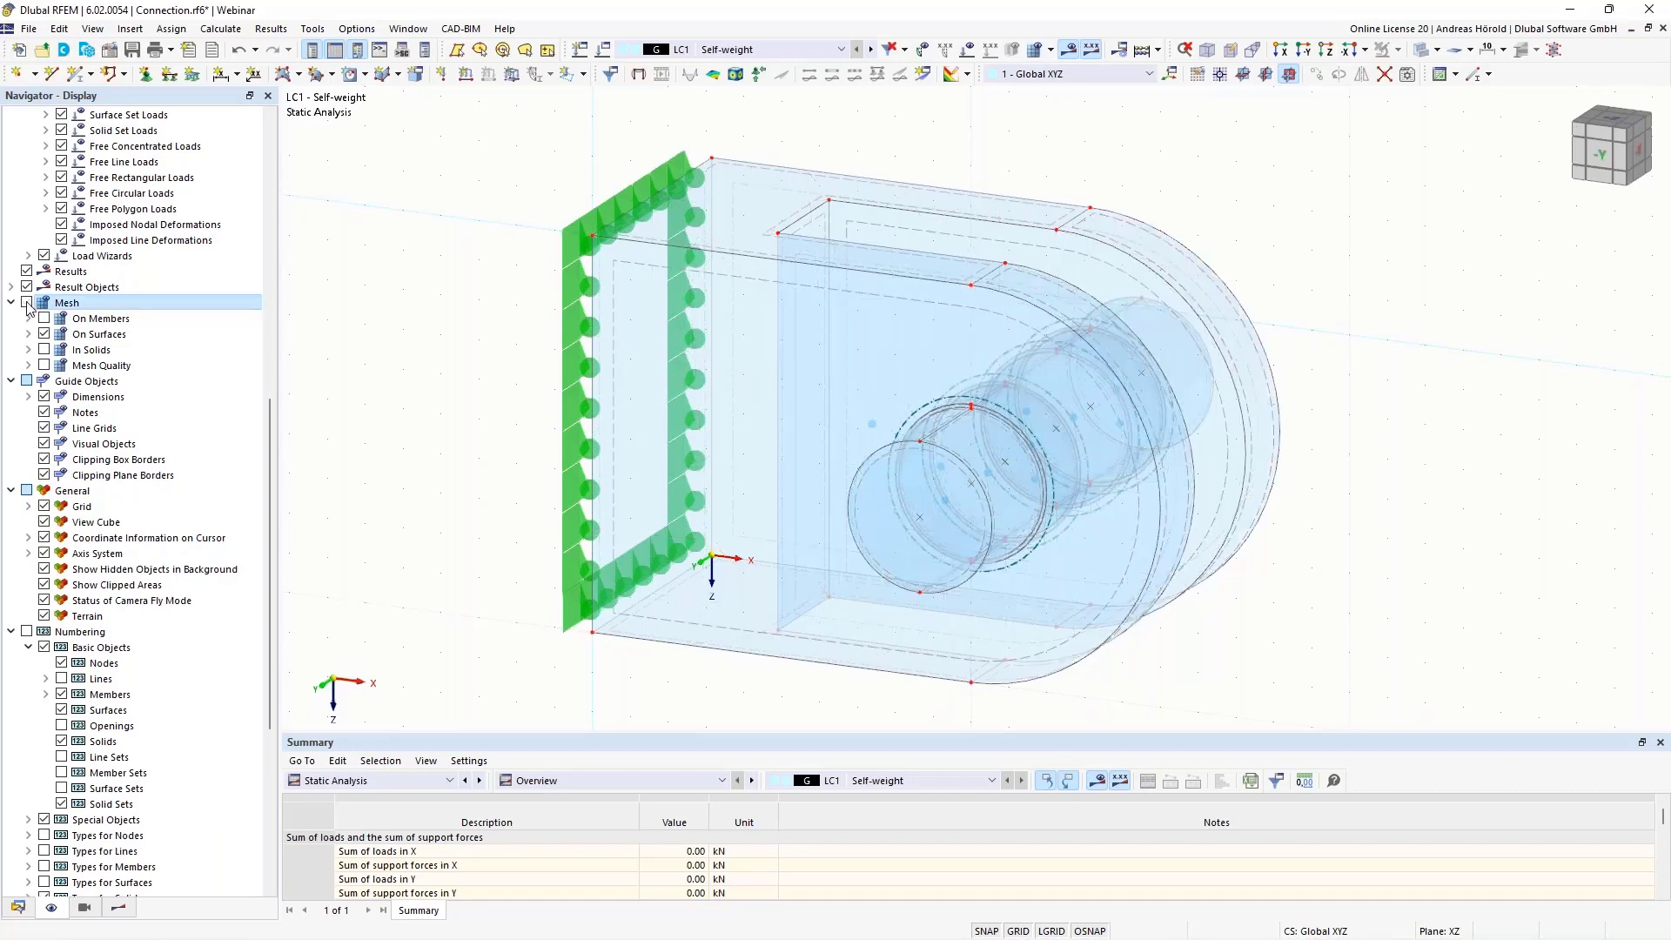
{"action": "left_click", "coordinate": [27, 303]}
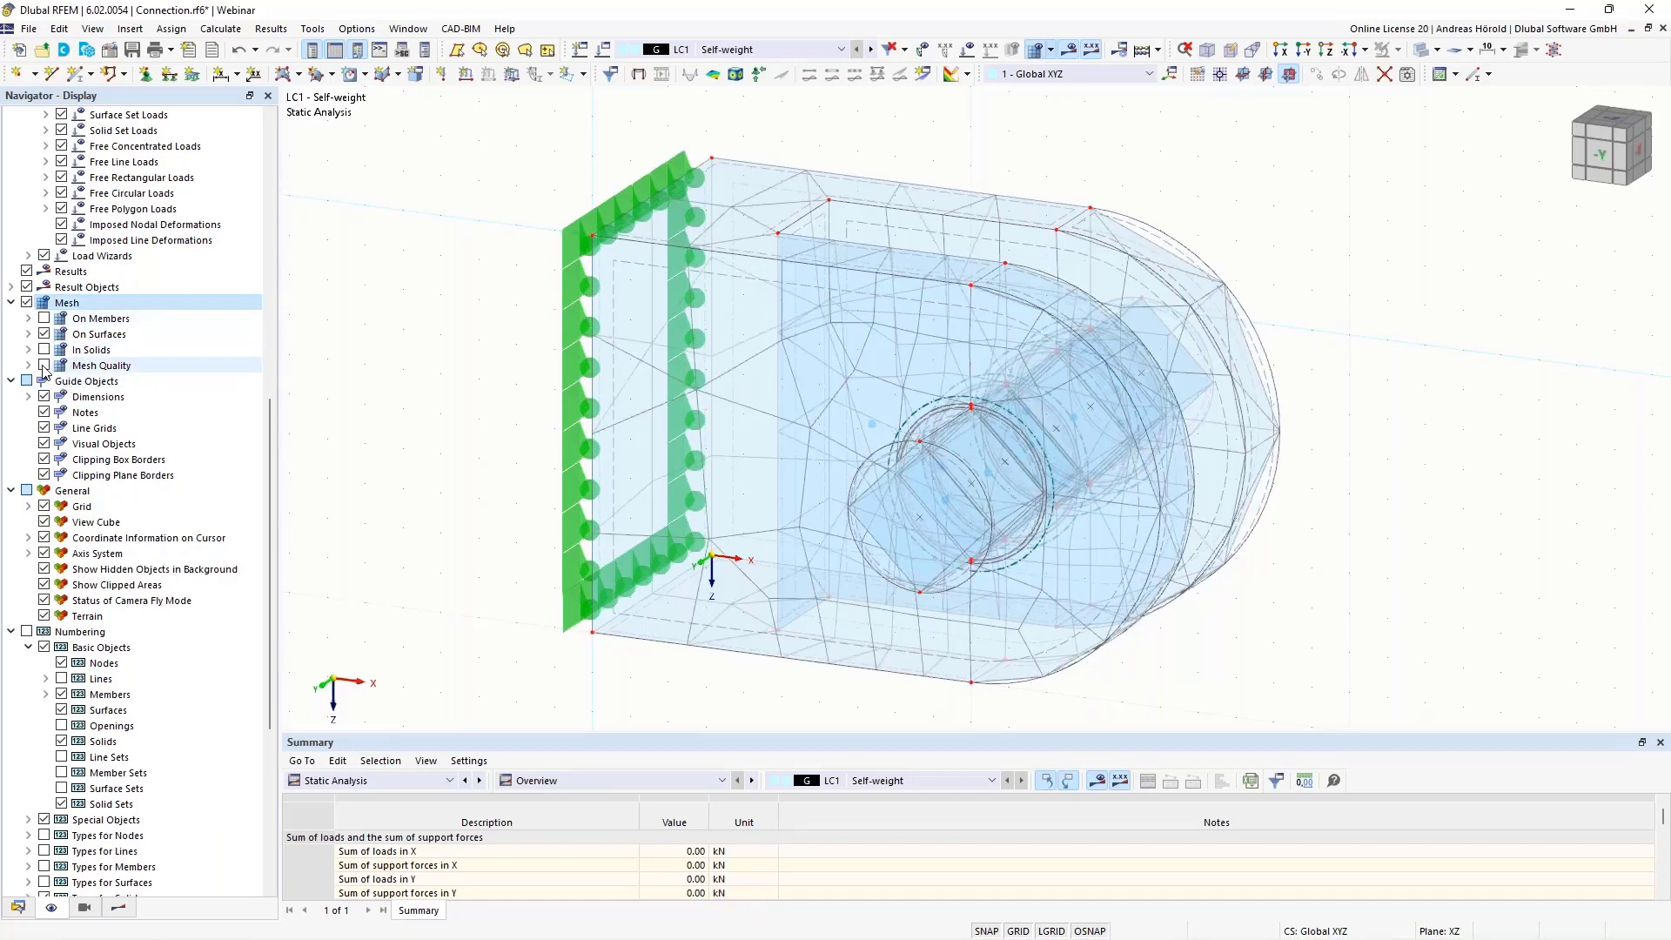
{"action": "left_click", "coordinate": [43, 365]}
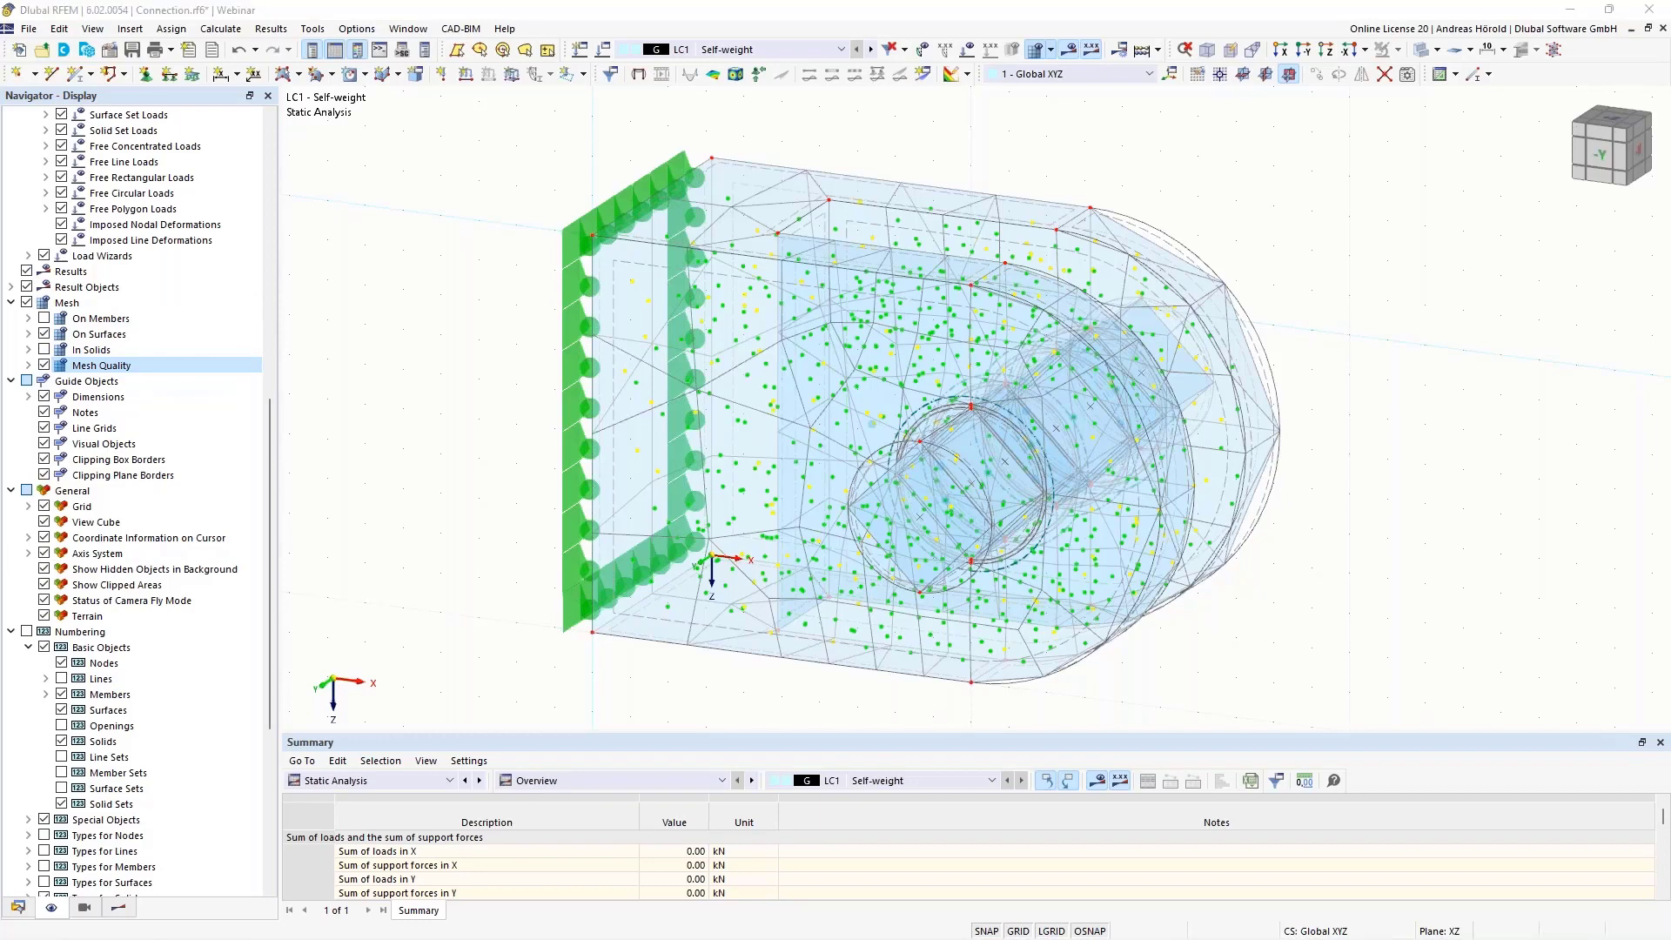
Display the mesh quality summary, and regenerate the finite element mesh with a target element length of 1 cm
{"action": "left_click_drag", "start_coordinate": [0, 50], "coordinate": [1454, 237]}
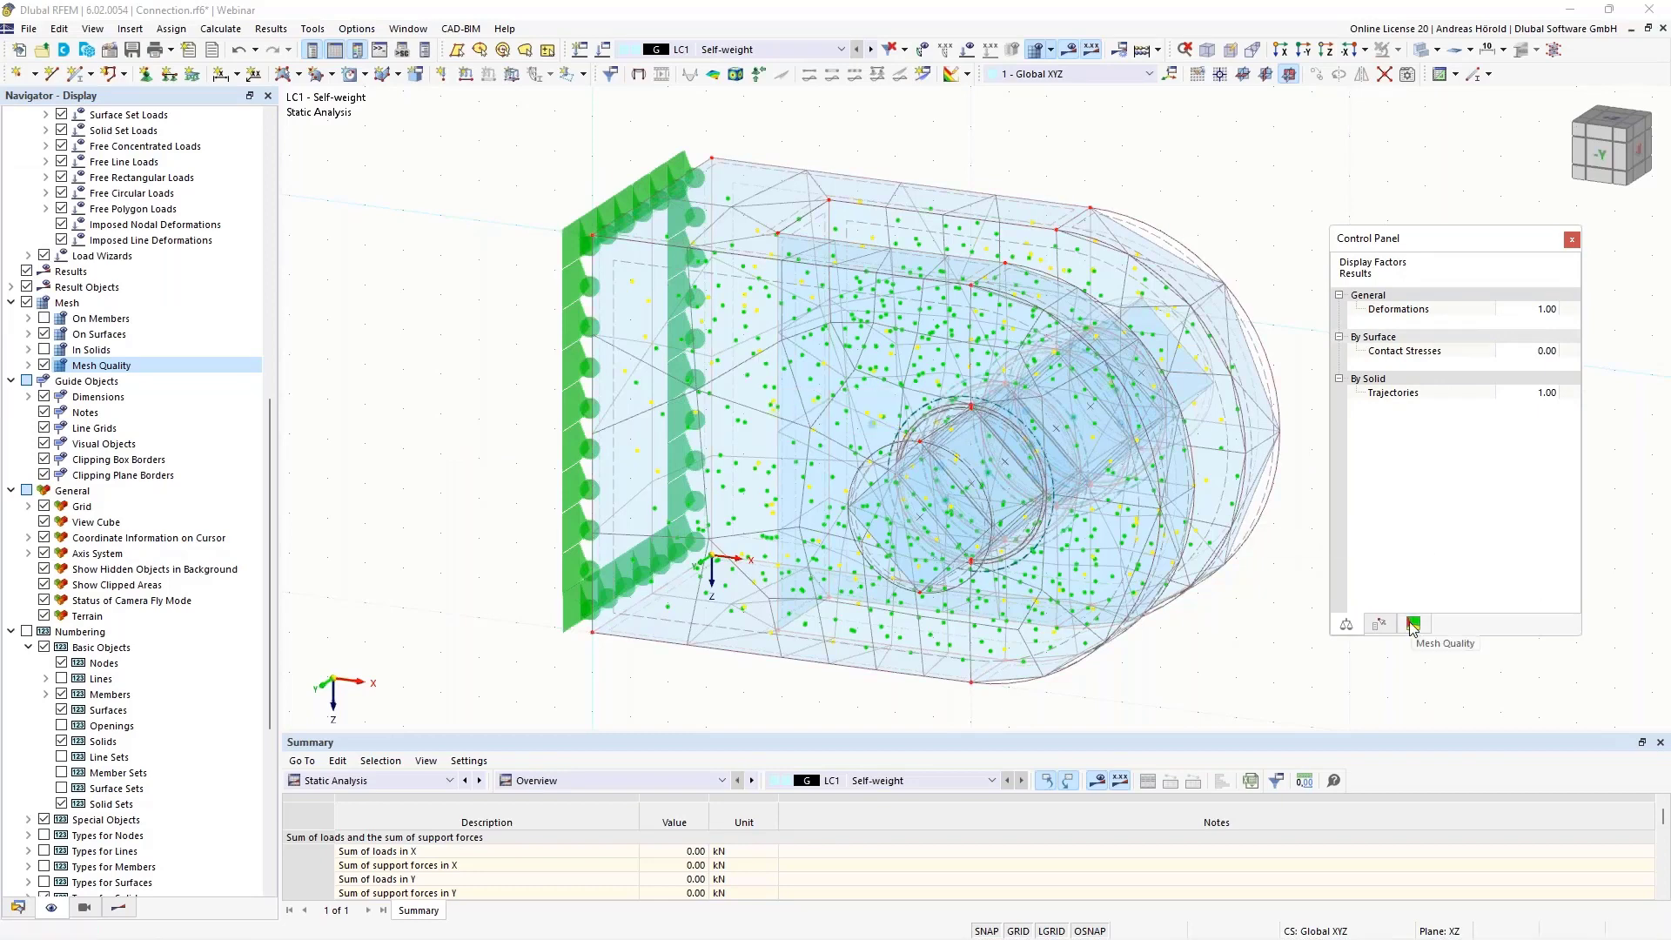
{"action": "left_click", "coordinate": [1412, 624]}
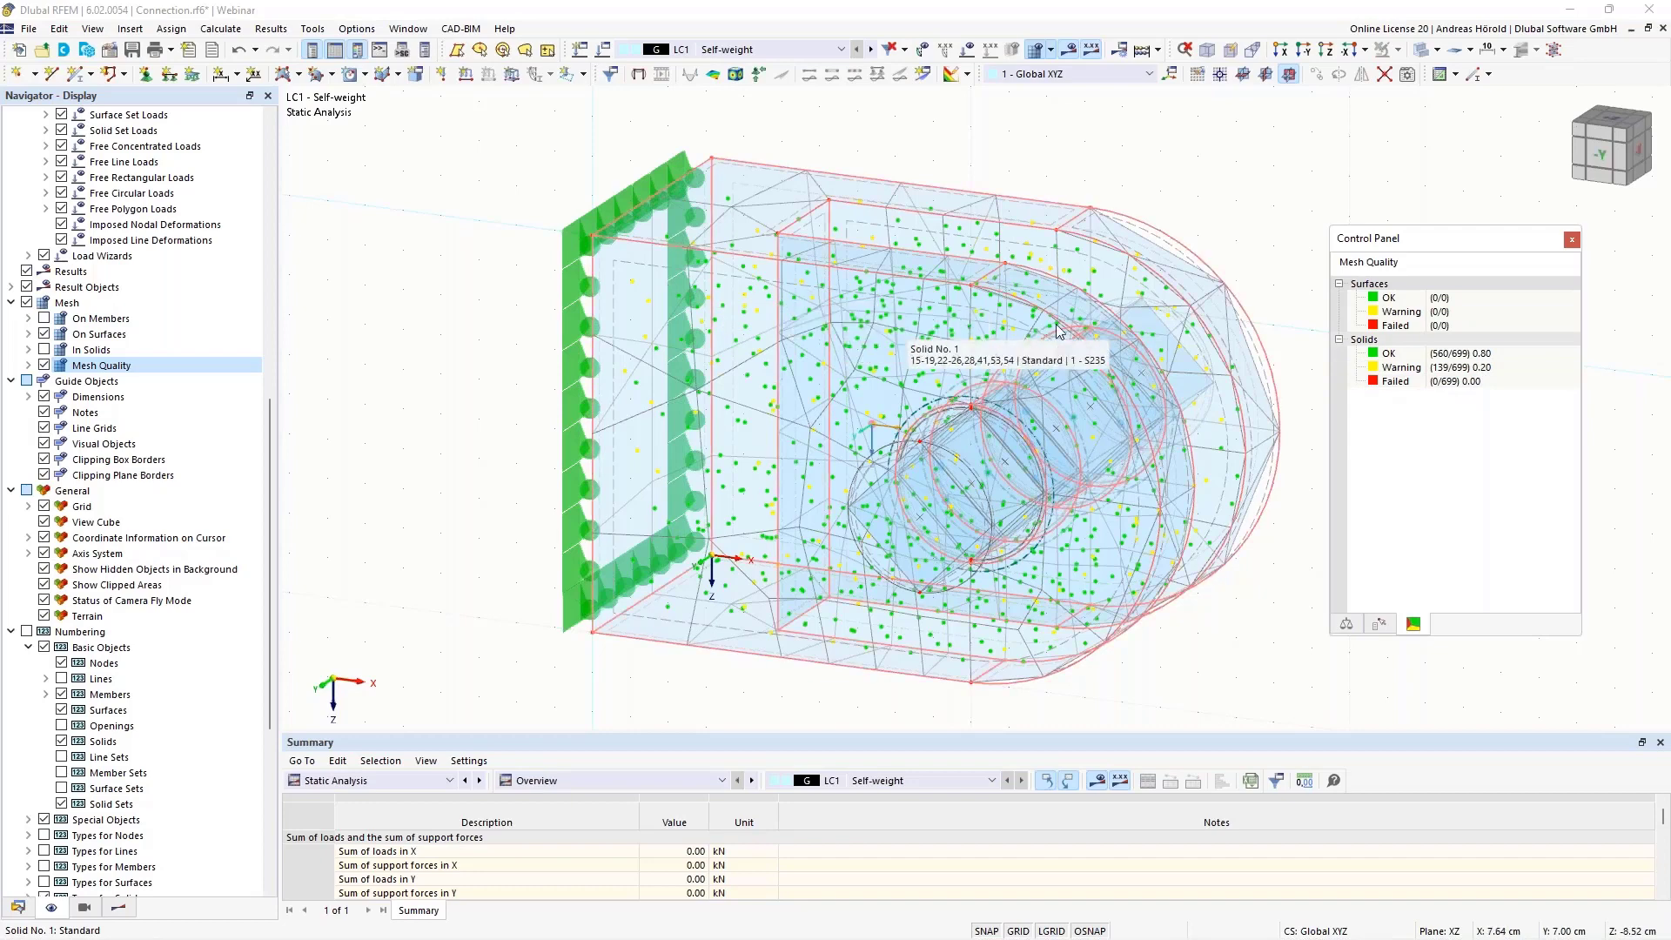
{"action": "left_click", "coordinate": [1051, 51]}
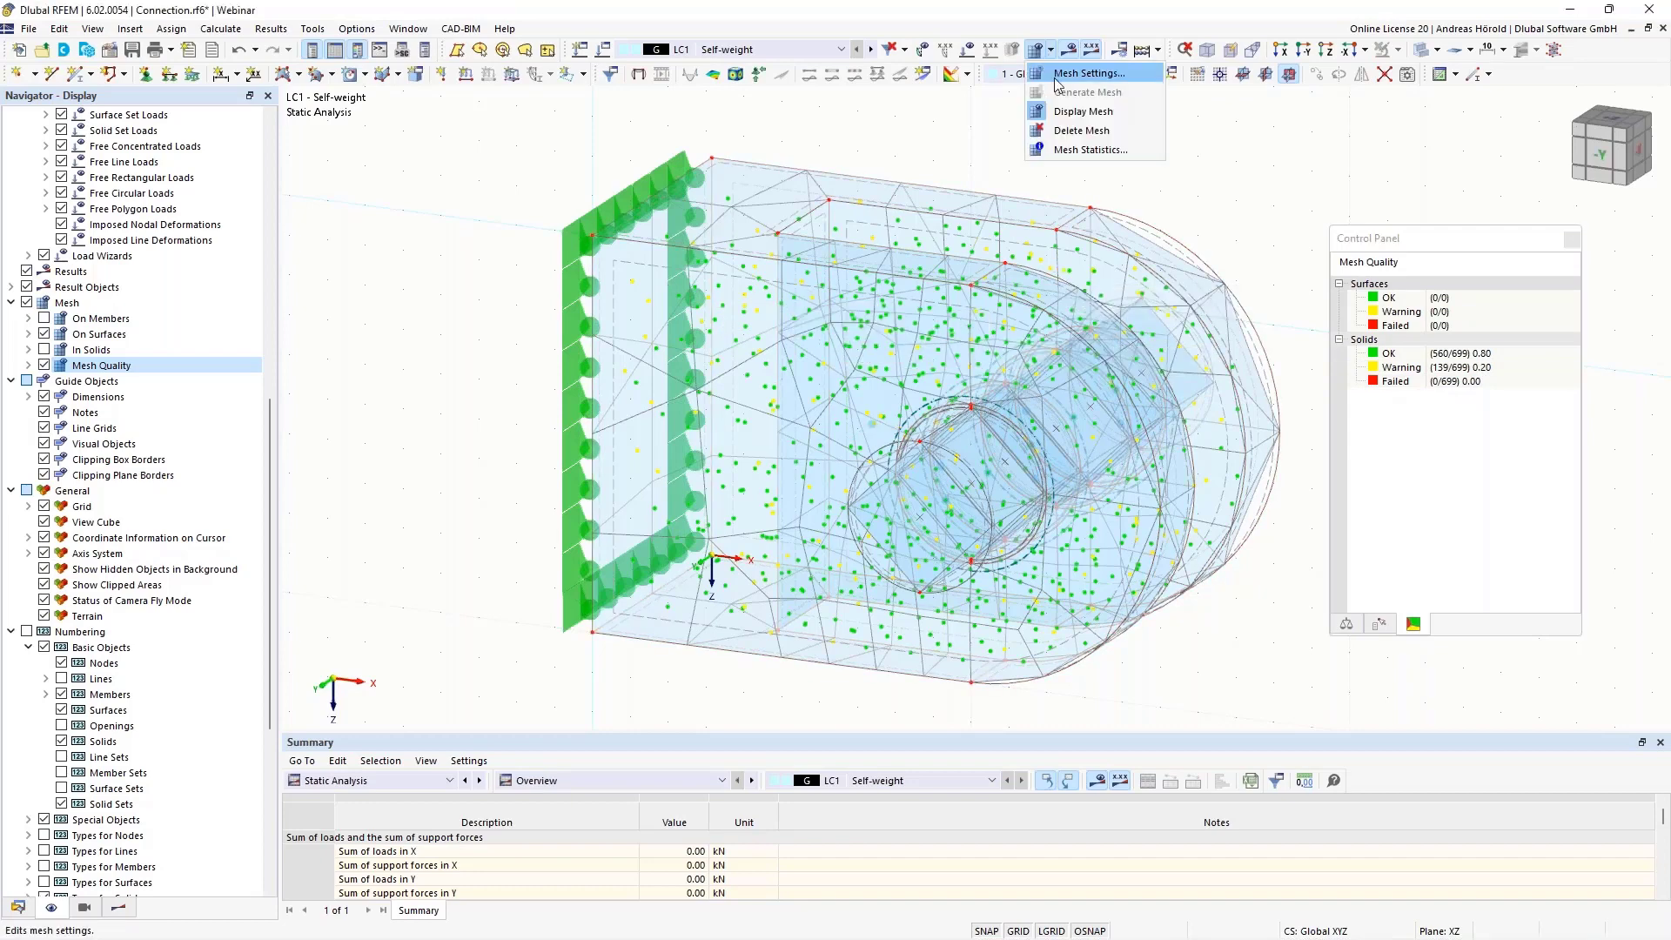
{"action": "left_click", "coordinate": [1087, 74]}
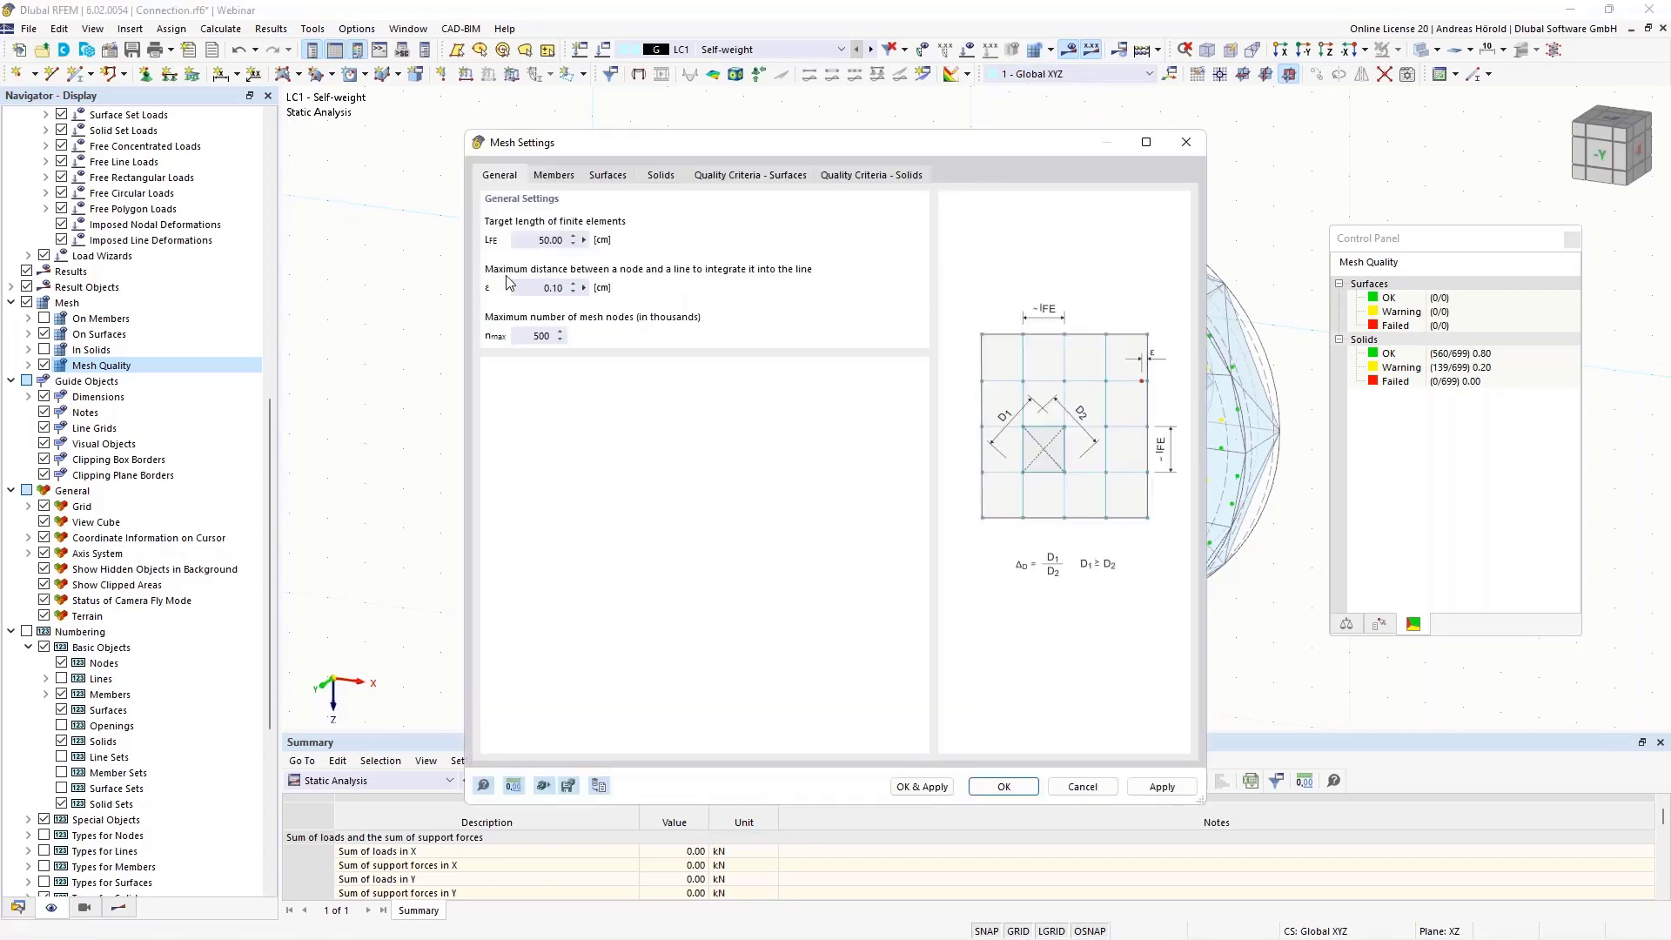
{"action": "double_click", "coordinate": [543, 239]}
{"action": "type", "text": "1"}
{"action": "left_click", "coordinate": [853, 177]}
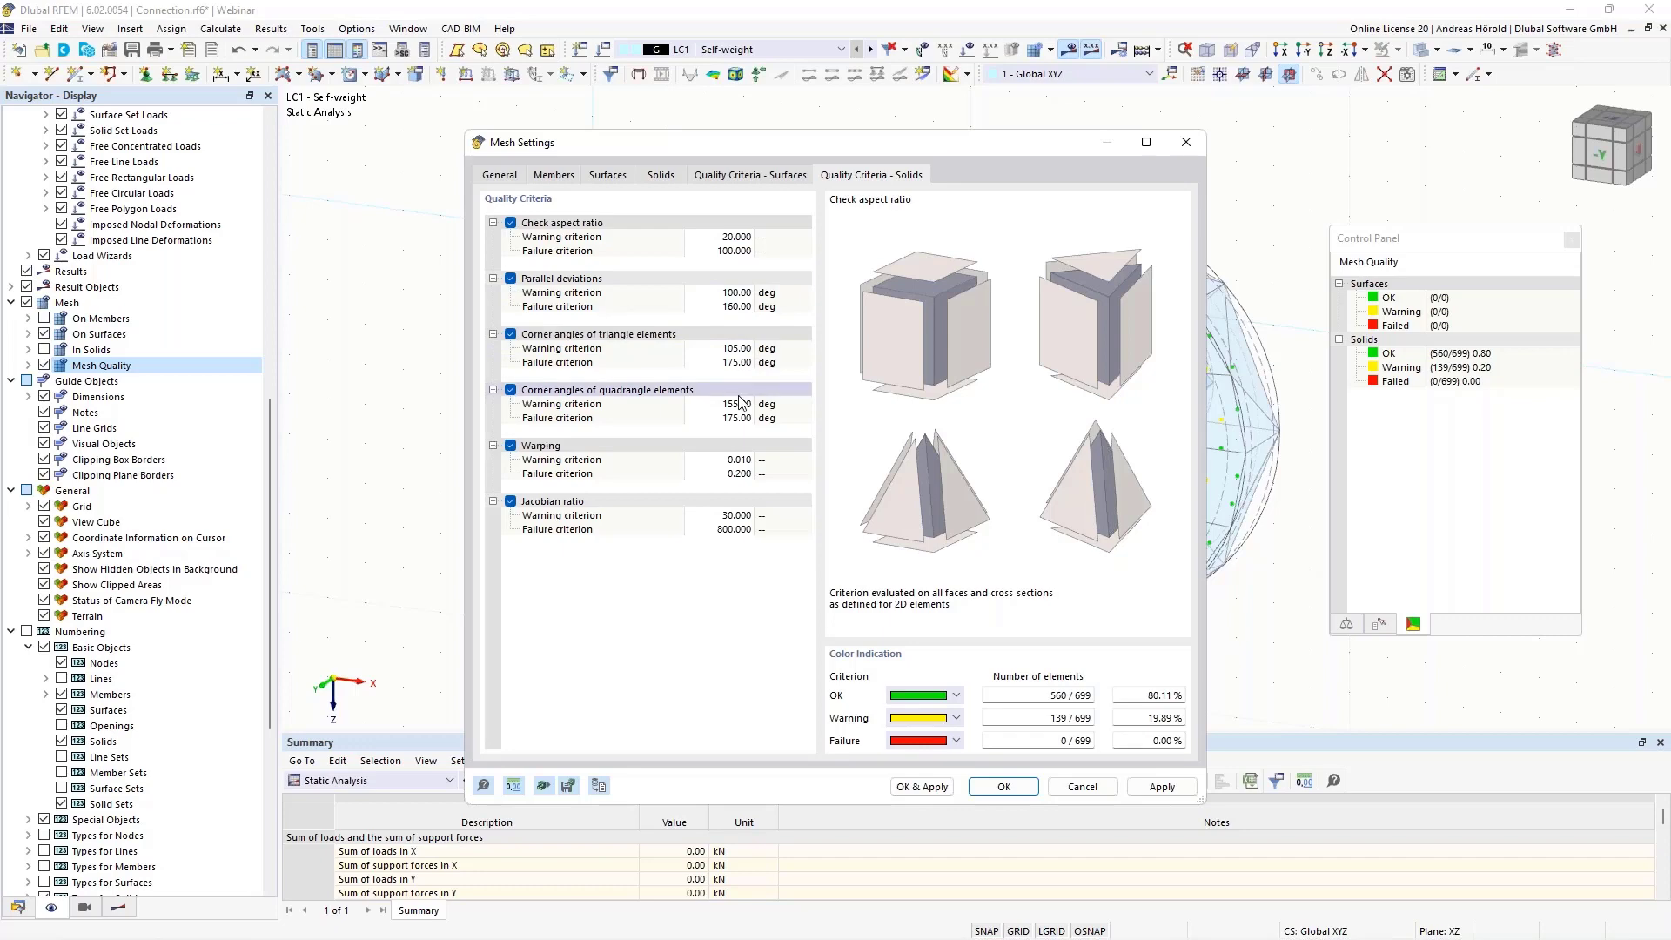
{"action": "left_click", "coordinate": [919, 787]}
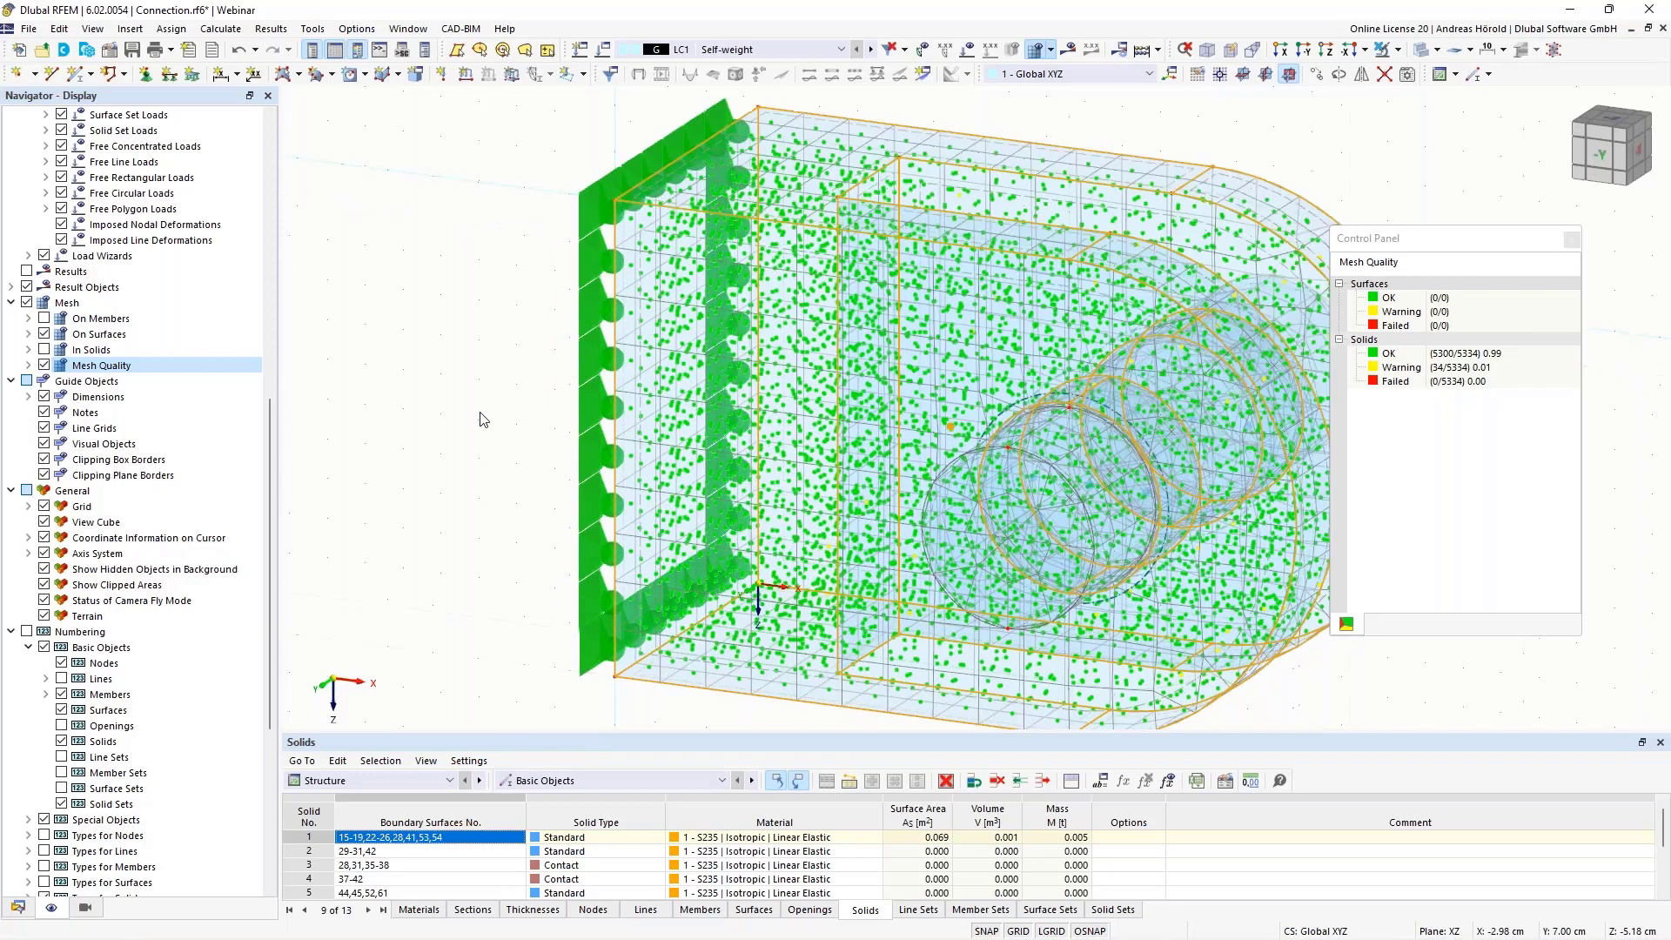
Turn off the mesh quality display, clear the solid selection and hide the finite element mesh
{"action": "middle_click_drag", "start_coordinate": [484, 419], "coordinate": [387, 421]}
{"action": "scroll", "coordinate": [442, 393], "scroll_direction": "up", "scroll_amount": 5}
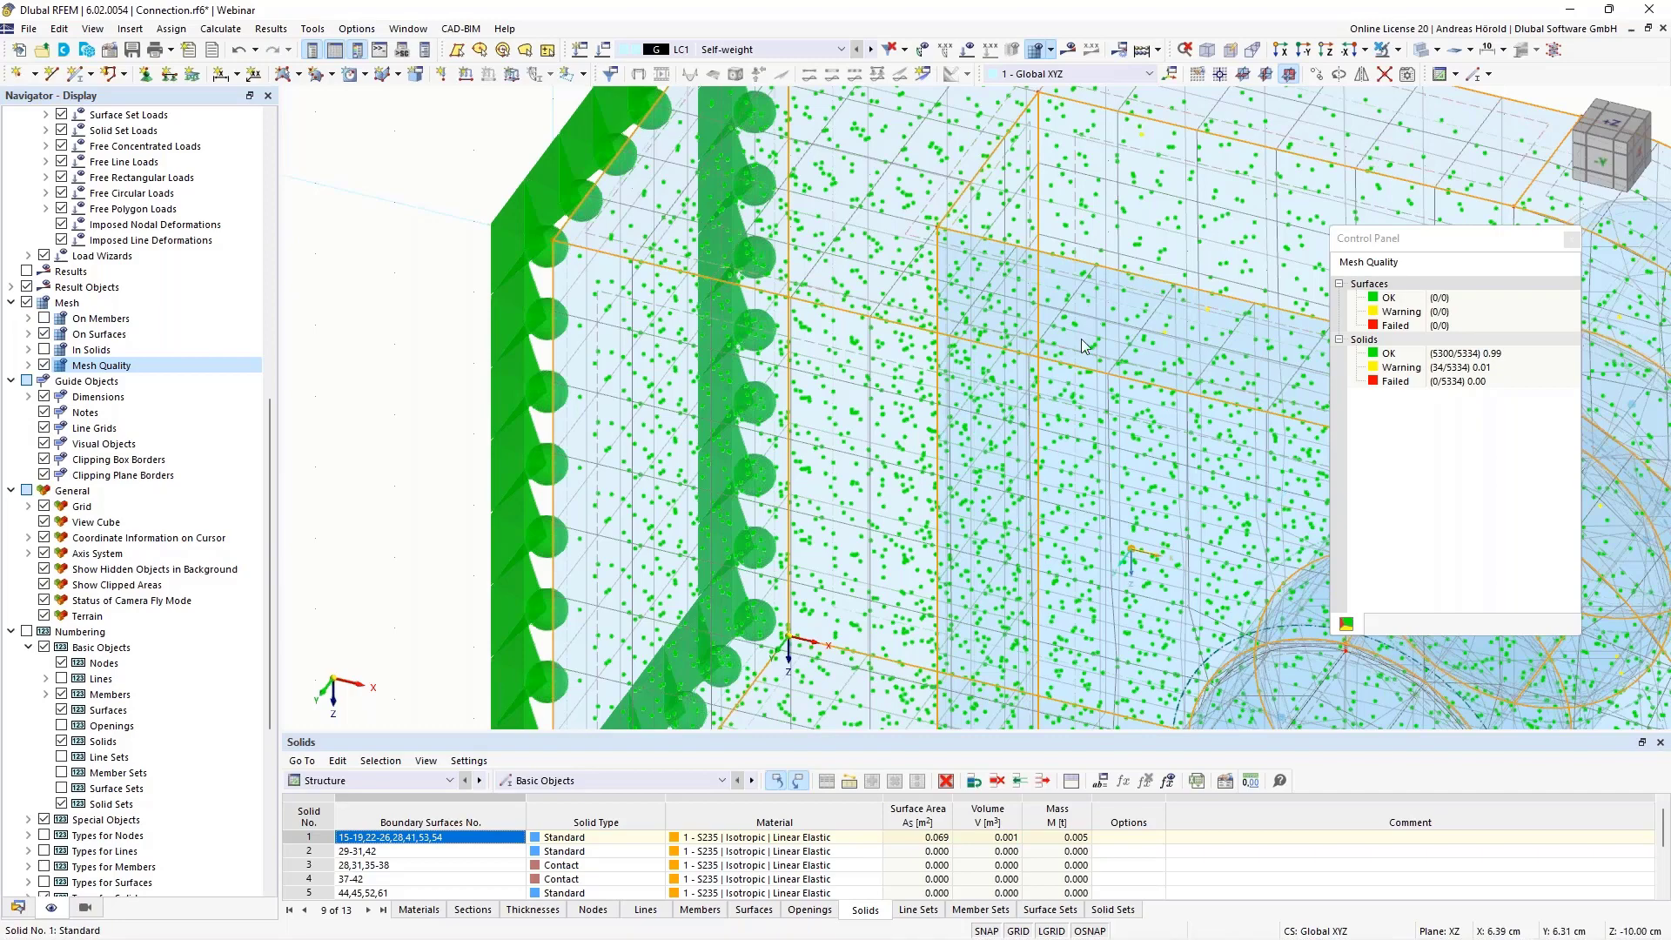
{"action": "scroll", "coordinate": [1082, 344], "scroll_direction": "down", "scroll_amount": 5}
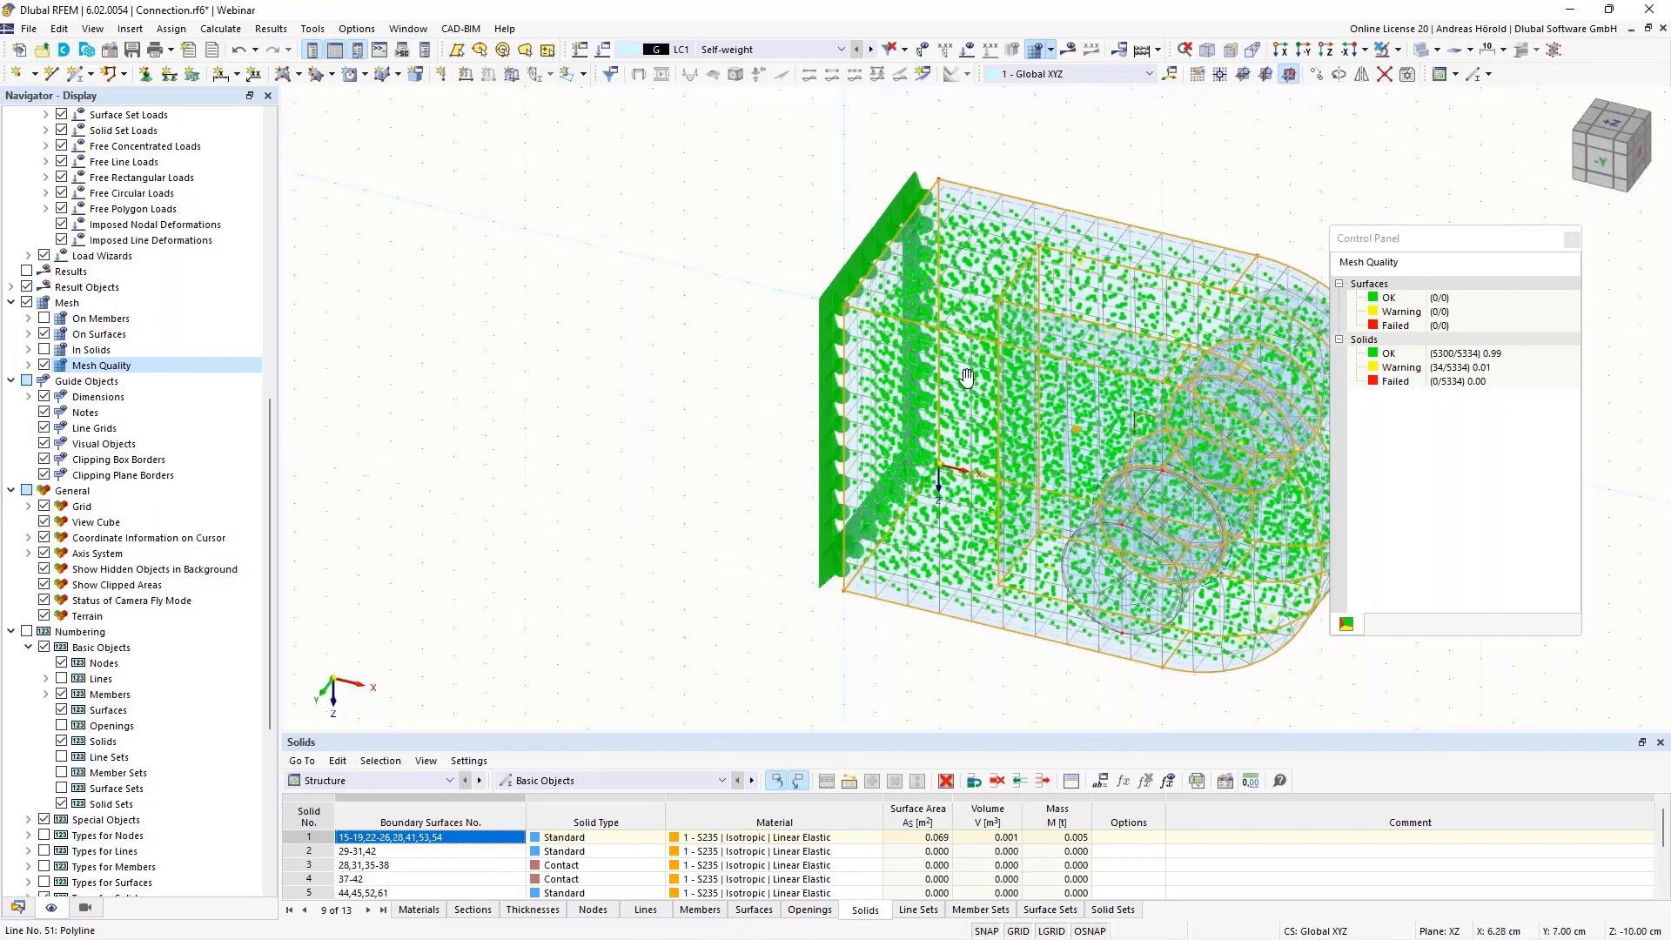
{"action": "middle_click_drag", "start_coordinate": [966, 376], "coordinate": [749, 371]}
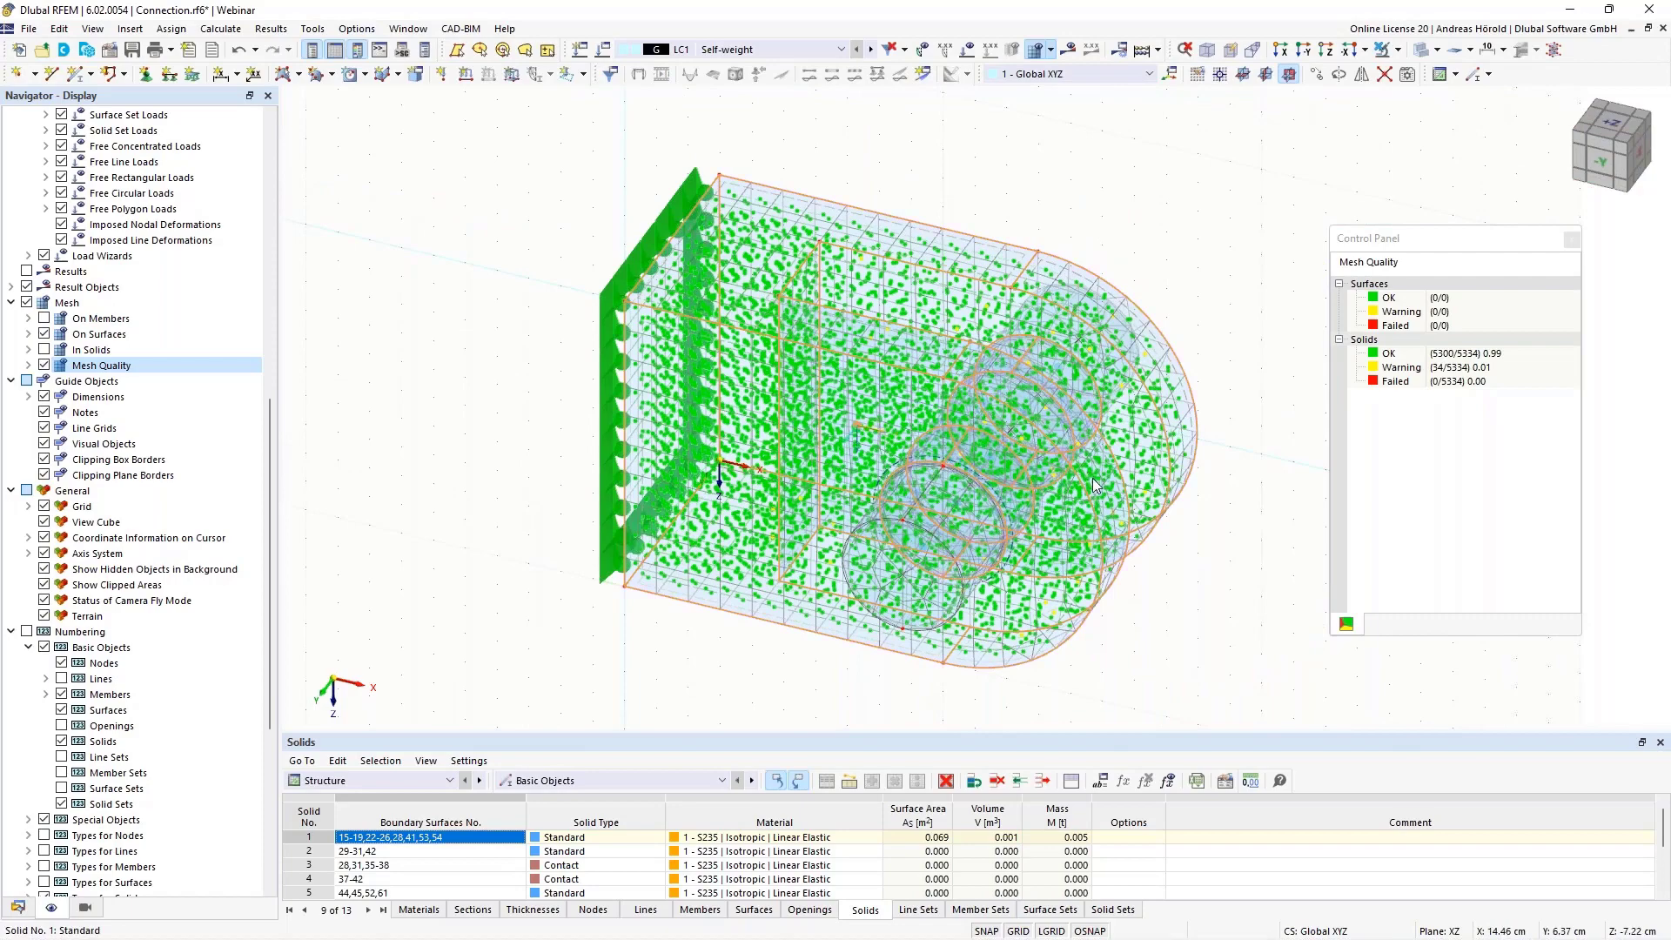
{"action": "middle_click_drag", "start_coordinate": [1178, 570], "coordinate": [1182, 526], "text": "ctrl"}
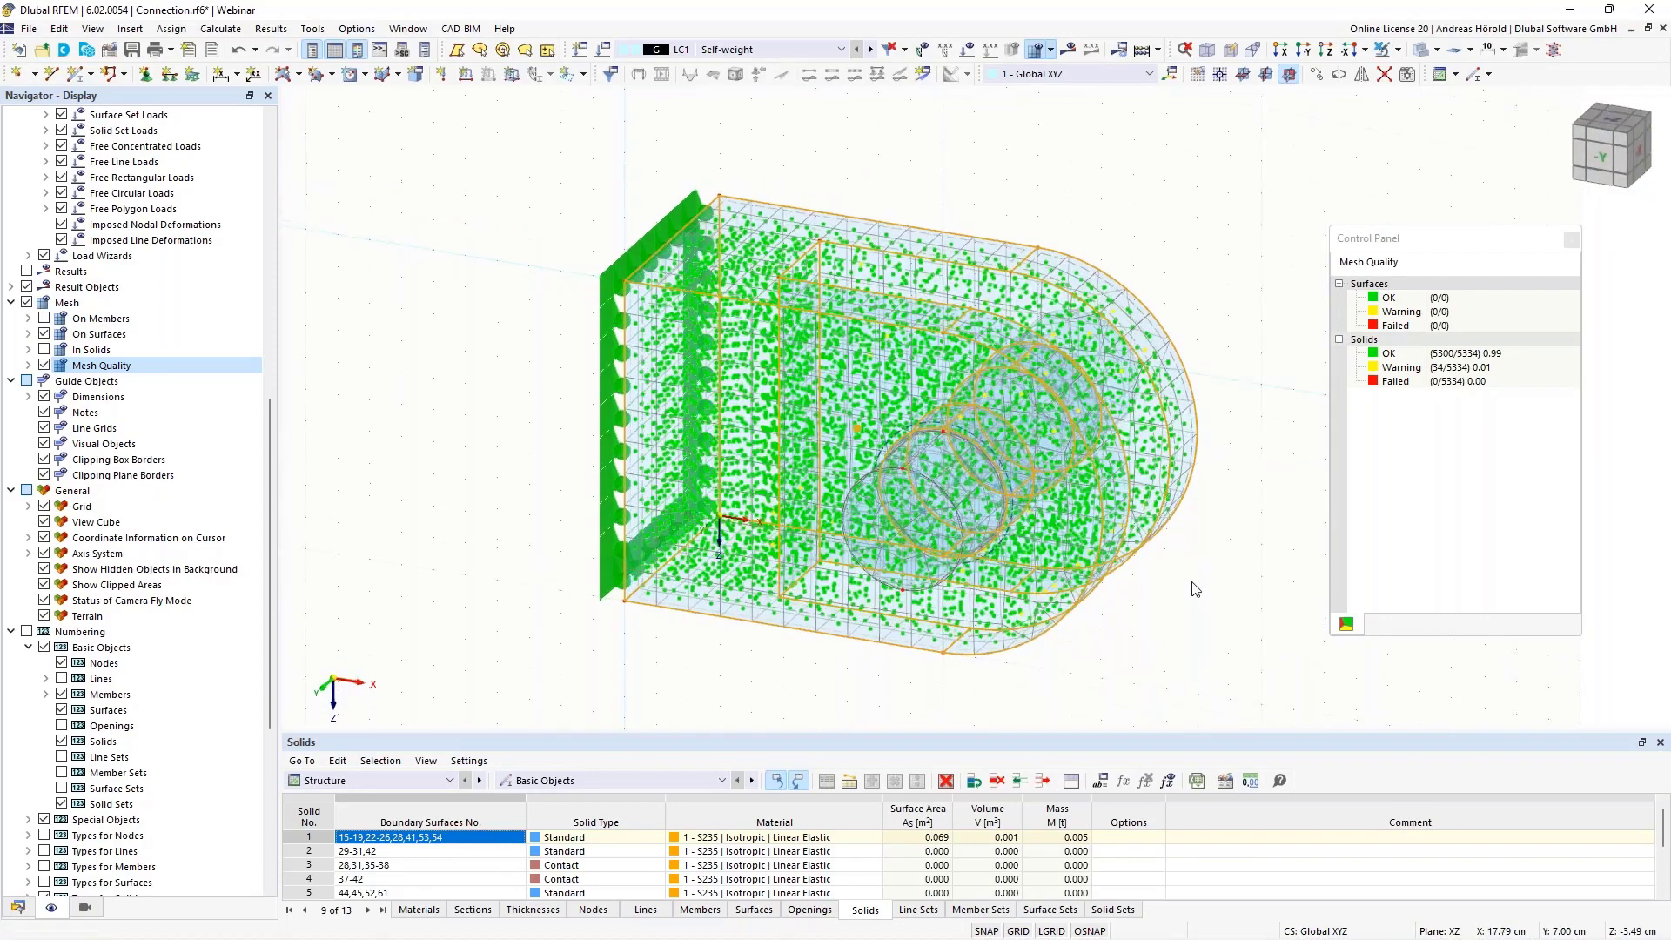
{"action": "scroll", "coordinate": [1193, 584], "scroll_direction": "up", "scroll_amount": 1}
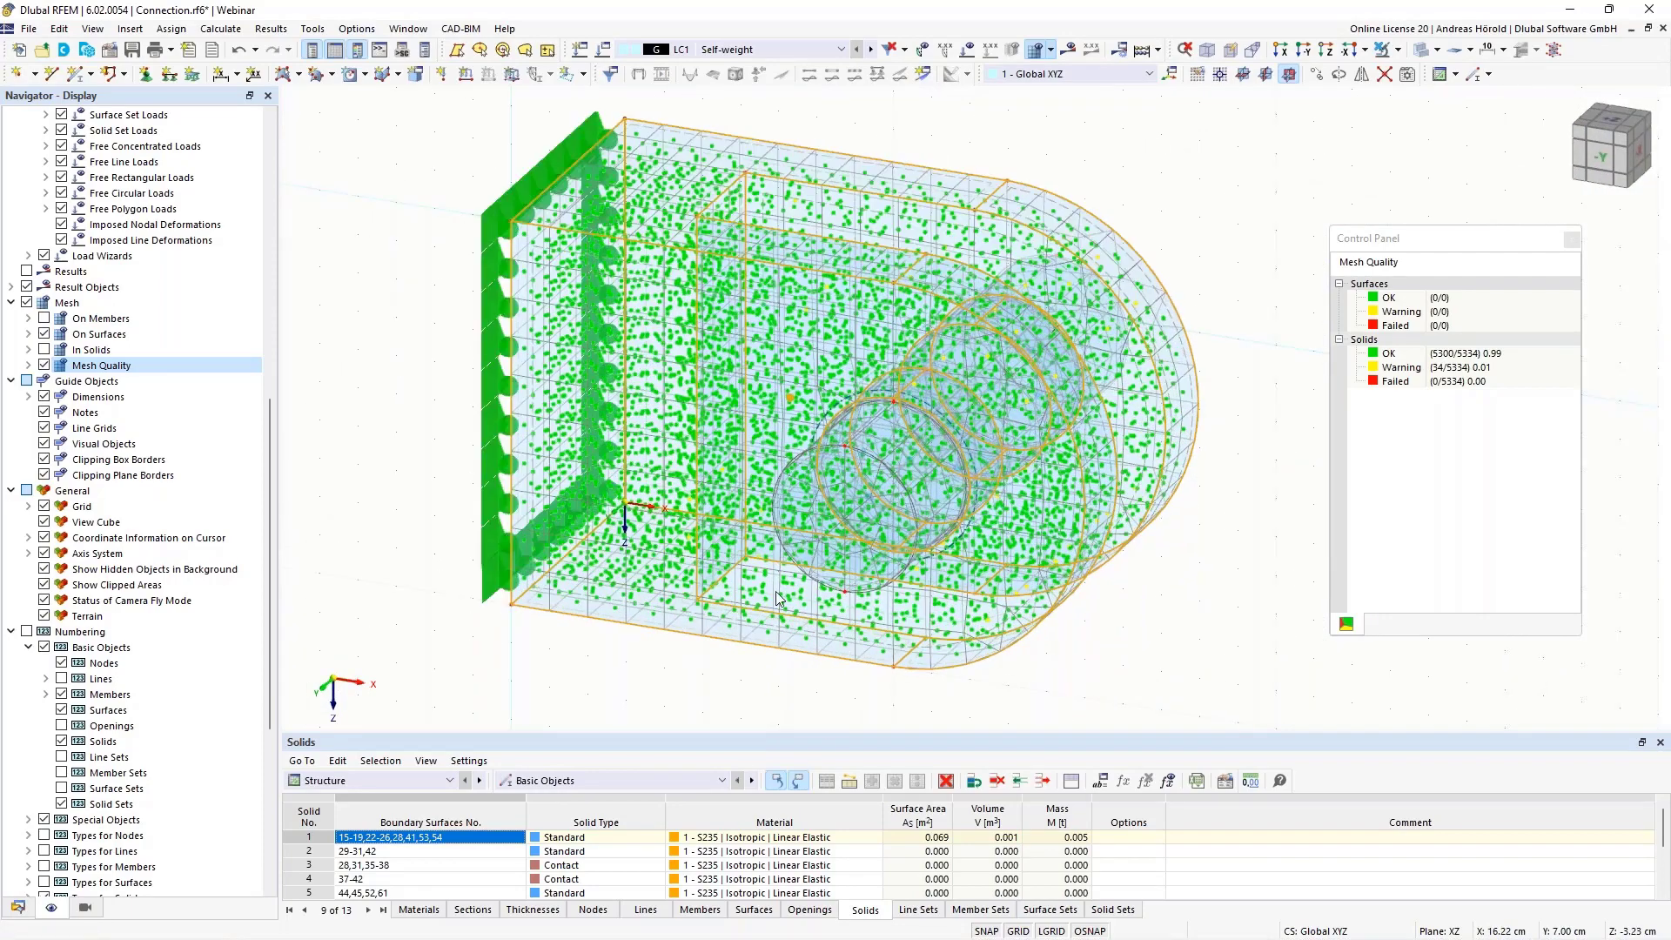
{"action": "left_click", "coordinate": [43, 366]}
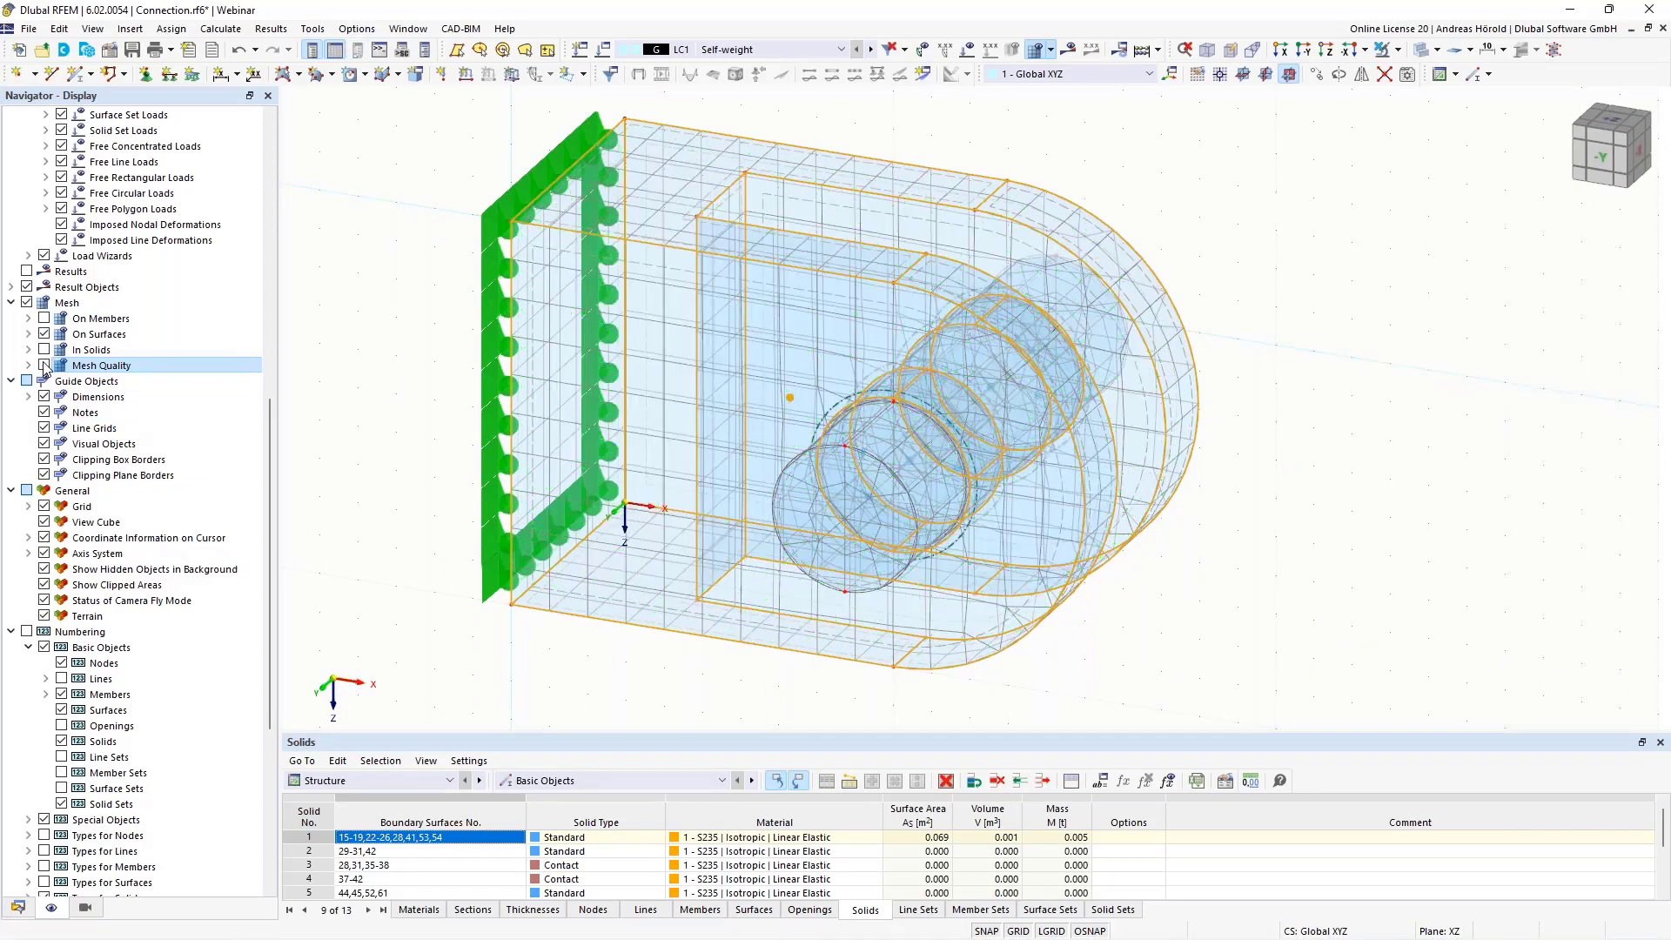
{"action": "left_click", "coordinate": [1241, 572]}
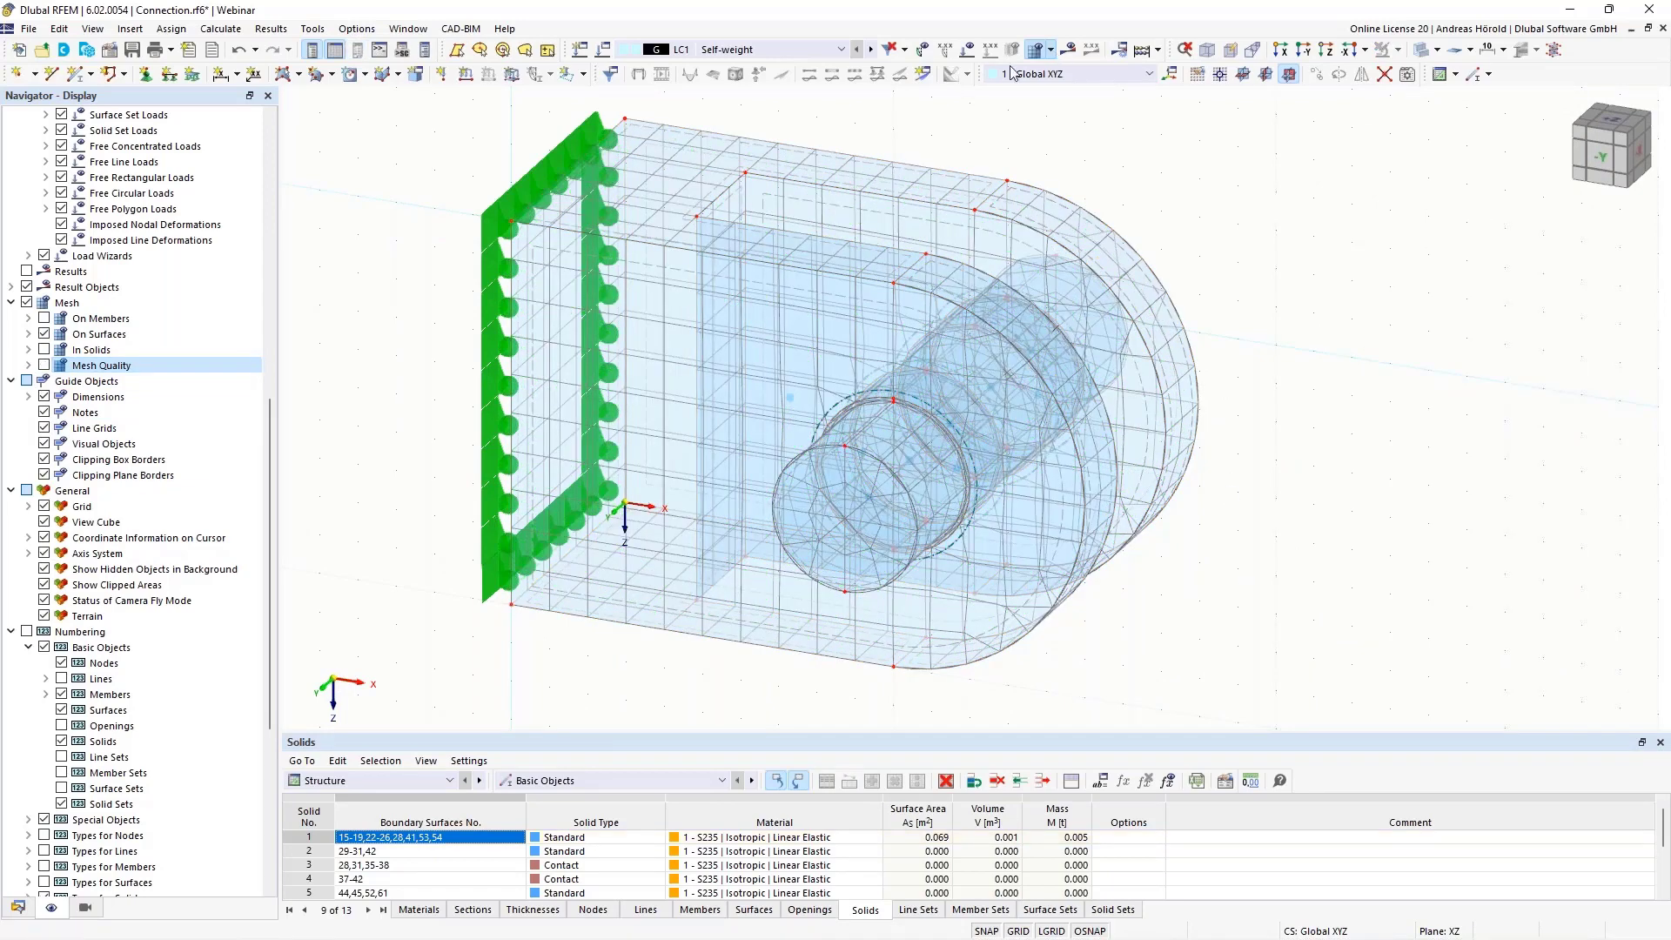
{"action": "left_click", "coordinate": [1051, 51]}
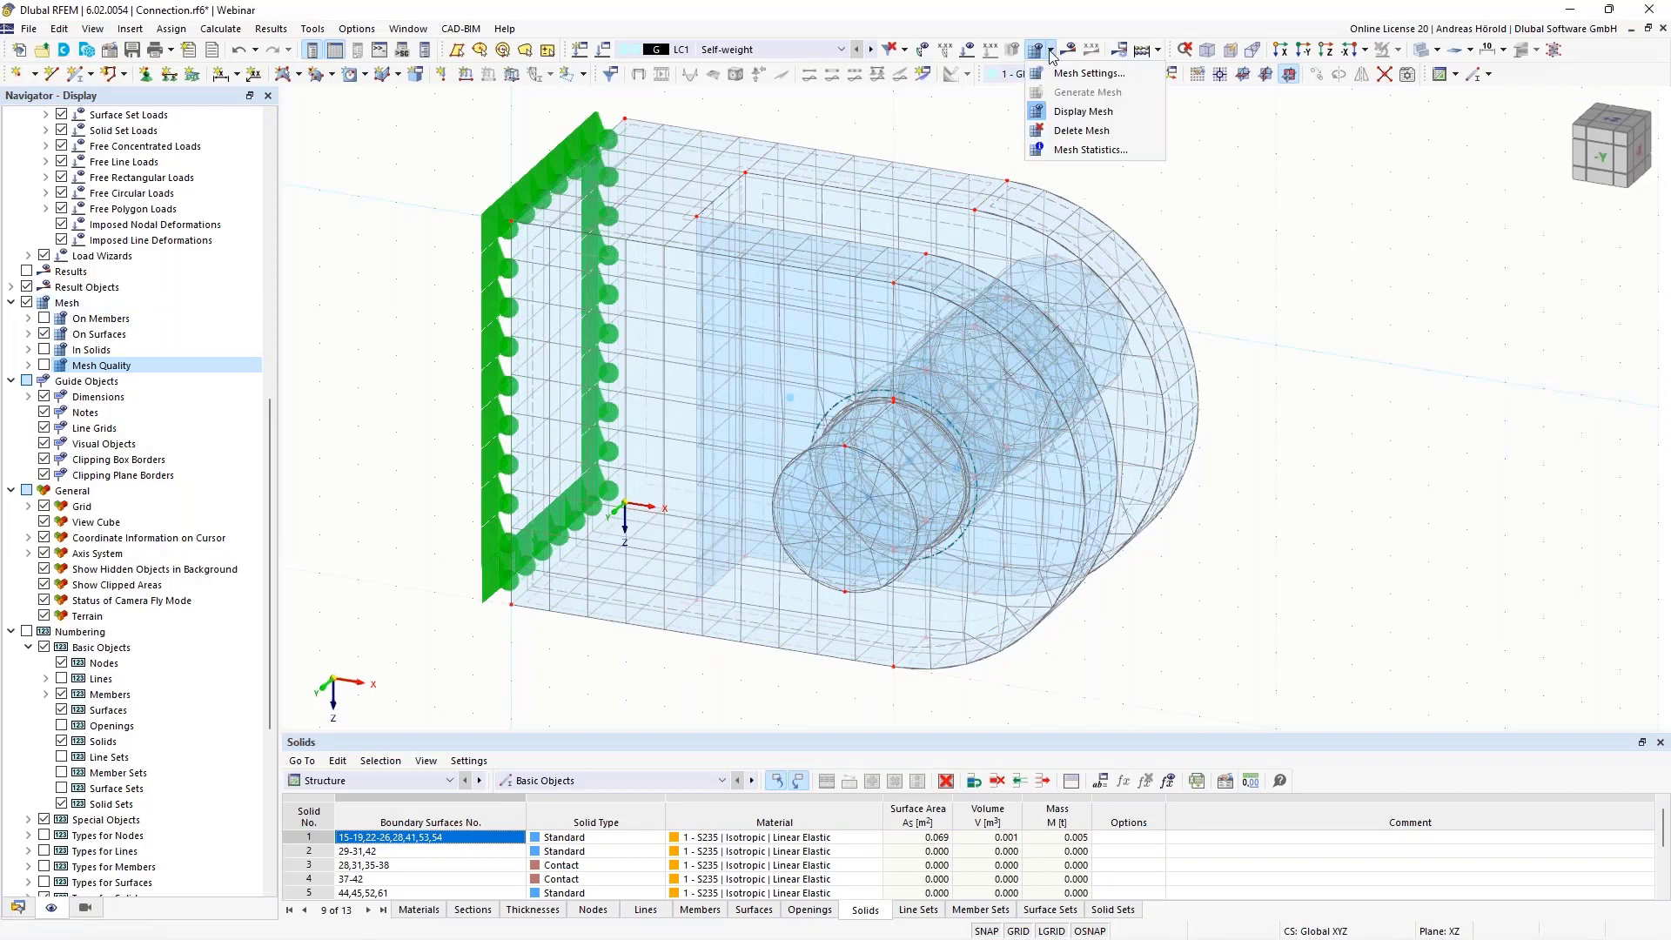
{"action": "left_click", "coordinate": [1037, 114]}
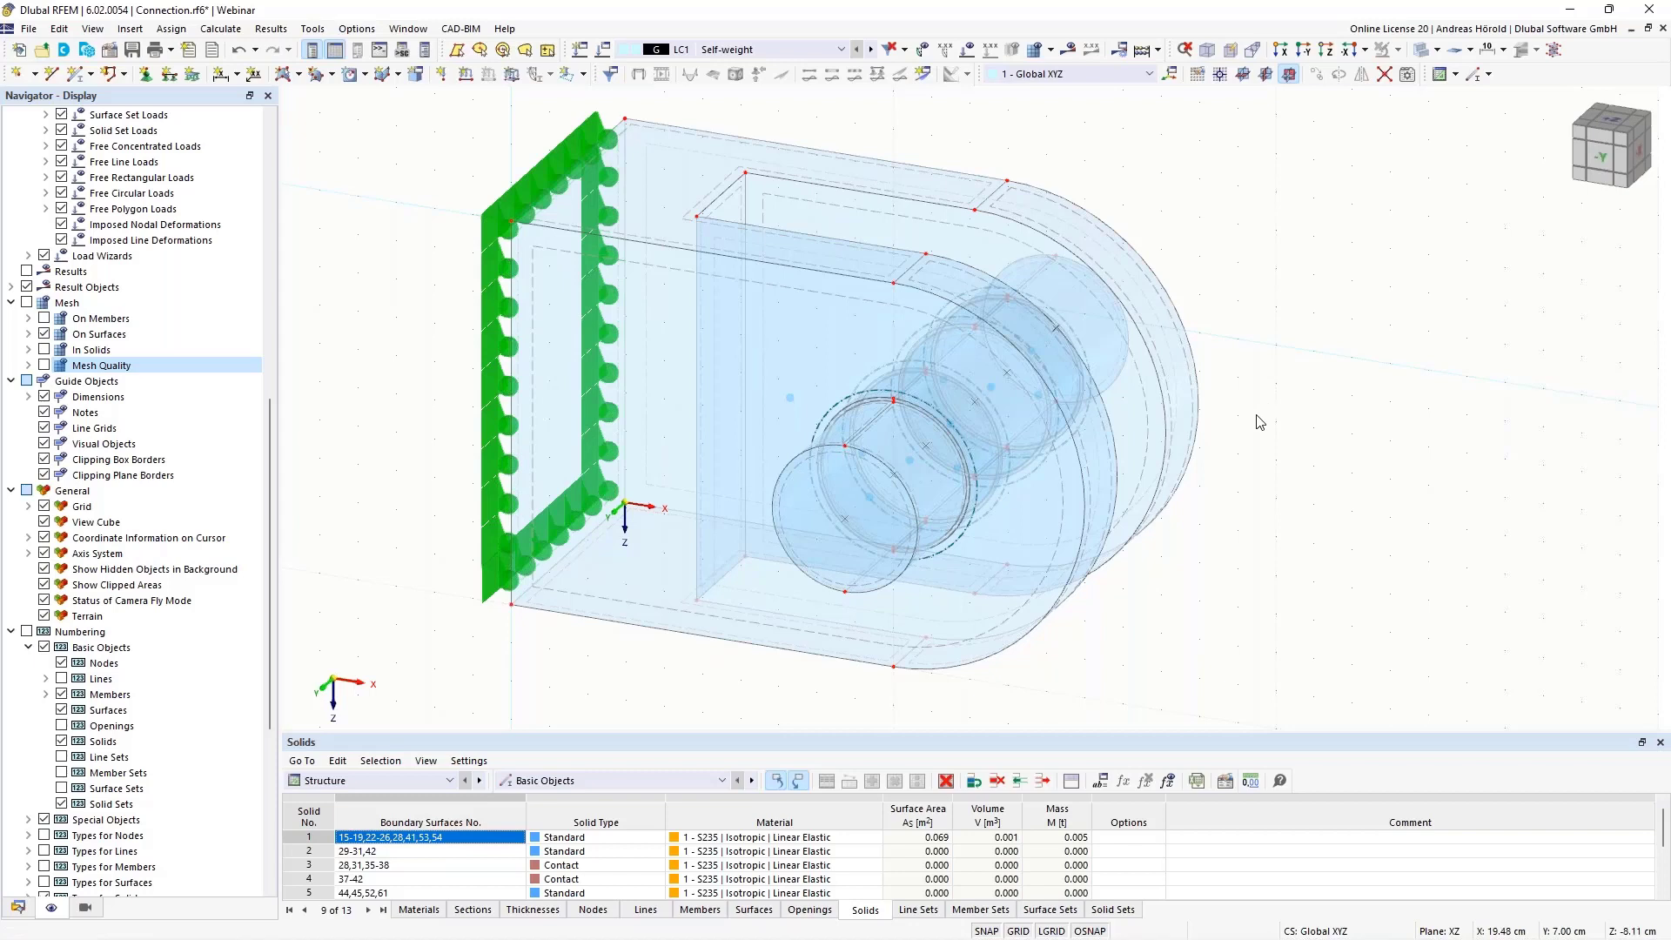
Examine the pin's half-cylinder surfaces along its whole length, including both protruding ends and the part between the plate's lugs
{"action": "middle_click_drag", "start_coordinate": [1262, 422], "coordinate": [1384, 425]}
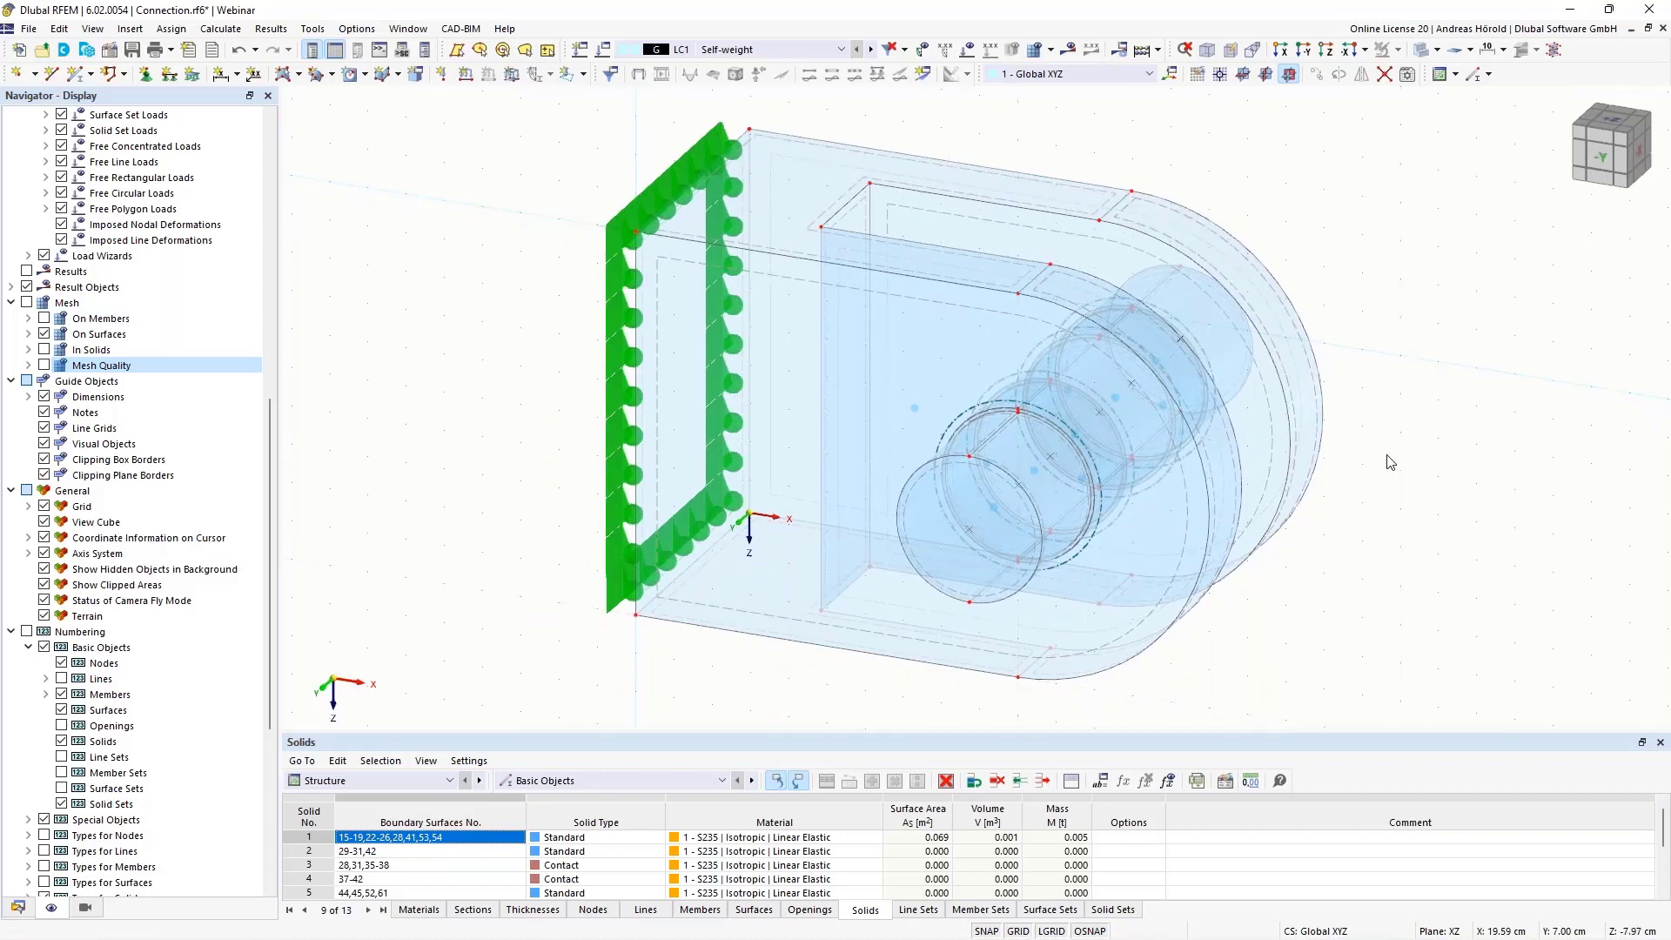
{"action": "middle_click_drag", "start_coordinate": [1385, 449], "coordinate": [1387, 485], "text": "ctrl"}
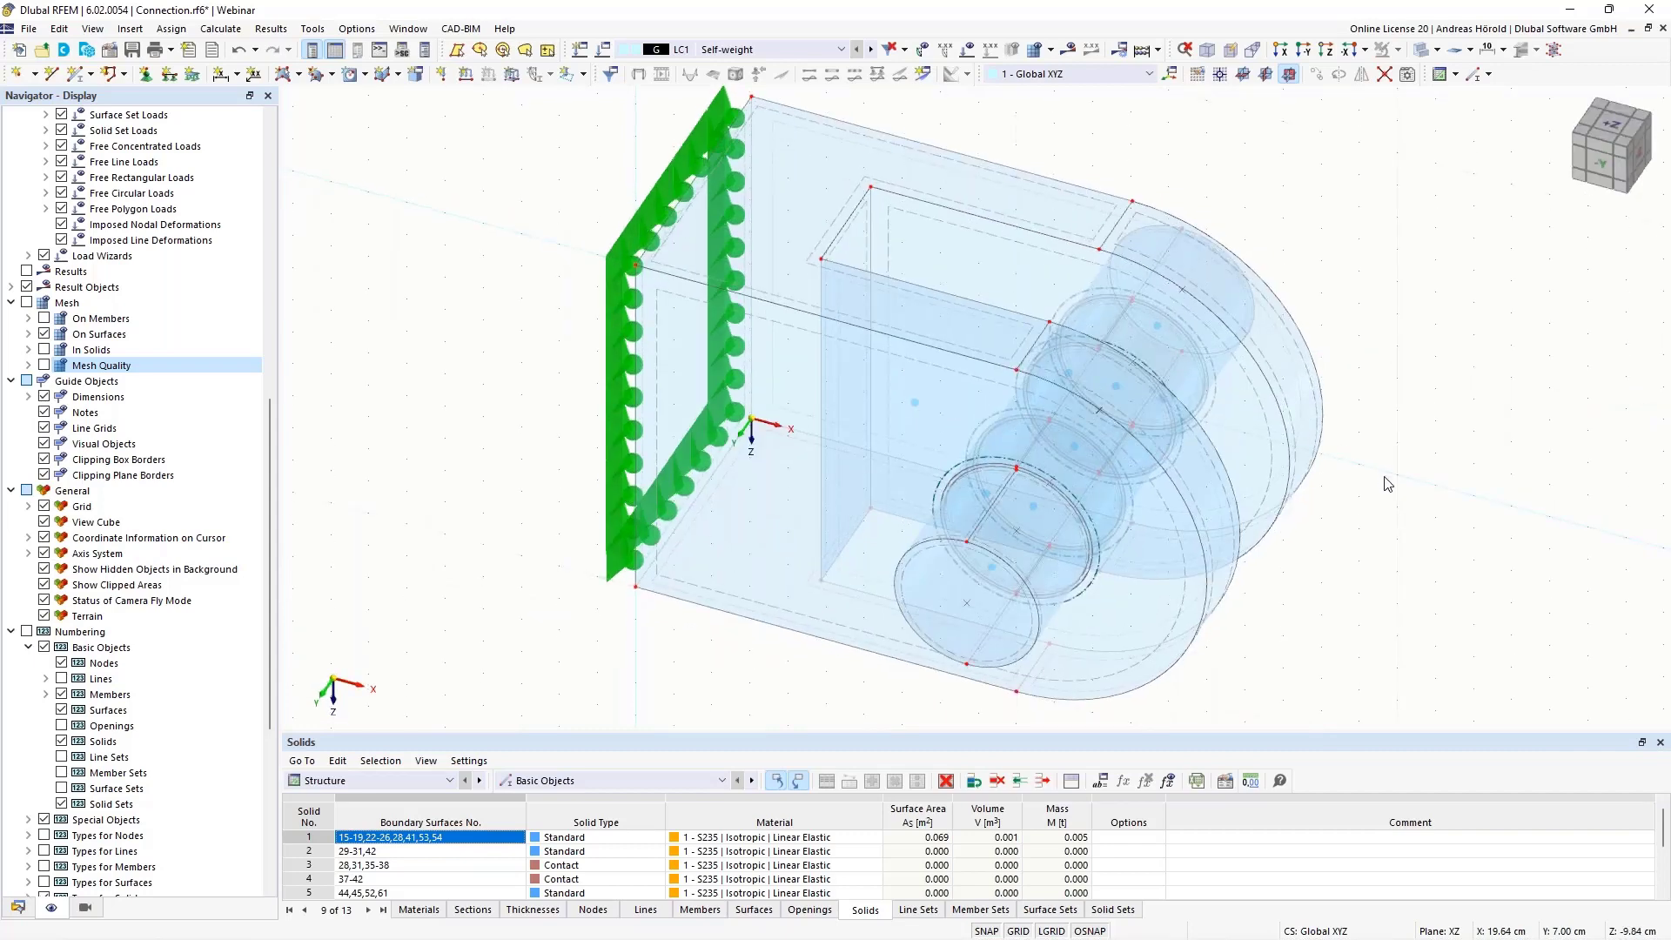
{"action": "scroll", "coordinate": [1388, 485], "scroll_direction": "up", "scroll_amount": 1}
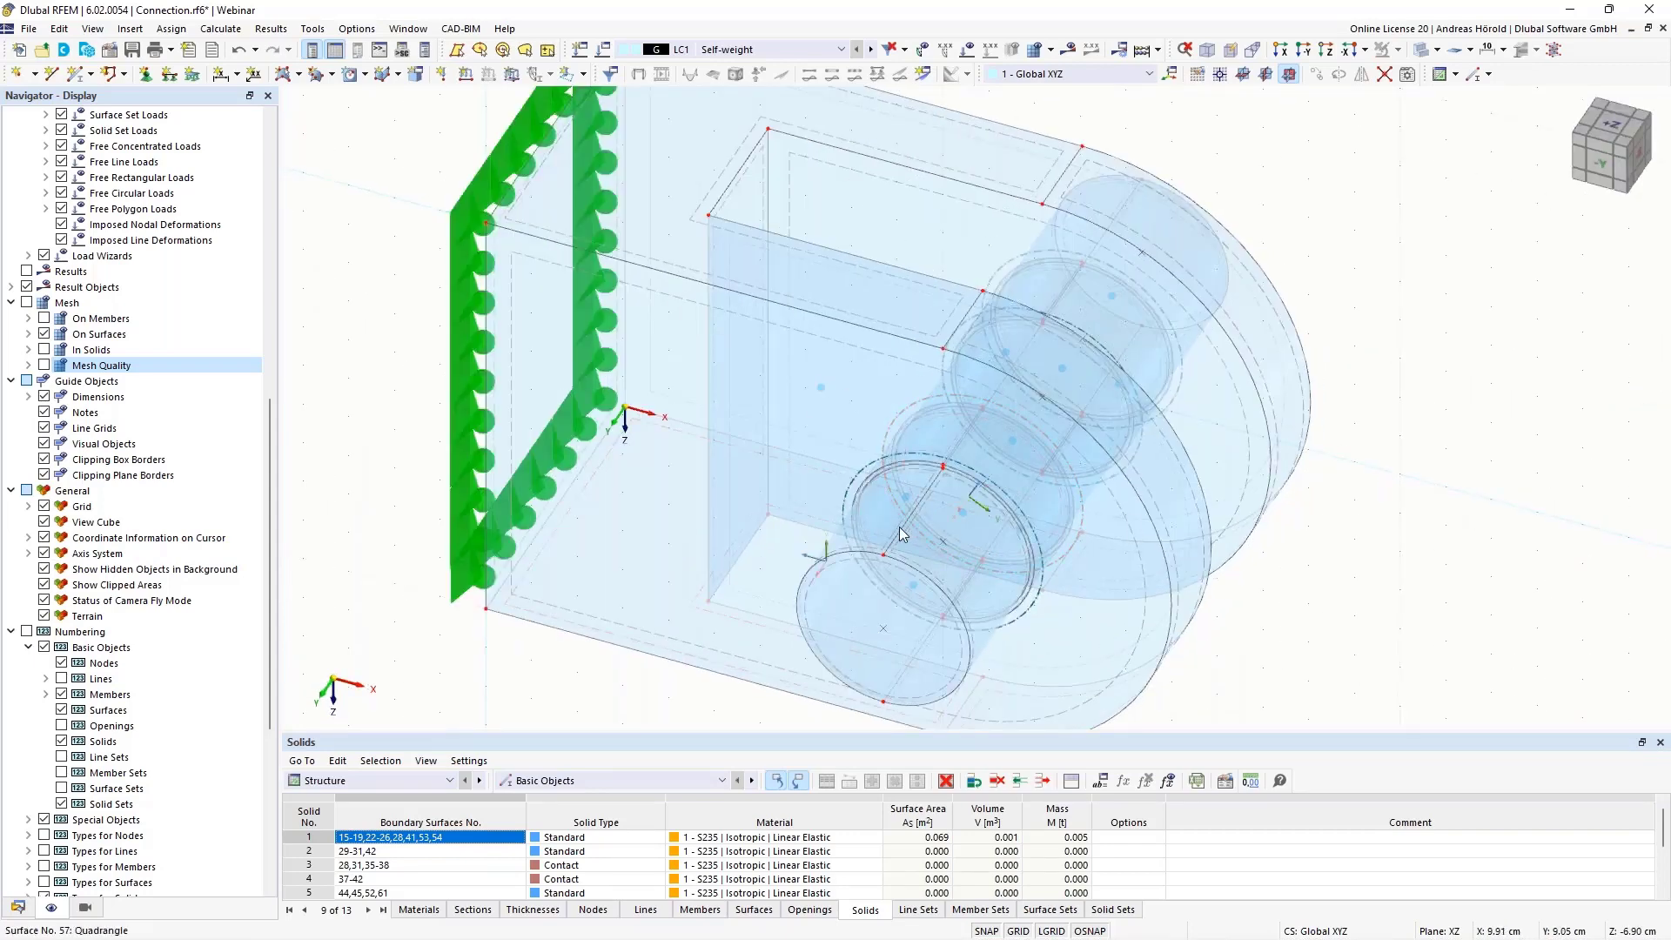
{"action": "scroll", "coordinate": [900, 532], "scroll_direction": "up", "scroll_amount": 5}
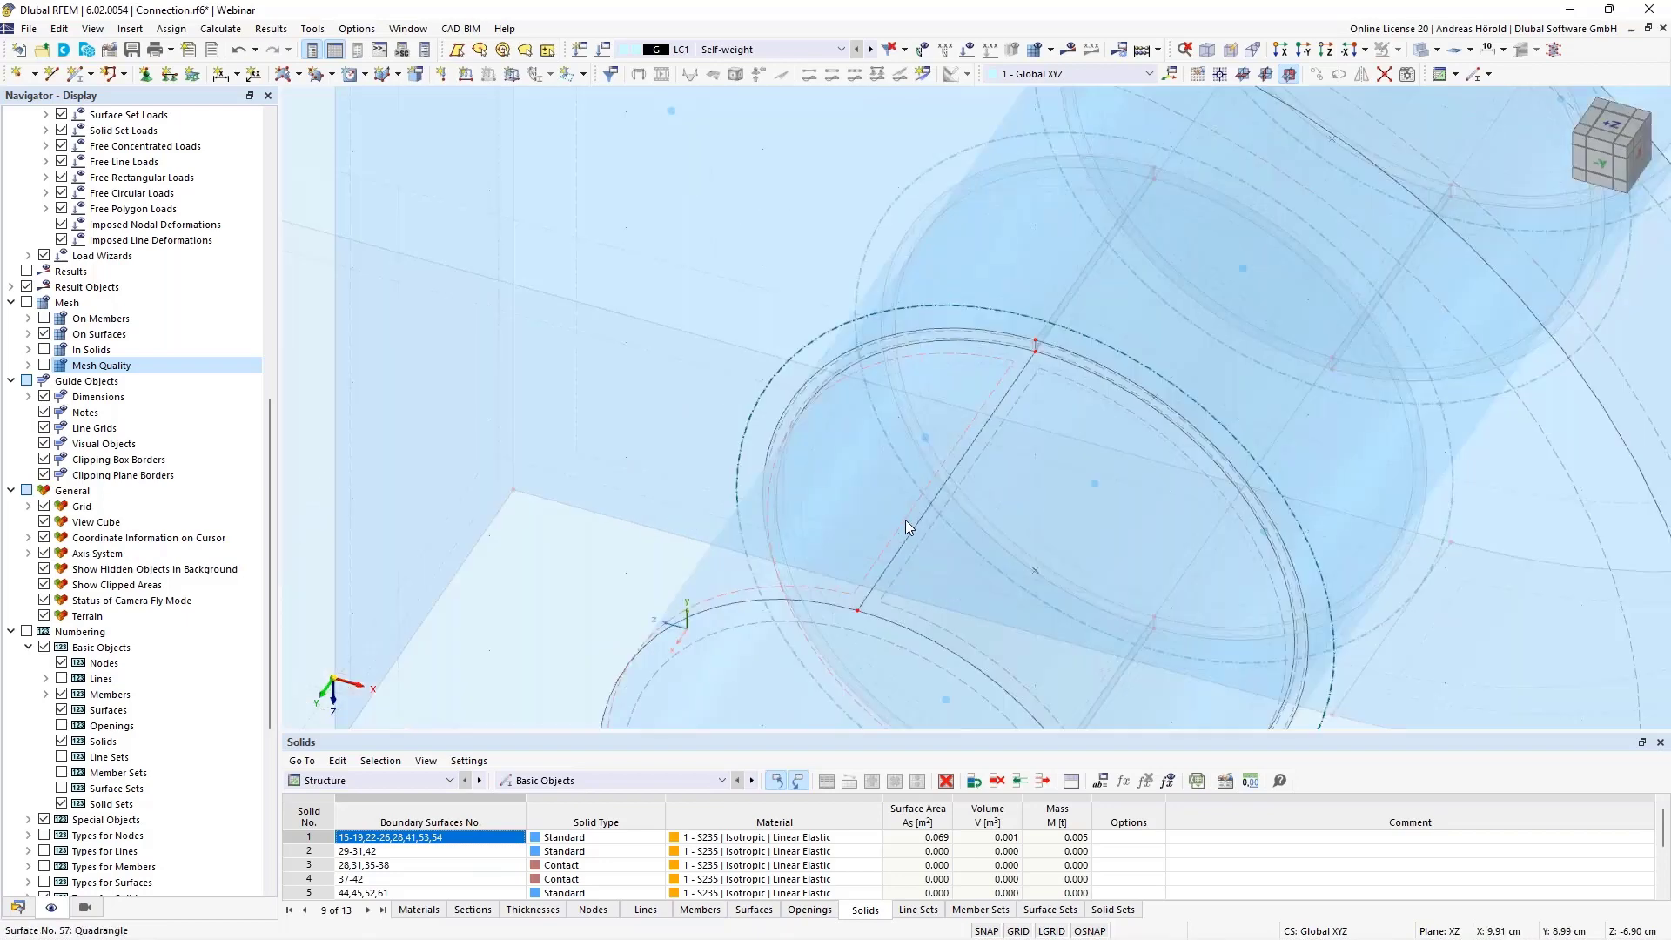
{"action": "scroll", "coordinate": [905, 519], "scroll_direction": "down", "scroll_amount": 5}
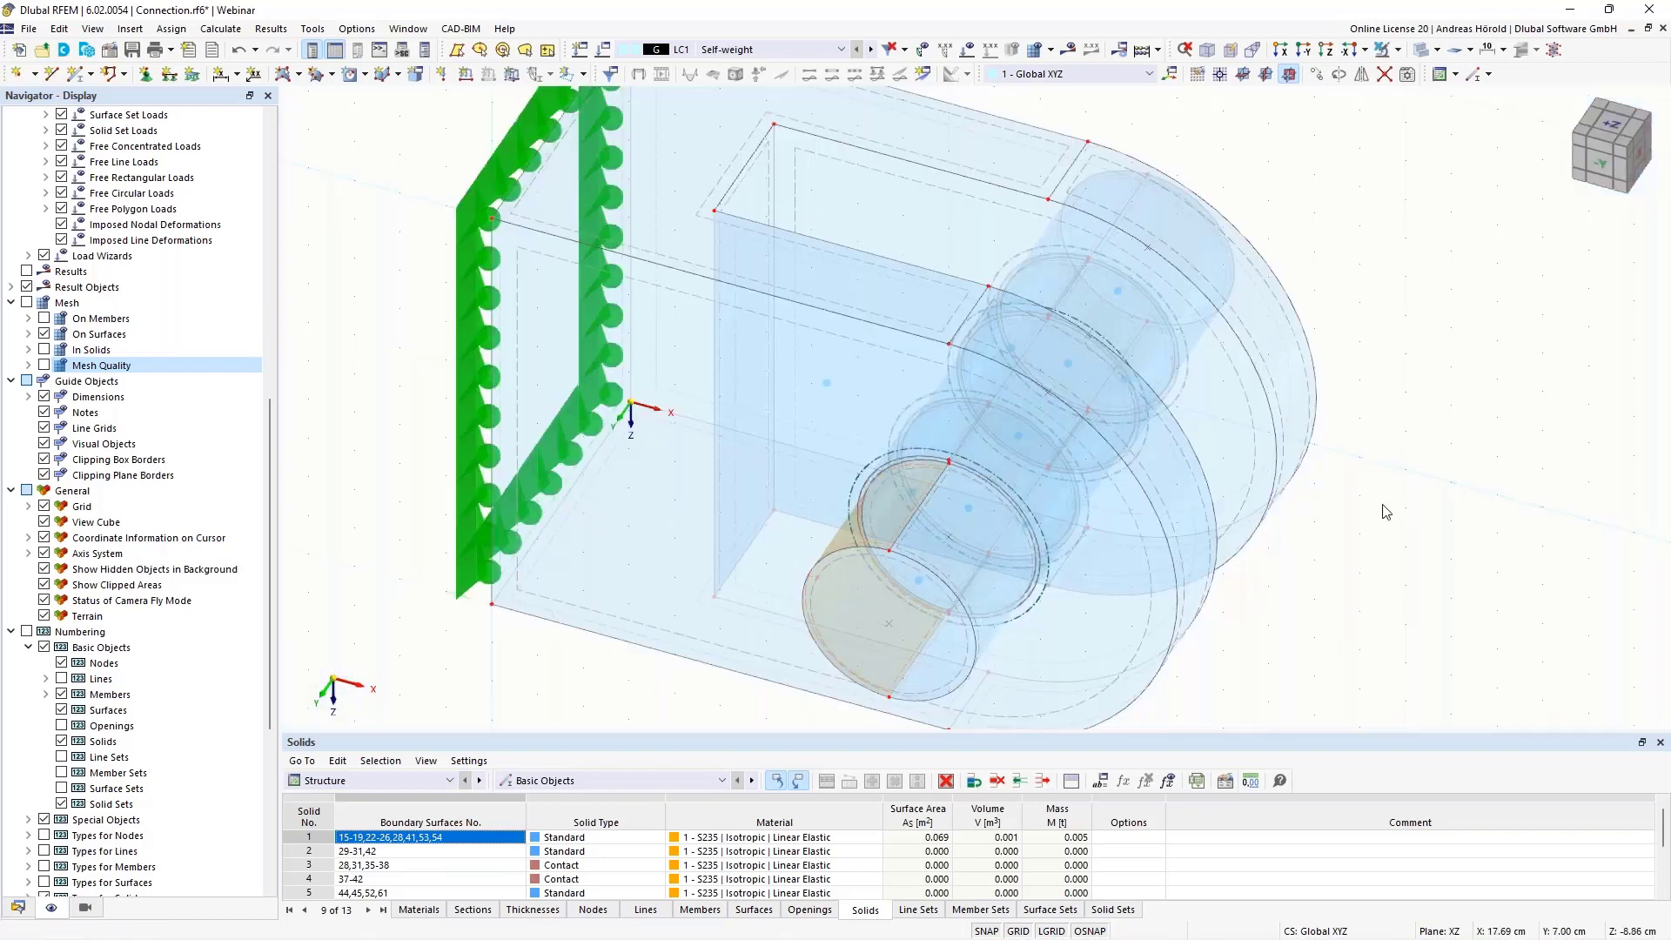
{"action": "middle_click_drag", "start_coordinate": [905, 520], "coordinate": [954, 436], "text": "ctrl"}
{"action": "left_click", "coordinate": [962, 437]}
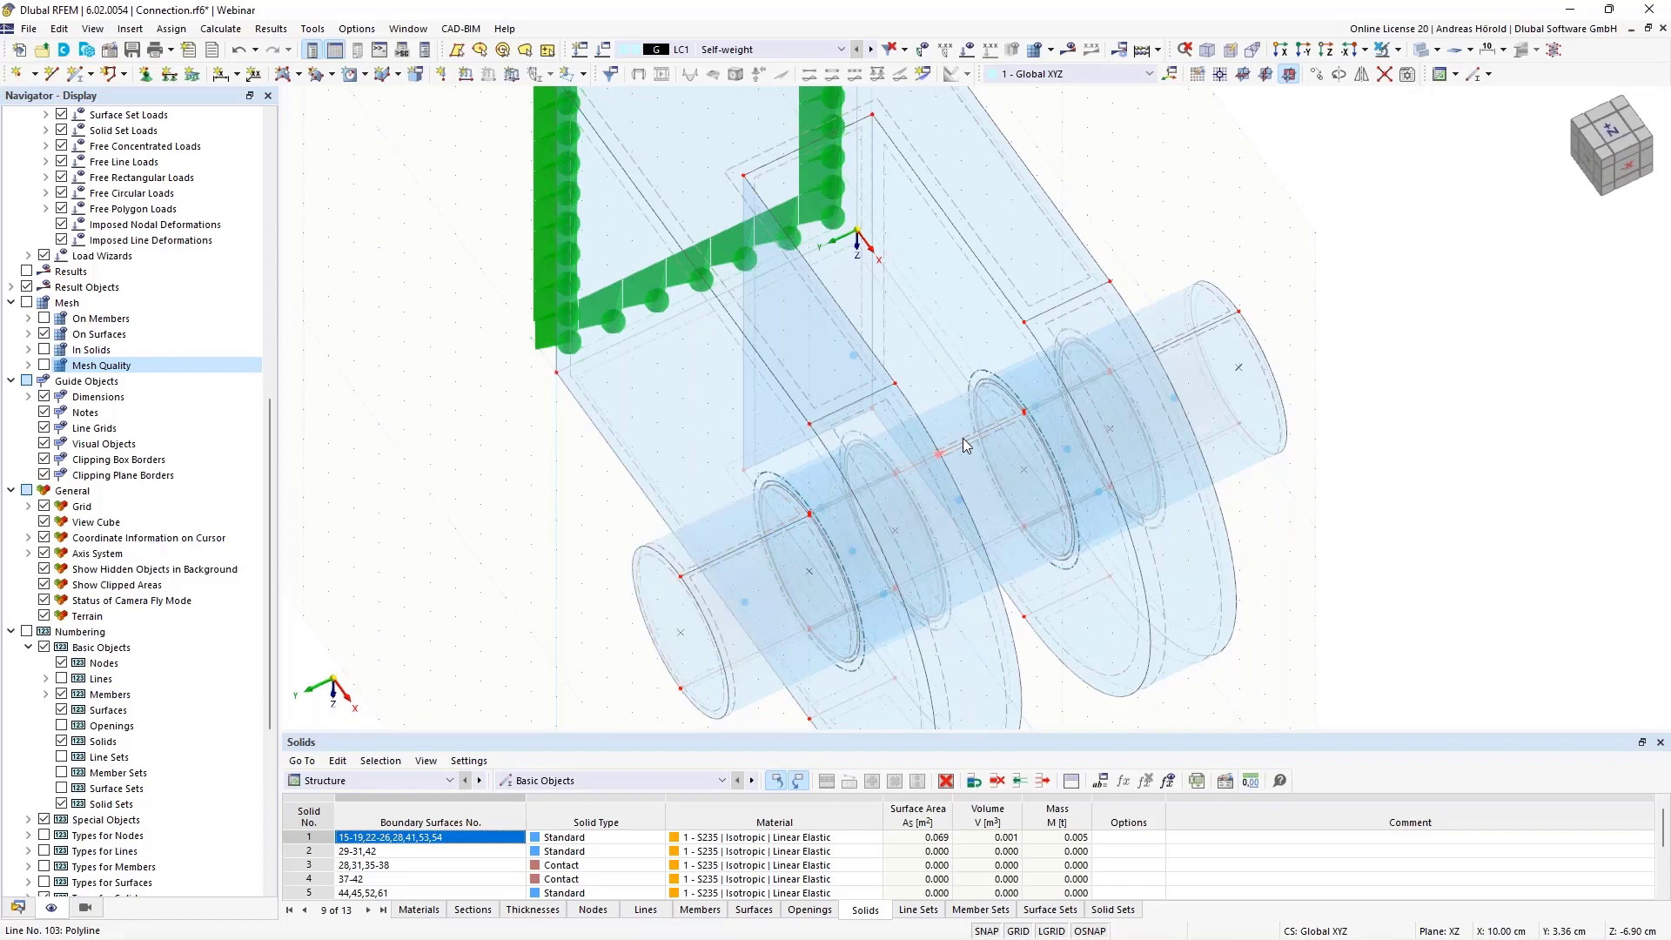
{"action": "scroll", "coordinate": [954, 416], "scroll_direction": "up", "scroll_amount": 5}
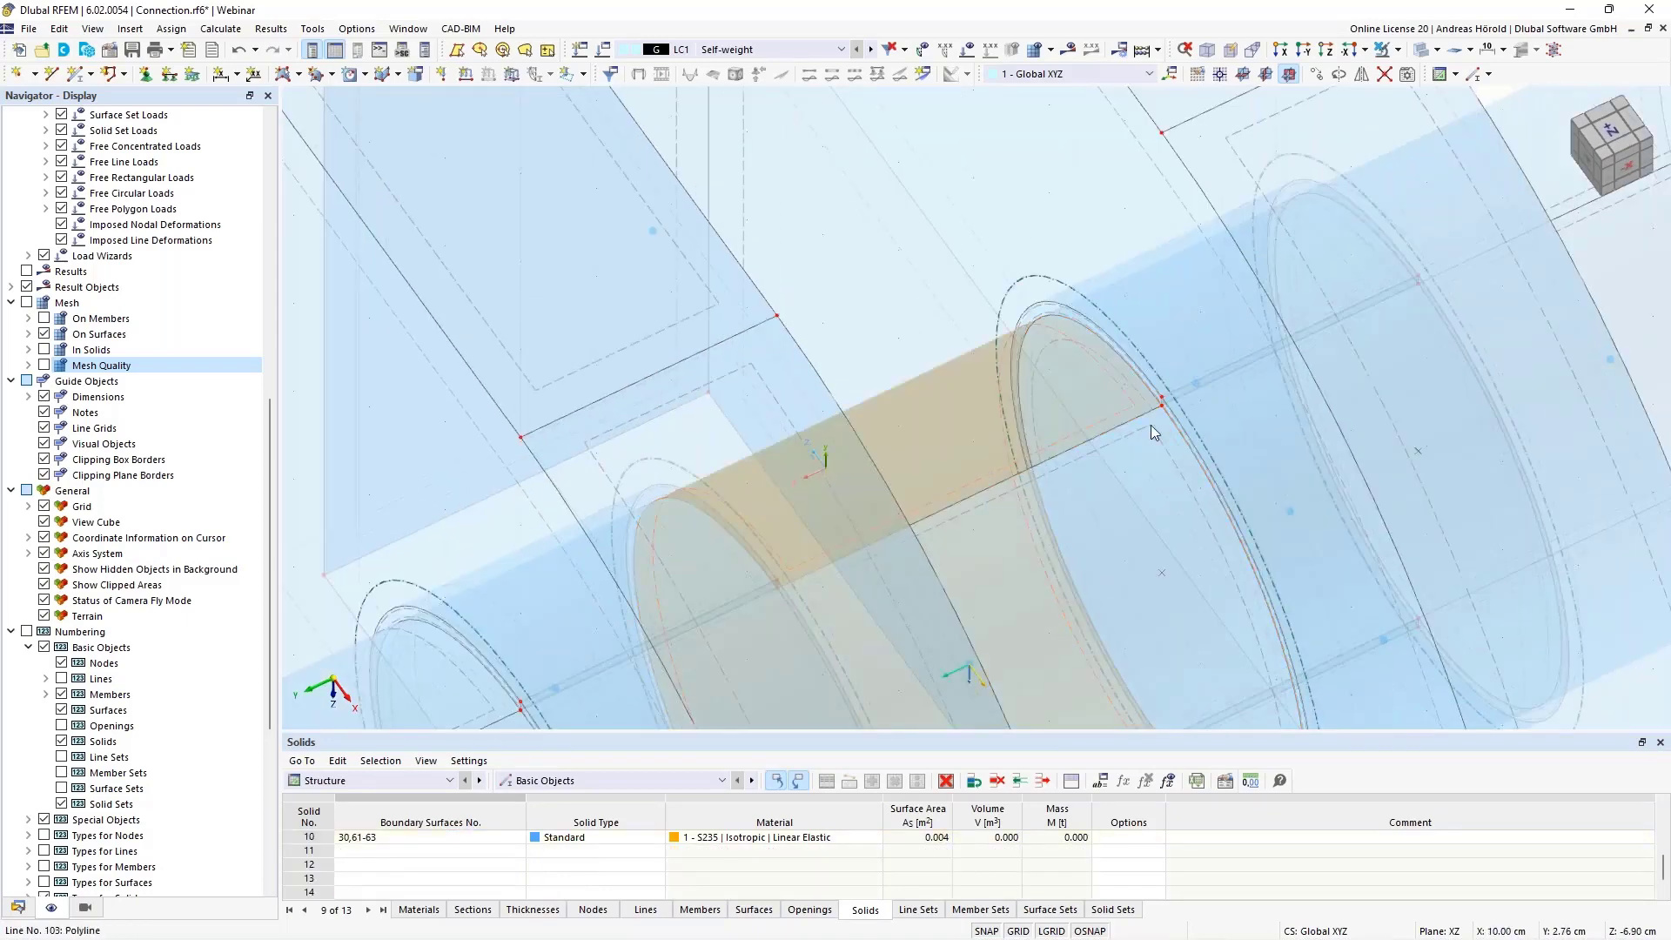
{"action": "scroll", "coordinate": [1151, 424], "scroll_direction": "down", "scroll_amount": 4}
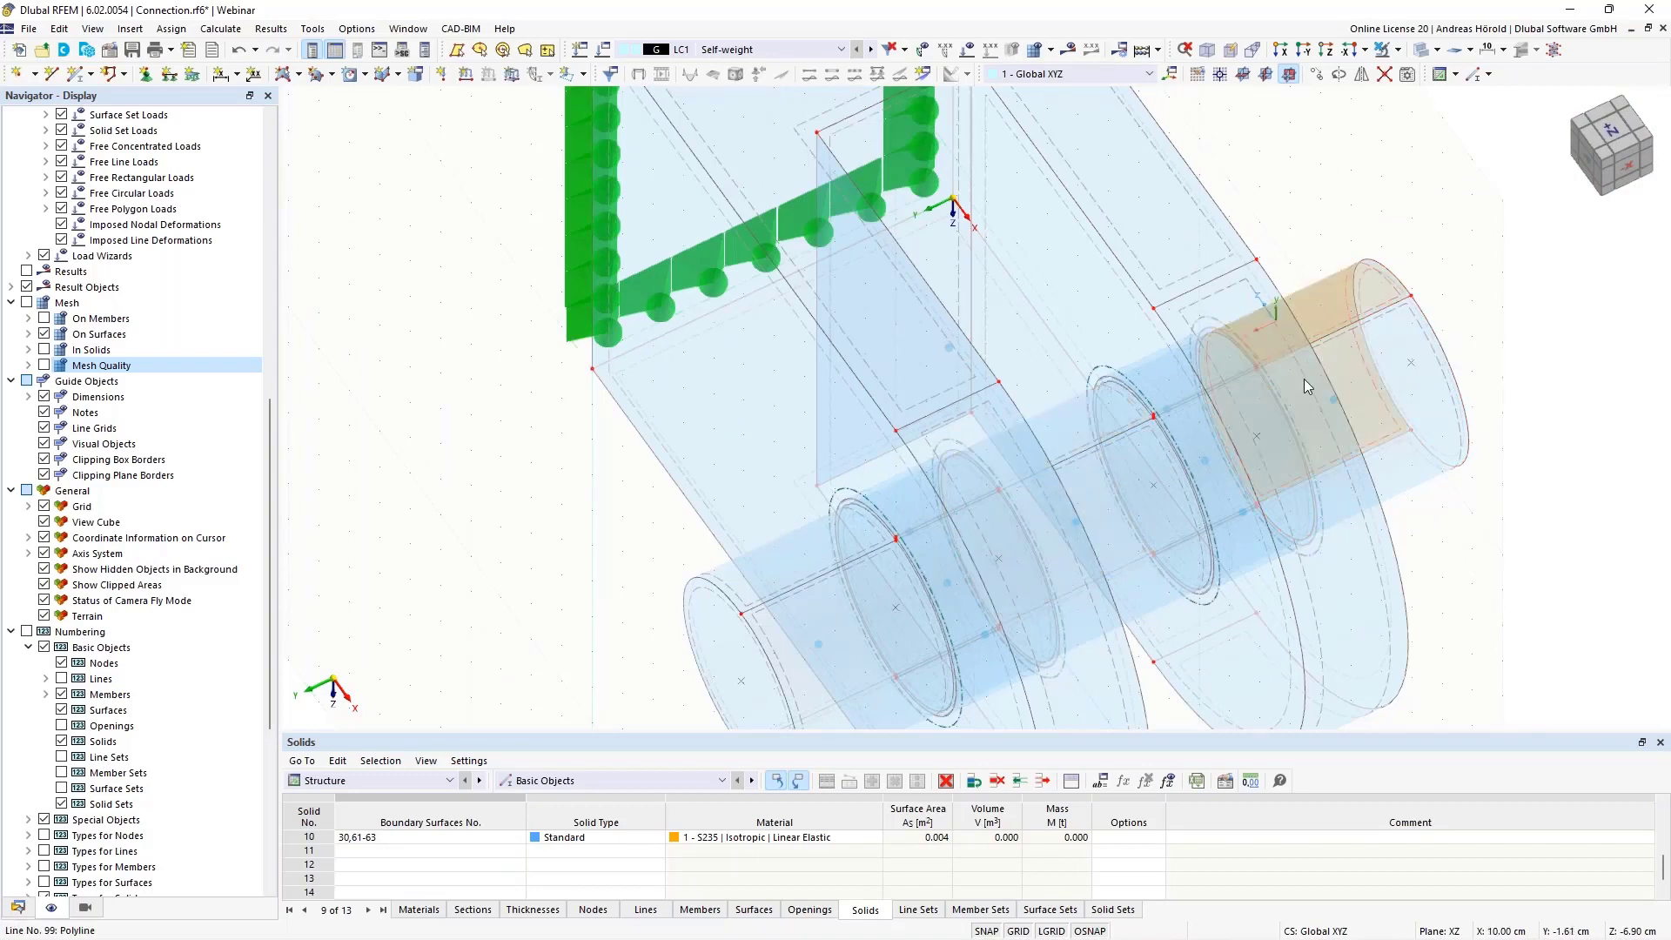
{"action": "middle_click_drag", "start_coordinate": [1304, 381], "coordinate": [833, 564], "text": "ctrl"}
{"action": "scroll", "coordinate": [833, 564], "scroll_direction": "down", "scroll_amount": 3}
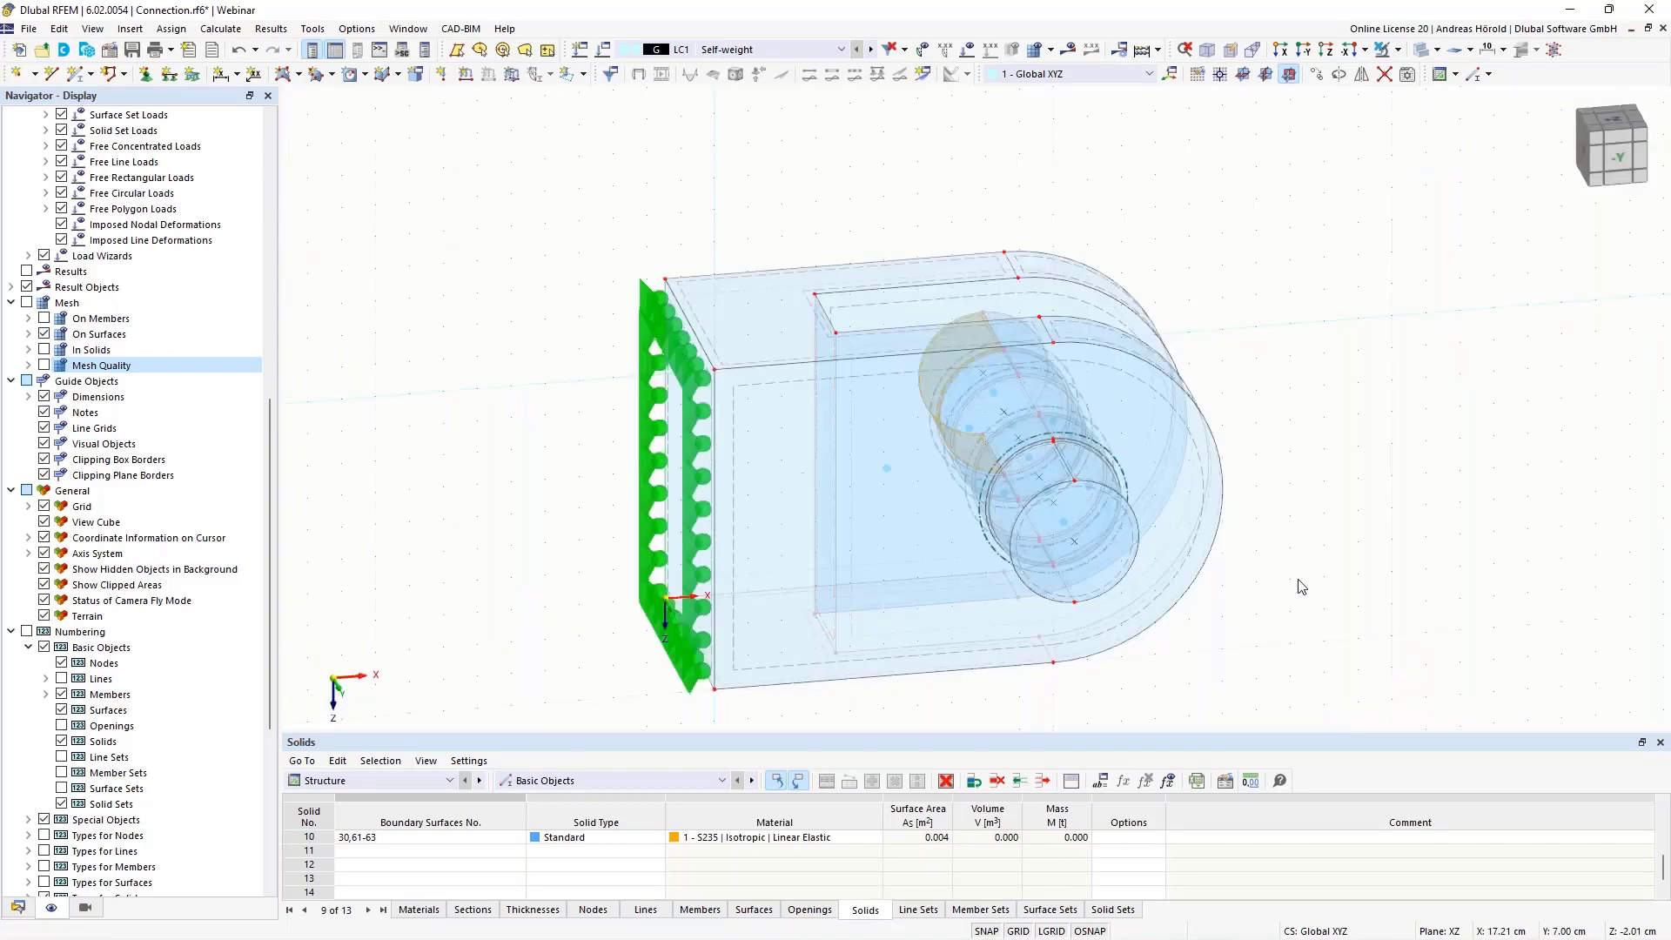
Open surface 57 on the pin's protruding end and set the model's area values to 6 decimal places
{"action": "scroll", "coordinate": [1393, 574], "scroll_direction": "up", "scroll_amount": 4}
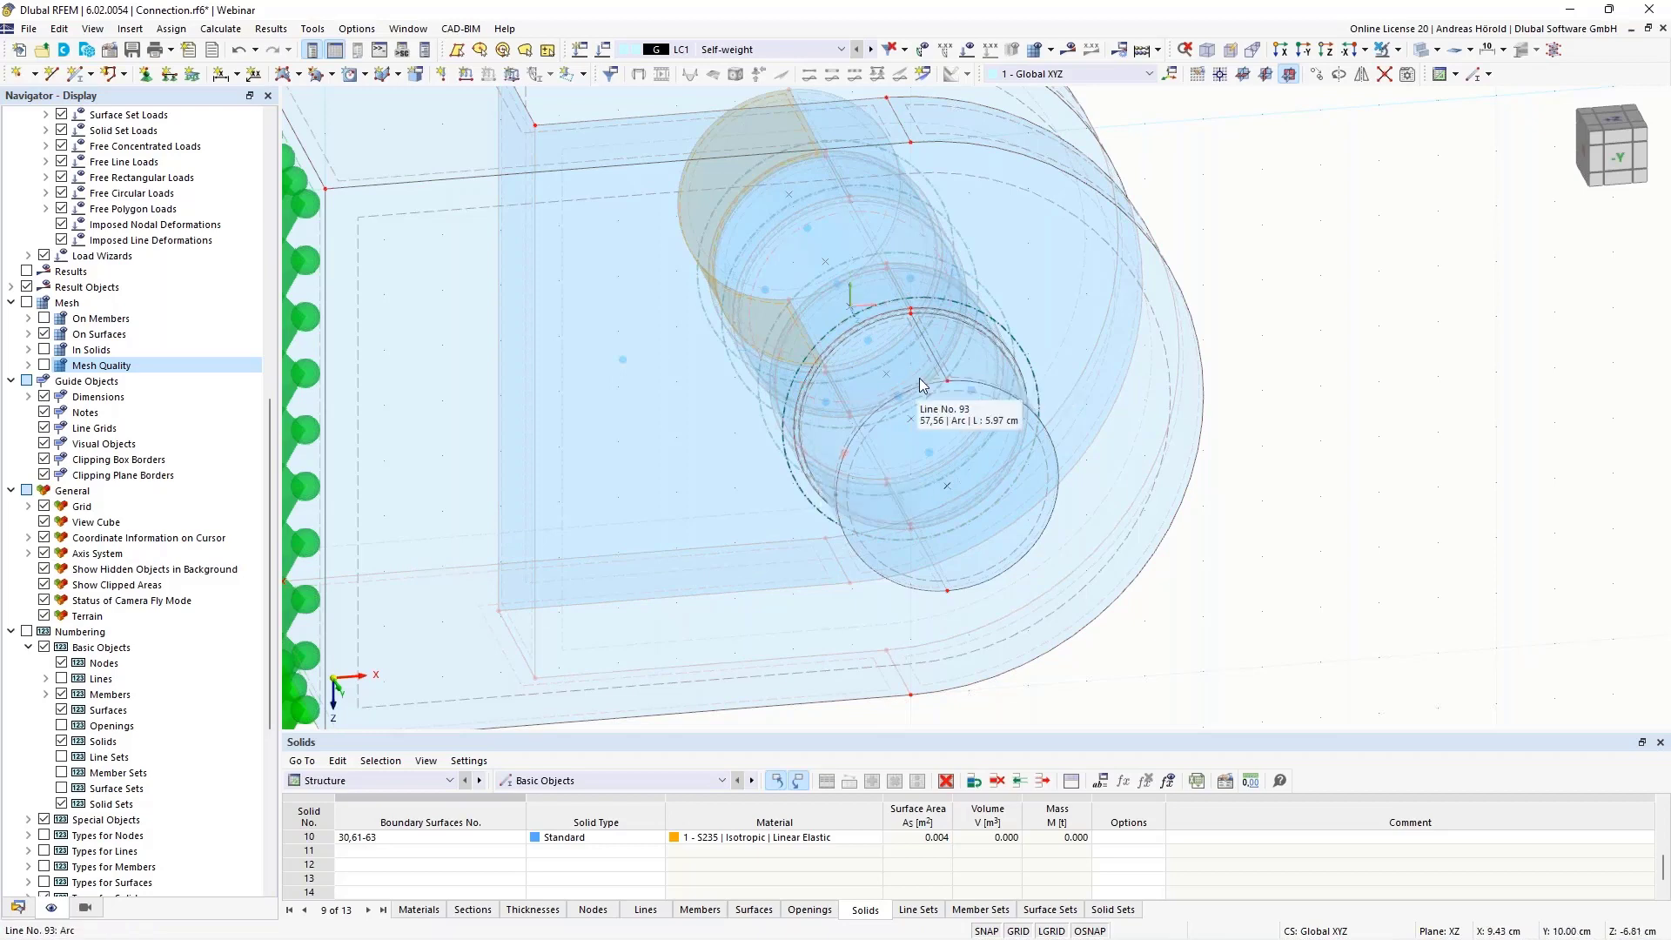
{"action": "scroll", "coordinate": [922, 376], "scroll_direction": "up", "scroll_amount": 5}
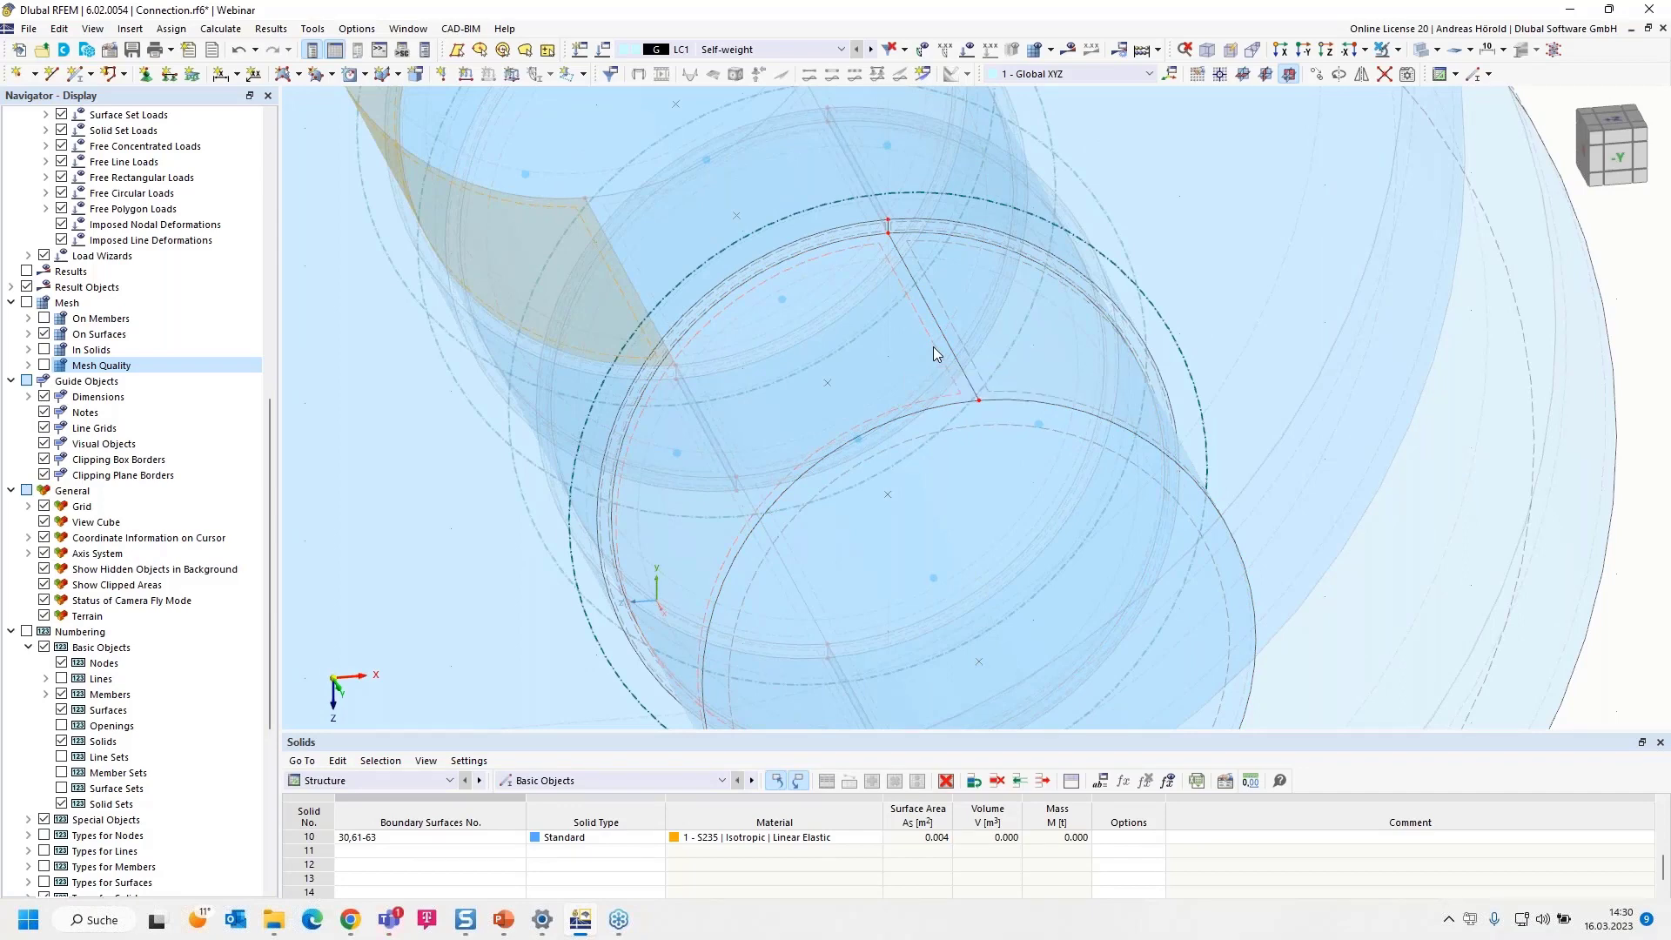
{"action": "double_click", "coordinate": [934, 349]}
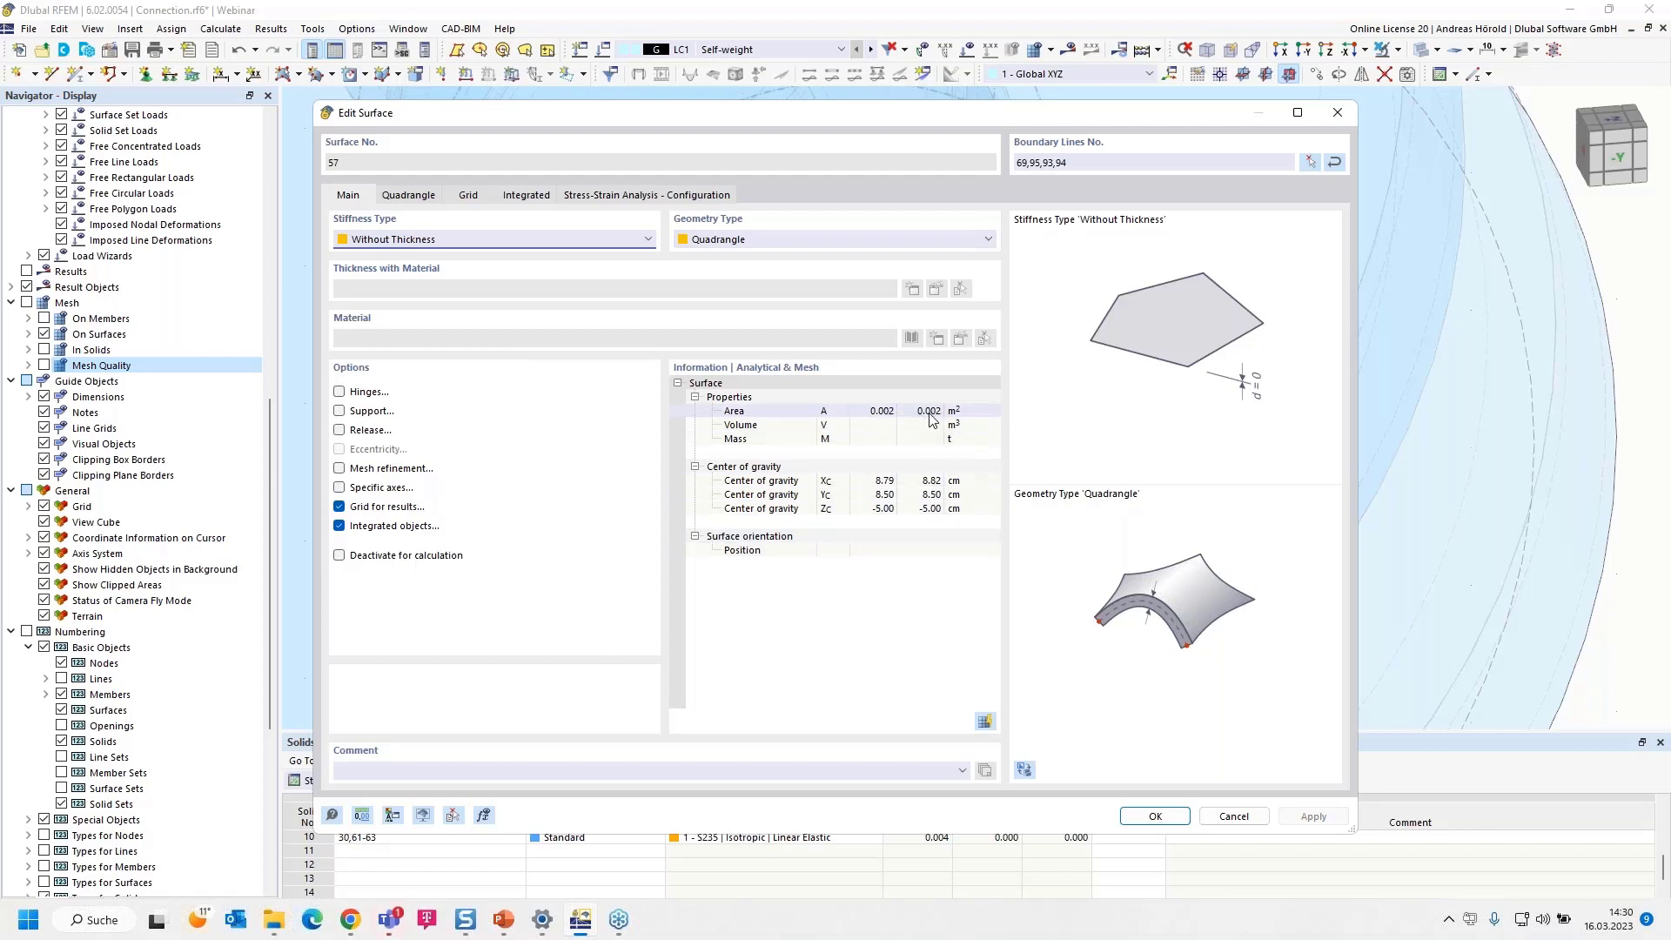
{"action": "left_click", "coordinate": [362, 816]}
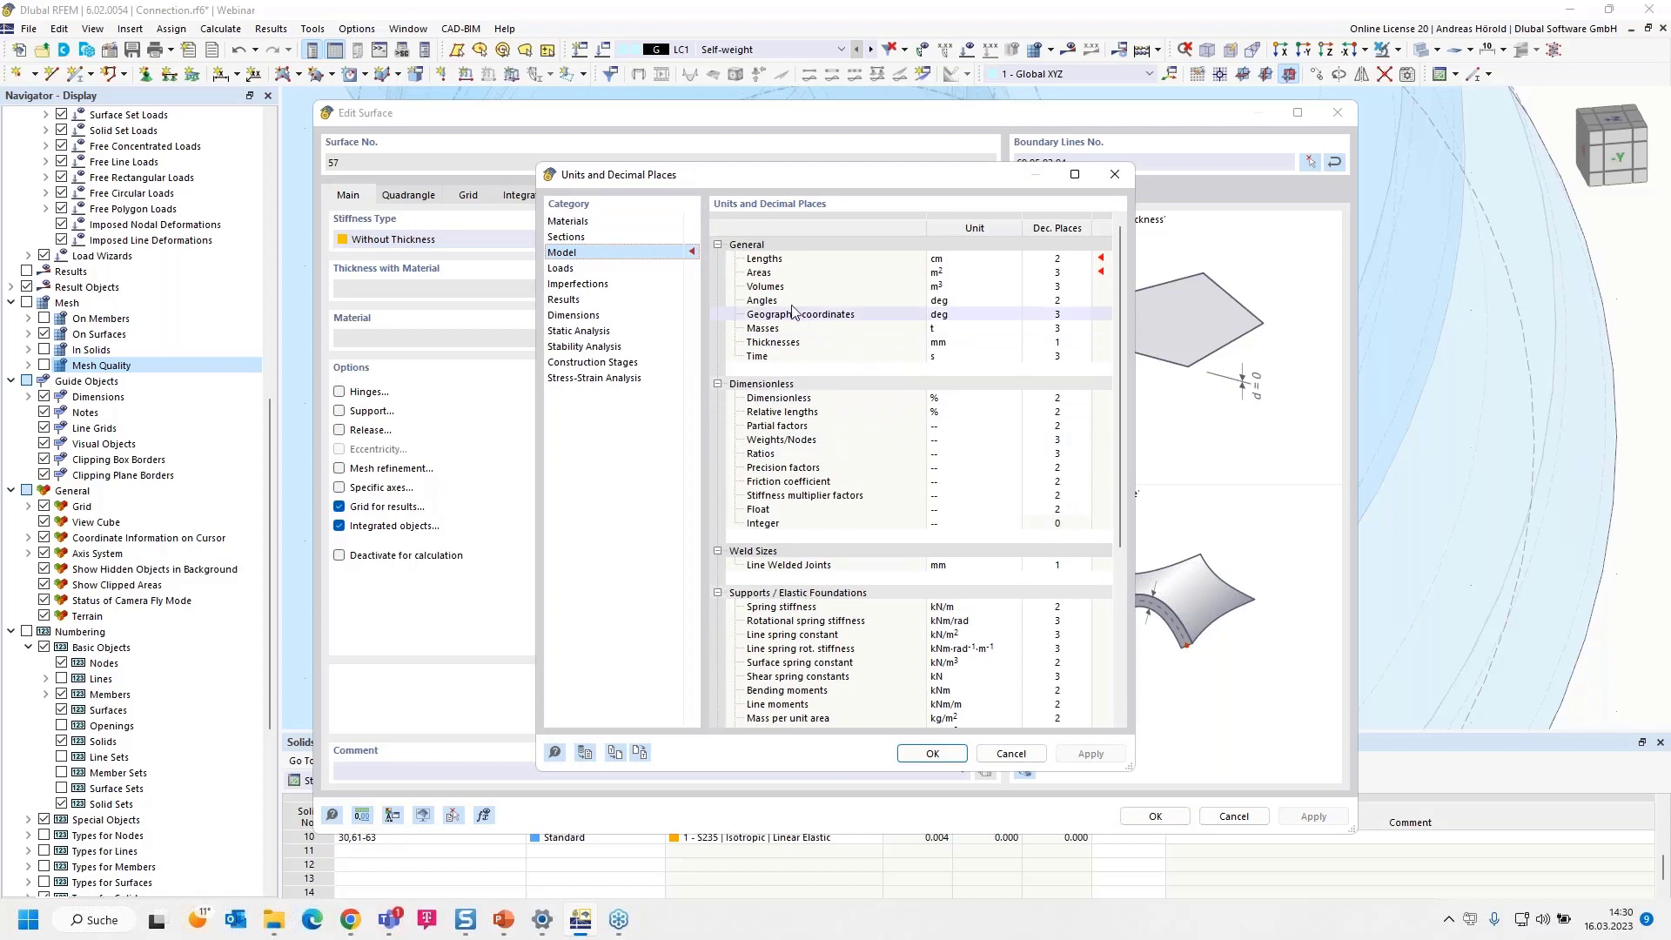
{"action": "left_click", "coordinate": [1053, 275]}
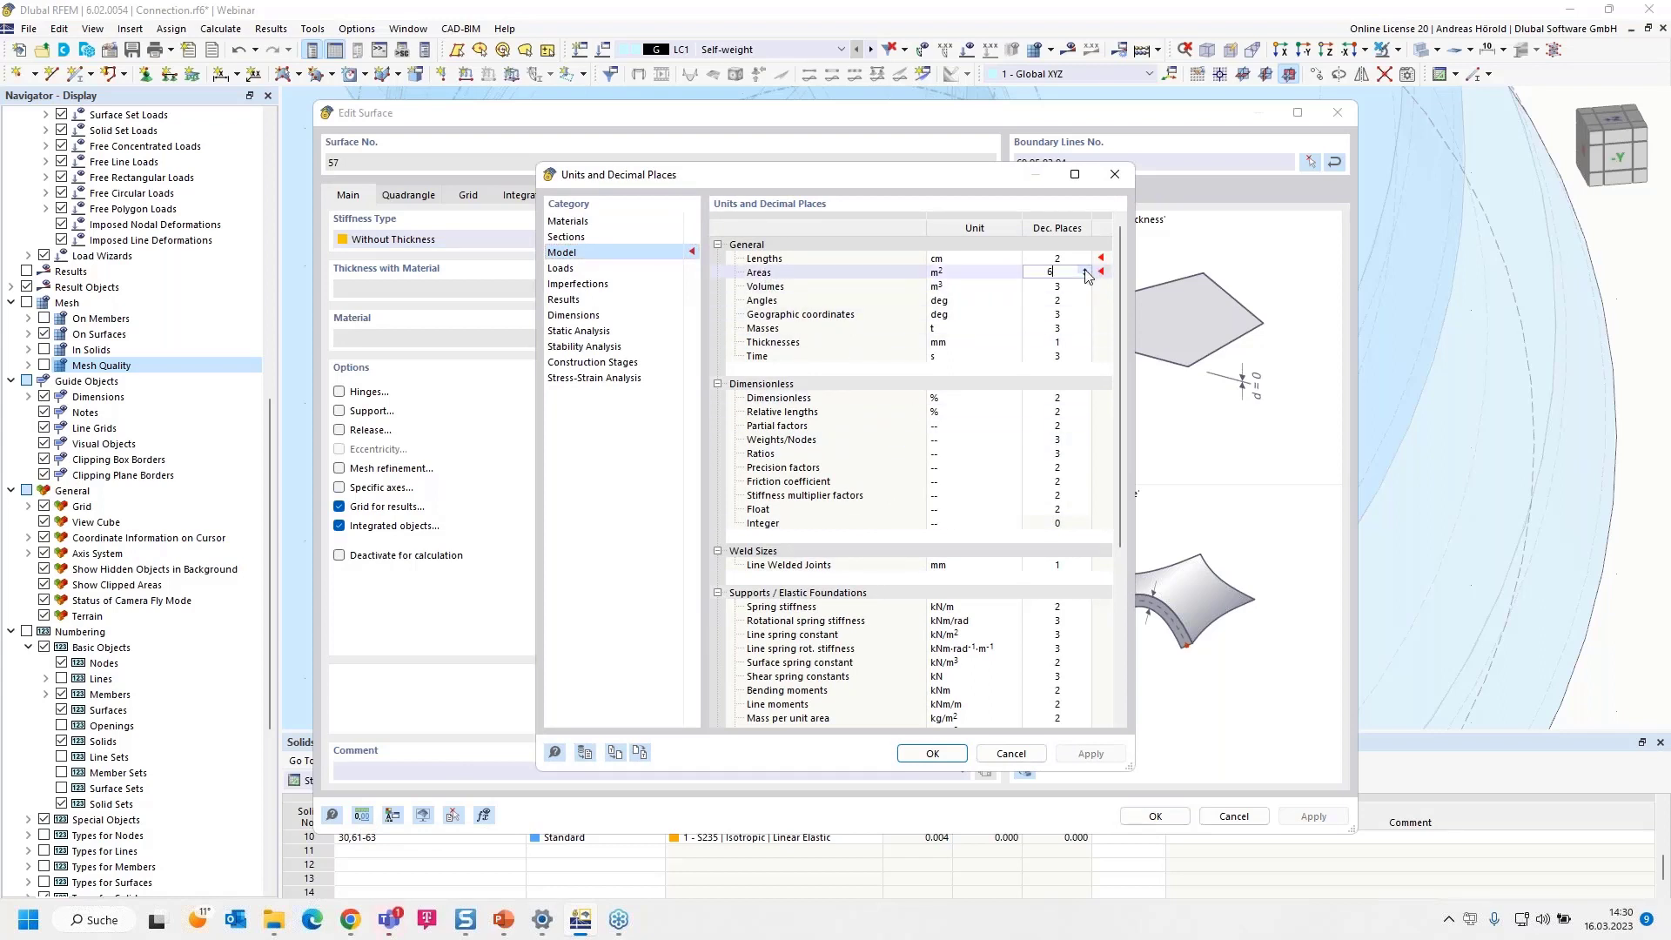
{"action": "type", "text": "6"}
{"action": "left_click", "coordinate": [932, 755]}
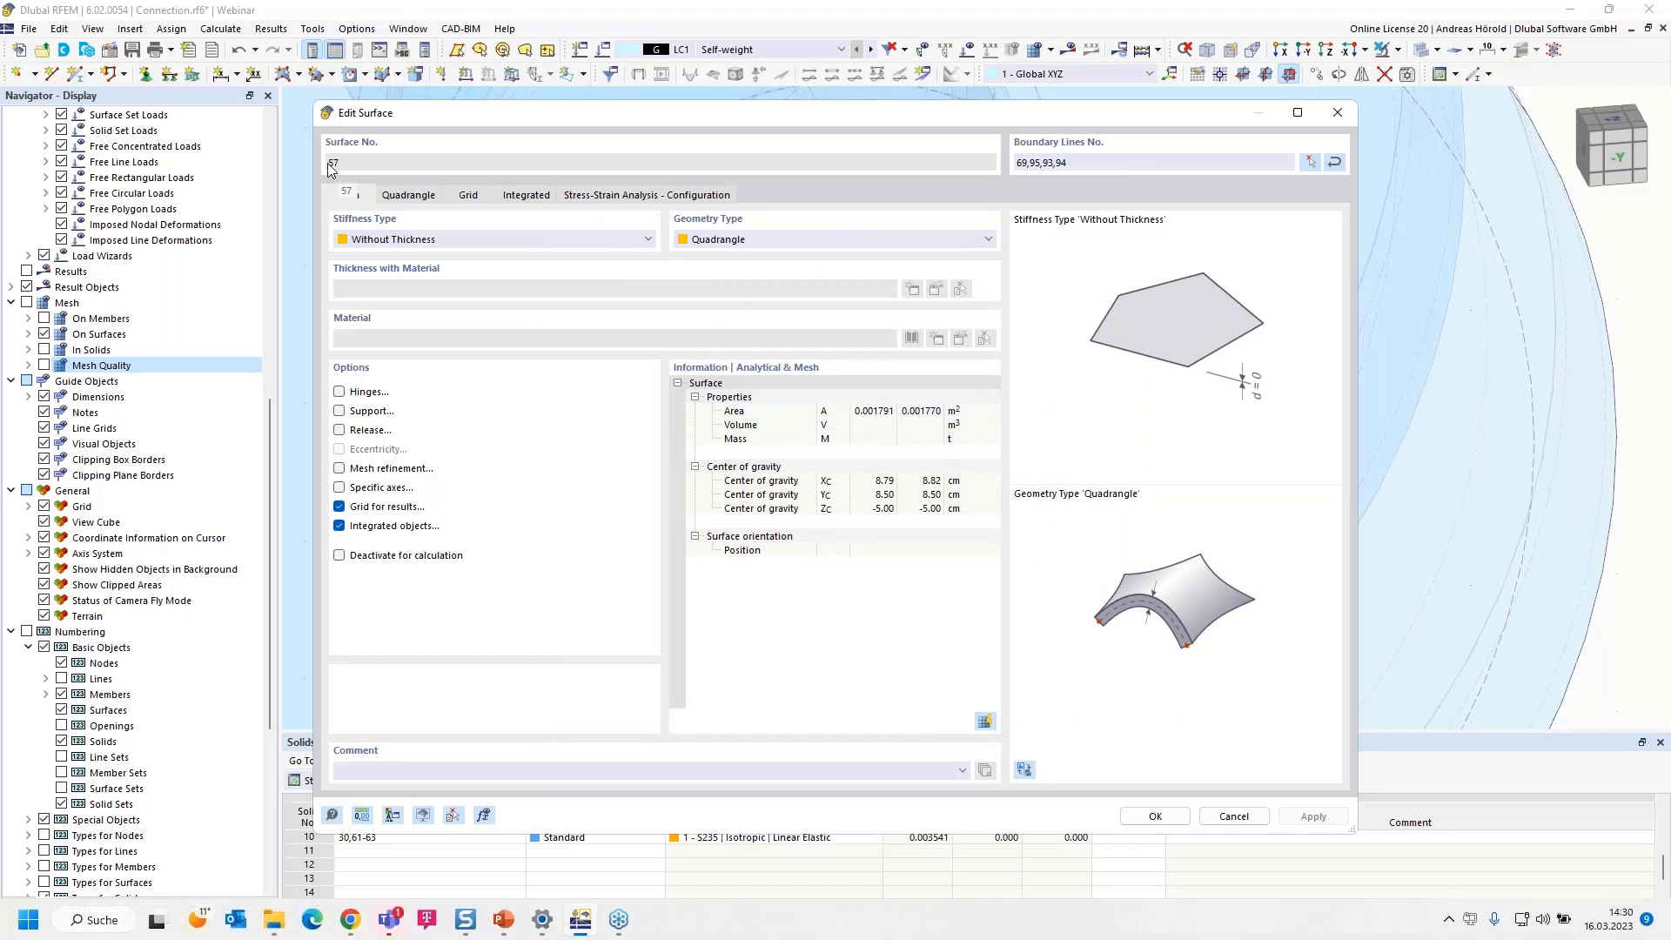
{"action": "left_click", "coordinate": [1155, 818]}
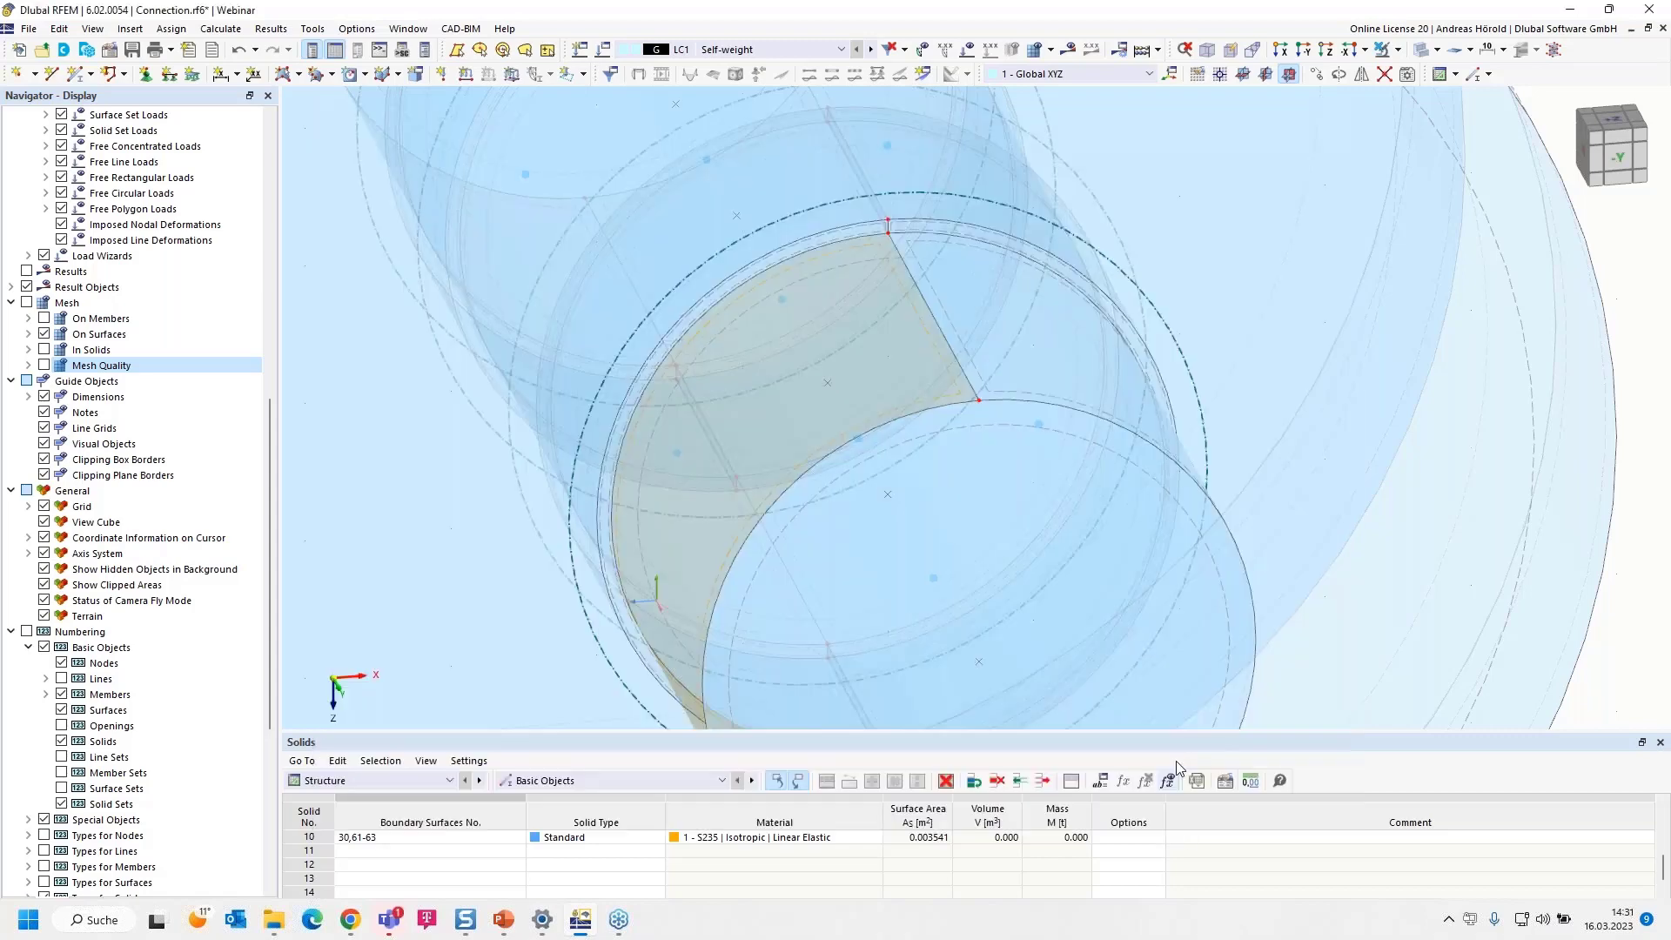
Start a new uniform surface force load in LC1 with global direction XA and a magnitude of 45/0.00177 kN/m²
{"action": "scroll", "coordinate": [1203, 639], "scroll_direction": "up", "scroll_amount": 3}
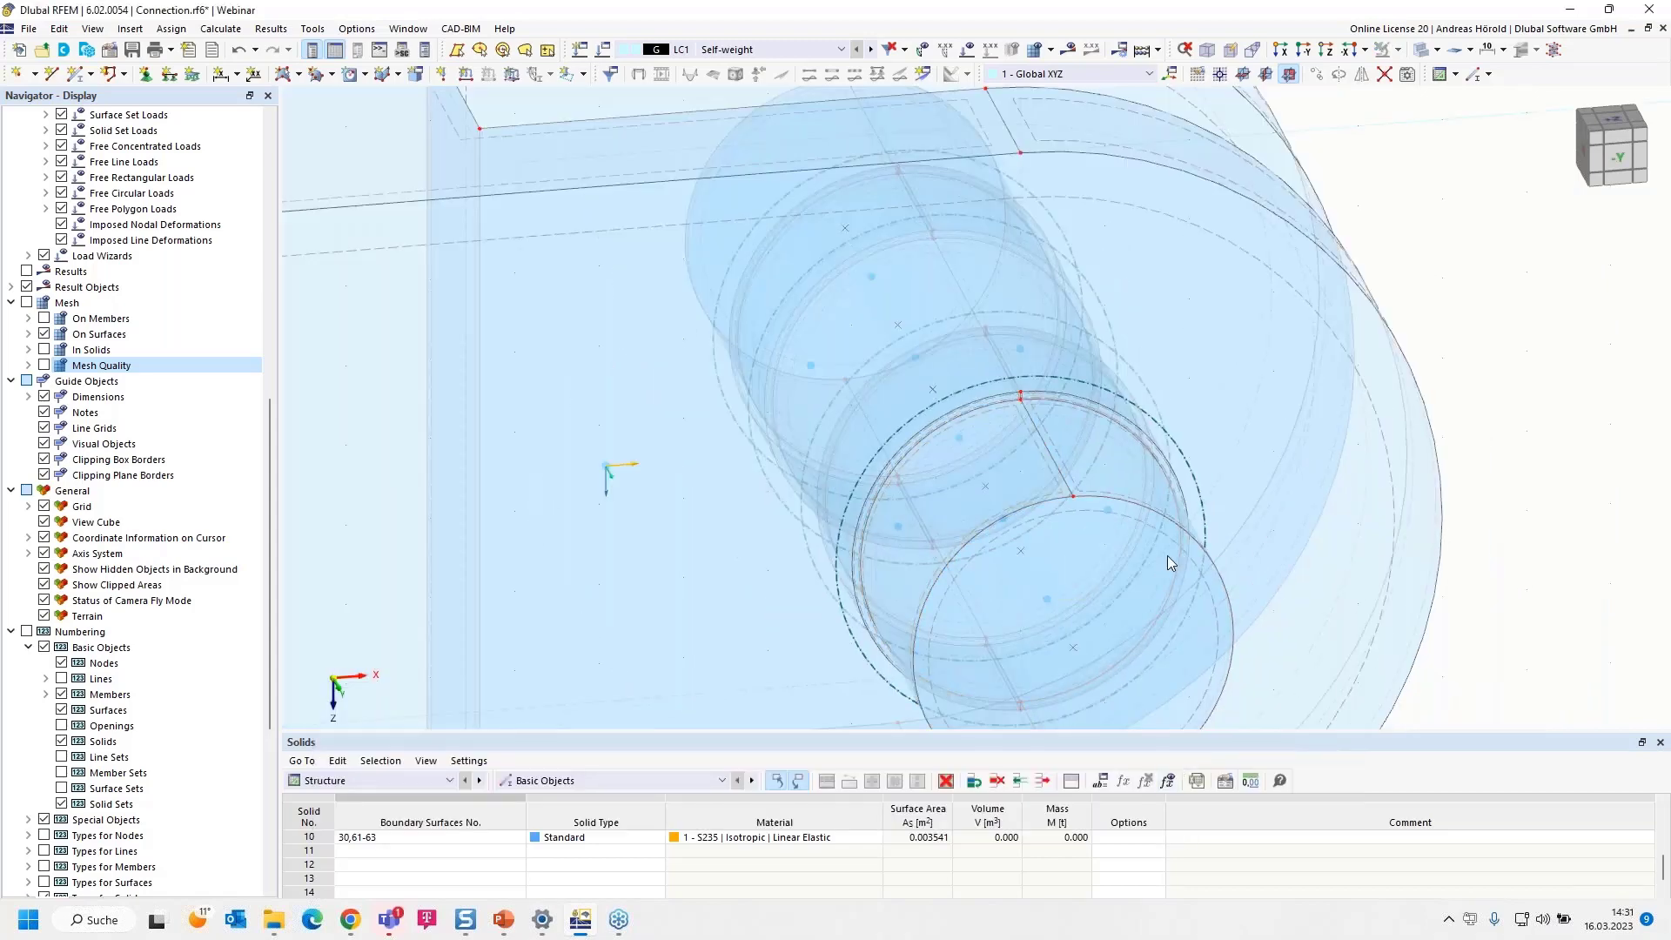
{"action": "scroll", "coordinate": [959, 512], "scroll_direction": "down", "scroll_amount": 2}
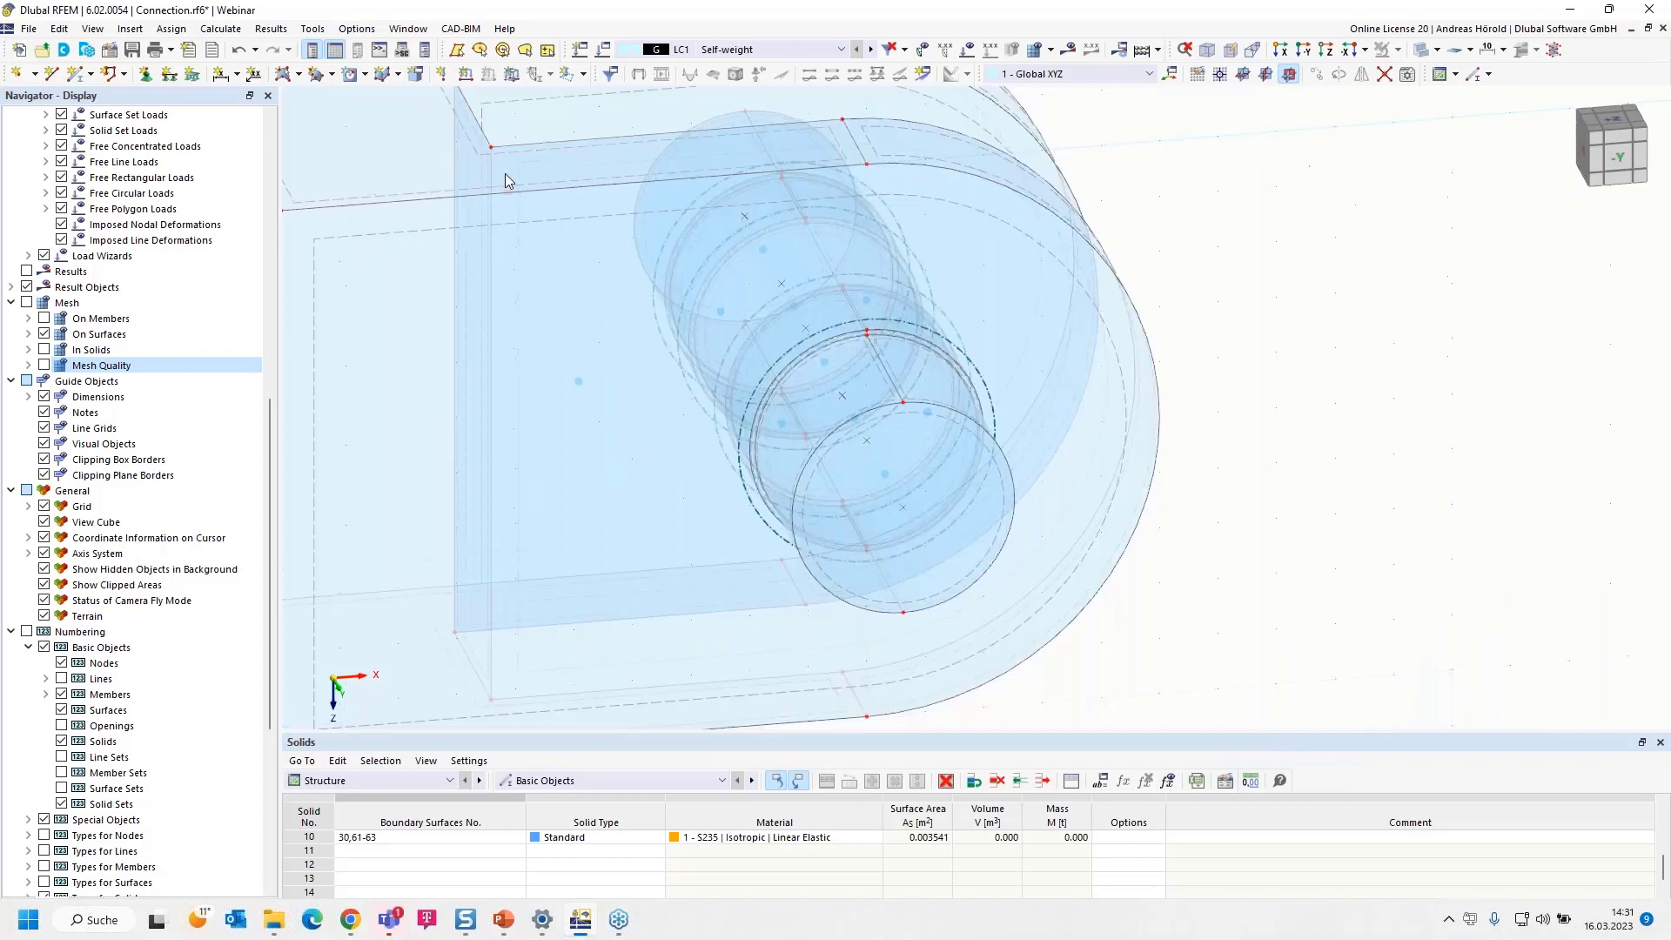
{"action": "left_click", "coordinate": [512, 76]}
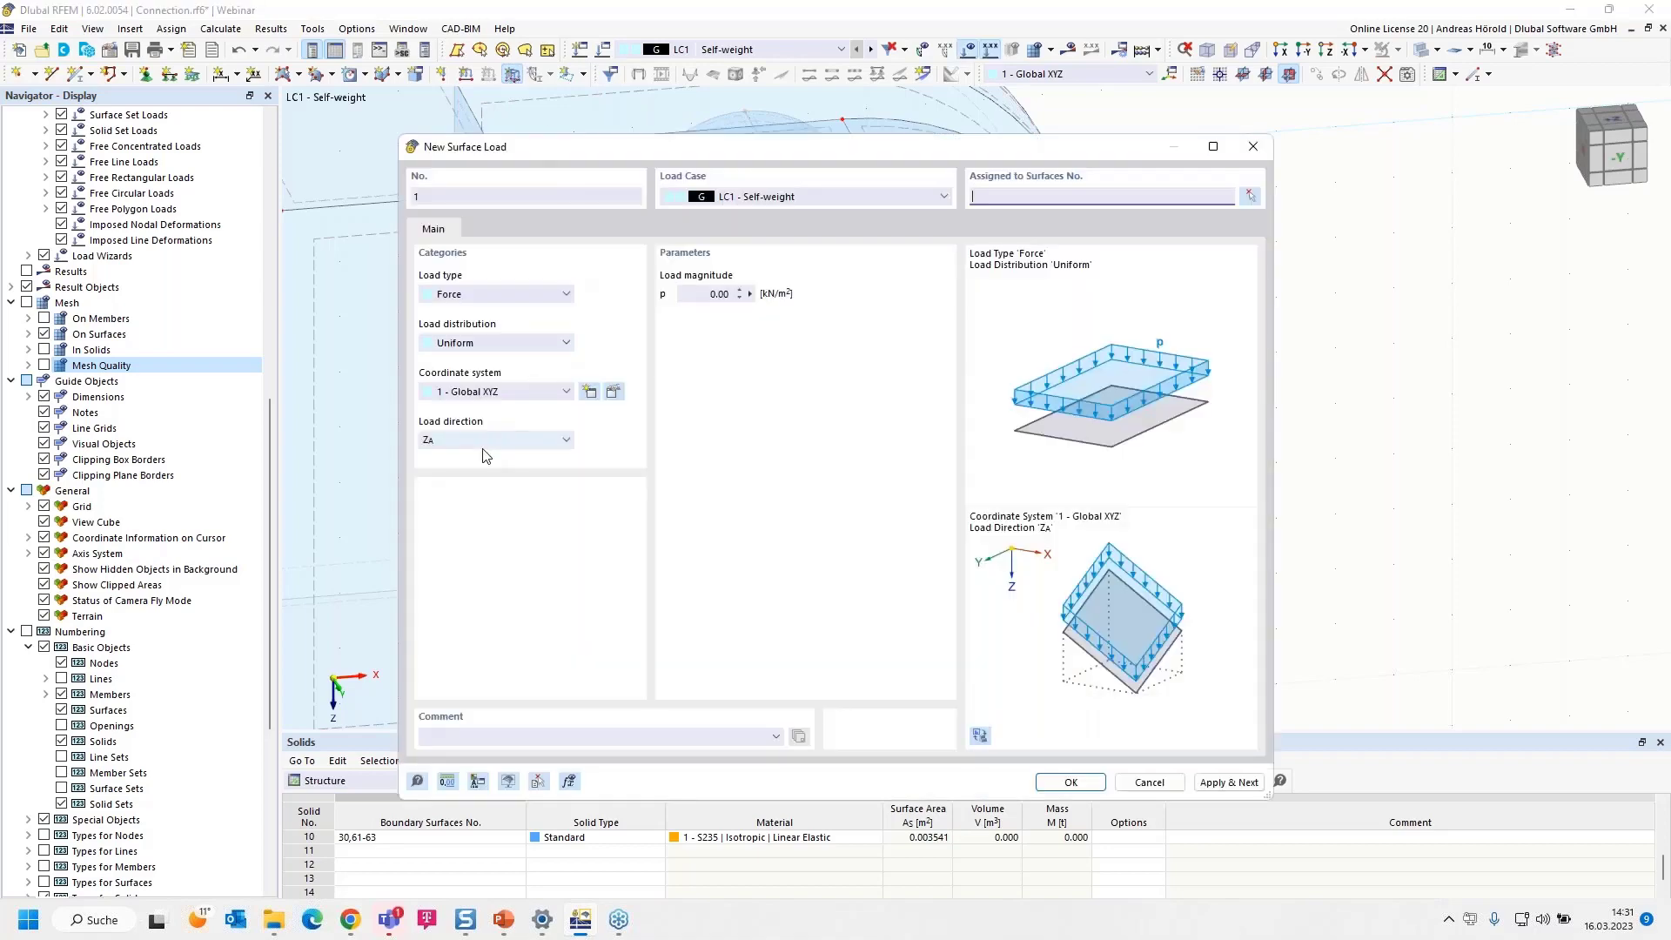
{"action": "left_click", "coordinate": [489, 439]}
{"action": "left_click", "coordinate": [487, 455]}
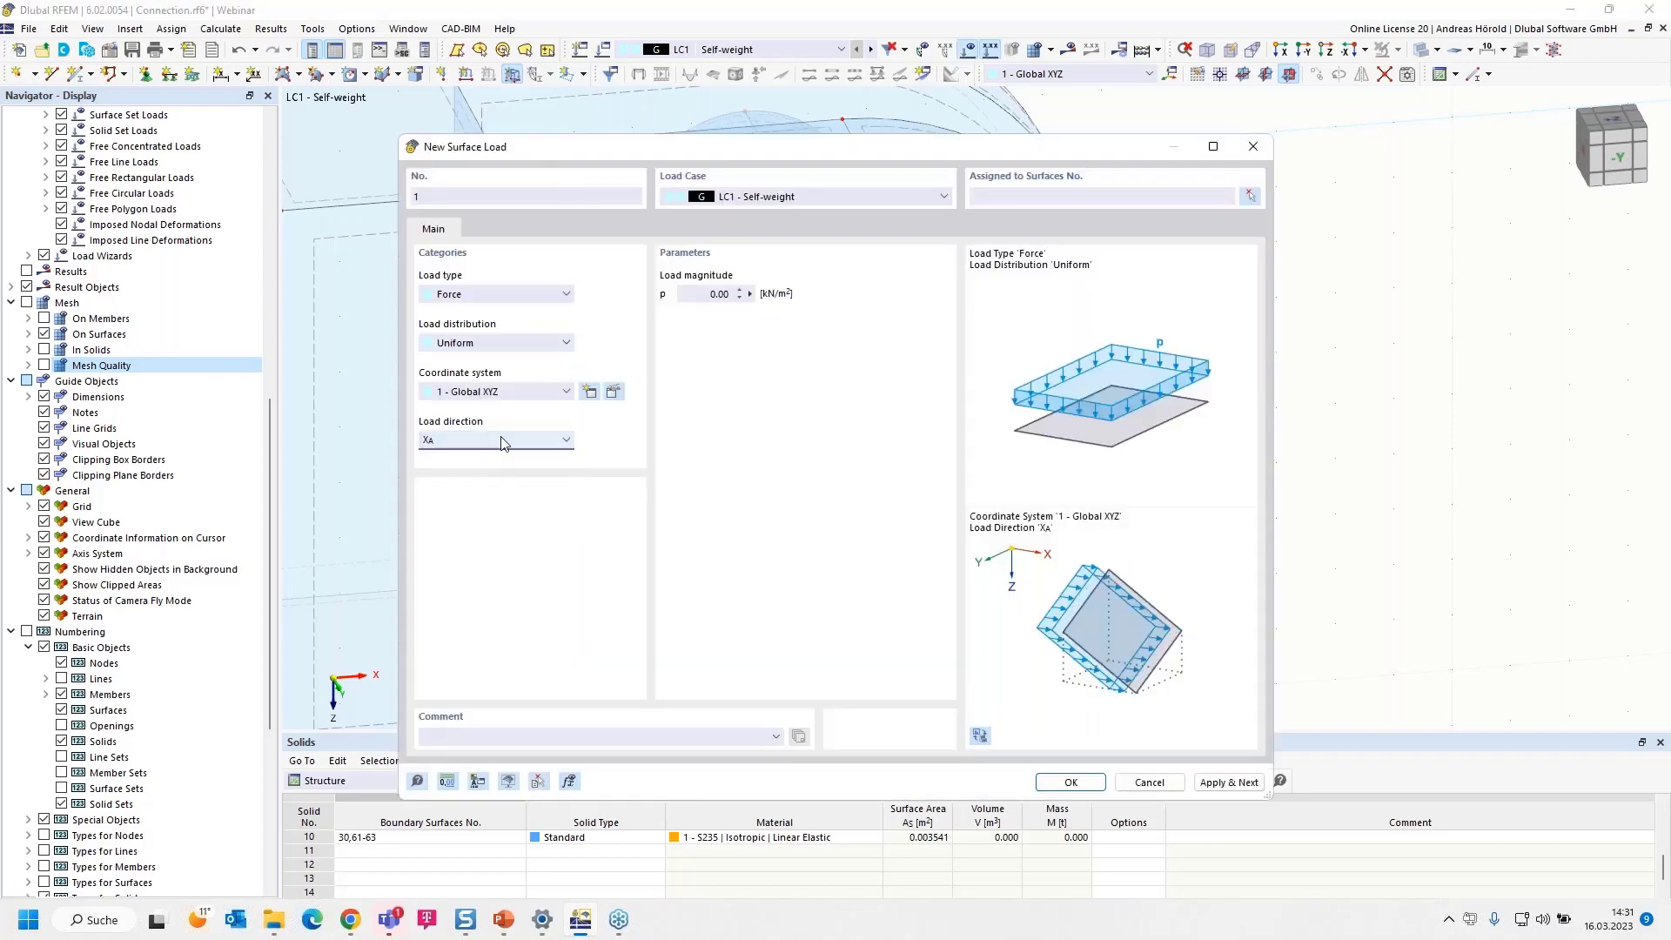
{"action": "left_click", "coordinate": [701, 293]}
{"action": "type", "text": "45/0,00177"}
{"action": "key", "text": "Tab"}
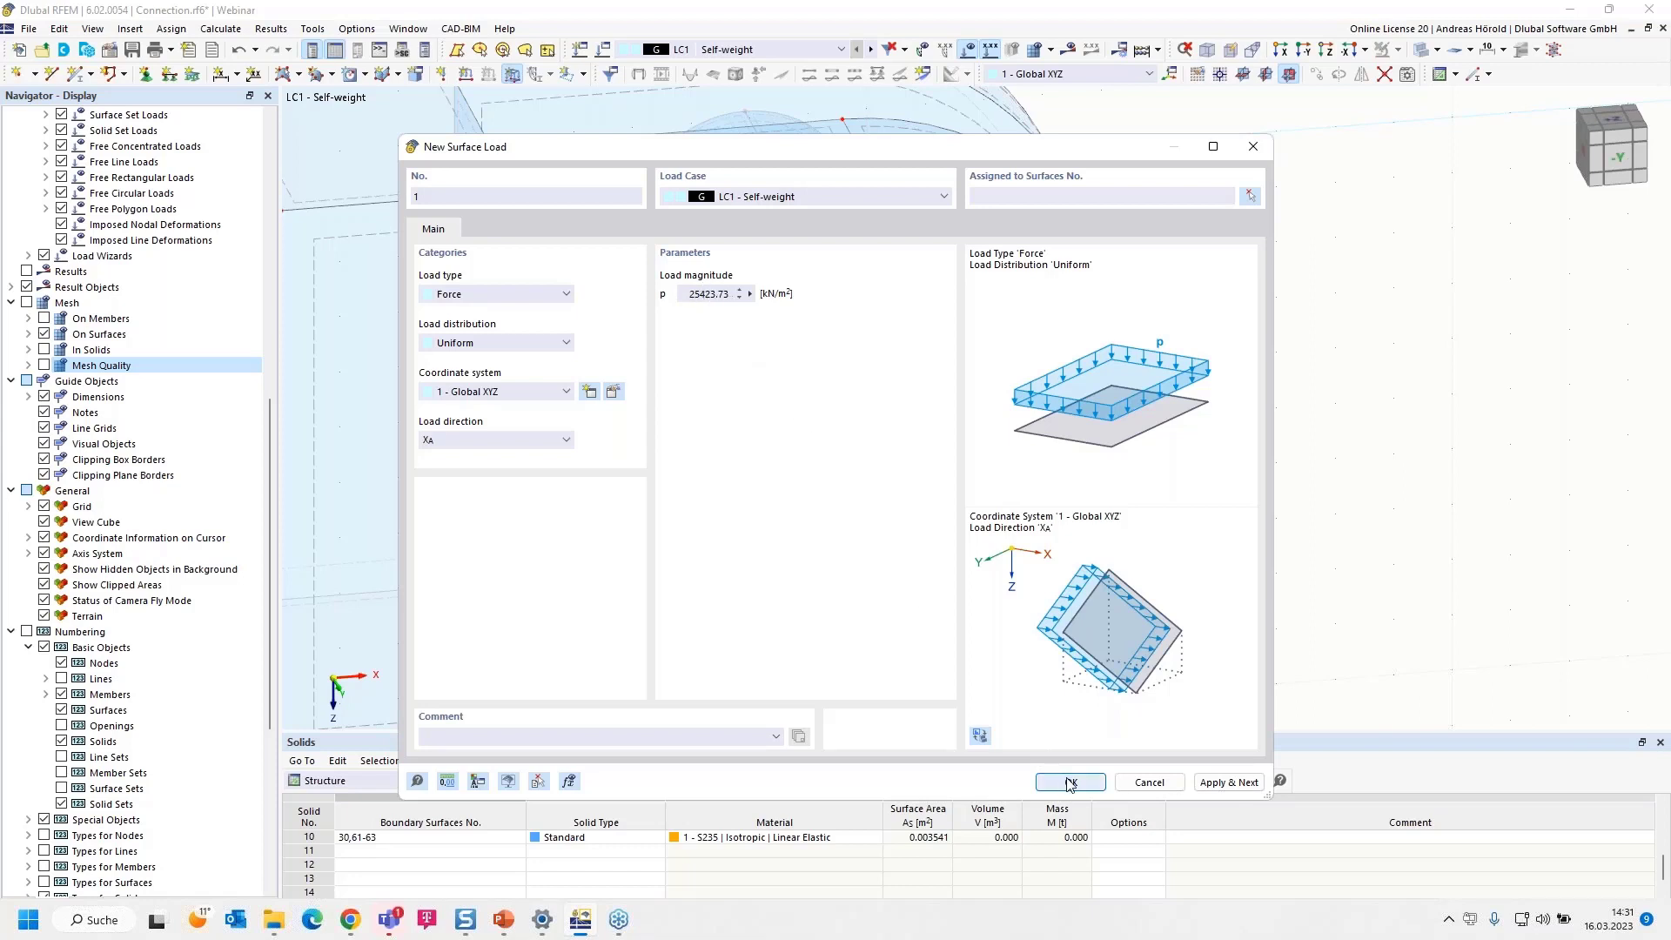
Assign the surface load to the pin's half-cylinder surfaces 57, 60 and 63, and create it
{"action": "left_click", "coordinate": [1250, 195]}
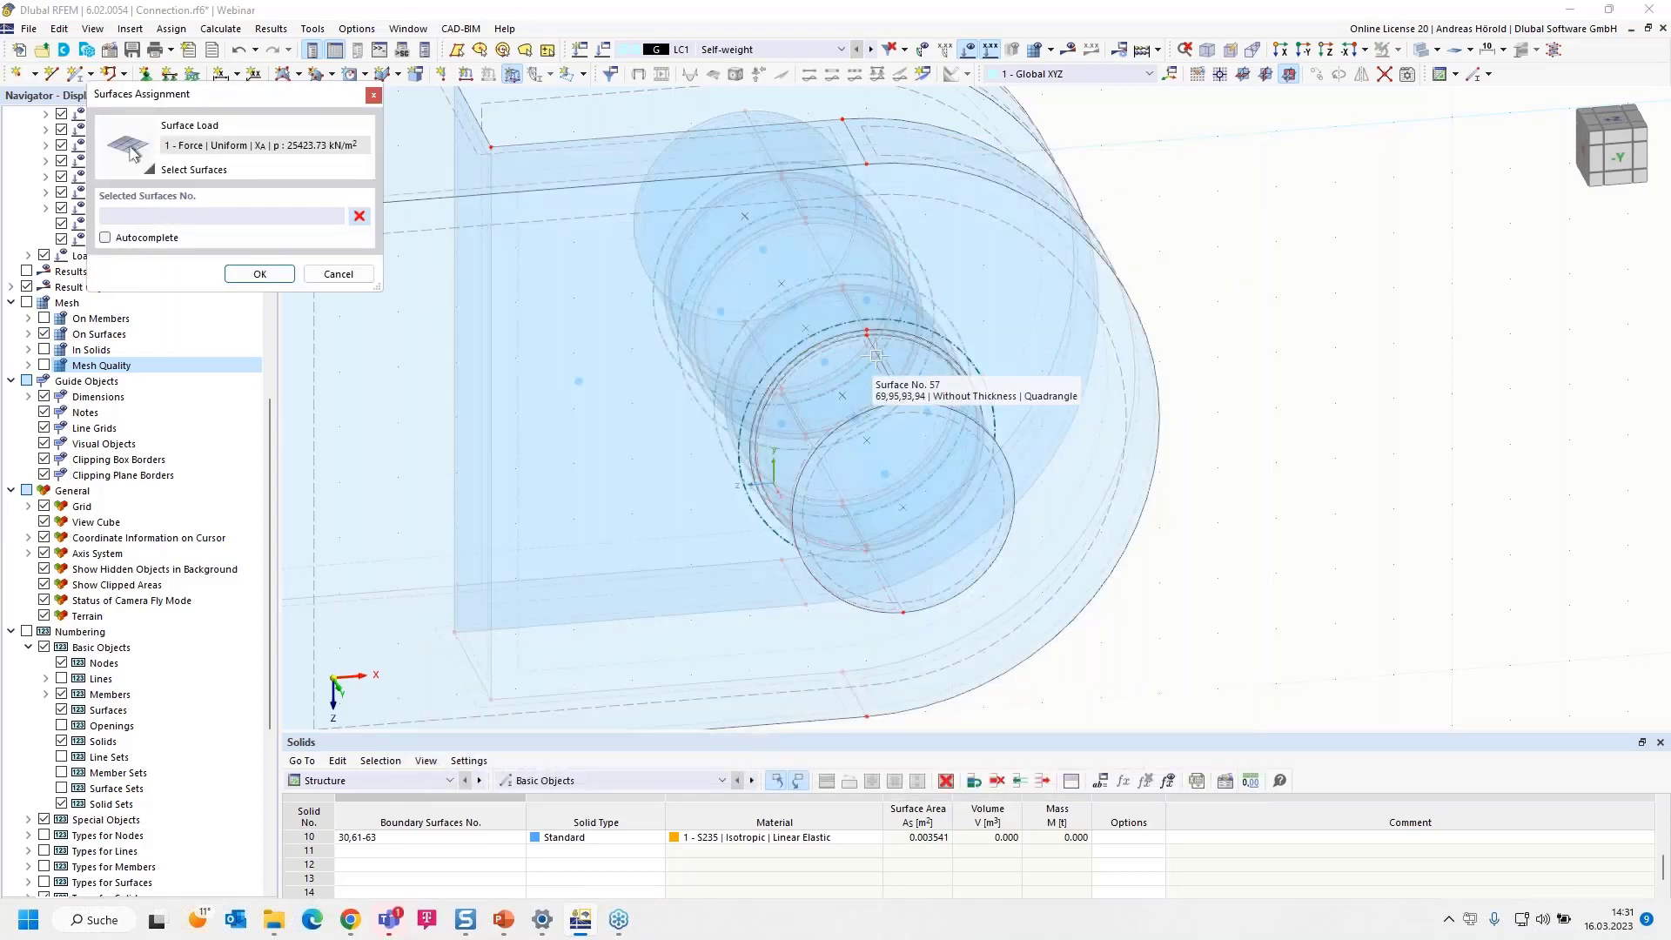
{"action": "left_click", "coordinate": [875, 356]}
{"action": "middle_click_drag", "start_coordinate": [1424, 486], "coordinate": [1134, 570], "text": "ctrl"}
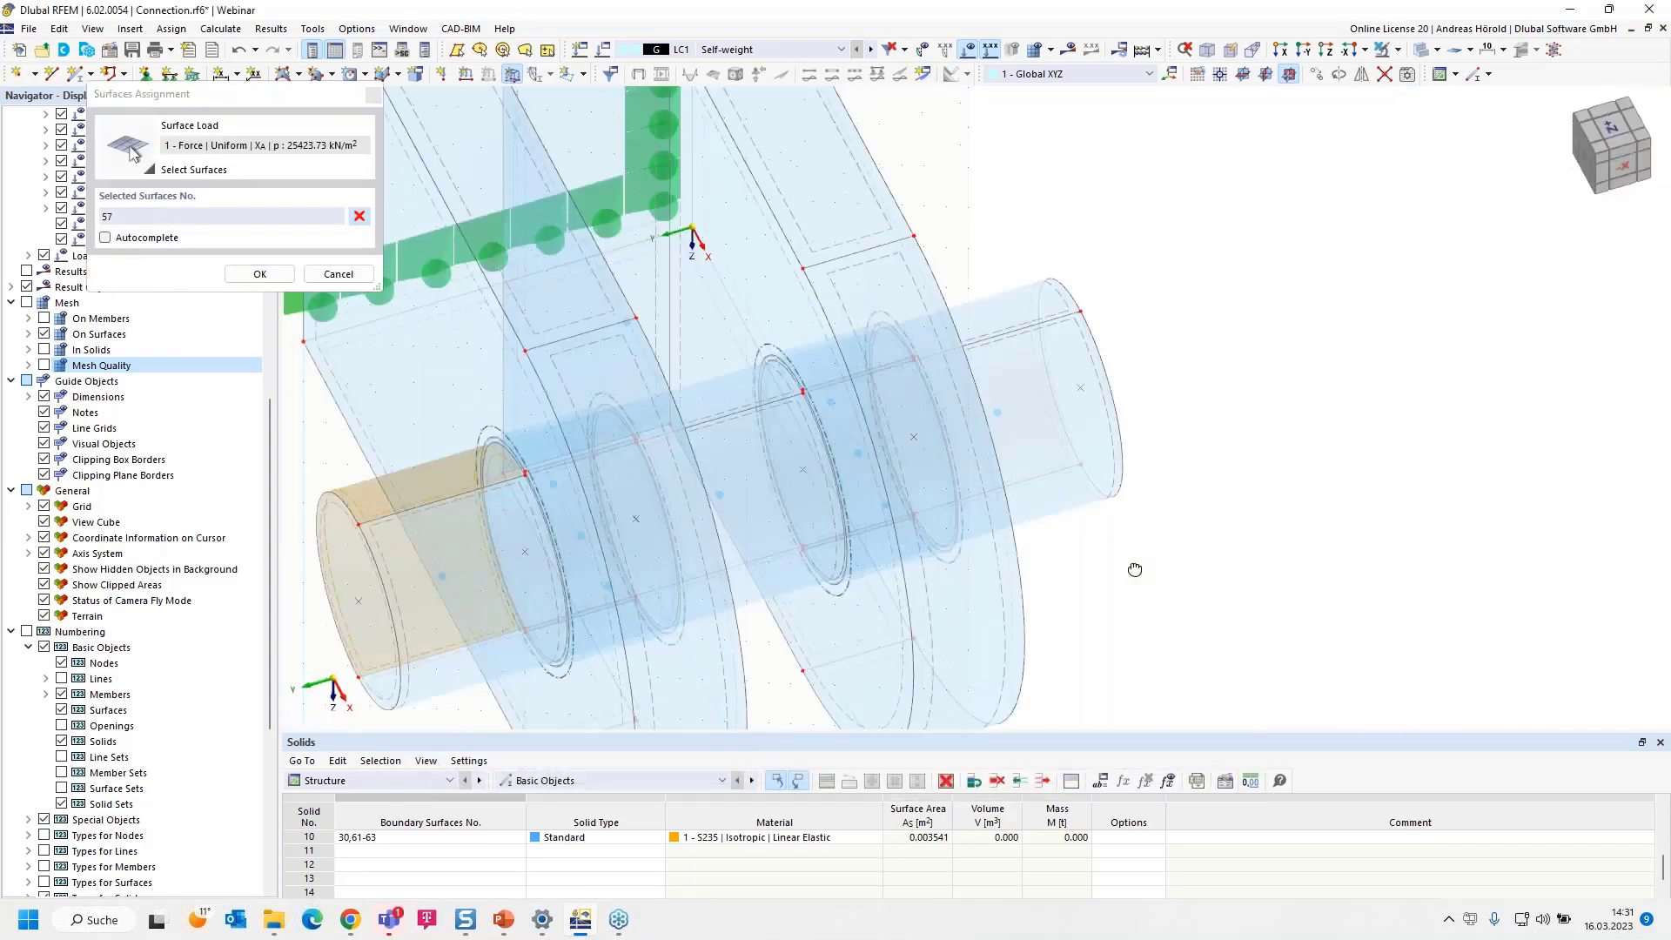
{"action": "scroll", "coordinate": [854, 458], "scroll_direction": "up", "scroll_amount": 4}
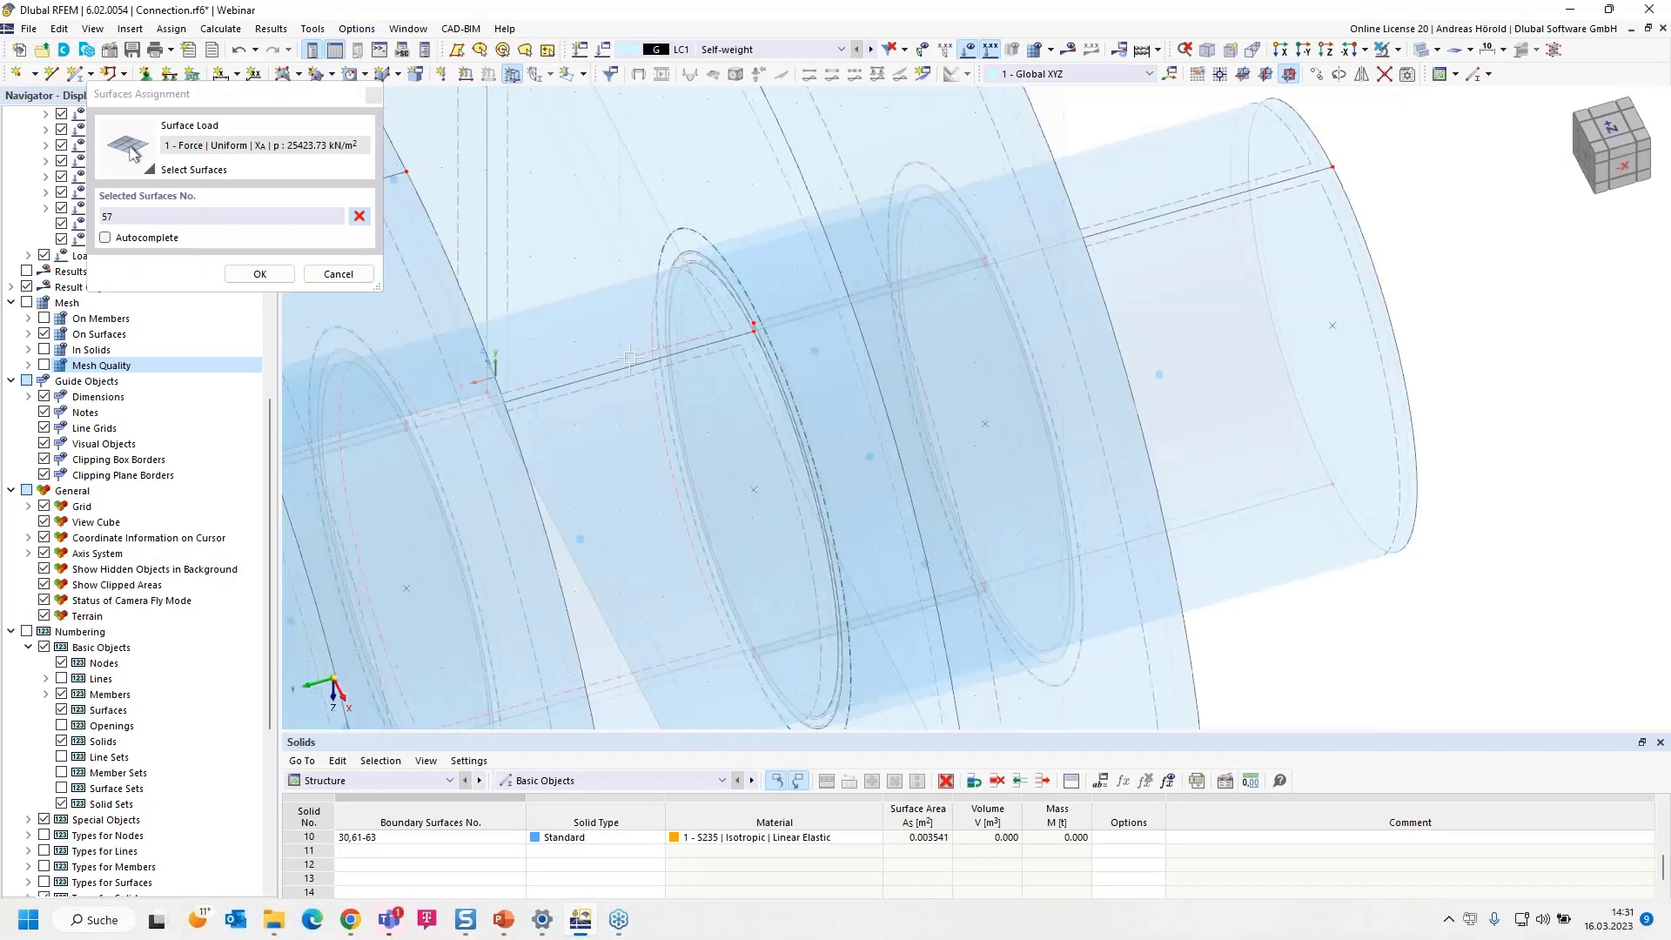
{"action": "left_click", "coordinate": [630, 356]}
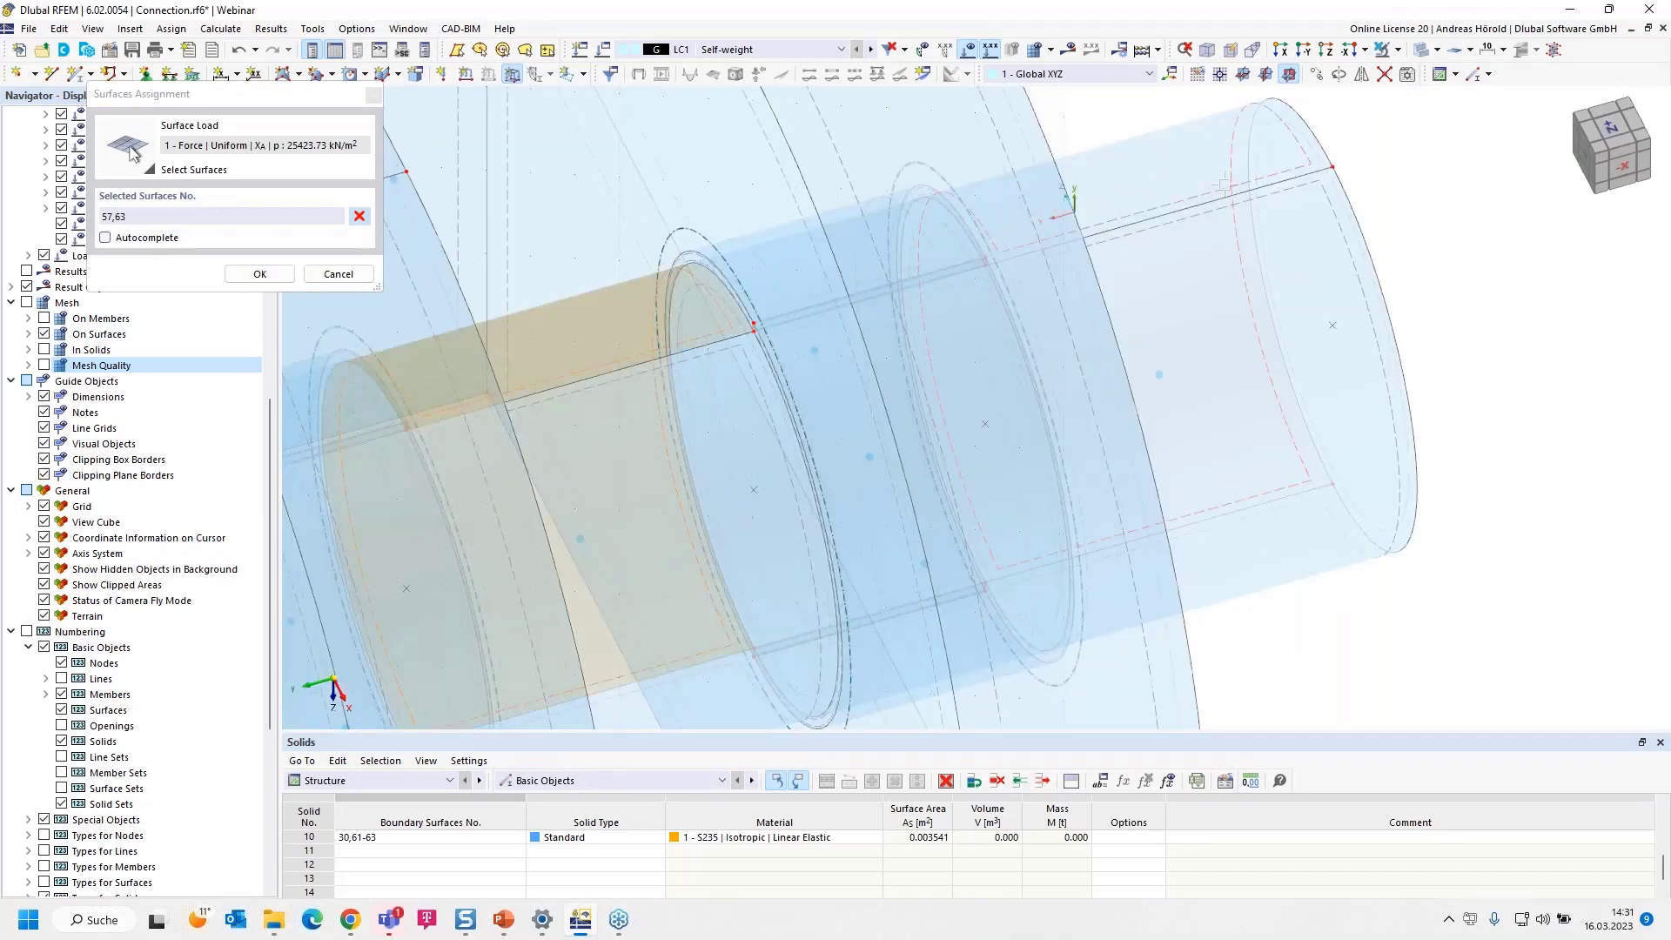
{"action": "left_click", "coordinate": [1063, 202]}
{"action": "scroll", "coordinate": [1150, 393], "scroll_direction": "down", "scroll_amount": 5}
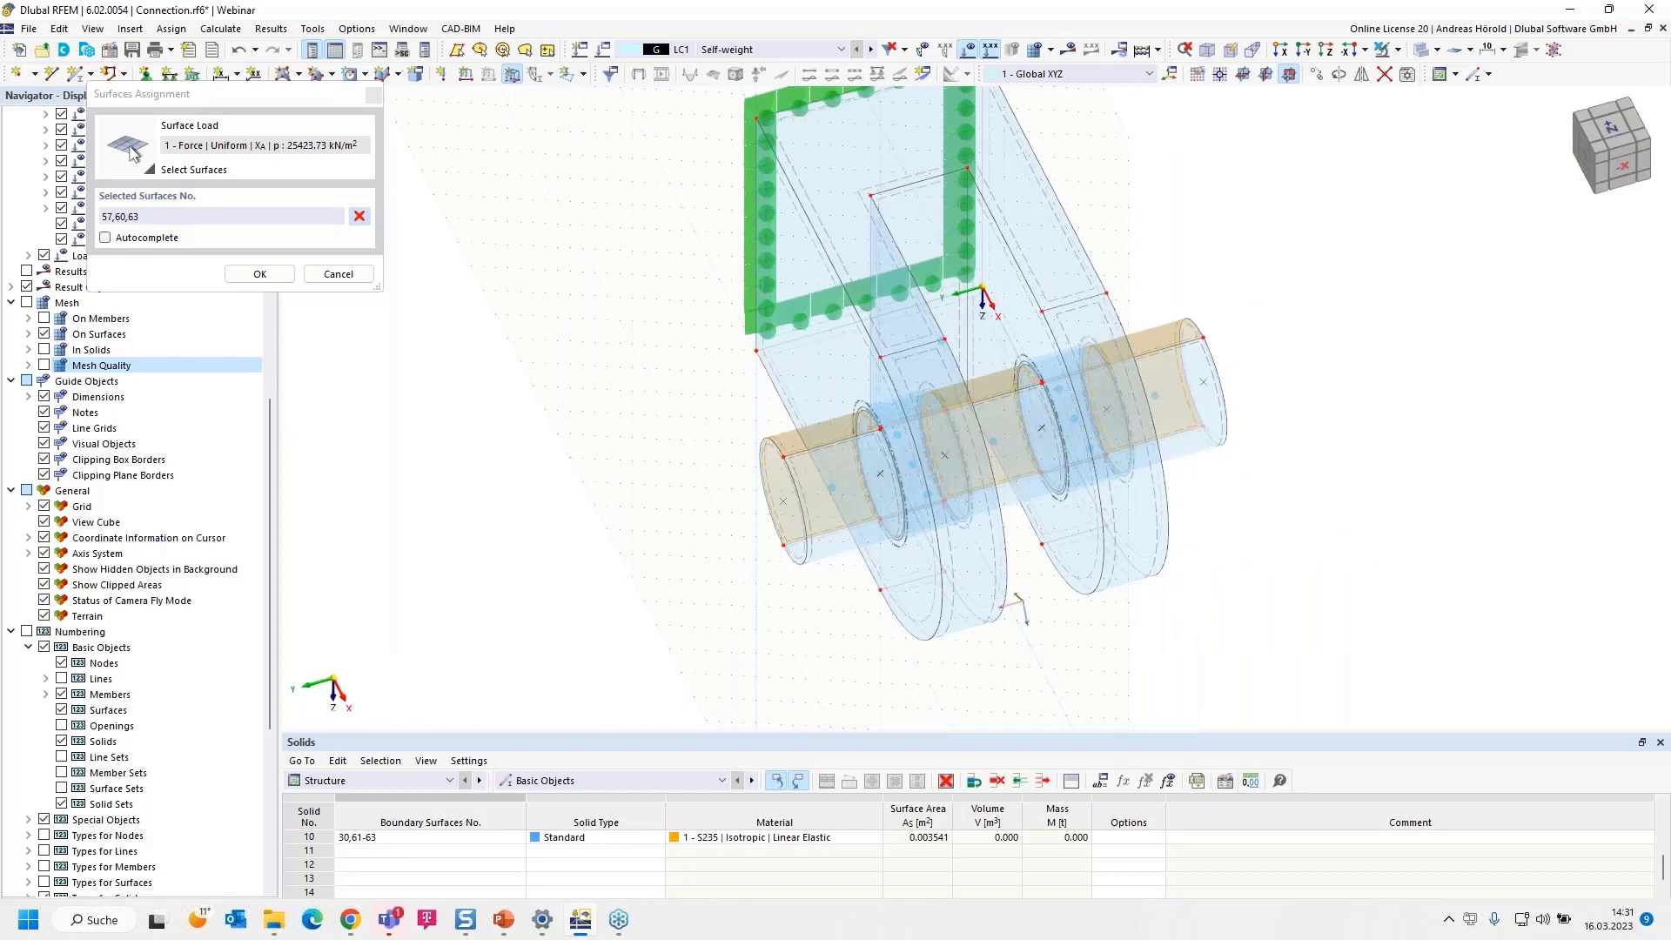
{"action": "middle_click_drag", "start_coordinate": [709, 596], "coordinate": [874, 573], "text": "ctrl"}
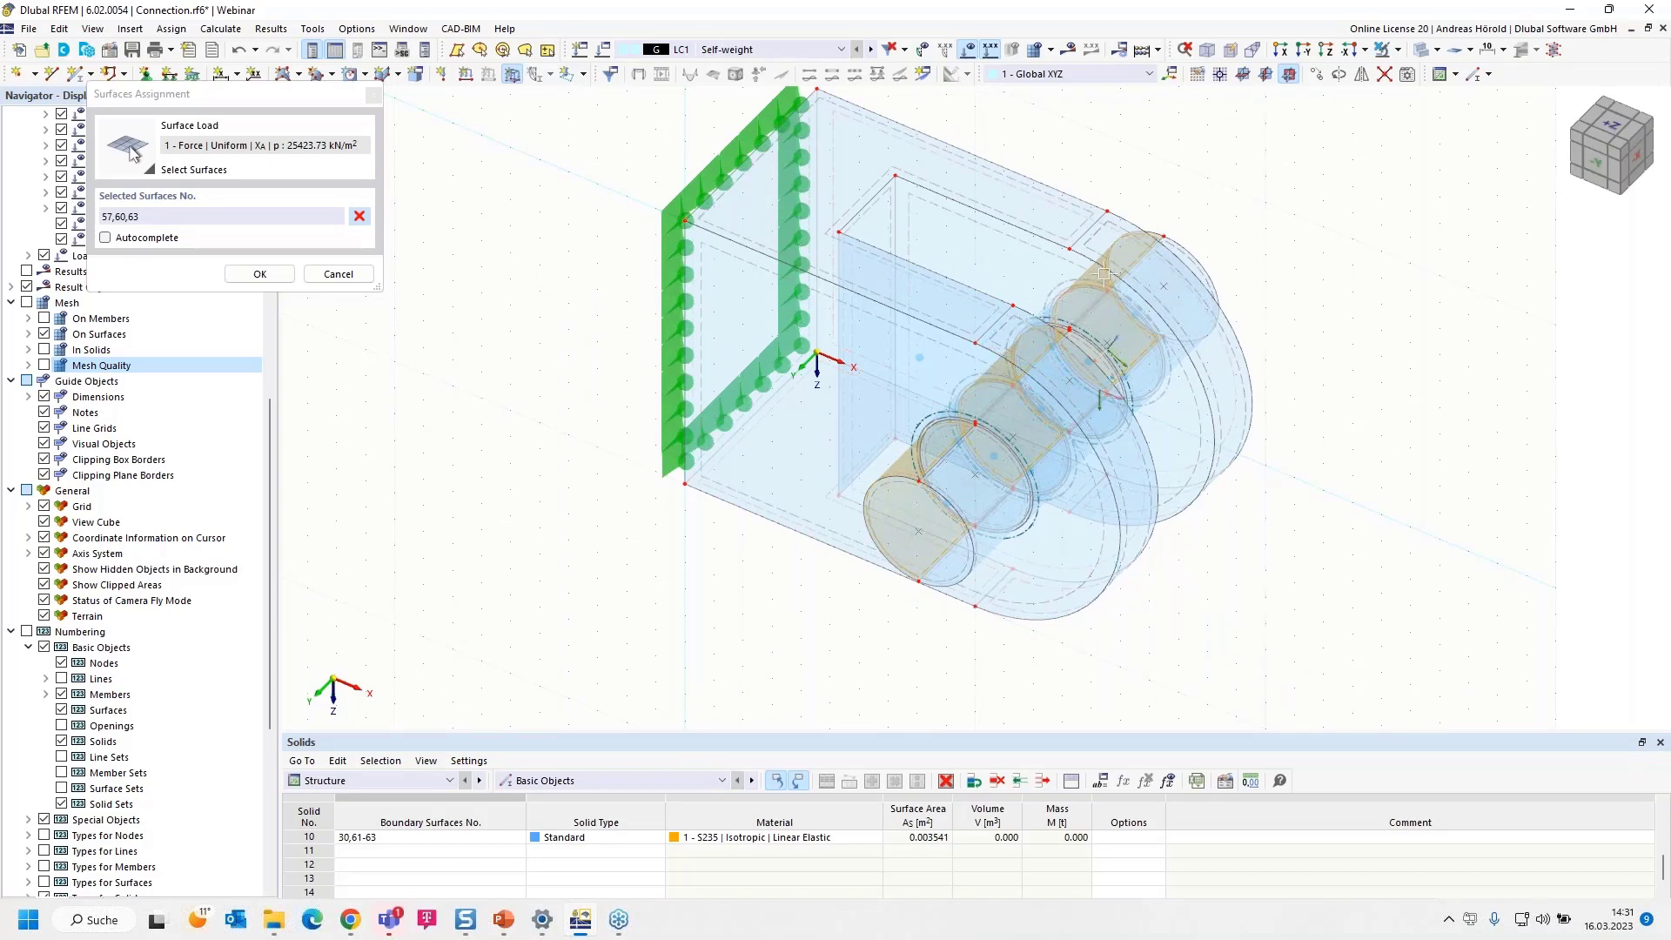
{"action": "scroll", "coordinate": [1164, 253], "scroll_direction": "up", "scroll_amount": 1}
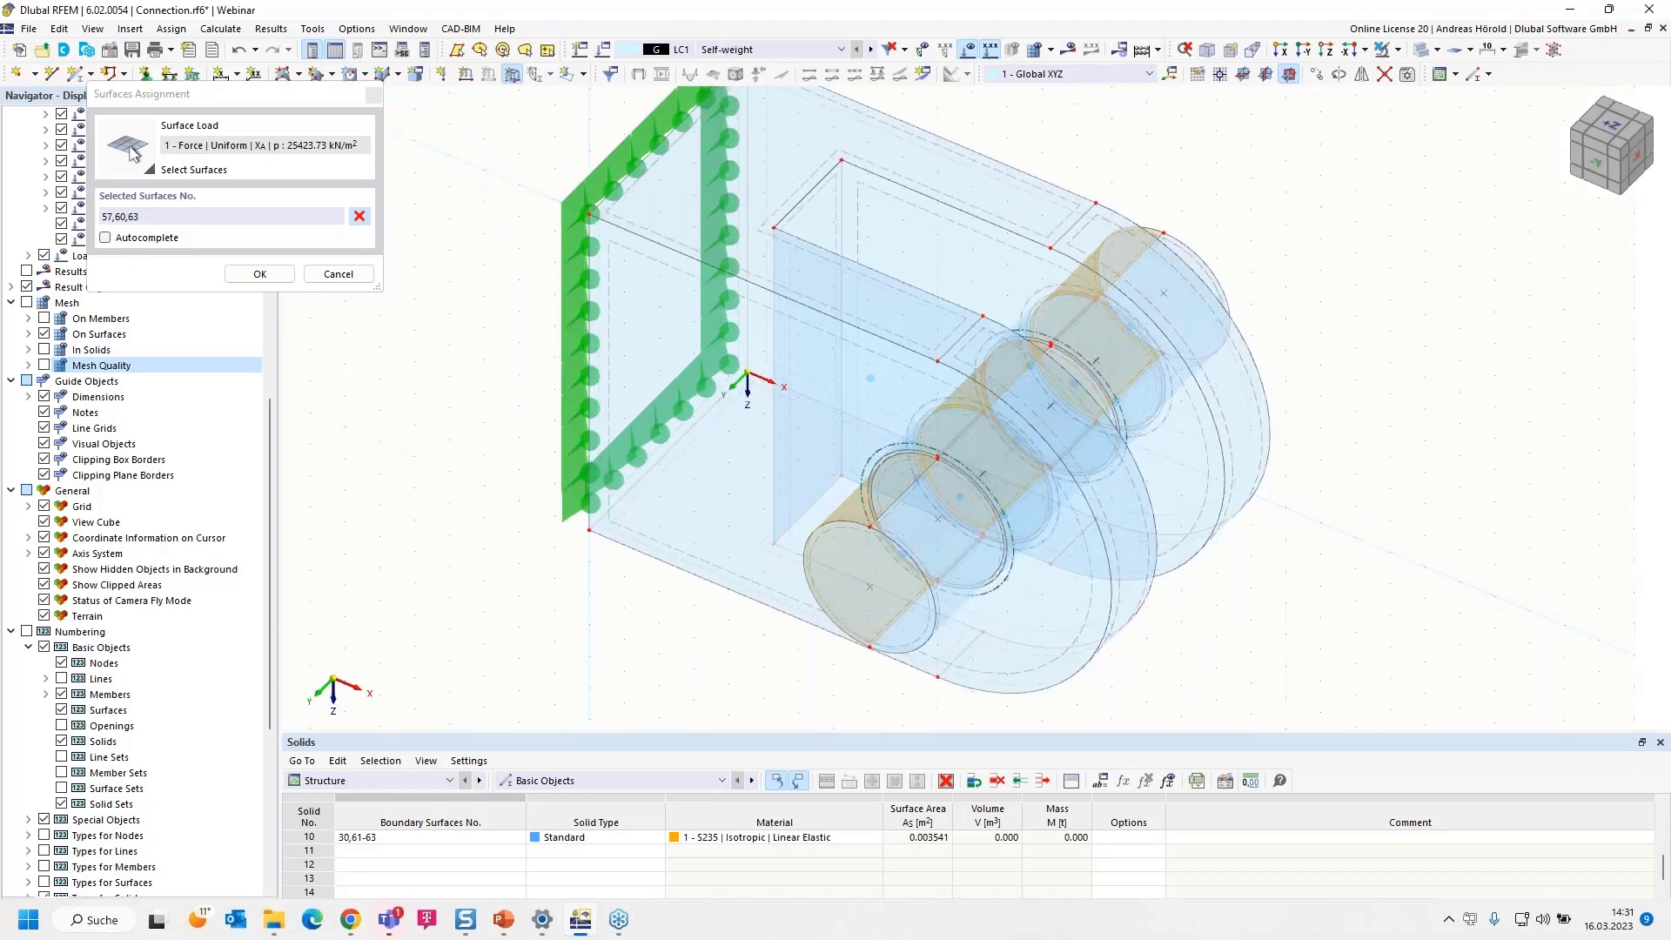
{"action": "left_click", "coordinate": [258, 275]}
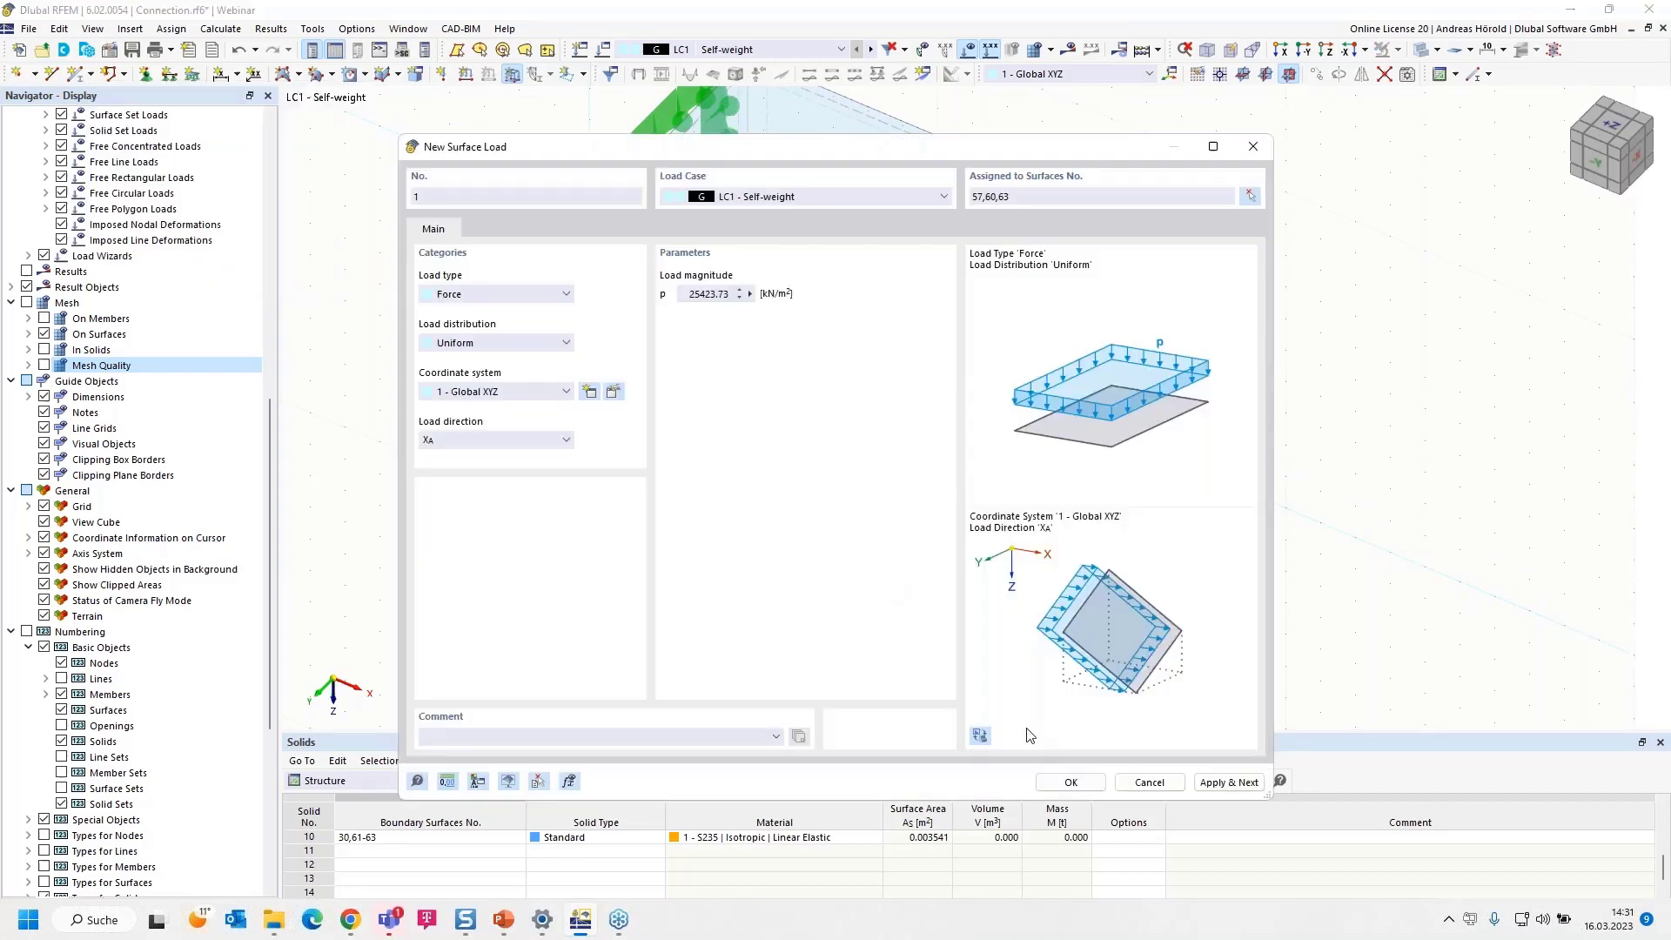
{"action": "left_click", "coordinate": [1068, 783]}
Reduce the display scale of the surface load so its arrows are drawn close to the pin inside the plate
{"action": "scroll", "coordinate": [780, 645], "scroll_direction": "down", "scroll_amount": 3}
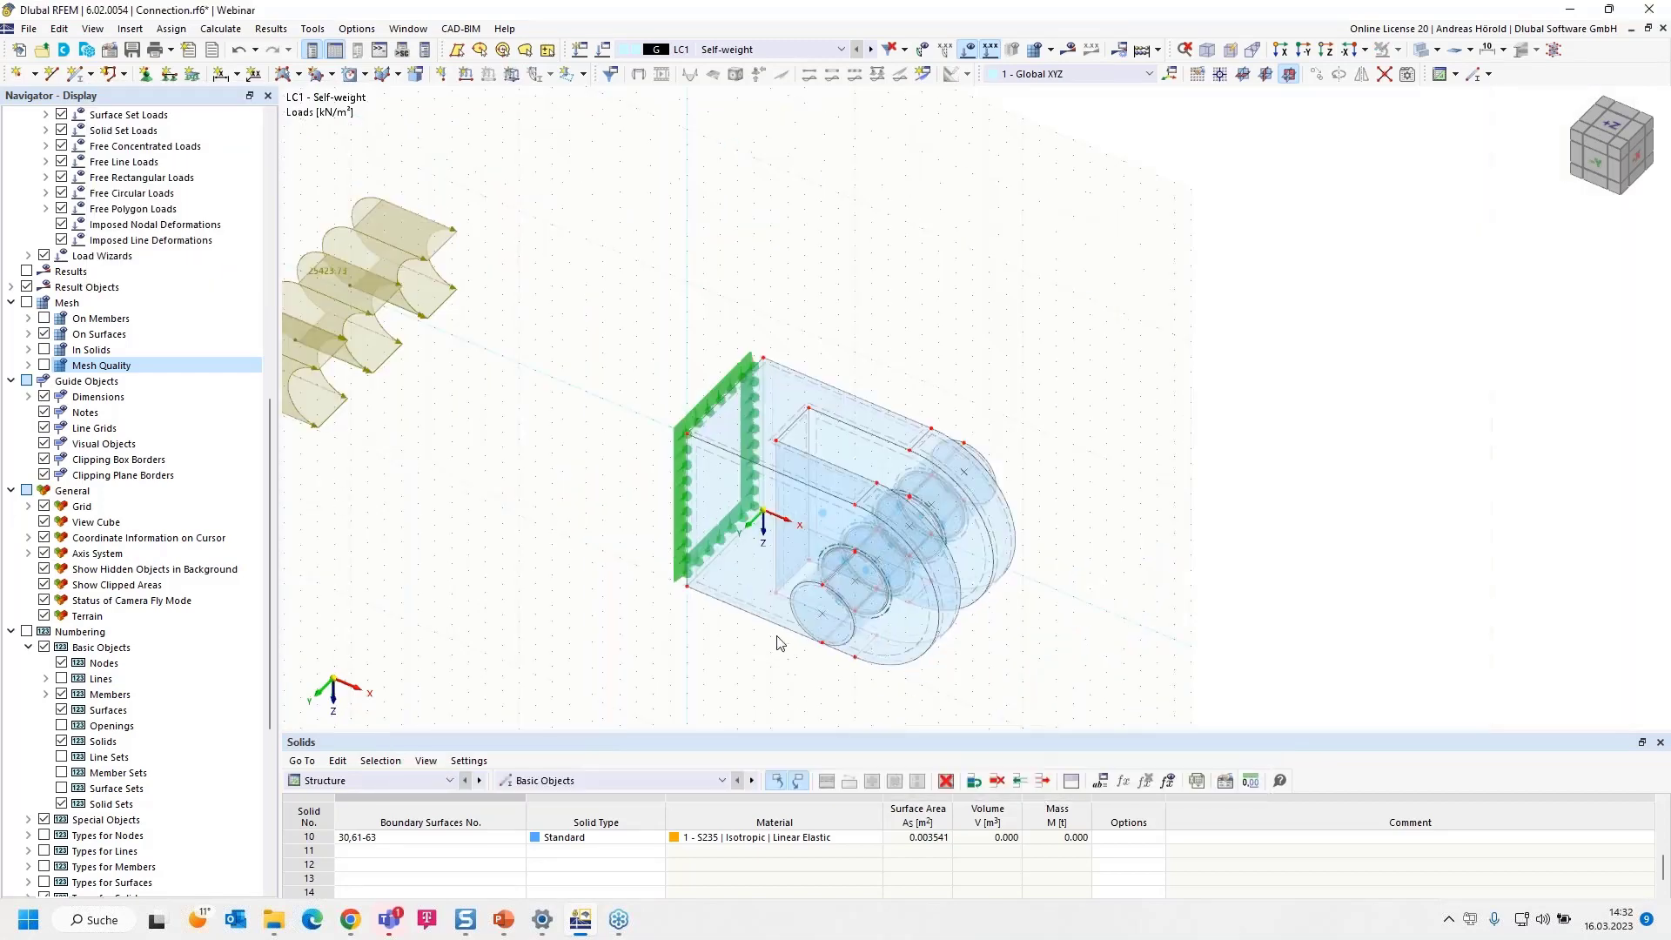
{"action": "middle_click_drag", "start_coordinate": [775, 641], "coordinate": [870, 600]}
{"action": "scroll", "coordinate": [871, 600], "scroll_direction": "down", "scroll_amount": 1}
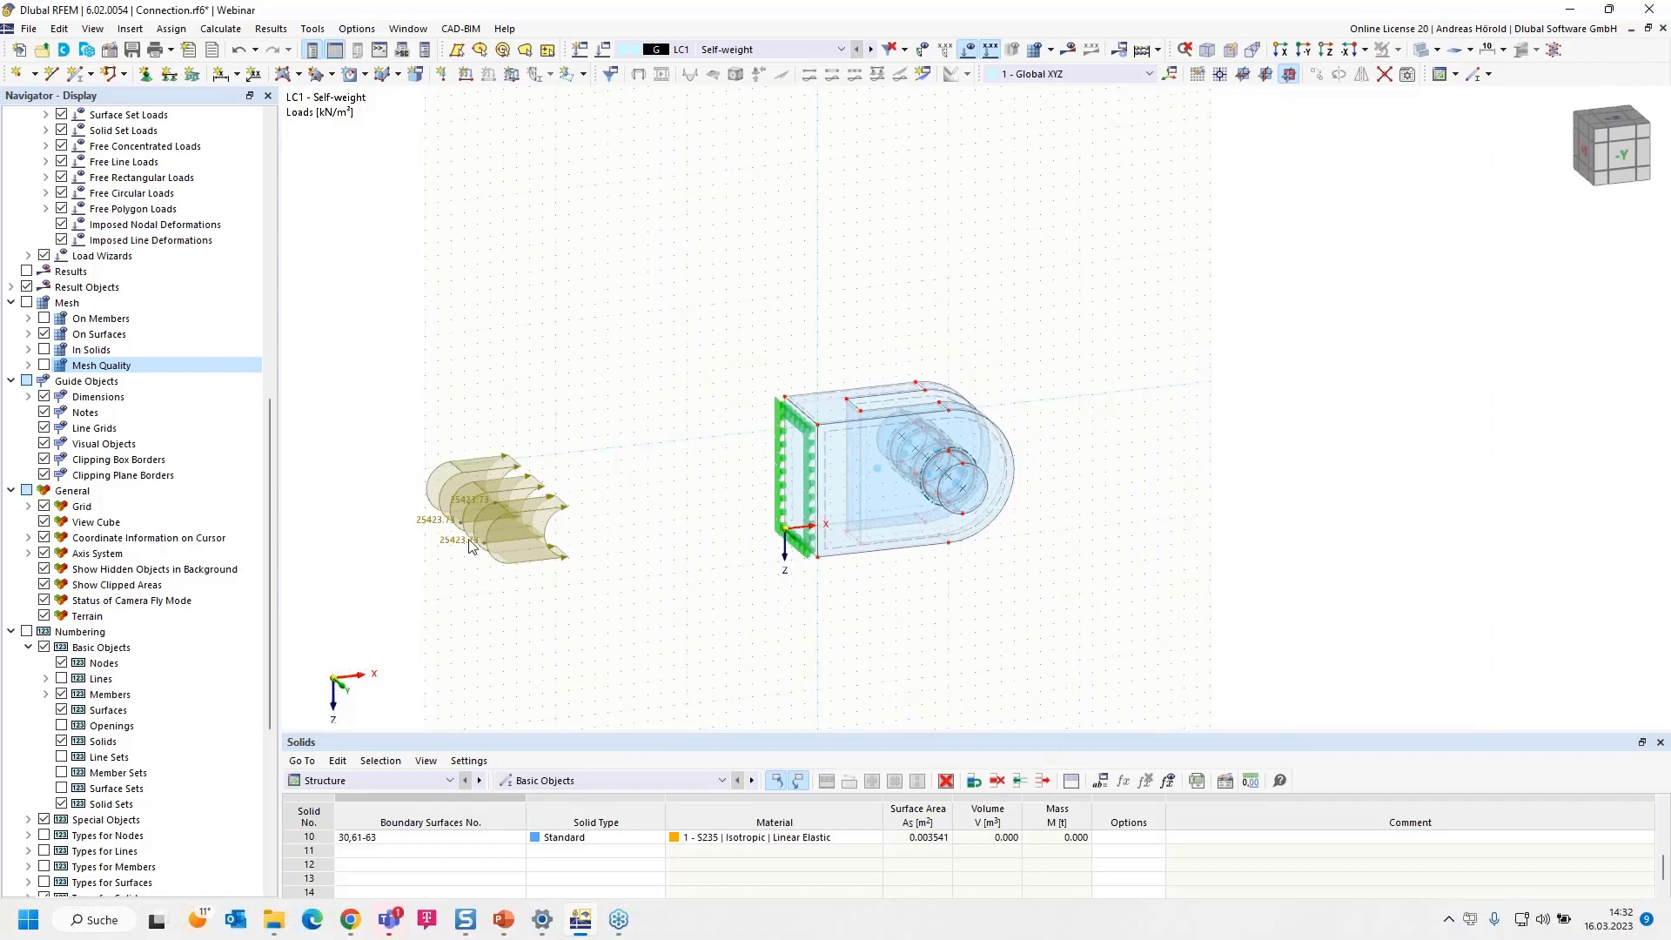
{"action": "right_click", "coordinate": [490, 508]}
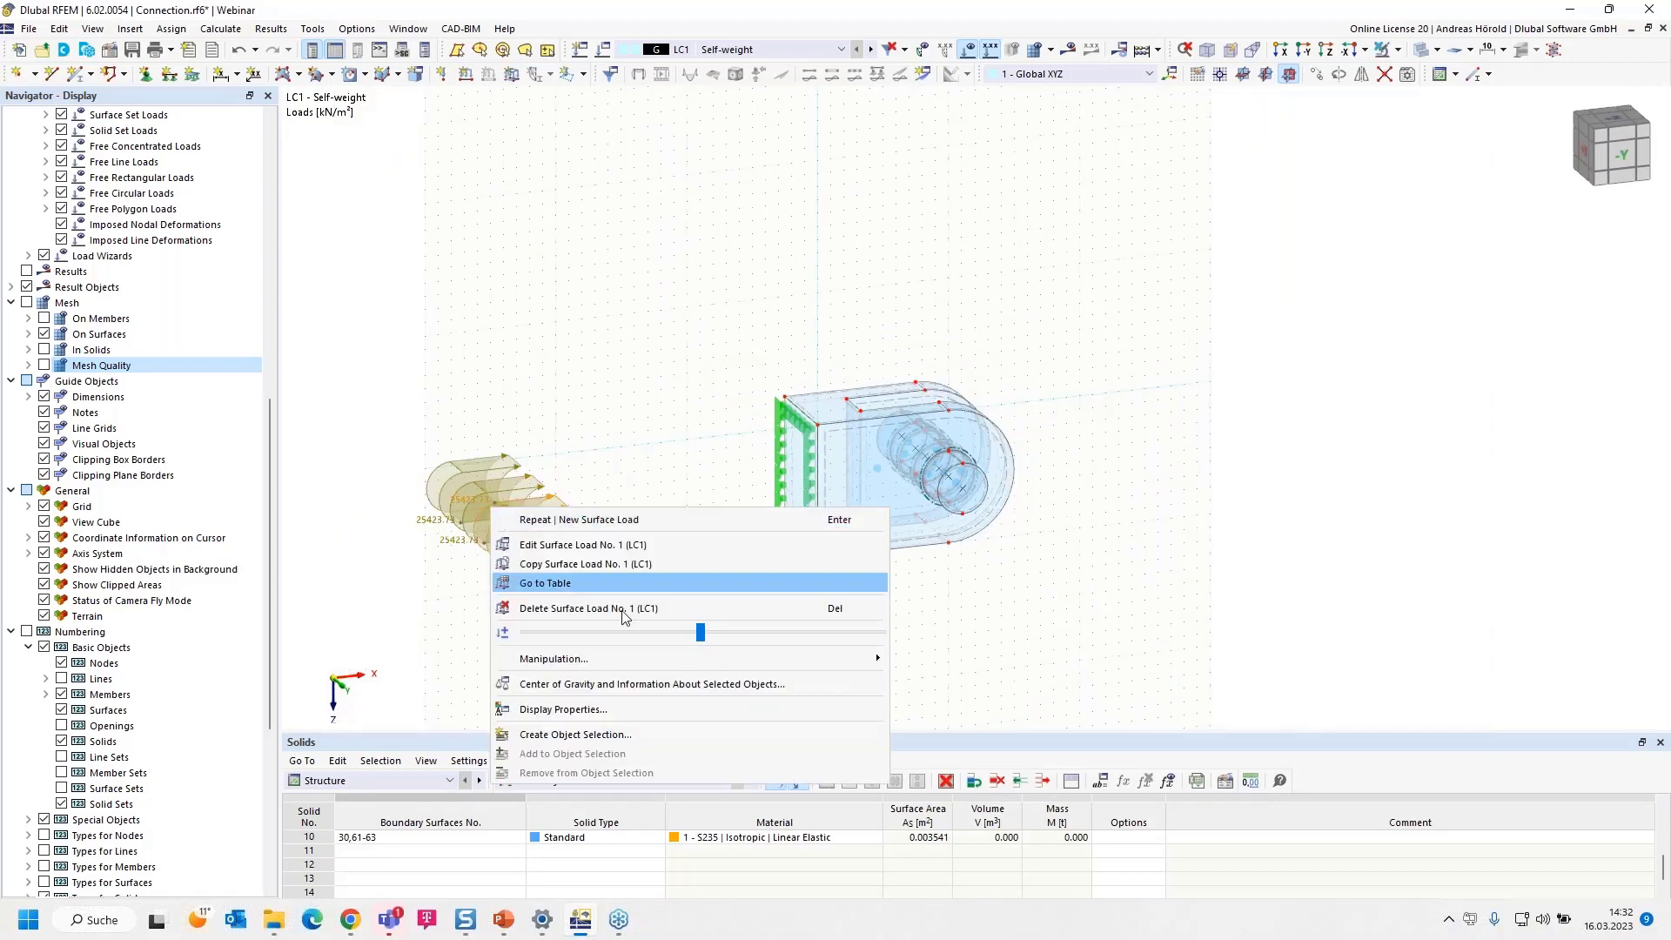
{"action": "left_click_drag", "start_coordinate": [702, 631], "coordinate": [541, 629]}
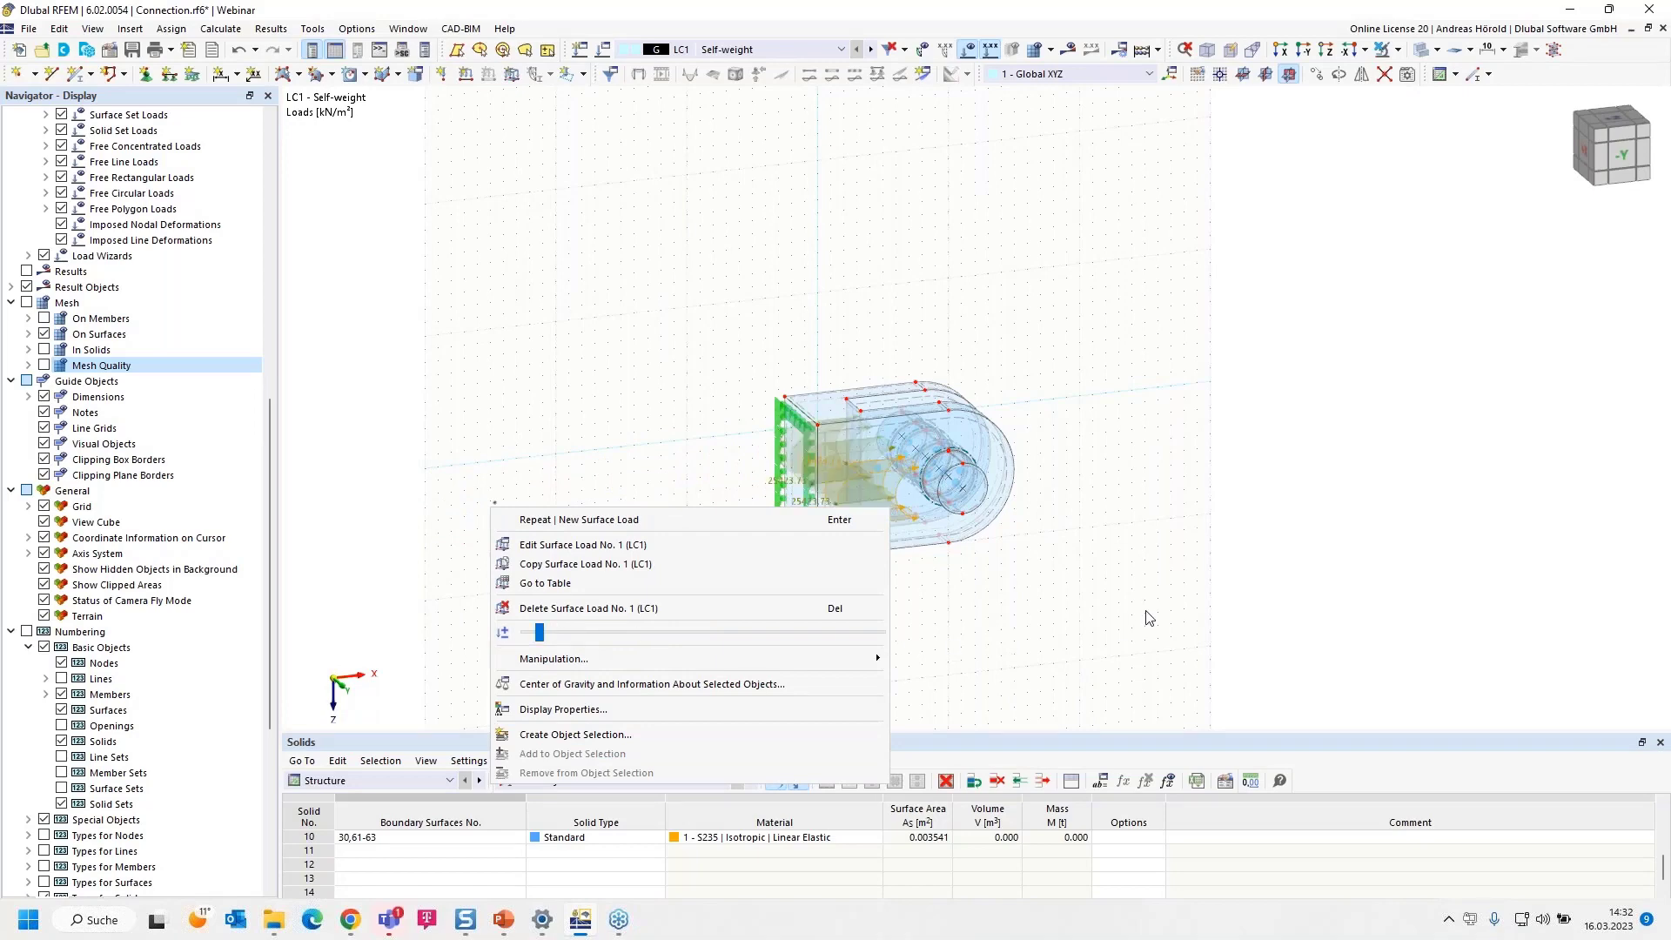
{"action": "left_click", "coordinate": [1046, 611]}
{"action": "scroll", "coordinate": [1015, 601], "scroll_direction": "up", "scroll_amount": 6}
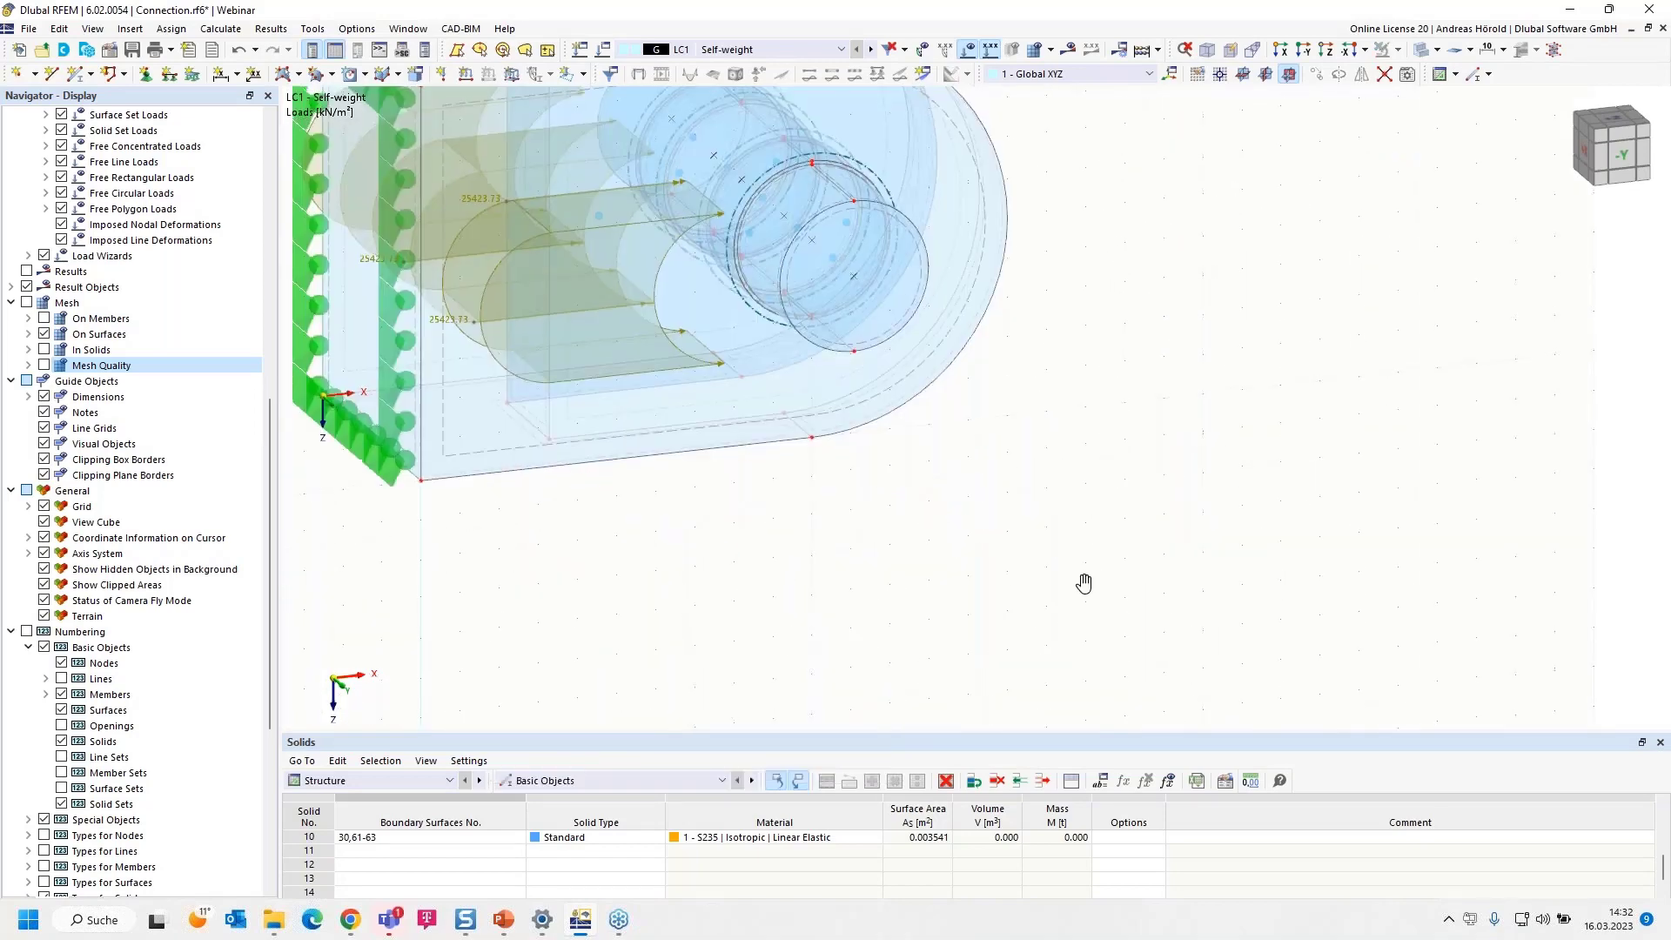
{"action": "scroll", "coordinate": [928, 679], "scroll_direction": "down", "scroll_amount": 4}
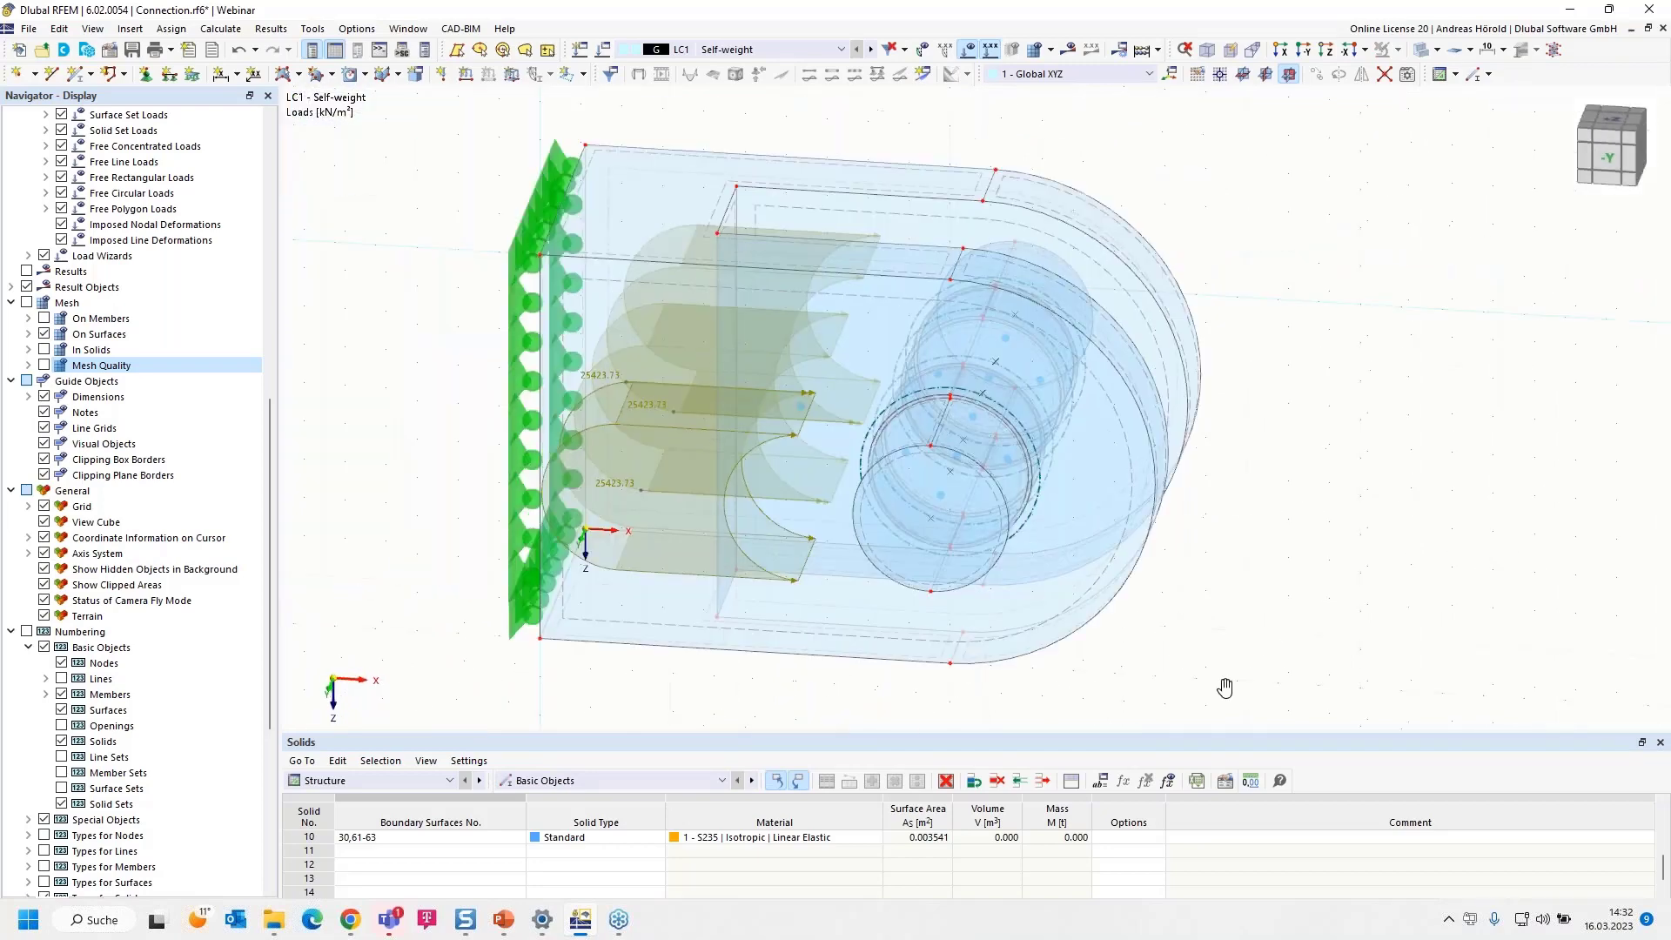
{"action": "scroll", "coordinate": [45, 849], "scroll_direction": "down", "scroll_amount": 4}
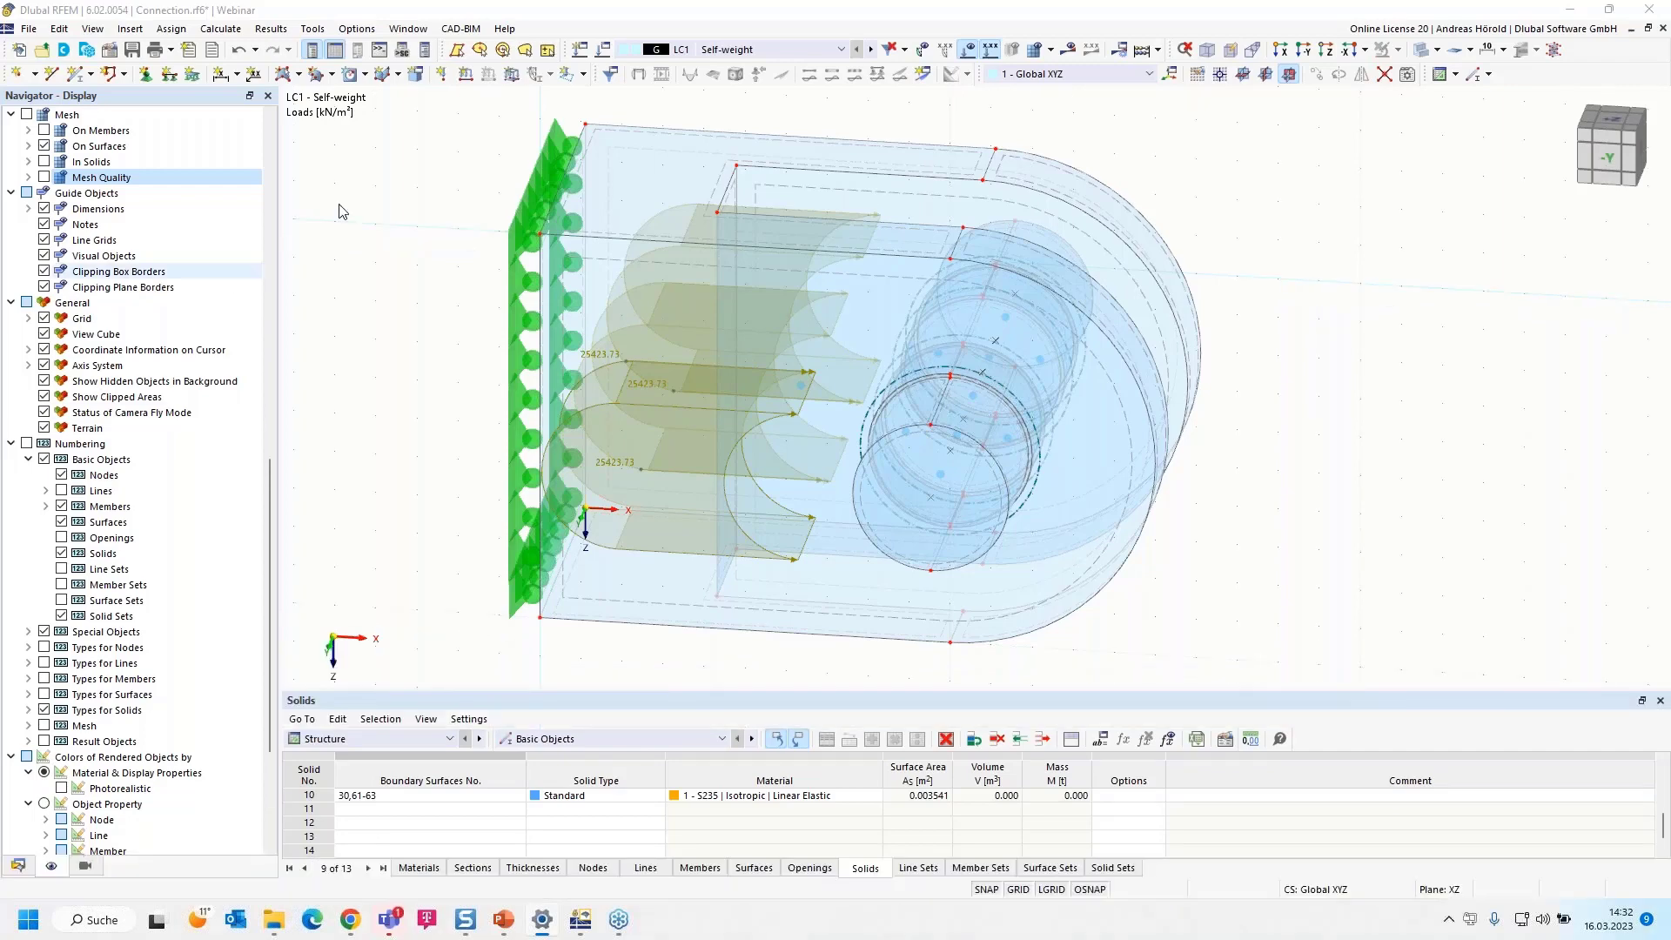
Open the existing LC1 surface load for editing and begin a formula for its magnitude with 45000/
{"action": "left_click", "coordinate": [19, 865]}
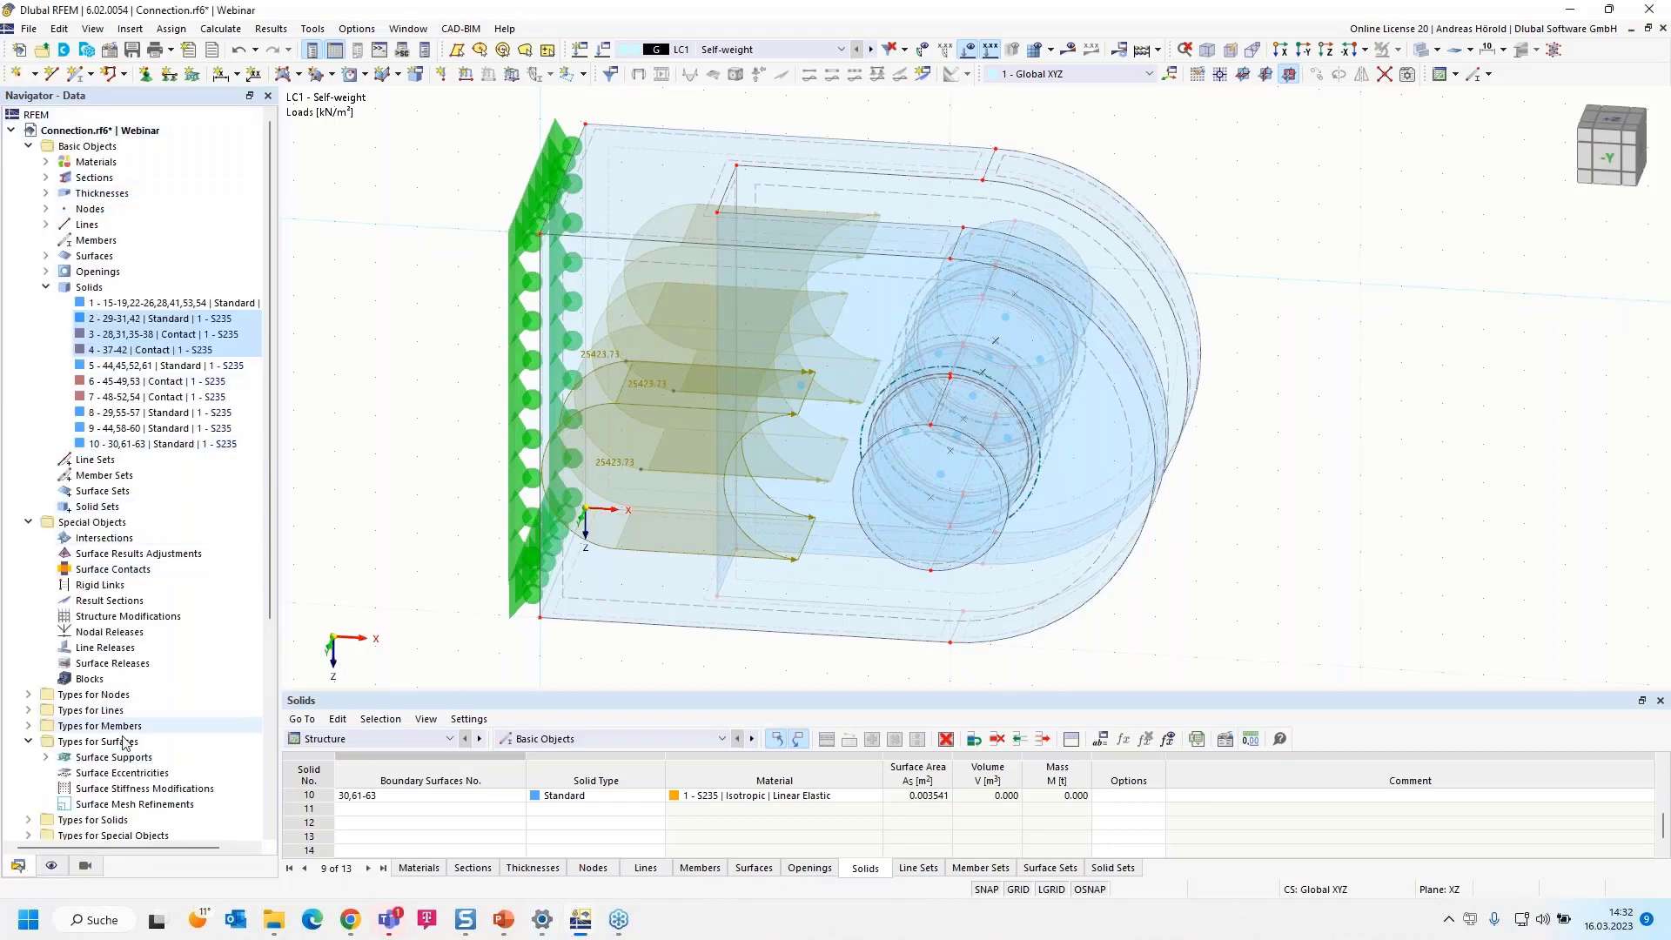
{"action": "scroll", "coordinate": [95, 679], "scroll_direction": "down", "scroll_amount": 6}
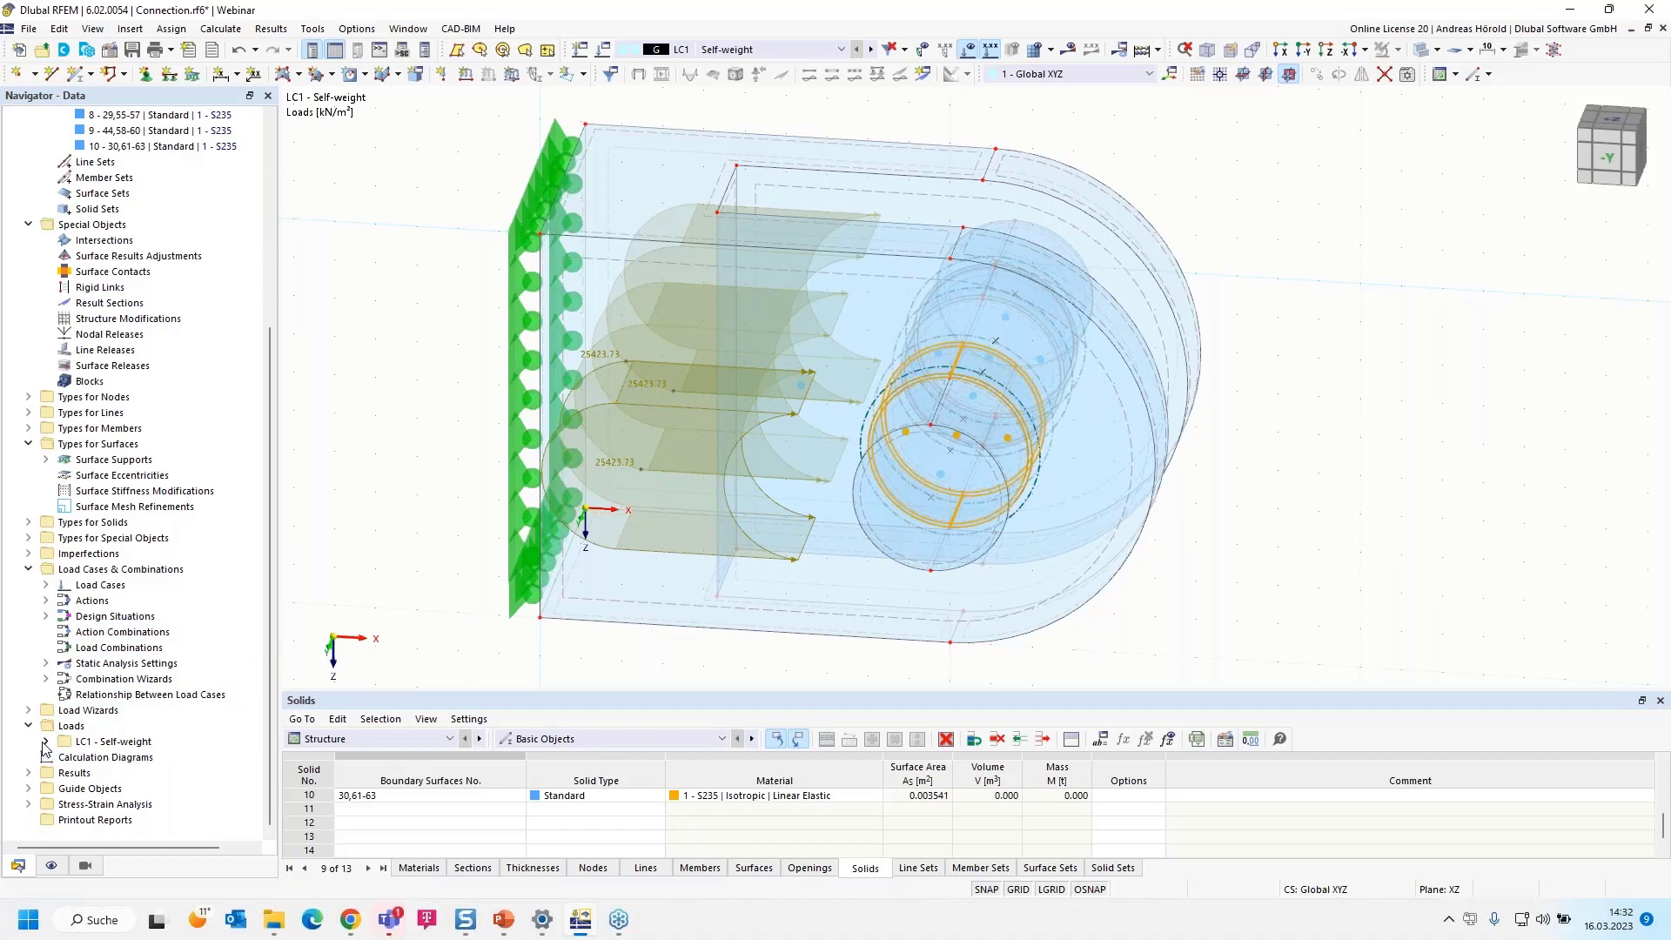
{"action": "left_click", "coordinate": [45, 741]}
{"action": "scroll", "coordinate": [49, 748], "scroll_direction": "down", "scroll_amount": 2}
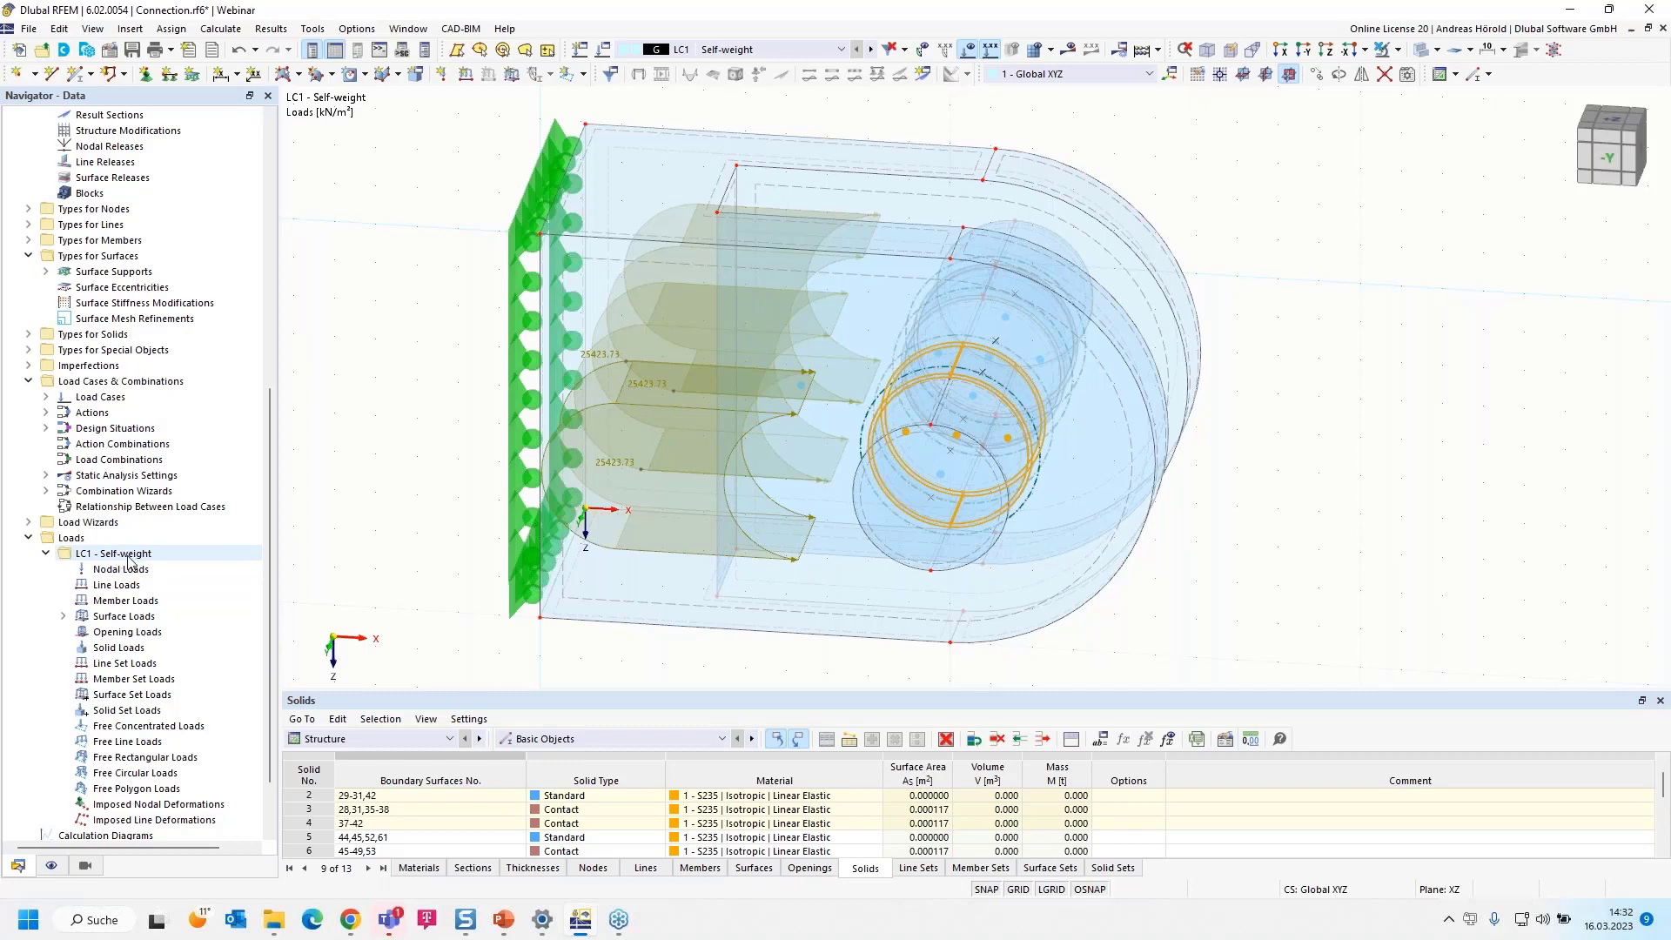
{"action": "left_click", "coordinate": [62, 617]}
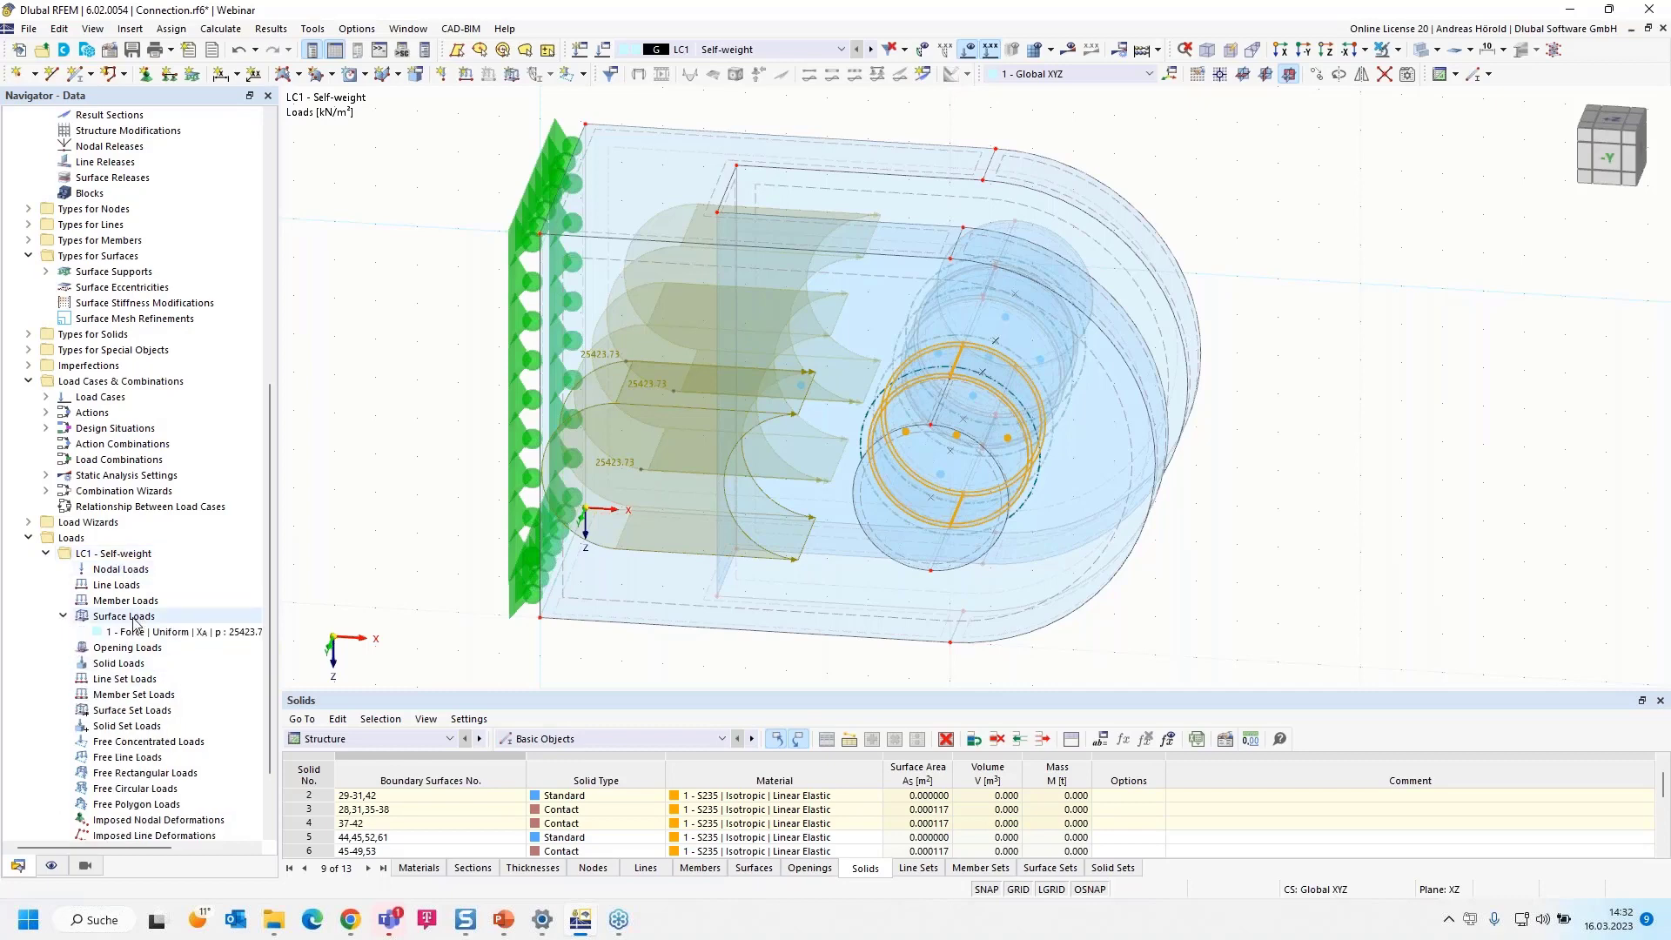
{"action": "double_click", "coordinate": [188, 634]}
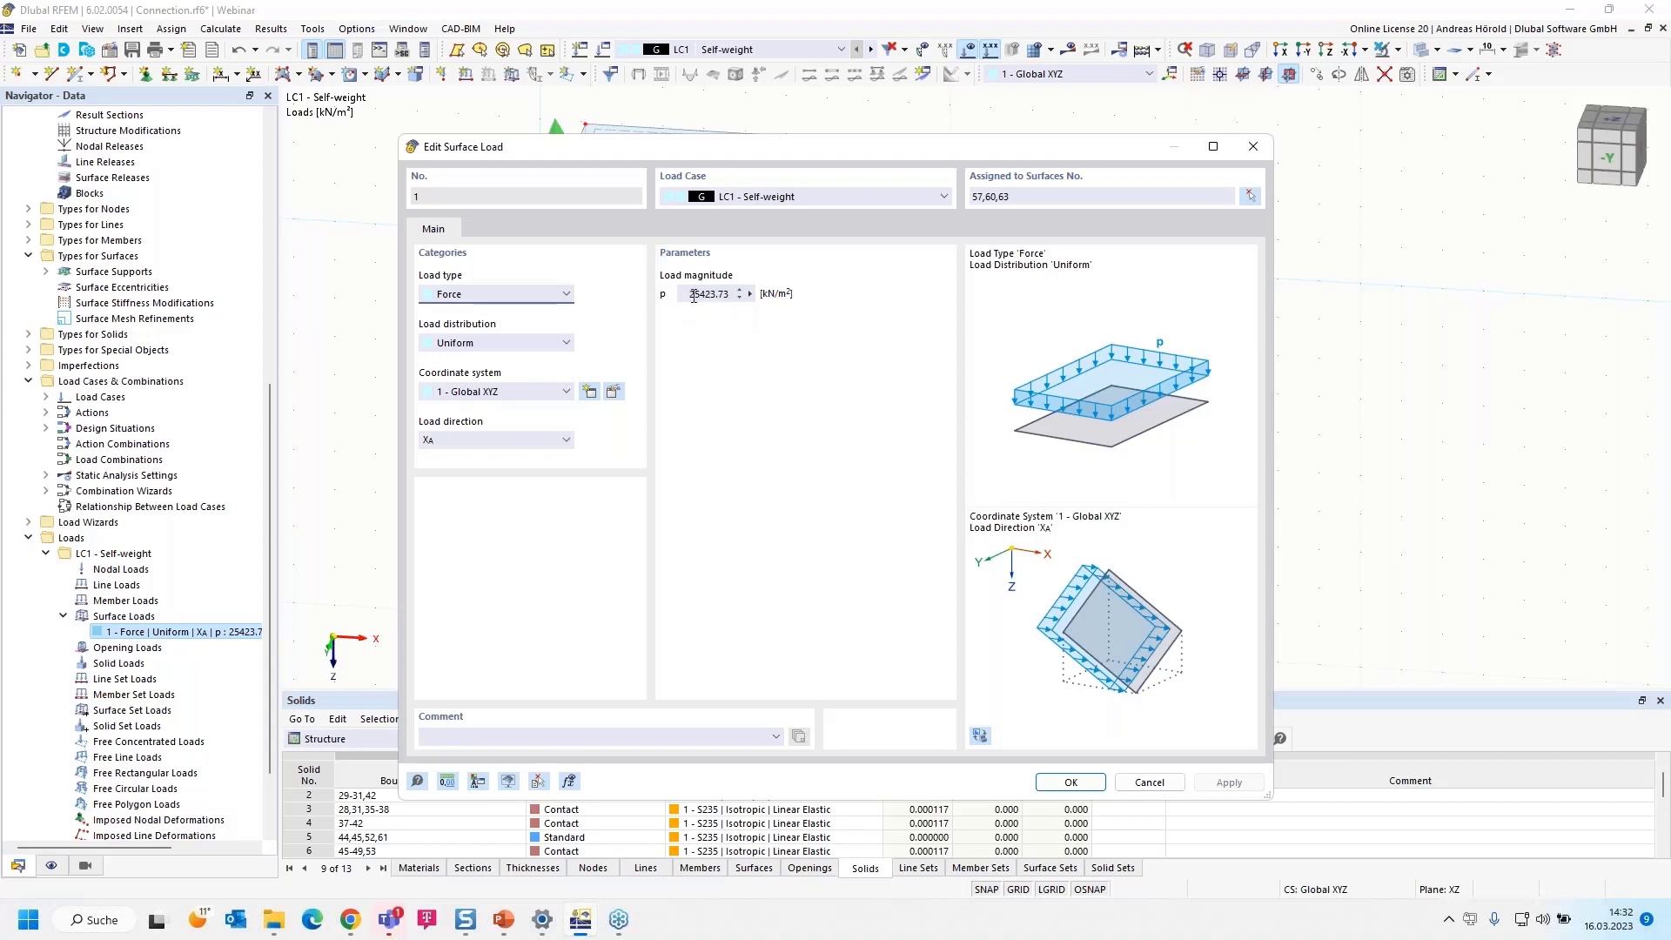
{"action": "left_click", "coordinate": [750, 294]}
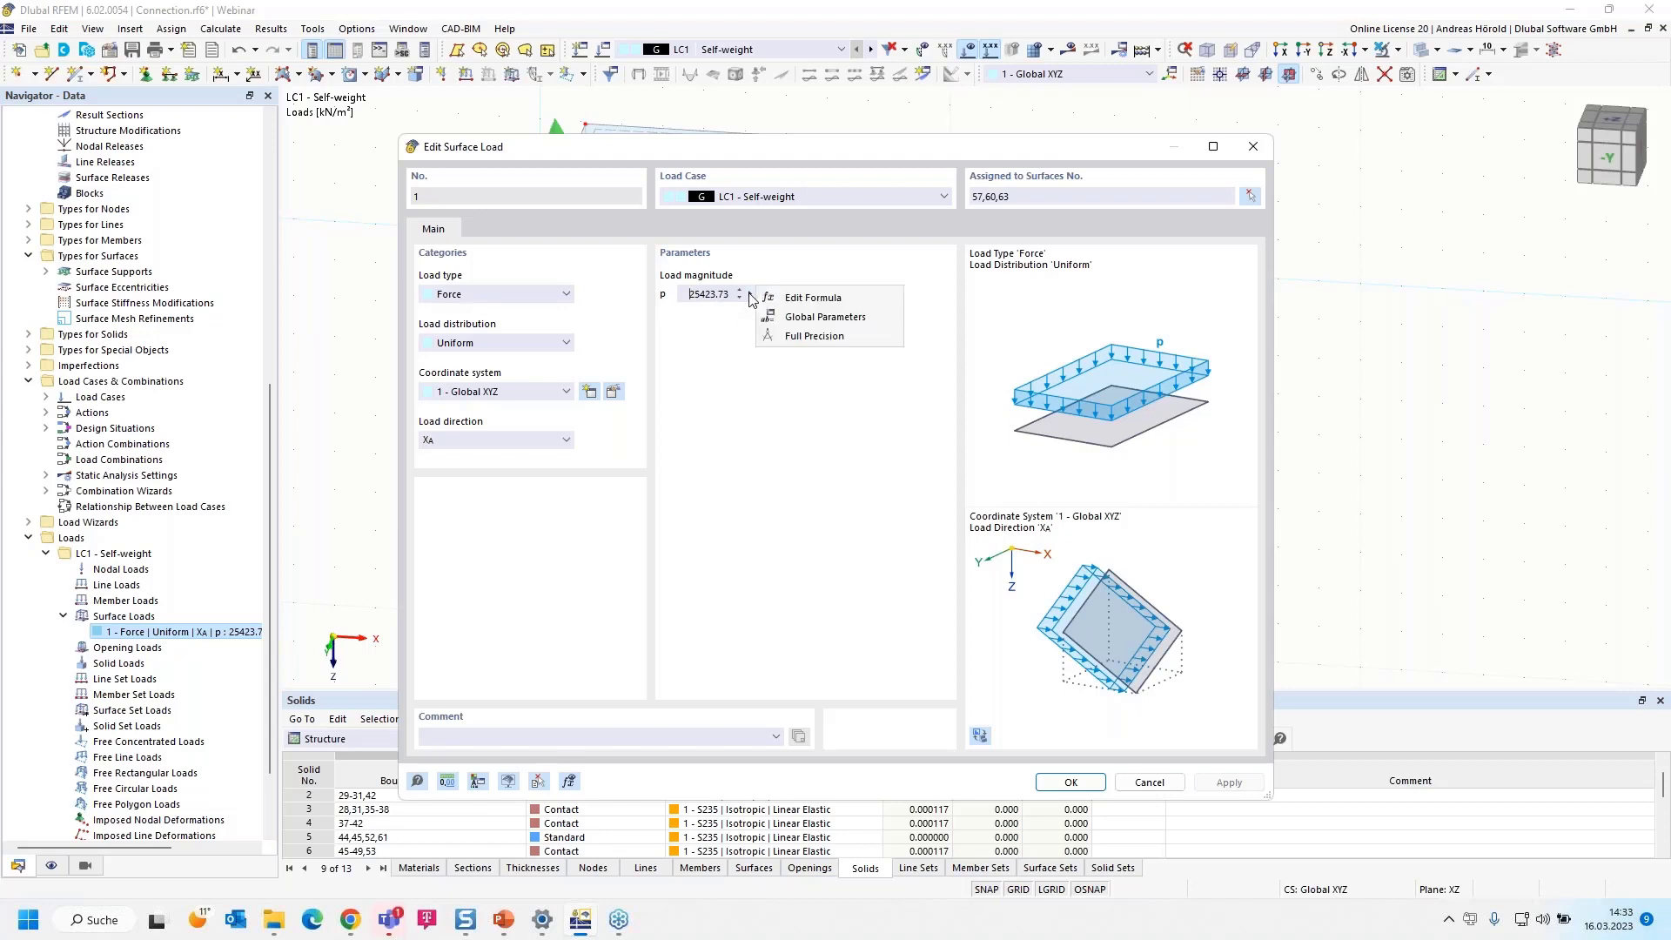
{"action": "left_click", "coordinate": [824, 300]}
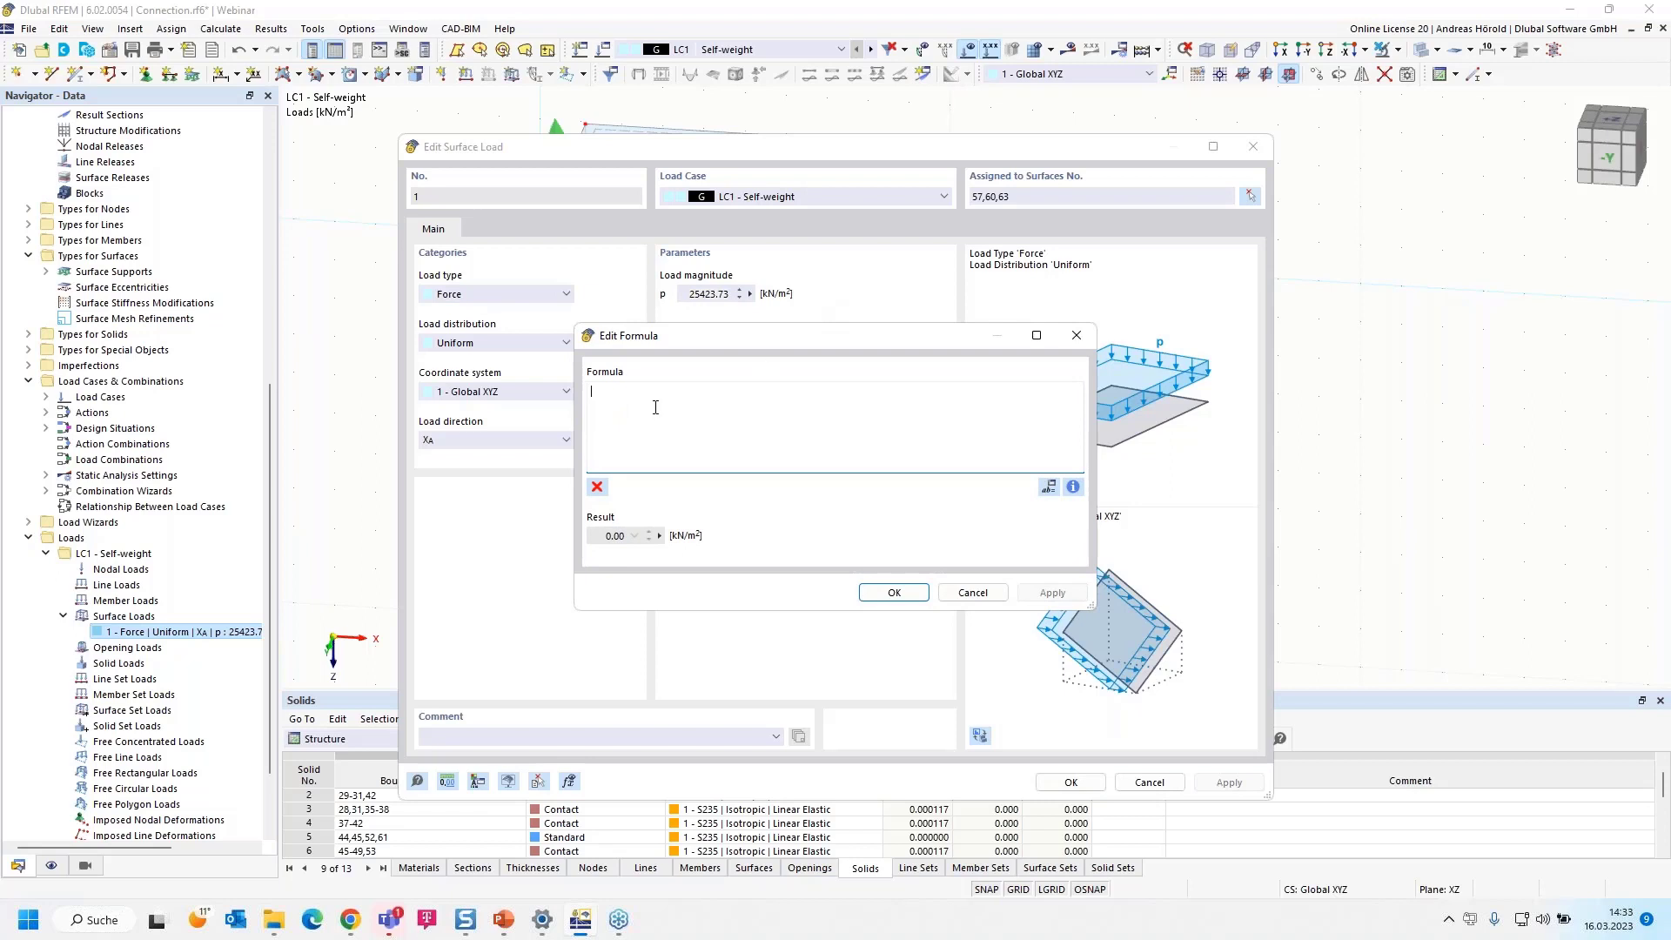
{"action": "type", "text": "45"}
{"action": "type", "text": "000/"}
Insert the surfaces' area object property as the divisor in the load magnitude formula
{"action": "left_click", "coordinate": [1074, 487]}
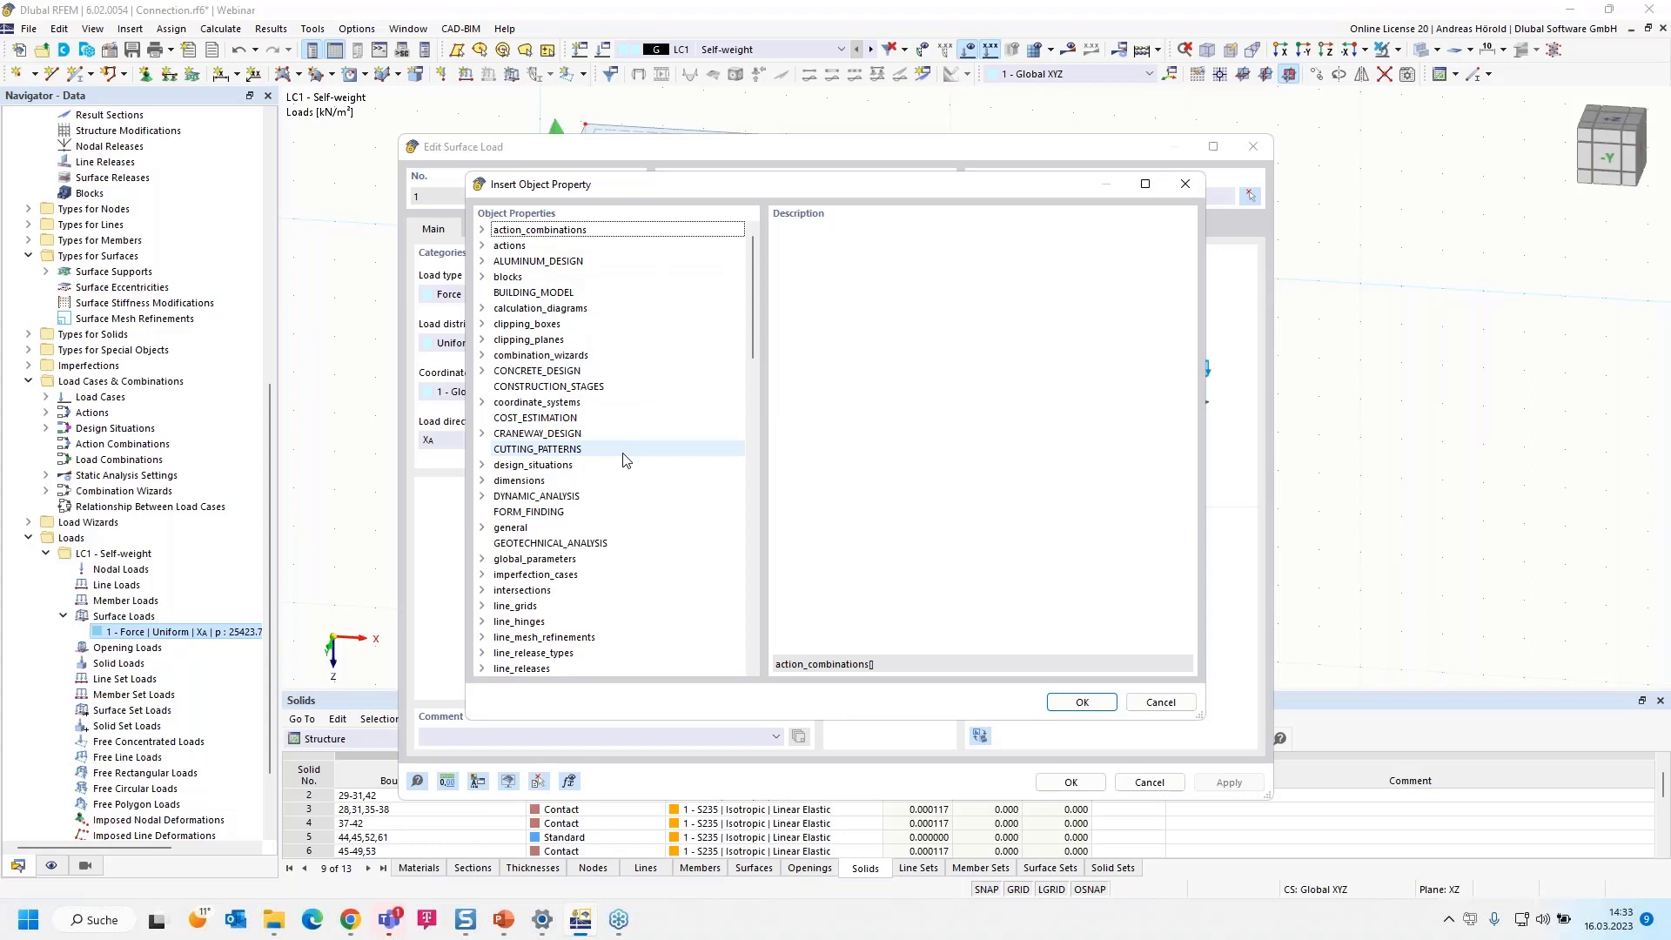
{"action": "key", "text": "s"}
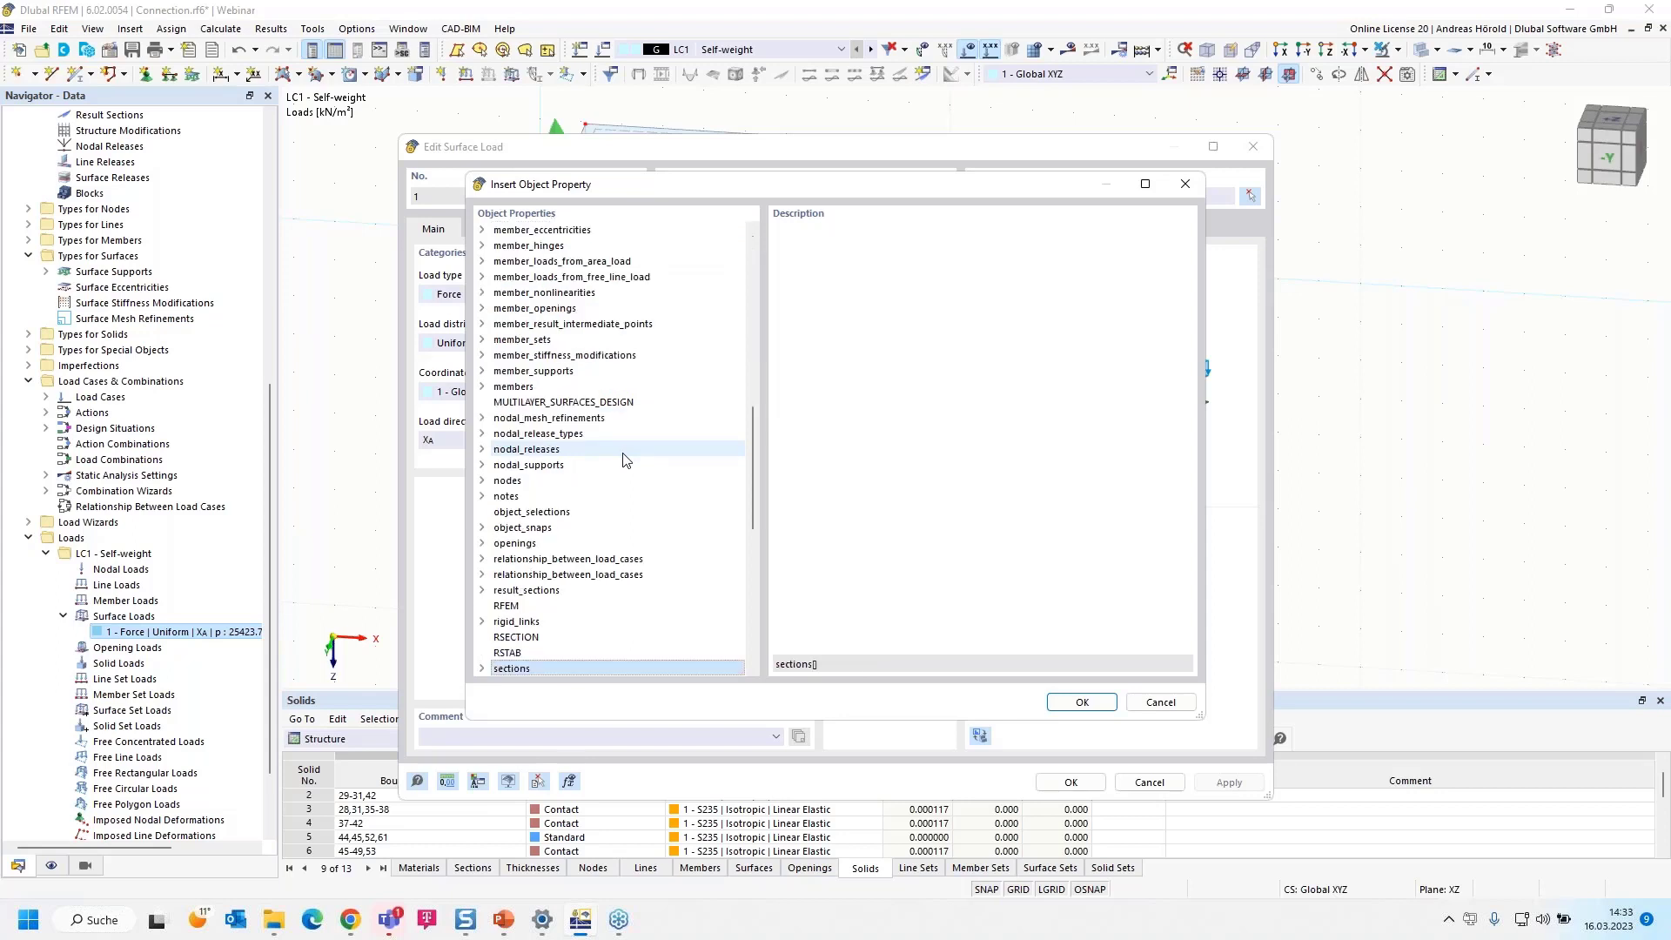
{"action": "scroll", "coordinate": [621, 467], "scroll_direction": "down", "scroll_amount": 5}
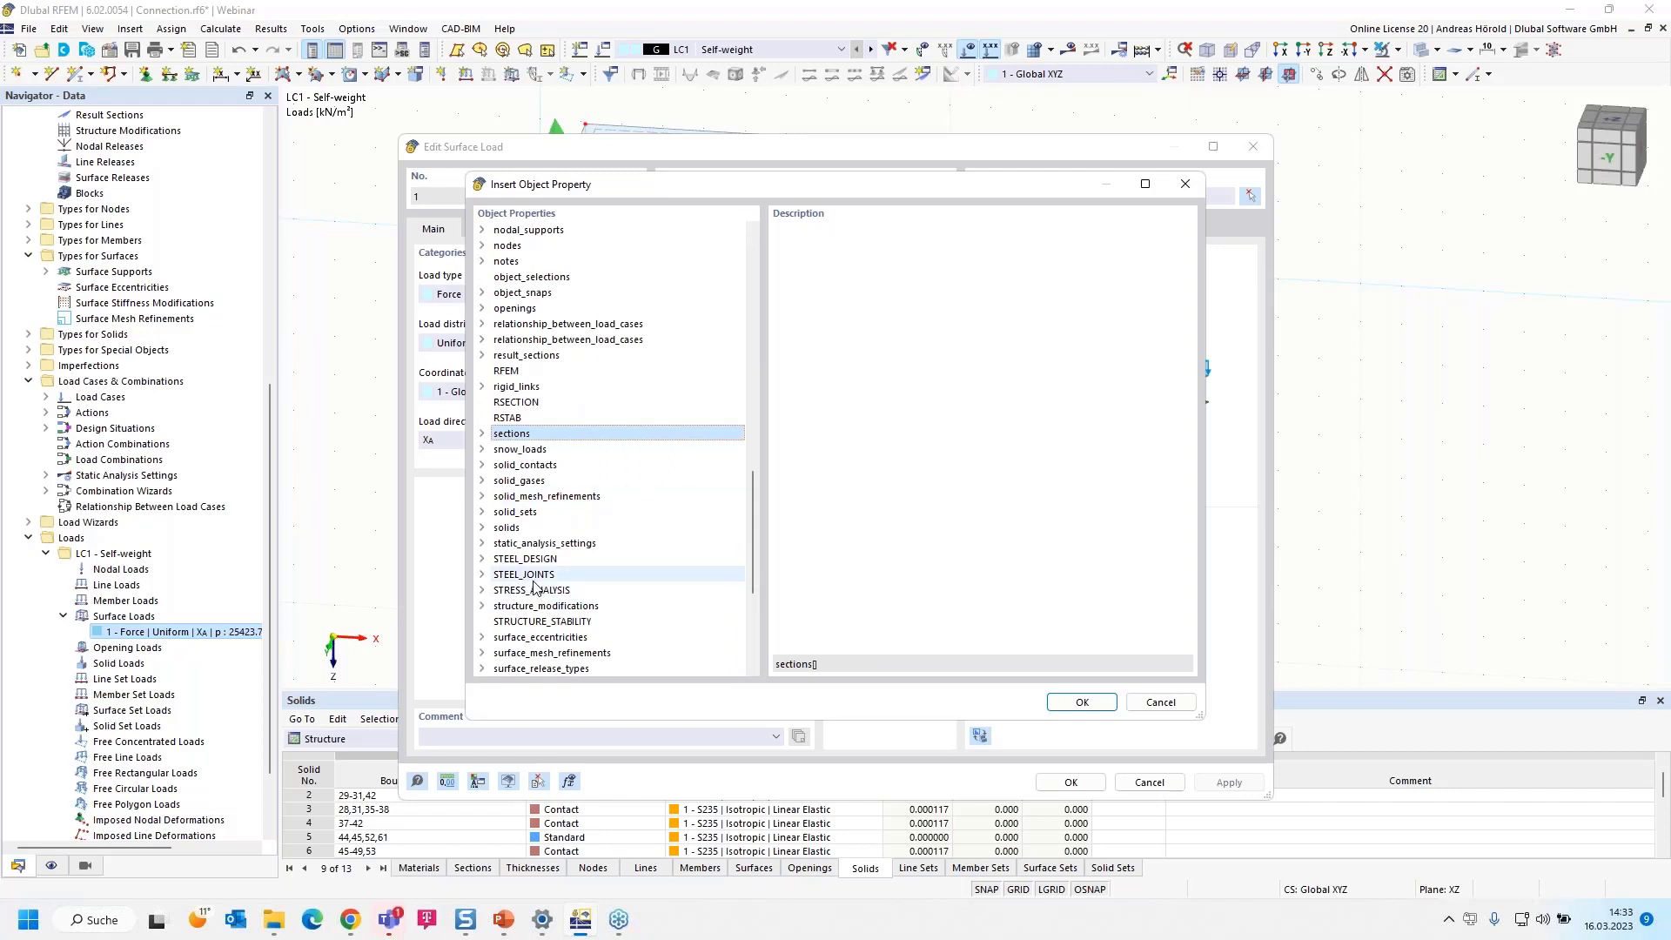
{"action": "scroll", "coordinate": [534, 581], "scroll_direction": "down", "scroll_amount": 5}
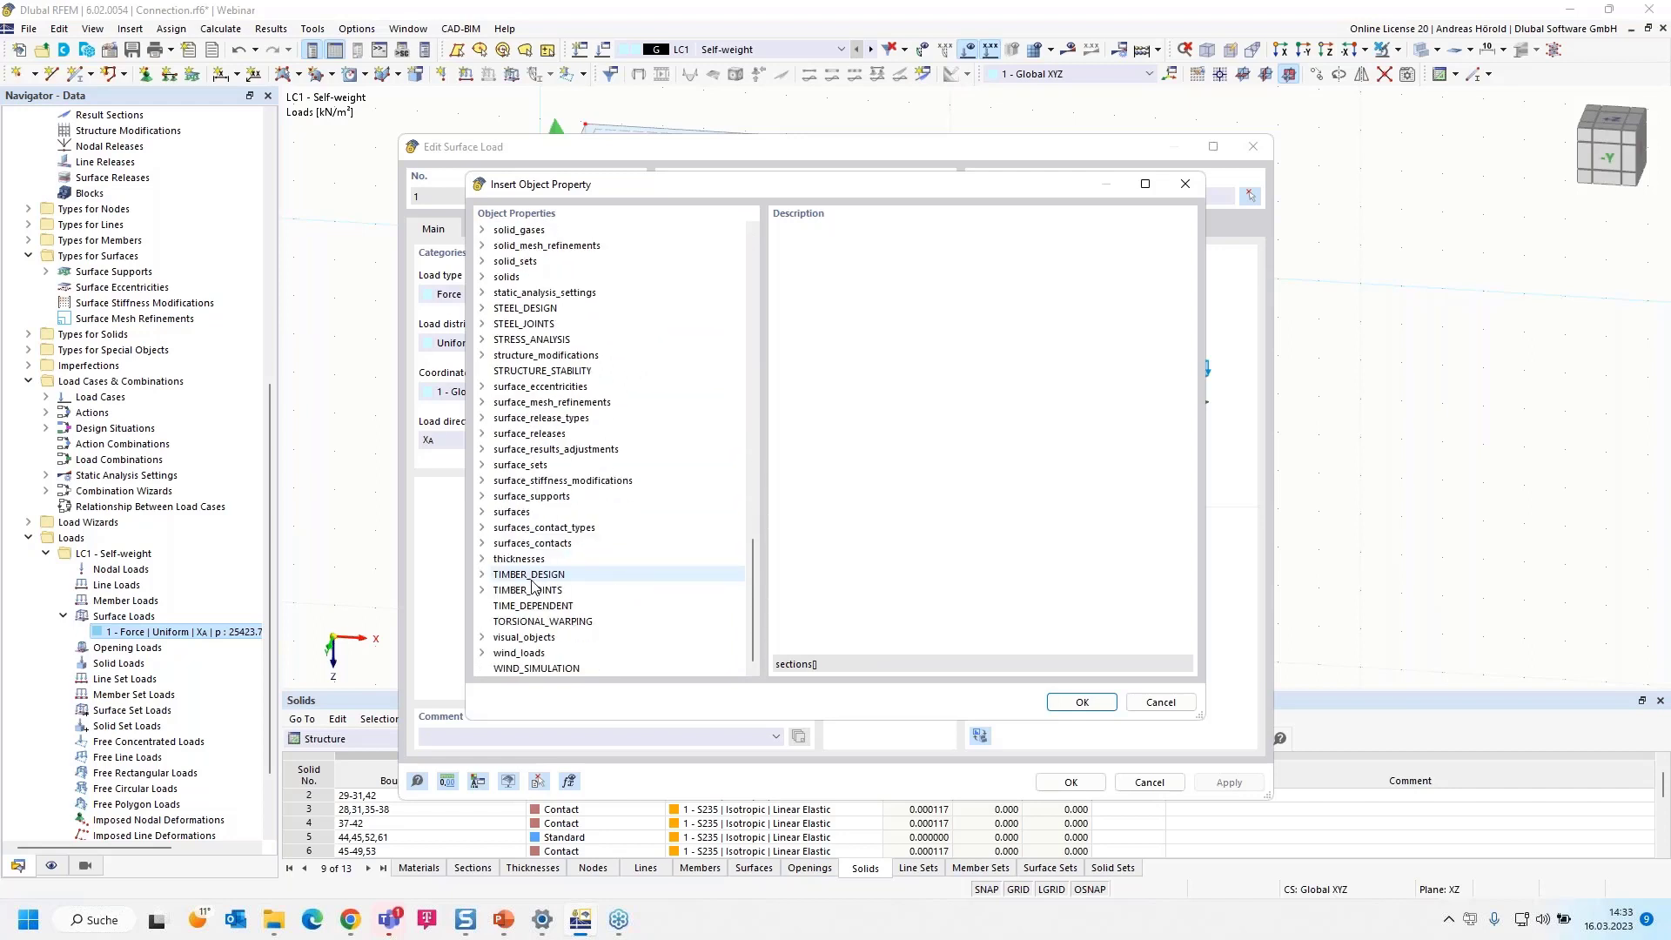
{"action": "left_click", "coordinate": [483, 513]}
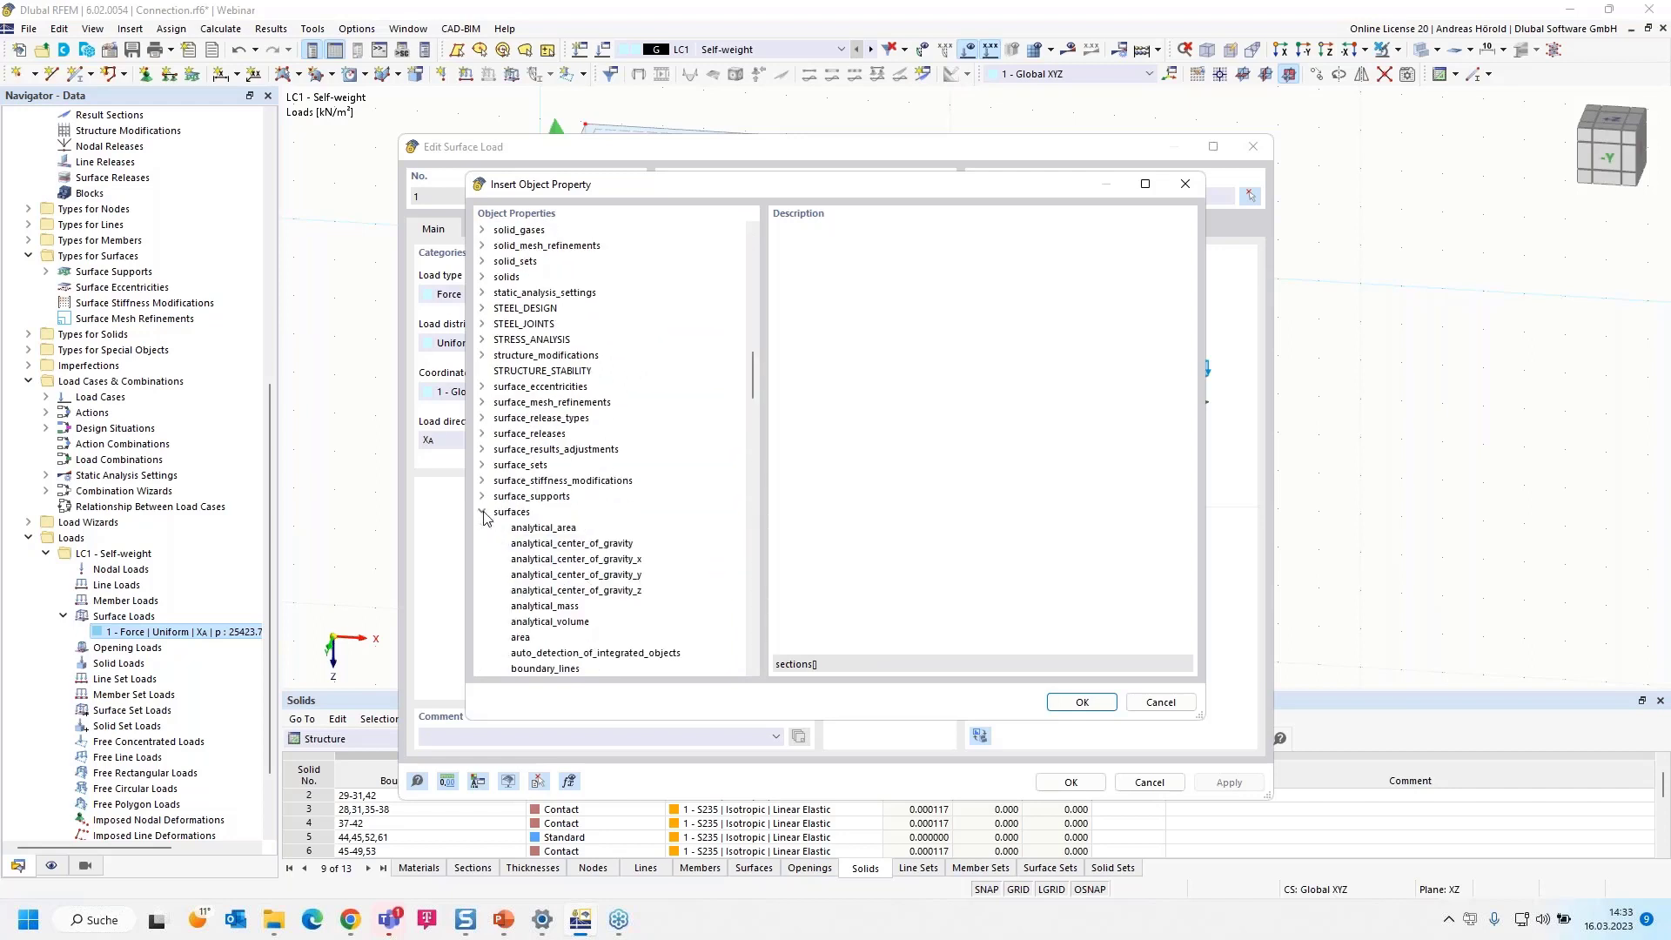
{"action": "left_click", "coordinate": [528, 641]}
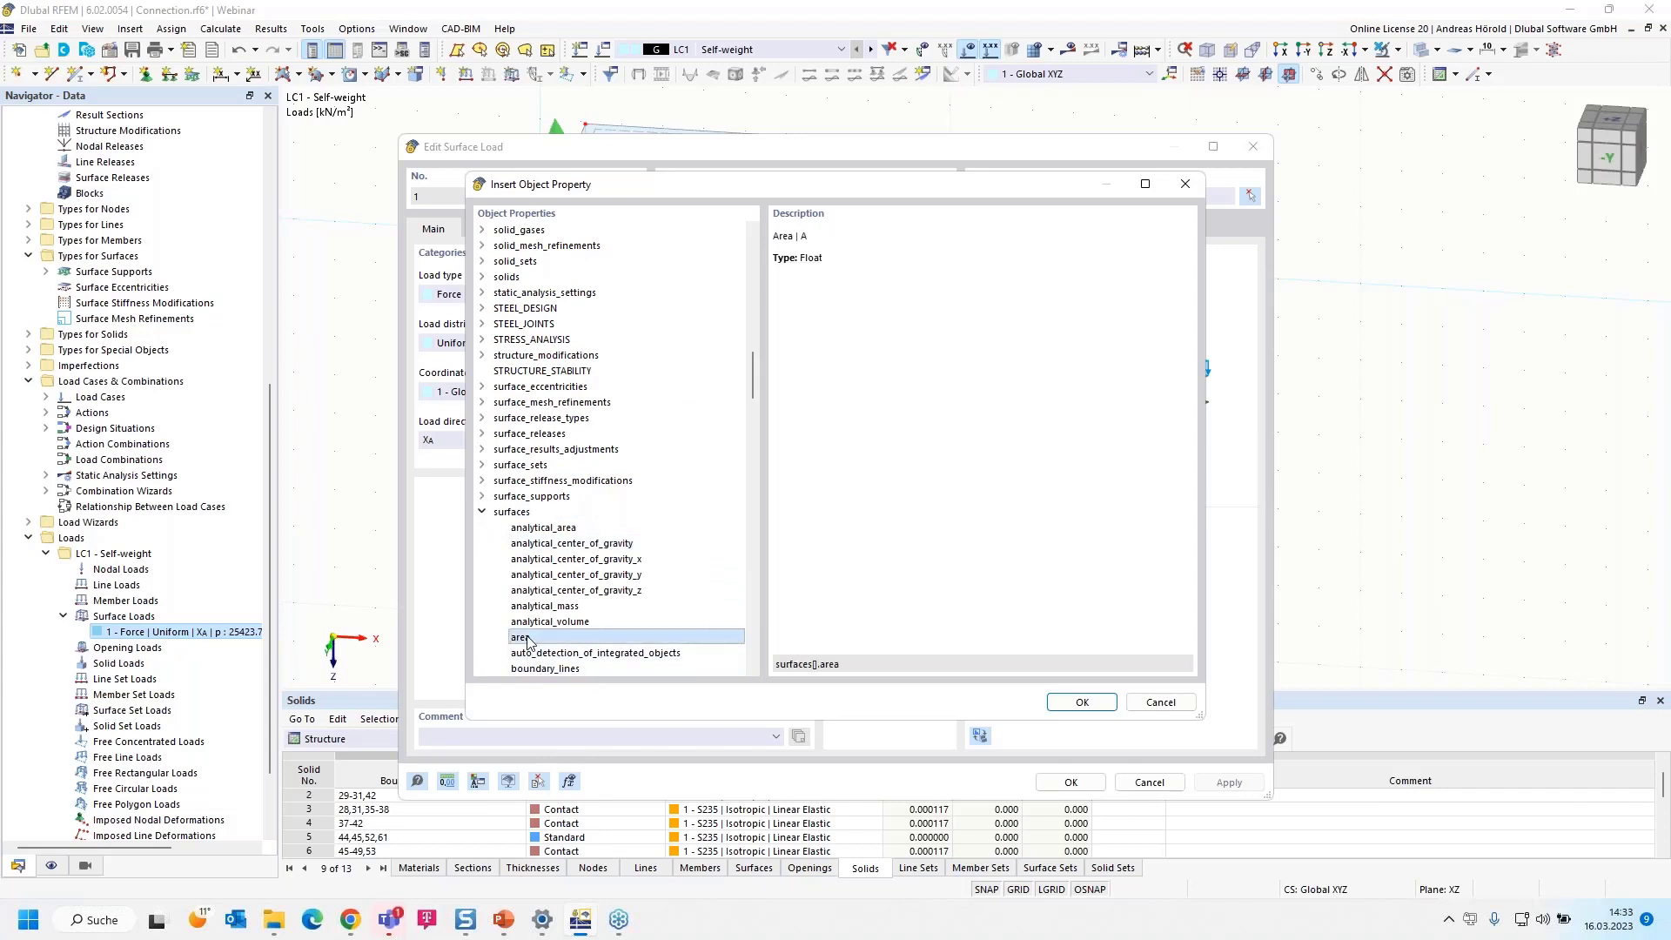
{"action": "left_click", "coordinate": [1082, 702]}
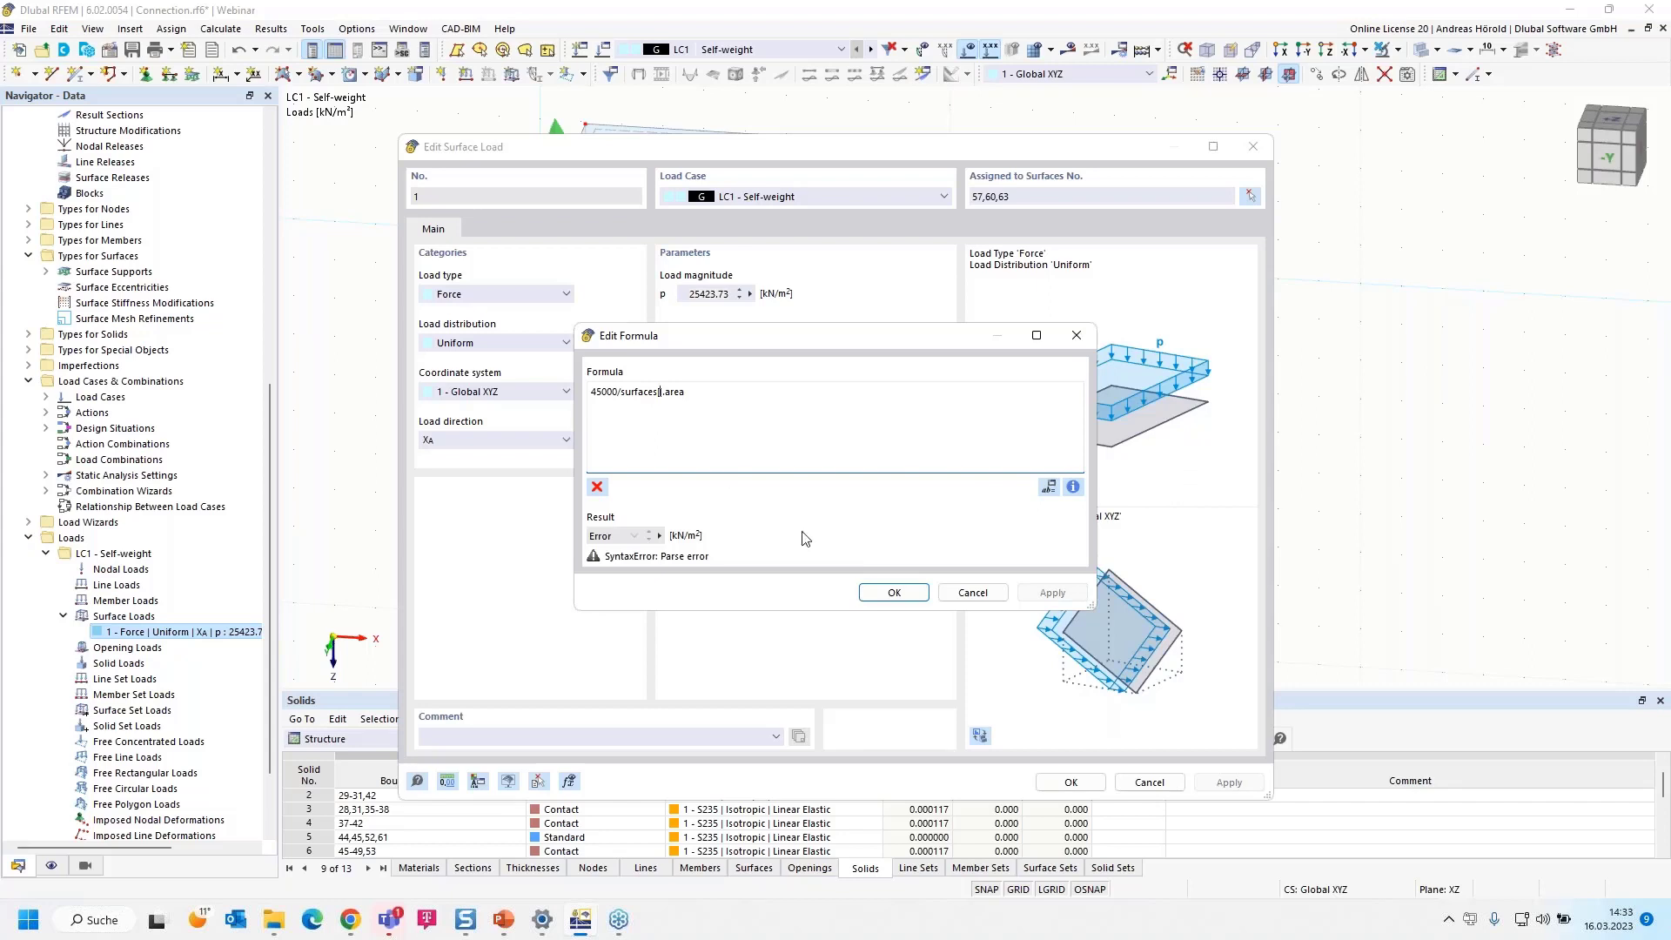
Complete the load magnitude formula as 45000/surfaces[57].area, recheck it, and save the surface load
{"action": "type", "text": "57"}
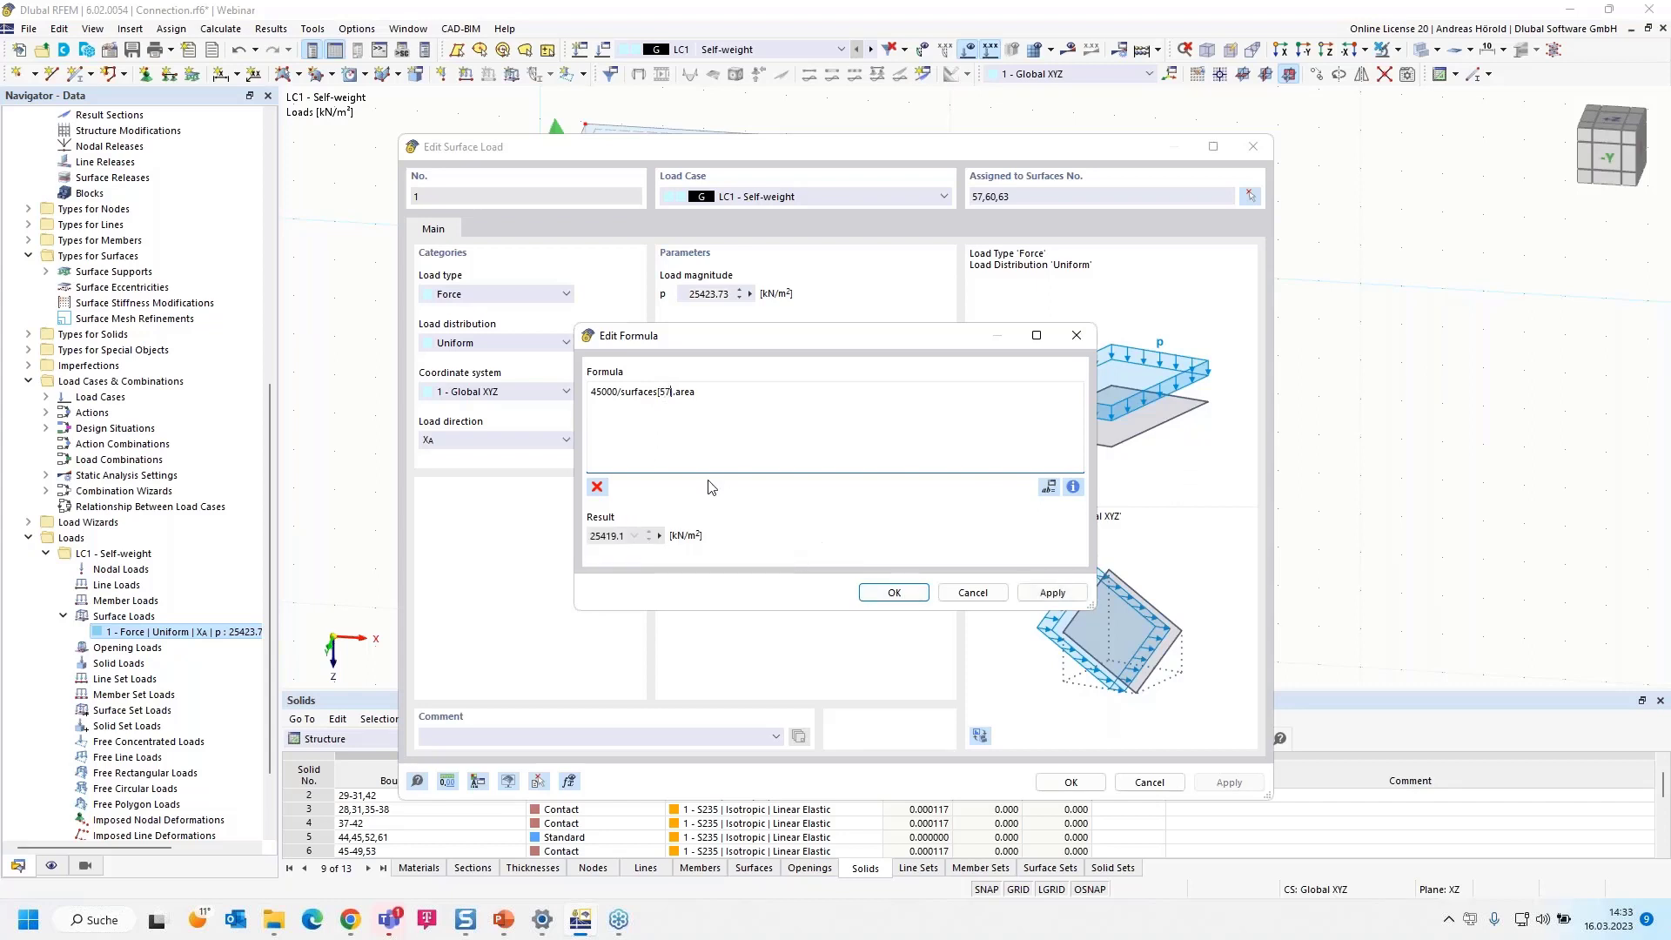
{"action": "left_click_drag", "start_coordinate": [769, 338], "coordinate": [828, 331]}
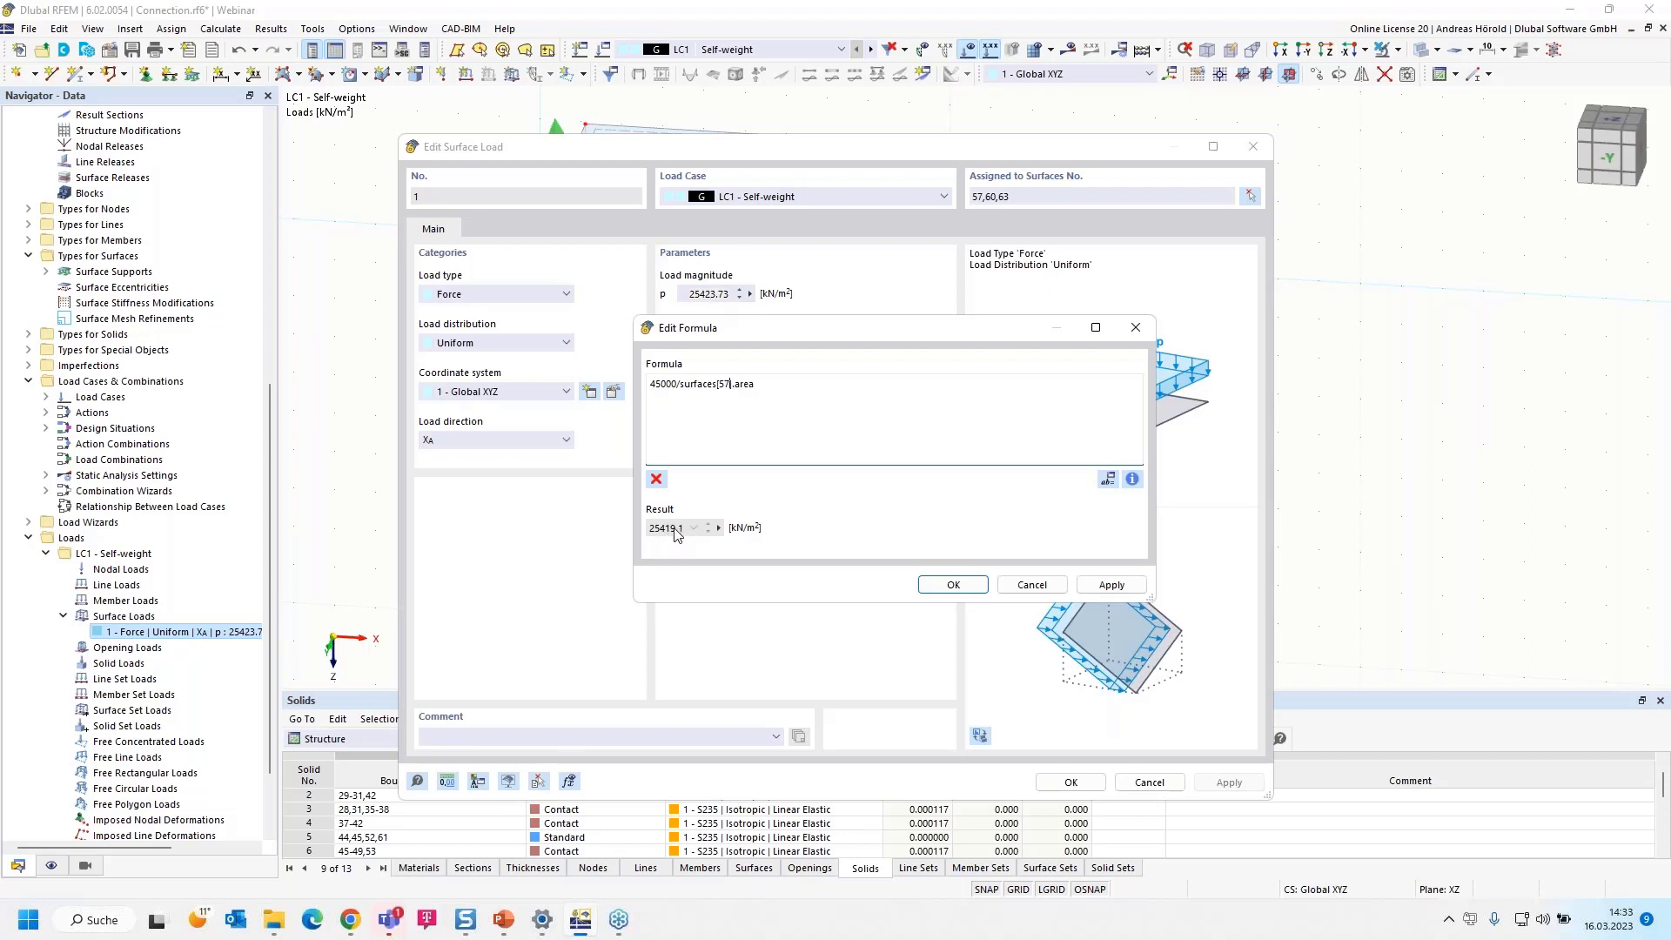
{"action": "left_click", "coordinate": [950, 585]}
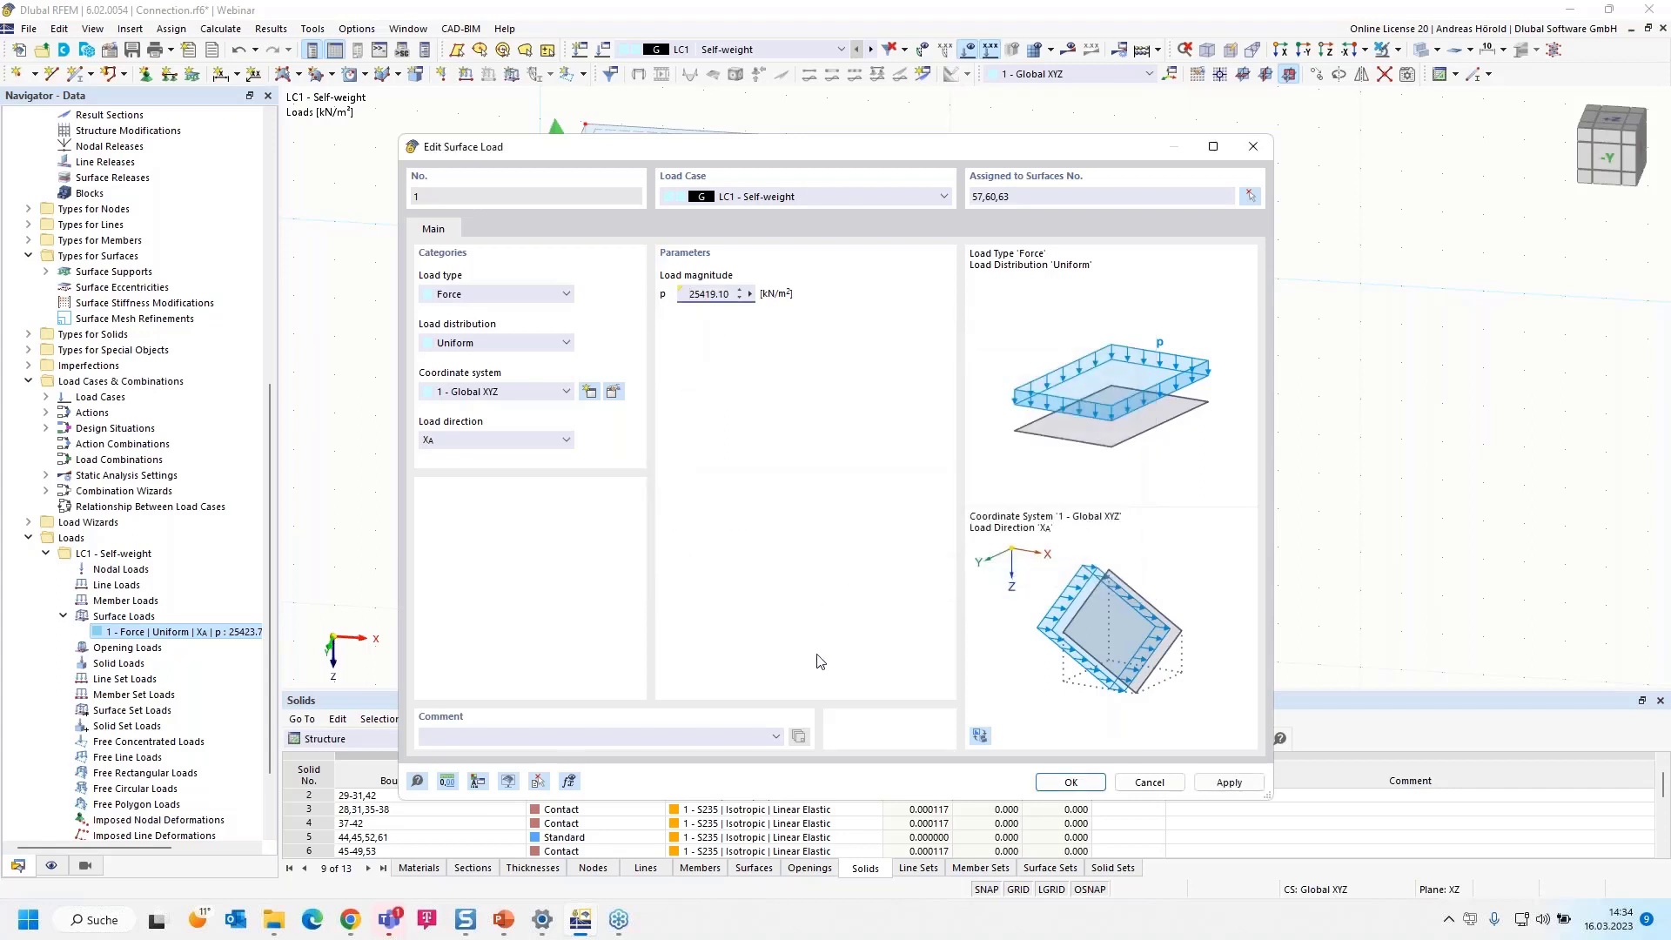
{"action": "left_click", "coordinate": [749, 294]}
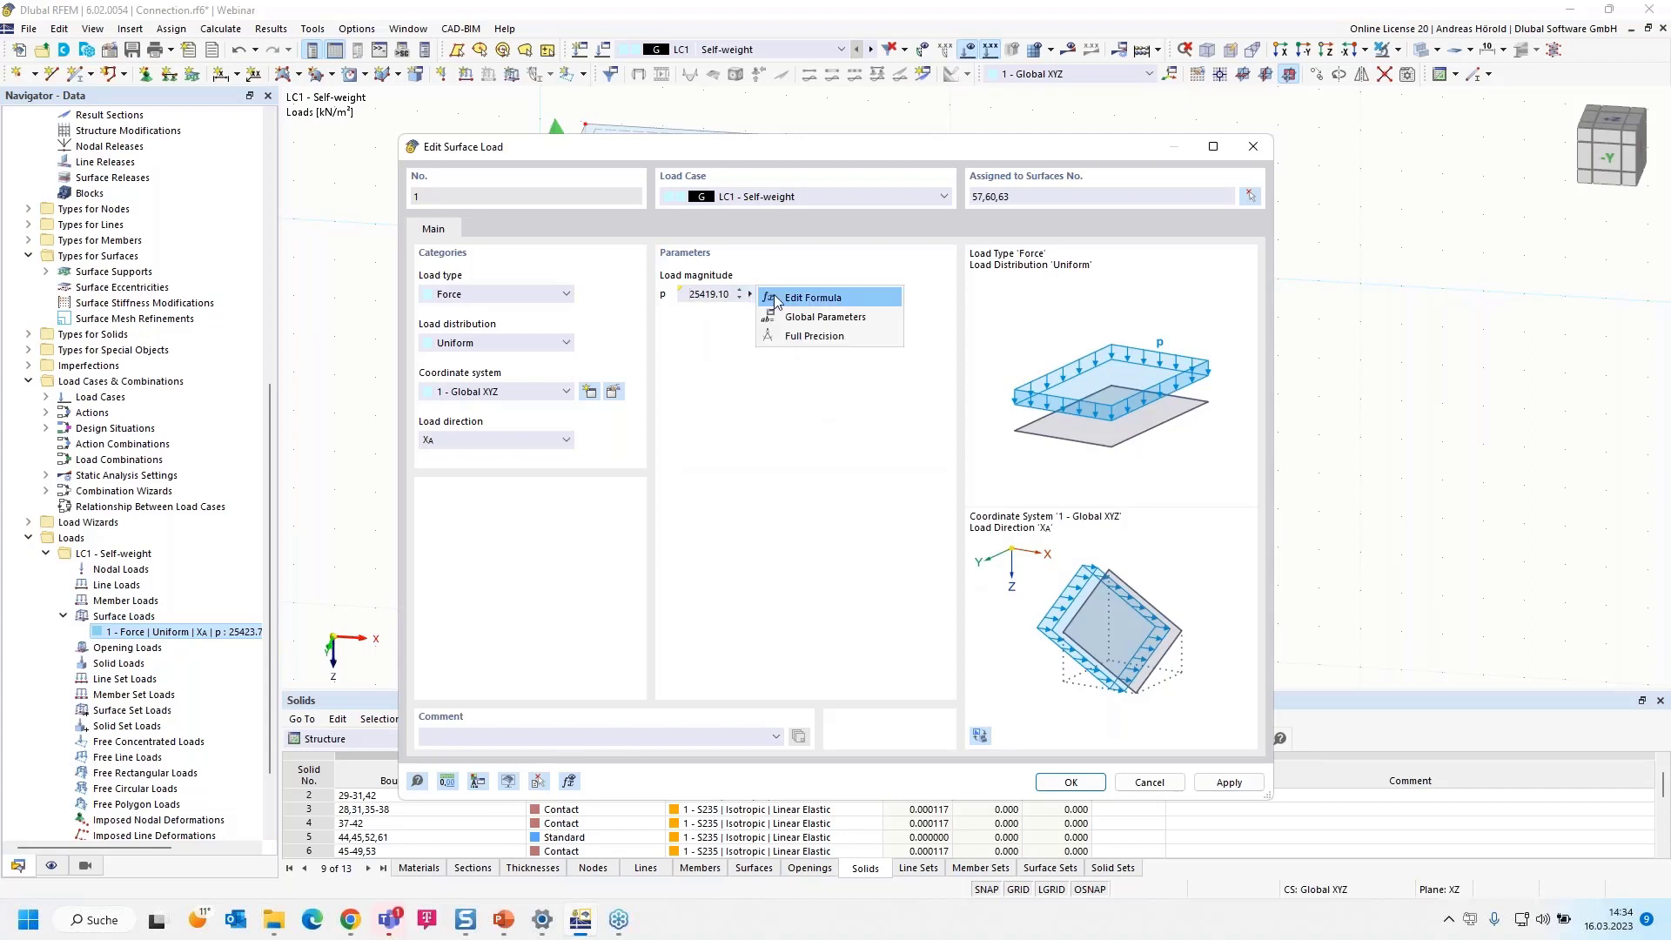
{"action": "left_click", "coordinate": [799, 298]}
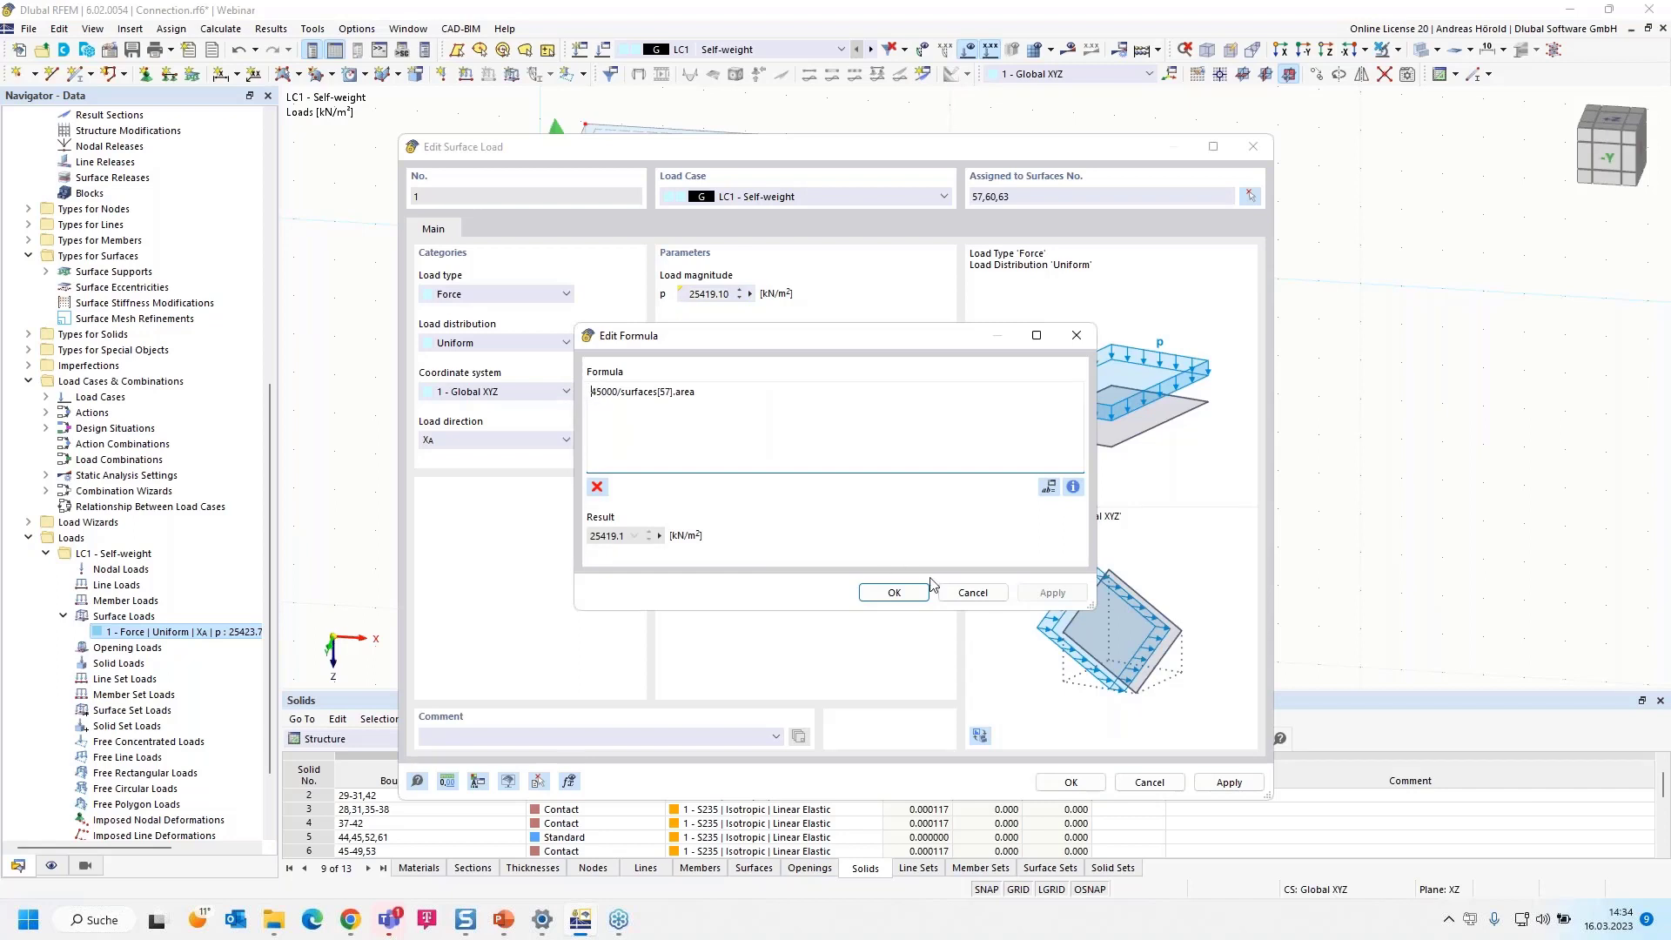
{"action": "left_click", "coordinate": [972, 593]}
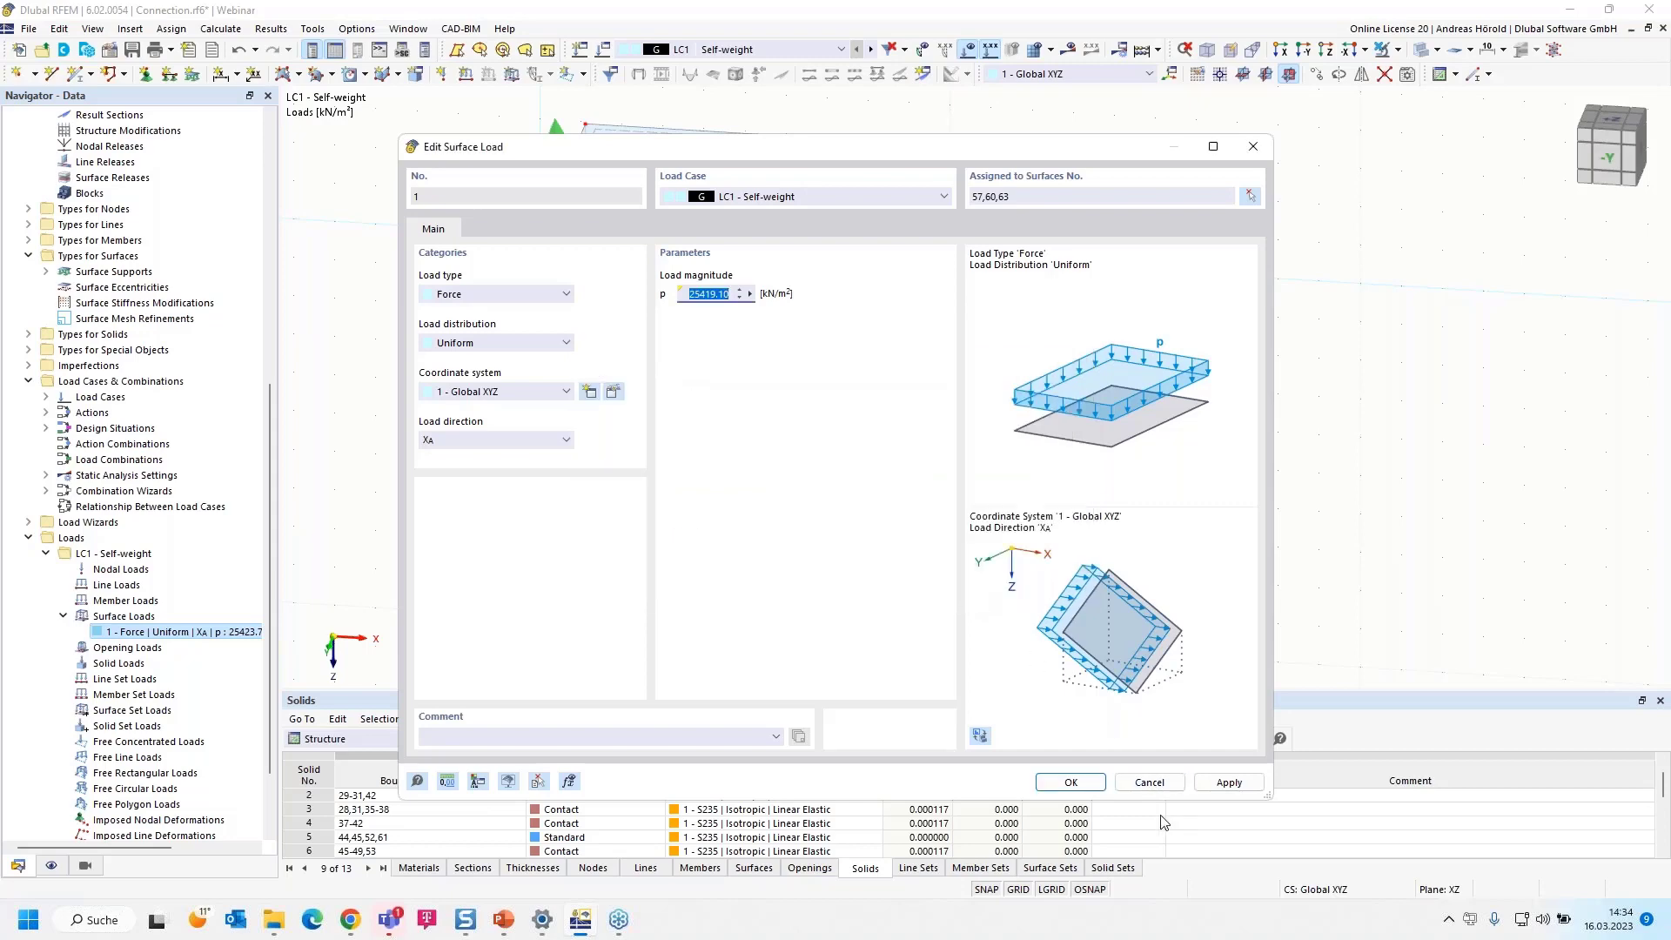
{"action": "left_click", "coordinate": [1067, 783]}
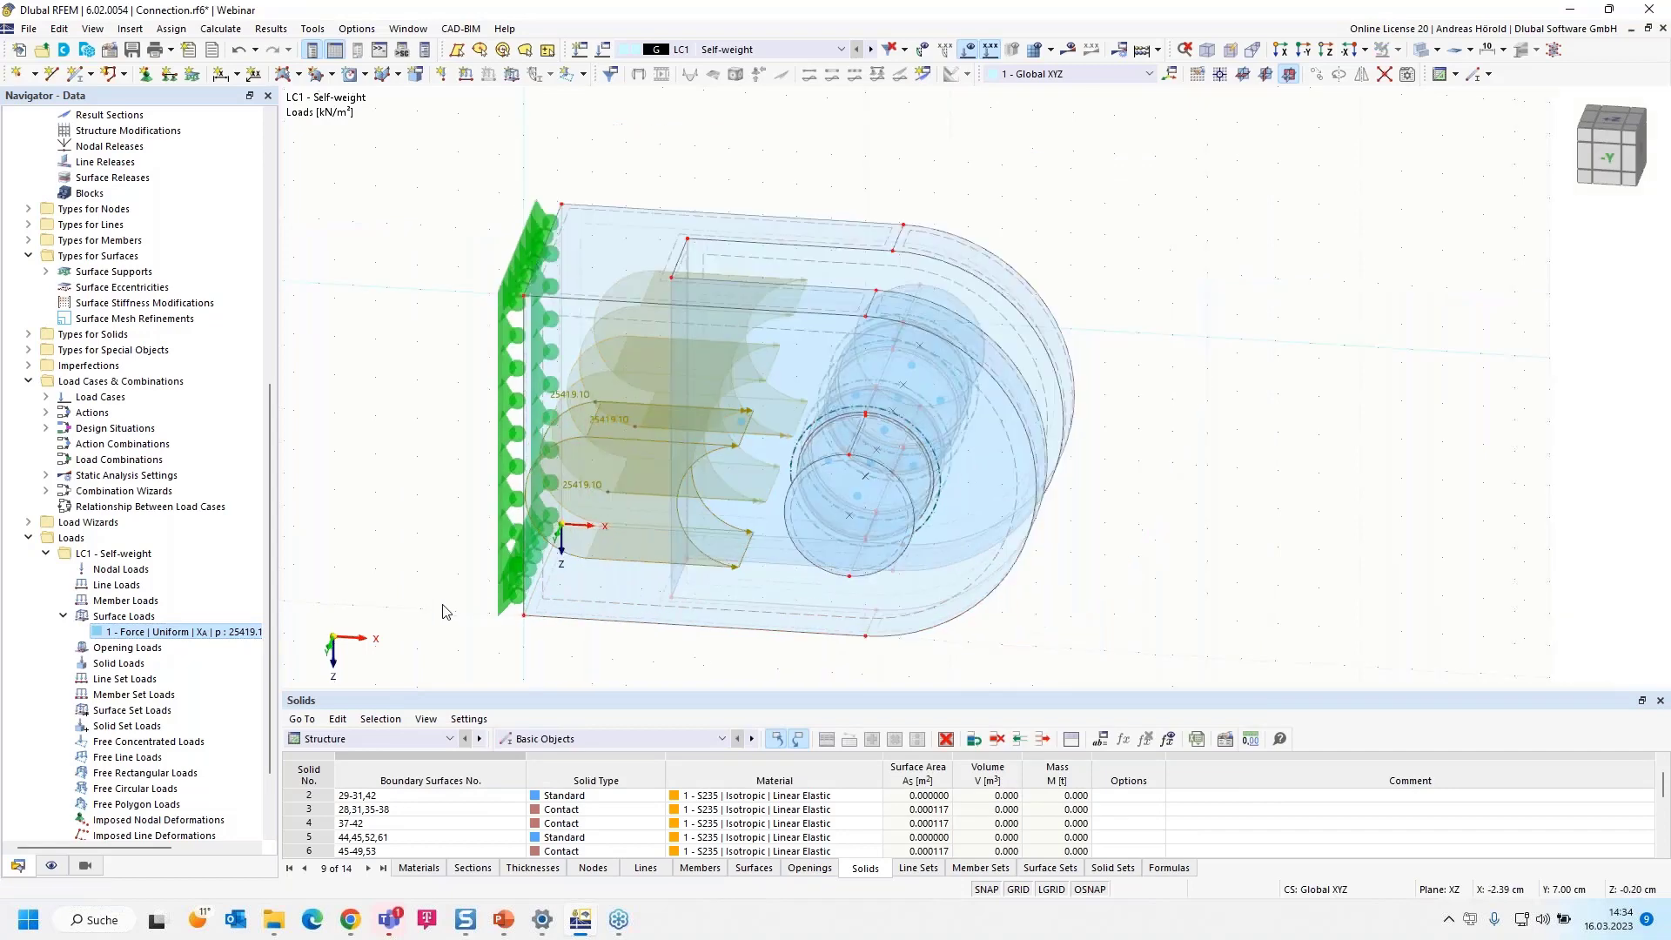
Open the load cases and combinations settings and rename load case LC1 to Fd
{"action": "scroll", "coordinate": [488, 560], "scroll_direction": "down", "scroll_amount": 2}
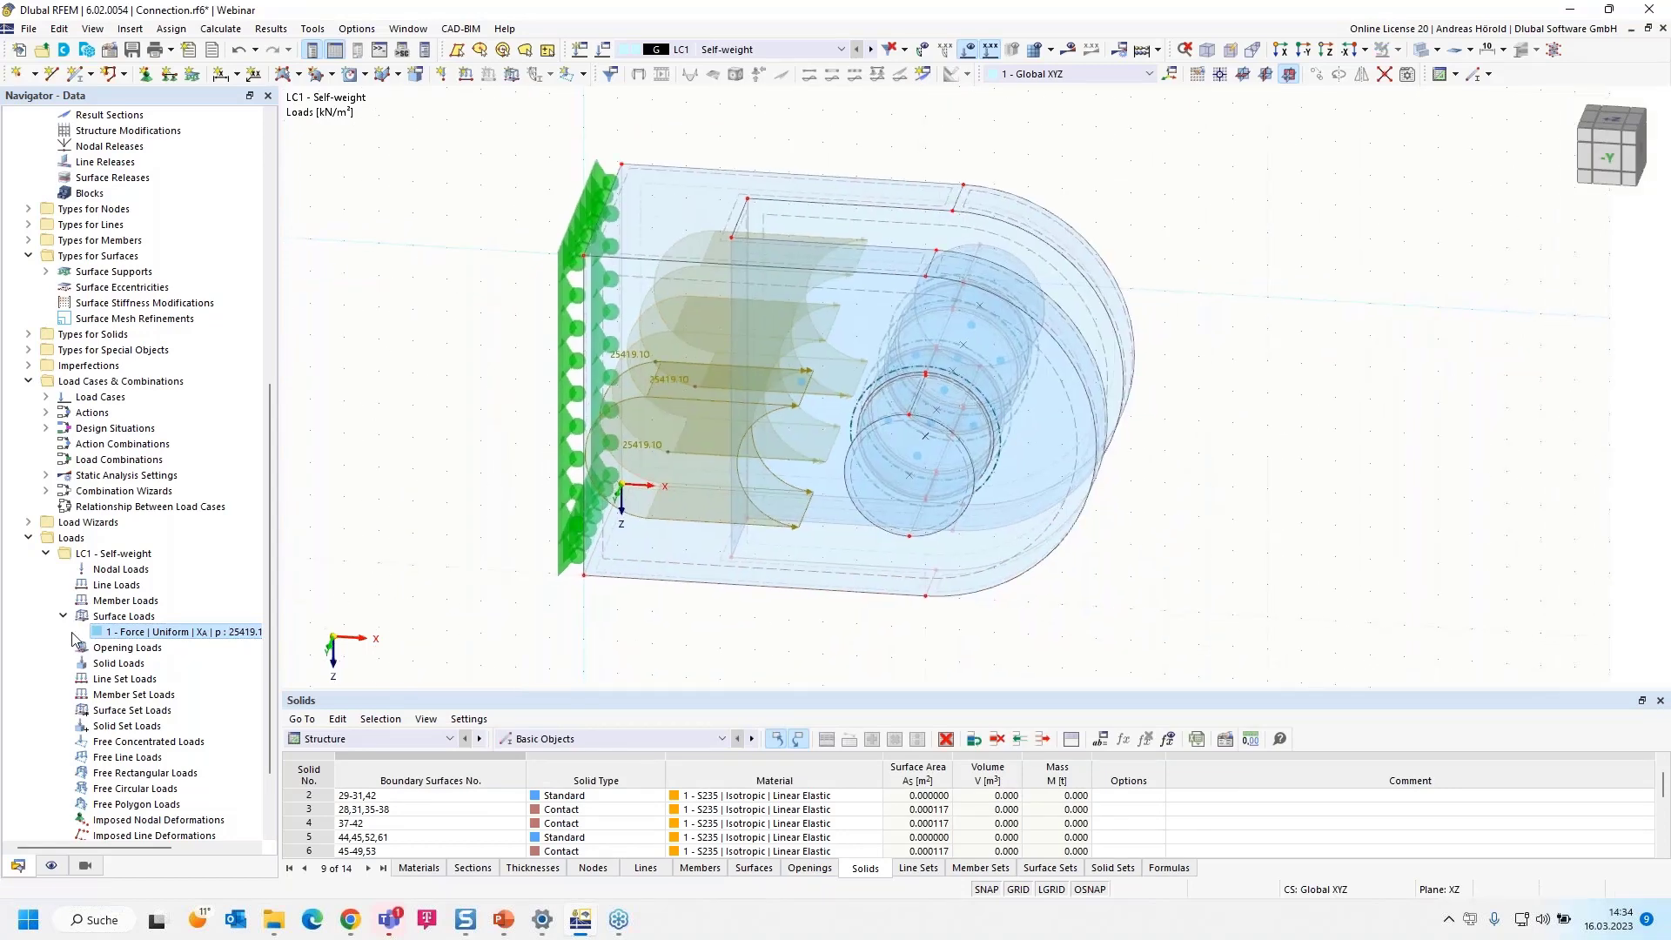
{"action": "scroll", "coordinate": [67, 624], "scroll_direction": "down", "scroll_amount": 2}
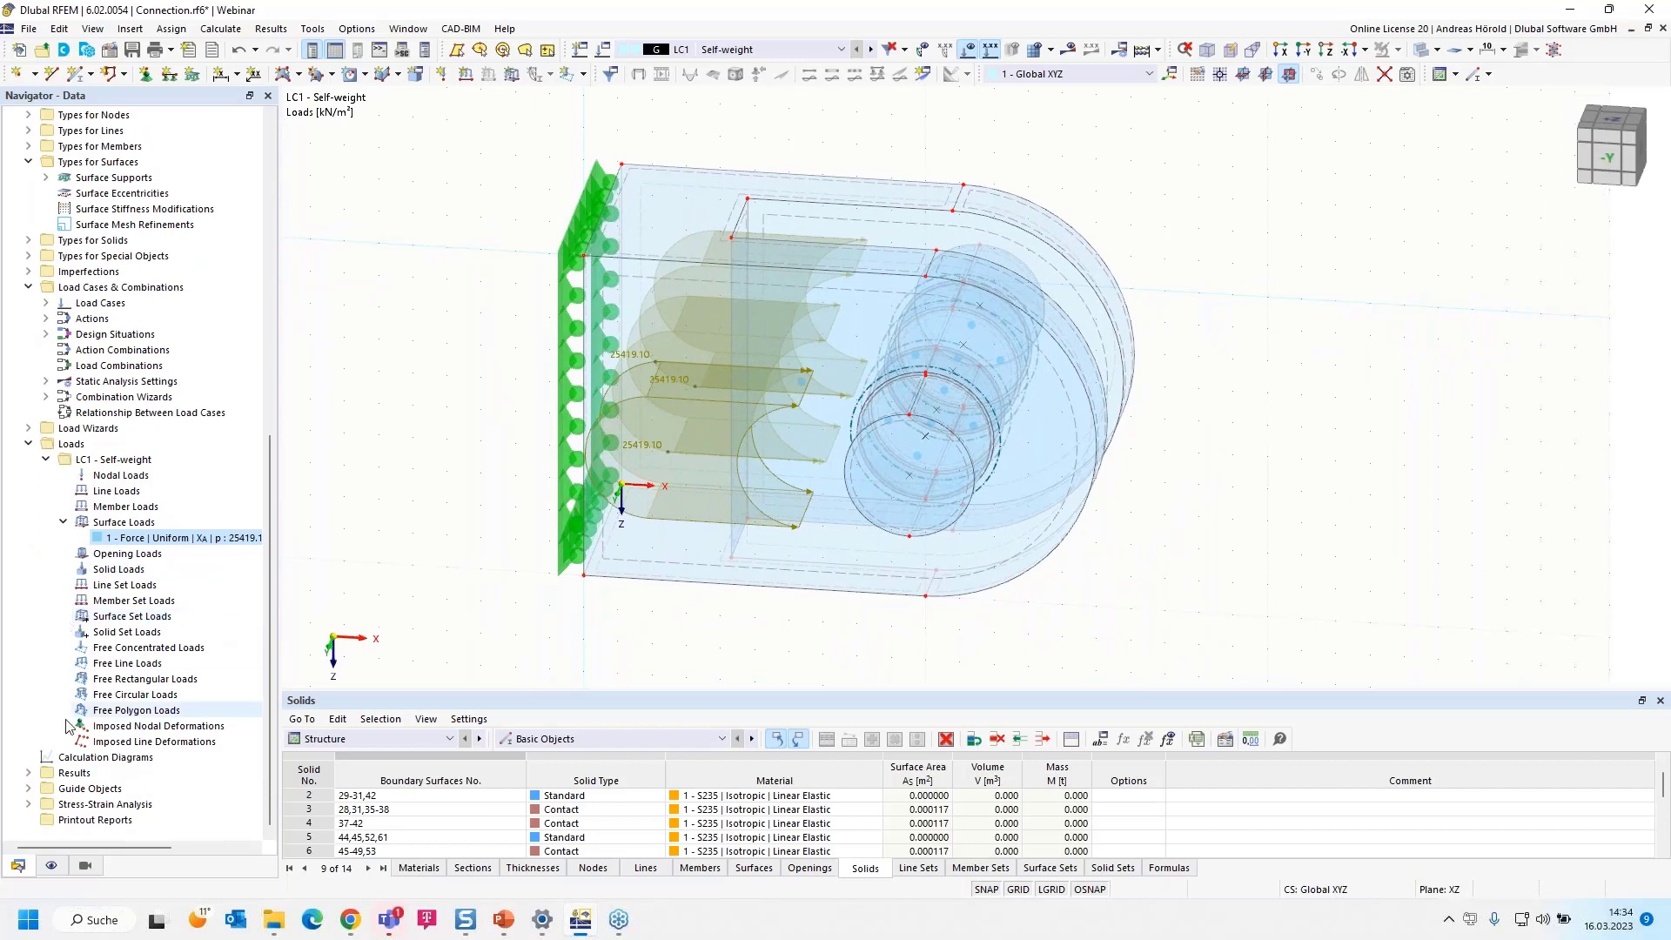
{"action": "right_click", "coordinate": [142, 290]}
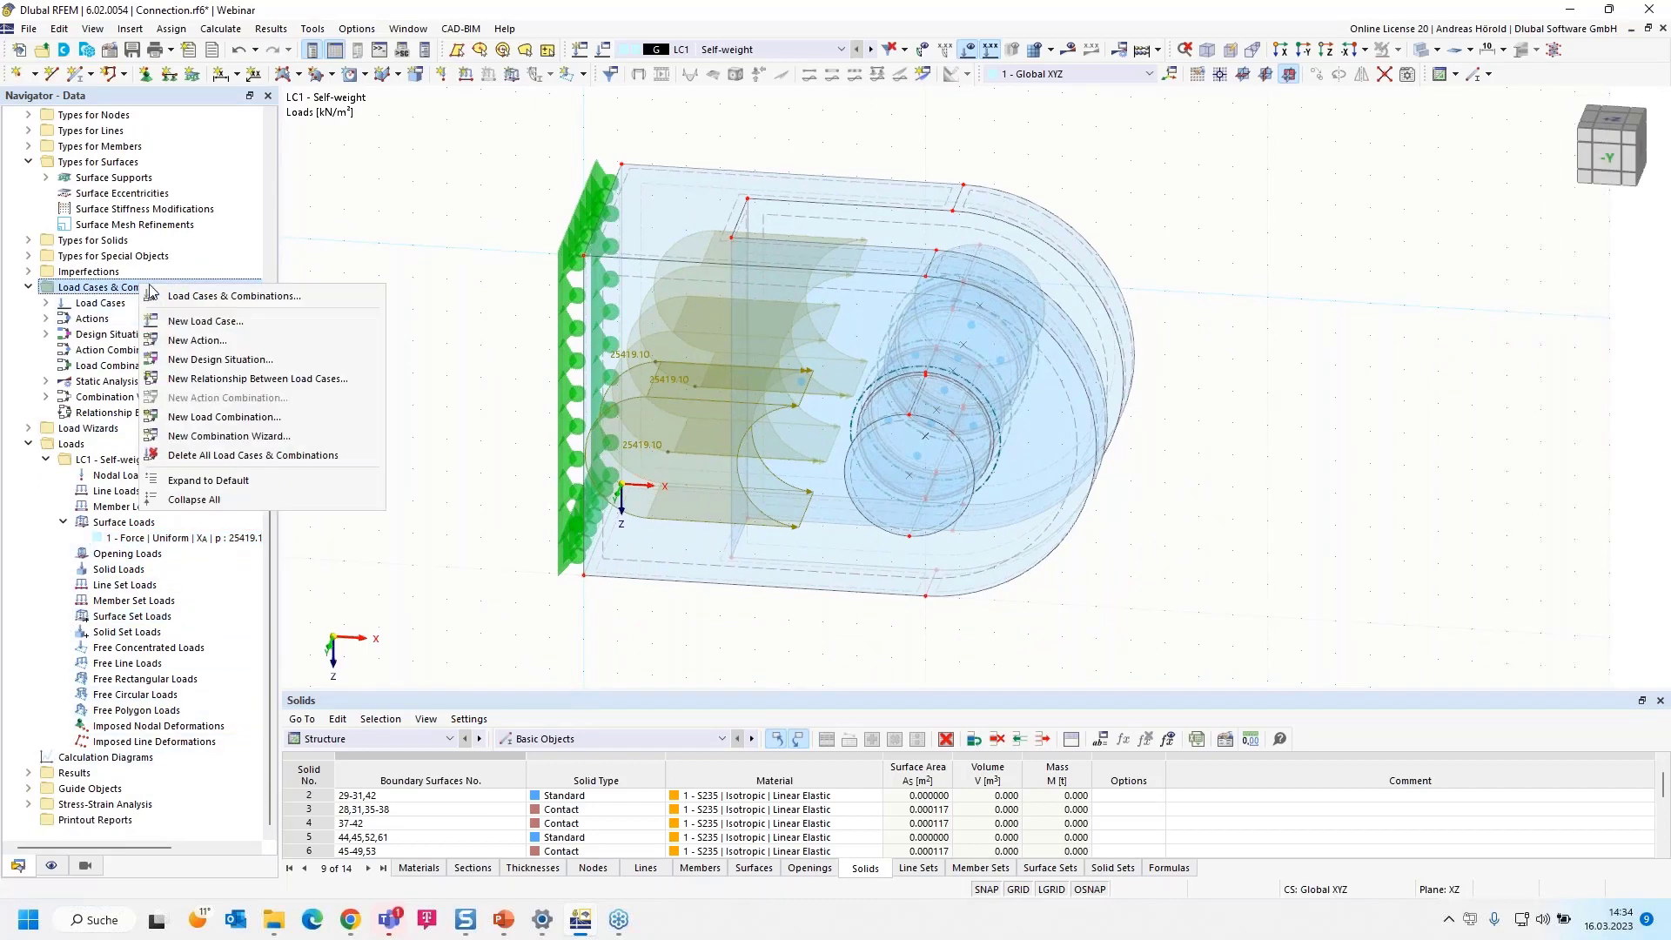
{"action": "left_click", "coordinate": [235, 297]}
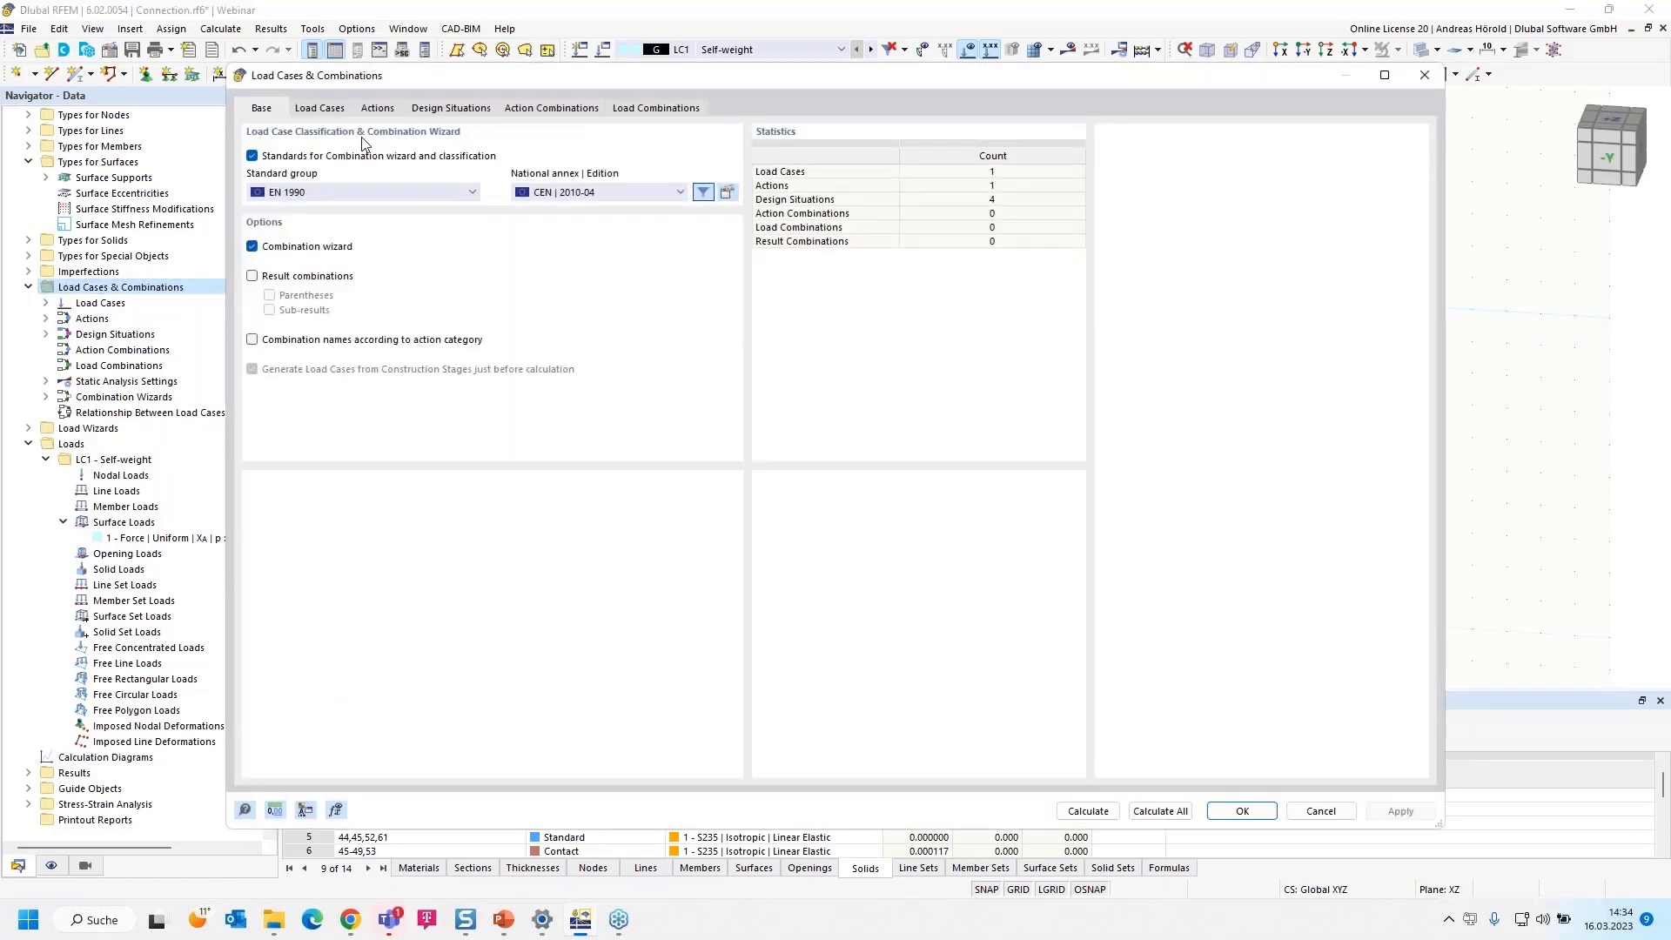
{"action": "left_click", "coordinate": [320, 109]}
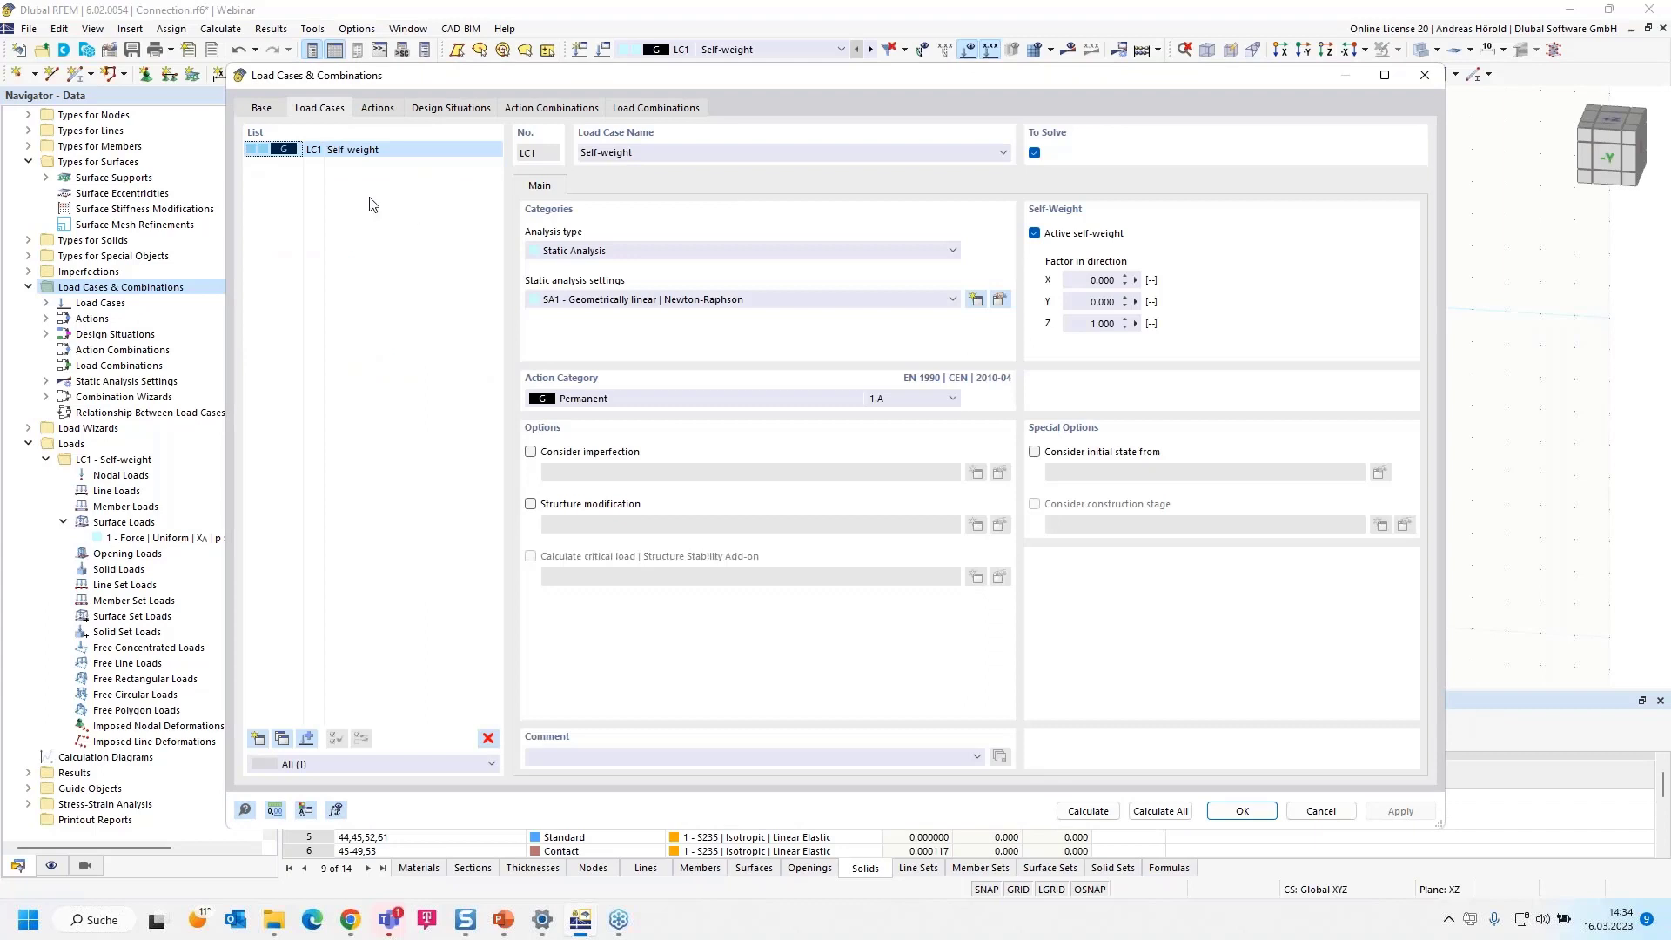
{"action": "left_click", "coordinate": [648, 153]}
{"action": "type", "text": "Fd"}
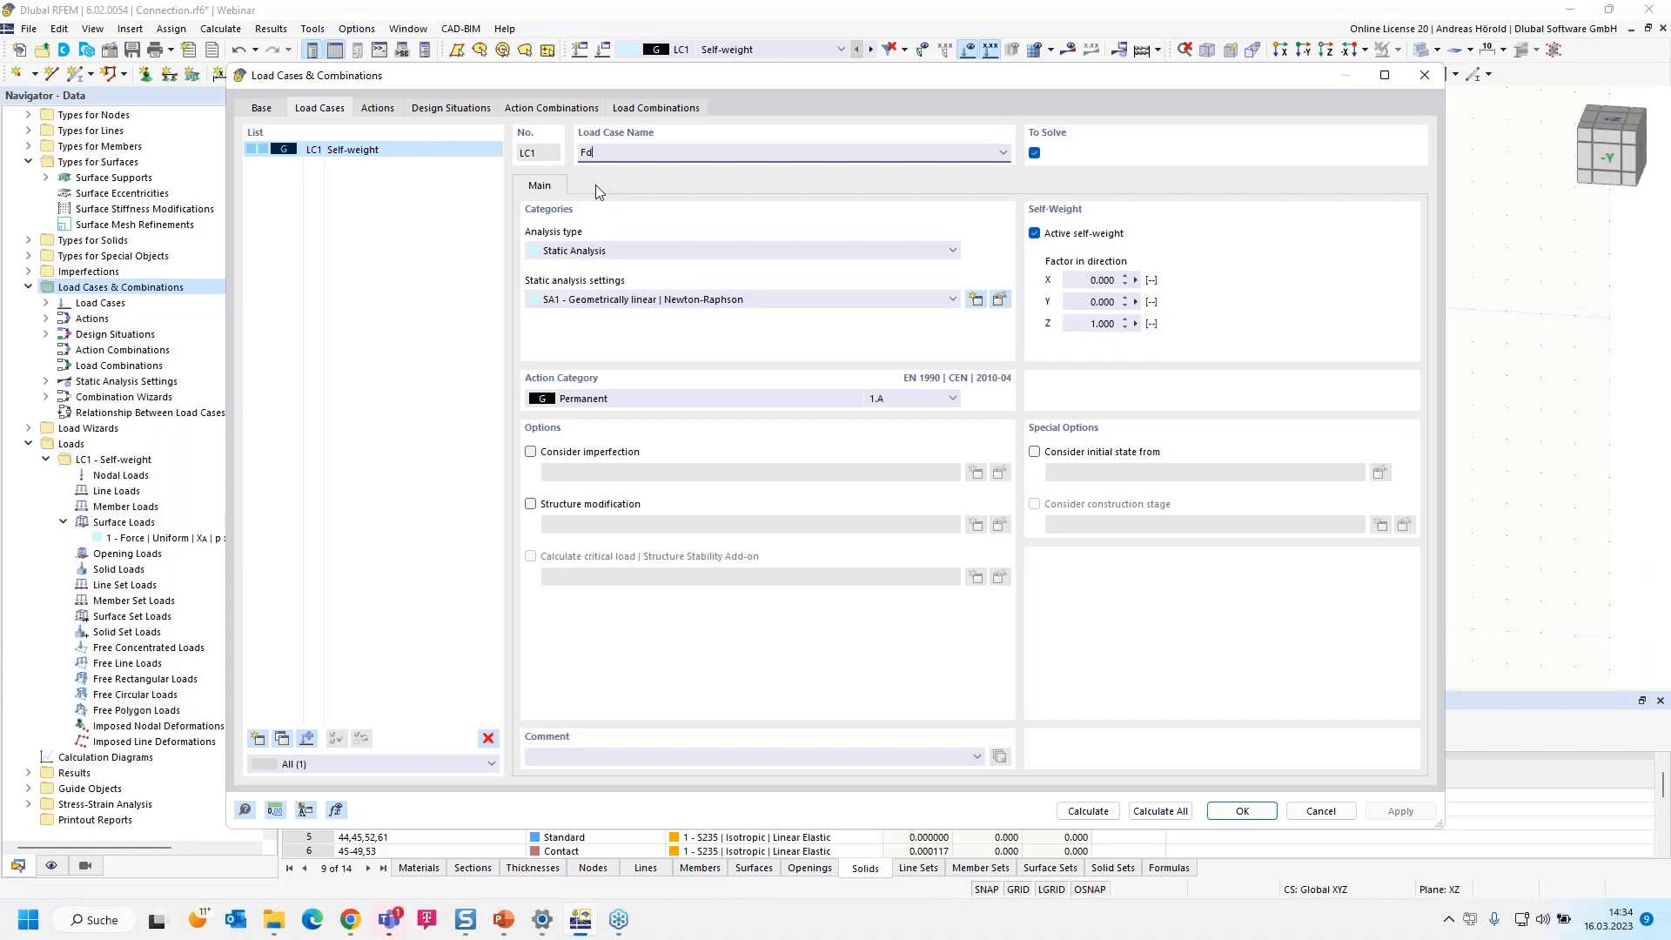
Delete the characteristic, frequent and quasi-permanent SLS design situations DS2 to DS4
{"action": "left_click", "coordinate": [654, 108]}
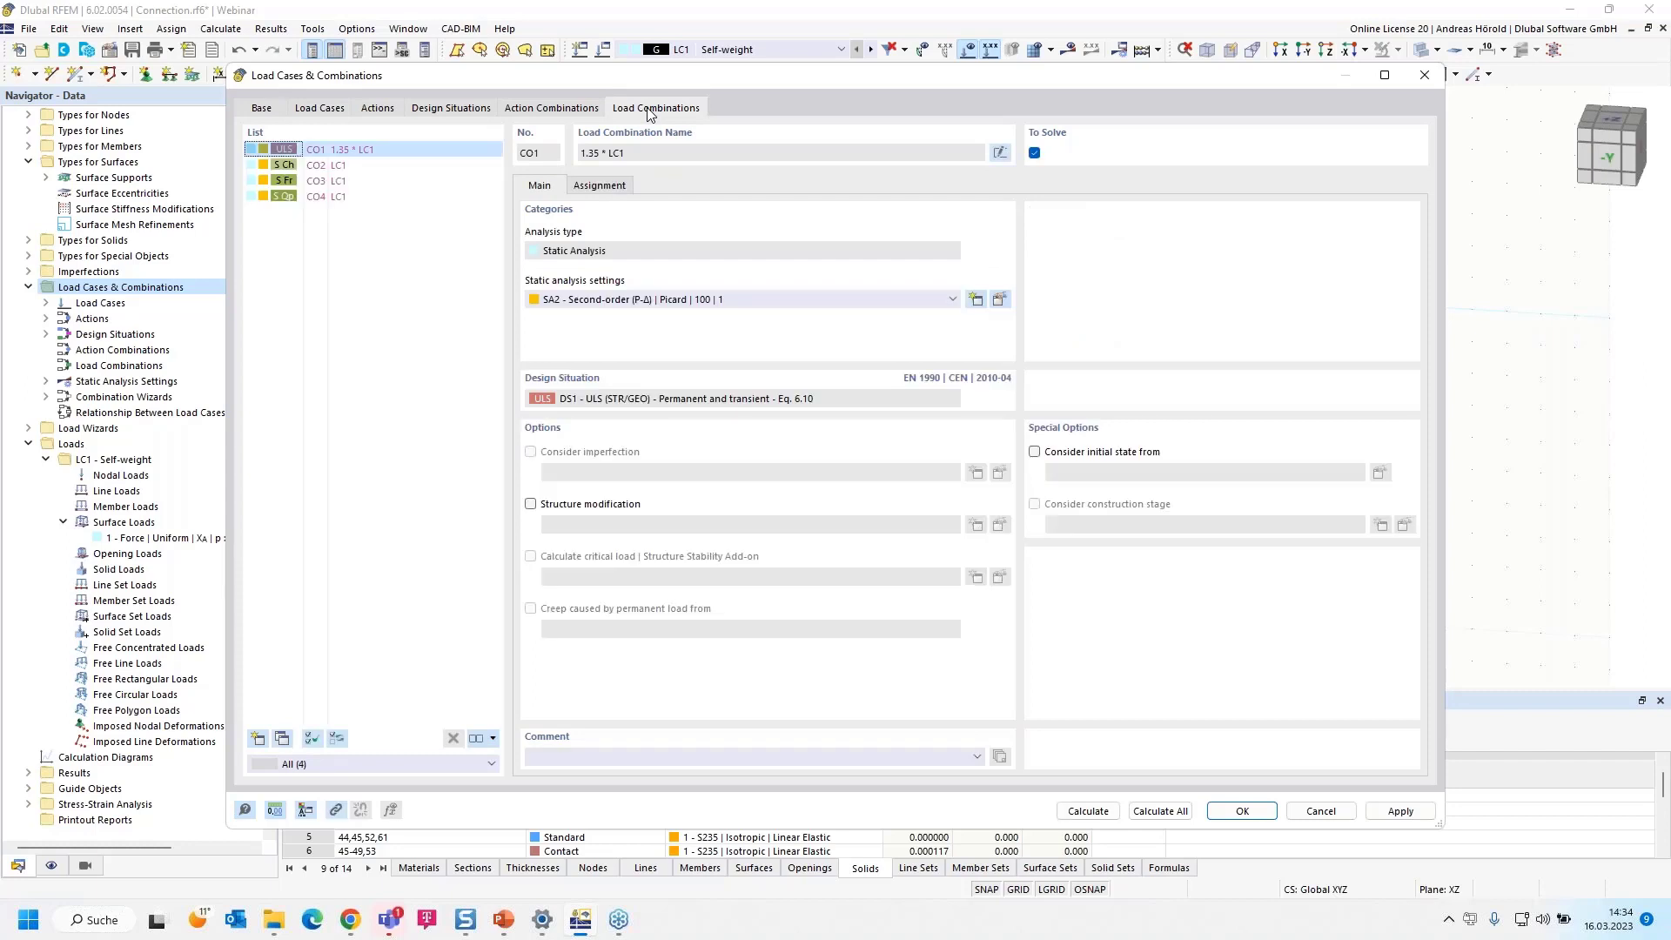
{"action": "left_click", "coordinate": [451, 108]}
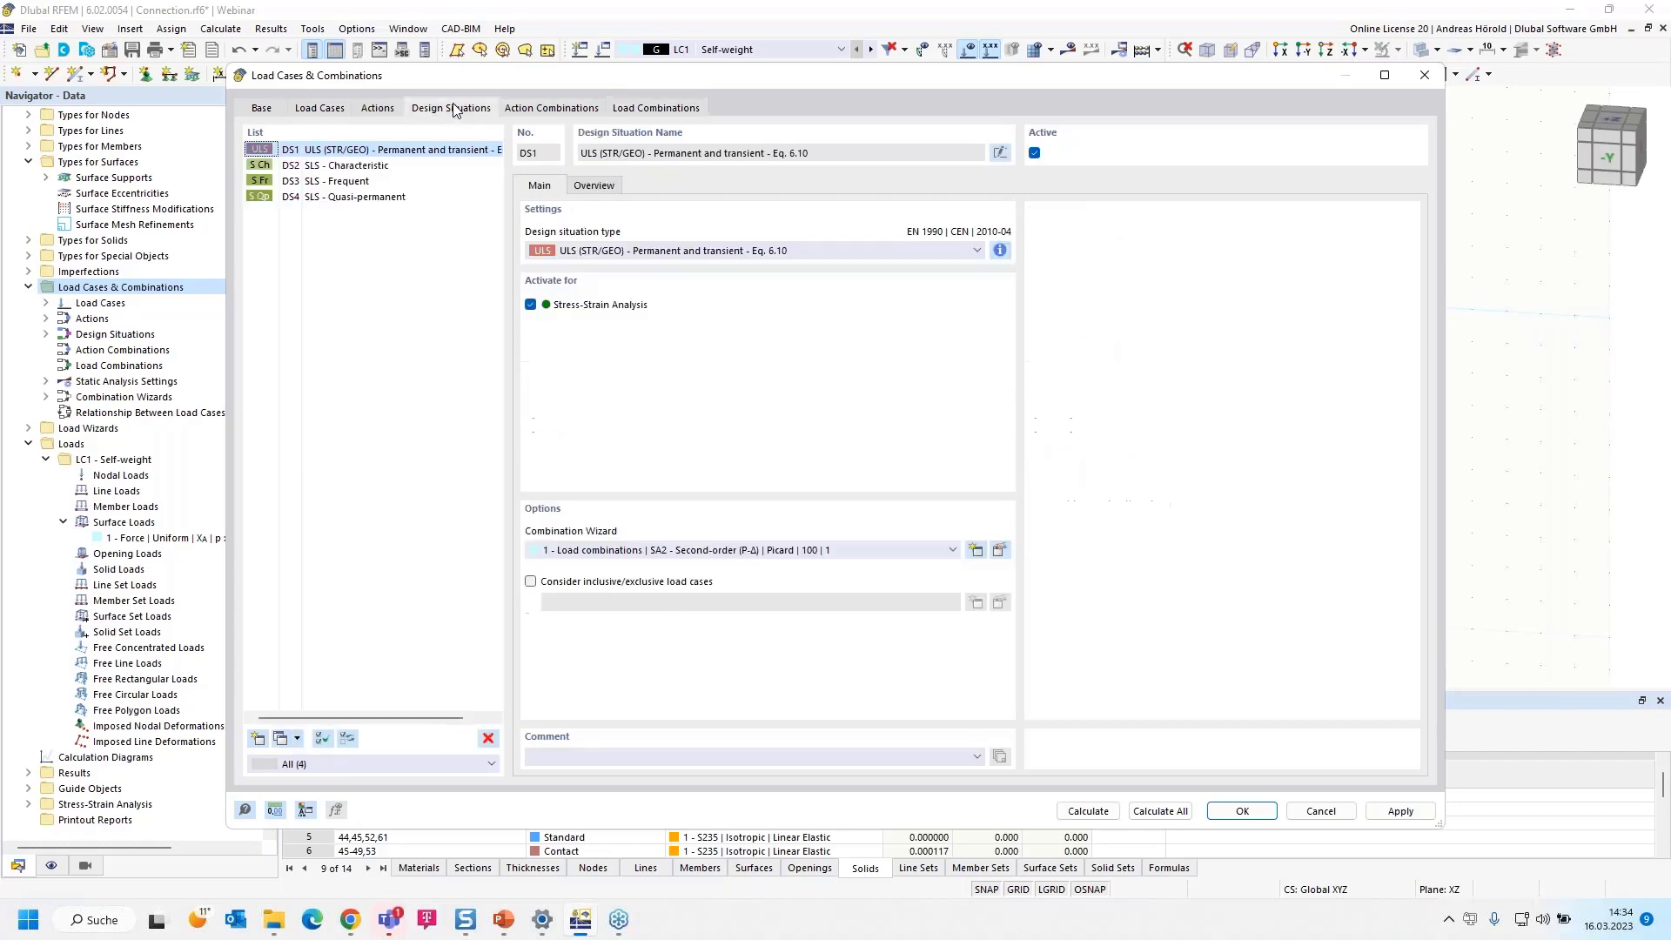
{"action": "left_click", "coordinate": [344, 166]}
{"action": "left_click_drag", "start_coordinate": [342, 170], "coordinate": [332, 206]}
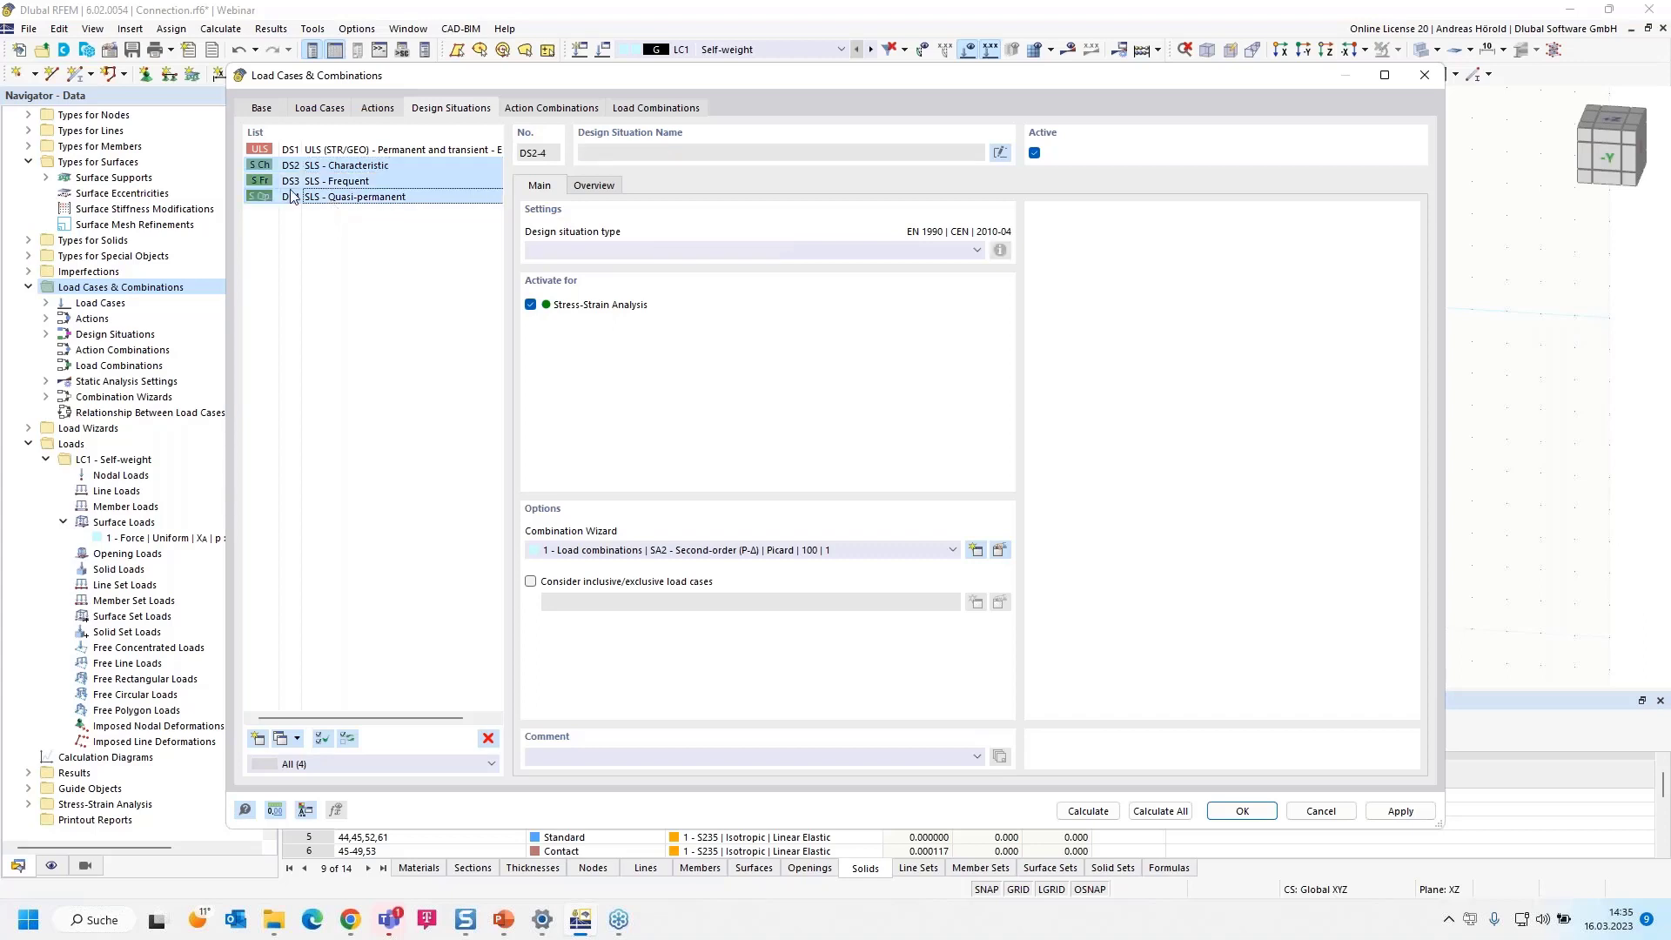
{"action": "left_click", "coordinate": [488, 740]}
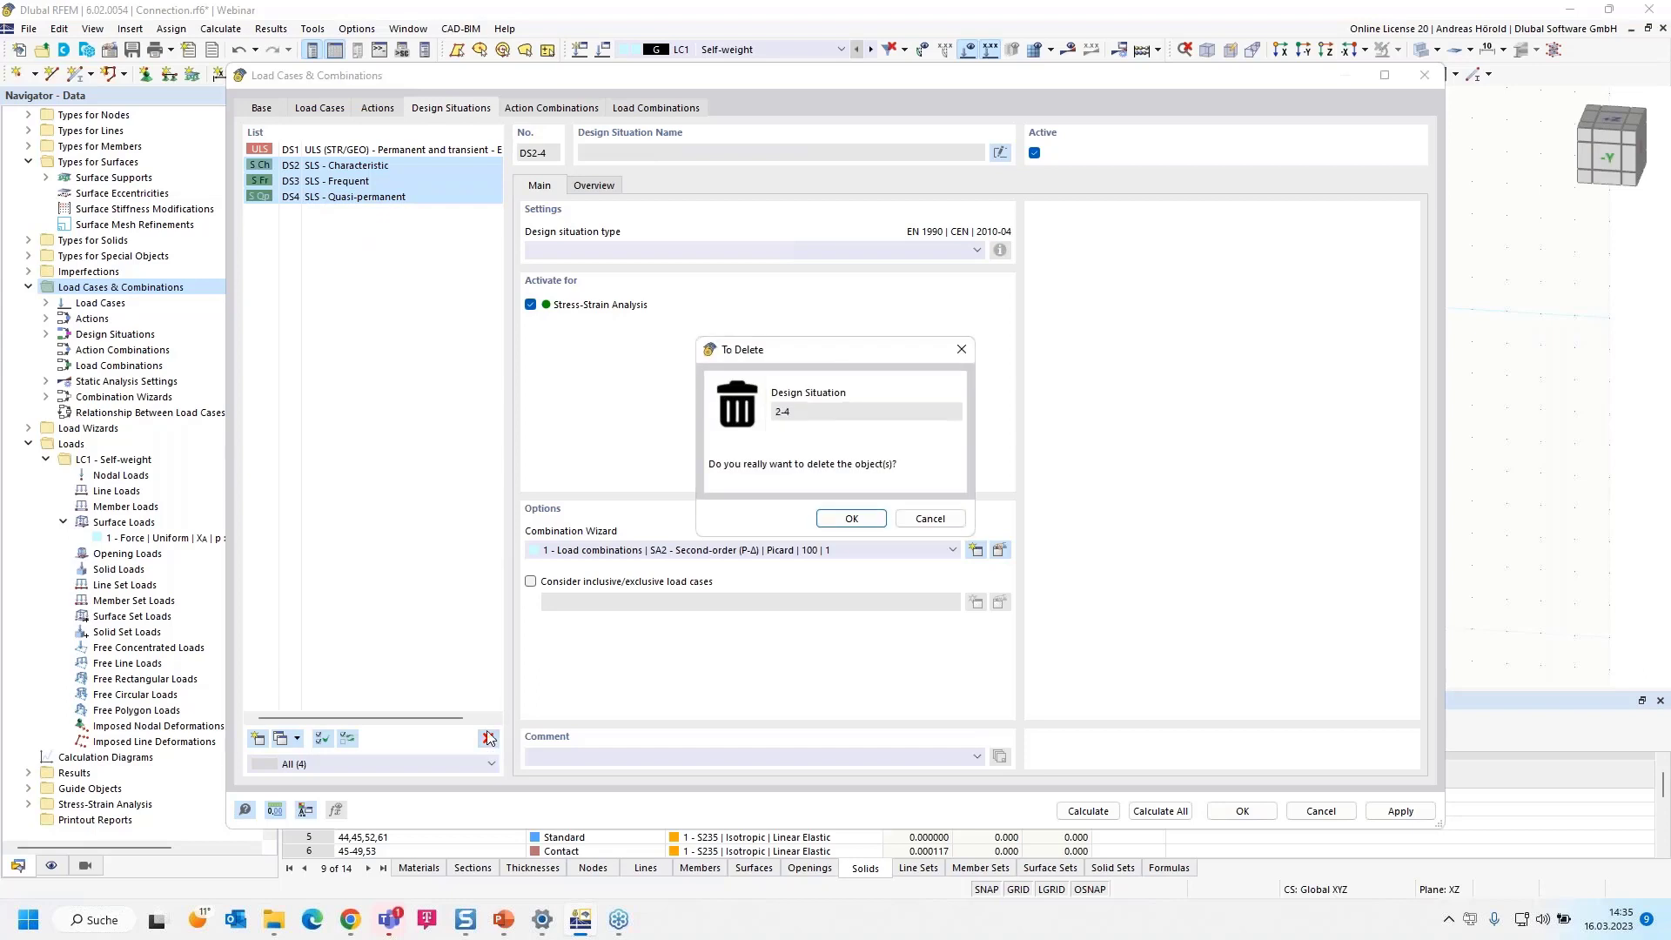
{"action": "left_click", "coordinate": [842, 520]}
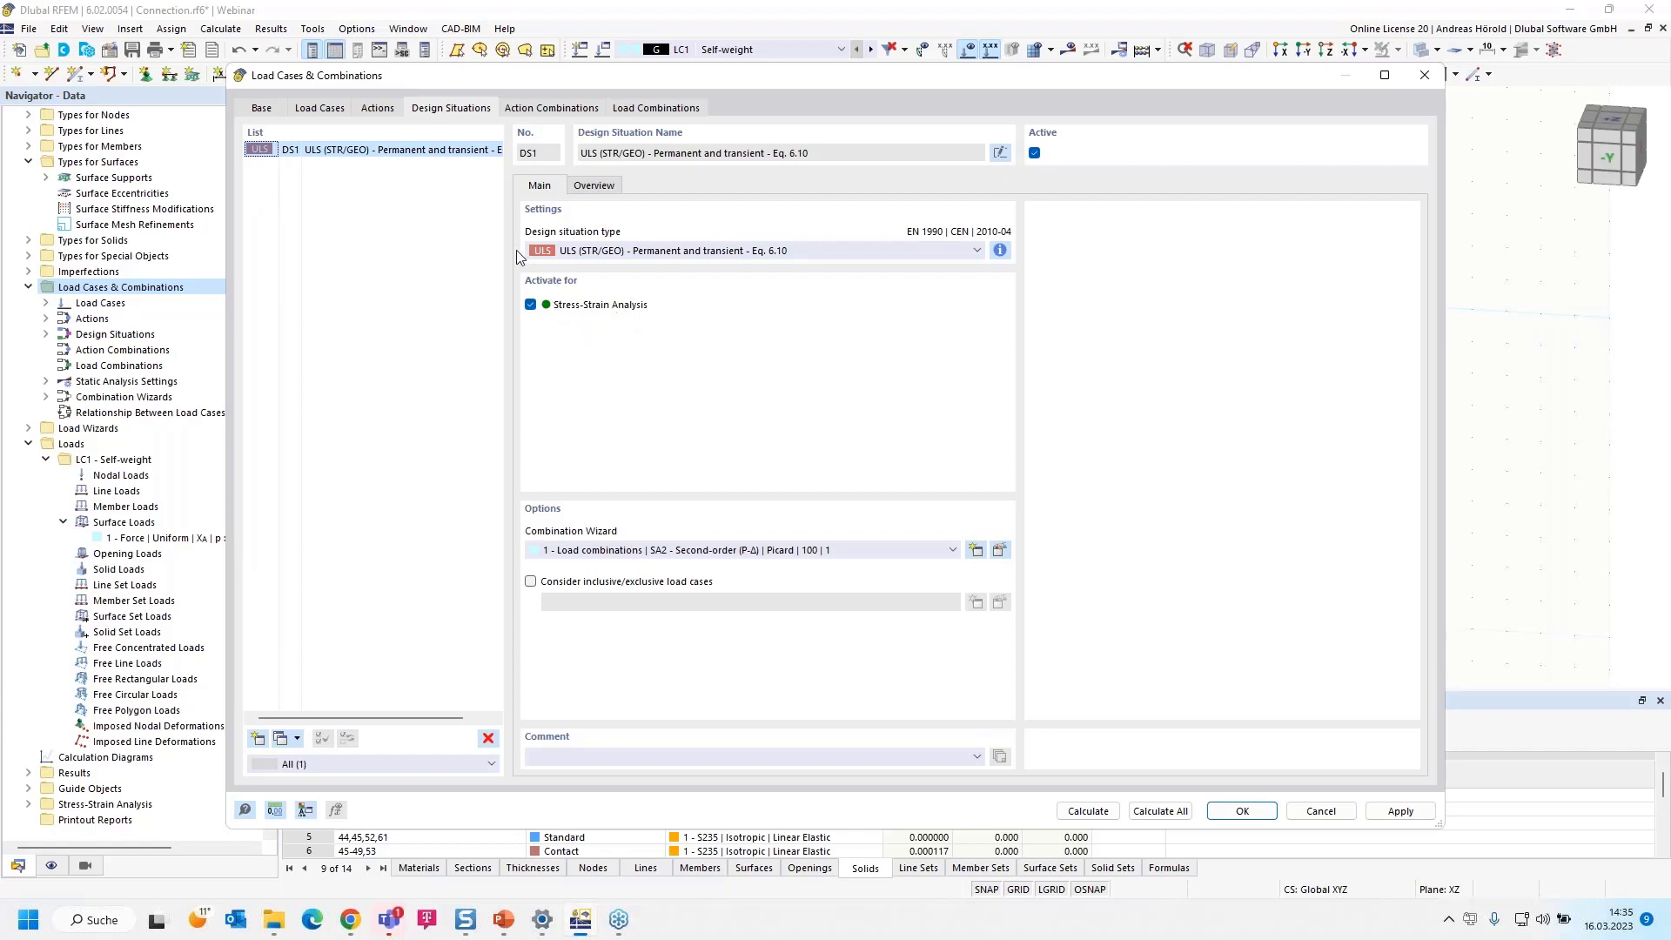
Deactivate the combination wizard in the base settings and accept saving the changes made so far
{"action": "left_click", "coordinate": [636, 108]}
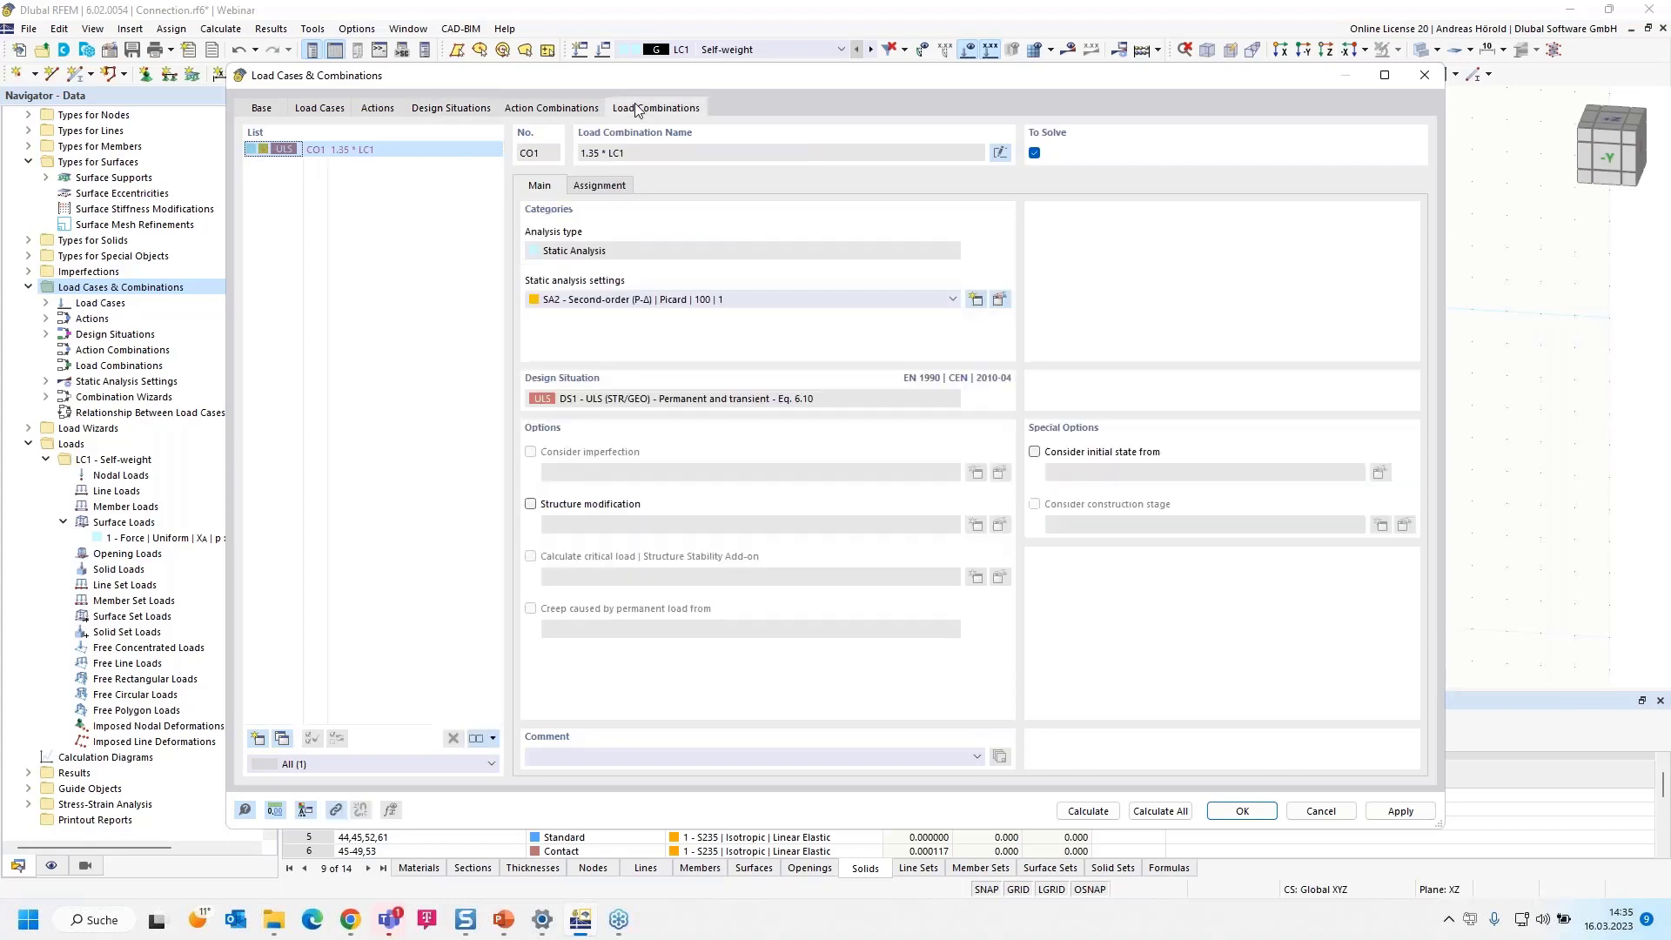
{"action": "left_click", "coordinate": [443, 111]}
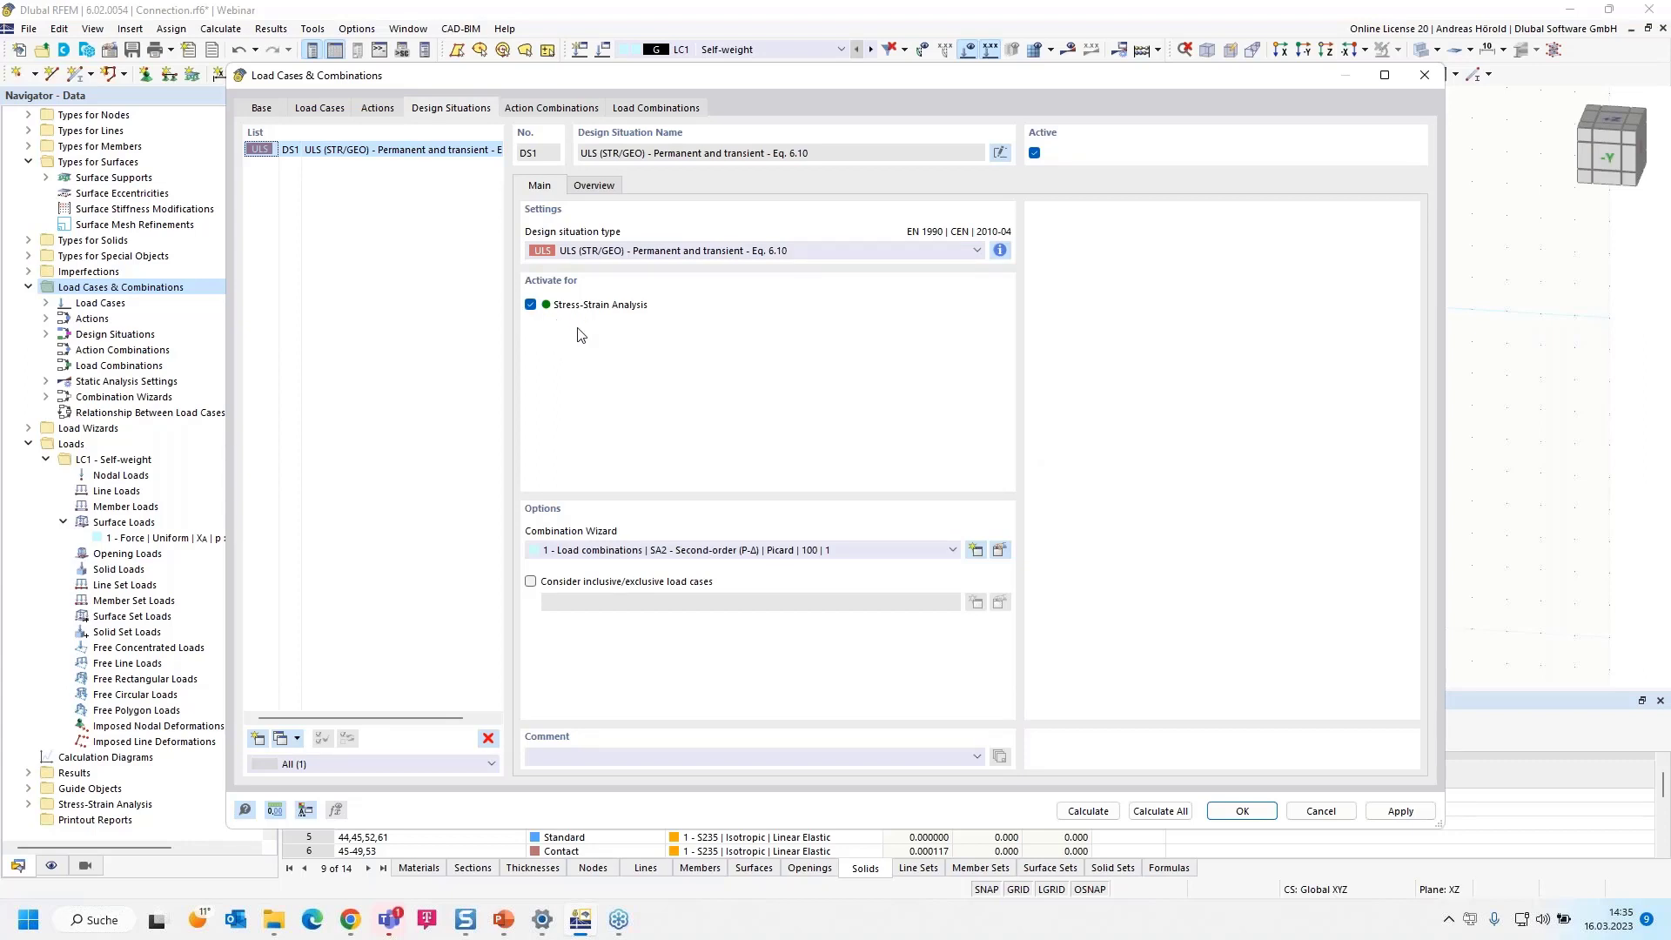
{"action": "left_click", "coordinate": [261, 109]}
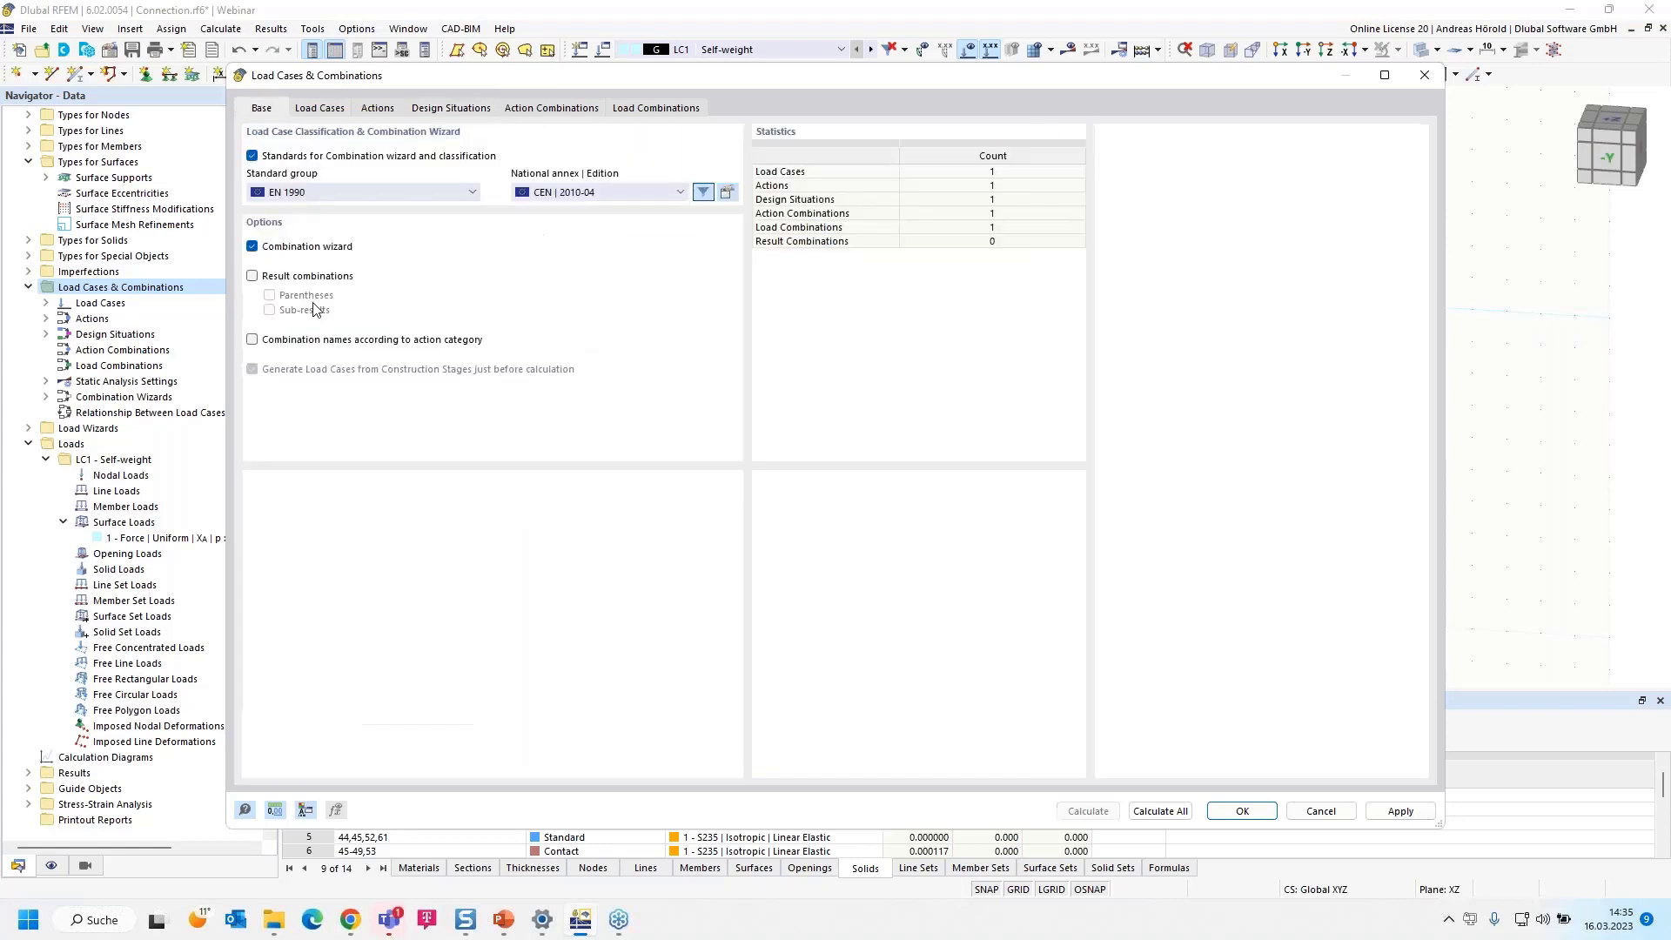
{"action": "left_click", "coordinate": [252, 248]}
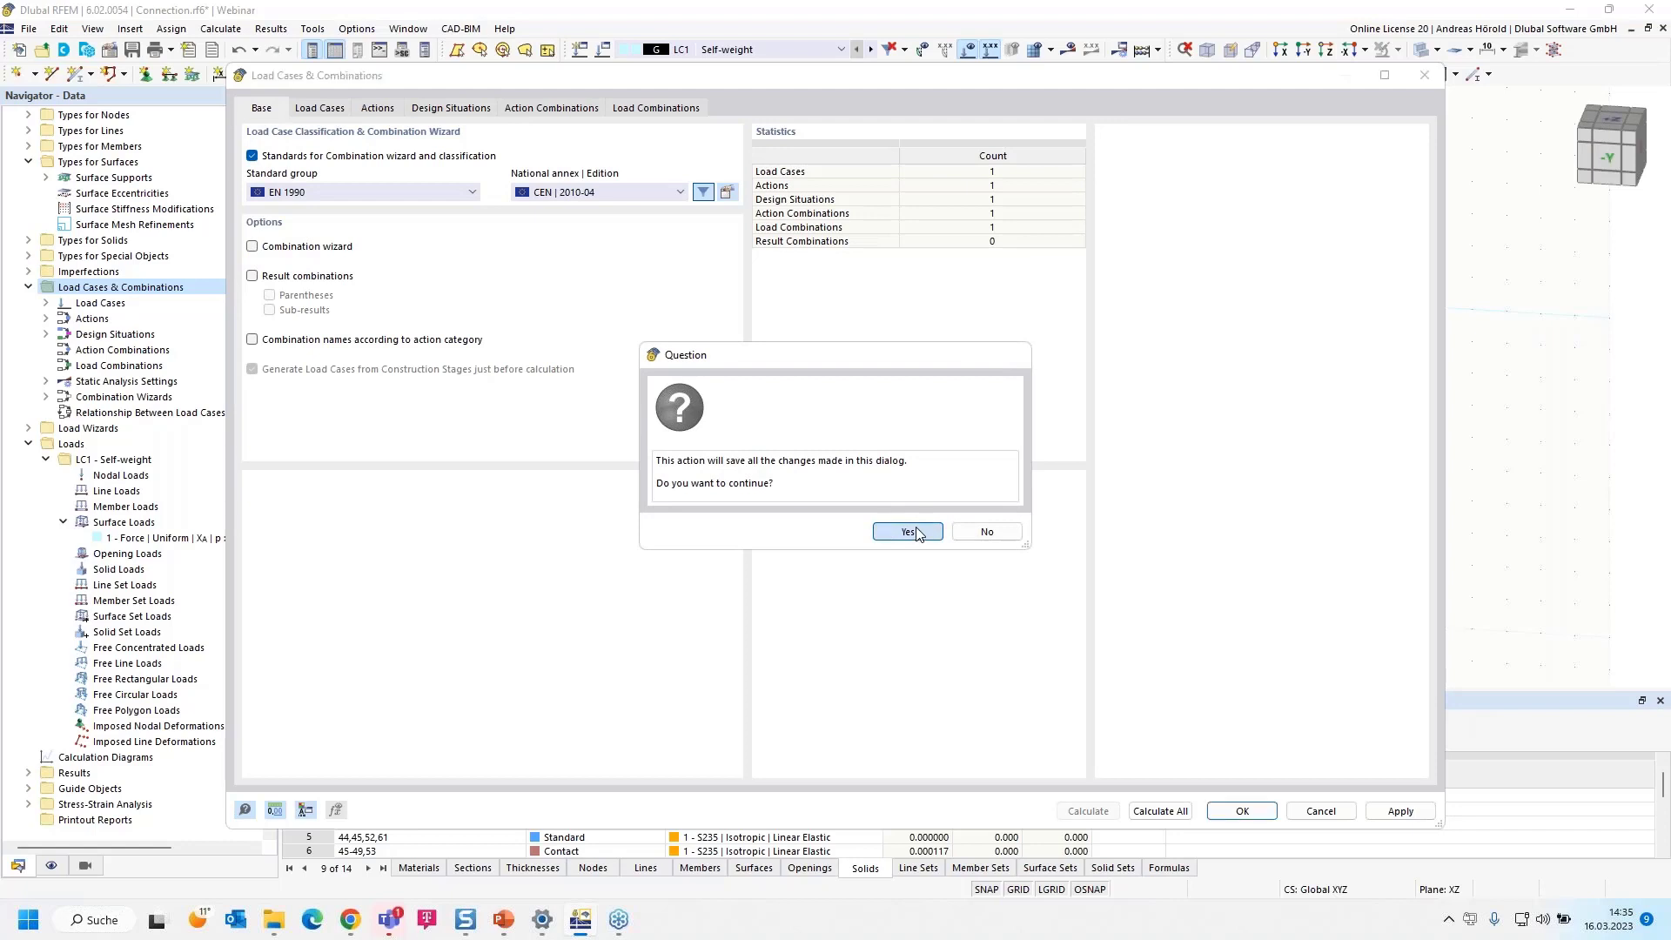
{"action": "left_click", "coordinate": [908, 532]}
{"action": "left_click", "coordinate": [826, 532]}
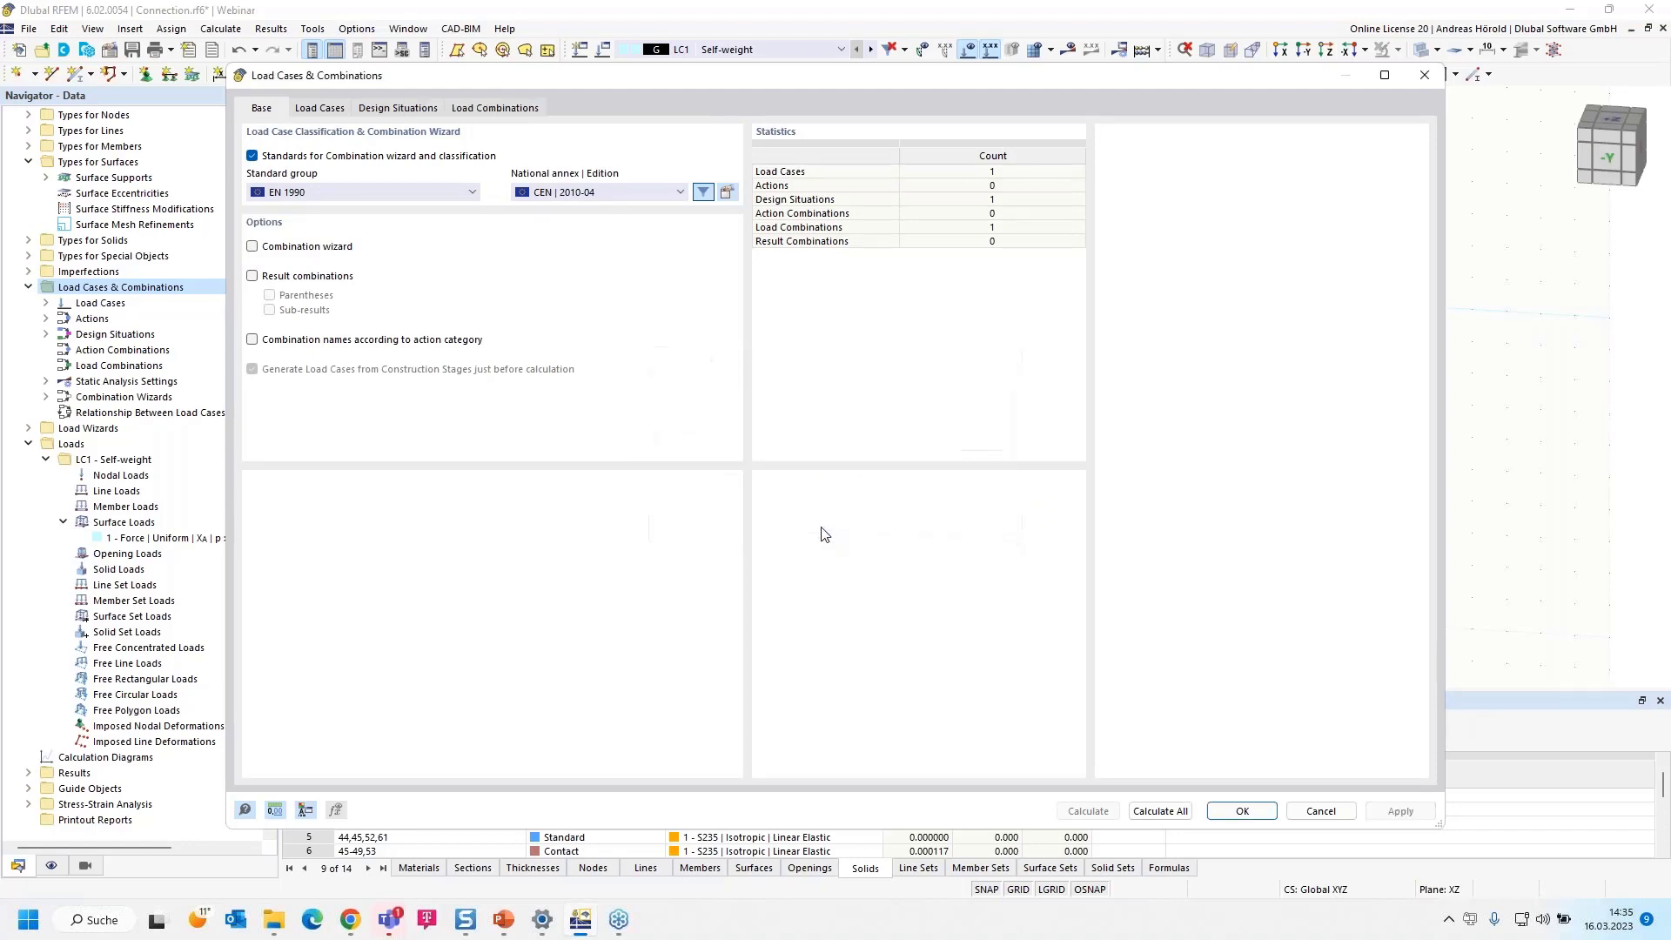
Set the factor of load case LC1 assigned to load combination CO1 to 1.00
{"action": "left_click", "coordinate": [492, 109]}
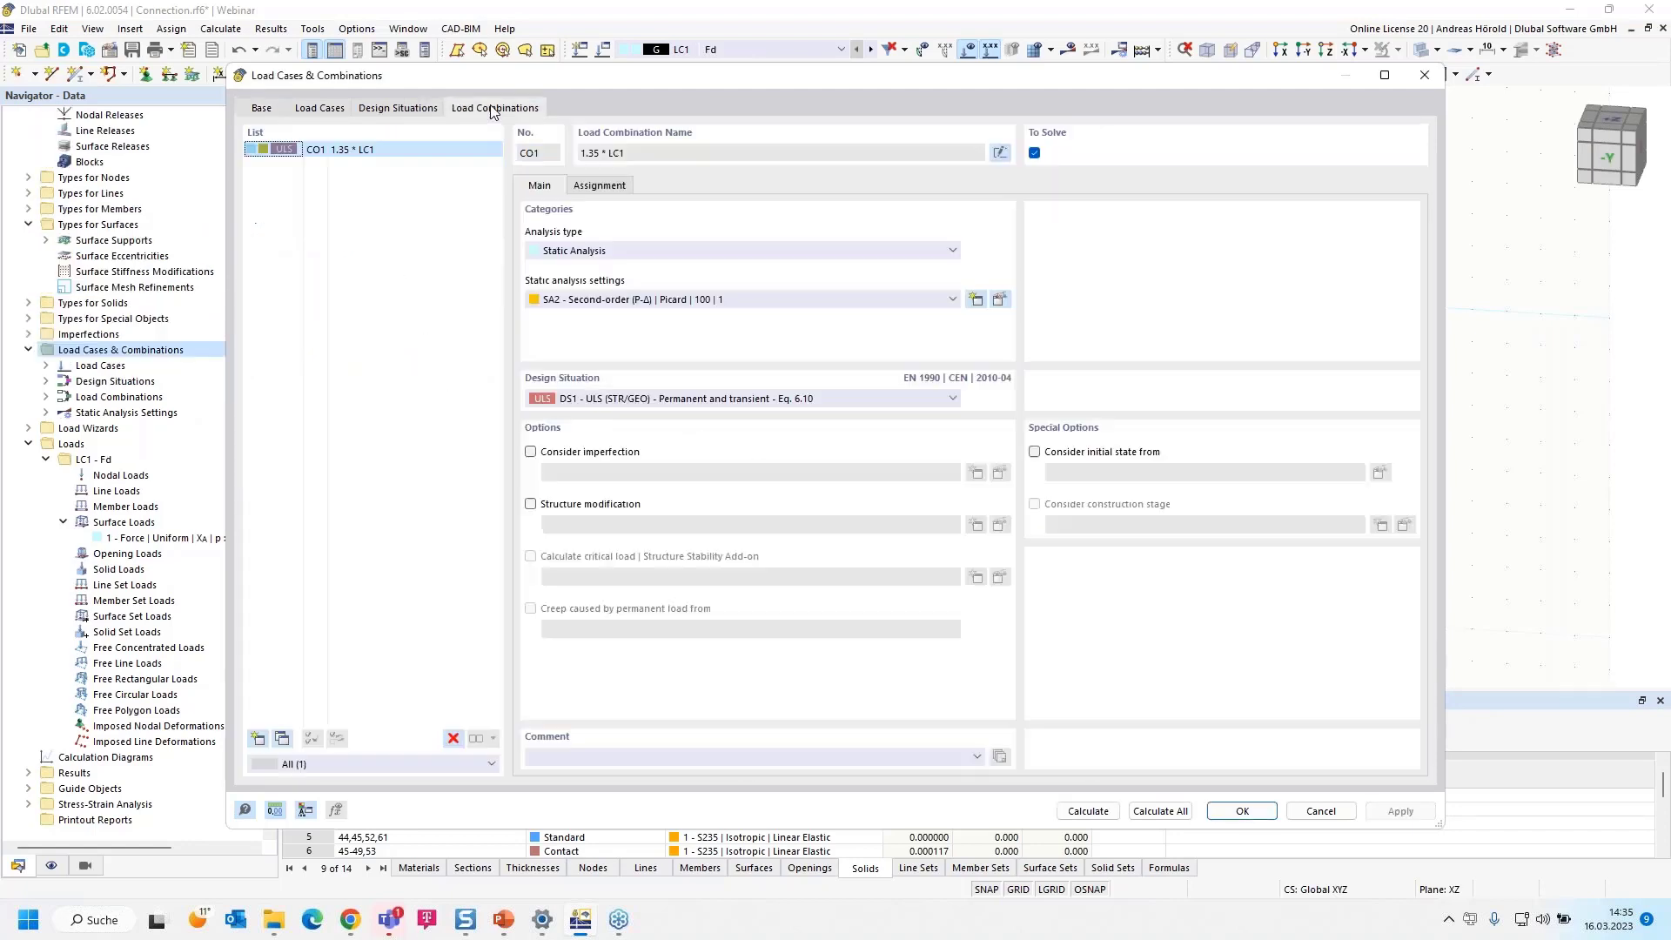
{"action": "left_click", "coordinate": [598, 186]}
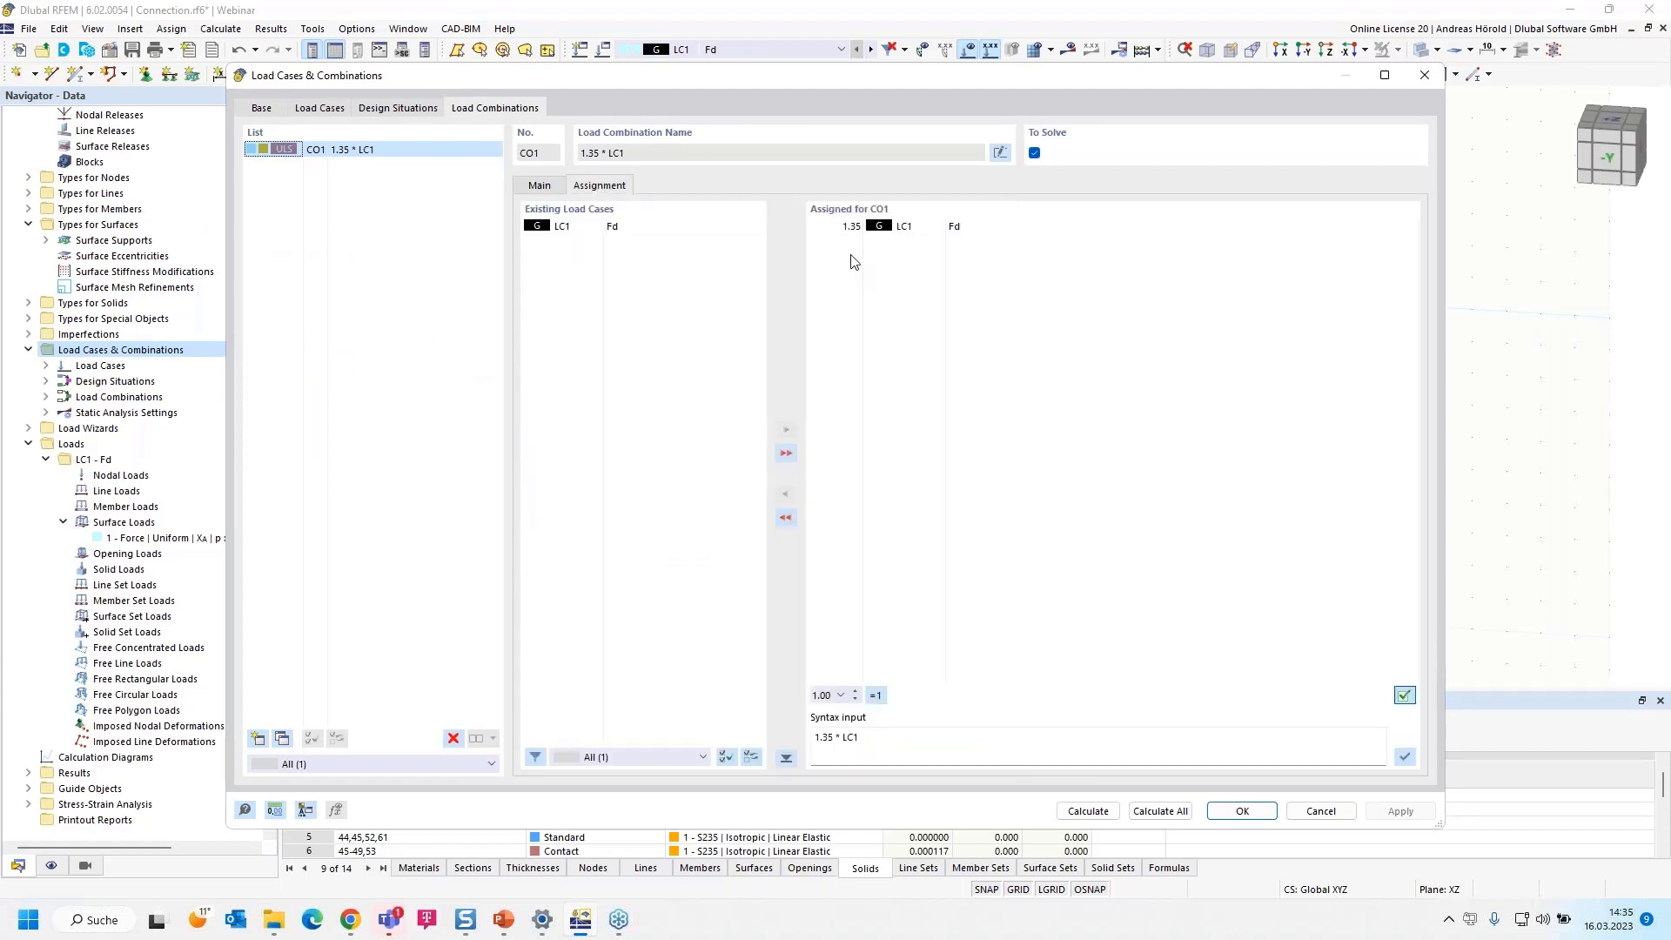
{"action": "left_click", "coordinate": [849, 229]}
{"action": "left_click", "coordinate": [841, 226]}
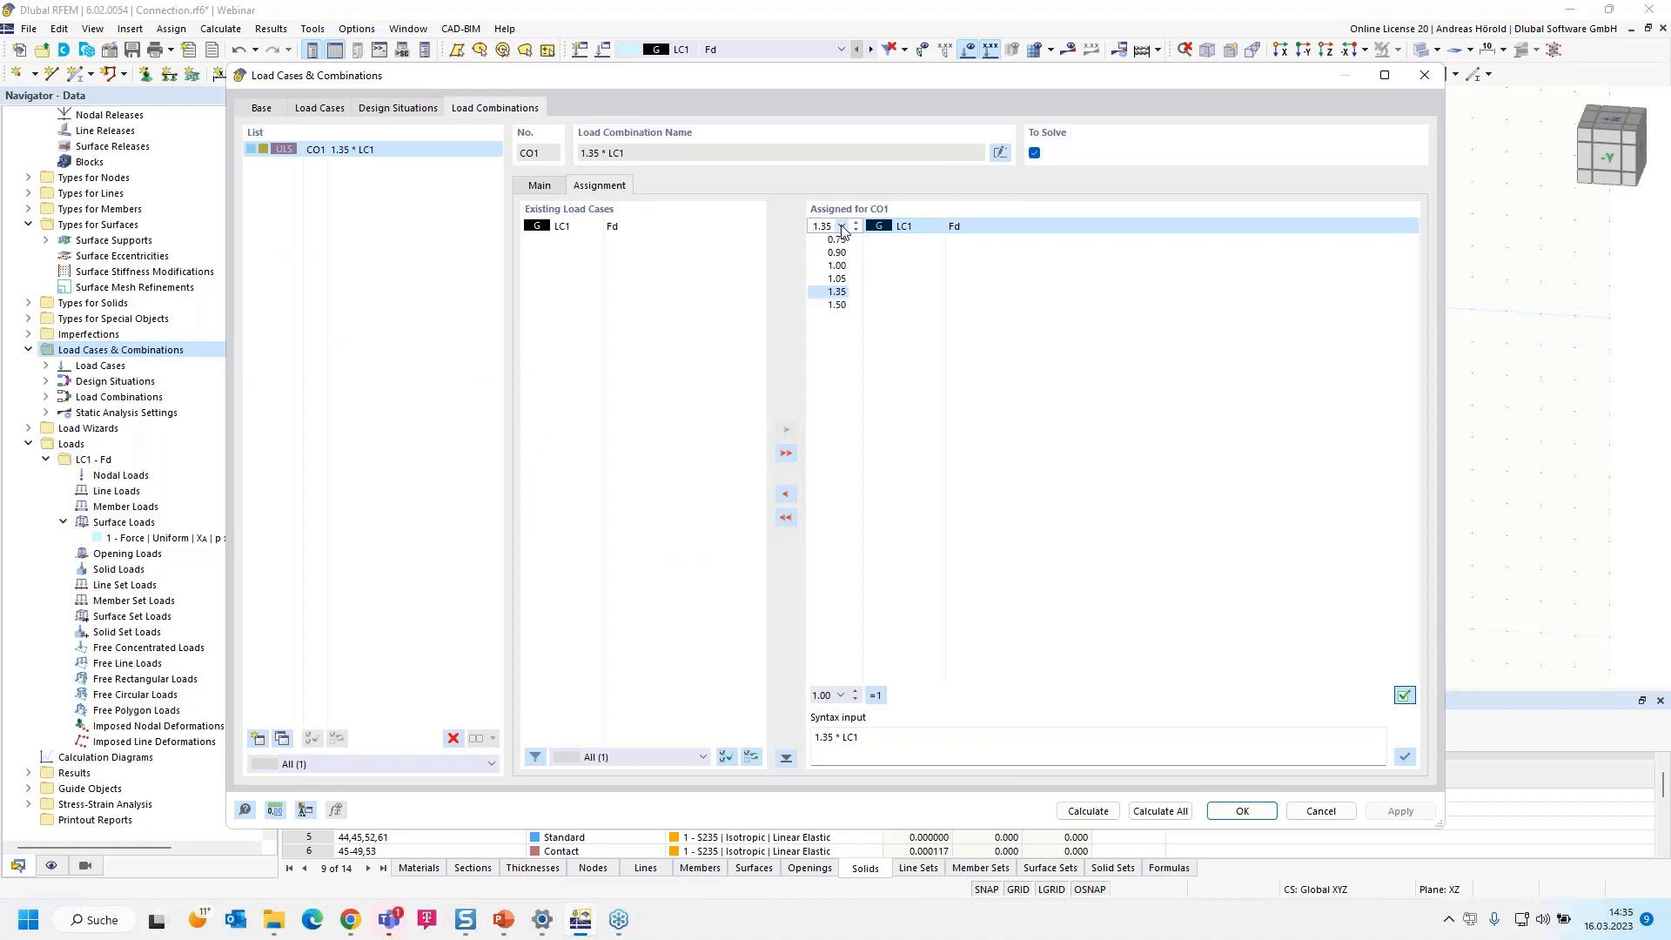
{"action": "left_click", "coordinate": [836, 266]}
Check the combinations assigned to design situation DS1 and calculate all load cases and combinations
{"action": "left_click", "coordinate": [398, 112]}
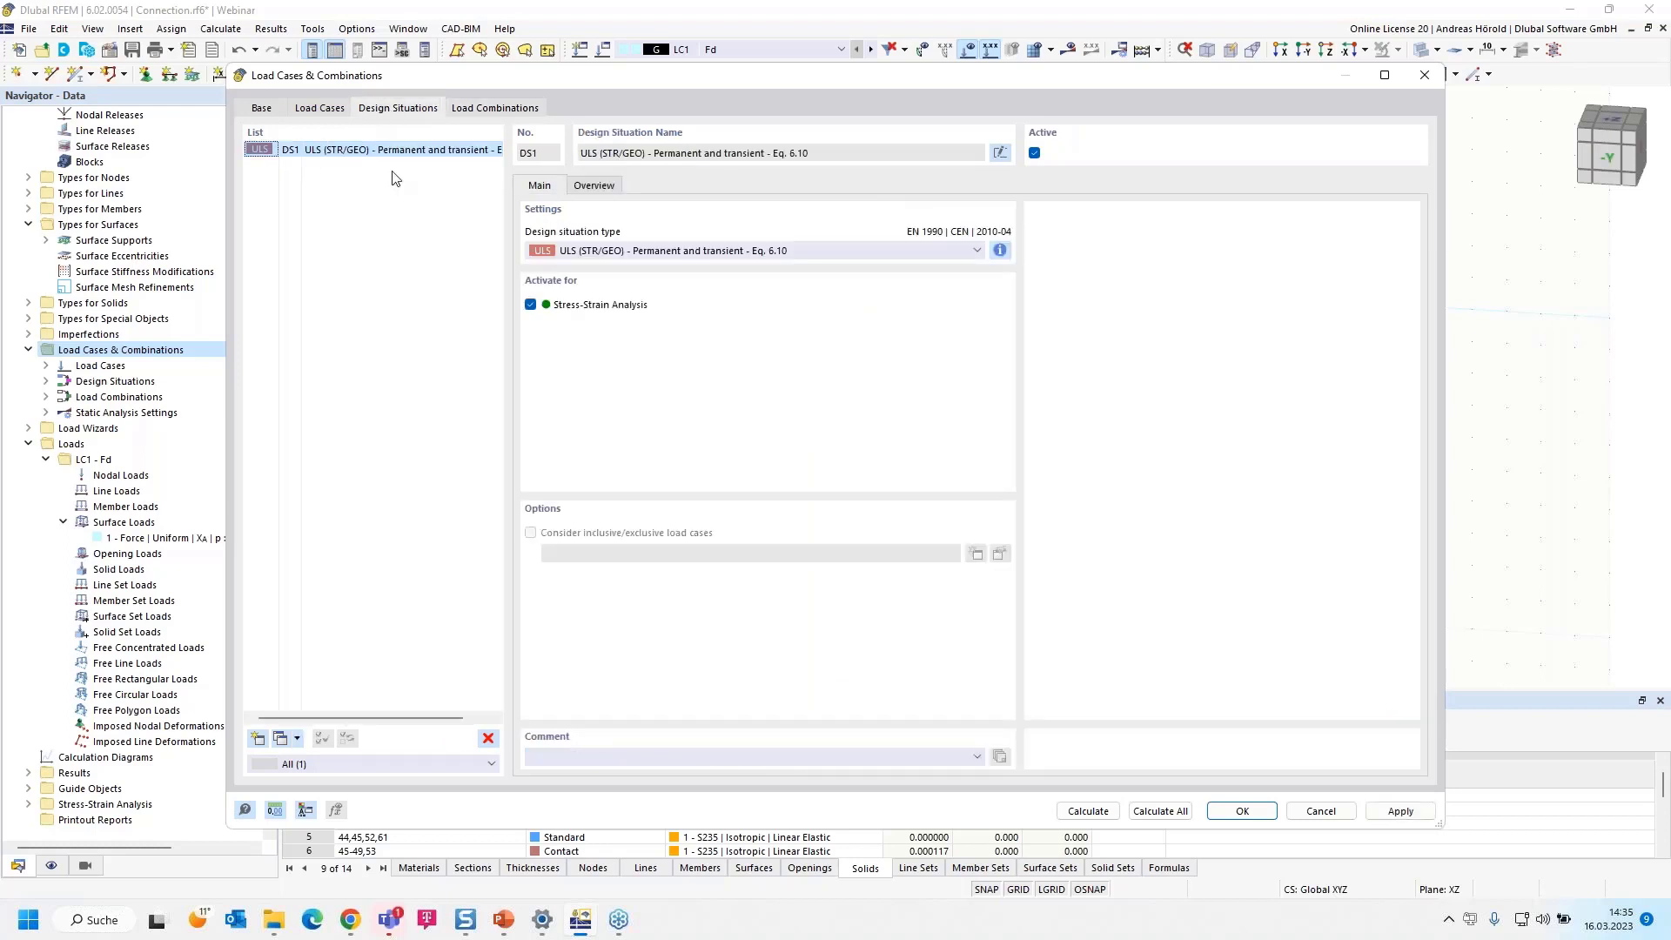
{"action": "left_click", "coordinate": [597, 187]}
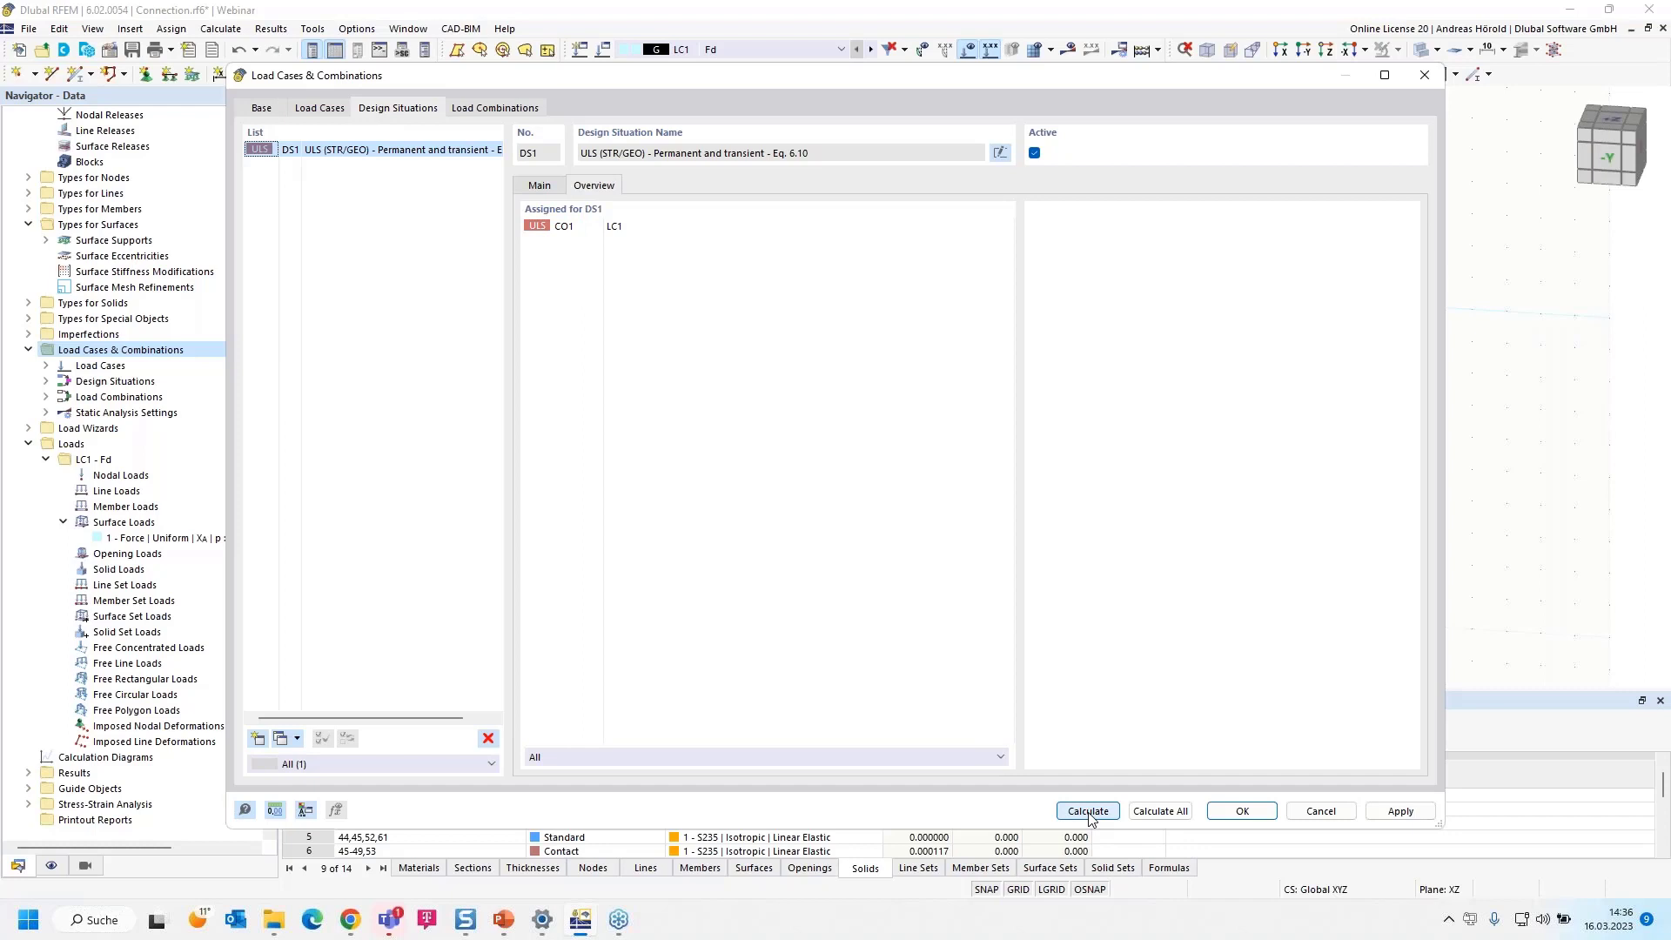
{"action": "left_click", "coordinate": [1161, 811]}
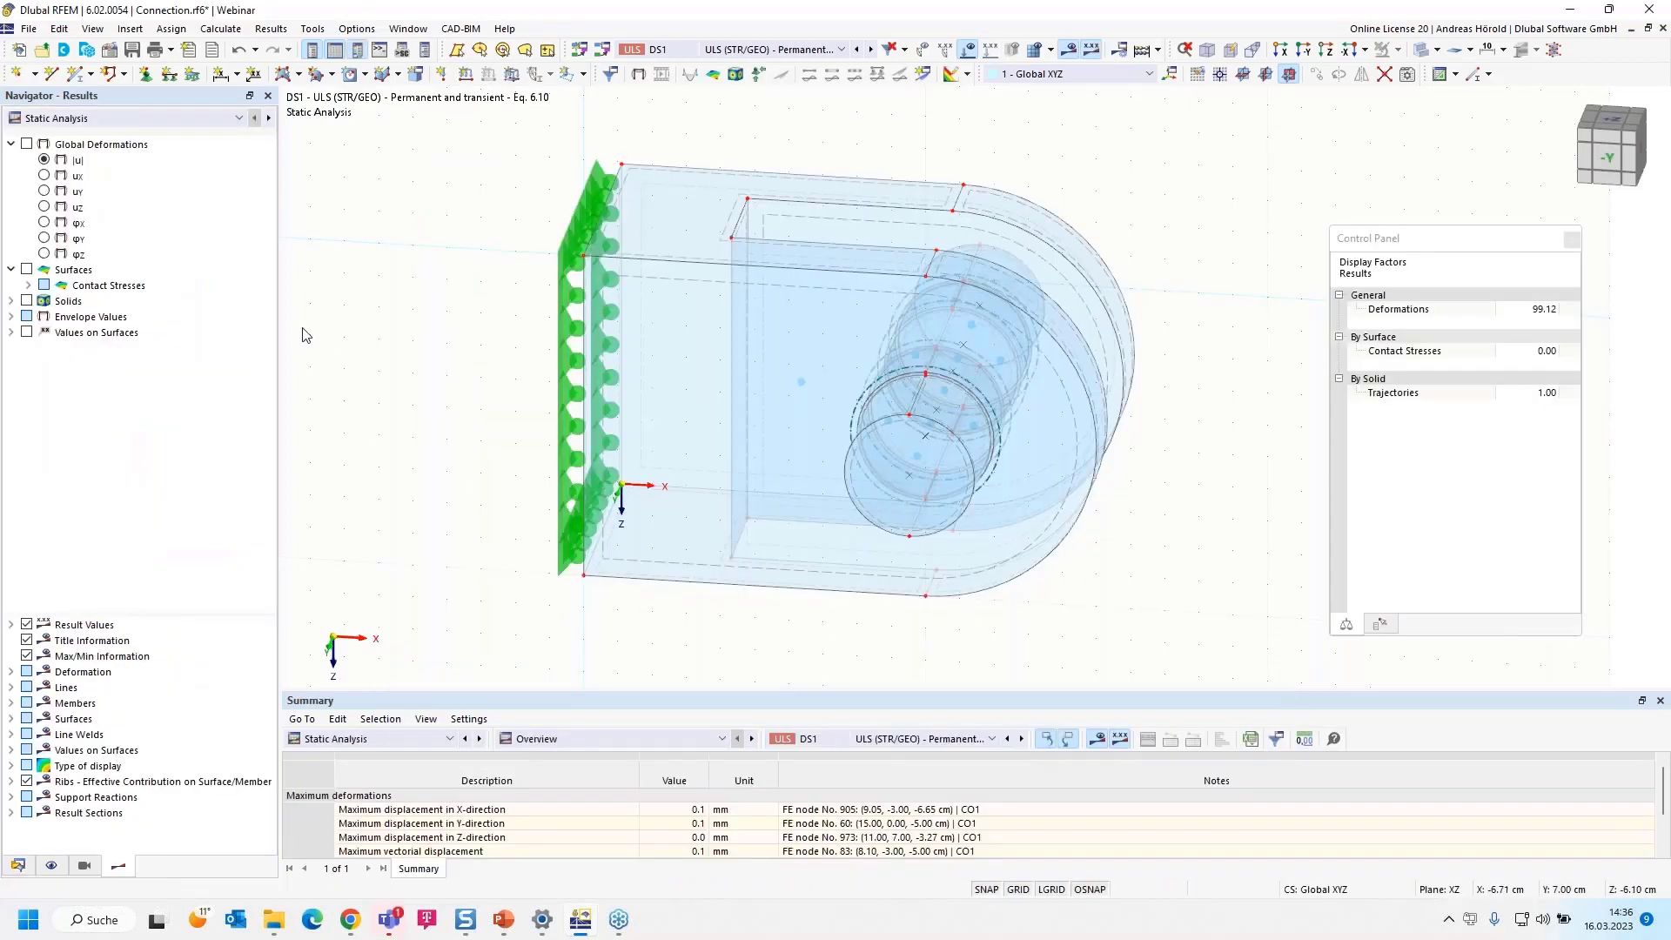
Display the solids' basic stress σx with its color scale and inspect the stresses around the pin
{"action": "left_click", "coordinate": [11, 301]}
{"action": "left_click", "coordinate": [27, 301]}
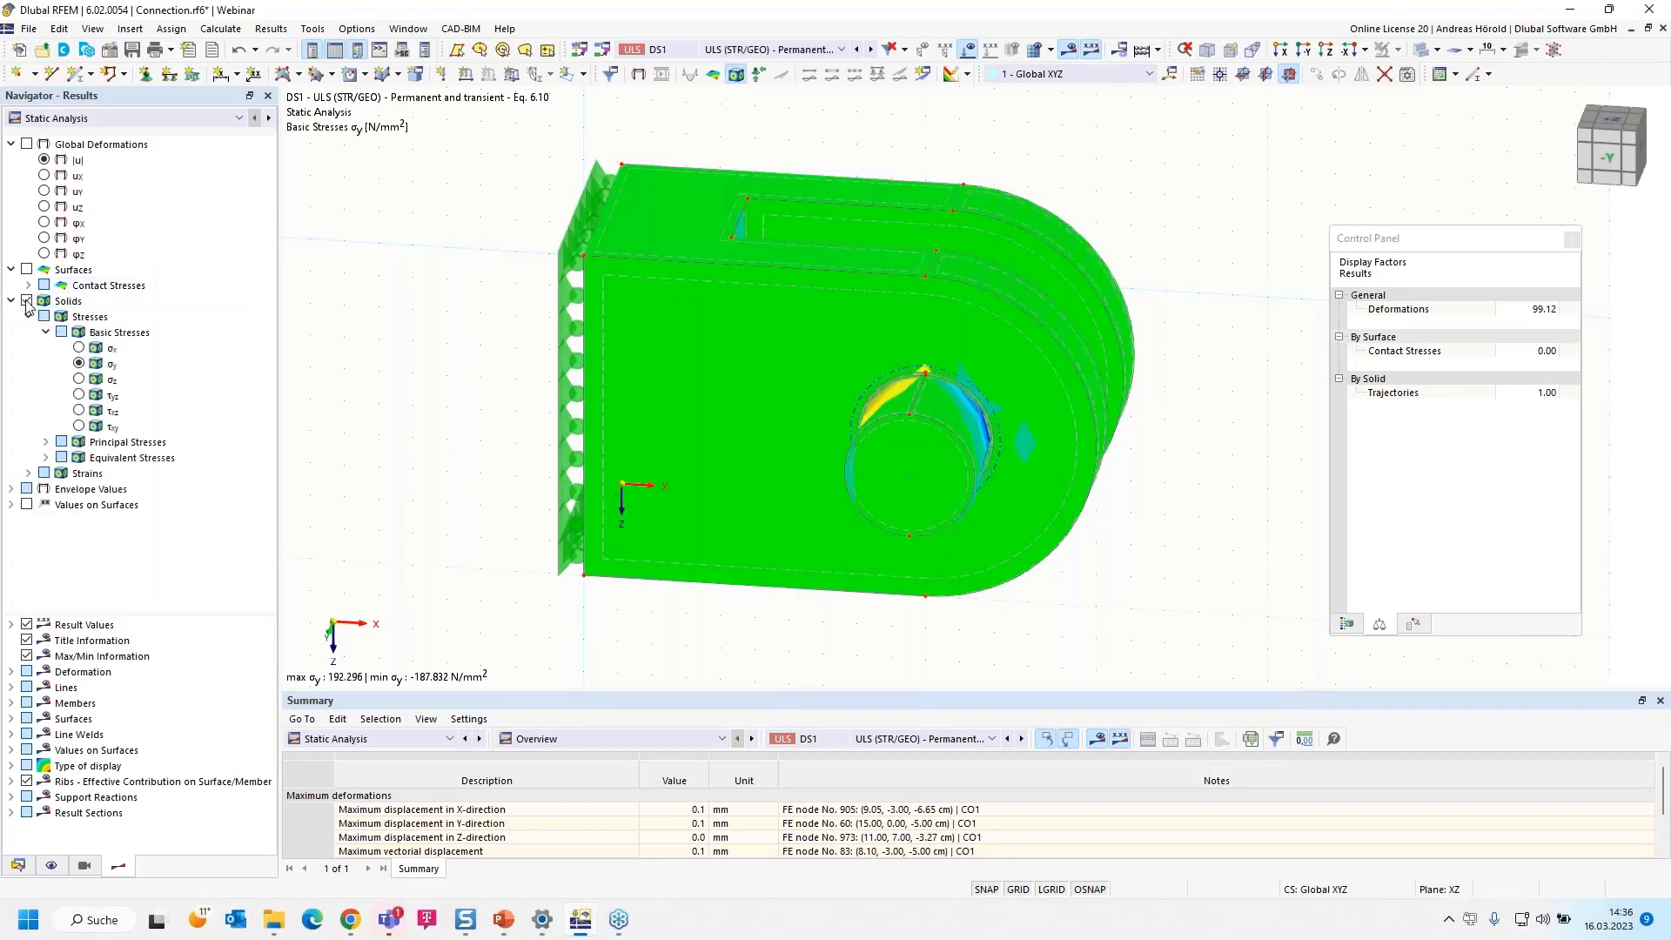
{"action": "left_click", "coordinate": [79, 348]}
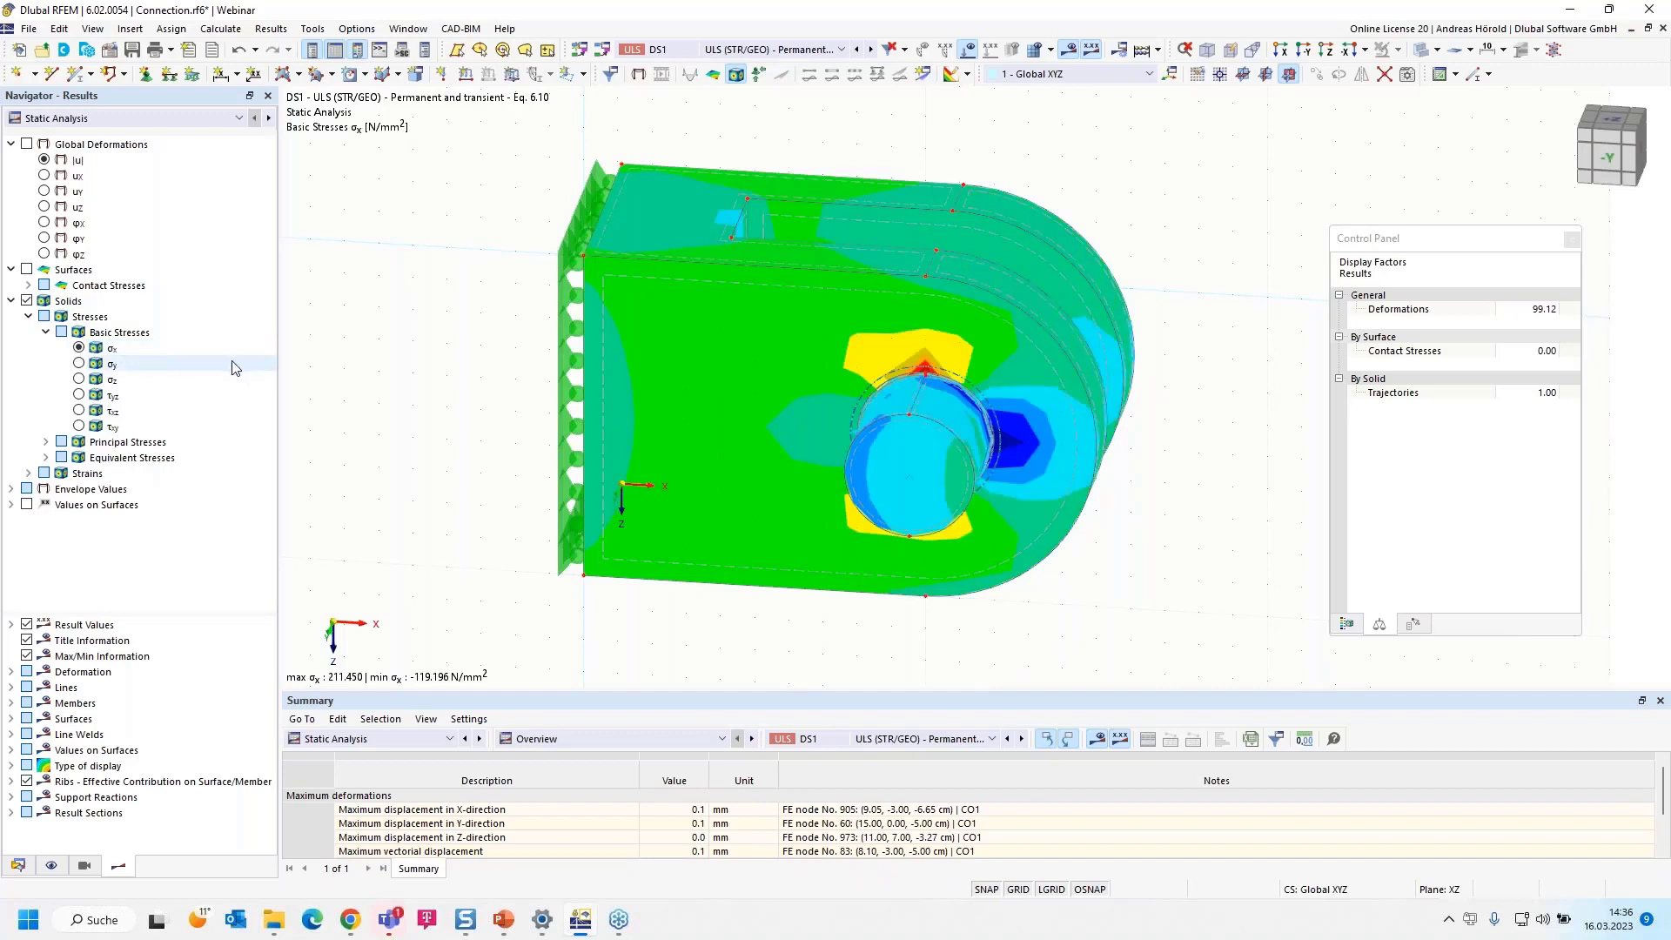
{"action": "left_click", "coordinate": [1346, 626]}
{"action": "scroll", "coordinate": [1188, 427], "scroll_direction": "up", "scroll_amount": 5}
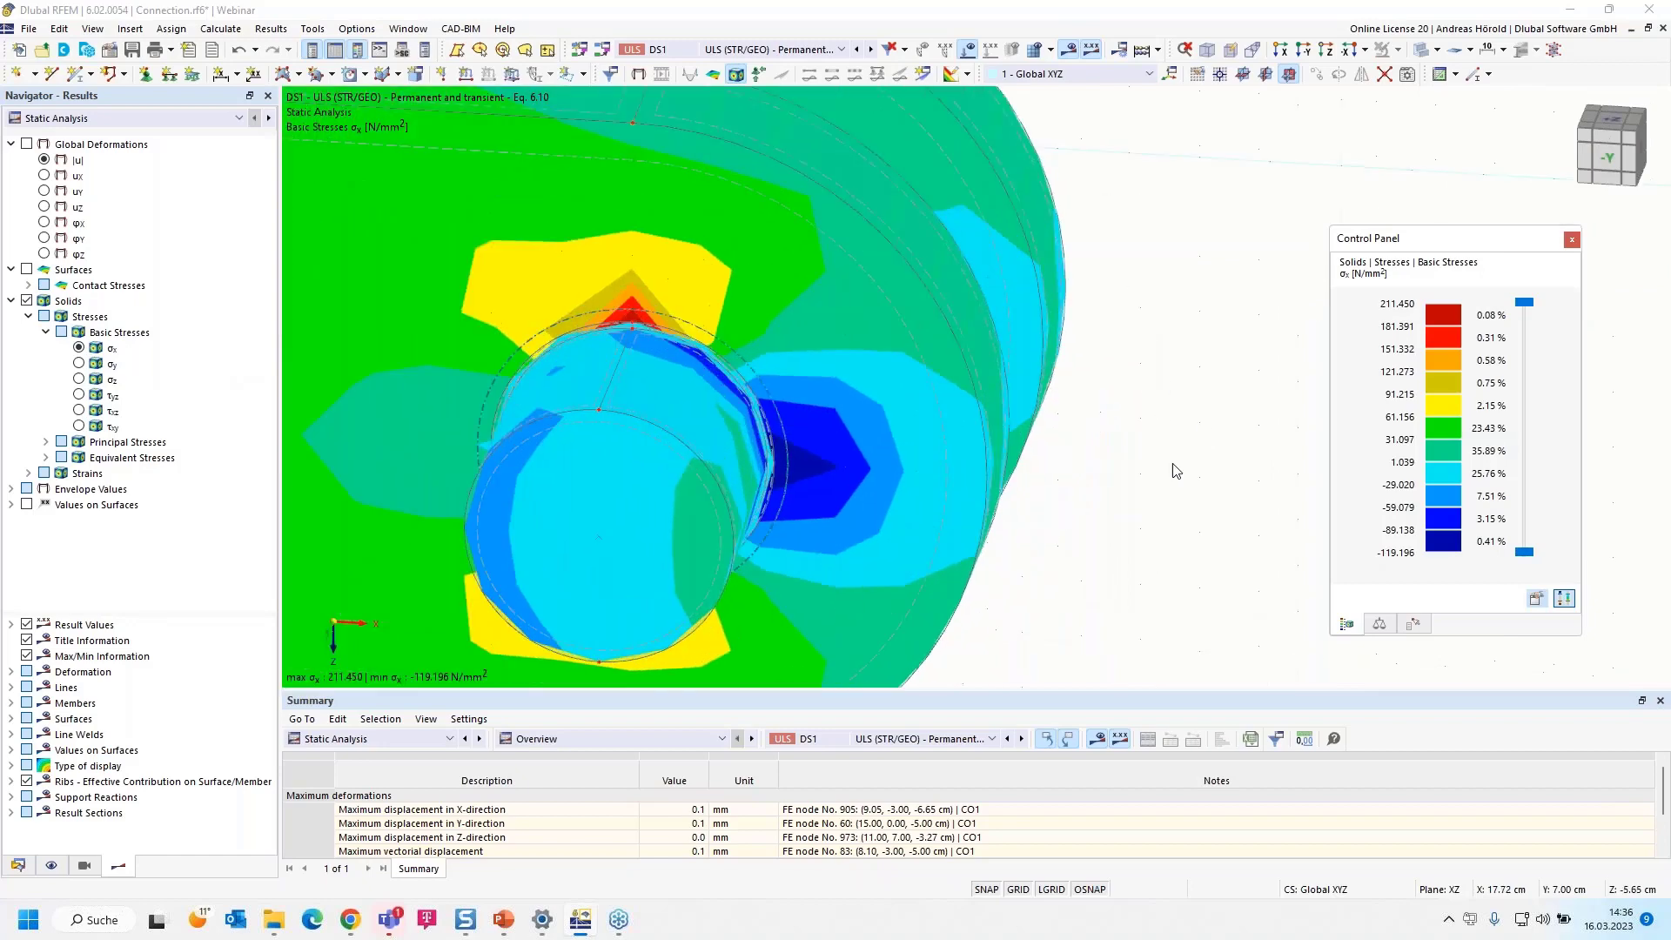
{"action": "scroll", "coordinate": [1048, 447], "scroll_direction": "down", "scroll_amount": 3}
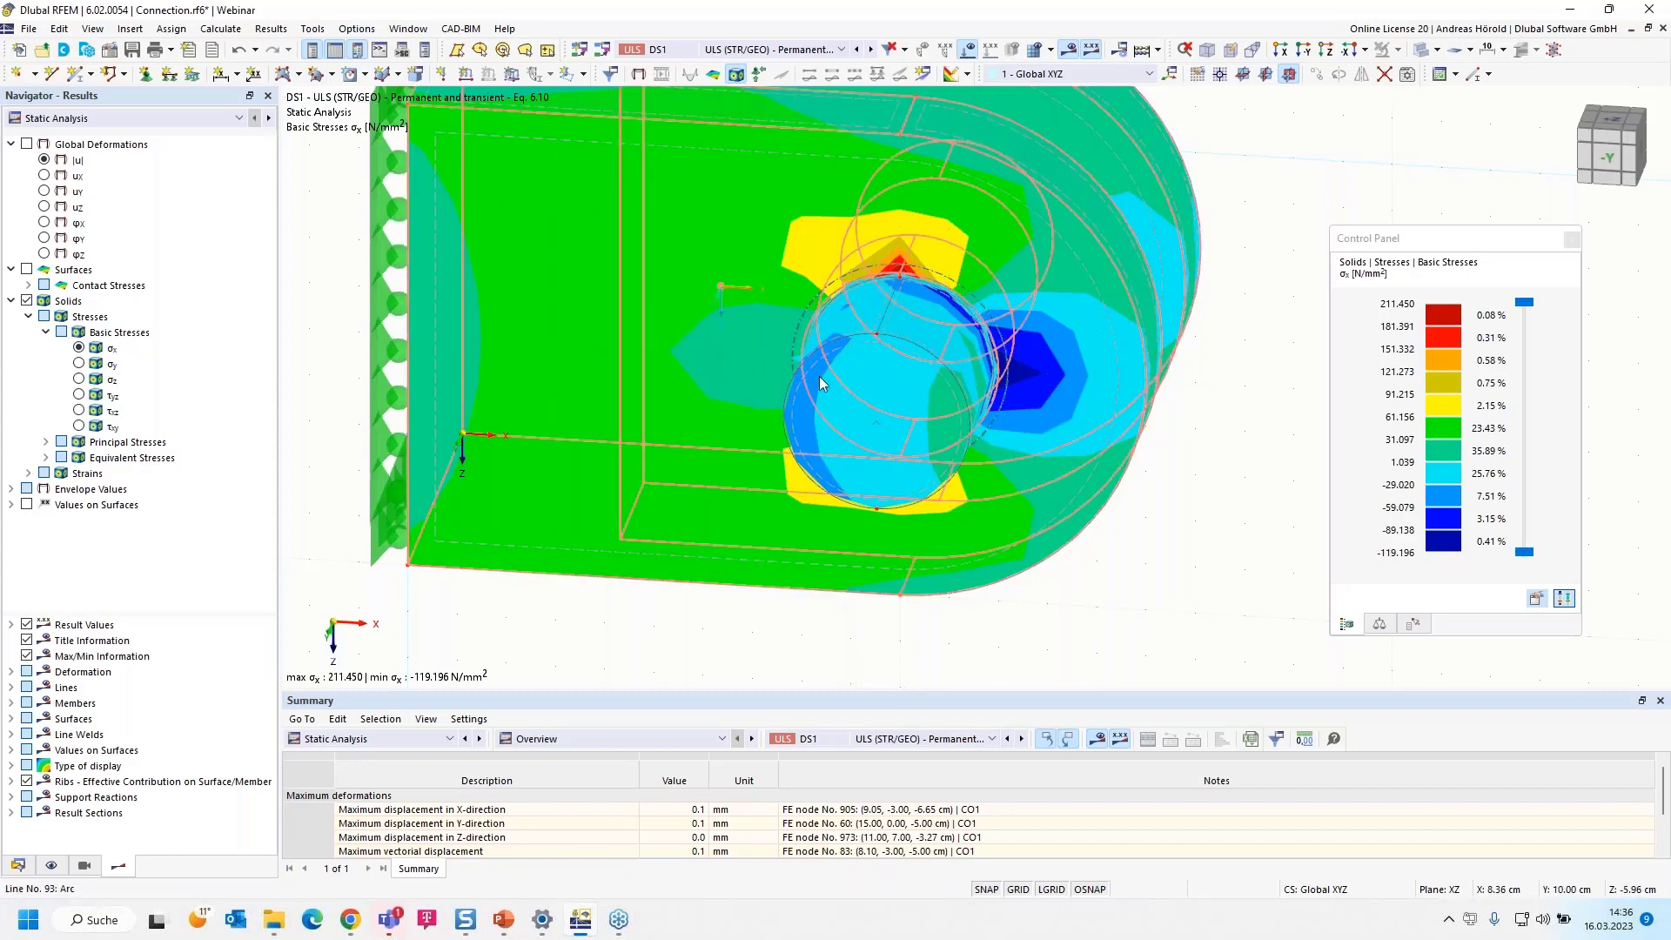
Display the global deformations |u| and run the deformation animation
{"action": "left_click", "coordinate": [43, 160]}
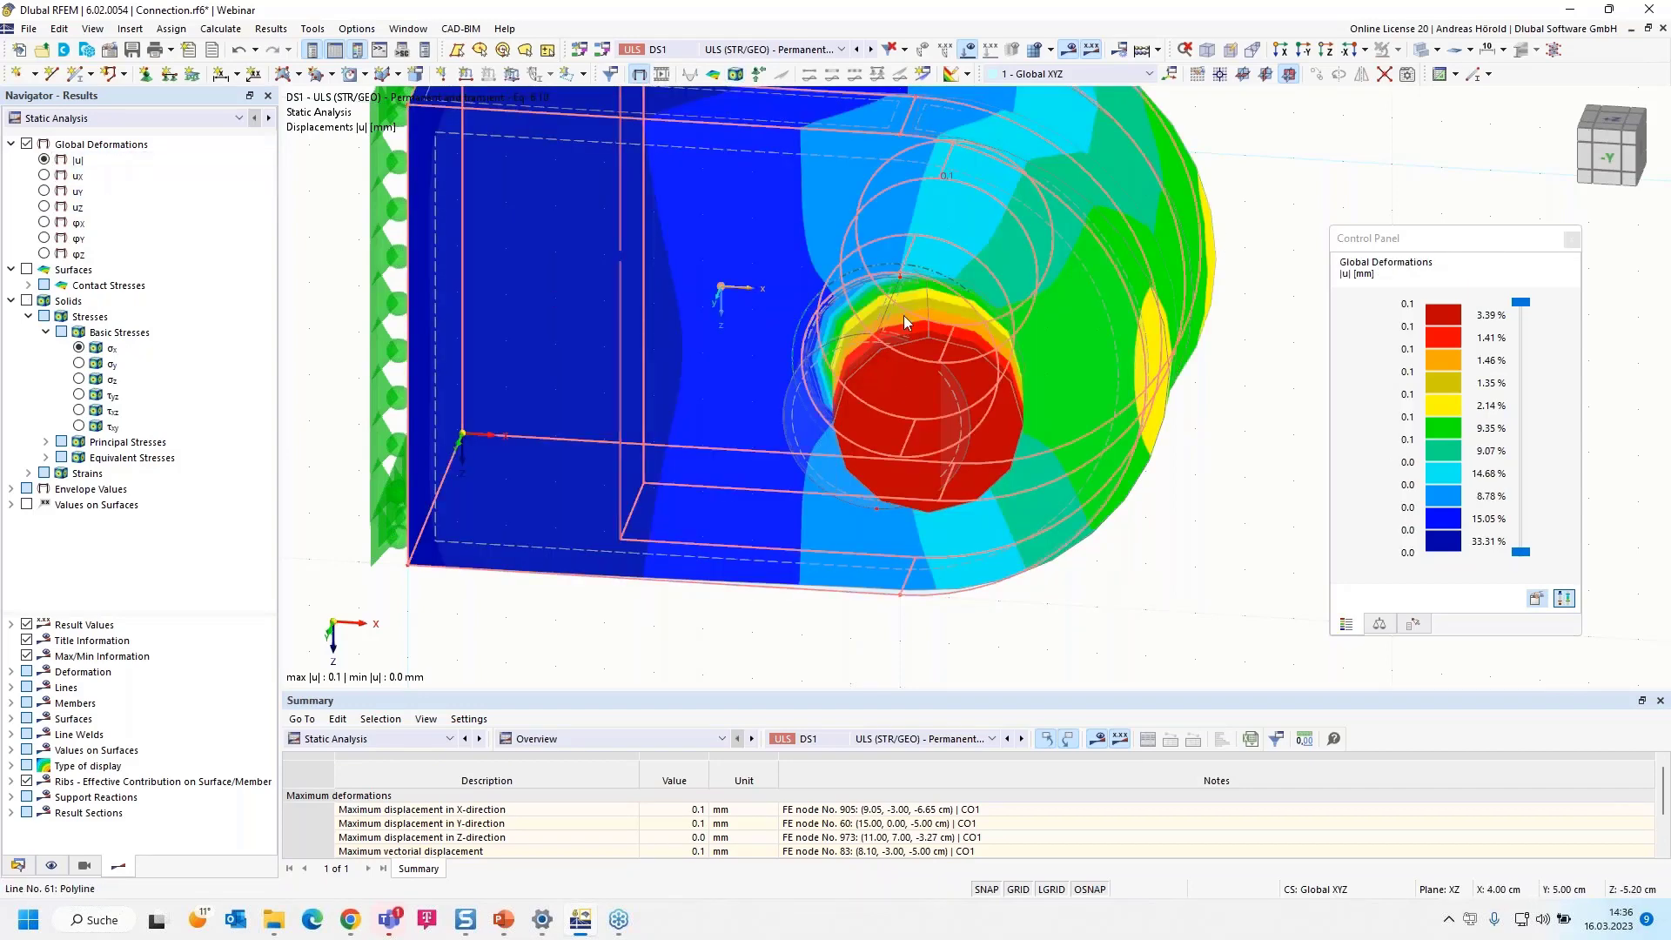
{"action": "left_click", "coordinate": [661, 73]}
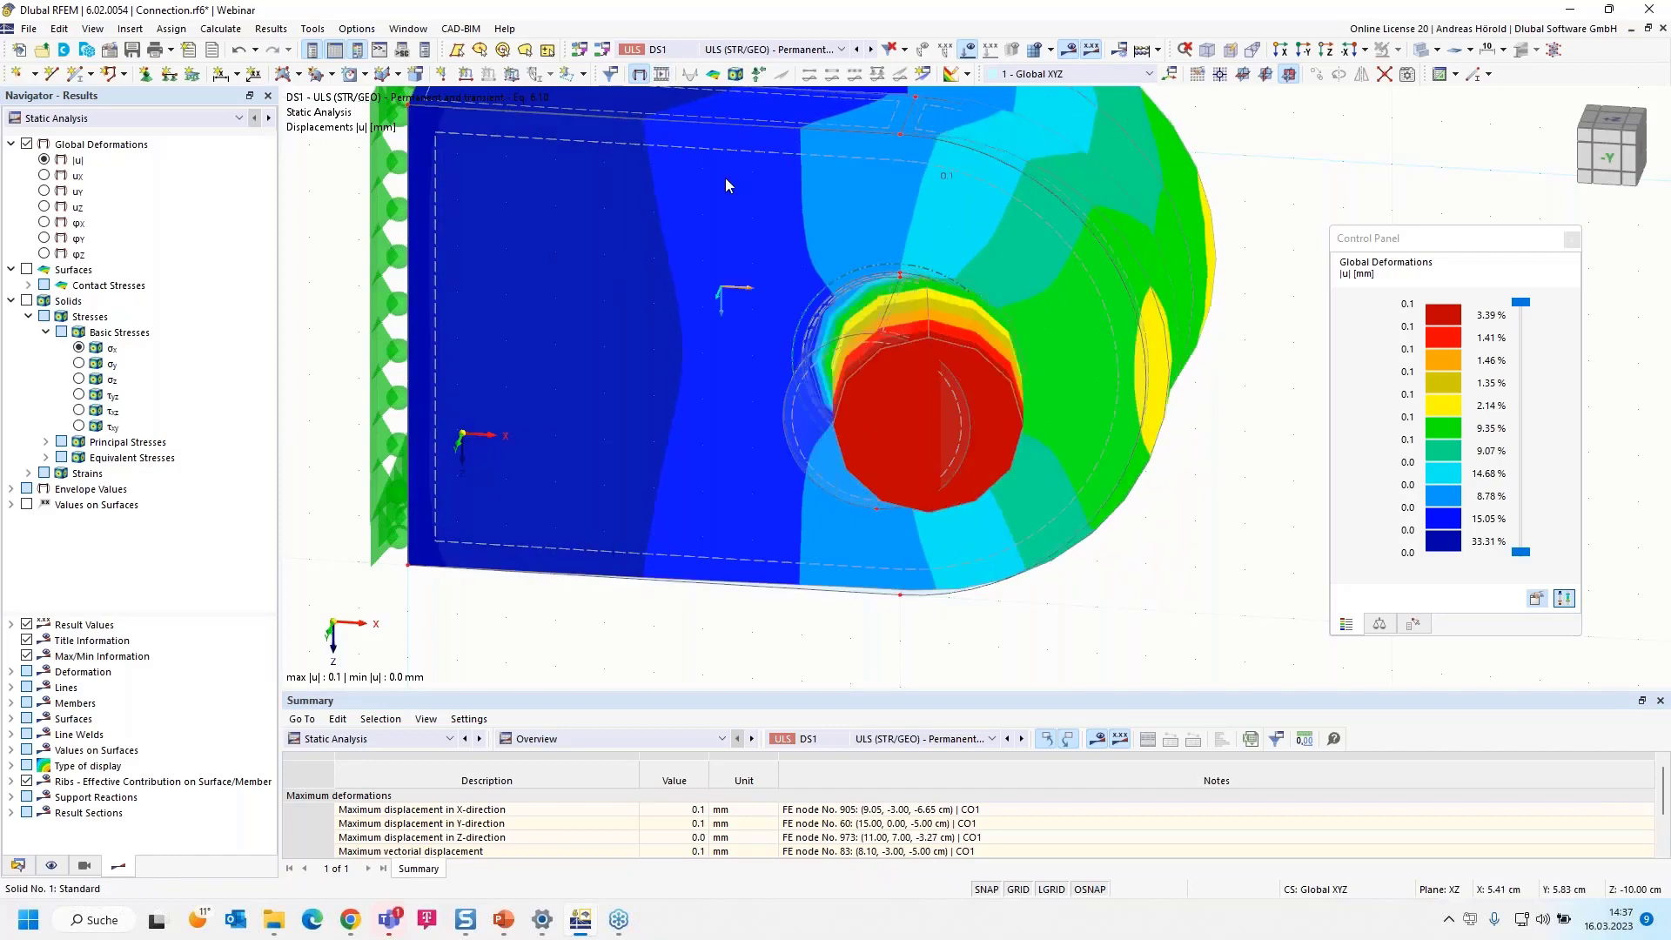
Limit the model's visibility to the generated solids of type Standard
{"action": "left_click", "coordinate": [84, 866]}
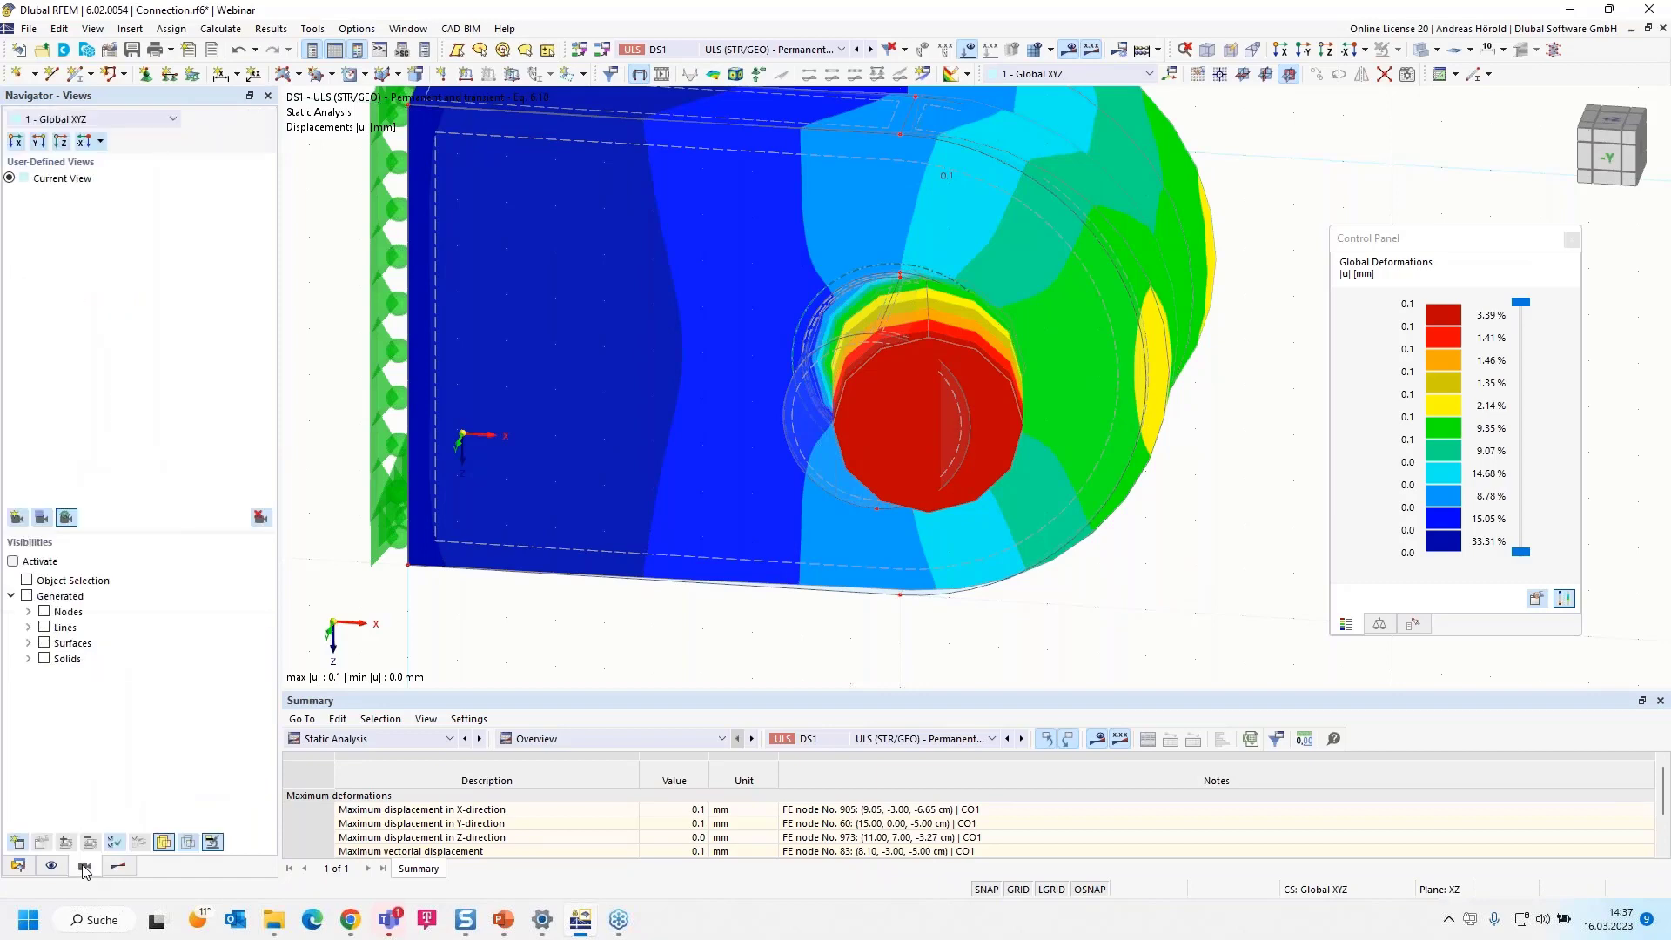
{"action": "left_click", "coordinate": [28, 643]}
{"action": "left_click", "coordinate": [28, 643]}
{"action": "left_click", "coordinate": [29, 658]}
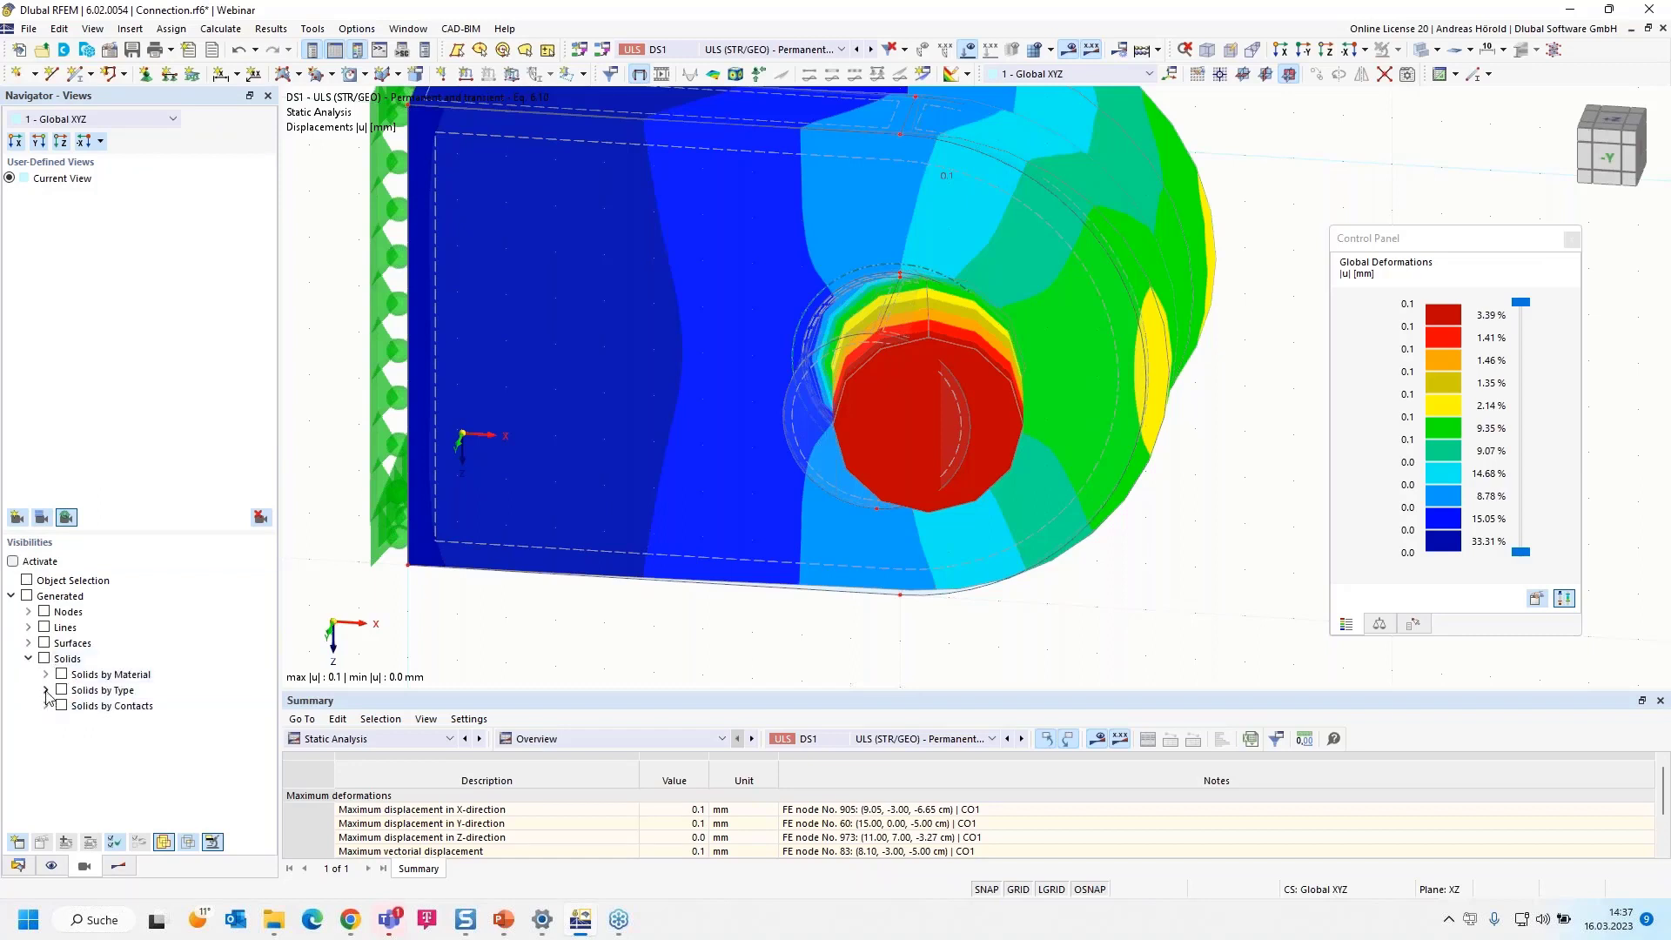
{"action": "left_click", "coordinate": [46, 690]}
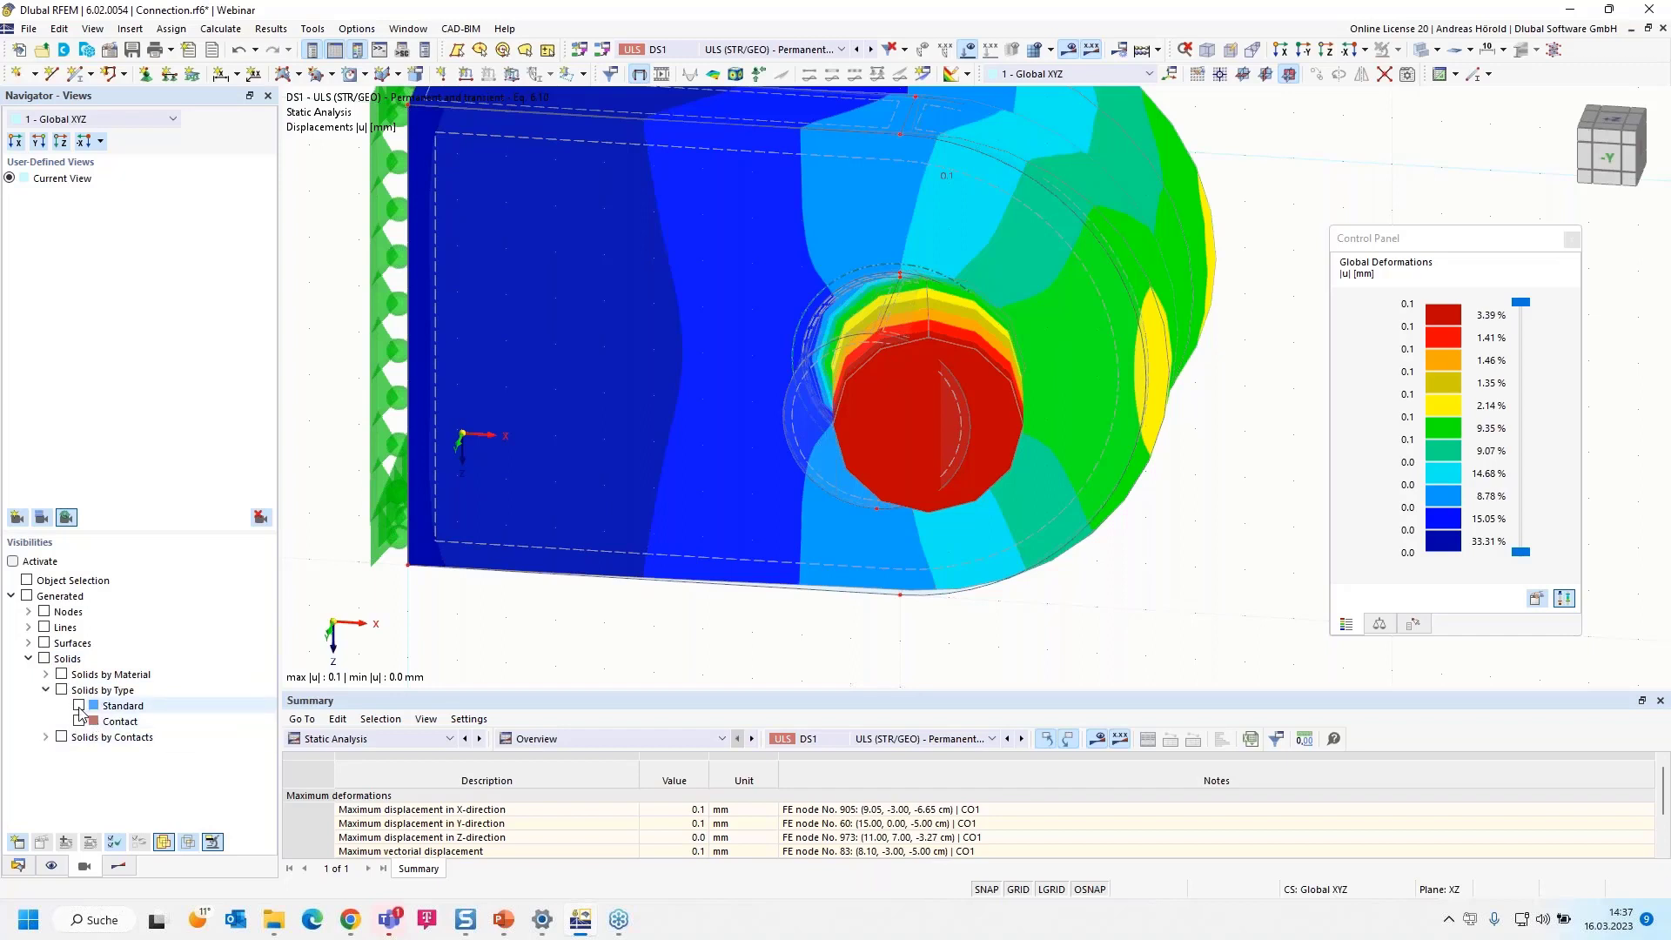
{"action": "left_click", "coordinate": [78, 706]}
{"action": "left_click", "coordinate": [79, 706]}
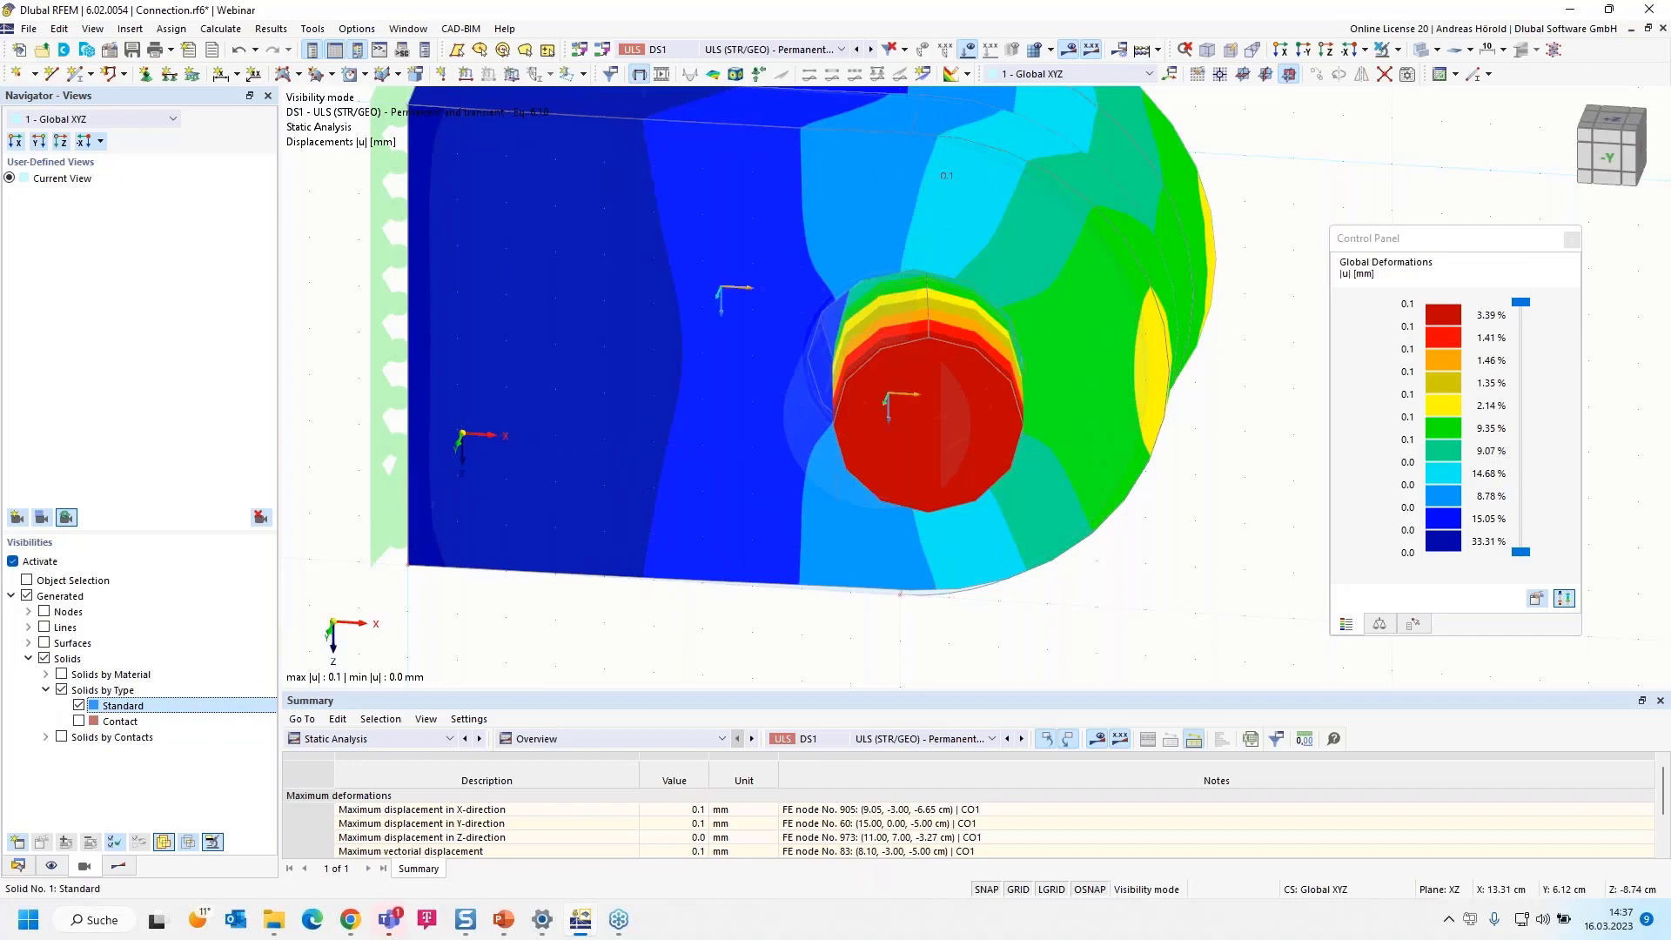
Animate the deformation in the reverse Y-direction view and examine the pin and plate from an oblique angle
{"action": "left_click", "coordinate": [1307, 50]}
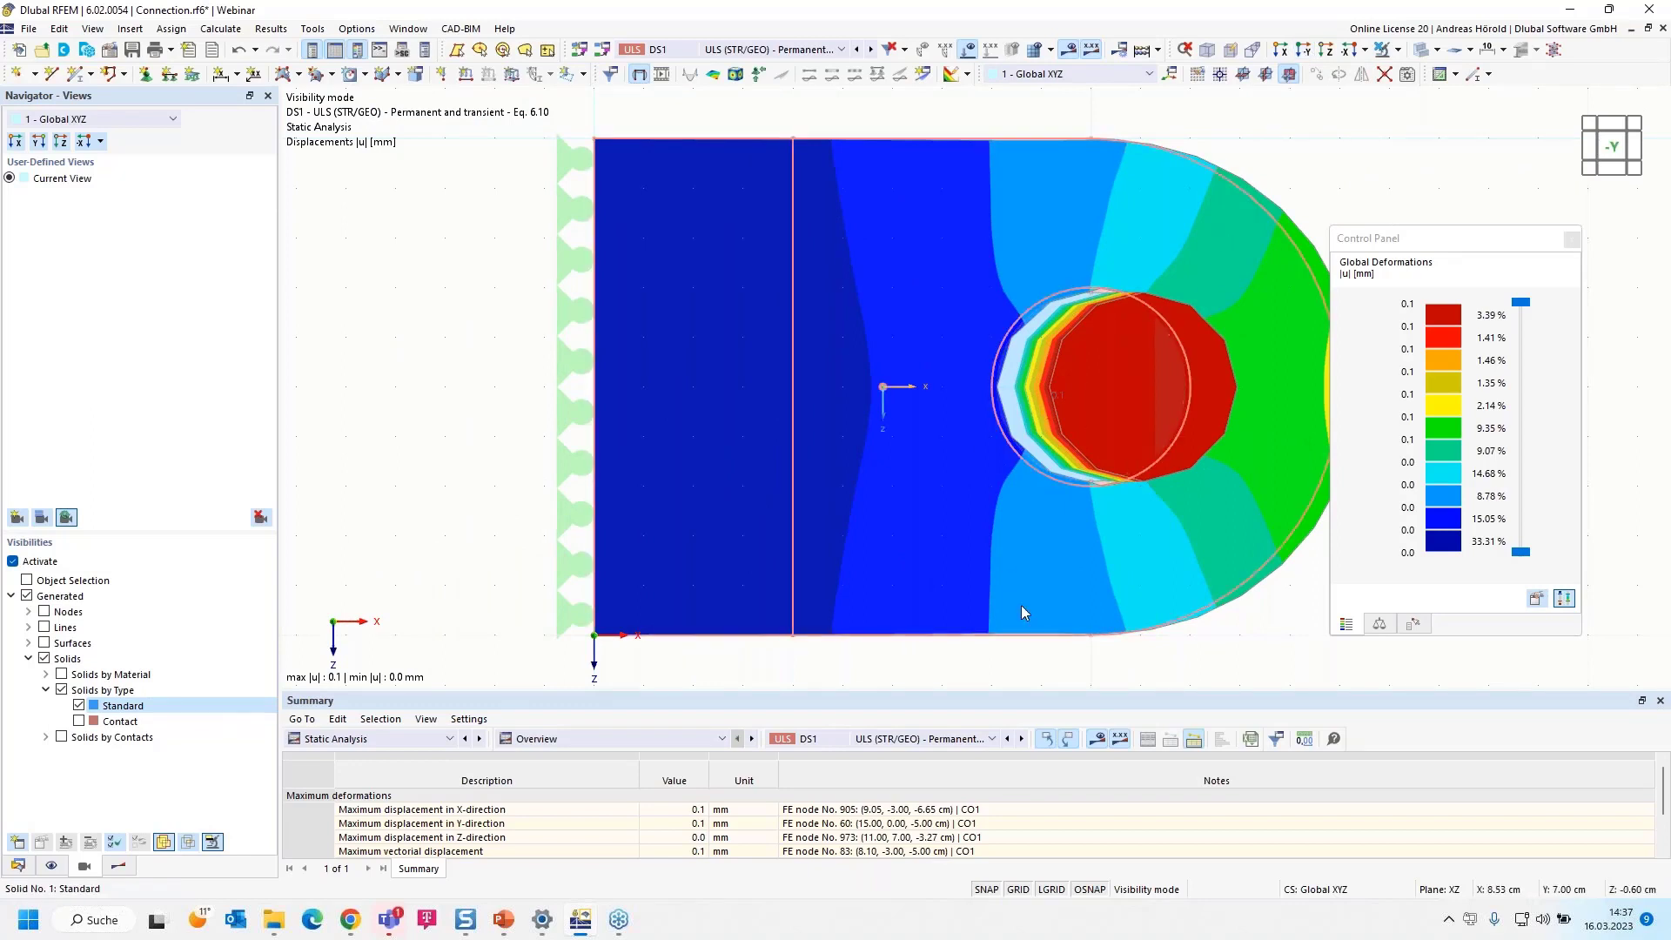
{"action": "left_click", "coordinate": [661, 75]}
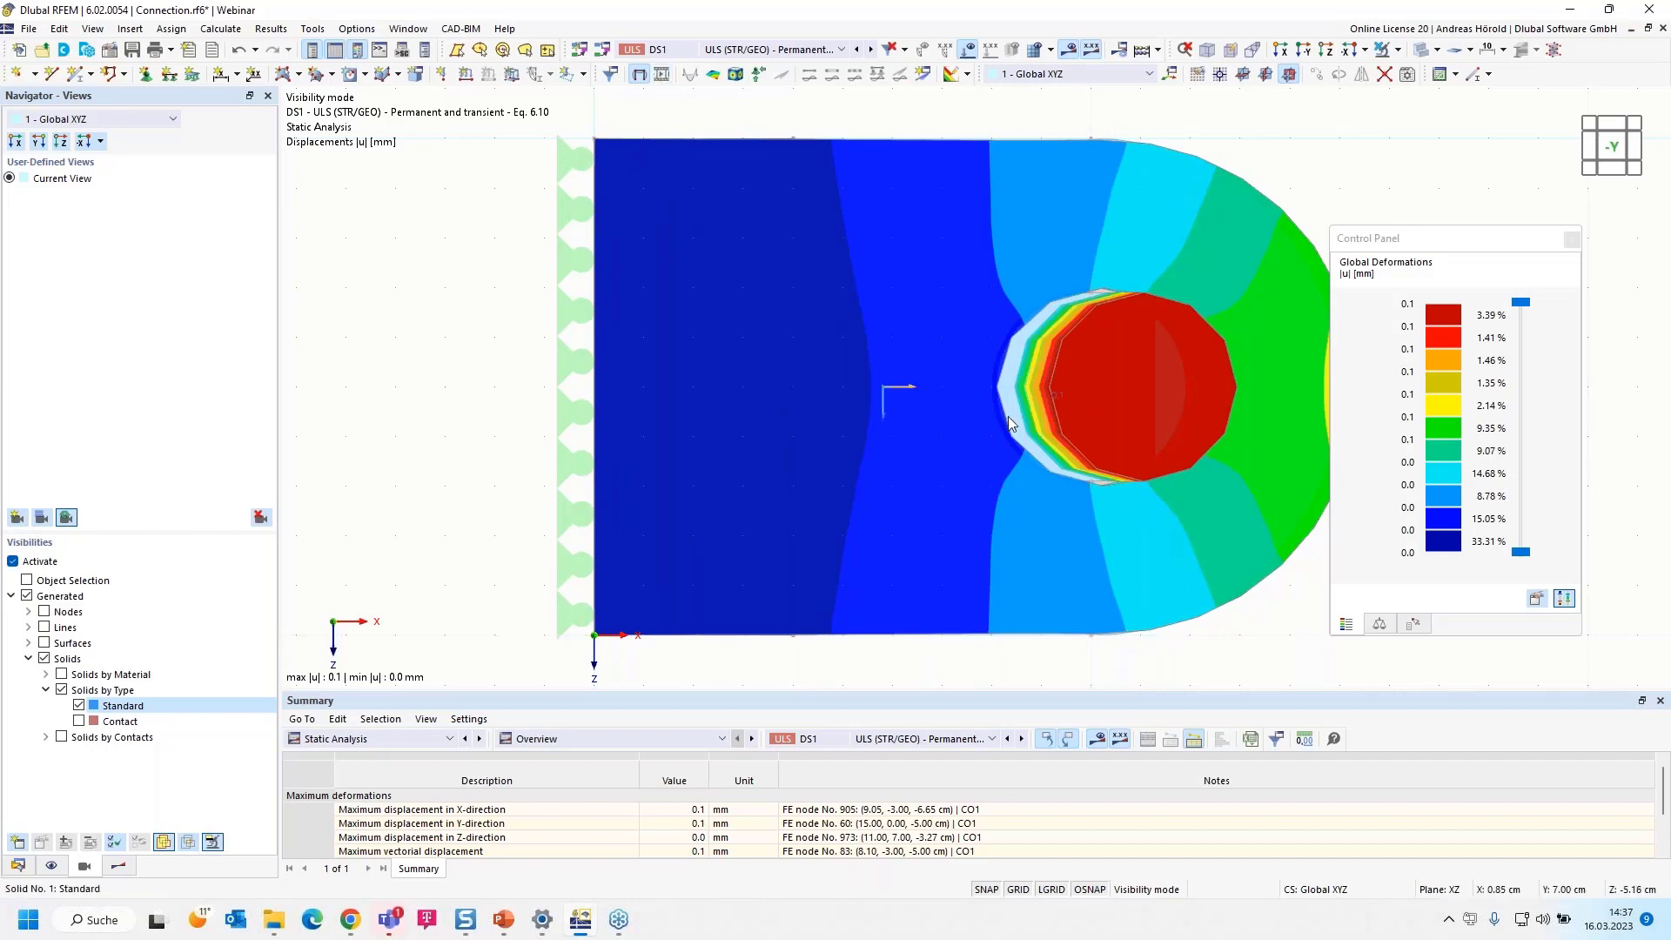
{"action": "middle_click_drag", "start_coordinate": [1339, 198], "coordinate": [1142, 315], "text": "ctrl"}
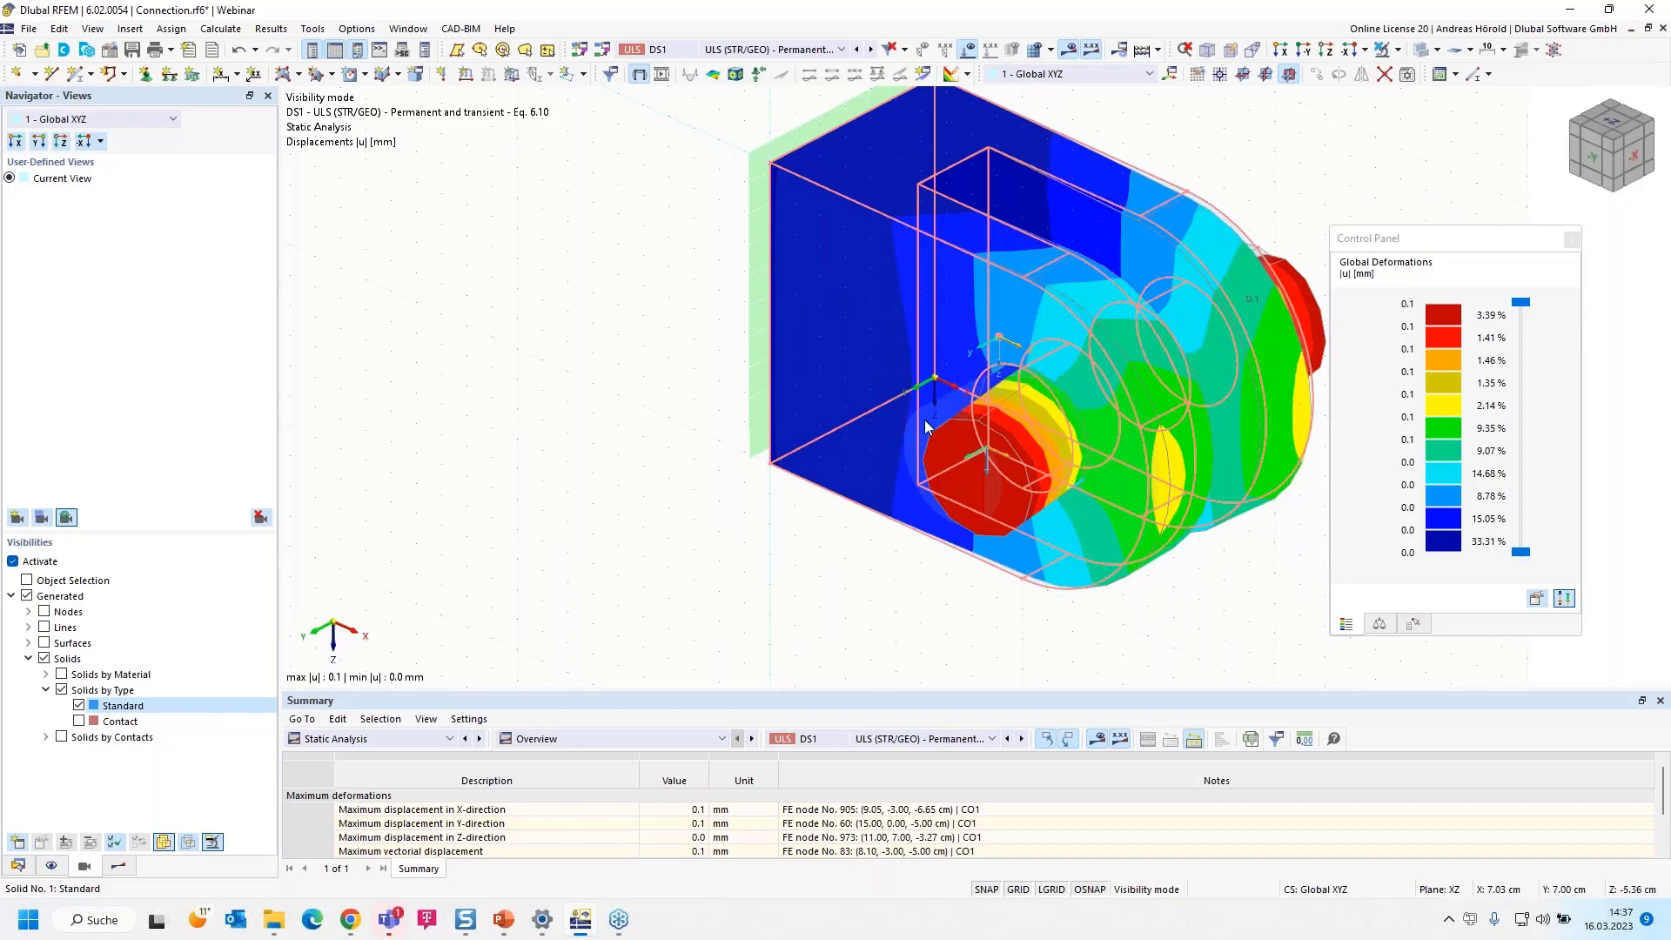
{"action": "middle_click_drag", "start_coordinate": [970, 452], "coordinate": [606, 540], "text": "ctrl"}
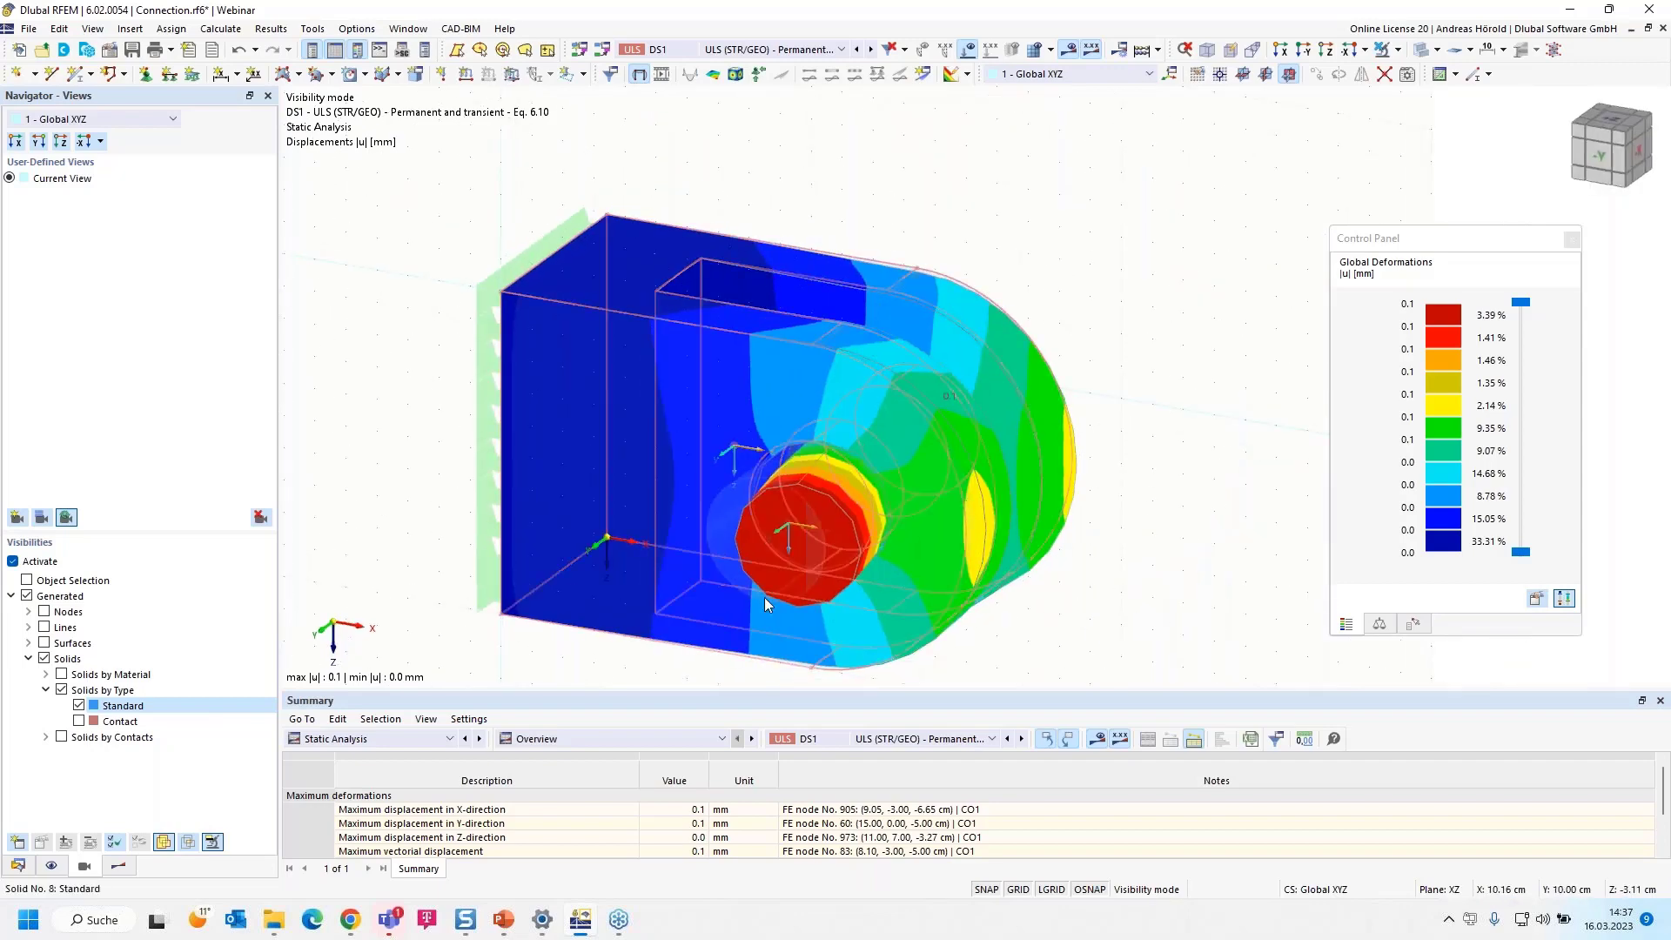
{"action": "middle_click_drag", "start_coordinate": [1074, 612], "coordinate": [1105, 530]}
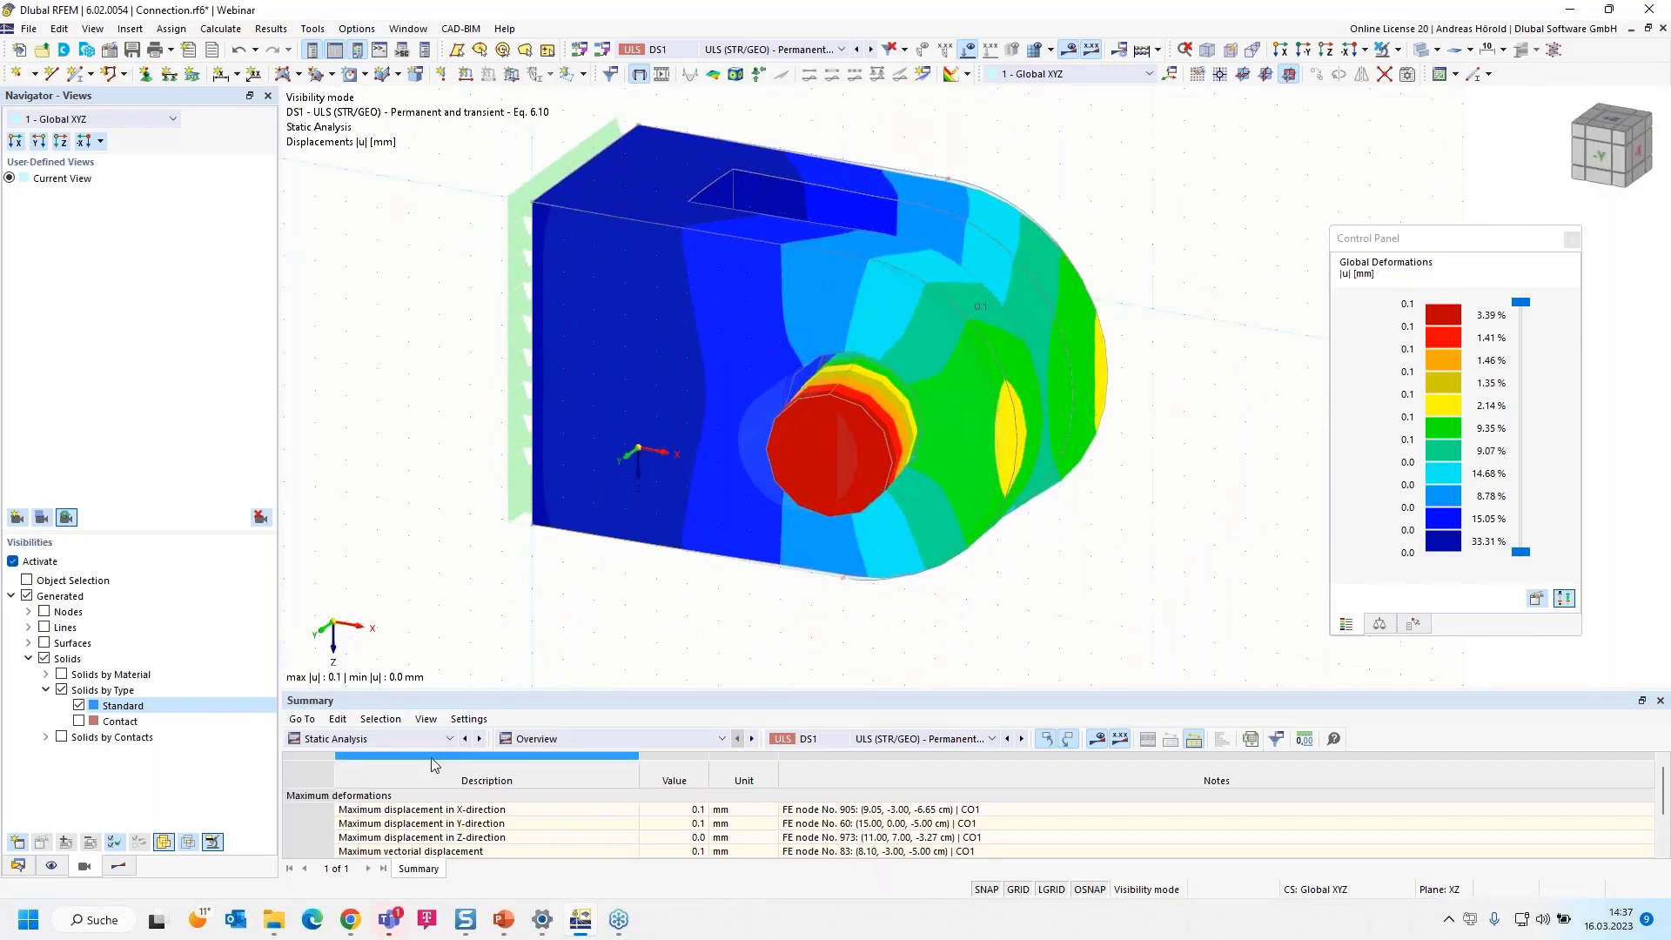
Show the Stress-Strain Analysis overview and check the objects listed as not valid or deactivated
{"action": "left_click", "coordinate": [385, 738]}
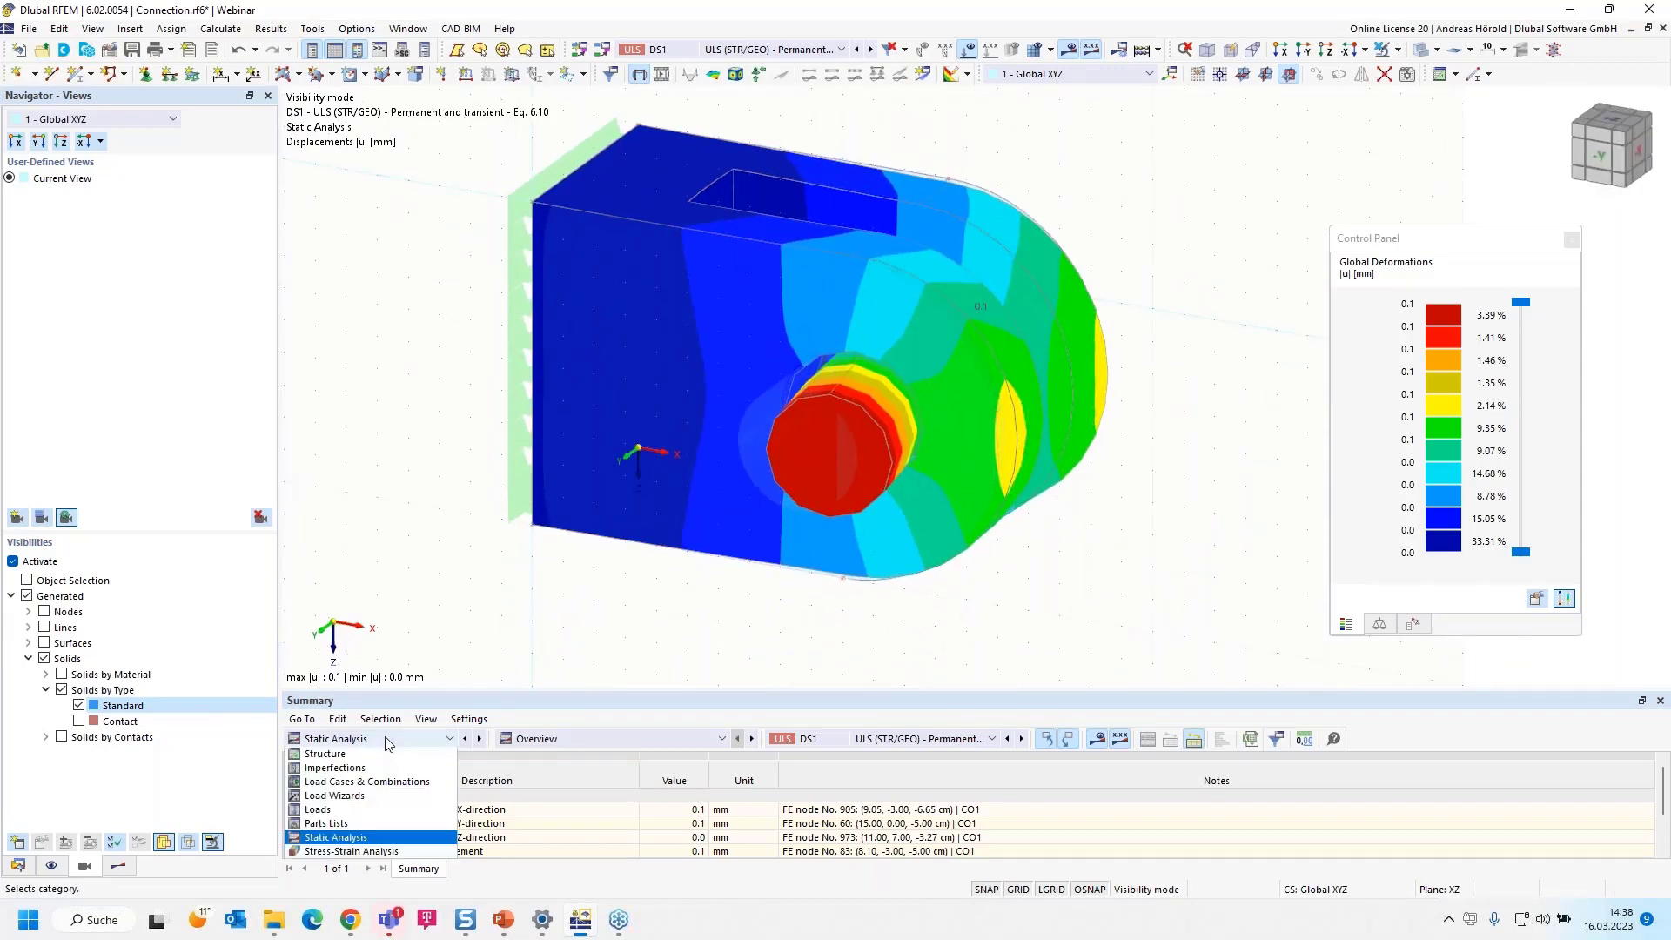
{"action": "left_click", "coordinate": [384, 851]}
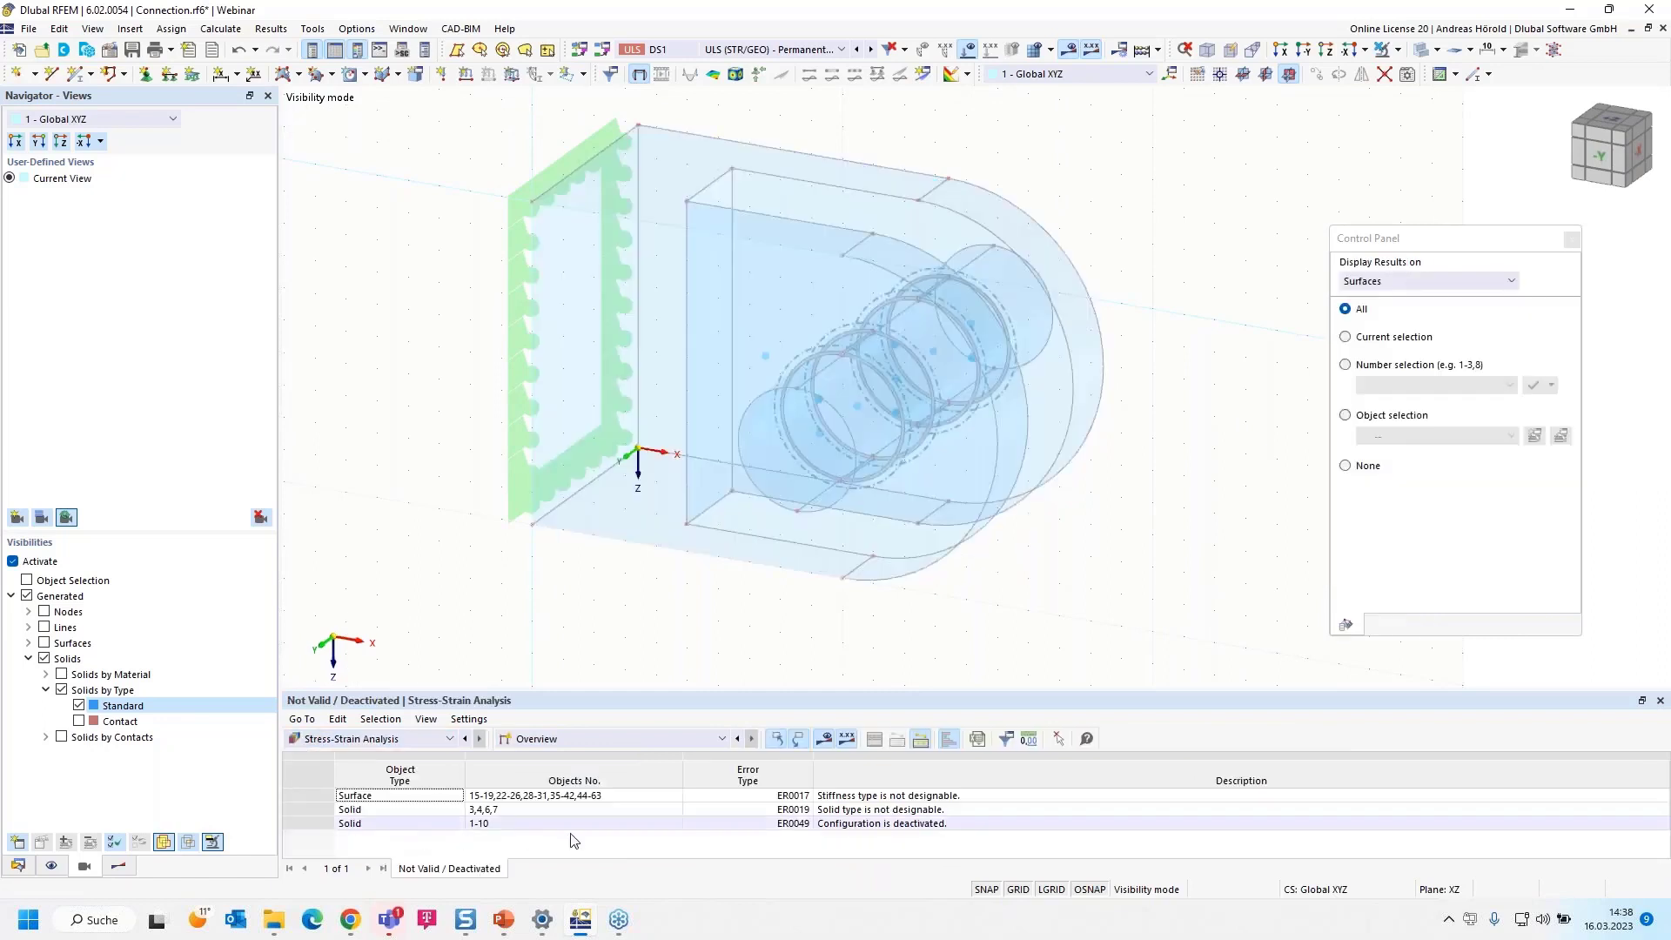
{"action": "left_click", "coordinate": [652, 740]}
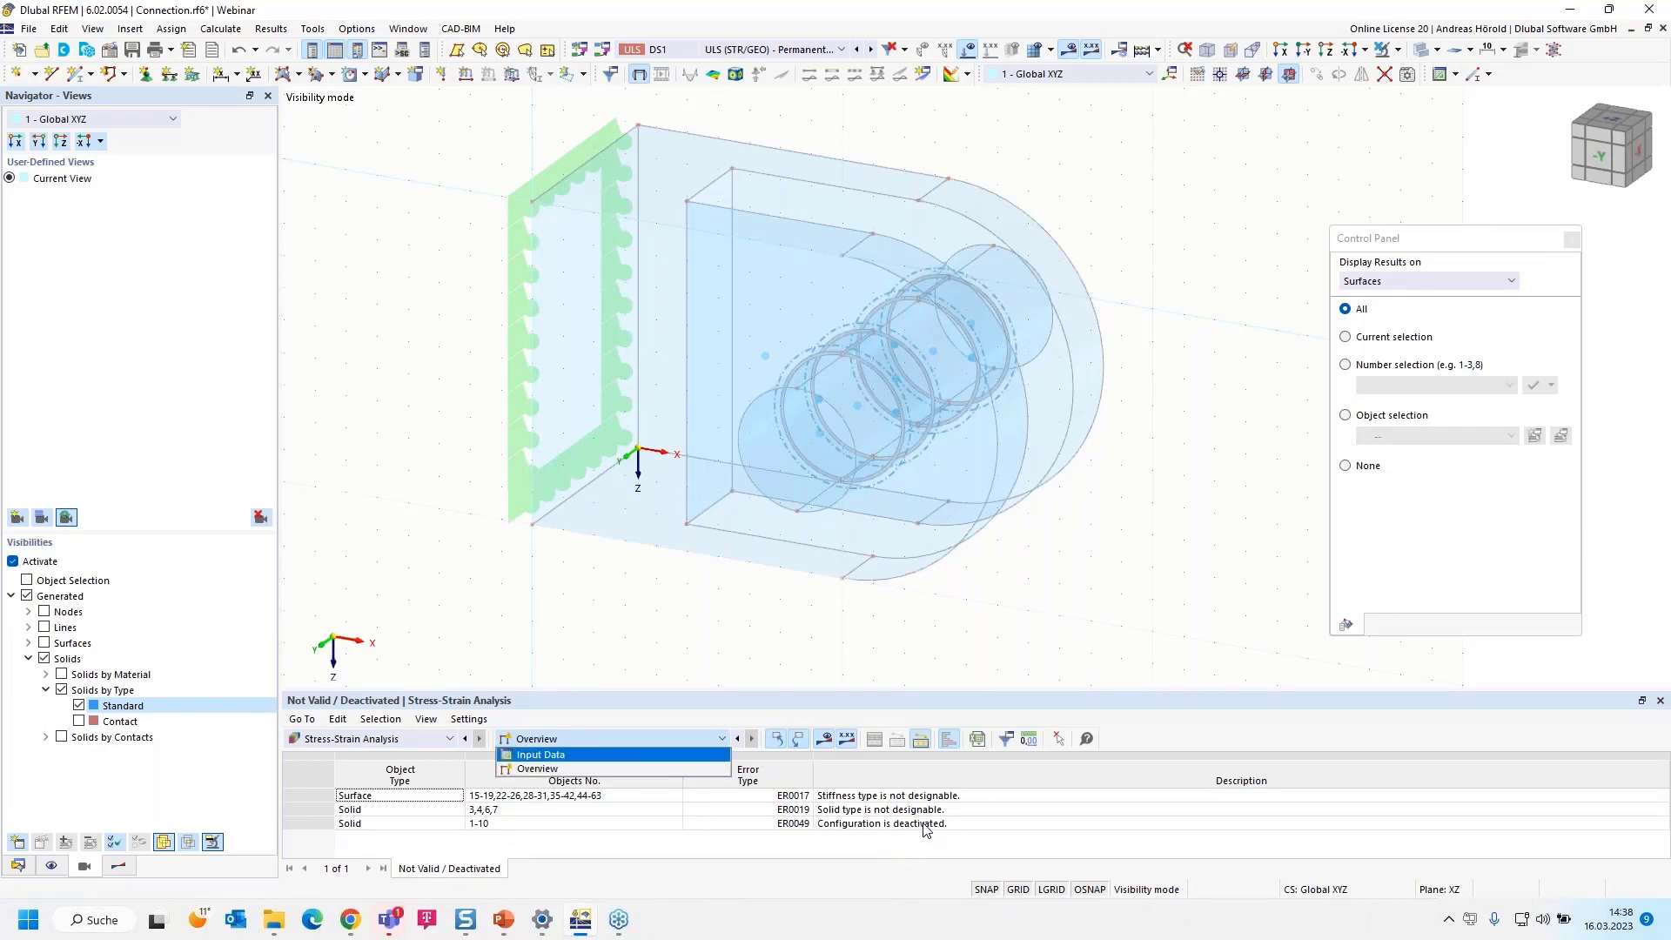
{"action": "left_click", "coordinate": [780, 699]}
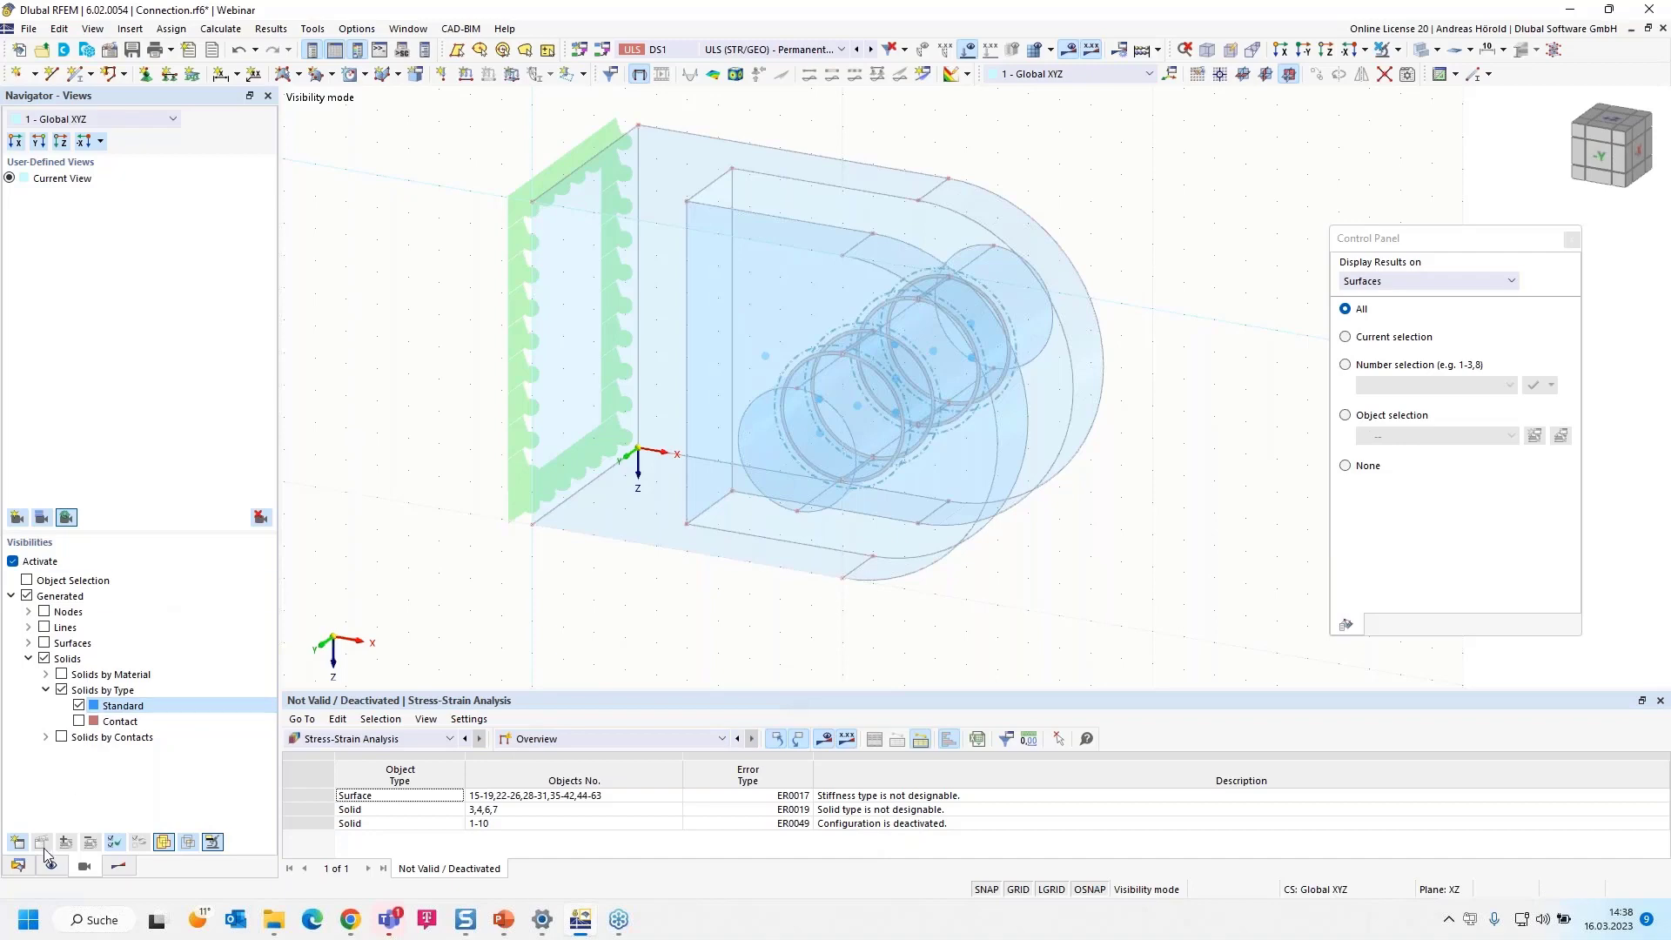
Assign the stress-strain analysis configuration 1 - Default to the standard solids 1, 2, 5 and 8 to 10
{"action": "left_click", "coordinate": [17, 865]}
{"action": "scroll", "coordinate": [121, 322], "scroll_direction": "up", "scroll_amount": 11}
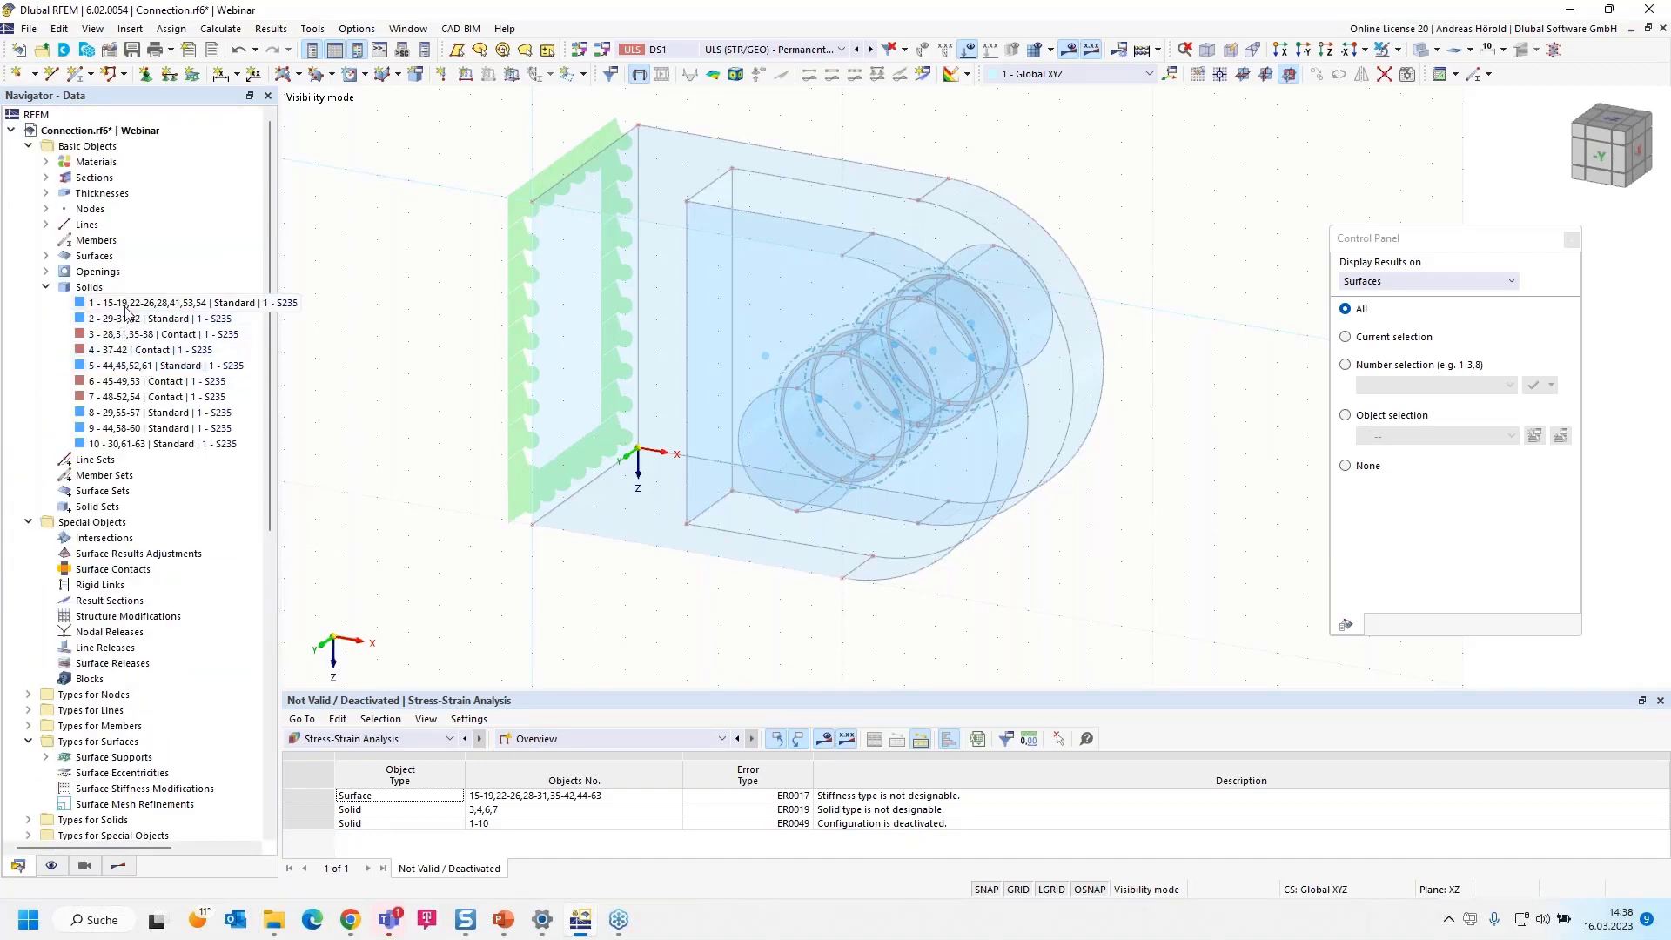
{"action": "left_click", "coordinate": [123, 304]}
{"action": "left_click", "coordinate": [130, 318], "text": "ctrl"}
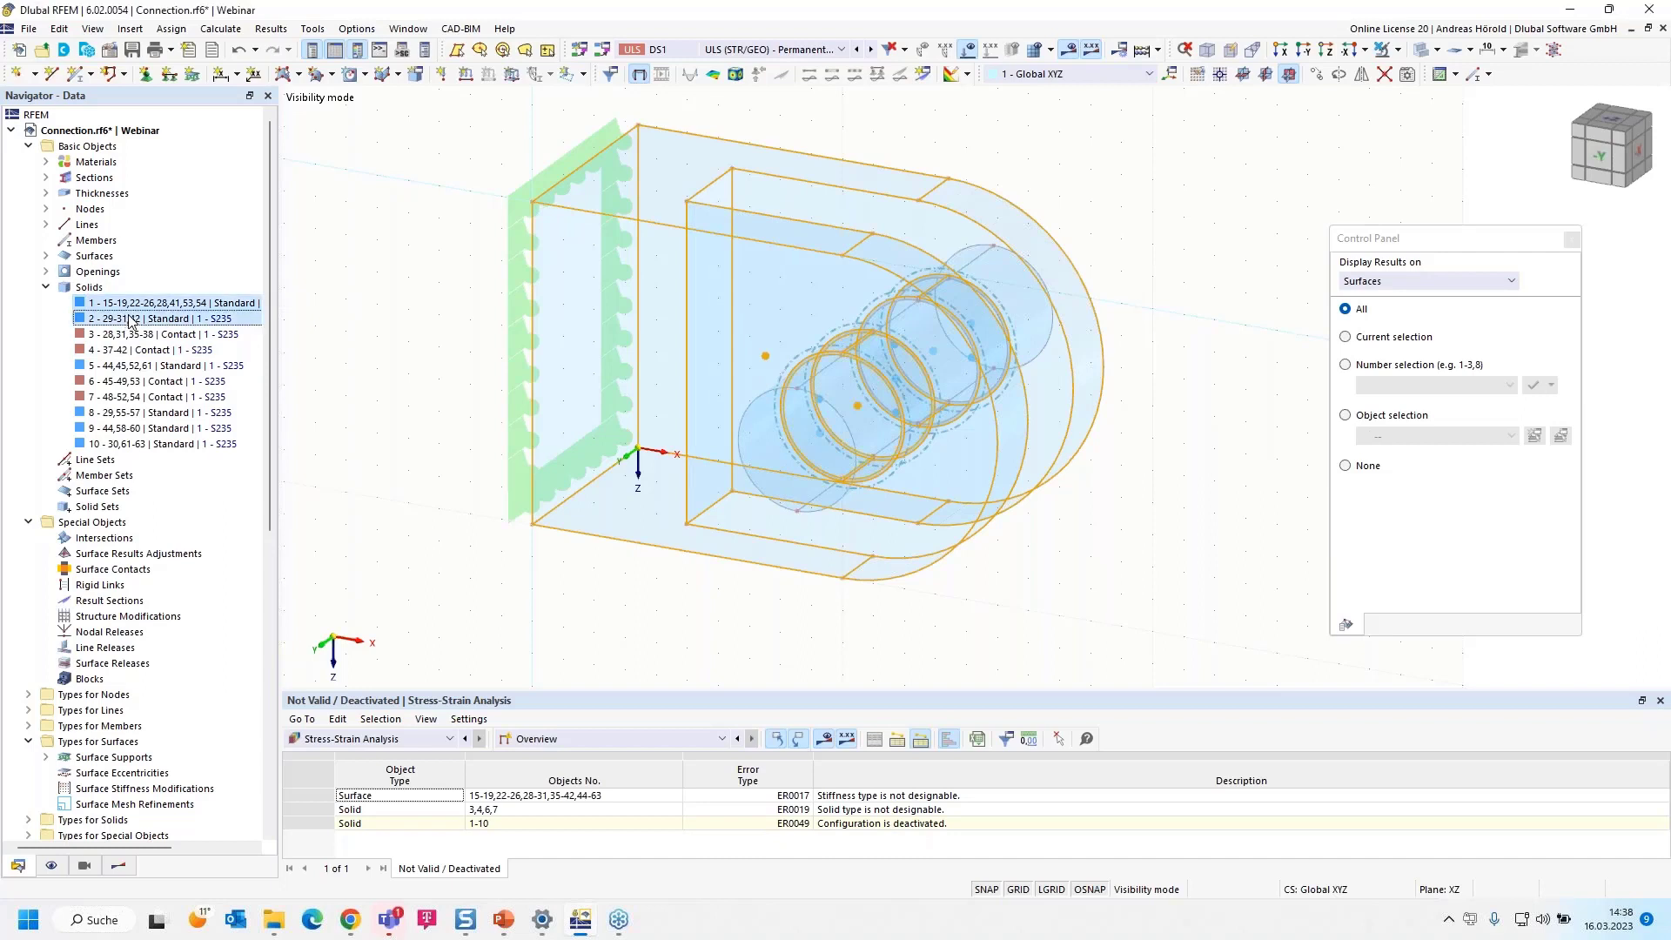
{"action": "left_click", "coordinate": [140, 366], "text": "ctrl"}
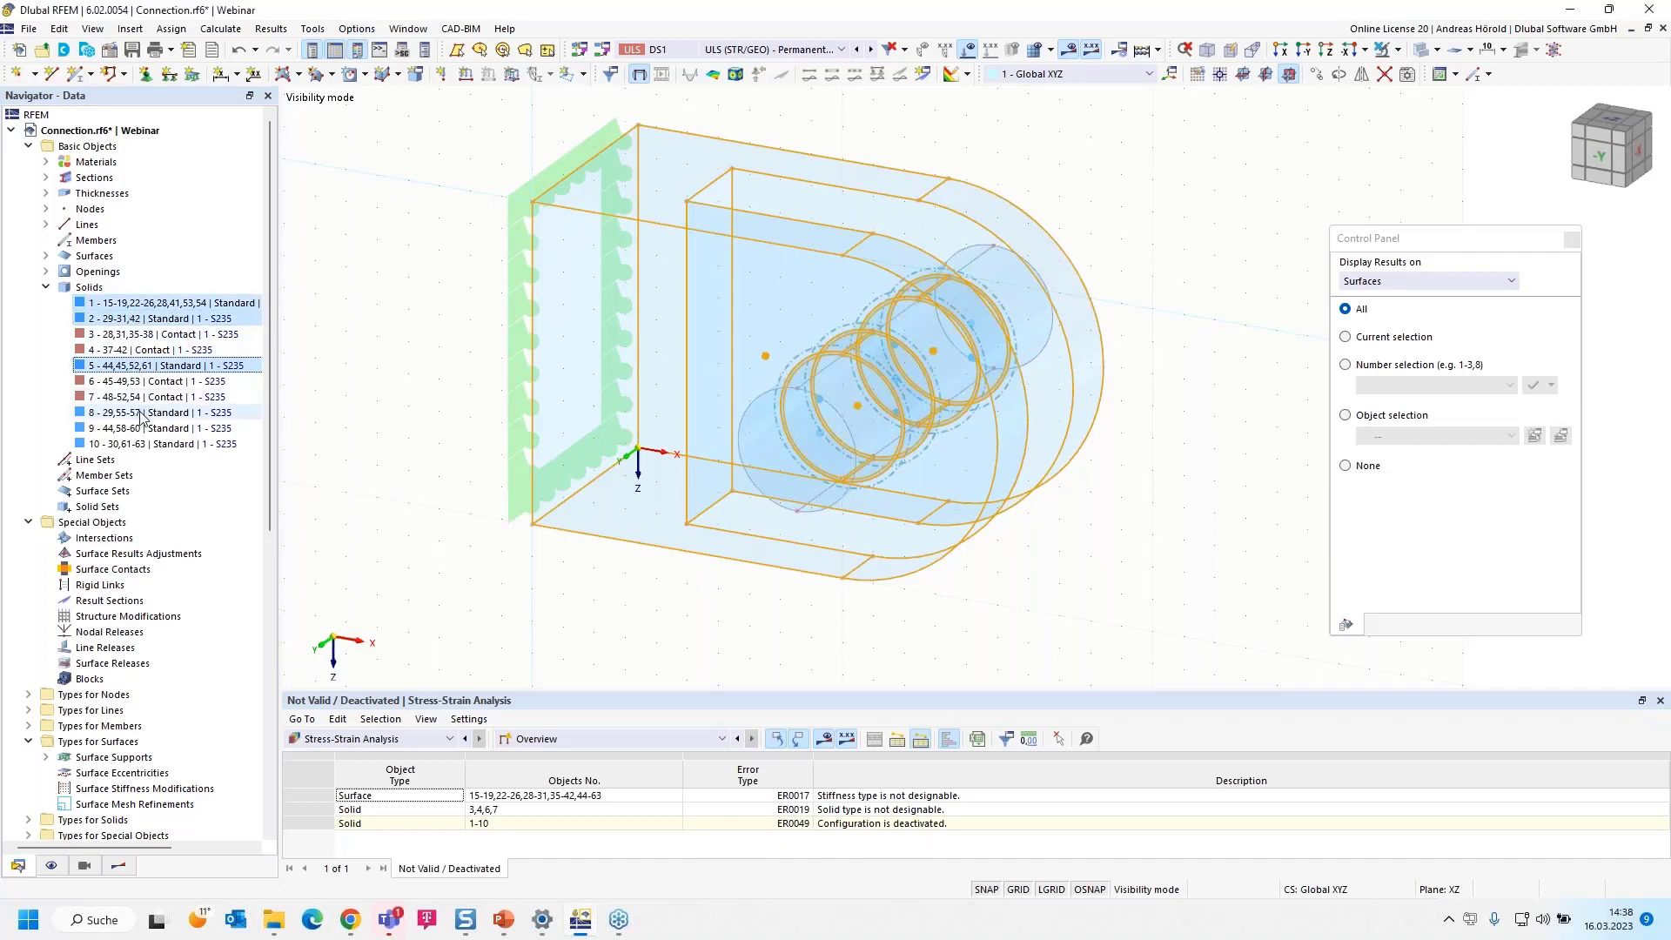
{"action": "left_click", "coordinate": [139, 414], "text": "ctrl"}
{"action": "left_click", "coordinate": [153, 429], "text": "ctrl"}
{"action": "left_click", "coordinate": [161, 442], "text": "ctrl"}
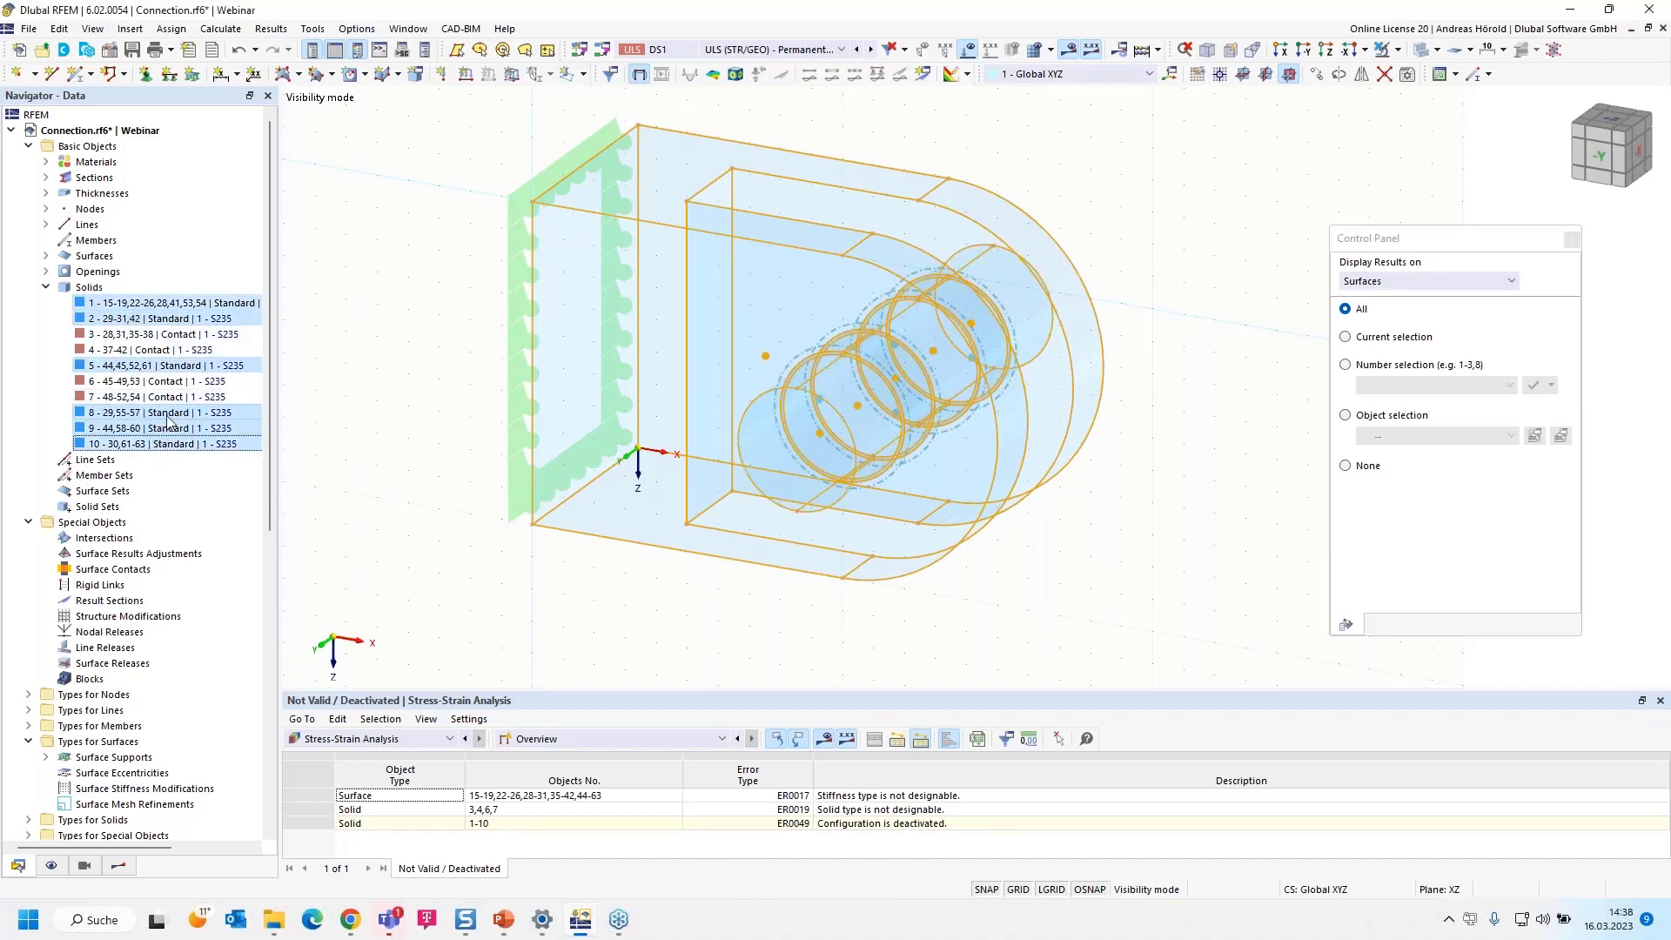
{"action": "right_click", "coordinate": [183, 419]}
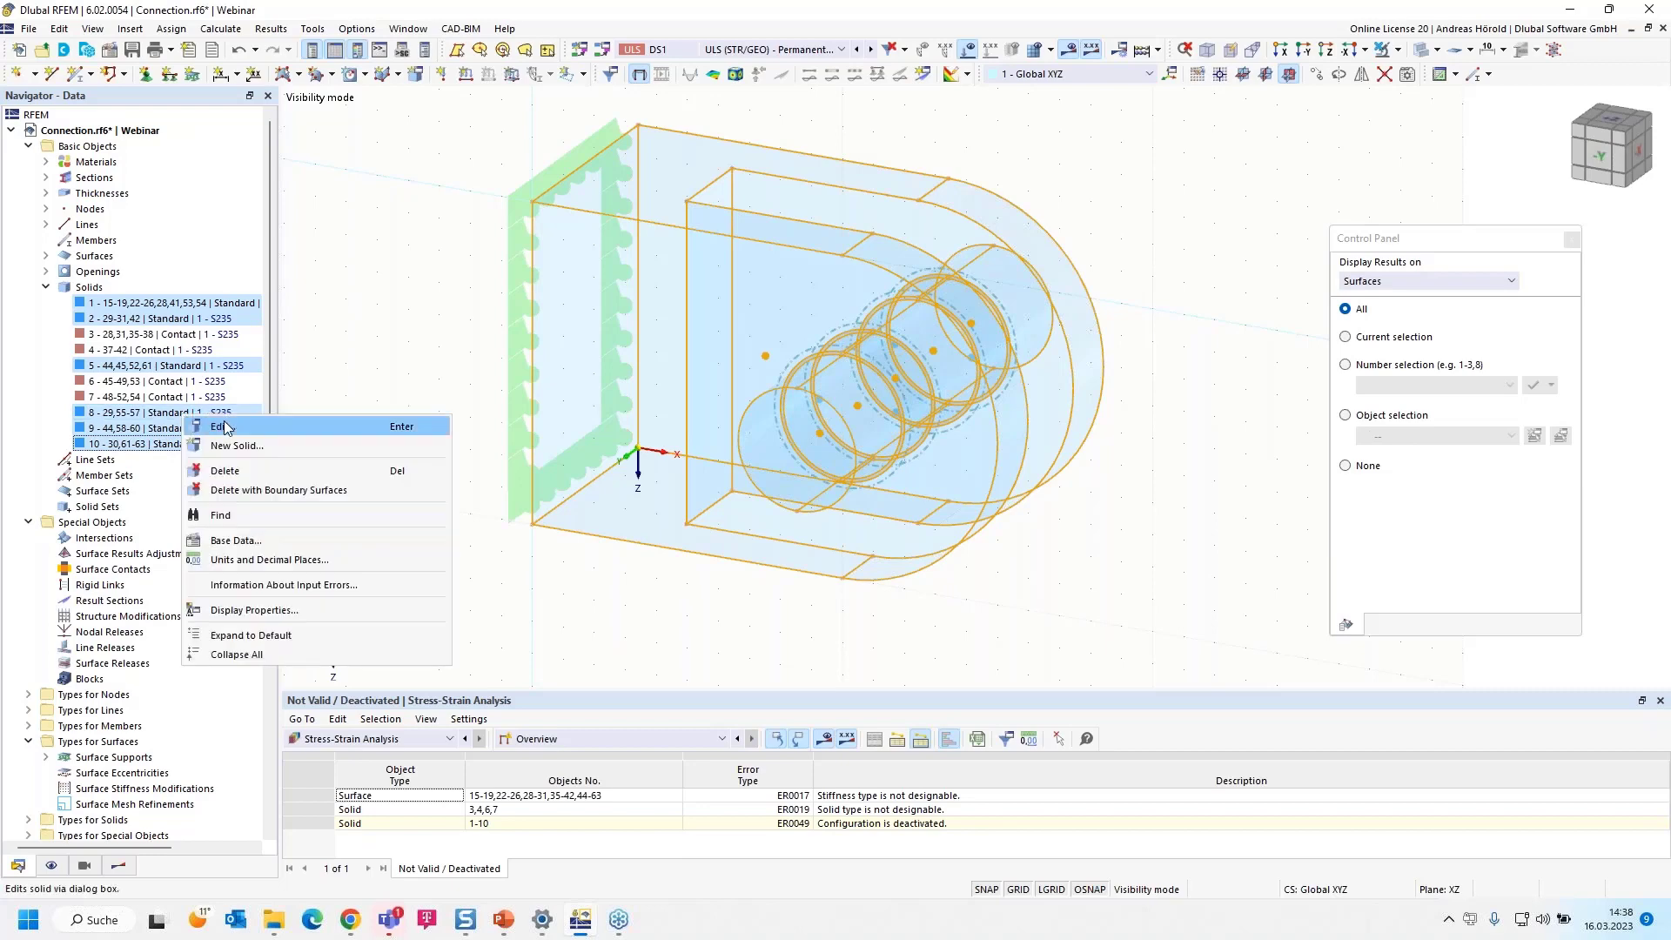
{"action": "left_click", "coordinate": [222, 427]}
{"action": "left_click", "coordinate": [439, 199]}
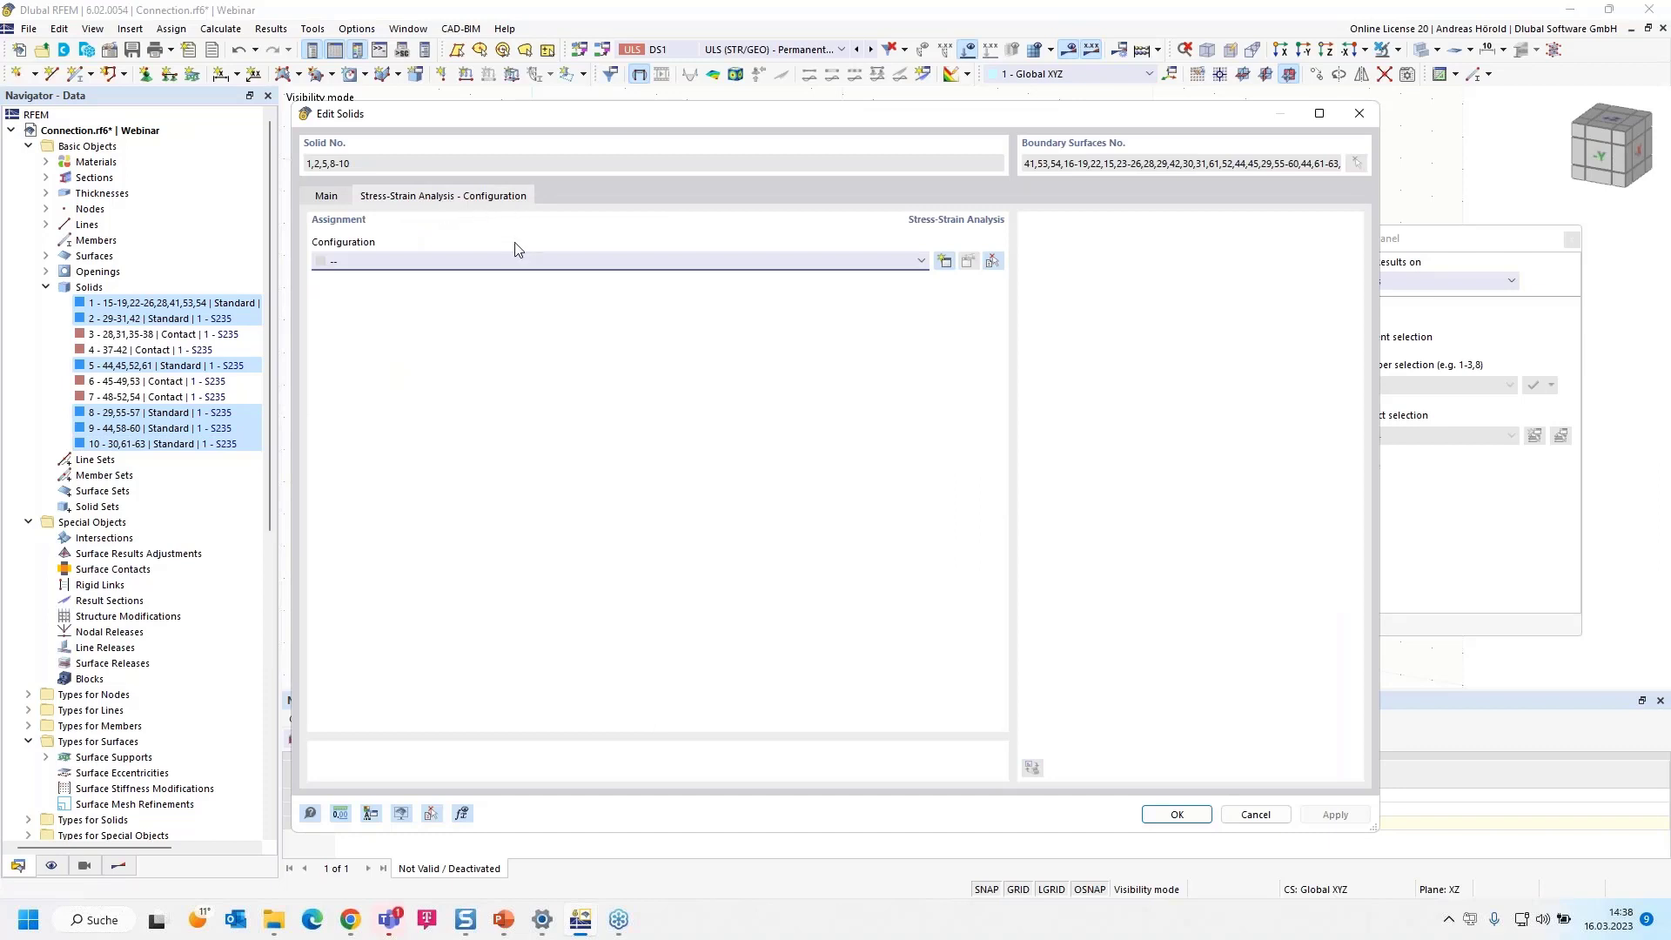
{"action": "left_click", "coordinate": [621, 264]}
{"action": "left_click", "coordinate": [540, 289]}
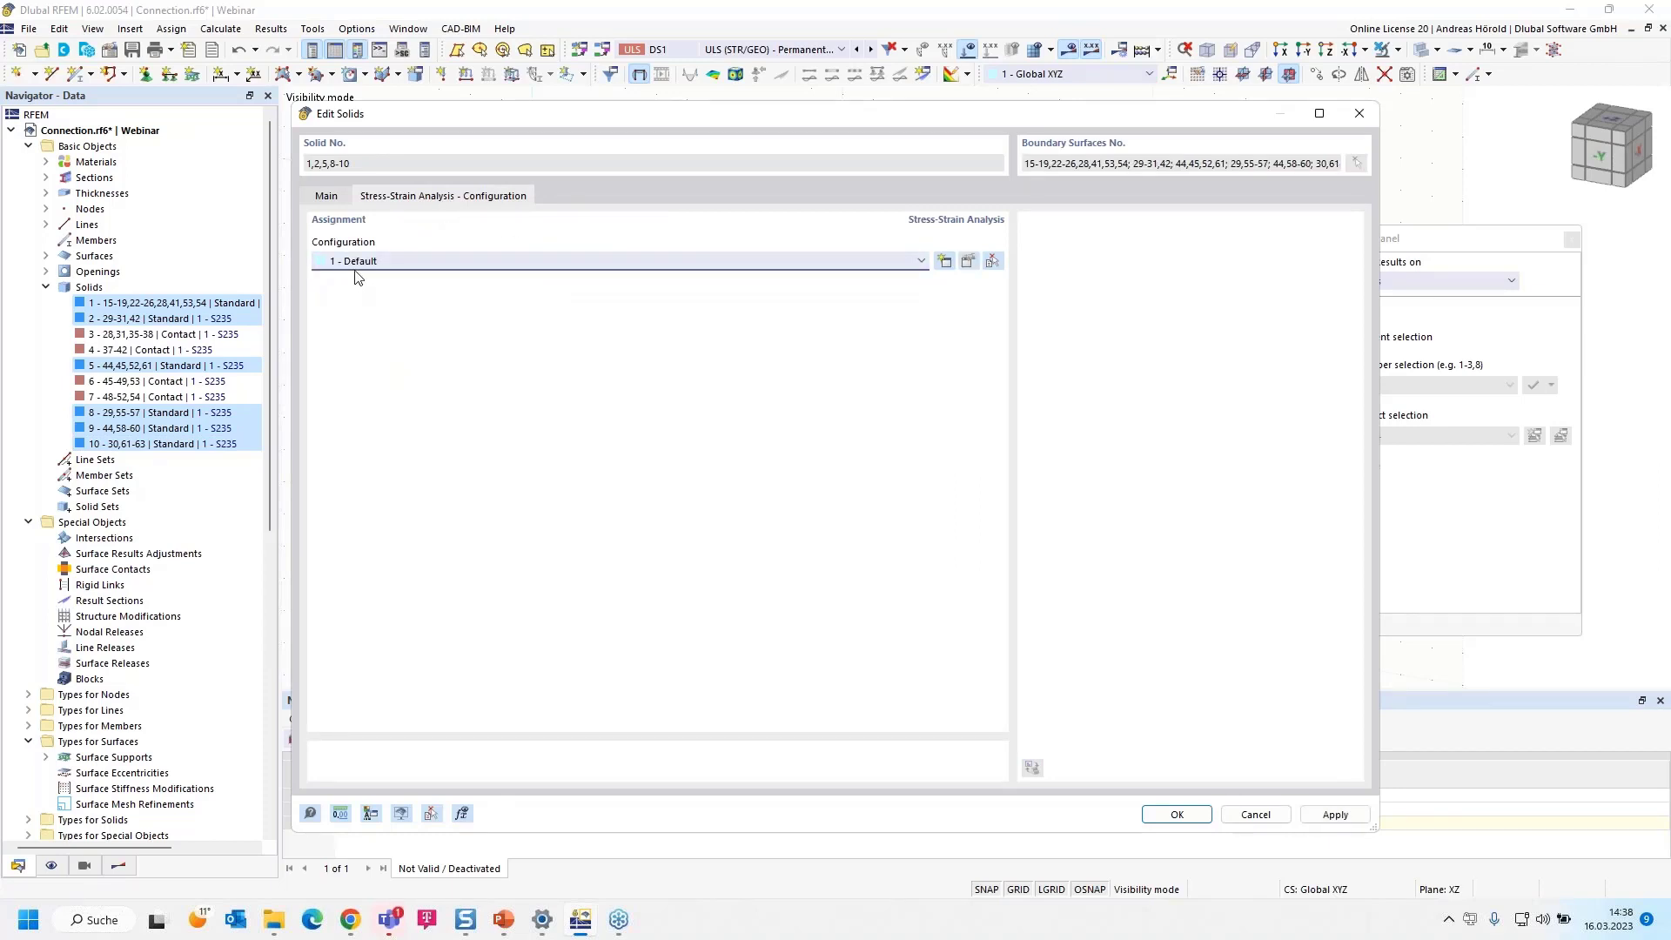
{"action": "left_click", "coordinate": [1177, 814]}
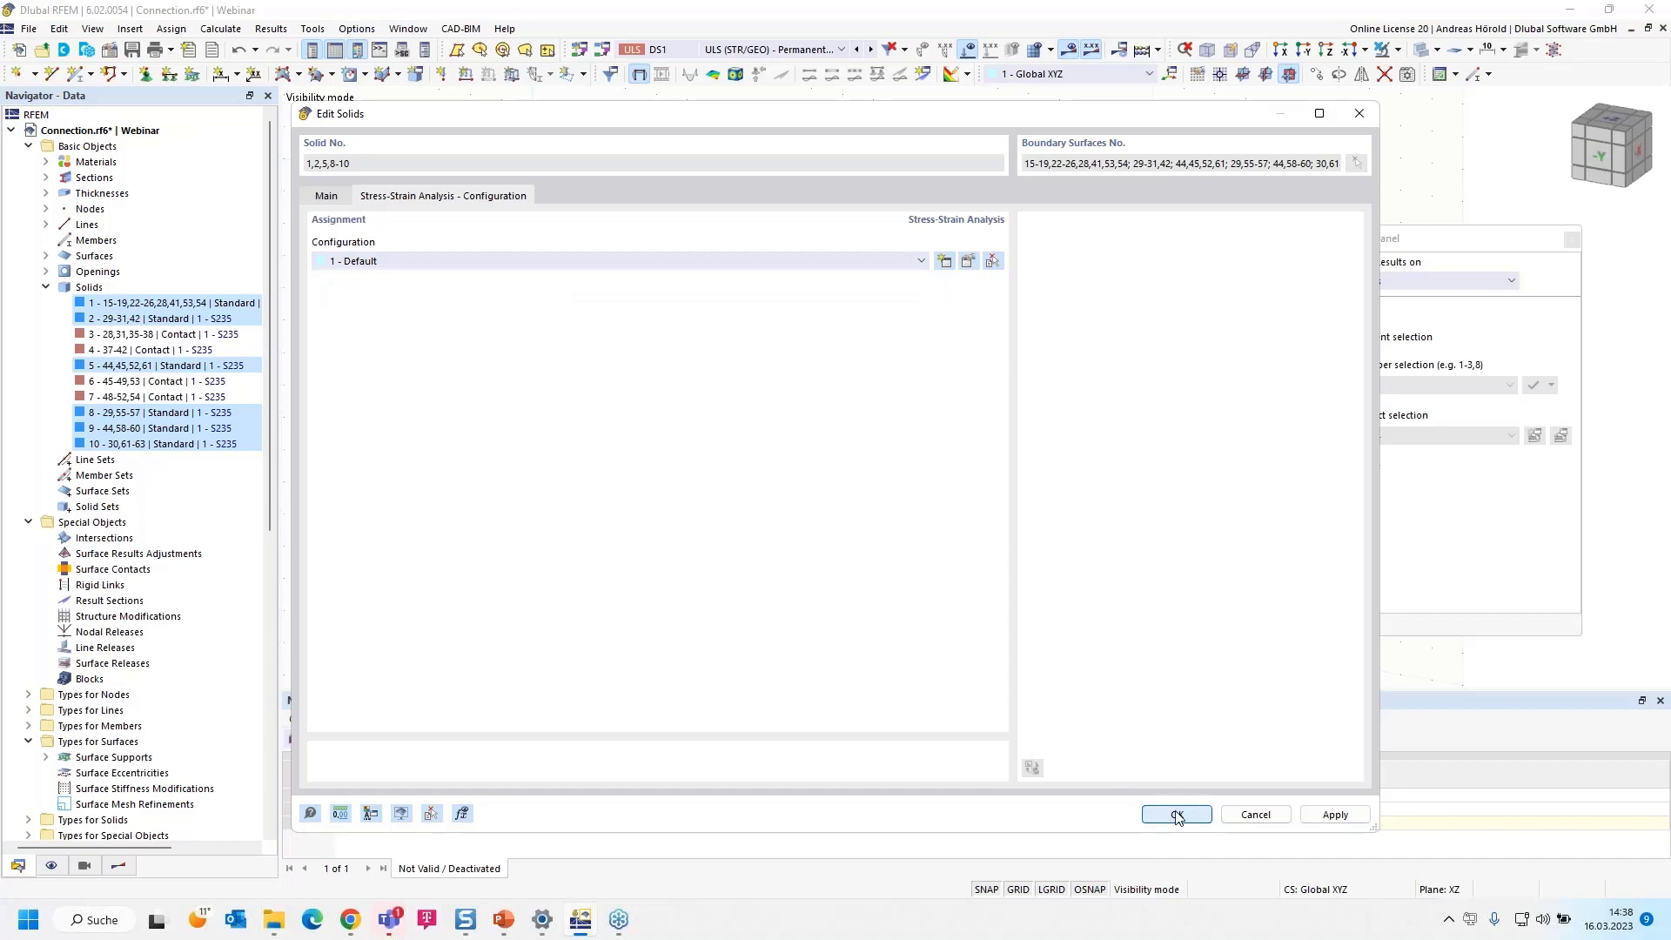
Request the Stress-Strain Analysis results and start their calculation
{"action": "left_click", "coordinate": [907, 533]}
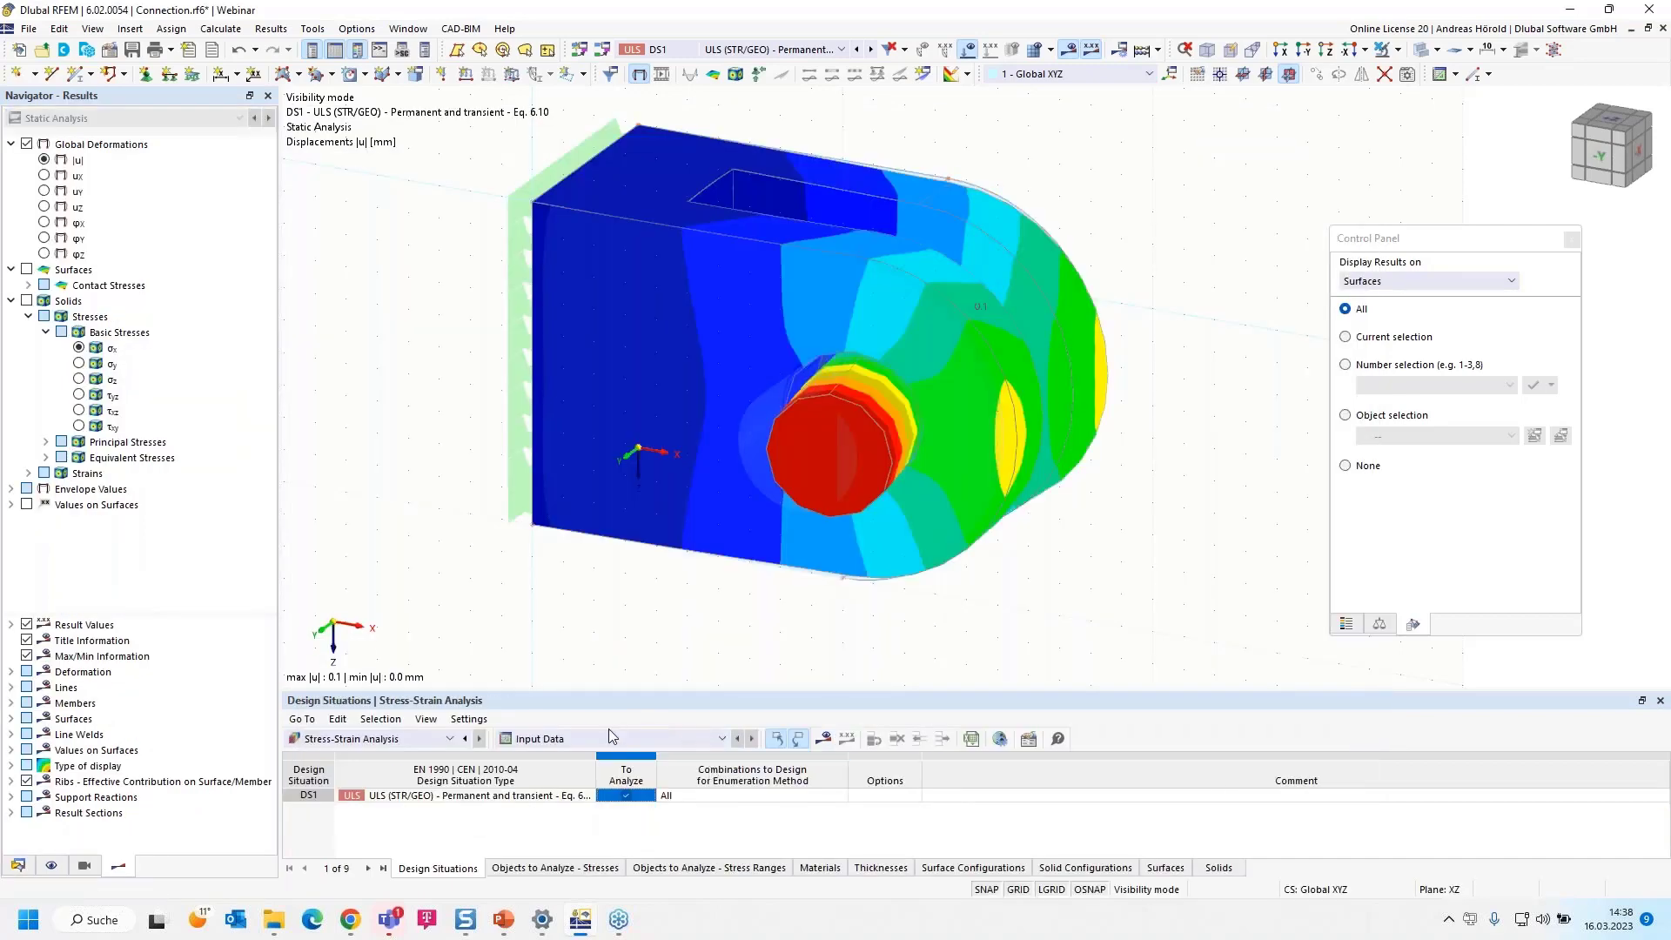
{"action": "left_click", "coordinate": [825, 736]}
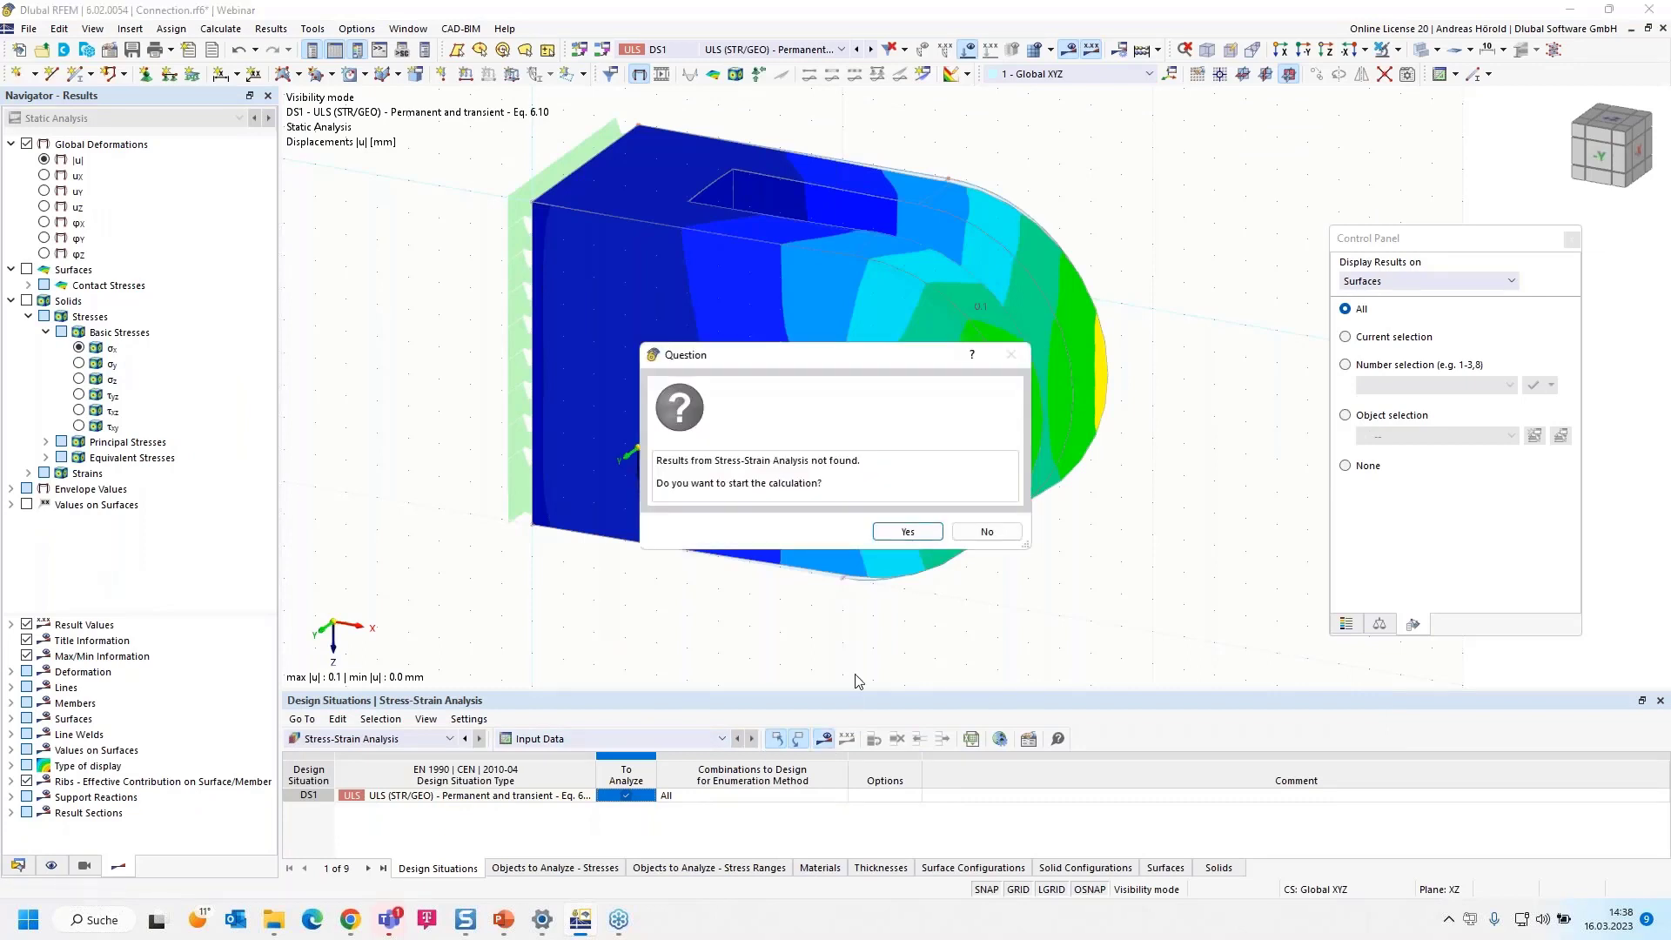
{"action": "left_click", "coordinate": [906, 532]}
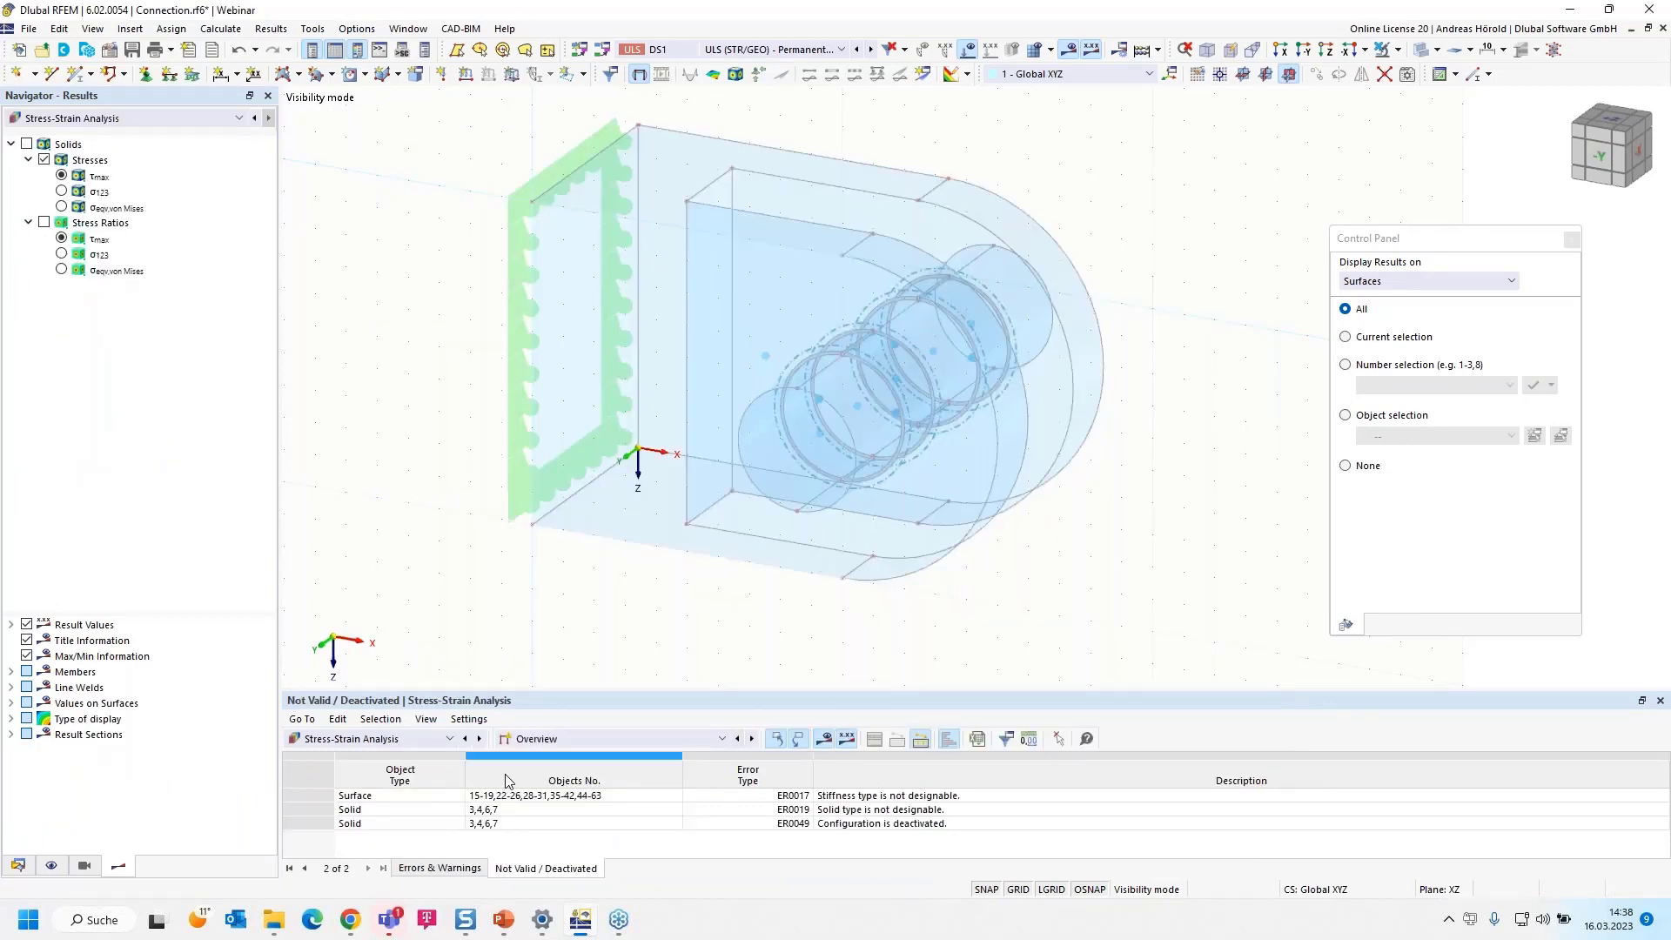
Display the table of stresses on solids by design situation and examine the stress ratios
{"action": "left_click", "coordinate": [587, 736]}
{"action": "left_click", "coordinate": [592, 781]}
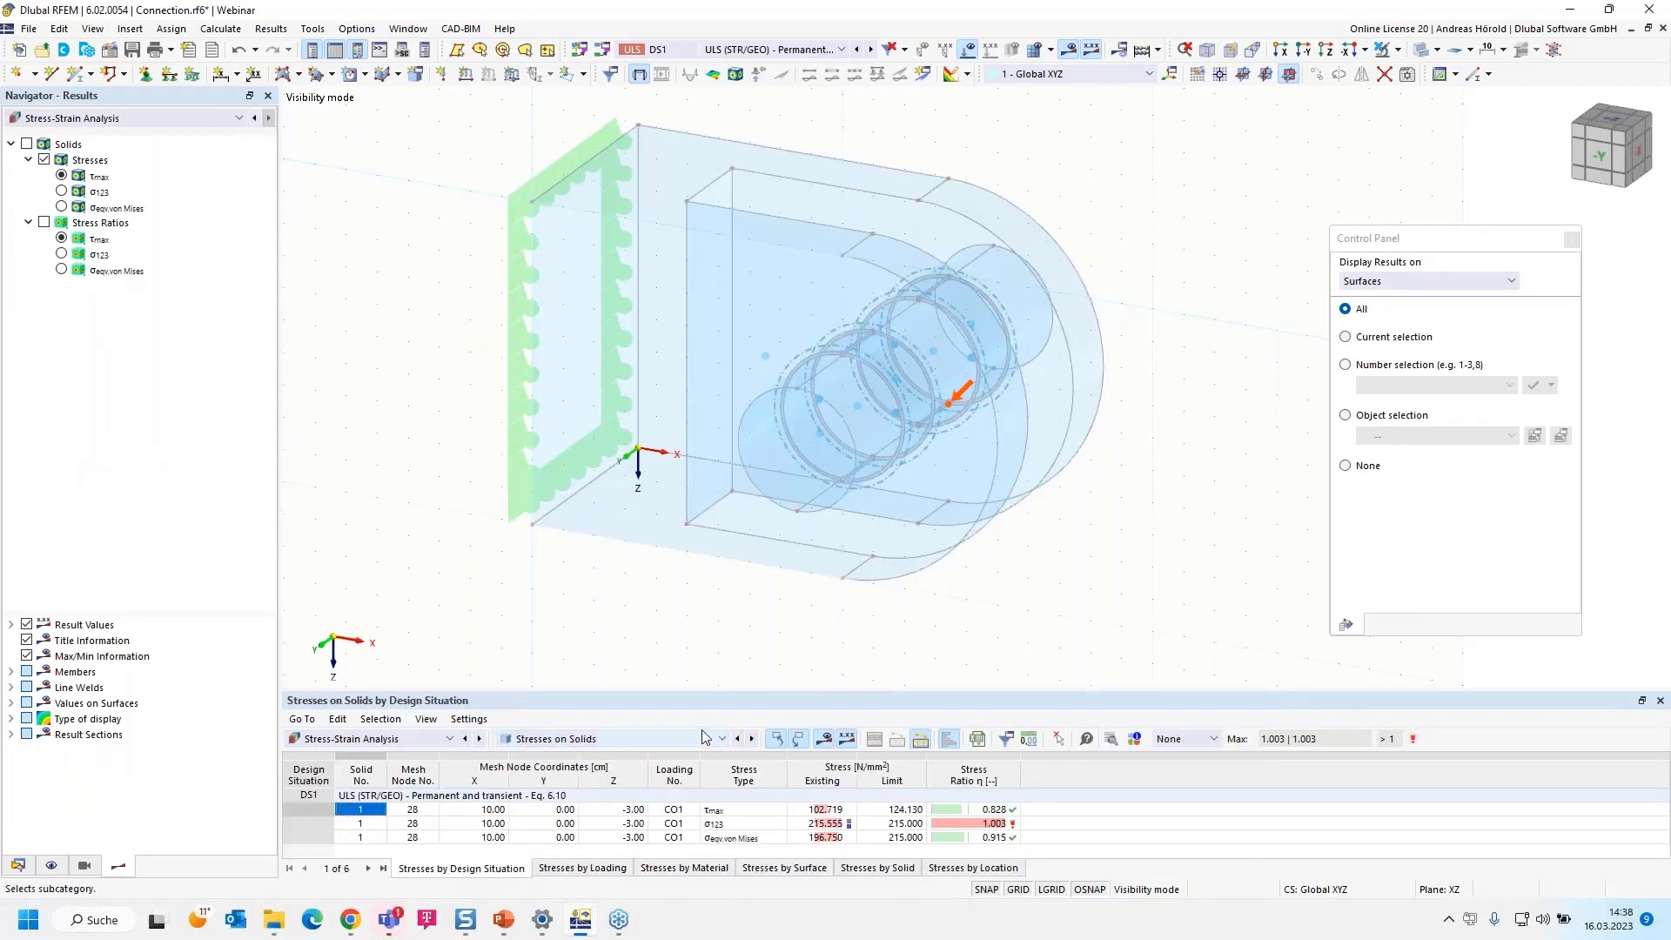
{"action": "left_click_drag", "start_coordinate": [719, 664], "coordinate": [723, 628]}
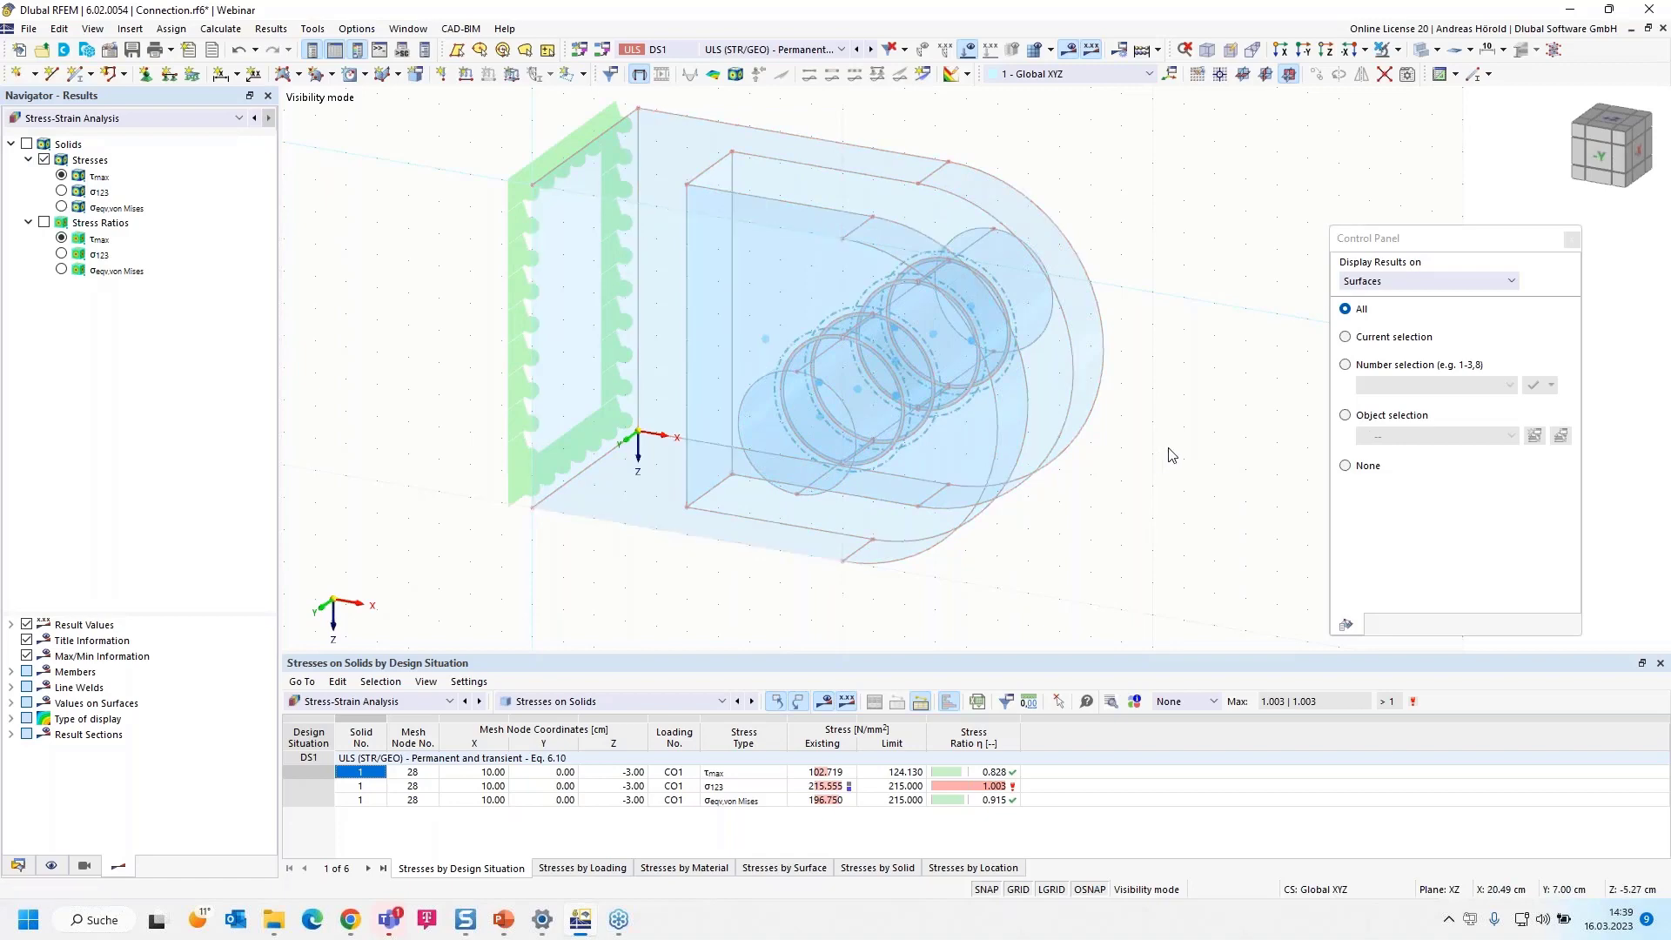
{"action": "middle_click_drag", "start_coordinate": [1162, 465], "coordinate": [1165, 481], "text": "ctrl"}
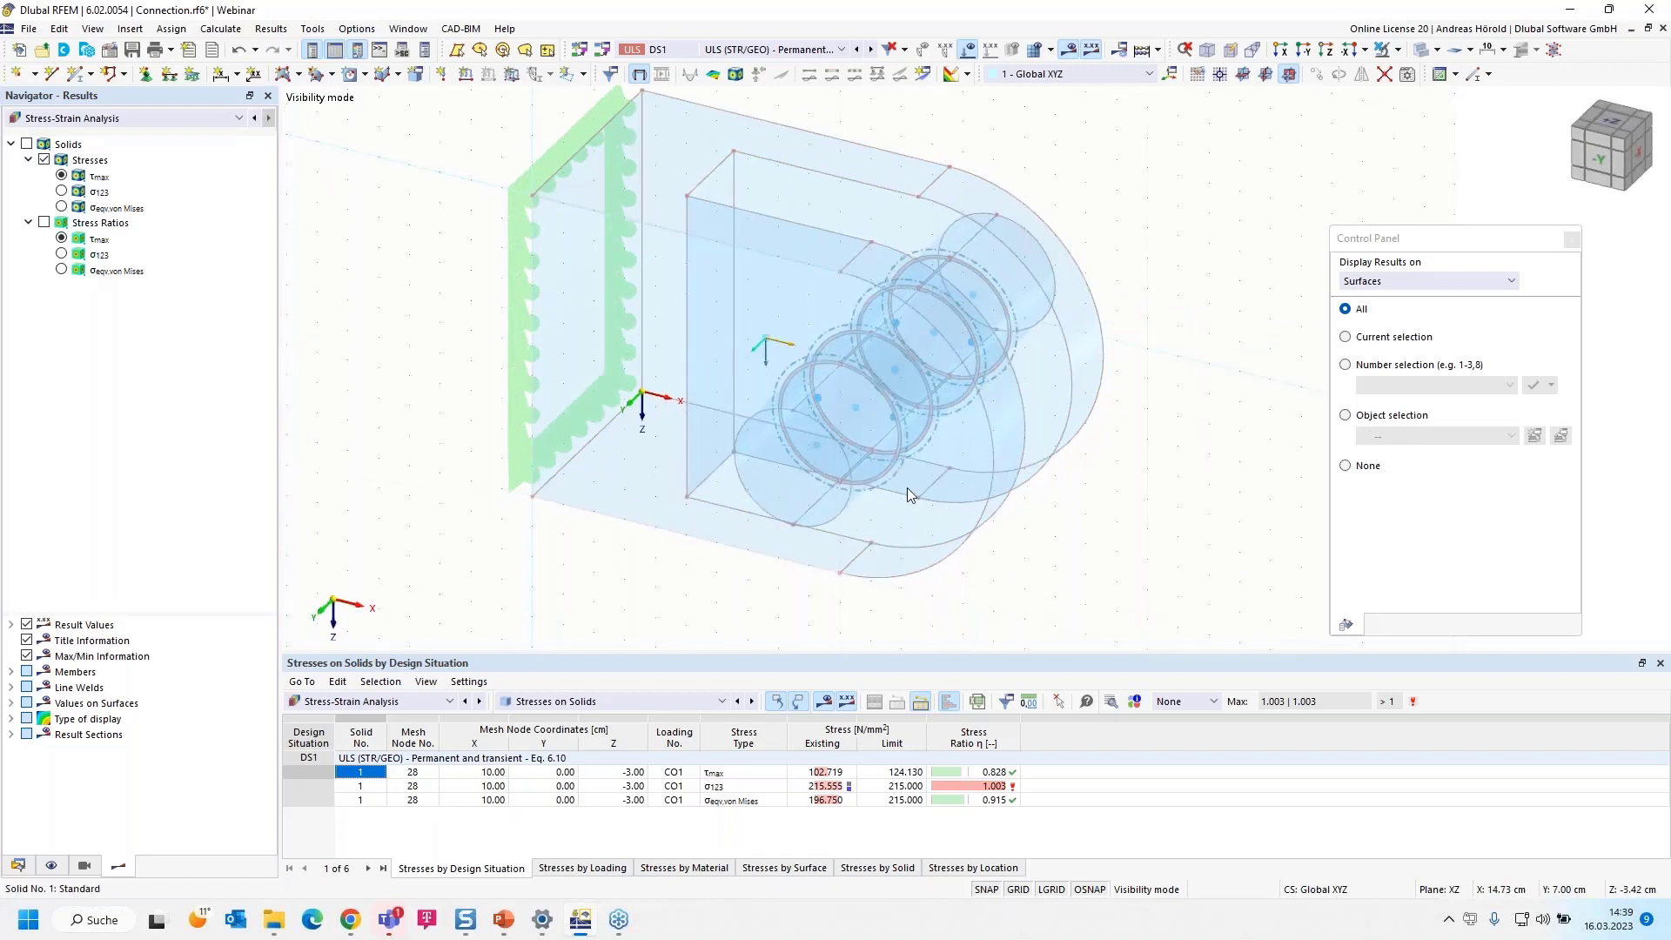
Return to the Static Analysis results and display the equivalent total strains according to Mises on the solids with the color scale
{"action": "left_click", "coordinate": [136, 118]}
{"action": "left_click", "coordinate": [138, 147]}
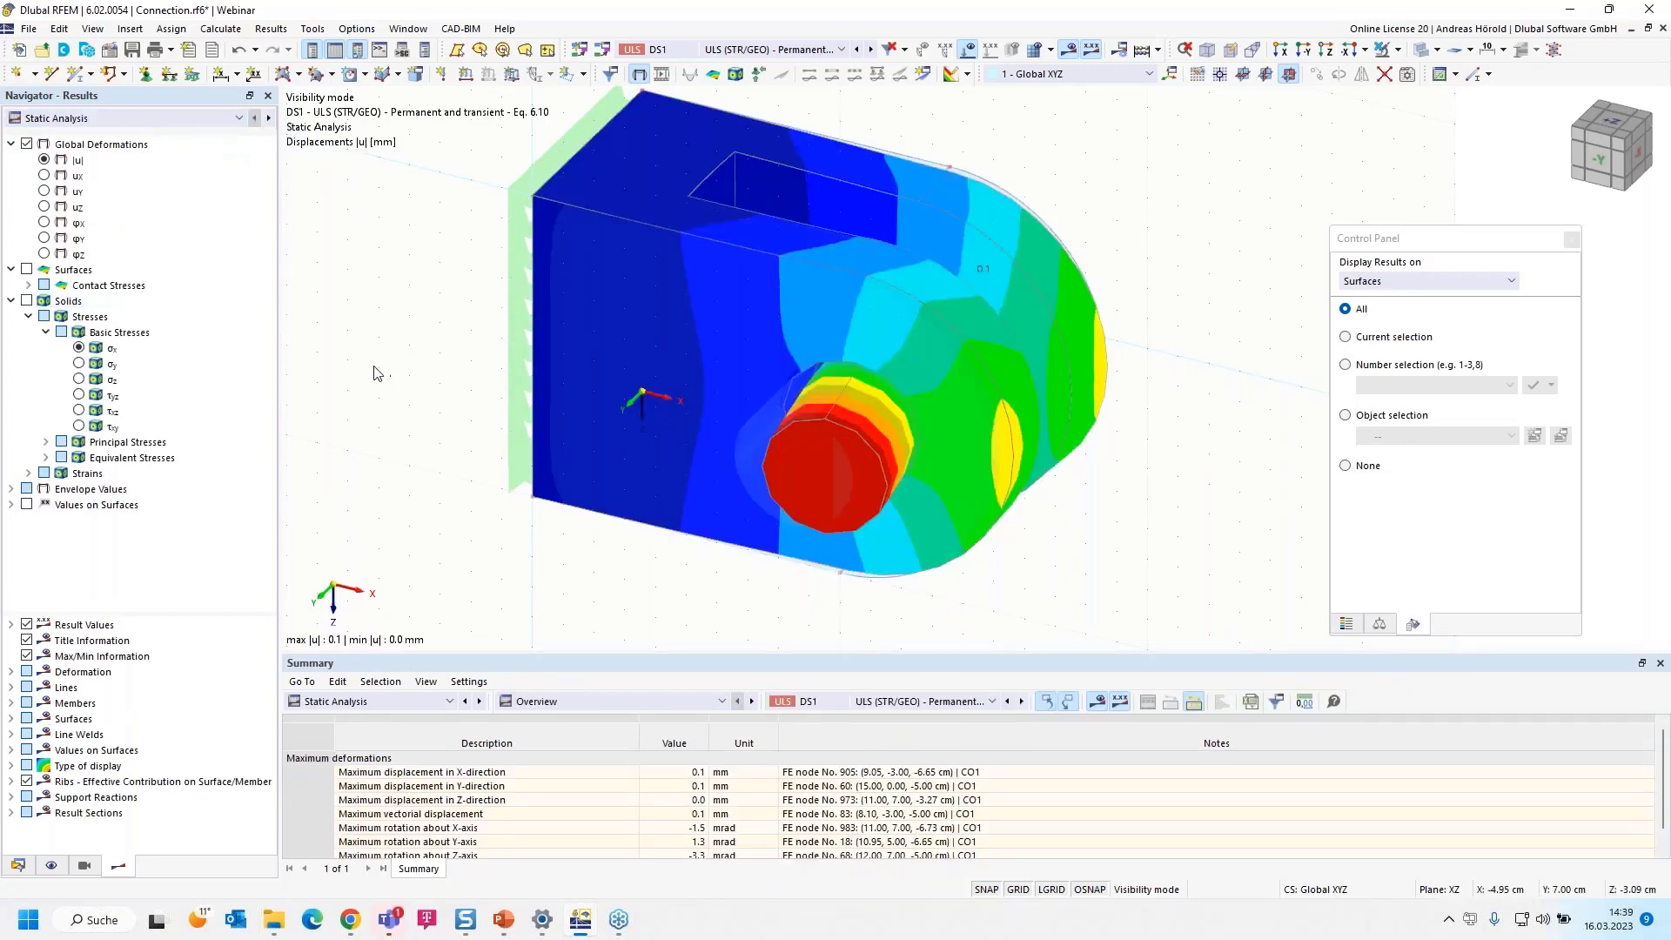
{"action": "left_click", "coordinate": [28, 473]}
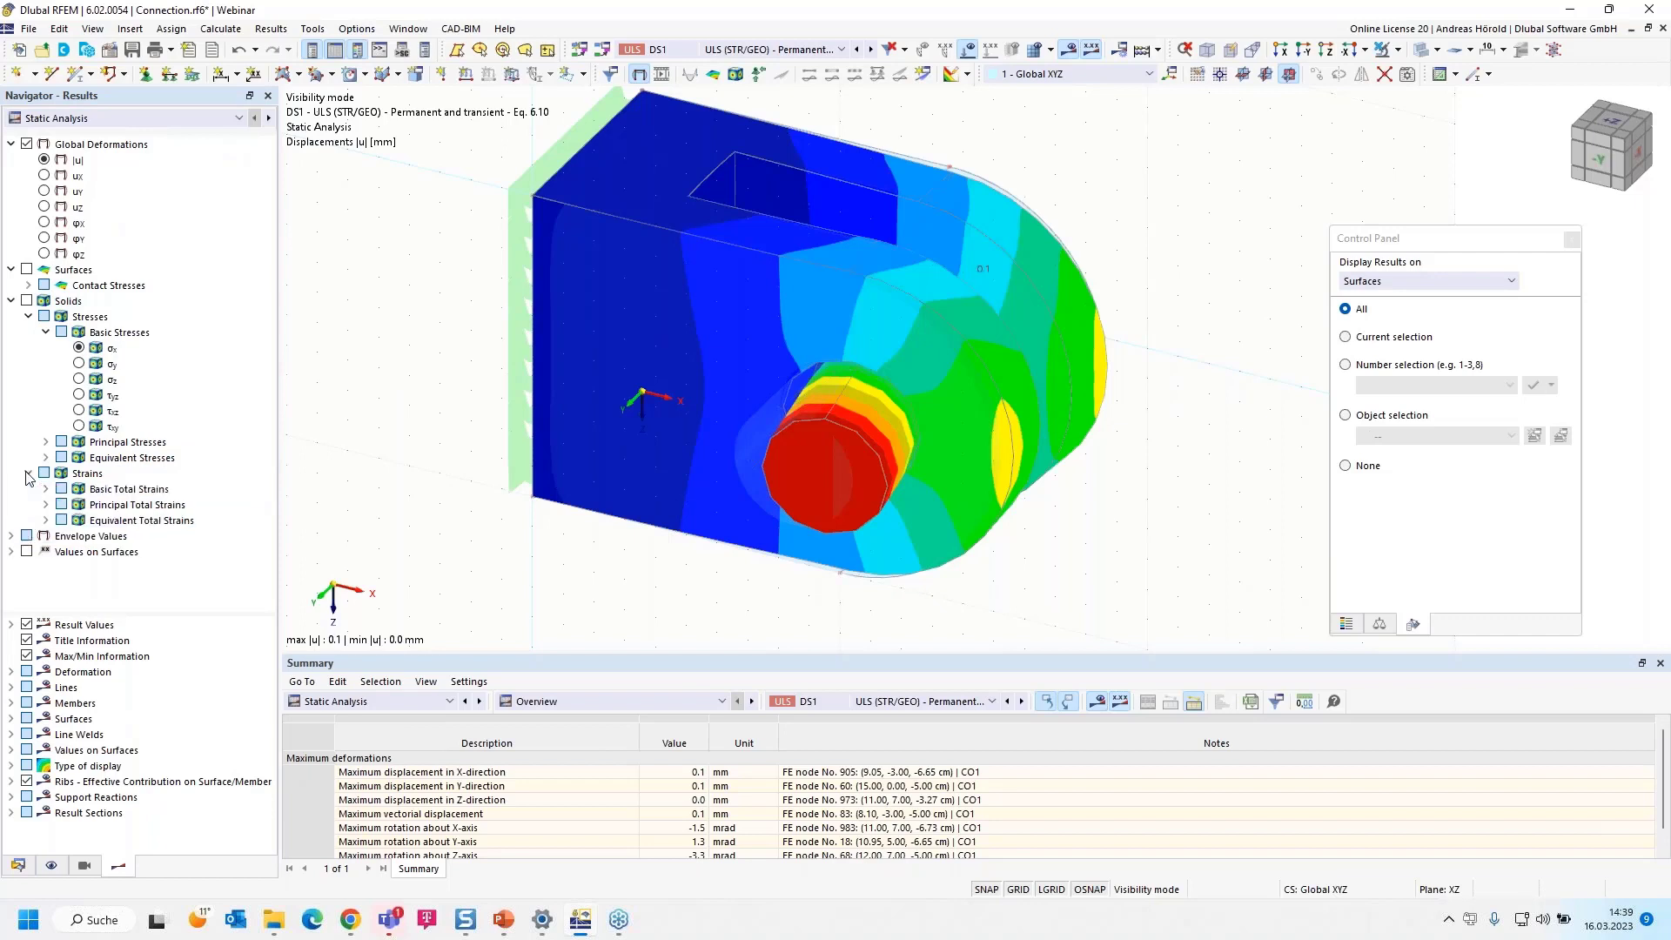
{"action": "left_click", "coordinate": [46, 520]}
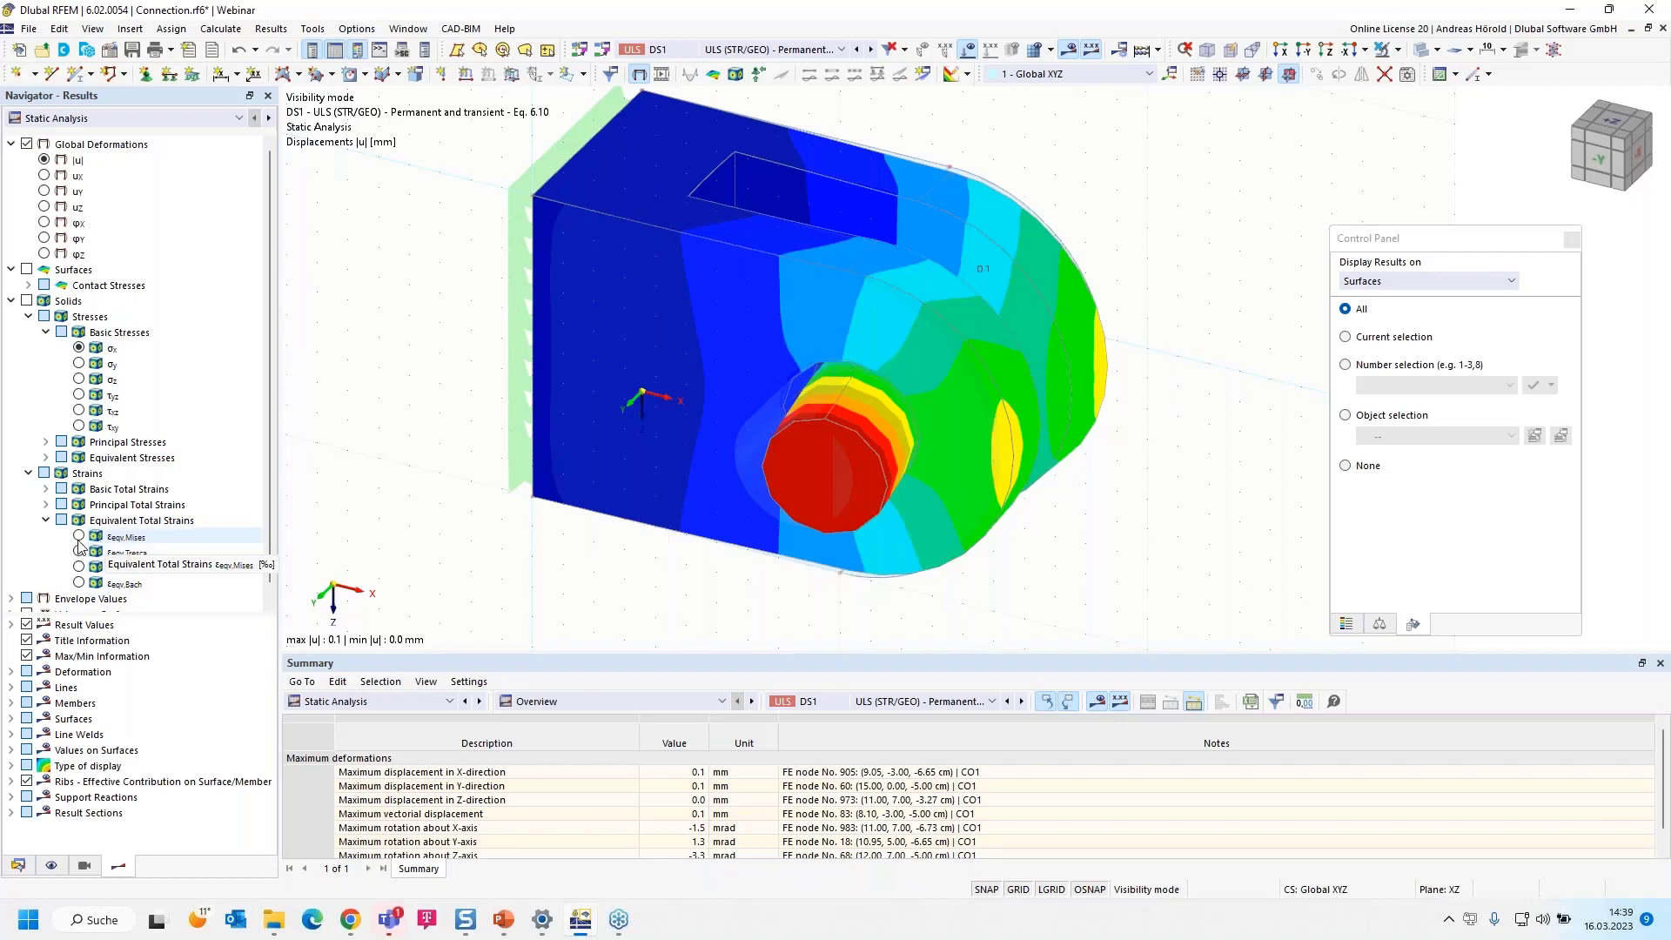
{"action": "left_click", "coordinate": [79, 536]}
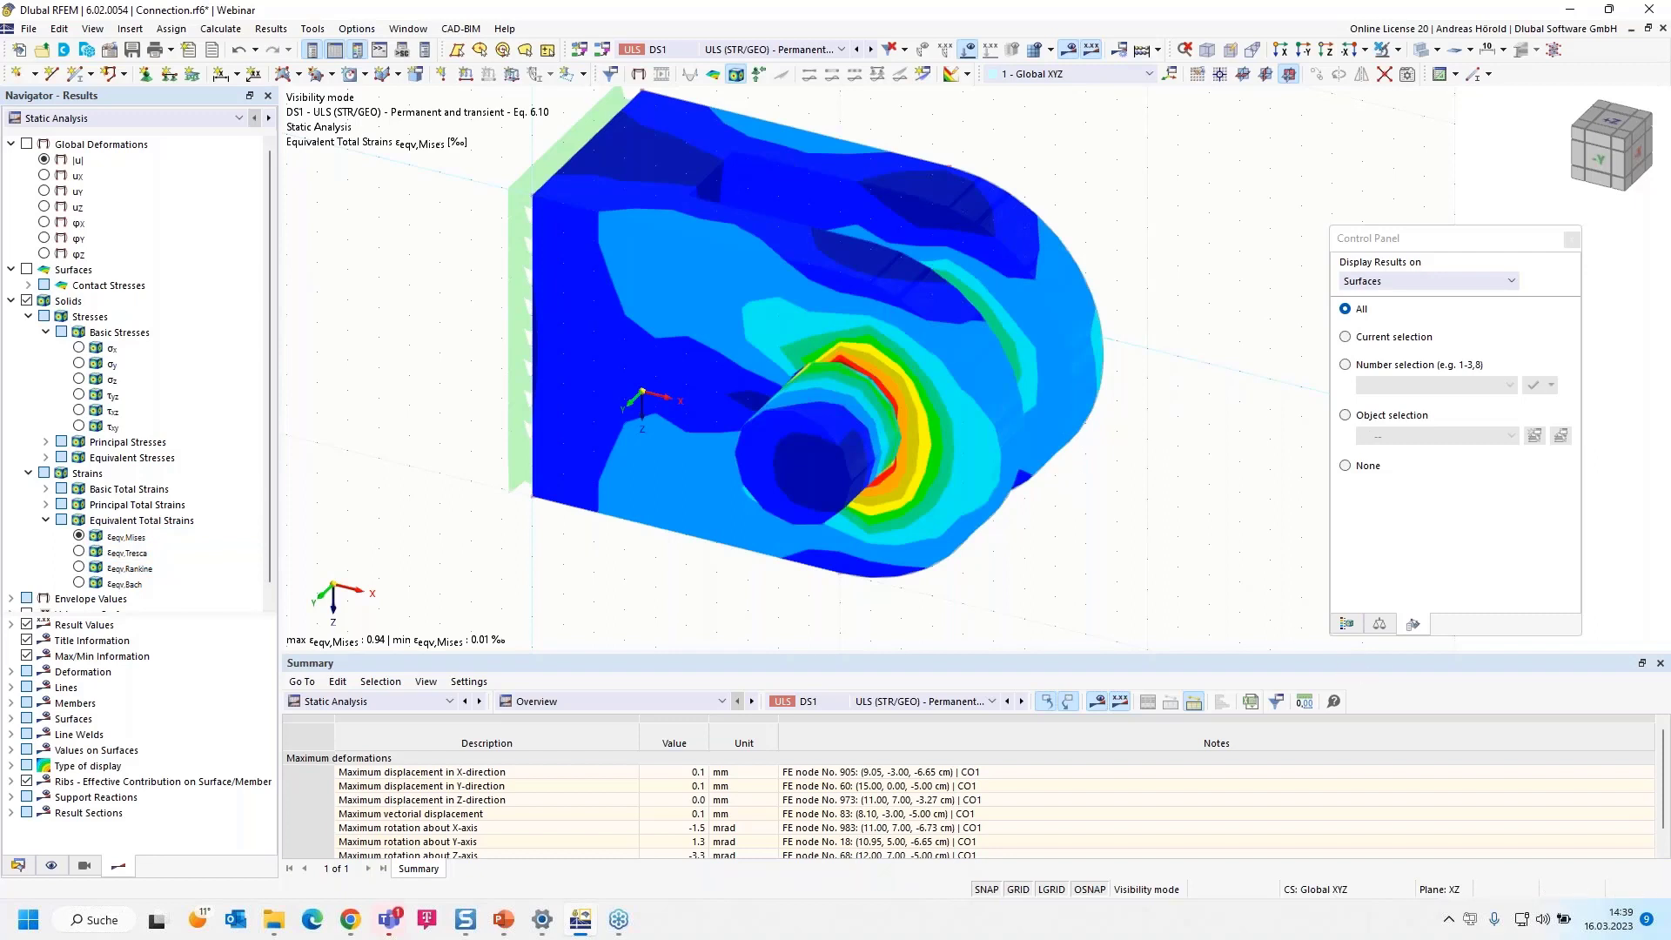
{"action": "left_click", "coordinate": [1345, 624]}
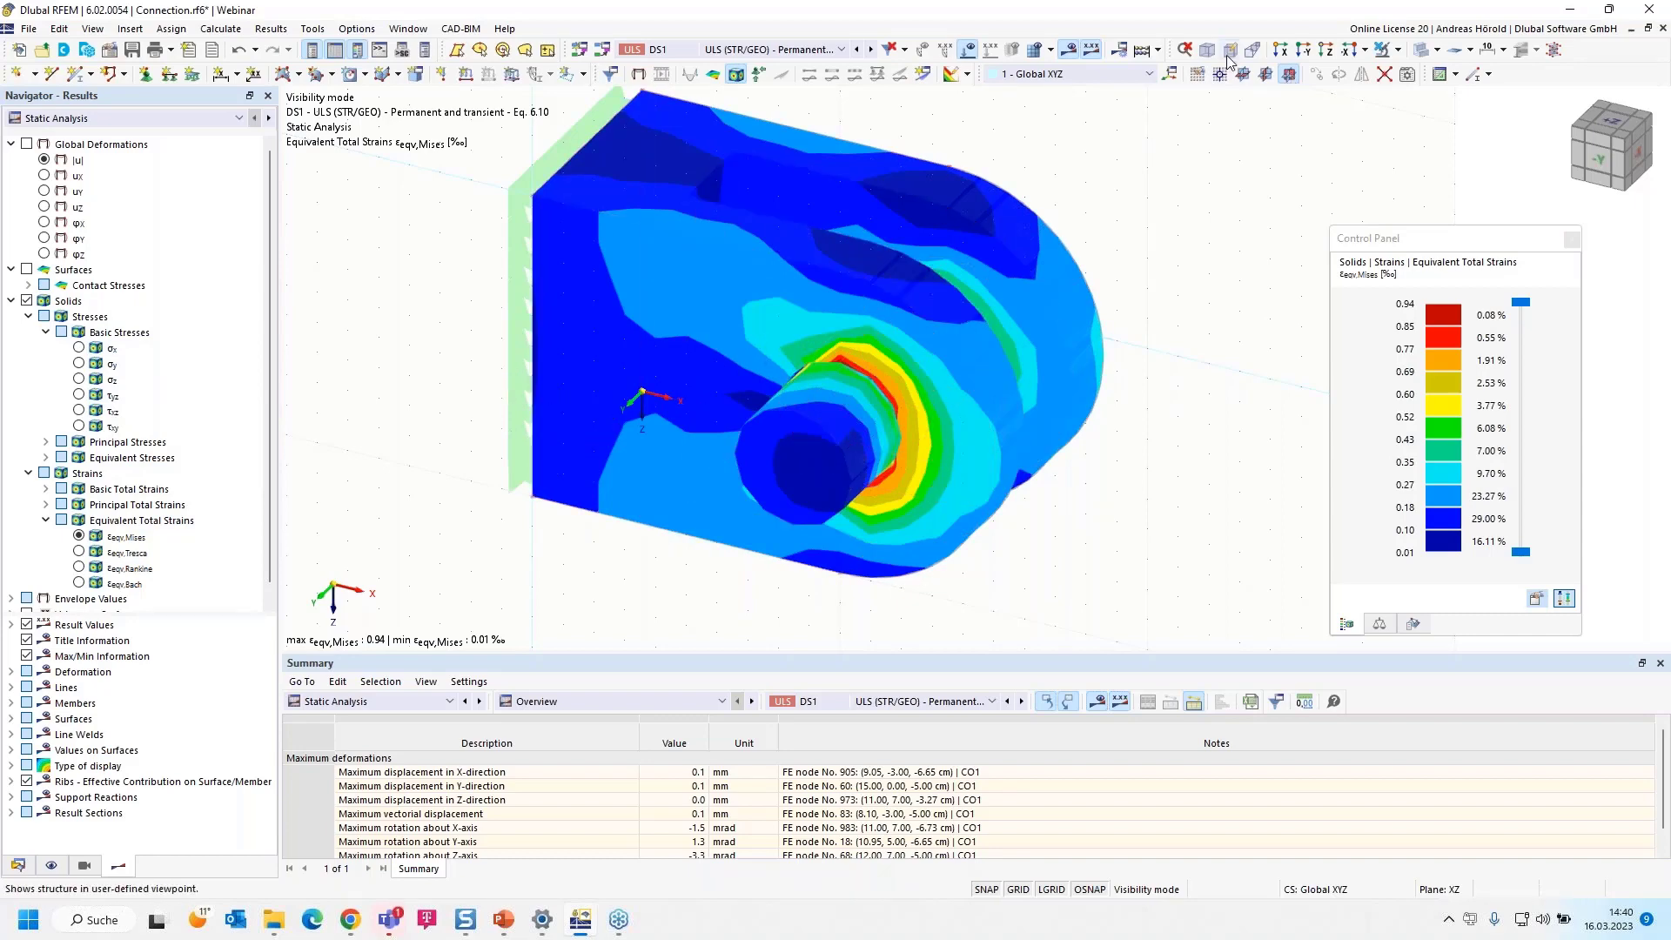
Cancel the visibility mode to show all objects again
{"action": "left_click", "coordinate": [1398, 50]}
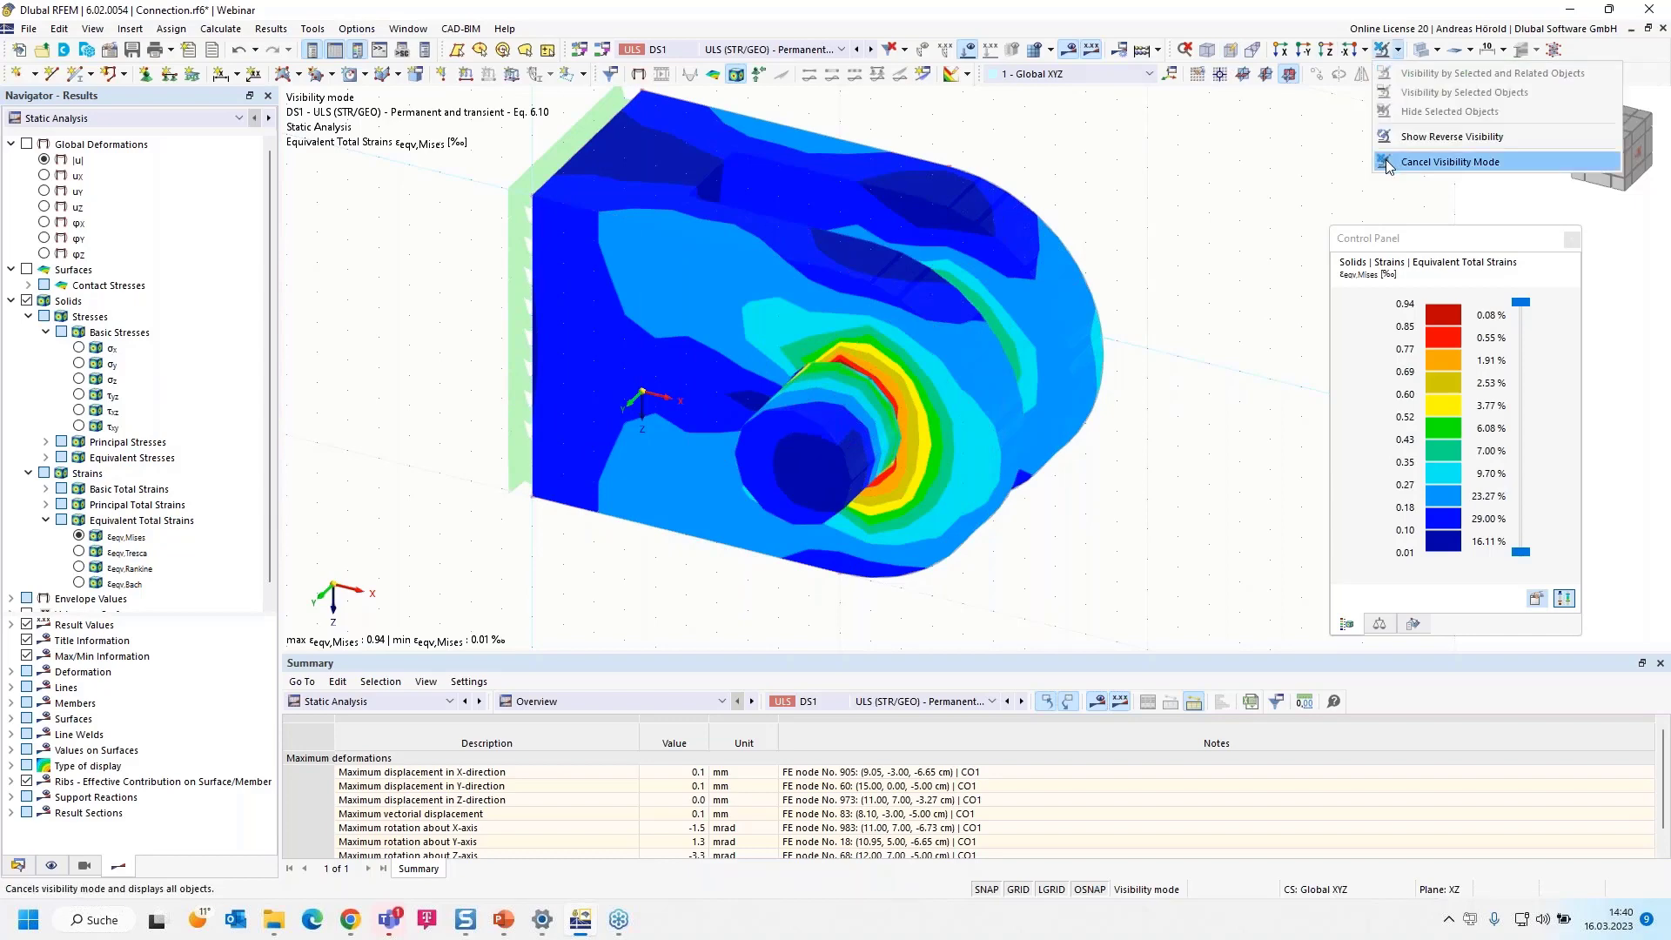
{"action": "left_click", "coordinate": [1449, 162]}
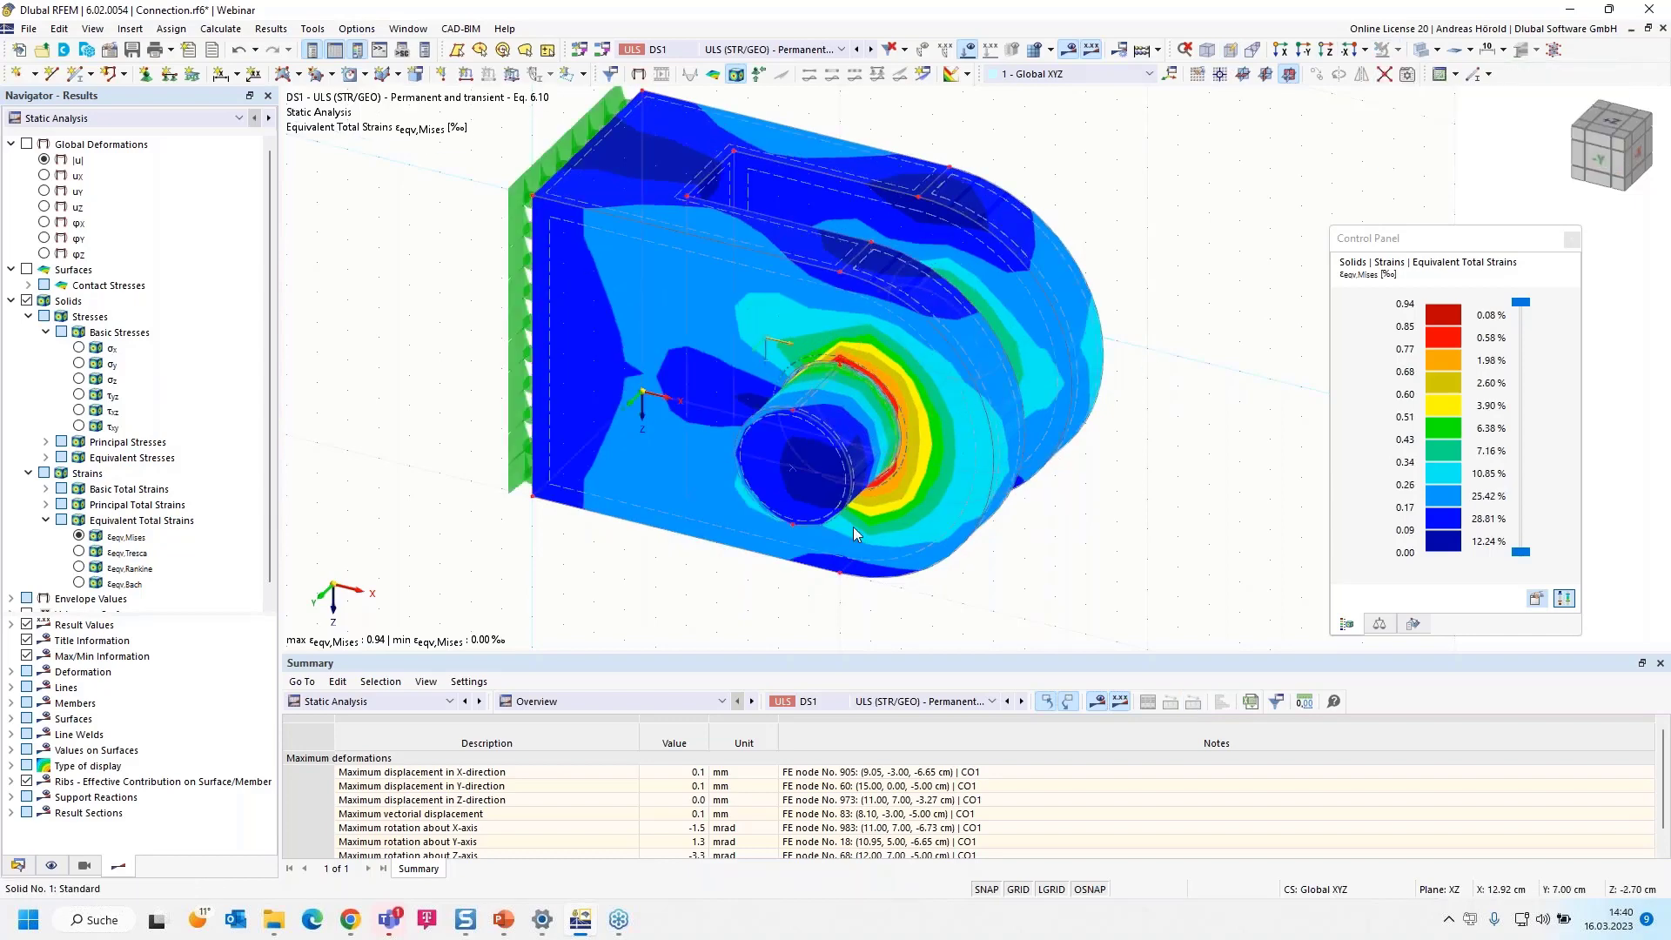
Delete the surface support on the plate's flat end face and accept the loss of all results
{"action": "middle_click_drag", "start_coordinate": [619, 561], "coordinate": [654, 532], "text": "ctrl"}
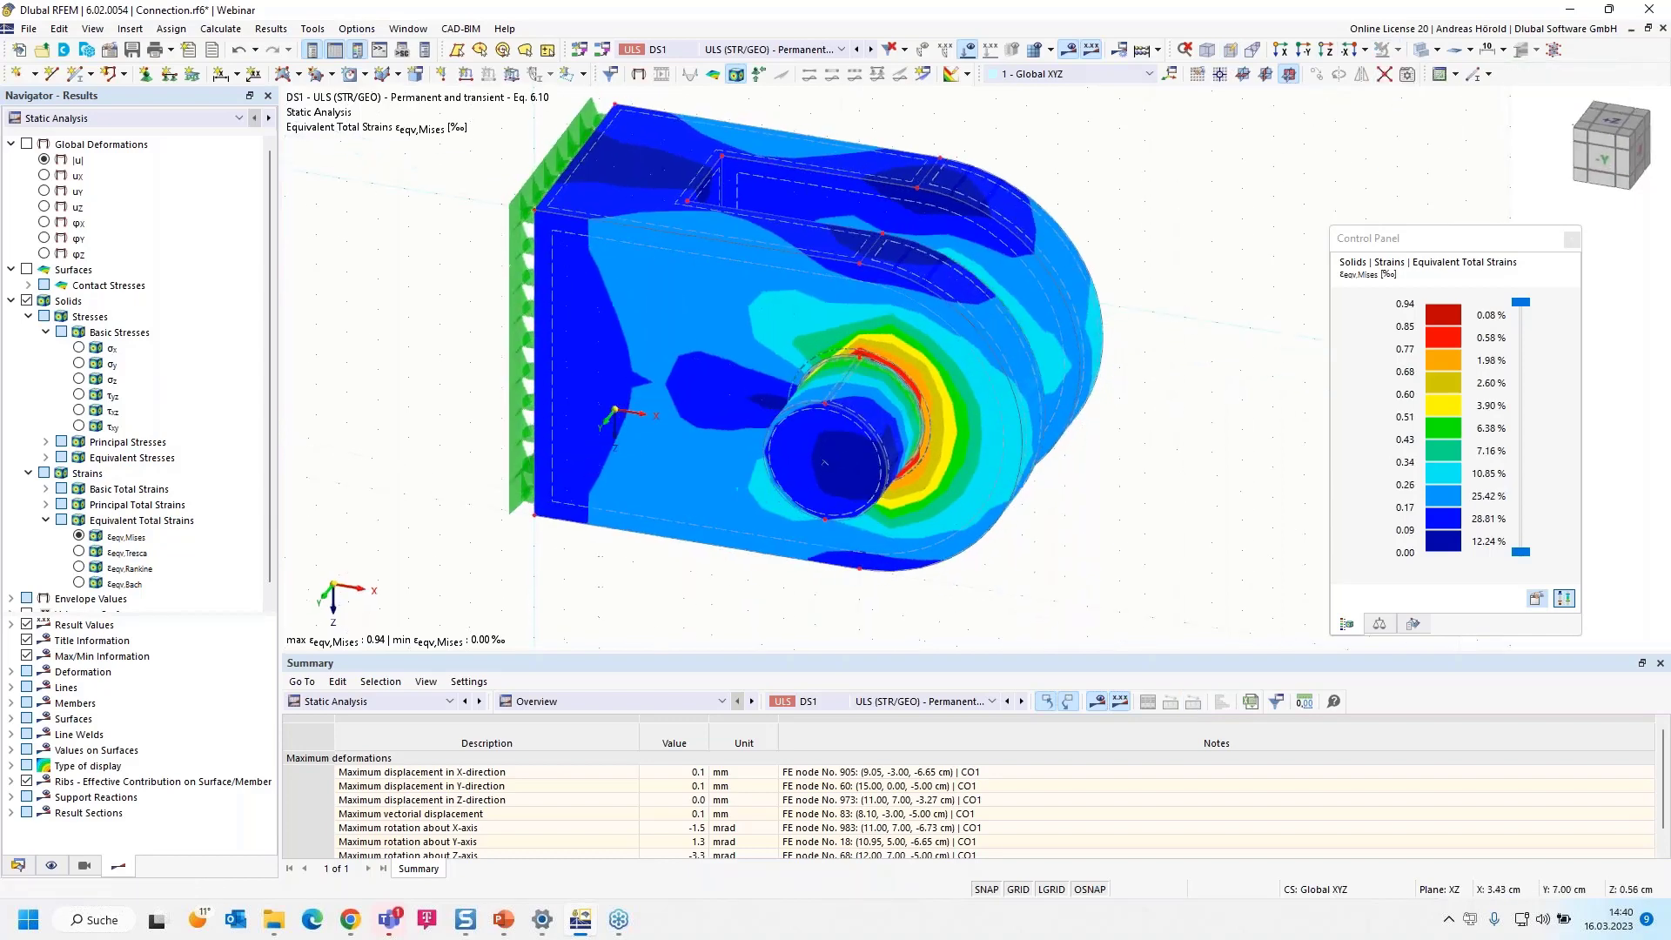
{"action": "double_click", "coordinate": [520, 343]}
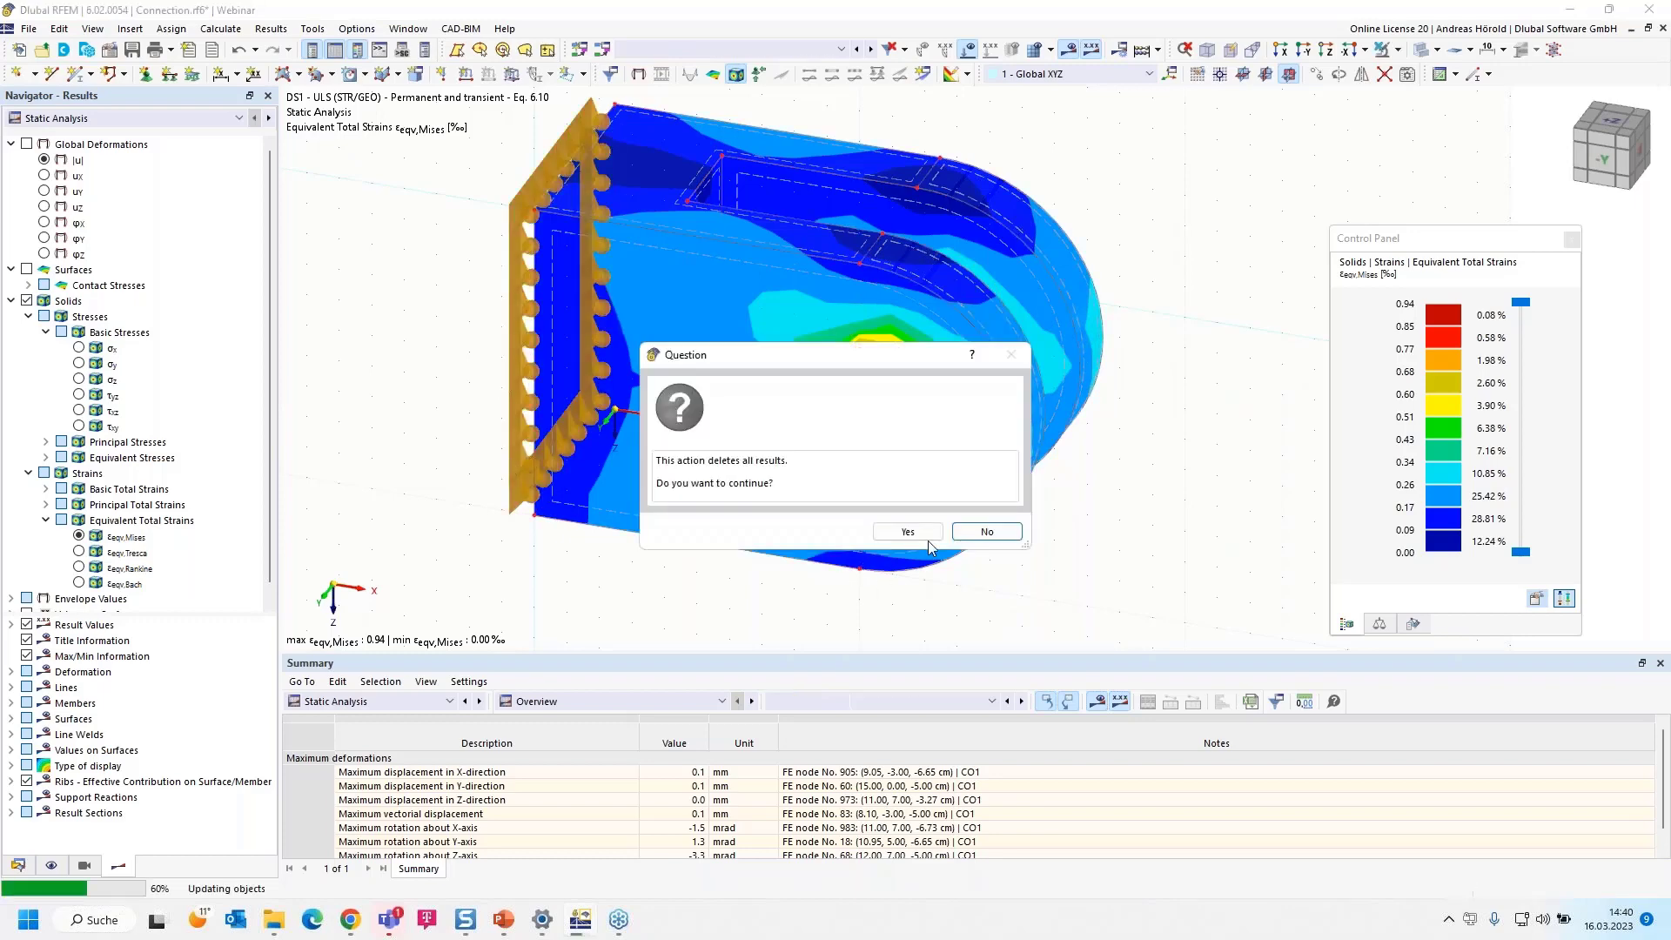
{"action": "left_click", "coordinate": [905, 532]}
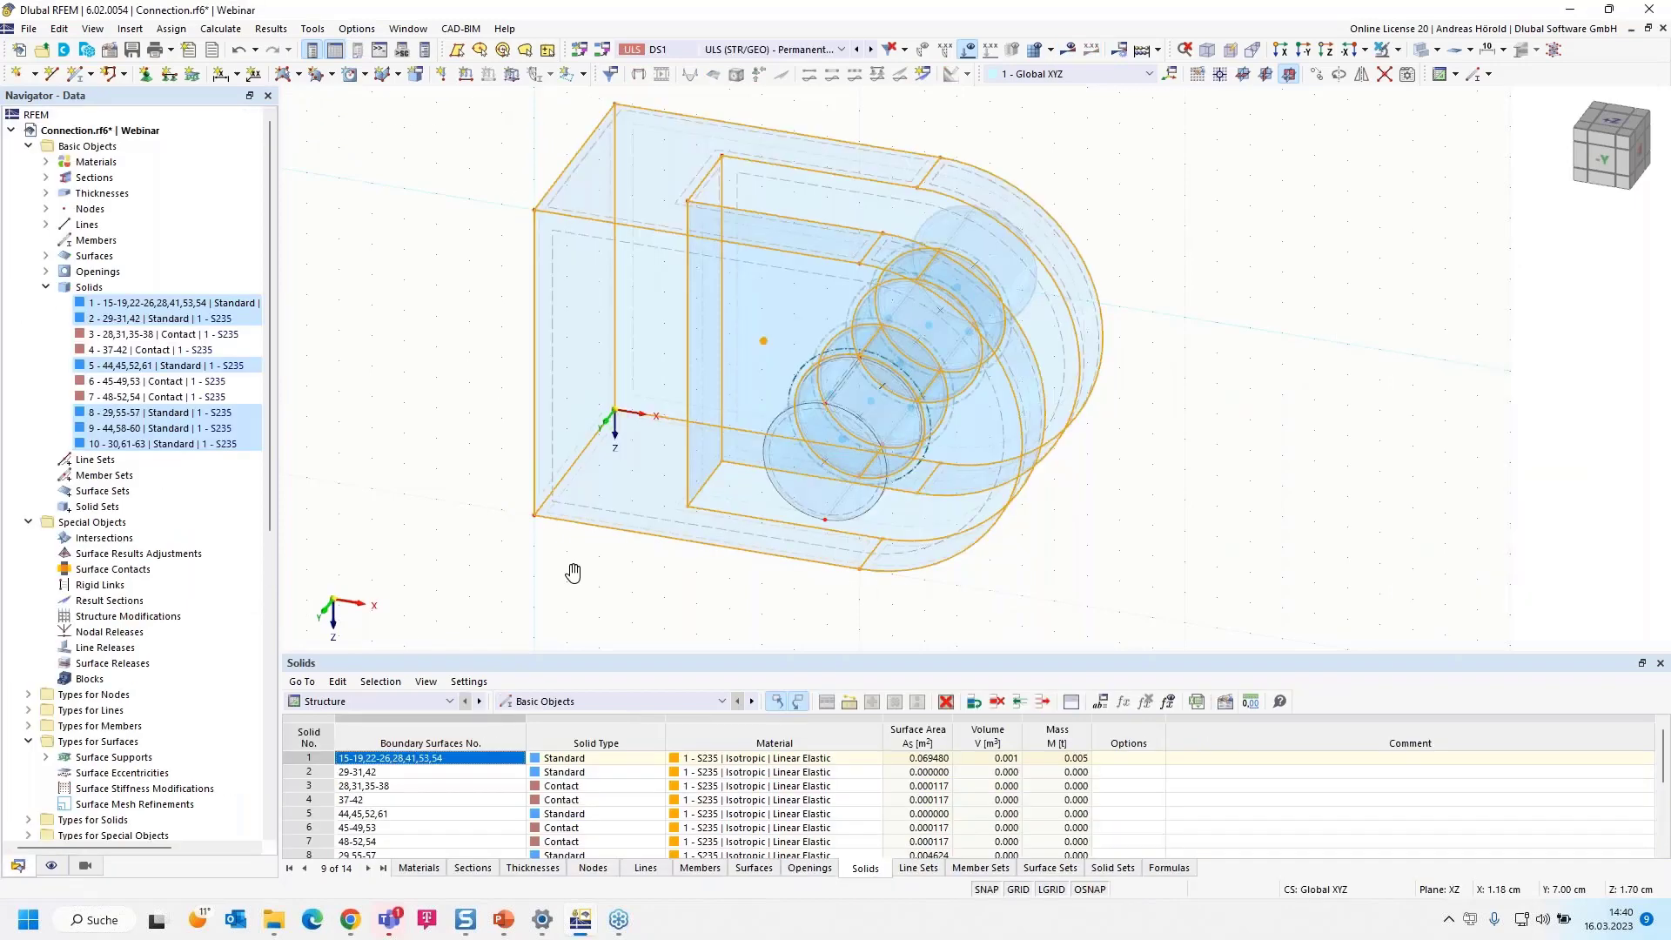
Copy the plate's flat end face once with a displacement vector of X -2.00 cm and Y 0
{"action": "middle_click_drag", "start_coordinate": [571, 571], "coordinate": [696, 572], "text": "ctrl"}
{"action": "scroll", "coordinate": [1131, 550], "scroll_direction": "up", "scroll_amount": 1}
{"action": "middle_click_drag", "start_coordinate": [1131, 550], "coordinate": [1345, 538]}
{"action": "left_click", "coordinate": [1347, 544]}
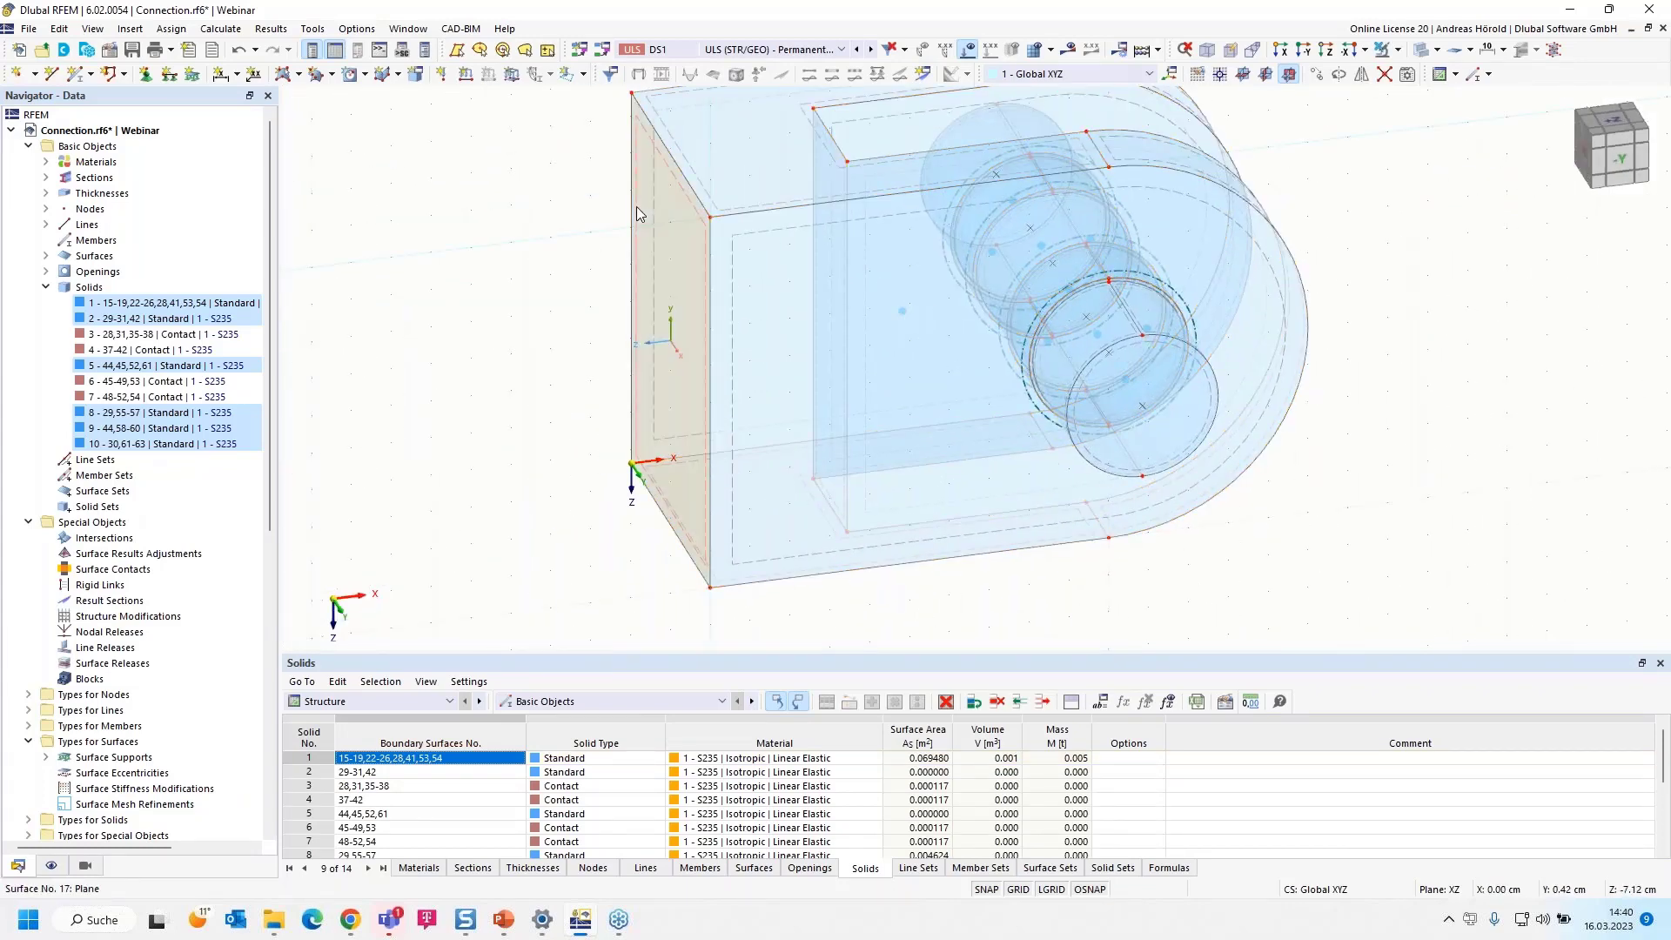
{"action": "left_click", "coordinate": [1315, 76]}
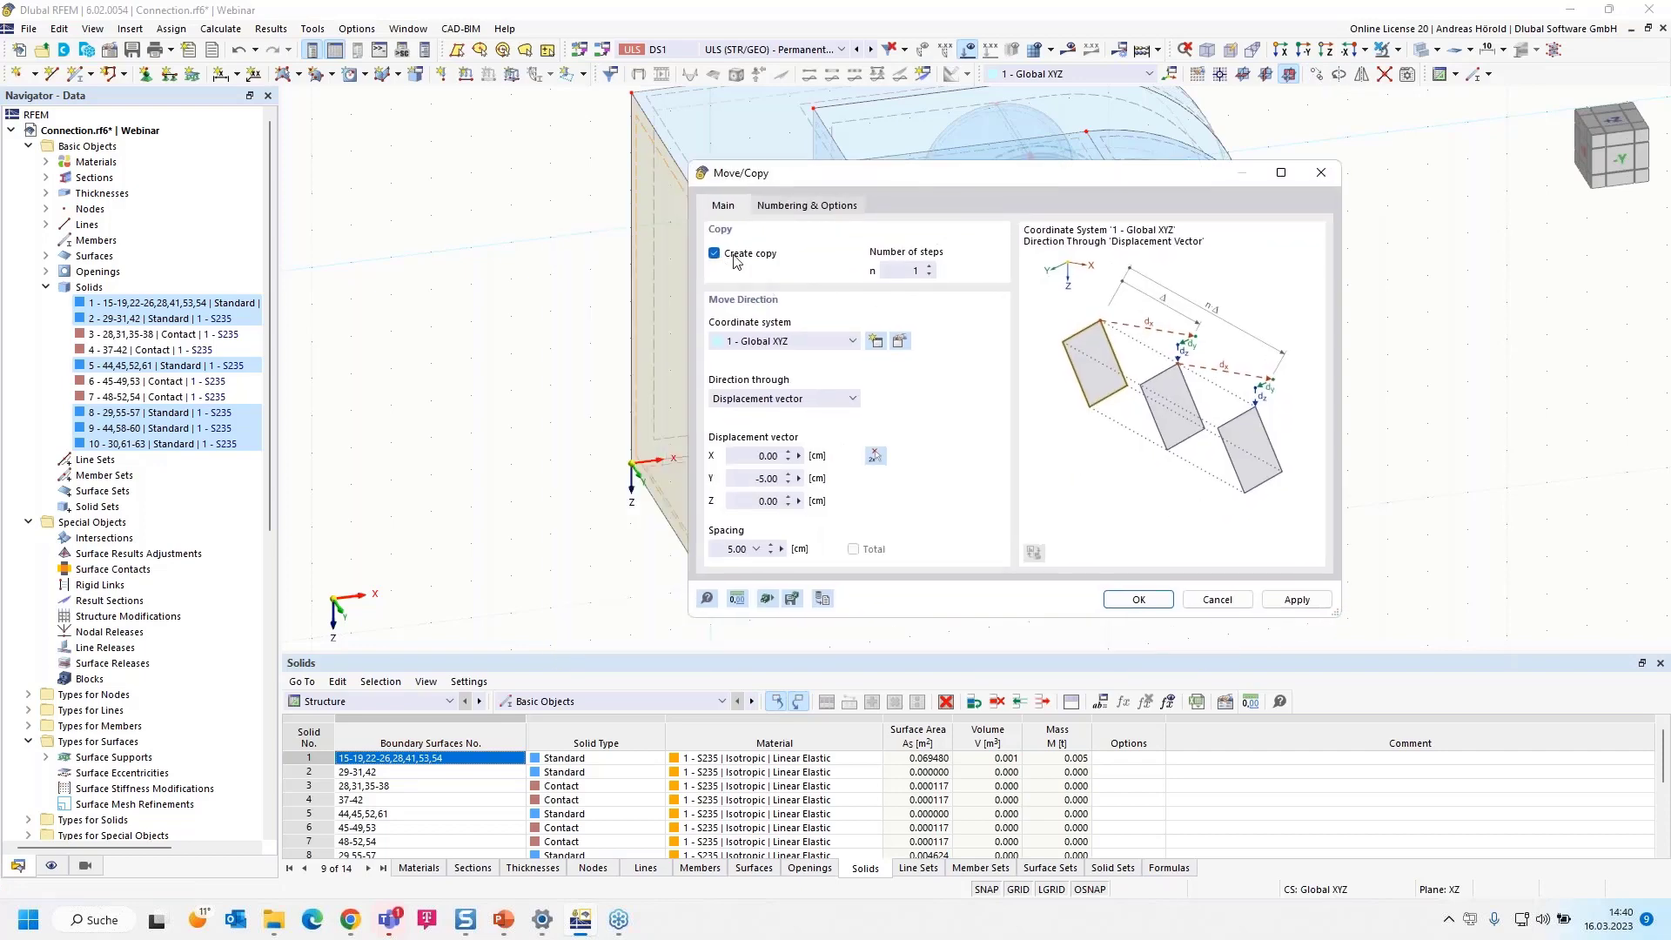
{"action": "double_click", "coordinate": [749, 456]}
{"action": "type", "text": "-2"}
{"action": "left_click_drag", "start_coordinate": [785, 478], "coordinate": [823, 480]}
{"action": "type", "text": "0"}
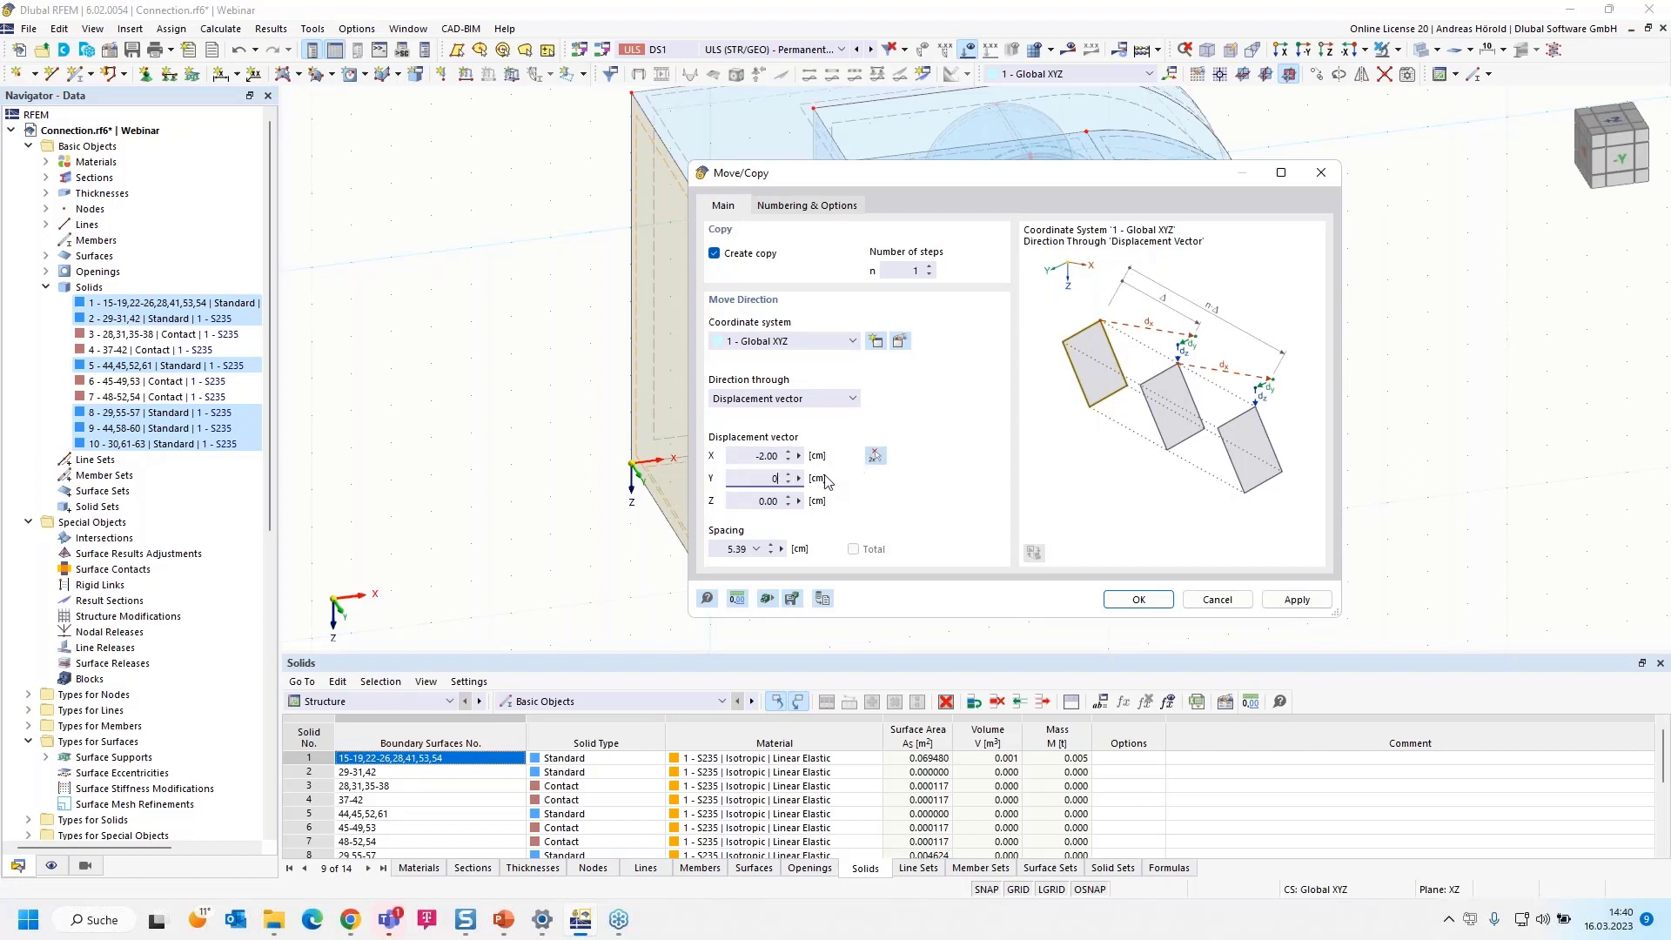
{"action": "left_click", "coordinate": [1145, 602]}
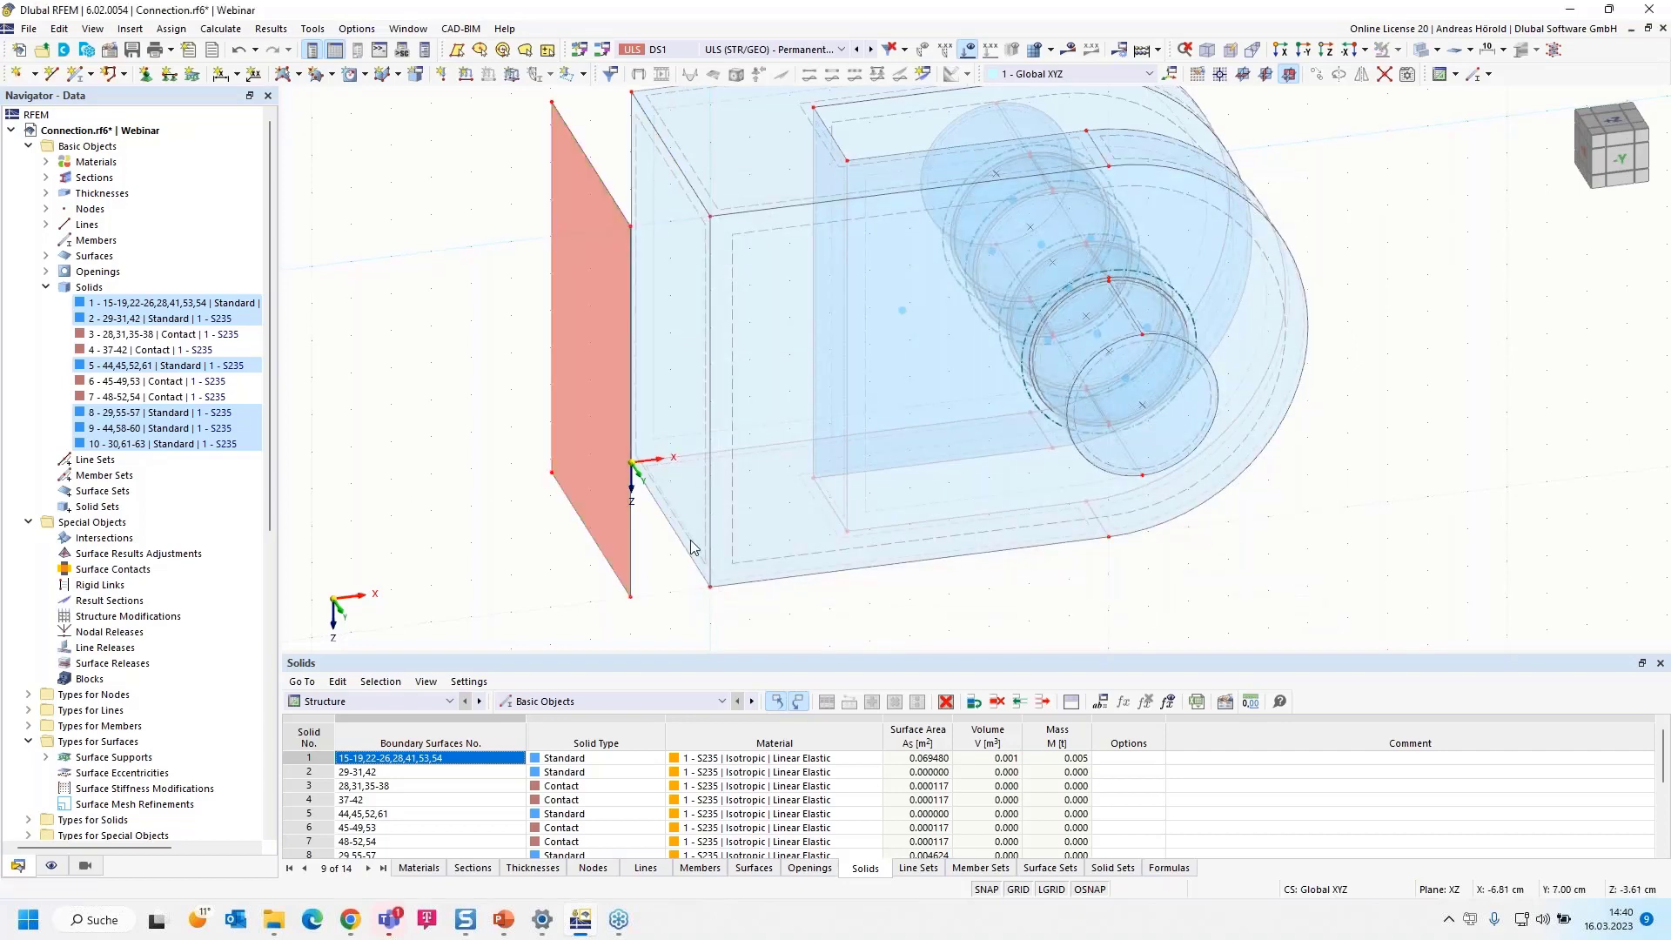
Hide the original plate, pin and contact objects, leaving only the copied surface active
{"action": "scroll", "coordinate": [997, 587], "scroll_direction": "down", "scroll_amount": 1}
{"action": "middle_click_drag", "start_coordinate": [1043, 597], "coordinate": [949, 598], "text": "ctrl"}
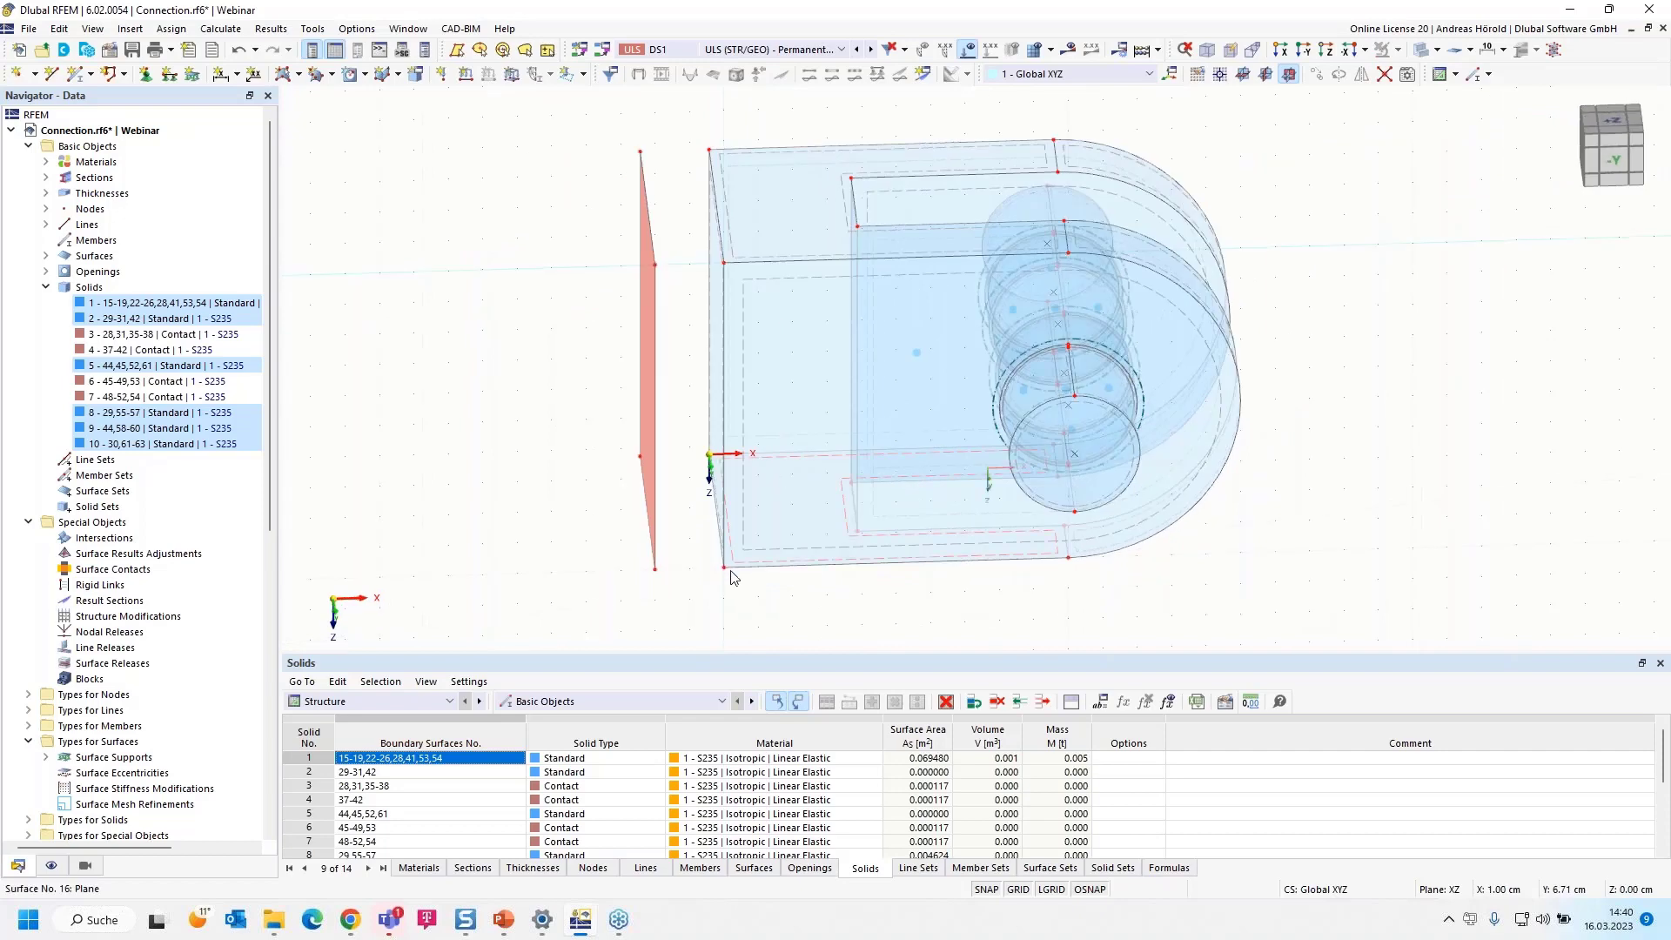
{"action": "left_click_drag", "start_coordinate": [682, 603], "coordinate": [1340, 132]}
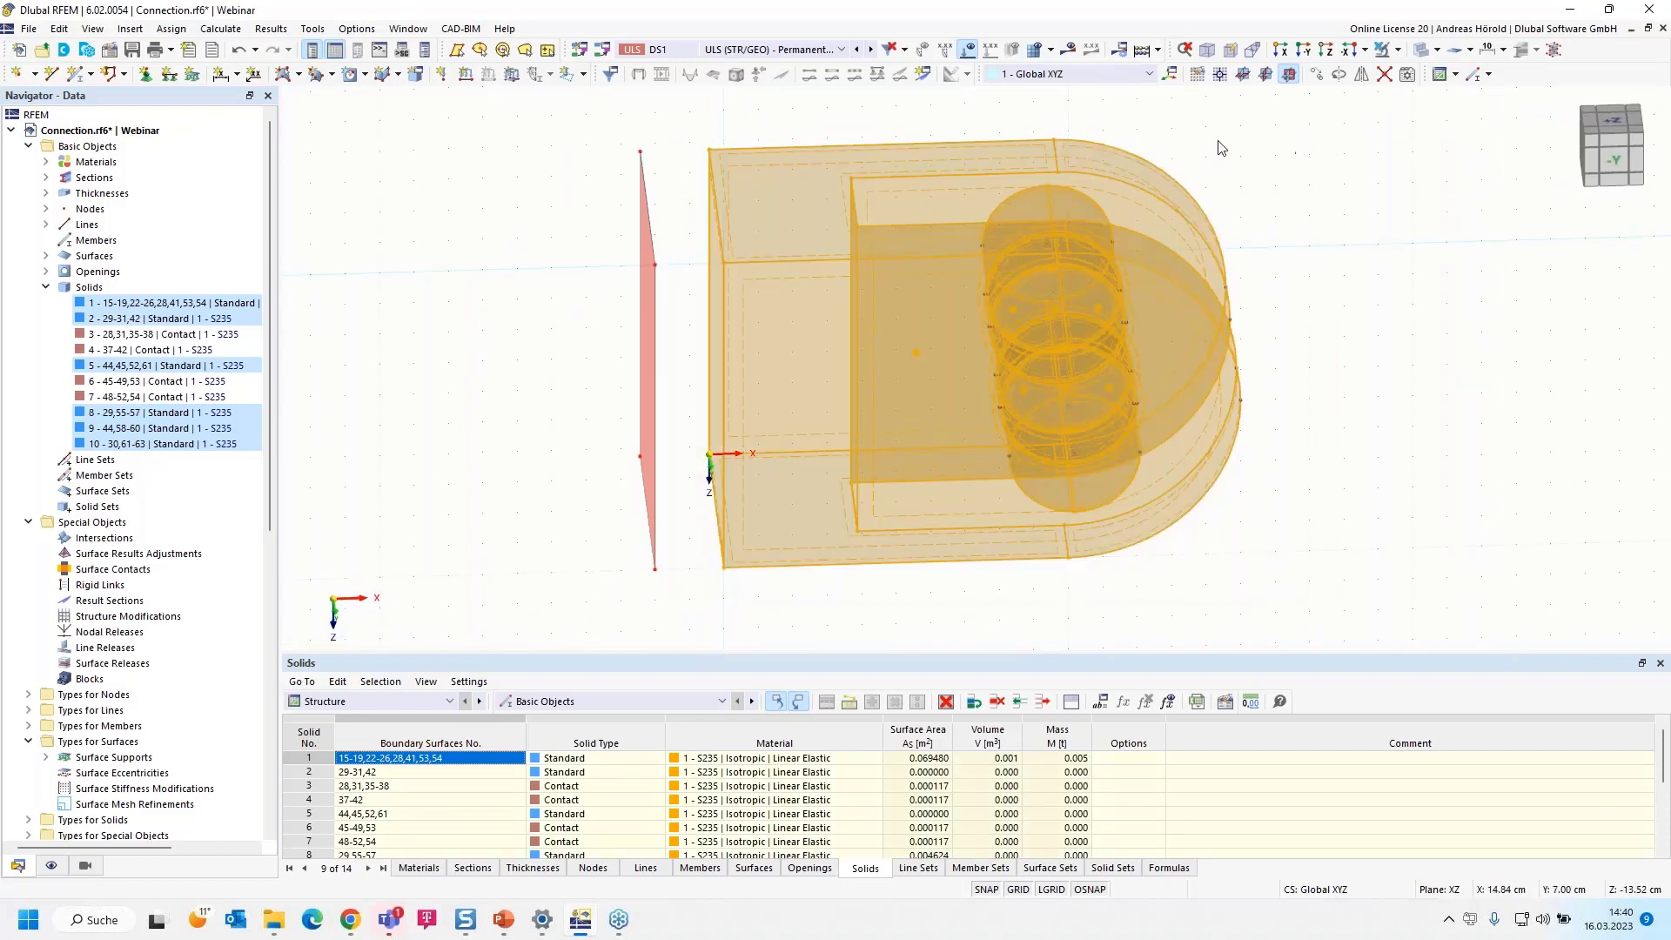
{"action": "left_click", "coordinate": [1396, 50]}
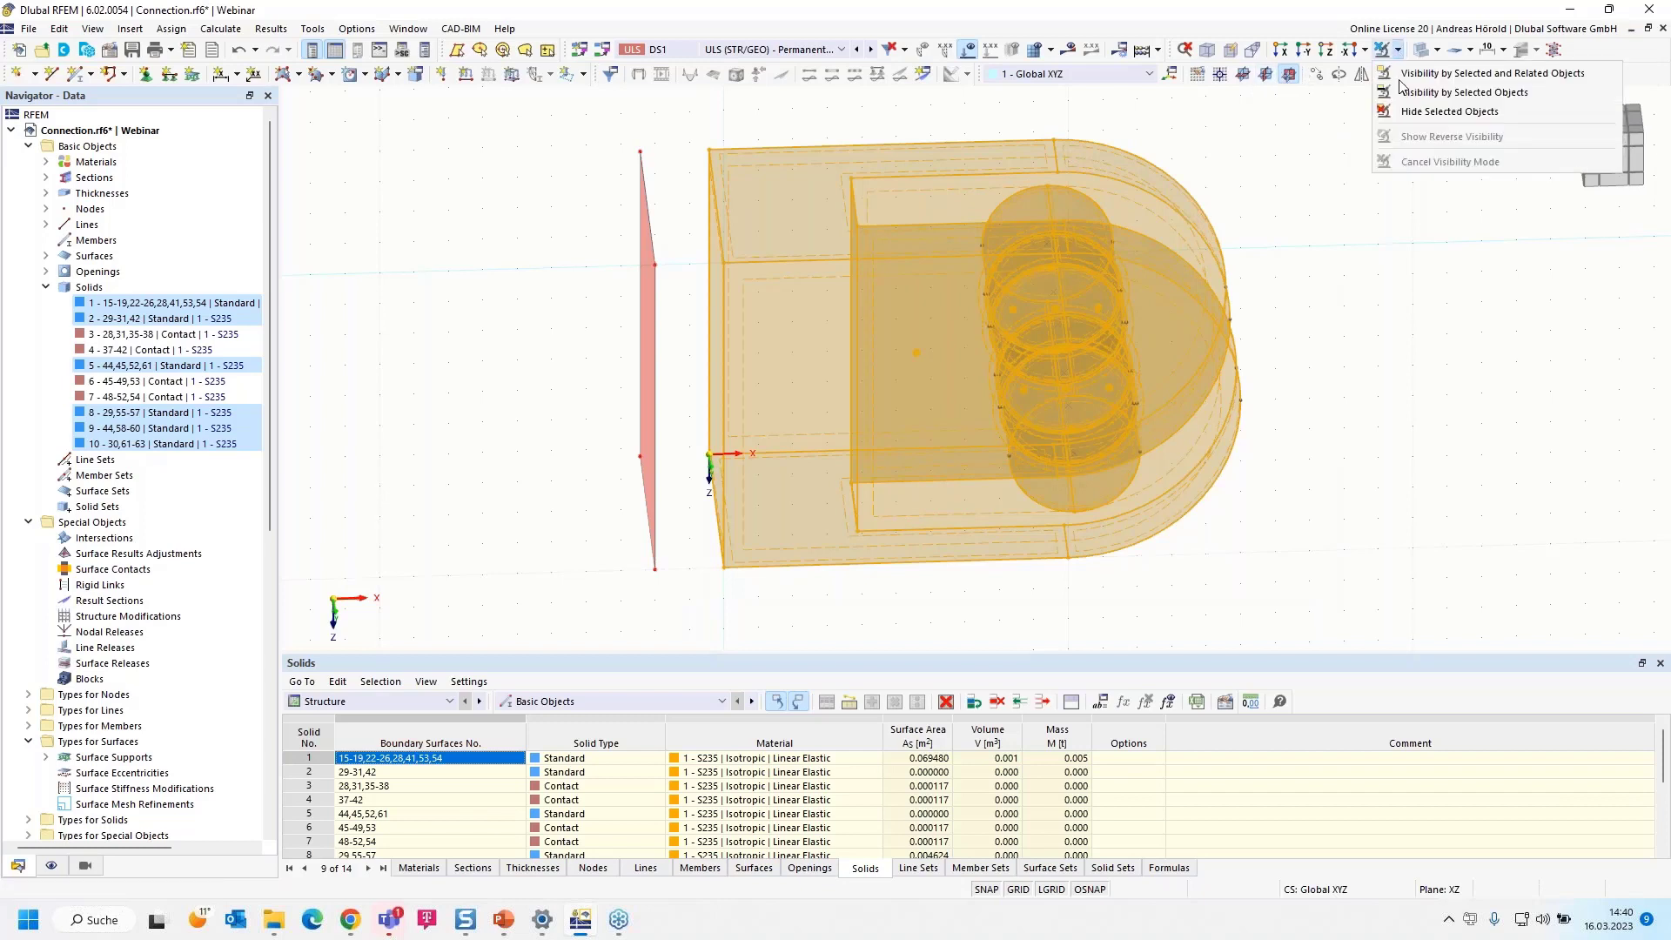
{"action": "left_click", "coordinate": [1418, 112]}
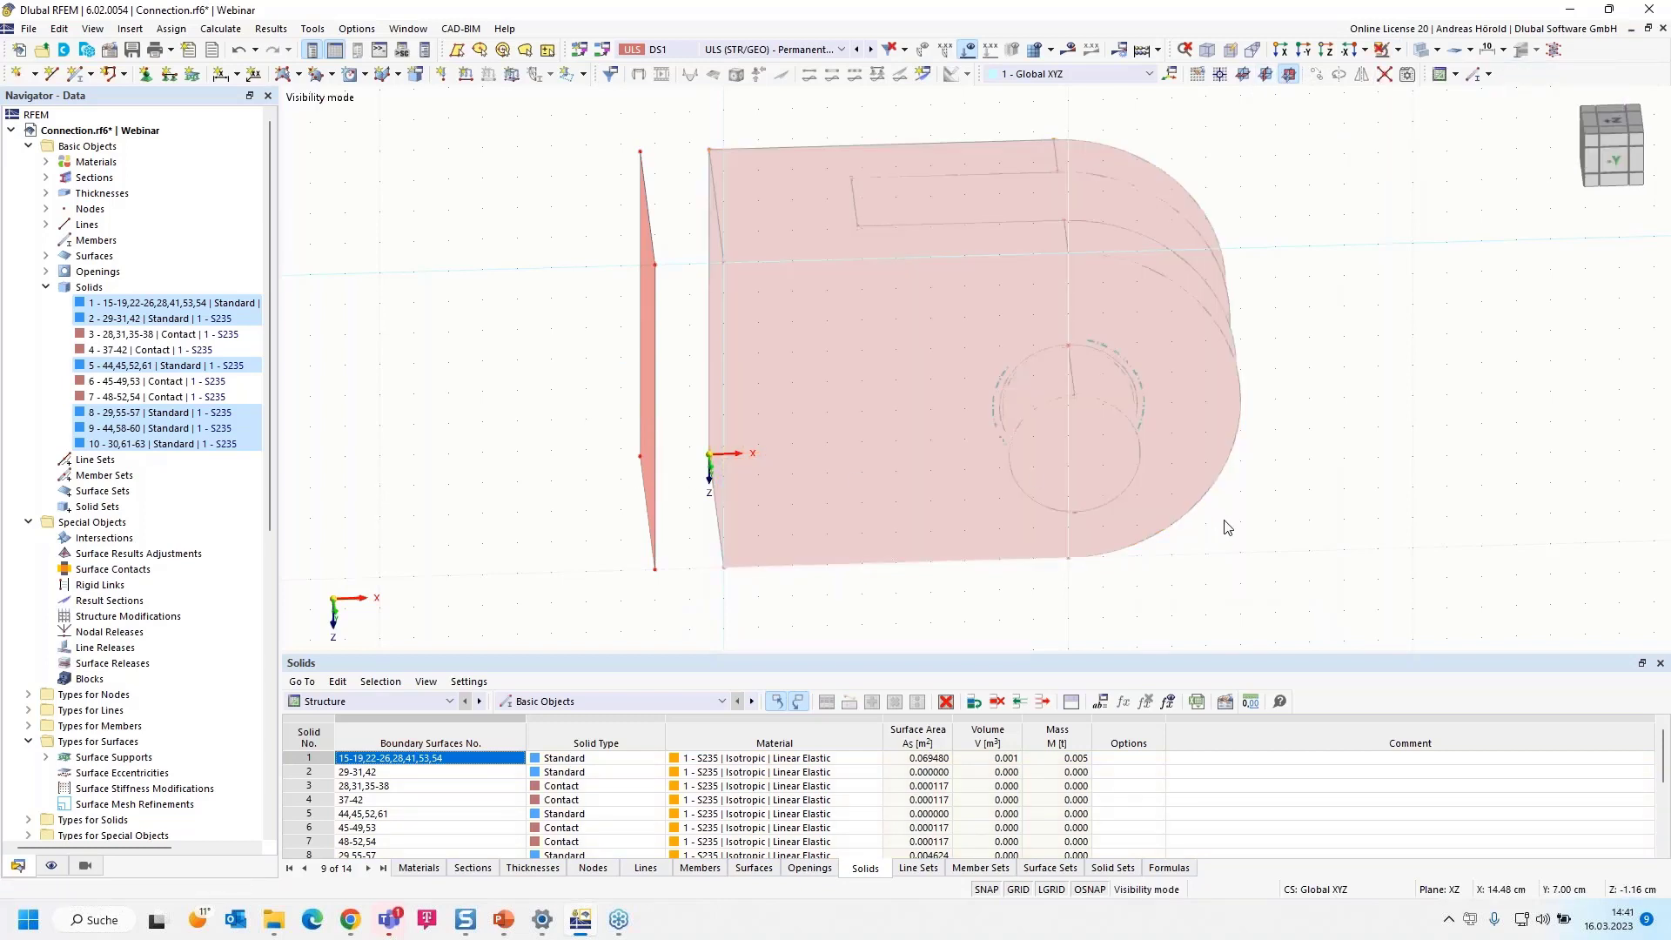
Set the work plane to YZ with its origin at an upper corner of the copied surface
{"action": "left_click", "coordinate": [1267, 77]}
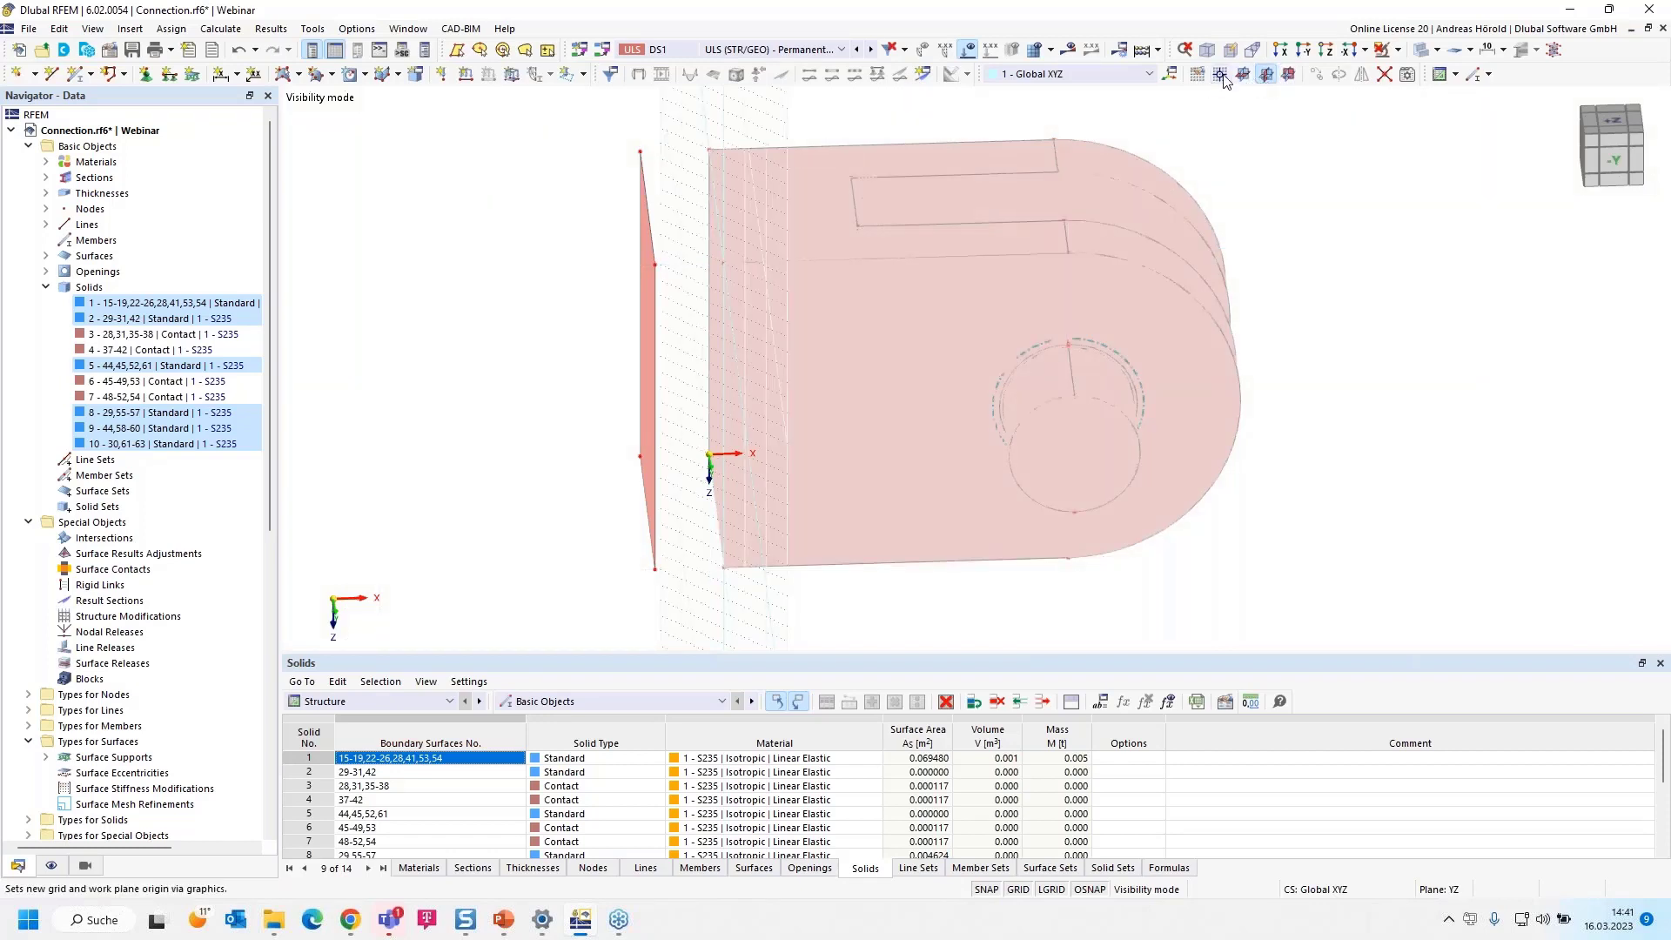
{"action": "left_click", "coordinate": [1220, 76]}
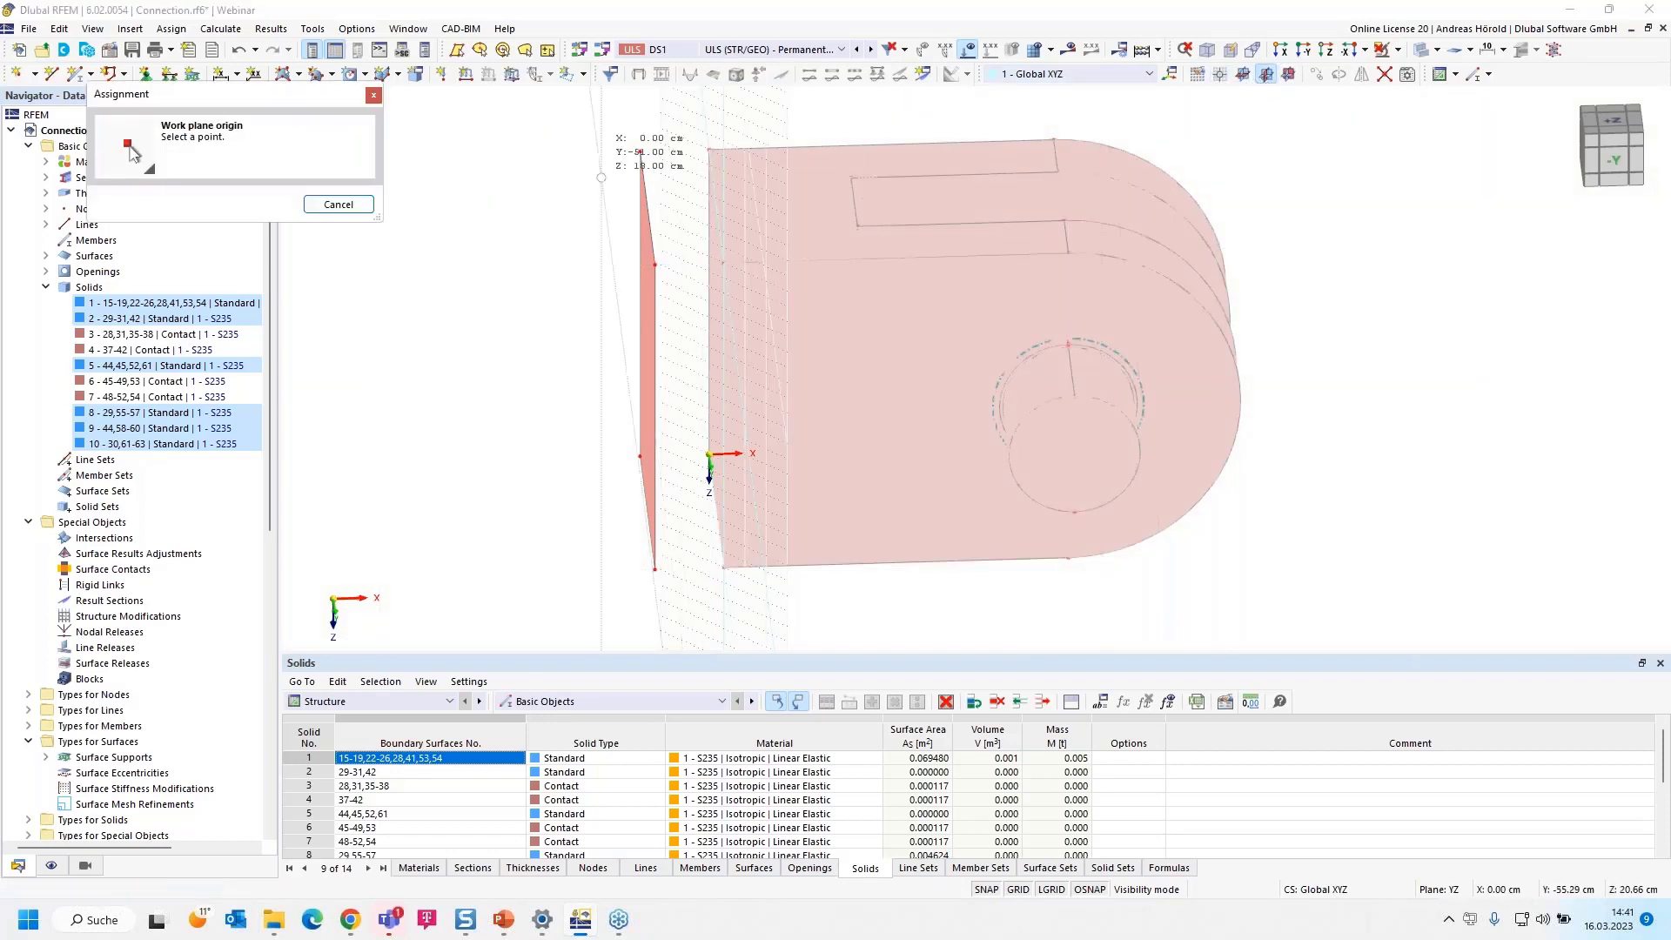
{"action": "left_click", "coordinate": [640, 153]}
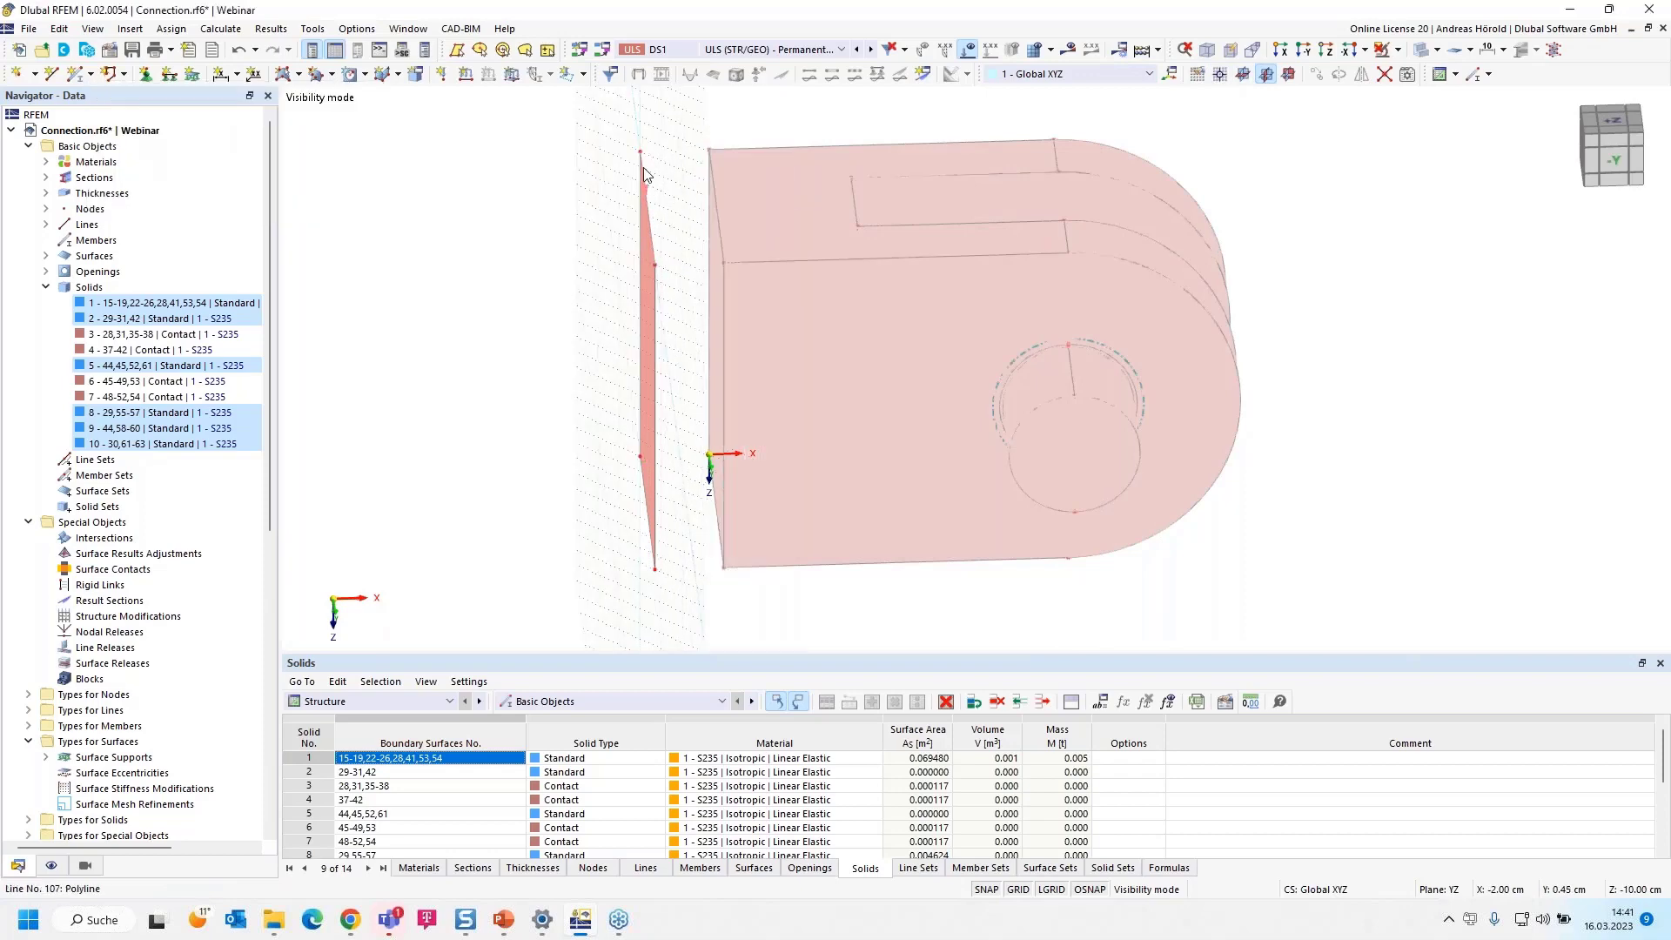
Enlarge the copied rectangular surface by moving each of its four corner nodes outward 2 cm in Y and Z
{"action": "right_click_drag", "start_coordinate": [1189, 582], "coordinate": [1279, 570]}
{"action": "left_click", "coordinate": [1322, 149]}
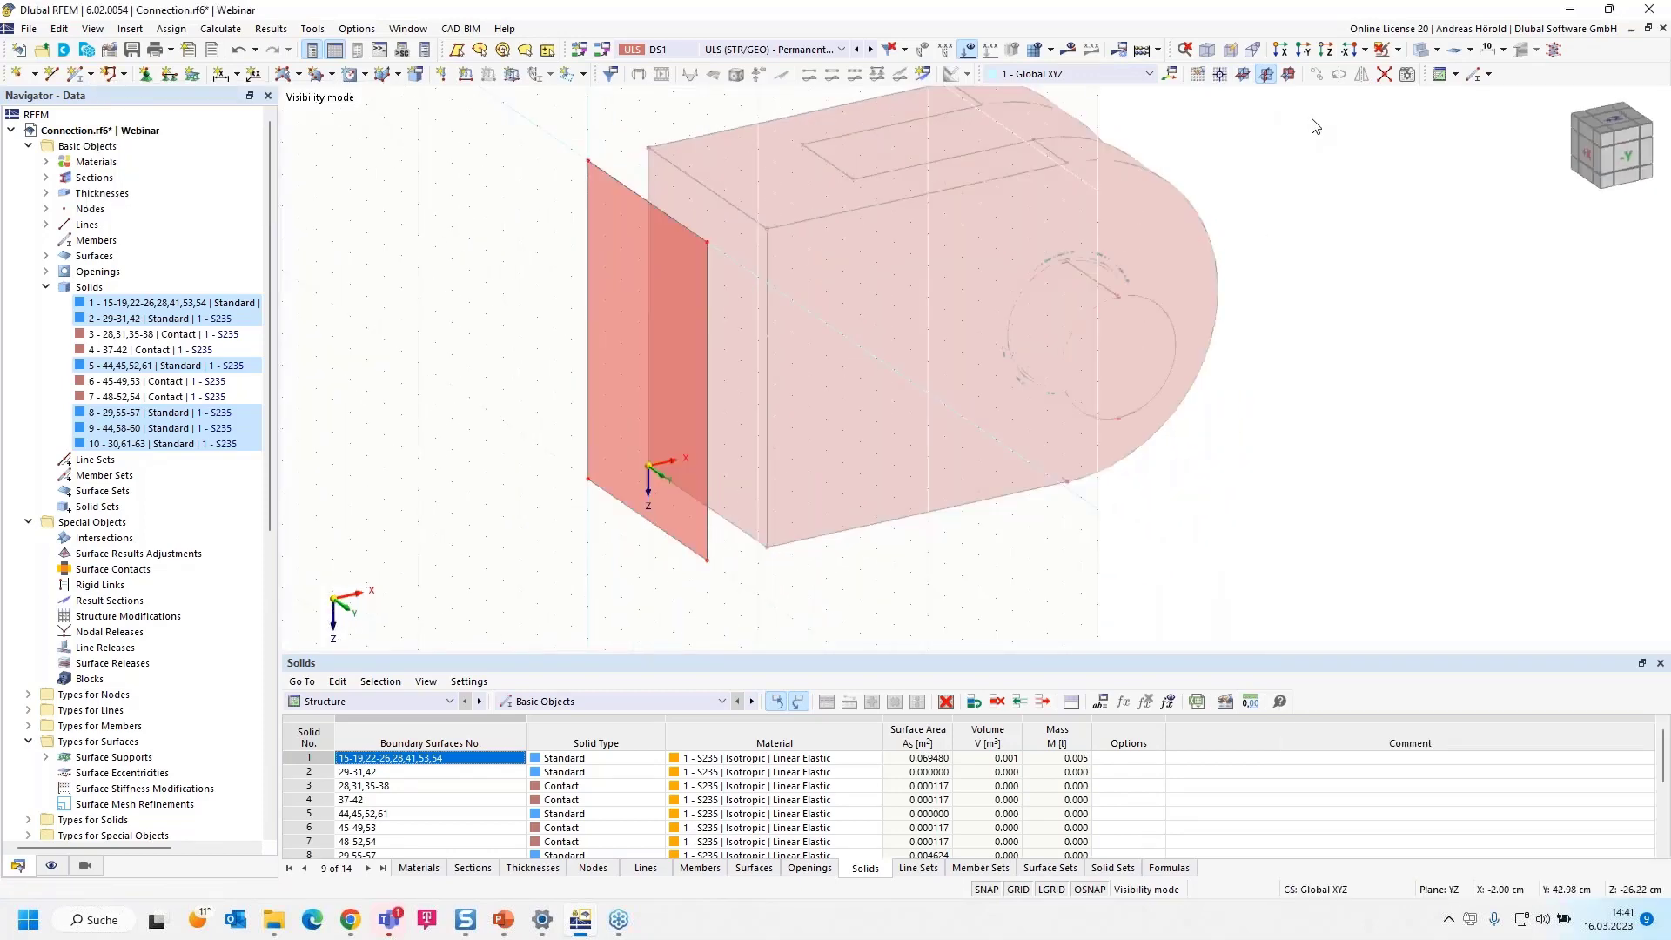
{"action": "left_click", "coordinate": [1280, 50]}
{"action": "scroll", "coordinate": [1193, 287], "scroll_direction": "down", "scroll_amount": 1}
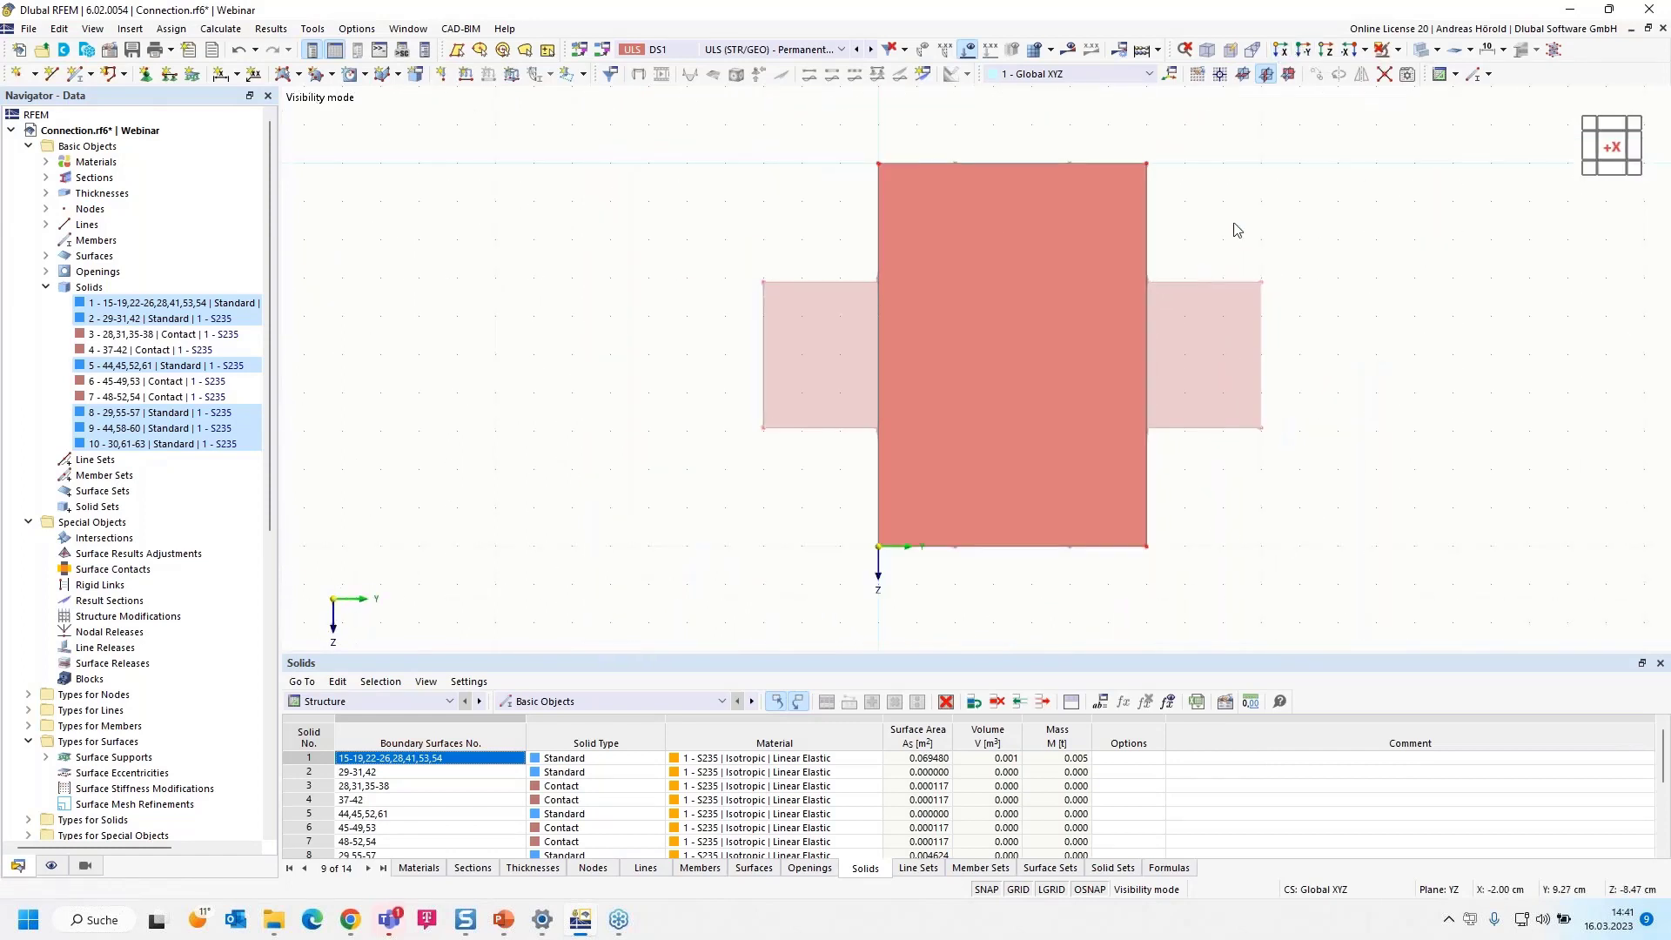
{"action": "middle_click_drag", "start_coordinate": [1232, 224], "coordinate": [1173, 317]}
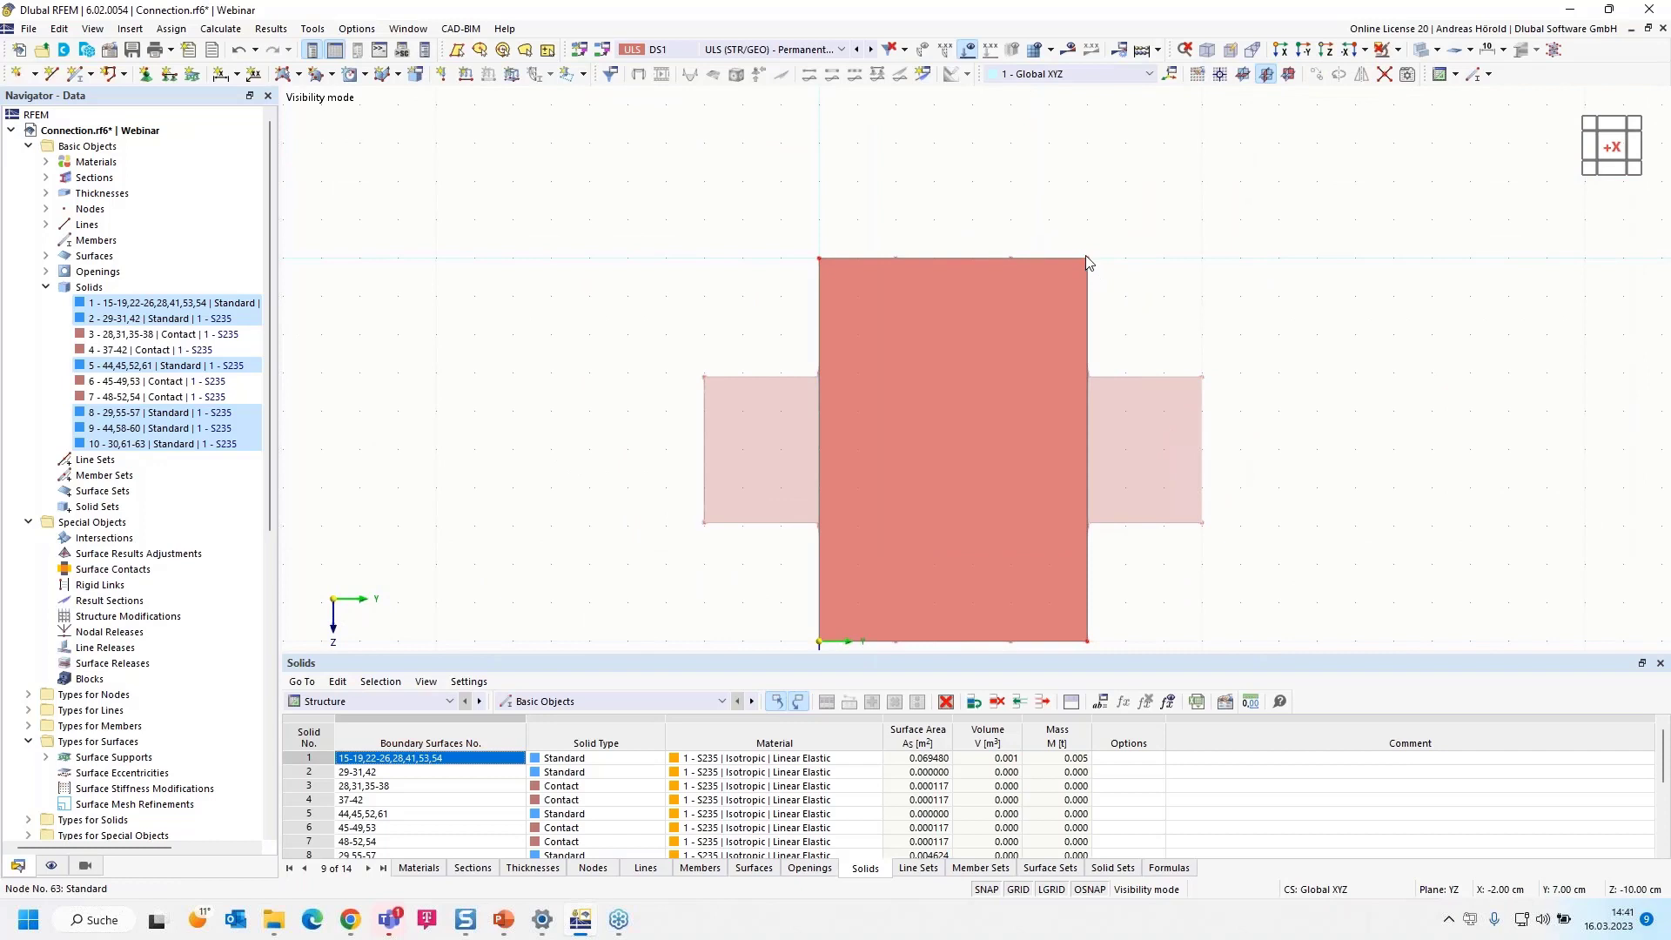
{"action": "left_click_drag", "start_coordinate": [1087, 259], "coordinate": [1167, 183]}
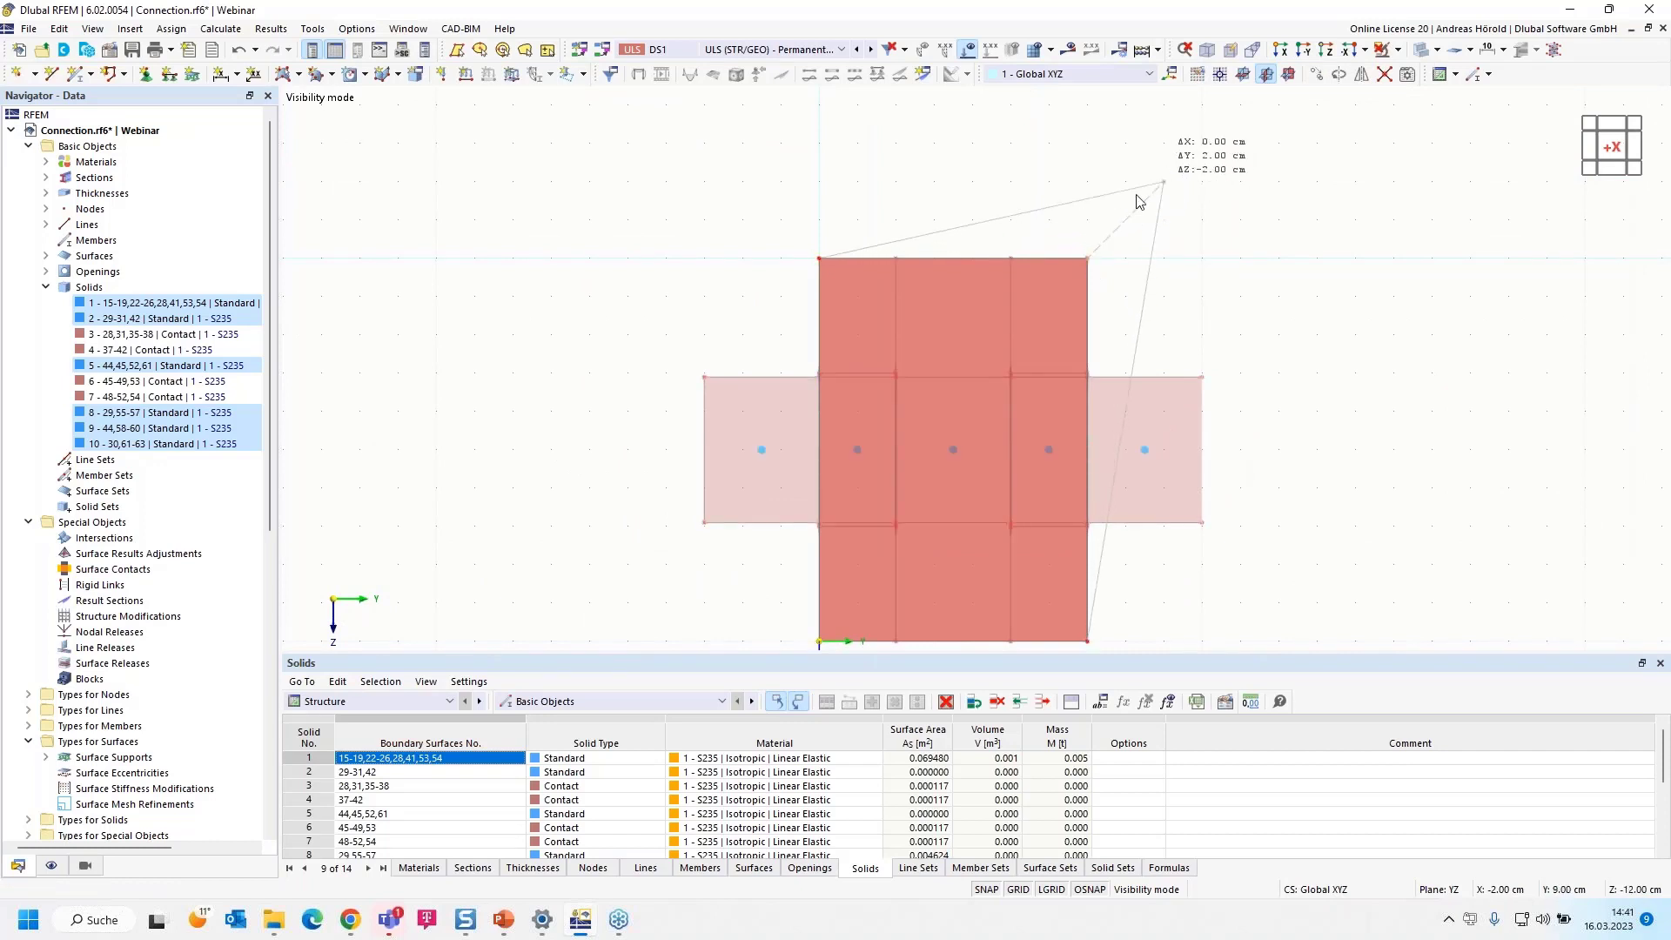
{"action": "left_click_drag", "start_coordinate": [818, 259], "coordinate": [744, 187]}
{"action": "scroll", "coordinate": [797, 259], "scroll_direction": "down", "scroll_amount": 3}
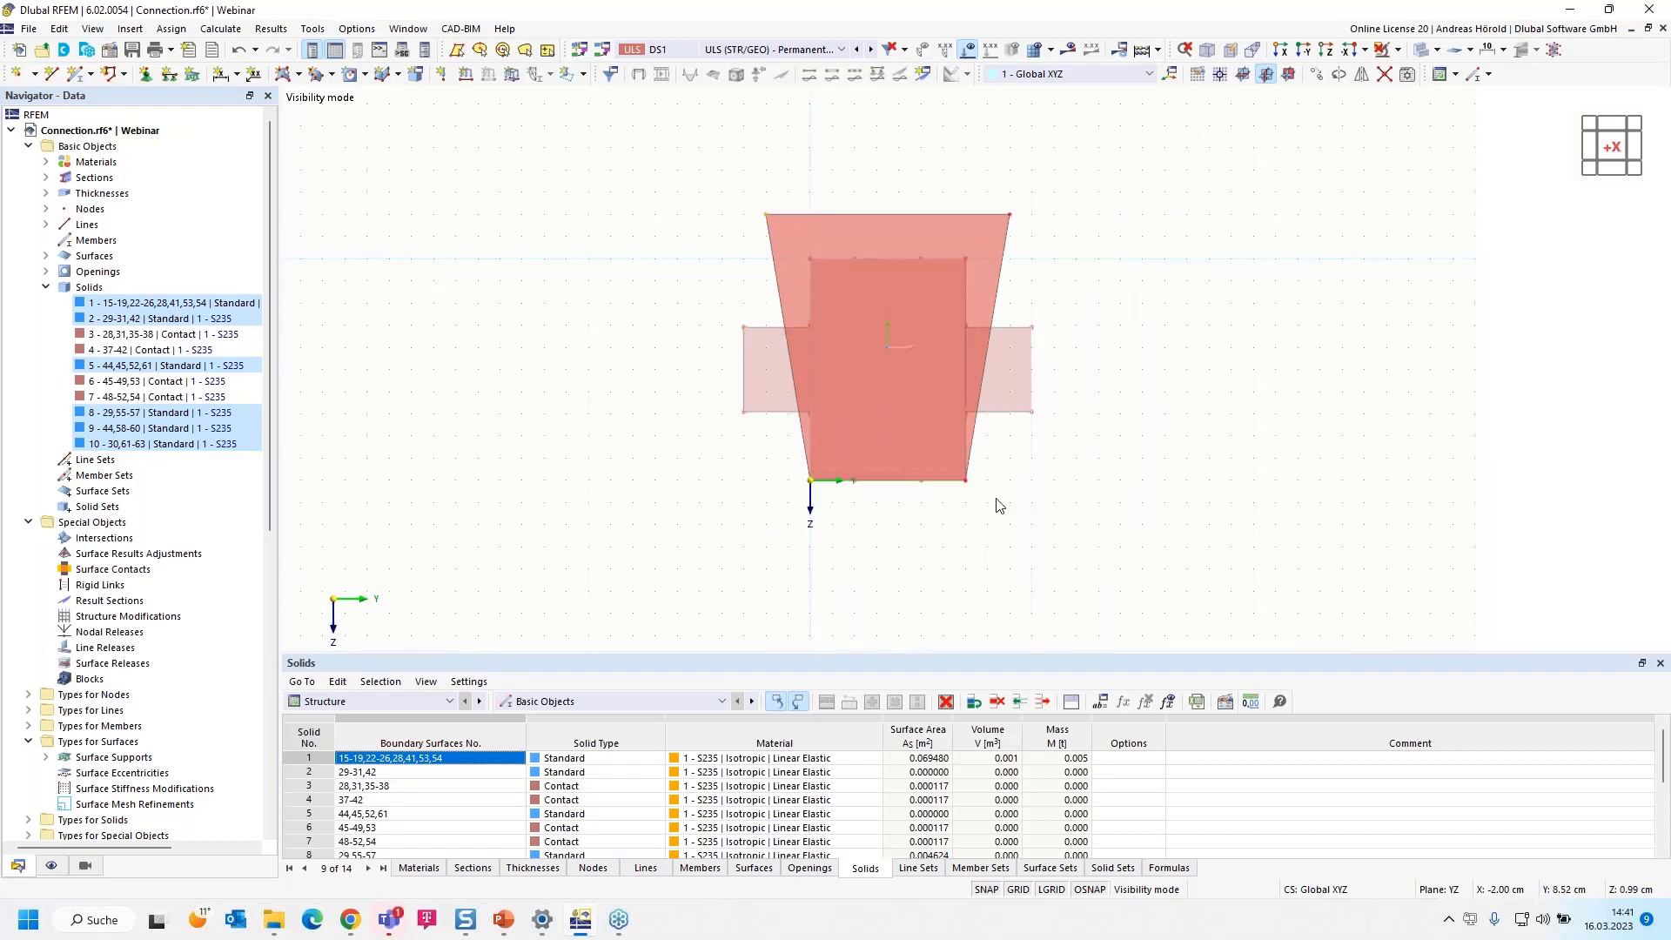
{"action": "left_click_drag", "start_coordinate": [967, 482], "coordinate": [1012, 529]}
{"action": "scroll", "coordinate": [811, 478], "scroll_direction": "up", "scroll_amount": 3}
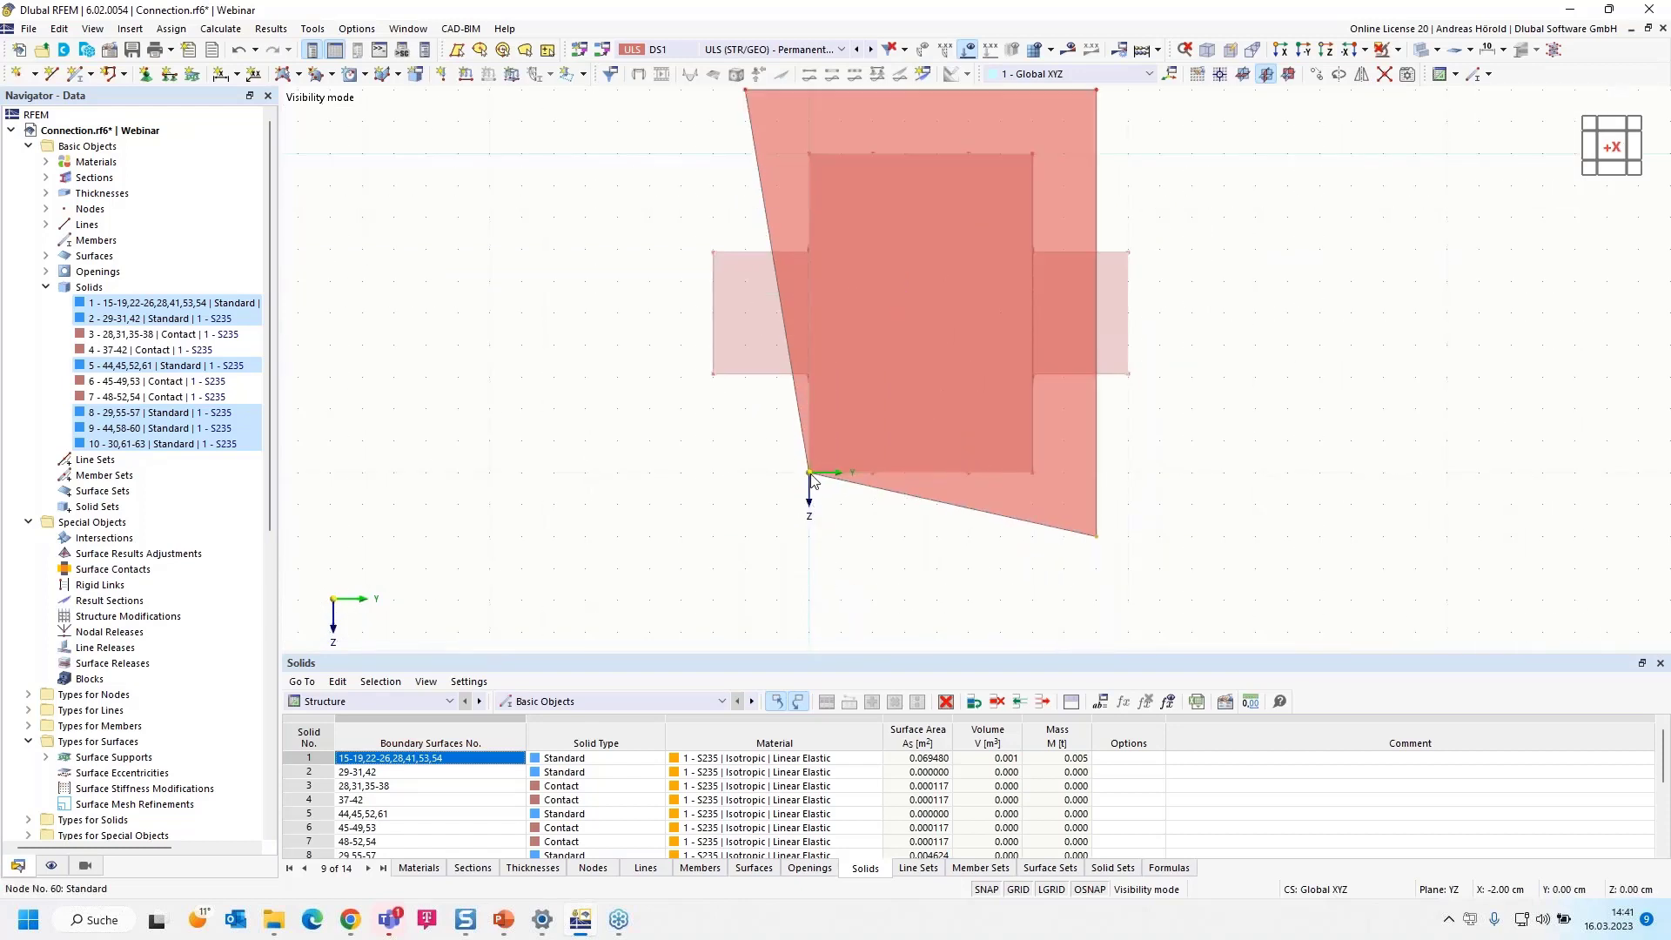
{"action": "left_click_drag", "start_coordinate": [811, 479], "coordinate": [745, 537]}
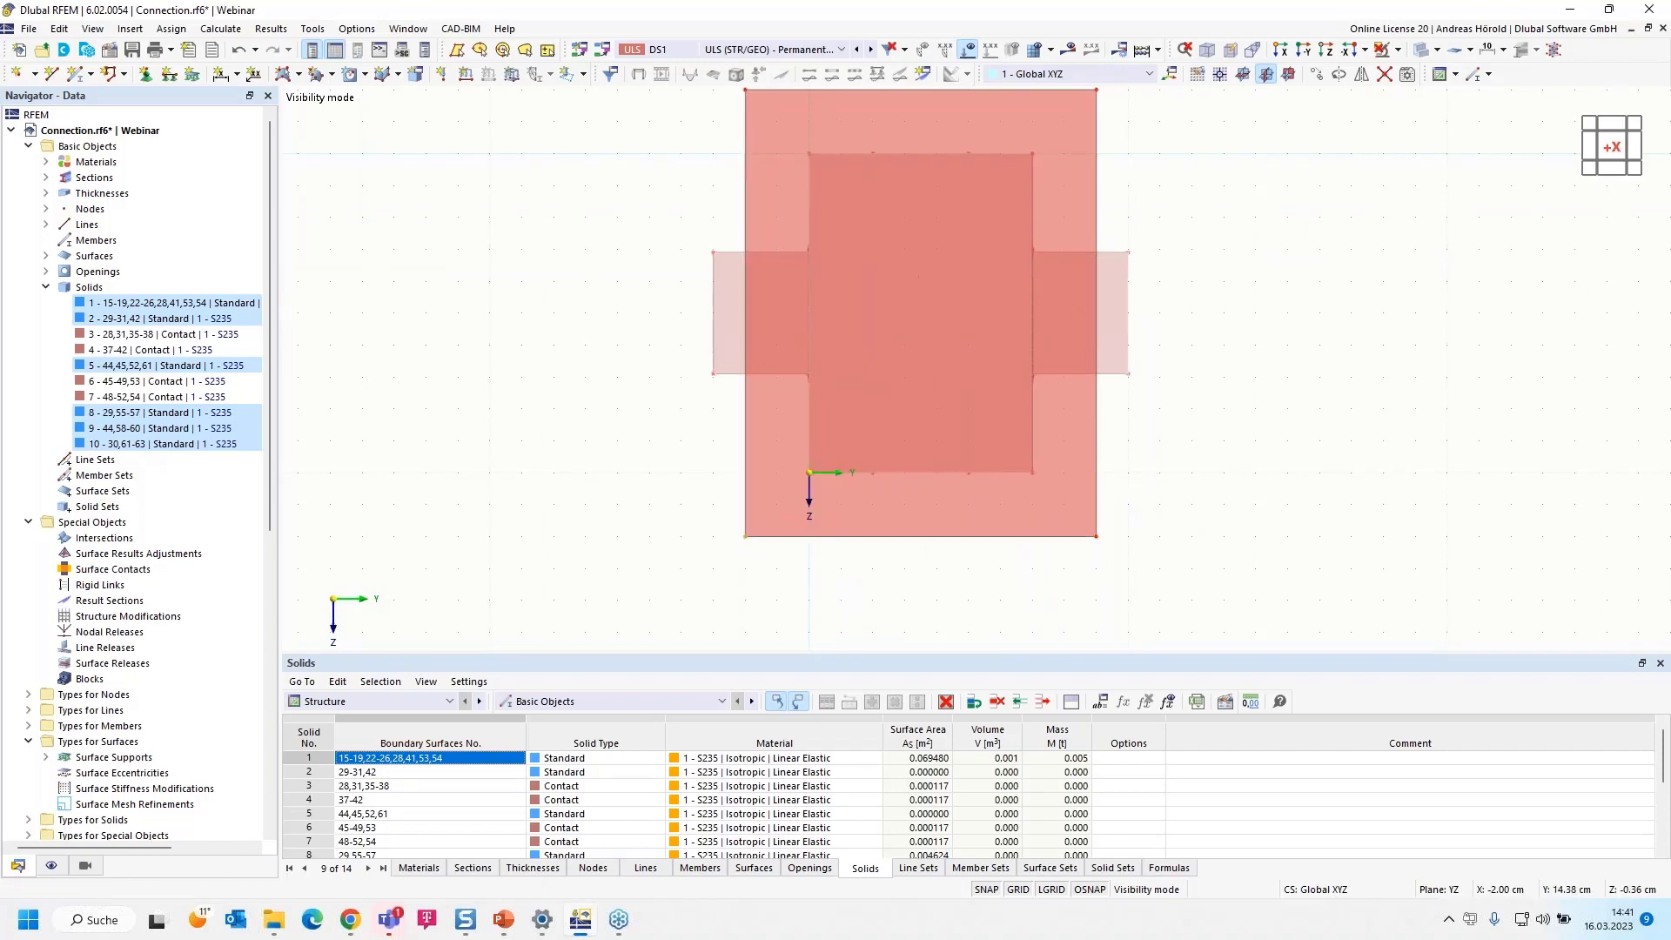
Change the enlarged surface to Standard stiffness with a new uniform 20 mm thickness in S235, and accept deleting the mesh
{"action": "middle_click_drag", "start_coordinate": [1003, 520], "coordinate": [857, 562], "text": "ctrl"}
{"action": "scroll", "coordinate": [857, 566], "scroll_direction": "up", "scroll_amount": 3}
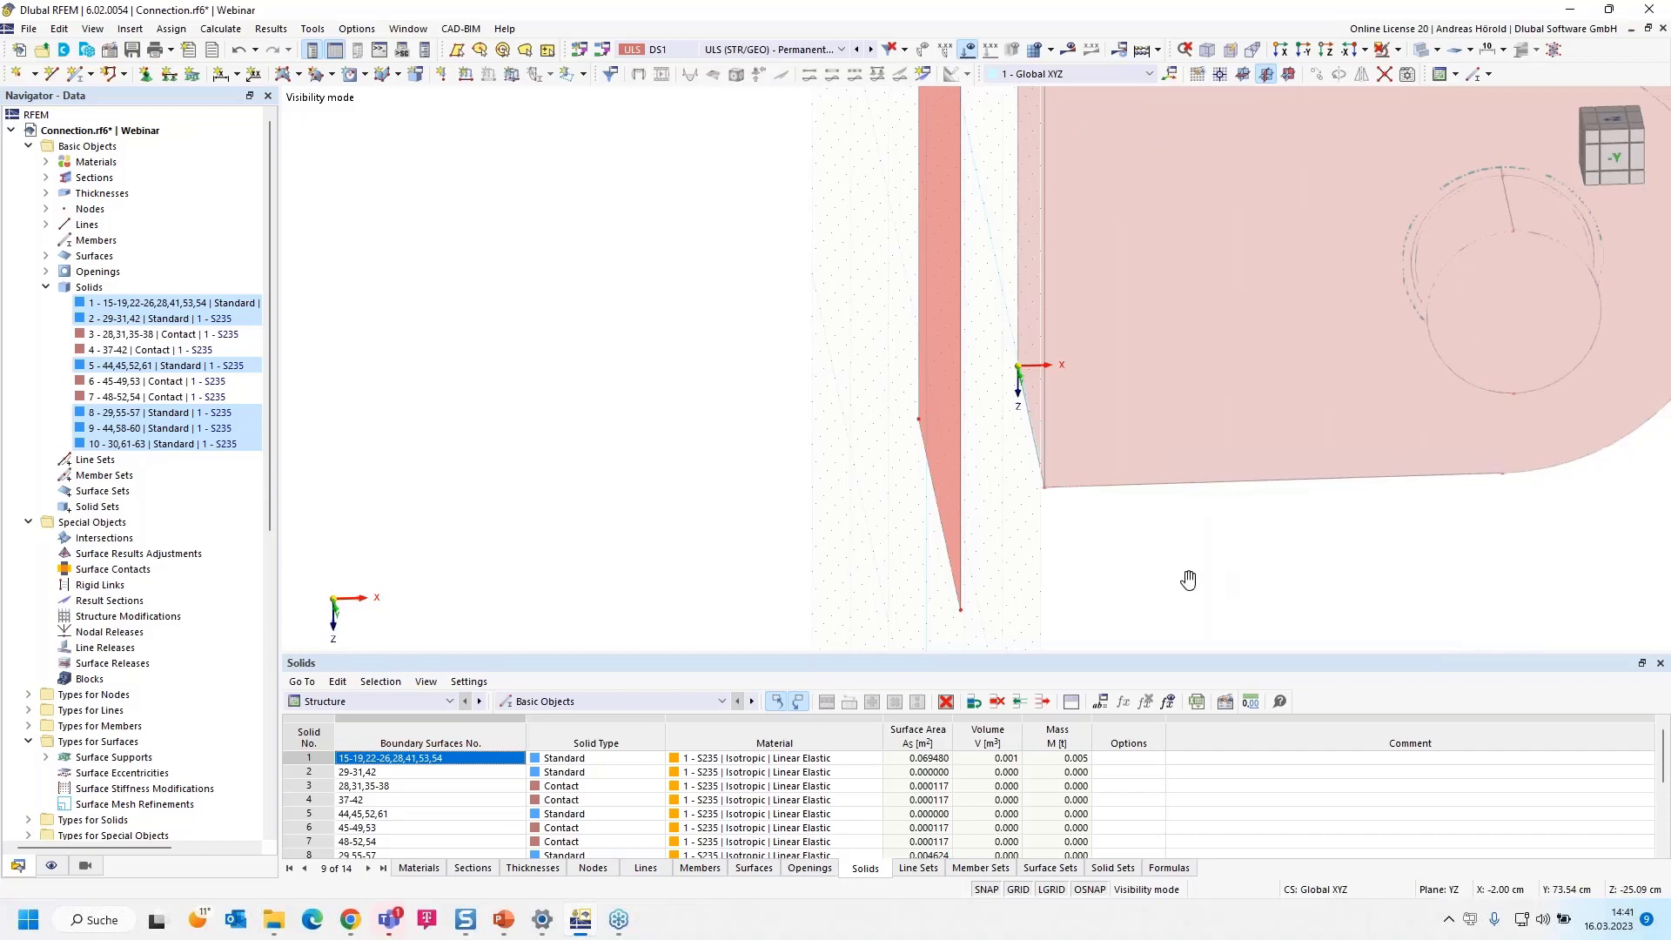
{"action": "middle_click_drag", "start_coordinate": [1186, 578], "coordinate": [955, 561]}
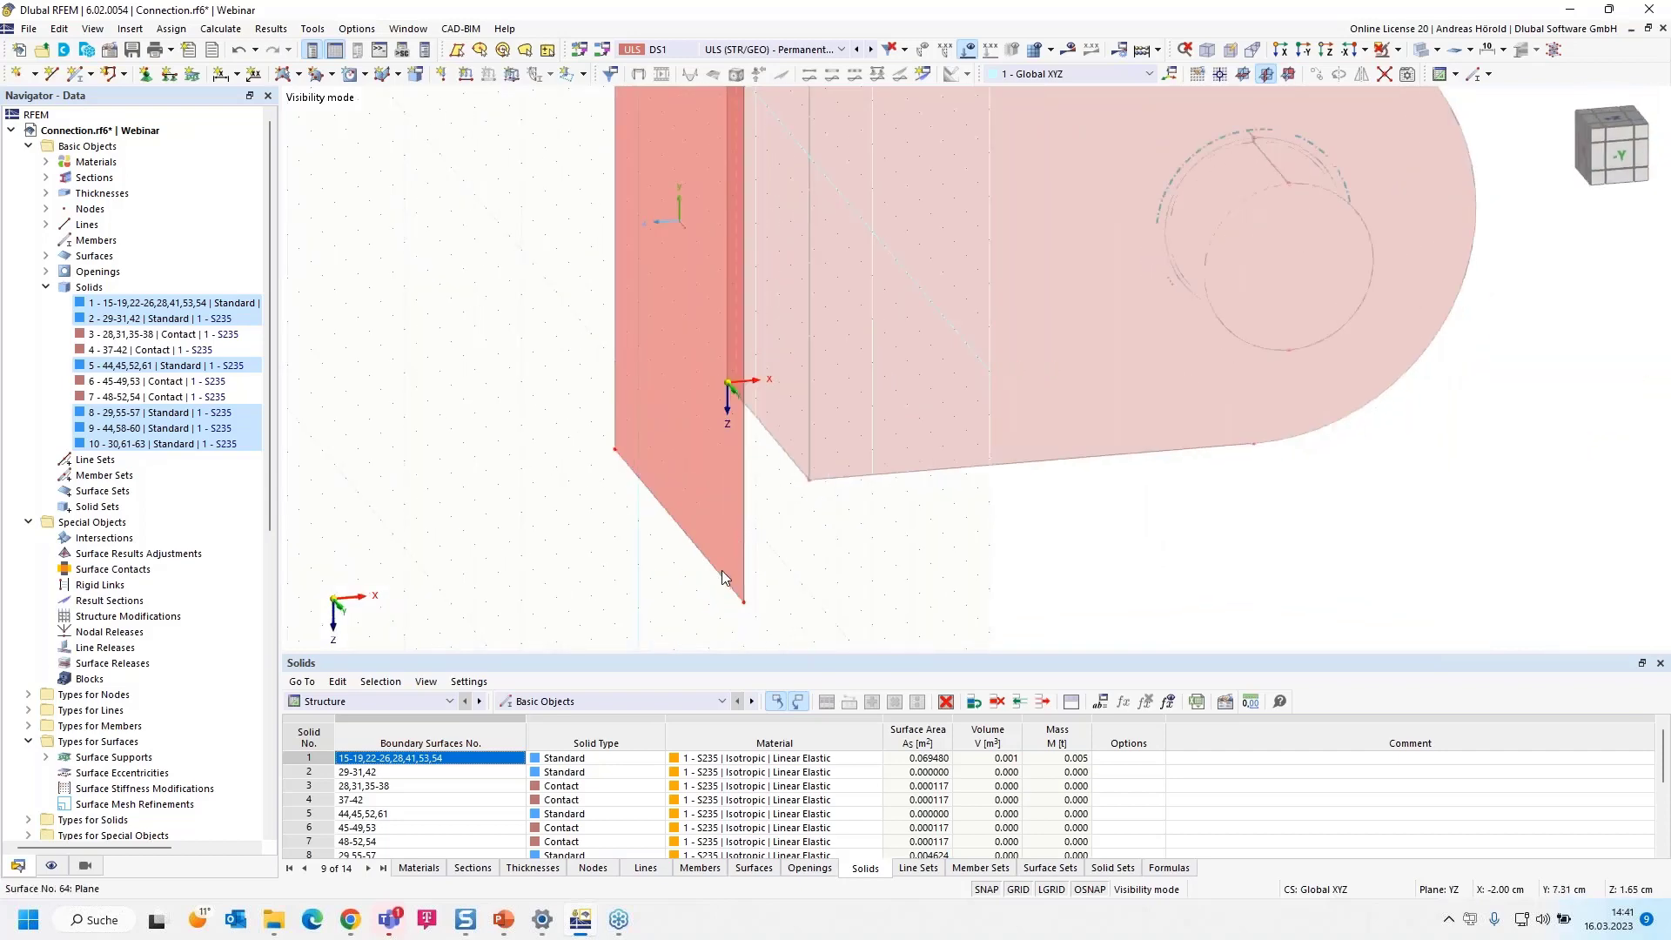
{"action": "double_click", "coordinate": [727, 561]}
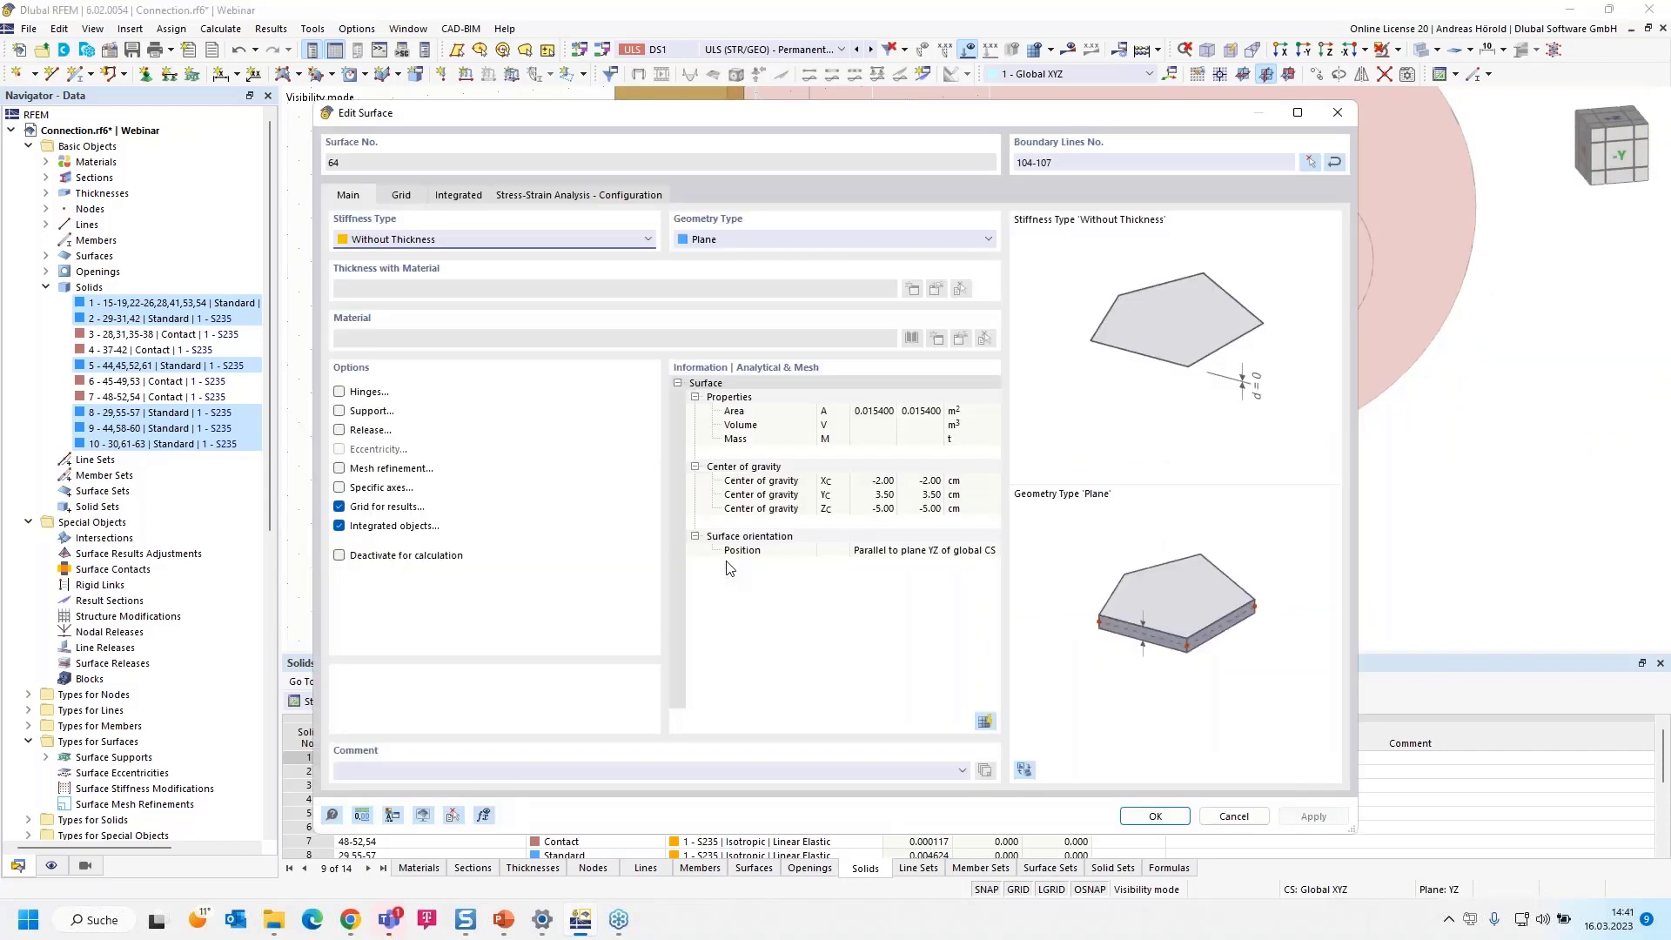
{"action": "left_click", "coordinate": [417, 246]}
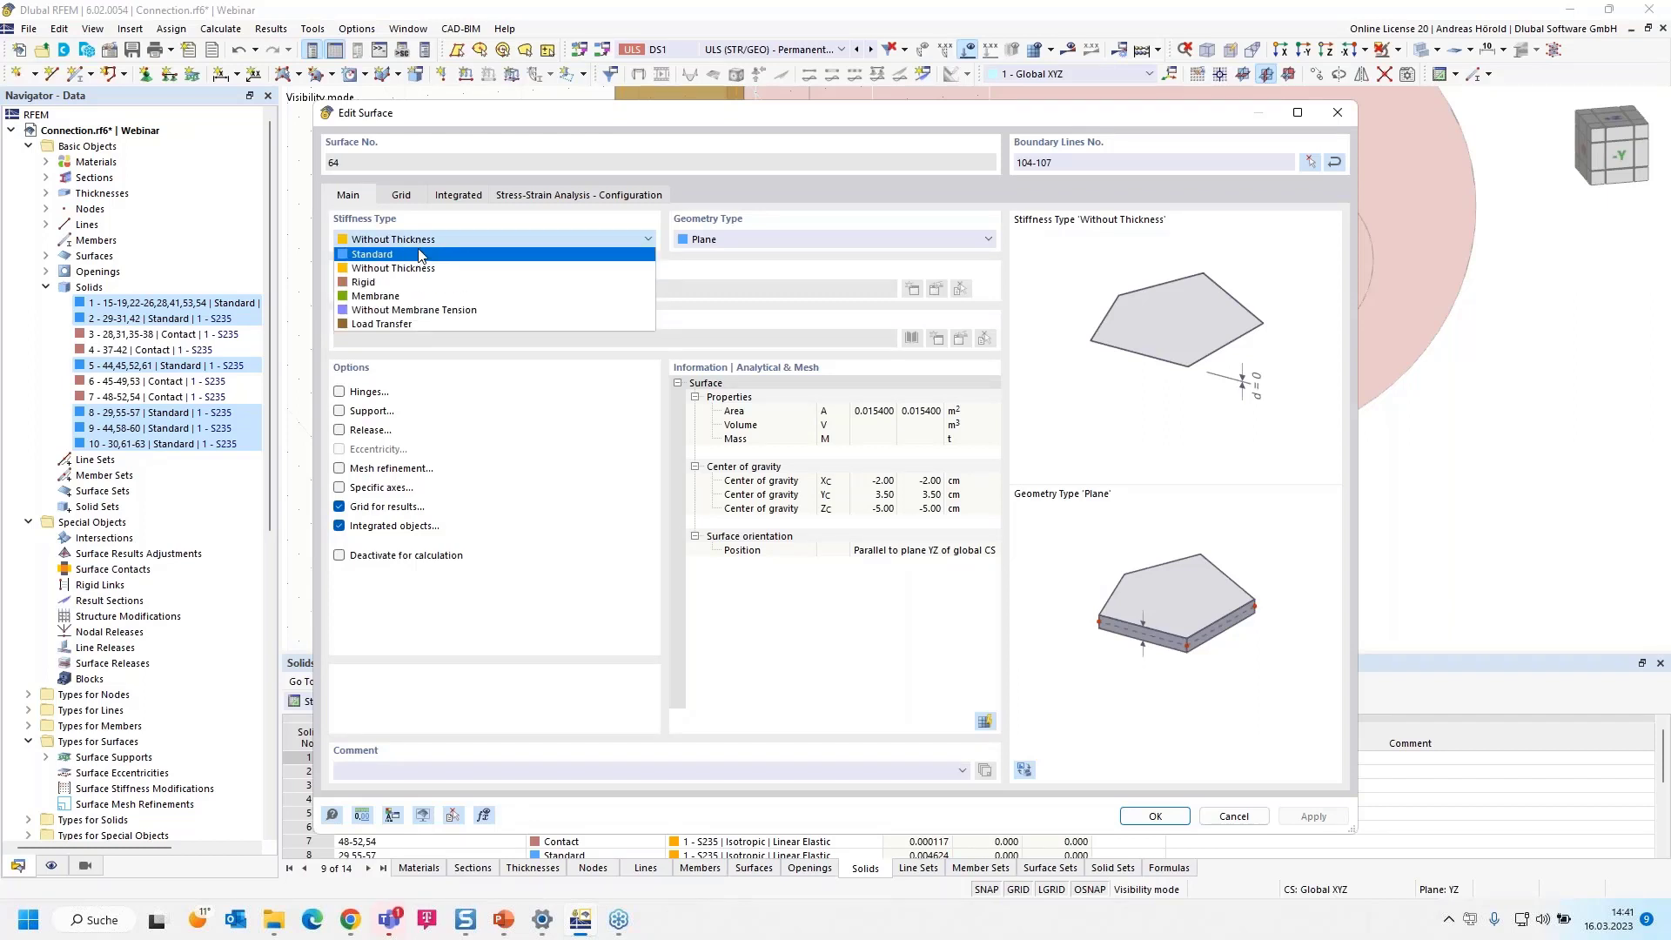
{"action": "left_click", "coordinate": [417, 254]}
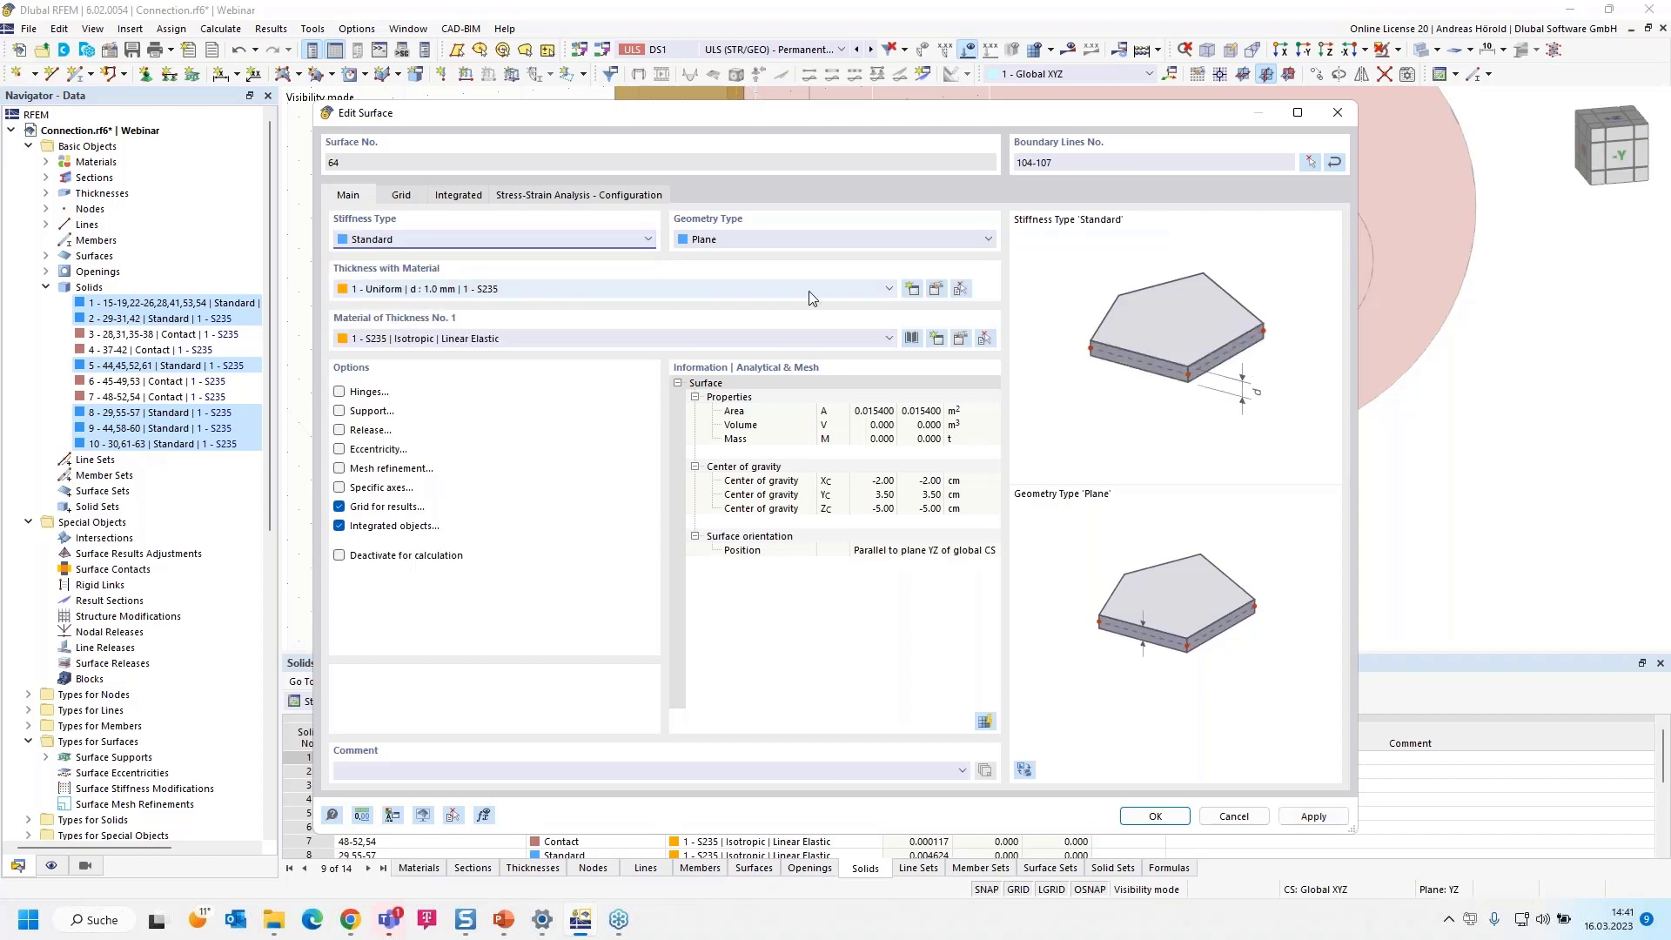
{"action": "left_click", "coordinate": [911, 288]}
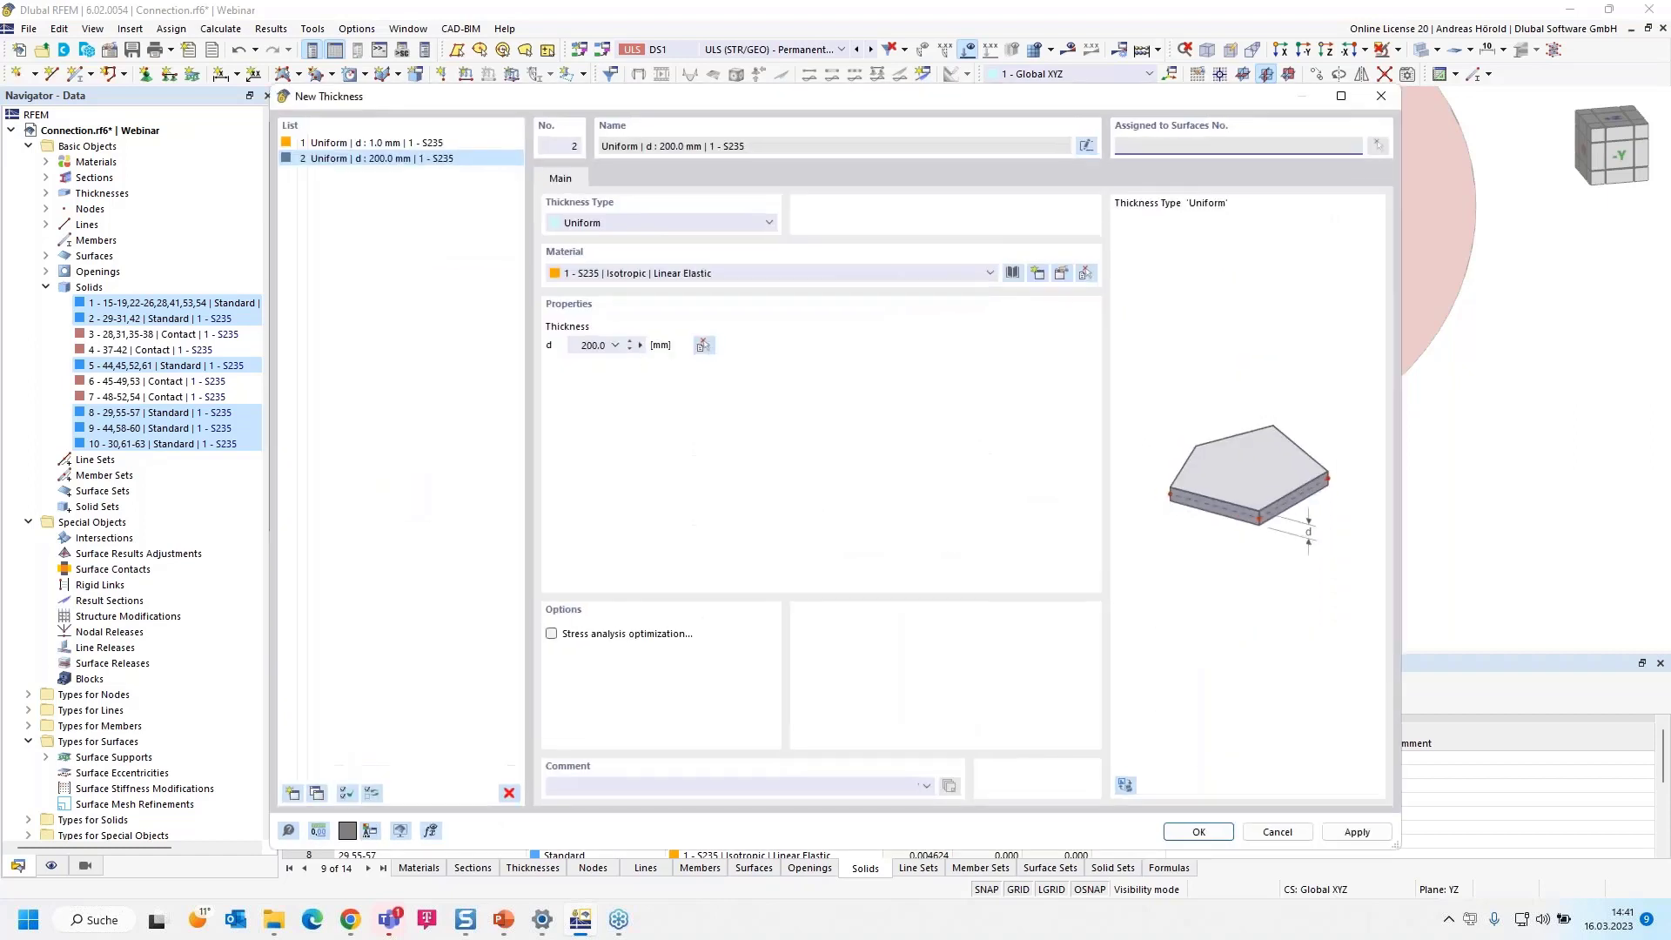
{"action": "left_click", "coordinate": [585, 344]}
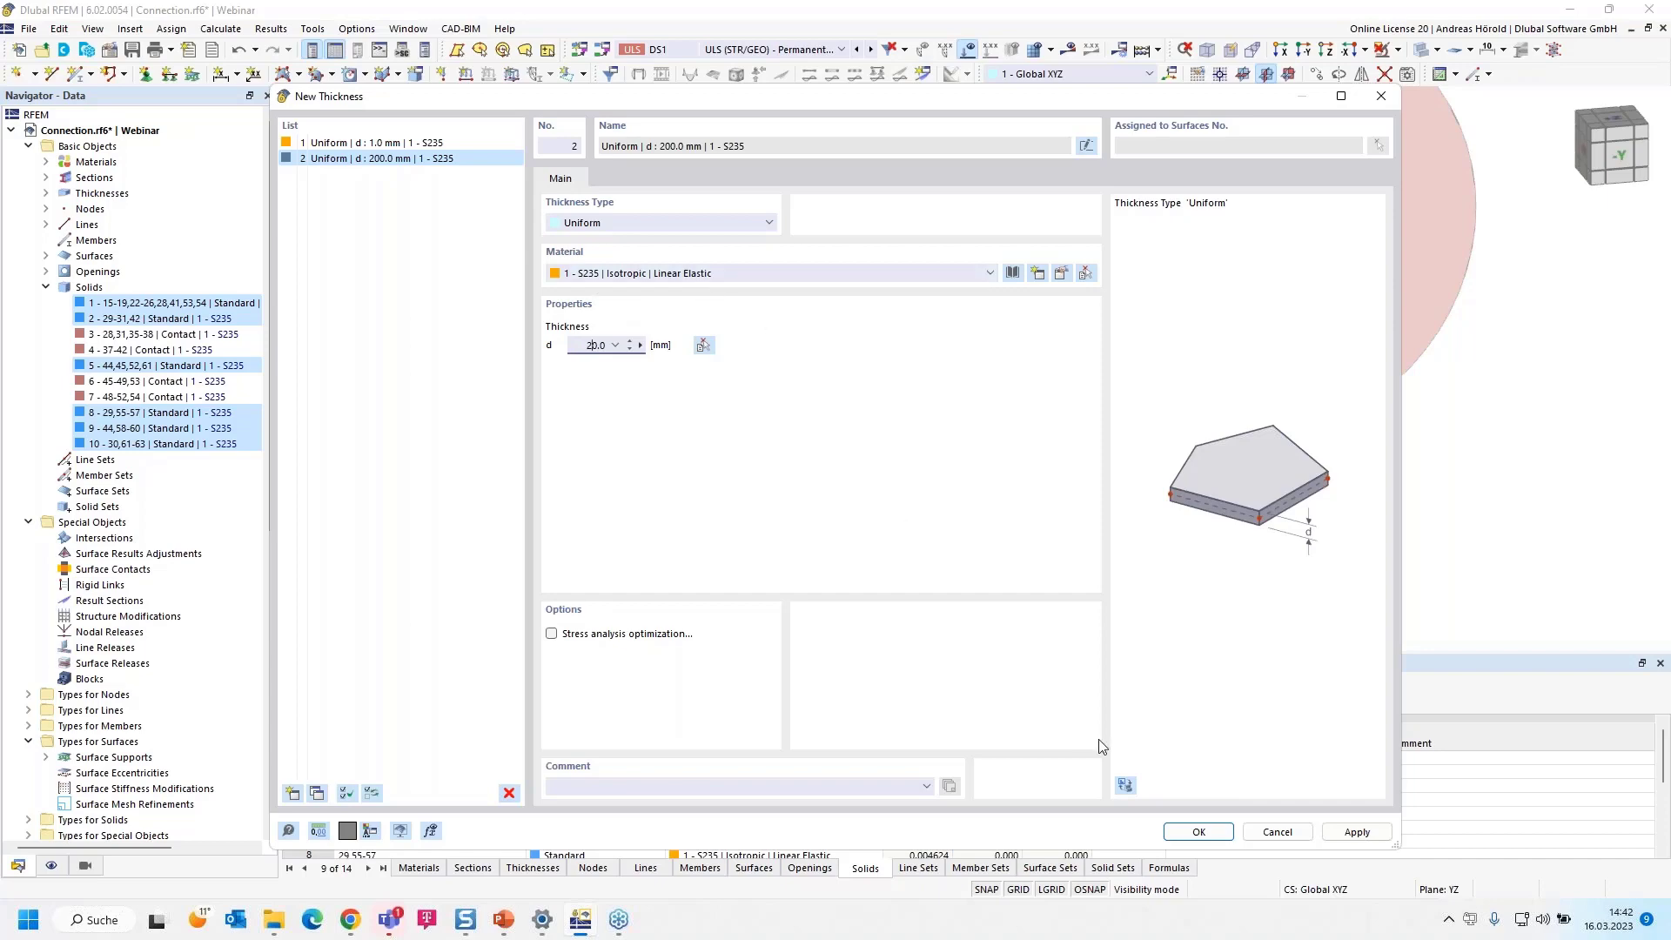
{"action": "left_click", "coordinate": [1198, 833]}
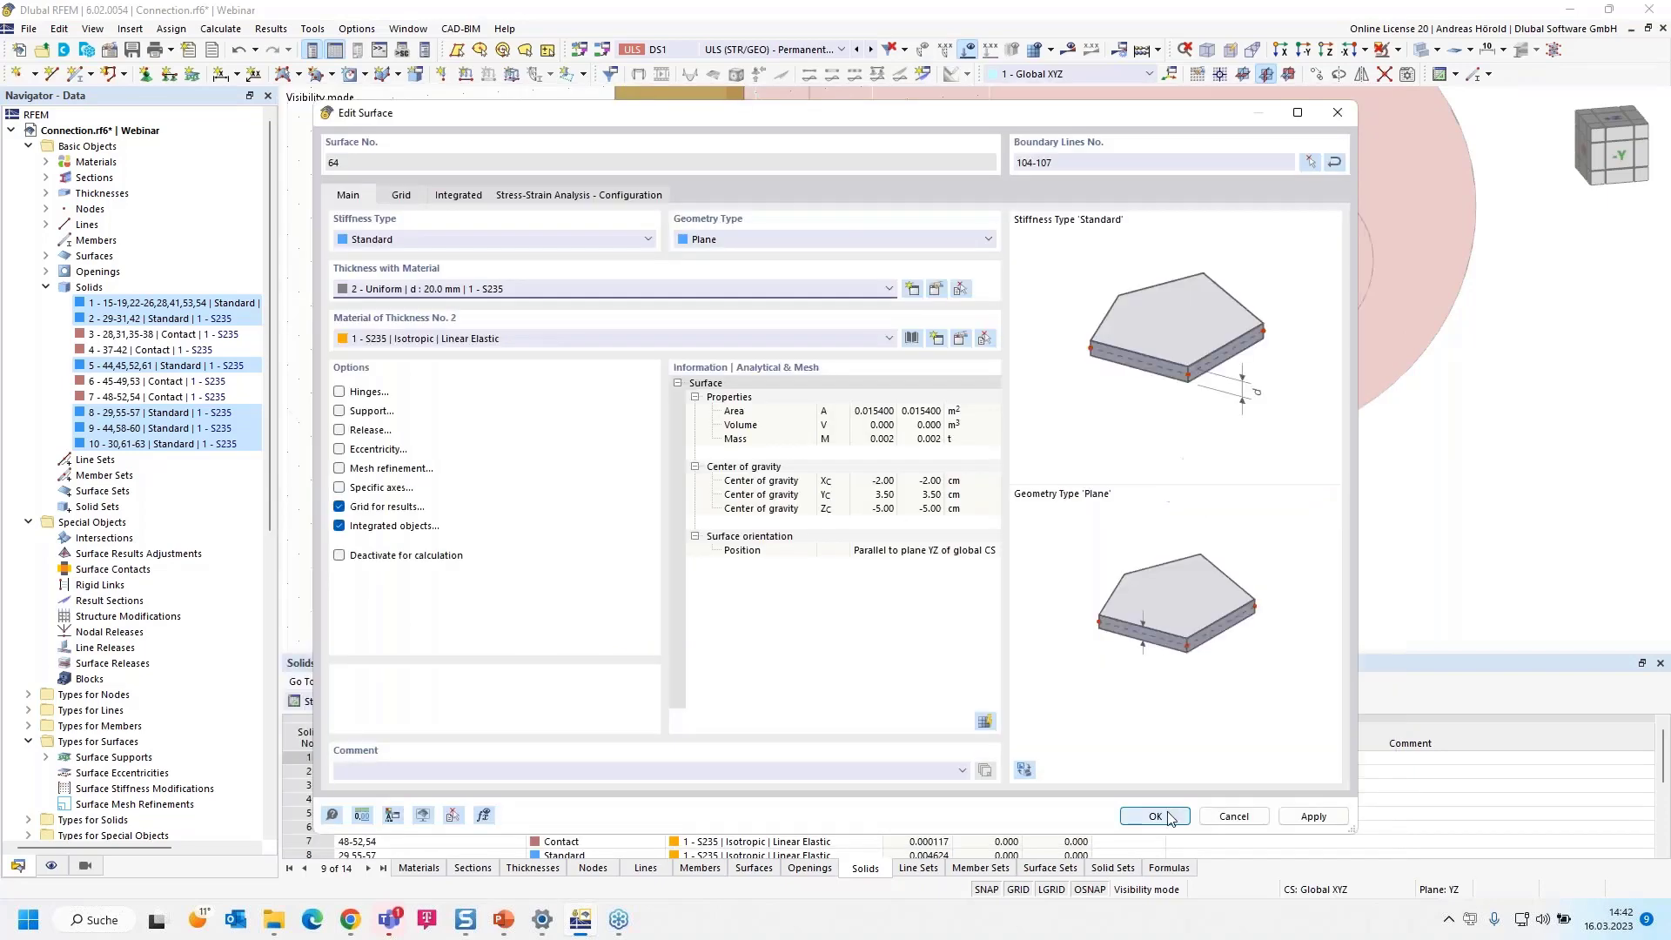
{"action": "left_click", "coordinate": [1155, 816]}
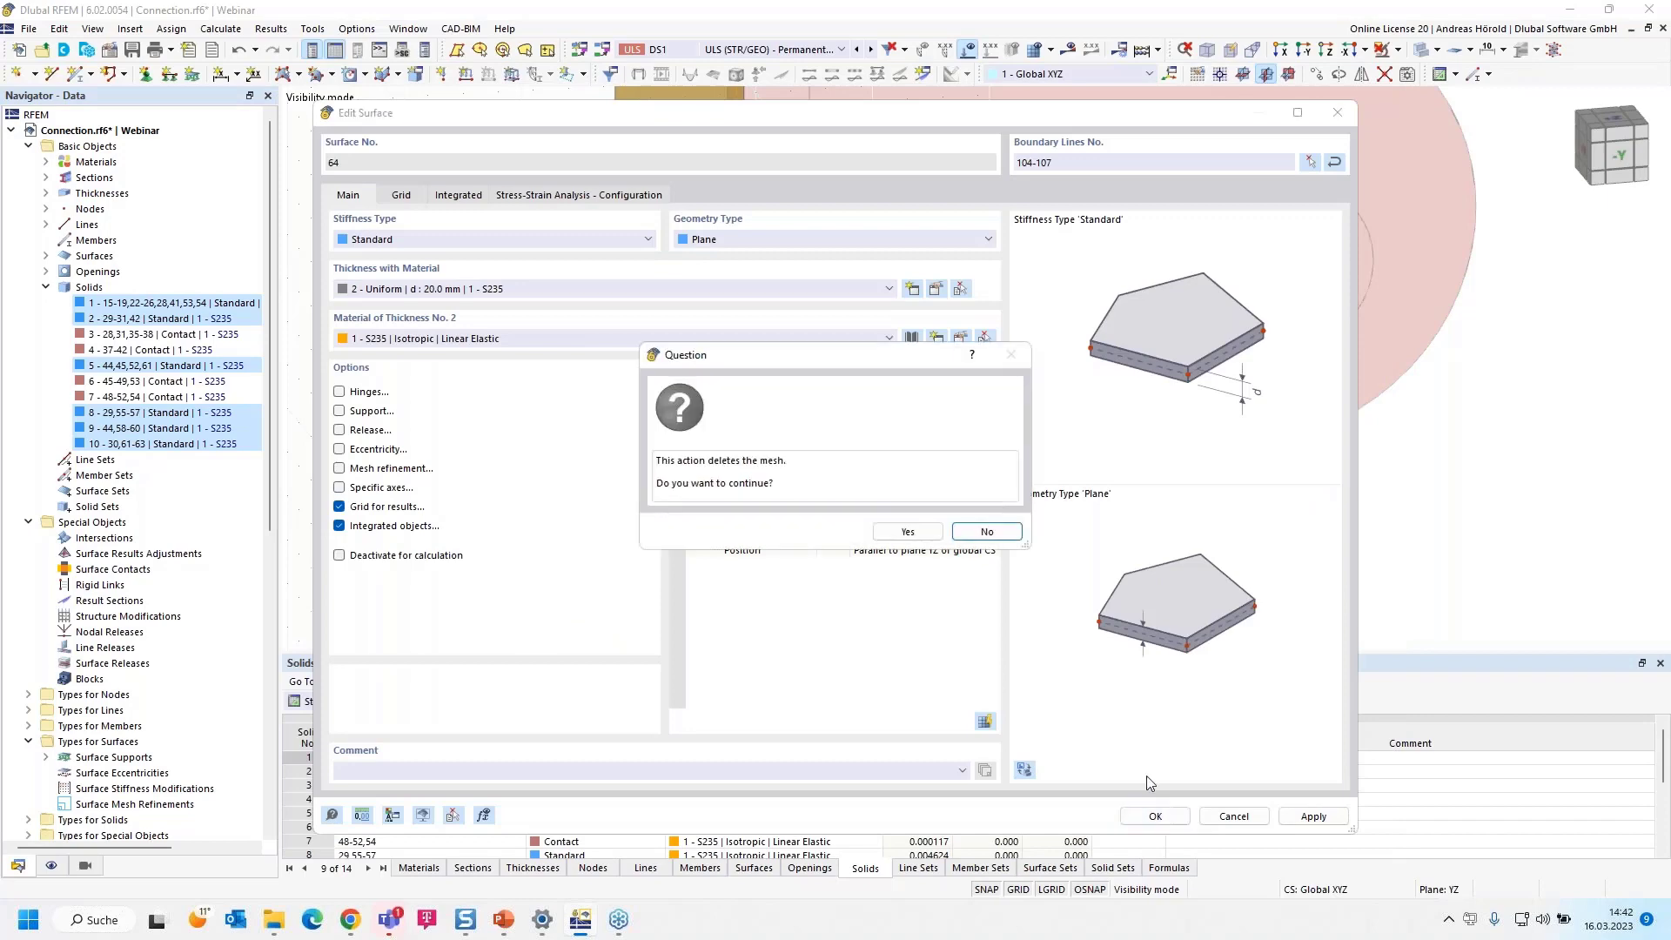
{"action": "left_click", "coordinate": [905, 532]}
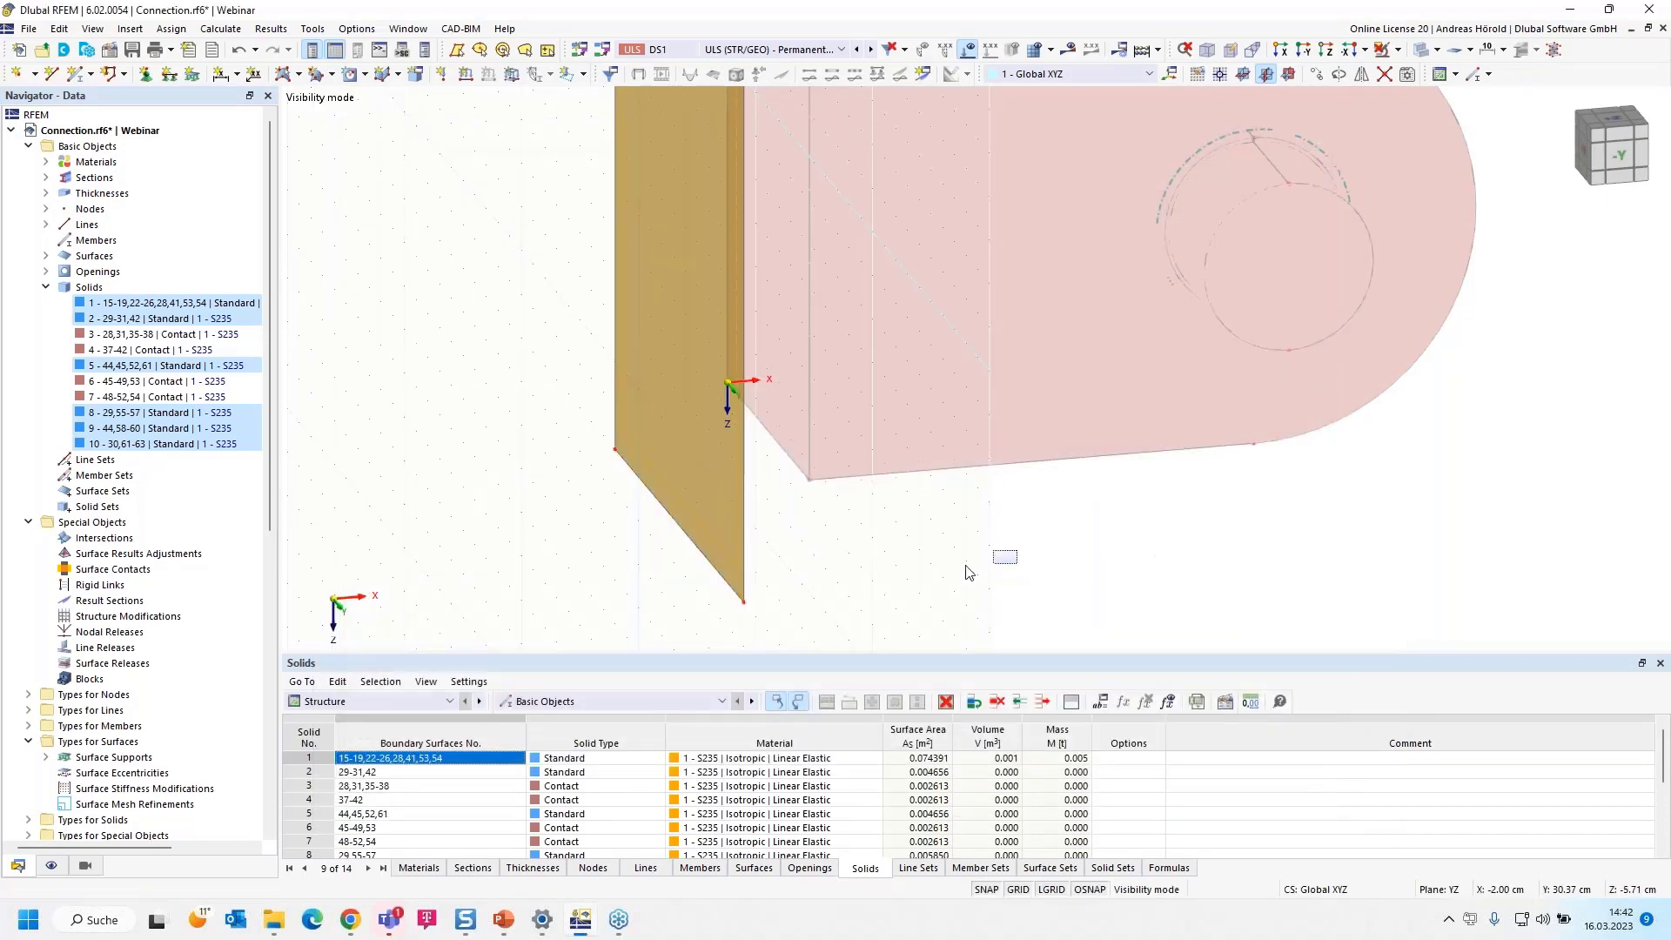
{"action": "middle_click_drag", "start_coordinate": [958, 561], "coordinate": [858, 582]}
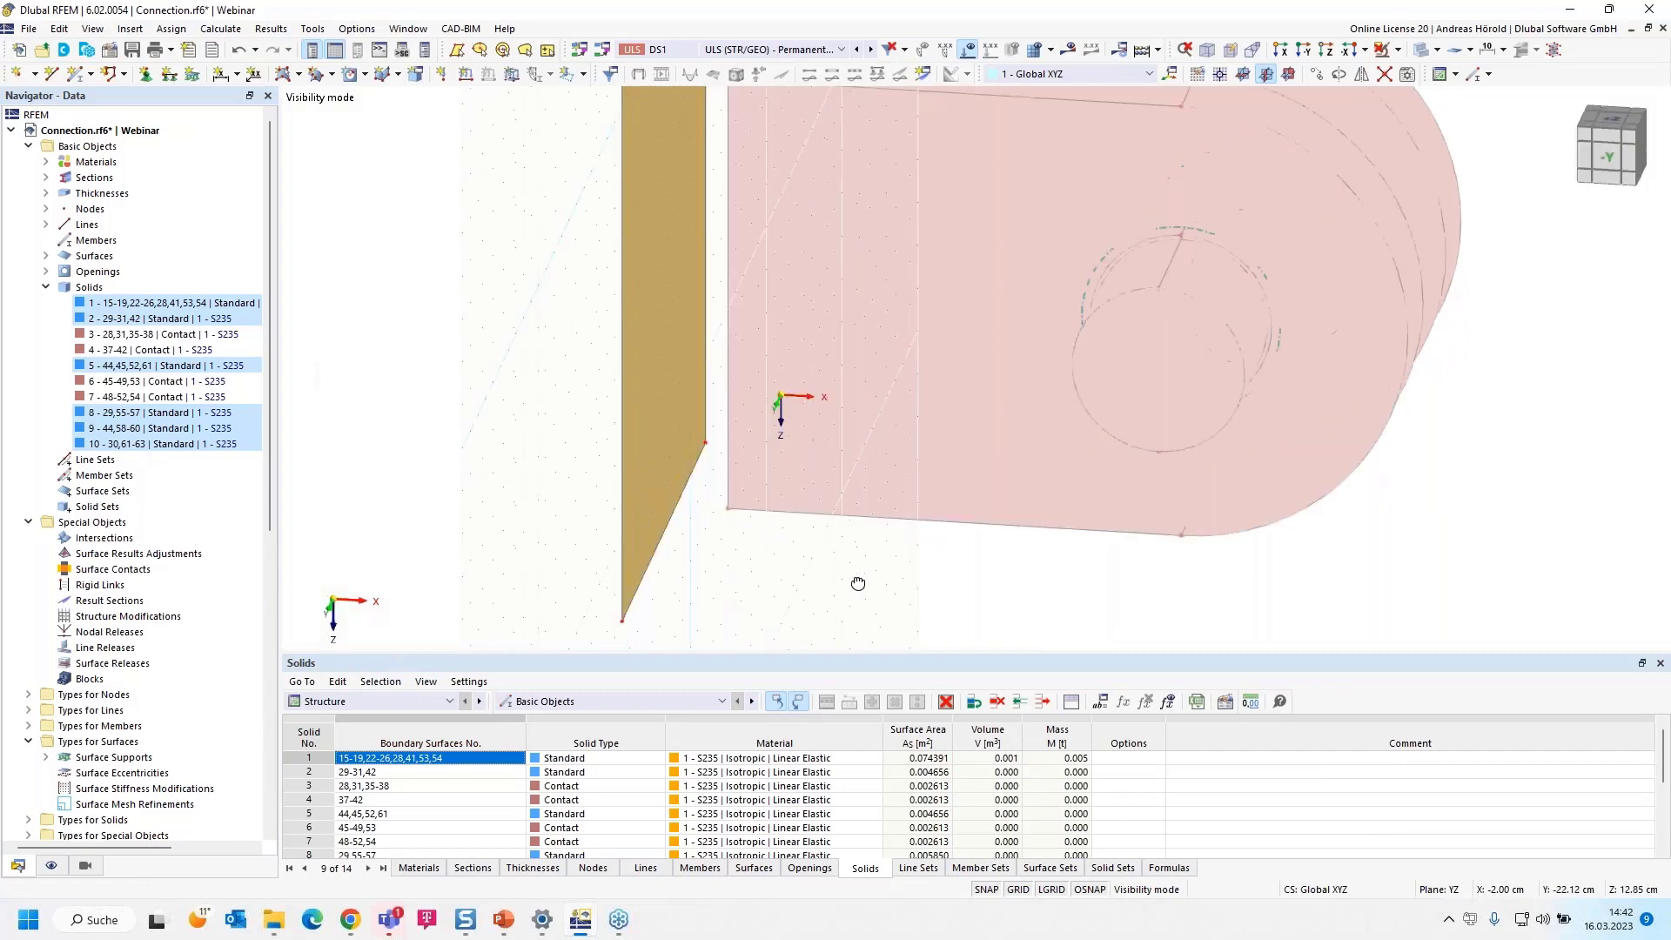
{"action": "scroll", "coordinate": [839, 589], "scroll_direction": "down", "scroll_amount": 2}
{"action": "scroll", "coordinate": [791, 492], "scroll_direction": "up", "scroll_amount": 2}
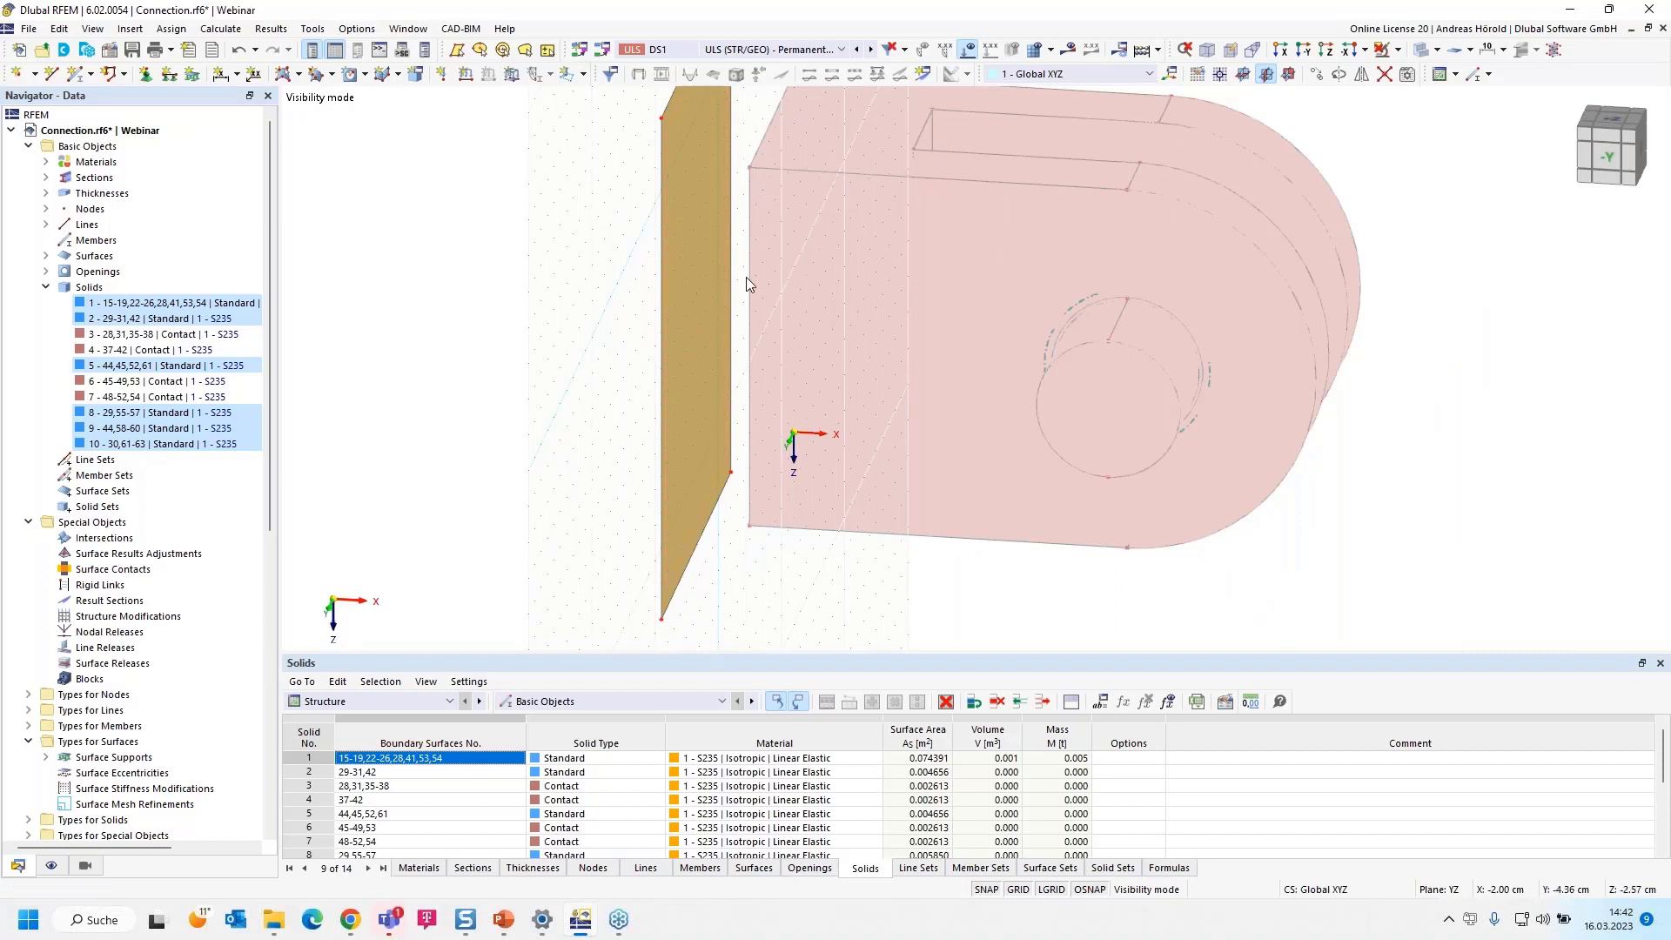
{"action": "scroll", "coordinate": [758, 270], "scroll_direction": "up", "scroll_amount": 2}
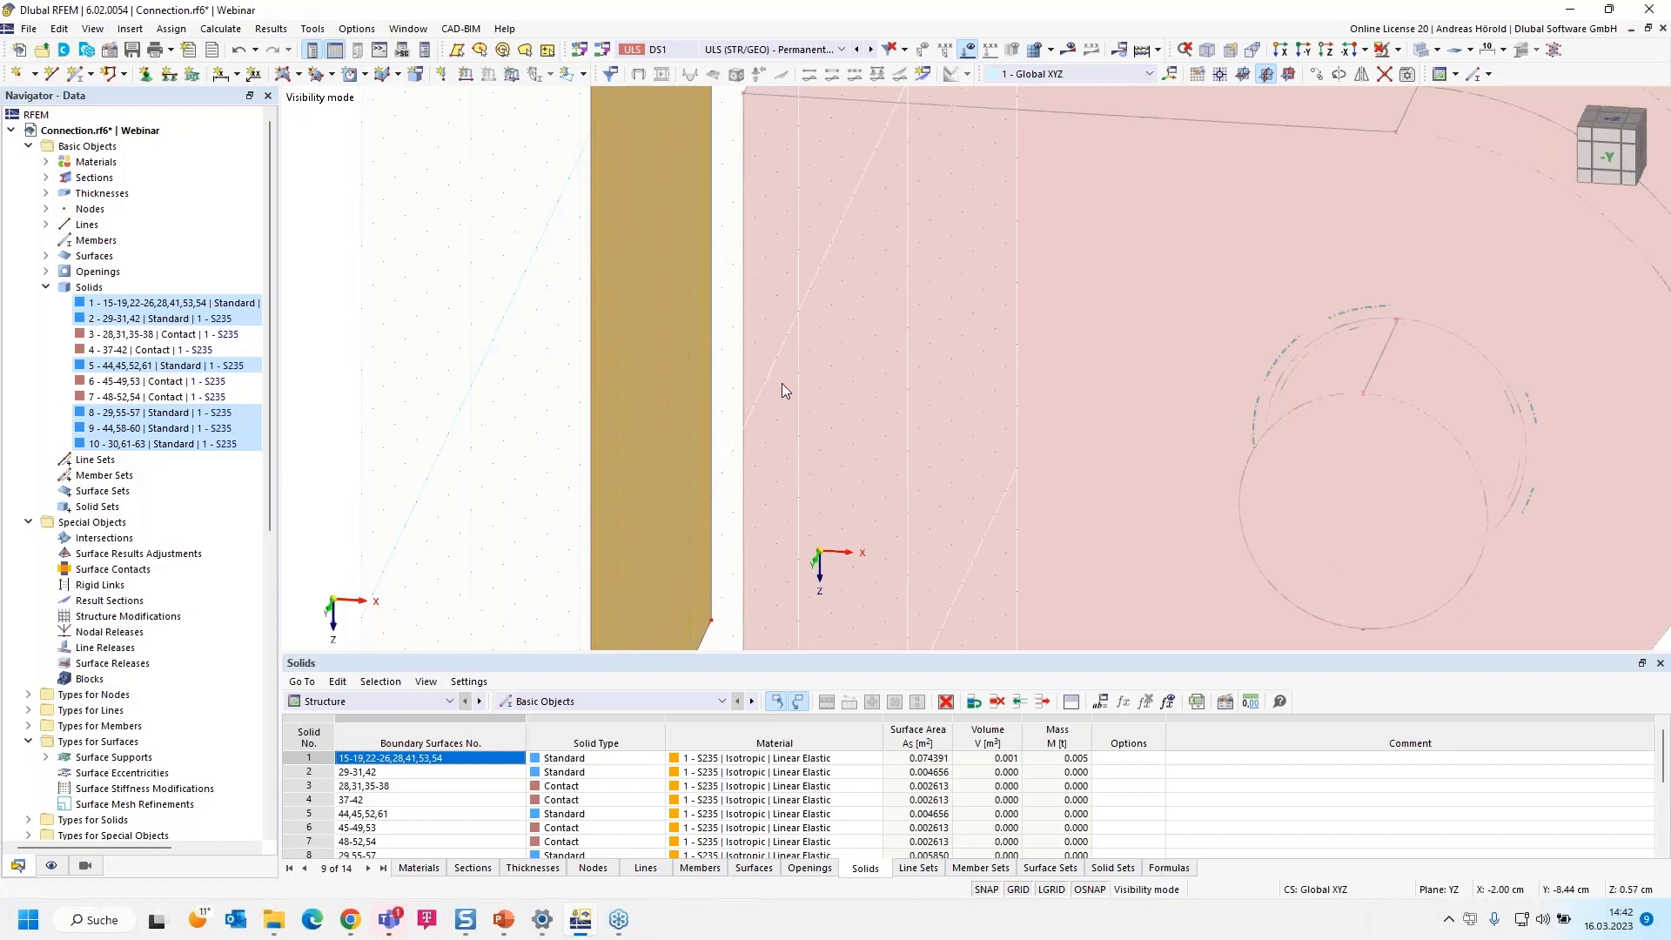
{"action": "scroll", "coordinate": [766, 386], "scroll_direction": "down", "scroll_amount": 3}
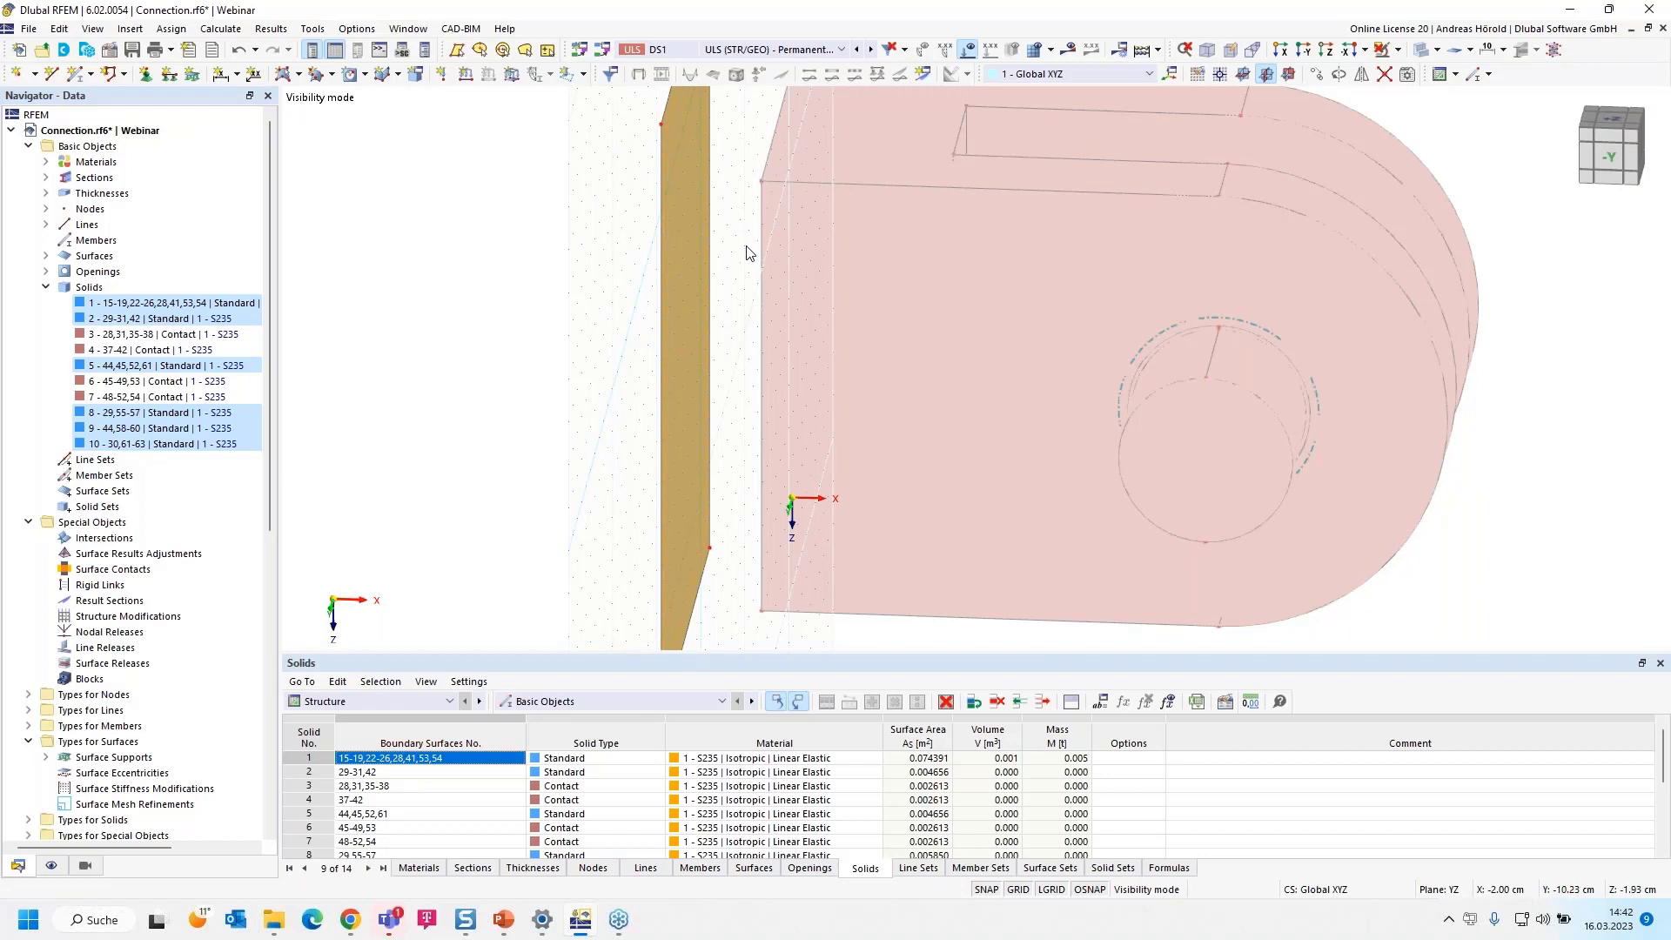
Cancel visibility mode to show the plate, pin and contact objects together with the end plate surface
{"action": "left_click", "coordinate": [693, 212]}
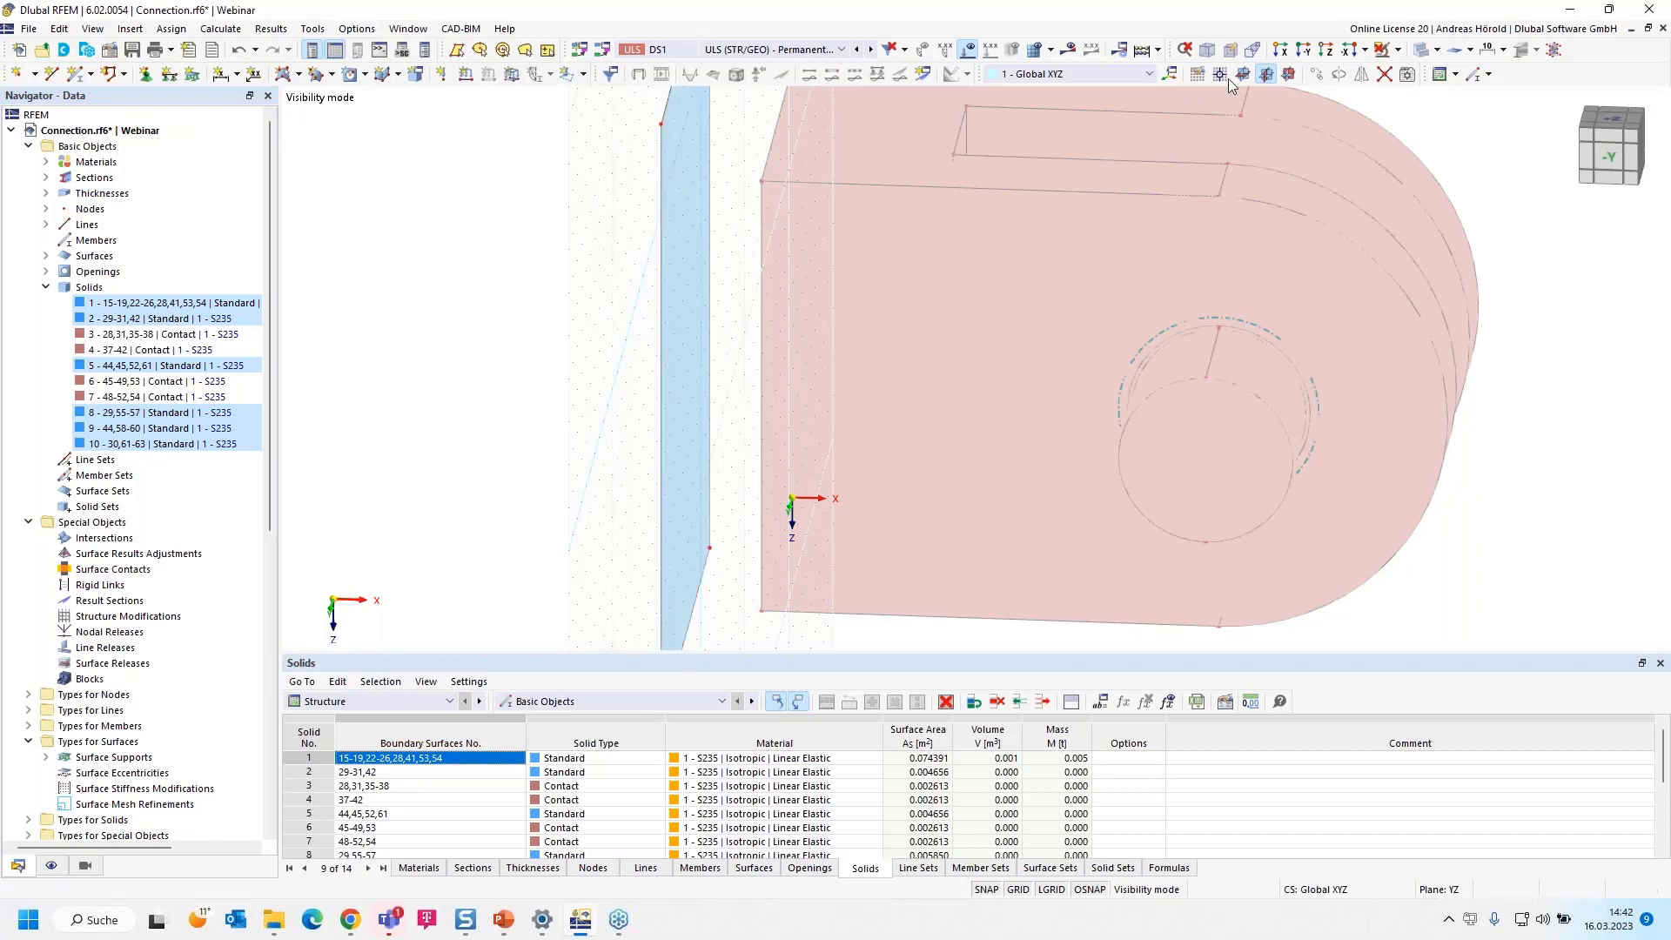
{"action": "left_click", "coordinate": [1397, 50]}
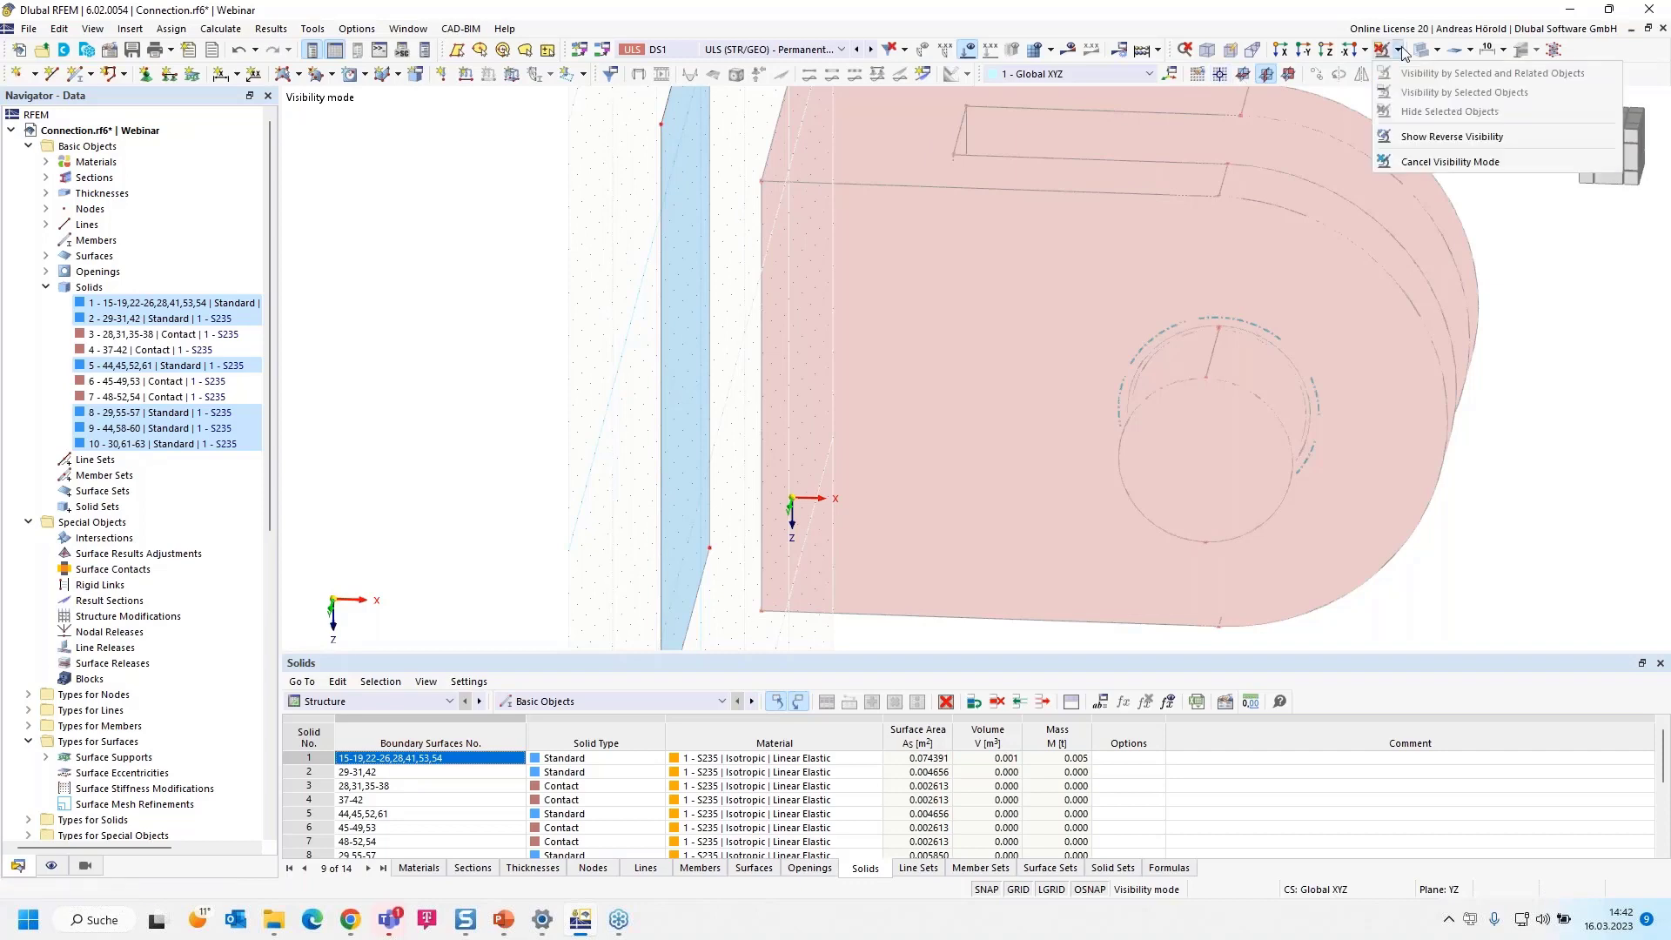
{"action": "left_click", "coordinate": [1427, 162]}
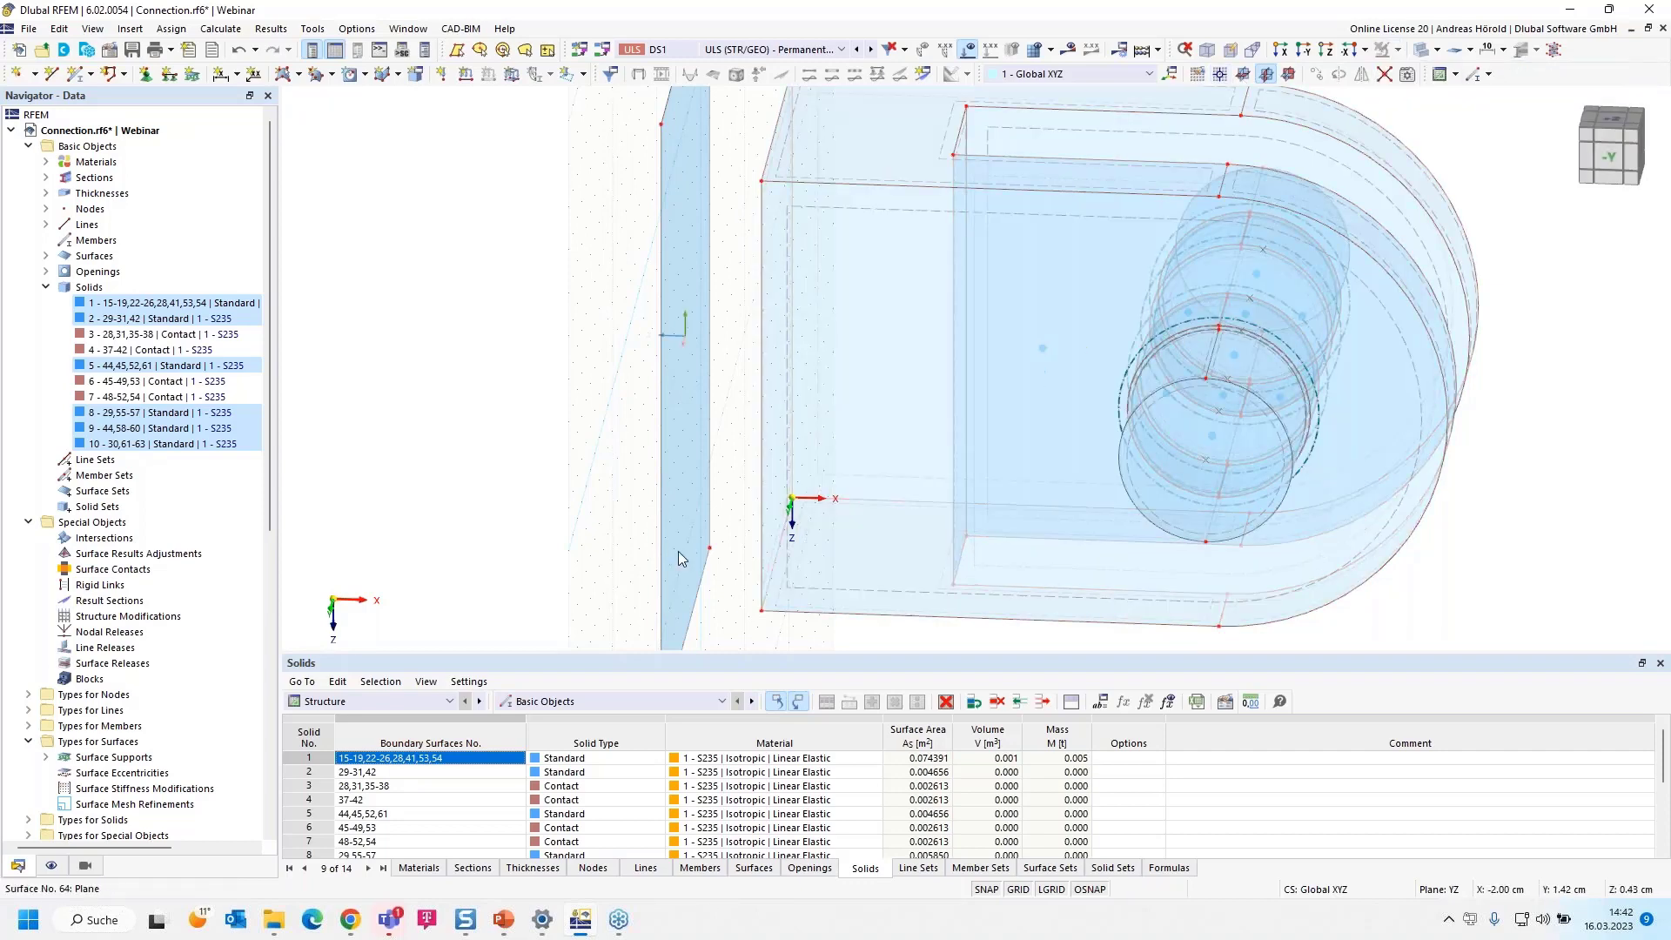
Copy the boundary lines of the slotted plate's flat end face by -2.00 cm in X, linking lines with surfaces based on template surface 64
{"action": "middle_click_drag", "start_coordinate": [543, 568], "coordinate": [575, 562], "text": "ctrl"}
{"action": "scroll", "coordinate": [640, 254], "scroll_direction": "up", "scroll_amount": 1}
{"action": "scroll", "coordinate": [640, 260], "scroll_direction": "down", "scroll_amount": 1}
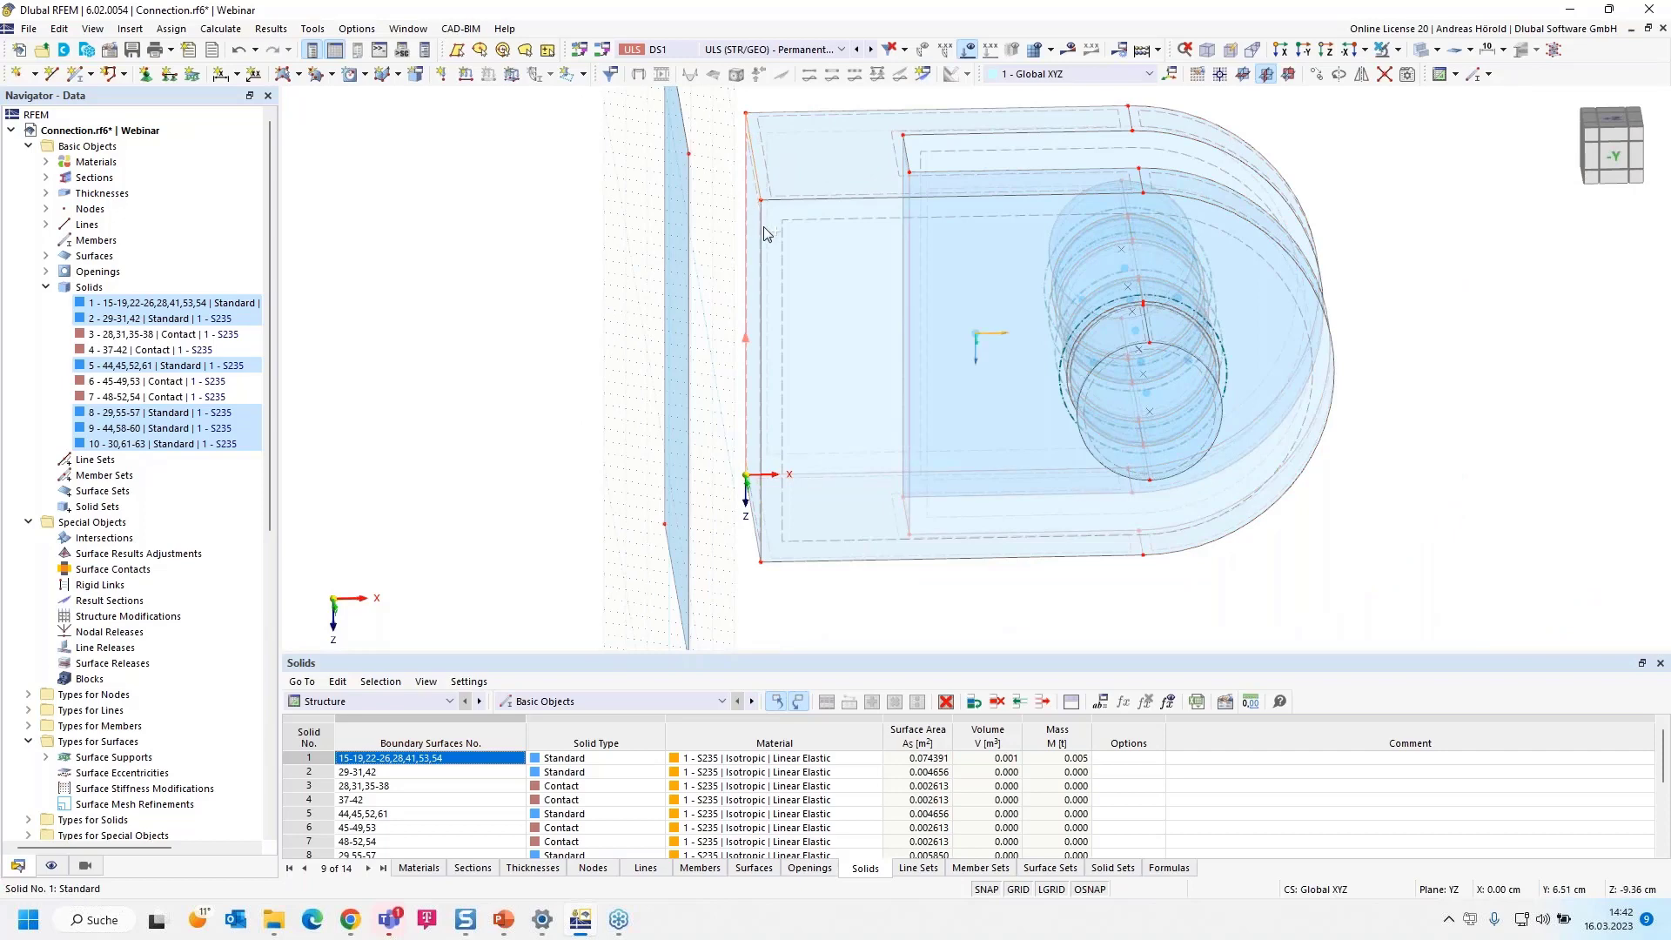
{"action": "scroll", "coordinate": [757, 514], "scroll_direction": "up", "scroll_amount": 4}
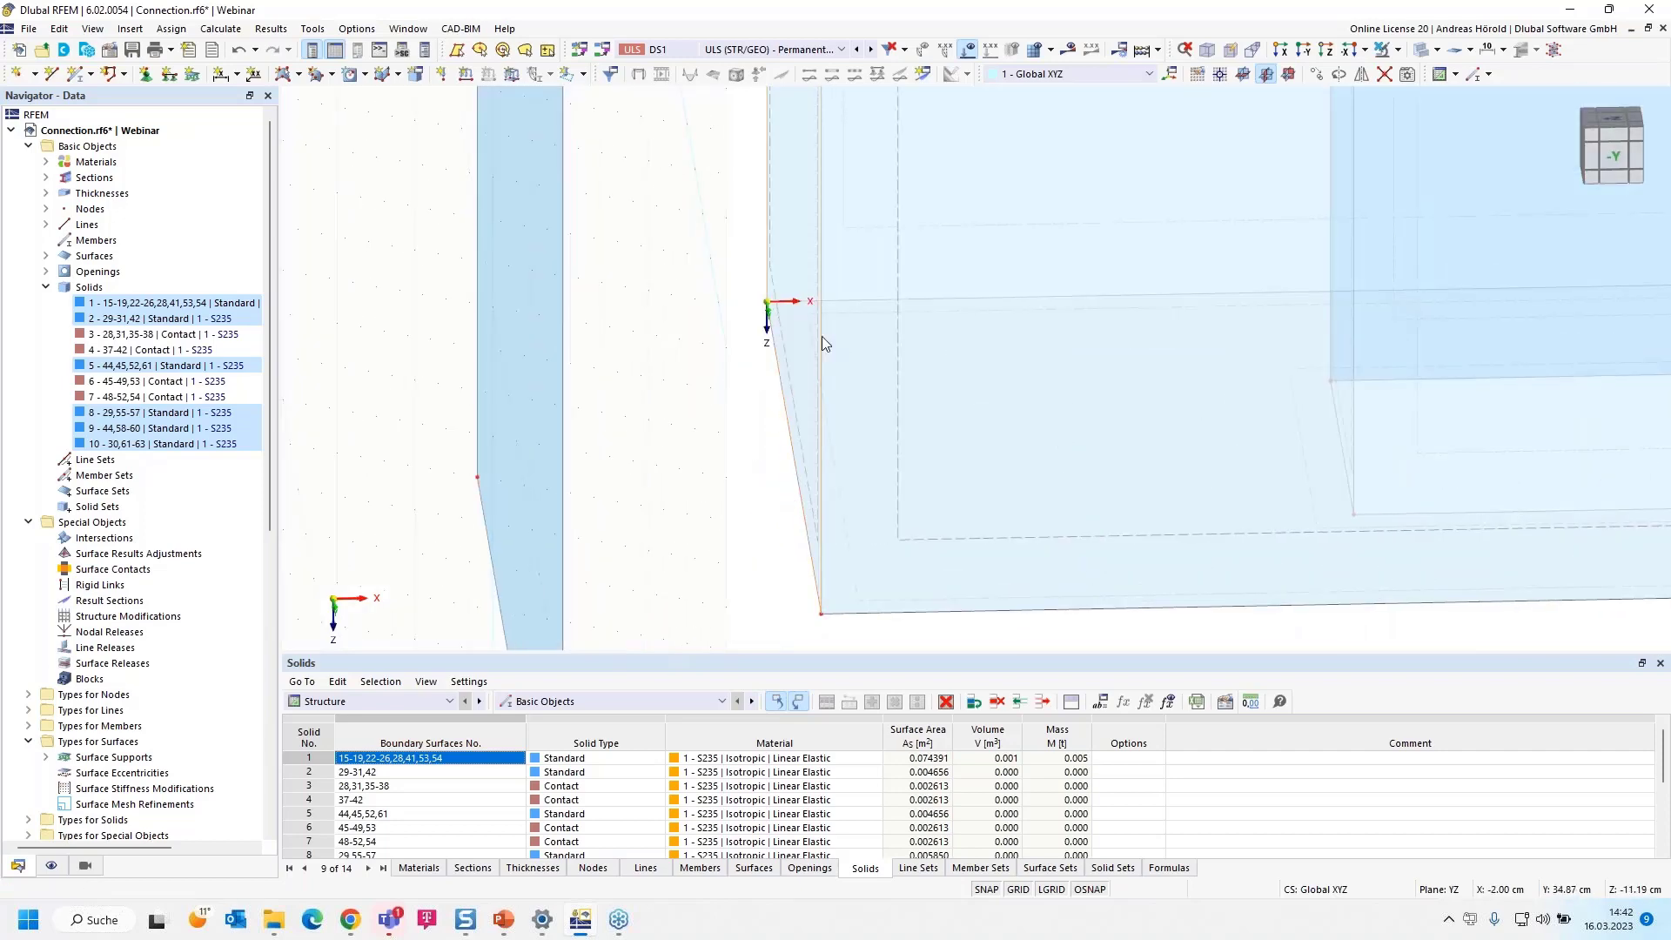
{"action": "left_click", "coordinate": [1316, 77]}
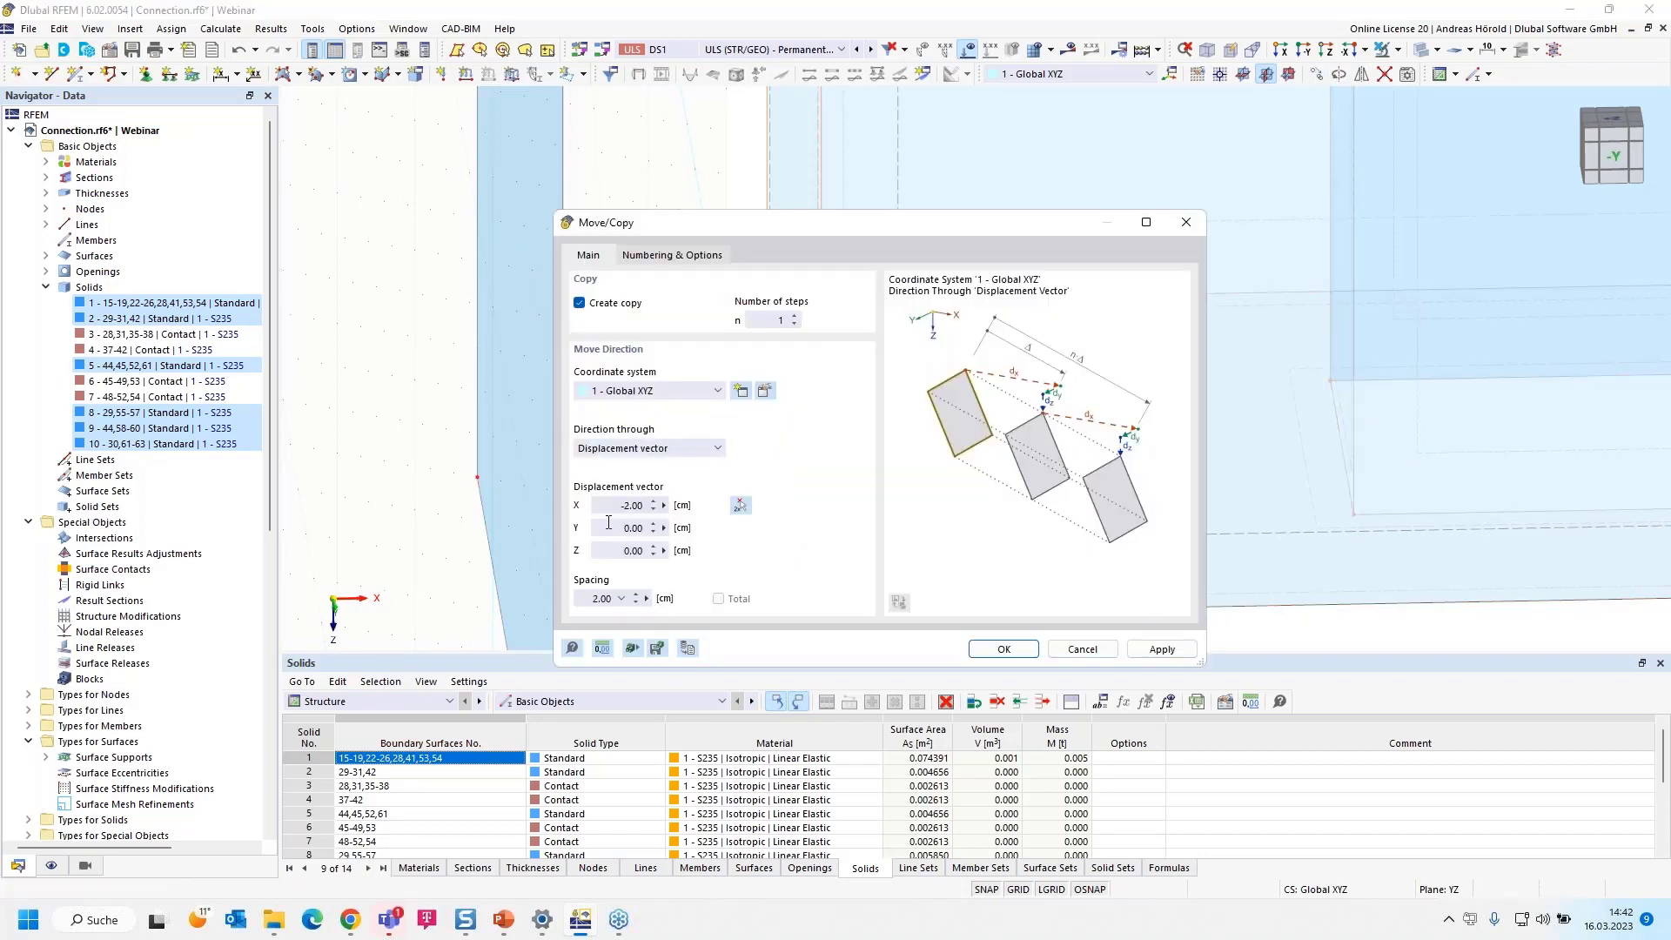
{"action": "left_click", "coordinate": [649, 258]}
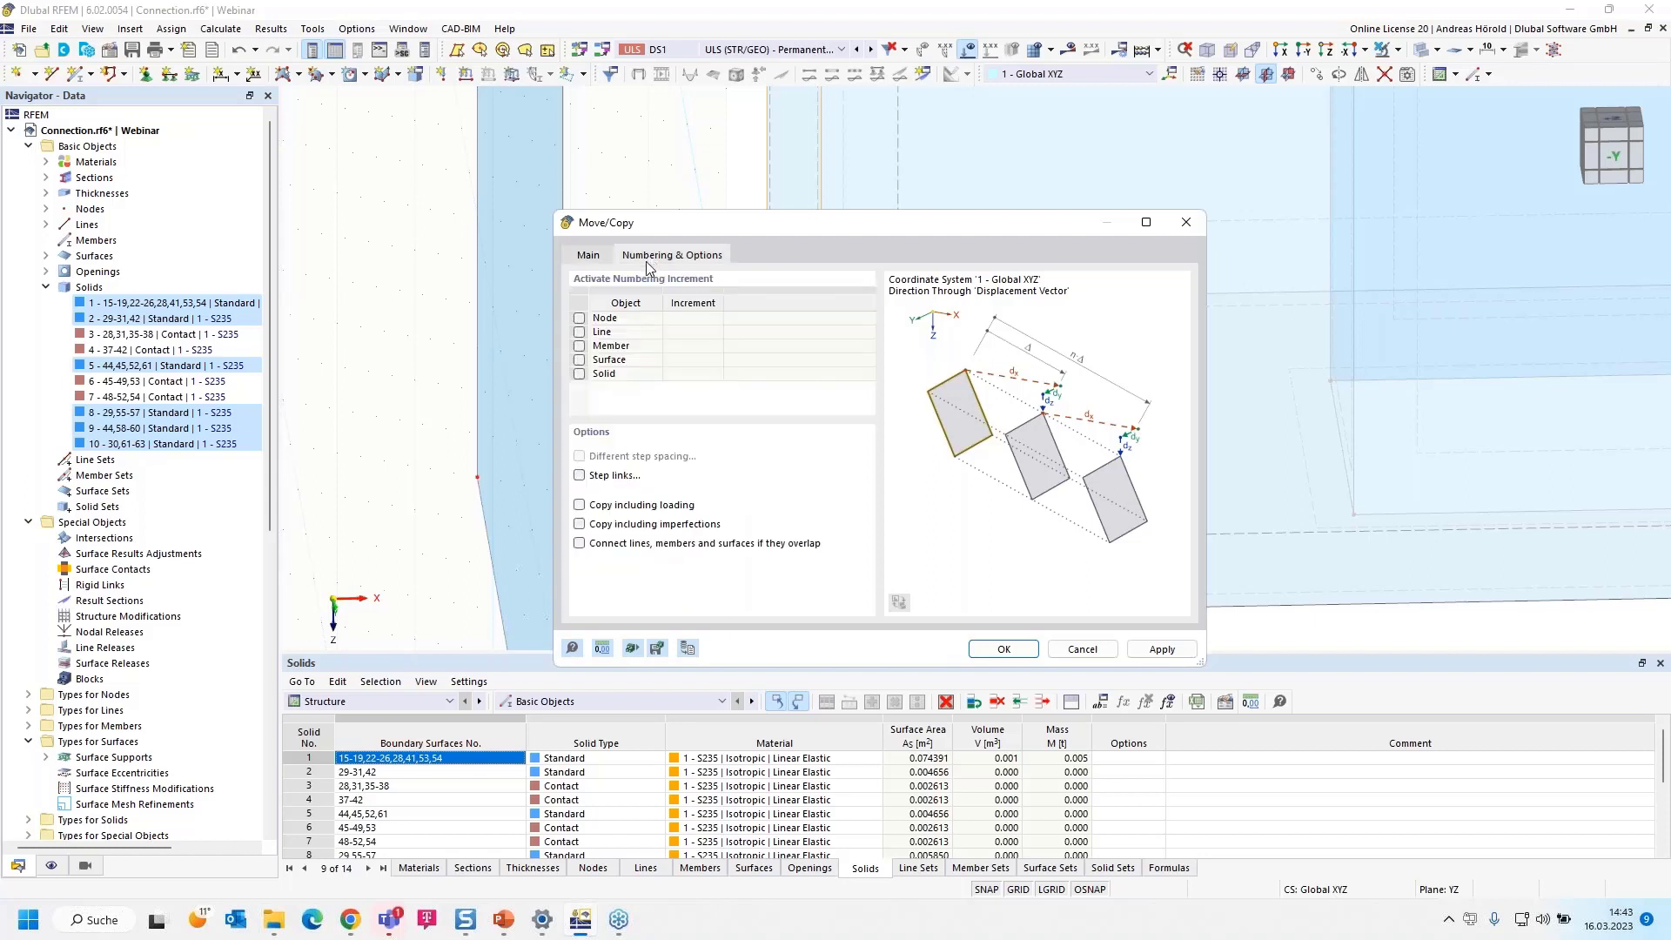
{"action": "left_click", "coordinate": [579, 476]}
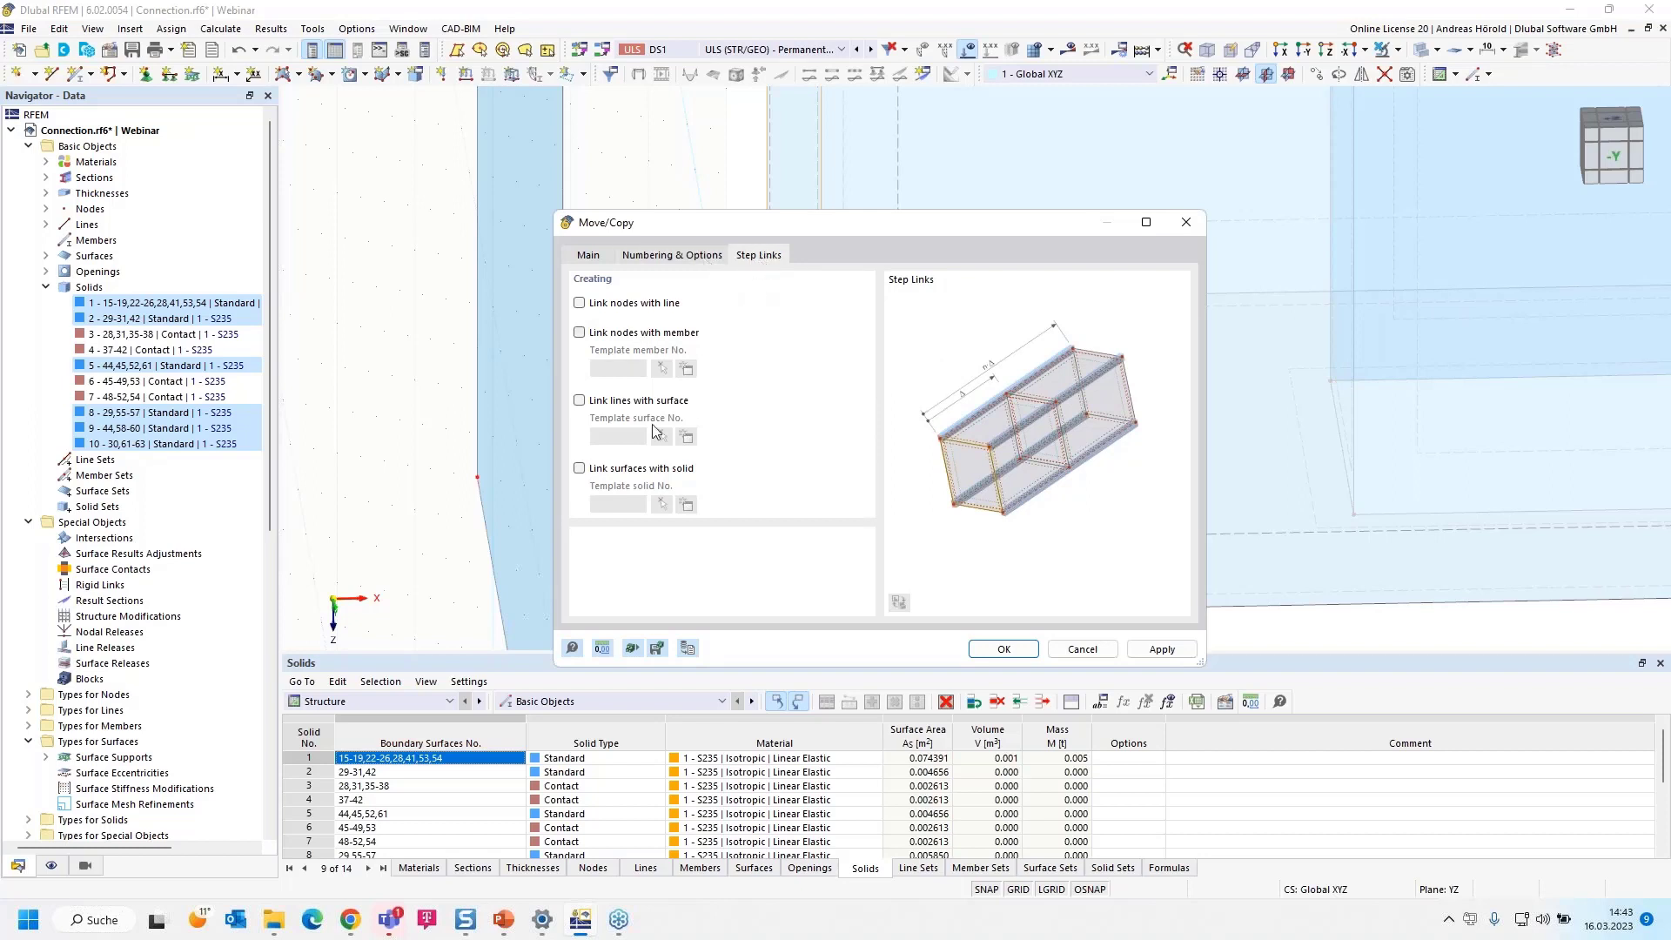
{"action": "left_click", "coordinate": [580, 401]}
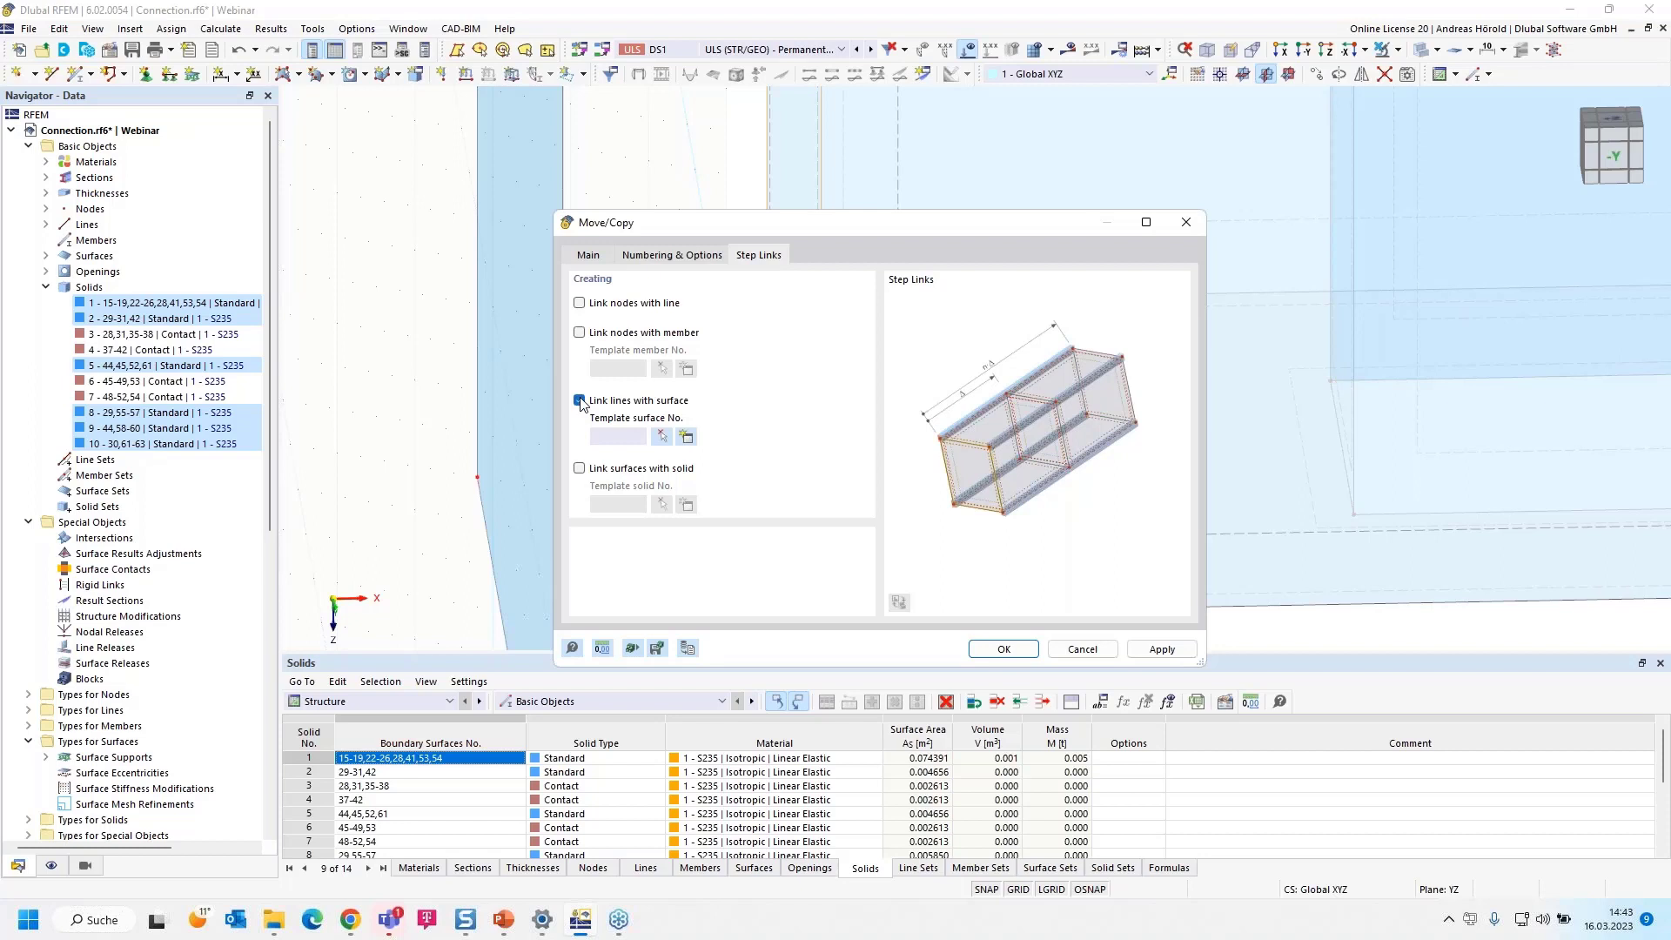
{"action": "left_click", "coordinate": [661, 439]}
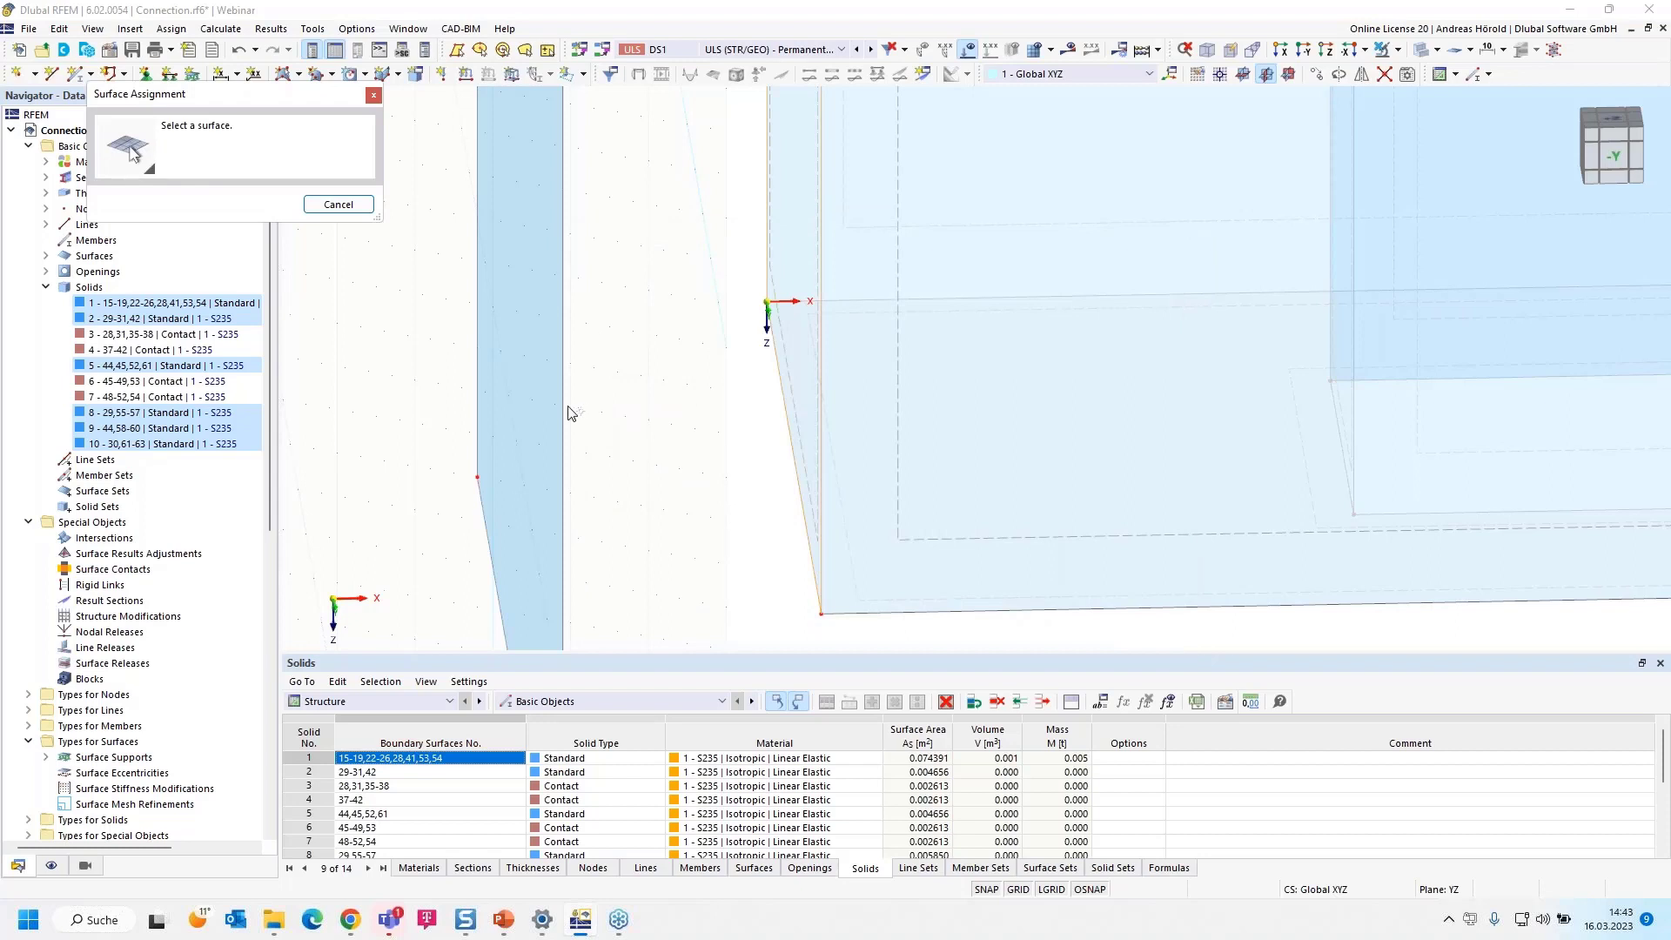
{"action": "left_click", "coordinate": [566, 409]}
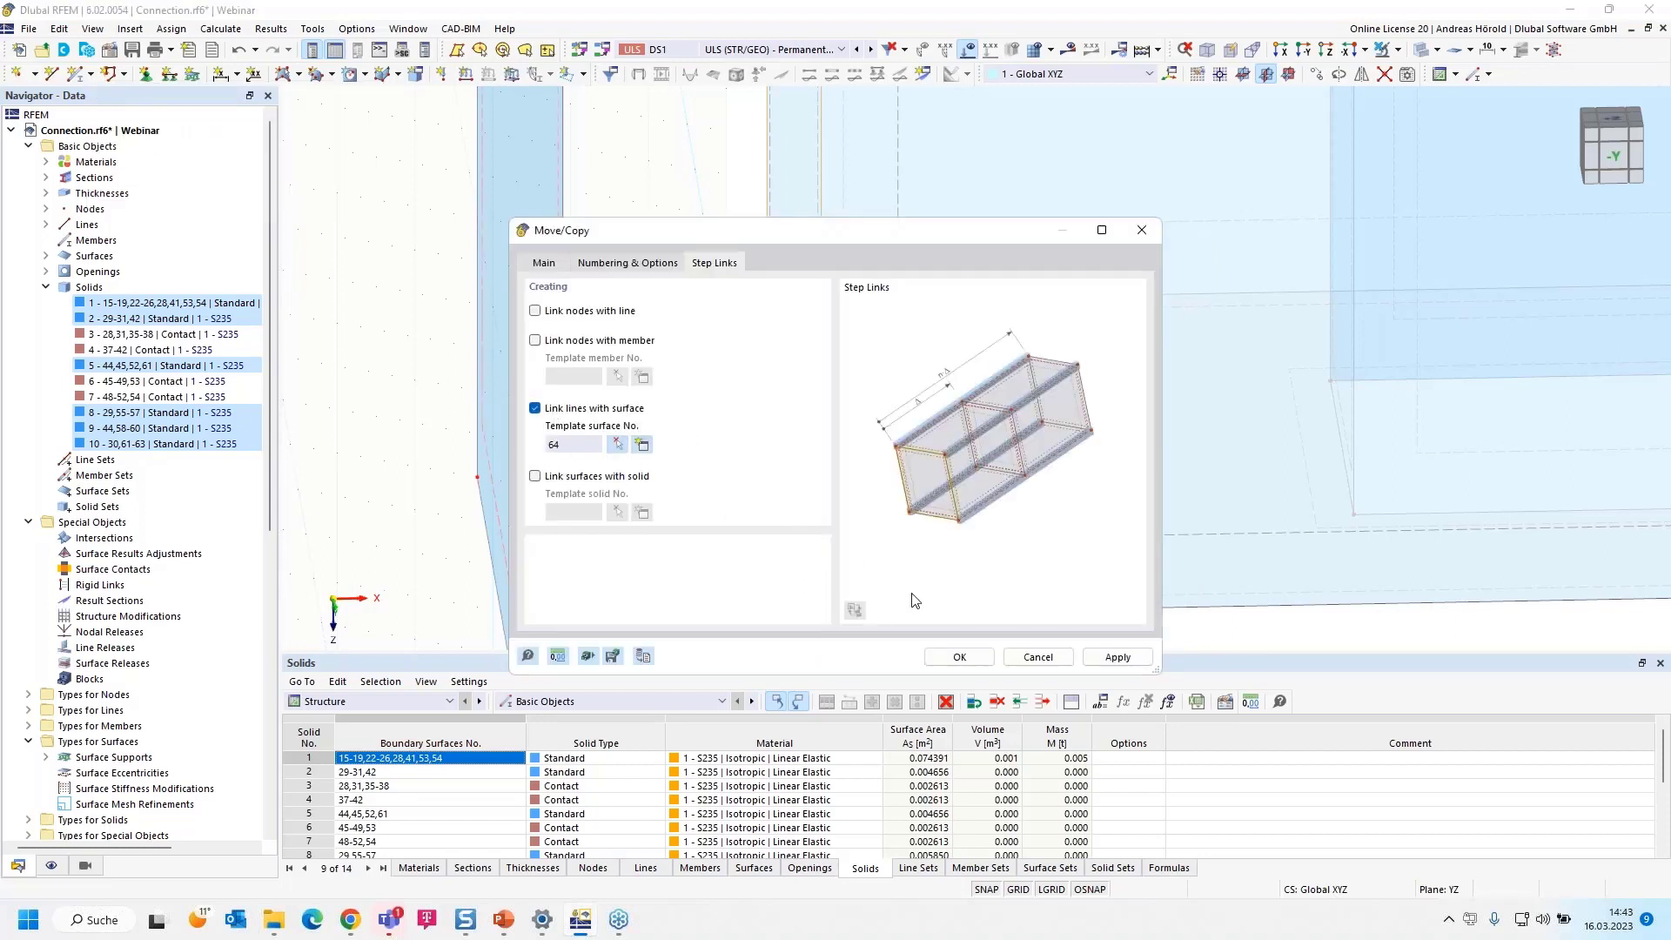
{"action": "left_click", "coordinate": [960, 657]}
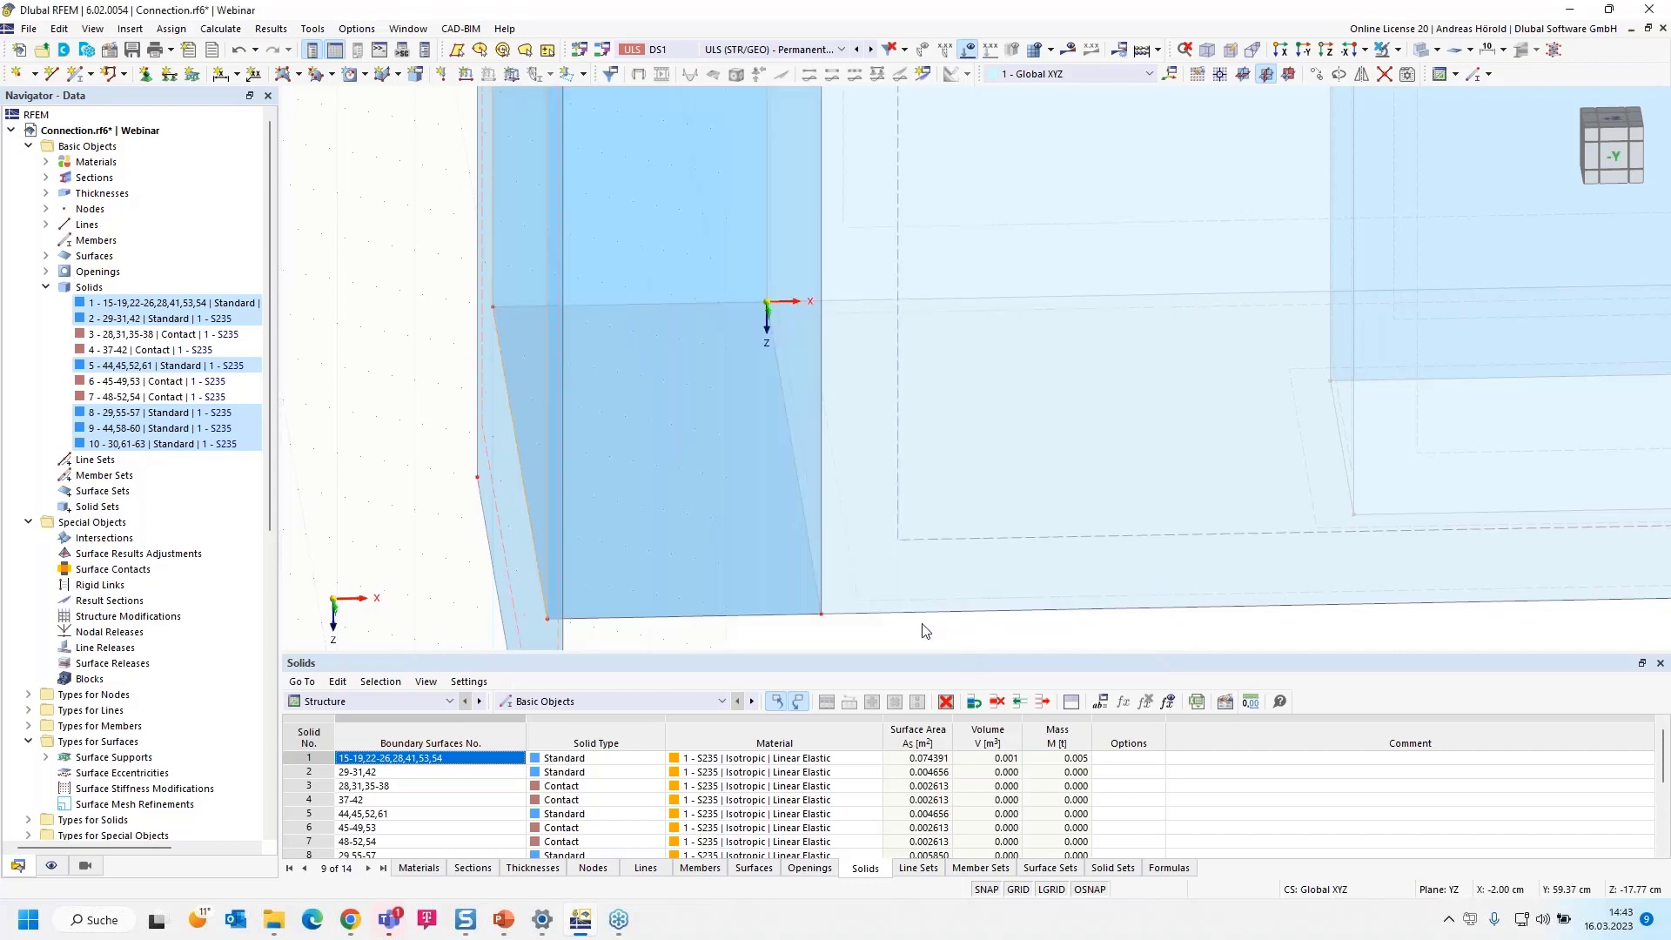
Open the definition of a new line welded joint among the line types
{"action": "scroll", "coordinate": [843, 567], "scroll_direction": "up", "scroll_amount": 3}
{"action": "scroll", "coordinate": [842, 568], "scroll_direction": "down", "scroll_amount": 2}
{"action": "middle_click_drag", "start_coordinate": [912, 615], "coordinate": [781, 615], "text": "ctrl"}
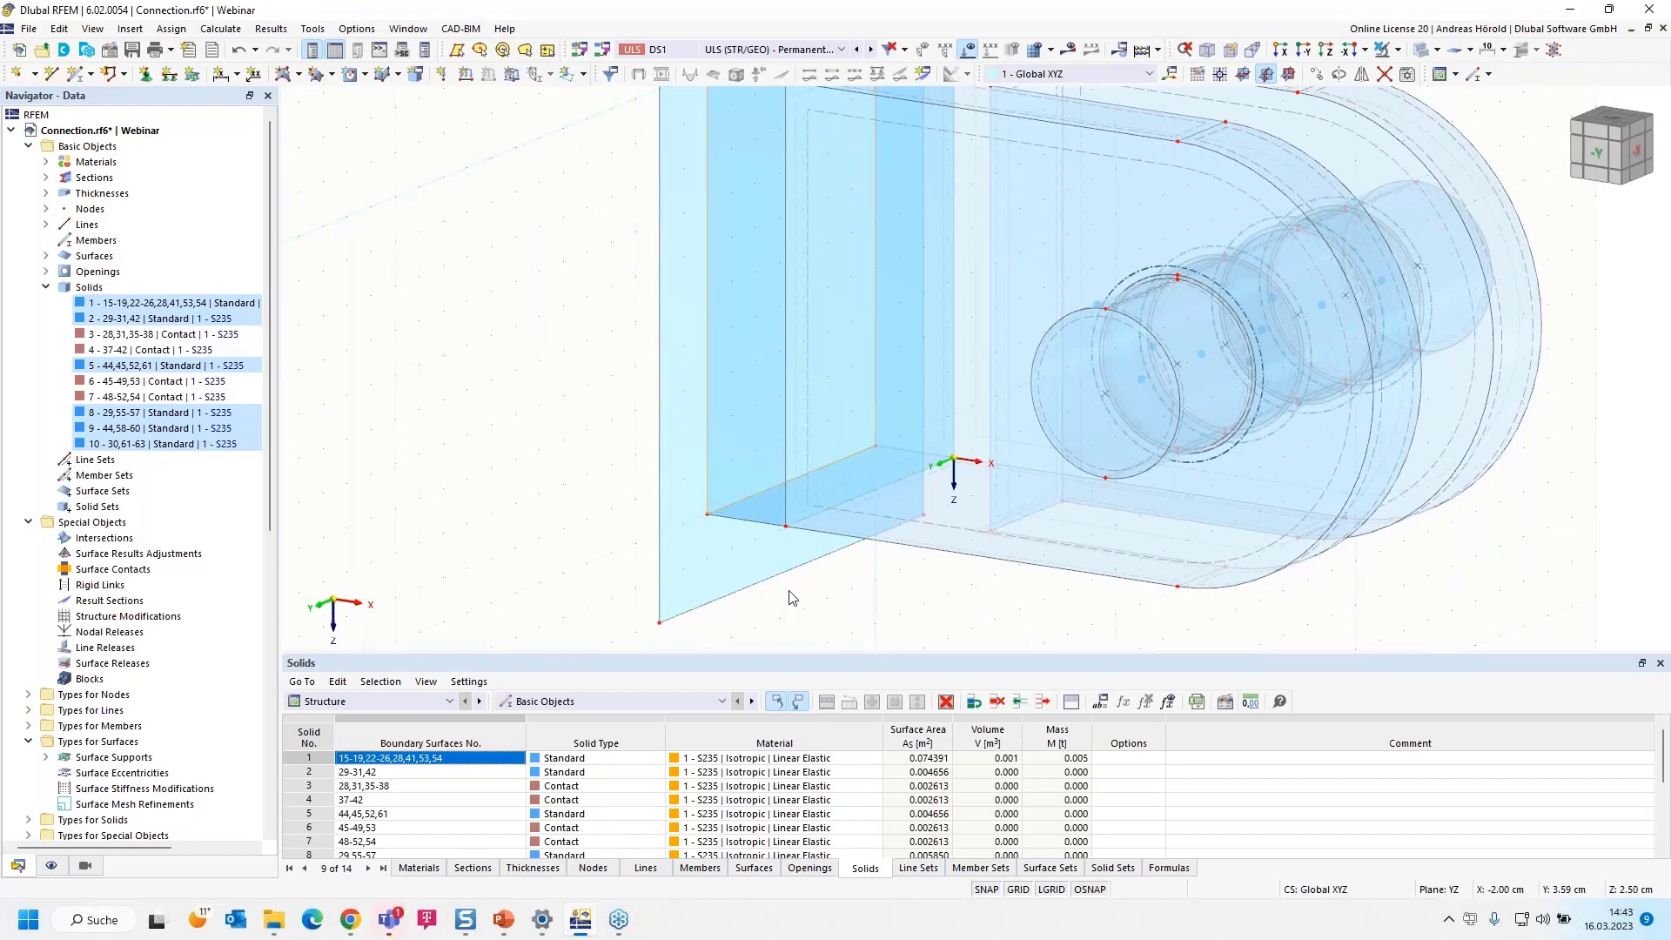
{"action": "scroll", "coordinate": [639, 497], "scroll_direction": "down", "scroll_amount": 2}
{"action": "middle_click_drag", "start_coordinate": [602, 446], "coordinate": [533, 494]}
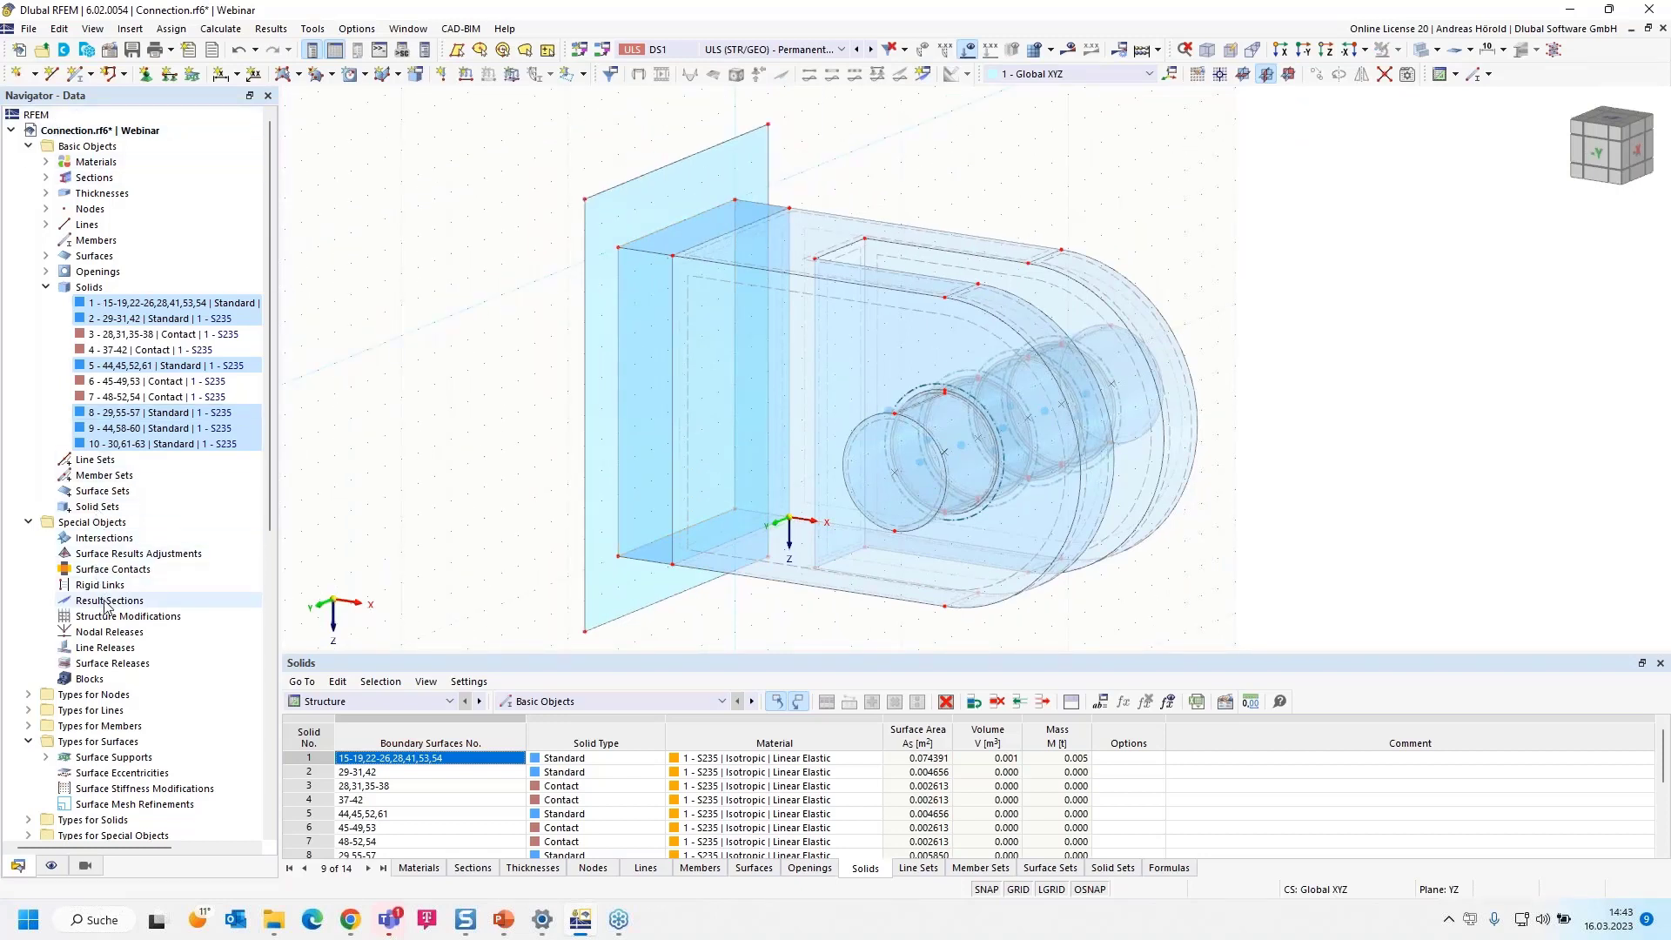
{"action": "scroll", "coordinate": [104, 606], "scroll_direction": "down", "scroll_amount": 2}
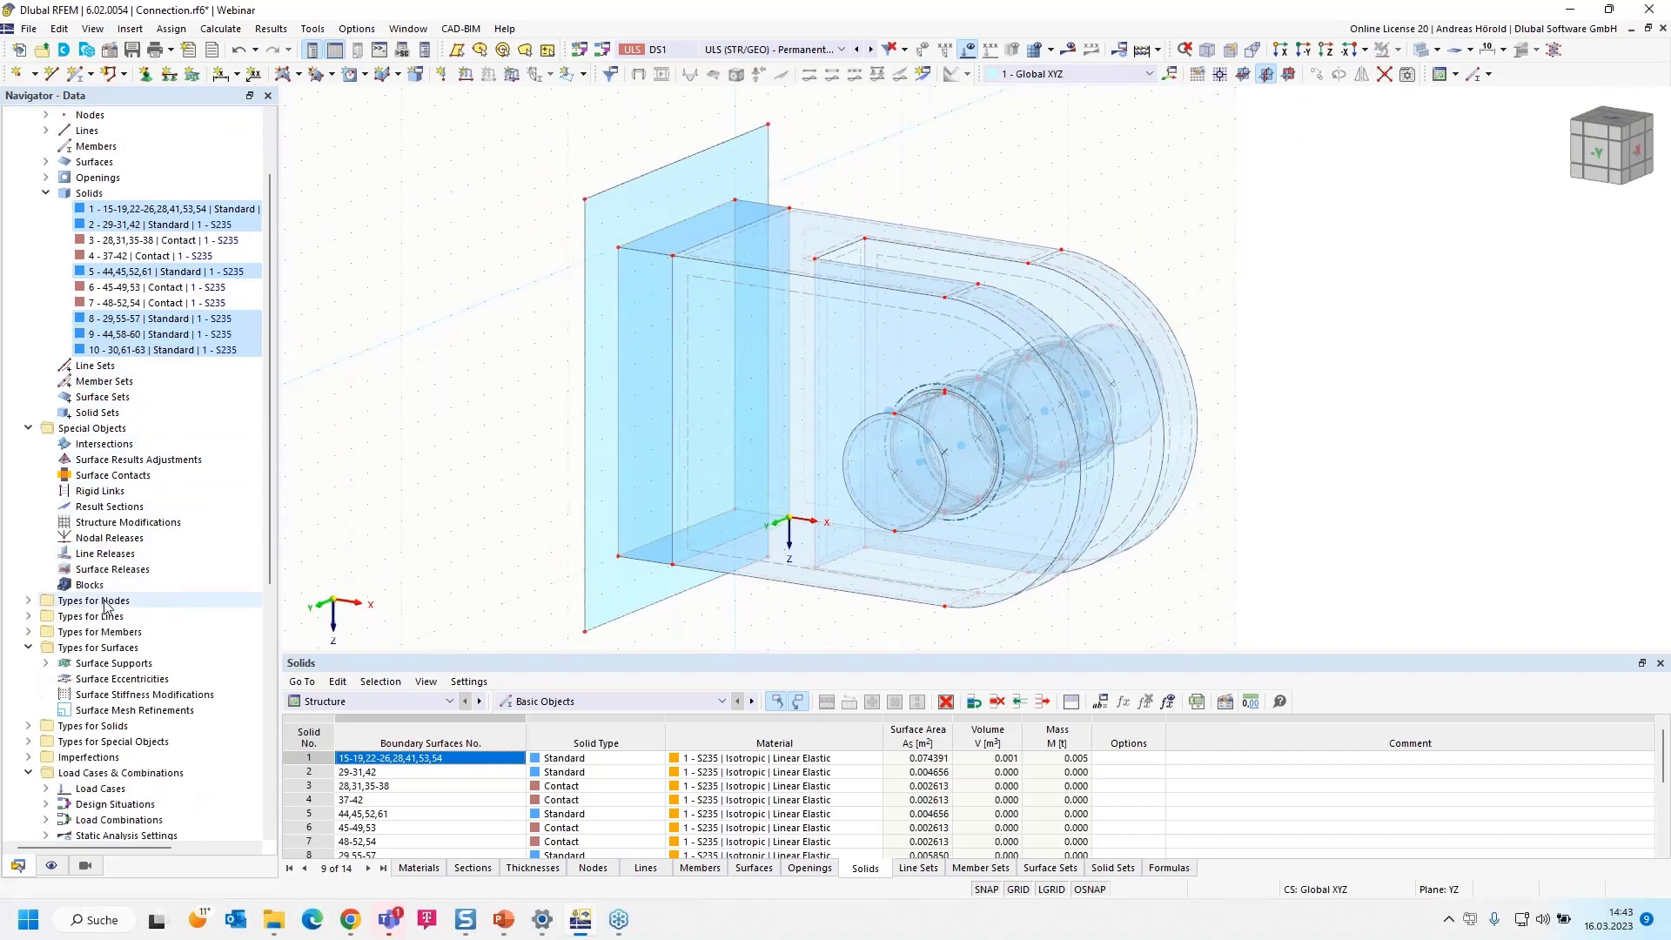
{"action": "left_click", "coordinate": [29, 616]}
{"action": "scroll", "coordinate": [130, 635], "scroll_direction": "down", "scroll_amount": 3}
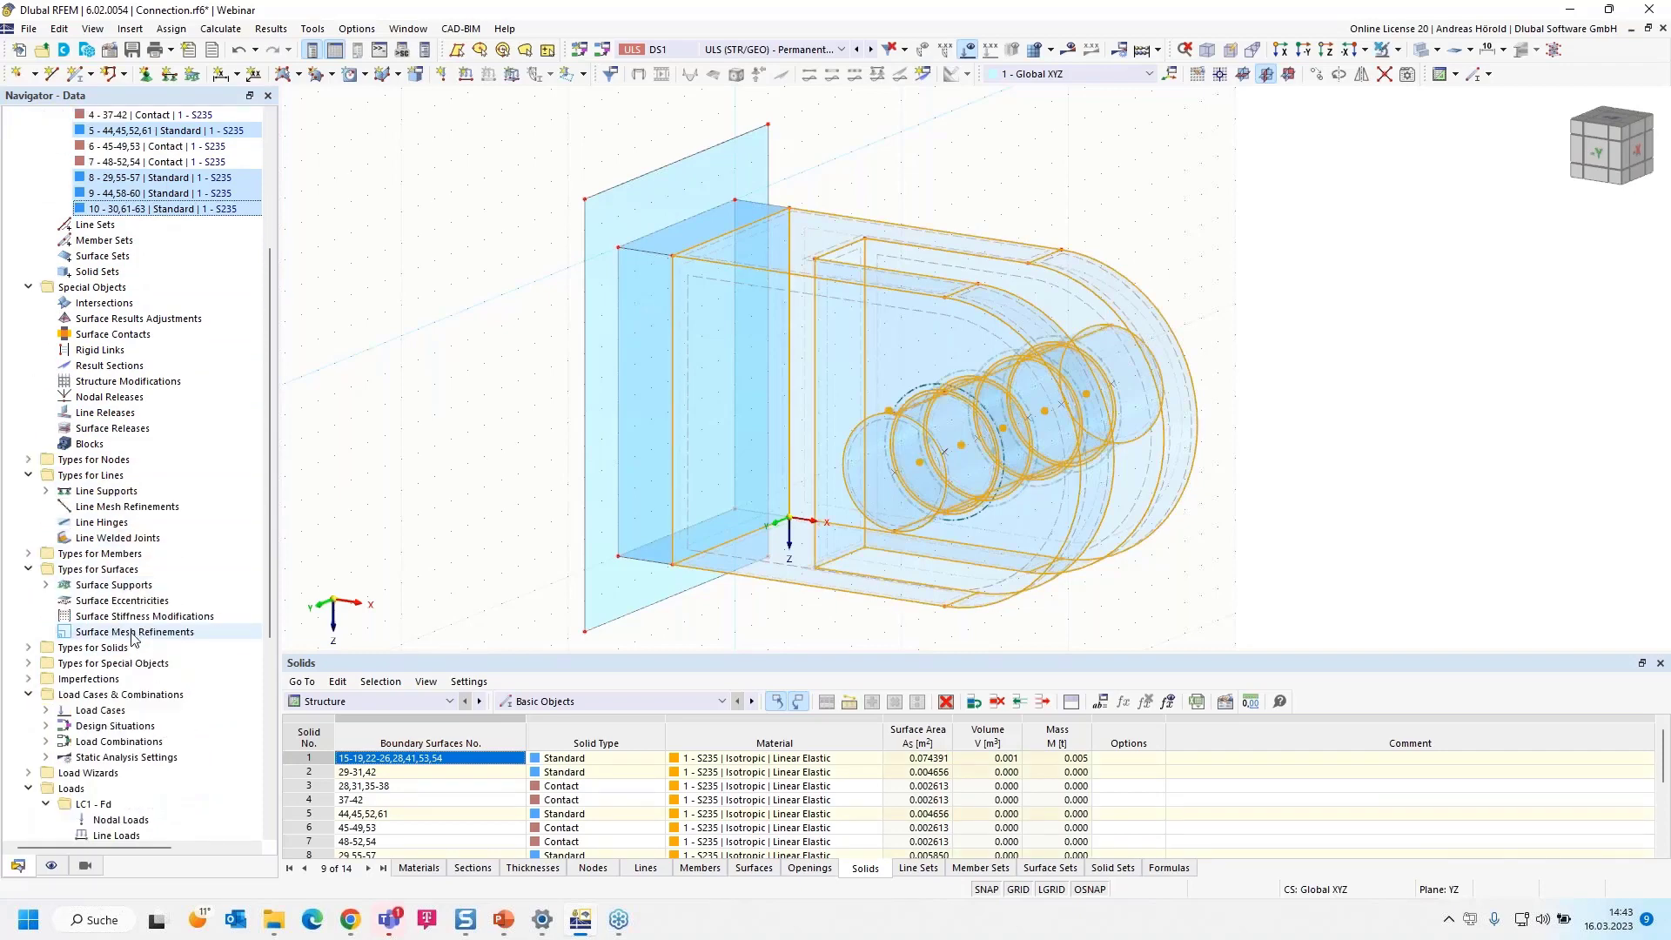
{"action": "left_click", "coordinate": [109, 539]}
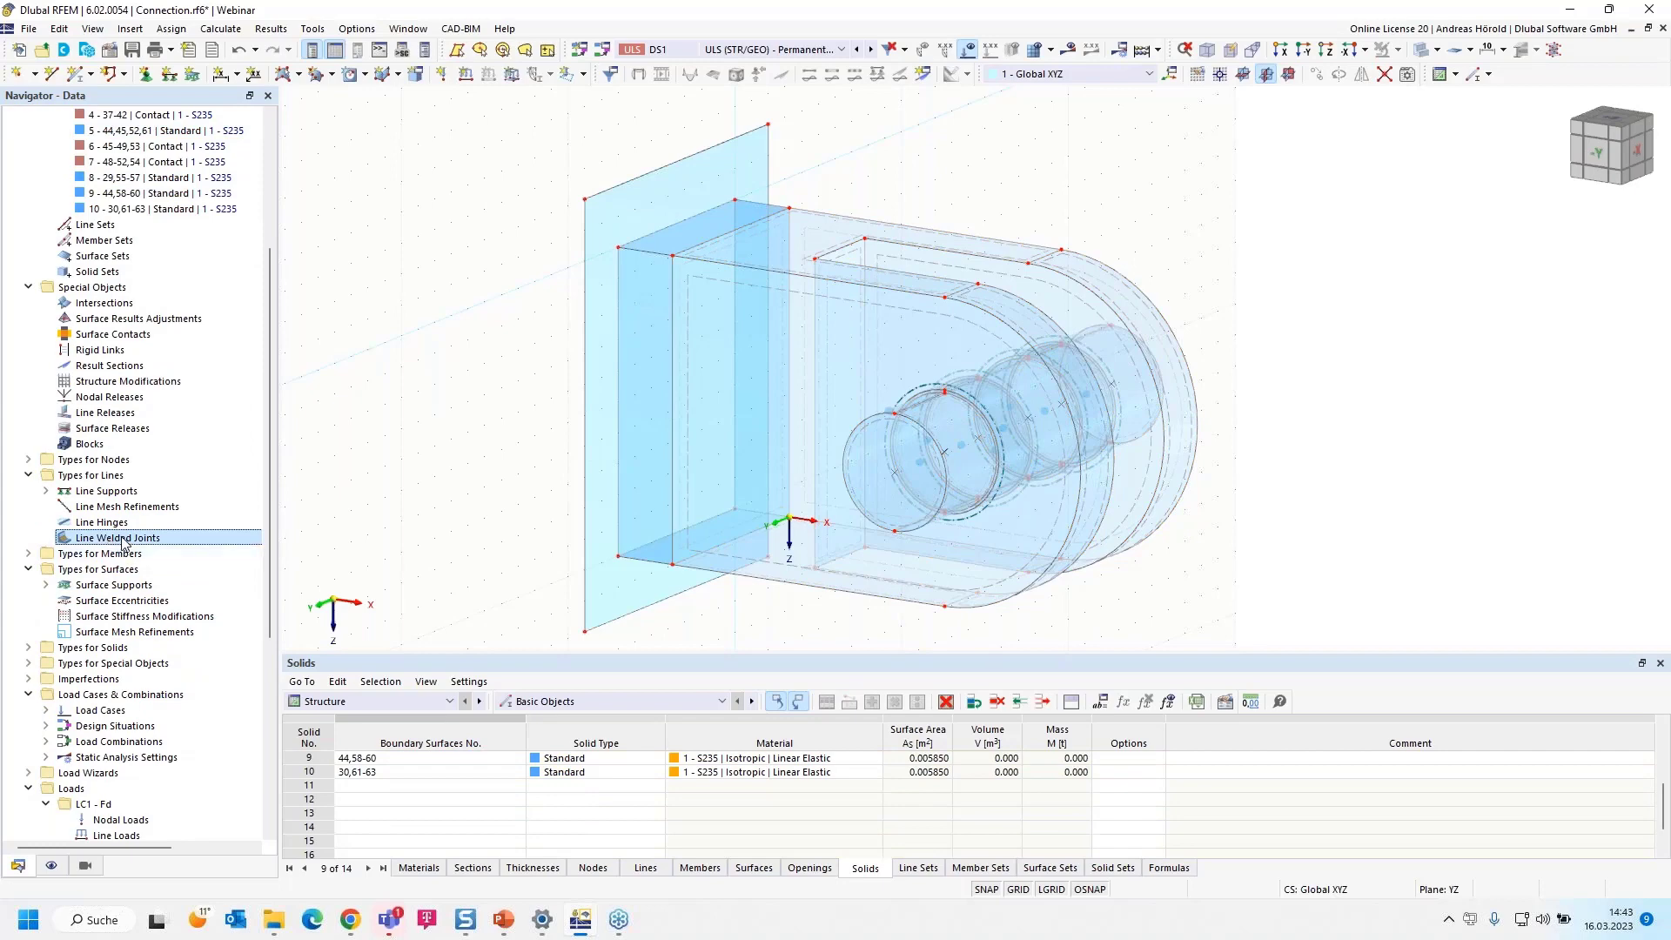
{"action": "right_click", "coordinate": [123, 540]}
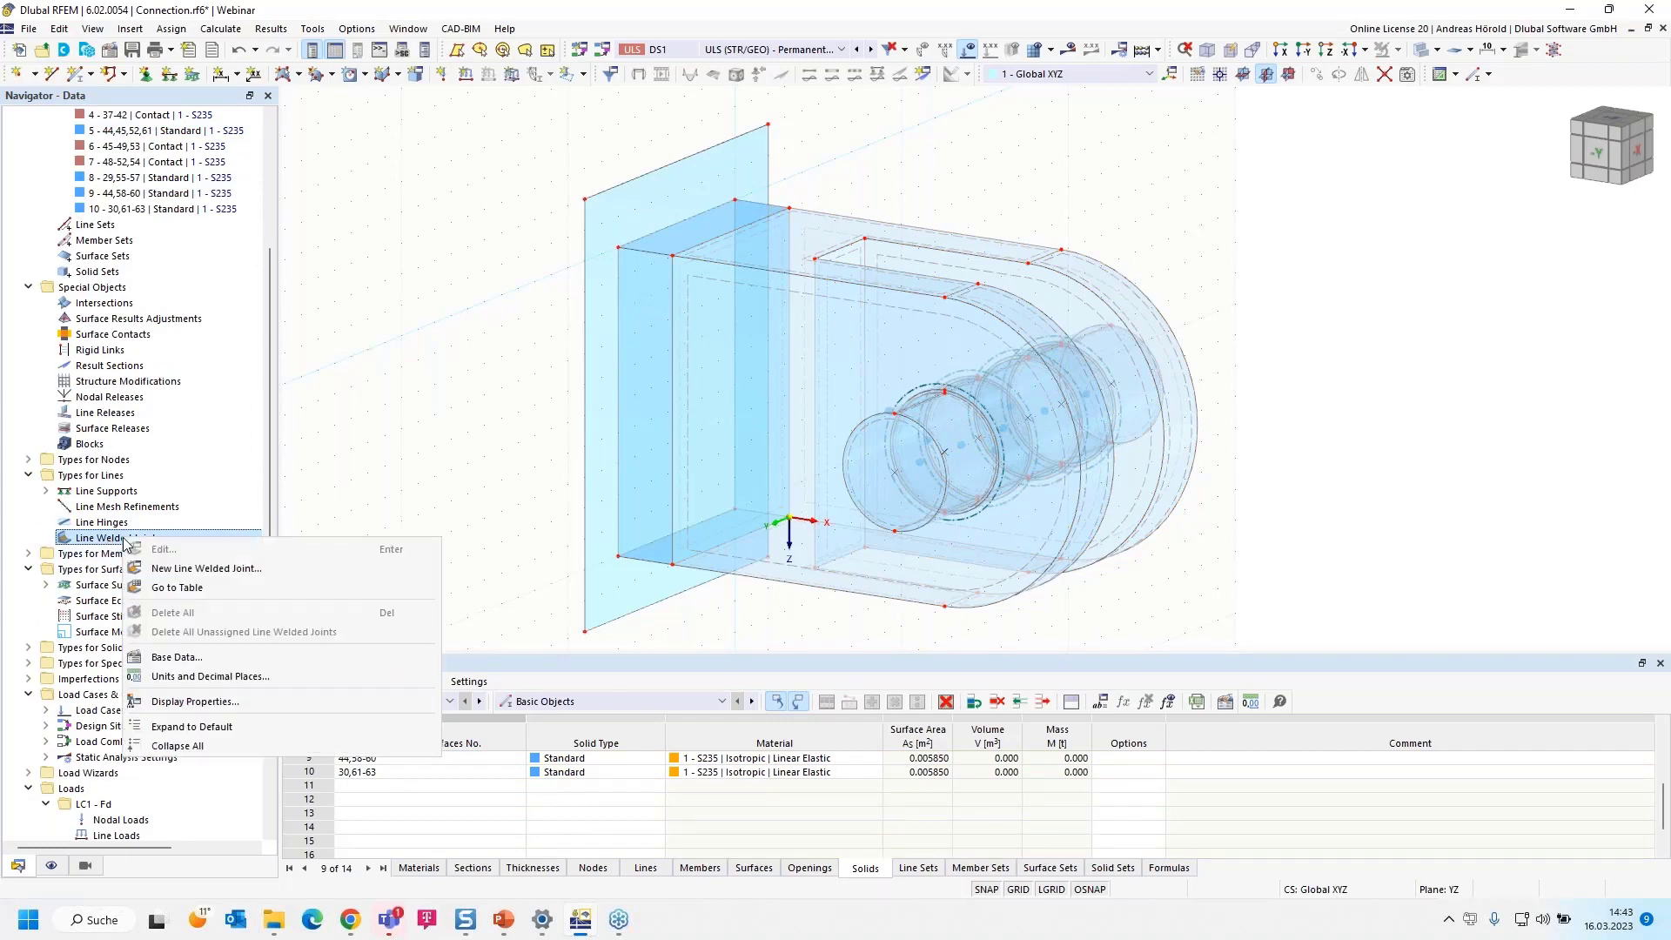
{"action": "left_click", "coordinate": [233, 567]}
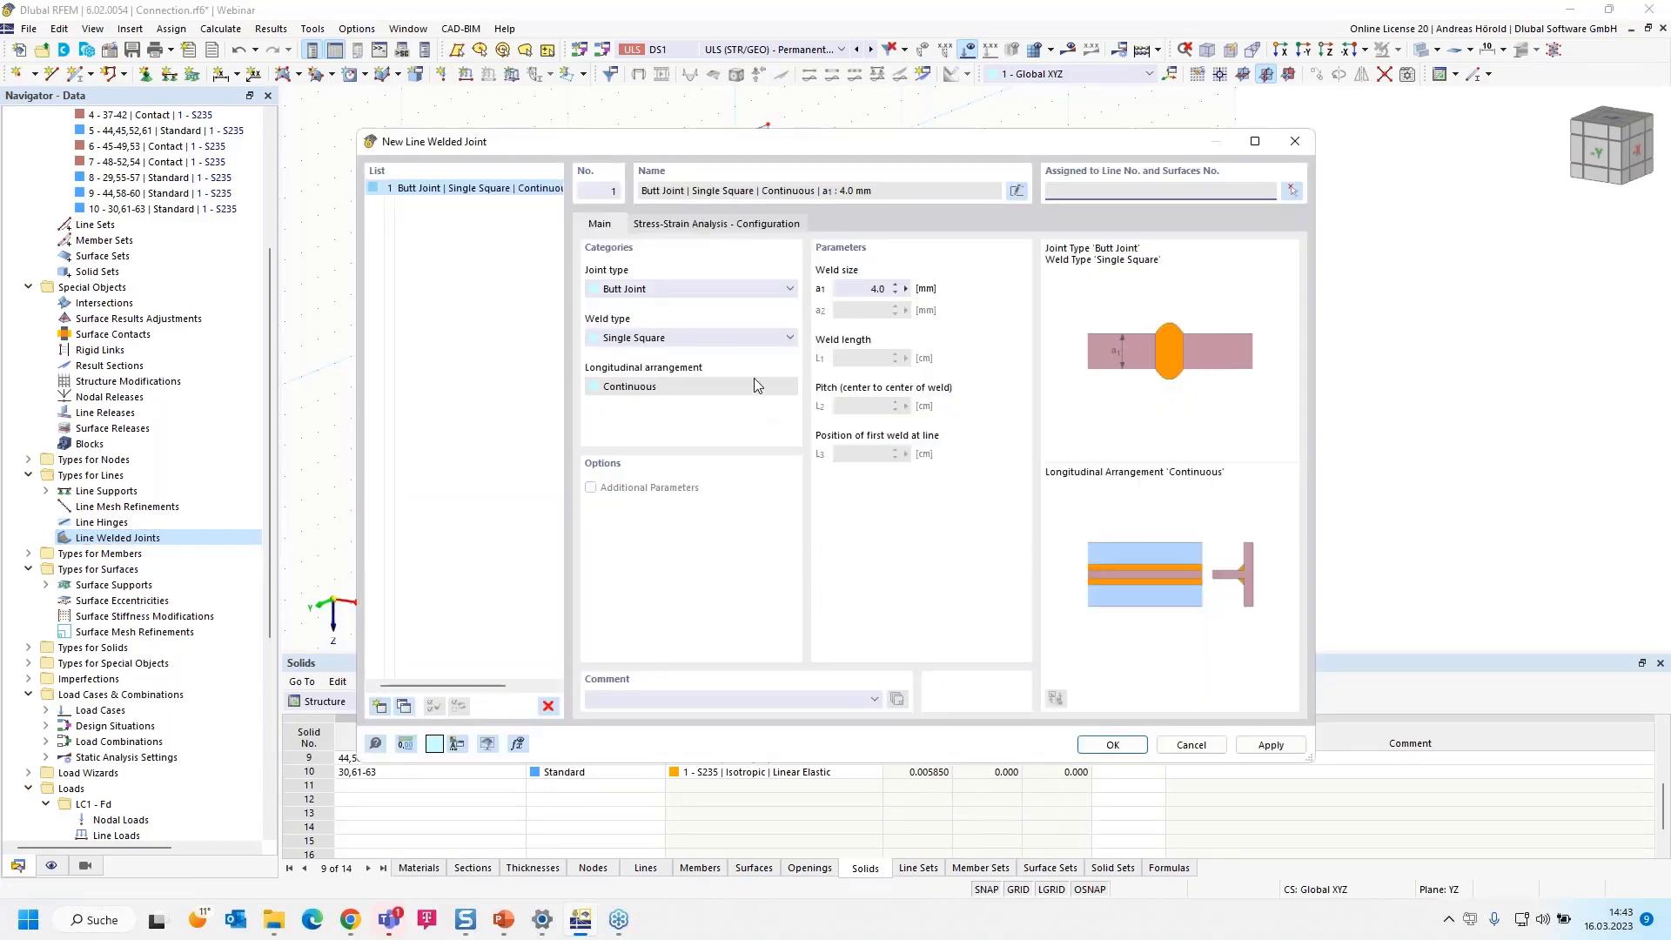
Set the welded joint to Tee Joint with a Single Fillet weld, and open weld size a1 for editing
{"action": "left_click", "coordinate": [688, 291]}
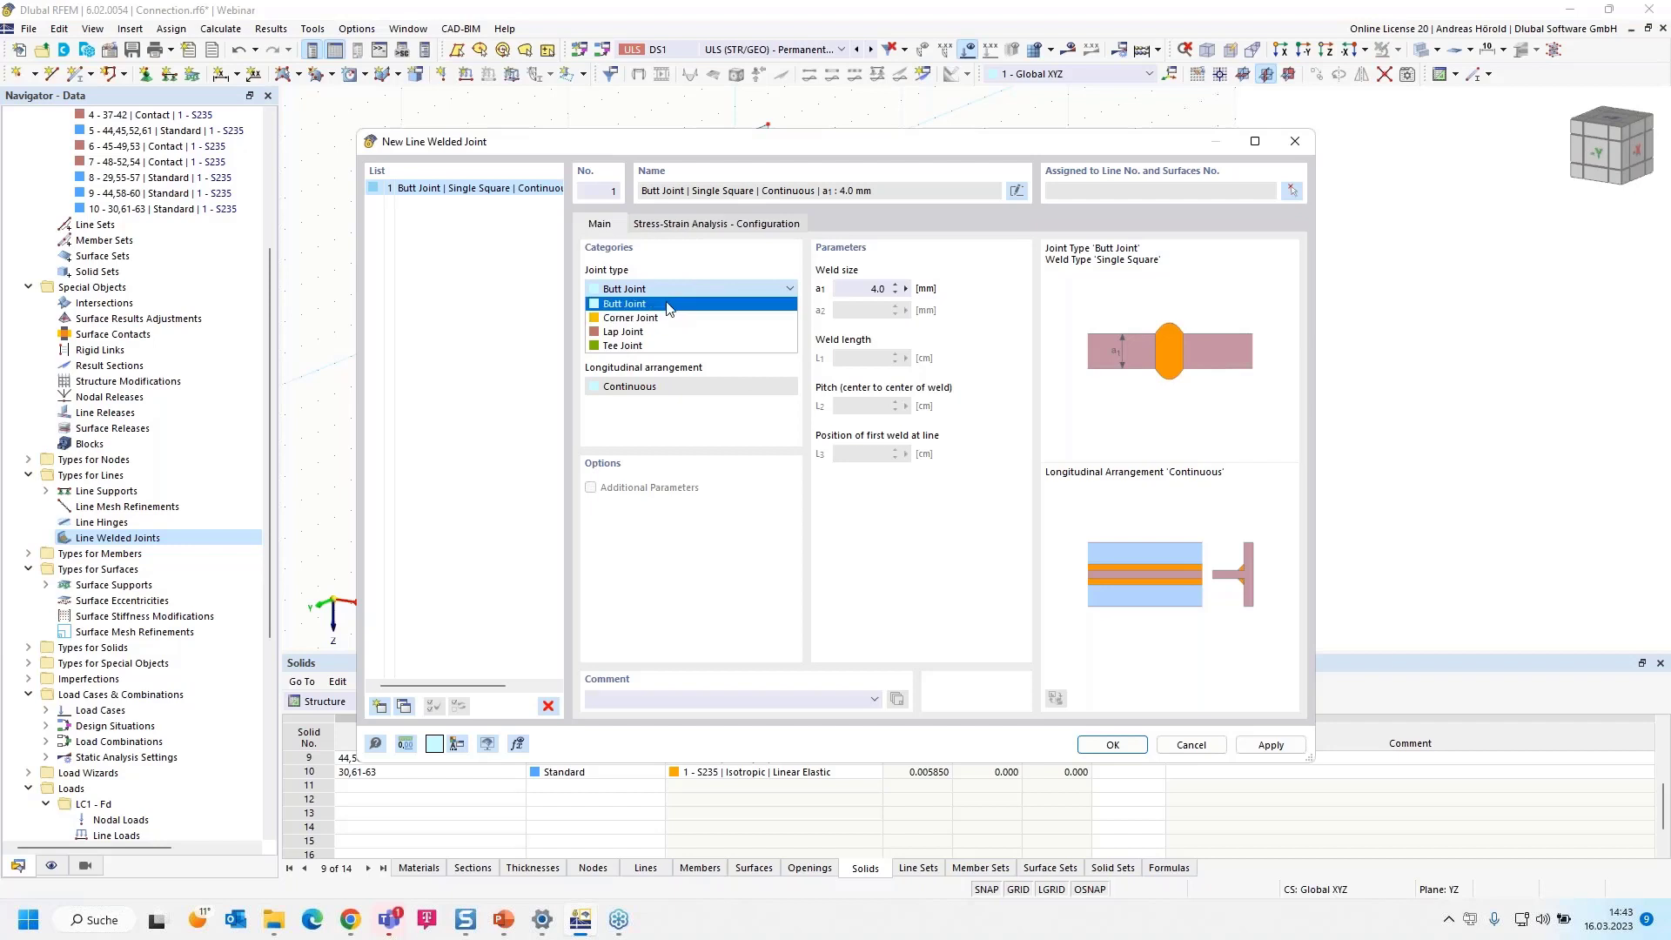
{"action": "left_click", "coordinate": [671, 318]}
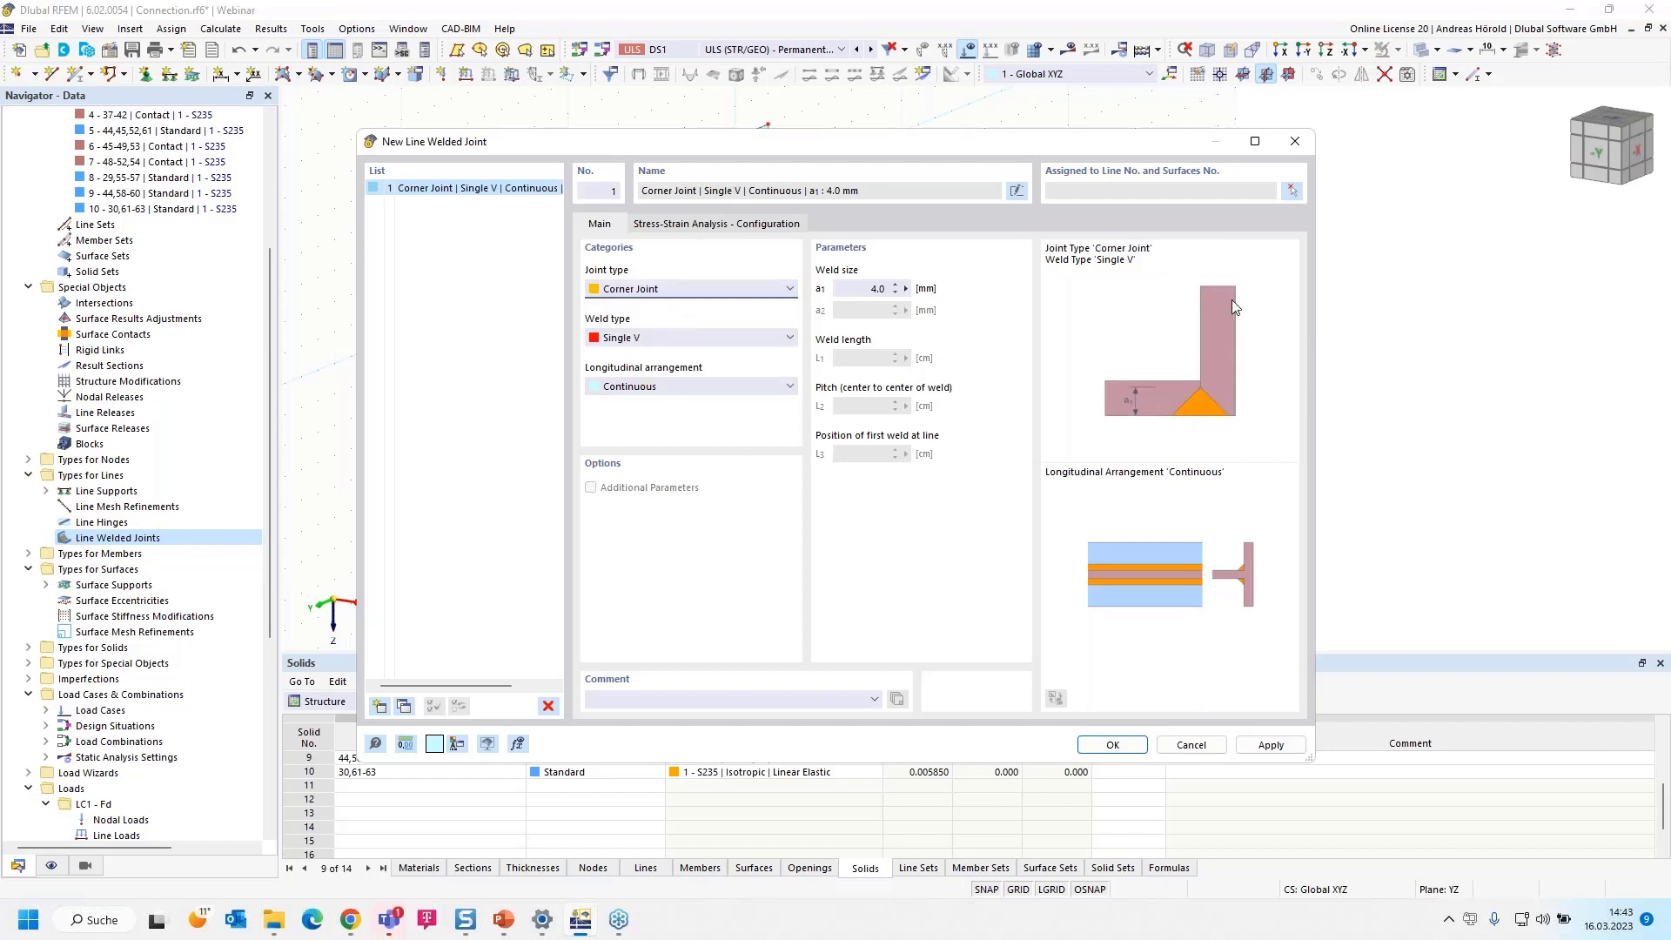
{"action": "left_click", "coordinate": [664, 291]}
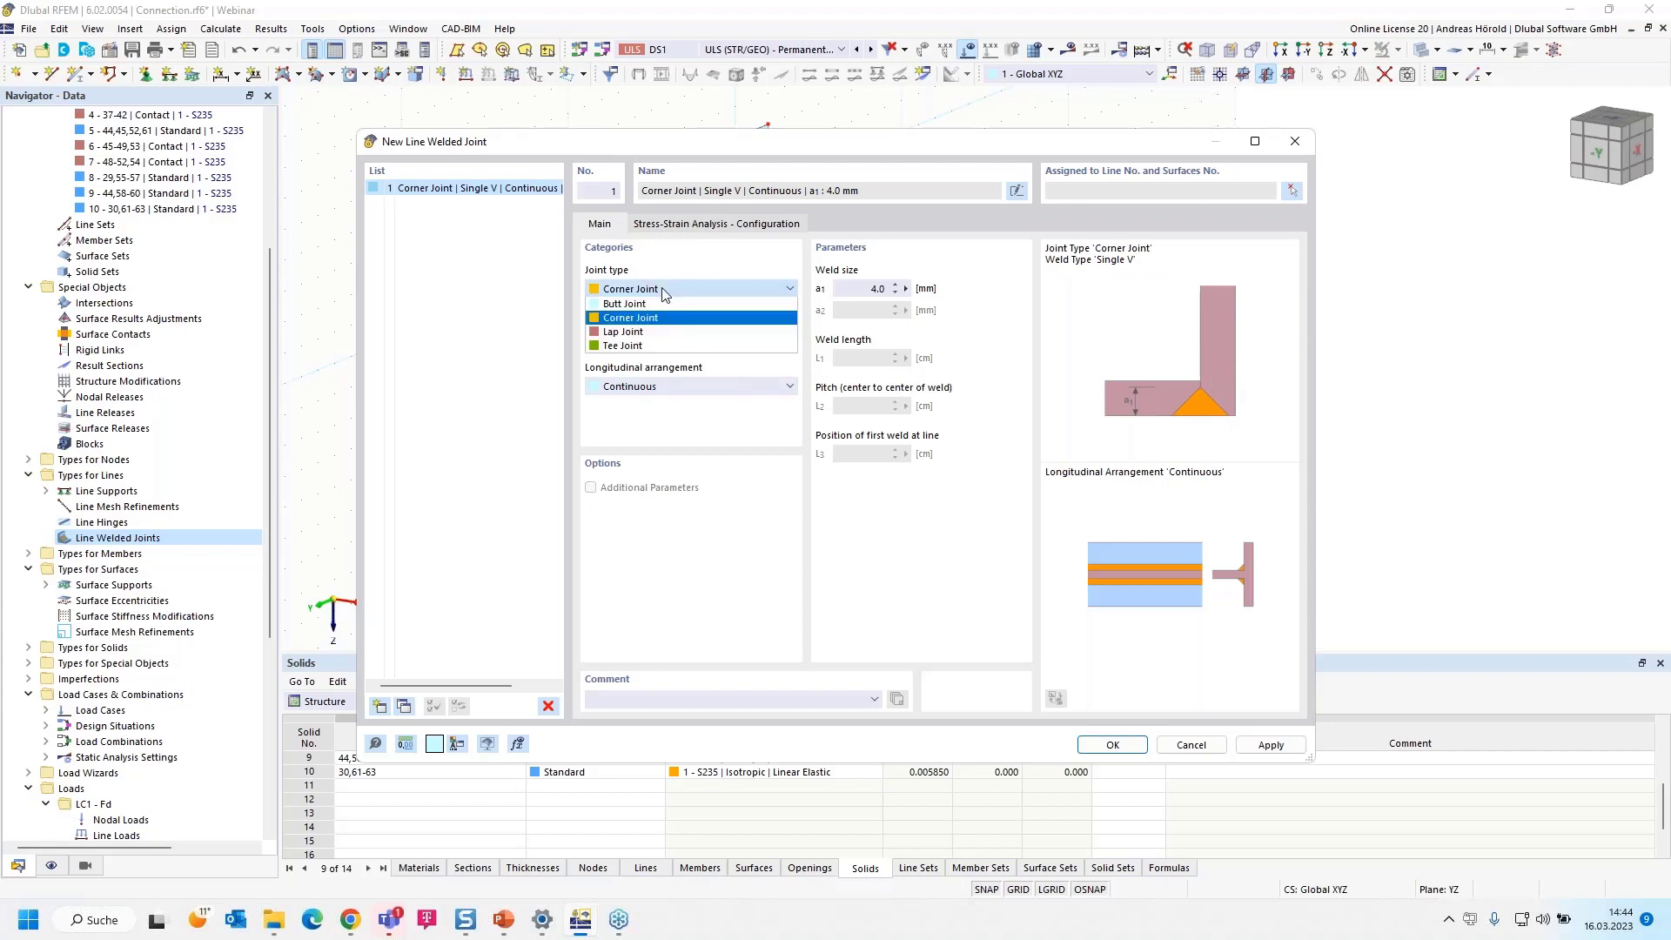
{"action": "left_click", "coordinate": [664, 334]}
{"action": "left_click", "coordinate": [672, 292]}
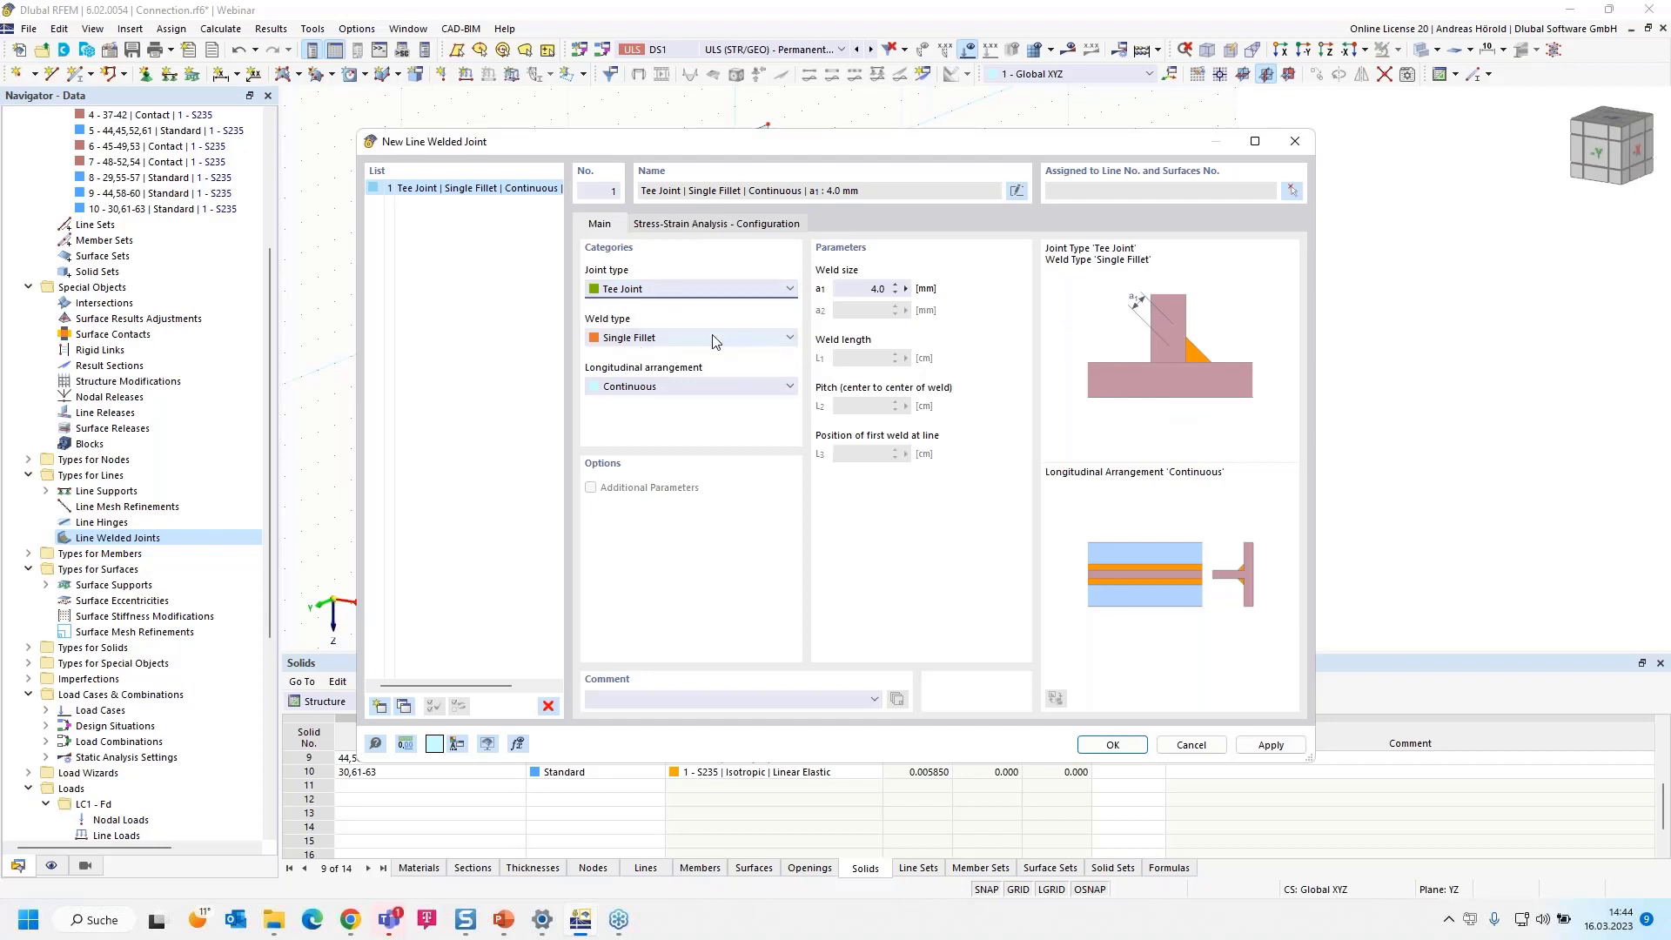
{"action": "left_click", "coordinate": [709, 342]}
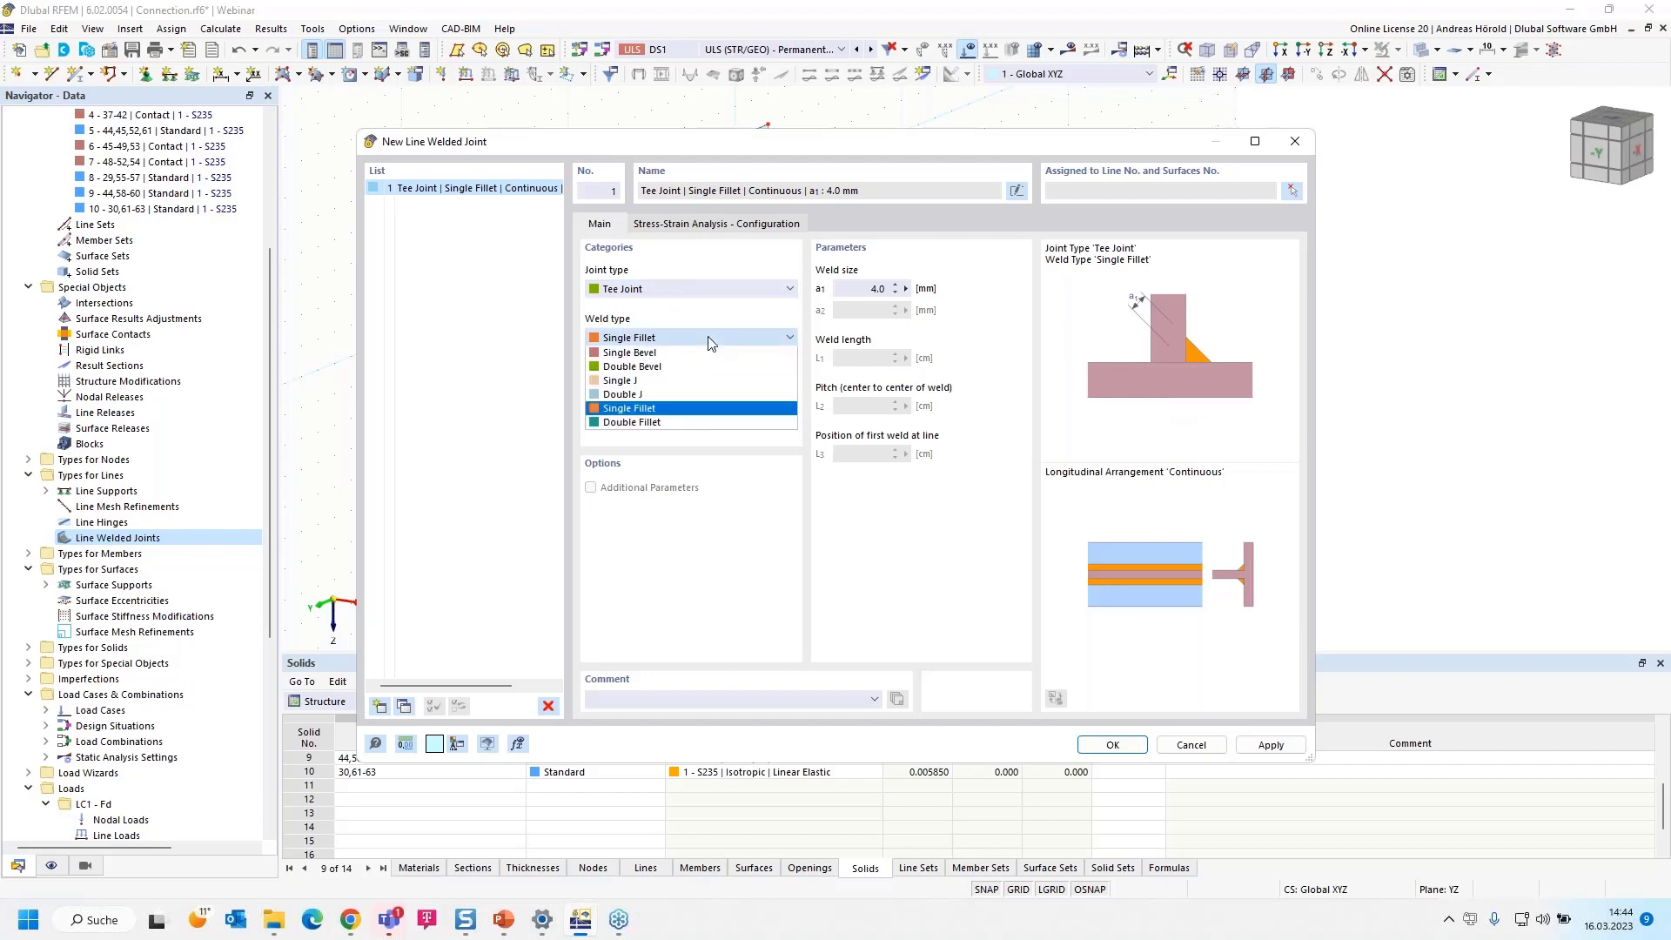
{"action": "left_click", "coordinate": [701, 409]}
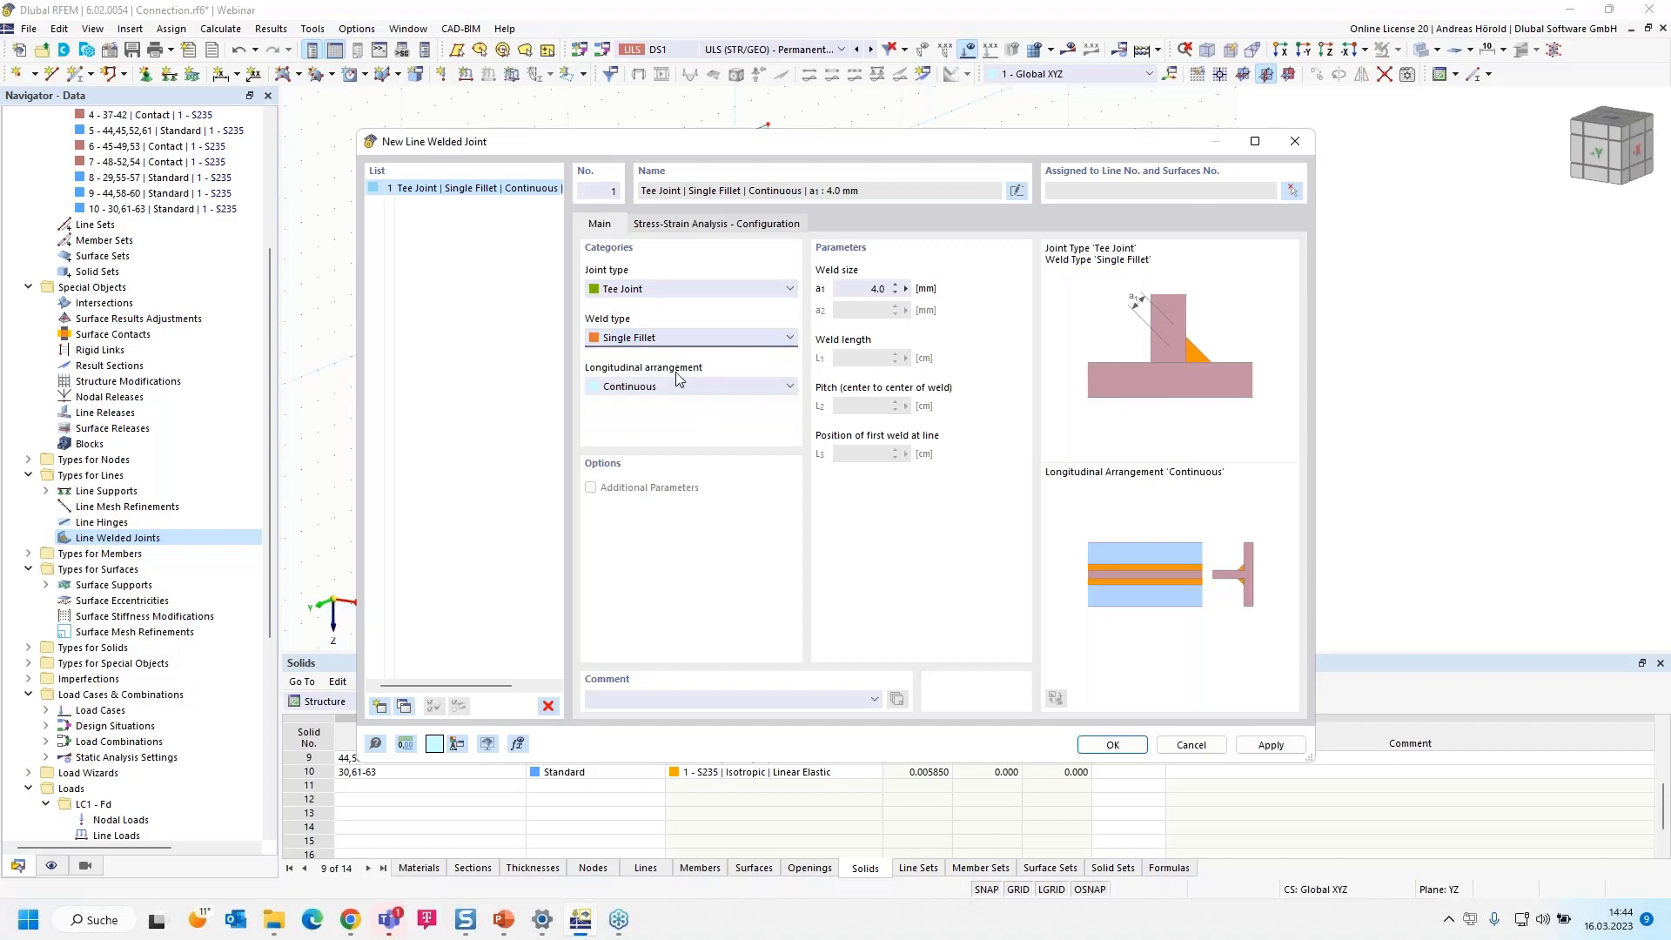
{"action": "double_click", "coordinate": [874, 289]}
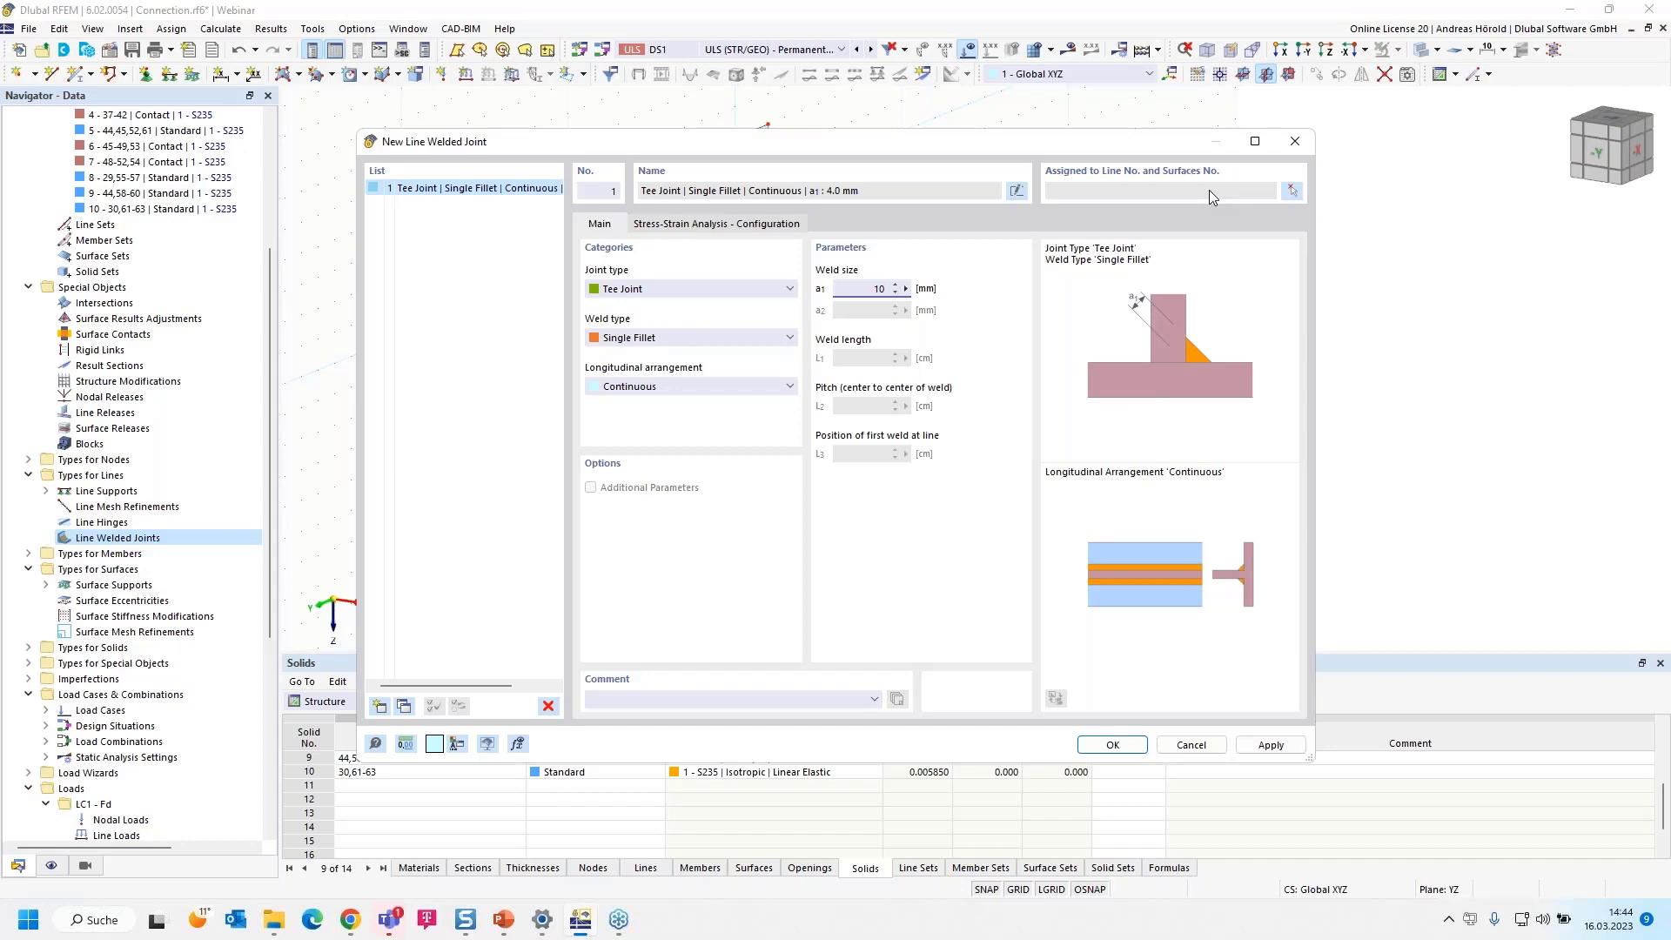
Display the model as wireframe and assign the welded joint to line 111 with surfaces 68 and 64
{"action": "left_click", "coordinate": [1292, 192]}
{"action": "scroll", "coordinate": [627, 270], "scroll_direction": "up", "scroll_amount": 5}
{"action": "scroll", "coordinate": [627, 269], "scroll_direction": "up", "scroll_amount": 2}
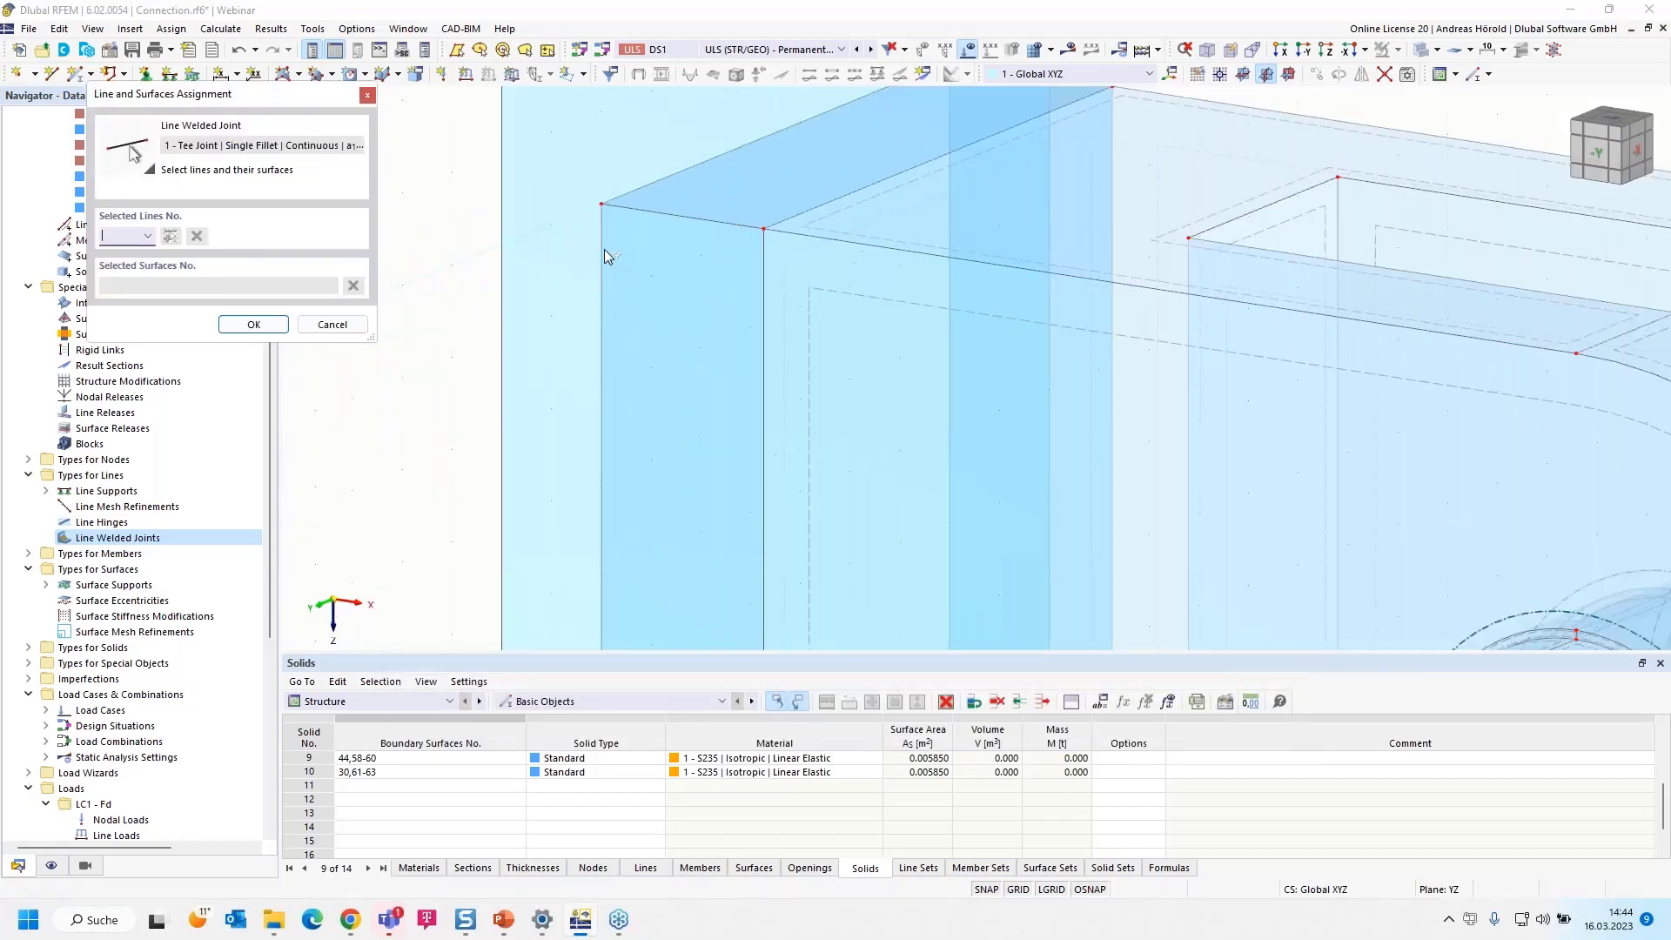
{"action": "left_click", "coordinate": [1436, 51]}
{"action": "left_click", "coordinate": [1425, 76]}
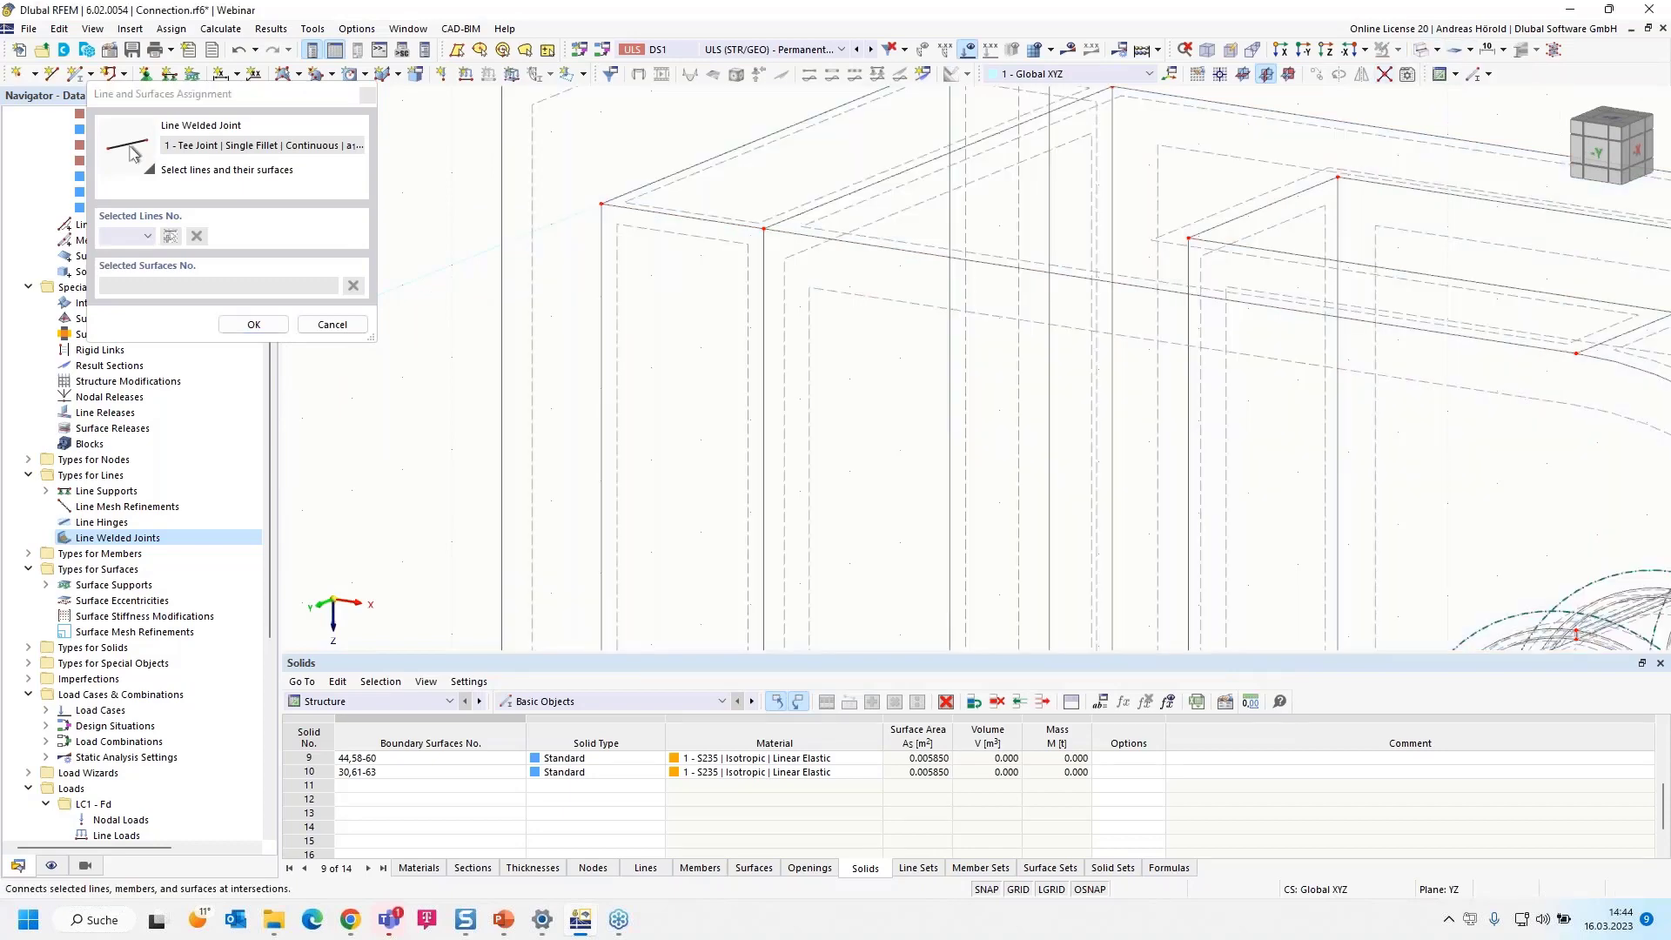
{"action": "left_click", "coordinate": [641, 185]}
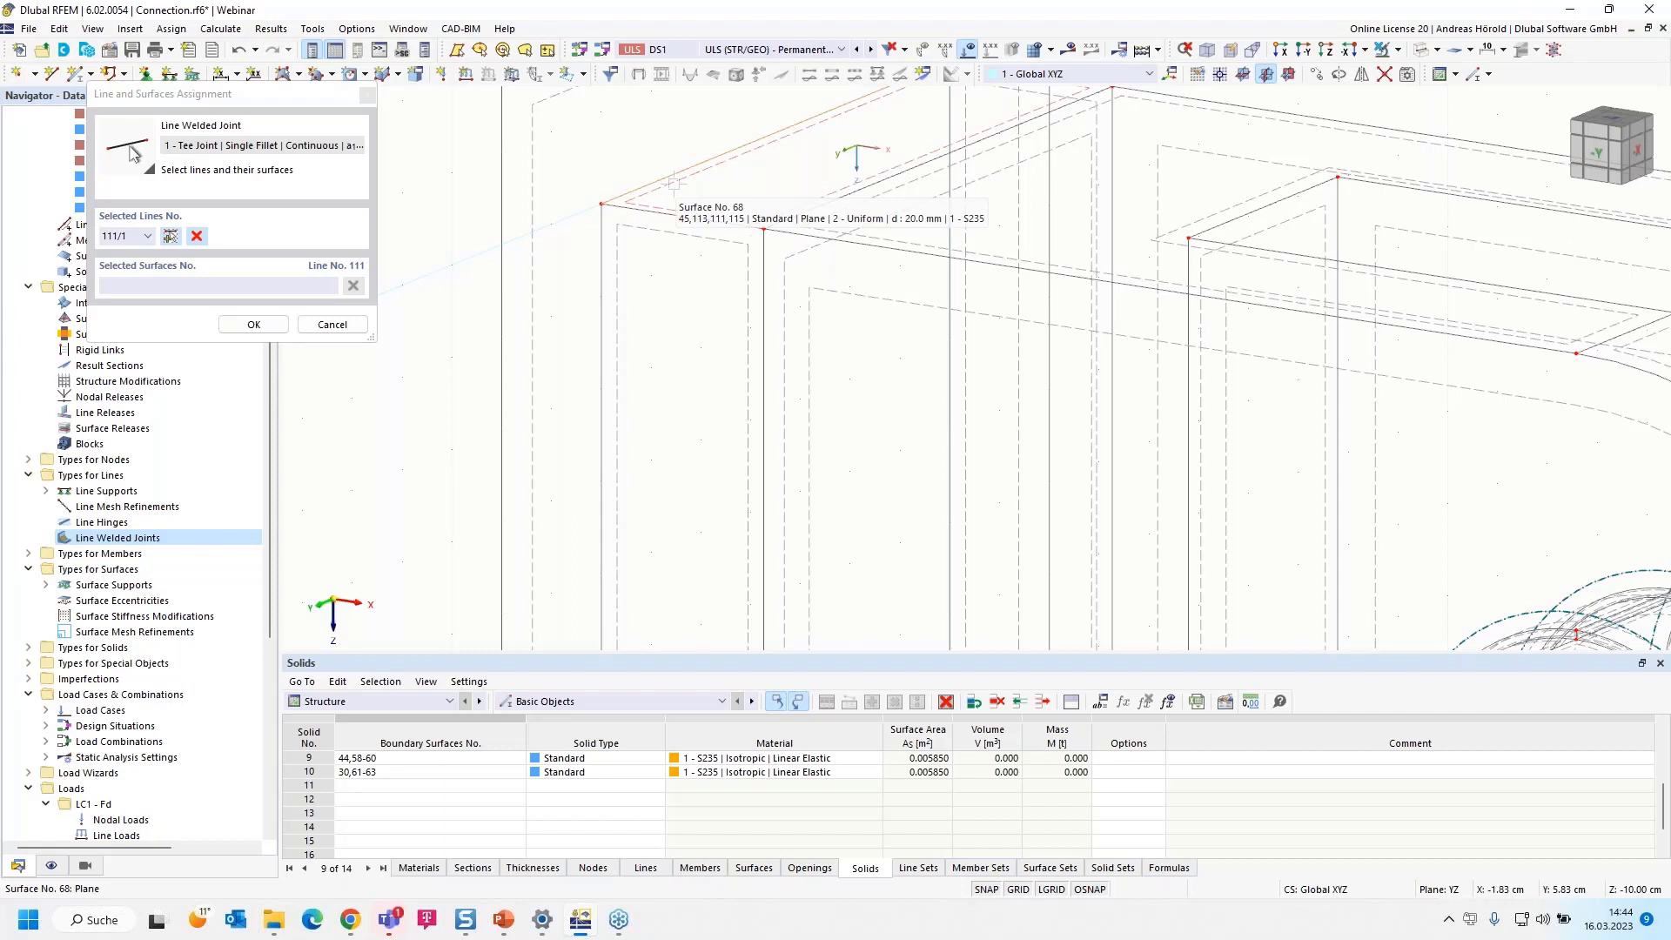
{"action": "left_click", "coordinate": [673, 184]}
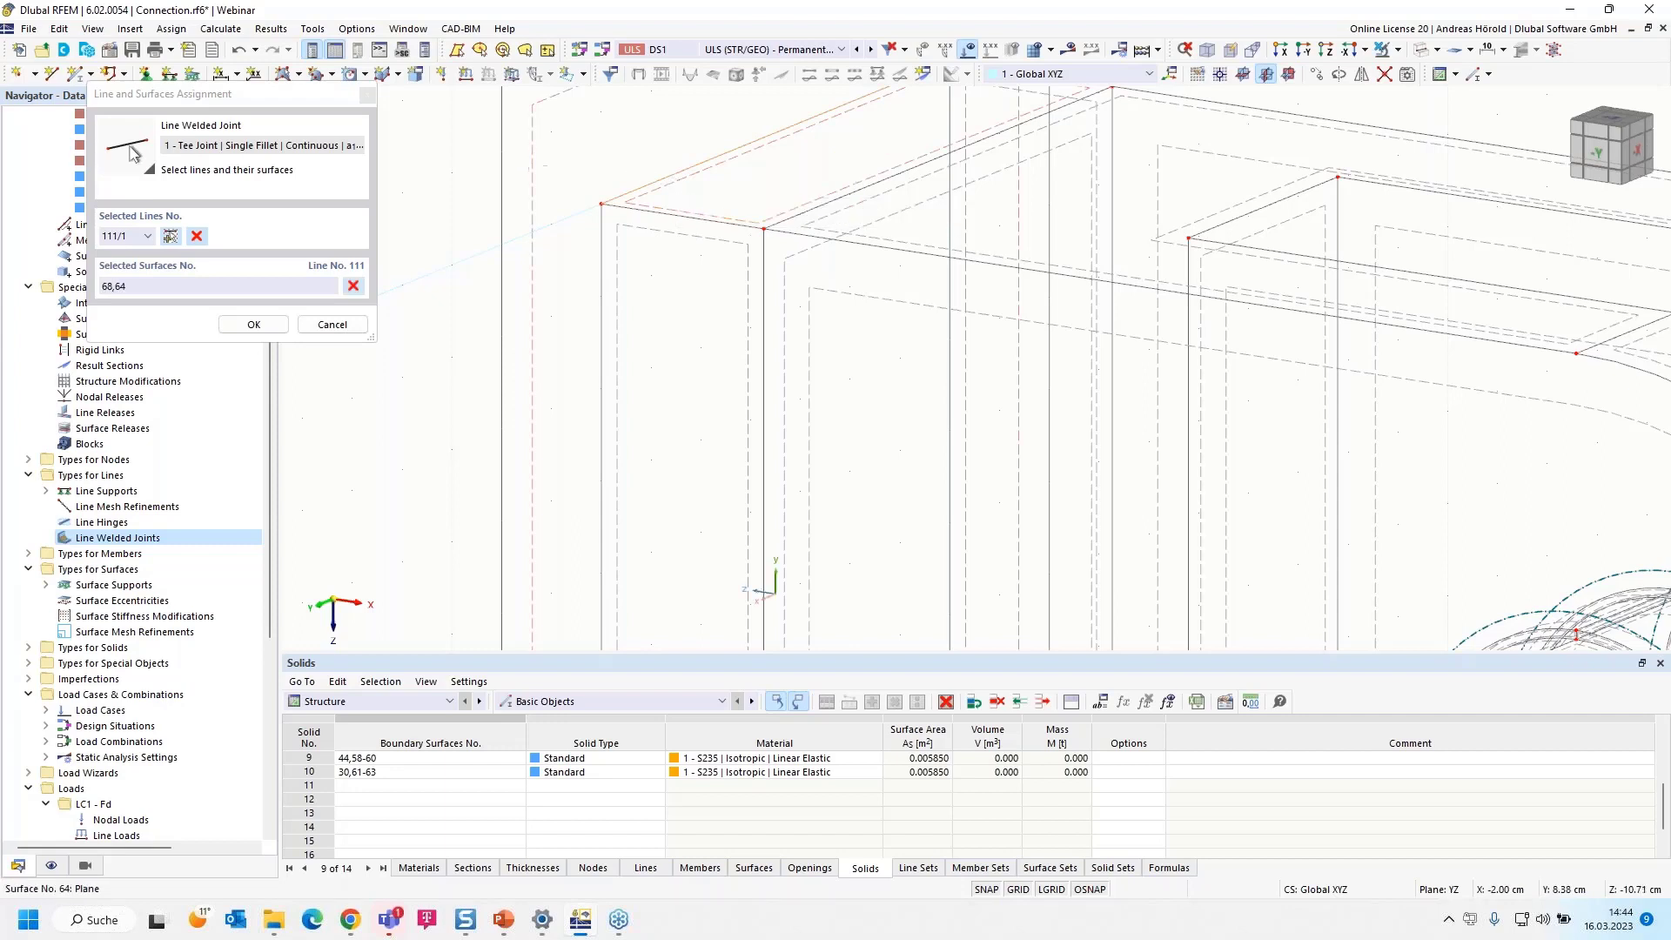
Add line 110 with surfaces 67 and 64 to the welded joint's assignment
{"action": "left_click", "coordinate": [172, 241]}
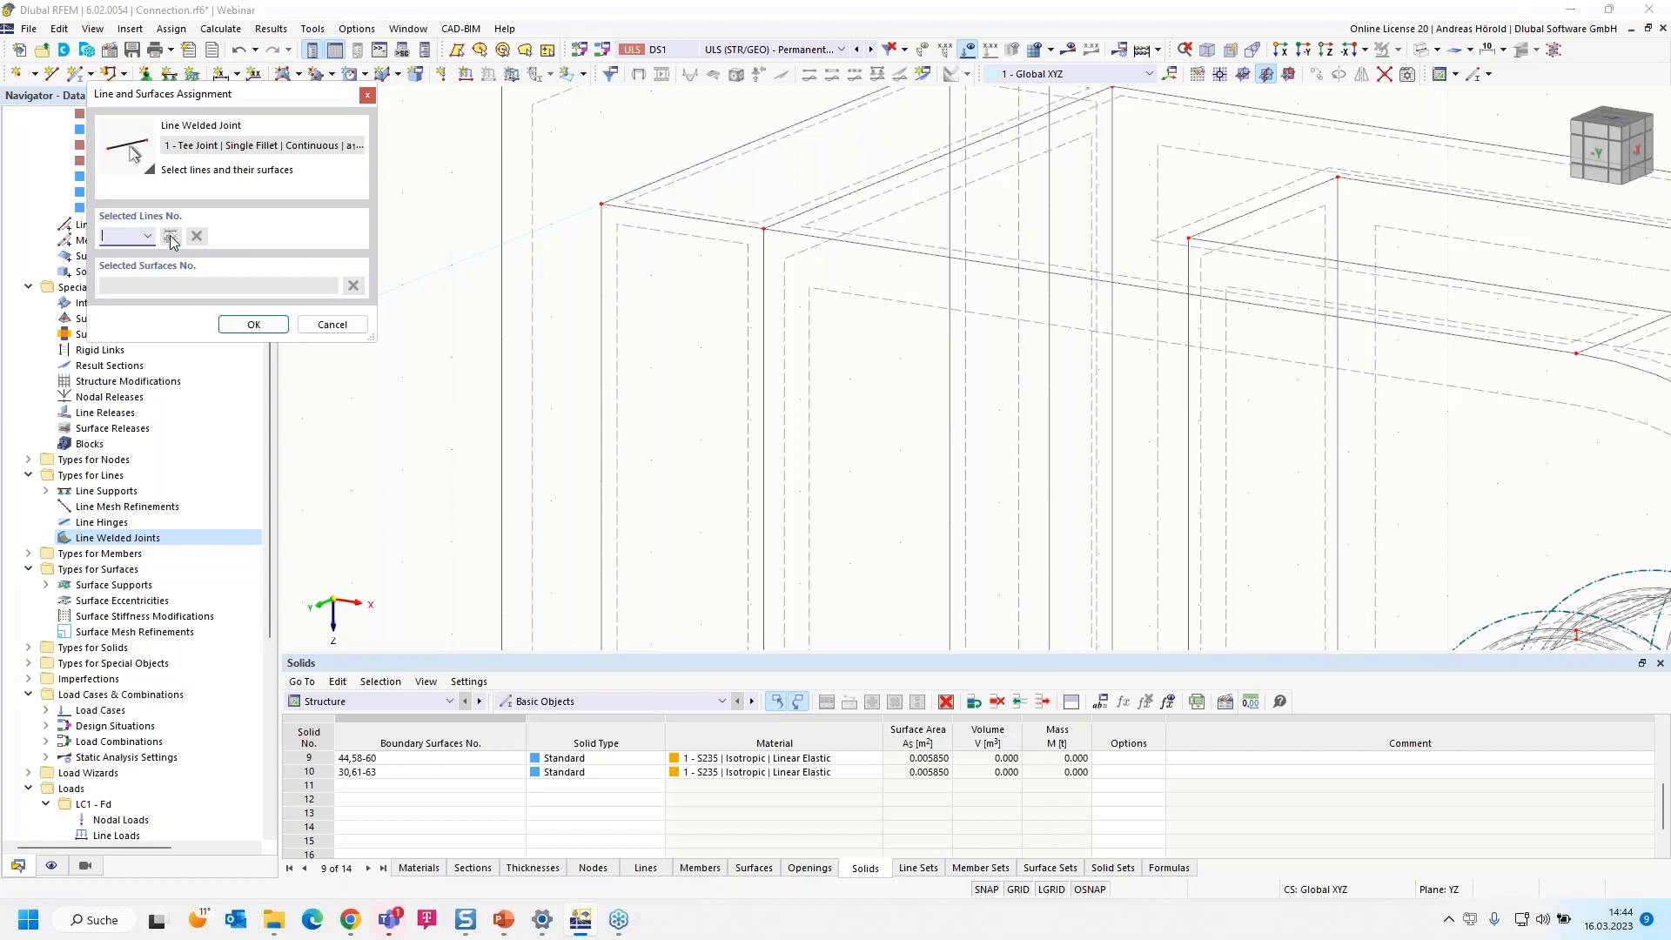
{"action": "left_click", "coordinate": [601, 285]}
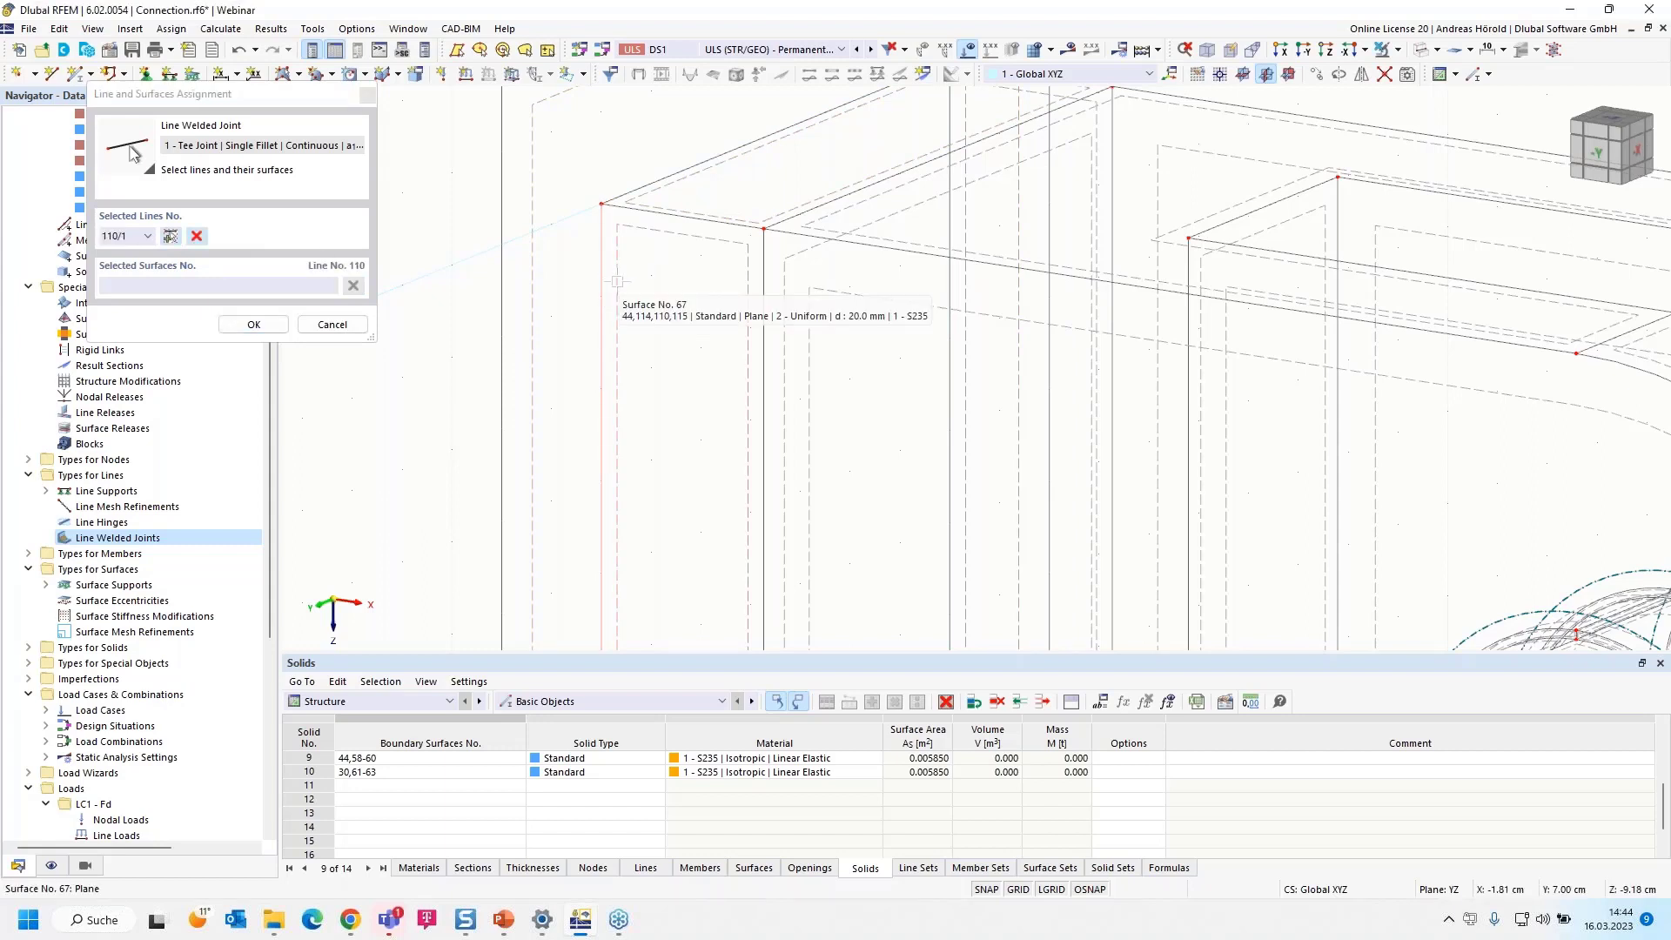
{"action": "left_click", "coordinate": [617, 281]}
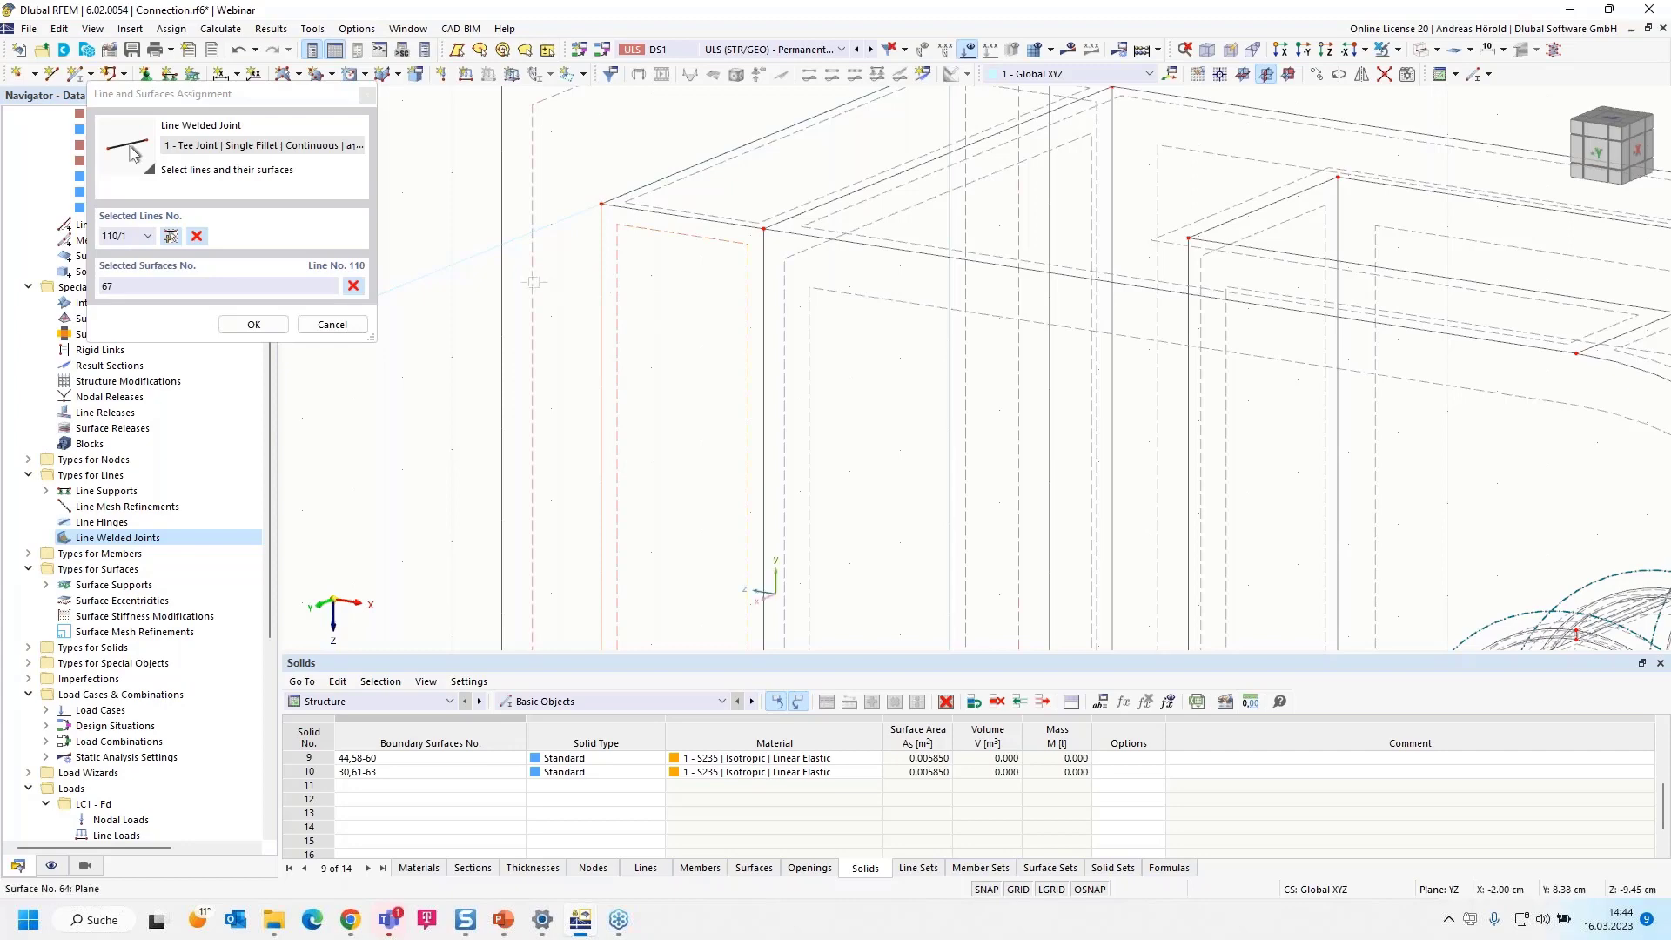
{"action": "left_click", "coordinate": [558, 299]}
Add line 109 at the plate's lower edge to the welded joint, with surfaces 66 and 64
{"action": "scroll", "coordinate": [558, 300], "scroll_direction": "down", "scroll_amount": 5}
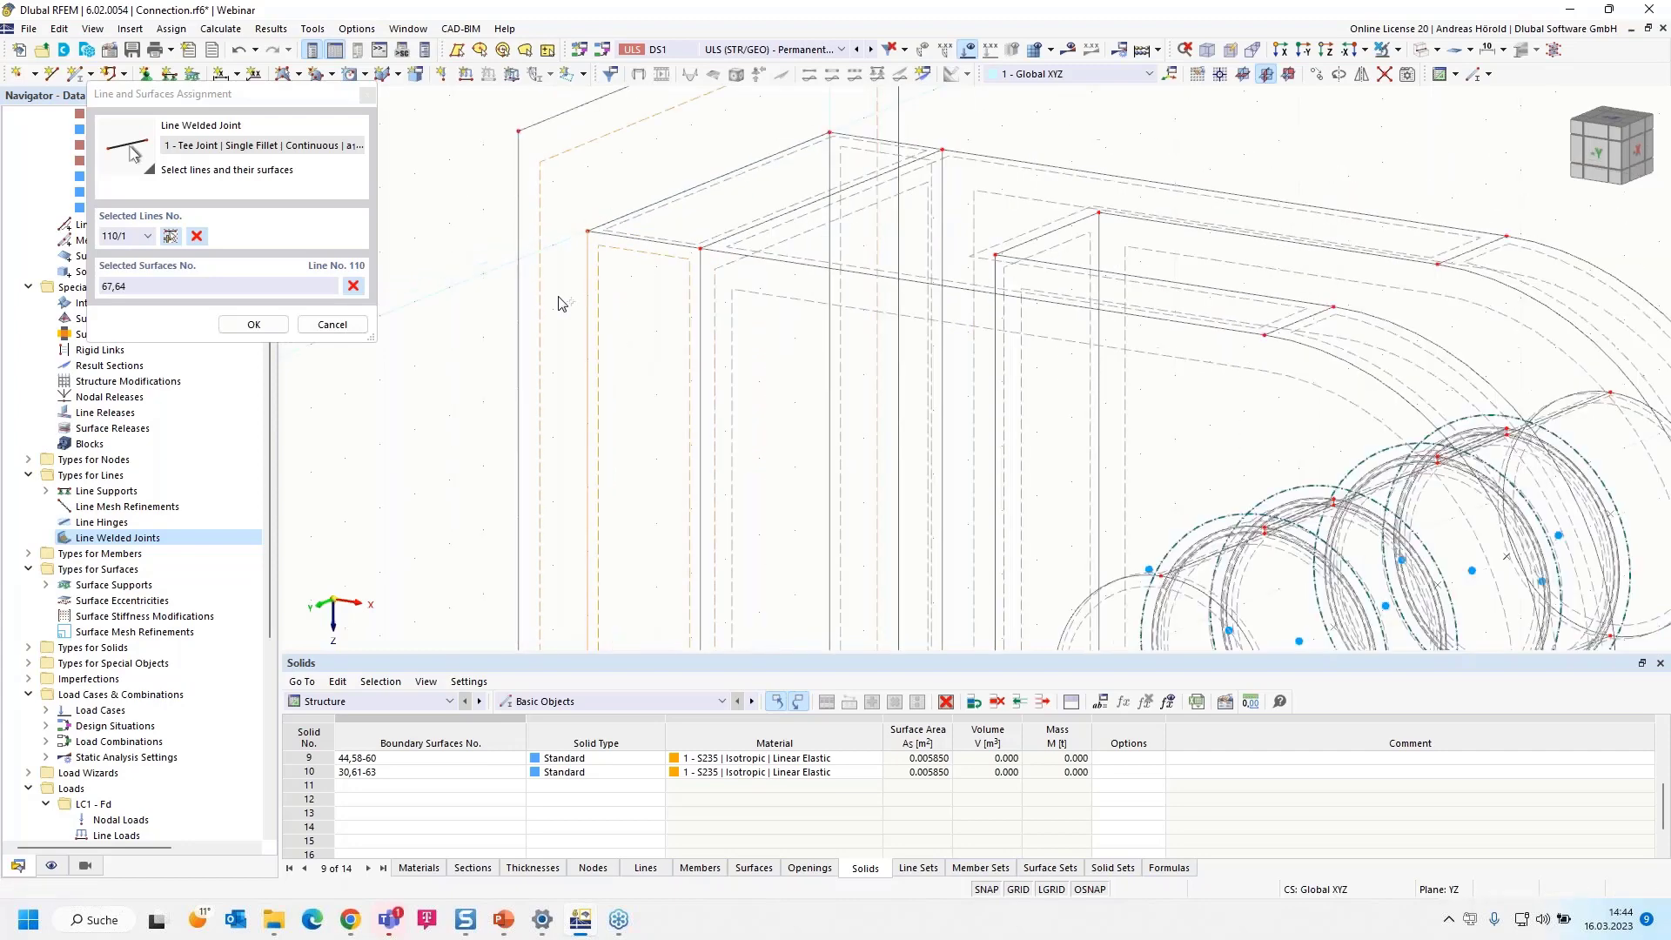
{"action": "scroll", "coordinate": [606, 514], "scroll_direction": "up", "scroll_amount": 5}
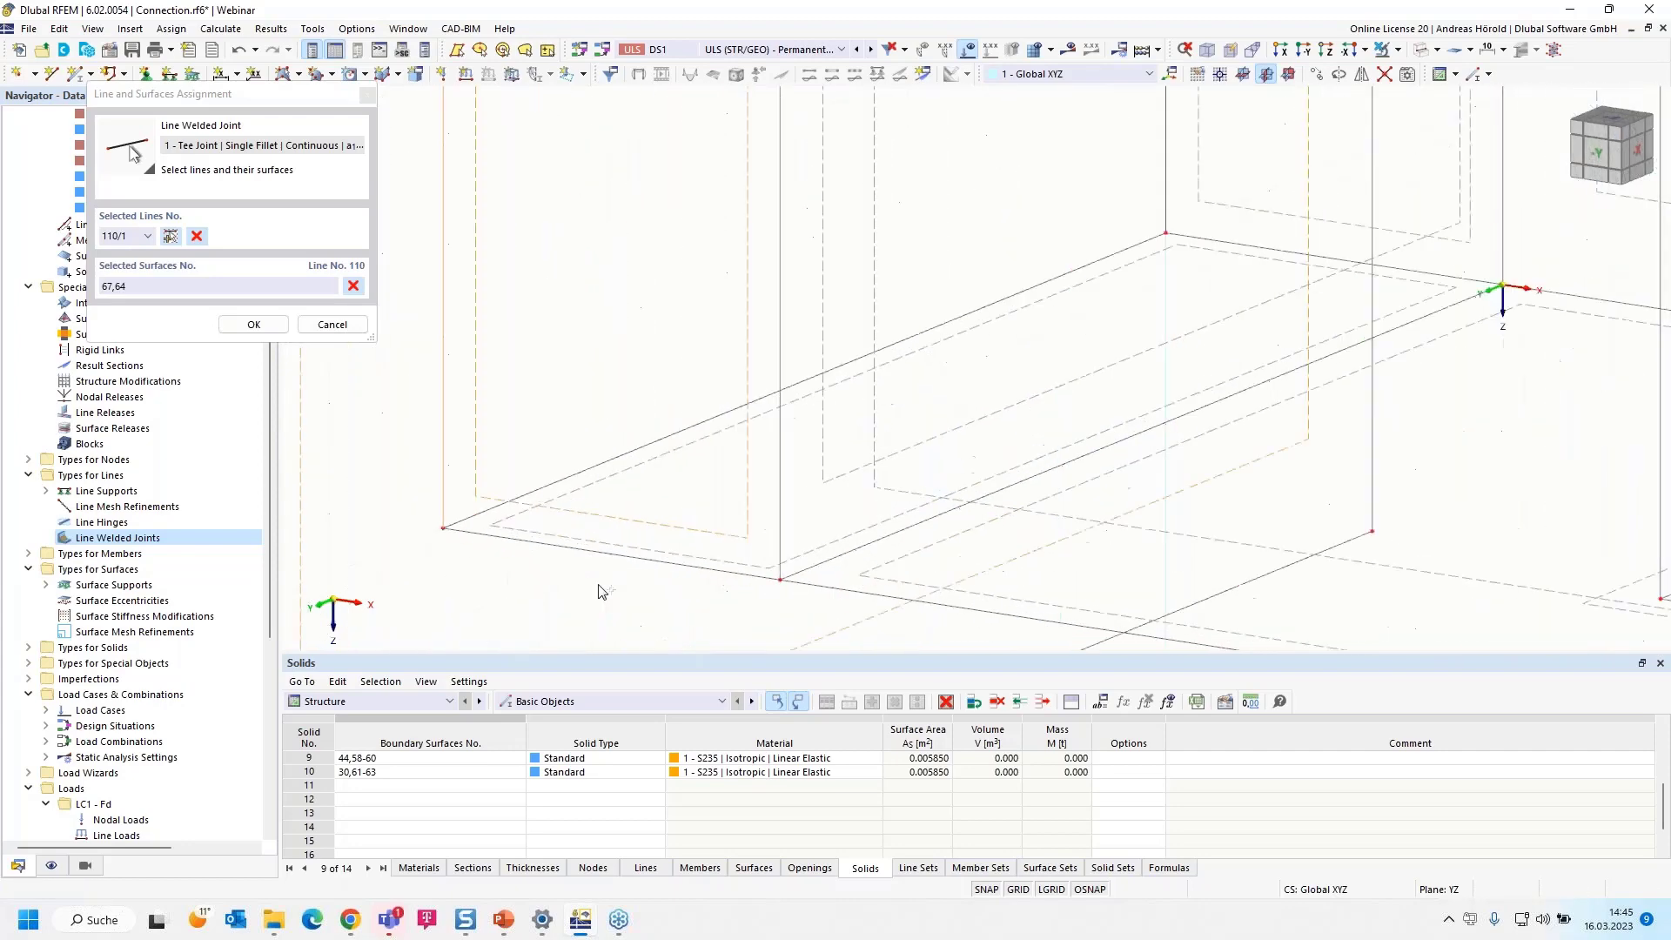
{"action": "left_click", "coordinate": [169, 237]}
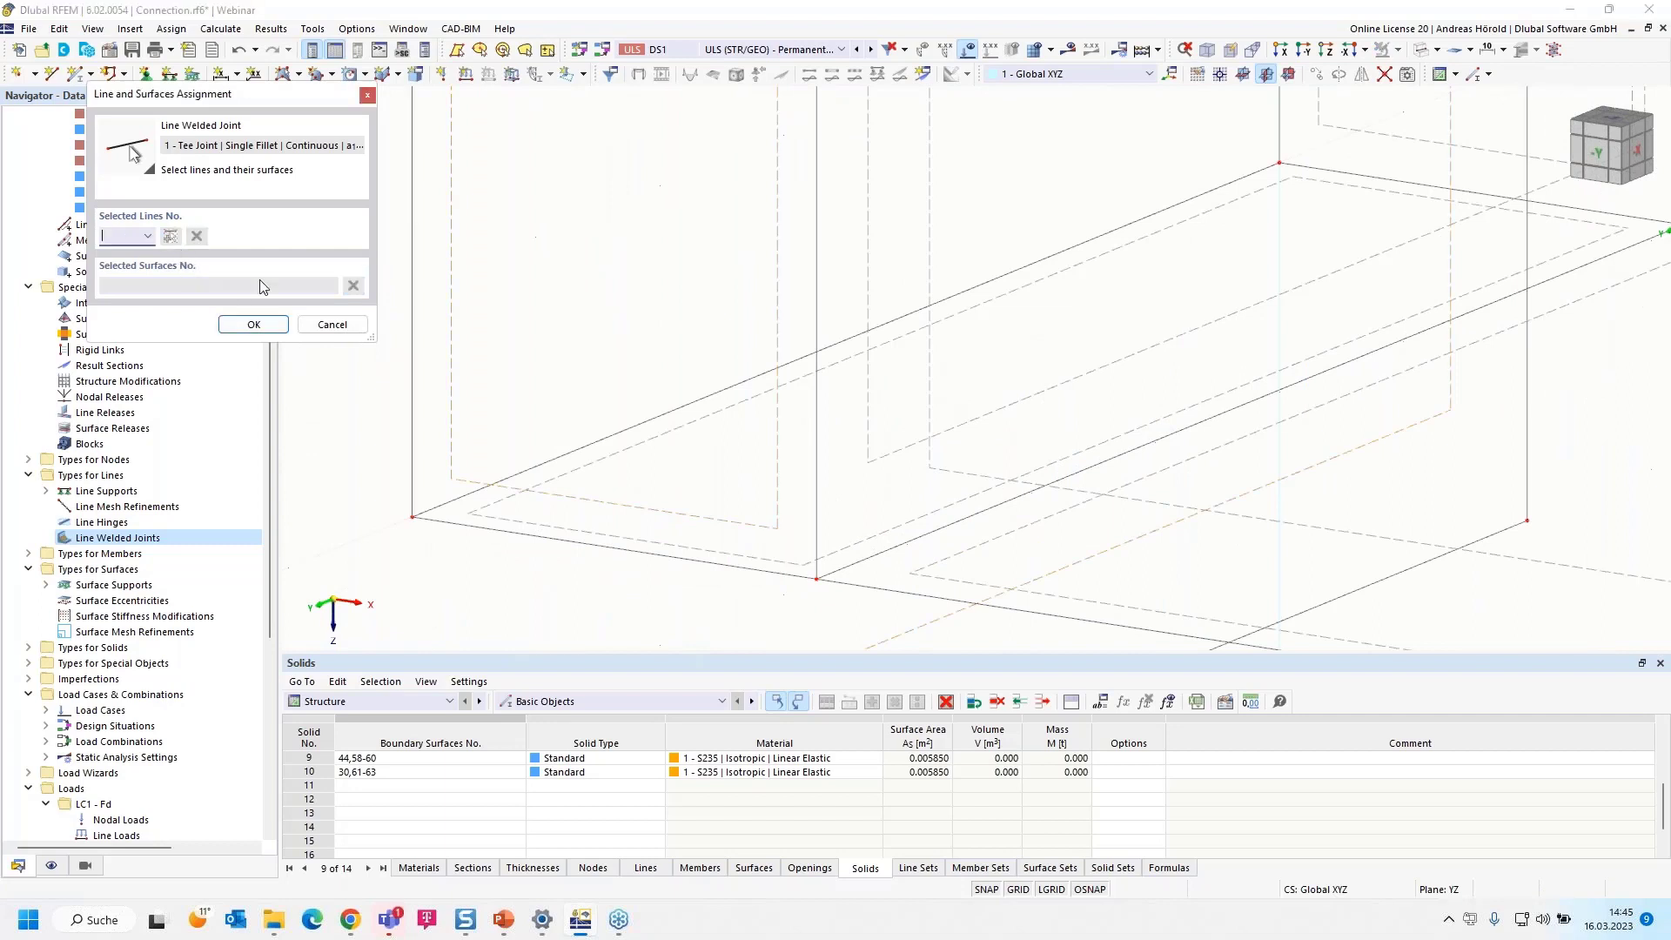
{"action": "left_click", "coordinate": [559, 458]}
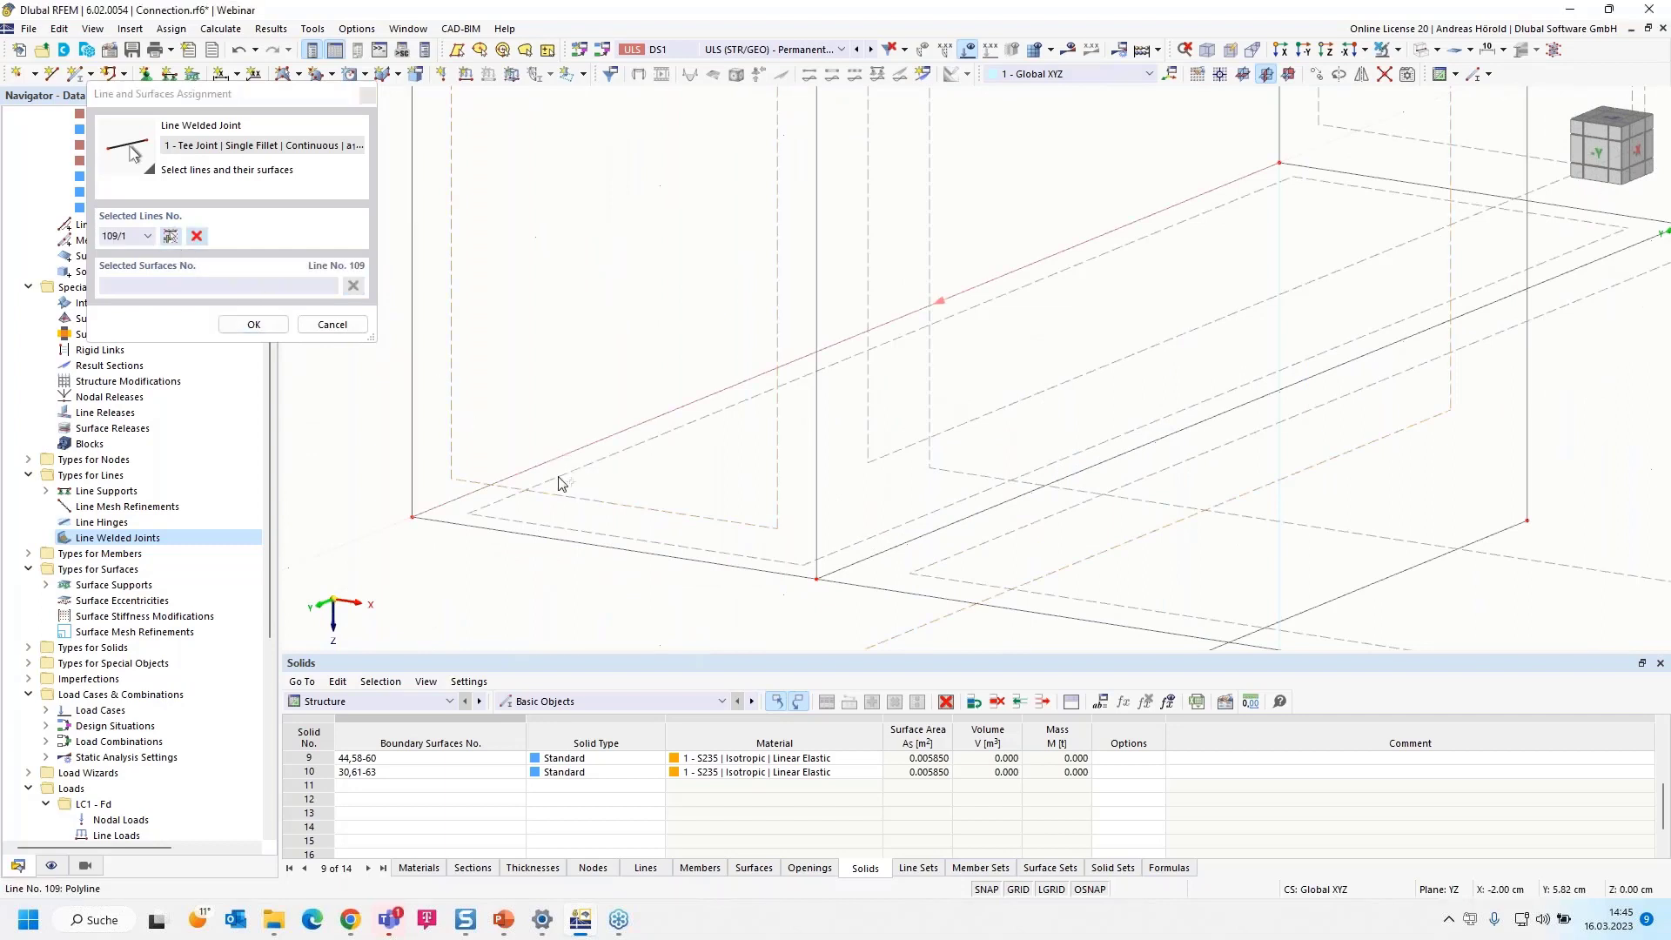
{"action": "scroll", "coordinate": [539, 524], "scroll_direction": "down", "scroll_amount": 5}
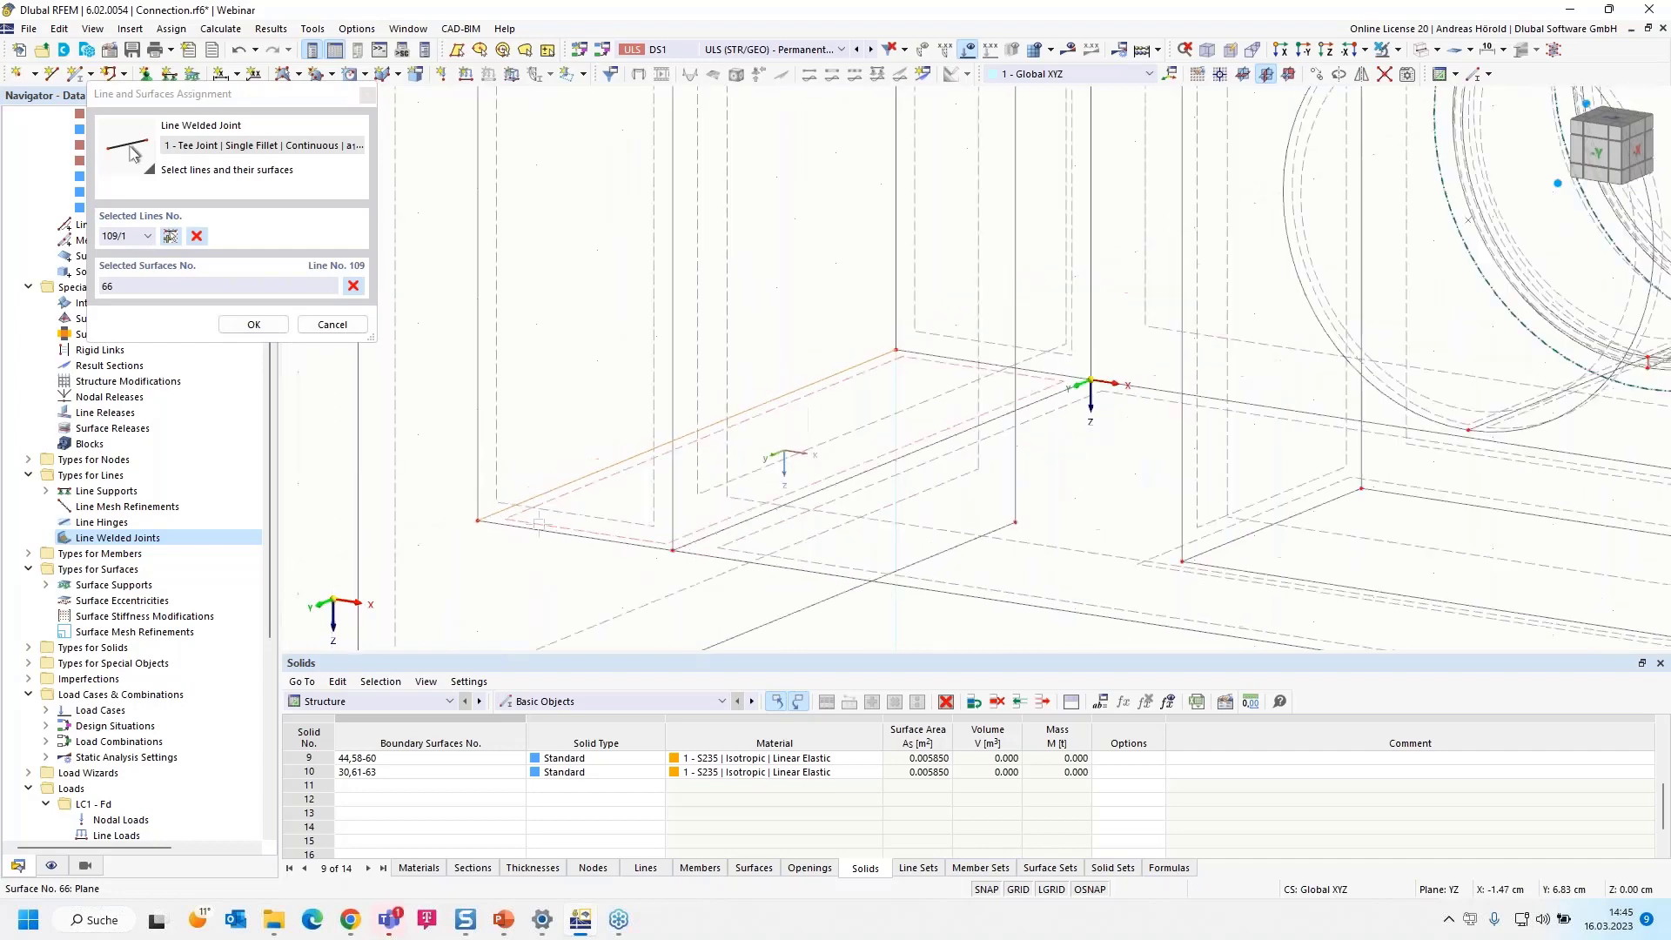
{"action": "left_click", "coordinate": [410, 455]}
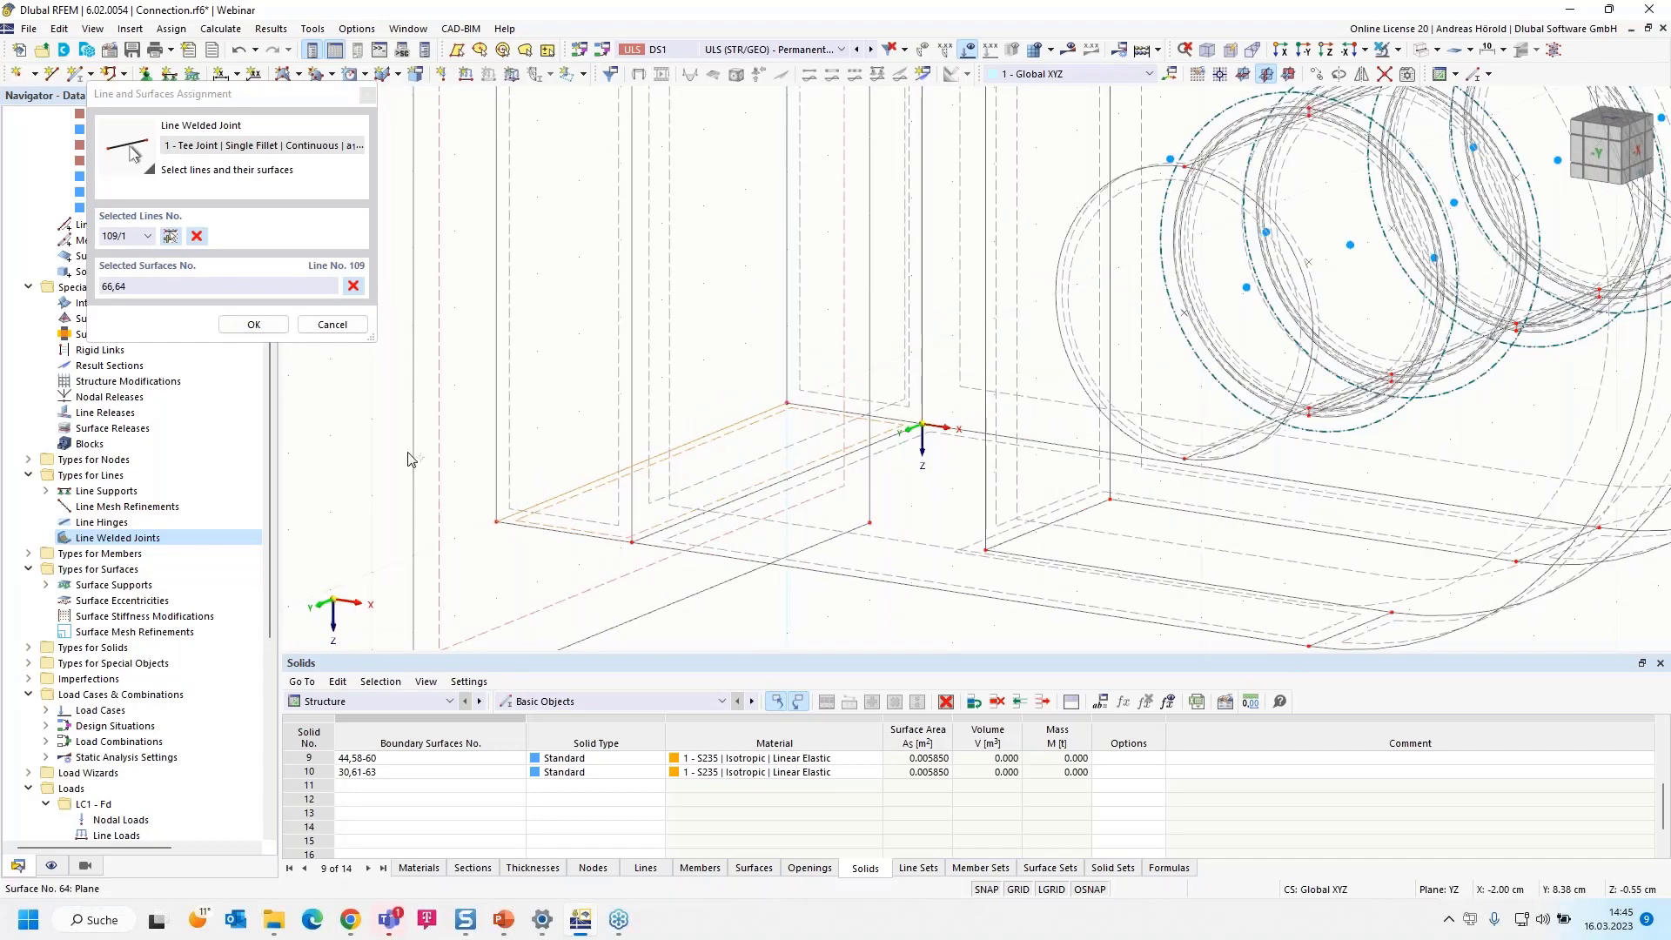
Add line 108 with surfaces 65 and 64 to the assignment and create the line welded joint
{"action": "left_click", "coordinate": [170, 238]}
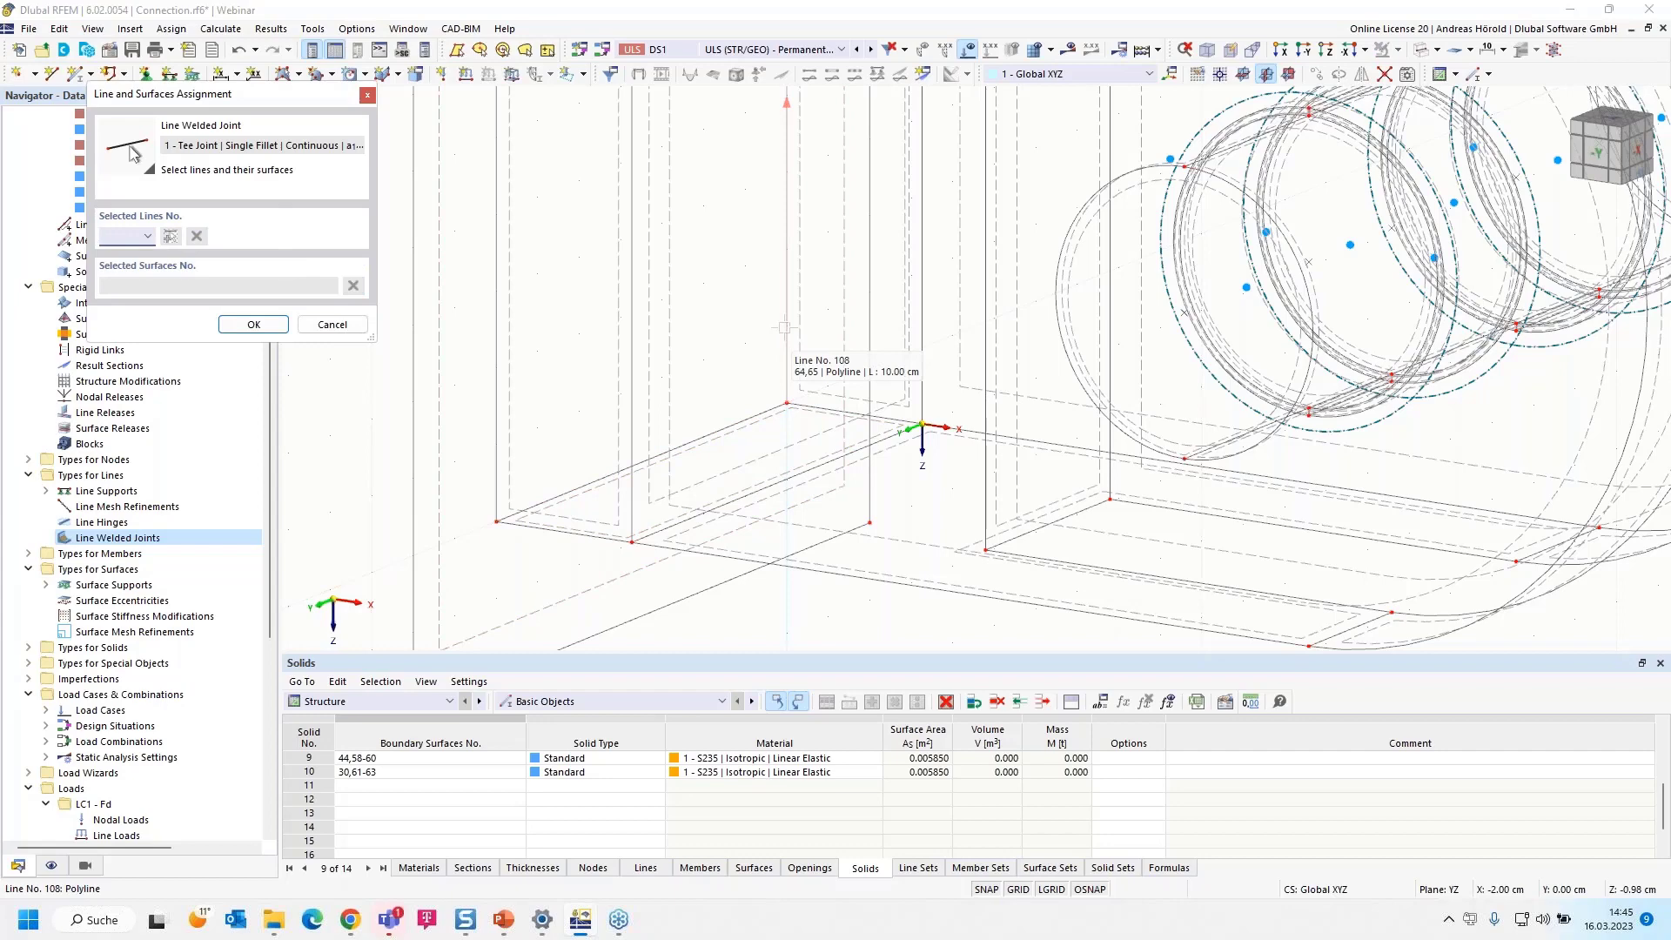
{"action": "left_click", "coordinate": [786, 327]}
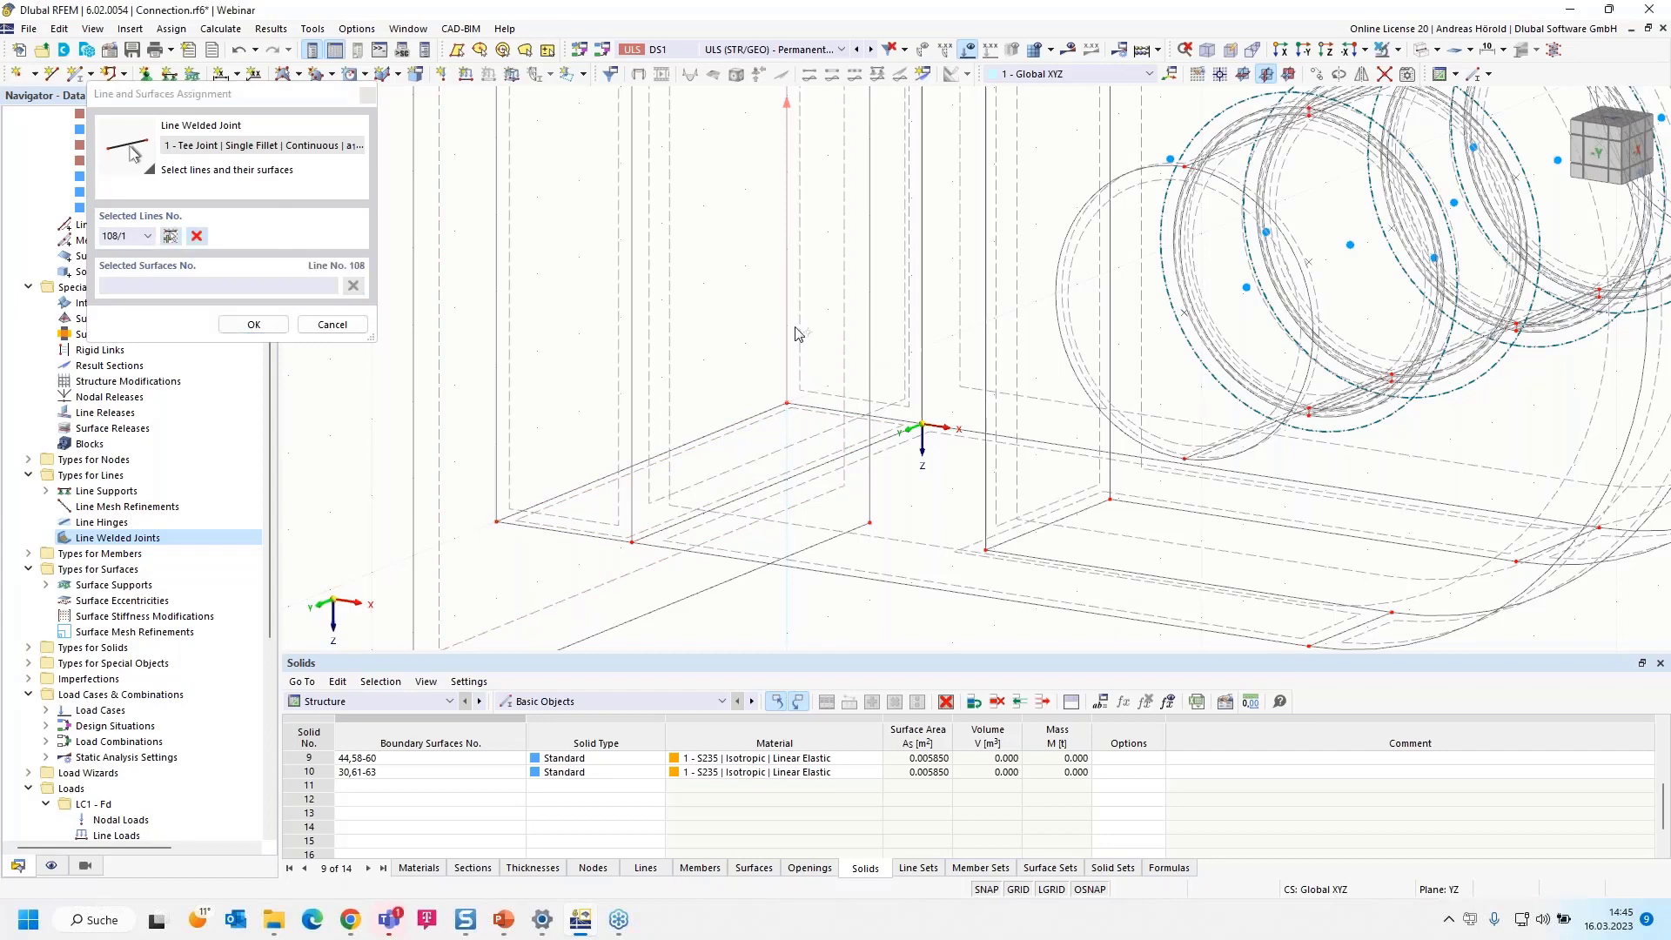
{"action": "left_click", "coordinate": [472, 426]}
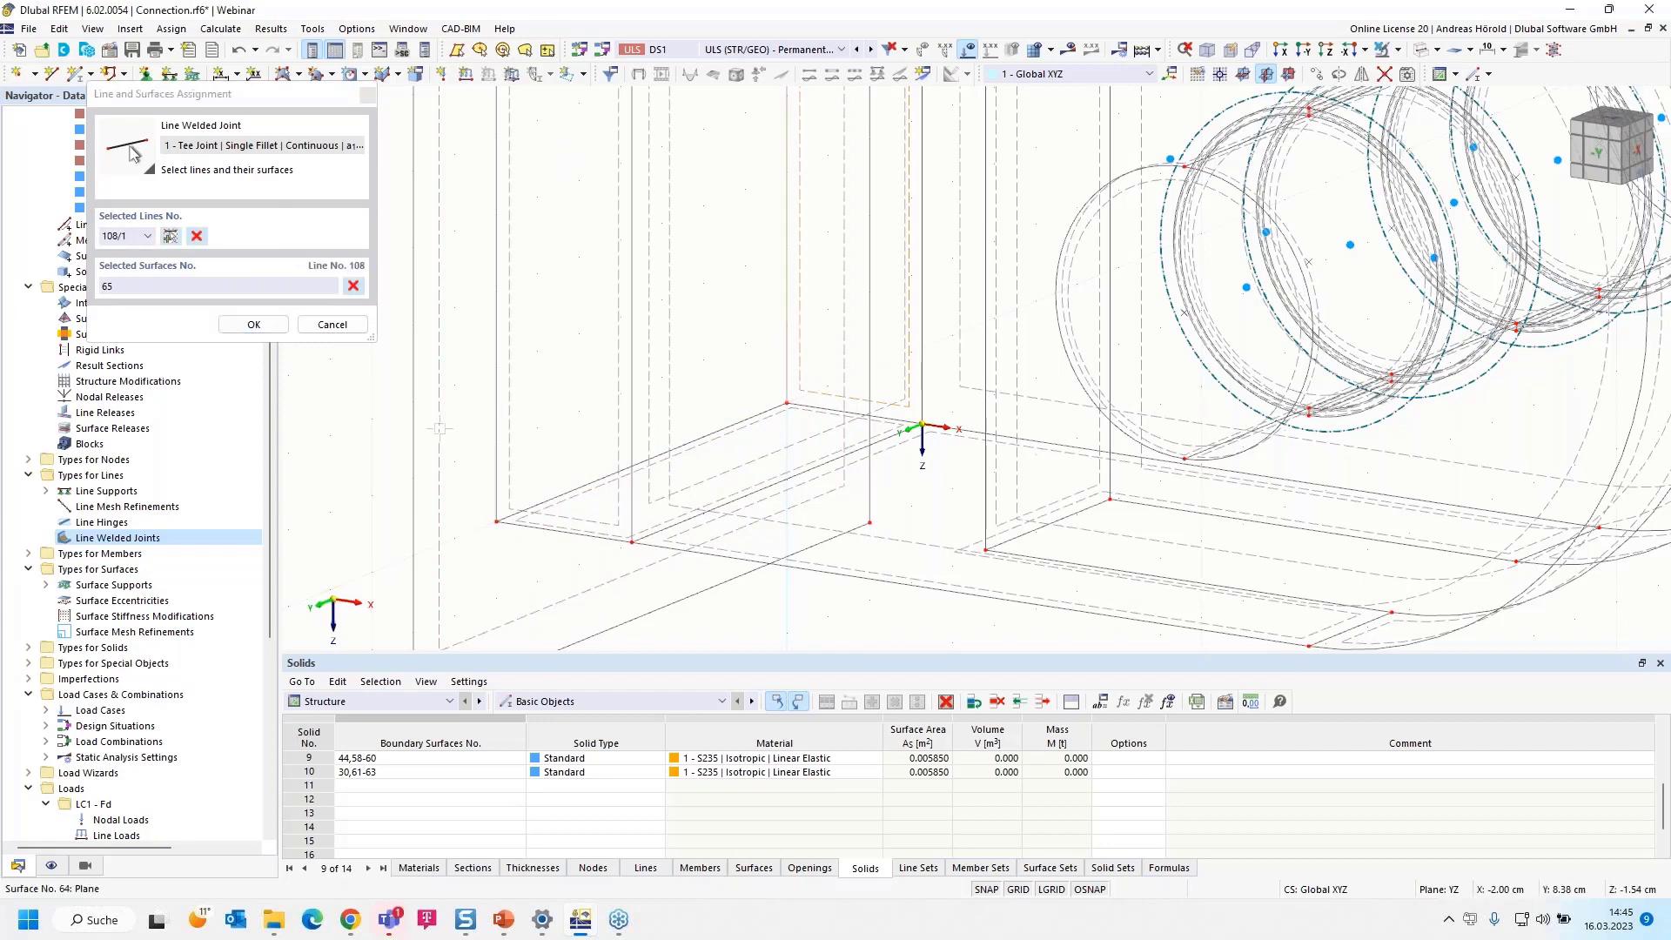
{"action": "left_click", "coordinate": [248, 324]}
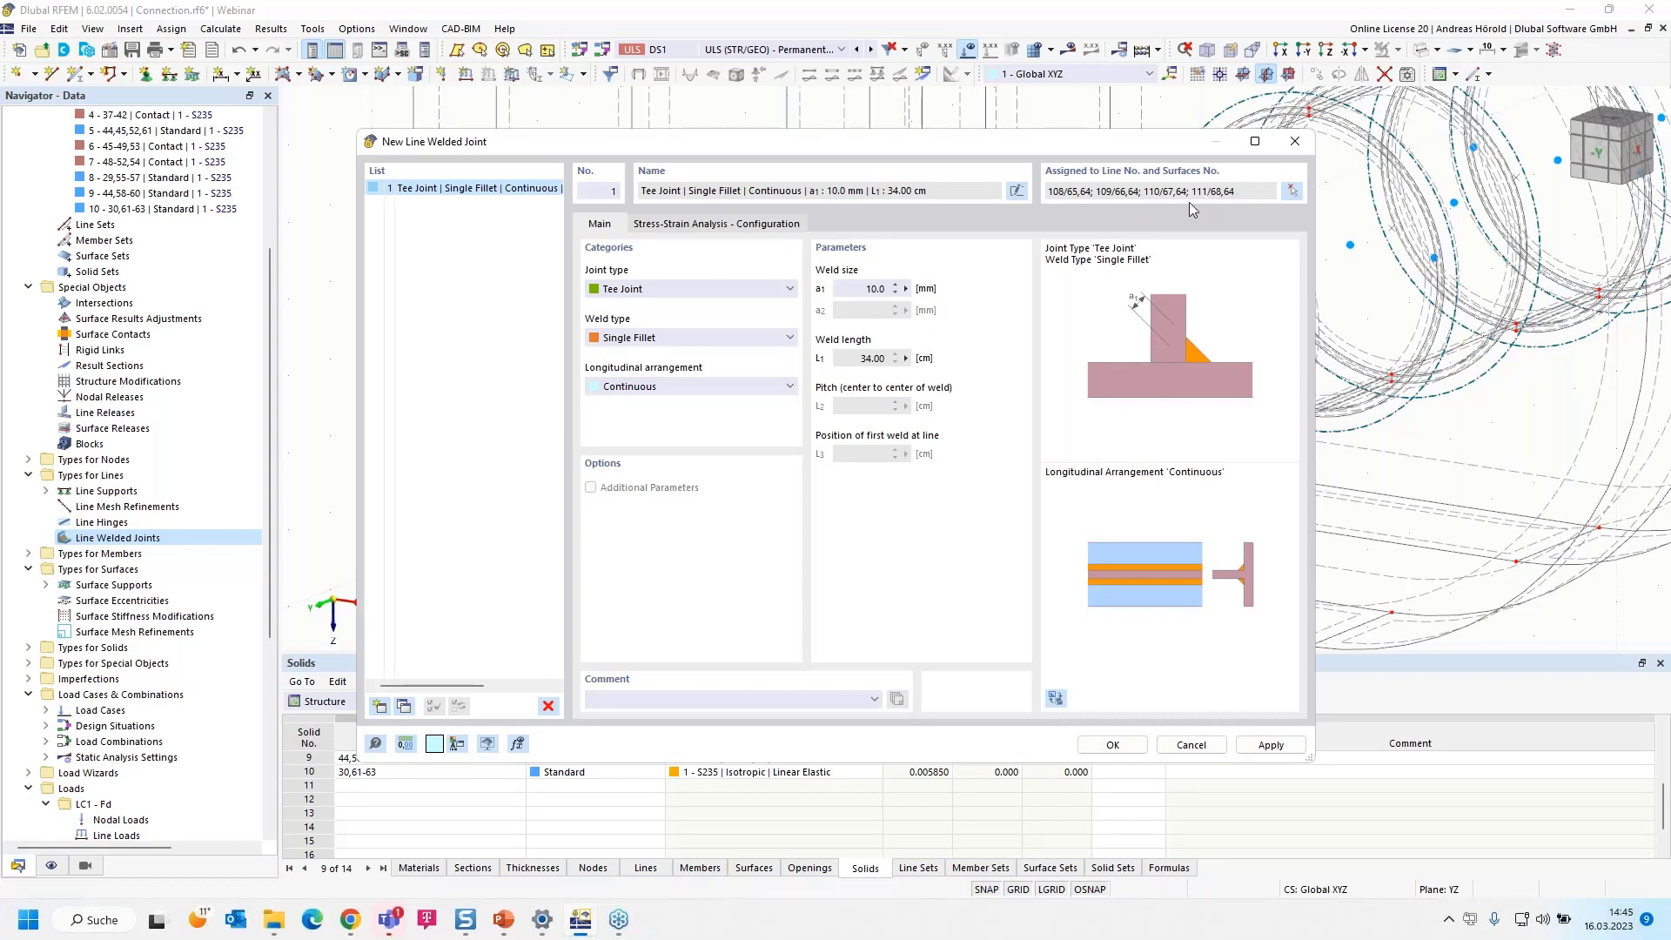
{"action": "left_click", "coordinate": [1109, 746]}
Examine how the weld is drawn along the plate's edges at the end plate
{"action": "scroll", "coordinate": [806, 529], "scroll_direction": "down", "scroll_amount": 4}
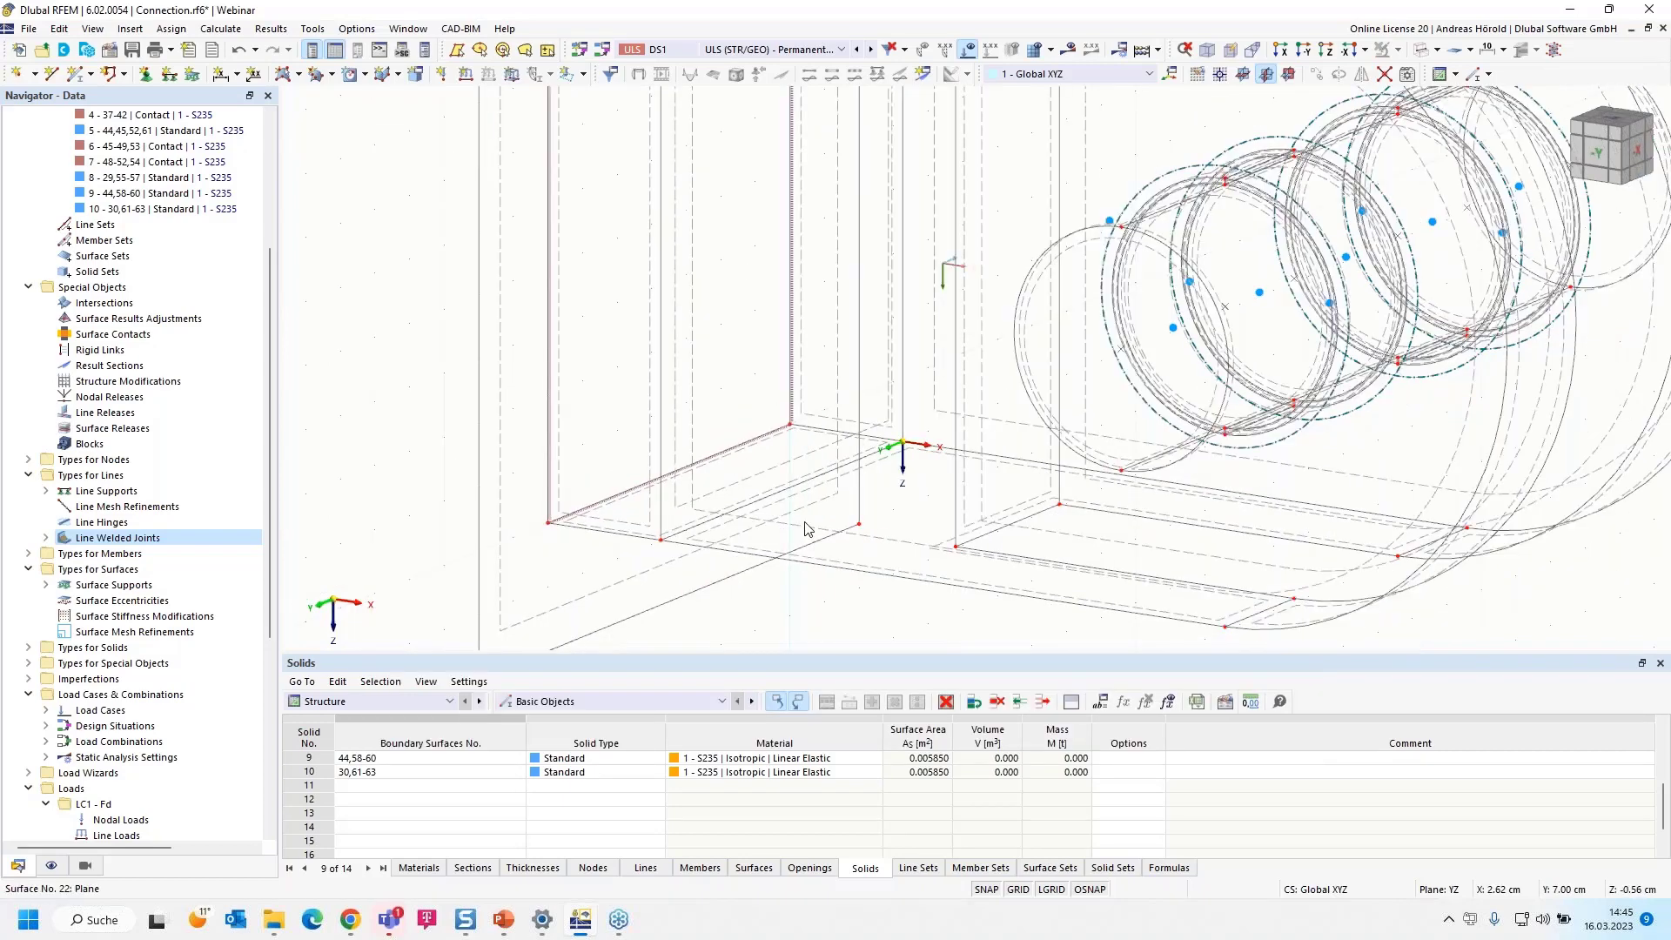
{"action": "scroll", "coordinate": [679, 342], "scroll_direction": "up", "scroll_amount": 10}
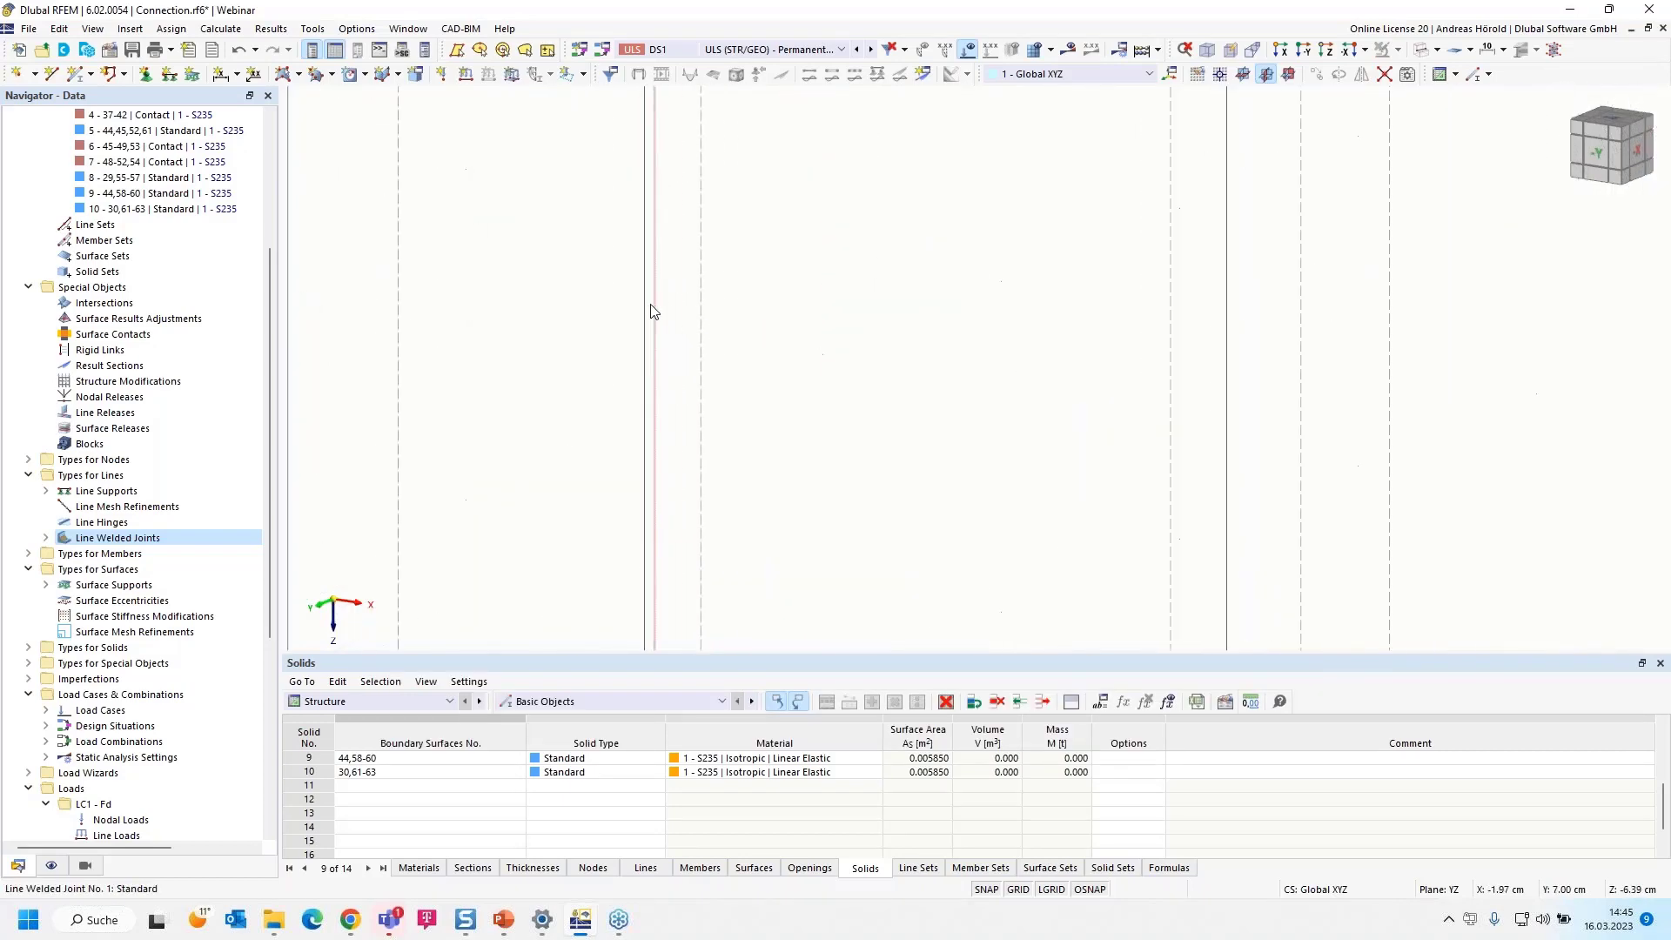
{"action": "scroll", "coordinate": [661, 279], "scroll_direction": "down", "scroll_amount": 5}
{"action": "scroll", "coordinate": [684, 247], "scroll_direction": "up", "scroll_amount": 3}
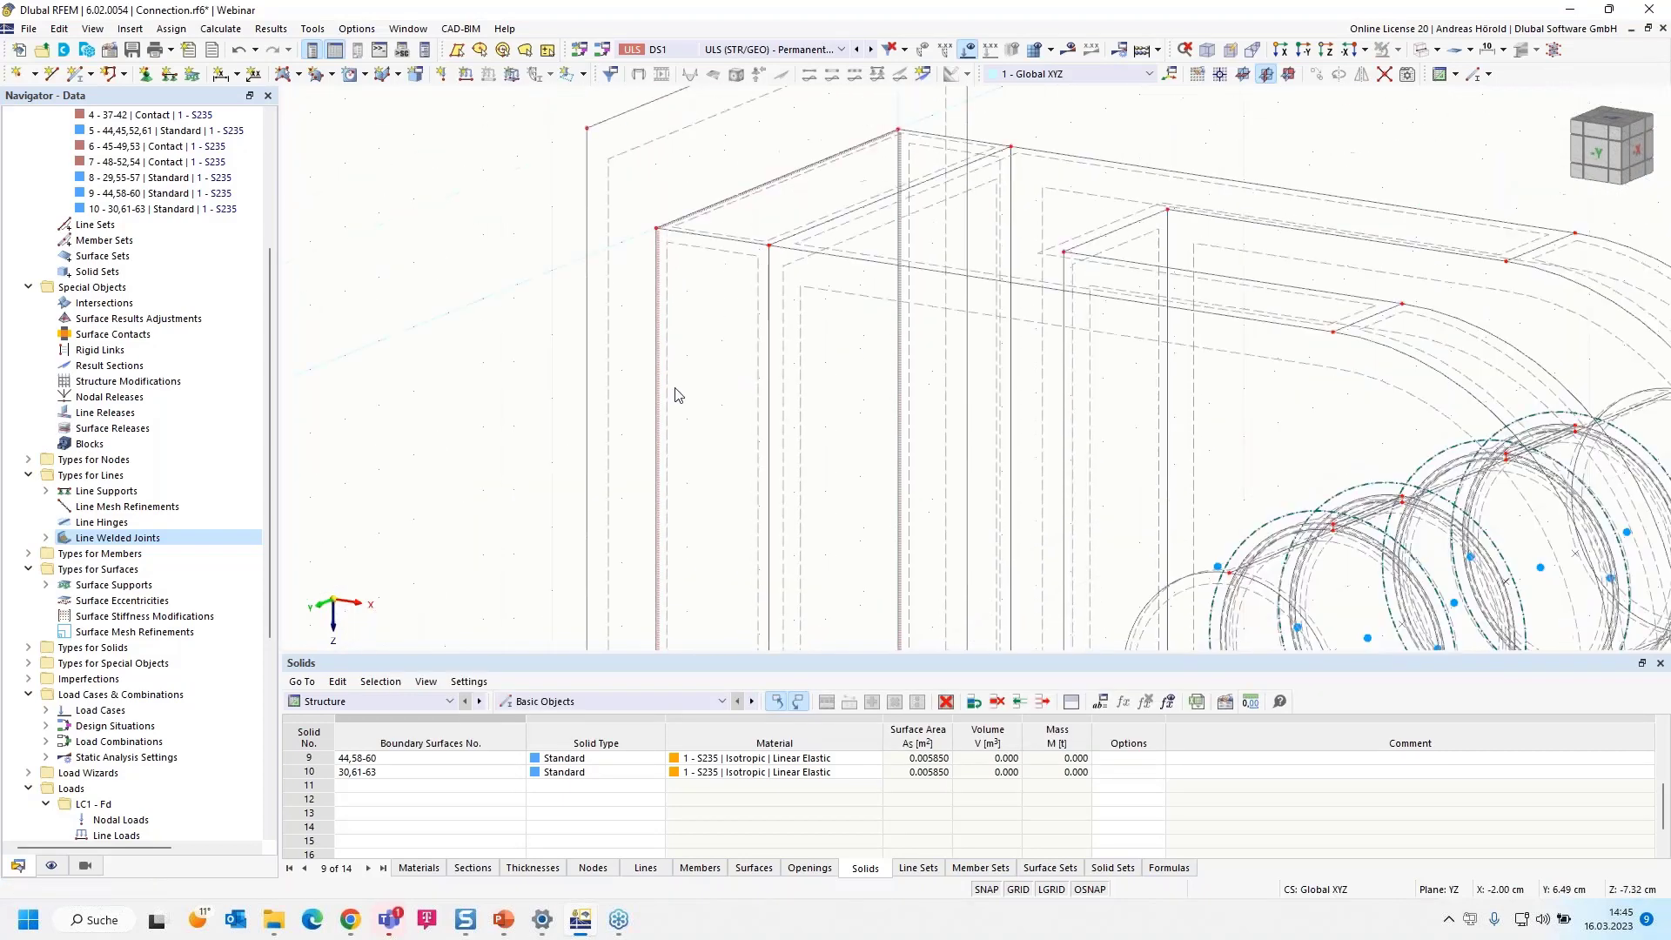
{"action": "scroll", "coordinate": [683, 252], "scroll_direction": "up", "scroll_amount": 2}
{"action": "scroll", "coordinate": [703, 411], "scroll_direction": "down", "scroll_amount": 4}
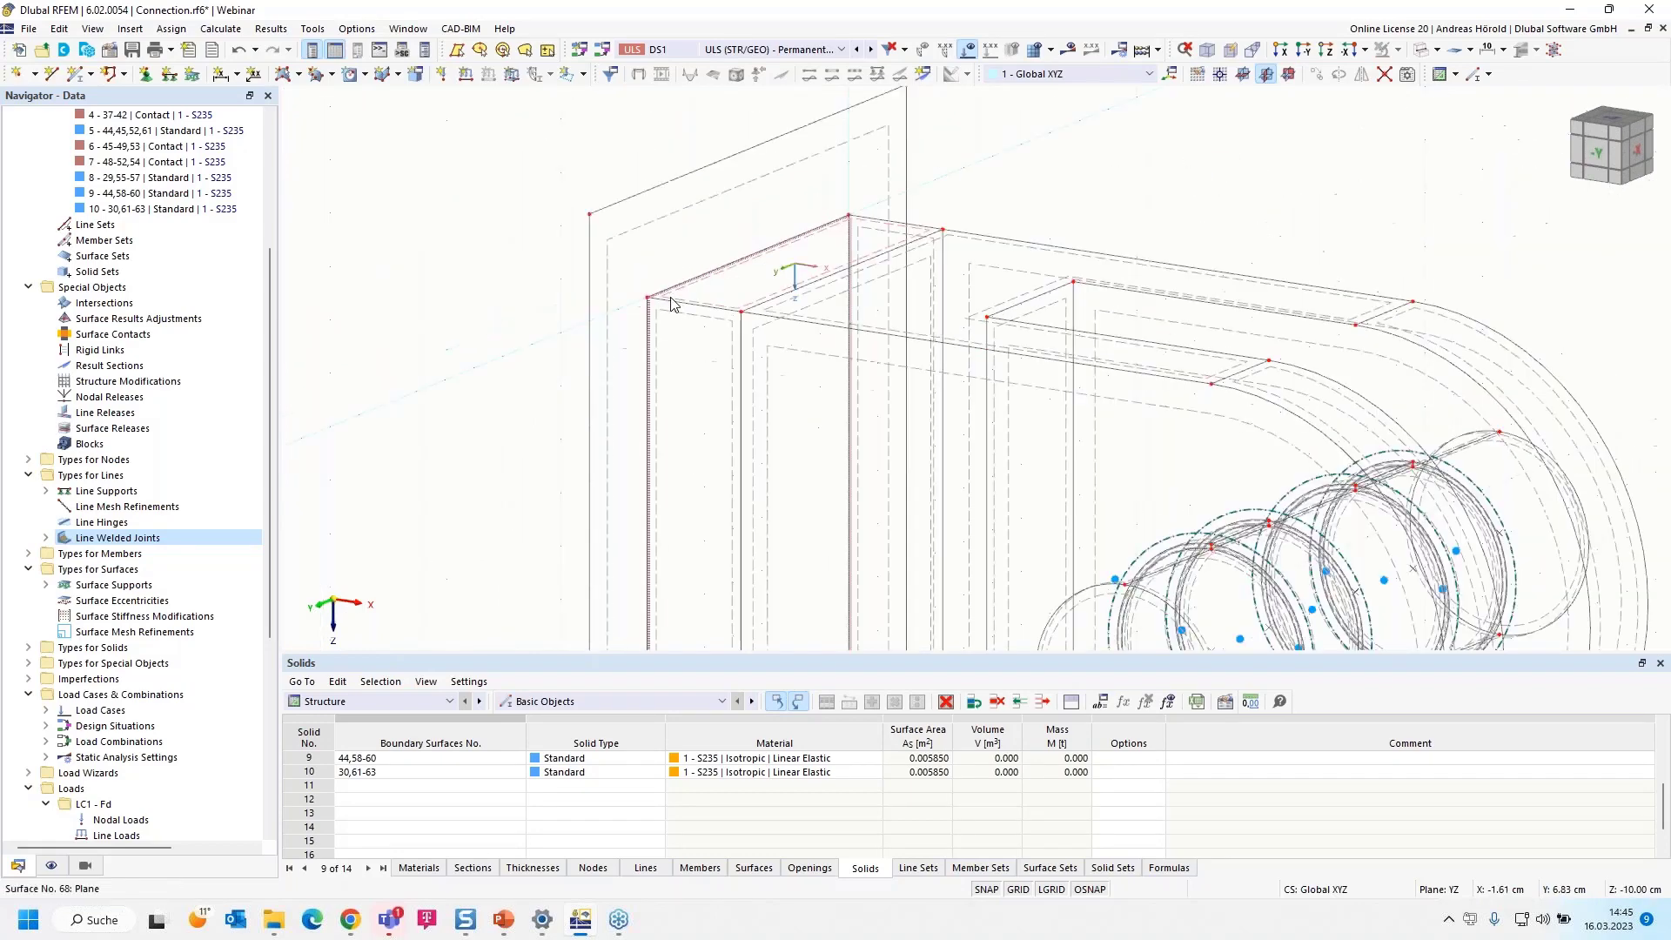
{"action": "middle_click_drag", "start_coordinate": [703, 412], "coordinate": [664, 313]}
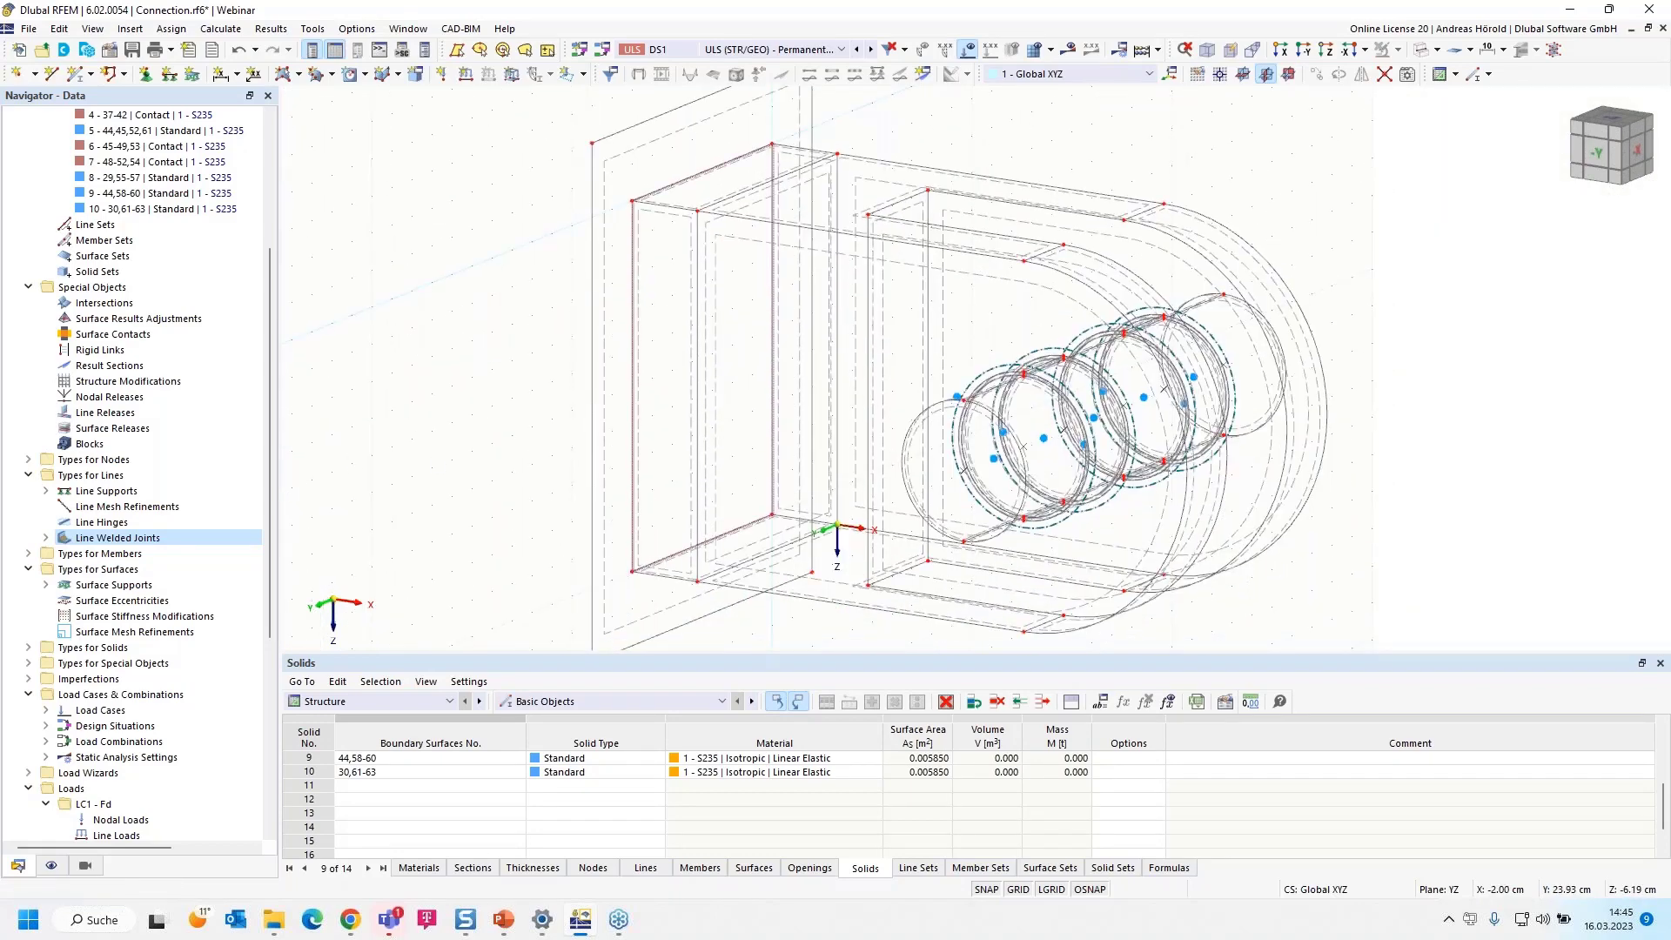
Review the Default stress-strain configuration of the tee joint line weld, including its stresses to calculate
{"action": "left_click", "coordinate": [46, 538]}
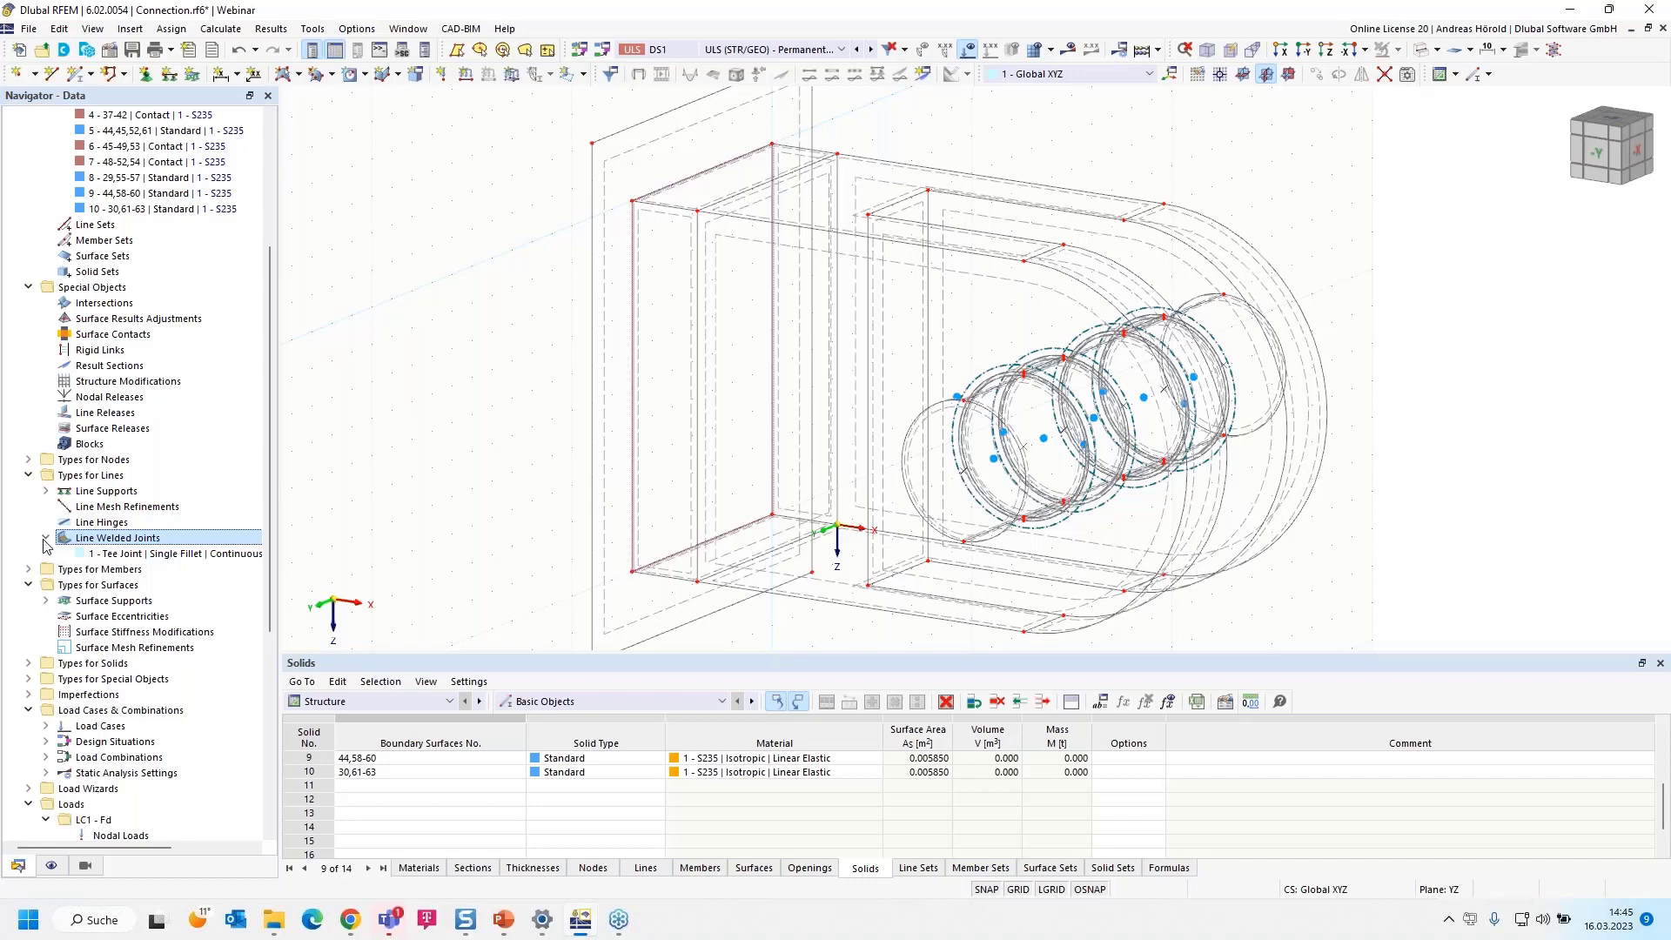
{"action": "double_click", "coordinate": [159, 554]}
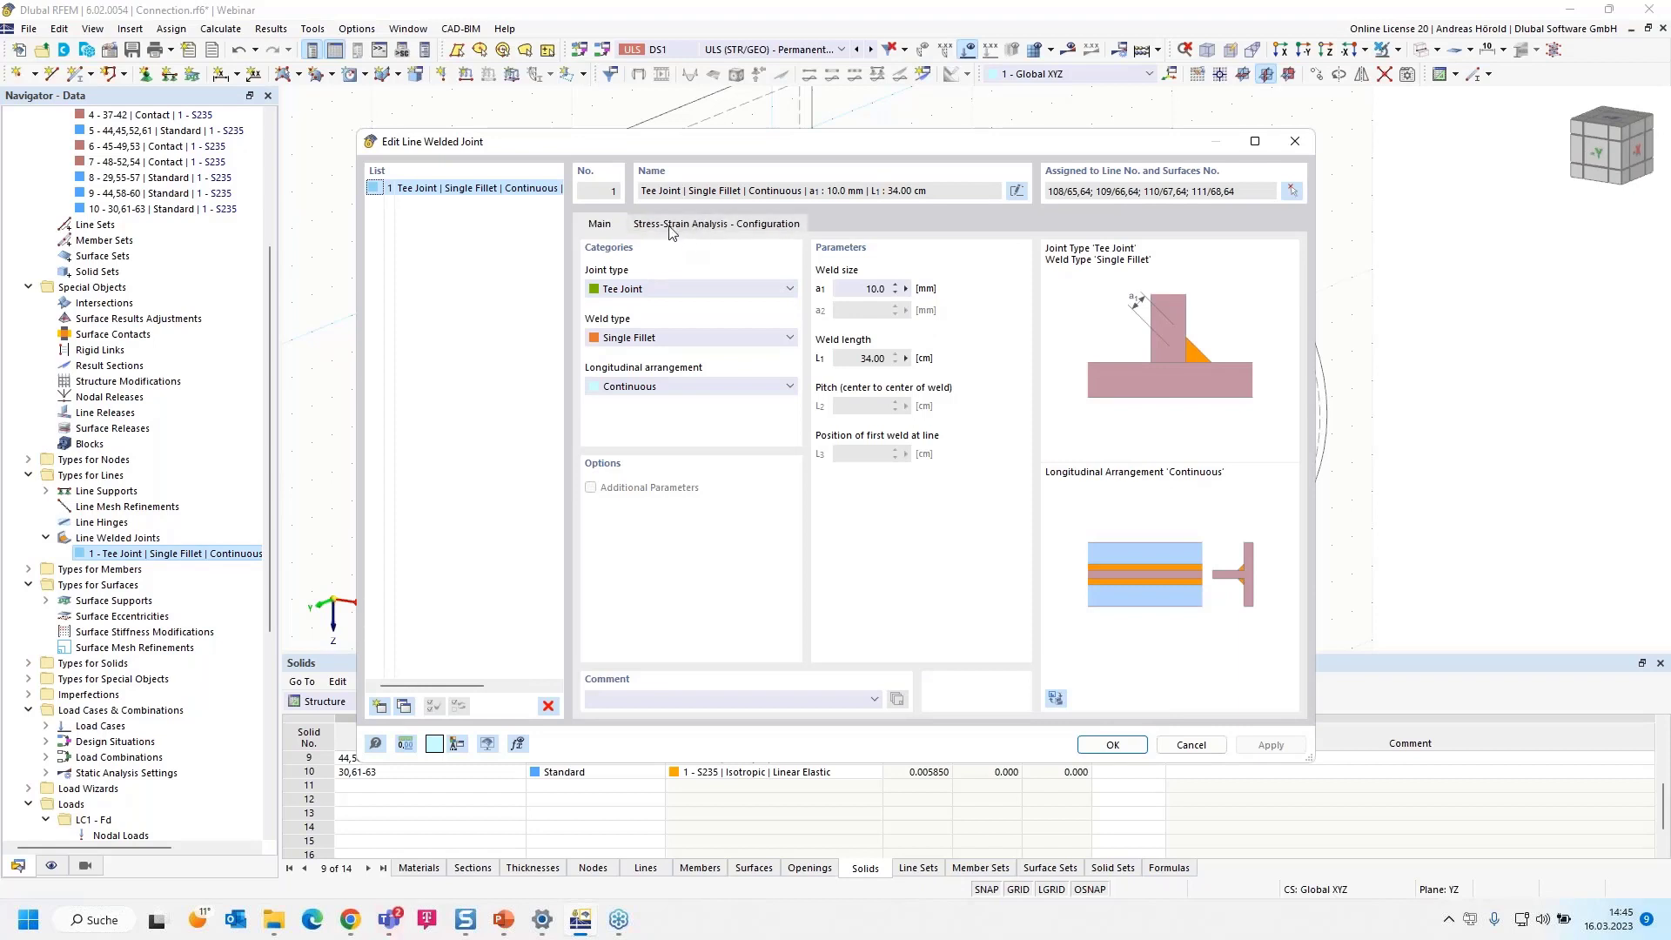
{"action": "left_click", "coordinate": [720, 226]}
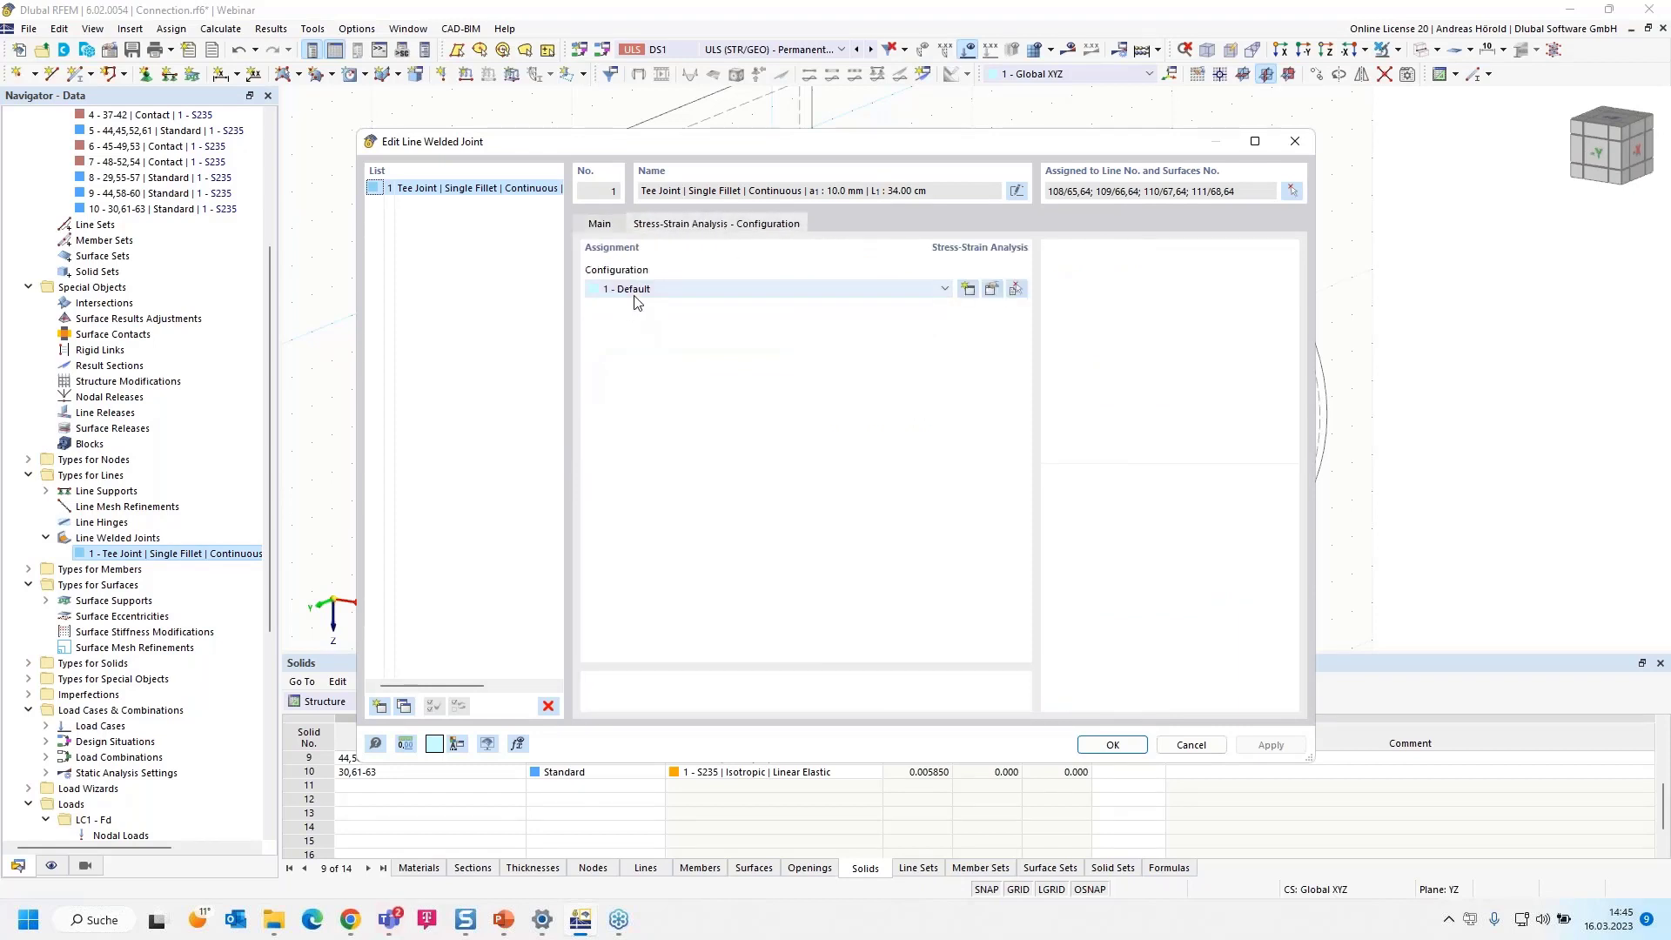
{"action": "left_click", "coordinate": [990, 290]}
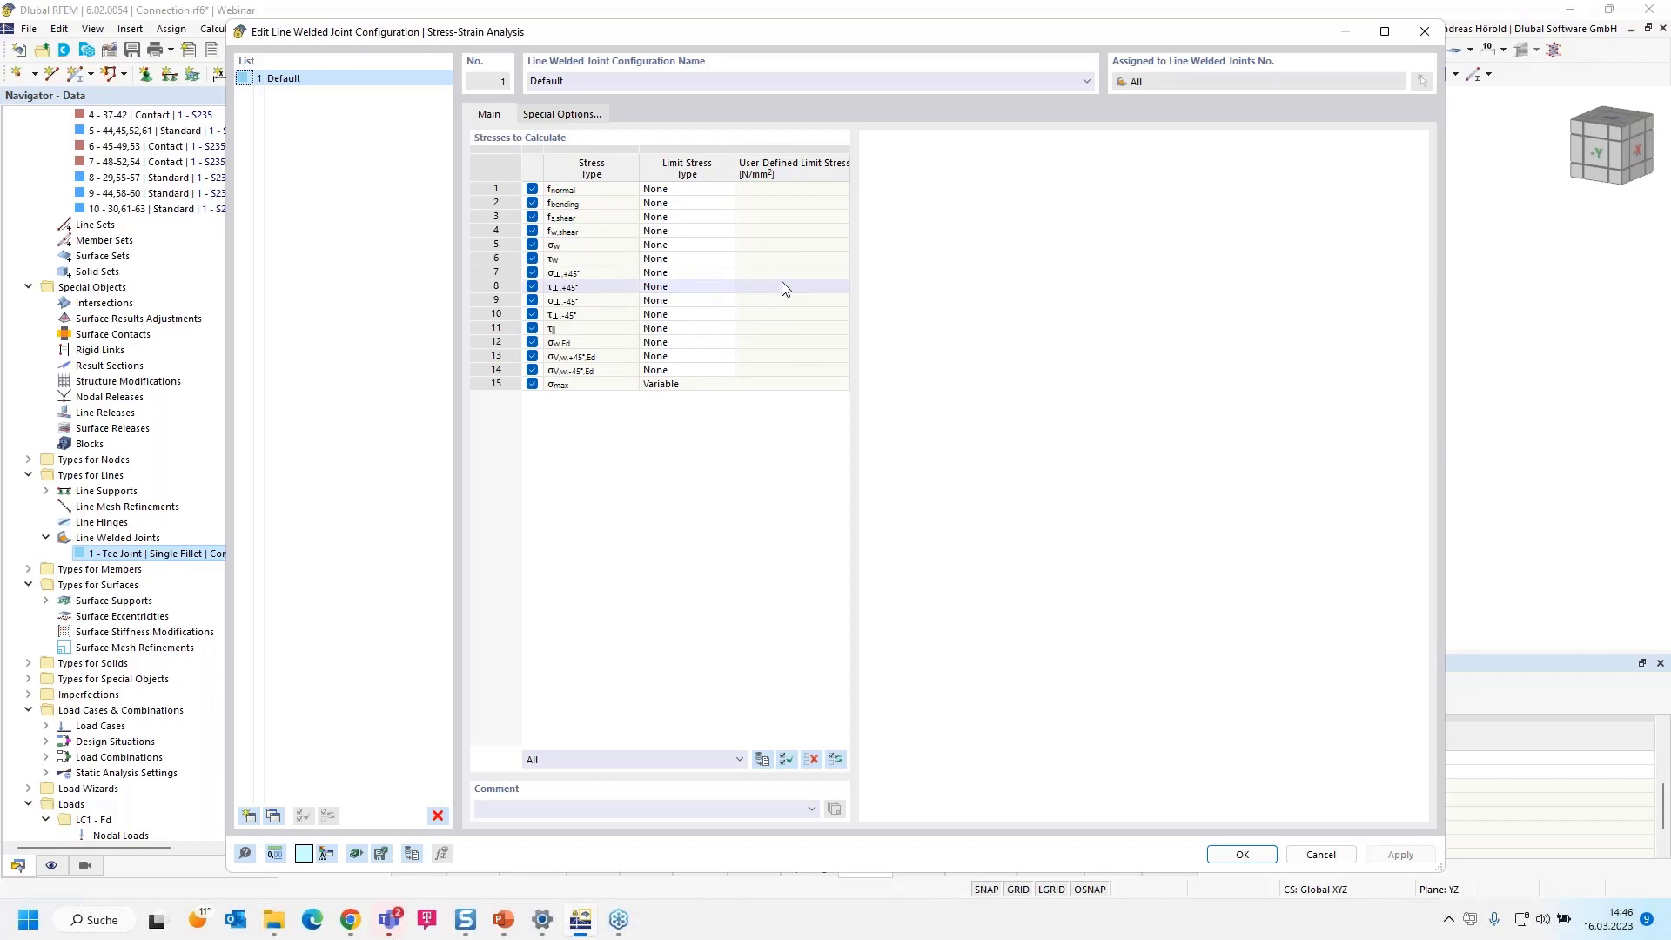
{"action": "left_click", "coordinate": [1216, 860]}
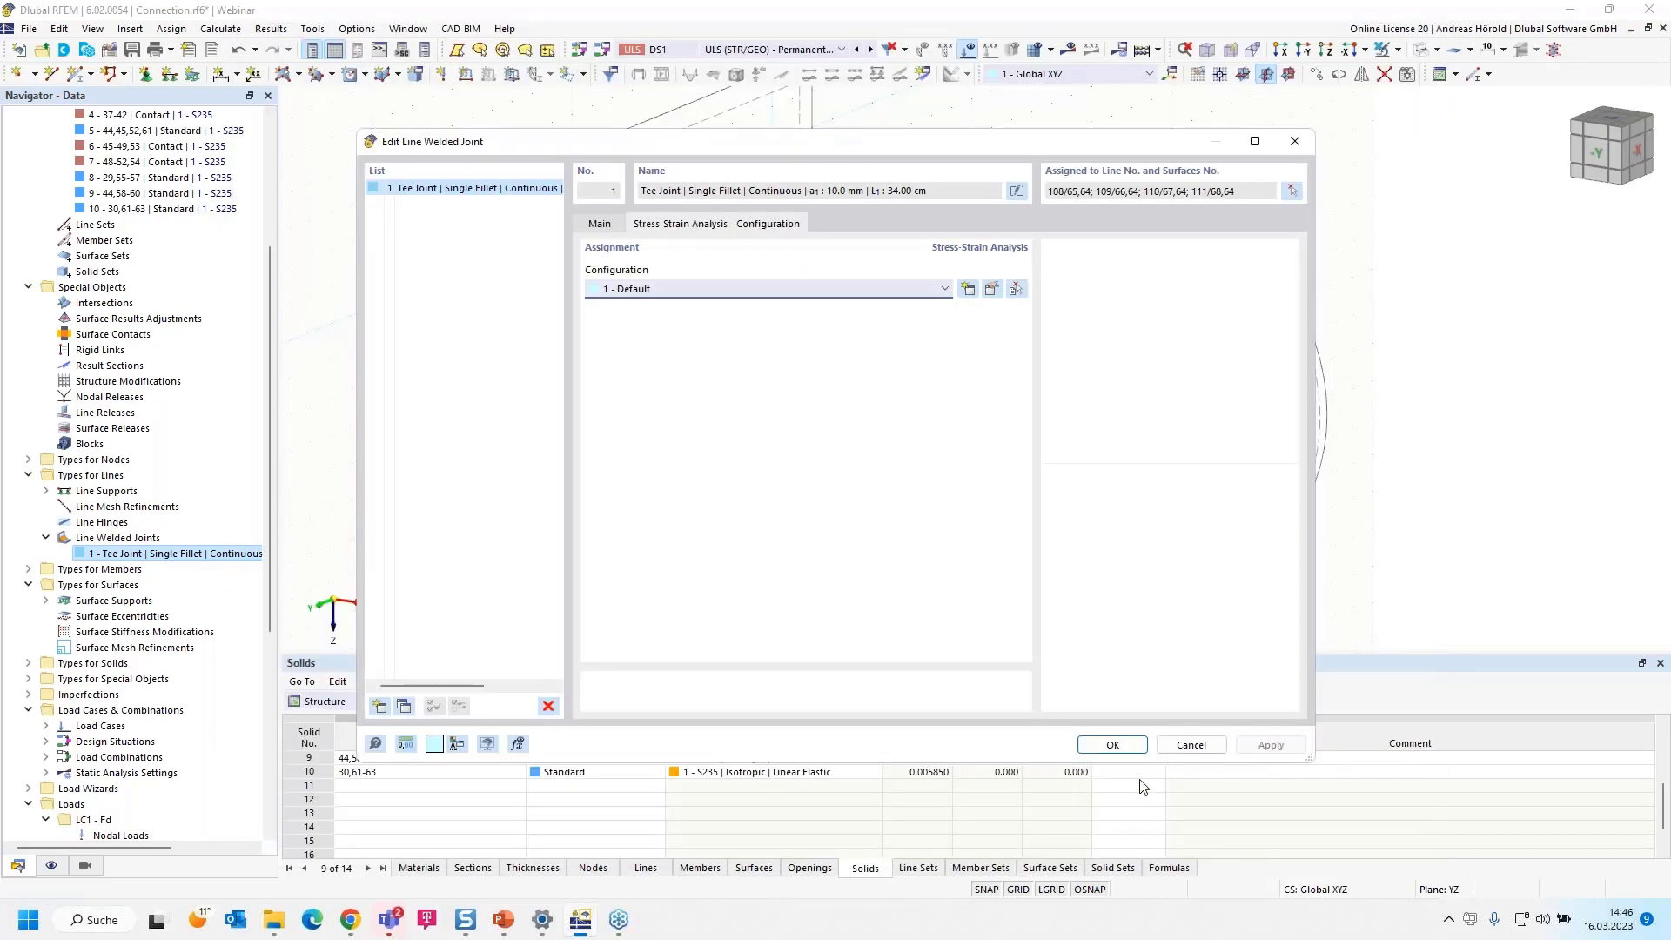
{"action": "left_click", "coordinate": [1112, 744]}
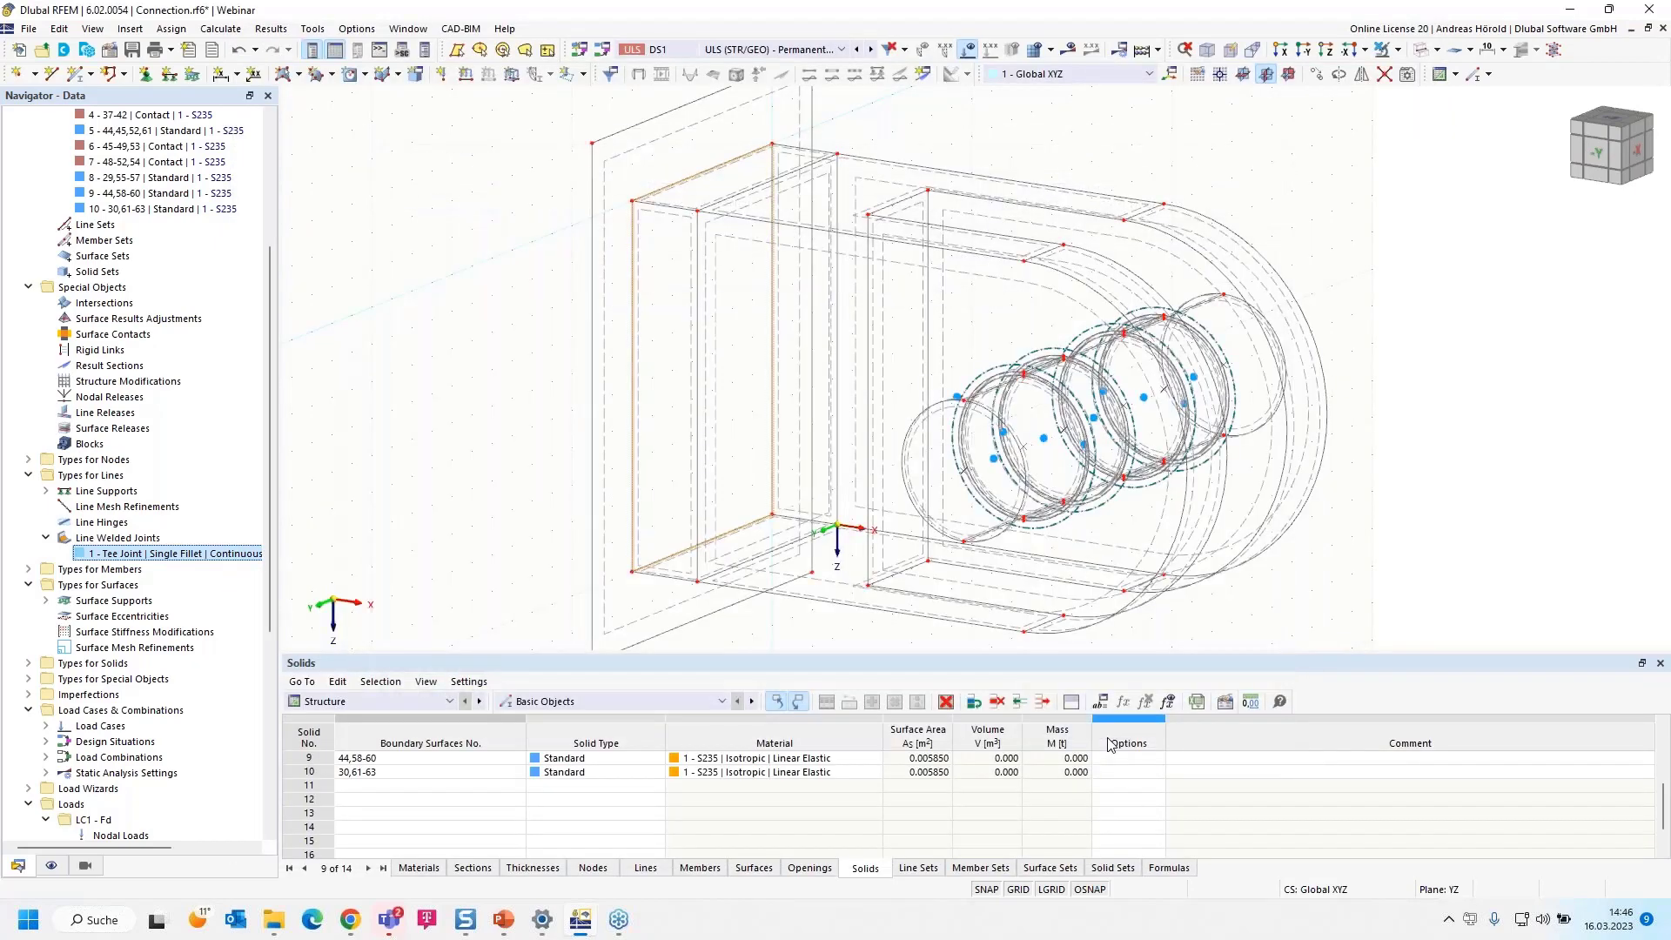
Show the Stress-Strain Analysis input tables and try to calculate the results, aborting at the plausibility check
{"action": "scroll", "coordinate": [806, 546], "scroll_direction": "down", "scroll_amount": 1}
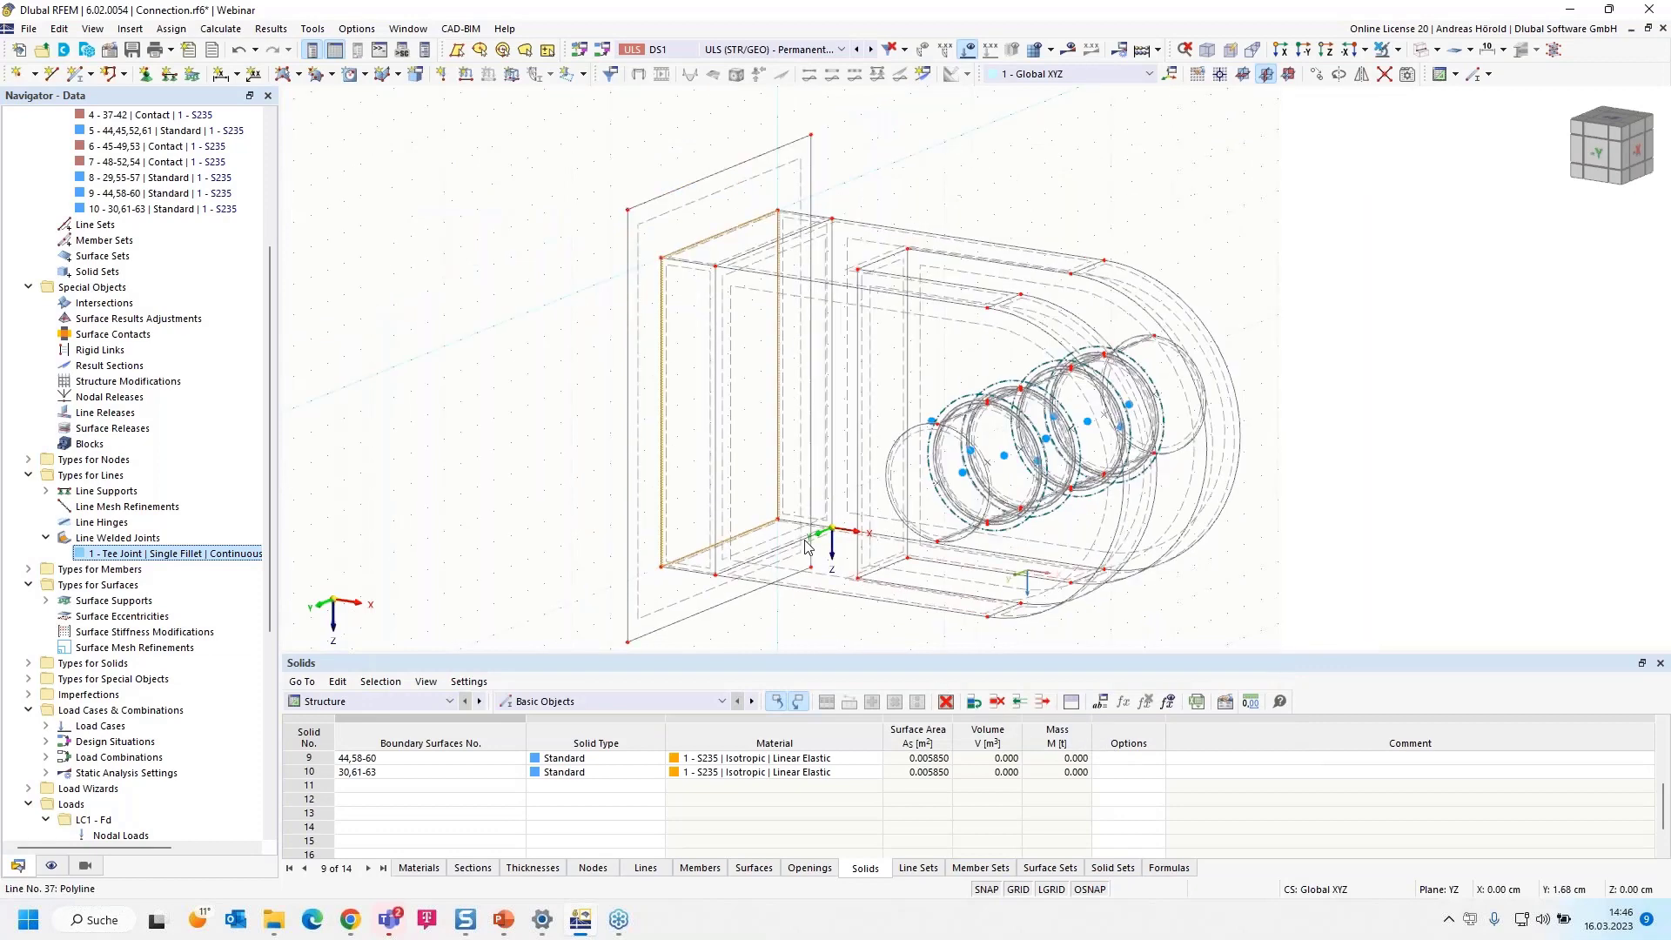
{"action": "left_click", "coordinate": [376, 701]}
{"action": "left_click", "coordinate": [393, 786]}
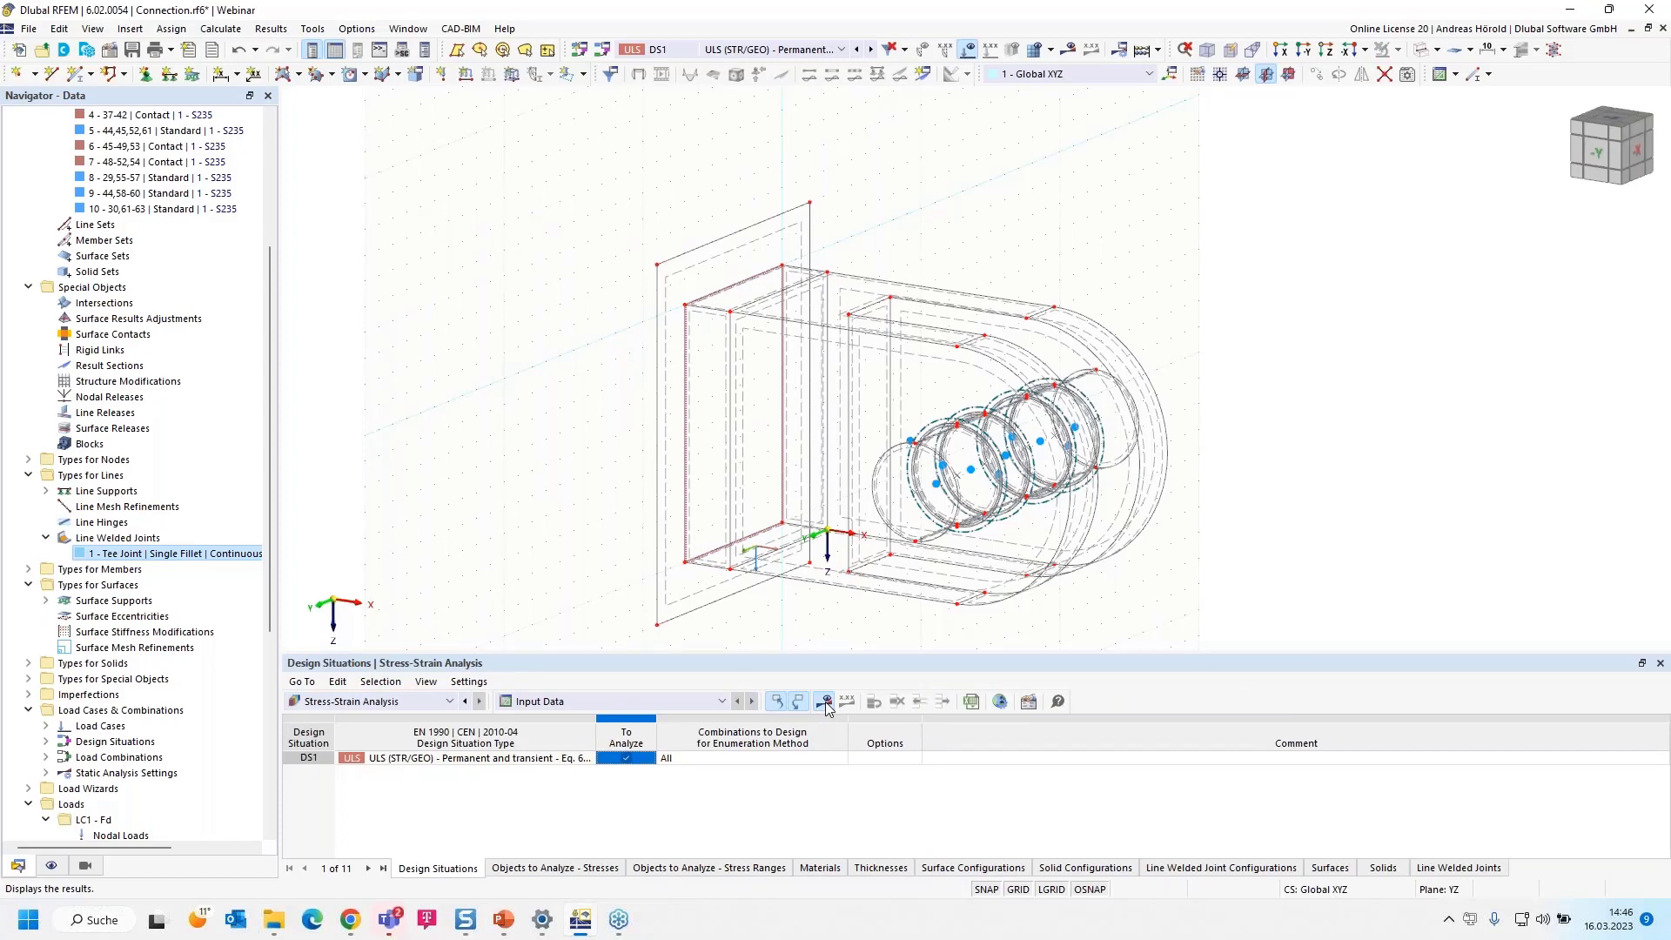
{"action": "left_click", "coordinate": [825, 701]}
{"action": "left_click", "coordinate": [901, 532]}
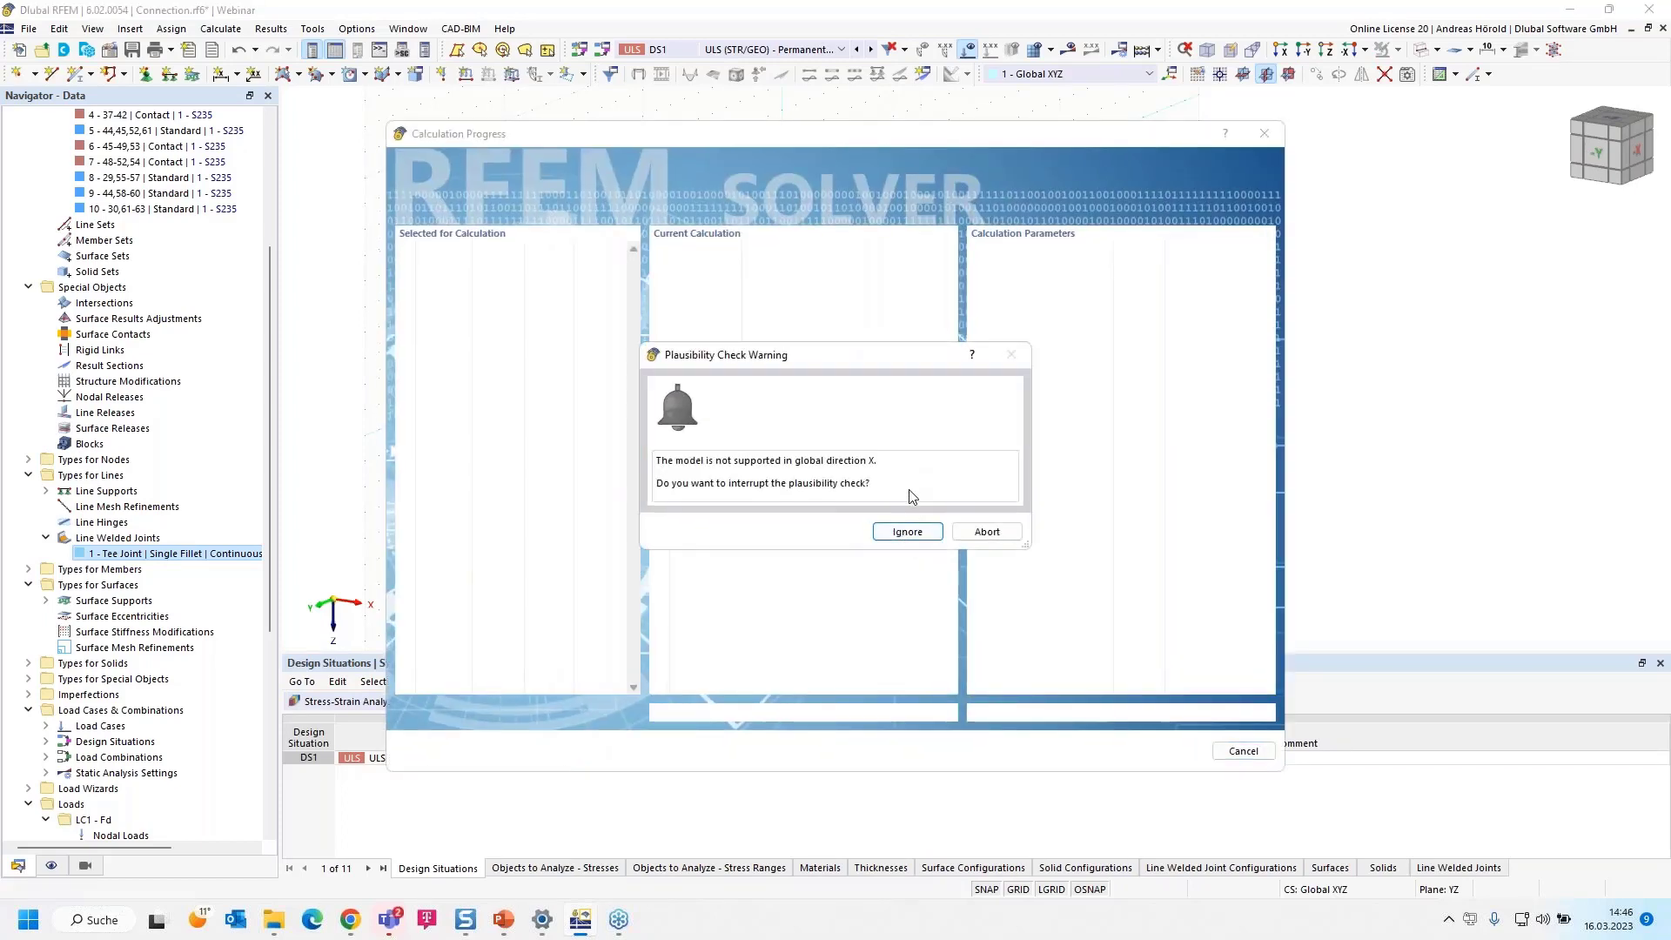
{"action": "left_click", "coordinate": [986, 532]}
Assign the predefined Rigid surface support to the 20 mm end plate surface 64
{"action": "scroll", "coordinate": [645, 415], "scroll_direction": "up", "scroll_amount": 4}
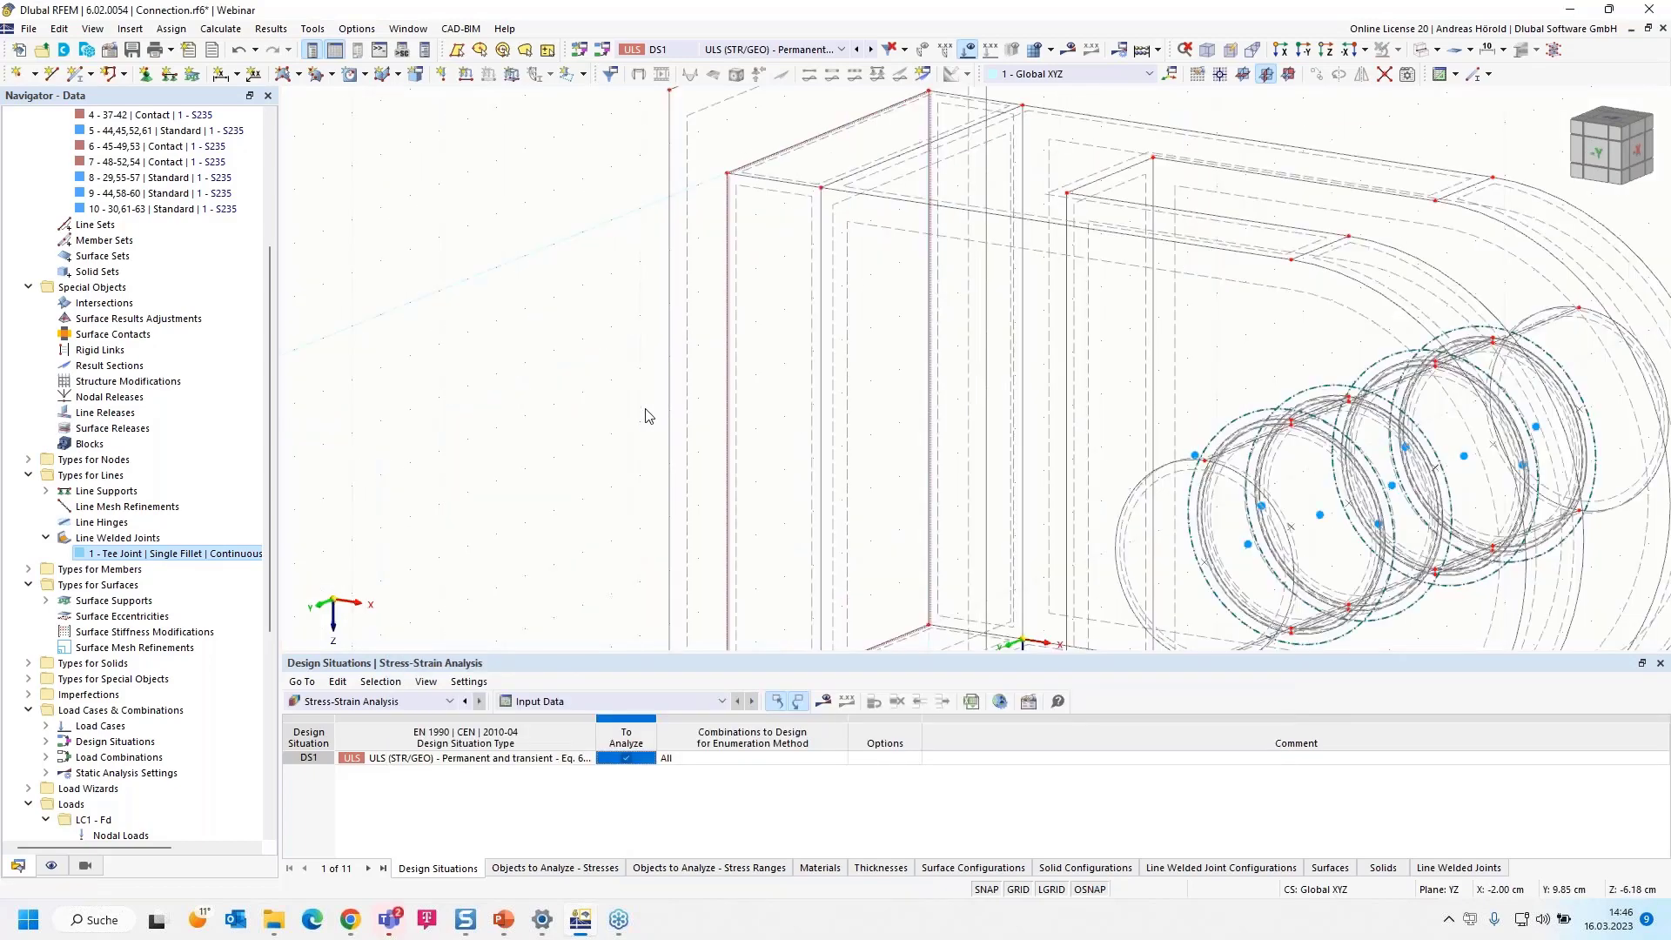
{"action": "scroll", "coordinate": [645, 416], "scroll_direction": "down", "scroll_amount": 3}
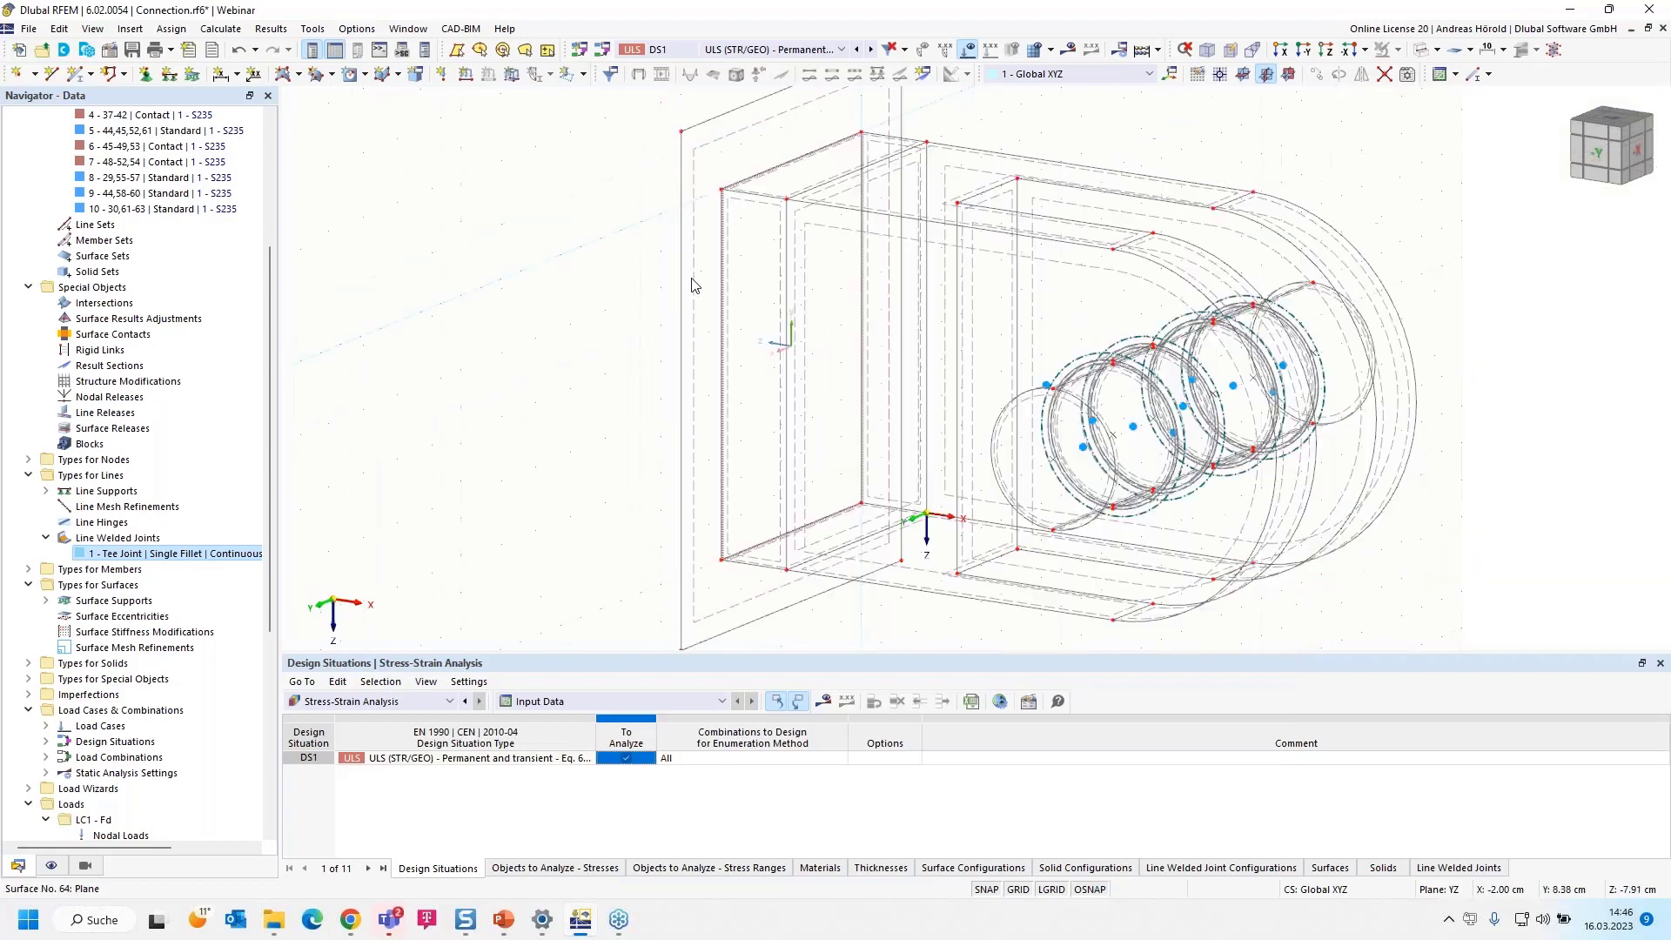
{"action": "double_click", "coordinate": [722, 167]}
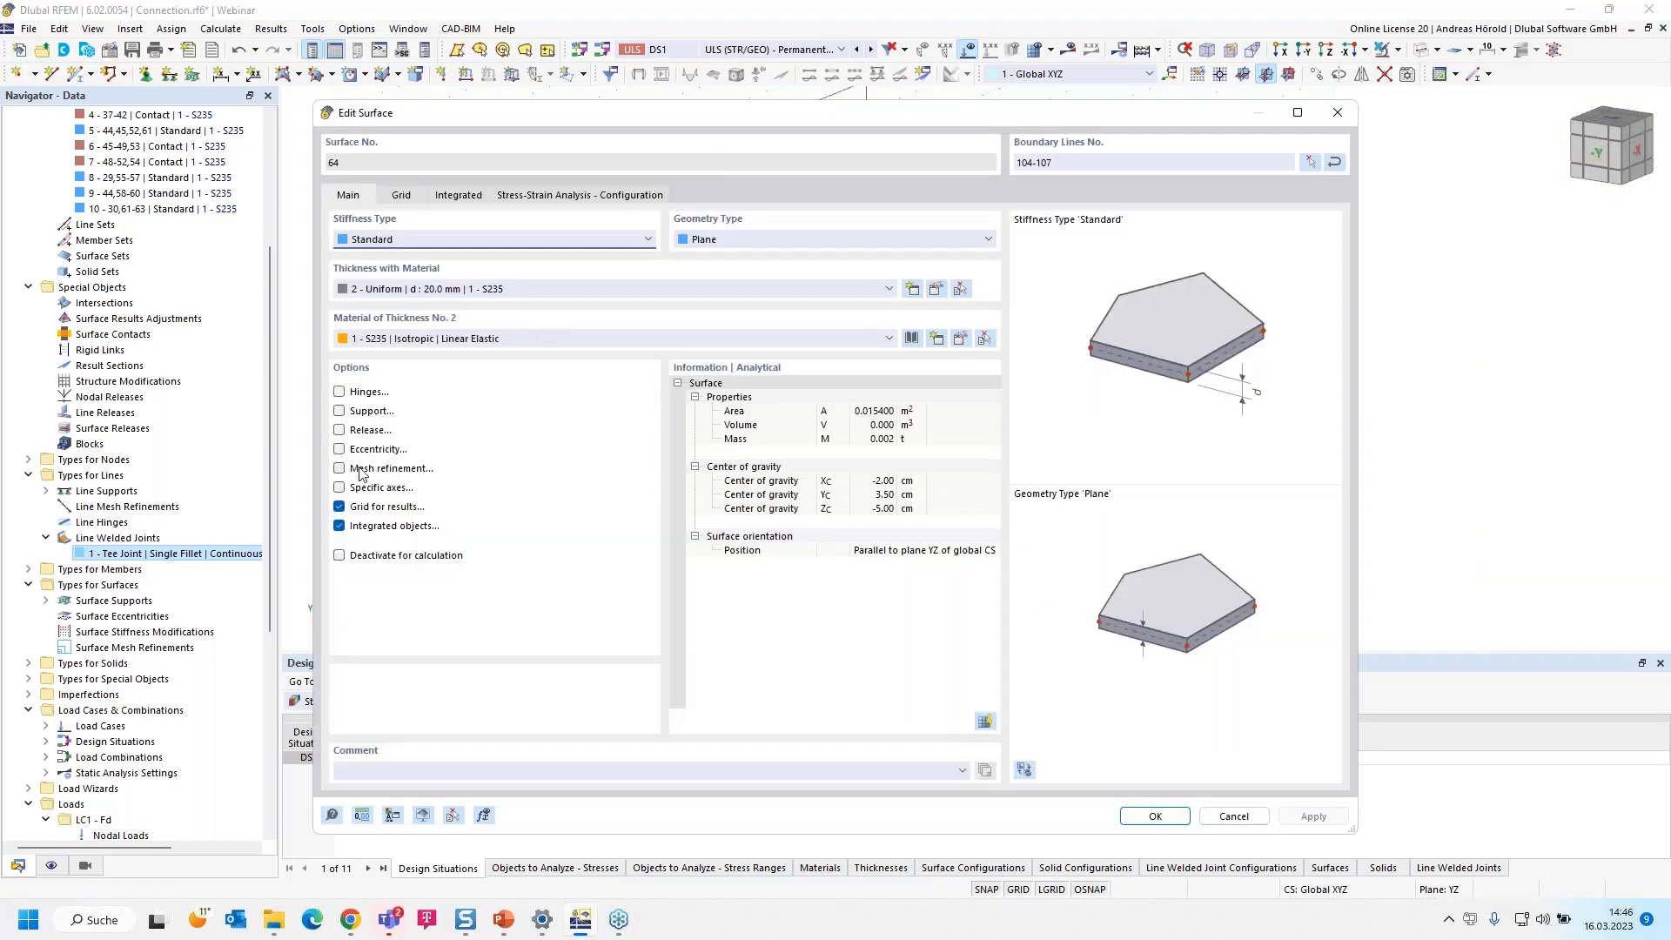
{"action": "left_click", "coordinate": [339, 411]}
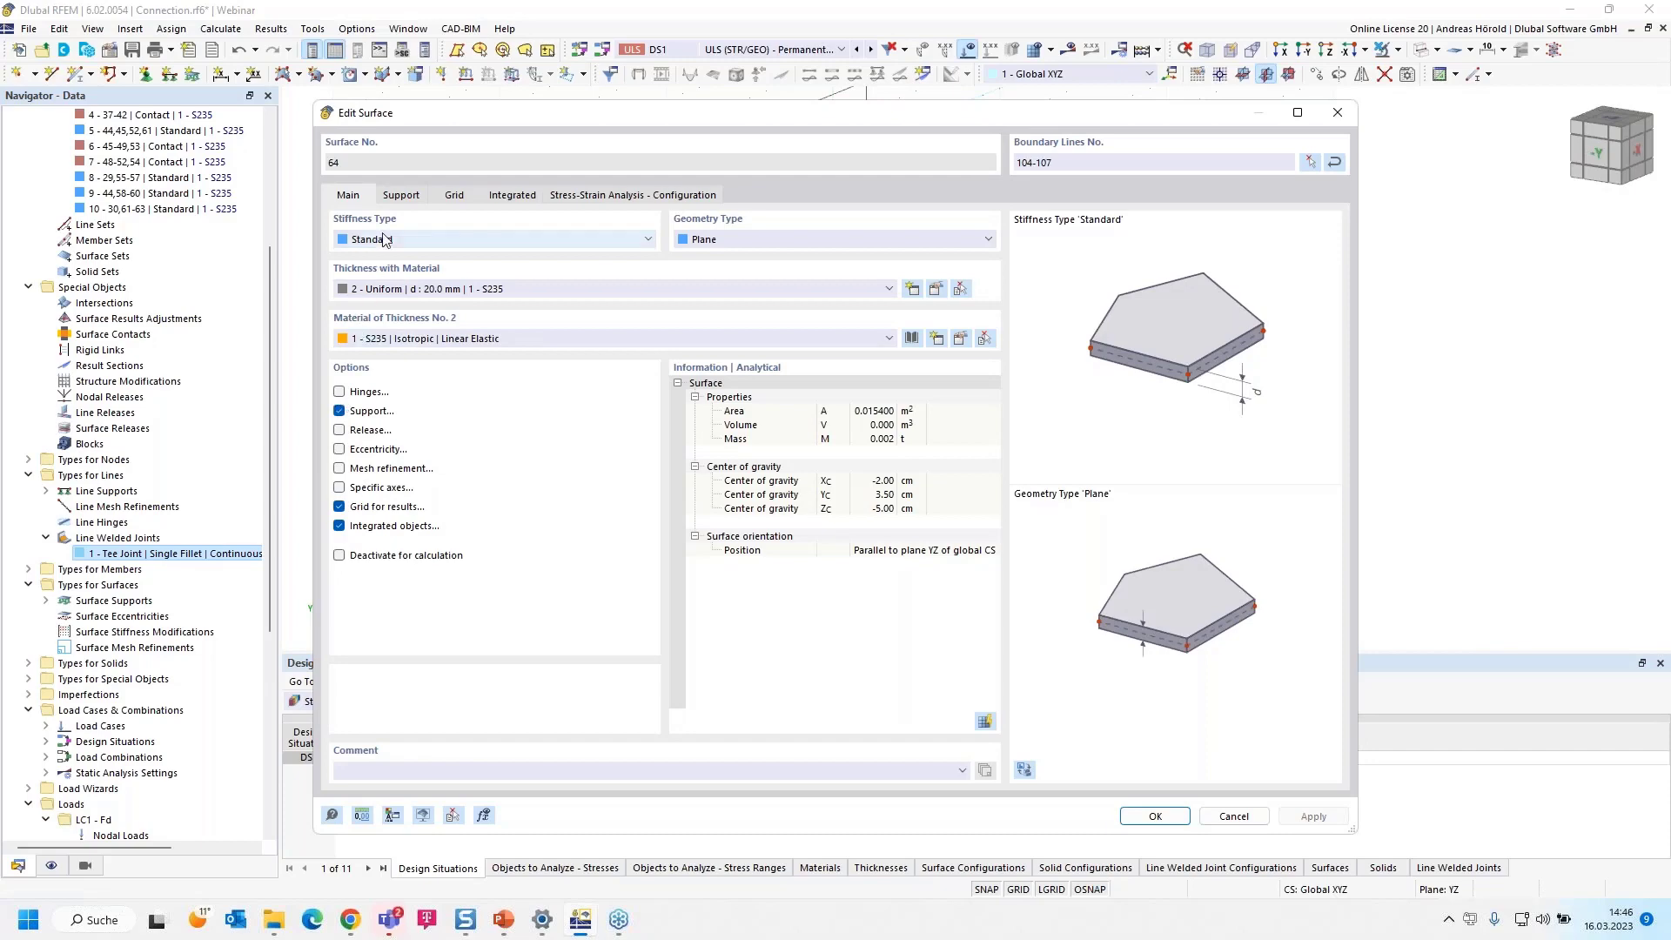
{"action": "left_click", "coordinate": [400, 200]}
{"action": "left_click", "coordinate": [409, 260]}
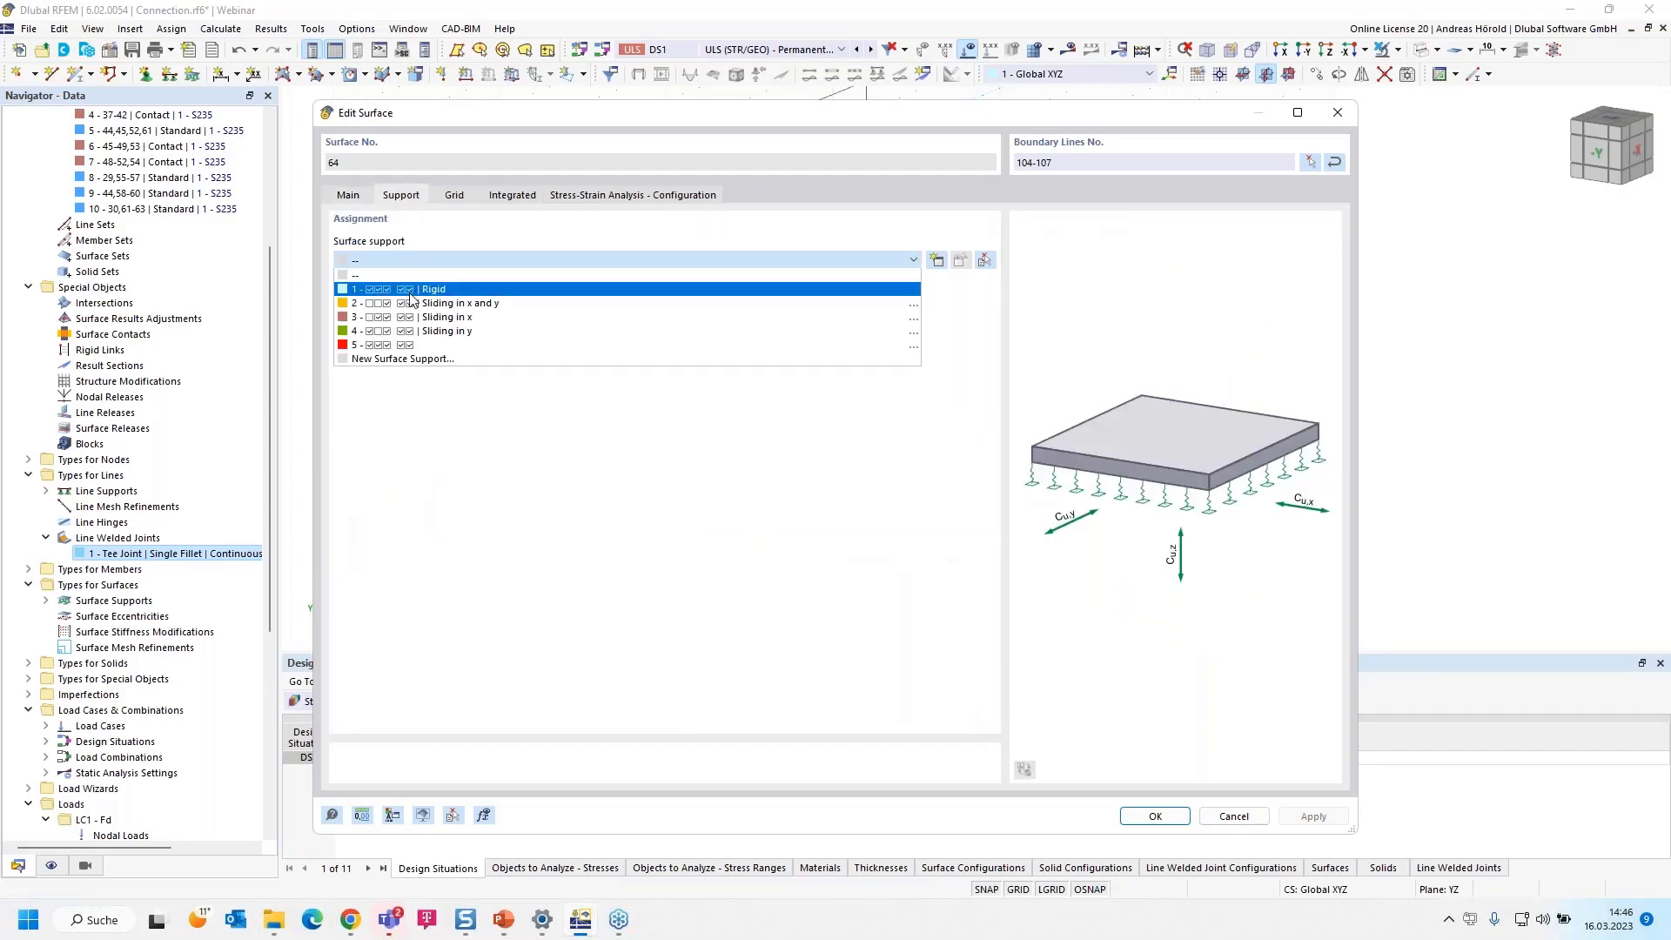
{"action": "left_click", "coordinate": [414, 293]}
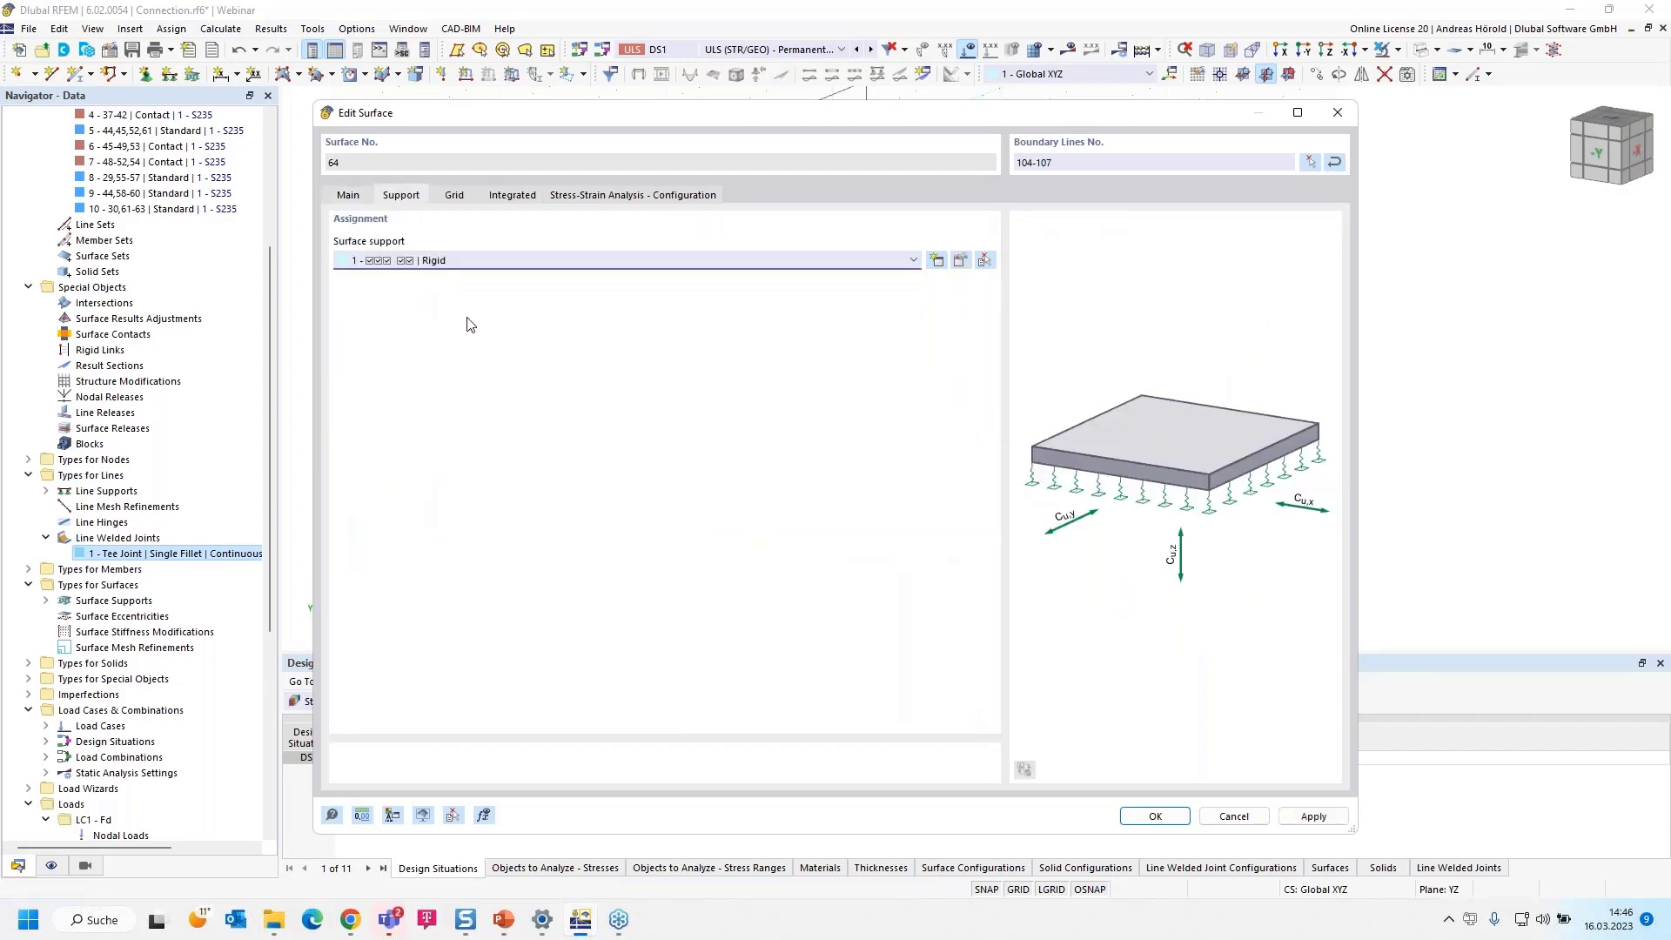
{"action": "left_click", "coordinate": [1155, 816]}
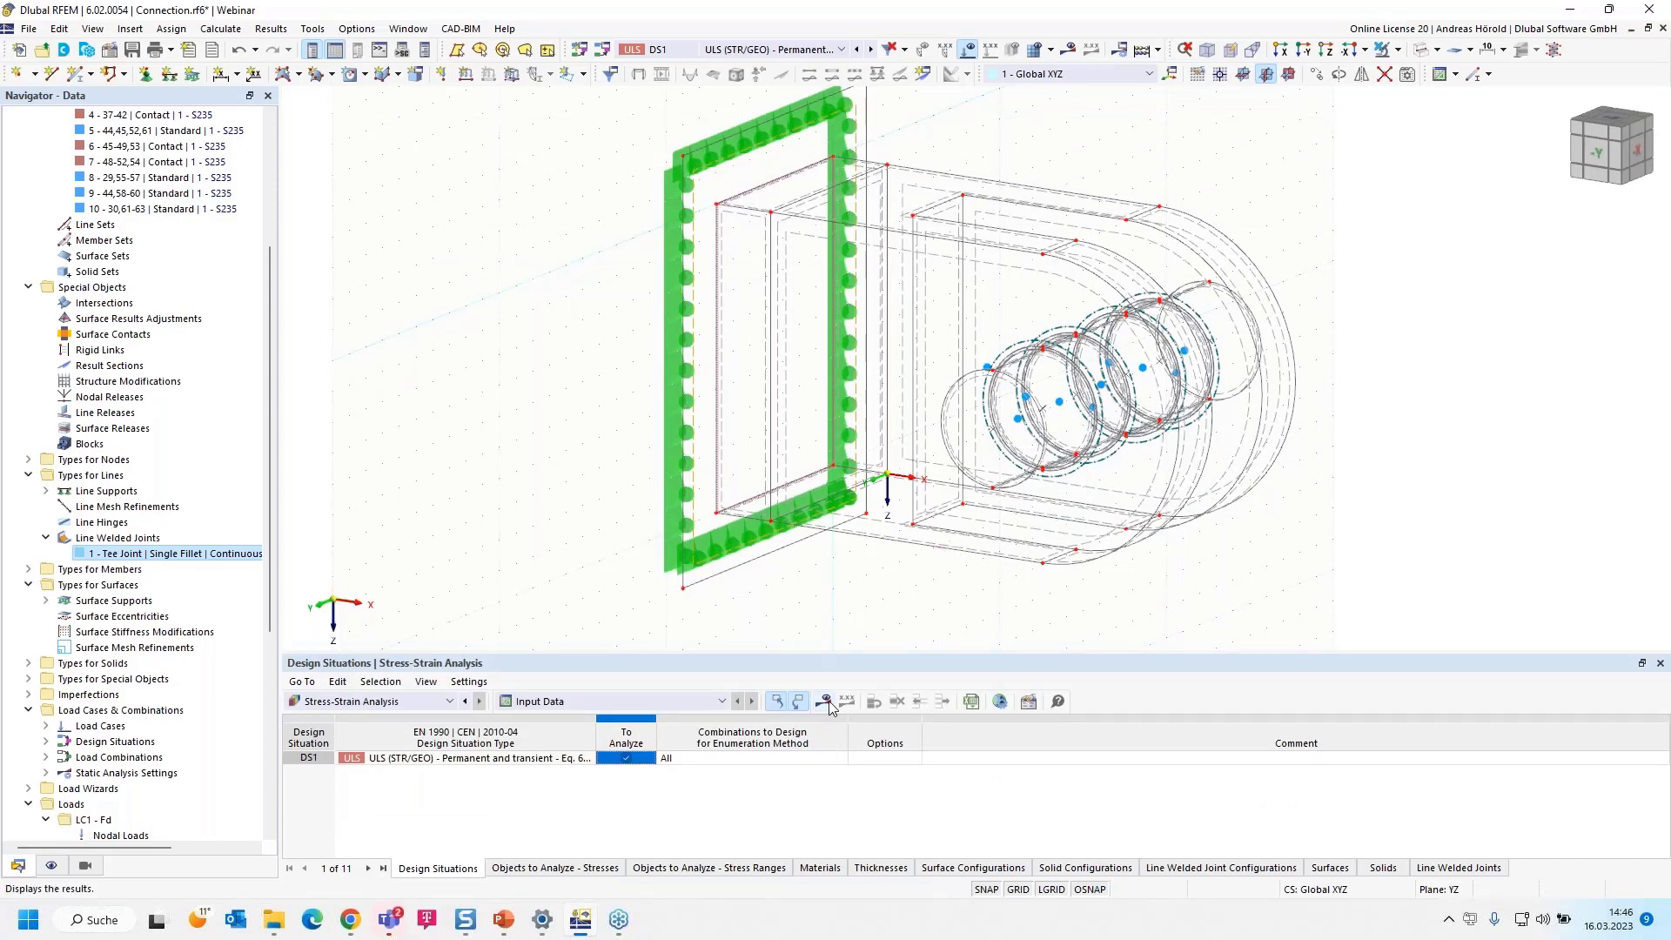
Calculate the stress-strain analysis results and display the maximum shear stress τmax on the solids
{"action": "left_click", "coordinate": [827, 705]}
{"action": "left_click", "coordinate": [883, 534]}
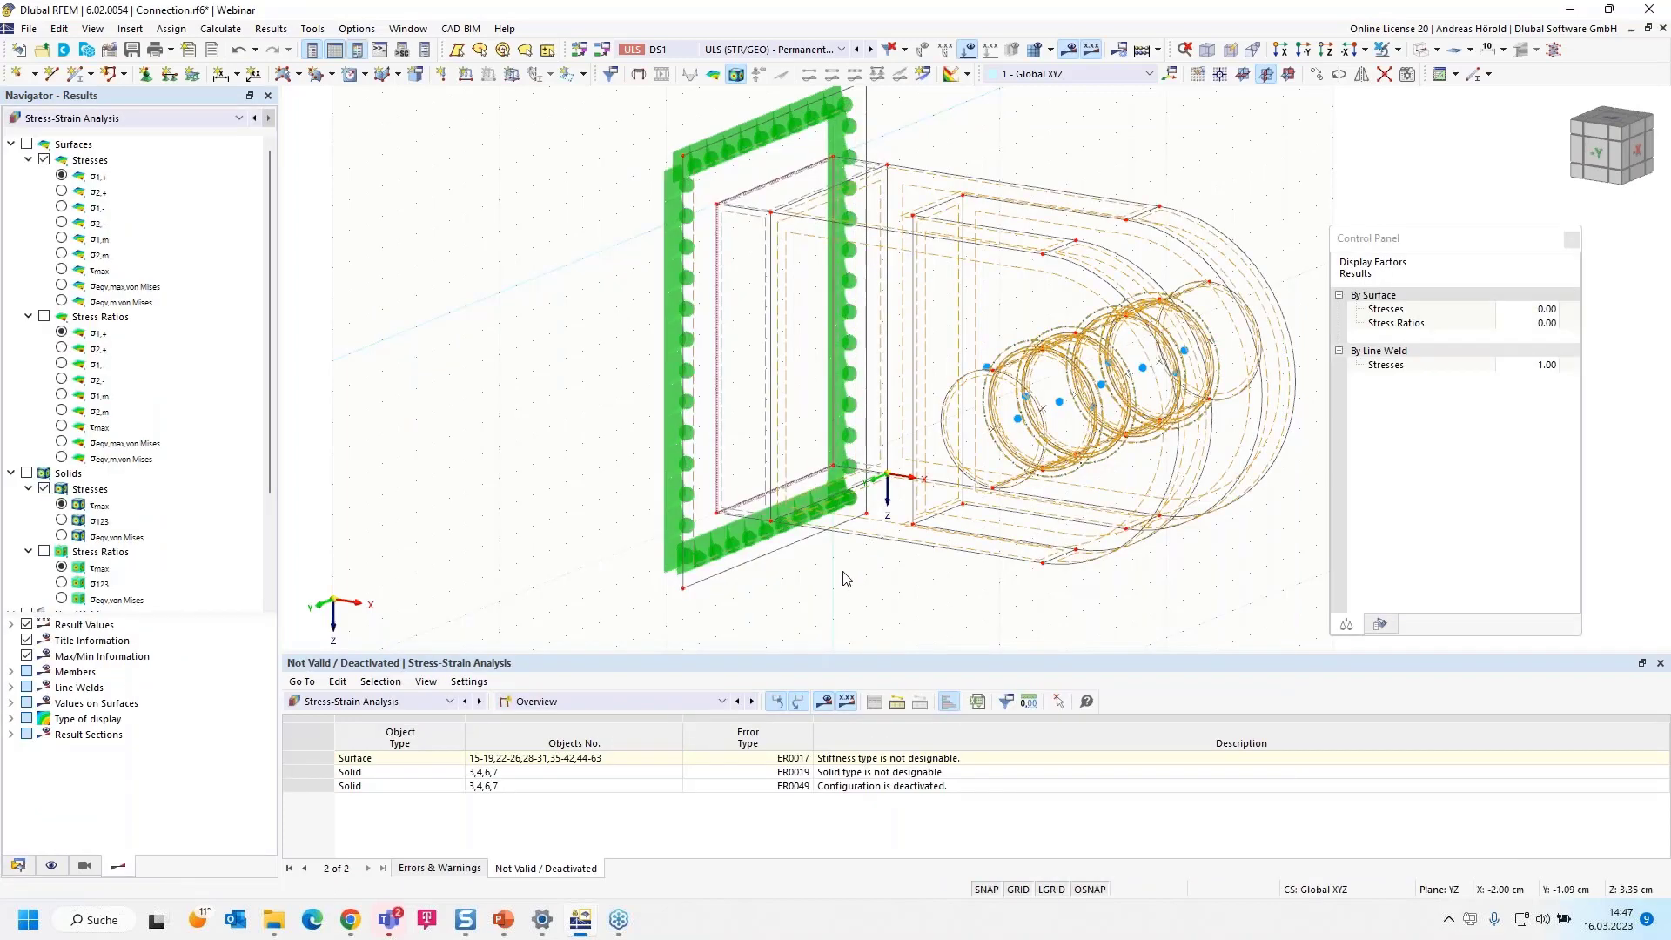
{"action": "left_click", "coordinate": [68, 511]}
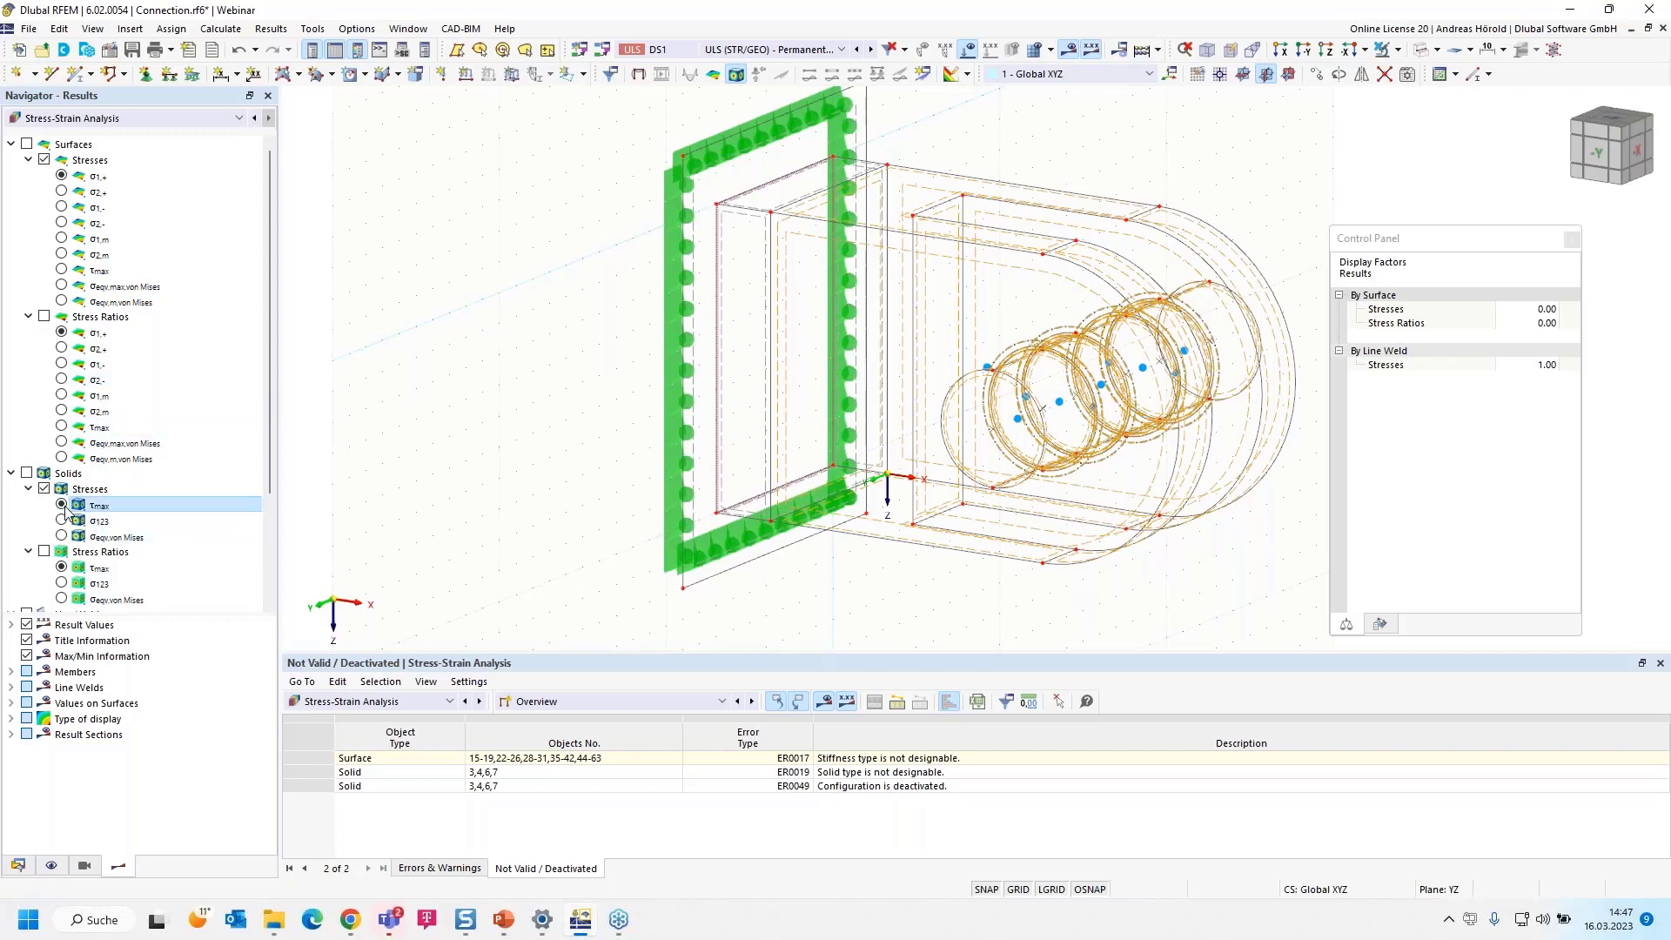
{"action": "left_click", "coordinate": [27, 472]}
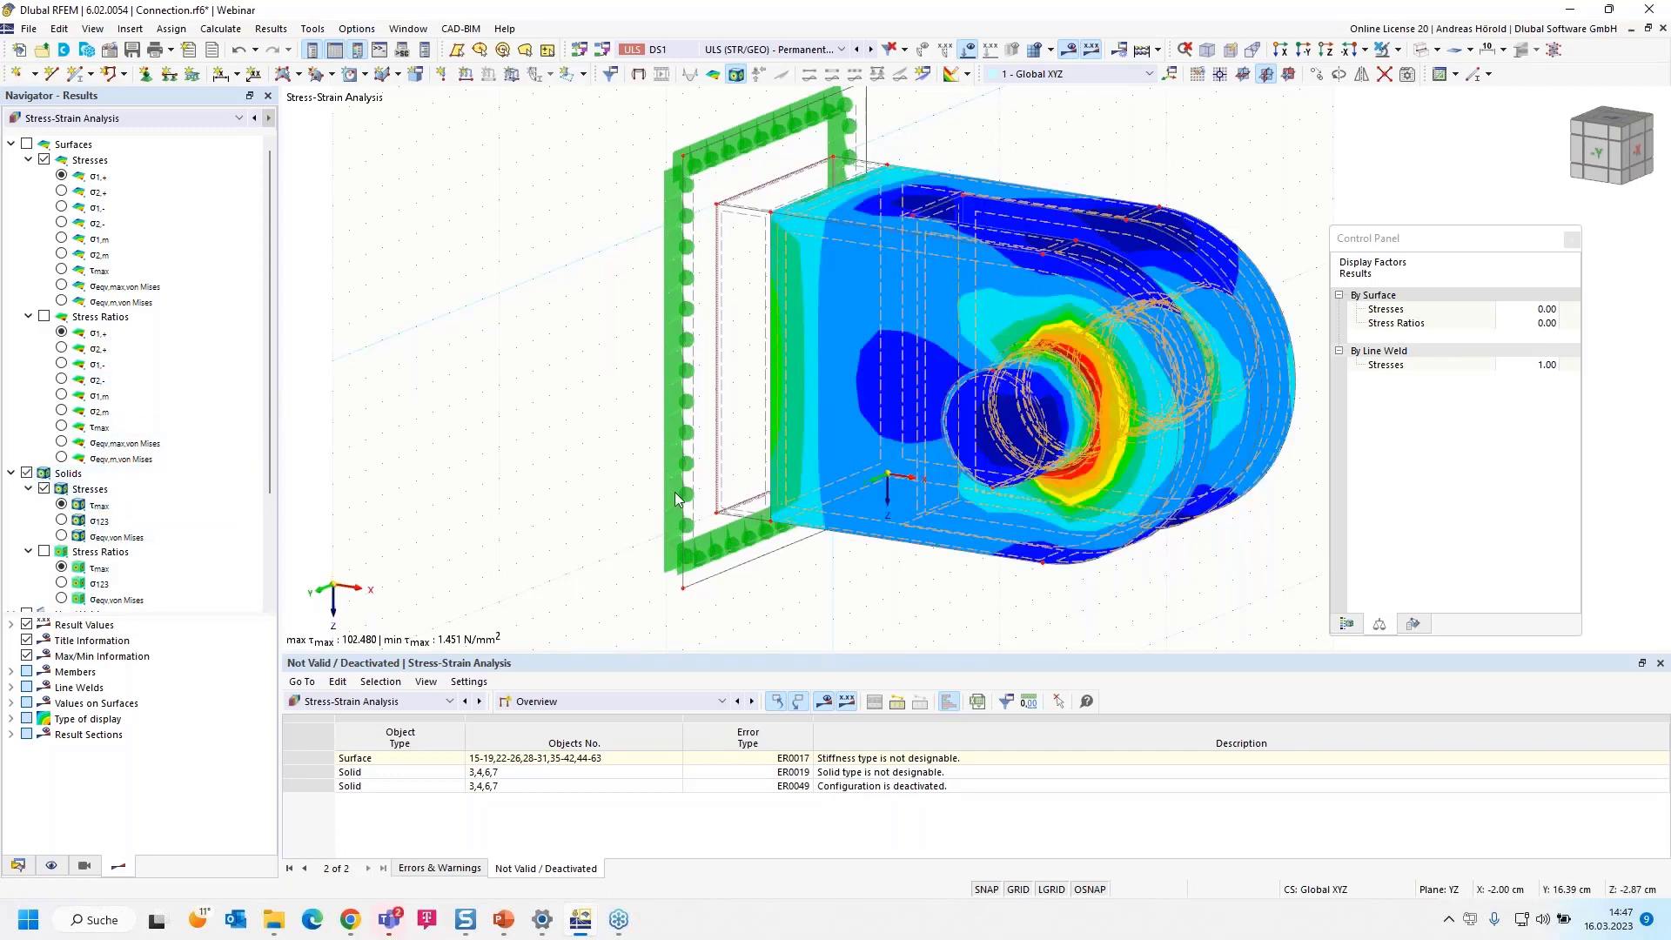
Review the result tables for stresses on solids and in line welds by design situation, returning to the solids table
{"action": "left_click", "coordinate": [634, 703]}
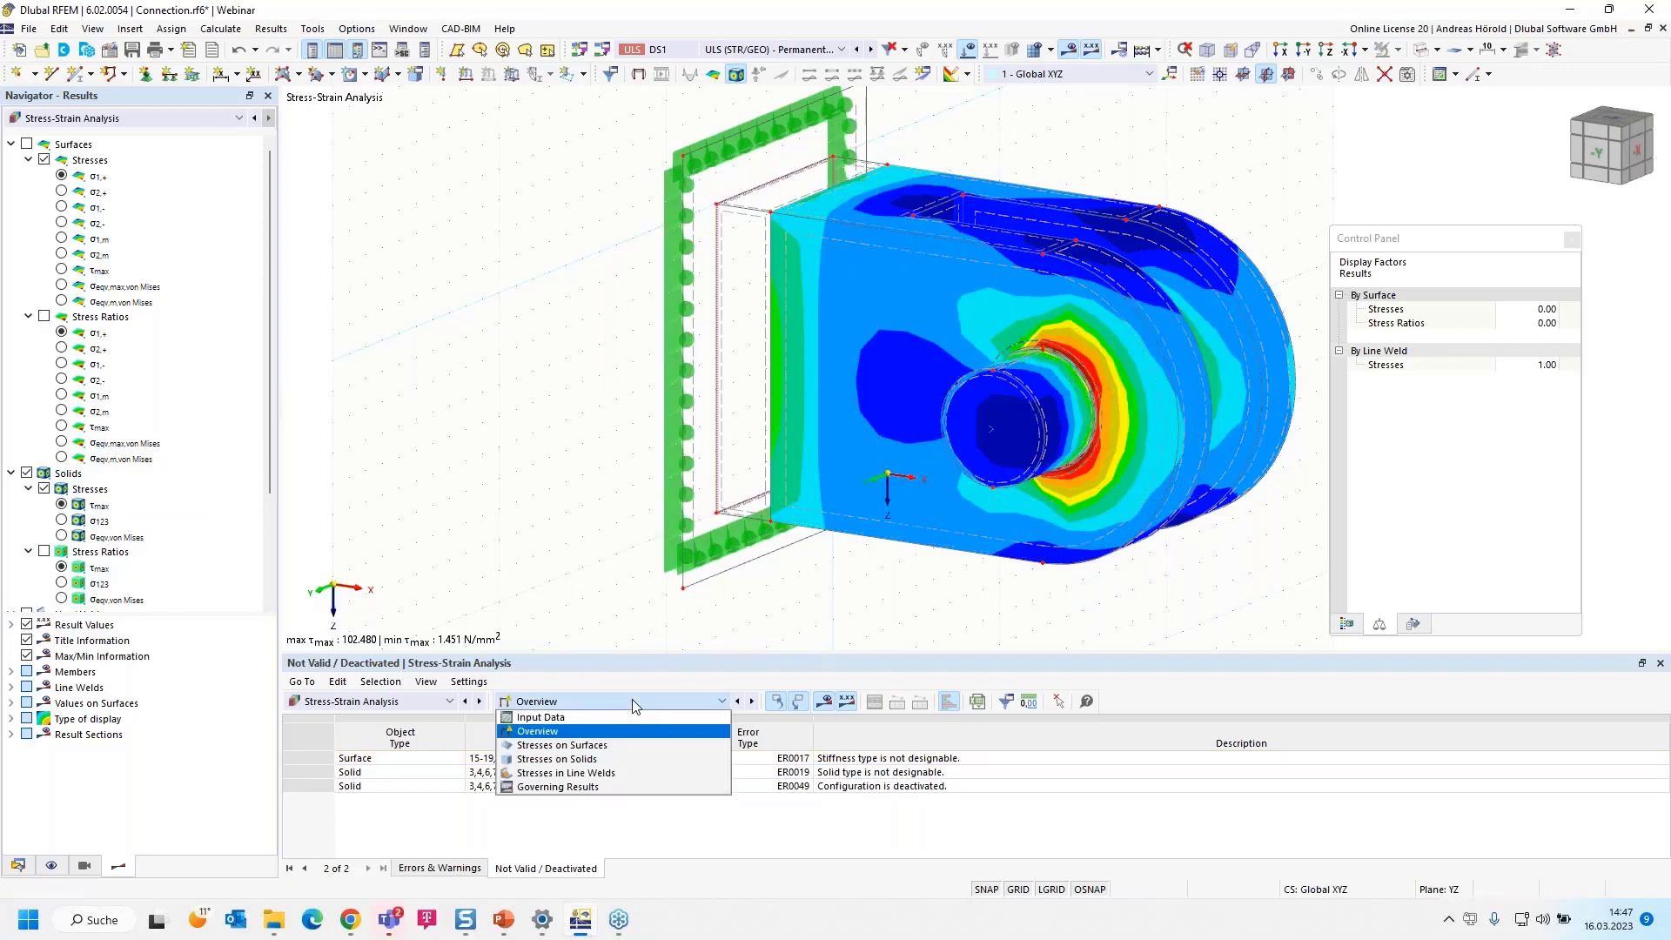
{"action": "left_click", "coordinate": [620, 760]}
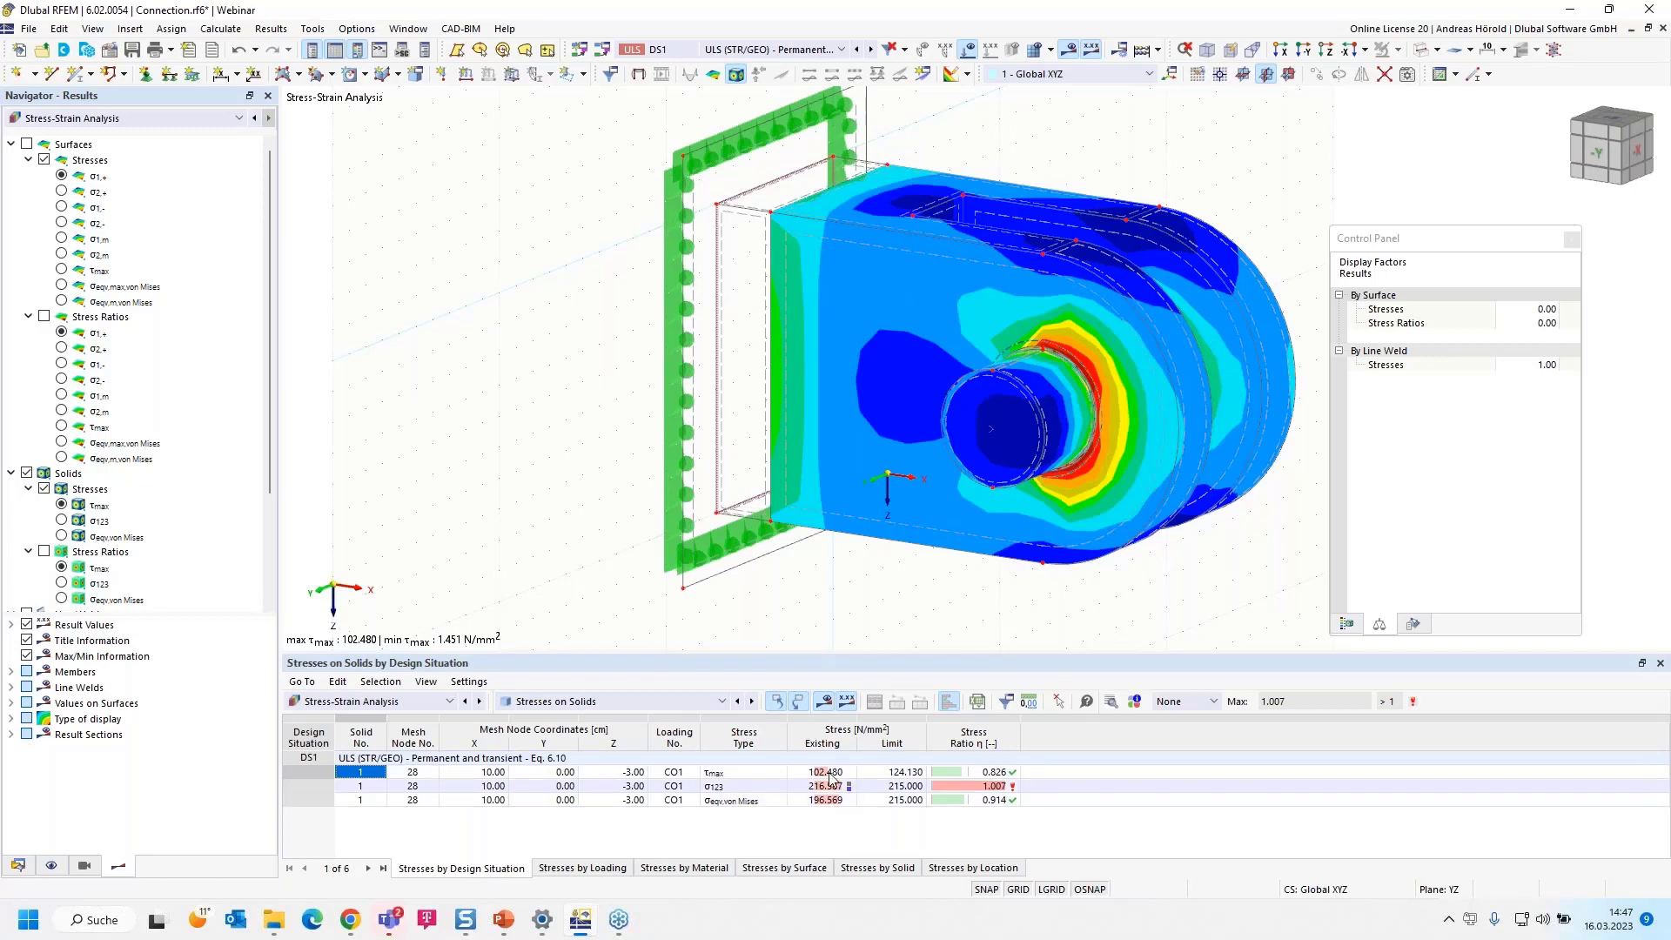
{"action": "left_click", "coordinate": [653, 702]}
{"action": "left_click", "coordinate": [648, 773]}
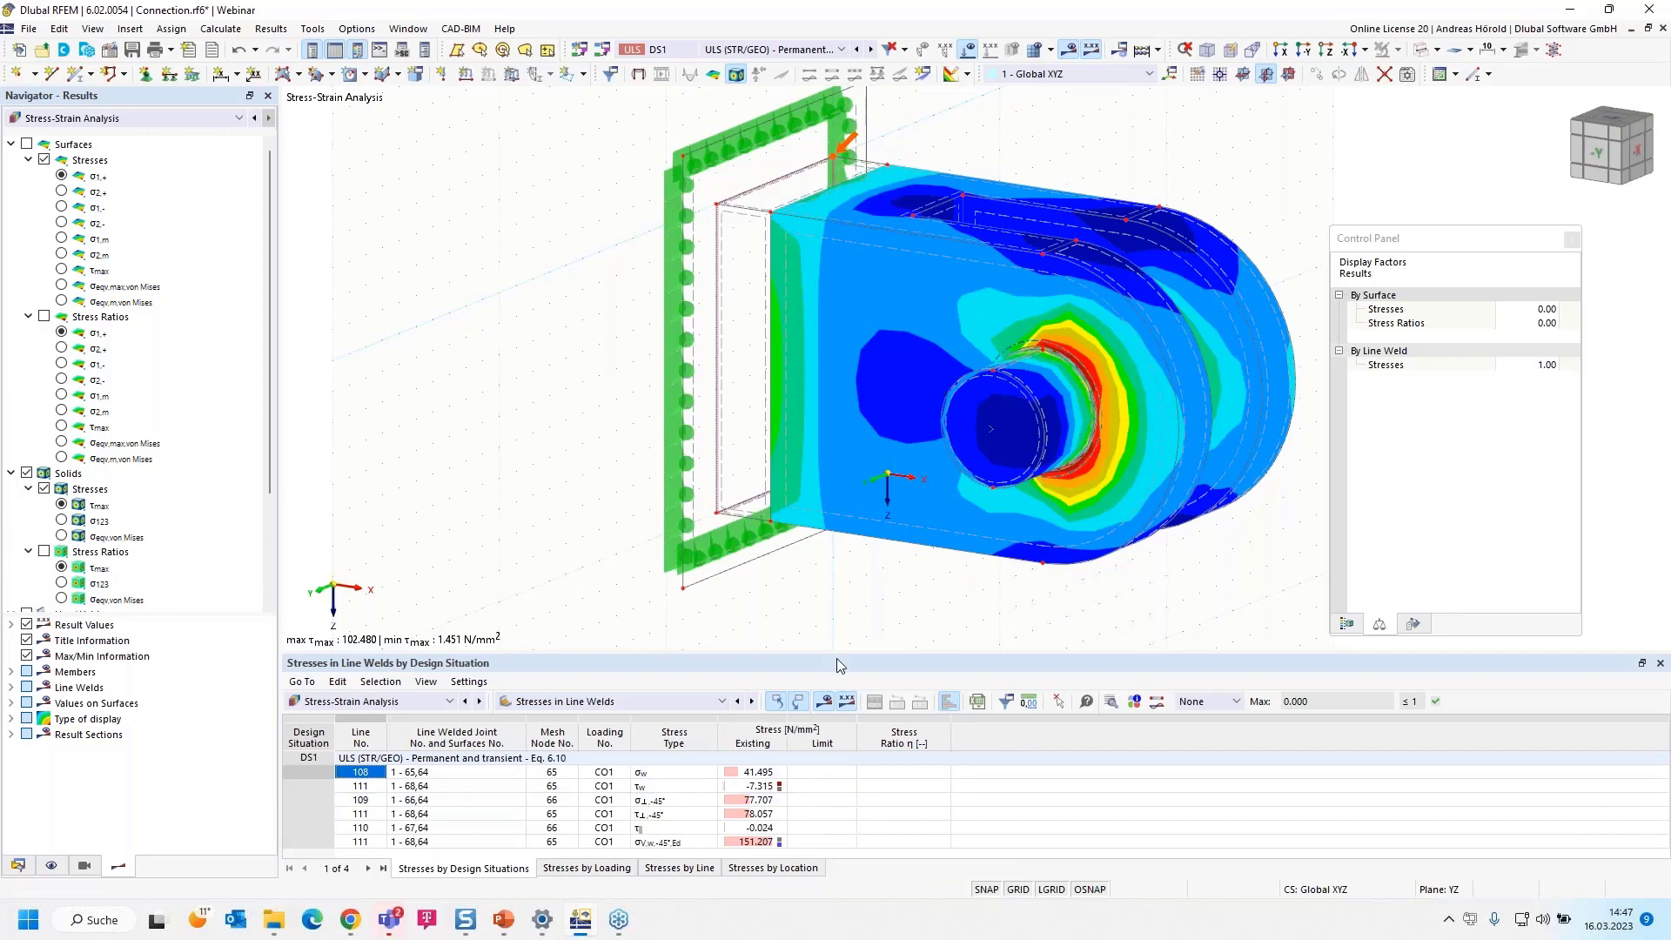
{"action": "left_click_drag", "start_coordinate": [838, 654], "coordinate": [838, 603]}
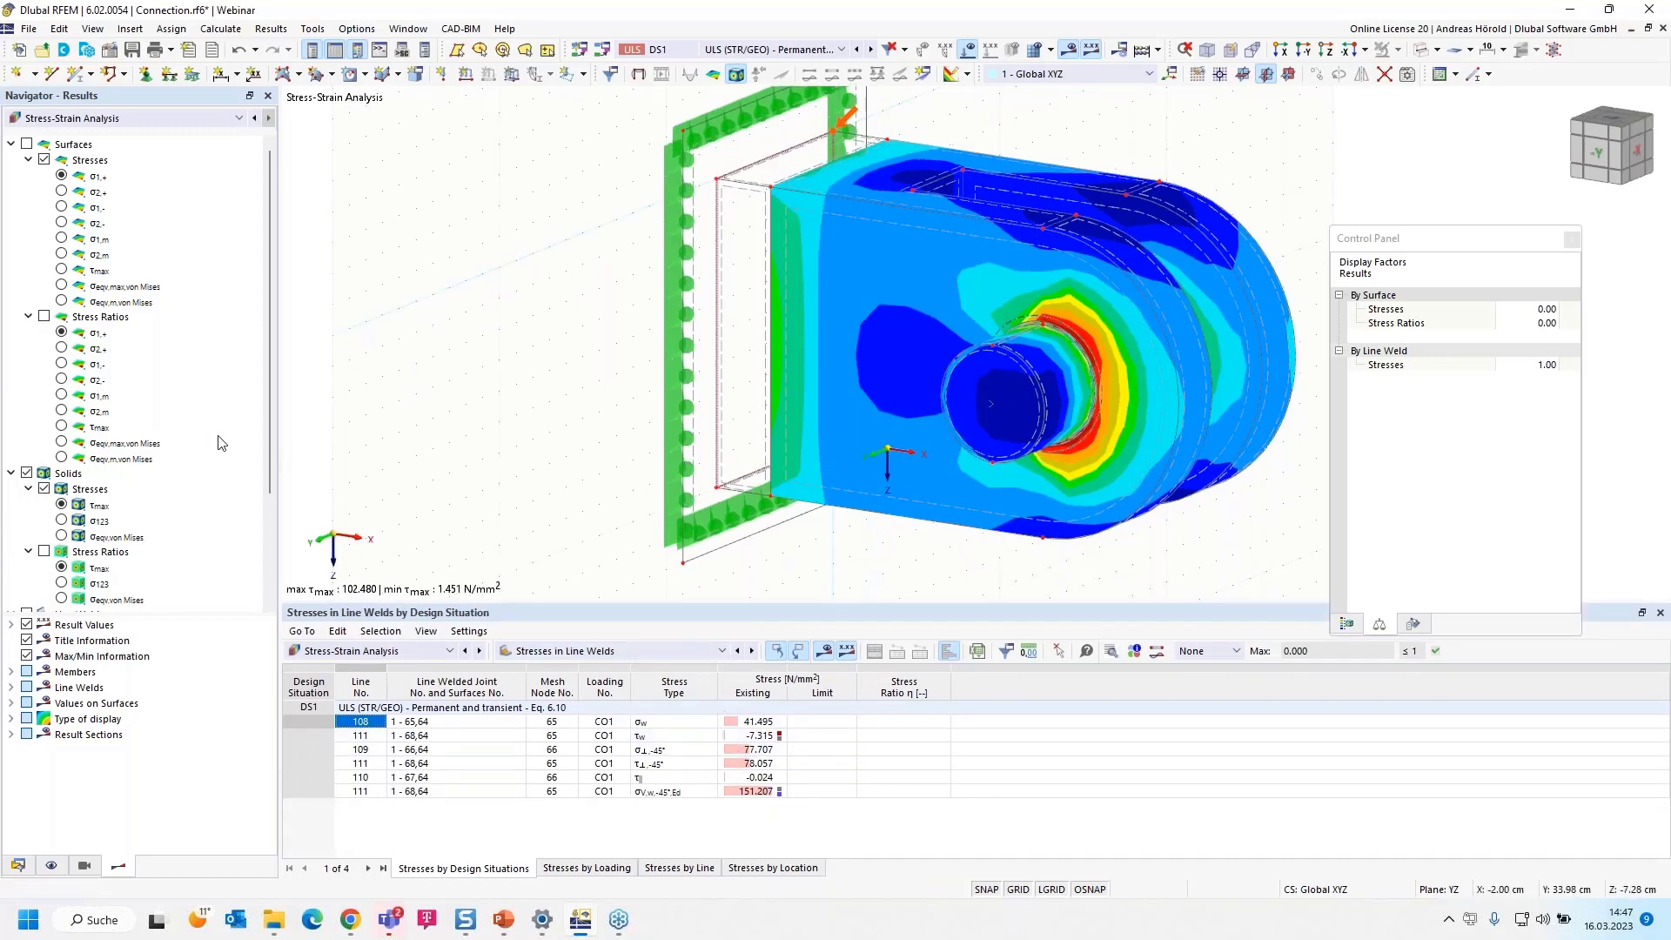
{"action": "left_click", "coordinate": [601, 653]}
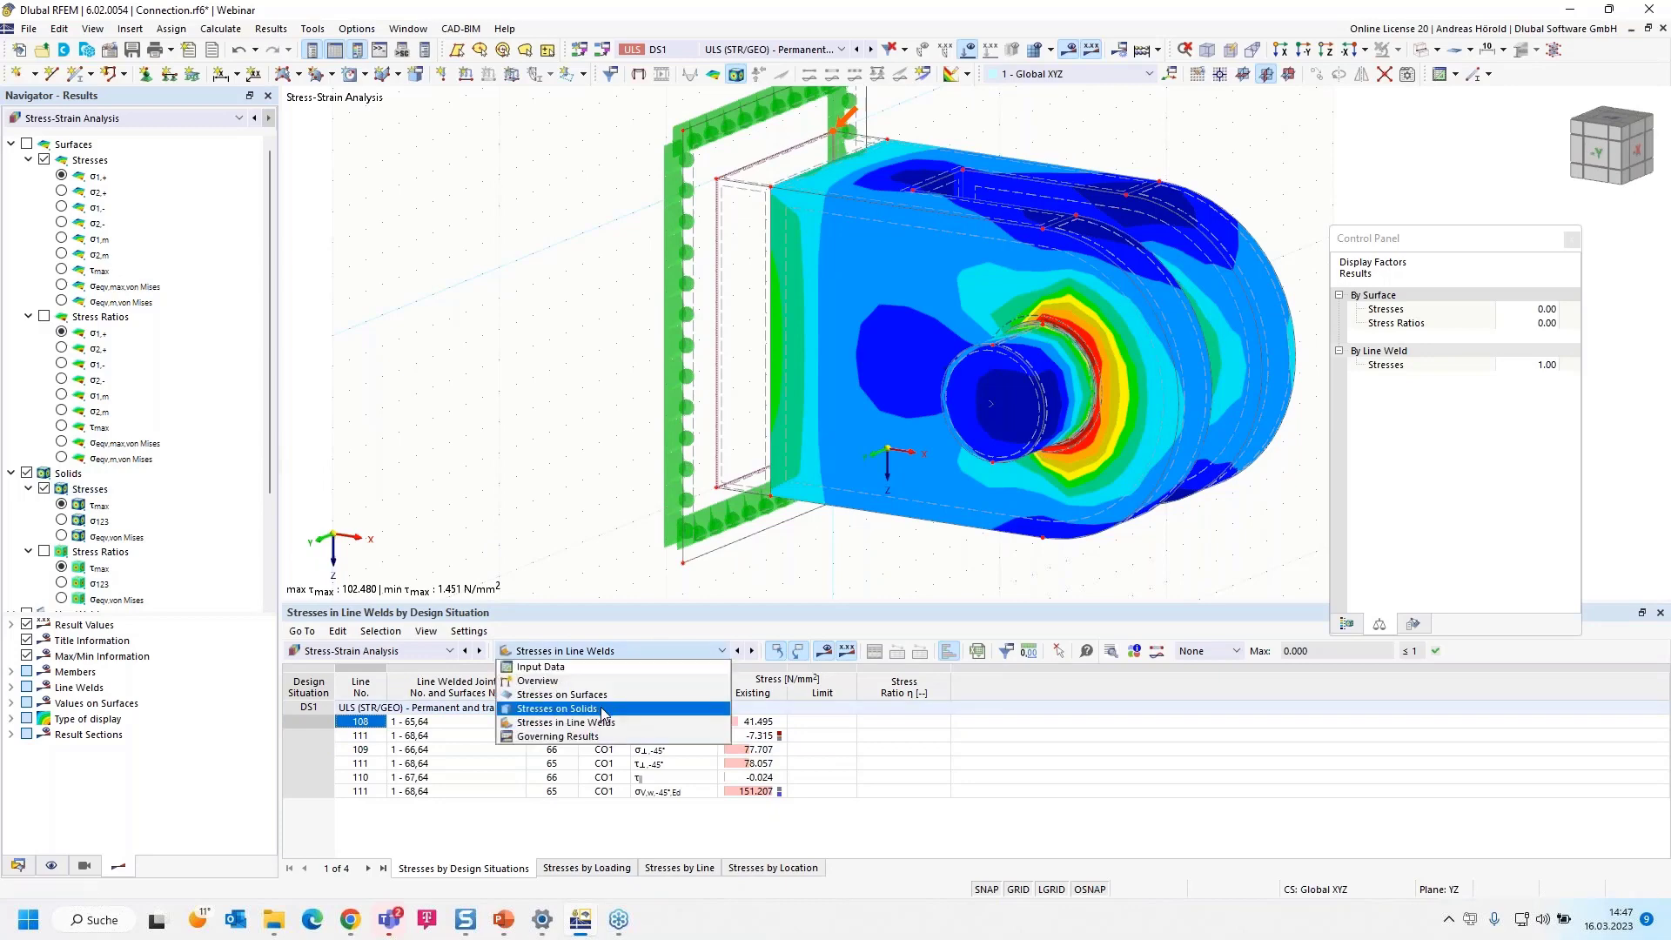
{"action": "left_click", "coordinate": [557, 708]}
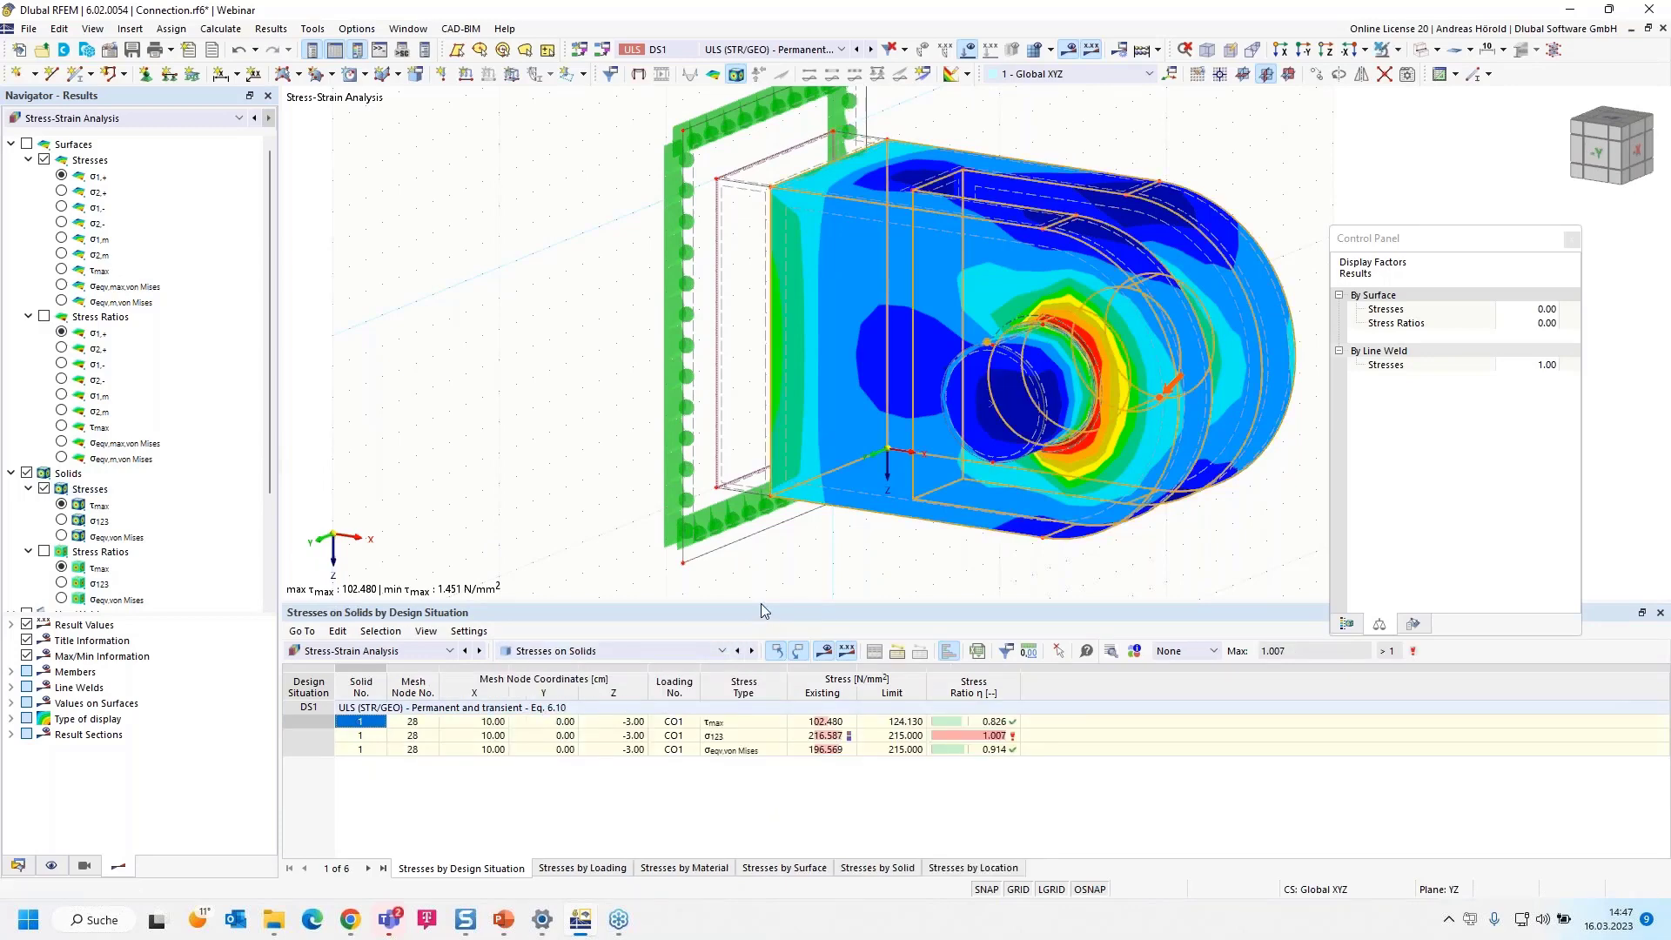
{"action": "left_click_drag", "start_coordinate": [760, 603], "coordinate": [755, 690]}
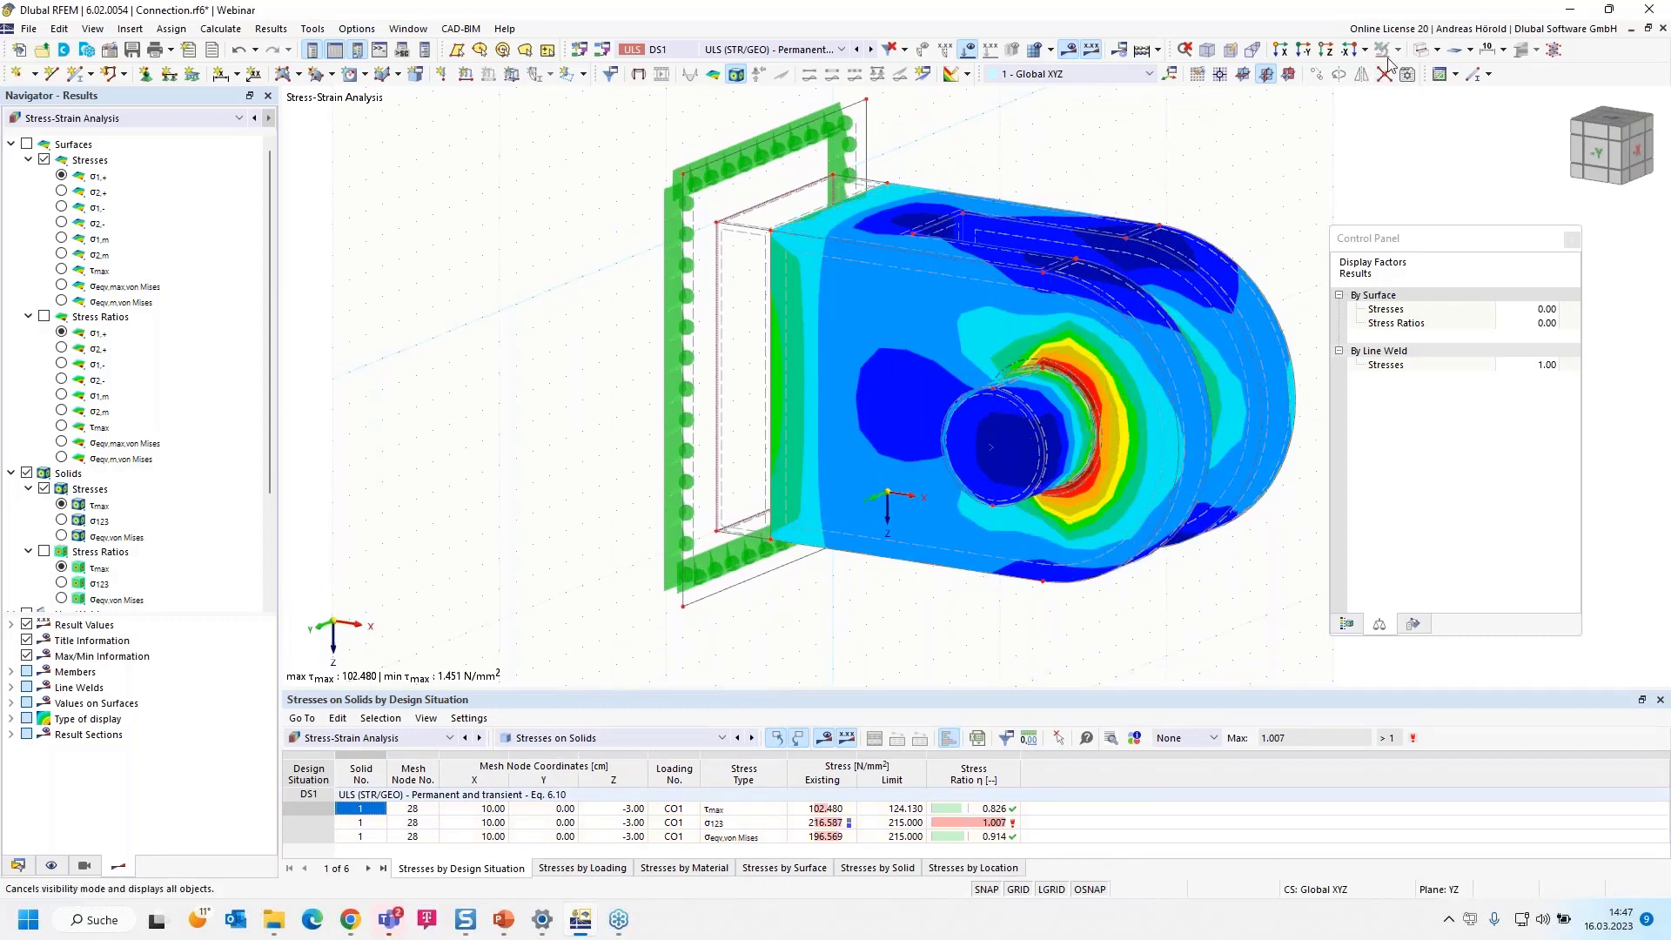
Display the connection as a Transparent Model
{"action": "left_click", "coordinate": [1436, 50]}
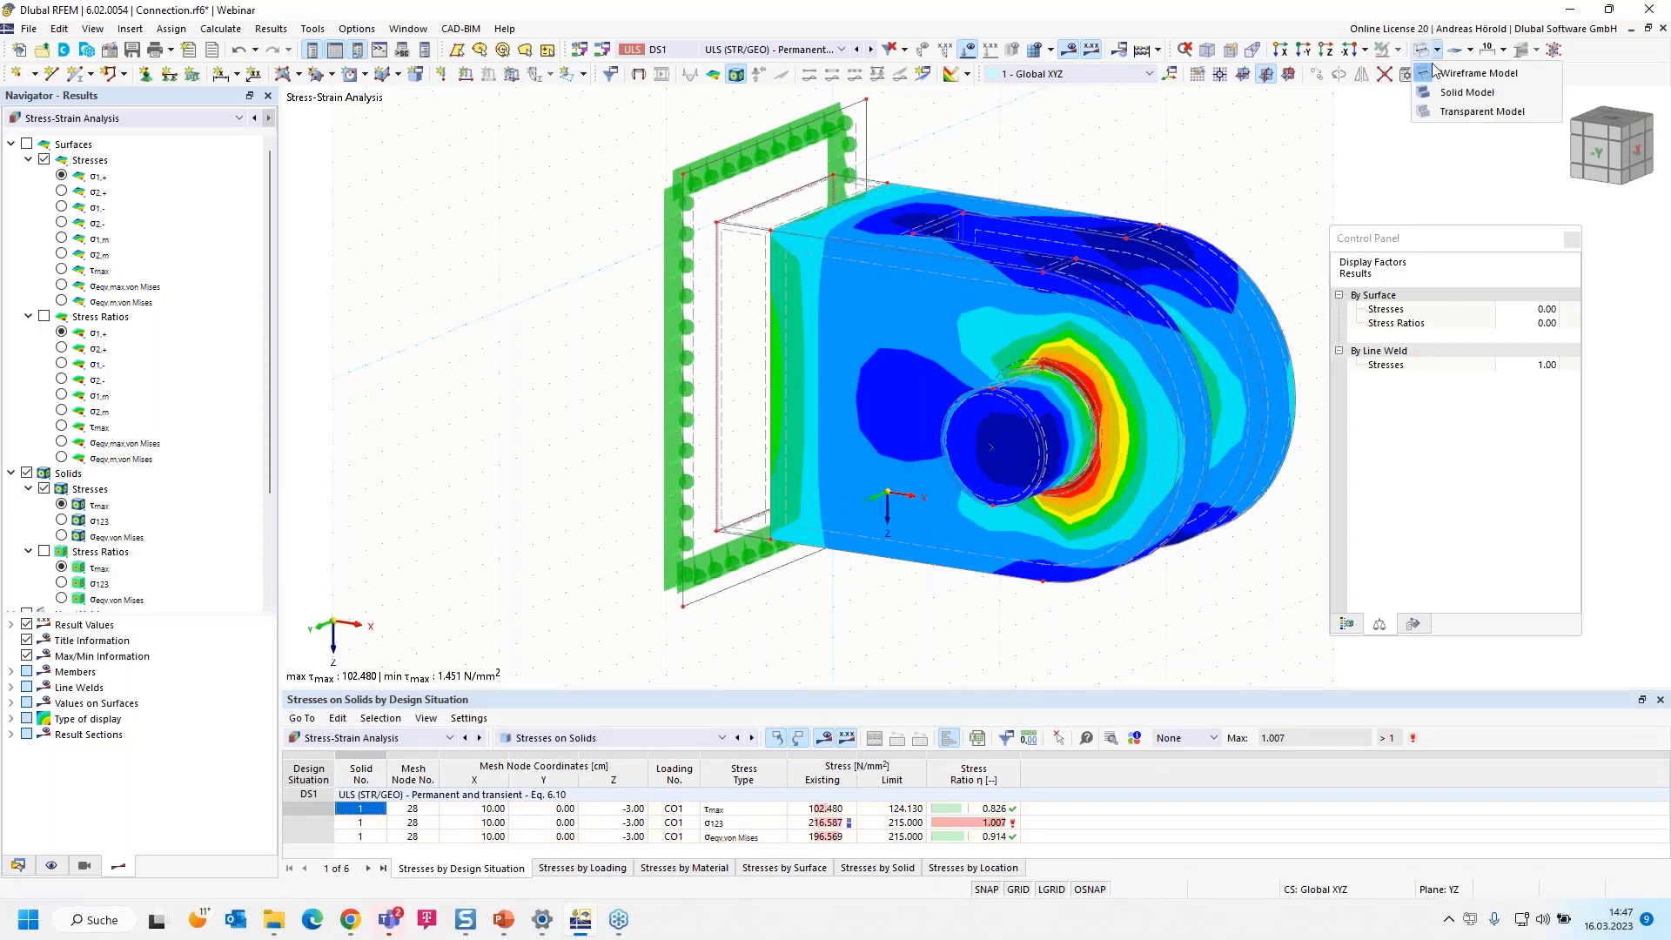
{"action": "left_click", "coordinate": [1432, 112]}
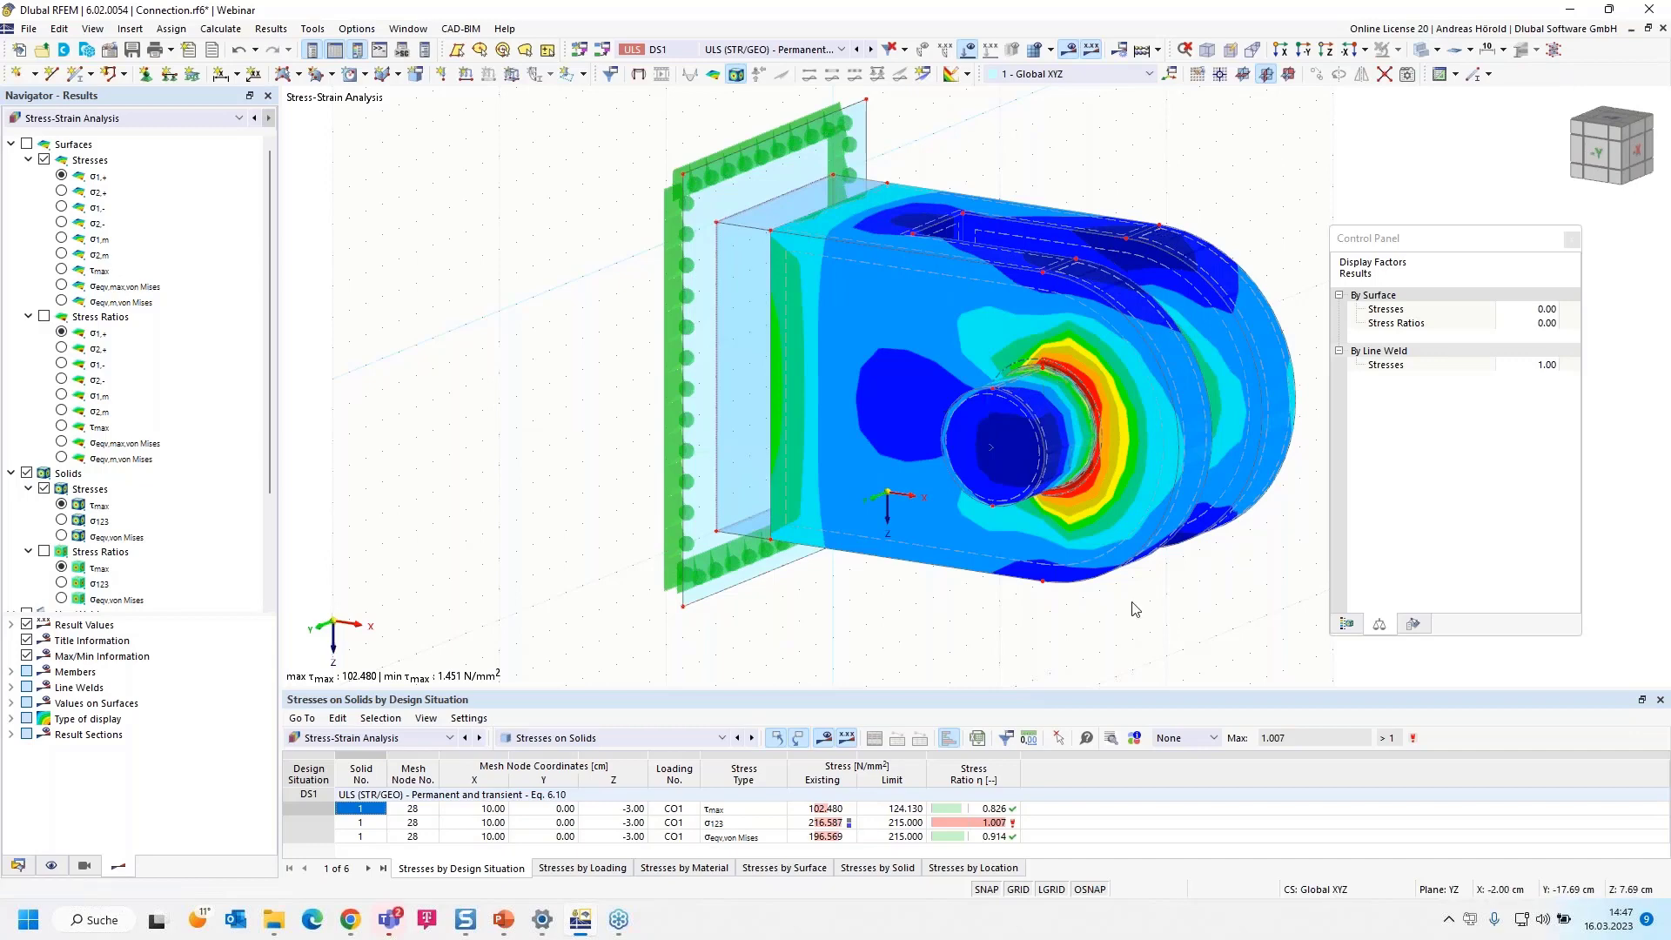
{"action": "middle_click_drag", "start_coordinate": [1136, 609], "coordinate": [1028, 632]}
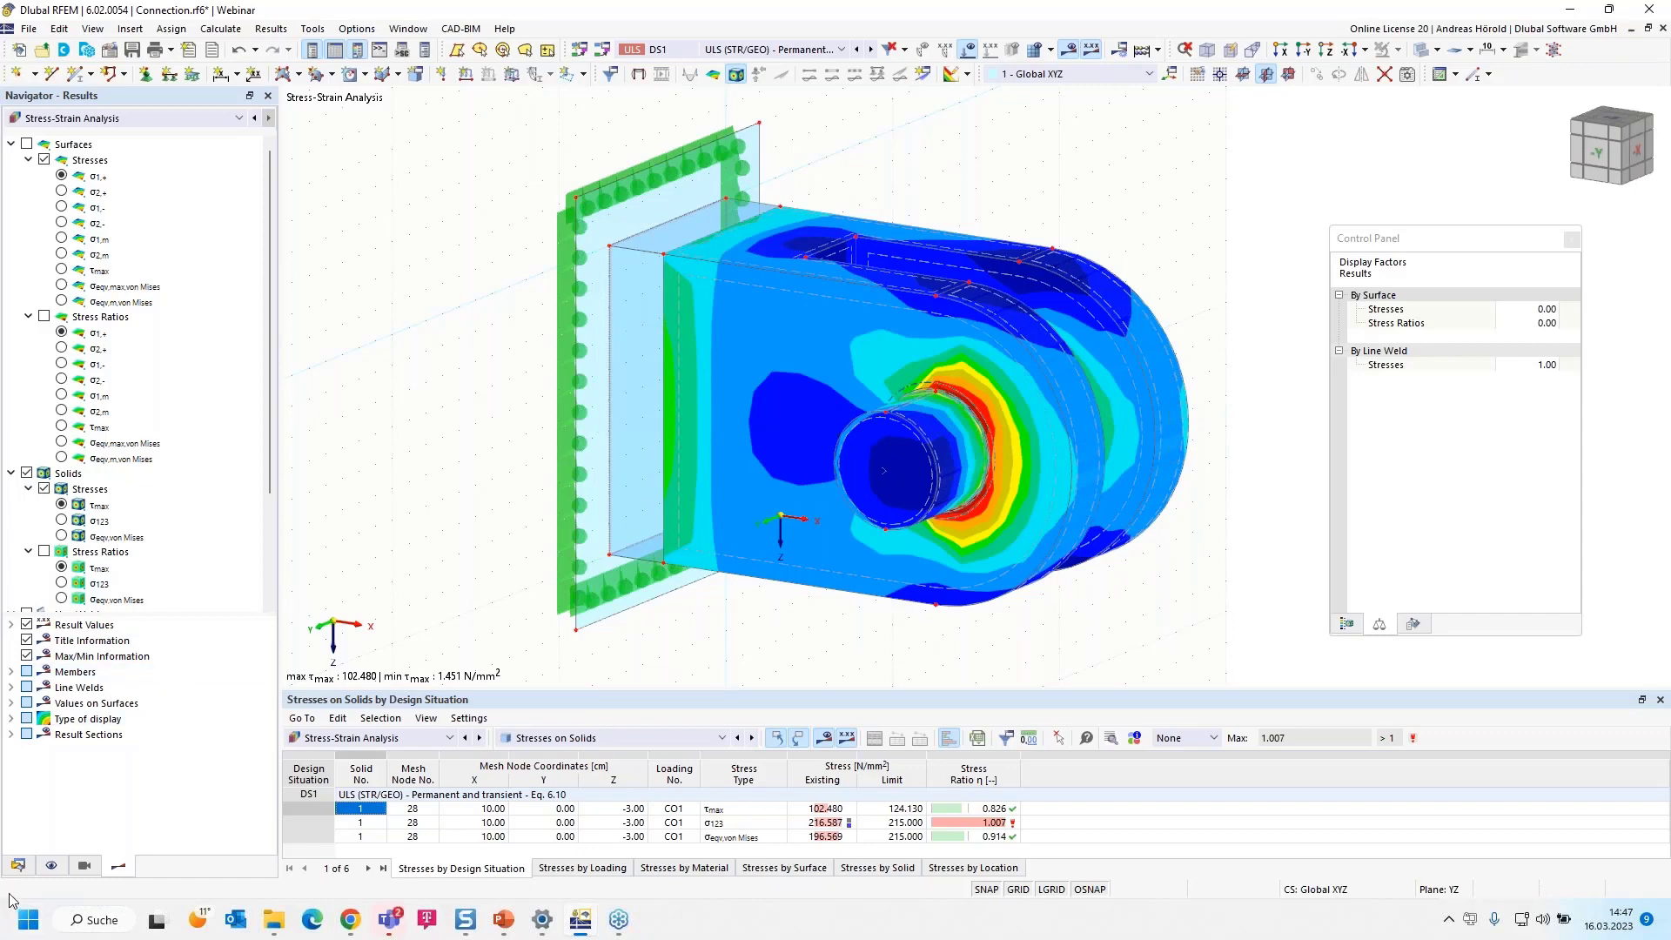
Start a new two-point result section and pick points (0, 7, -10) and (10, 7, -10) cm on the connection plate's upper edge
{"action": "left_click", "coordinate": [17, 866]}
{"action": "scroll", "coordinate": [97, 598], "scroll_direction": "down", "scroll_amount": 12}
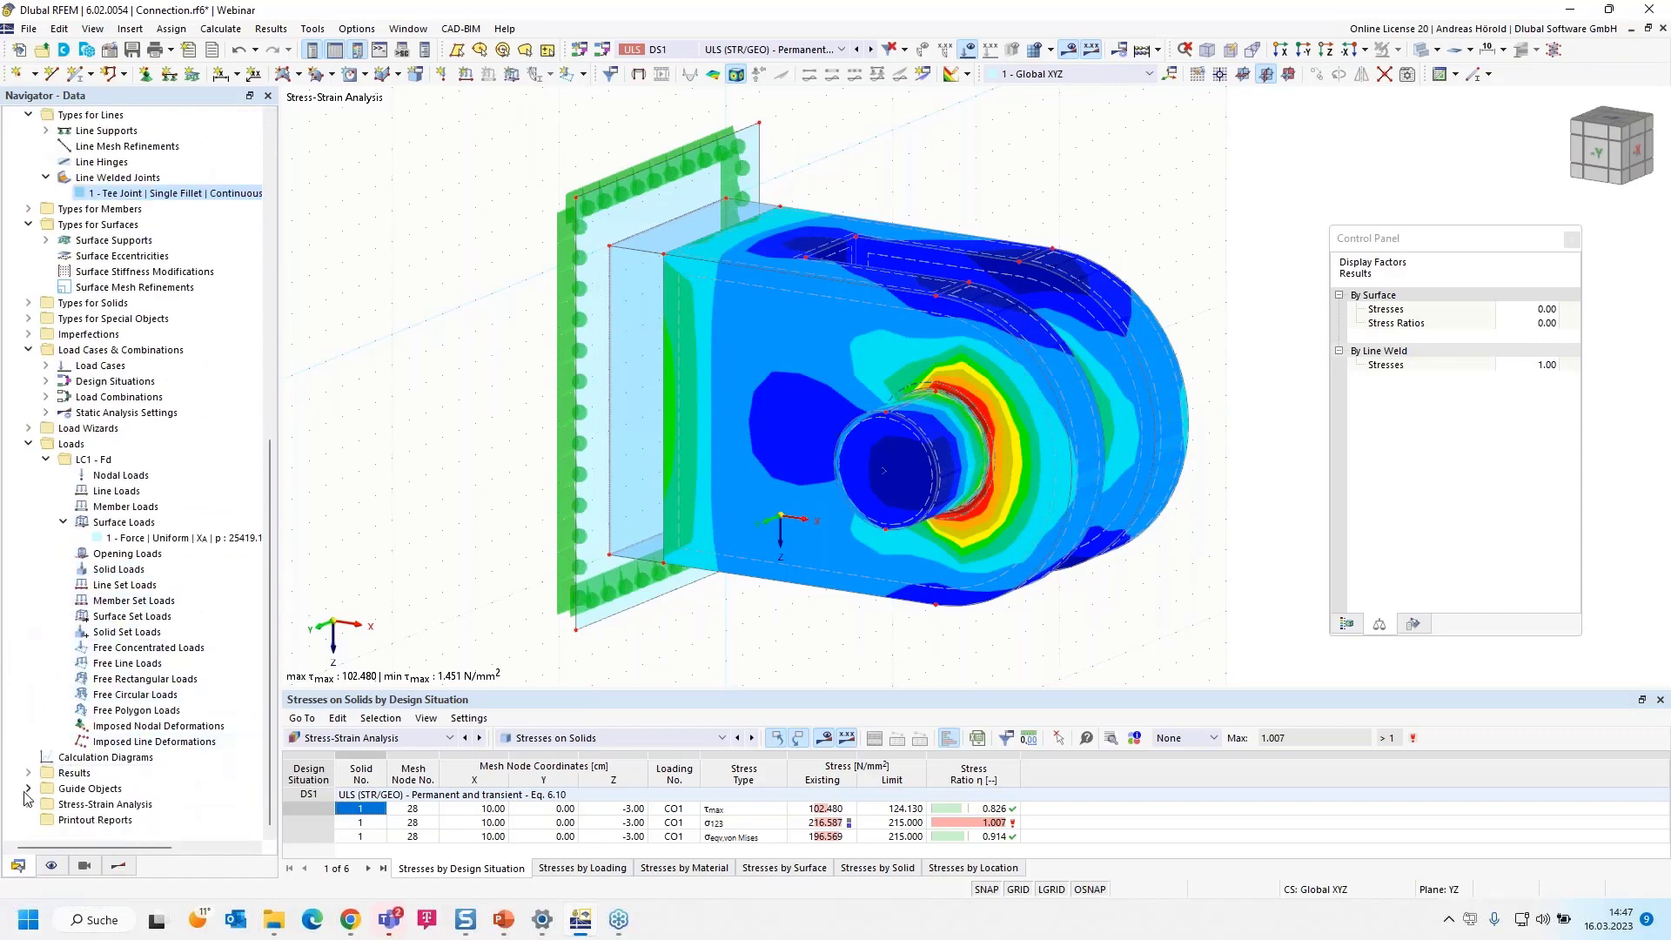
{"action": "left_click", "coordinate": [29, 790]}
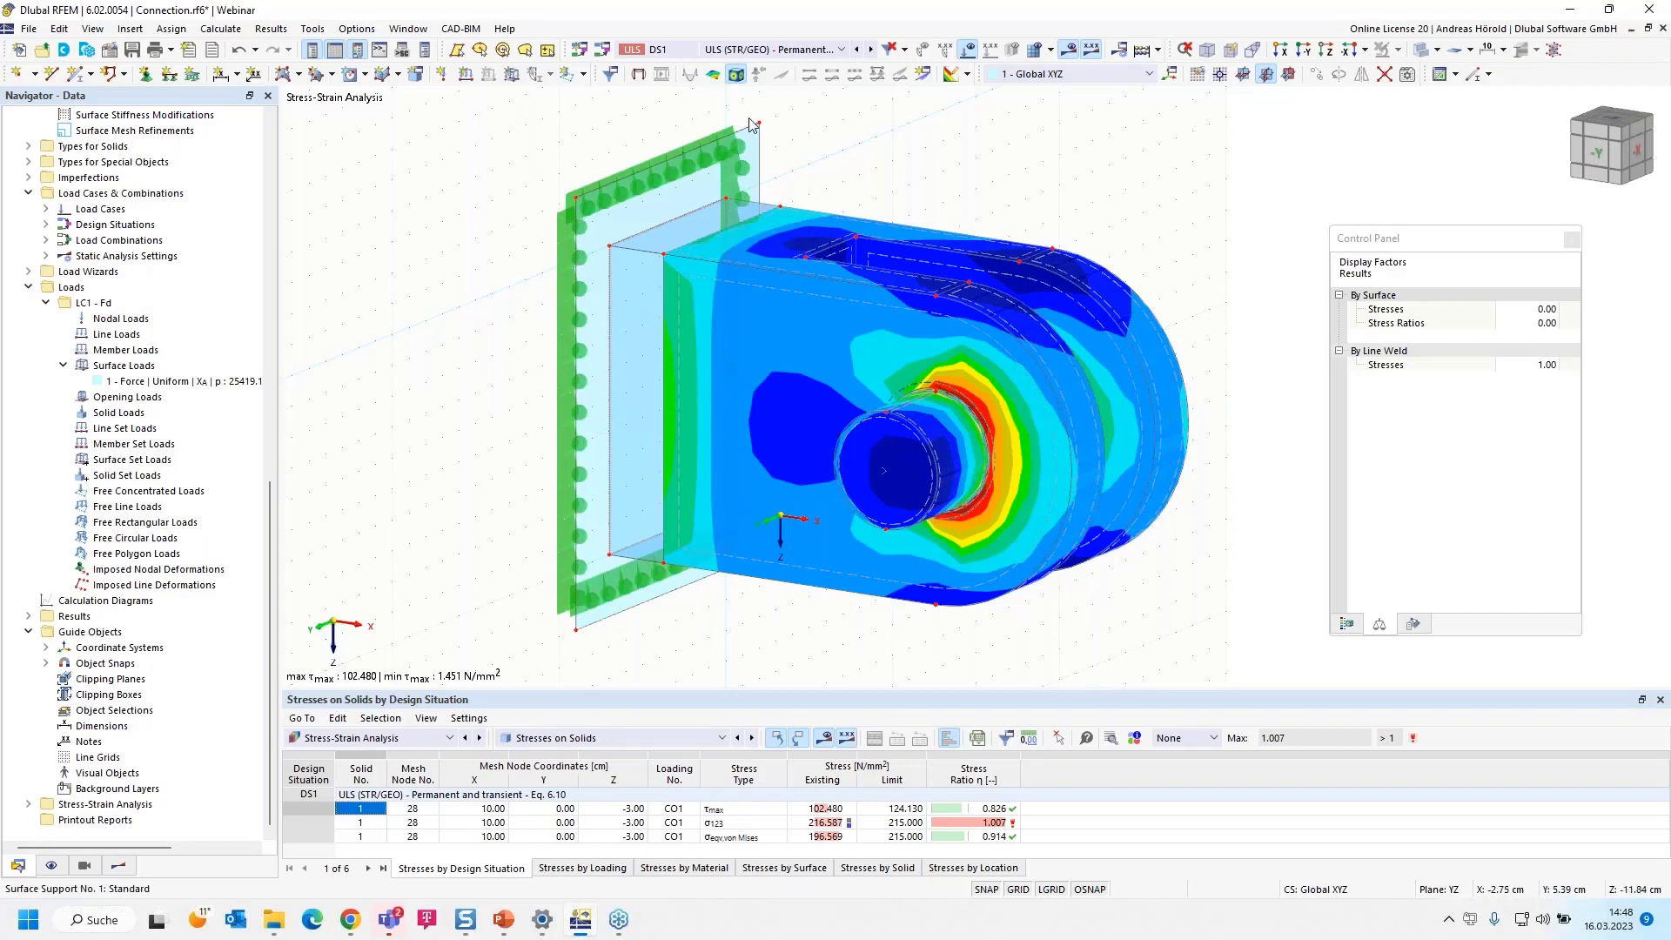
{"action": "left_click", "coordinate": [924, 75]}
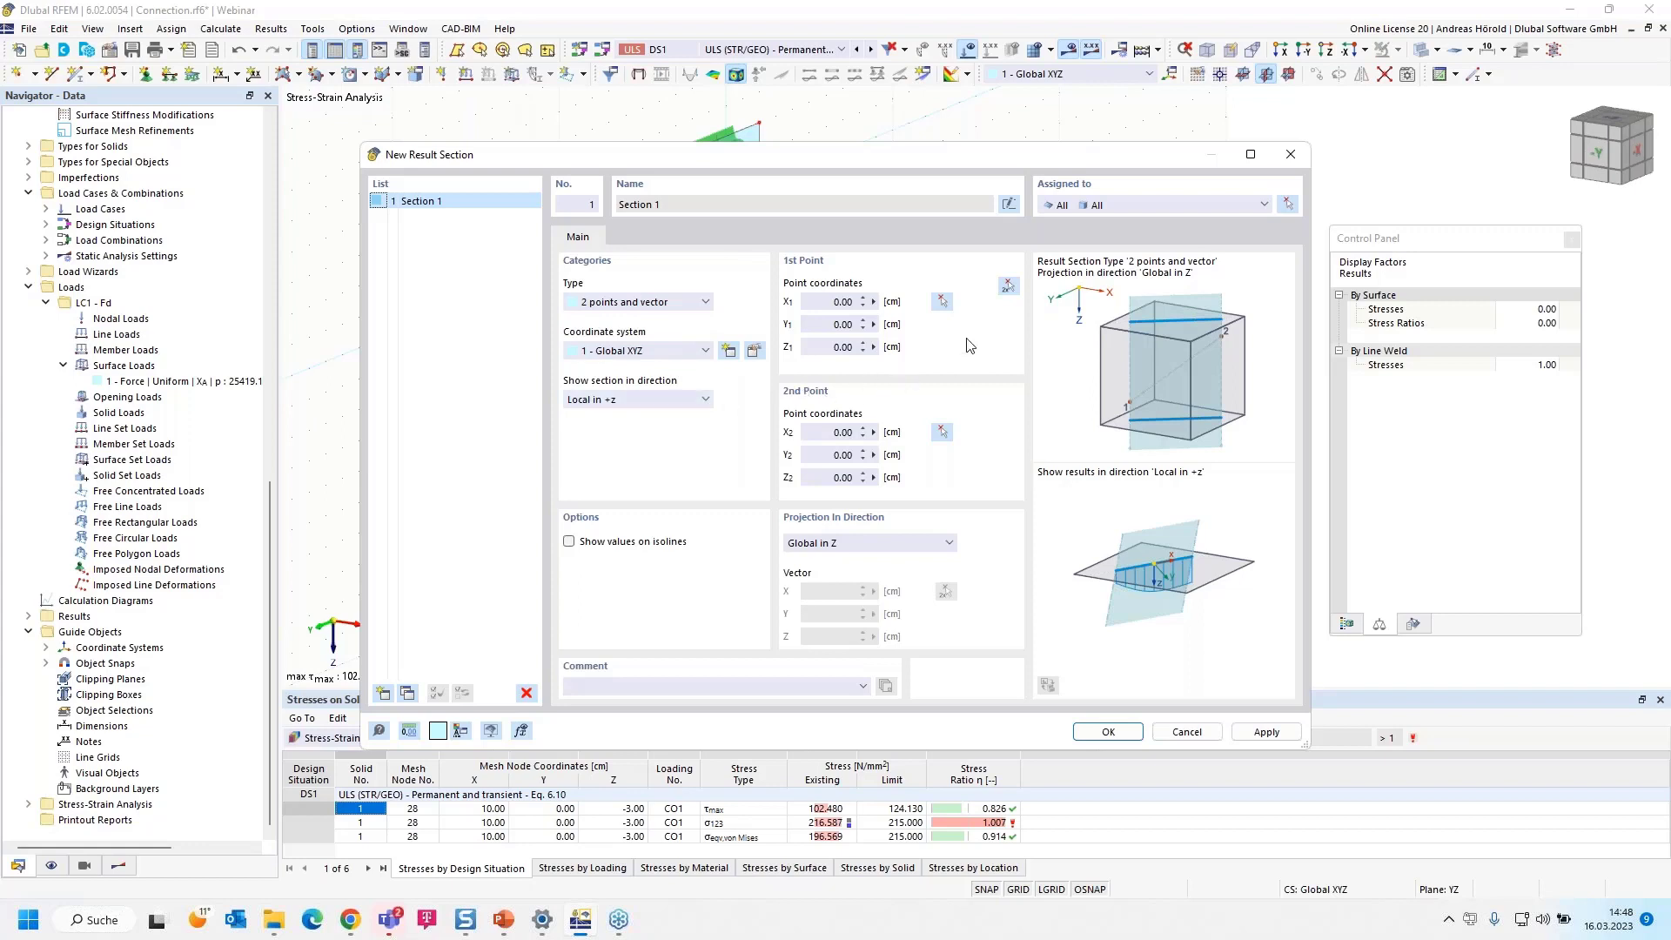
{"action": "left_click", "coordinate": [1010, 288]}
{"action": "scroll", "coordinate": [717, 303], "scroll_direction": "up", "scroll_amount": 3}
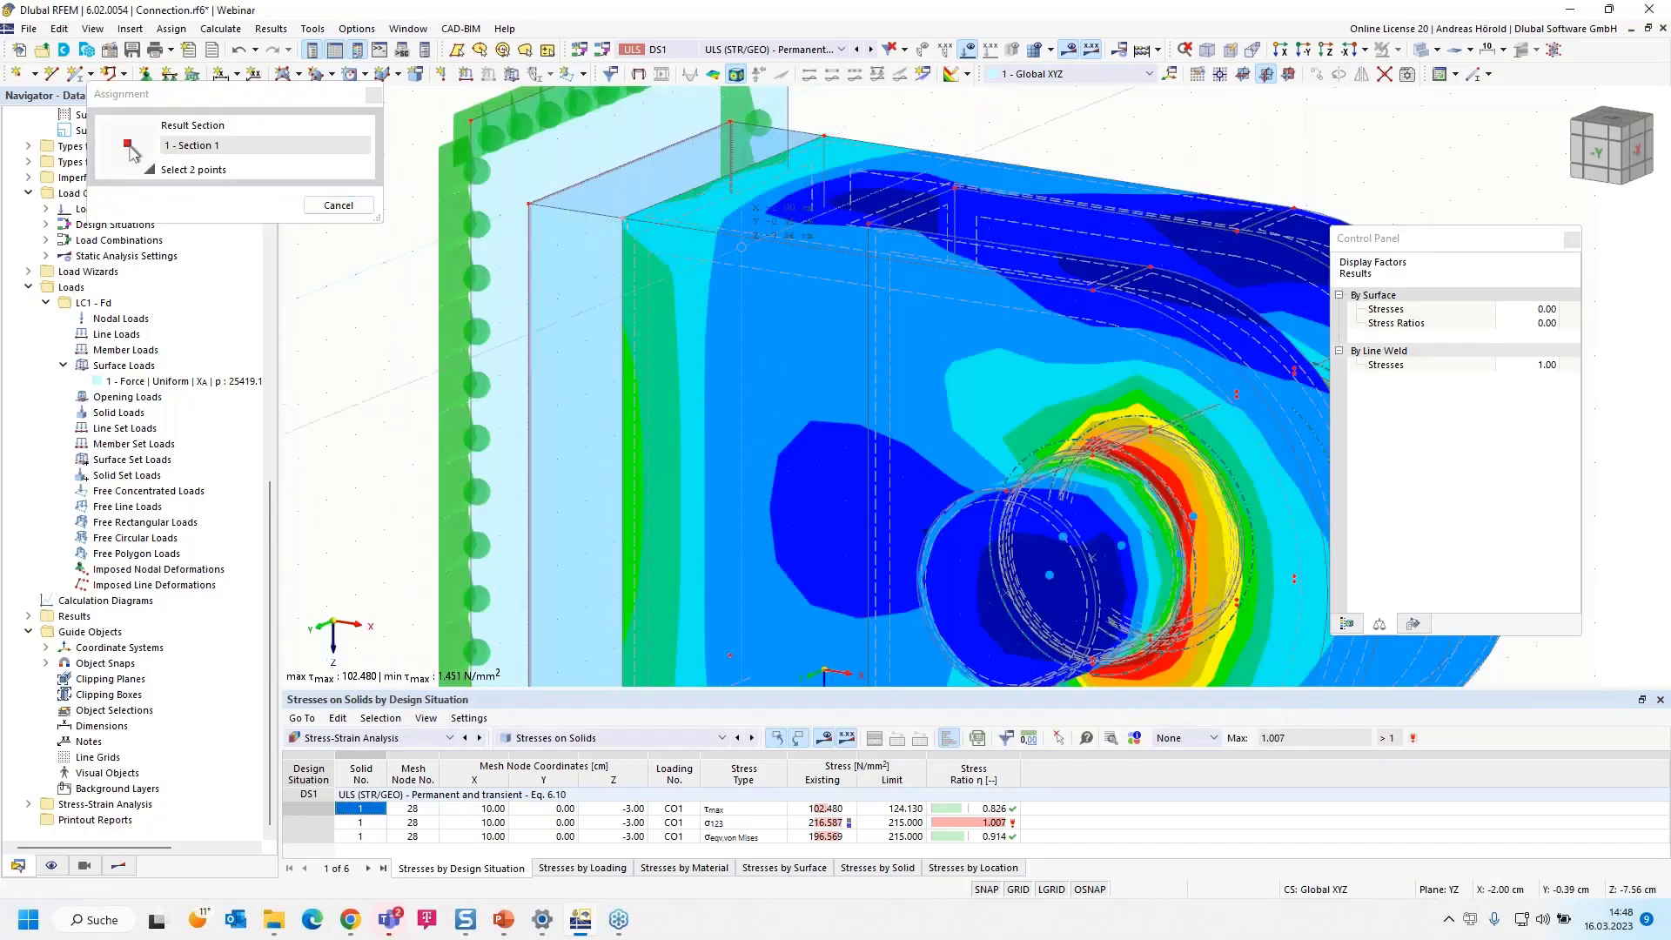
{"action": "scroll", "coordinate": [858, 256], "scroll_direction": "down", "scroll_amount": 1}
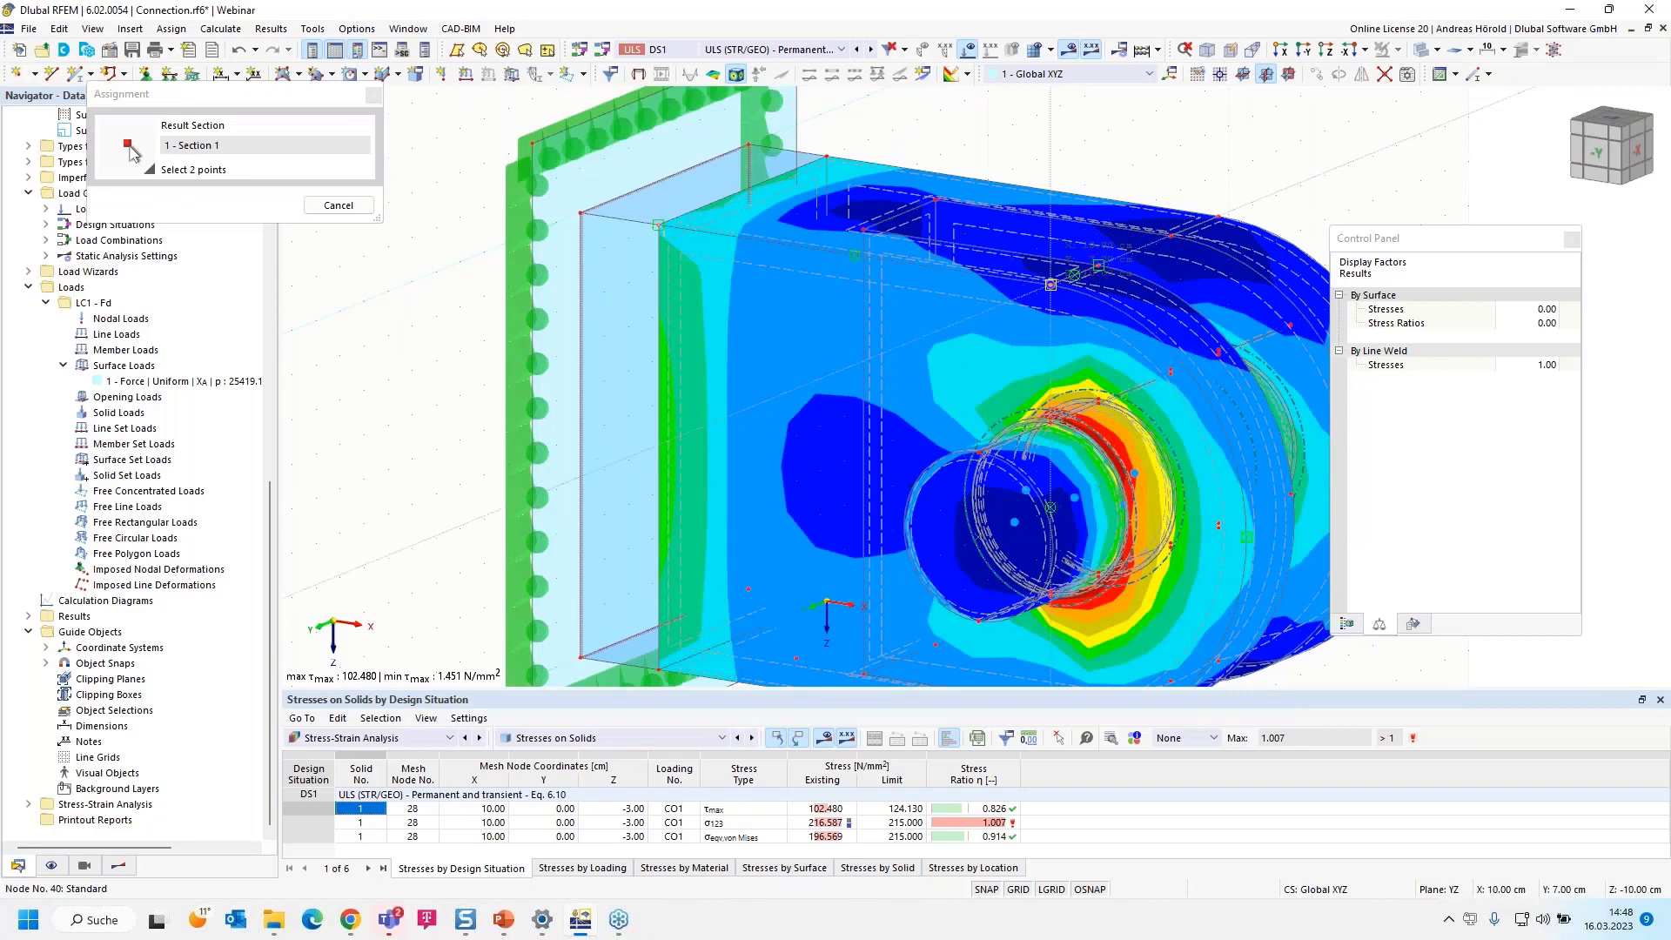
{"action": "left_click", "coordinate": [1051, 285]}
{"action": "left_click_drag", "start_coordinate": [1106, 162], "coordinate": [648, 220]}
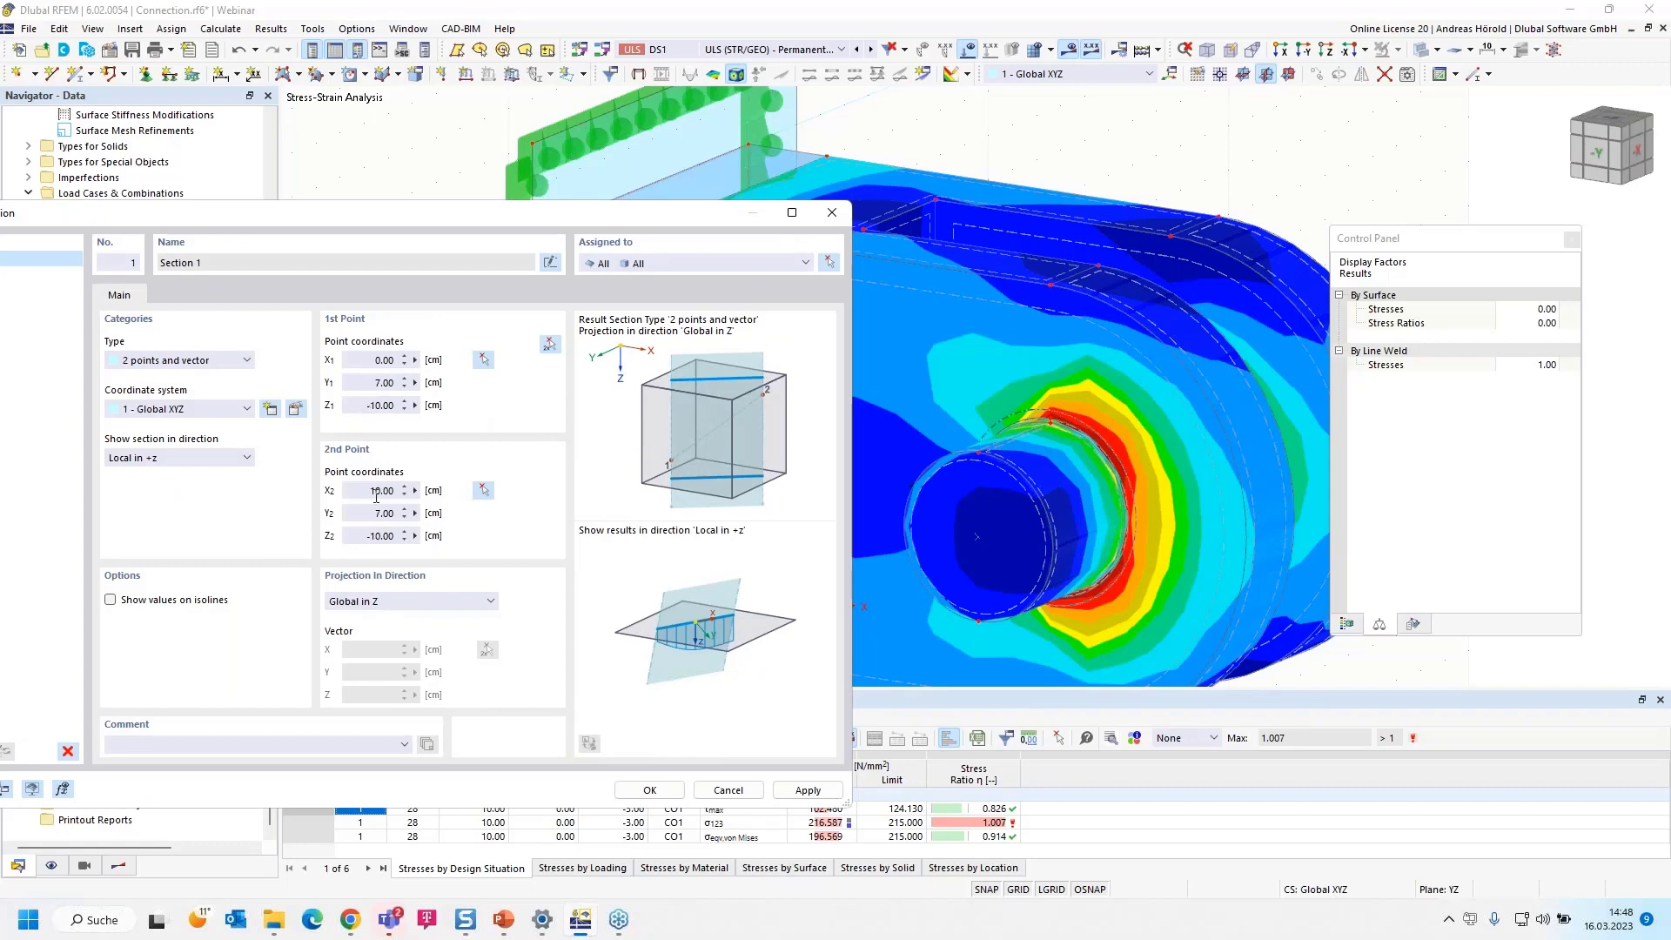
Extend the result section's second point in X beyond the pin hole, set both points' Y coordinates to 6 cm, and create the section
{"action": "left_click_drag", "start_coordinate": [378, 490], "coordinate": [414, 490]}
{"action": "type", "text": "5"}
{"action": "key", "text": "Tab"}
{"action": "type", "text": "6"}
{"action": "left_click", "coordinate": [376, 383]}
{"action": "type", "text": "6"}
{"action": "left_click", "coordinate": [649, 792]}
Show the solid results cut along result section Section 1
{"action": "scroll", "coordinate": [692, 502], "scroll_direction": "down", "scroll_amount": 3}
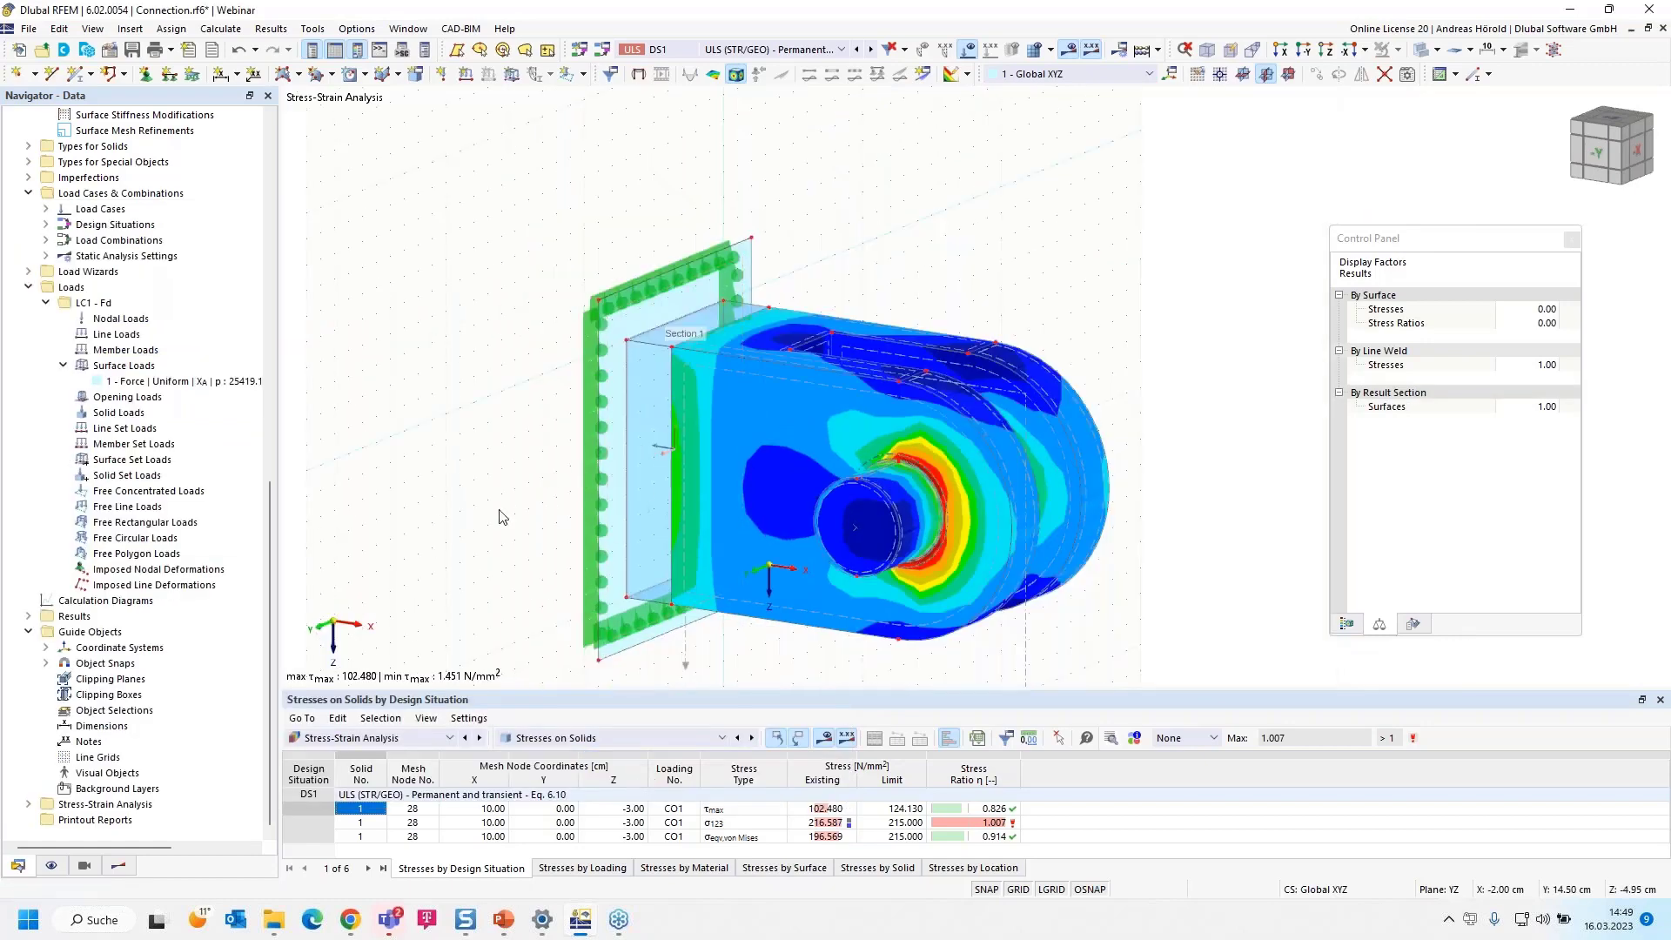
{"action": "left_click", "coordinate": [119, 867]}
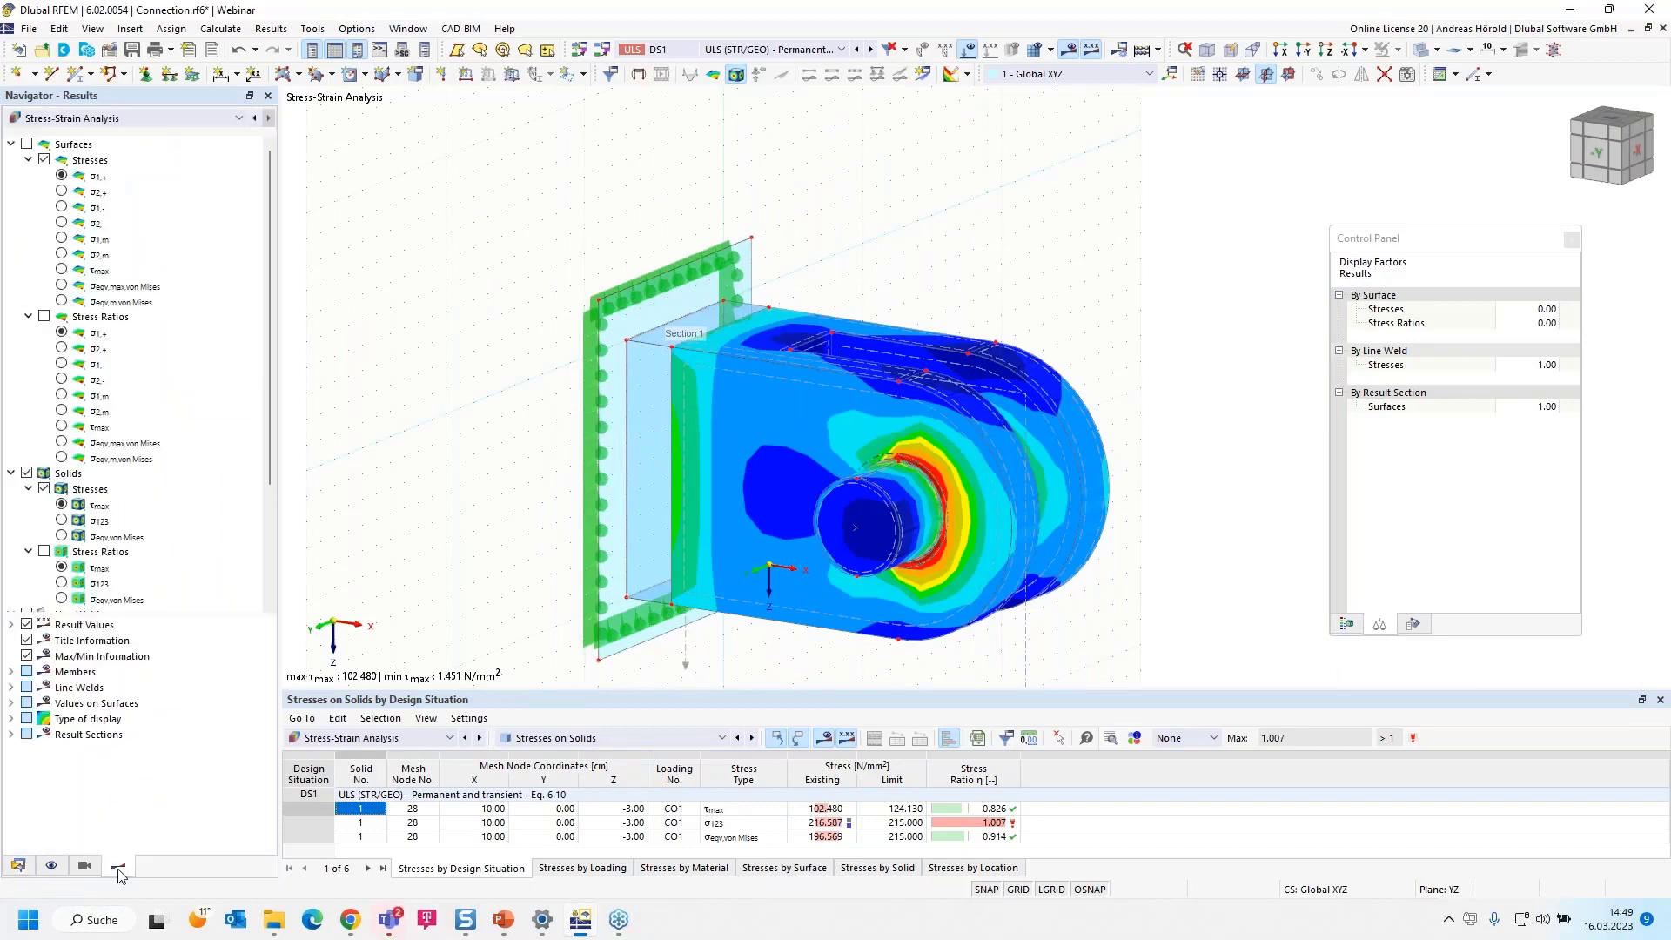
{"action": "scroll", "coordinate": [87, 542], "scroll_direction": "down", "scroll_amount": 4}
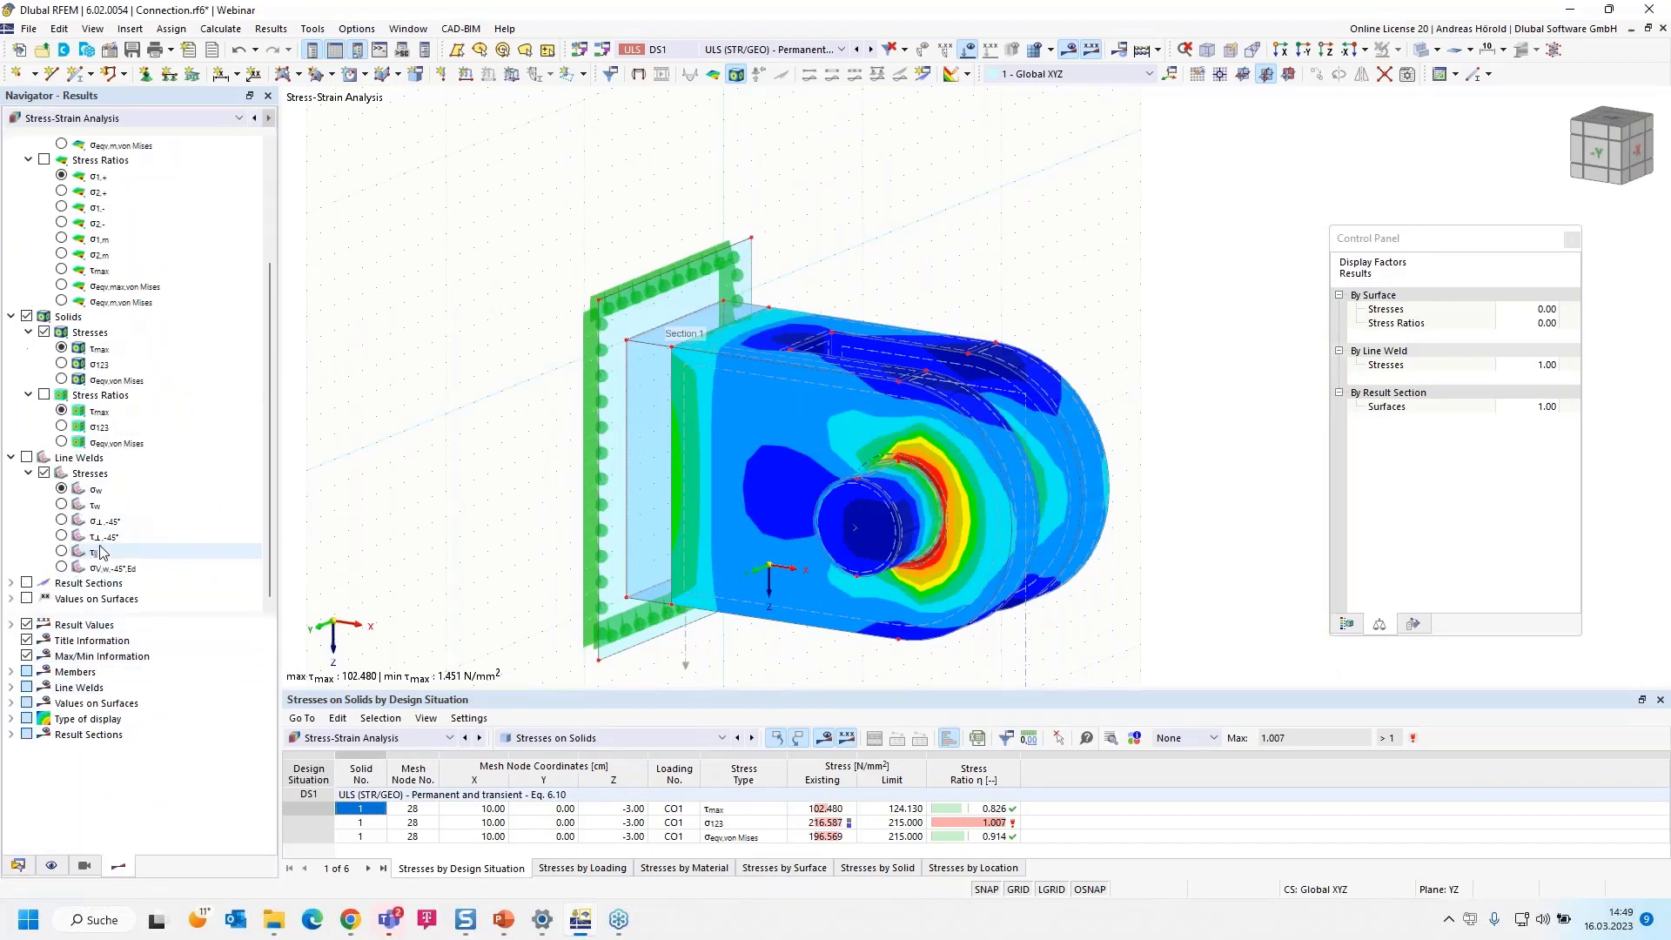
{"action": "left_click", "coordinate": [12, 584]}
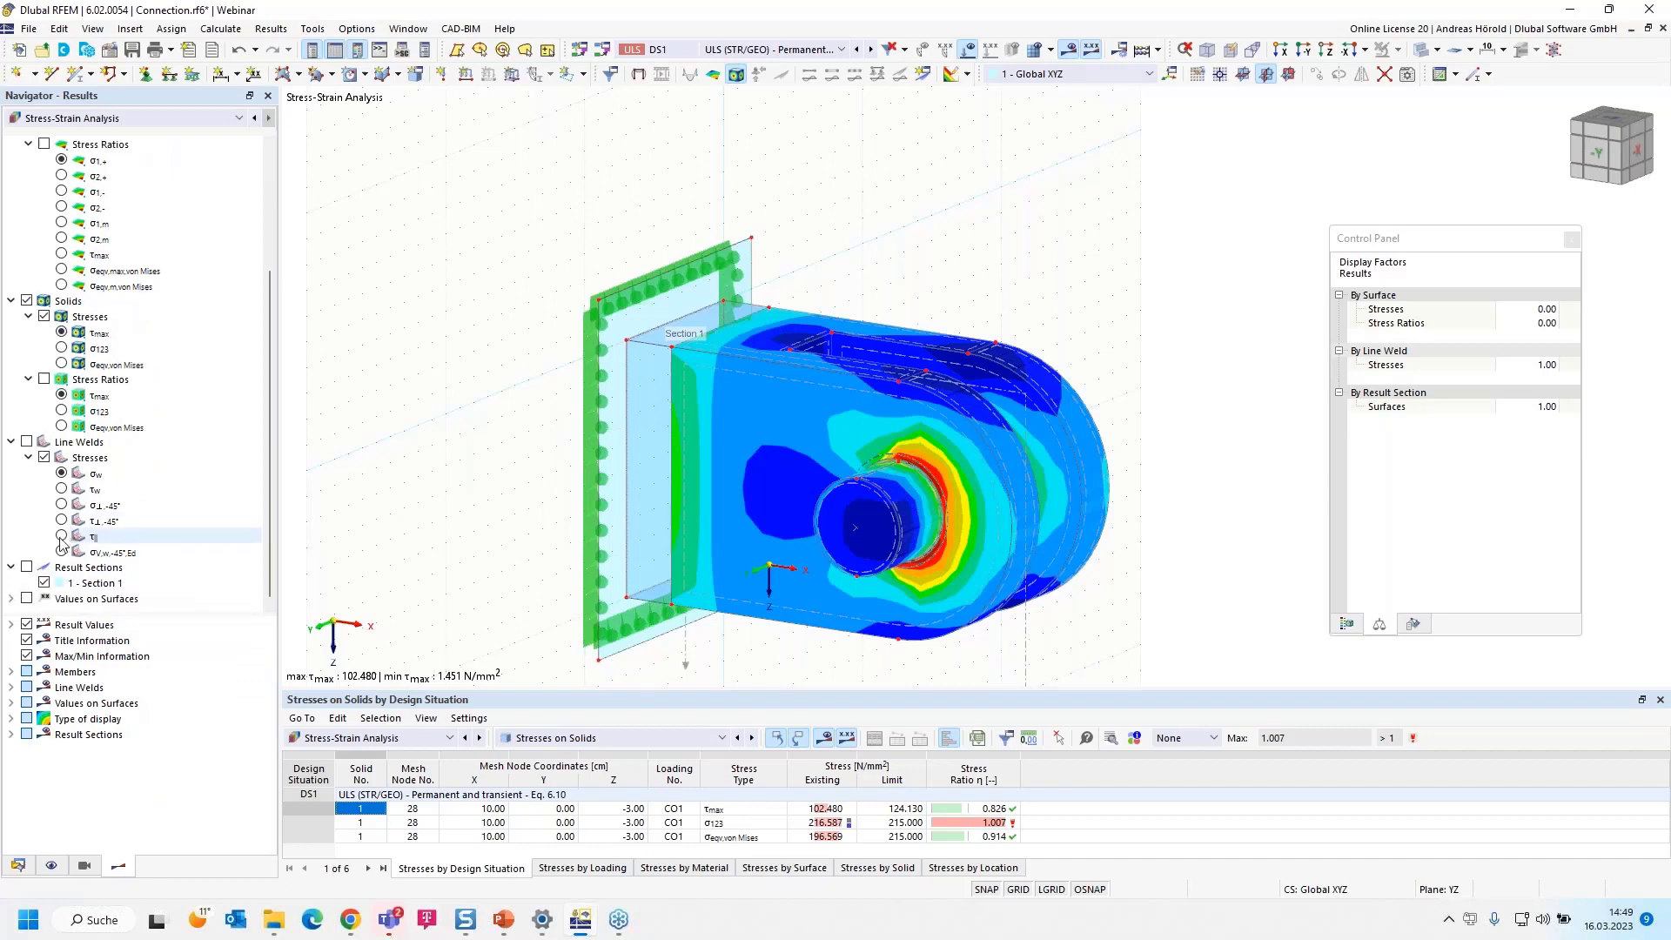
{"action": "left_click", "coordinate": [27, 567]}
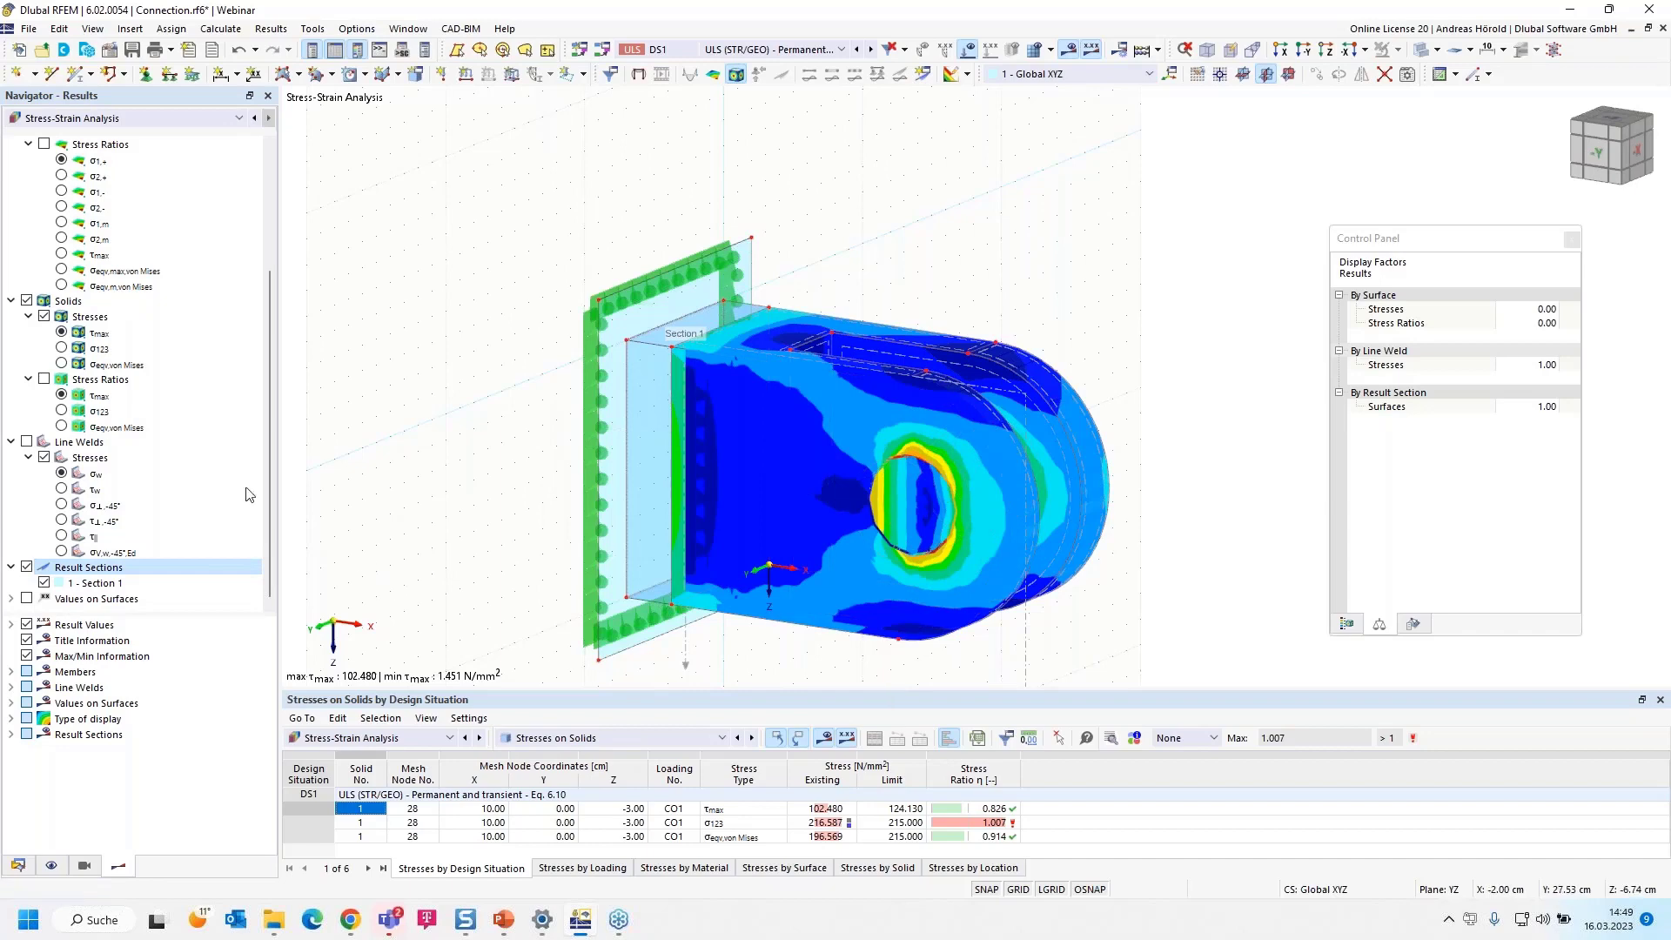
Compare the solids' von Mises and σ123 stress ratios in the section cut, ending with σ123 around the pin hole
{"action": "left_click", "coordinate": [61, 412]}
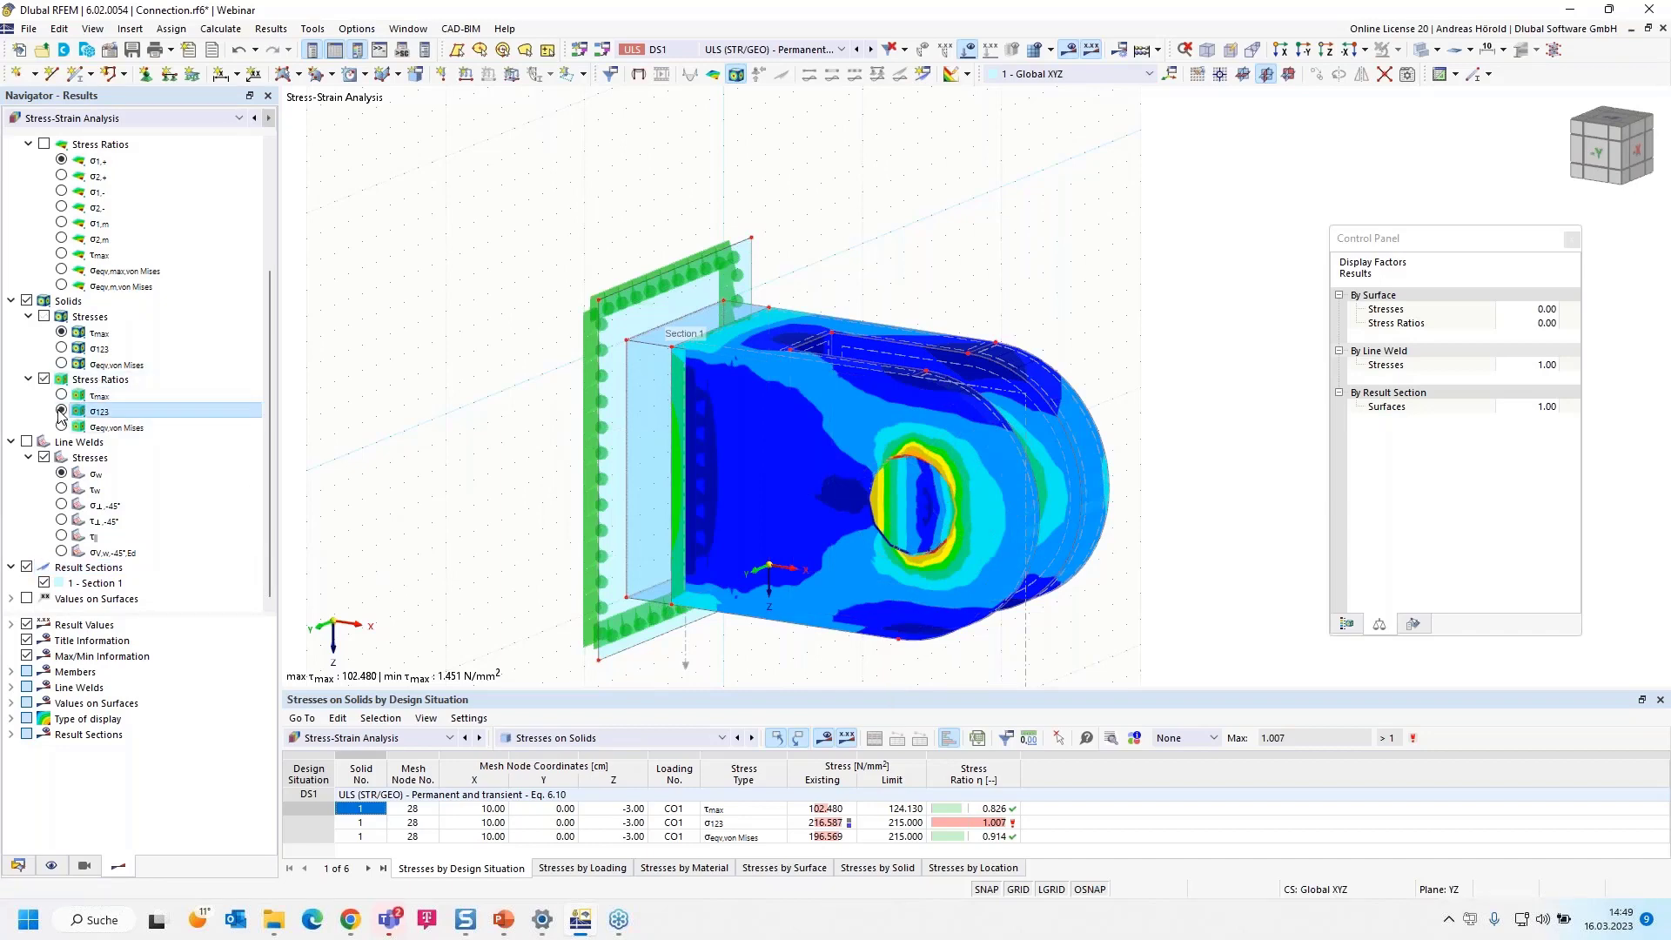
{"action": "left_click", "coordinate": [61, 427]}
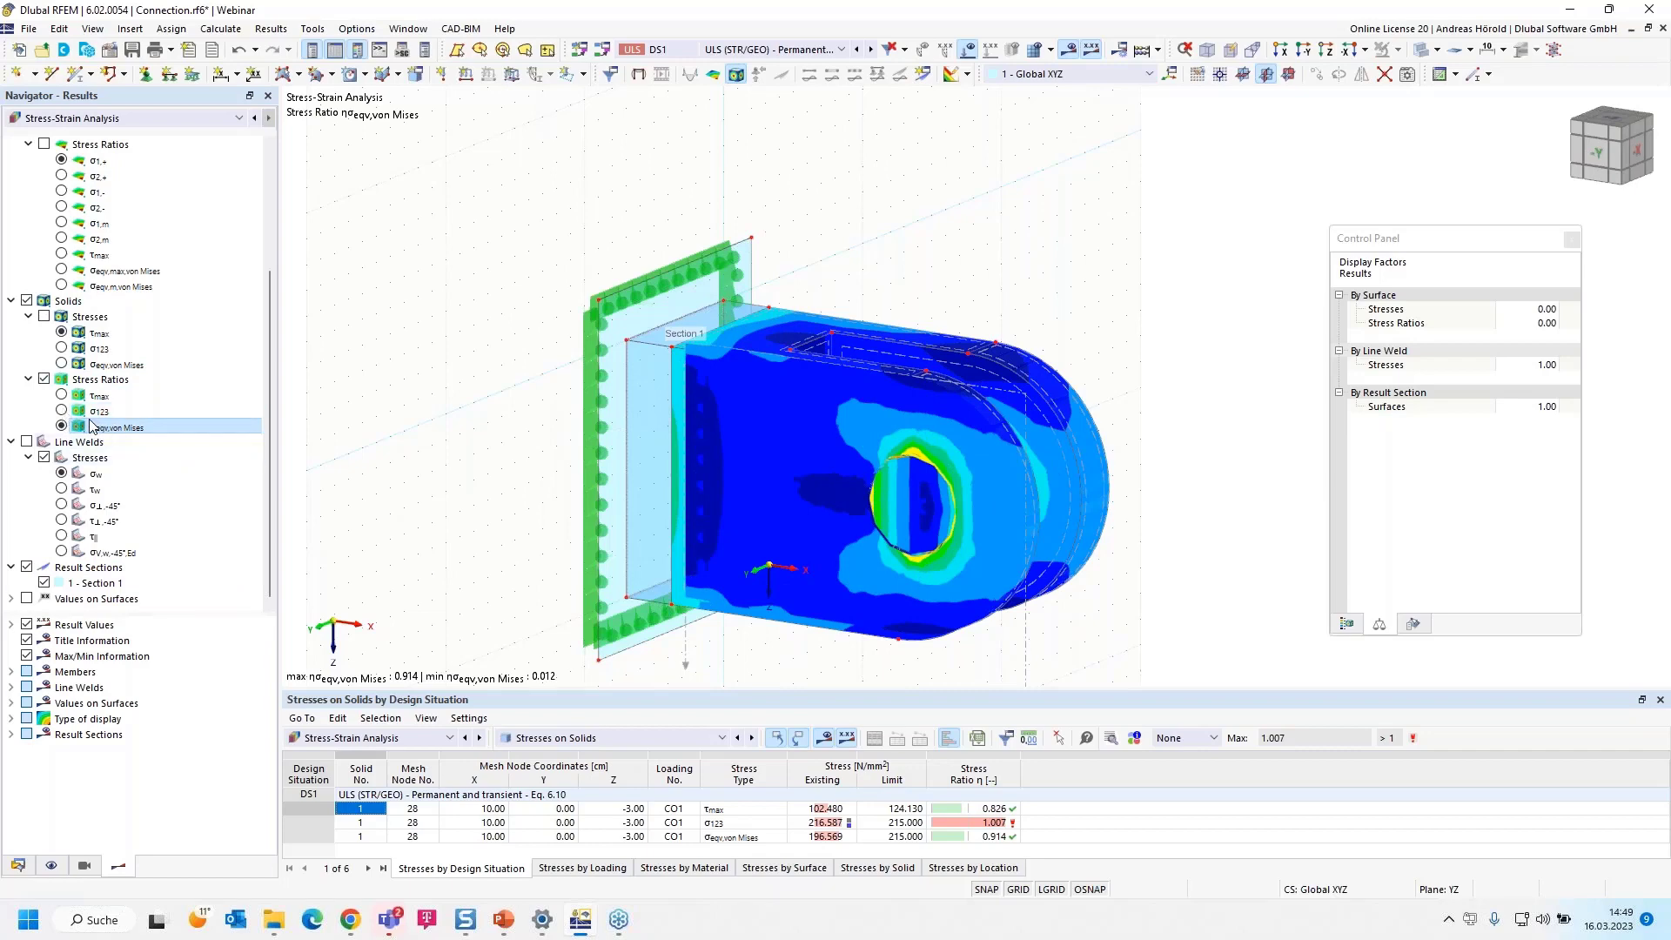
{"action": "left_click", "coordinate": [61, 411]}
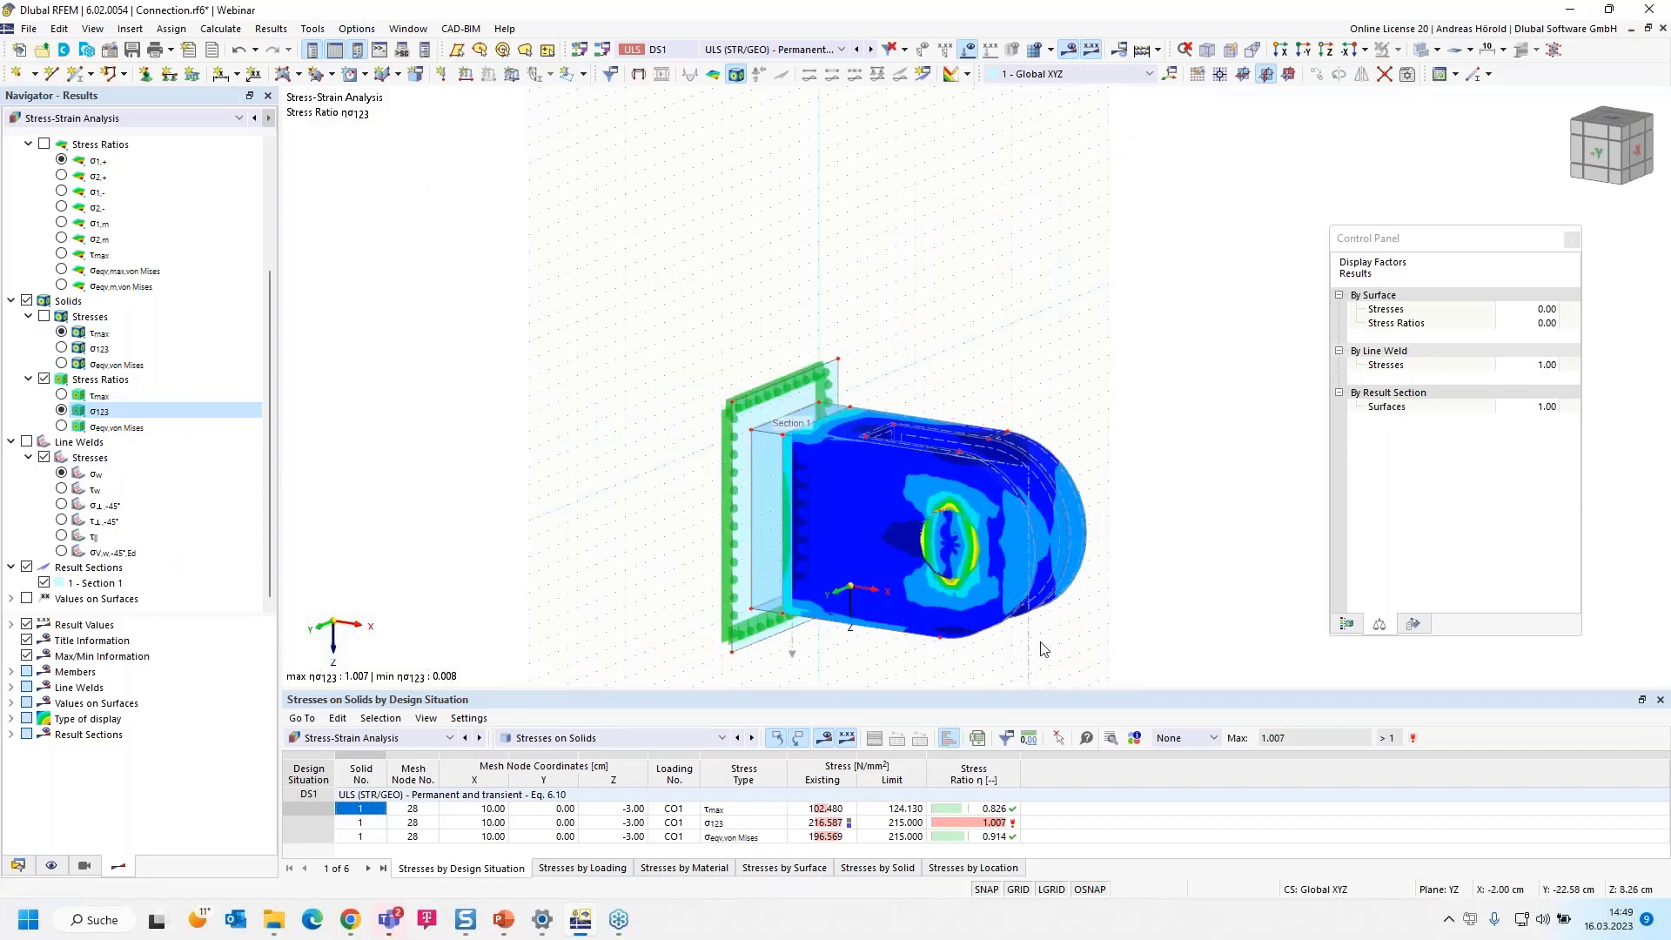
{"action": "middle_click_drag", "start_coordinate": [1053, 648], "coordinate": [964, 478]}
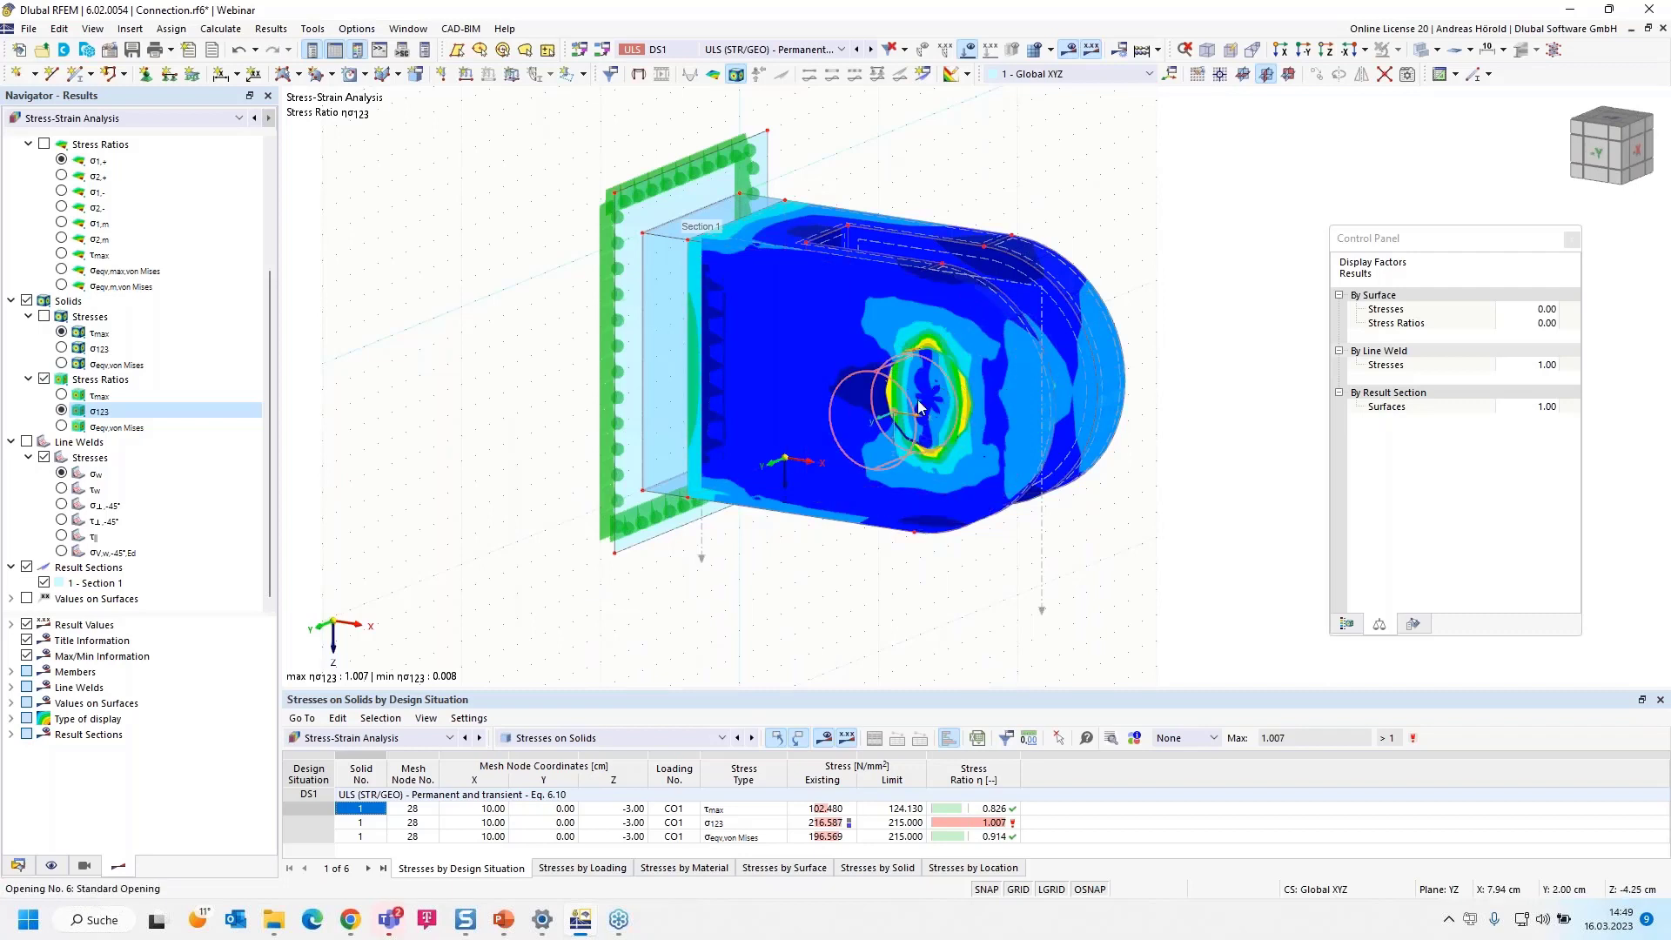
Copy result section Section 1 as a second result section and set the copy's projection direction to Global in Y
{"action": "scroll", "coordinate": [936, 398], "scroll_direction": "up", "scroll_amount": 2}
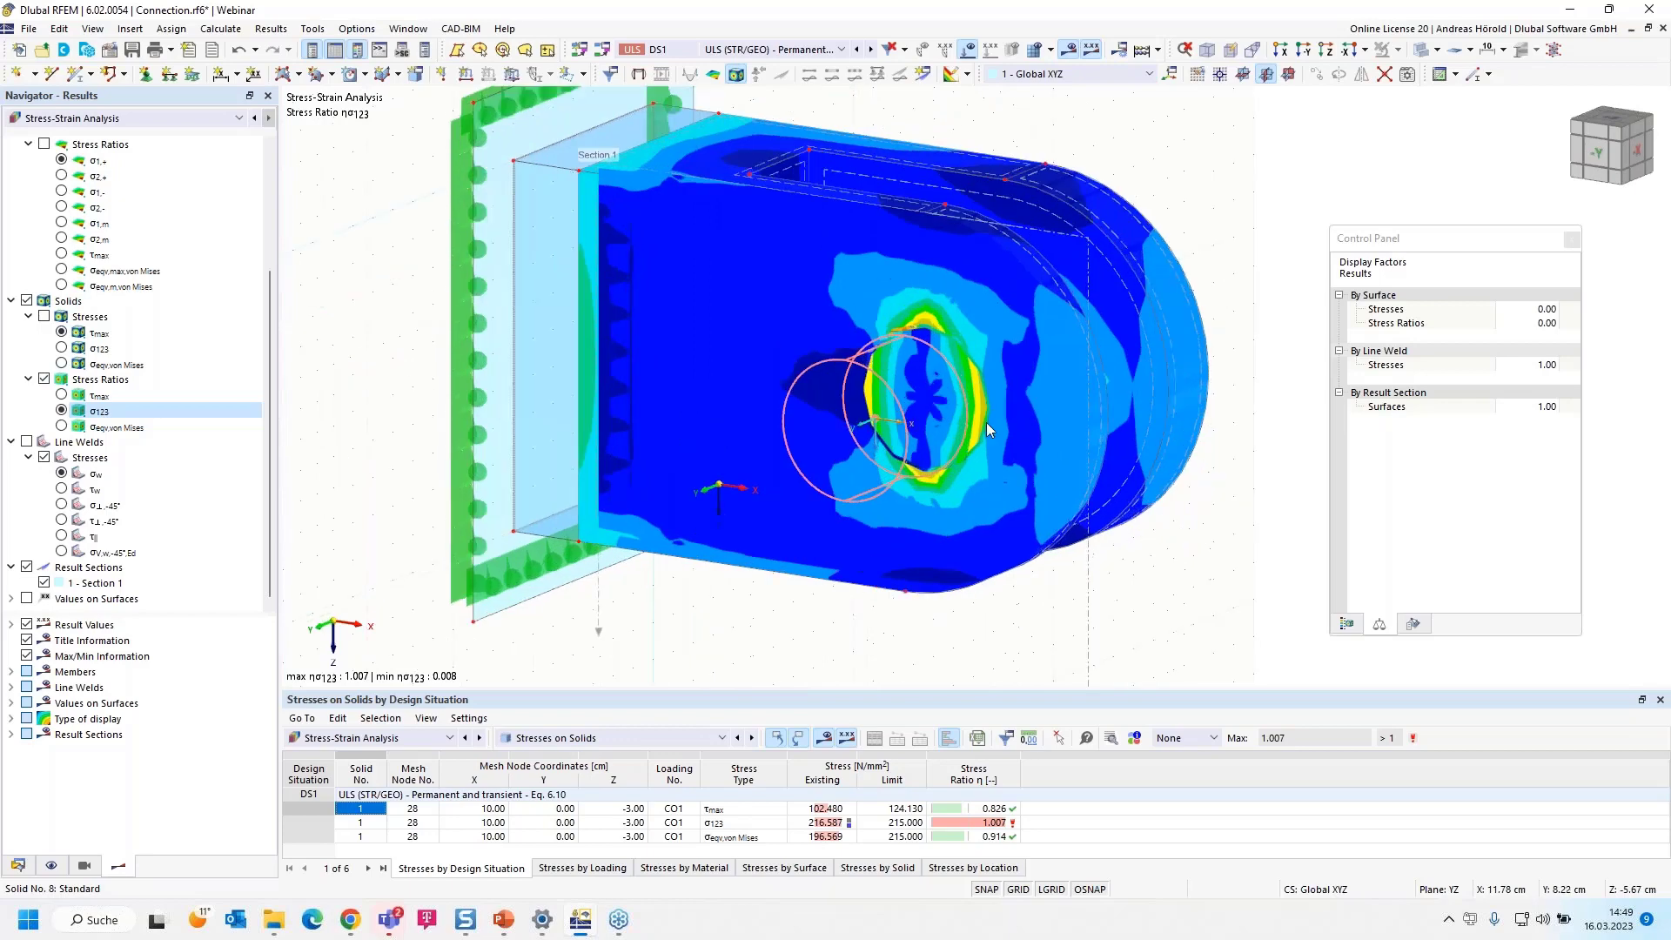
{"action": "double_click", "coordinate": [1087, 579]}
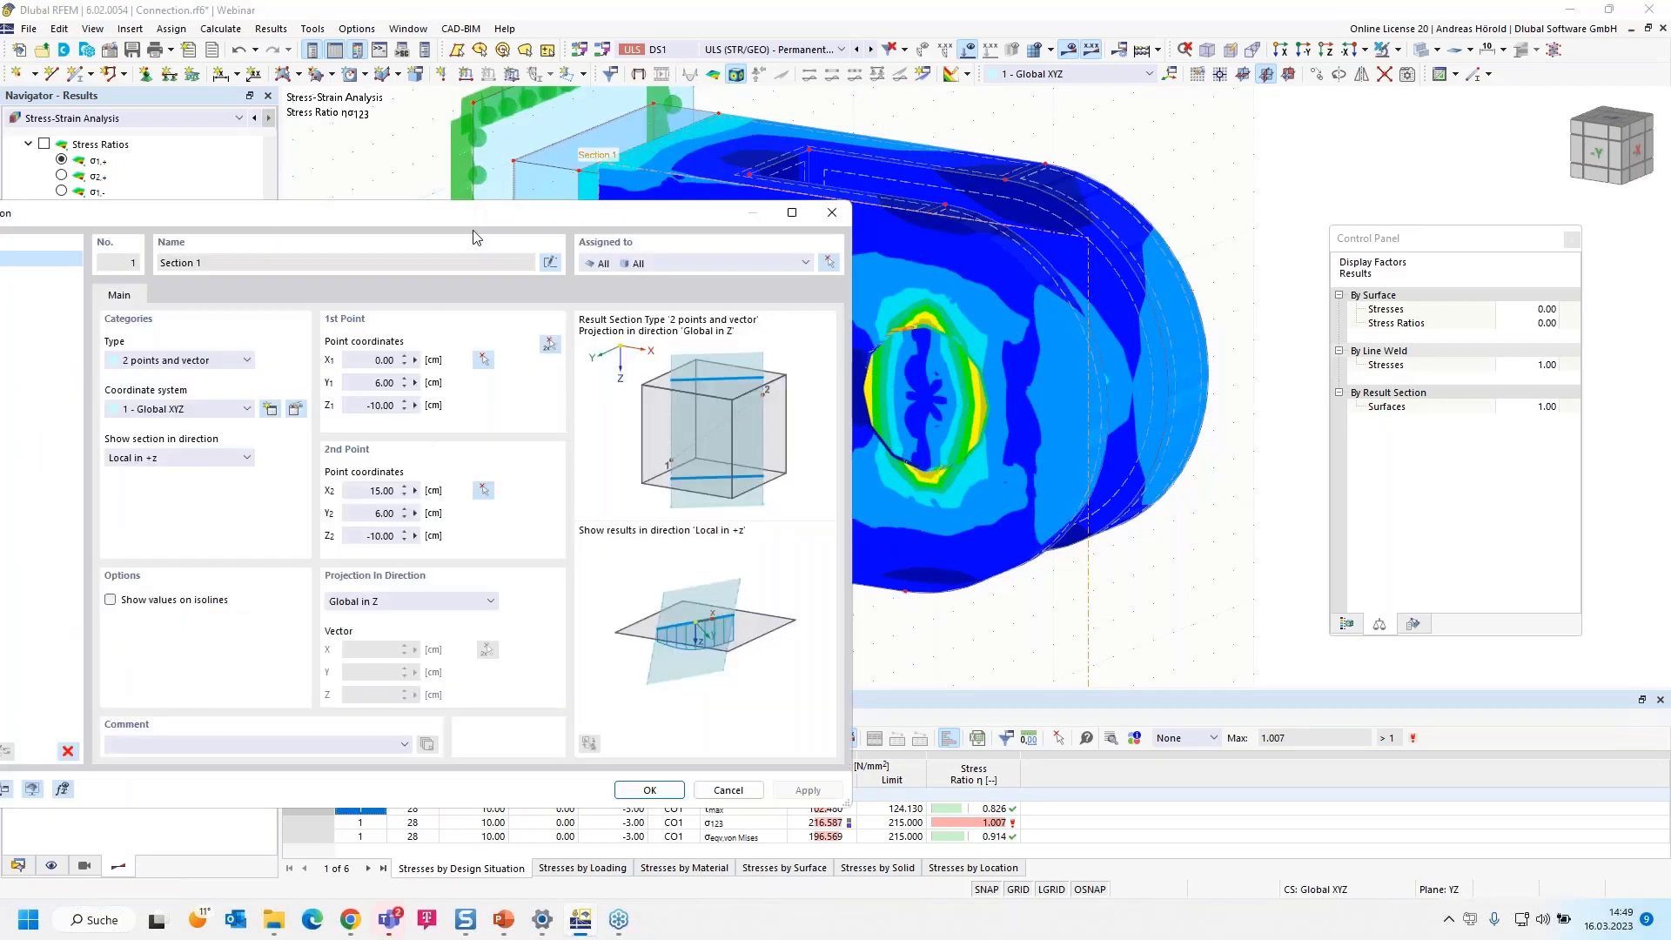
{"action": "left_click_drag", "start_coordinate": [486, 216], "coordinate": [719, 187]}
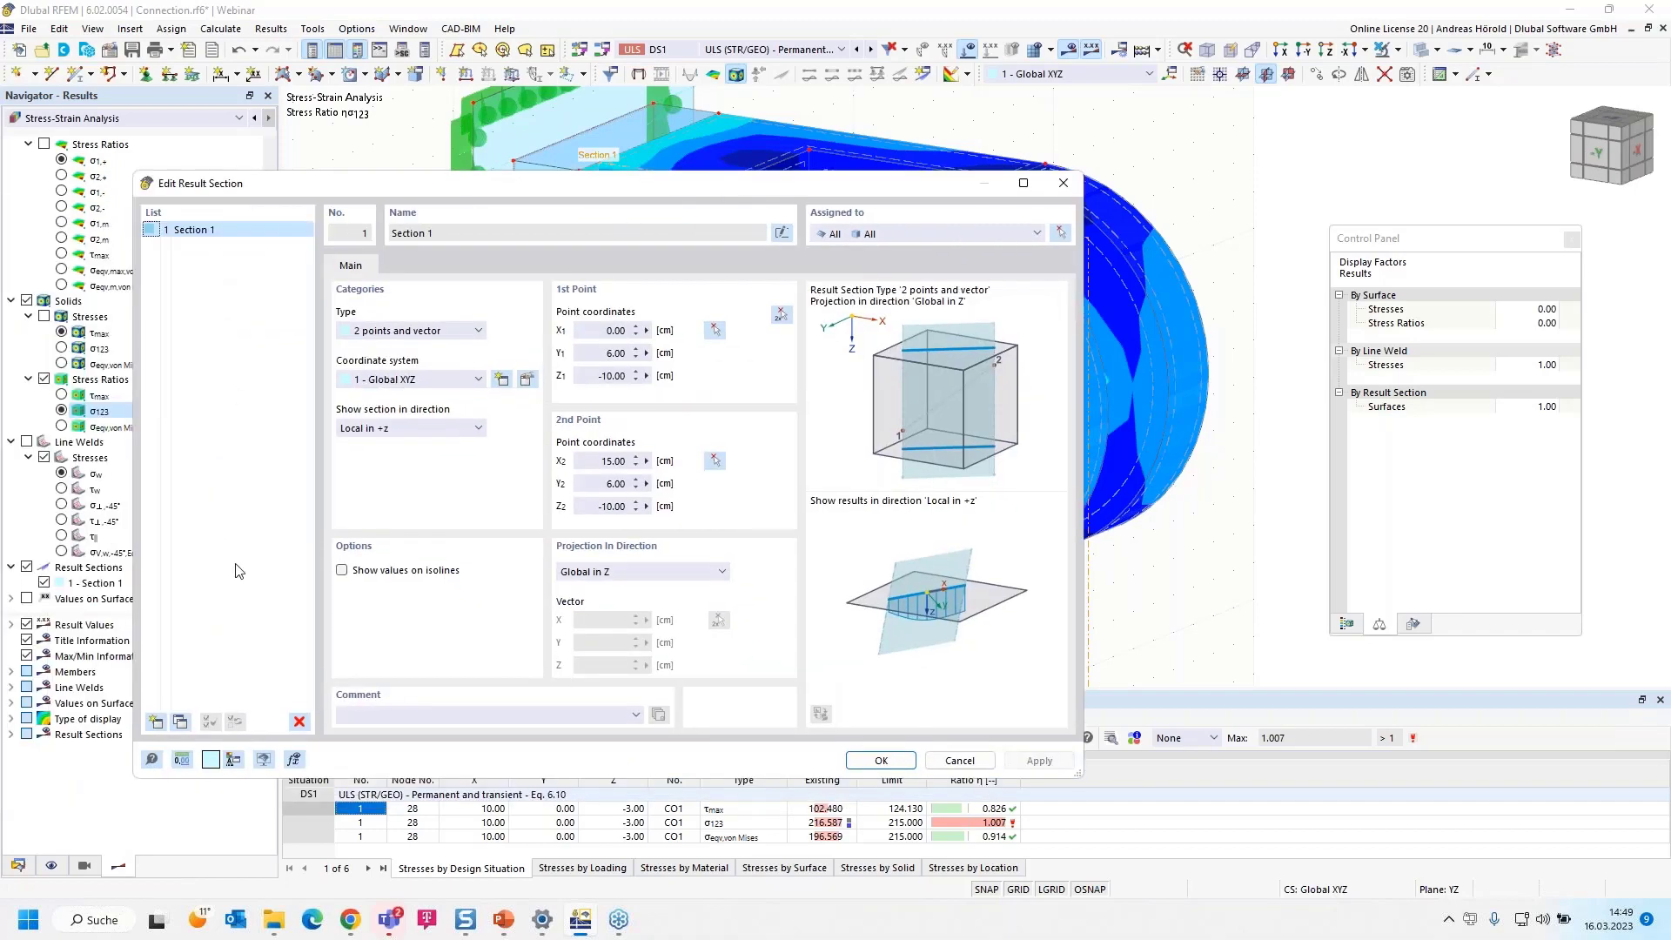
{"action": "left_click", "coordinate": [181, 722]}
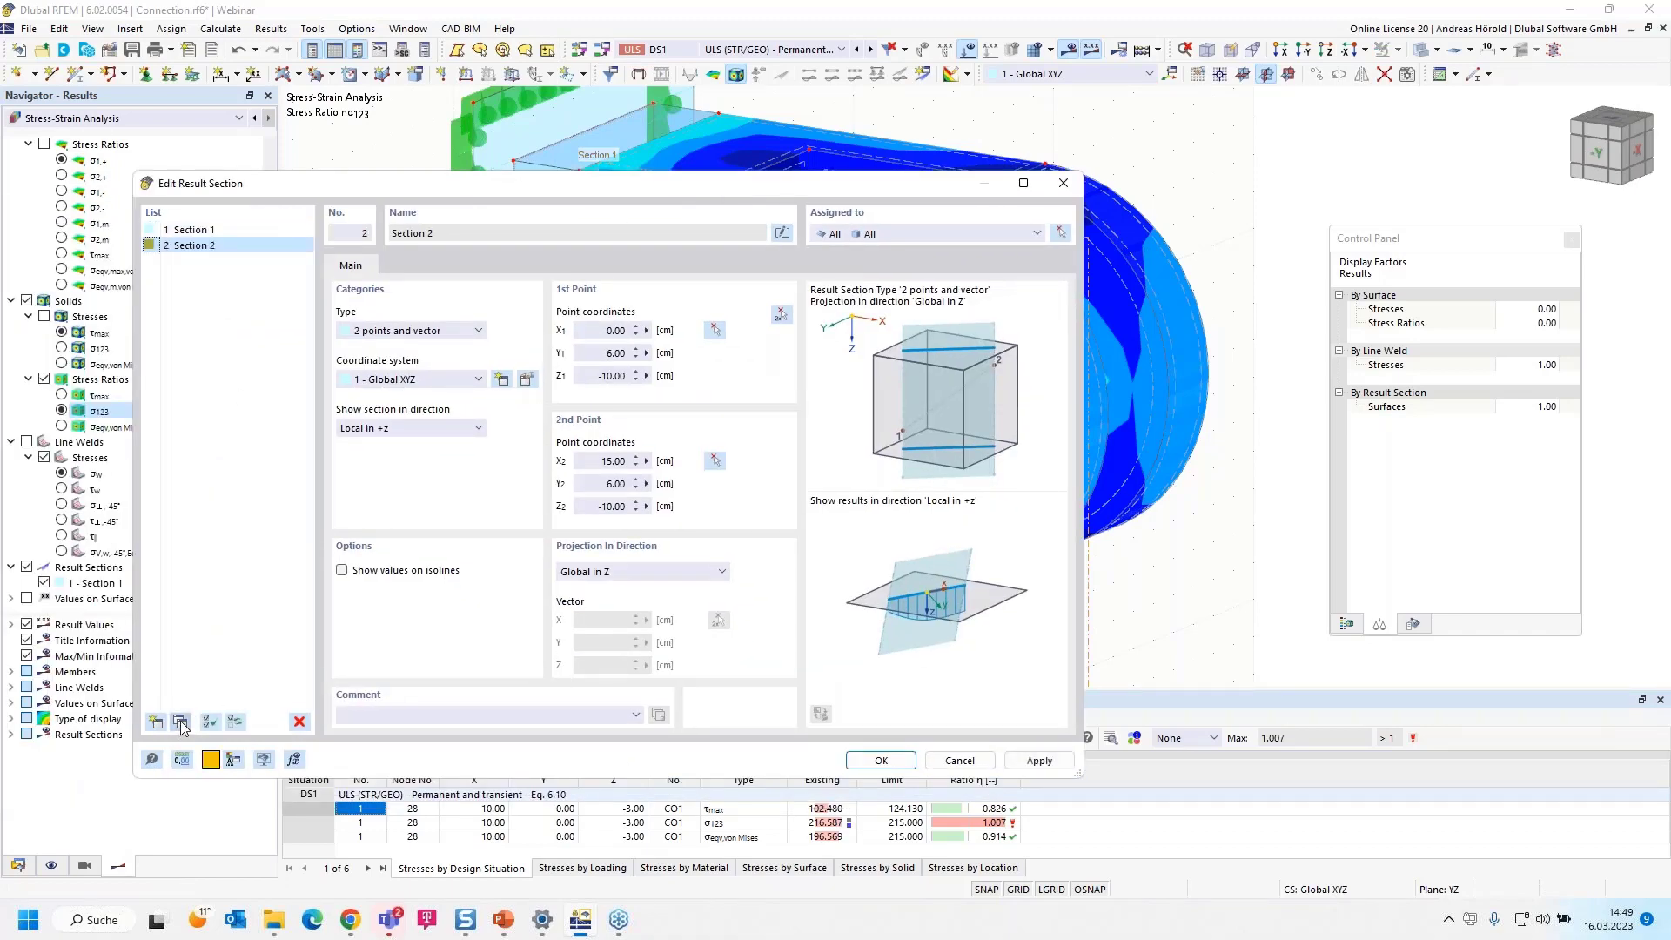
{"action": "left_click", "coordinate": [628, 577]}
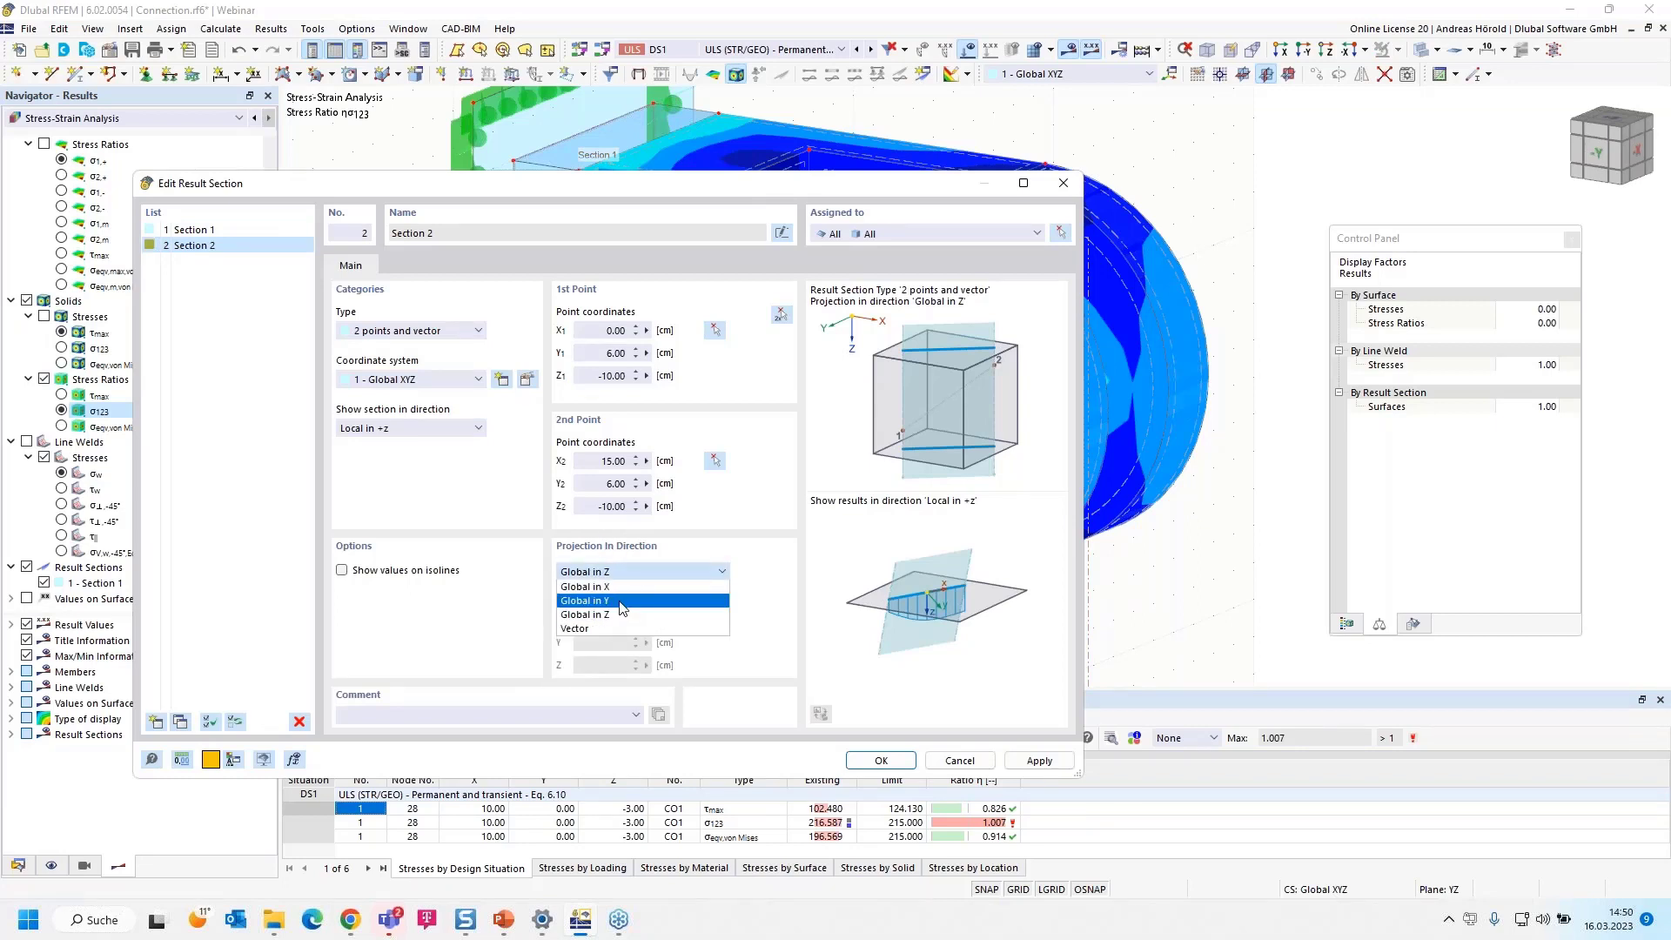
{"action": "left_click", "coordinate": [623, 601]}
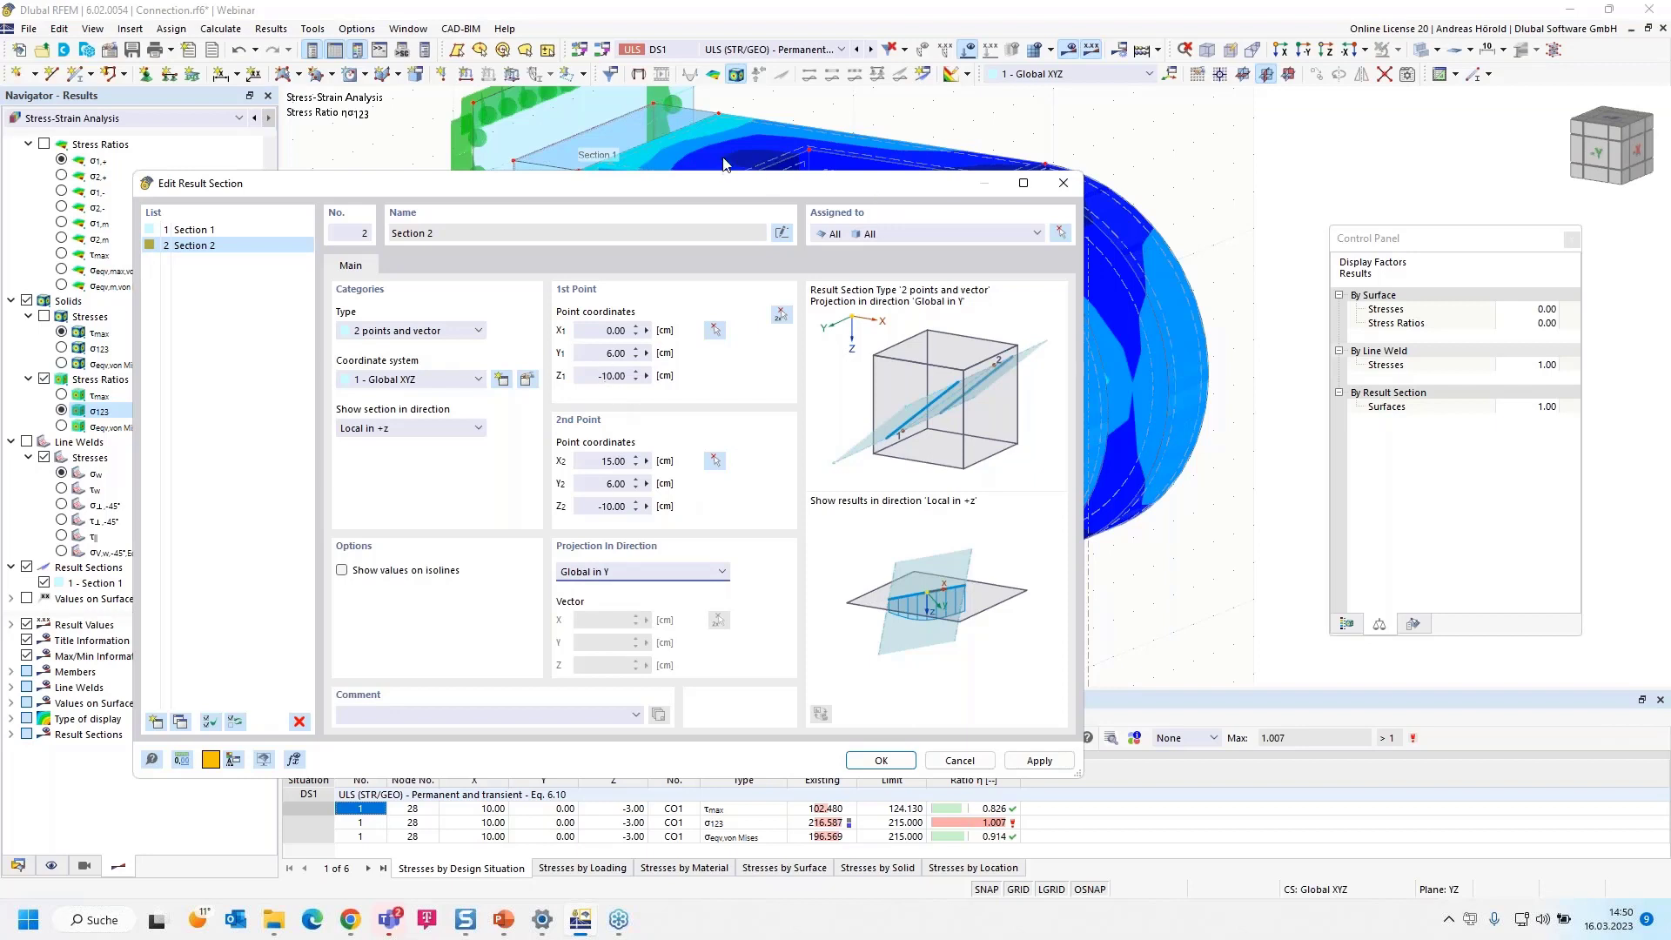
Set the Z coordinates of both points of the copied result section to -5 cm and apply it
{"action": "left_click", "coordinate": [646, 375]}
{"action": "type", "text": "-5"}
{"action": "left_click", "coordinate": [609, 506]}
{"action": "type", "text": "-5"}
{"action": "left_click", "coordinate": [879, 761]}
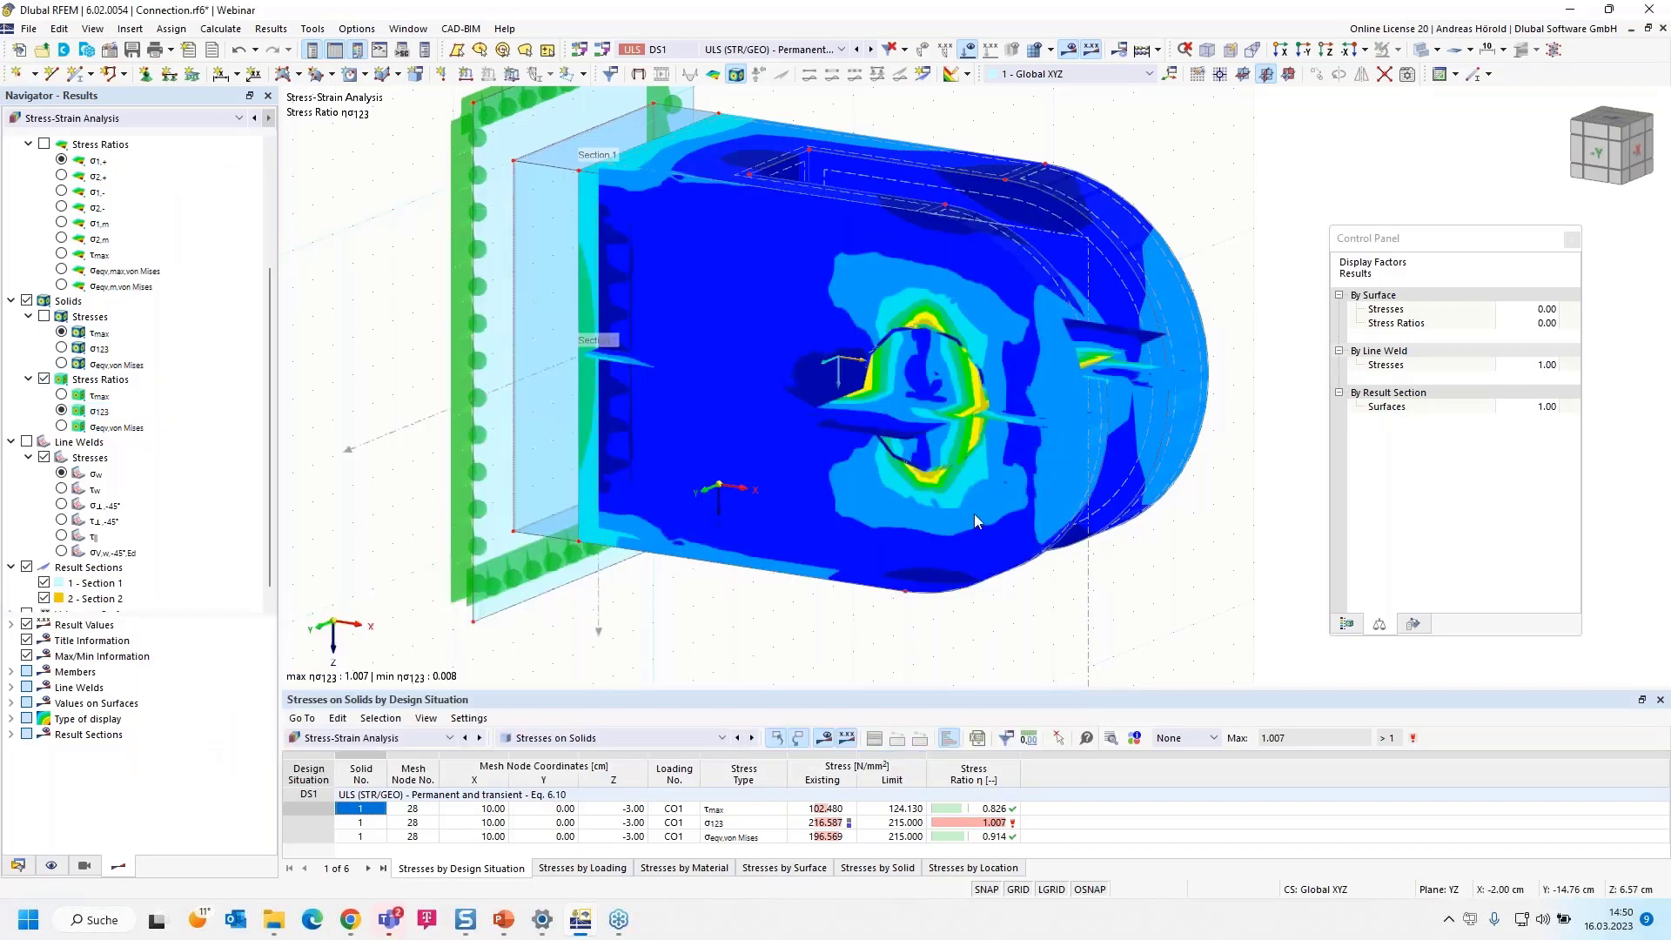
Hide the Section 1 results and examine the solids' σ123 stress ratio along the Section 2 cut around the pin hole
{"action": "scroll", "coordinate": [974, 510], "scroll_direction": "down", "scroll_amount": 2}
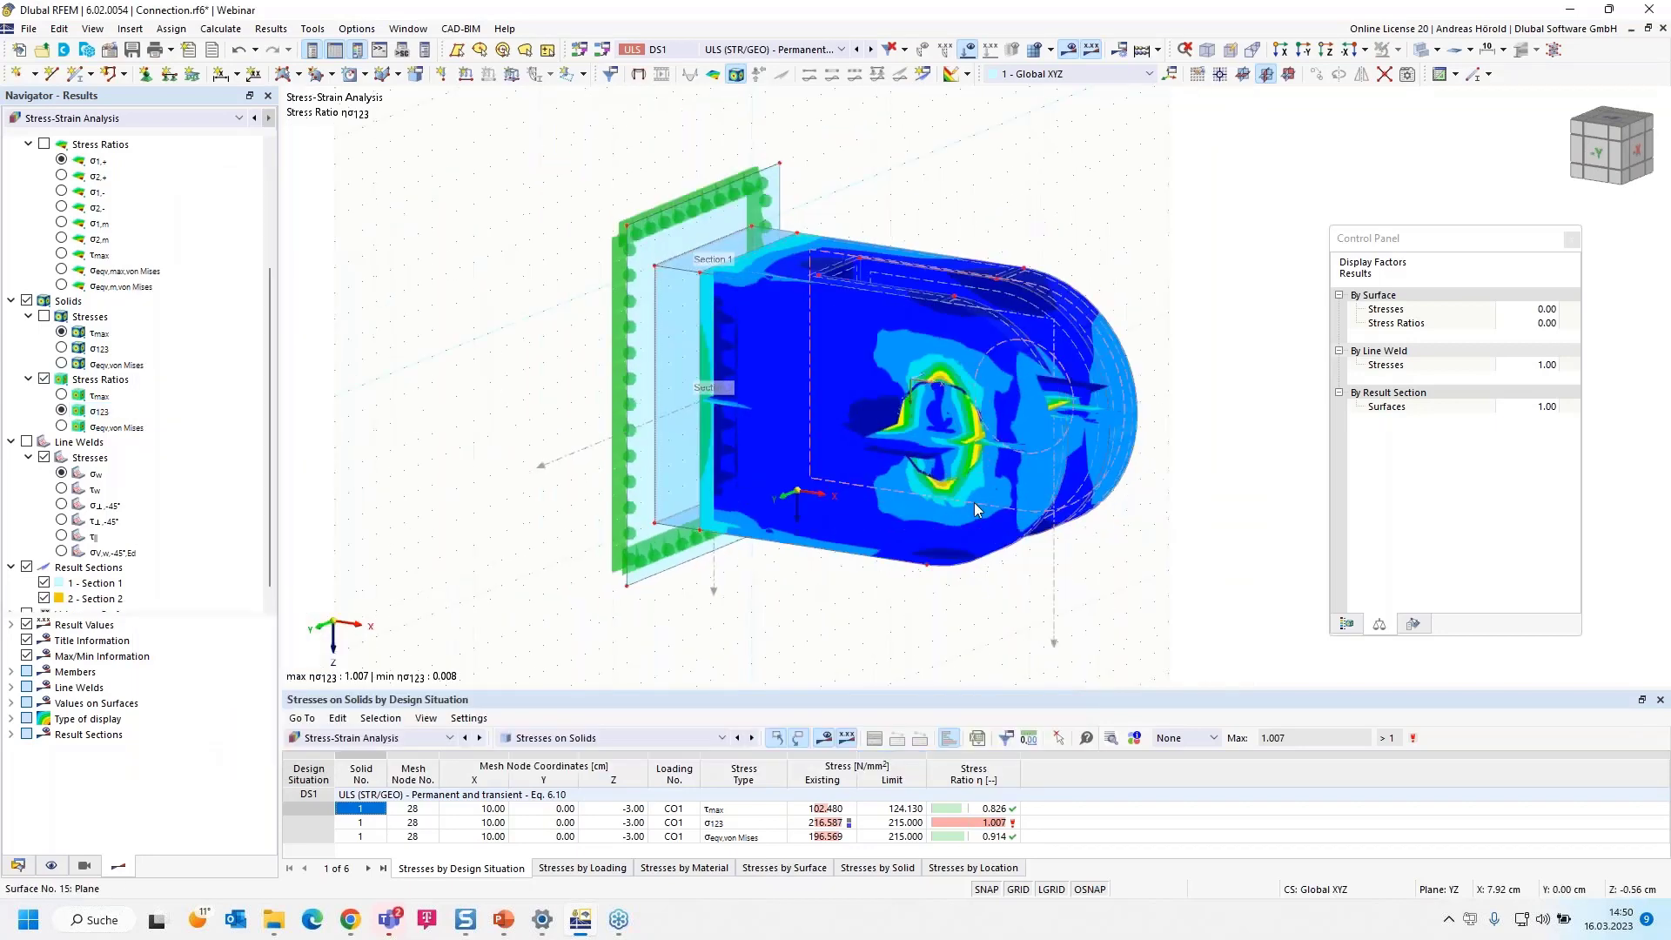
{"action": "left_click", "coordinate": [44, 583]}
{"action": "scroll", "coordinate": [47, 587], "scroll_direction": "down", "scroll_amount": 1}
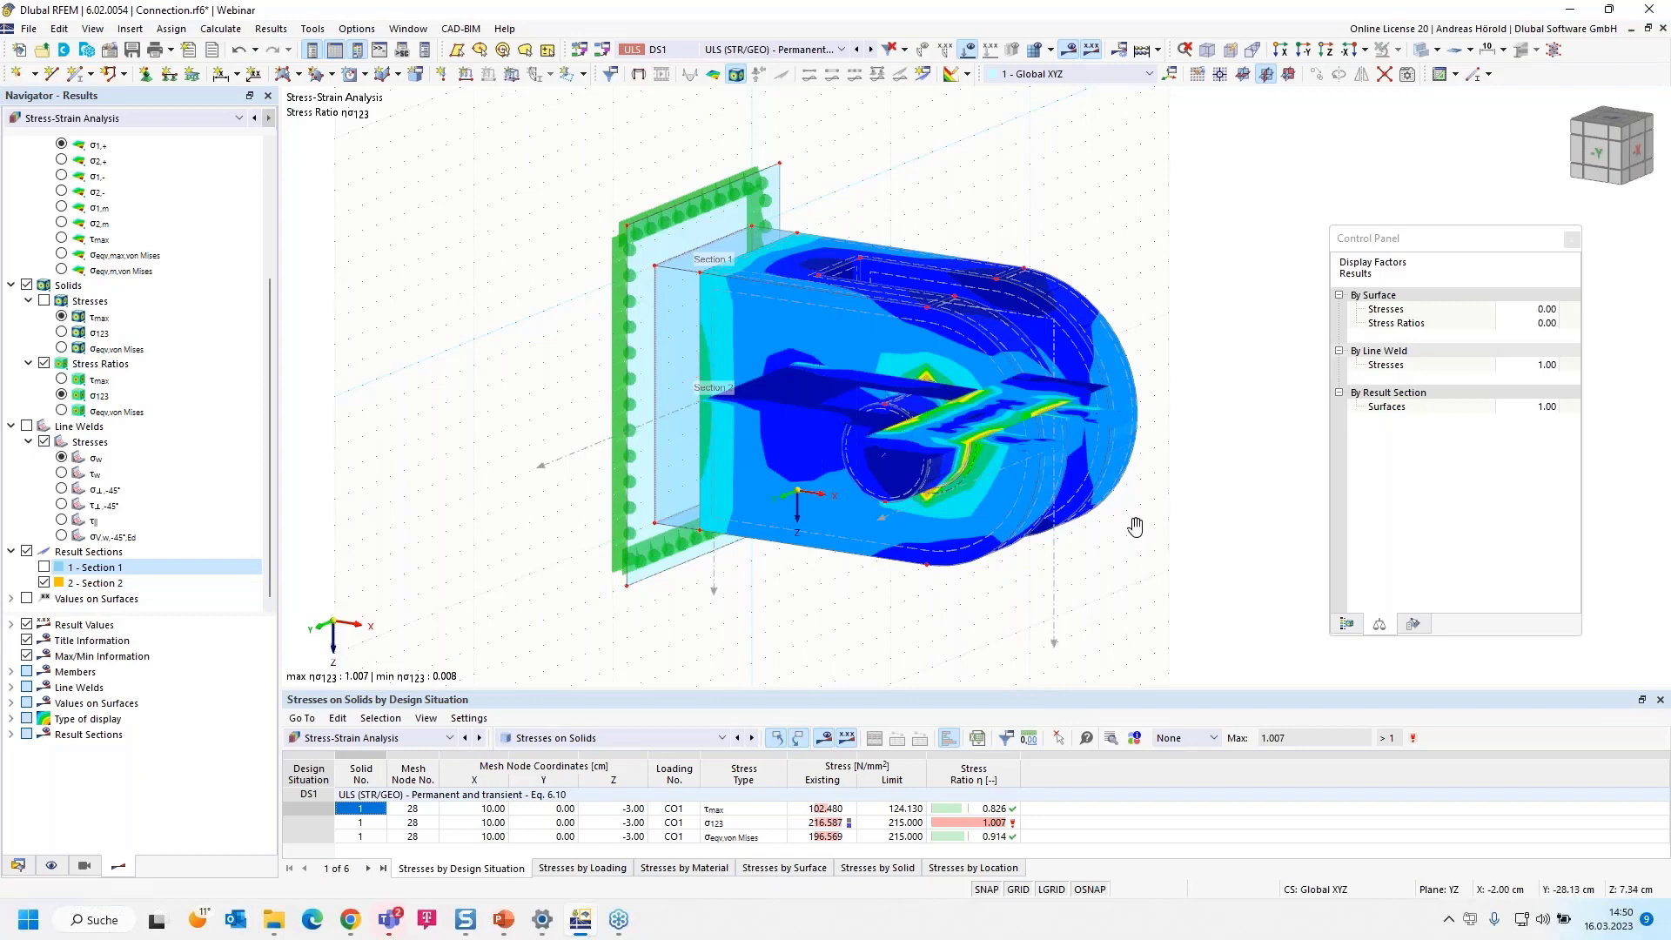
{"action": "middle_click_drag", "start_coordinate": [861, 462], "coordinate": [1194, 563], "text": "ctrl"}
{"action": "scroll", "coordinate": [1133, 538], "scroll_direction": "up", "scroll_amount": 3}
{"action": "scroll", "coordinate": [1194, 563], "scroll_direction": "up", "scroll_amount": 1}
{"action": "scroll", "coordinate": [1194, 563], "scroll_direction": "down", "scroll_amount": 2}
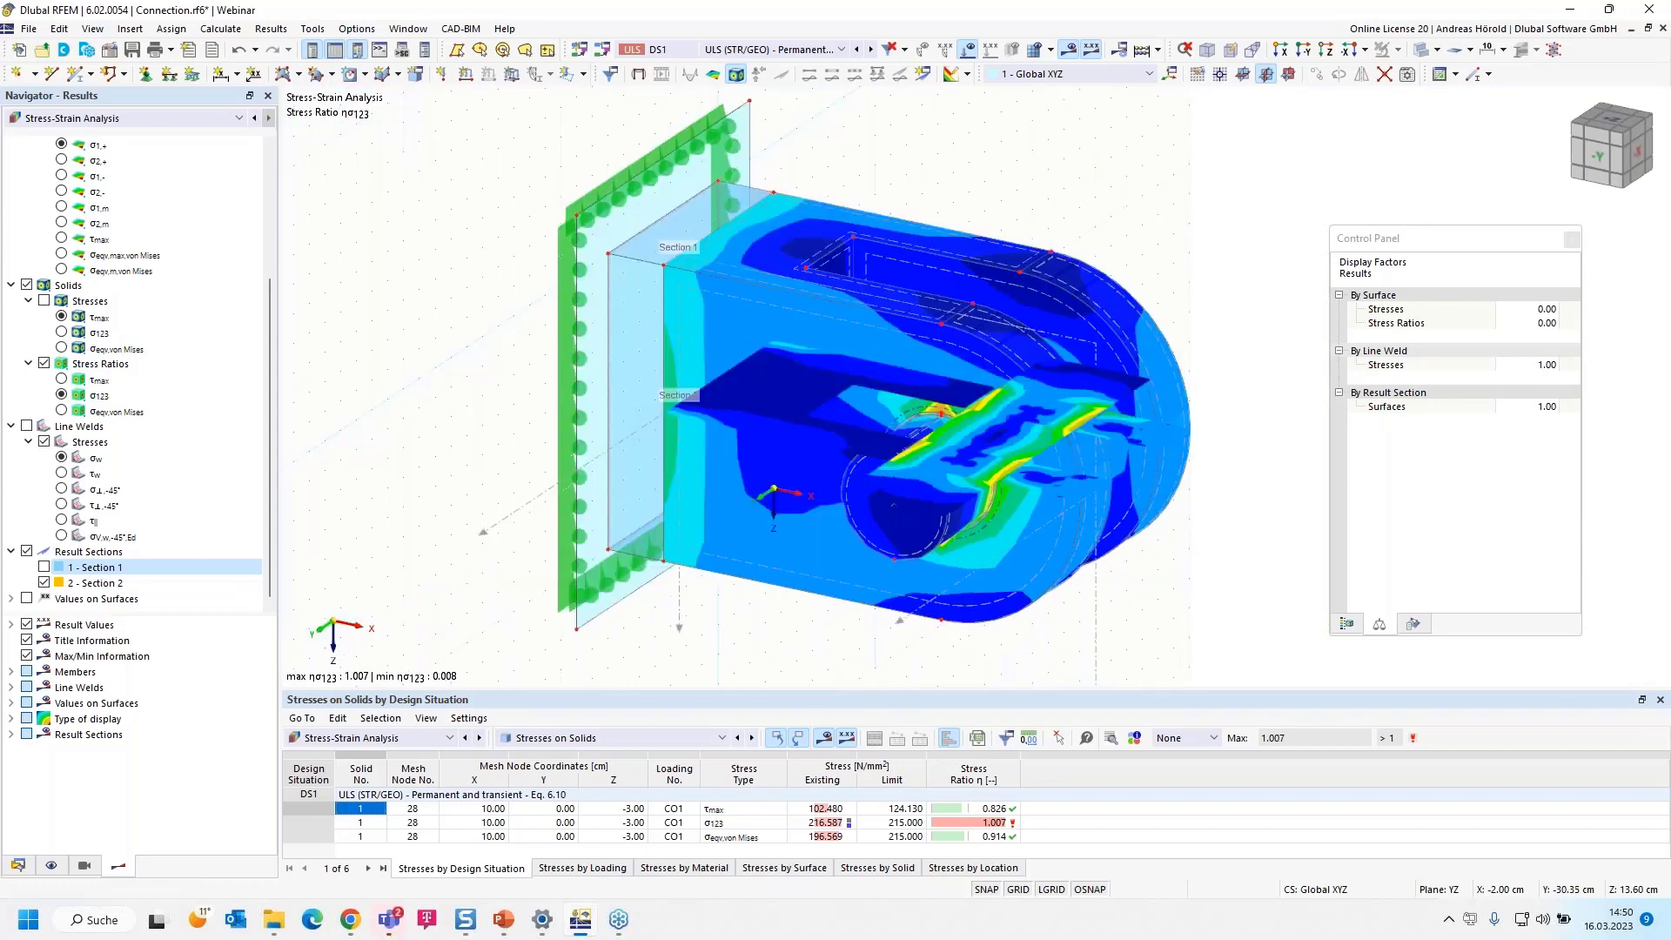
{"action": "scroll", "coordinate": [1194, 563], "scroll_direction": "up", "scroll_amount": 1}
{"action": "scroll", "coordinate": [1194, 563], "scroll_direction": "down", "scroll_amount": 1}
Enable Section 1 in place of Section 2, and switch off the display of all result sections
{"action": "left_click", "coordinate": [45, 566]}
{"action": "left_click", "coordinate": [44, 582]}
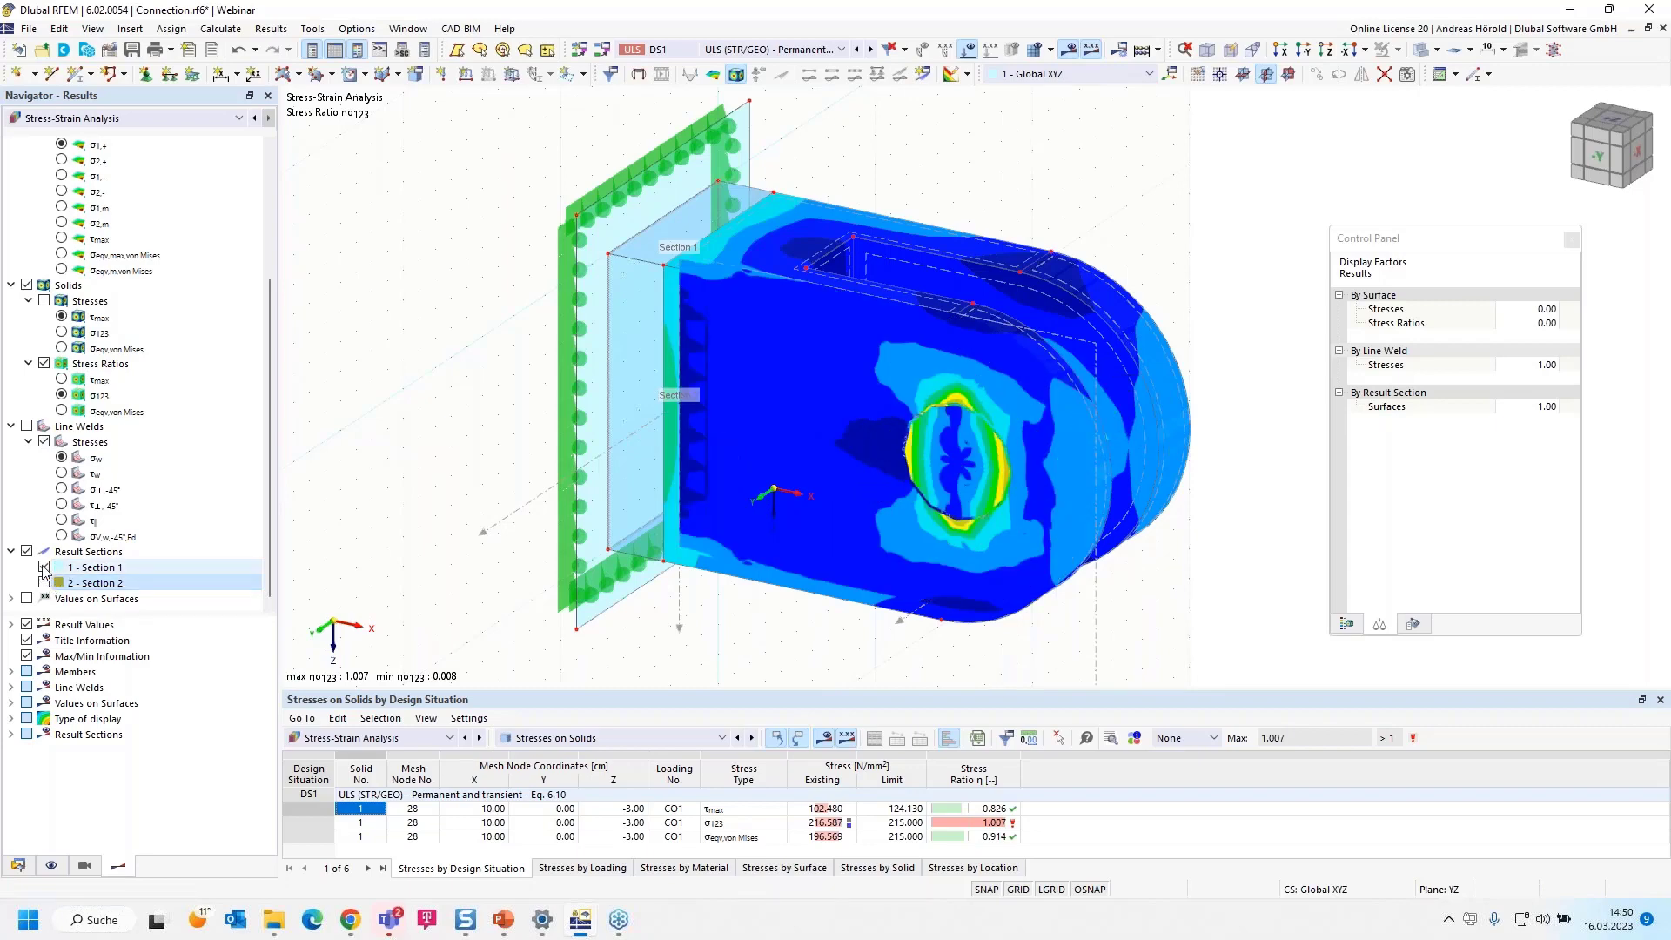
{"action": "left_click", "coordinate": [26, 550]}
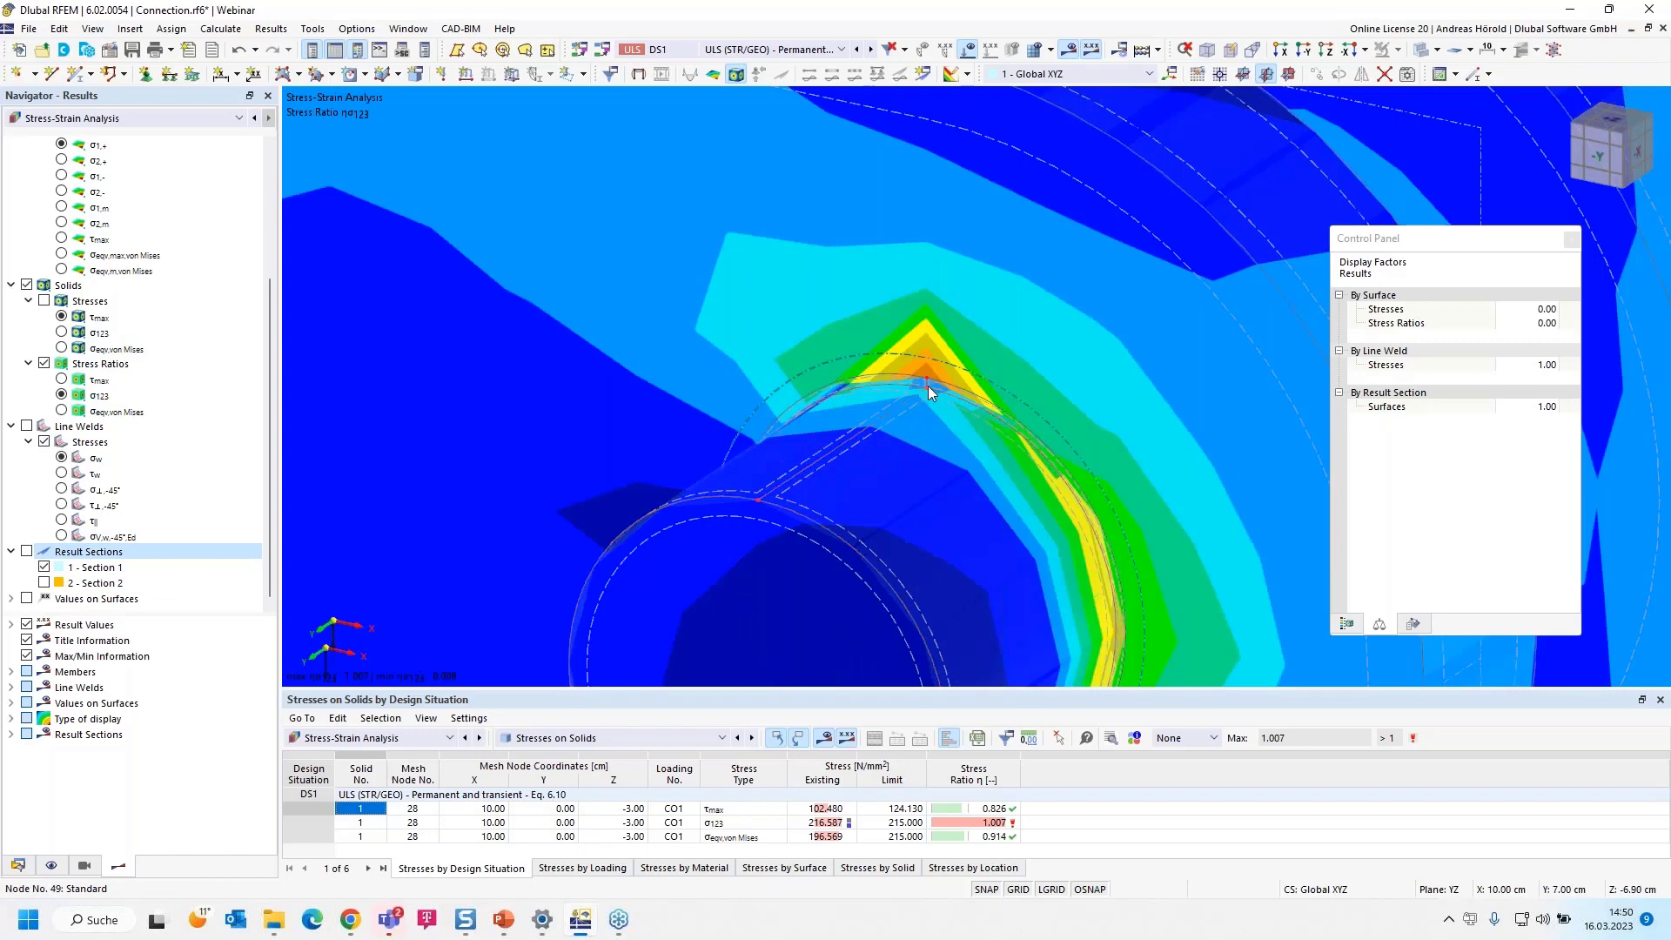
Inspect the uncut σ123 stress ratio at the pin hole, and display the solids' von Mises stress ratio
{"action": "scroll", "coordinate": [924, 388], "scroll_direction": "down", "scroll_amount": 1}
{"action": "scroll", "coordinate": [921, 367], "scroll_direction": "down", "scroll_amount": 5}
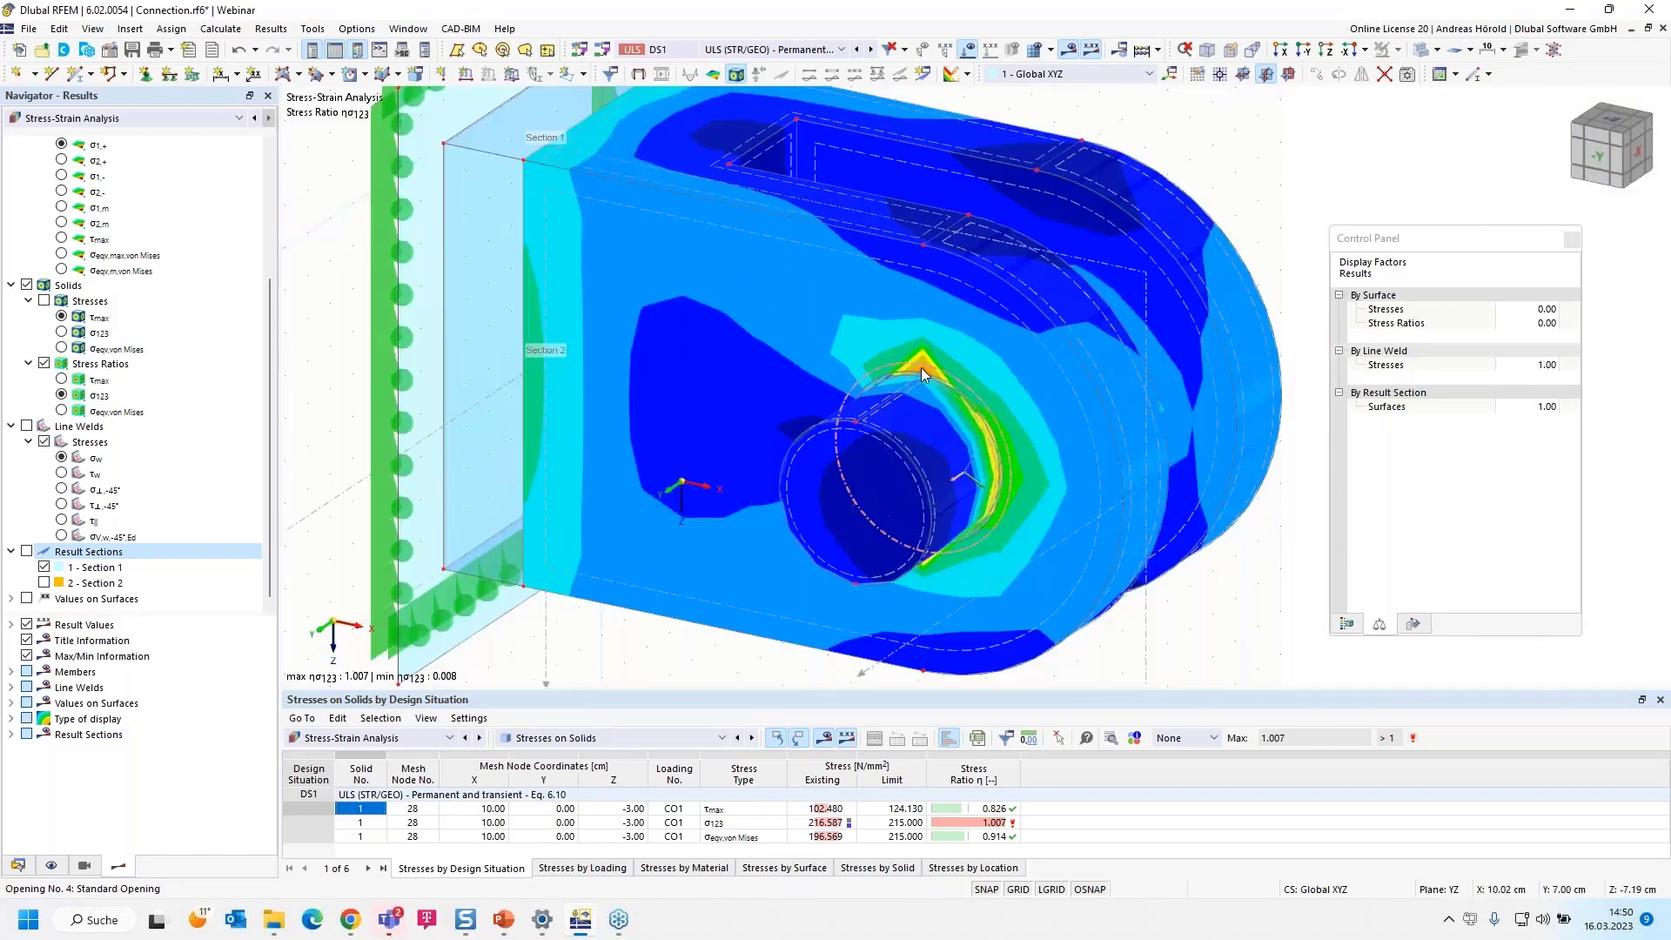
{"action": "scroll", "coordinate": [936, 410], "scroll_direction": "down", "scroll_amount": 1}
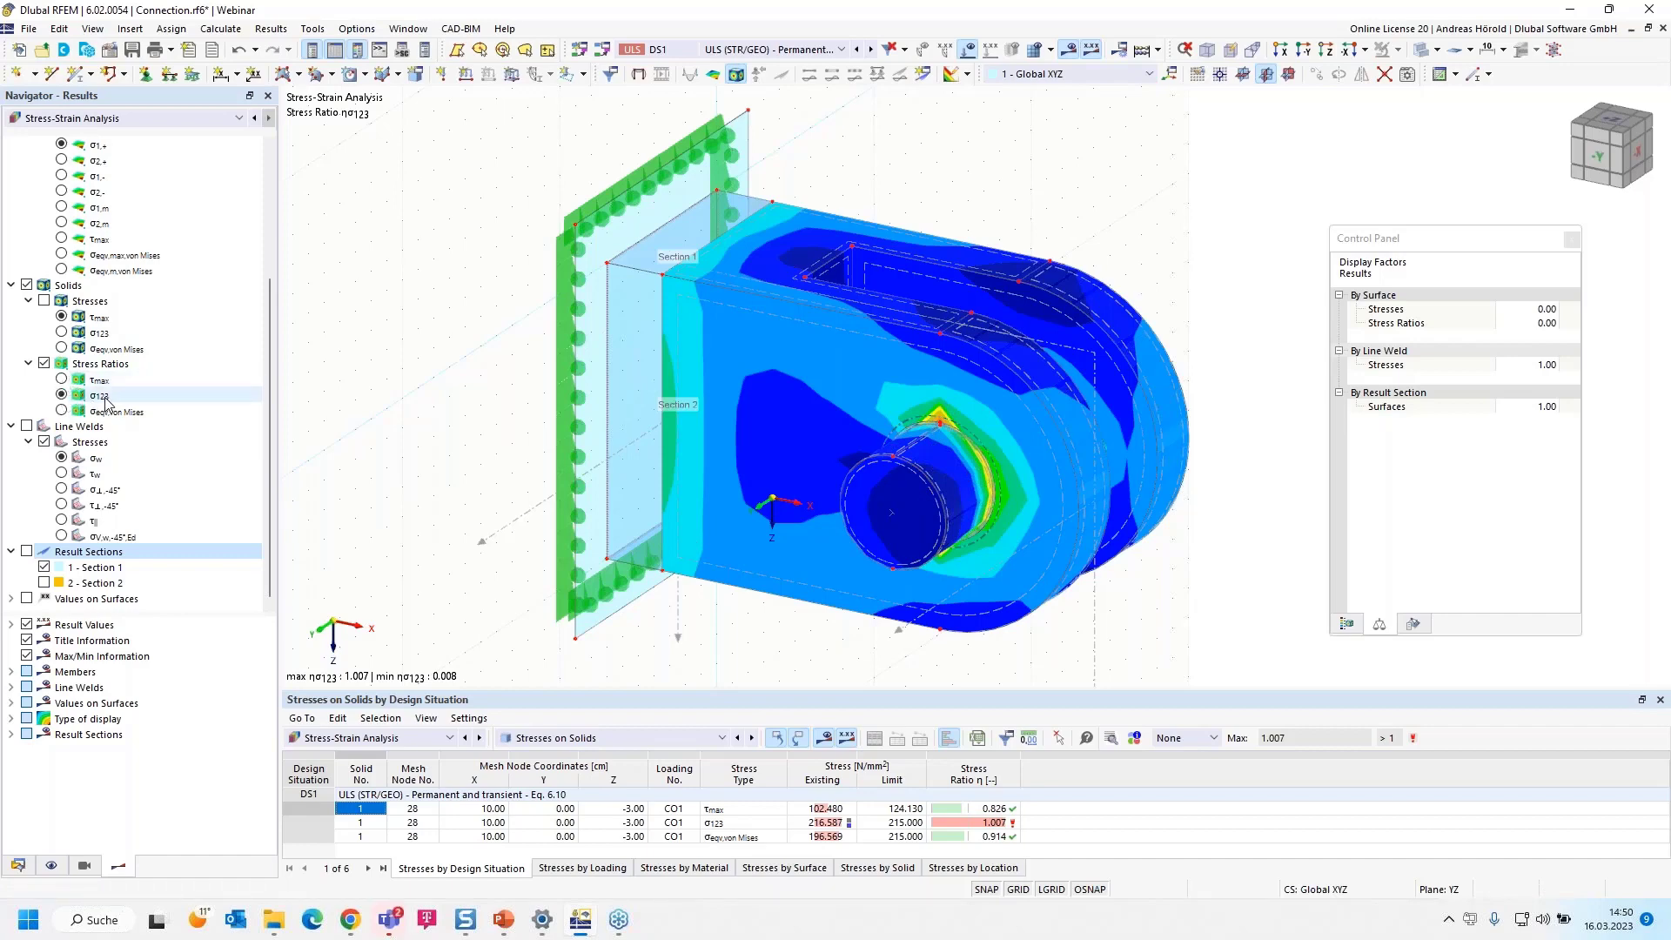
{"action": "left_click", "coordinate": [61, 379]}
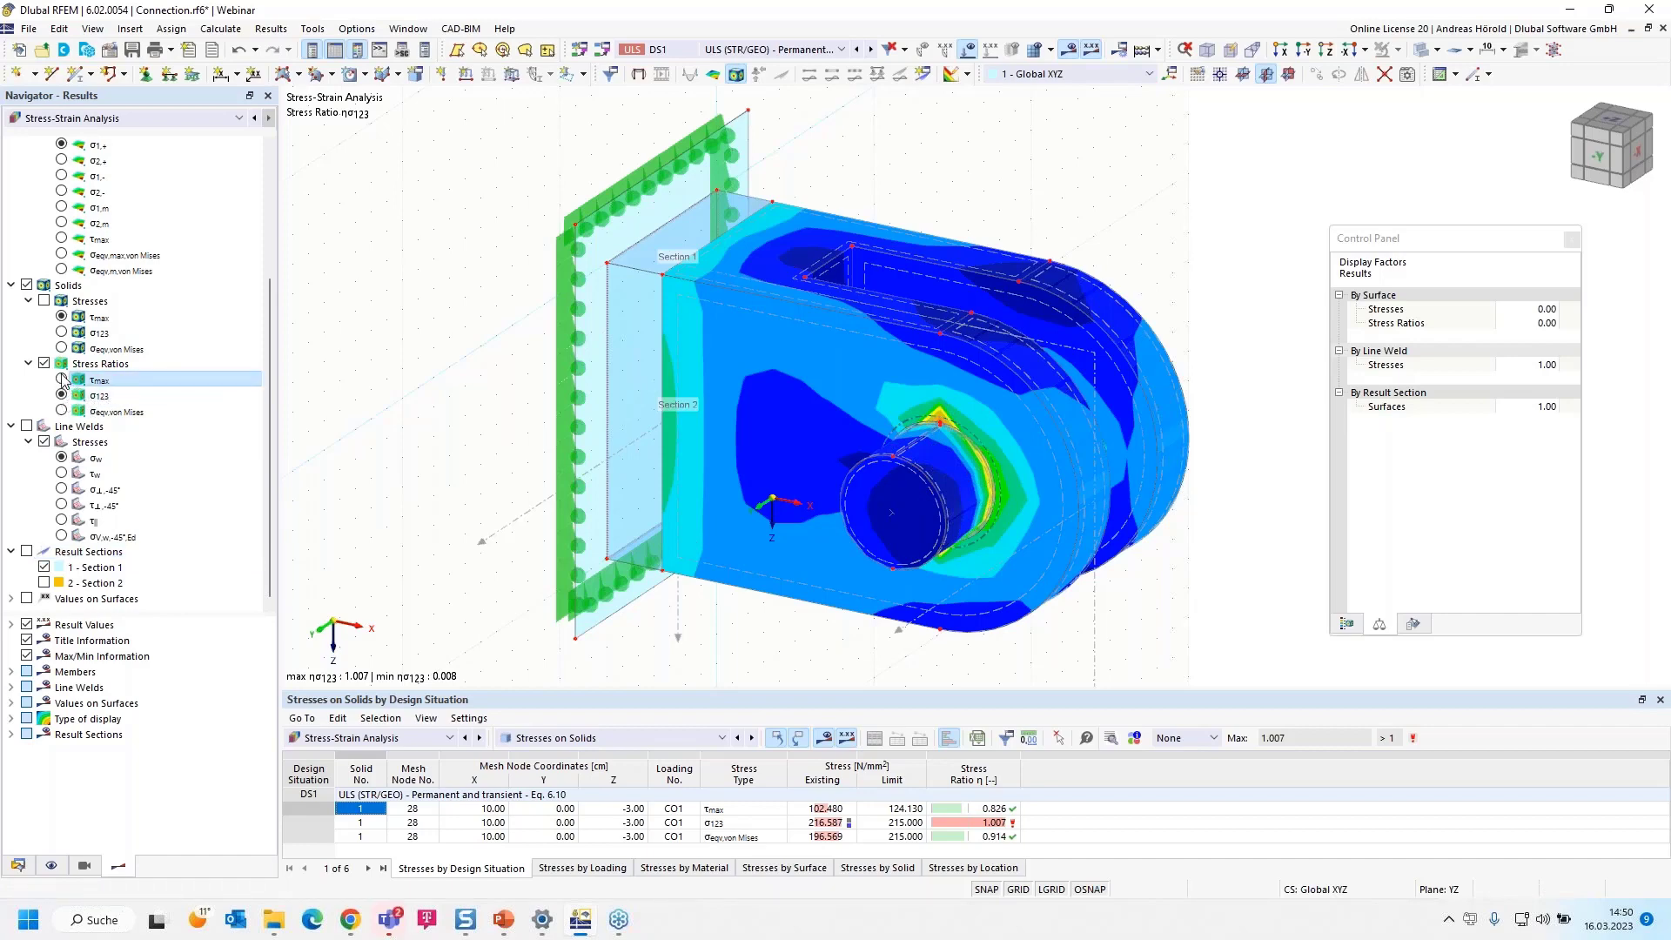
{"action": "left_click", "coordinate": [61, 411]}
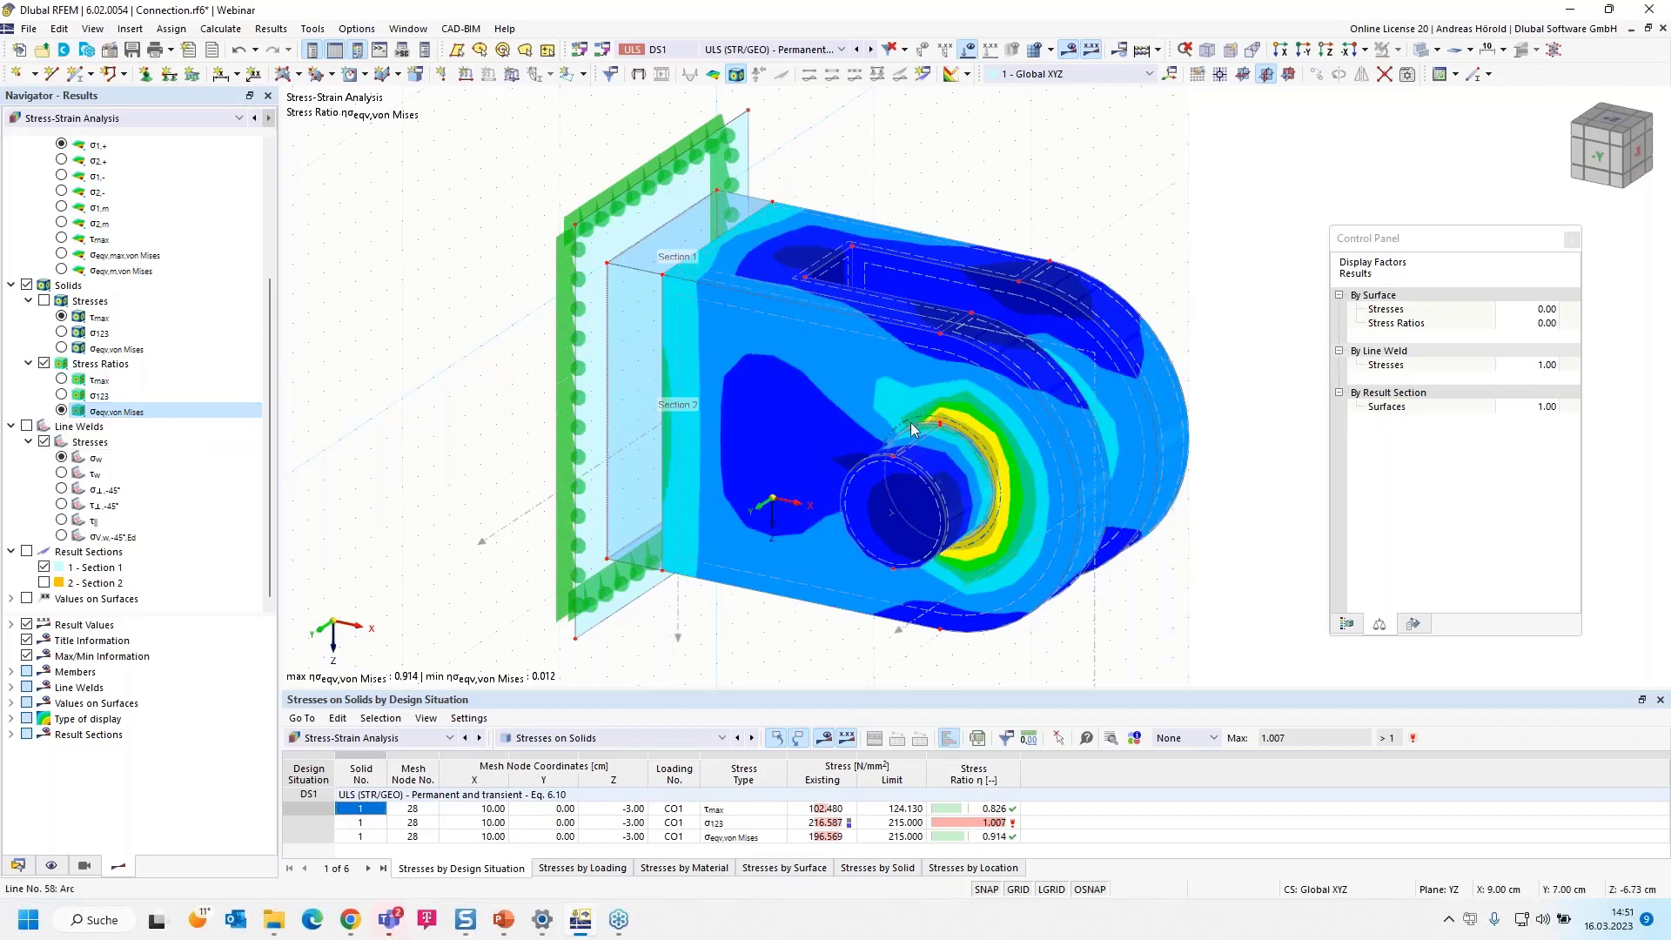
Start a graphic printout to the printout report with window-filling pictures and the Multi print option
{"action": "left_click", "coordinate": [170, 50]}
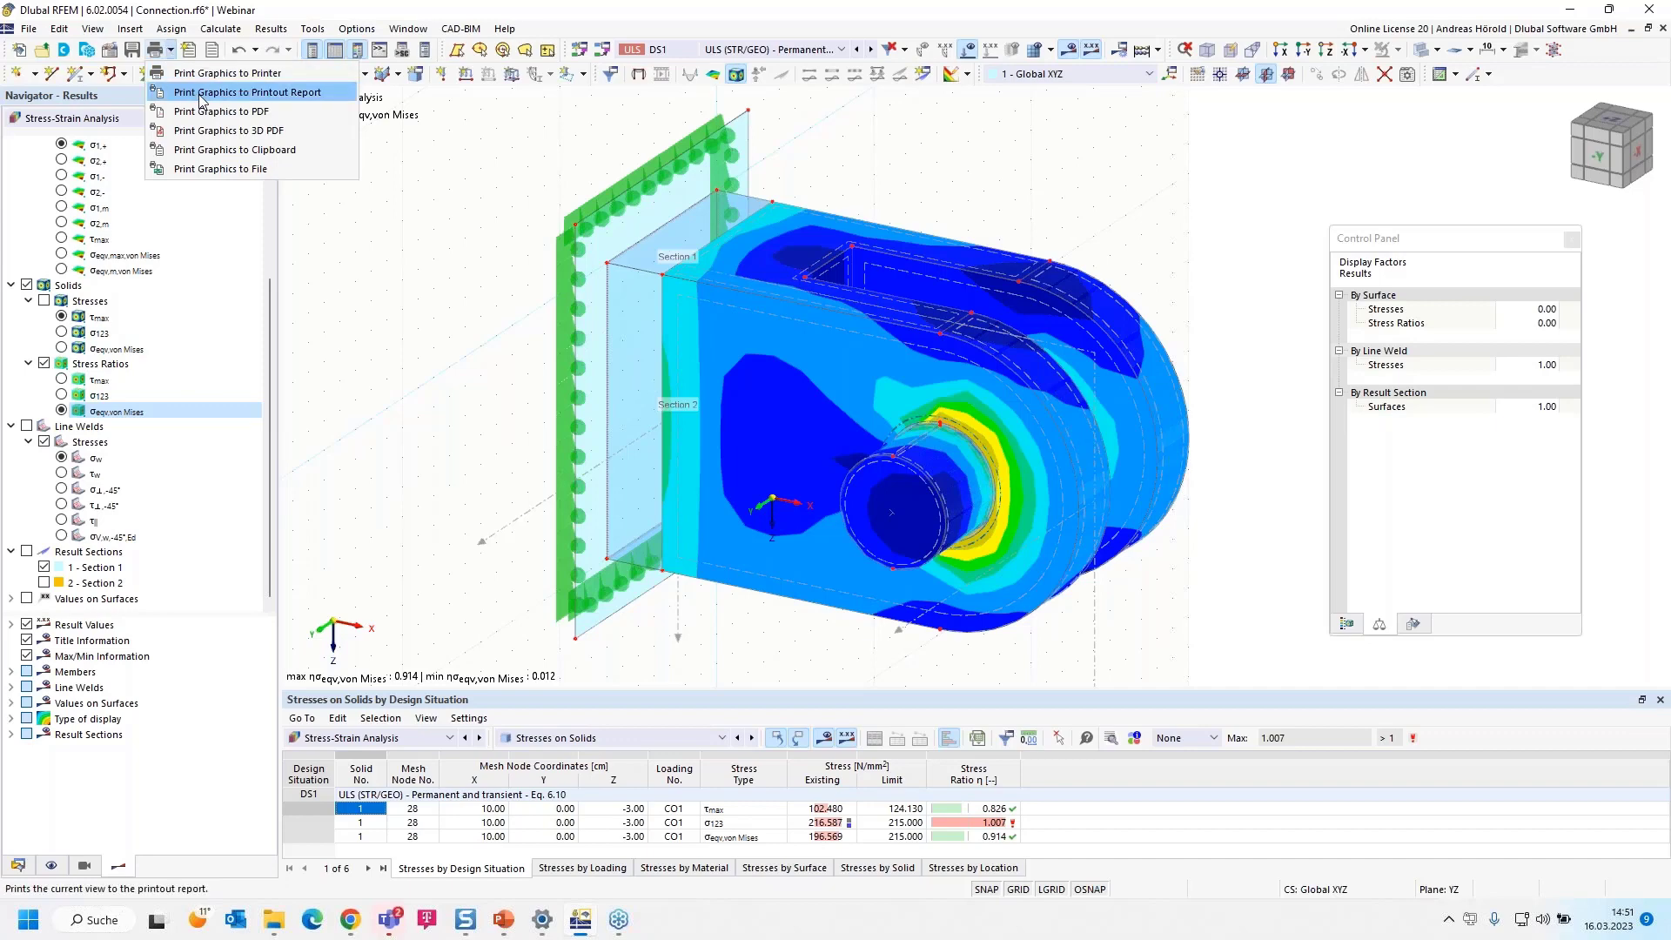
{"action": "left_click", "coordinate": [234, 94]}
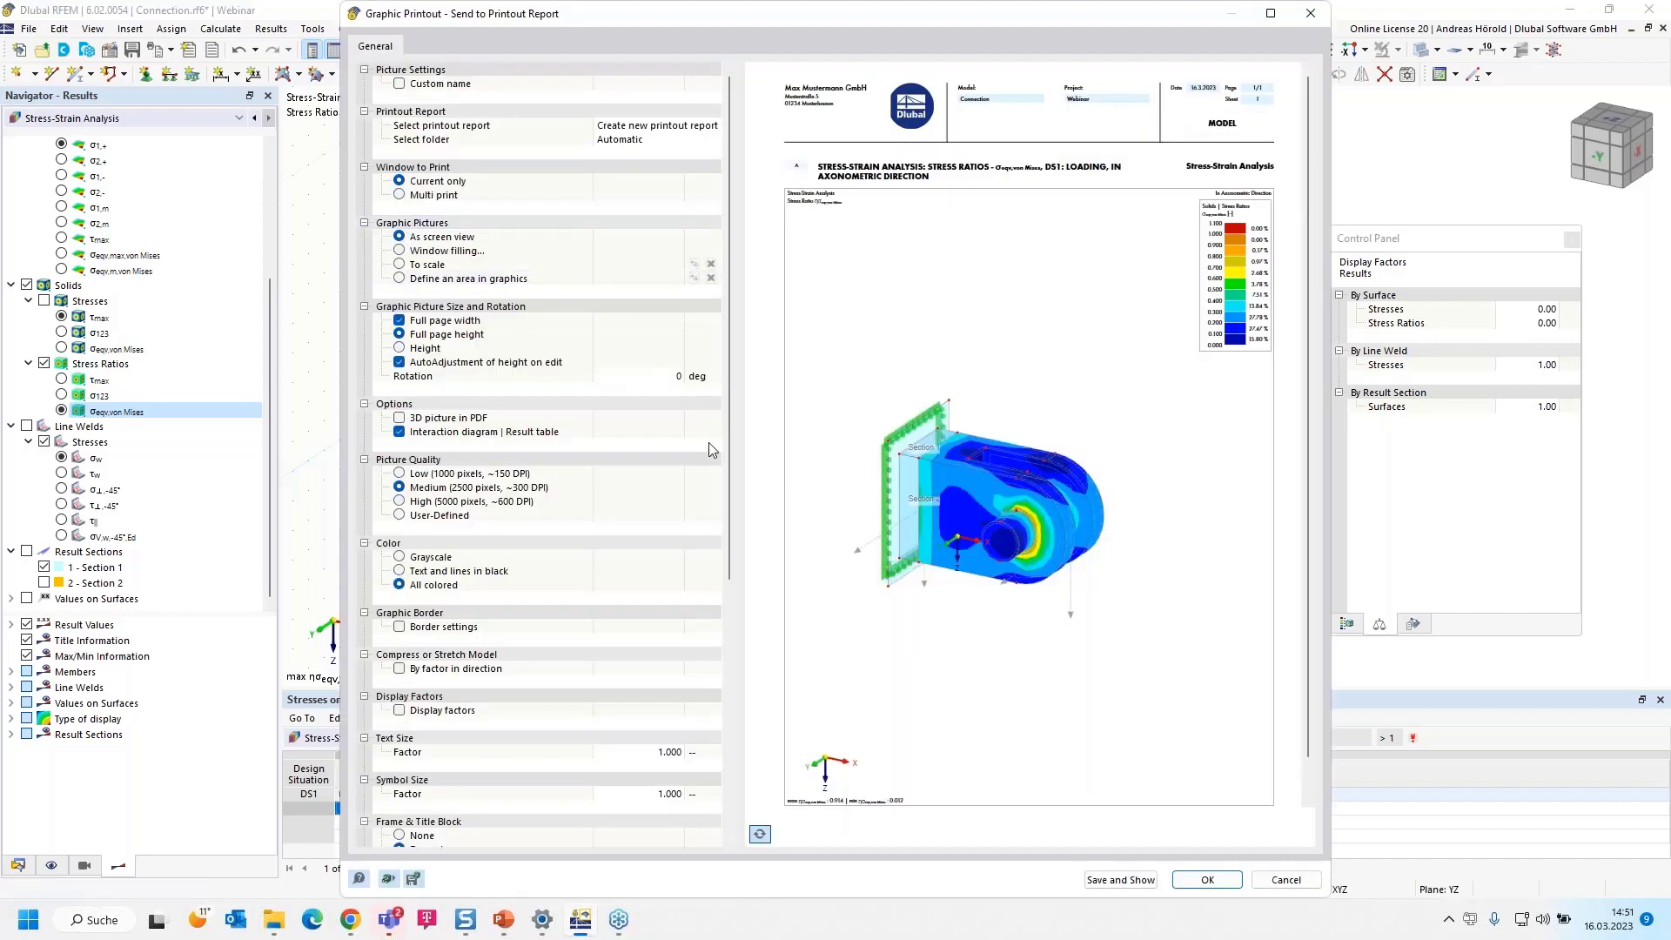
{"action": "left_click", "coordinate": [401, 254]}
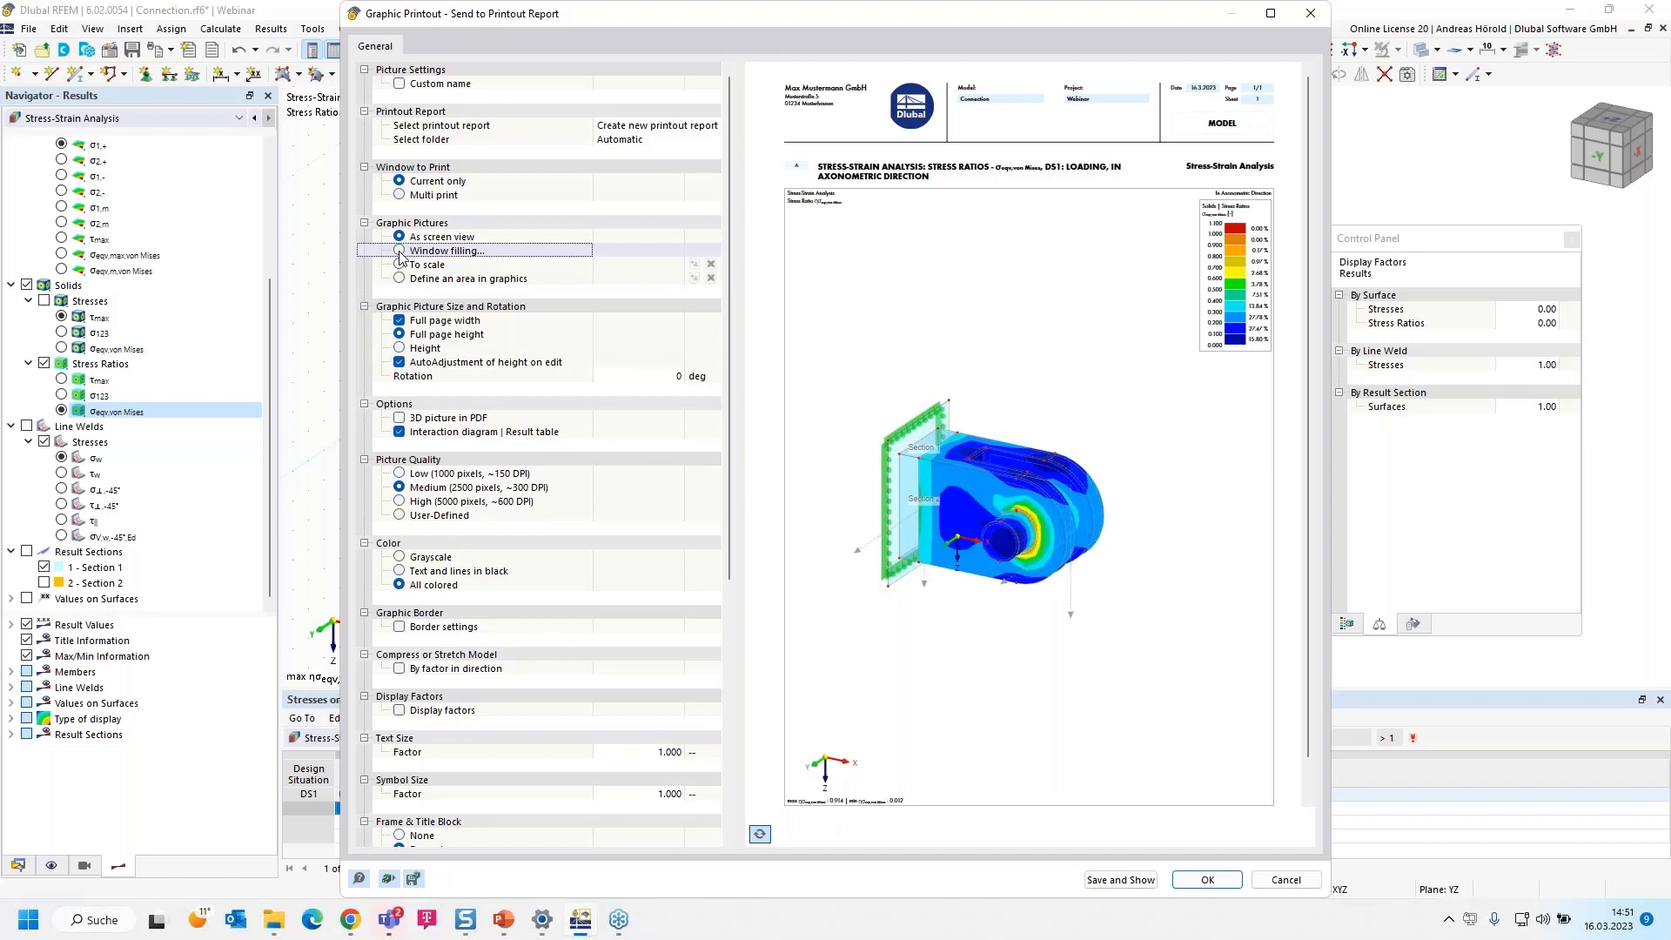
{"action": "left_click", "coordinate": [400, 251]}
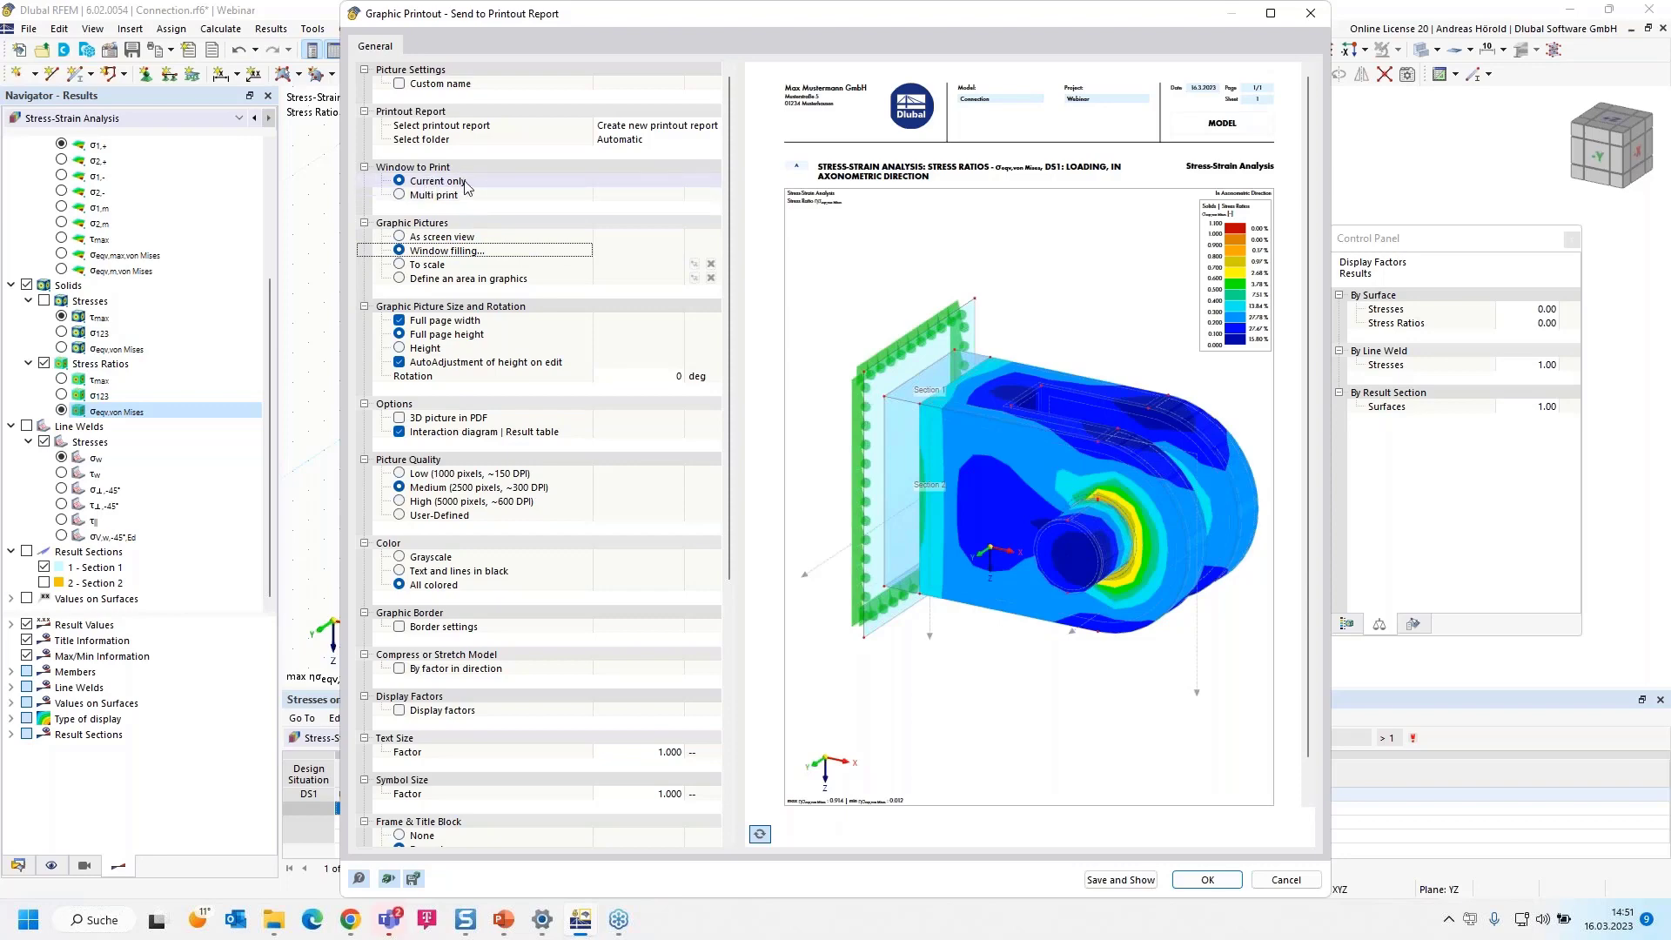
{"action": "left_click", "coordinate": [403, 195]}
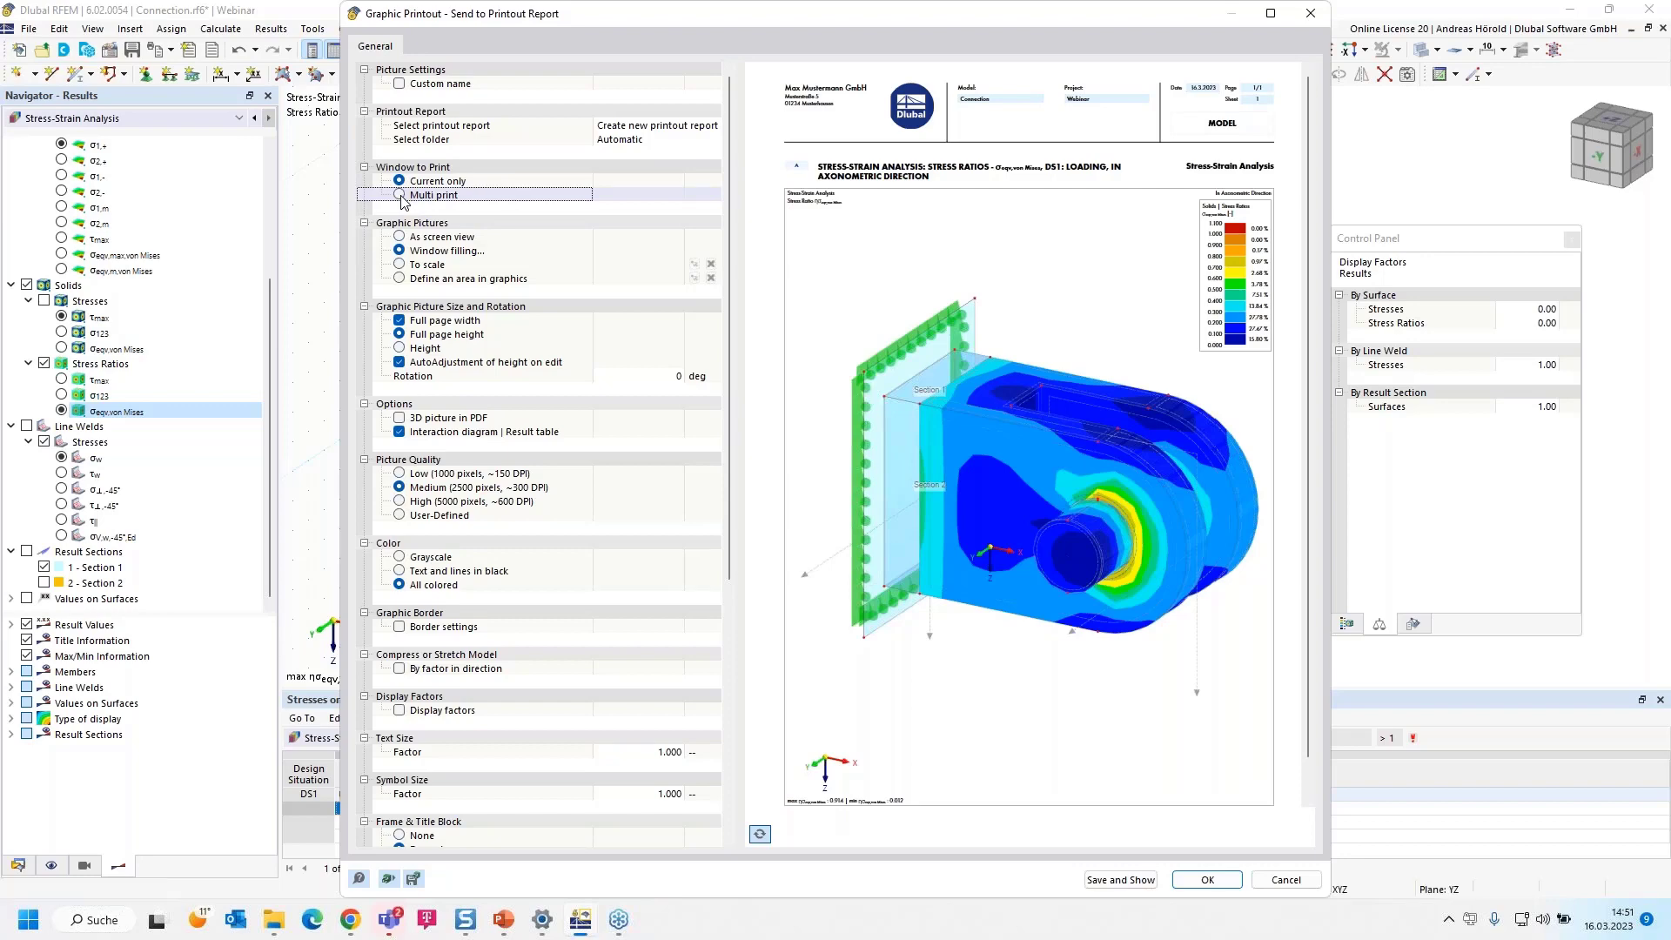
{"action": "left_click", "coordinate": [401, 197]}
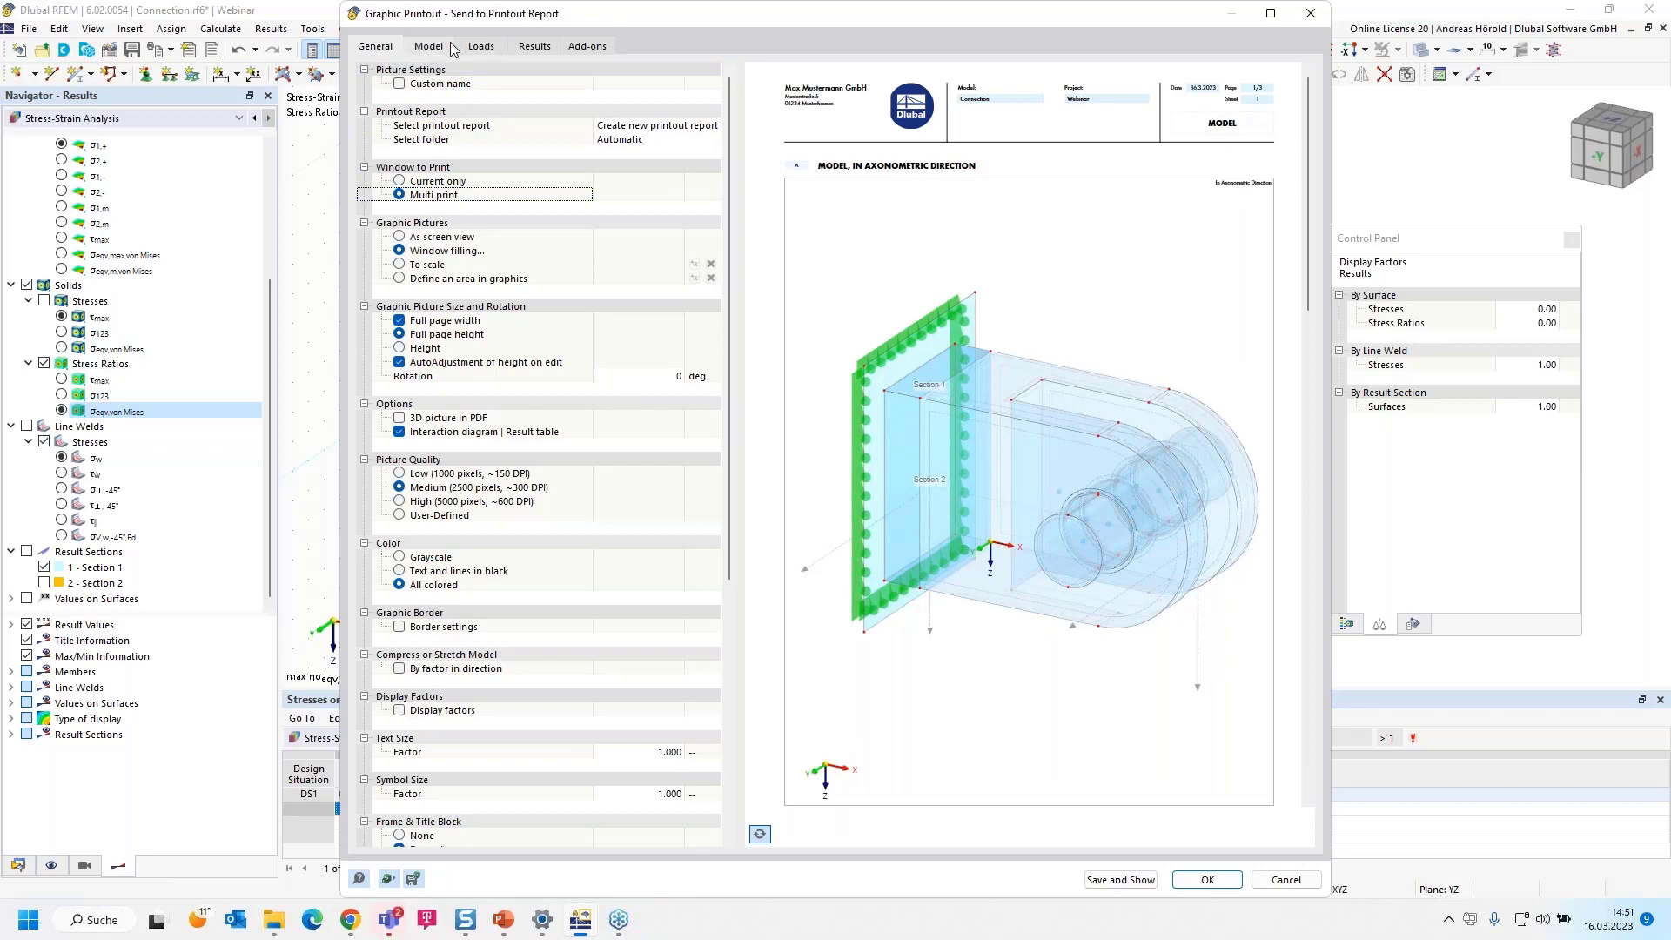
Add the model views in directions +Z, -X and -Y to the current view for the printout
{"action": "left_click", "coordinate": [422, 49]}
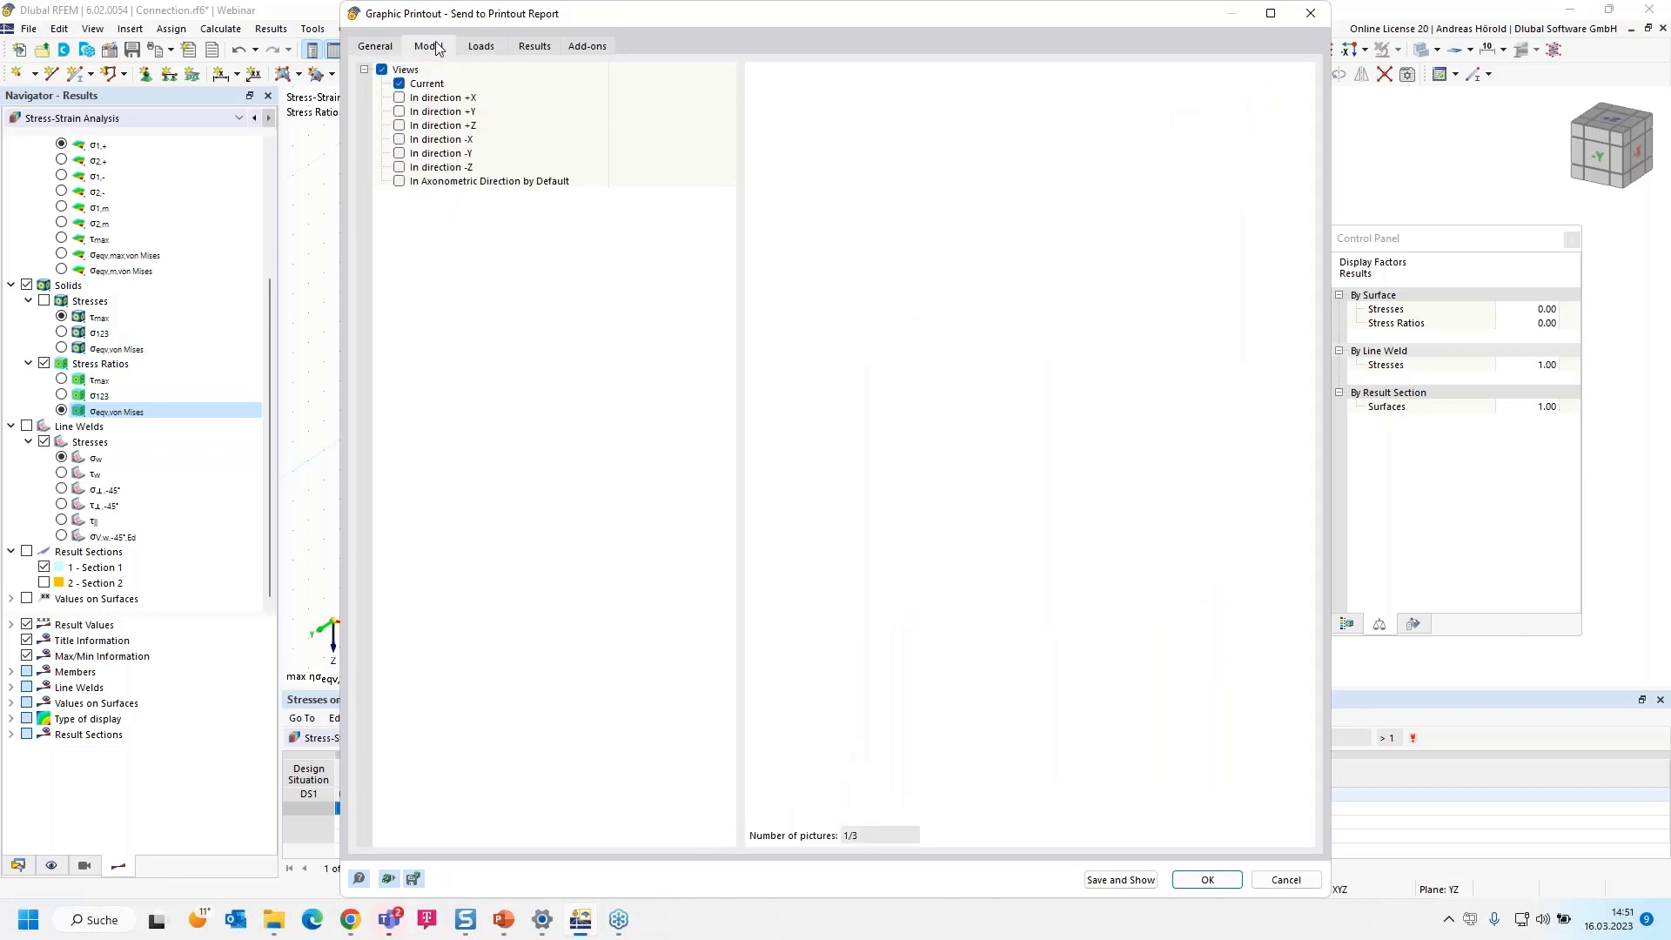
{"action": "left_click", "coordinate": [399, 127]}
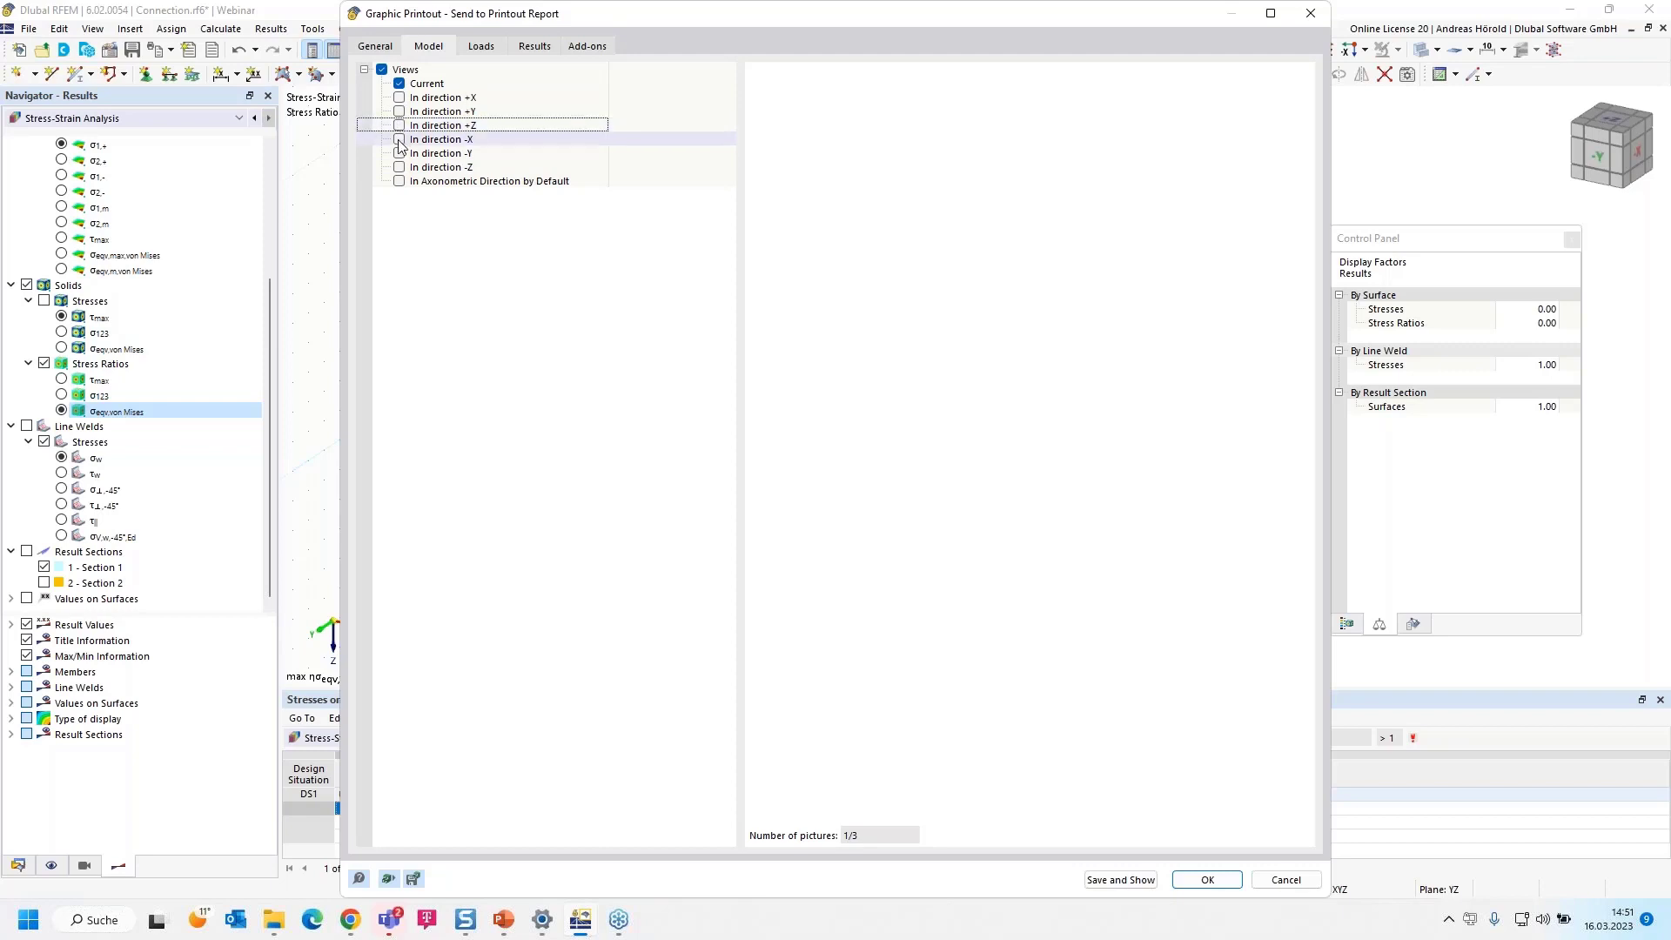
{"action": "left_click", "coordinate": [399, 140]}
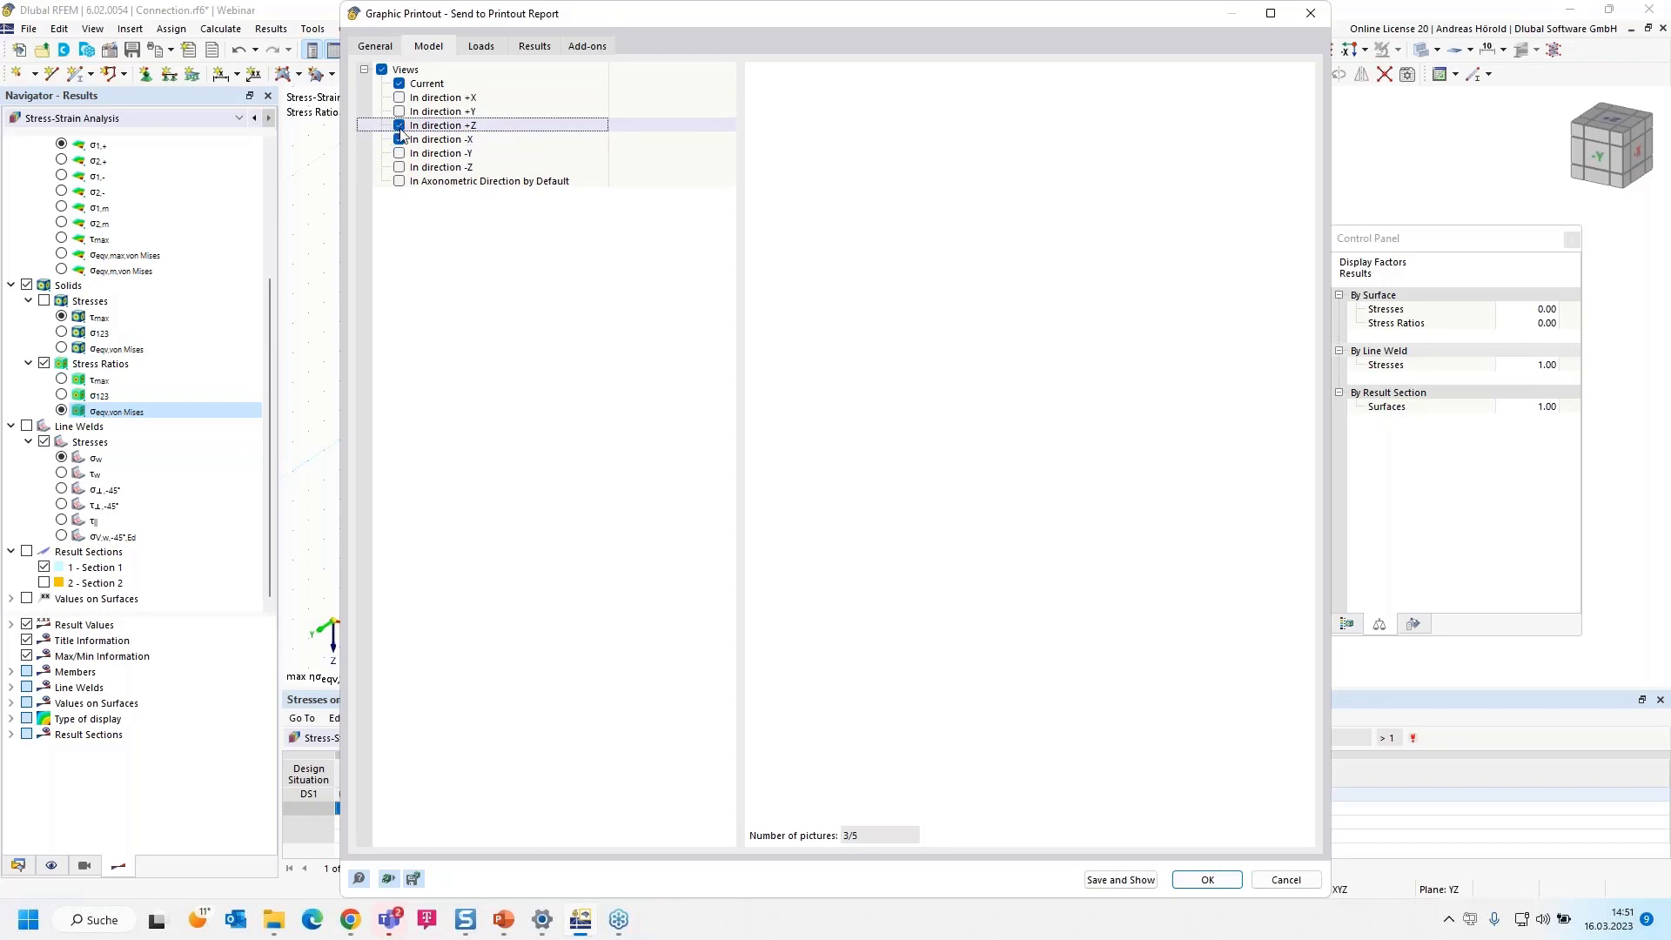
{"action": "left_click", "coordinate": [398, 126]}
{"action": "left_click", "coordinate": [399, 154]}
{"action": "left_click", "coordinate": [399, 155]}
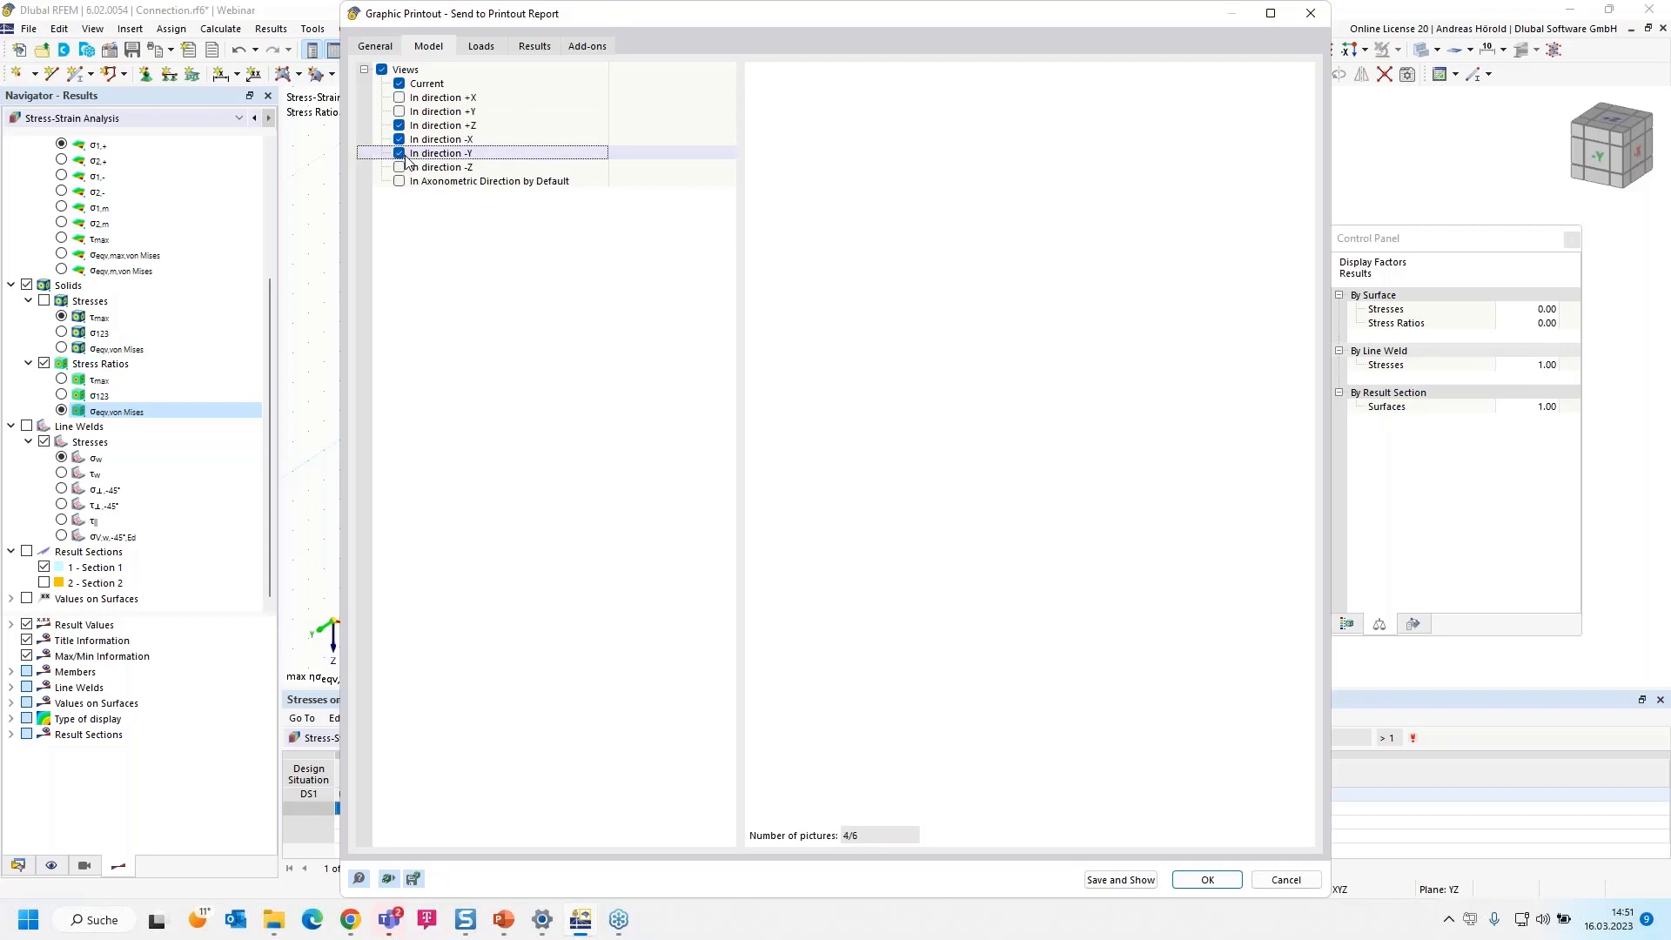
Limit the printout's load pictures to selected load case LC1 and exclude imperfections
{"action": "left_click", "coordinate": [481, 48]}
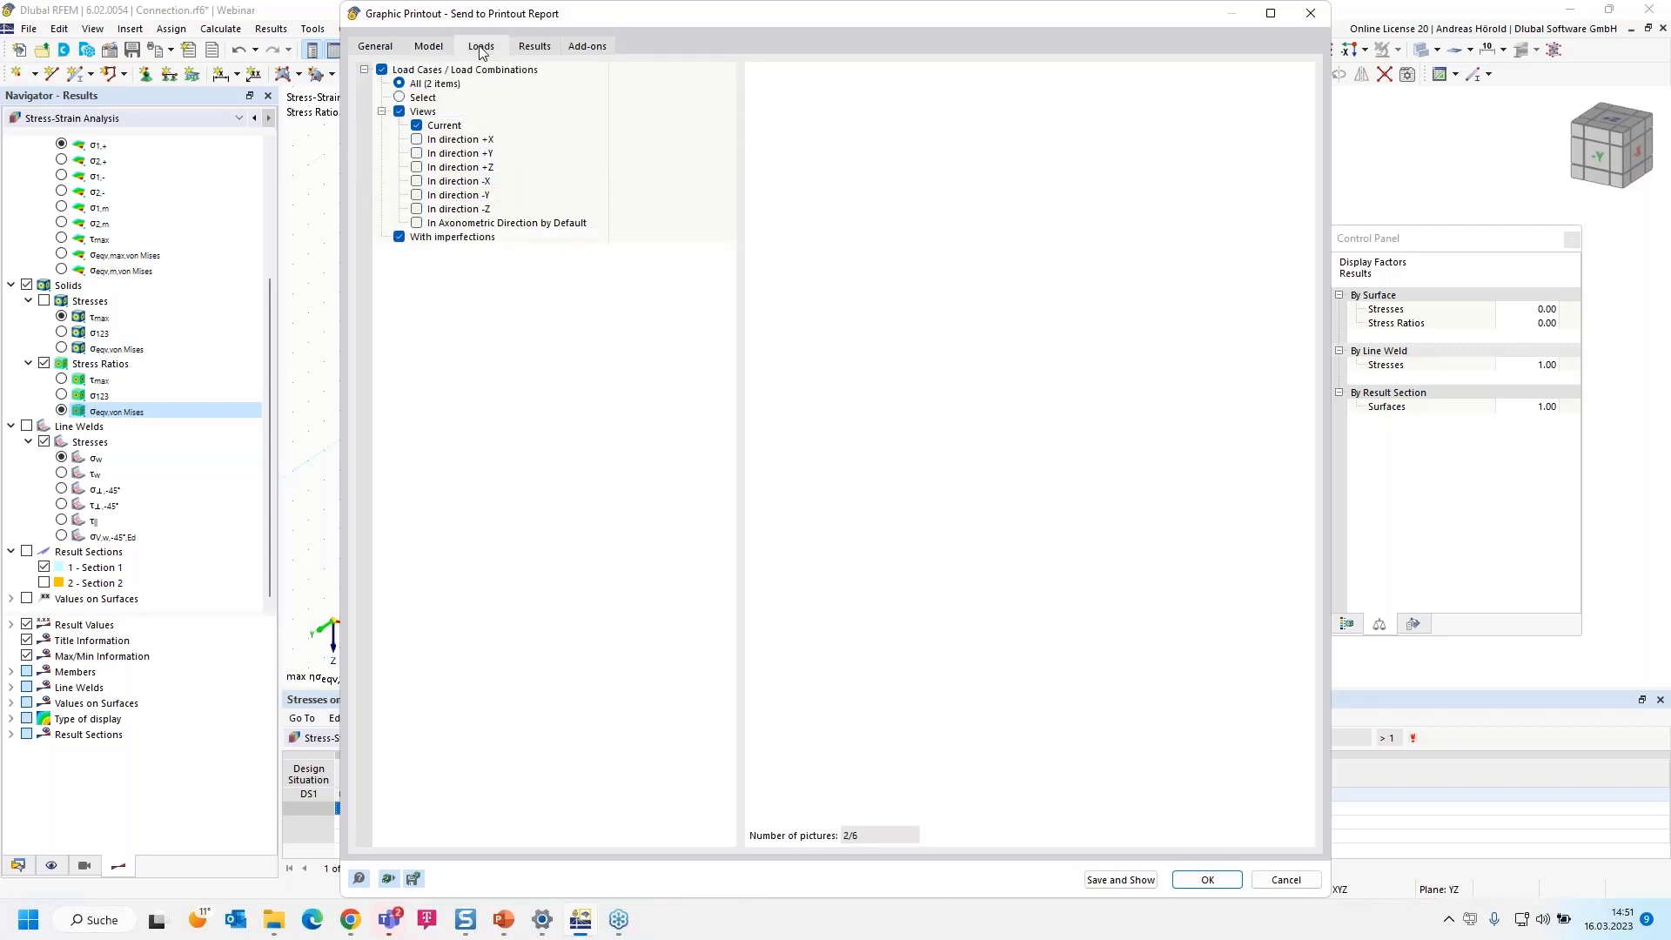
{"action": "left_click", "coordinate": [444, 98]}
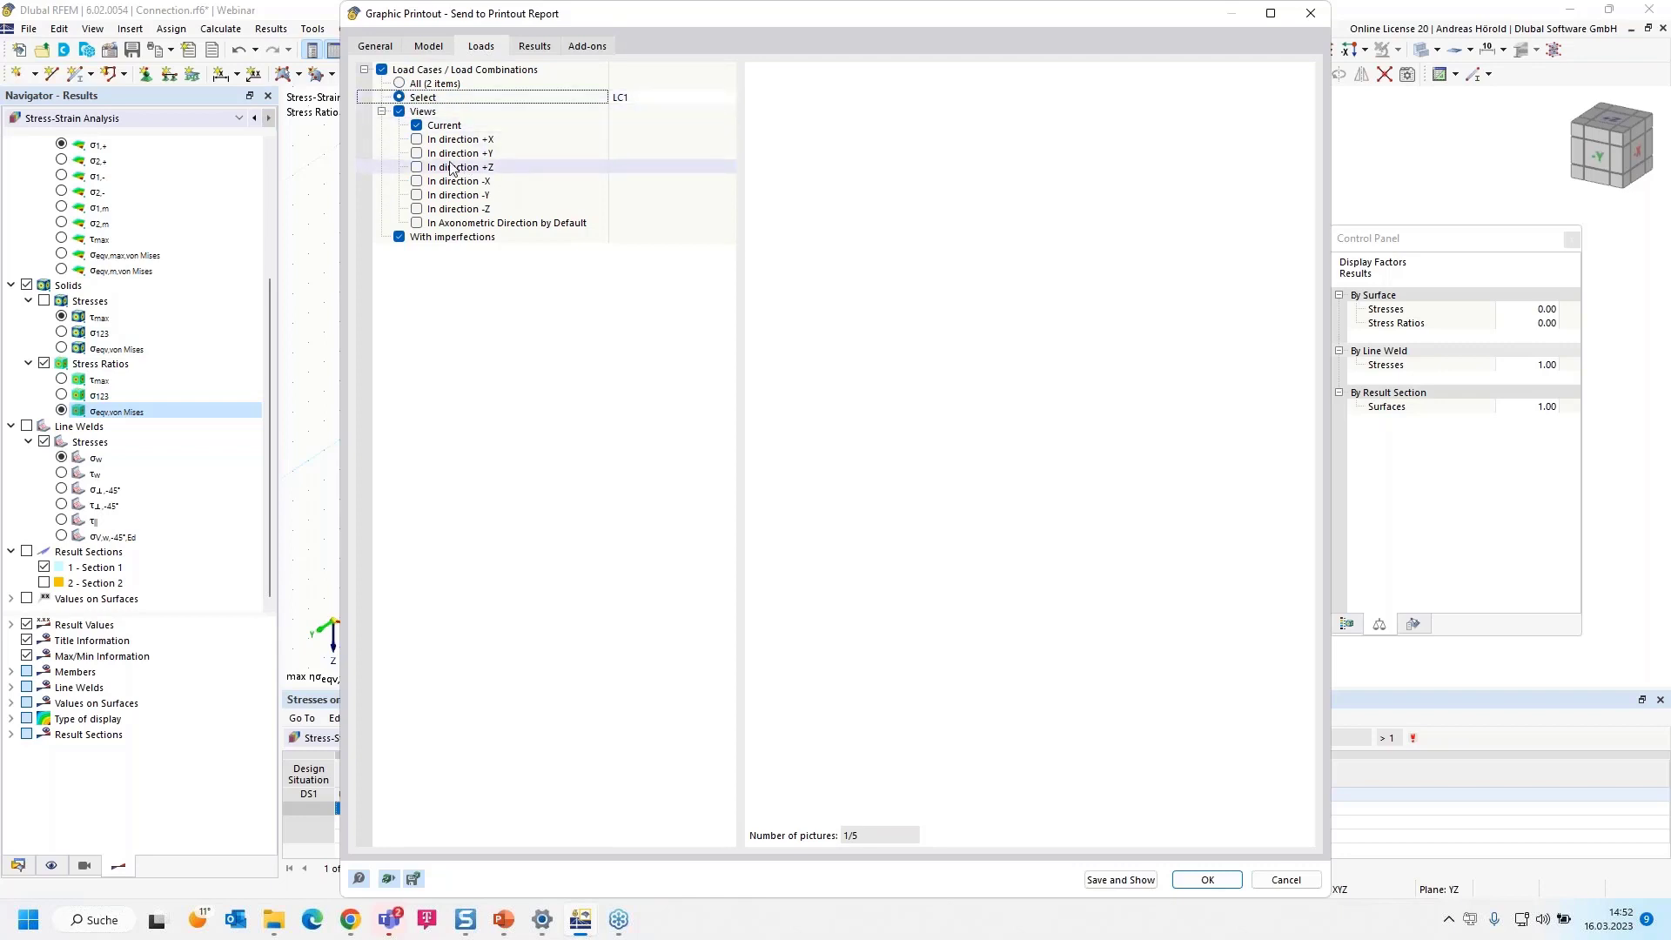
{"action": "left_click", "coordinate": [399, 237]}
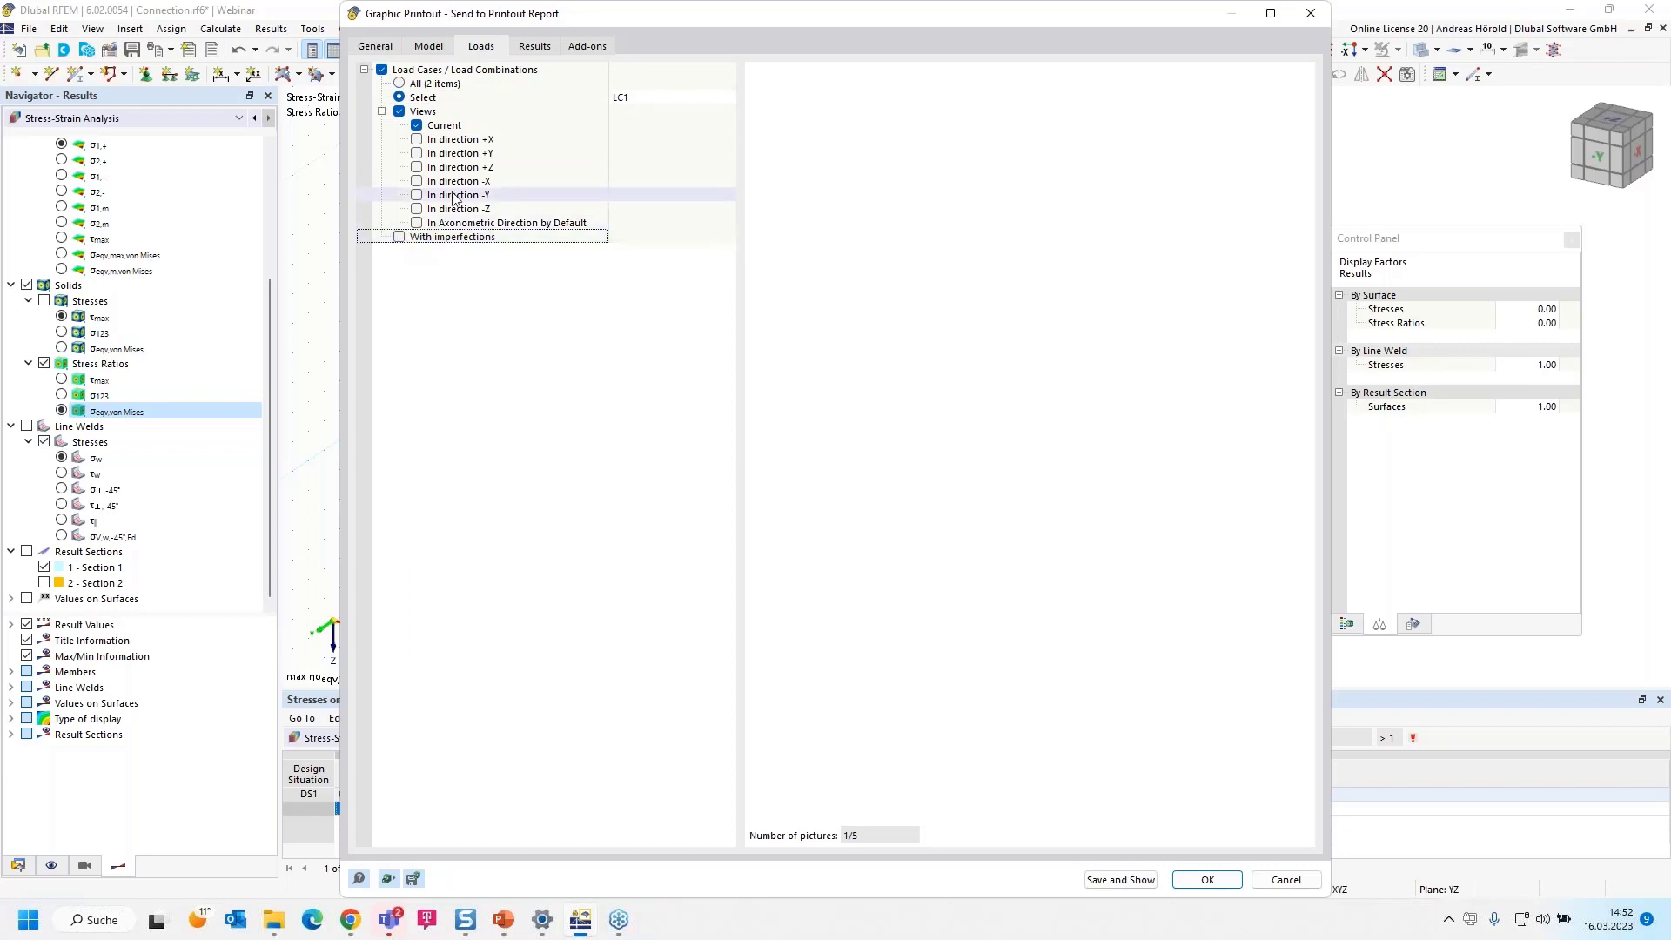
Deselect the load case results views and include the solids' stresses τmax, σ123 and σeqv,von Mises from the Stress-Strain Analysis add-on
{"action": "left_click", "coordinate": [577, 47]}
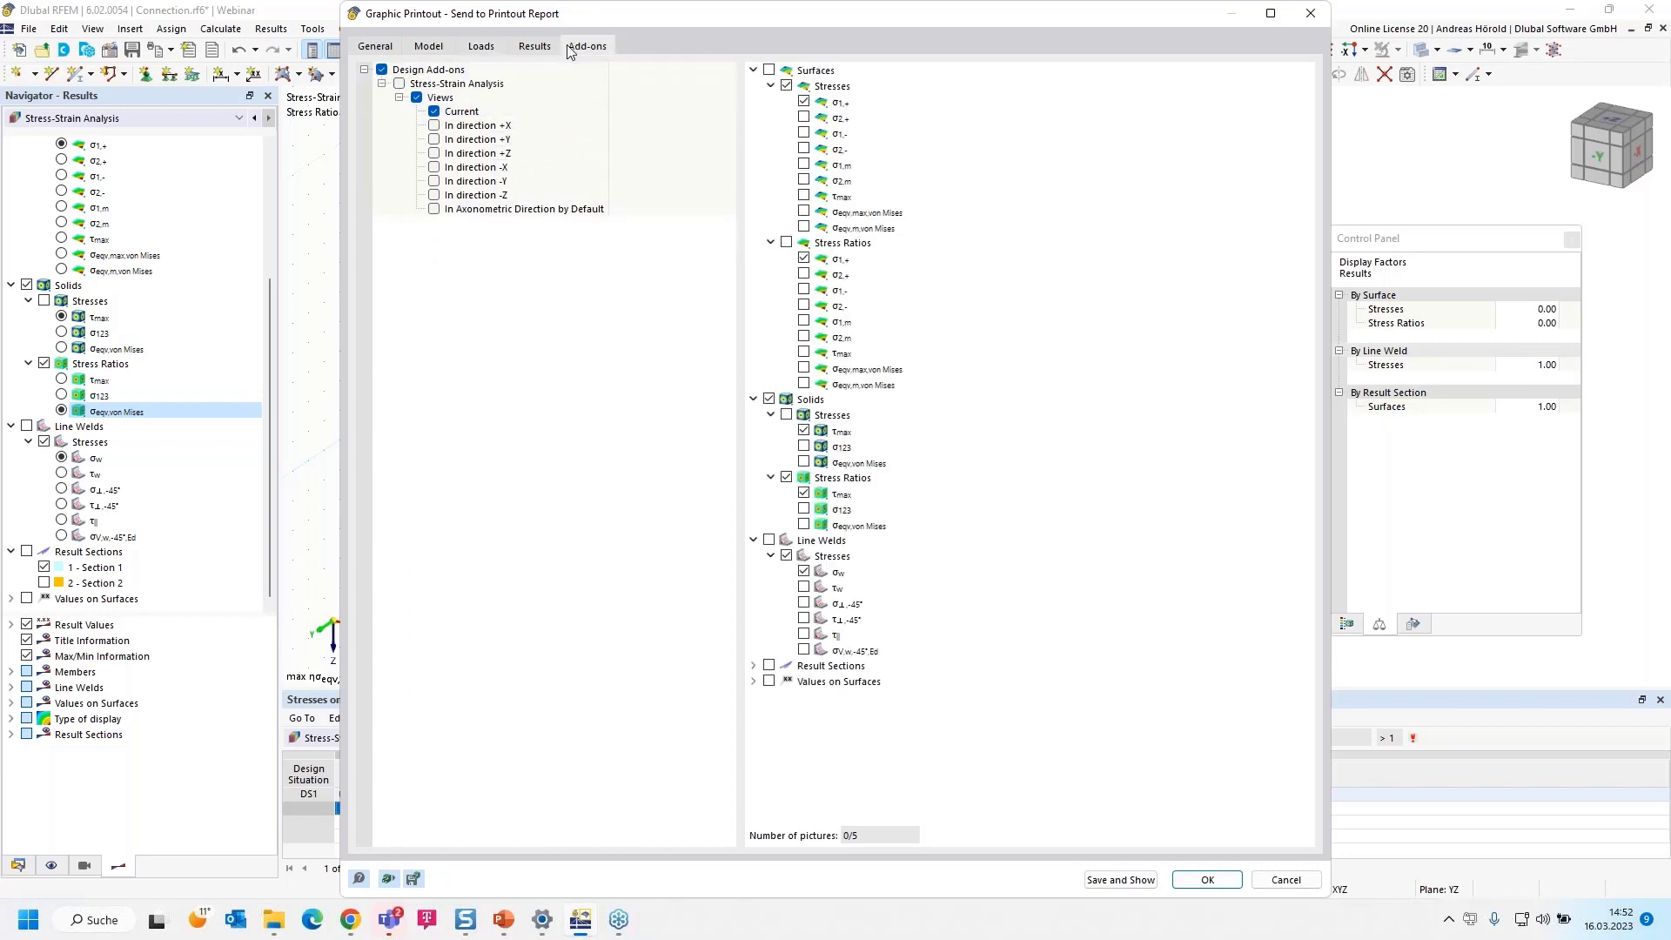
{"action": "left_click", "coordinate": [534, 49]}
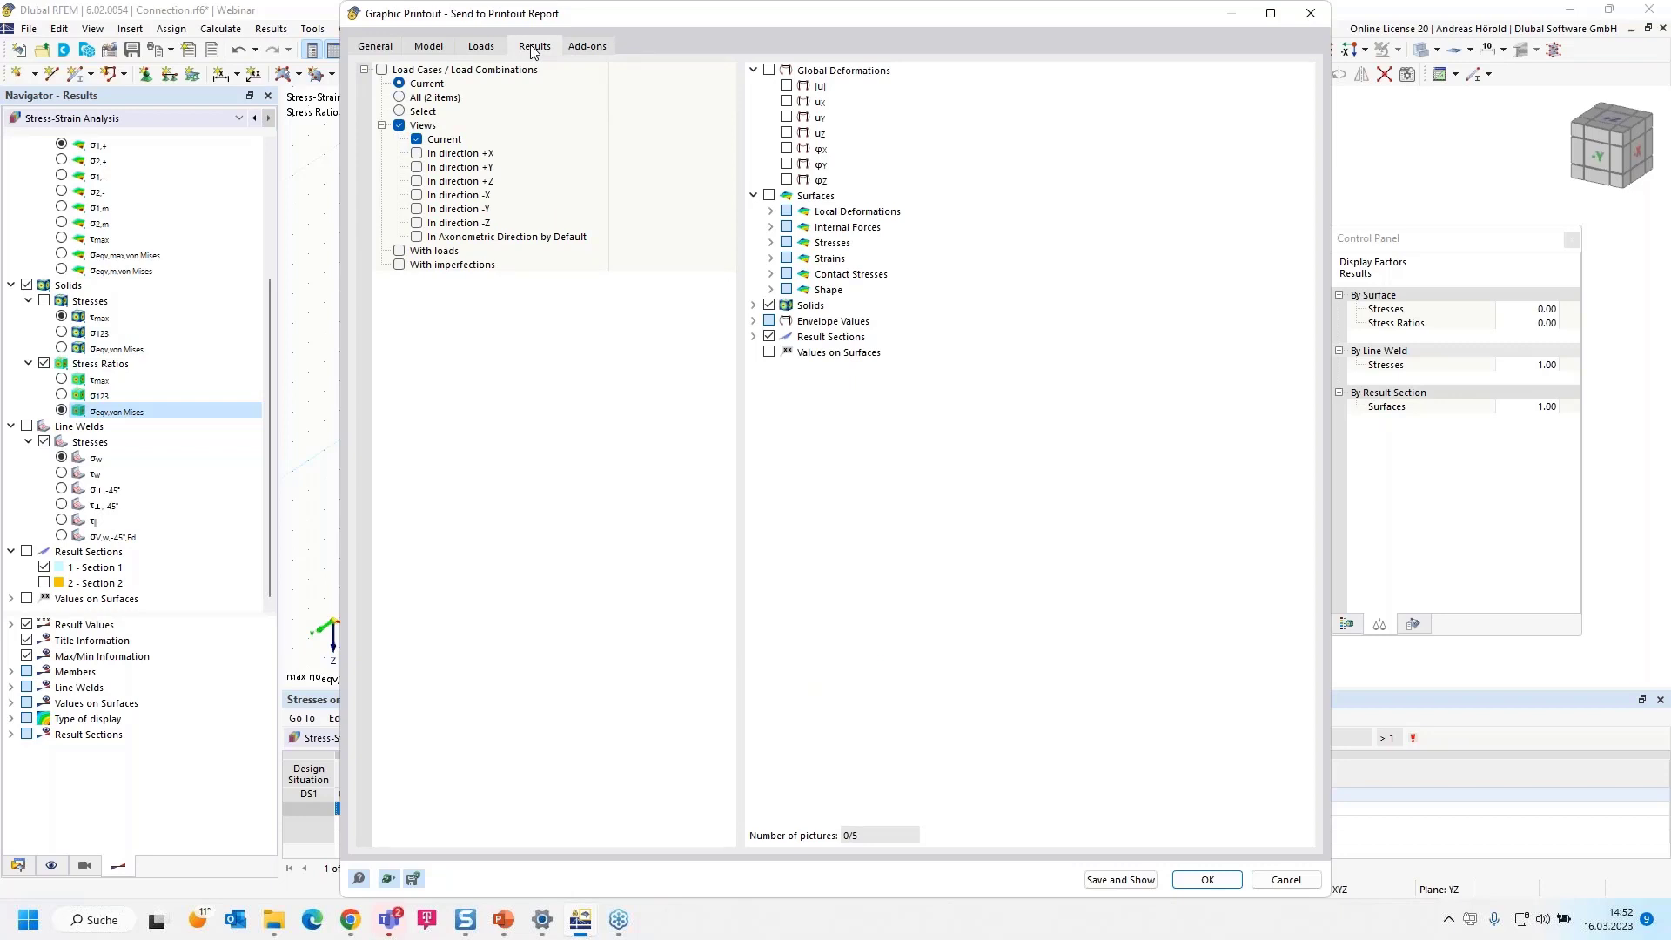
{"action": "left_click", "coordinate": [399, 126]}
{"action": "left_click", "coordinate": [589, 46]}
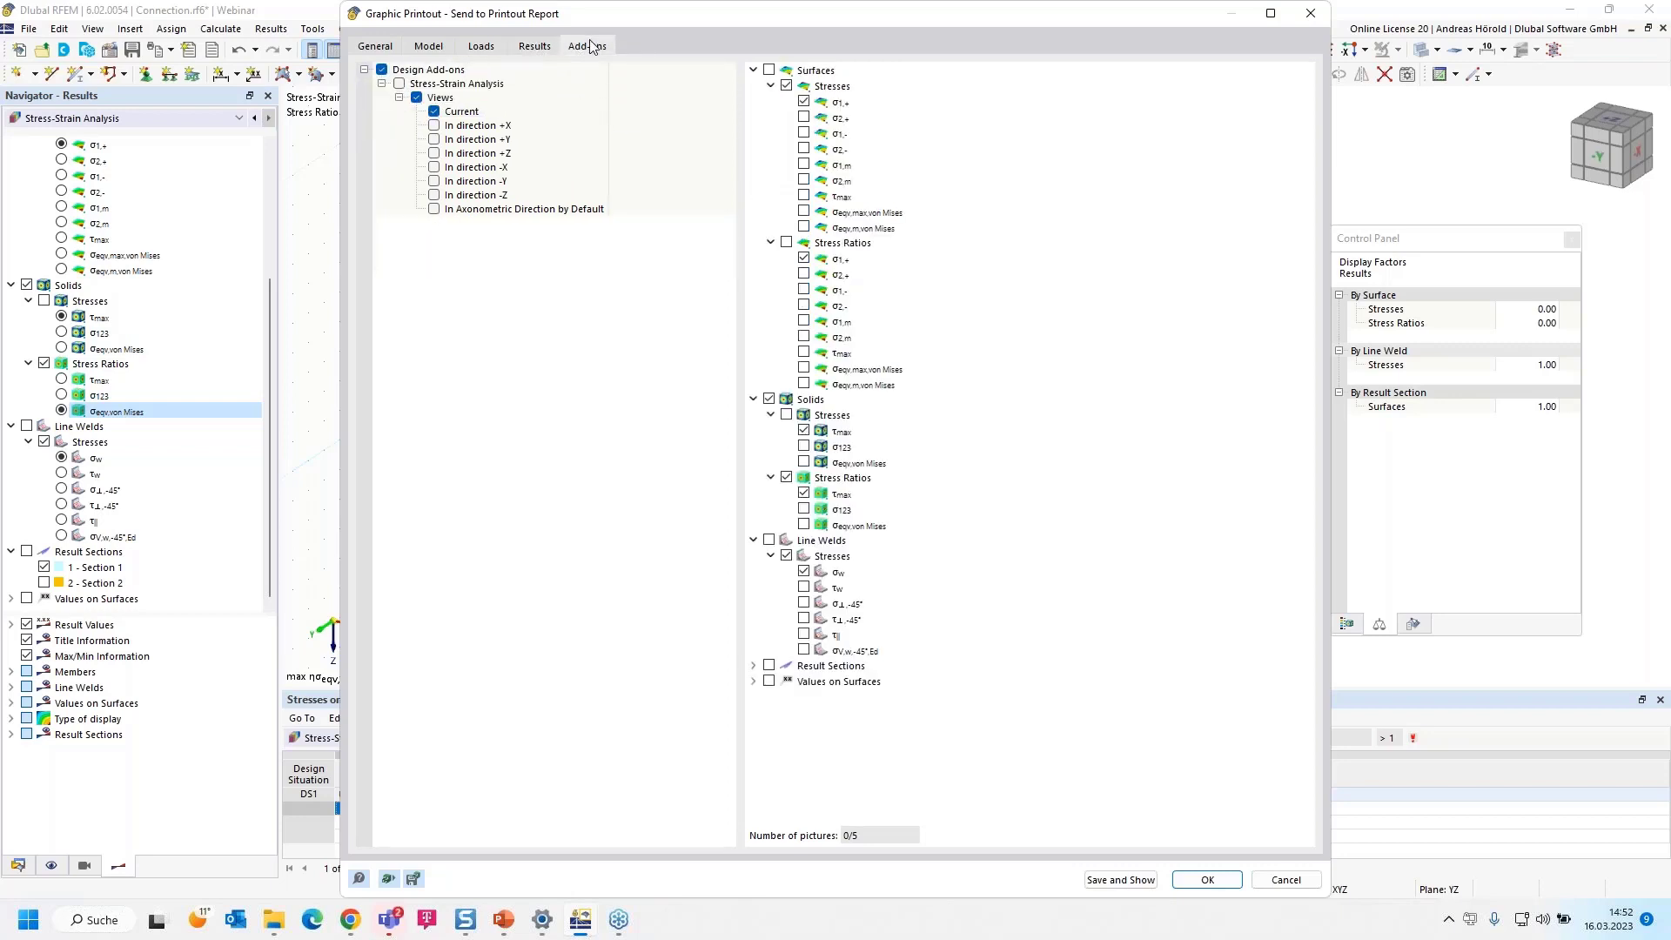
{"action": "left_click", "coordinate": [805, 447]}
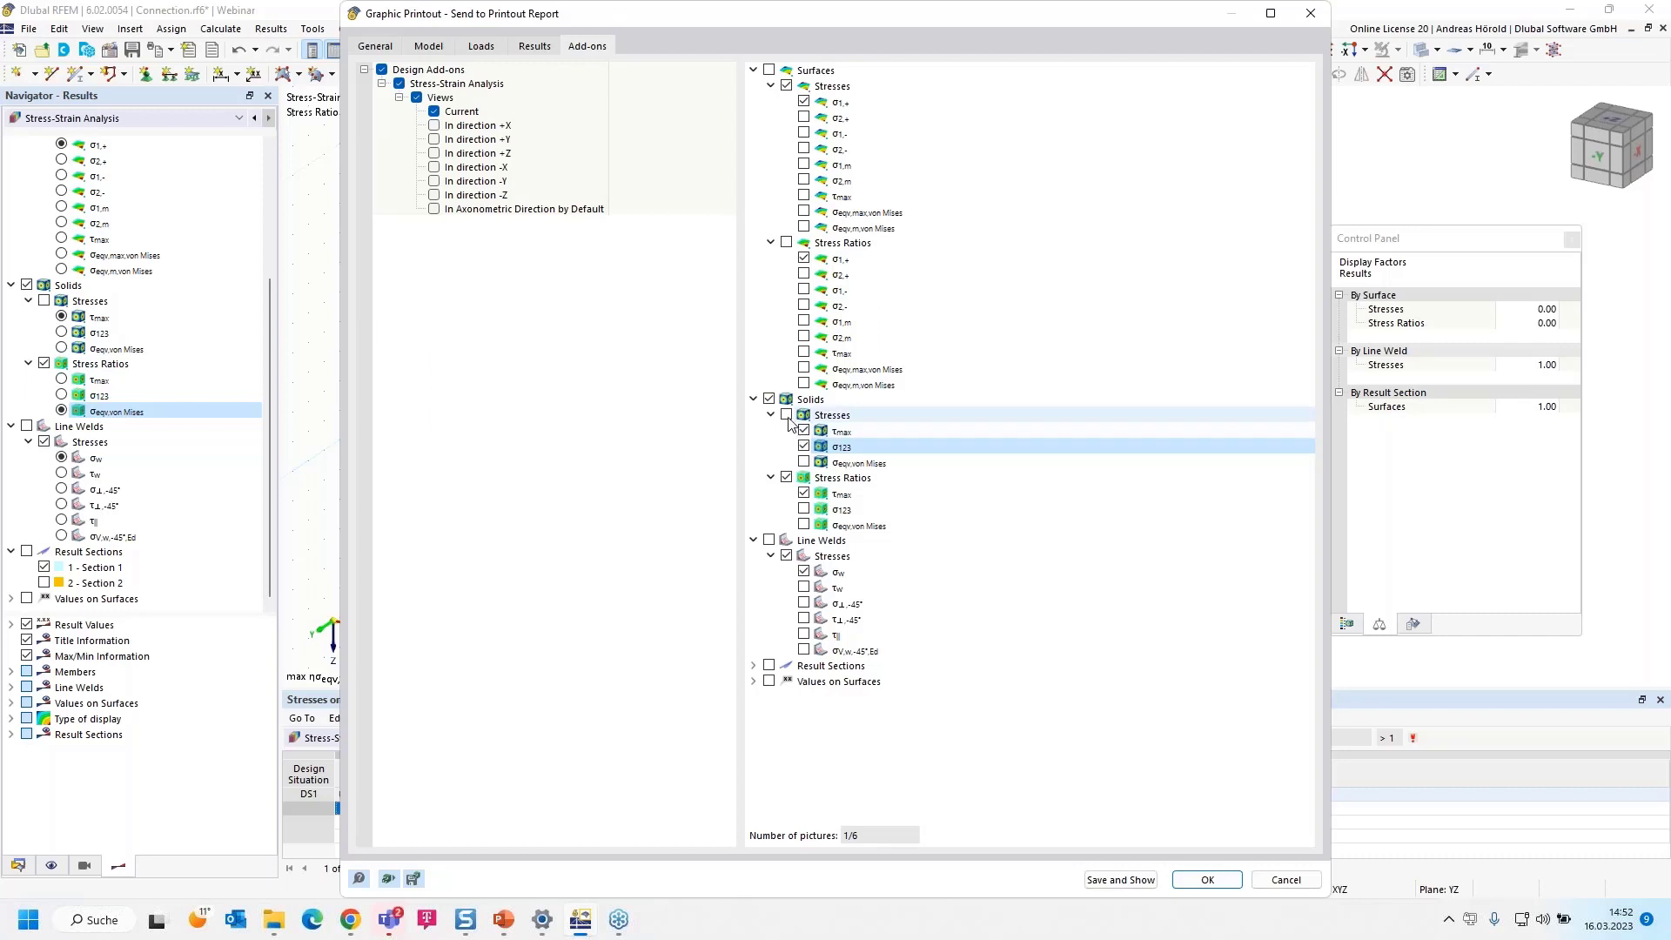
{"action": "left_click", "coordinate": [788, 415]}
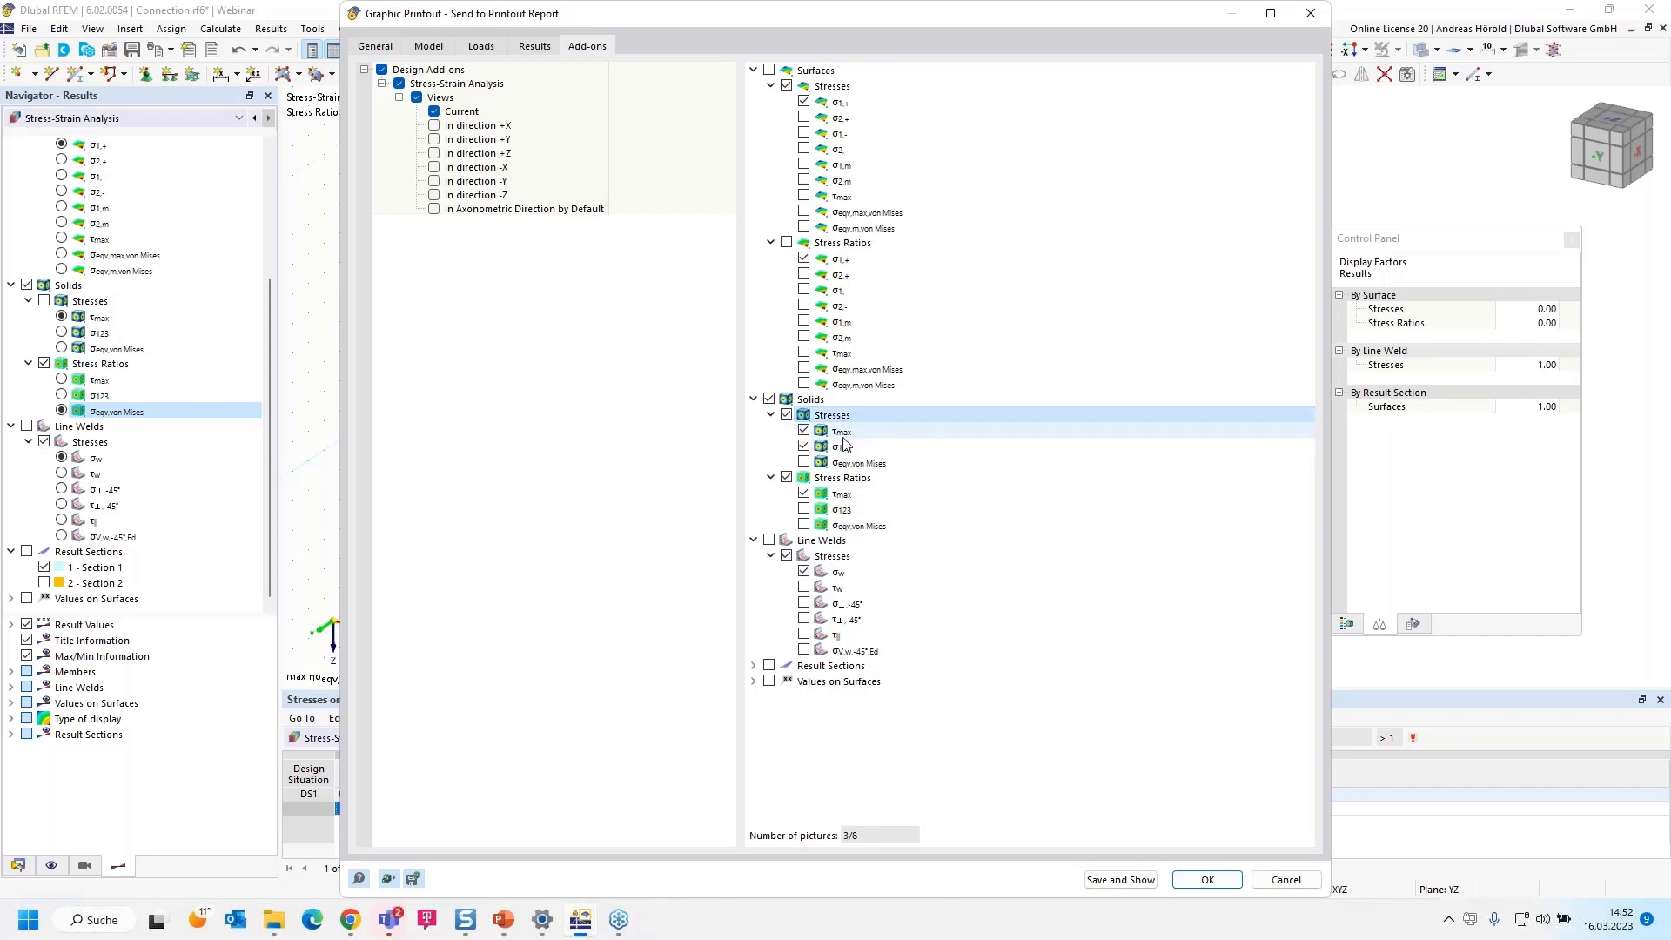
{"action": "left_click", "coordinate": [804, 463]}
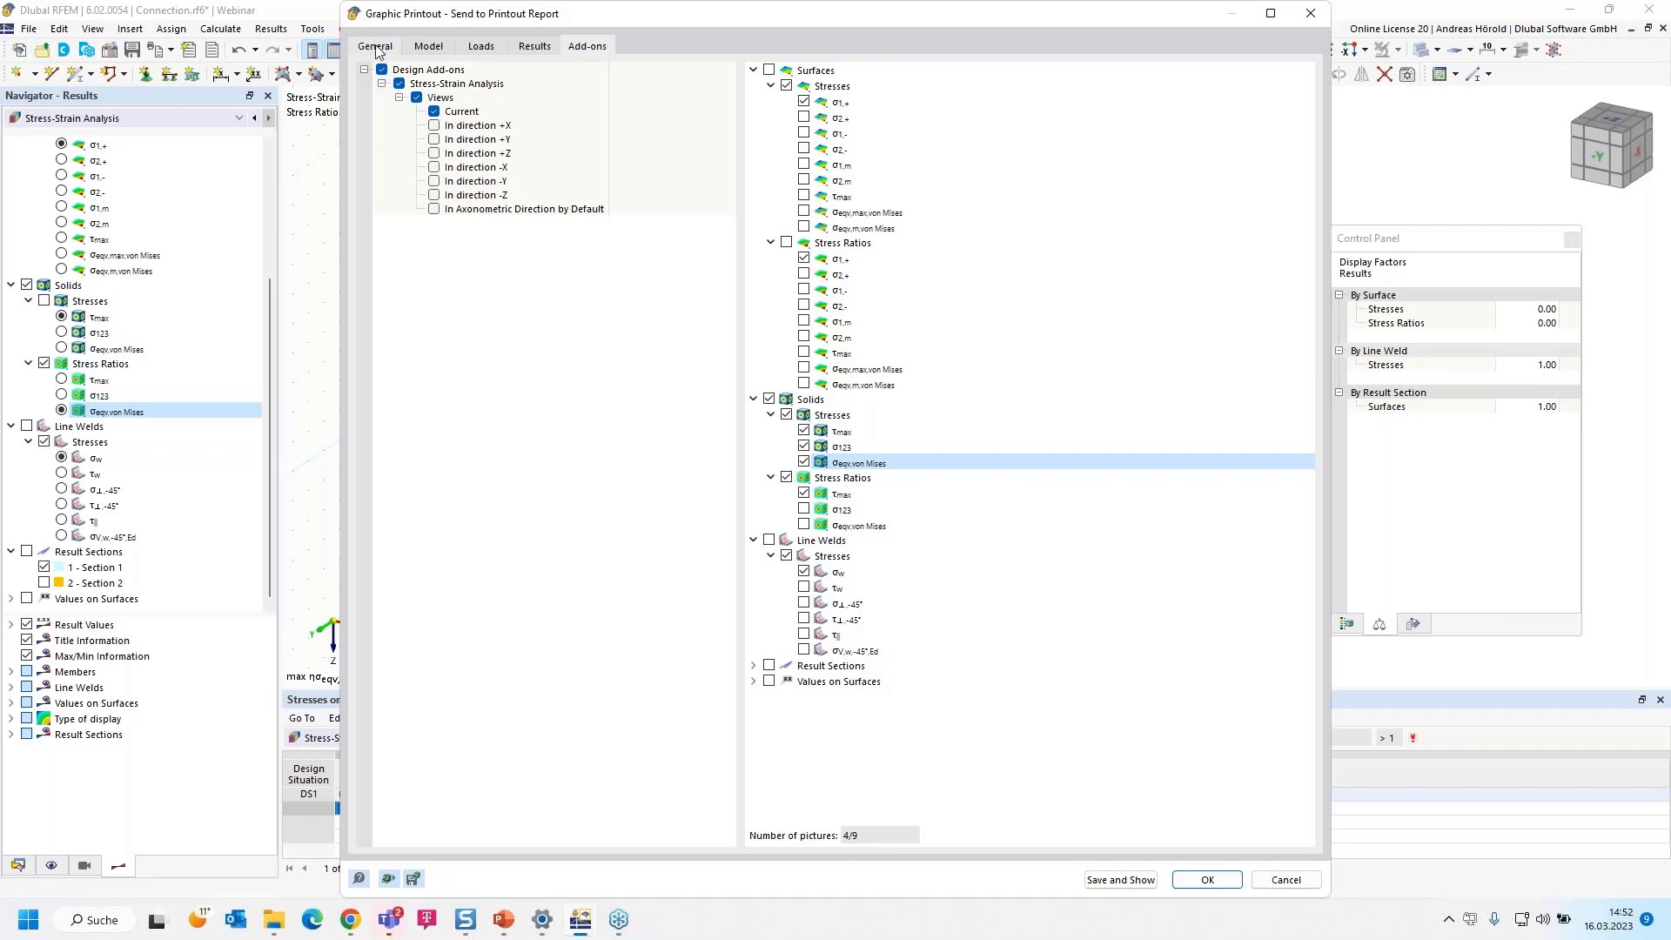
Examine the preview pages of the model views, LC1 loading and solid stress pictures planned for the printout
{"action": "scroll", "coordinate": [1026, 425], "scroll_direction": "down", "scroll_amount": 4}
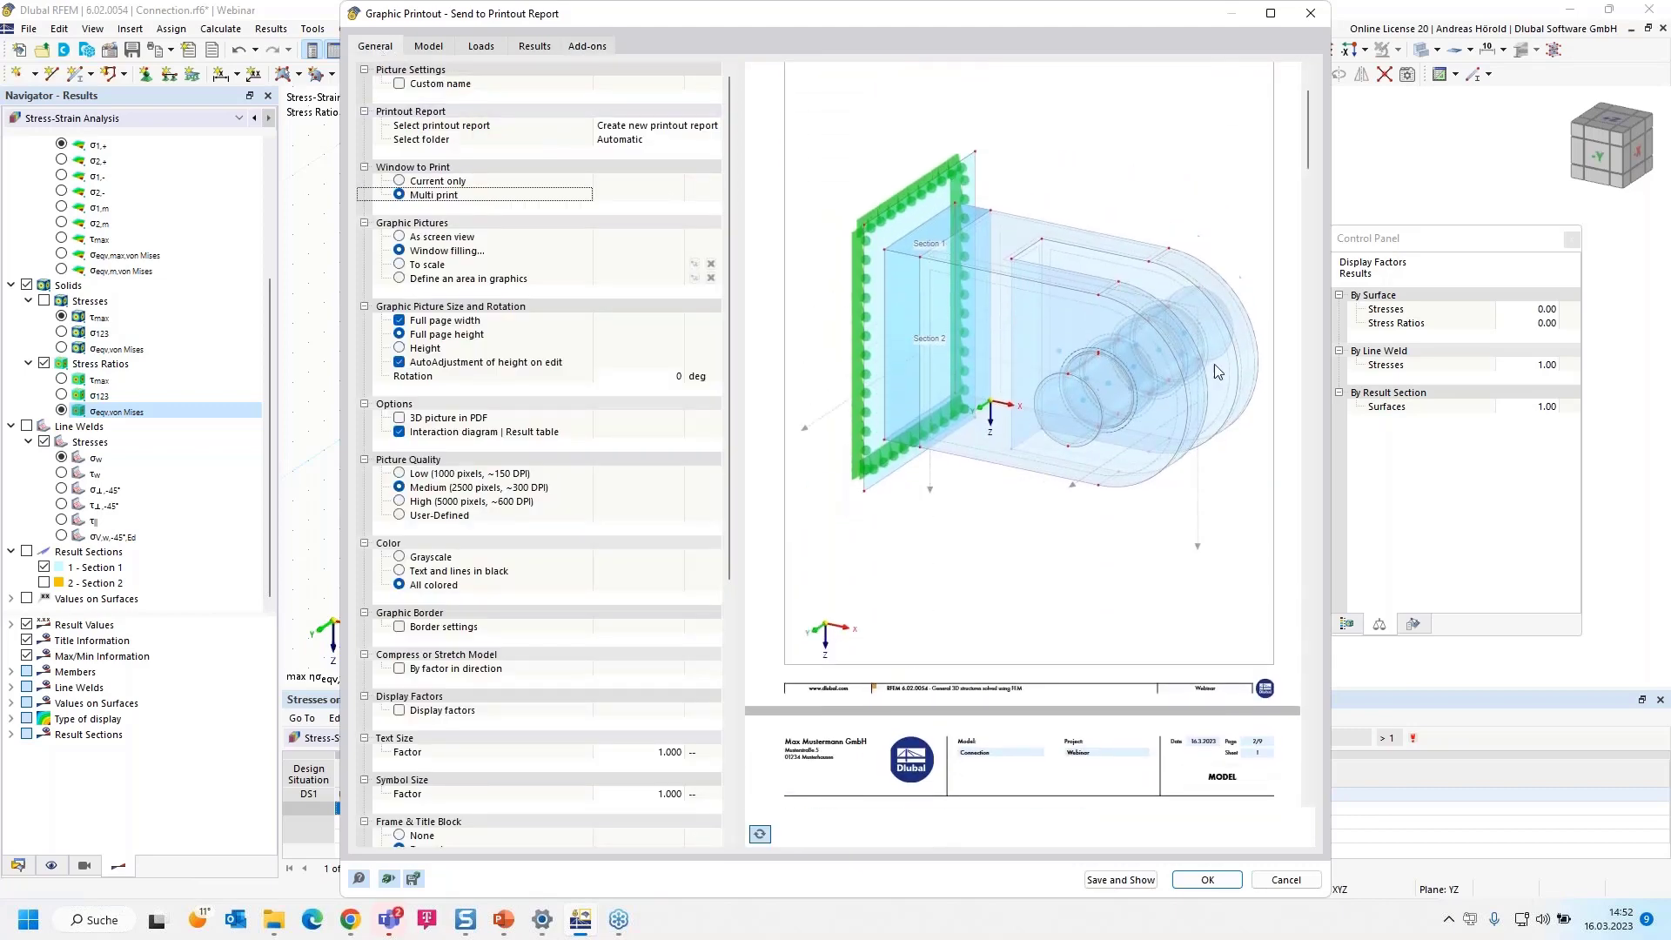
{"action": "scroll", "coordinate": [1009, 303], "scroll_direction": "down", "scroll_amount": 3}
{"action": "scroll", "coordinate": [1009, 304], "scroll_direction": "down", "scroll_amount": 12}
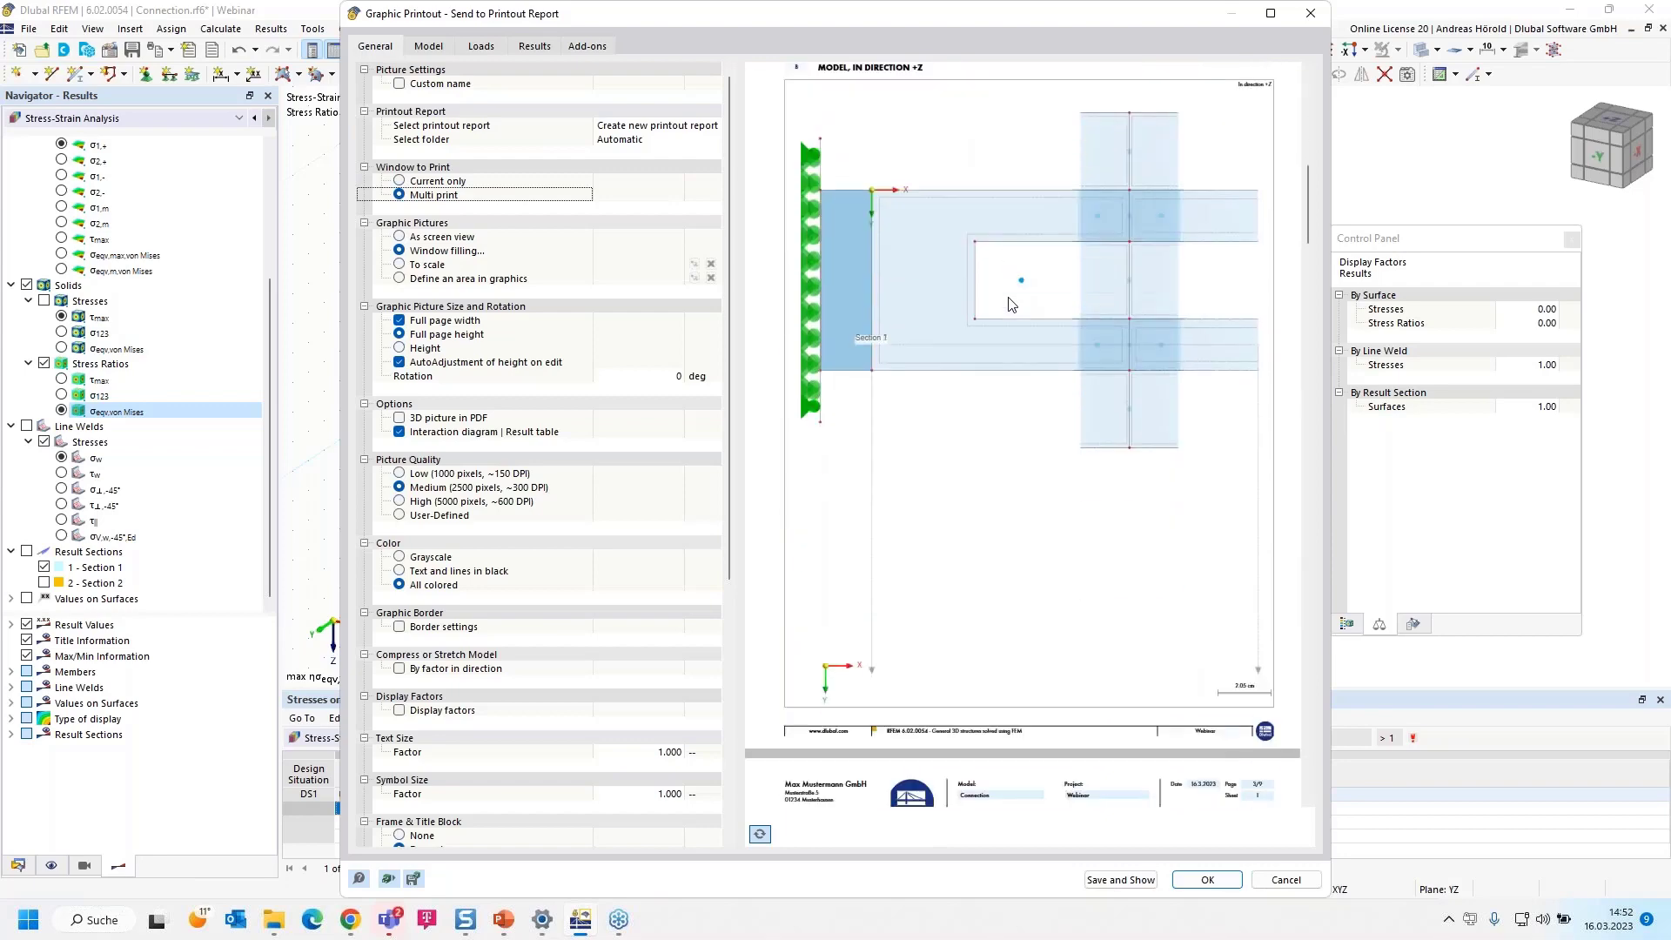
{"action": "scroll", "coordinate": [1010, 308], "scroll_direction": "down", "scroll_amount": 10}
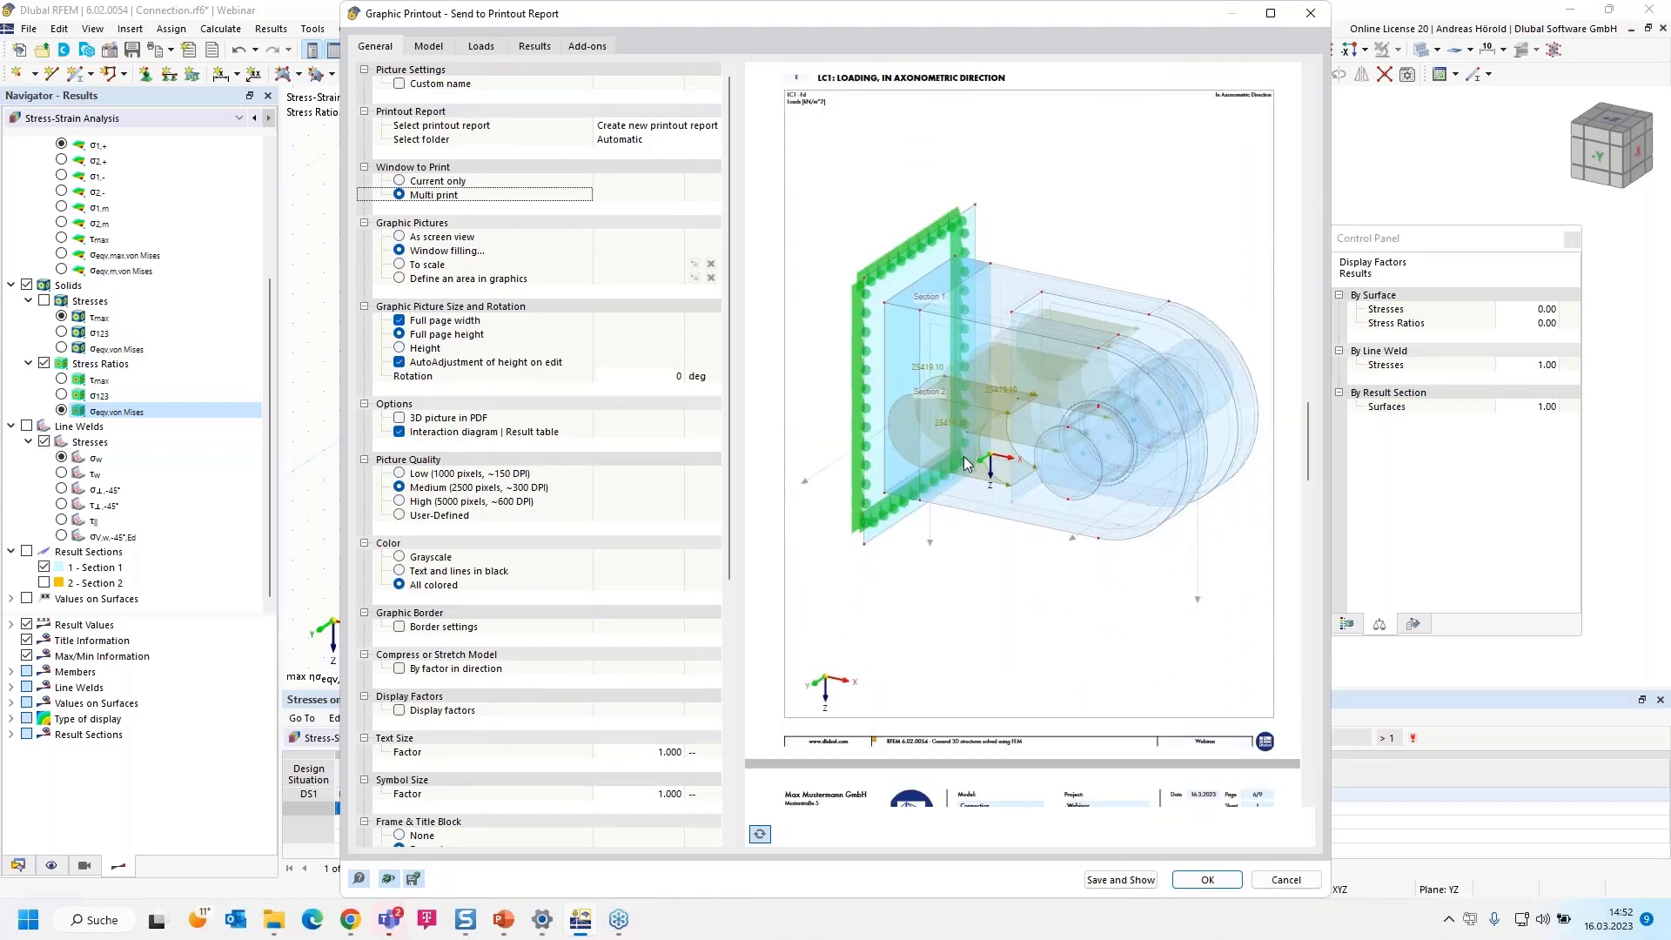
{"action": "scroll", "coordinate": [962, 461], "scroll_direction": "down", "scroll_amount": 8}
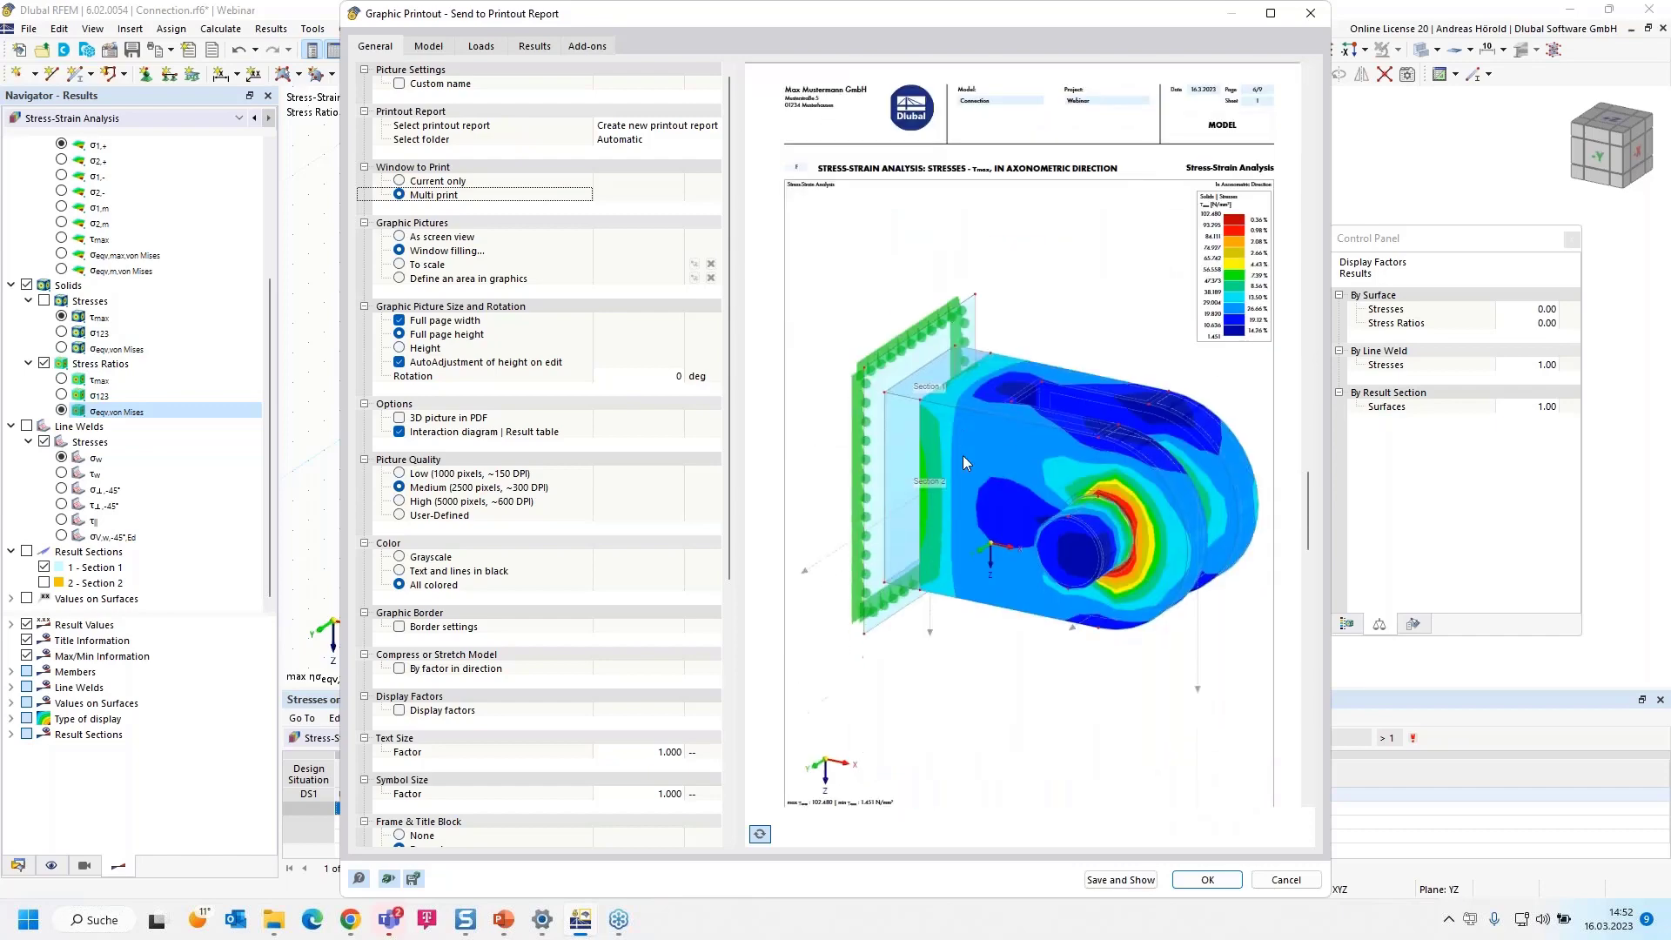
{"action": "scroll", "coordinate": [1073, 368], "scroll_direction": "down", "scroll_amount": 4}
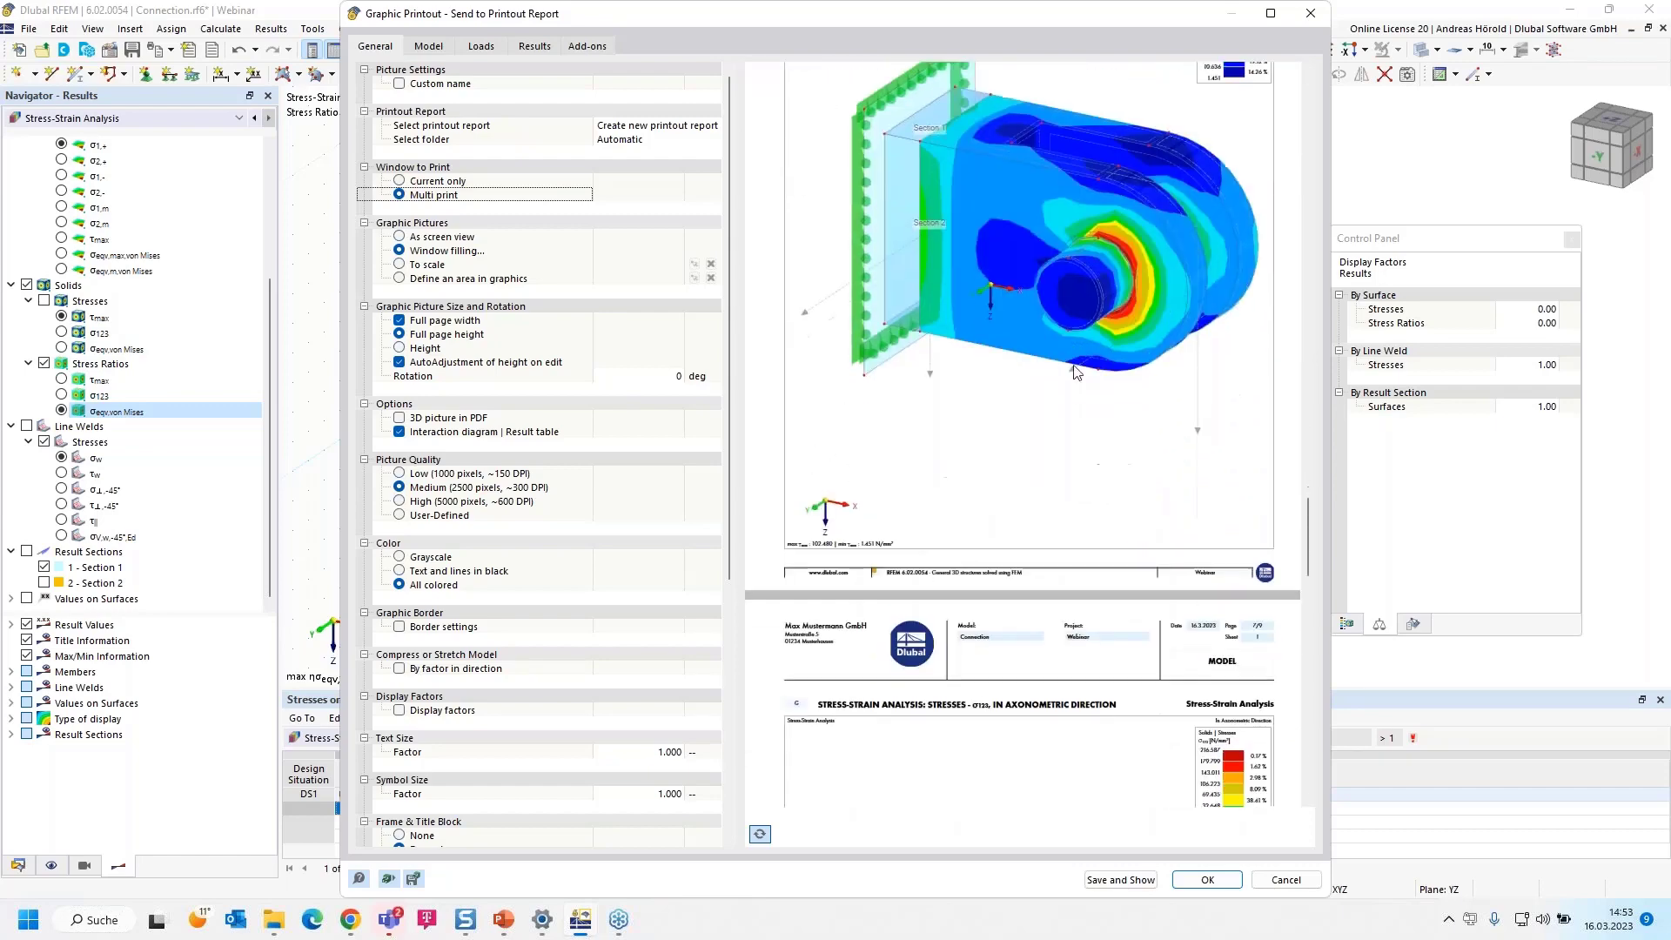
{"action": "scroll", "coordinate": [1034, 473], "scroll_direction": "down", "scroll_amount": 7}
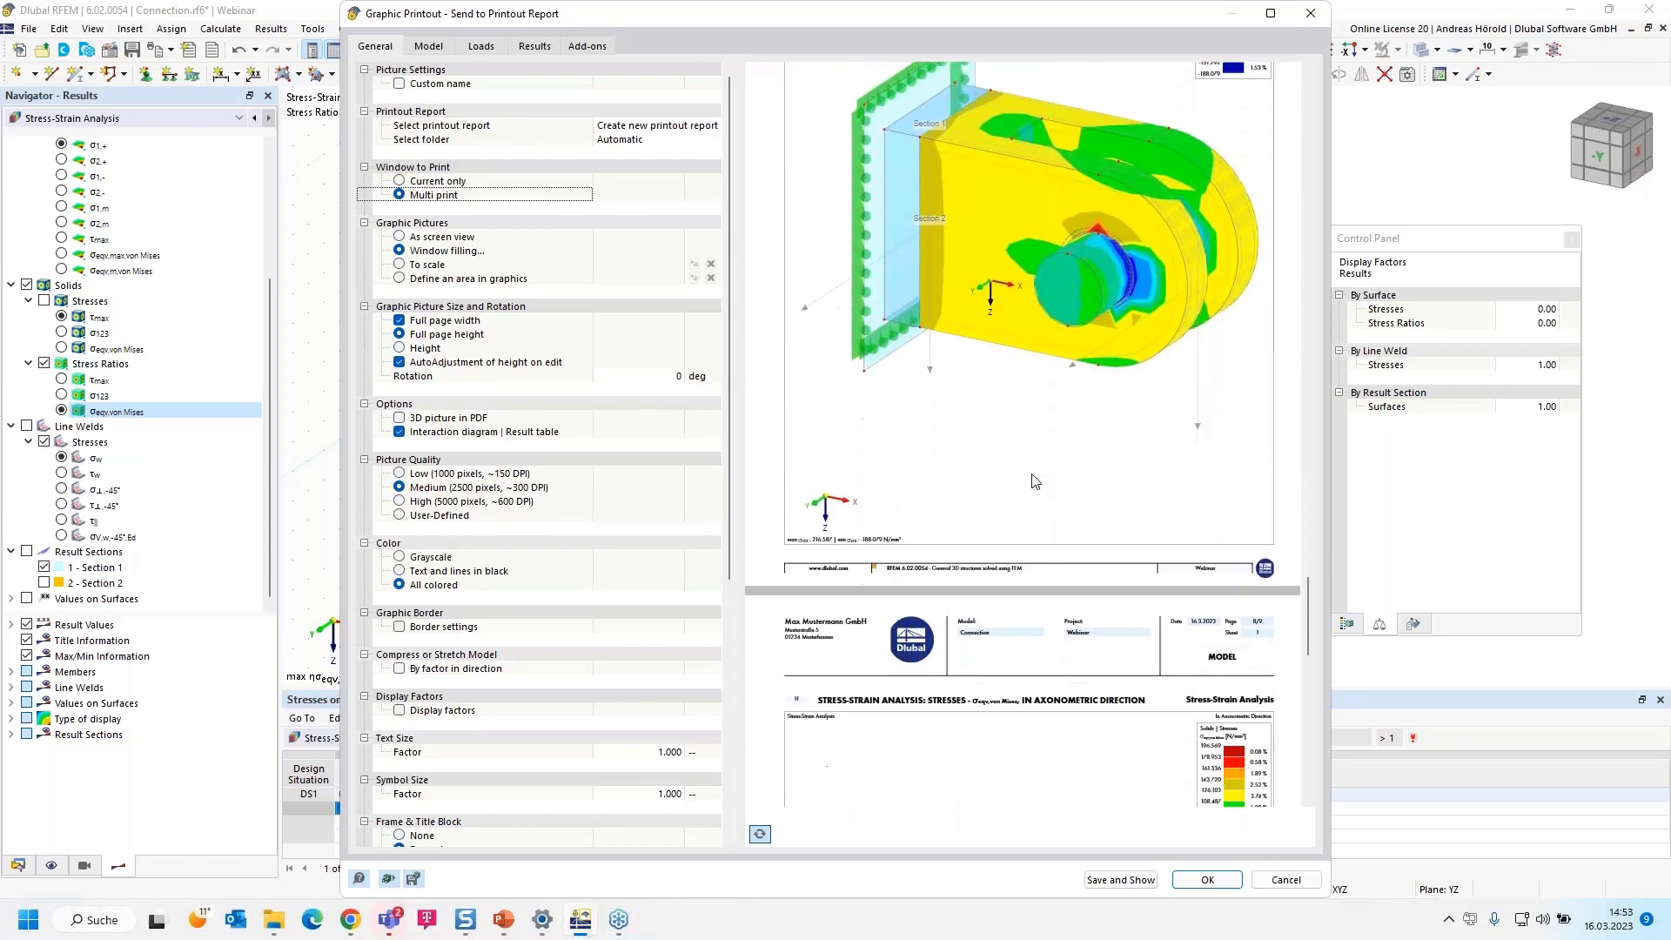
{"action": "scroll", "coordinate": [1035, 480], "scroll_direction": "down", "scroll_amount": 6}
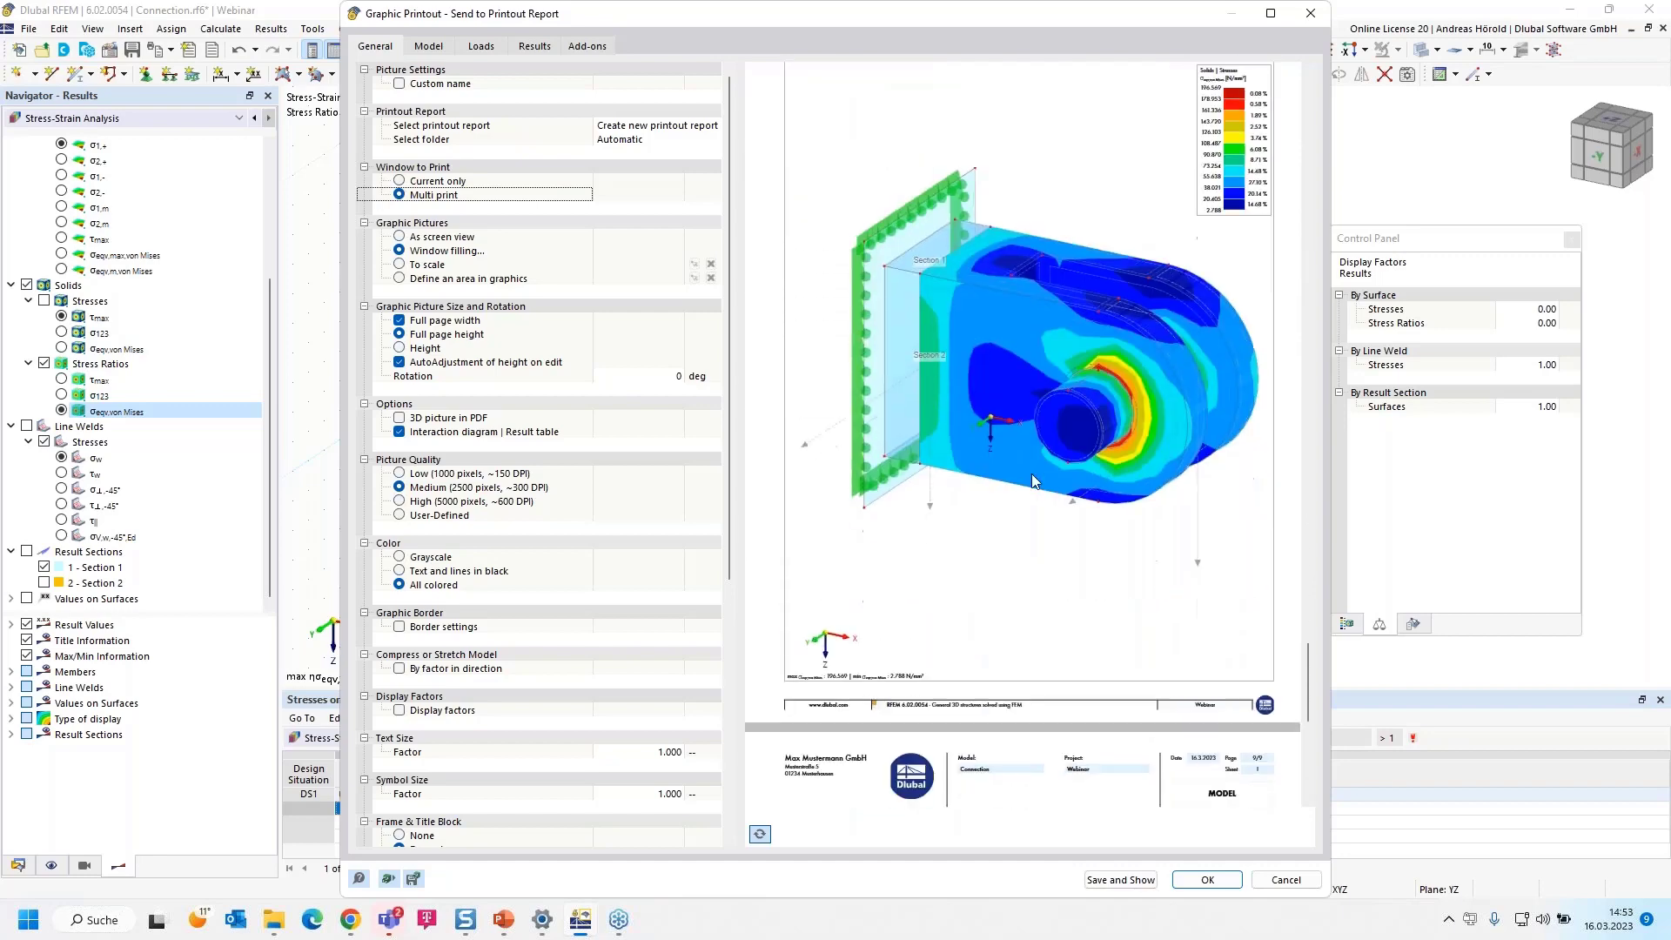
{"action": "scroll", "coordinate": [1035, 481], "scroll_direction": "down", "scroll_amount": 4}
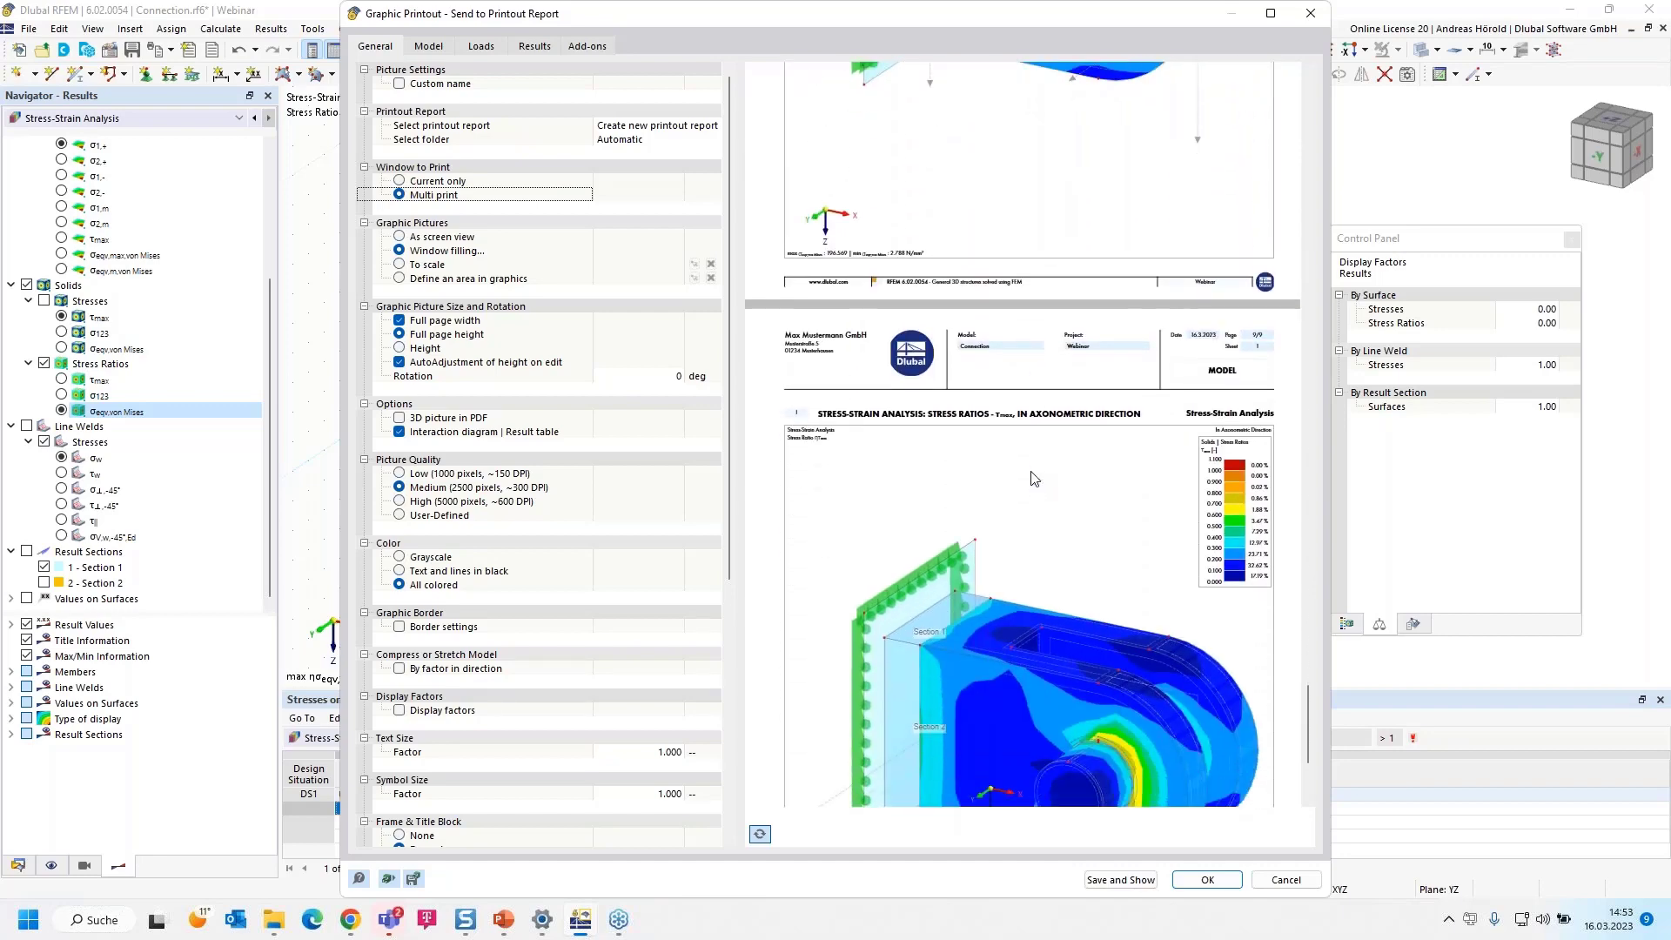
Save the graphics to a new printout report and include Line Welded Joints among its report items
{"action": "left_click", "coordinate": [1104, 879]}
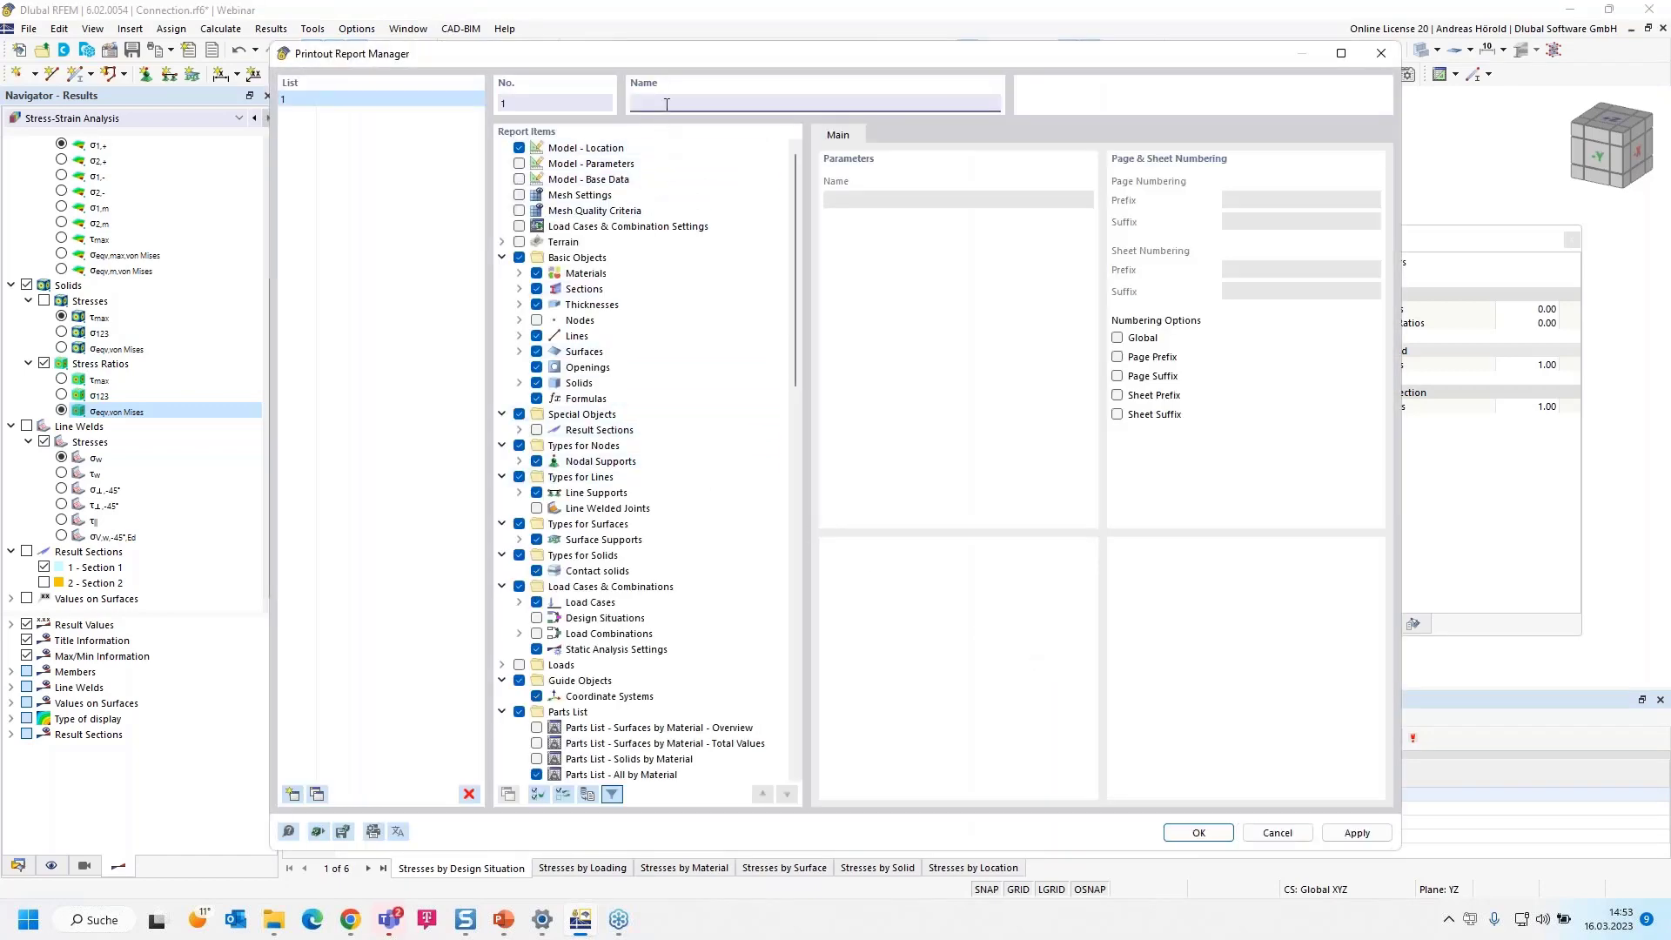
{"action": "scroll", "coordinate": [618, 370], "scroll_direction": "down", "scroll_amount": 7}
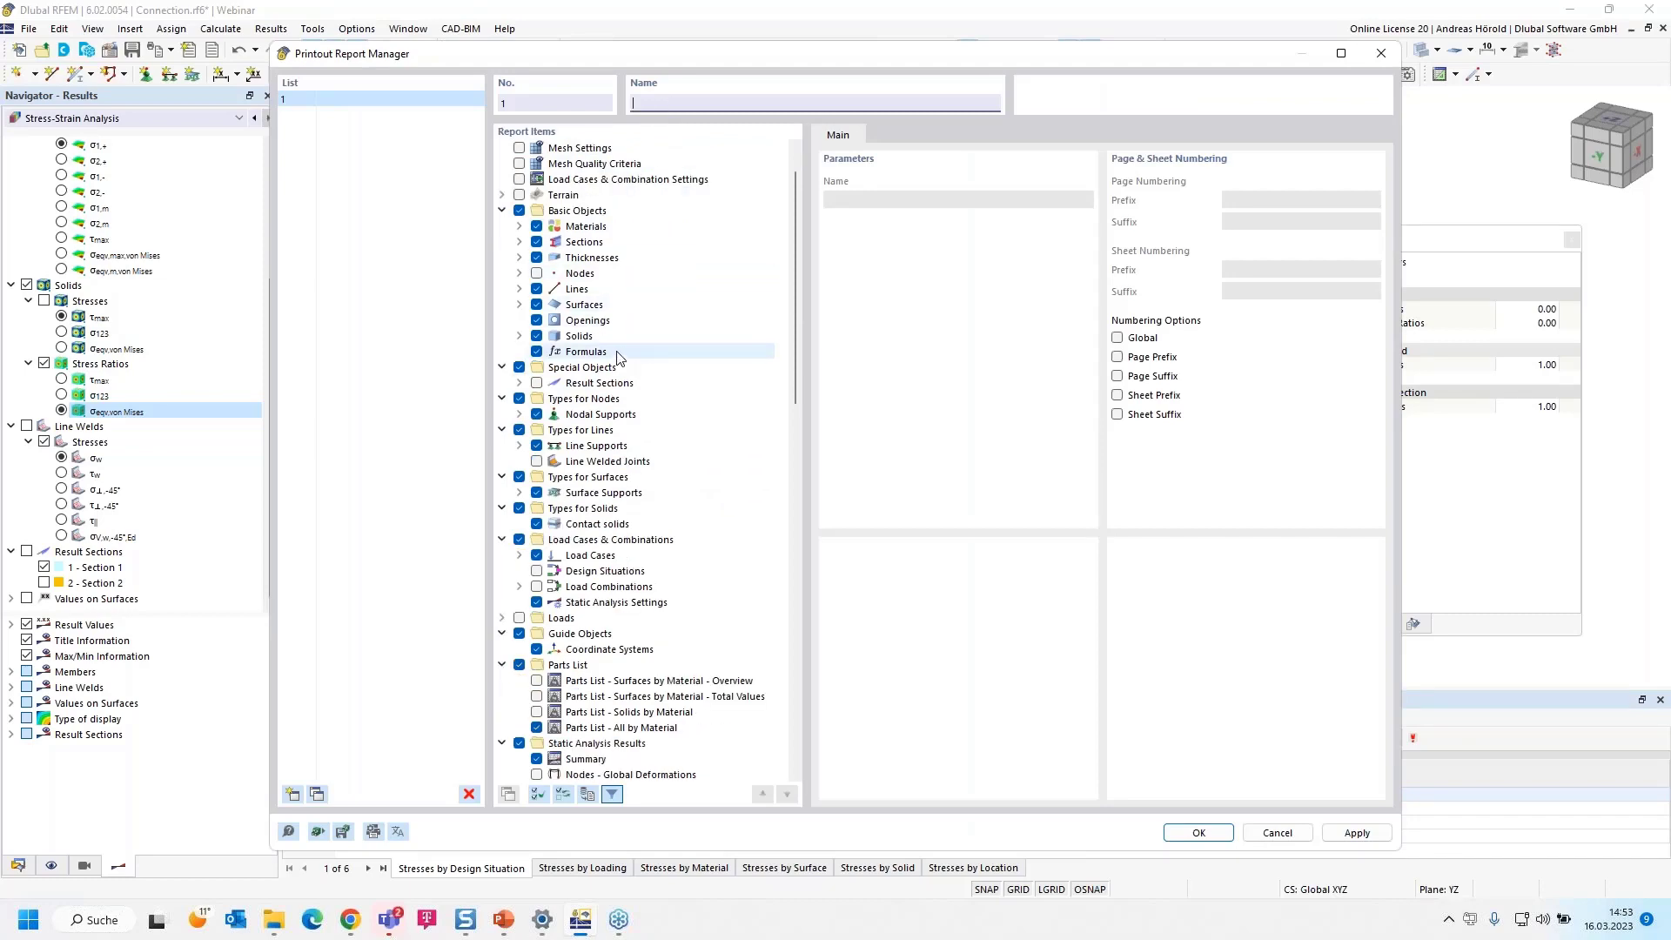
{"action": "scroll", "coordinate": [613, 428], "scroll_direction": "down", "scroll_amount": 2}
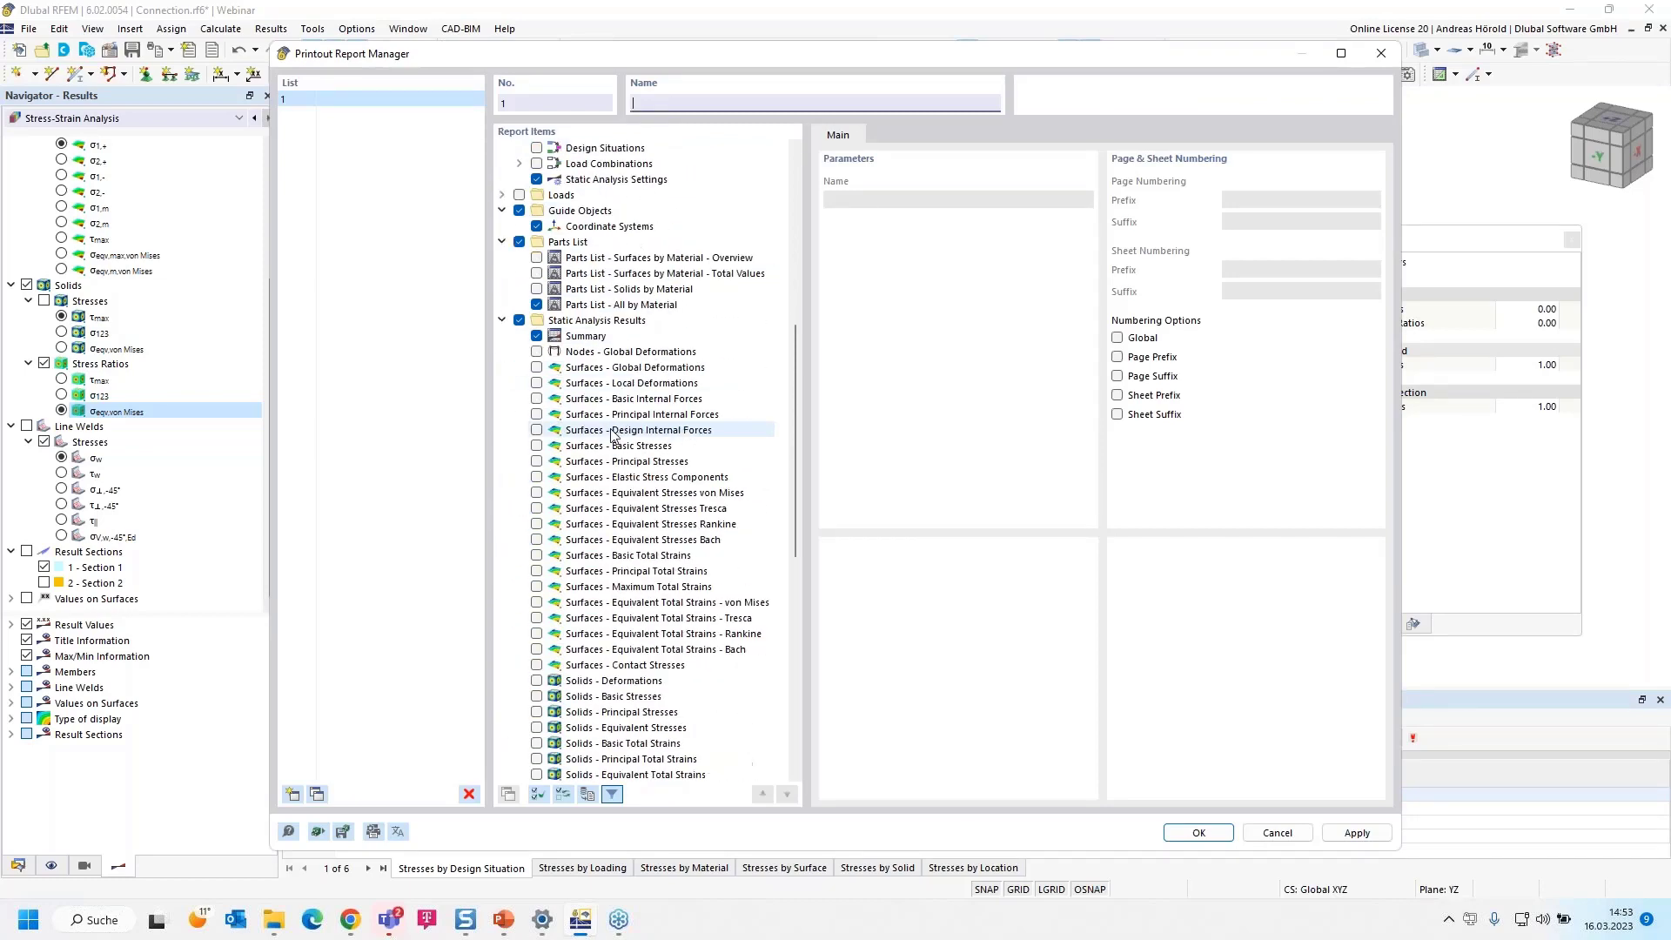
{"action": "scroll", "coordinate": [612, 429], "scroll_direction": "up", "scroll_amount": 10}
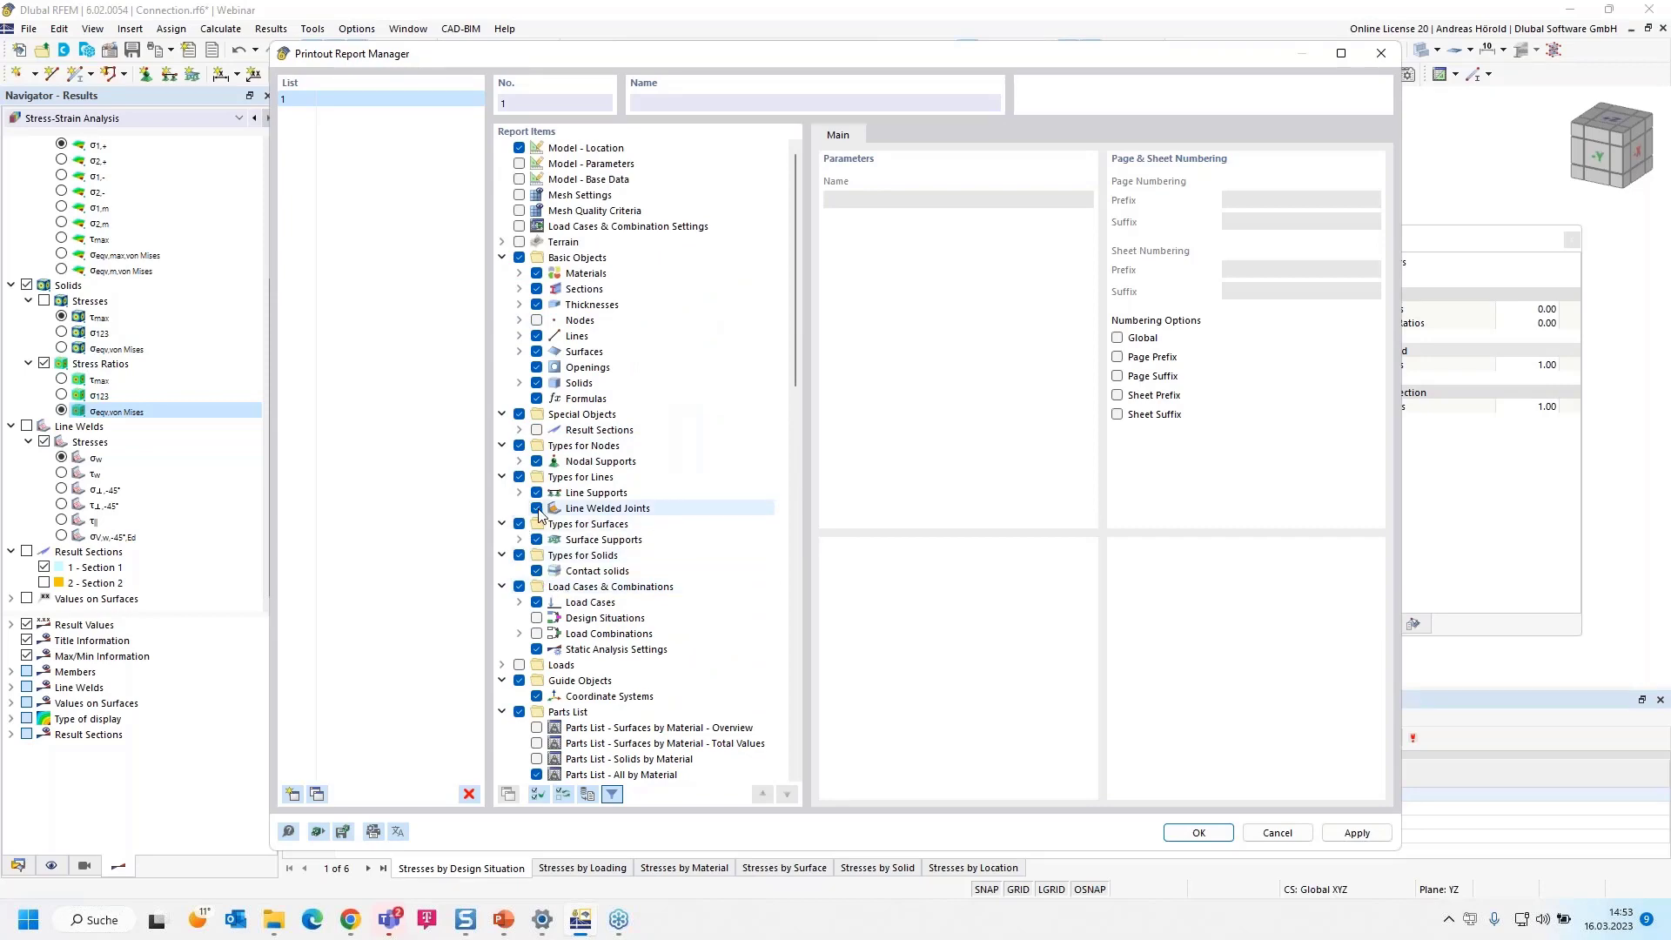
Exclude the surface stresses and Stresses on Solids by Material, include Stresses on Solids by Solid, and generate the report
{"action": "scroll", "coordinate": [579, 522], "scroll_direction": "down", "scroll_amount": 13}
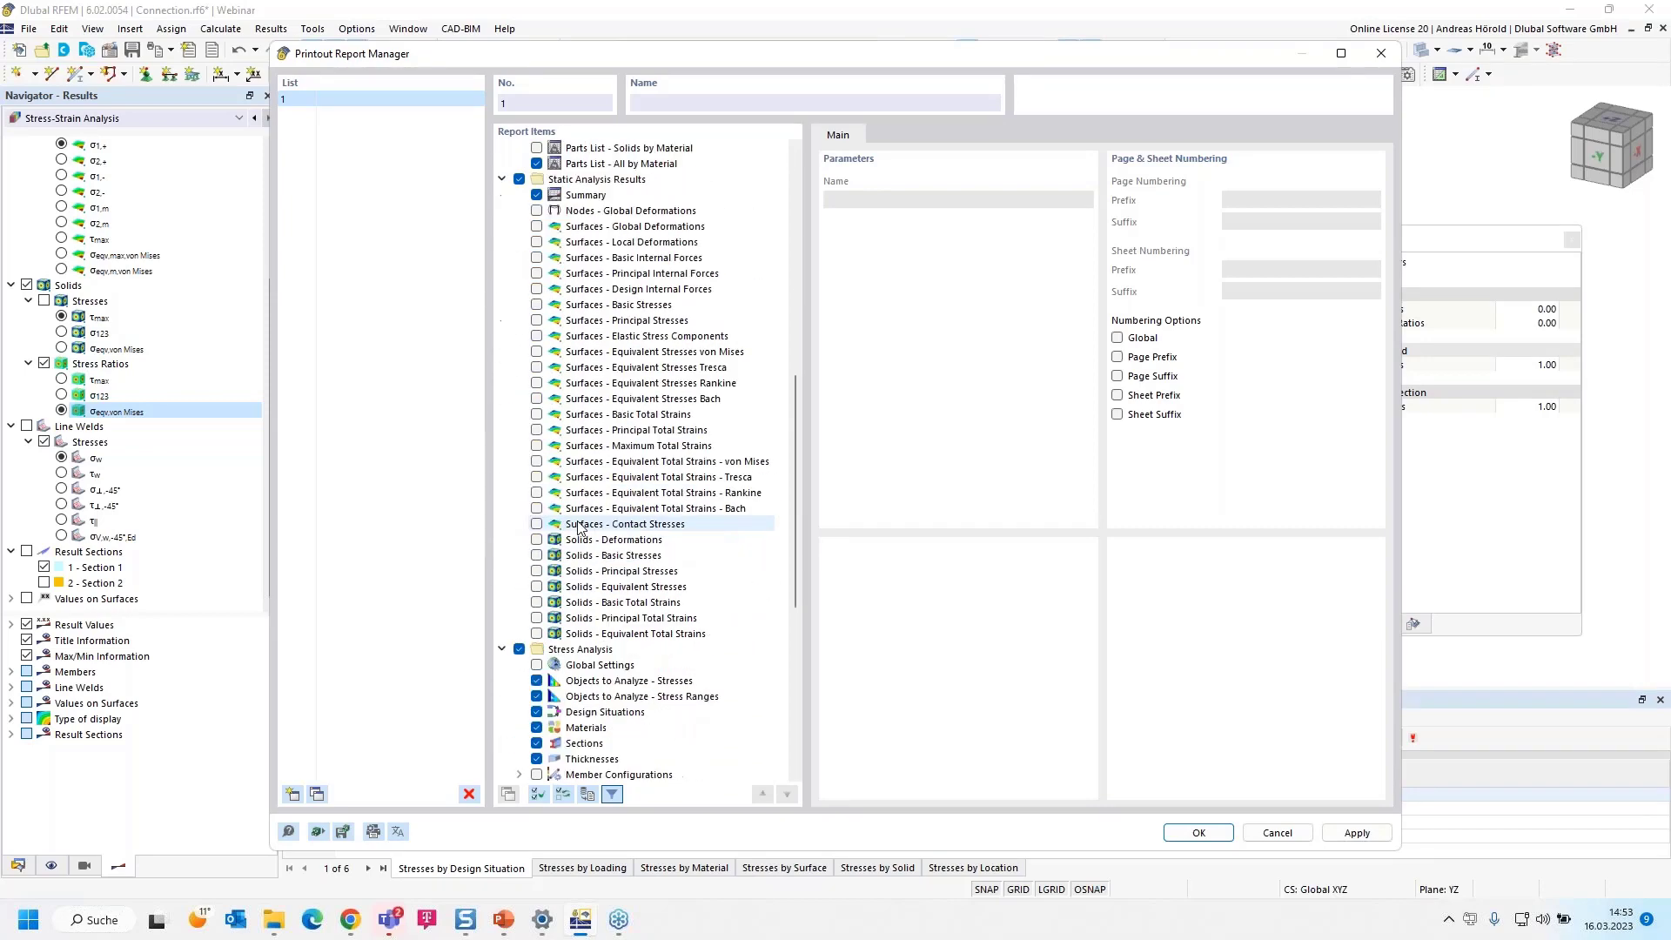
{"action": "scroll", "coordinate": [579, 526], "scroll_direction": "down", "scroll_amount": 8}
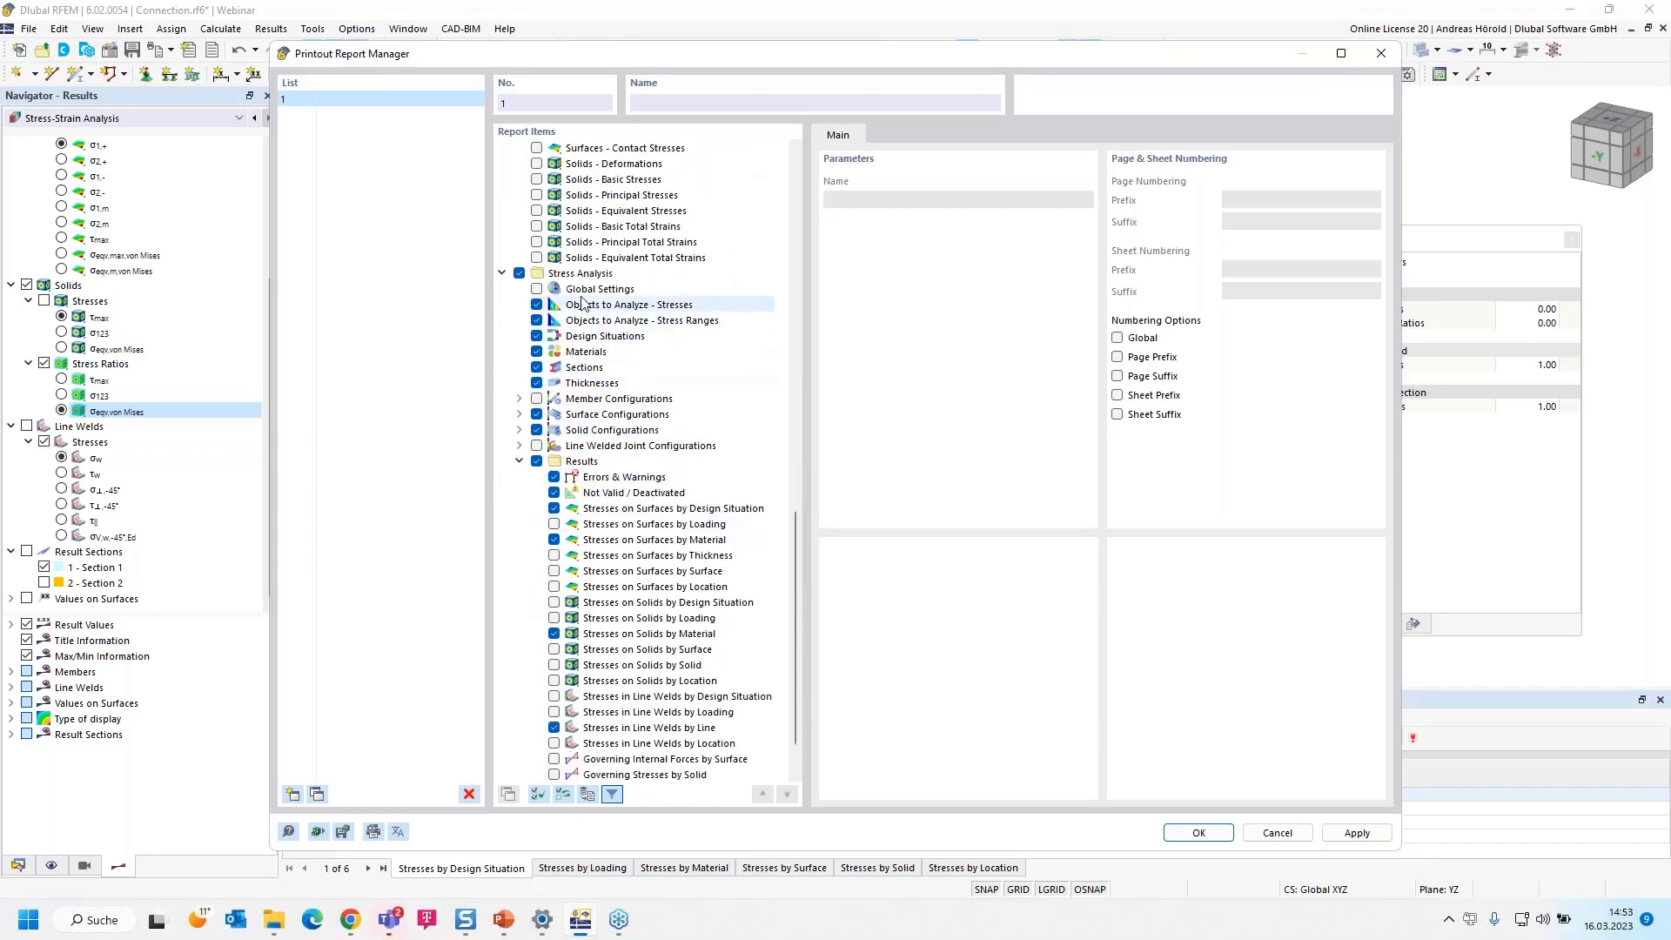
{"action": "scroll", "coordinate": [575, 483], "scroll_direction": "down", "scroll_amount": 2}
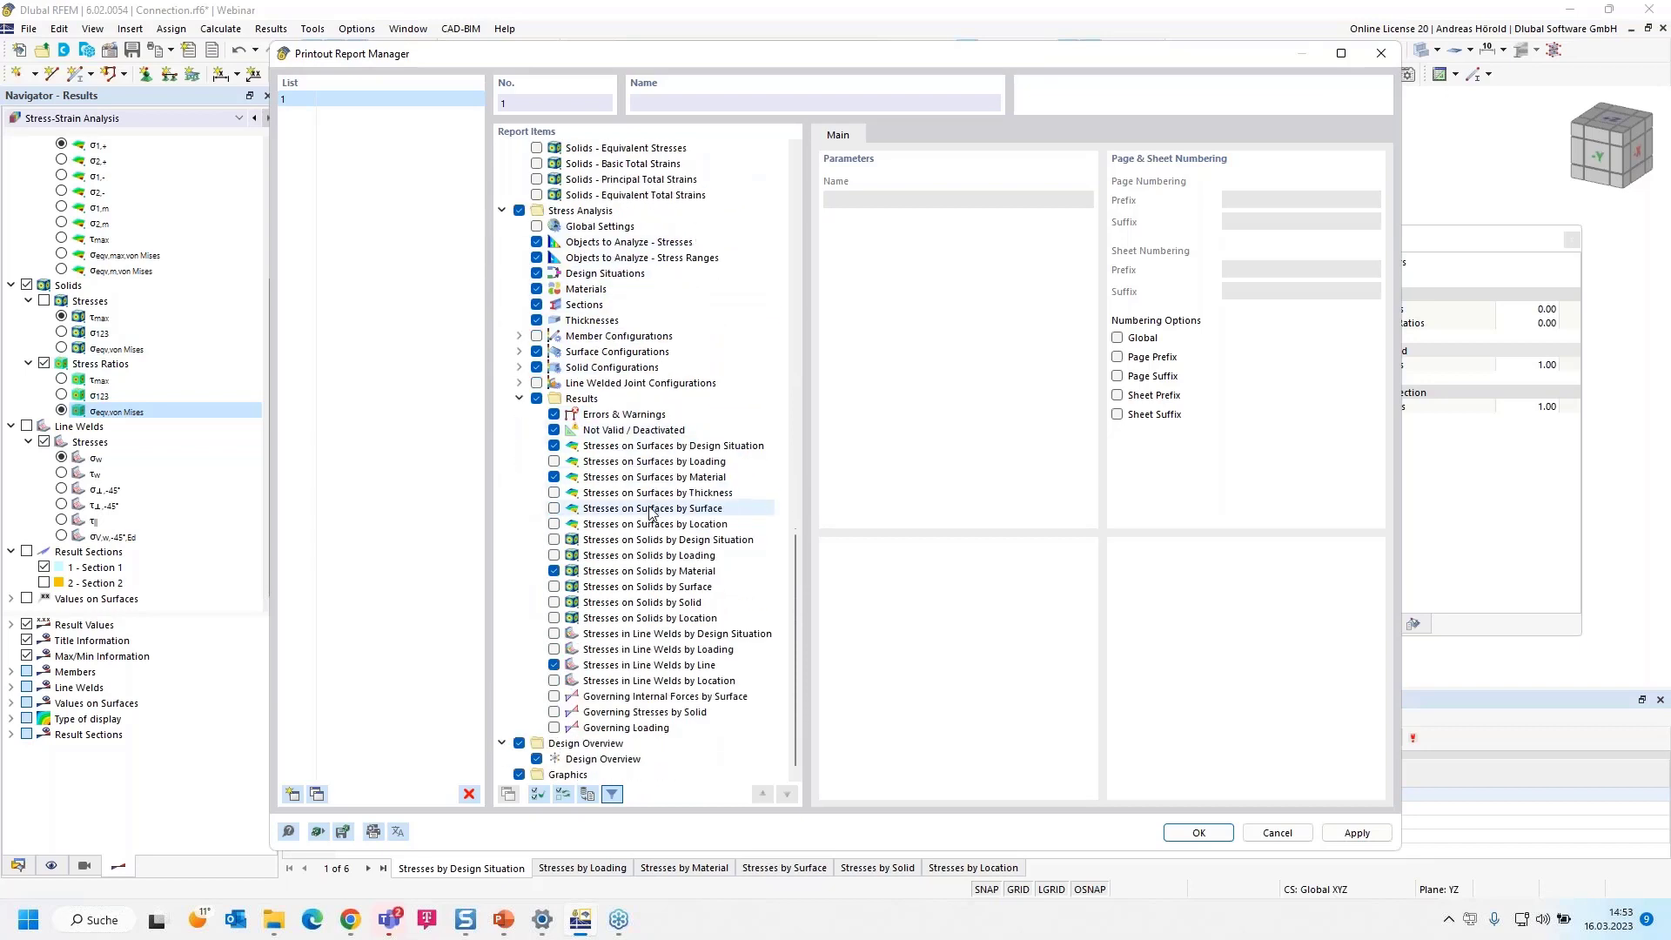
{"action": "left_click", "coordinate": [553, 447]}
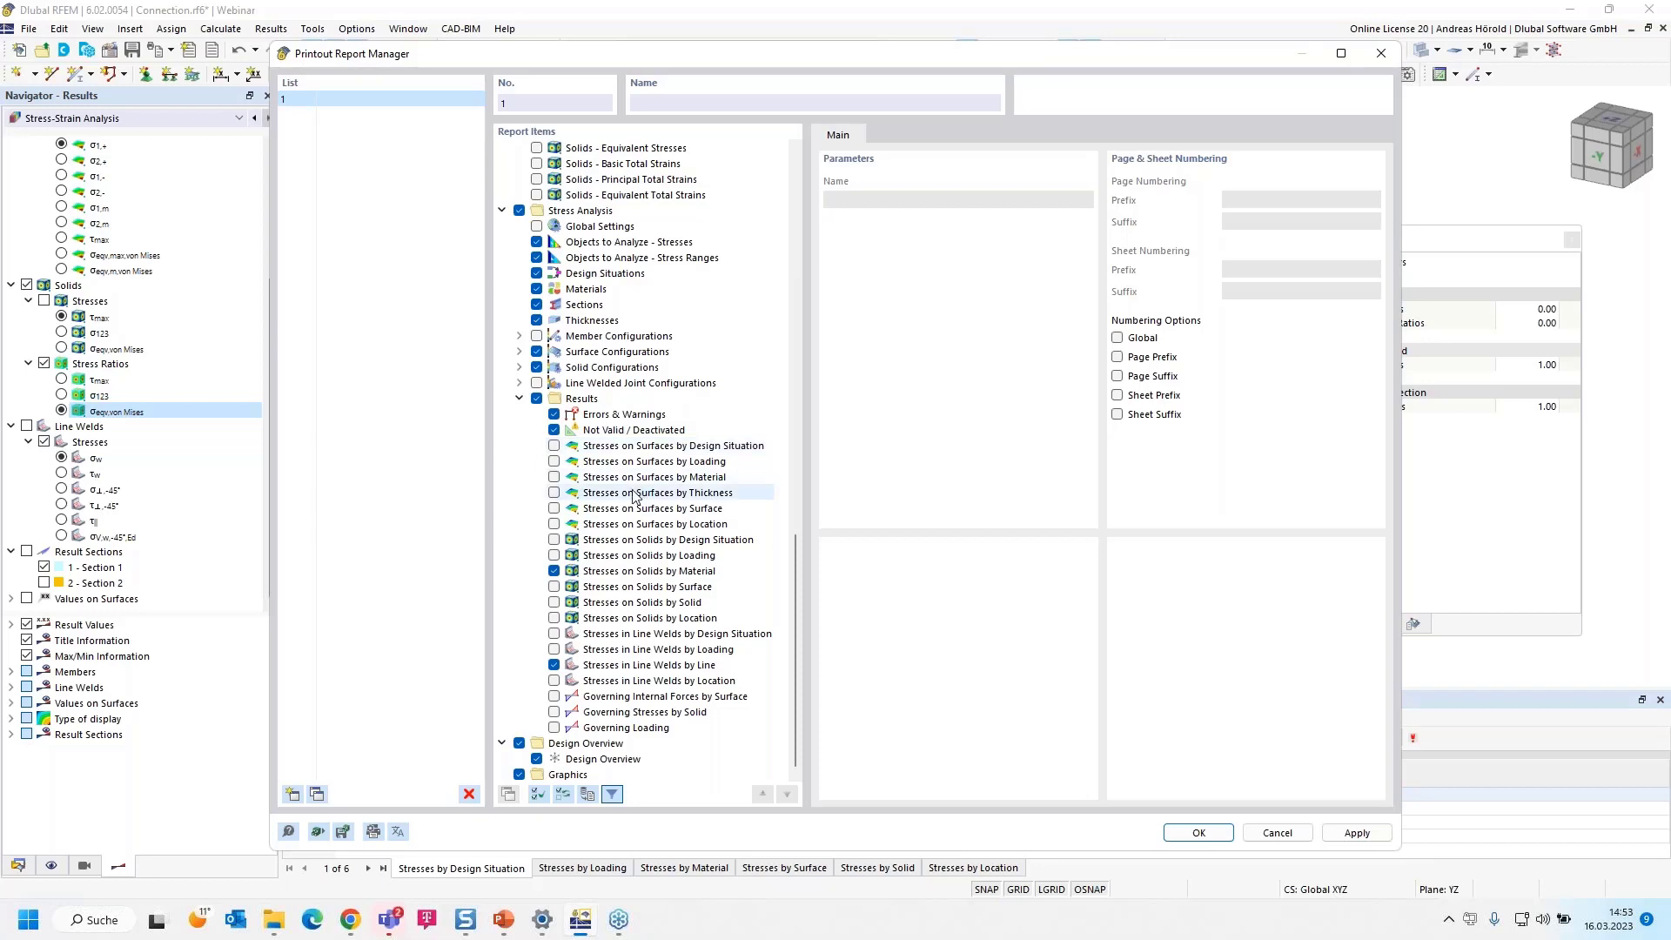
{"action": "left_click", "coordinate": [553, 602]}
{"action": "left_click", "coordinate": [553, 571]}
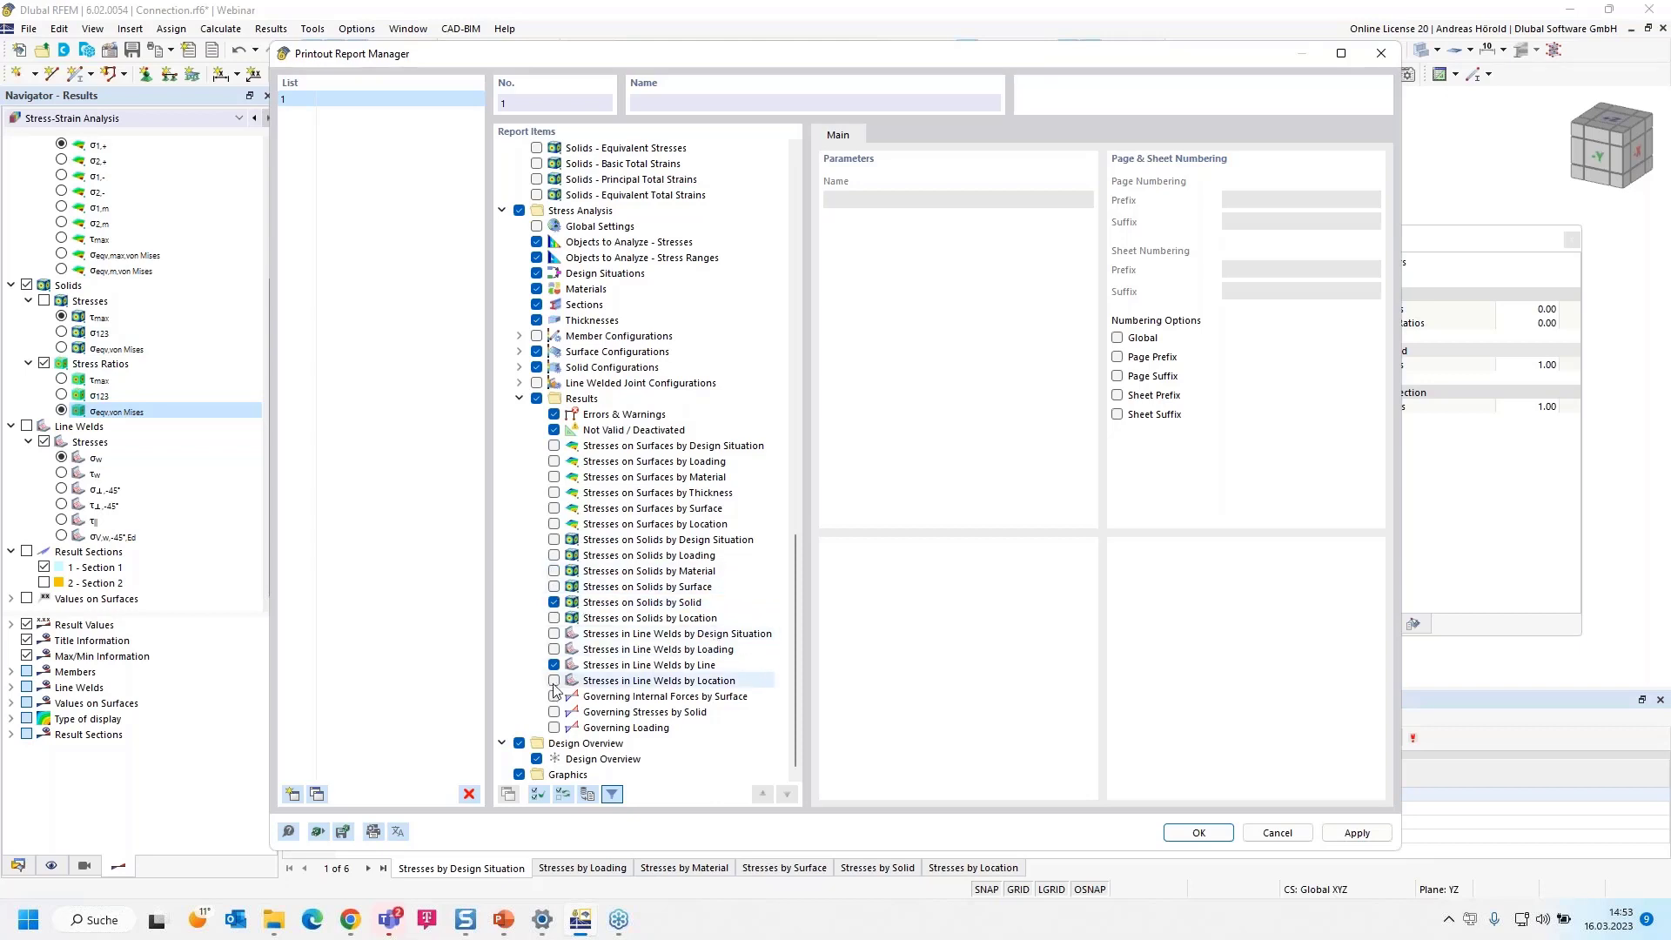
{"action": "left_click", "coordinate": [1198, 833]}
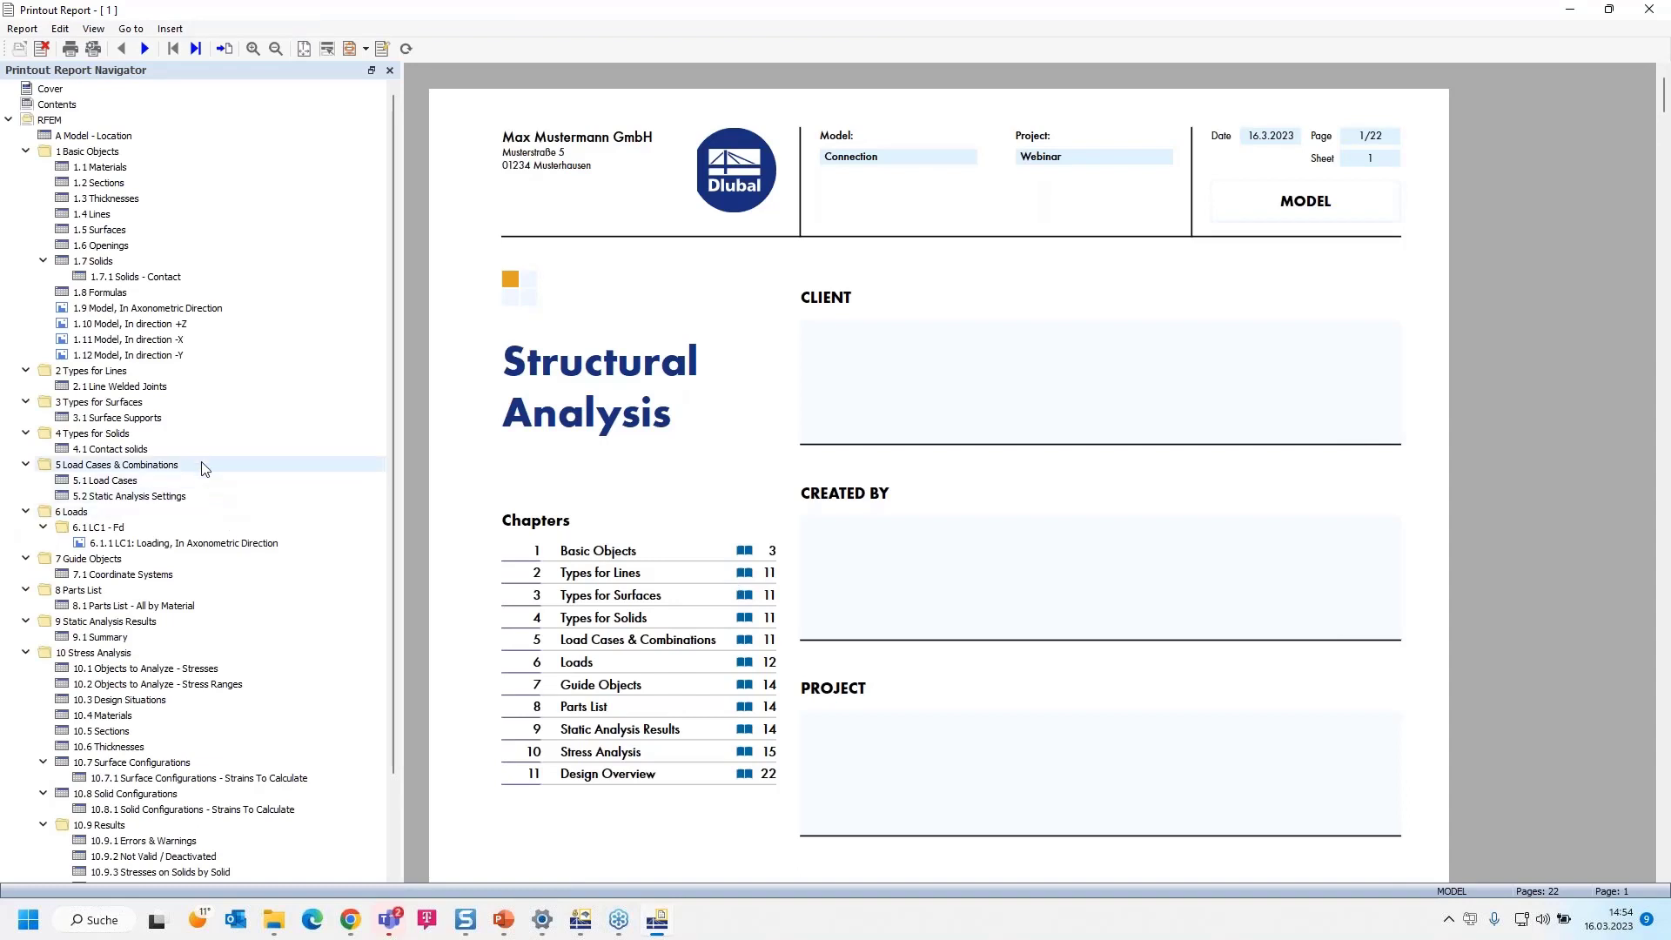
Review the report's model pictures in axonometric direction and in directions +Z, -X and -Y
{"action": "left_click", "coordinate": [128, 310]}
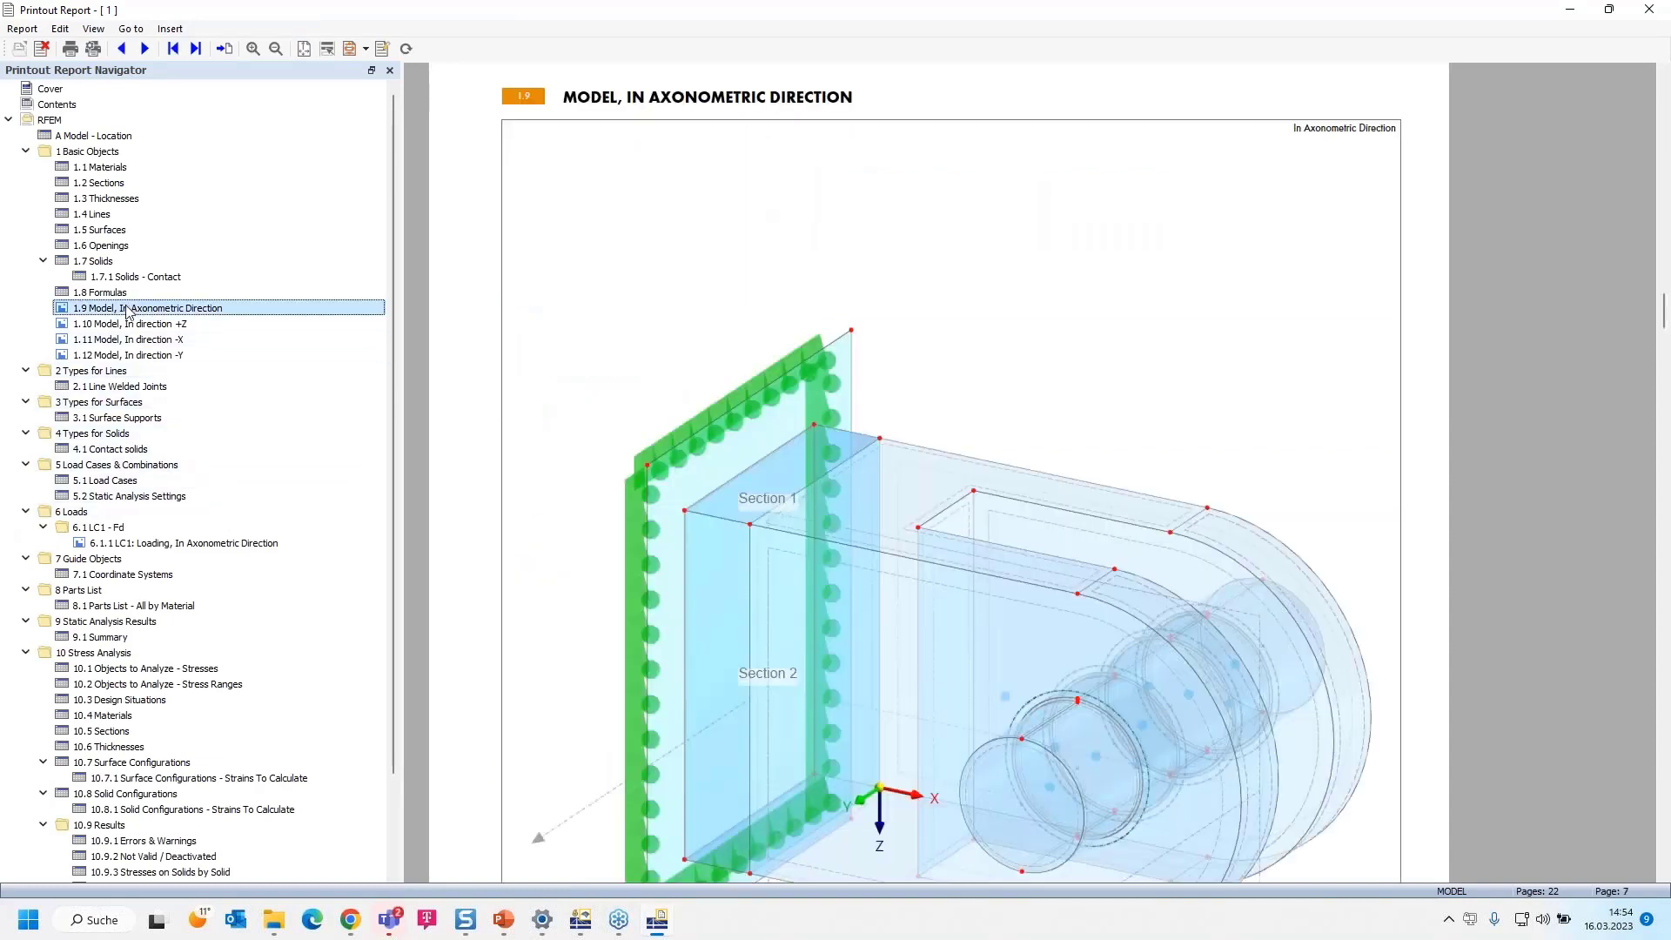
{"action": "scroll", "coordinate": [779, 499], "scroll_direction": "down", "scroll_amount": 2, "text": "ctrl"}
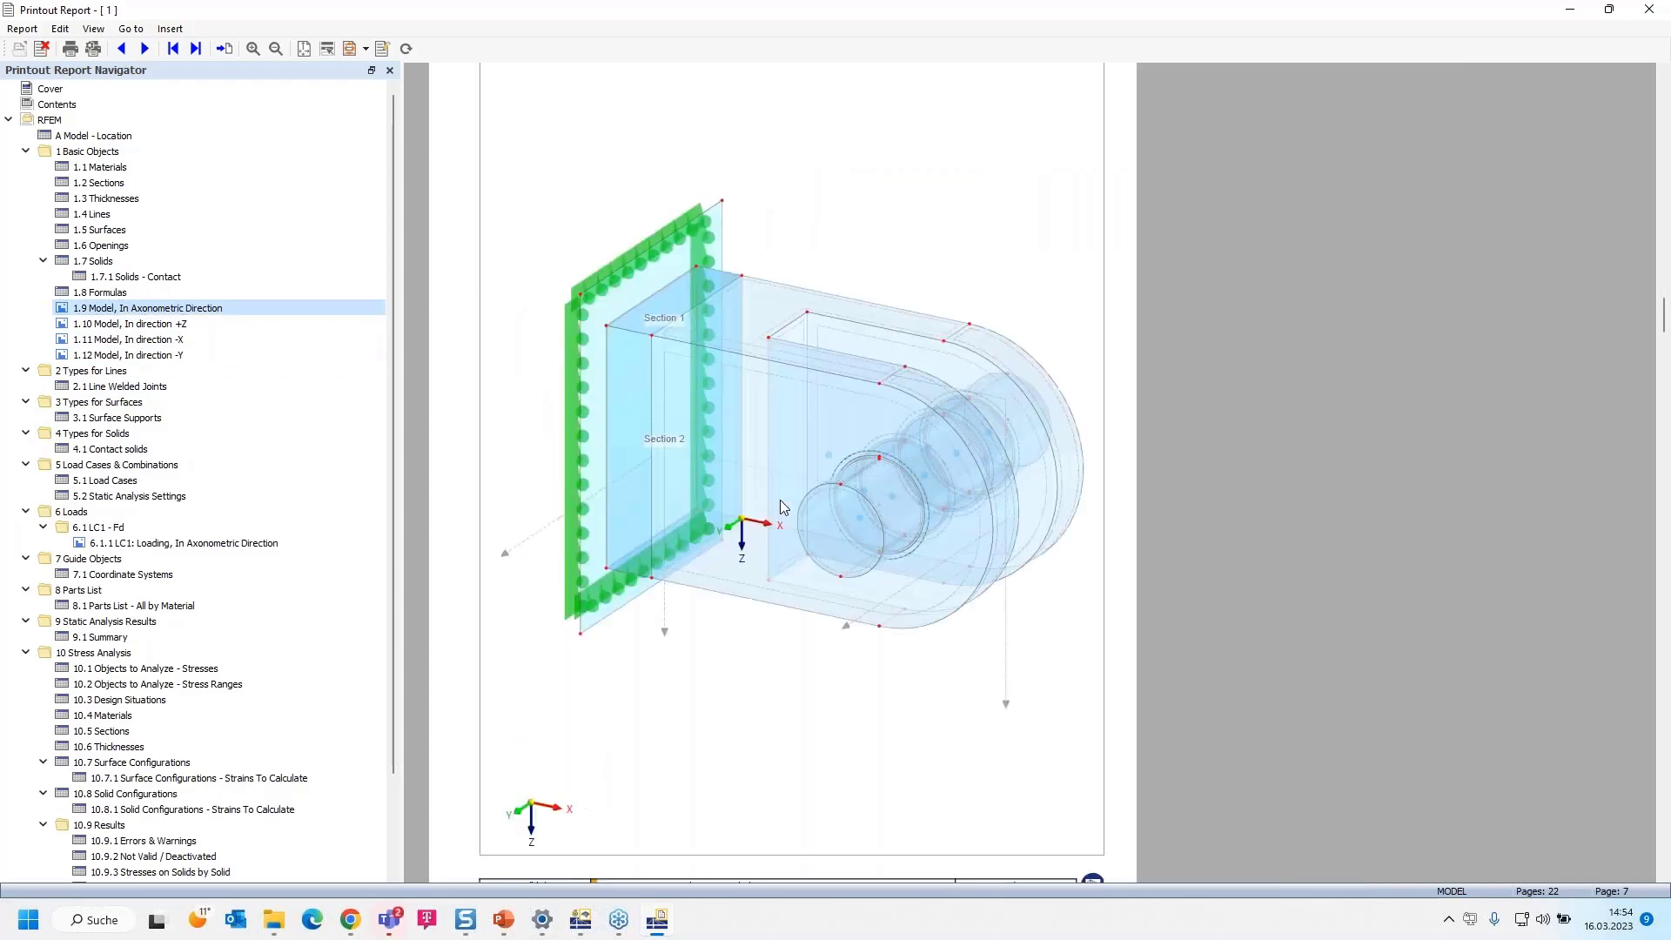
{"action": "left_click", "coordinate": [152, 323]}
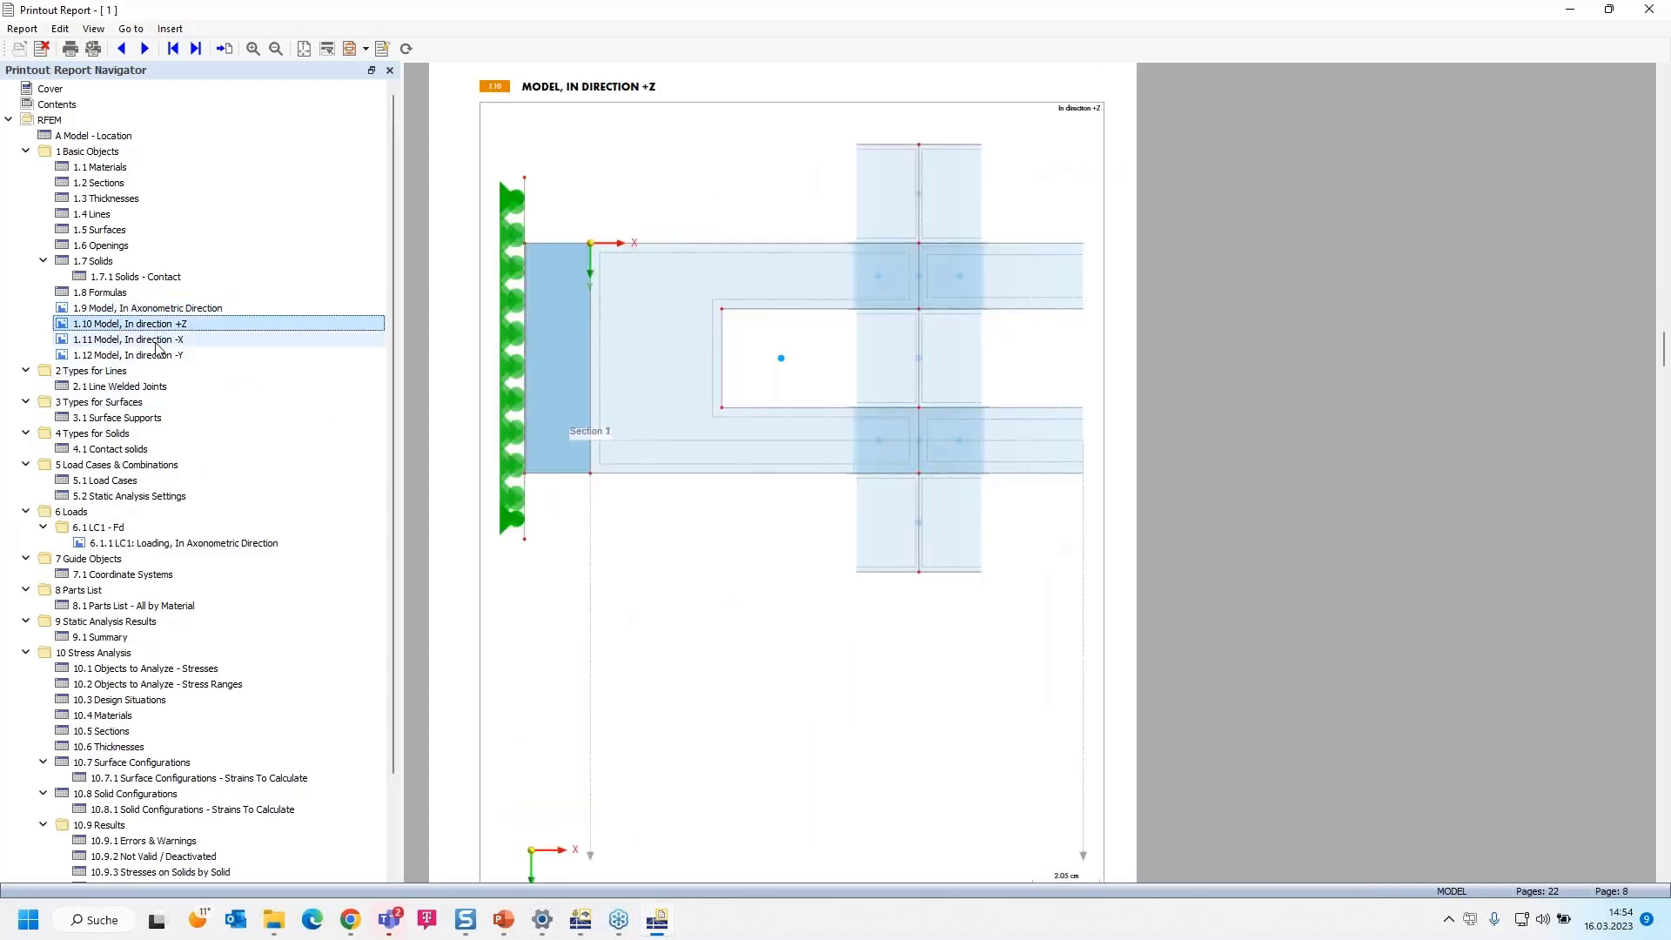
{"action": "left_click", "coordinate": [157, 341]}
{"action": "left_click", "coordinate": [160, 357]}
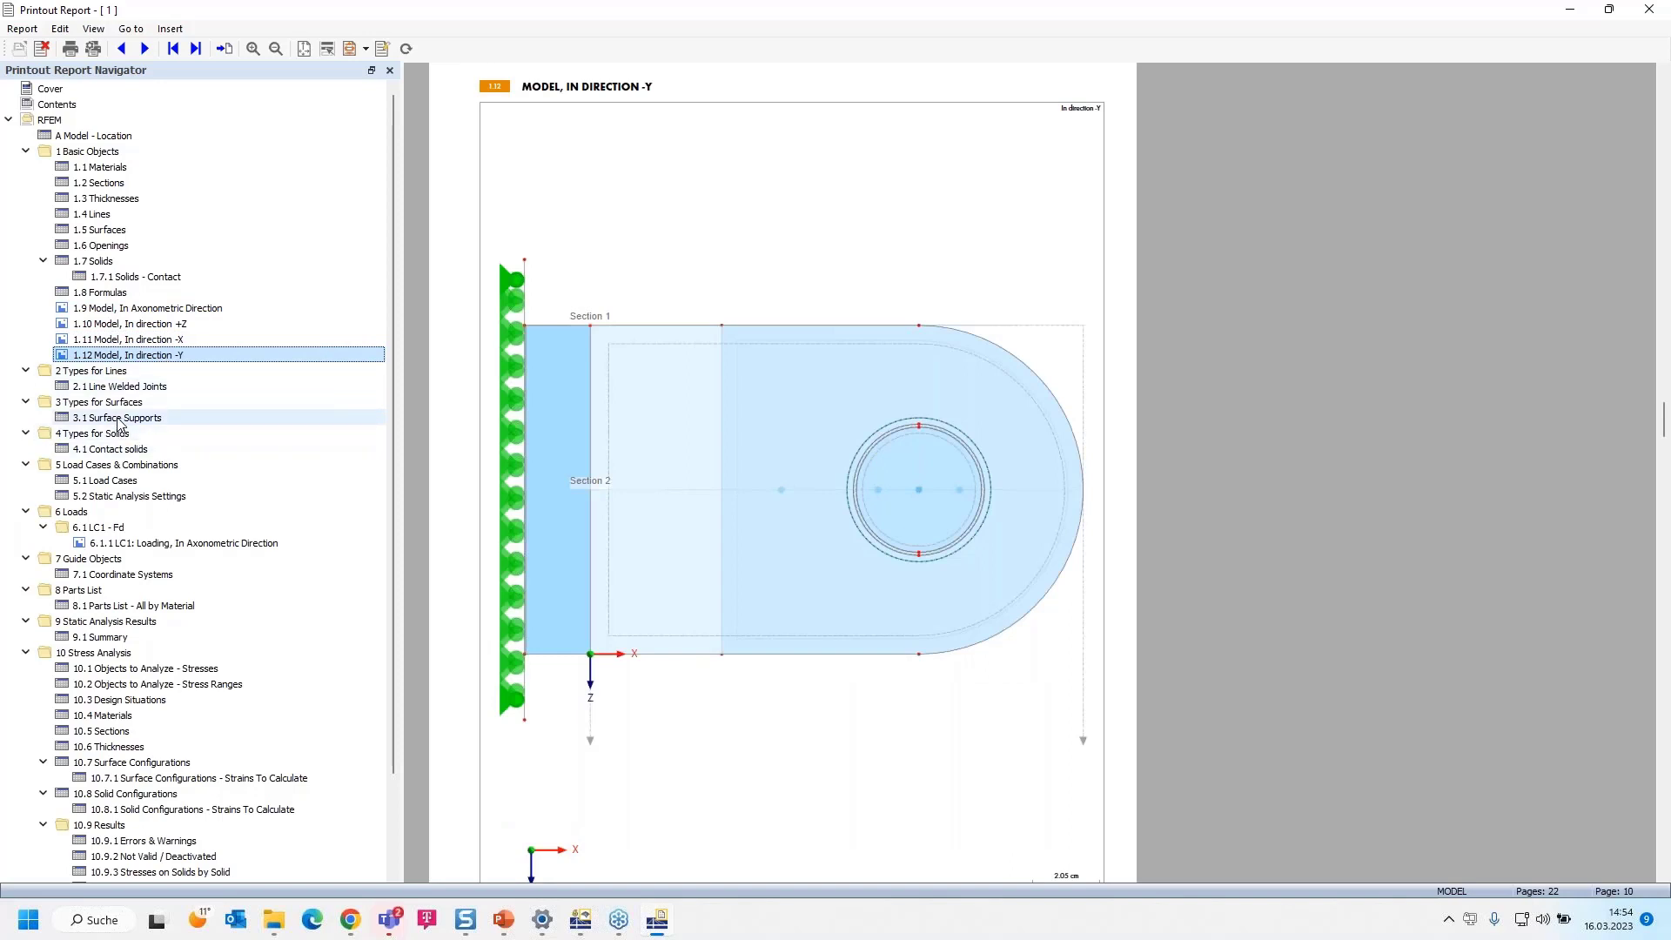
Examine the report tables from Line Welded Joints through surface supports, contact solids and load cases to Static Analysis Settings
{"action": "left_click", "coordinate": [122, 386]}
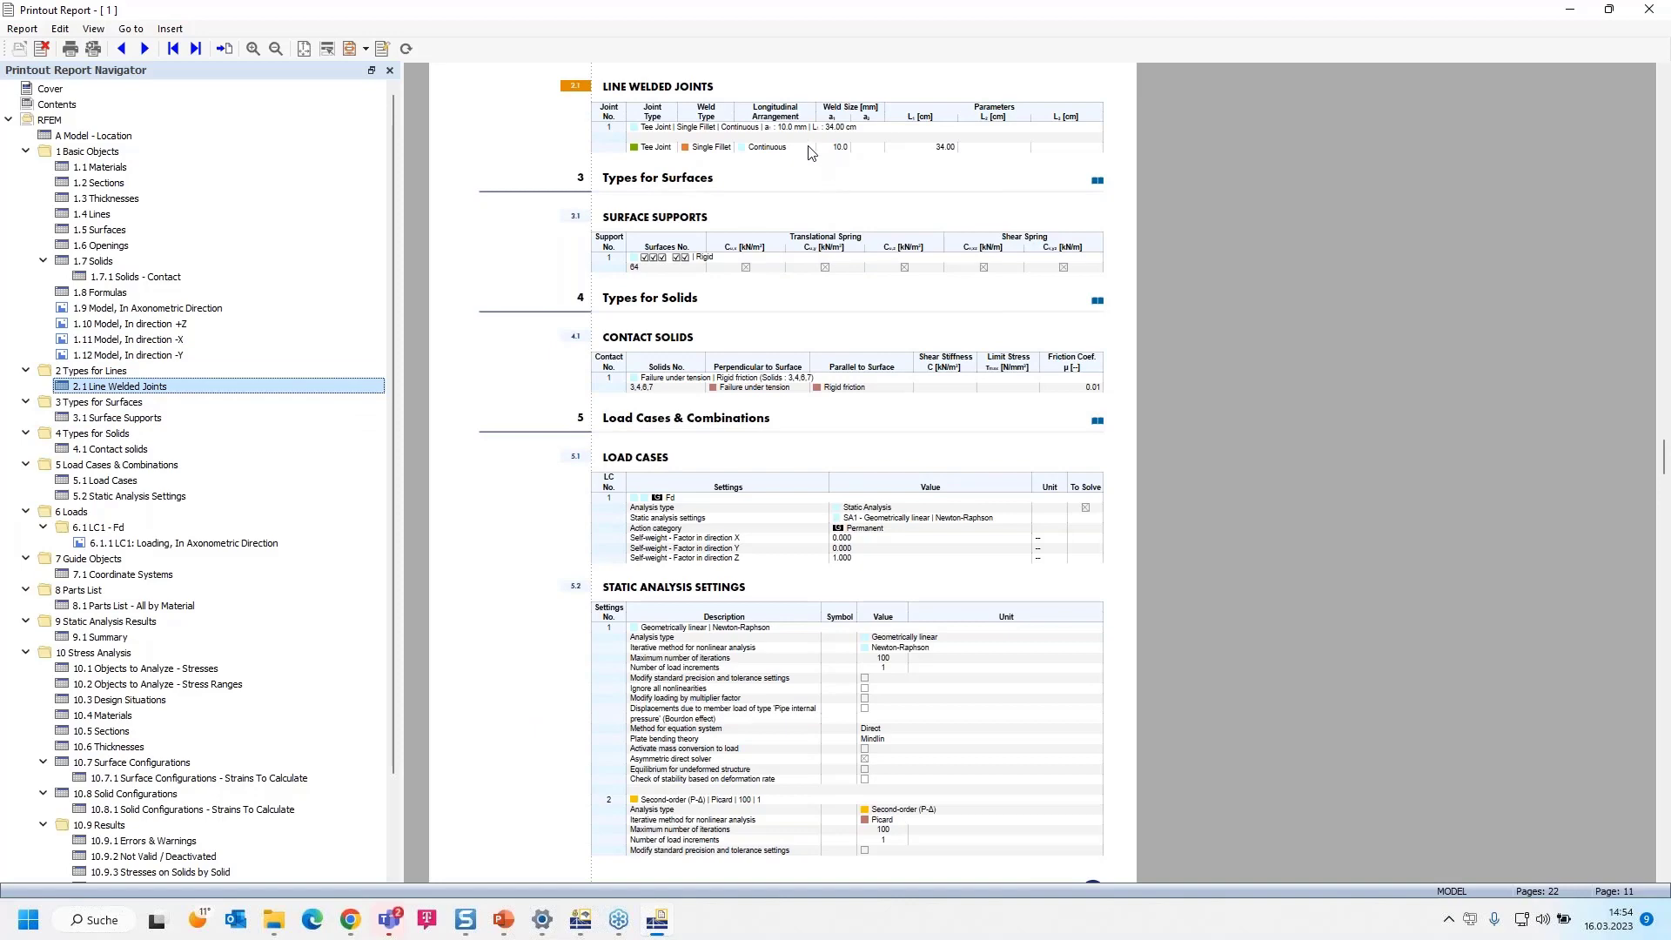
{"action": "scroll", "coordinate": [808, 146], "scroll_direction": "up", "scroll_amount": 4, "text": "ctrl"}
{"action": "scroll", "coordinate": [1070, 333], "scroll_direction": "down", "scroll_amount": 2, "text": "ctrl"}
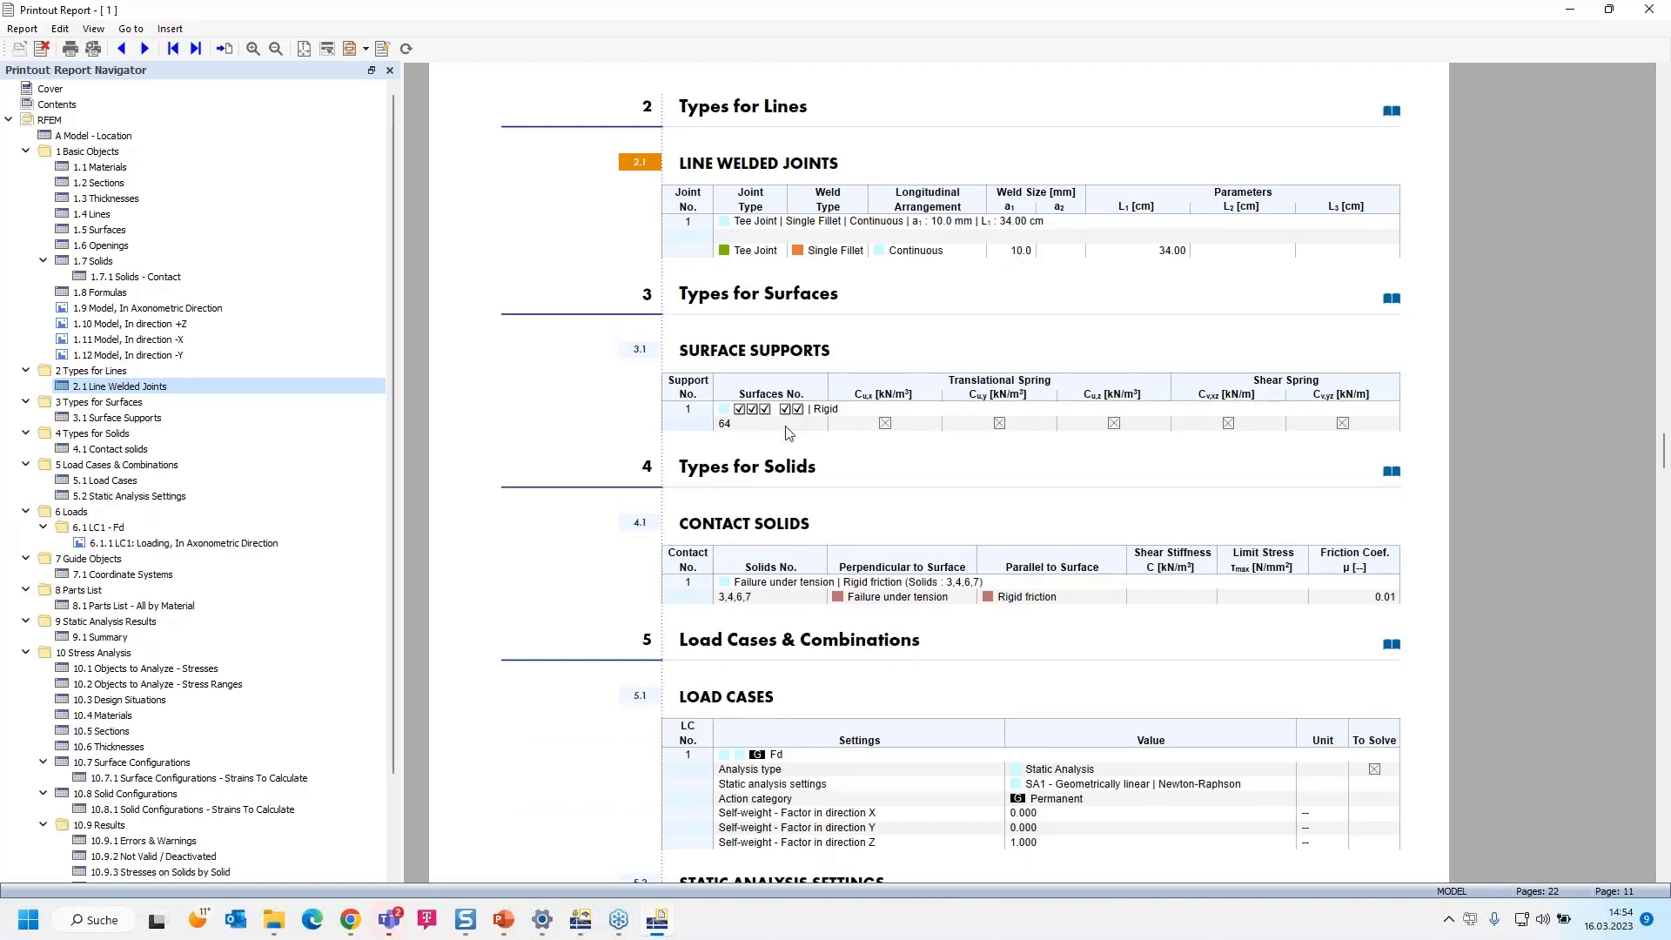
{"action": "scroll", "coordinate": [773, 429], "scroll_direction": "down", "scroll_amount": 1}
{"action": "scroll", "coordinate": [828, 373], "scroll_direction": "down", "scroll_amount": 3}
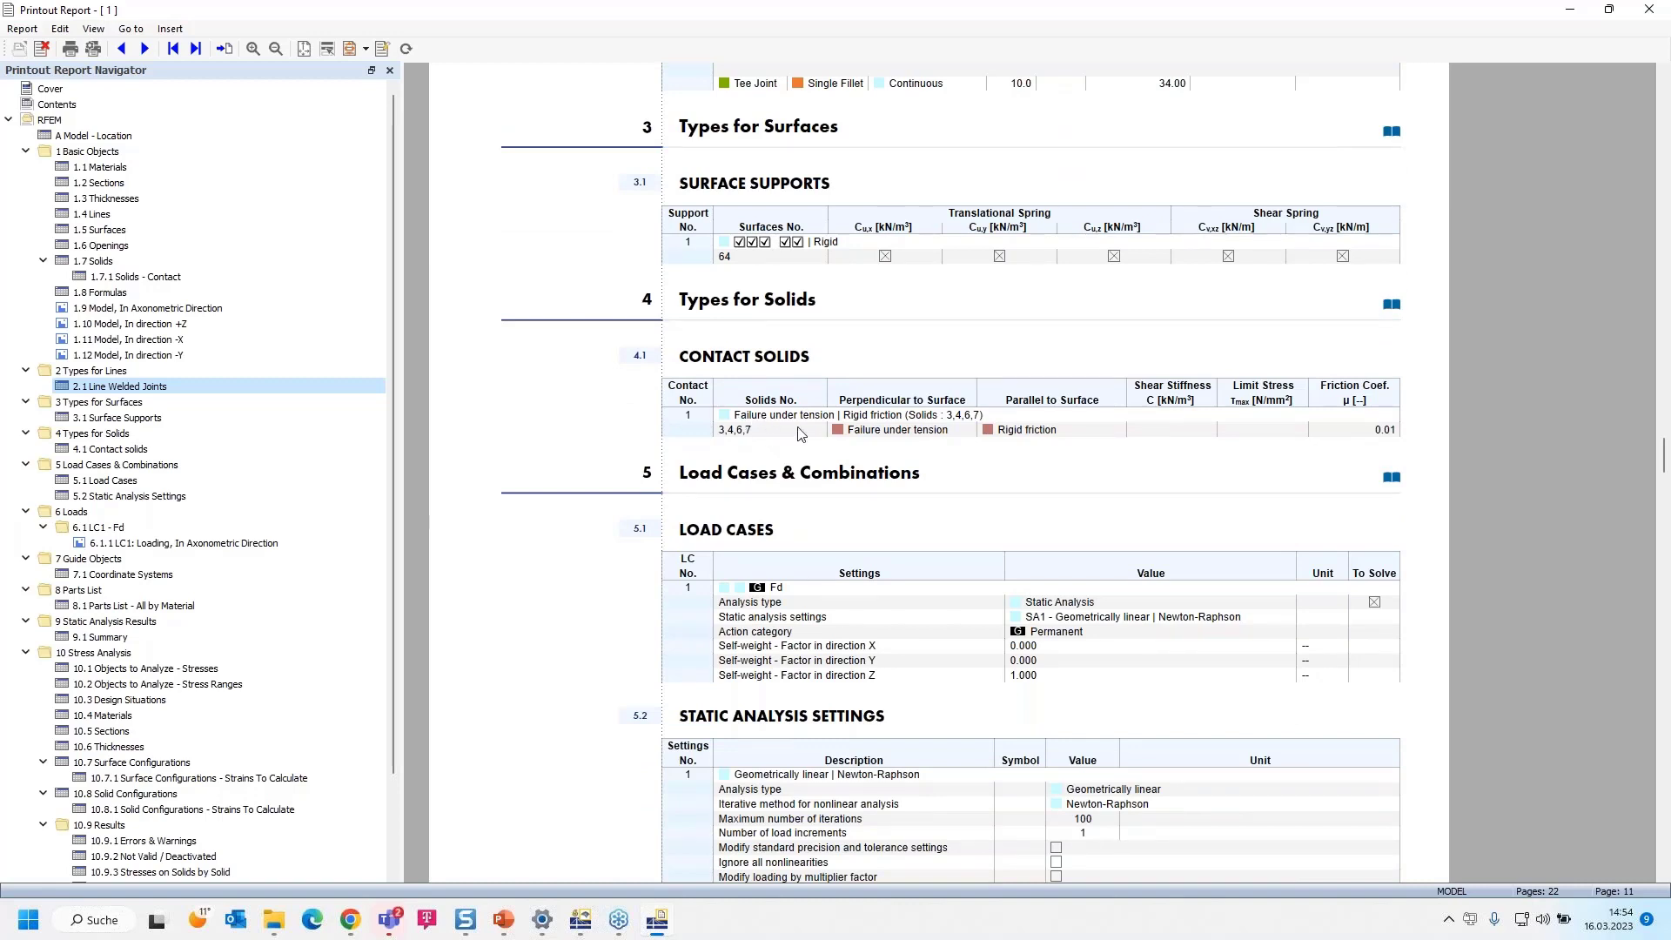
{"action": "scroll", "coordinate": [801, 433], "scroll_direction": "down", "scroll_amount": 3}
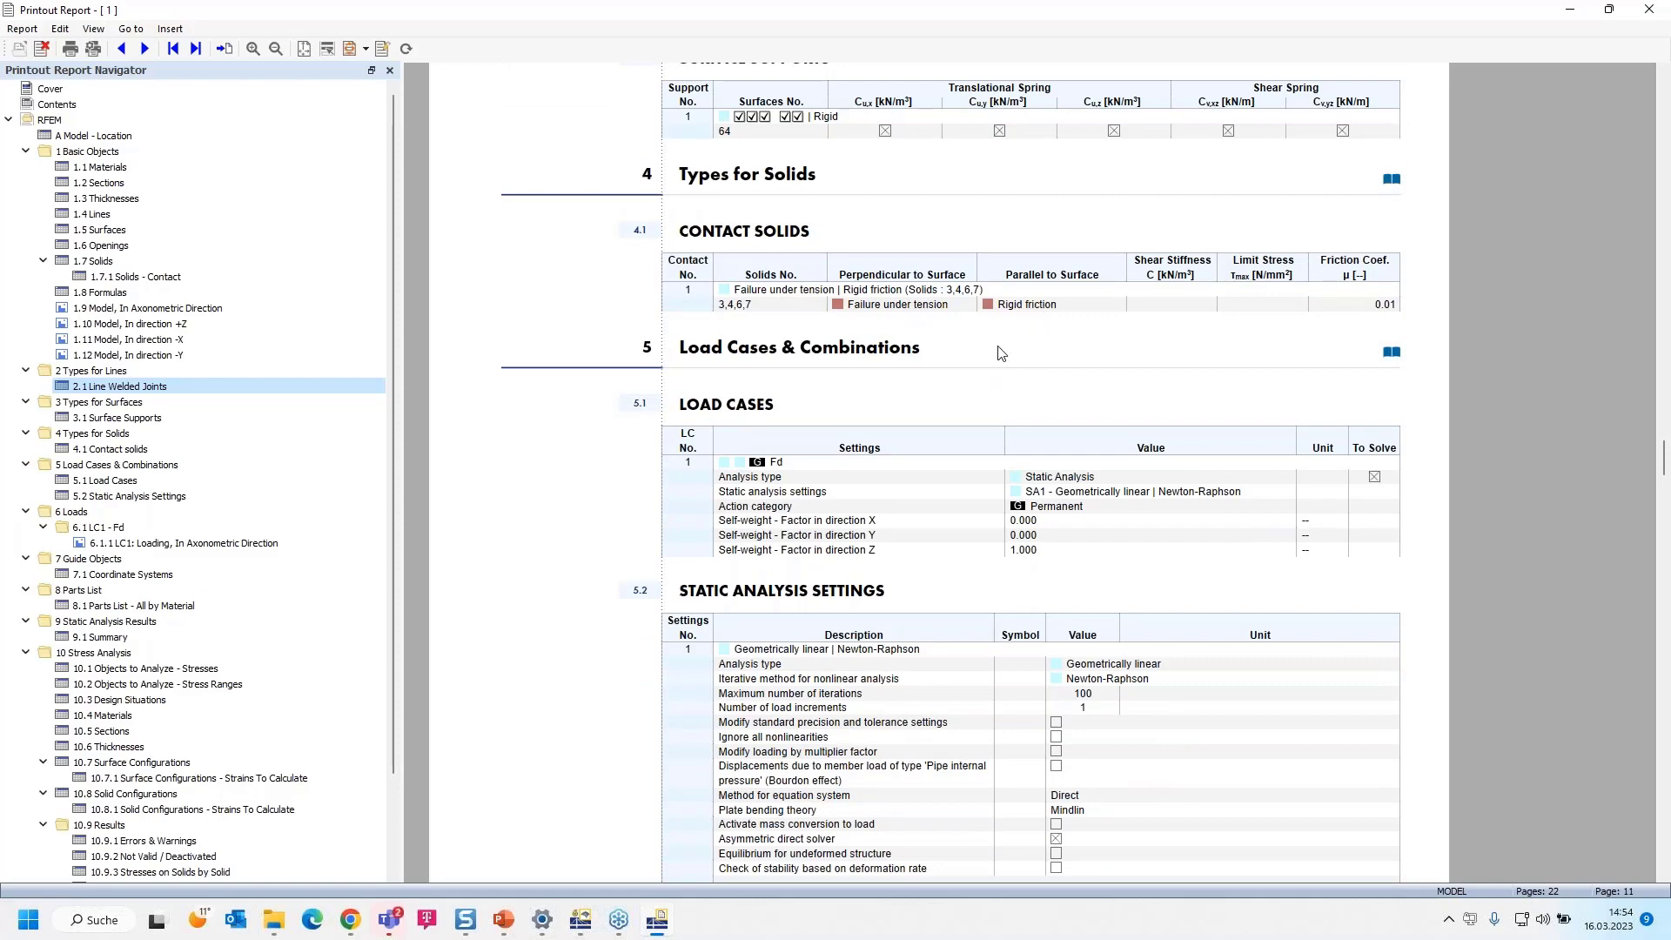
{"action": "scroll", "coordinate": [1000, 353], "scroll_direction": "down", "scroll_amount": 15}
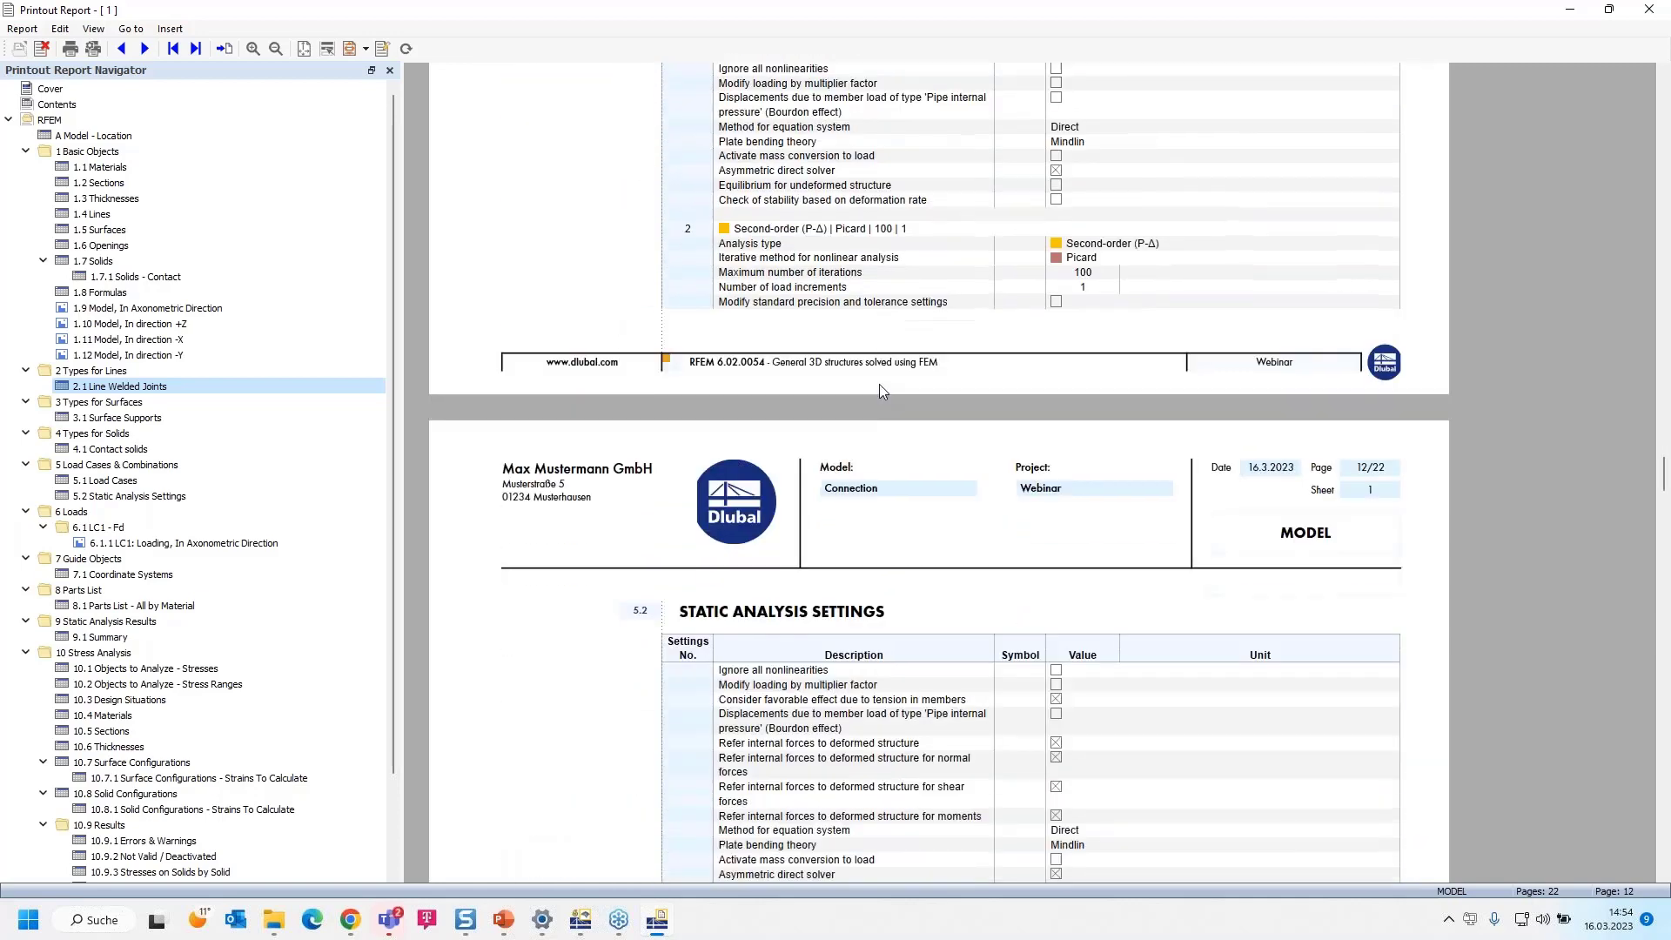
{"action": "scroll", "coordinate": [882, 390], "scroll_direction": "down", "scroll_amount": 2}
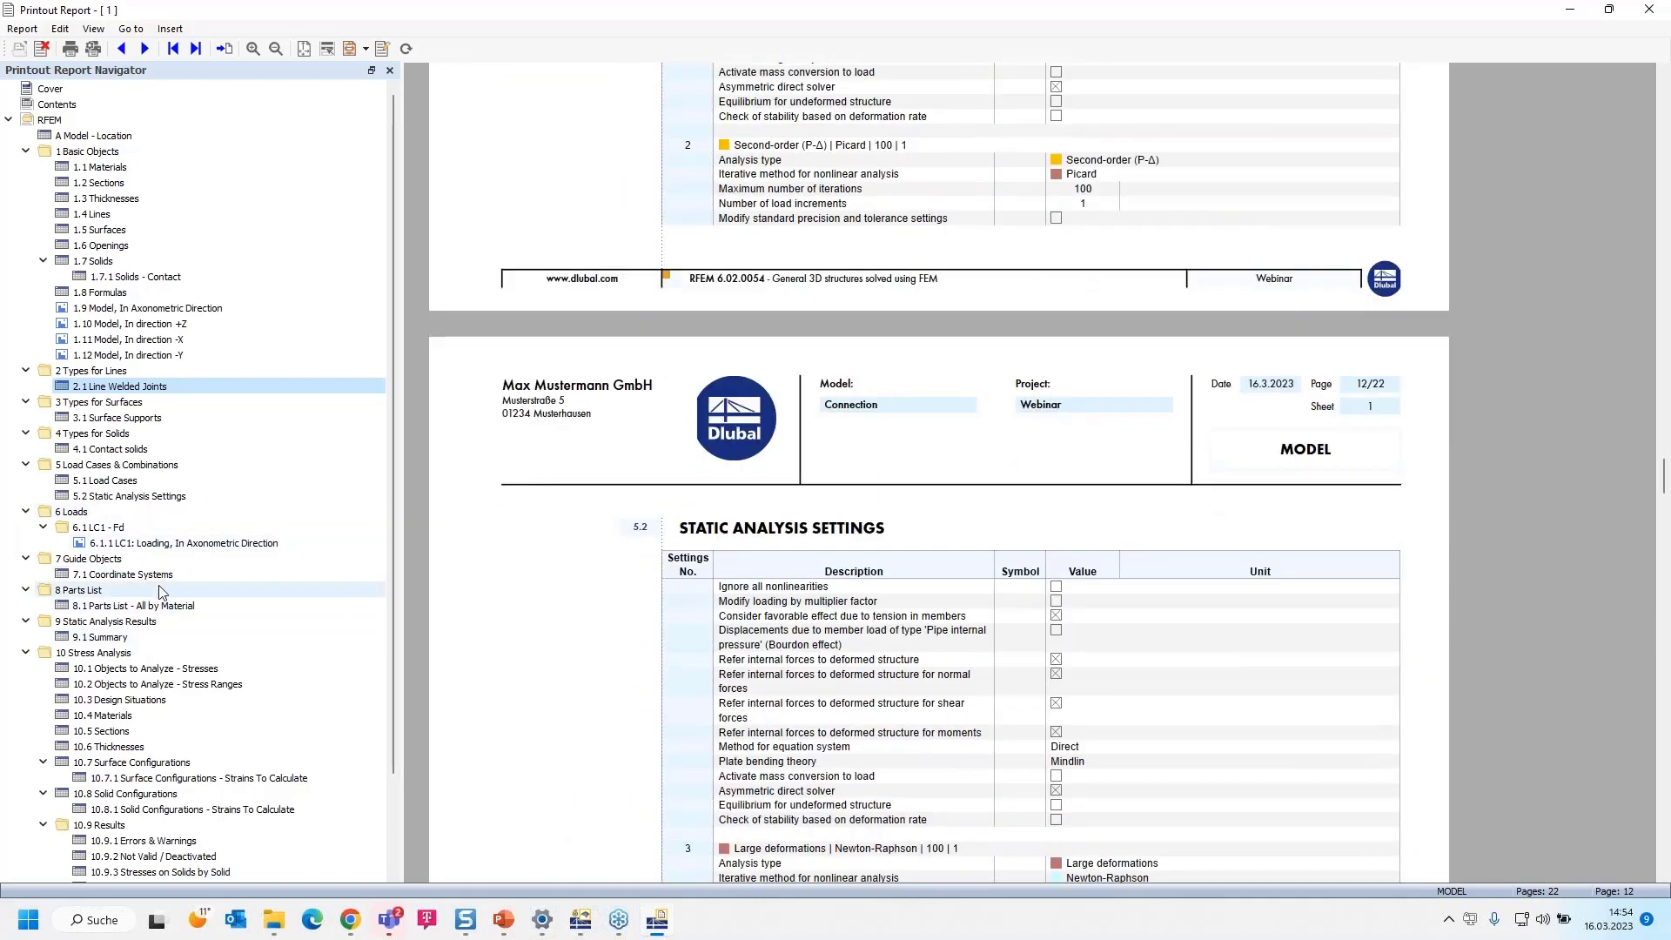
View the LC1 loading picture in axonometric direction in the Loads chapter
{"action": "left_click", "coordinate": [178, 544]}
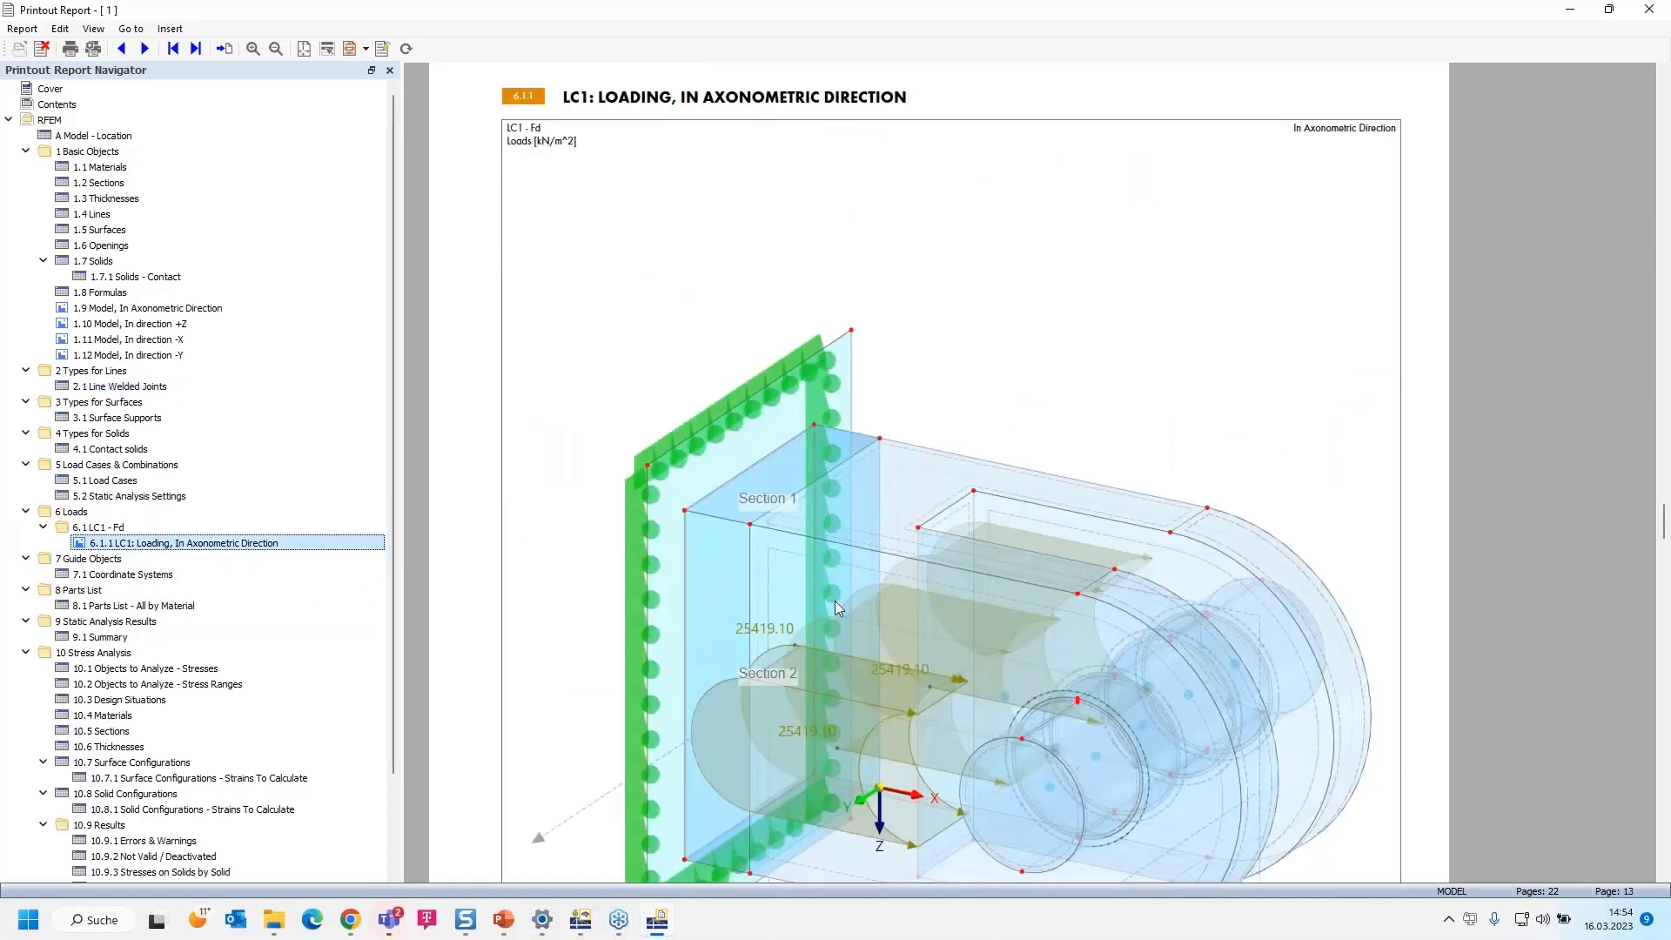
{"action": "scroll", "coordinate": [834, 600], "scroll_direction": "down", "scroll_amount": 3, "text": "ctrl"}
{"action": "scroll", "coordinate": [838, 607], "scroll_direction": "up", "scroll_amount": 3, "text": "ctrl"}
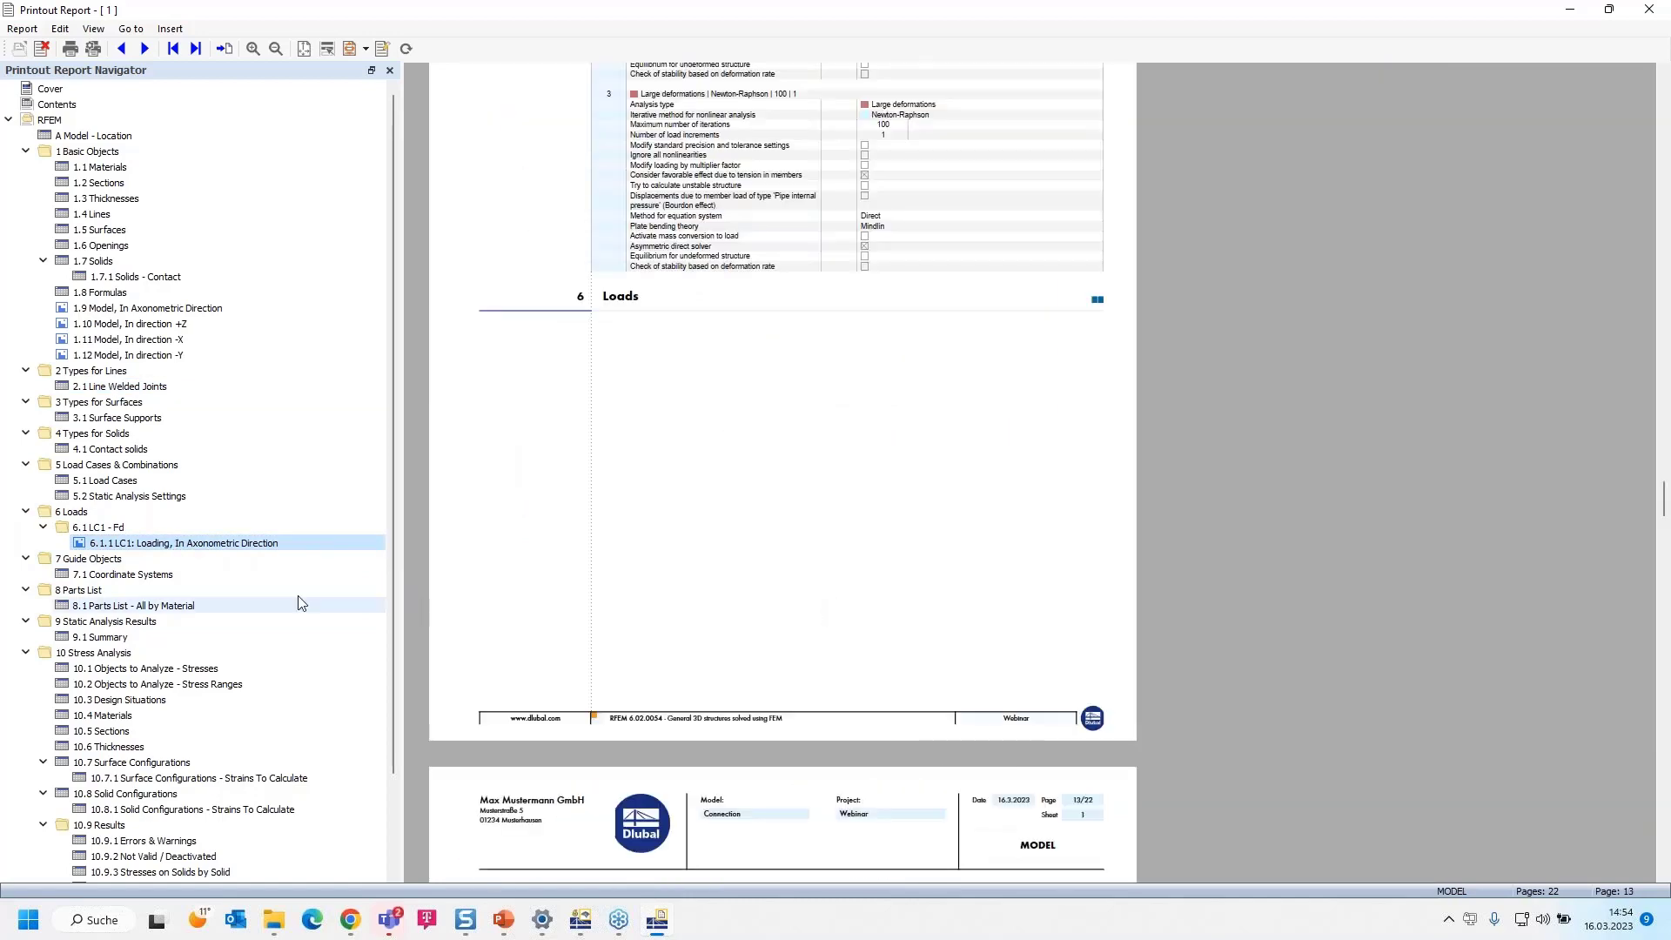
{"action": "left_click", "coordinate": [163, 545]}
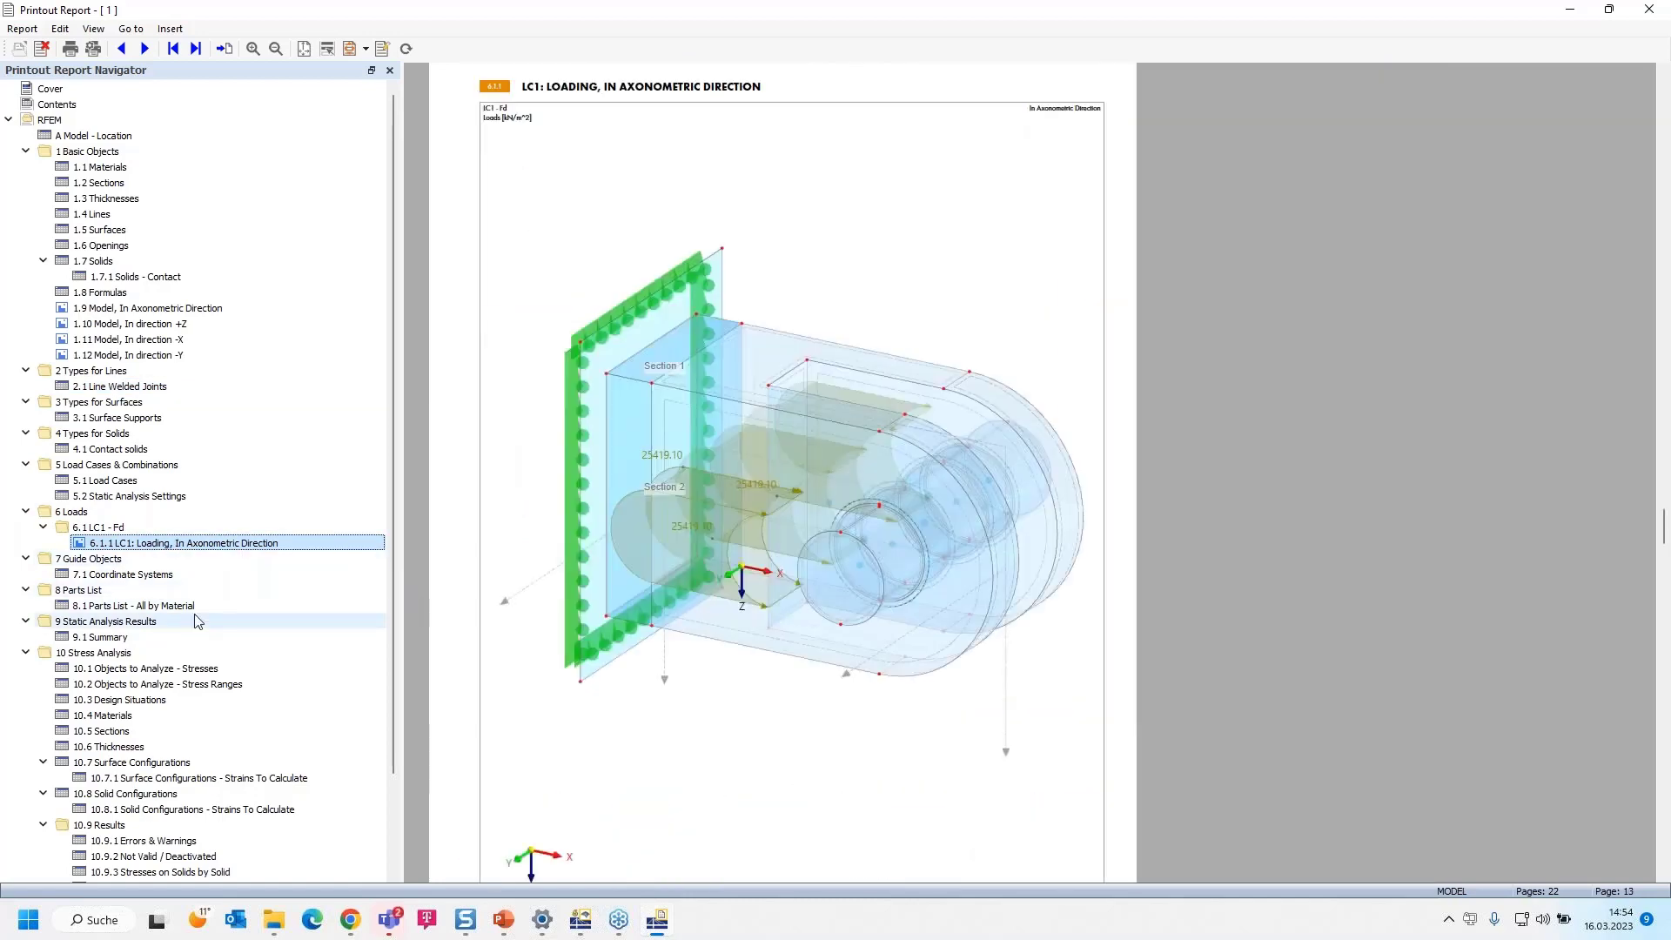
Examine the Stresses on Solids by Solid table in the Stress Analysis results chapter
{"action": "scroll", "coordinate": [209, 627], "scroll_direction": "down", "scroll_amount": 2}
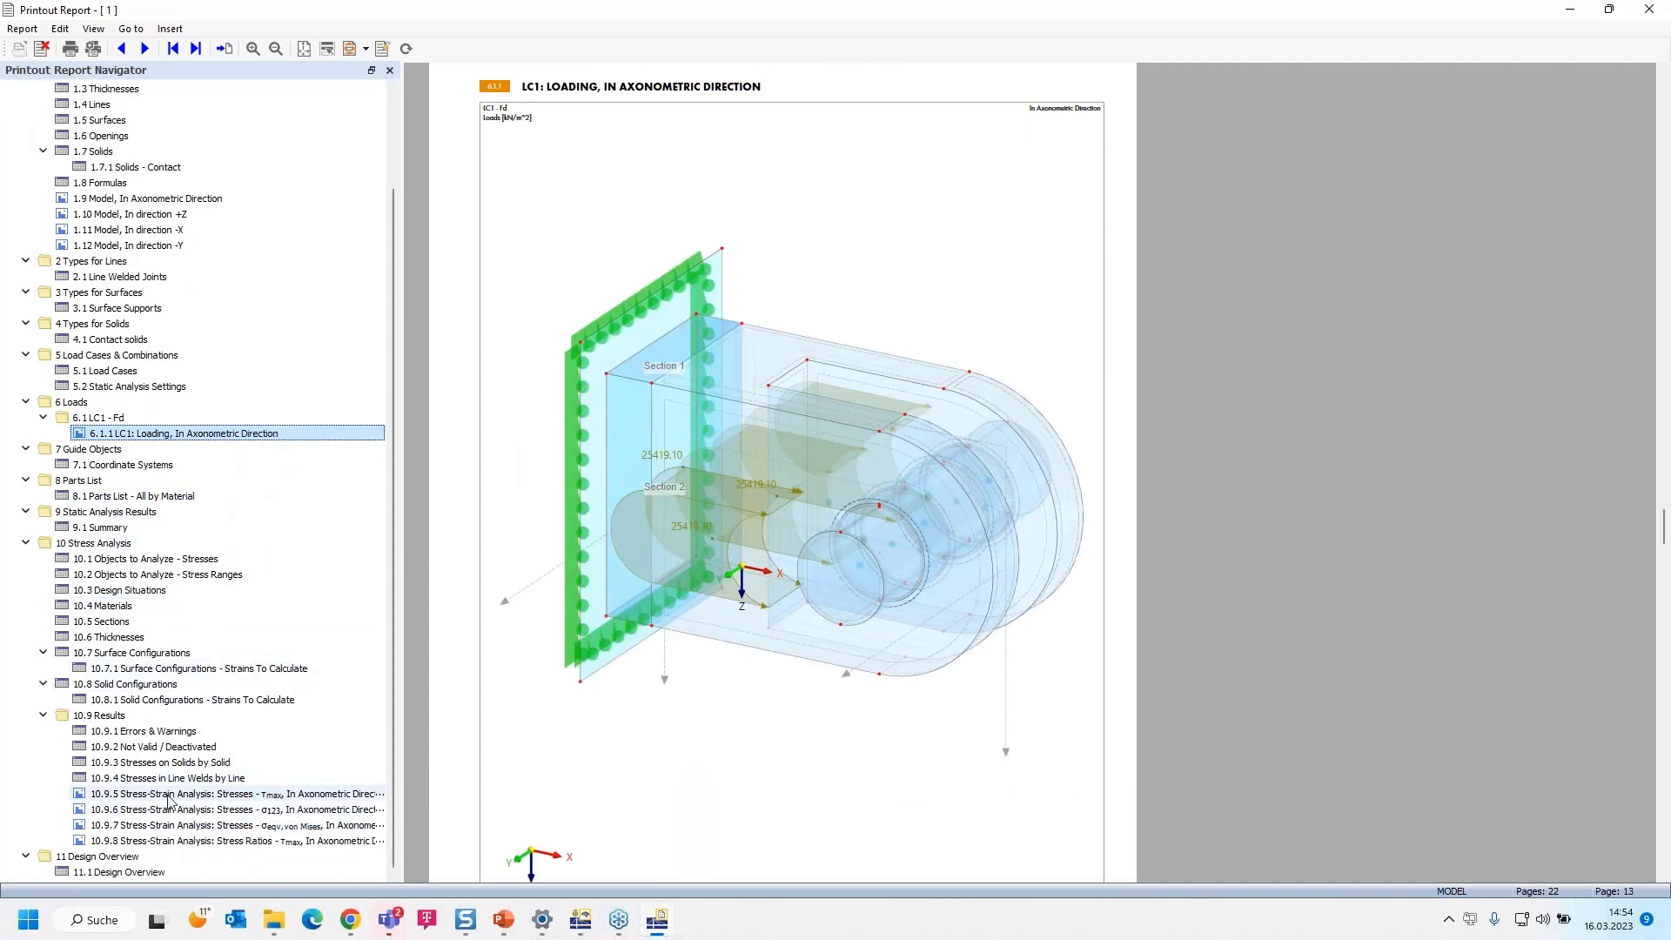
{"action": "left_click", "coordinate": [178, 765]}
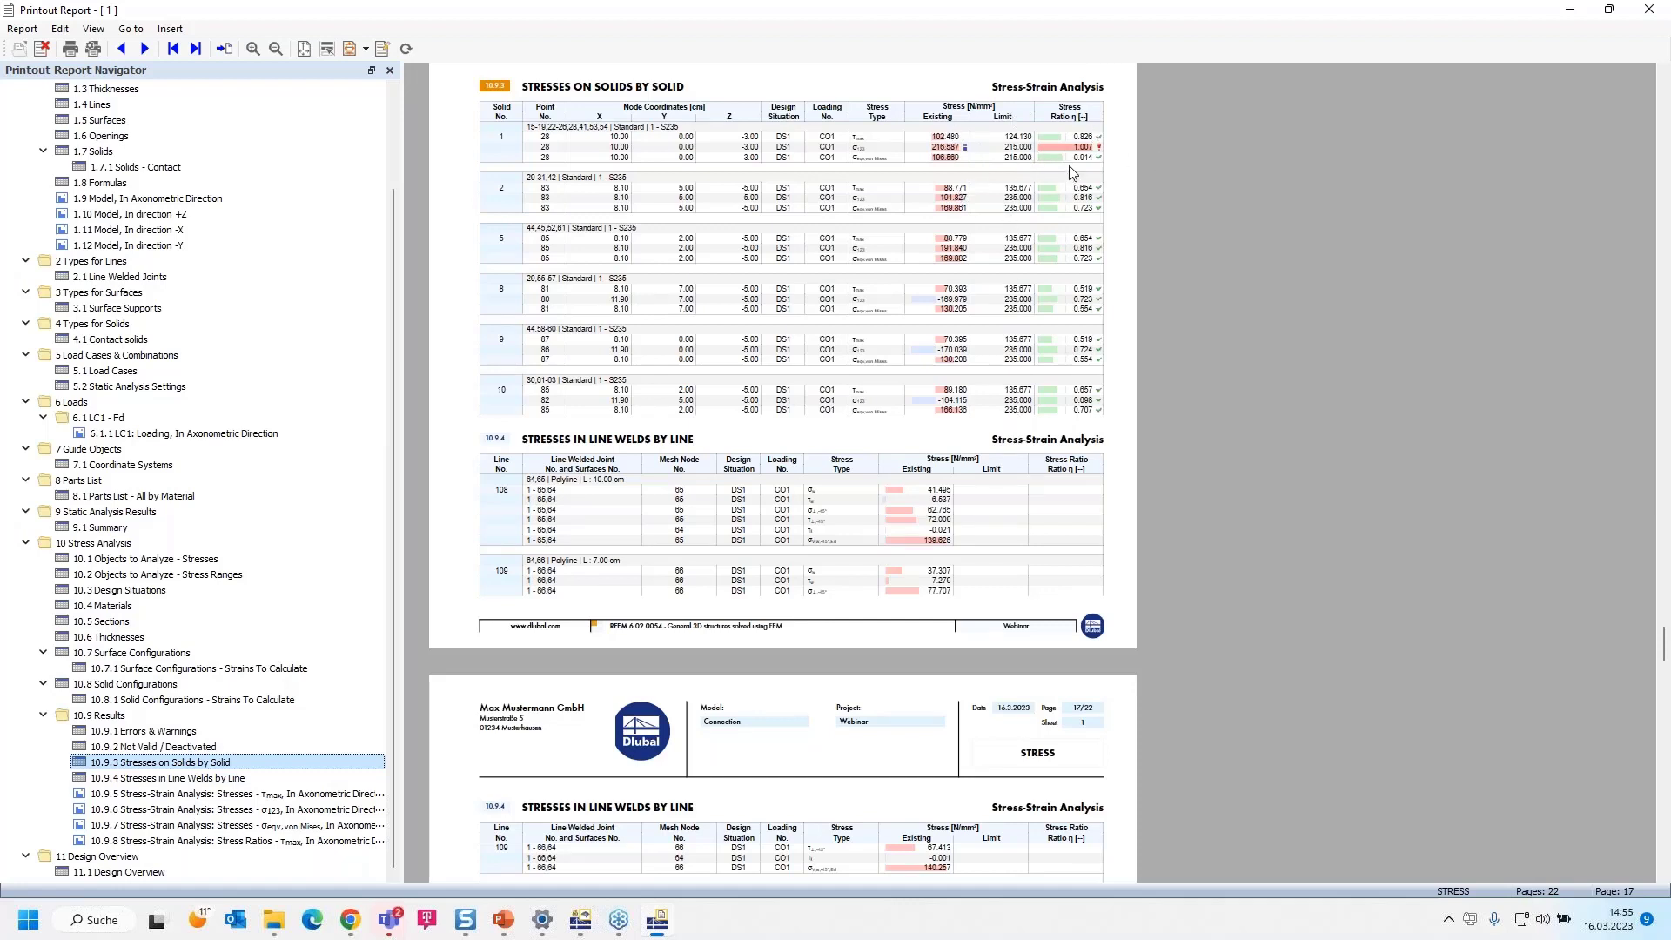
{"action": "left_click_drag", "start_coordinate": [1074, 154], "coordinate": [1084, 211]}
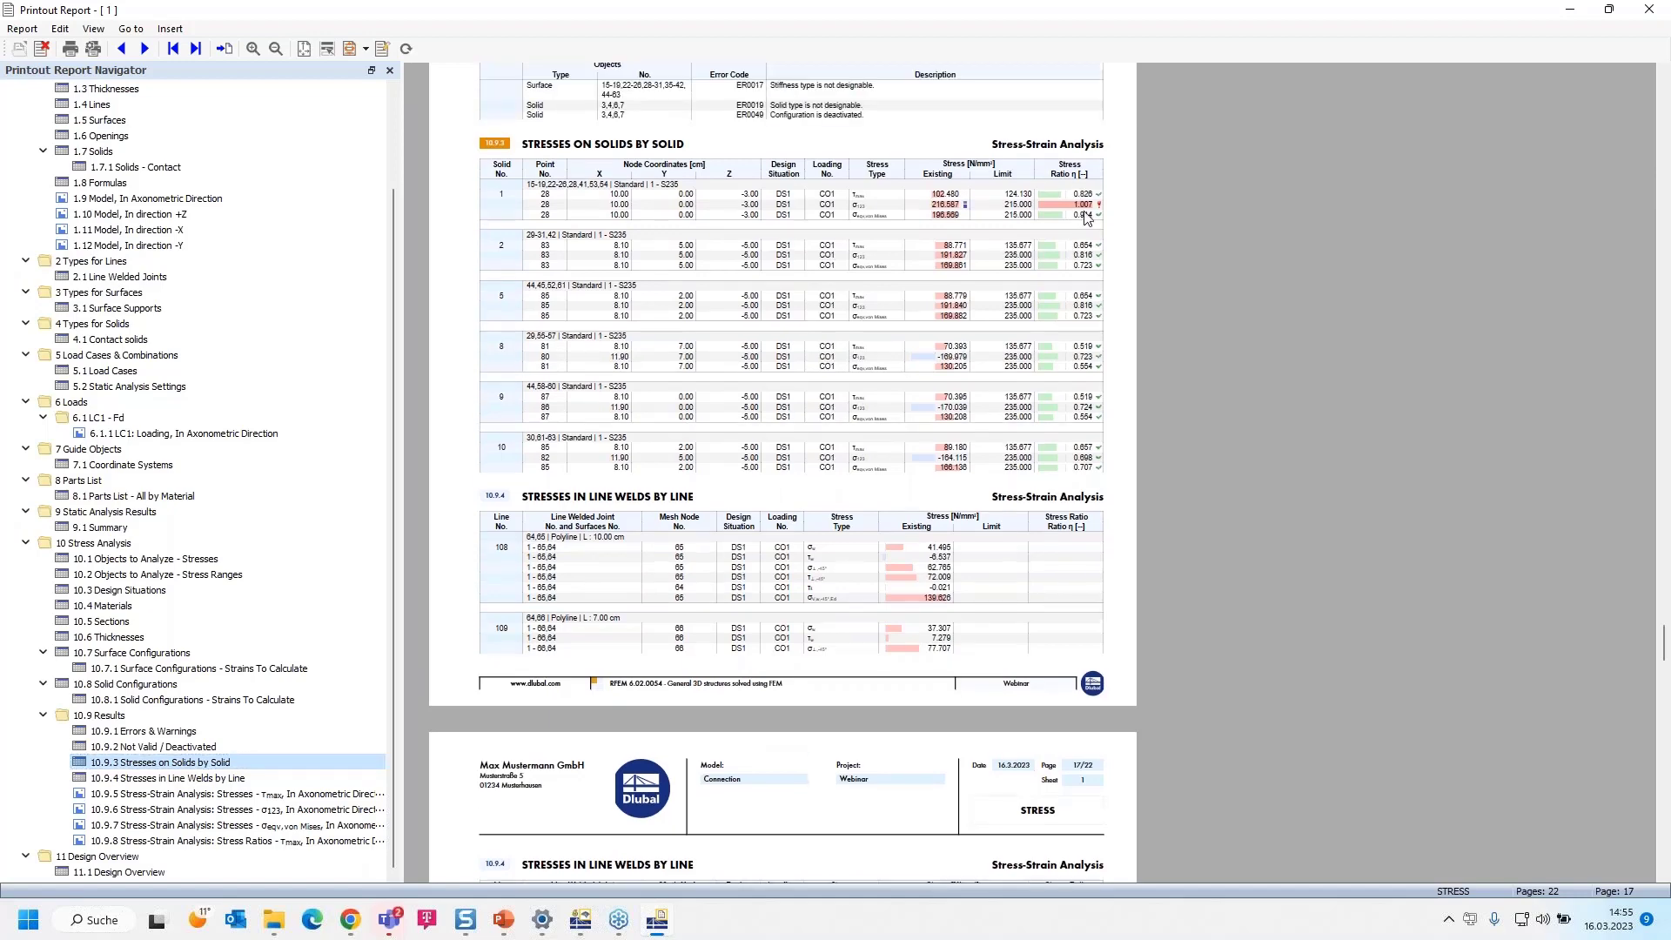
{"action": "scroll", "coordinate": [1086, 223], "scroll_direction": "up", "scroll_amount": 1}
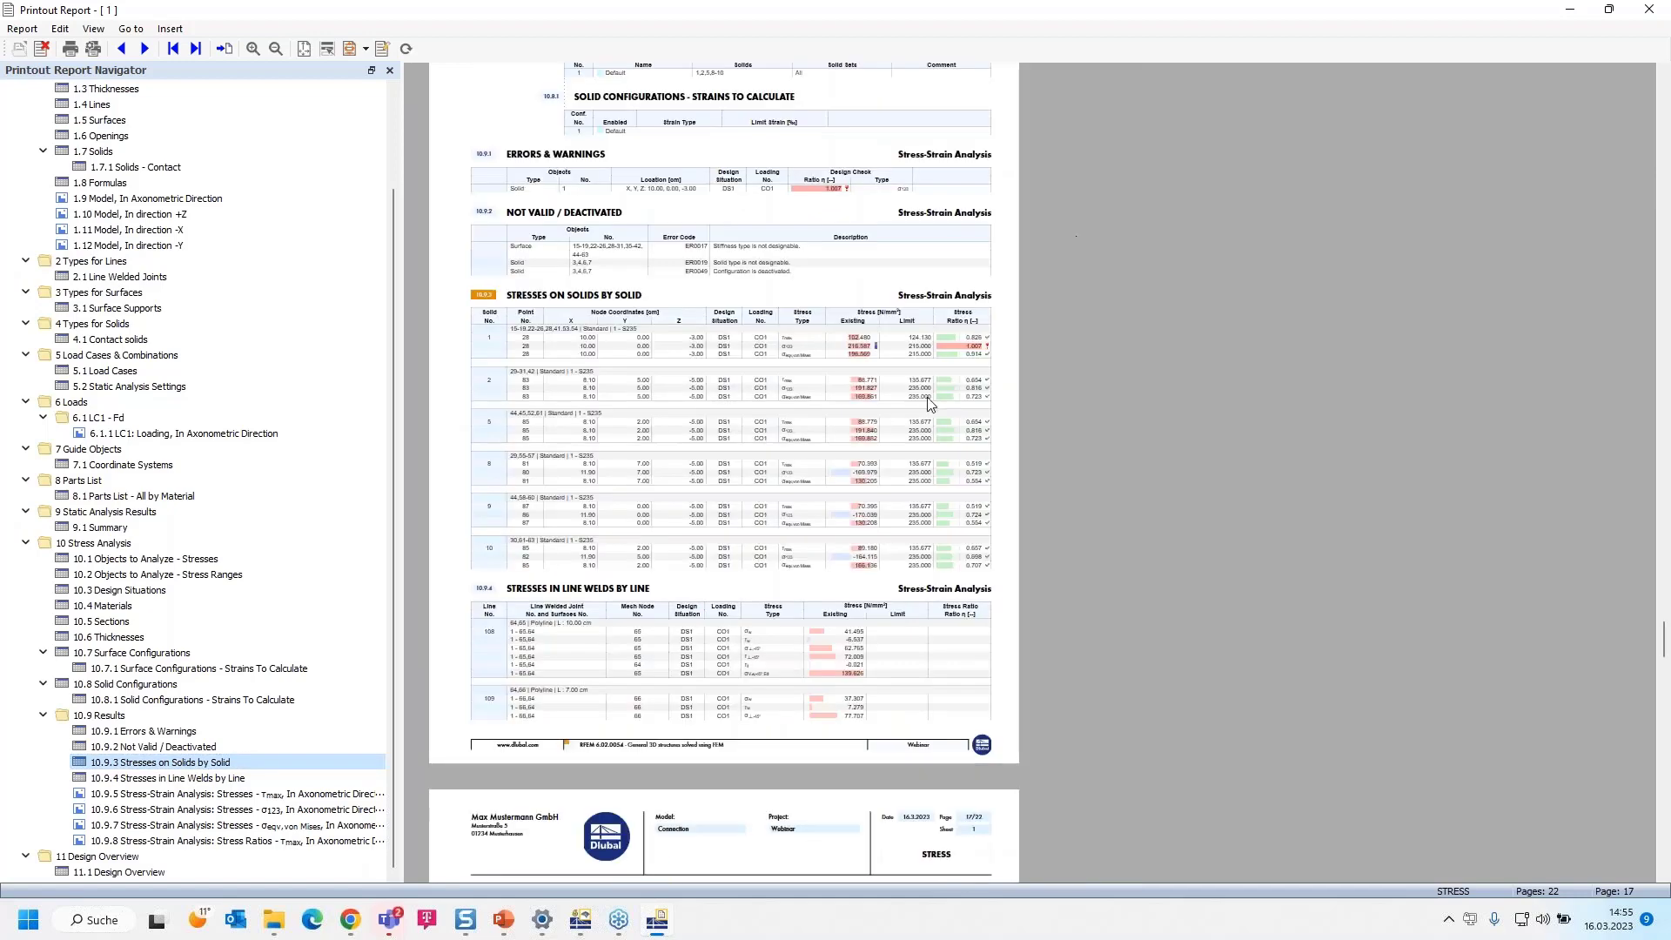
Read the solid stress ratios in detail and examine the Stresses in Line Welds by Line table in the report
{"action": "scroll", "coordinate": [964, 339], "scroll_direction": "up", "scroll_amount": 1, "text": "ctrl"}
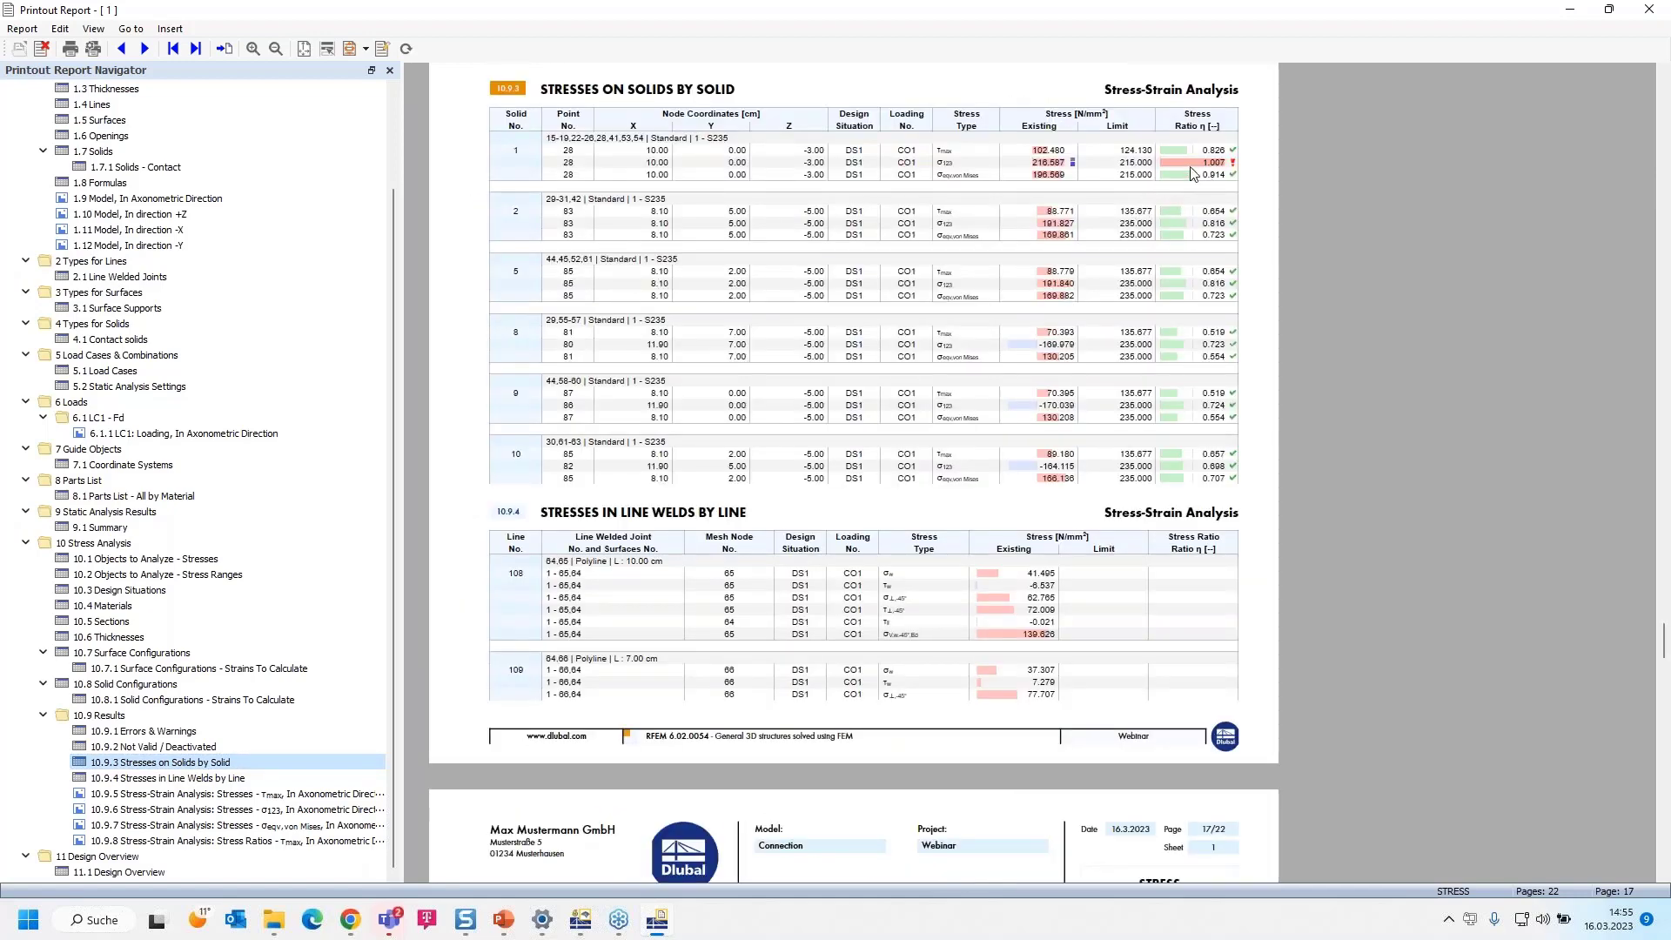
{"action": "scroll", "coordinate": [631, 601], "scroll_direction": "down", "scroll_amount": 7}
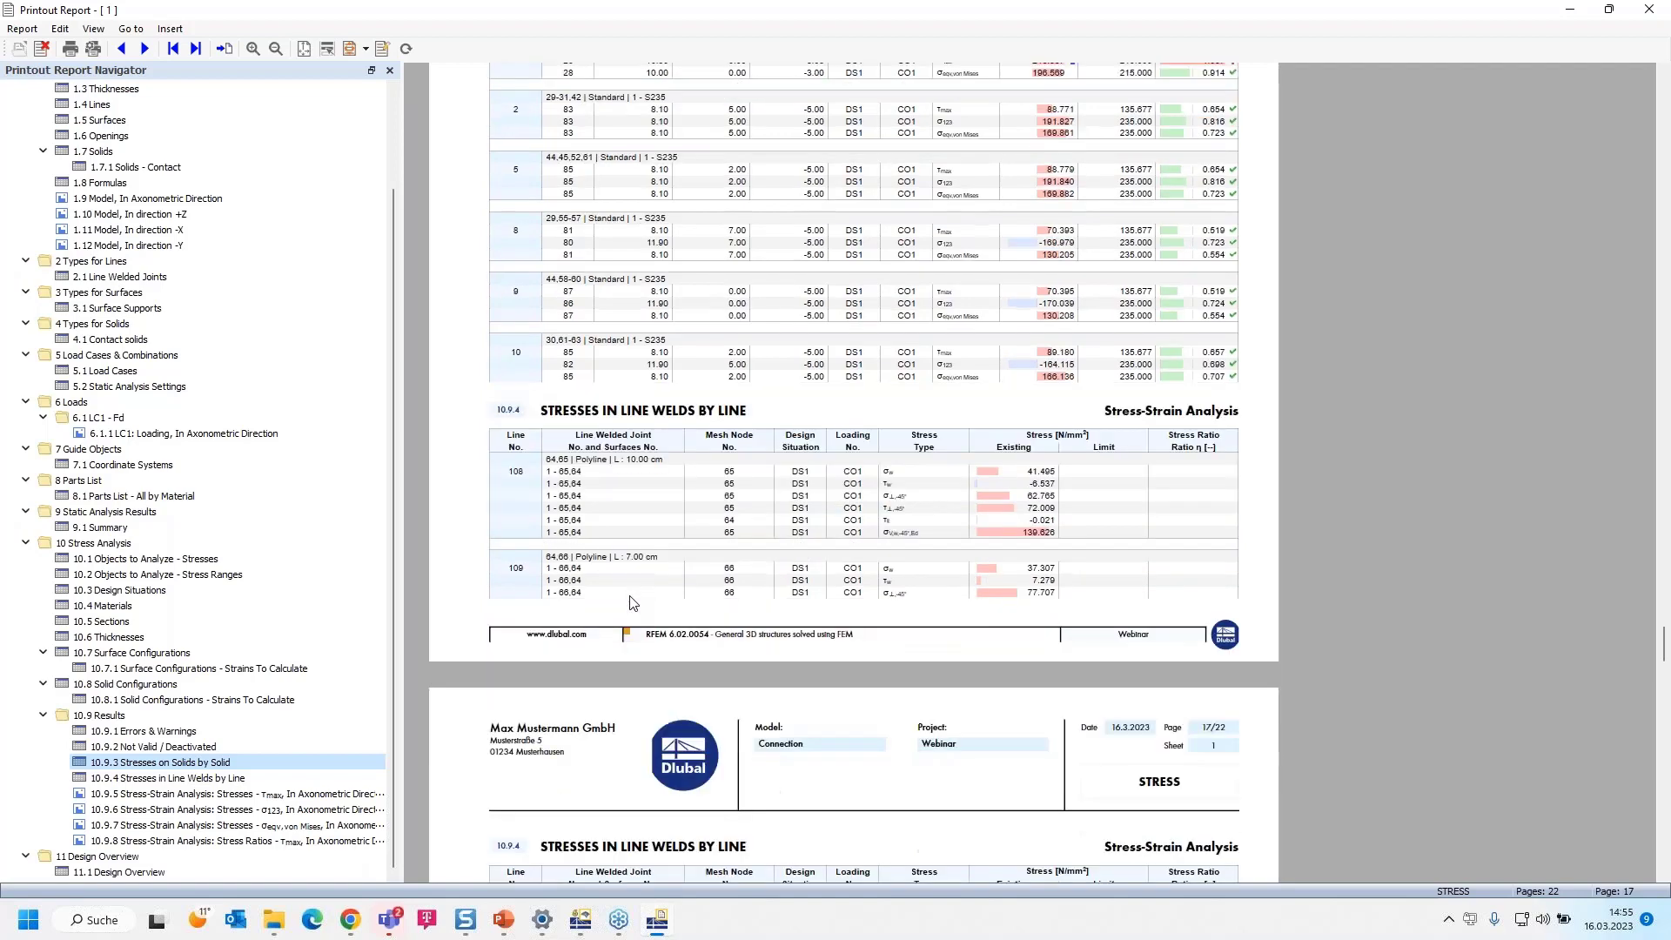
{"action": "scroll", "coordinate": [631, 599], "scroll_direction": "down", "scroll_amount": 3}
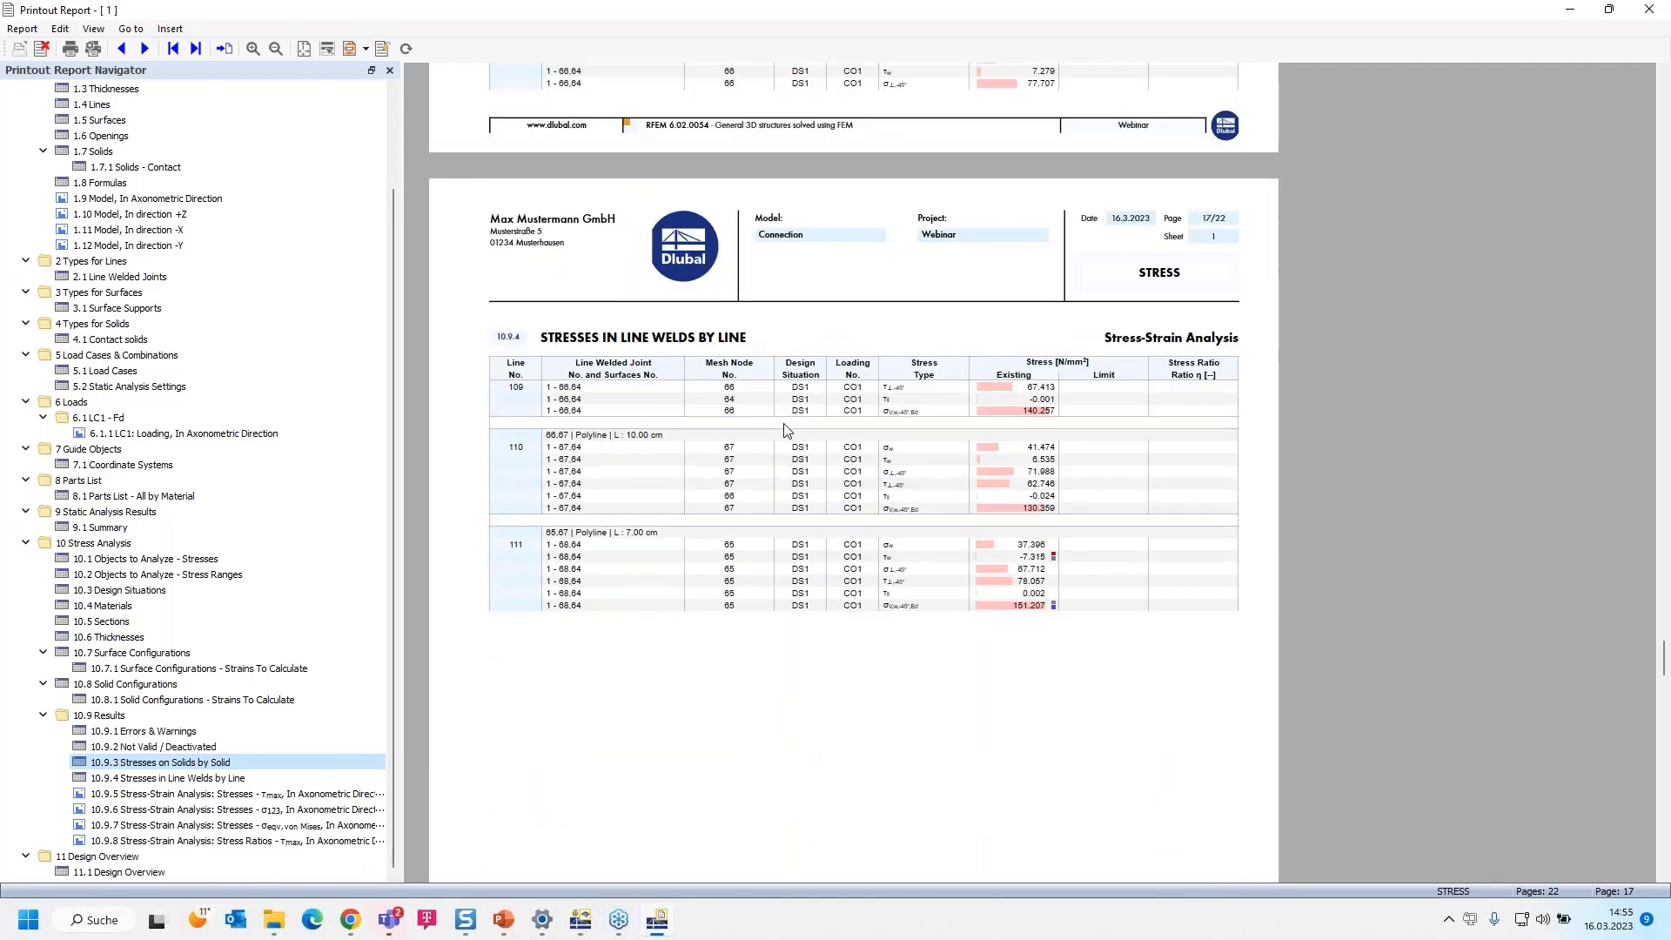
{"action": "scroll", "coordinate": [835, 422], "scroll_direction": "down", "scroll_amount": 2}
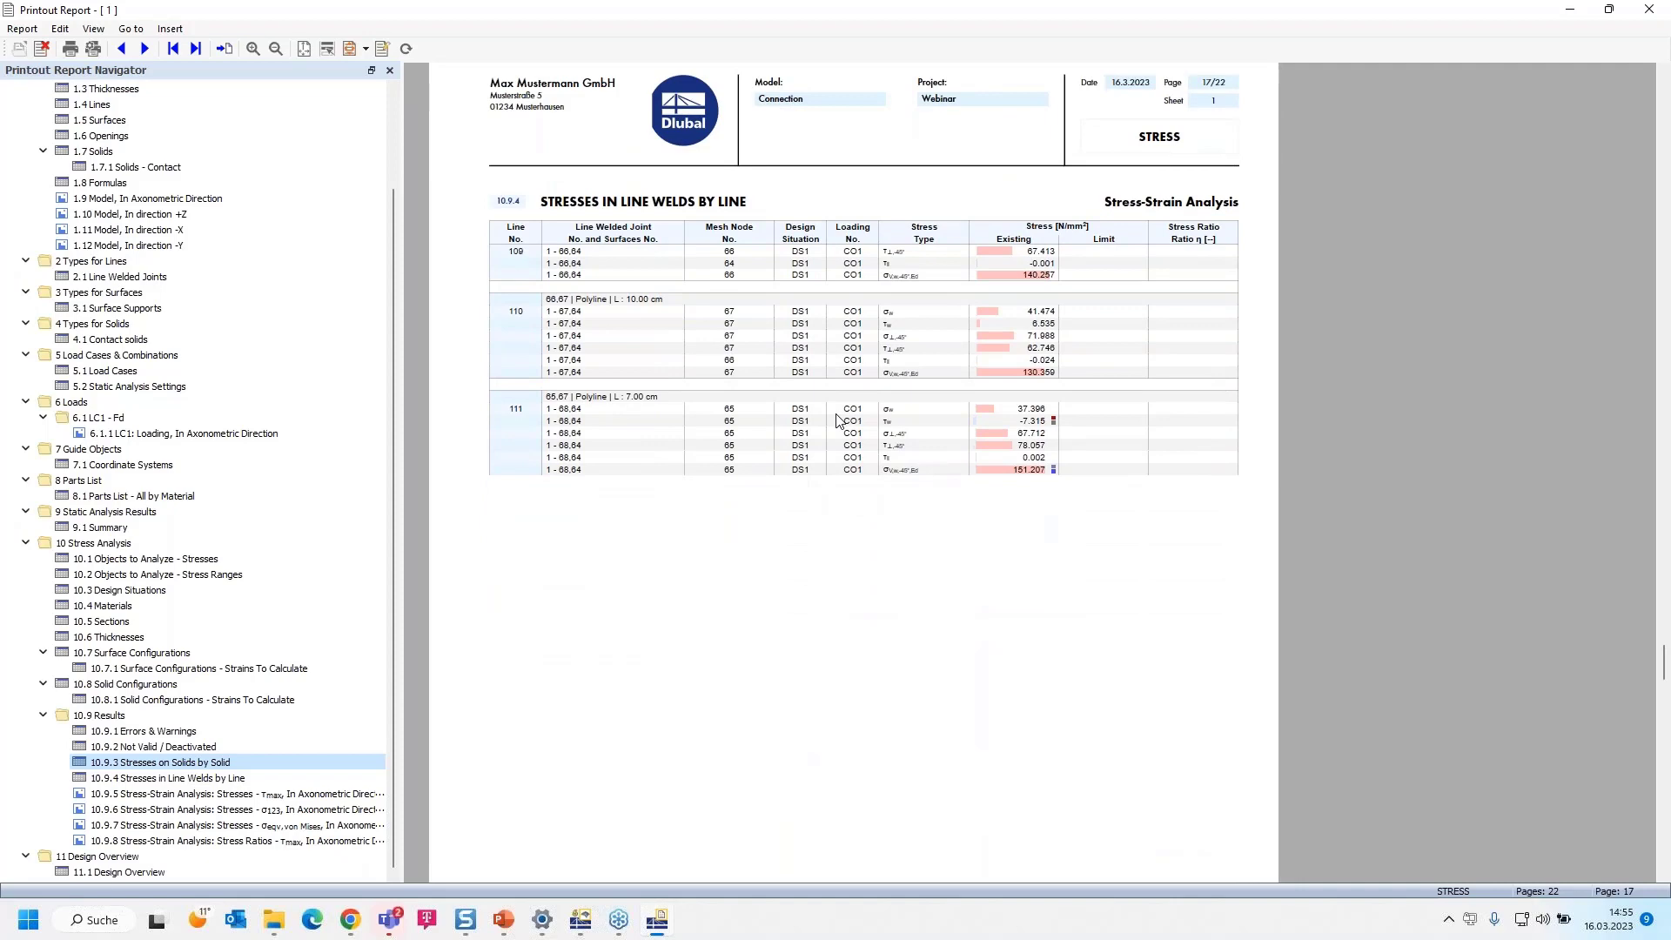
Review the report's axonometric result pictures for τmax, σ123 and von Mises stresses and the τmax stress ratios
{"action": "scroll", "coordinate": [838, 420], "scroll_direction": "down", "scroll_amount": 12}
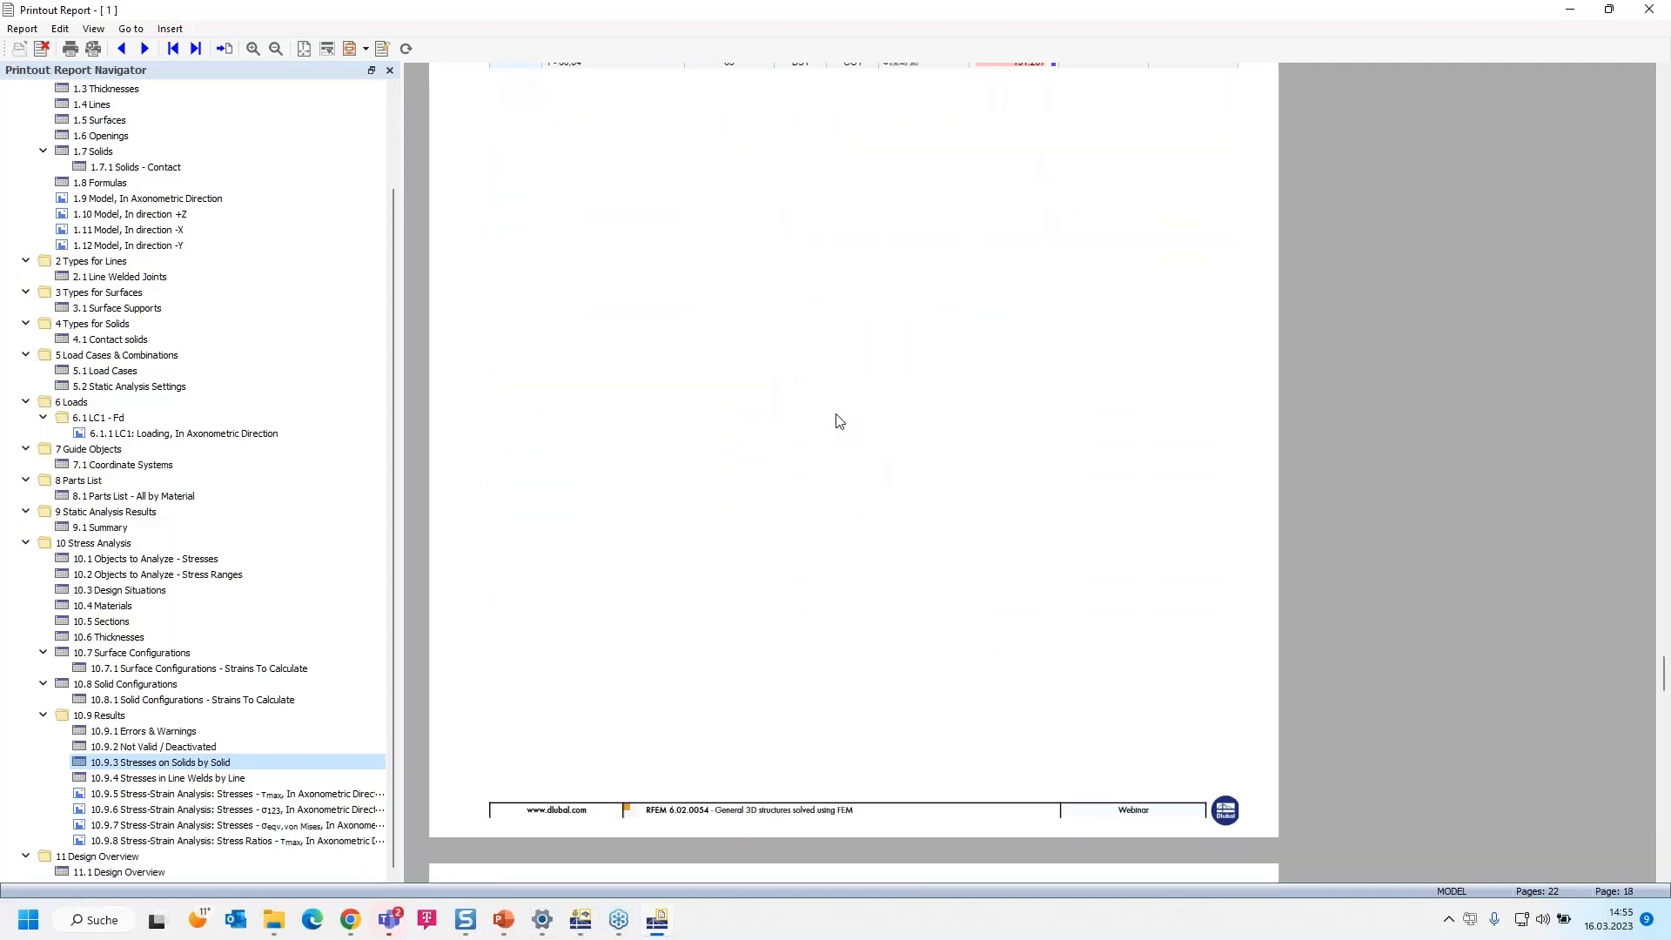
{"action": "scroll", "coordinate": [838, 421], "scroll_direction": "down", "scroll_amount": 12}
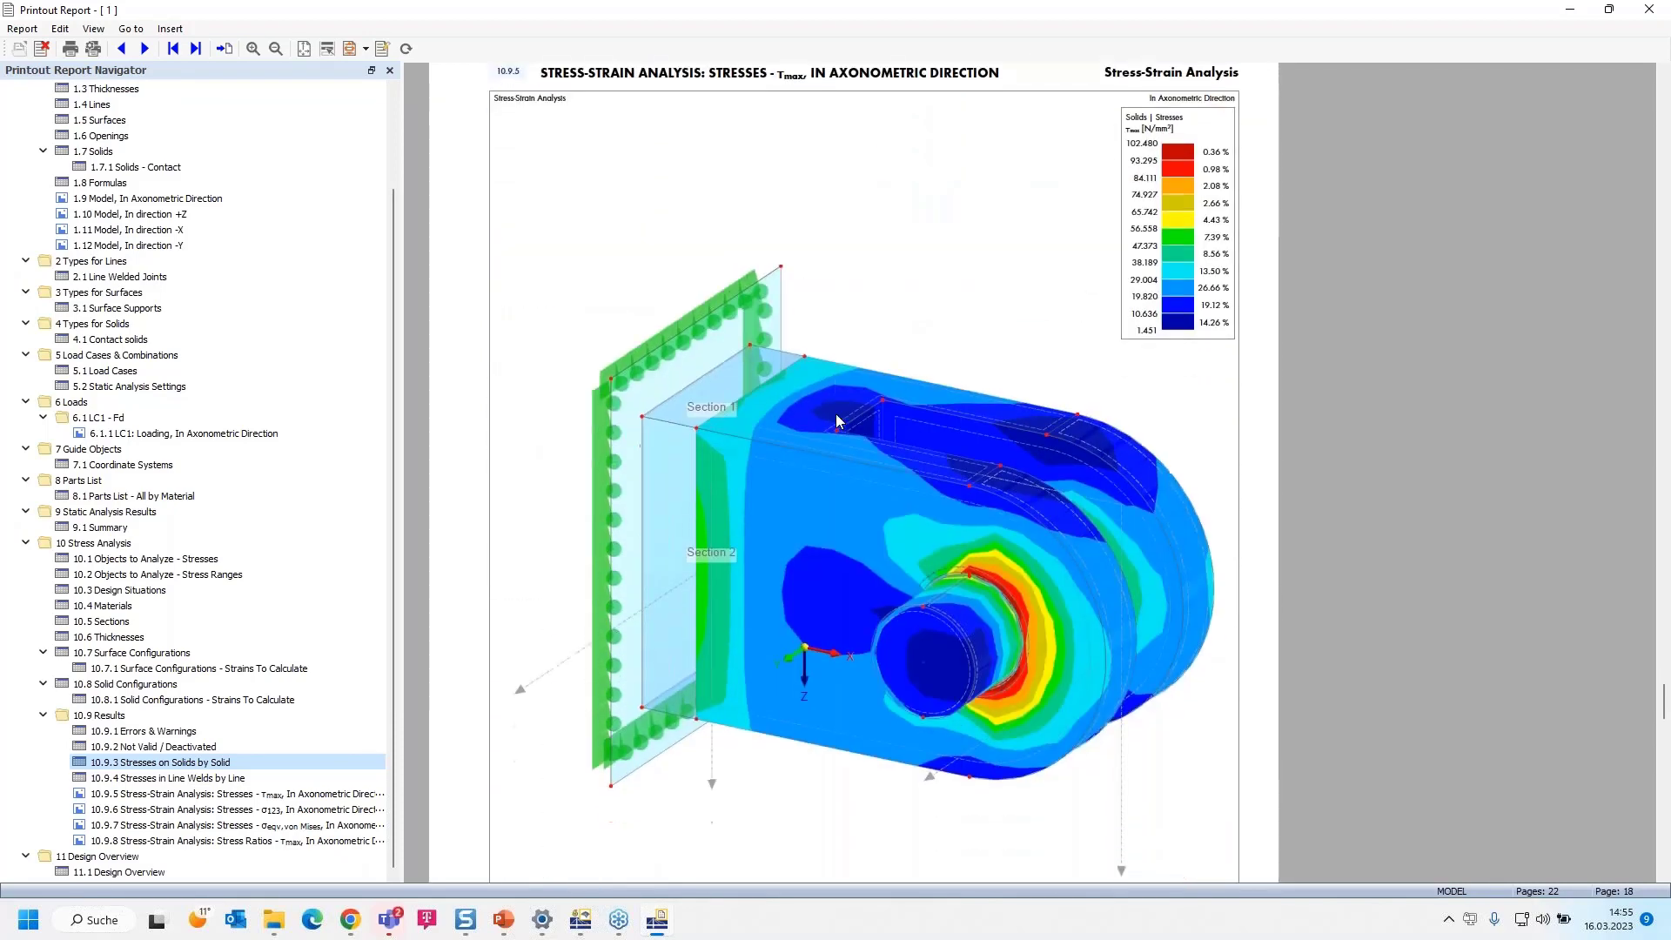
{"action": "scroll", "coordinate": [838, 421], "scroll_direction": "down", "scroll_amount": 12}
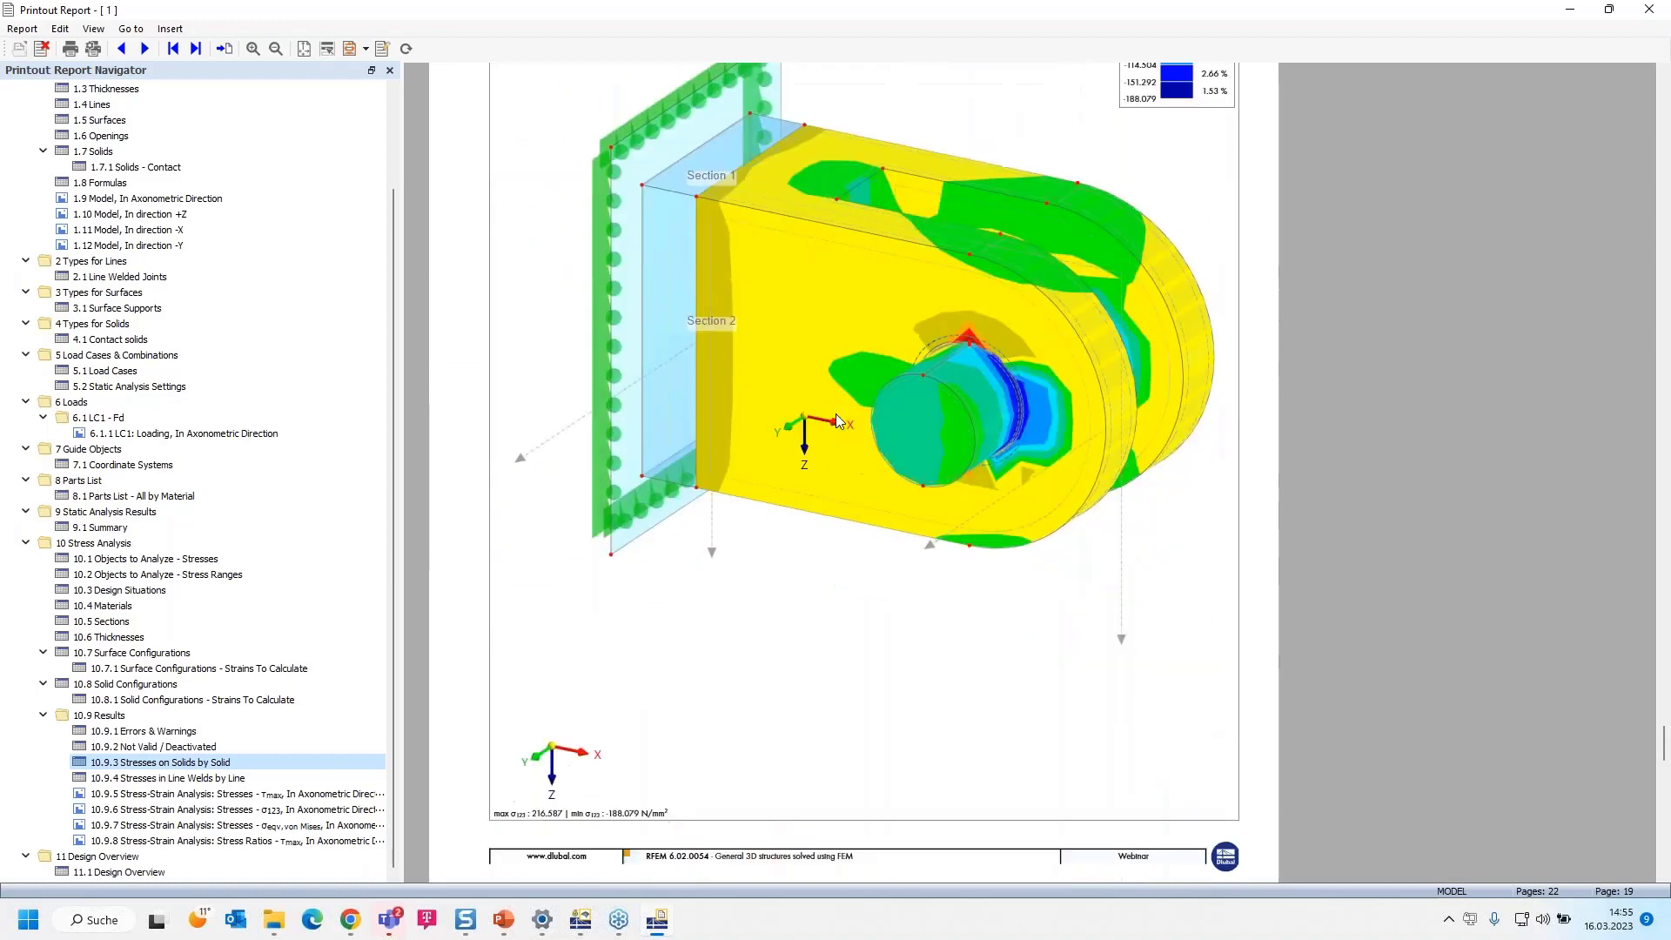
{"action": "scroll", "coordinate": [838, 421], "scroll_direction": "down", "scroll_amount": 12}
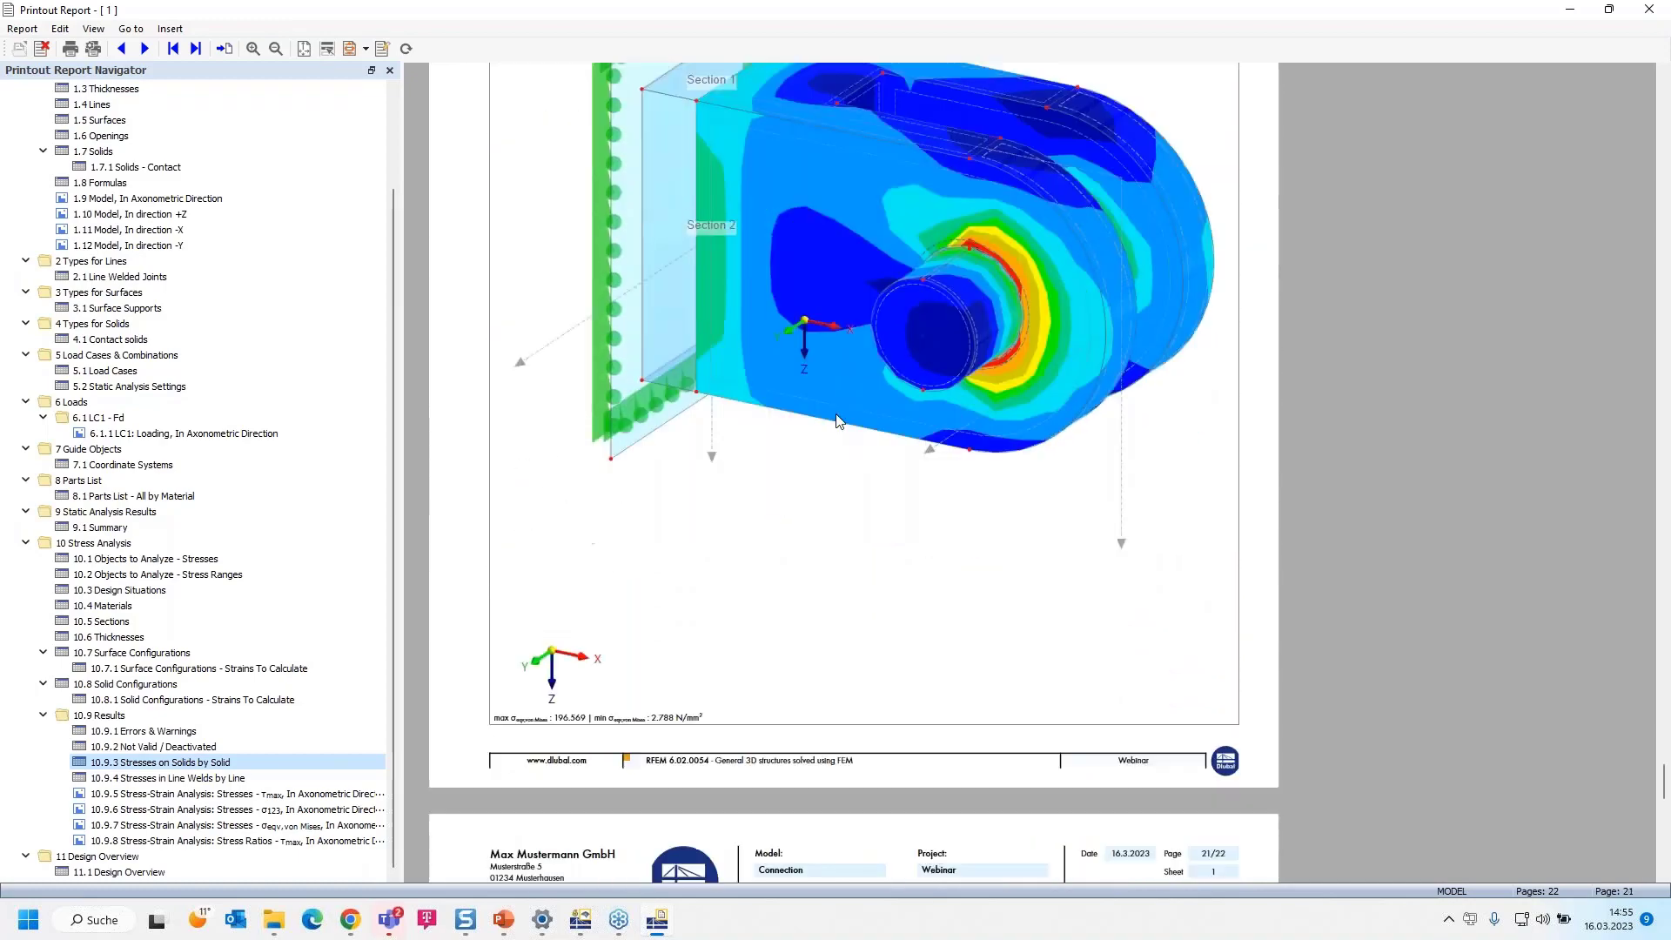
{"action": "scroll", "coordinate": [838, 421], "scroll_direction": "down", "scroll_amount": 7}
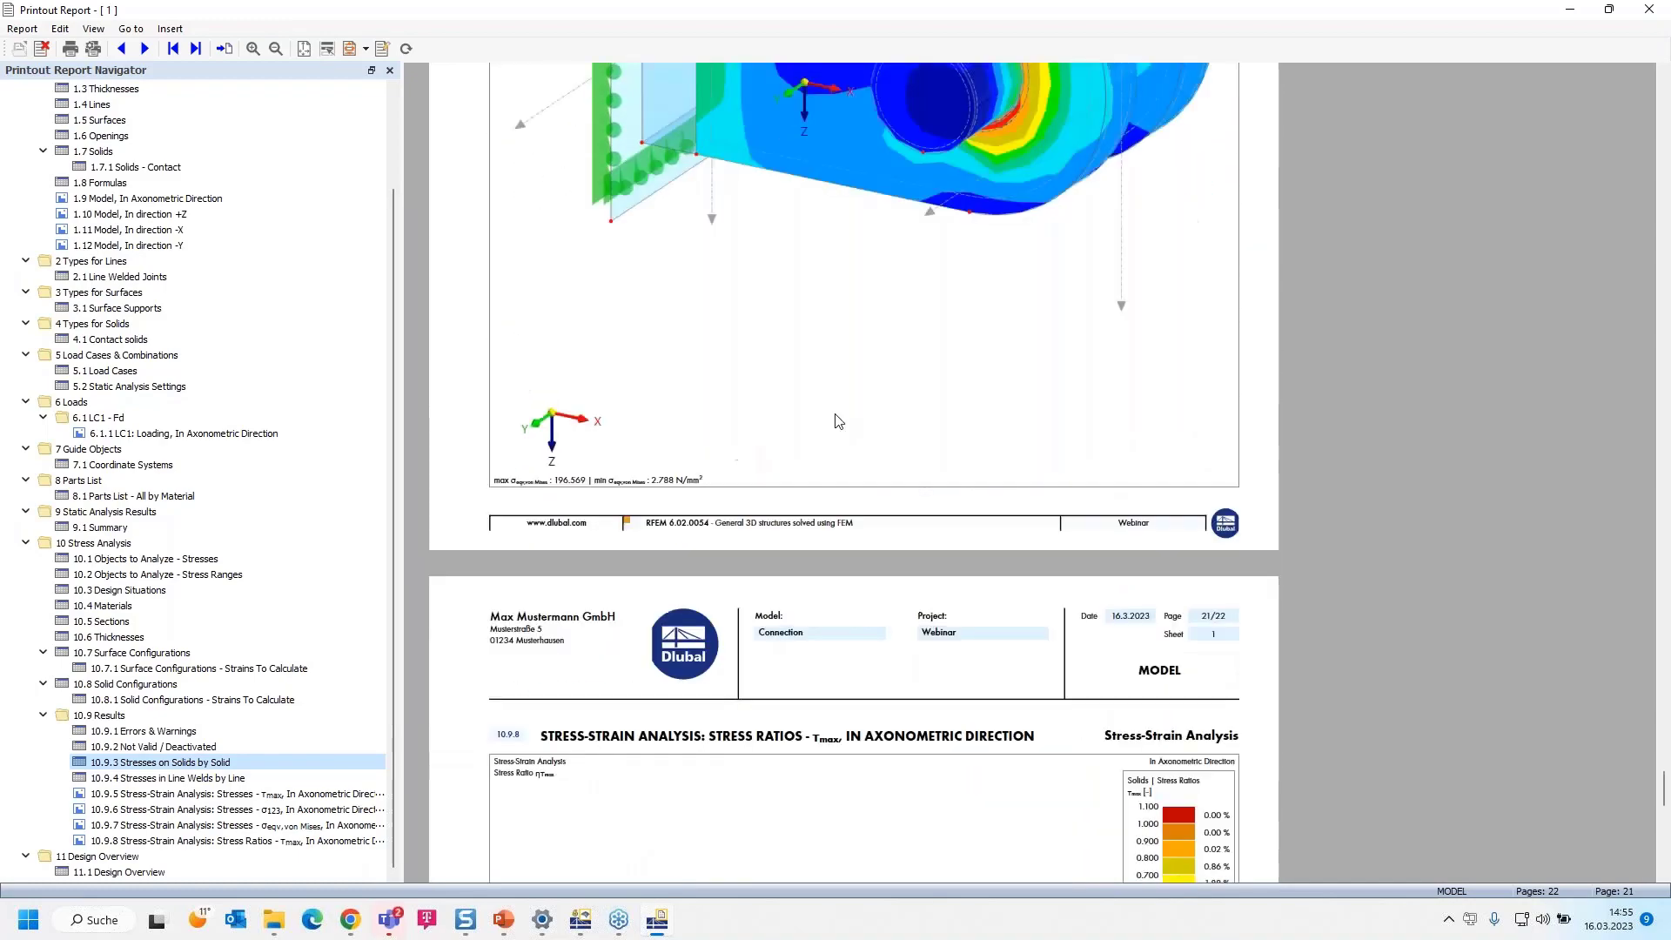
{"action": "scroll", "coordinate": [838, 421], "scroll_direction": "down", "scroll_amount": 10}
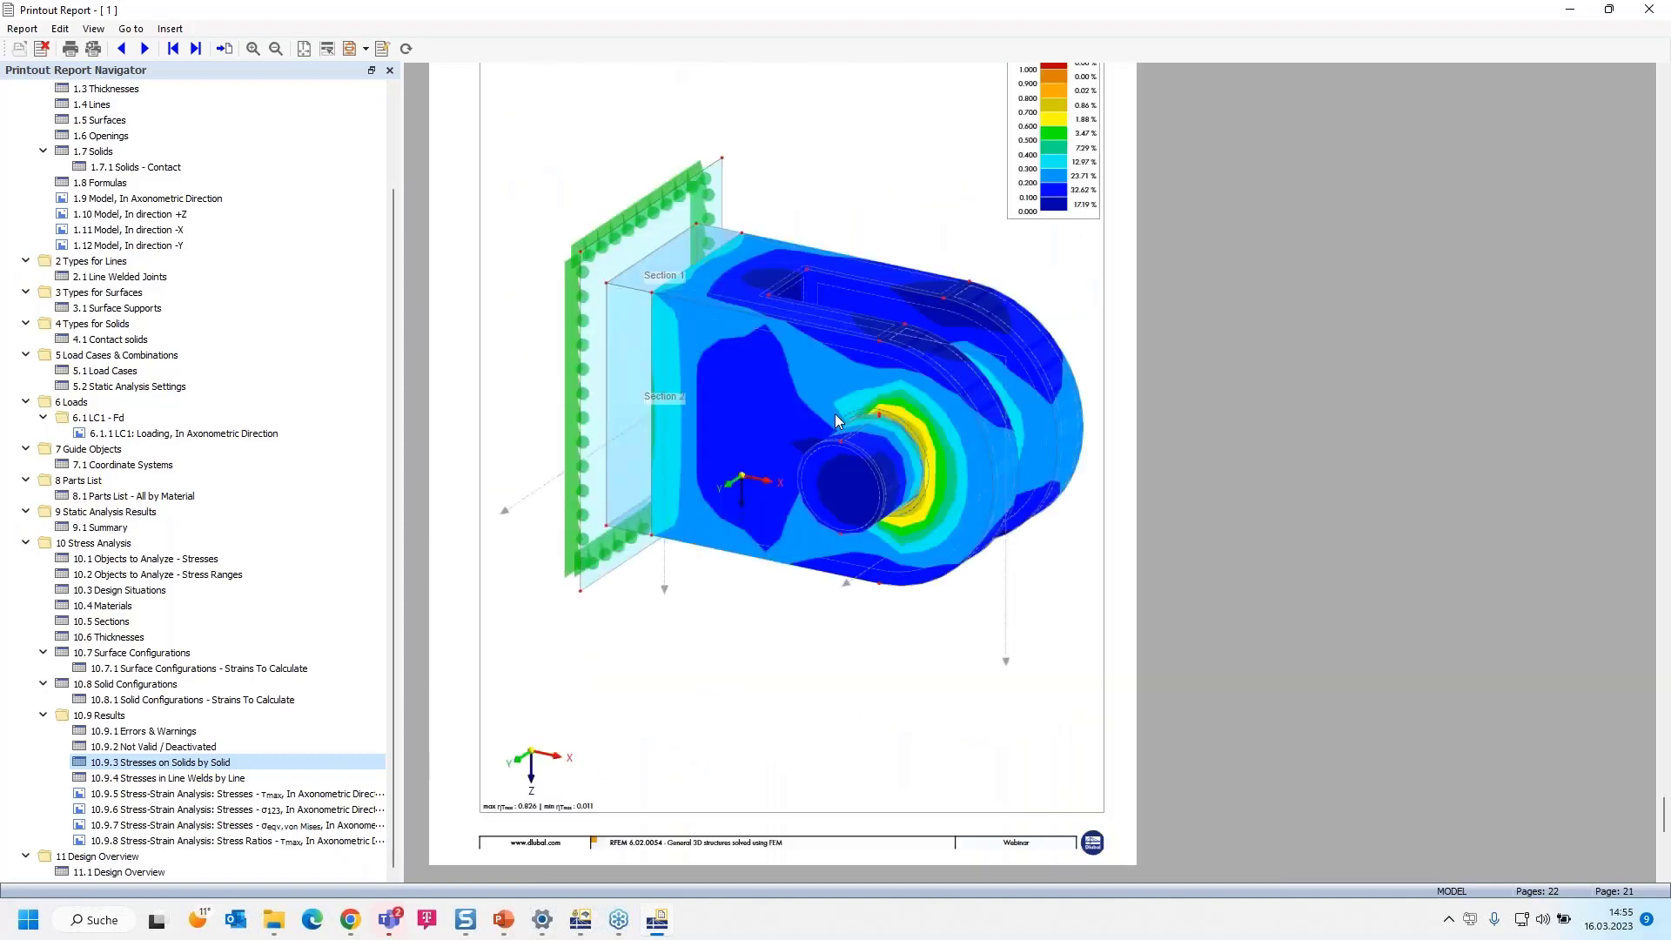
{"action": "scroll", "coordinate": [835, 421], "scroll_direction": "up", "scroll_amount": 1}
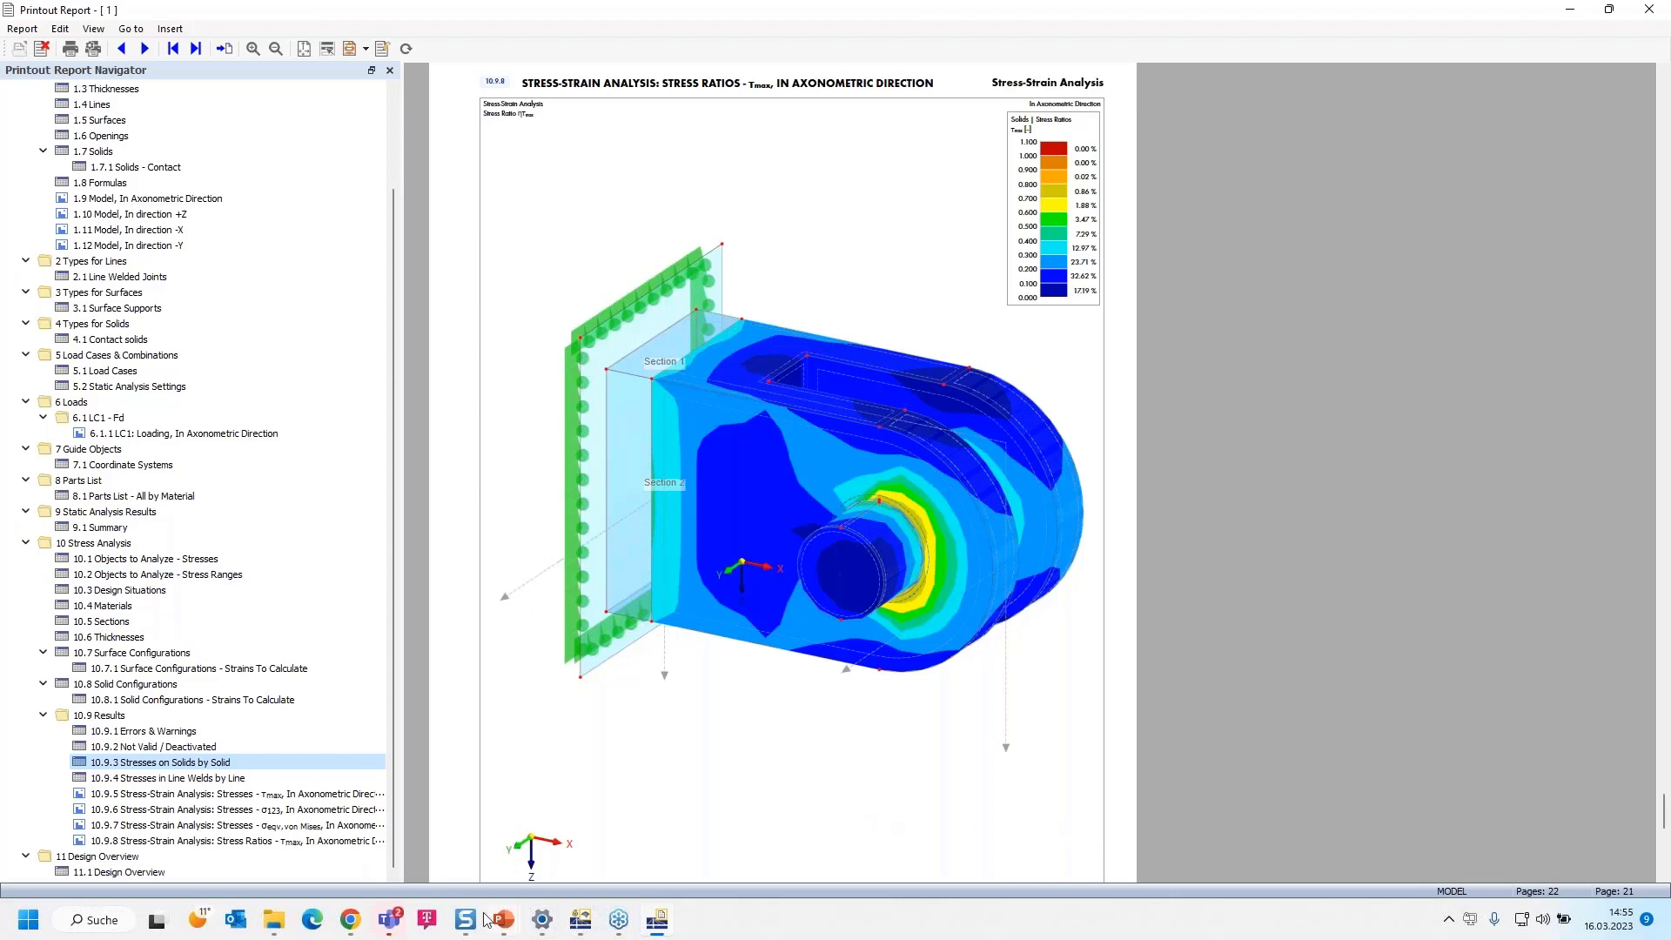
Switch to the Dlubal website in Chrome, then bring up the PowerPoint slide show on booking a live presentation at BAU 2023
{"action": "left_click", "coordinate": [351, 920]}
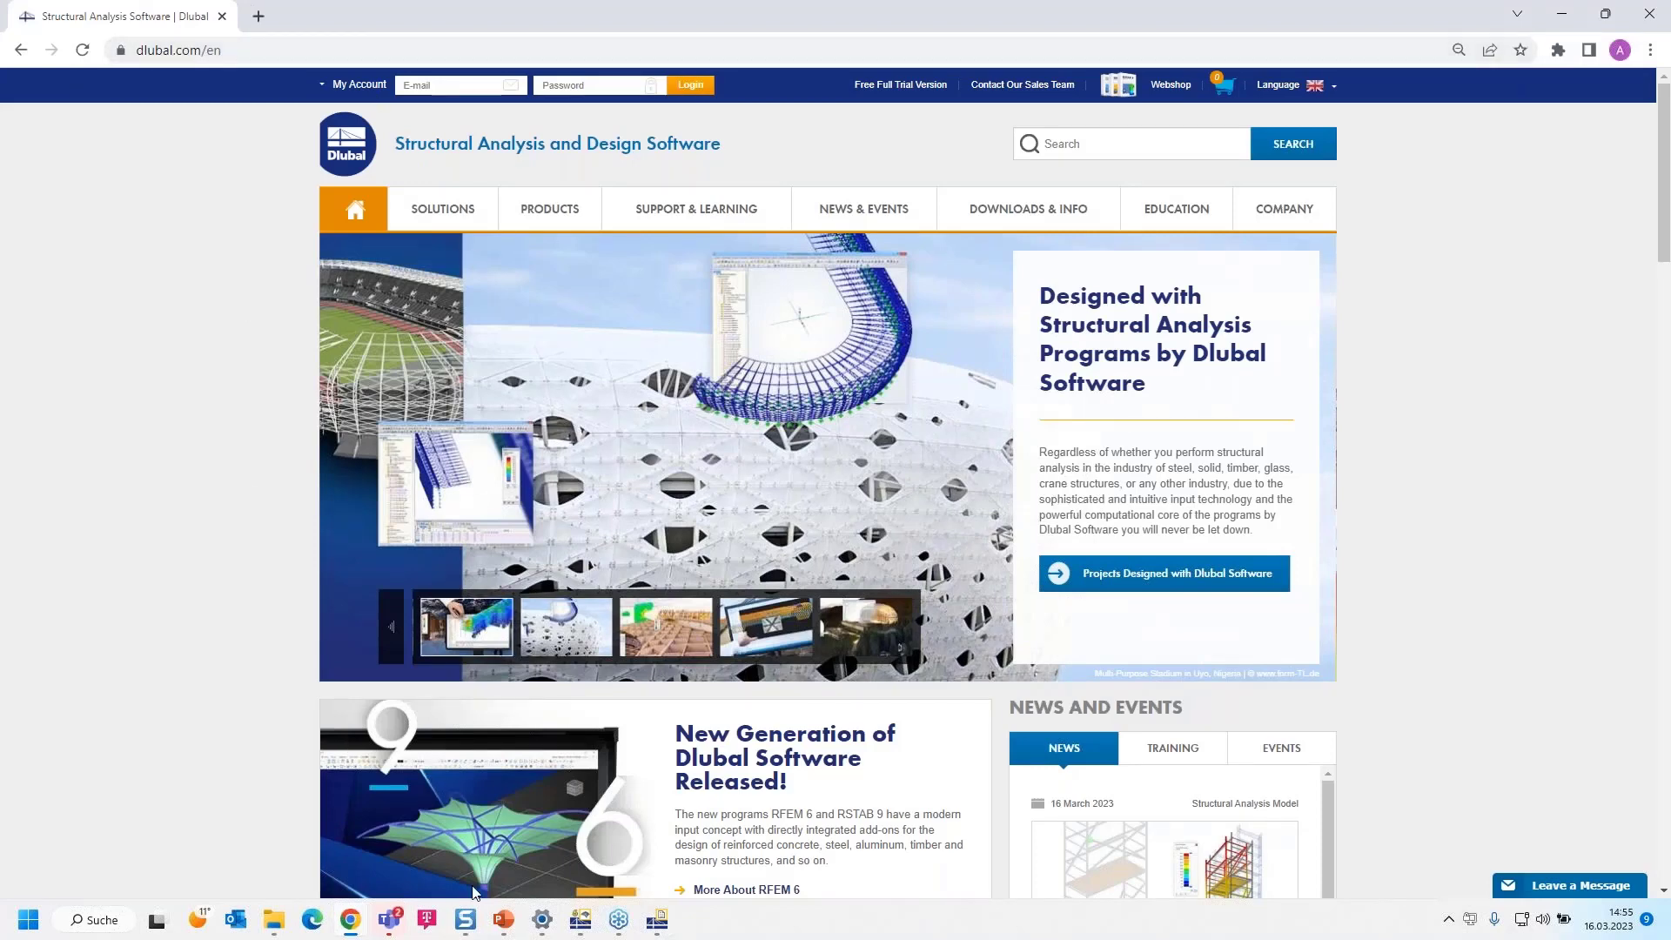
{"action": "mouse_move", "coordinate": [504, 920]}
{"action": "left_click", "coordinate": [510, 857]}
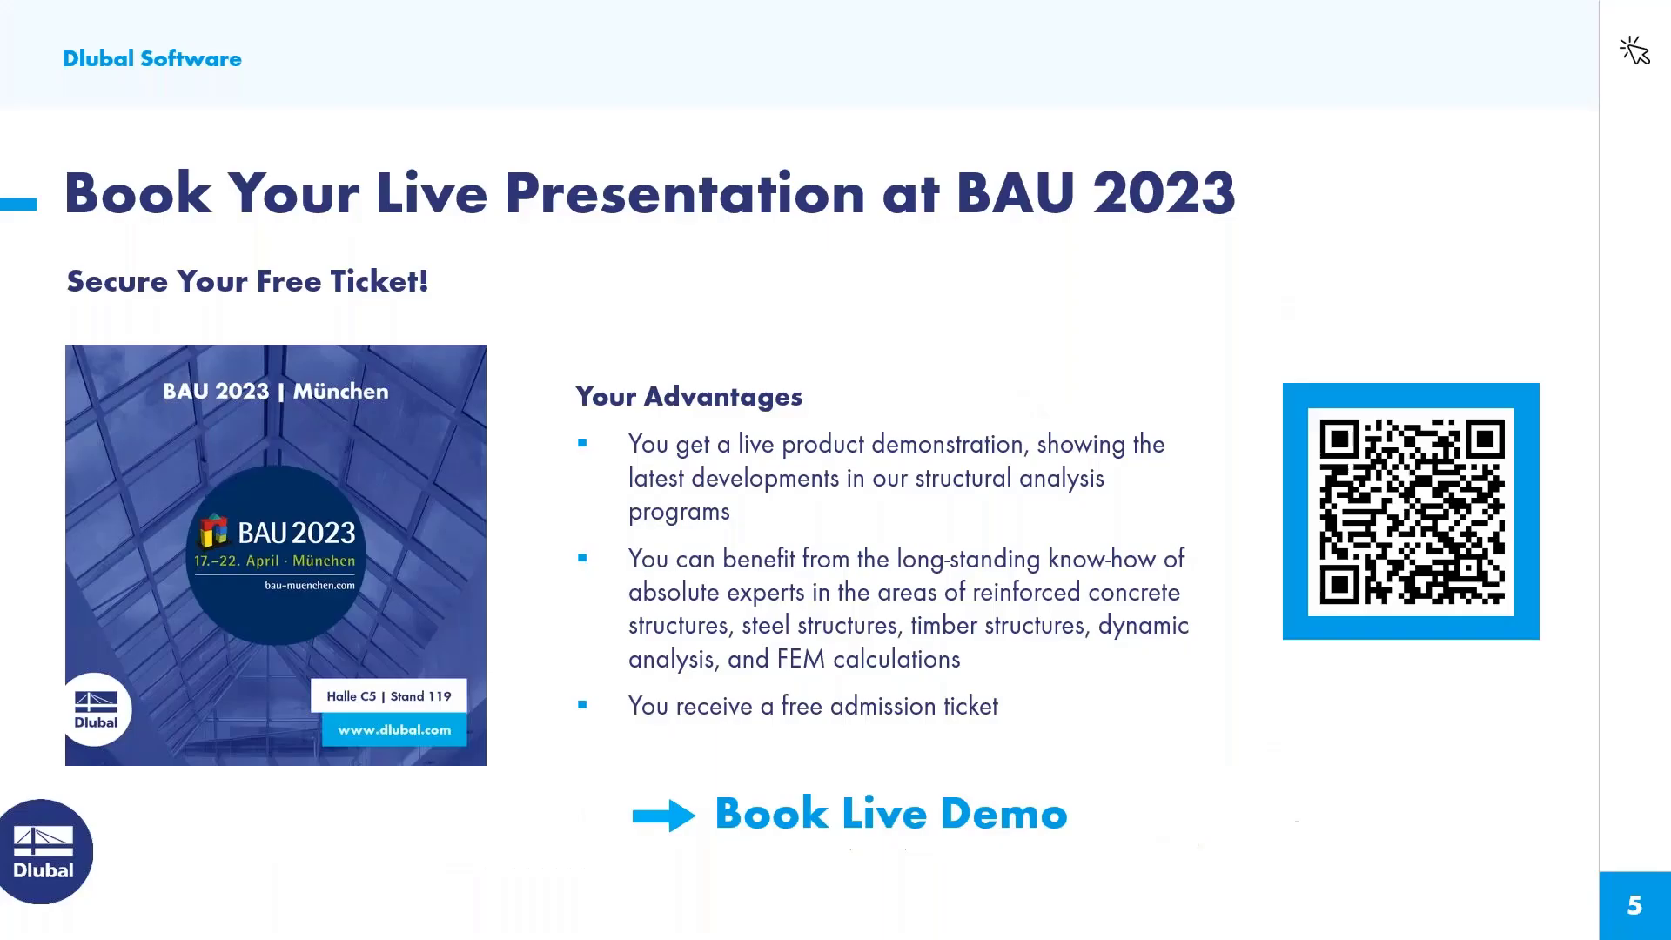